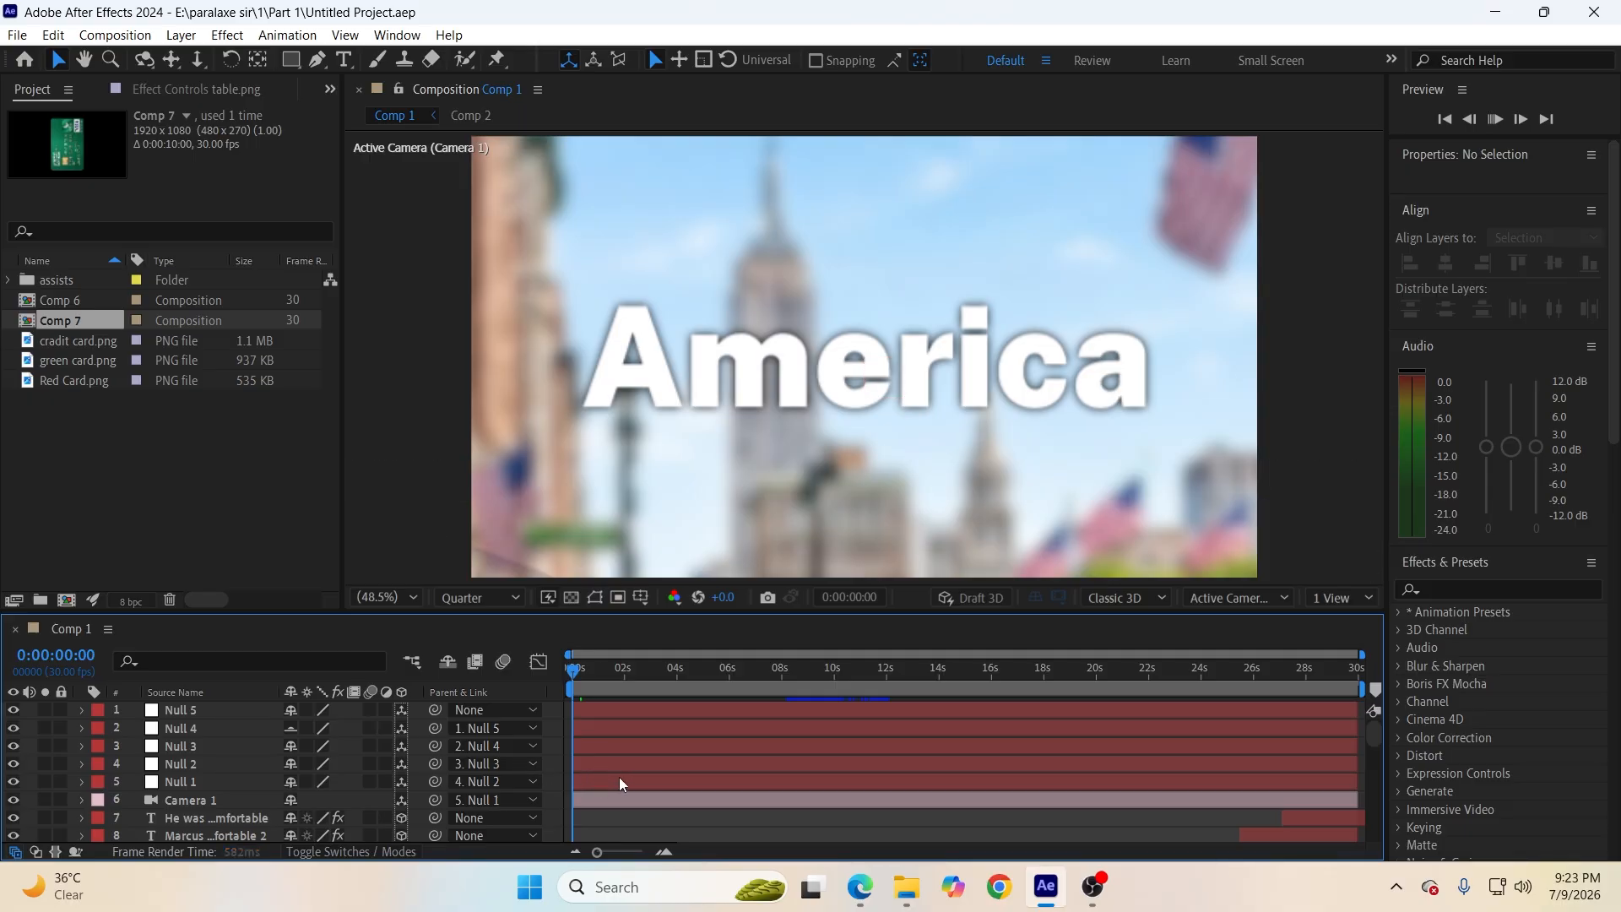
Preview the finished Comp 1 animation, skipping ahead to its closing text scene.
{"action": "key", "text": "space"}
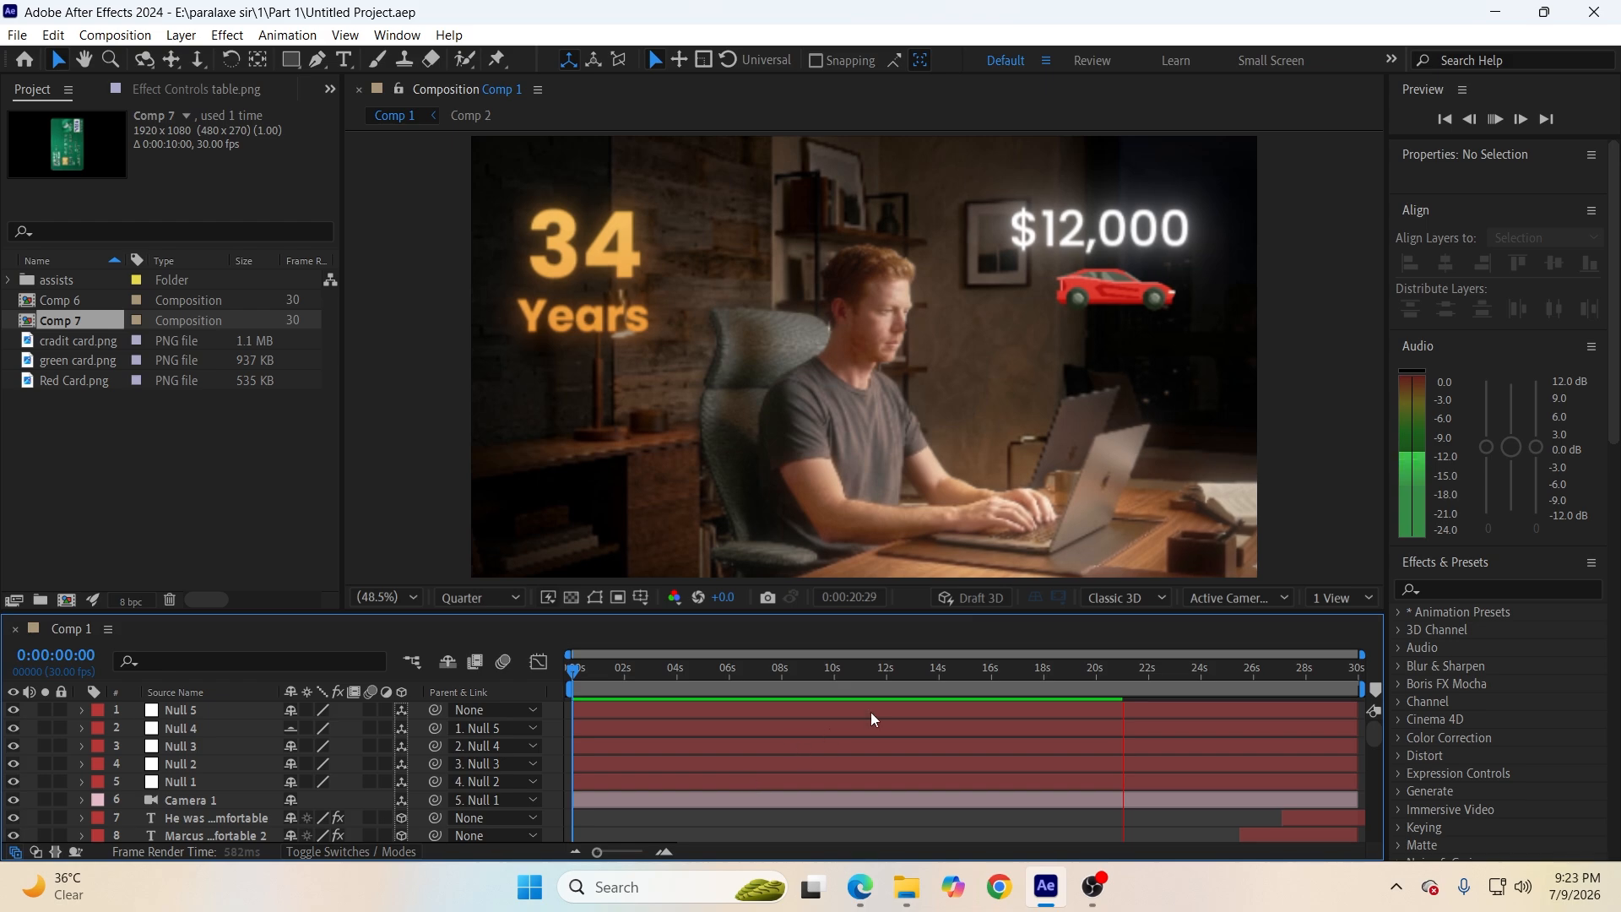
{"action": "left_click", "coordinate": [1127, 676]}
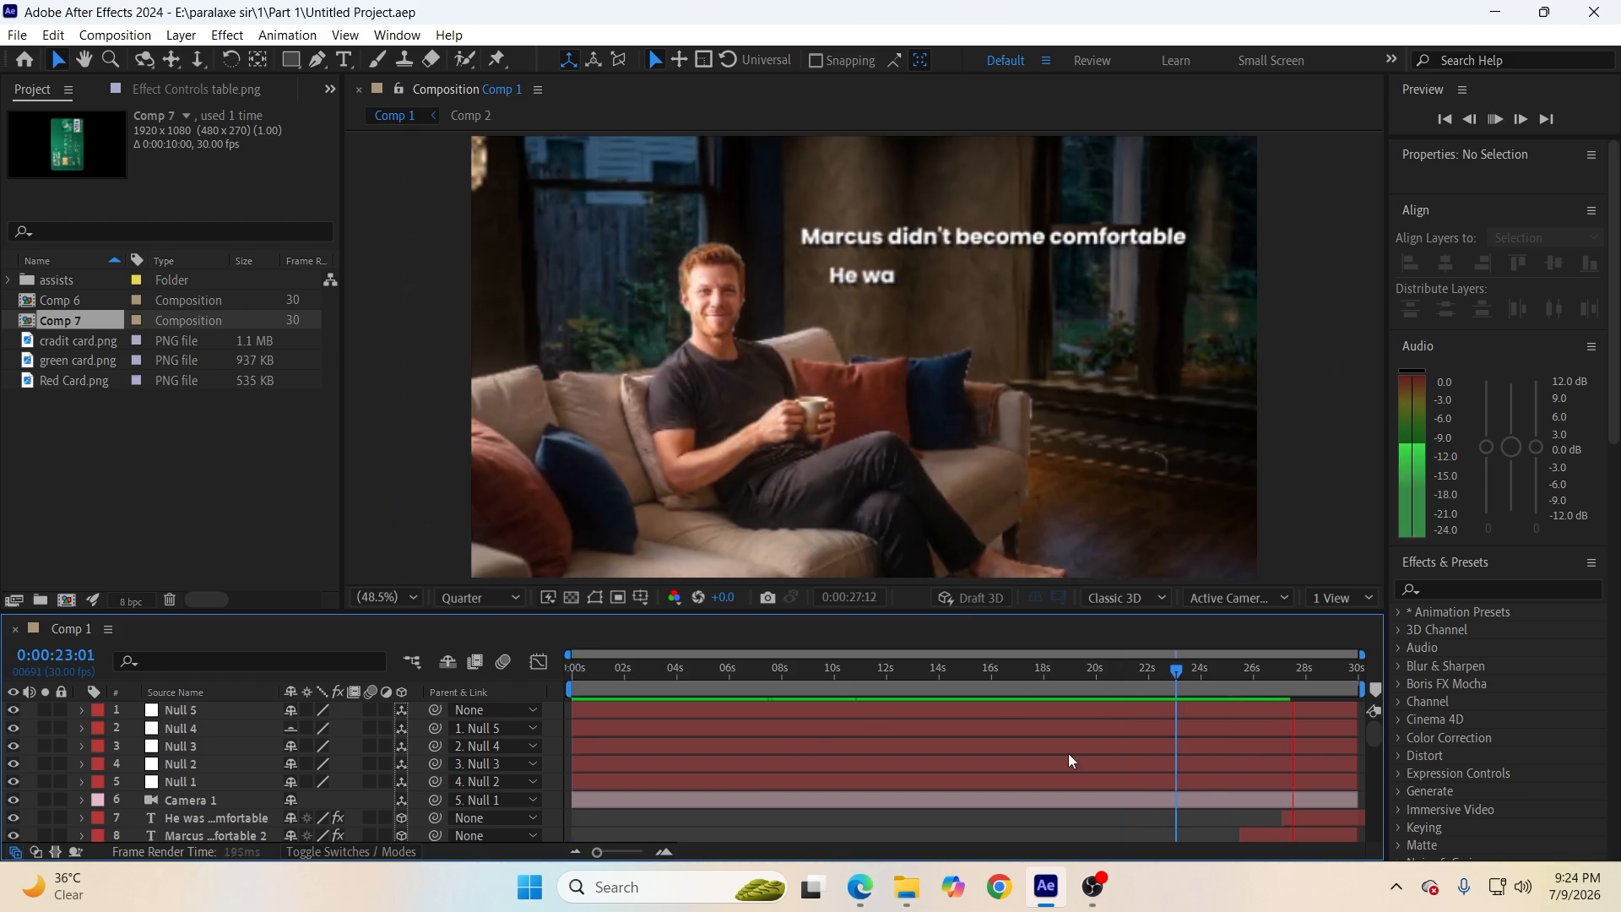
{"action": "left_click", "coordinate": [1274, 673]}
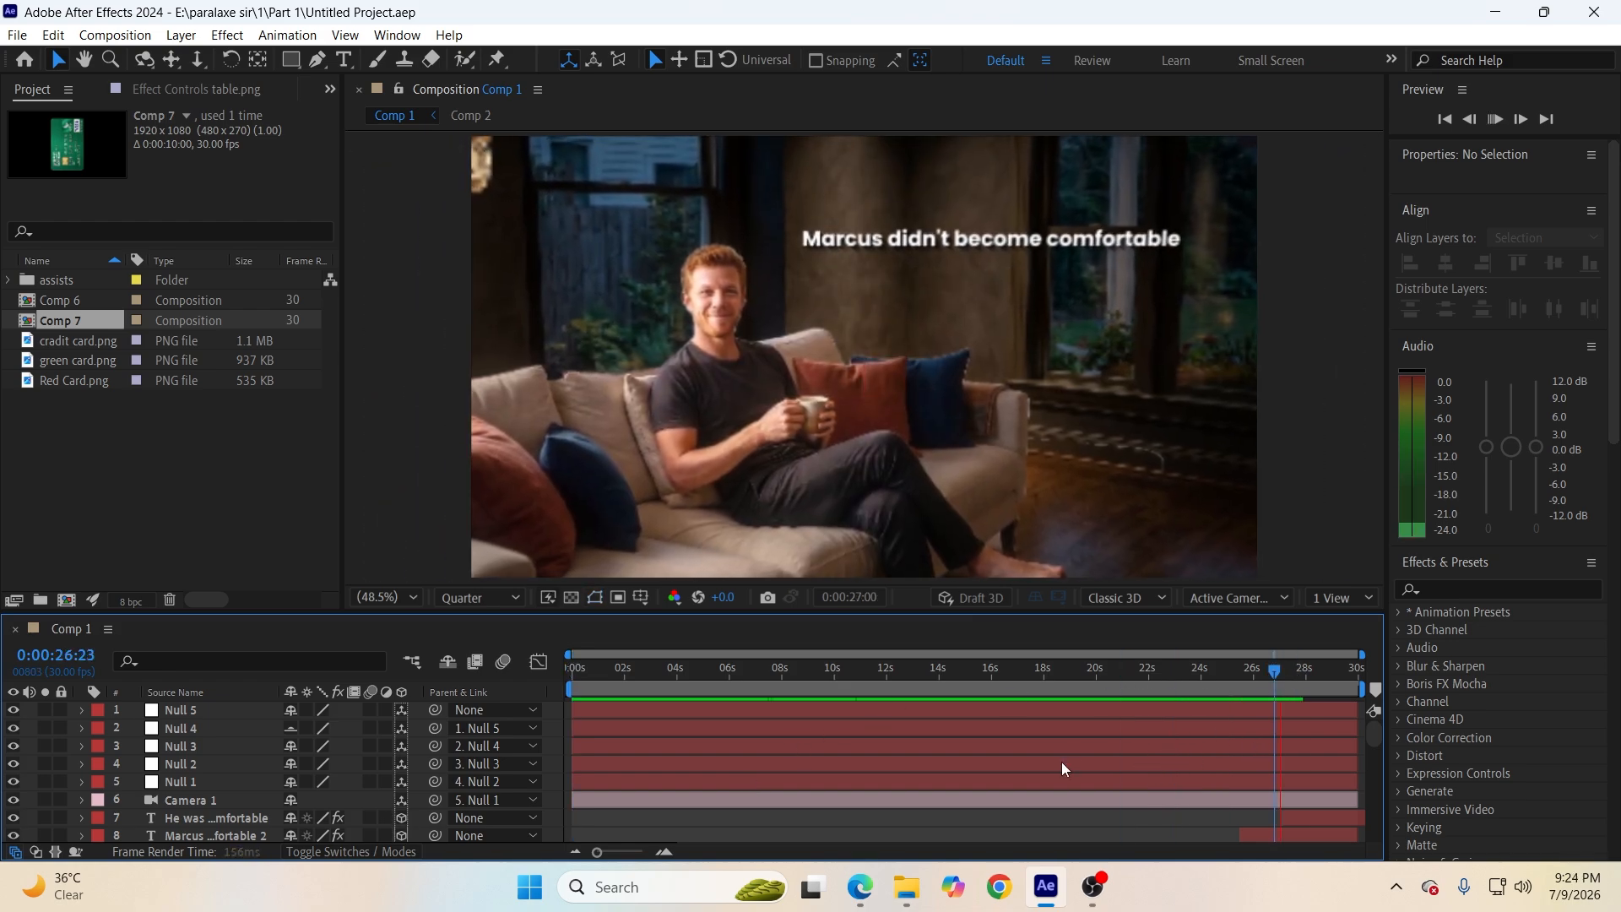
{"action": "key", "text": "space"}
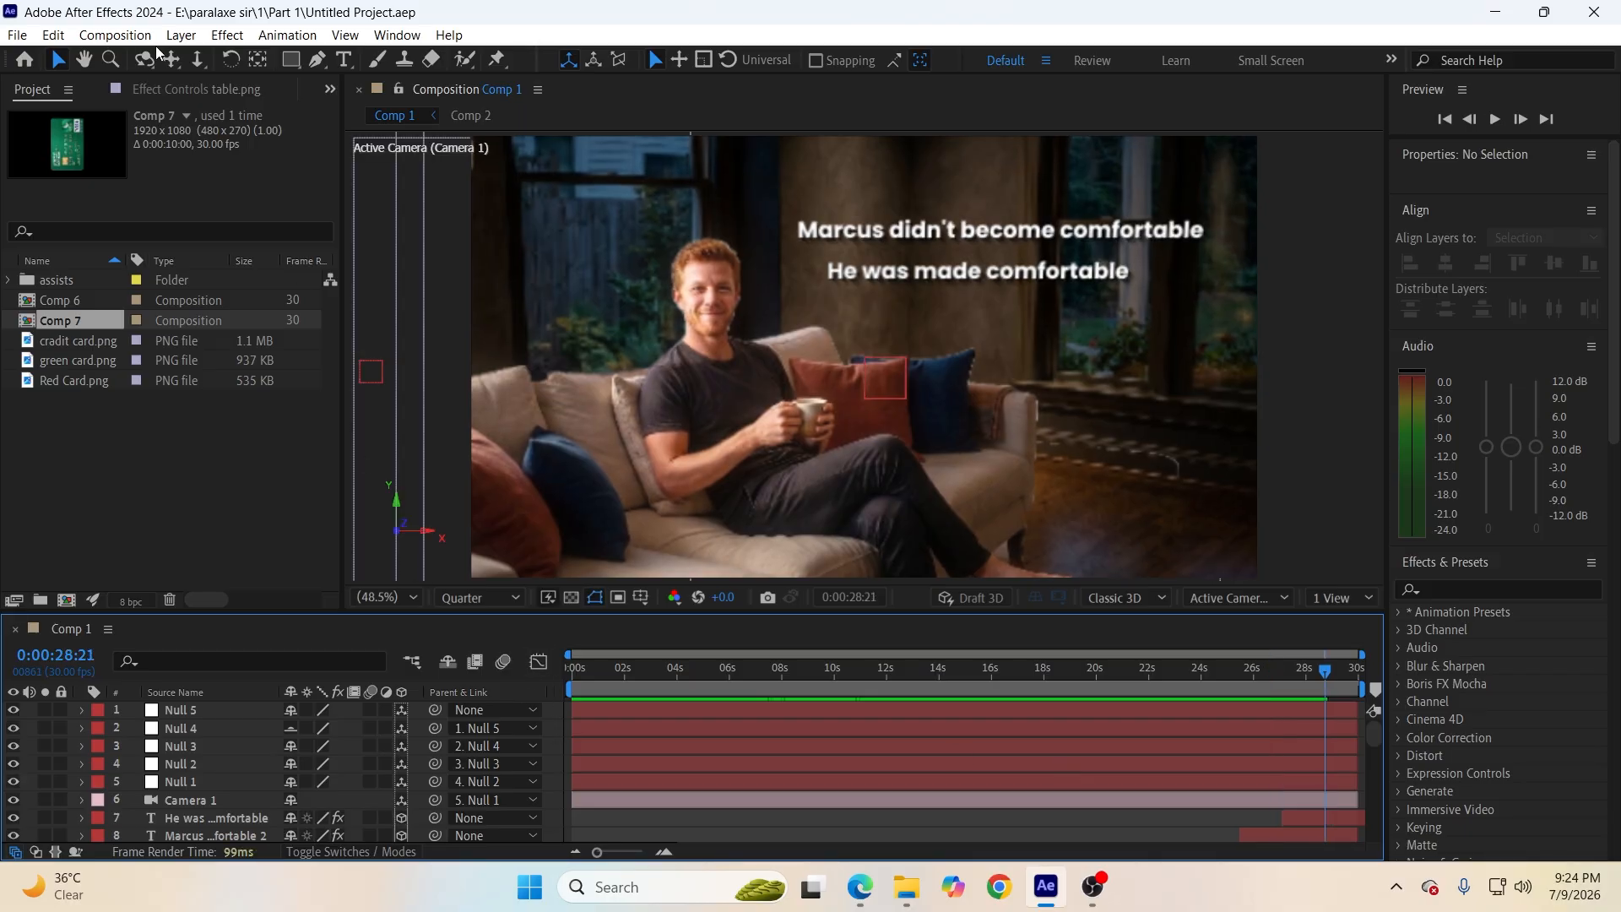
Create a new 1920x1080, 30 fps composition named Comp 8 with a 30-second duration.
{"action": "left_click", "coordinate": [115, 35]}
{"action": "left_click", "coordinate": [194, 58]}
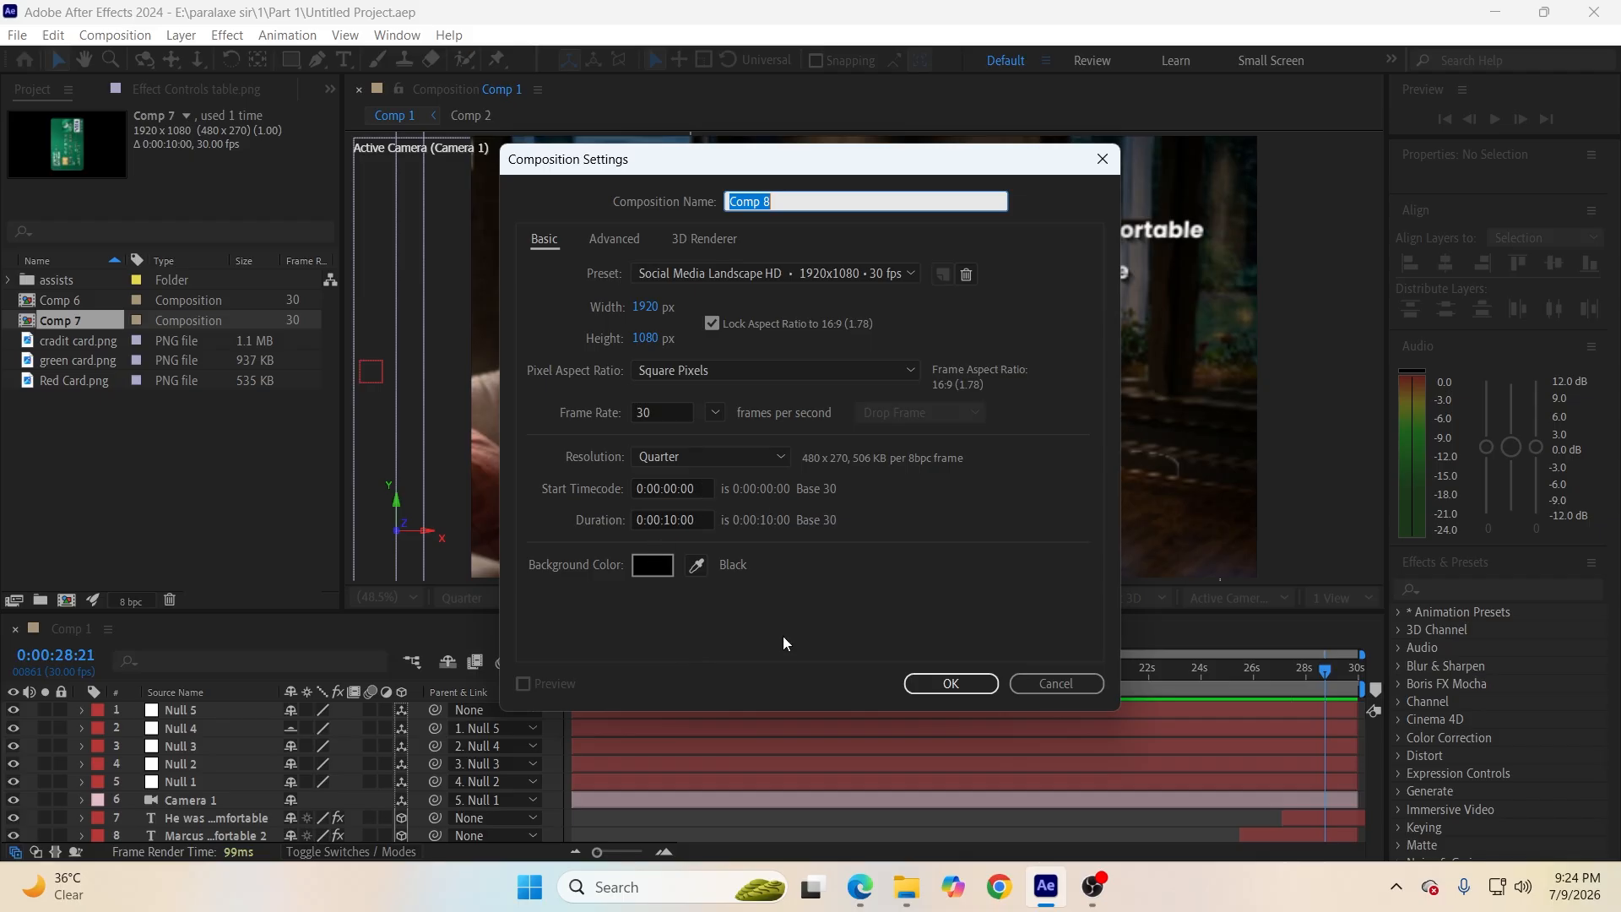
{"action": "left_click", "coordinate": [670, 521]}
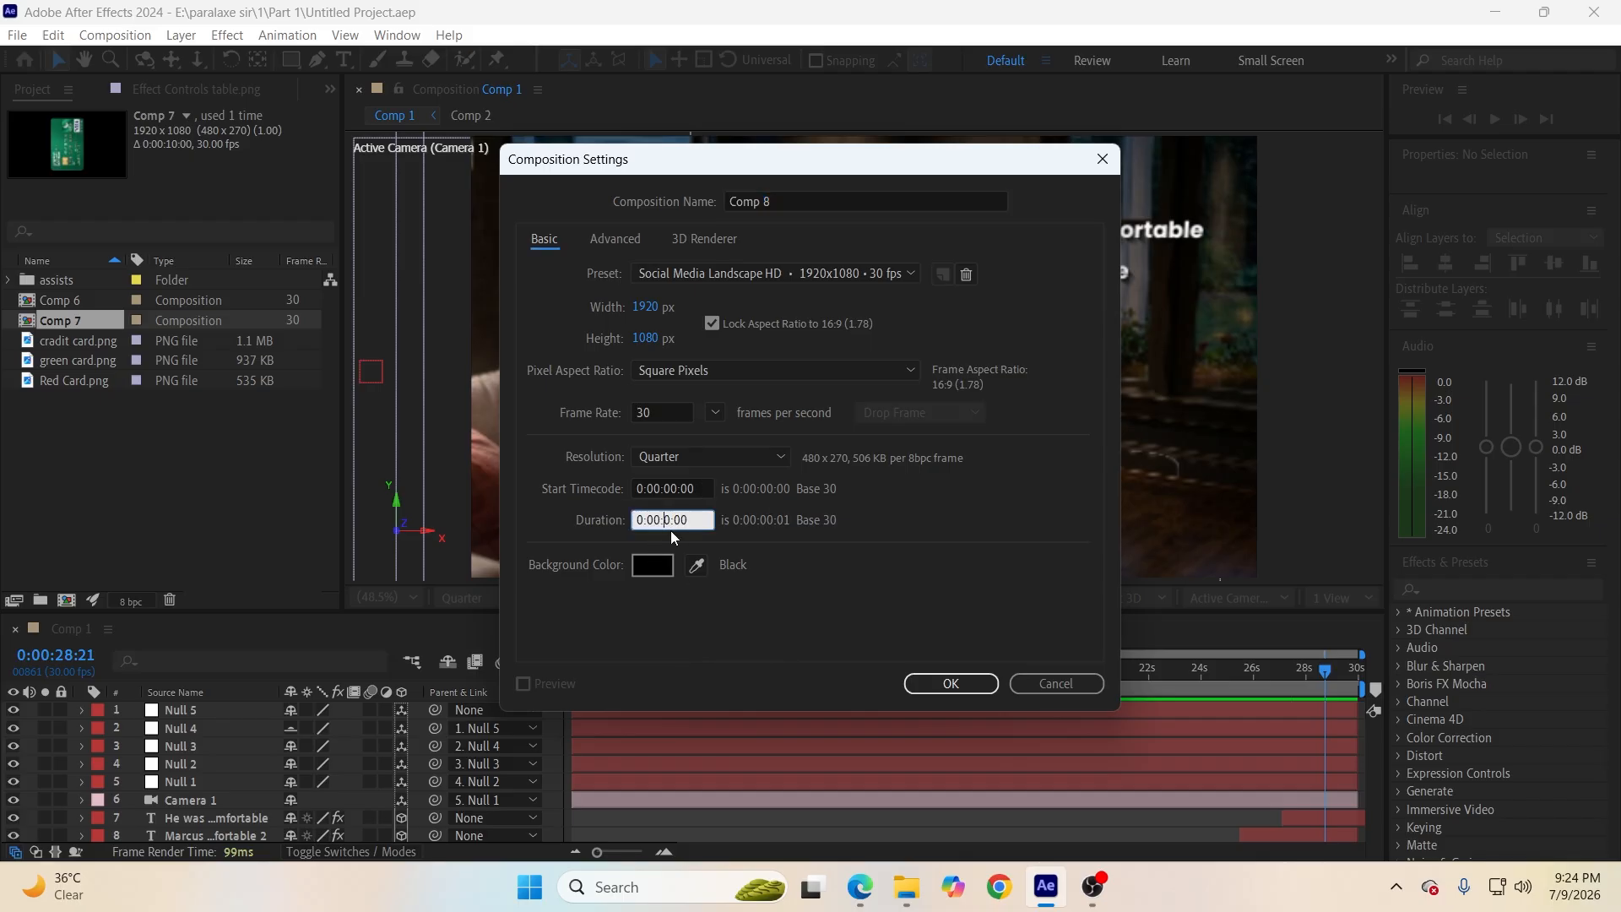
{"action": "left_click", "coordinate": [935, 686]}
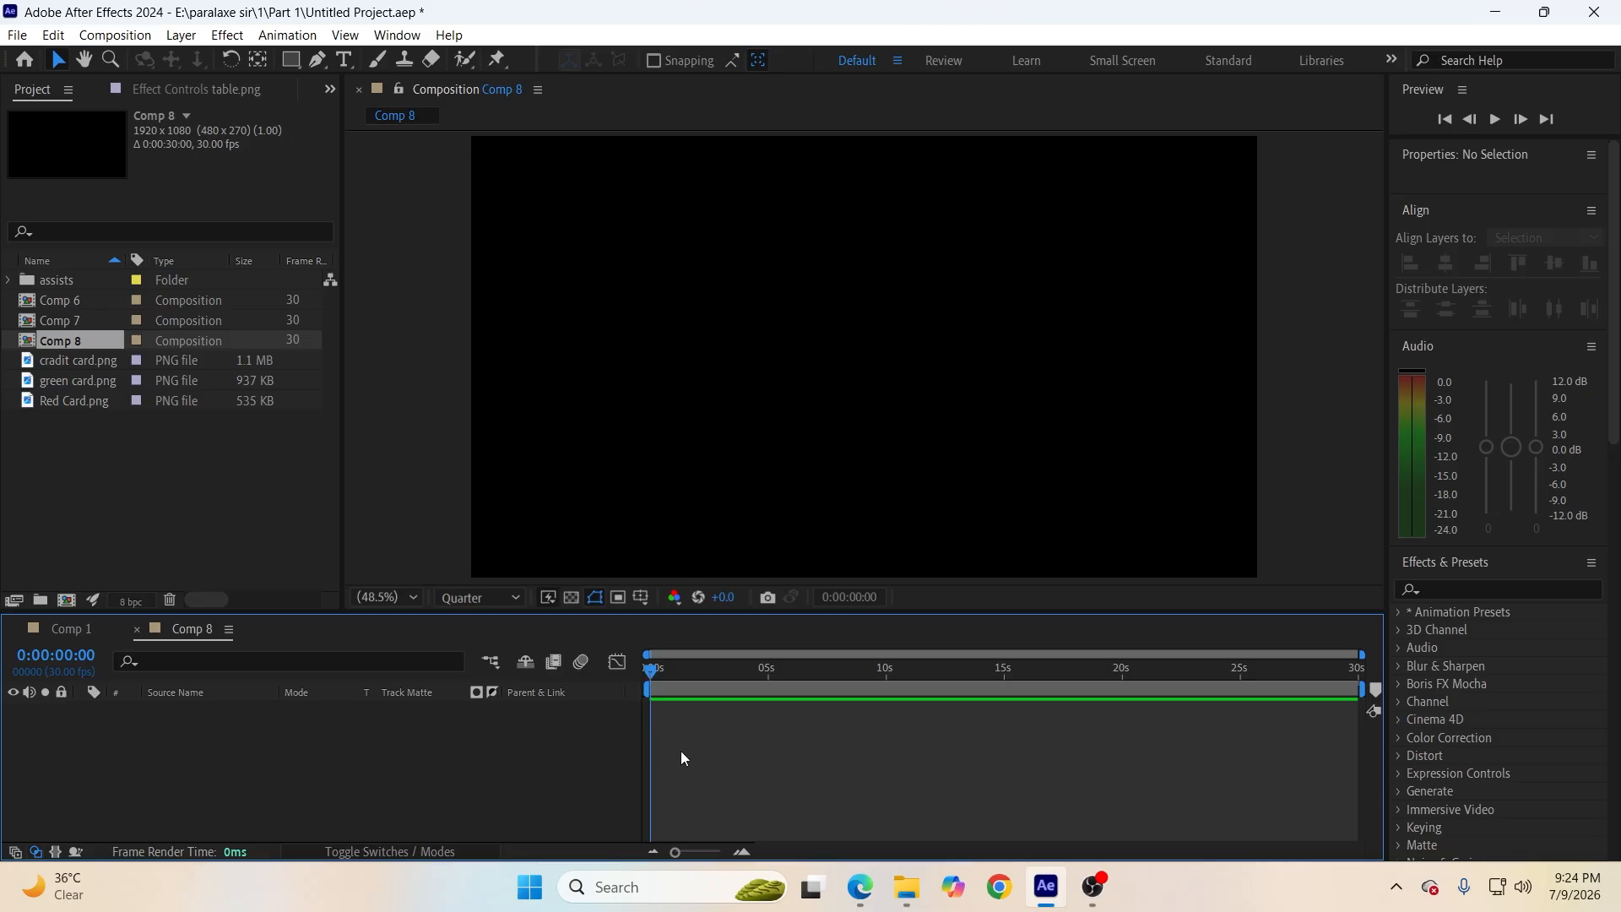
Import the New York street image from the Part 1 folder into Comp 8 and scale it to 178%.
{"action": "mouse_move", "coordinate": [906, 887]}
{"action": "left_click", "coordinate": [908, 811]}
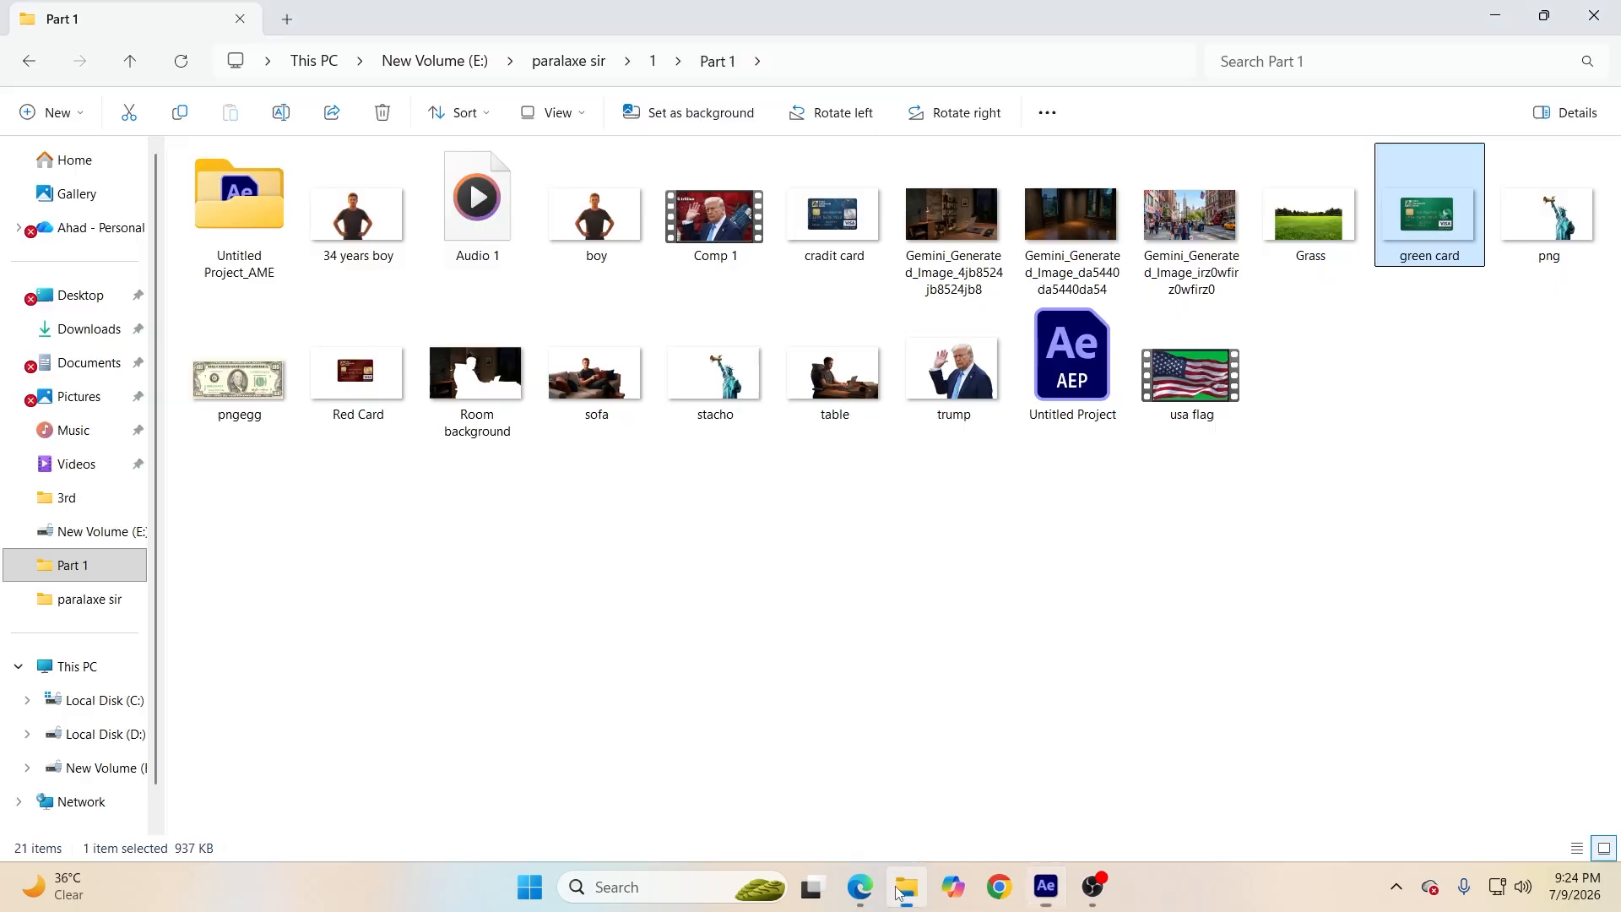
{"action": "left_click_drag", "start_coordinate": [1175, 279], "coordinate": [171, 748]}
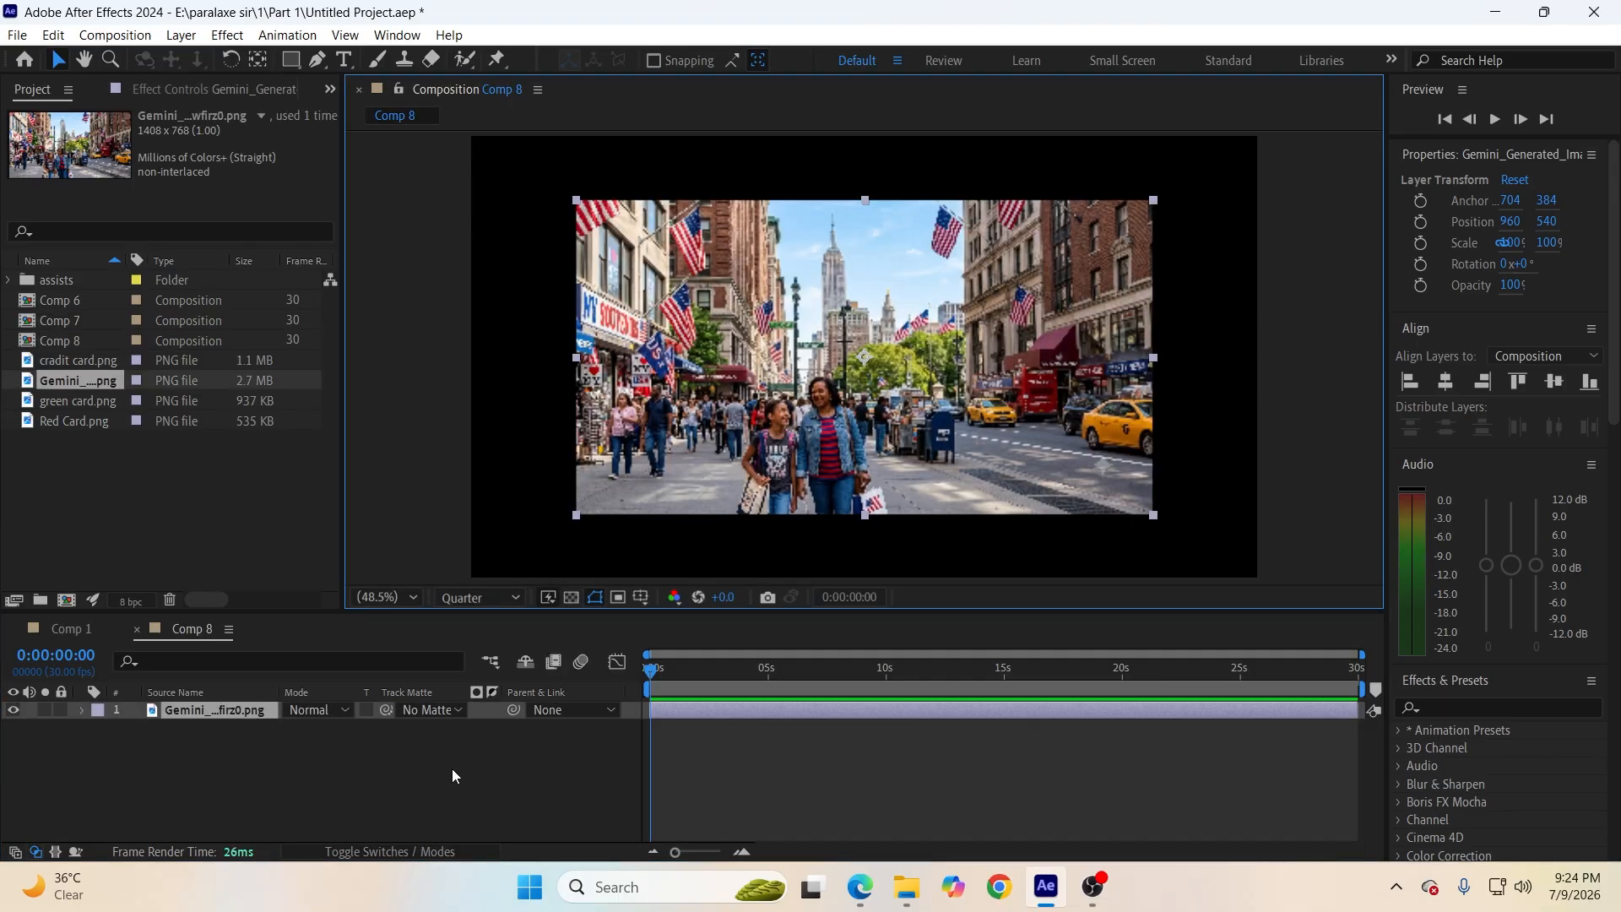
{"action": "key", "text": "s"}
{"action": "left_click_drag", "start_coordinate": [348, 728], "coordinate": [413, 727]}
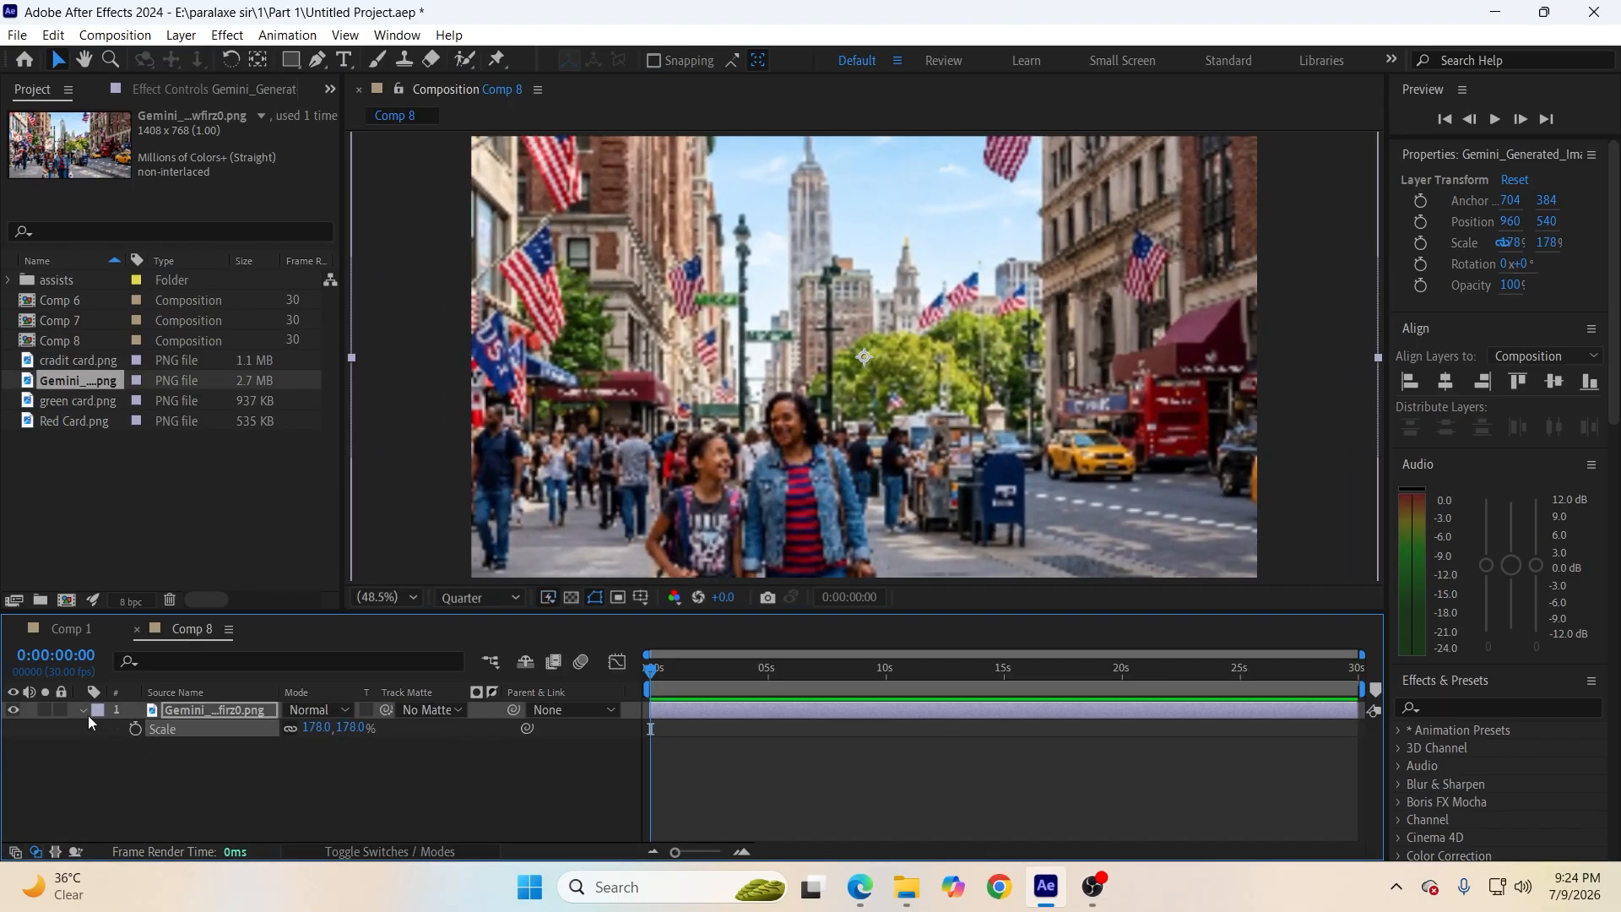
{"action": "left_click", "coordinate": [83, 710]}
{"action": "left_click", "coordinate": [169, 778]}
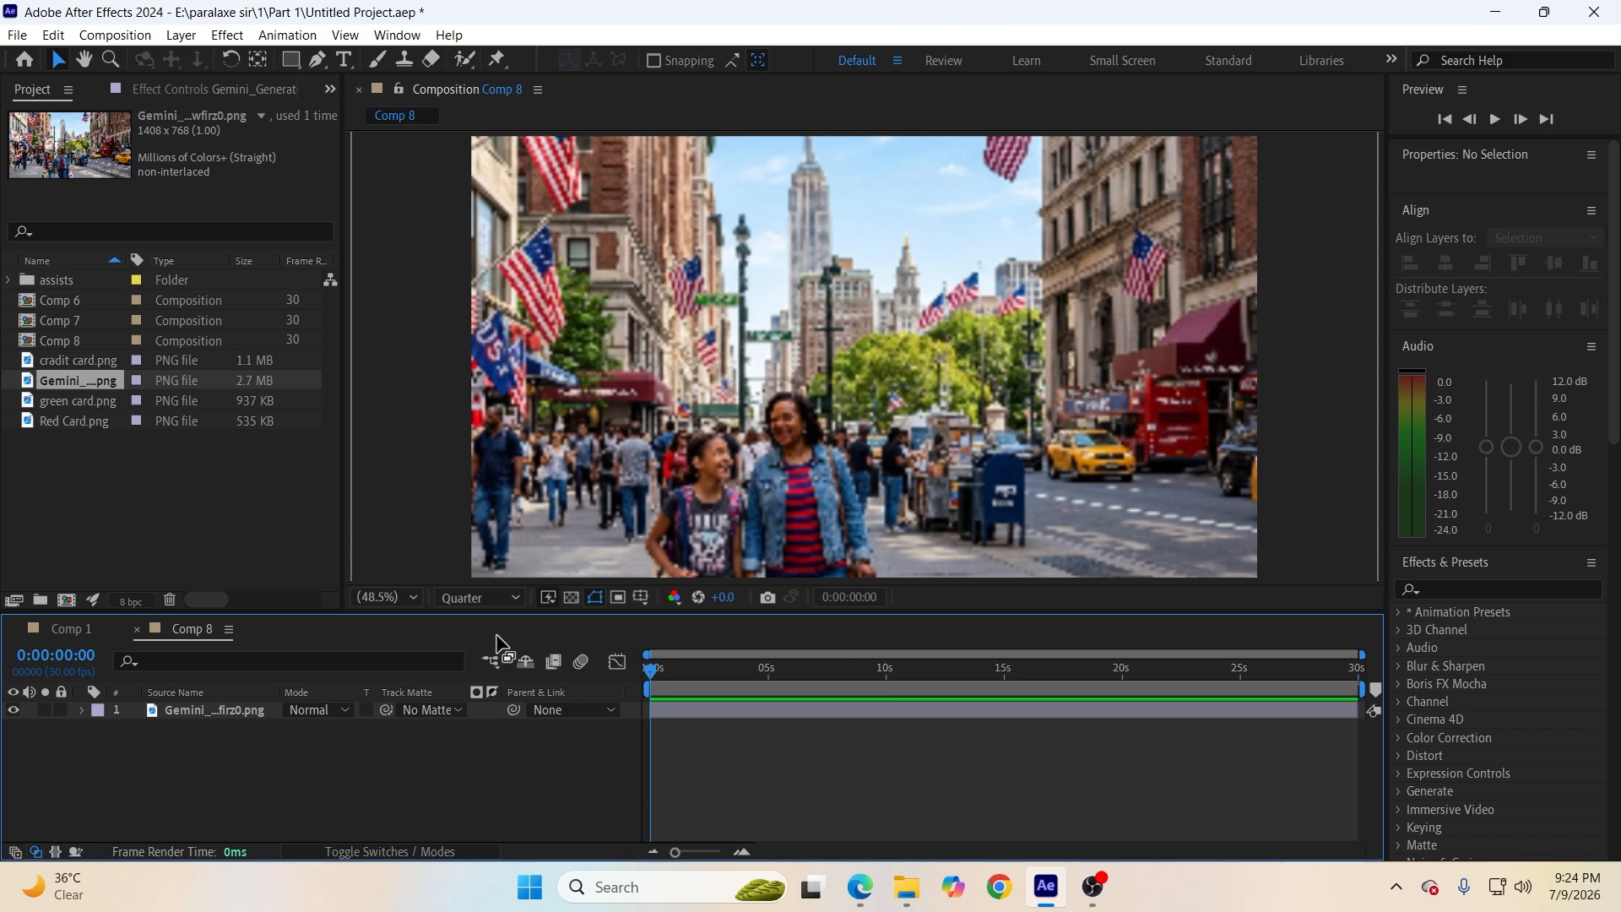
Move the loose PNG files into the assists folder and delete Comp 7 from the project.
{"action": "left_click_drag", "start_coordinate": [88, 448], "coordinate": [75, 283]}
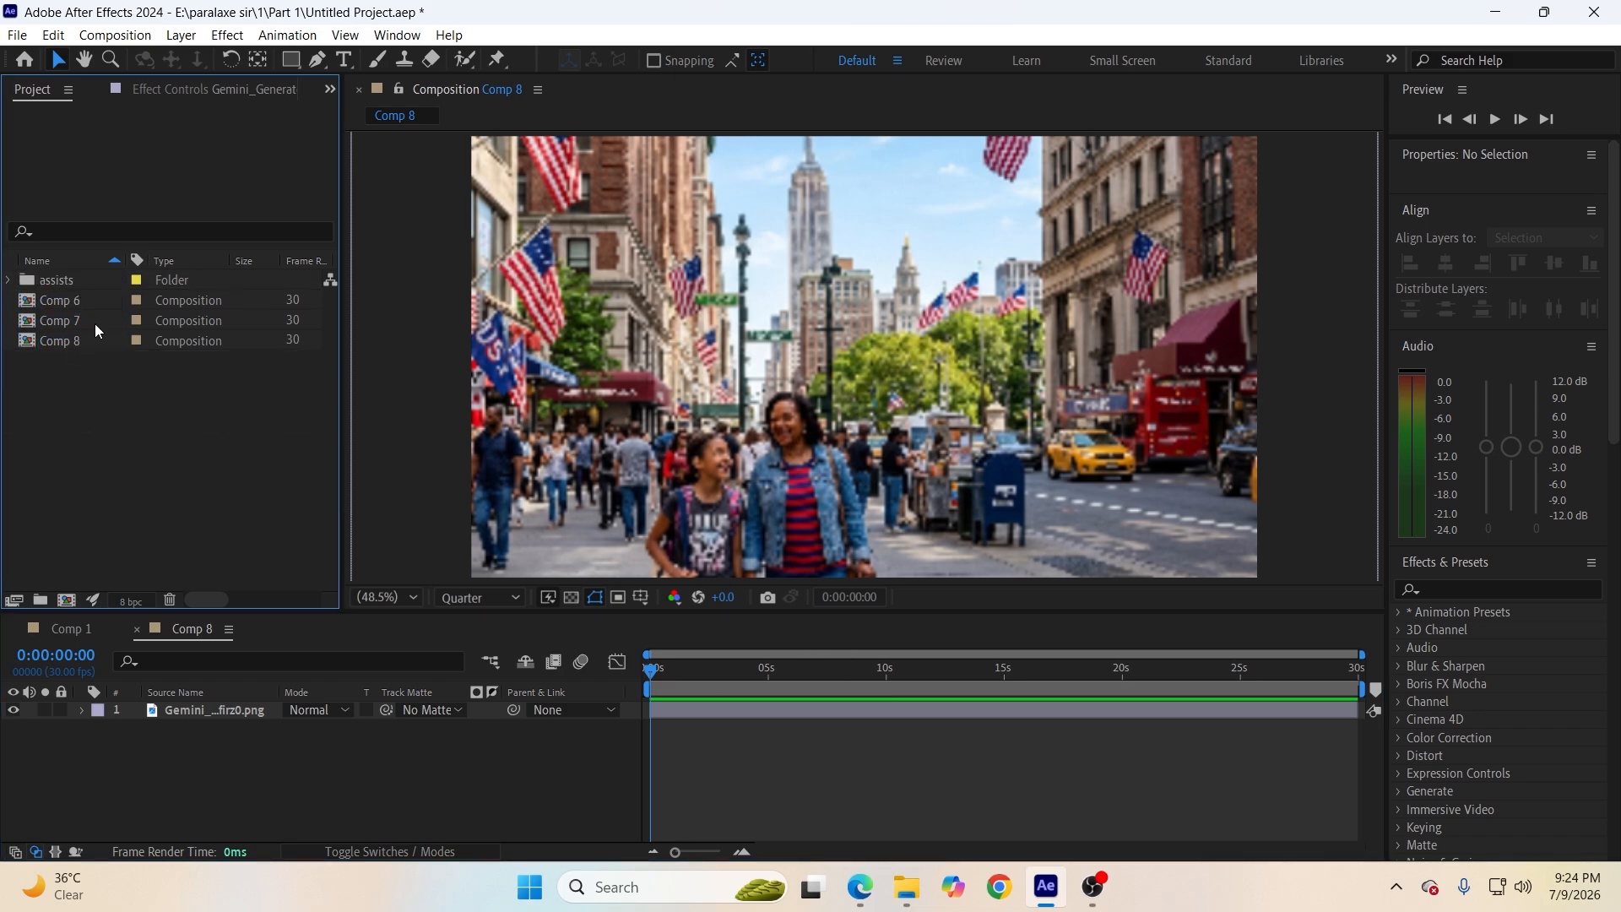
{"action": "left_click_drag", "start_coordinate": [92, 353], "coordinate": [94, 317]}
{"action": "left_click", "coordinate": [98, 355]}
{"action": "left_click", "coordinate": [89, 344]}
{"action": "left_click", "coordinate": [77, 322]}
{"action": "key", "text": "Delete"}
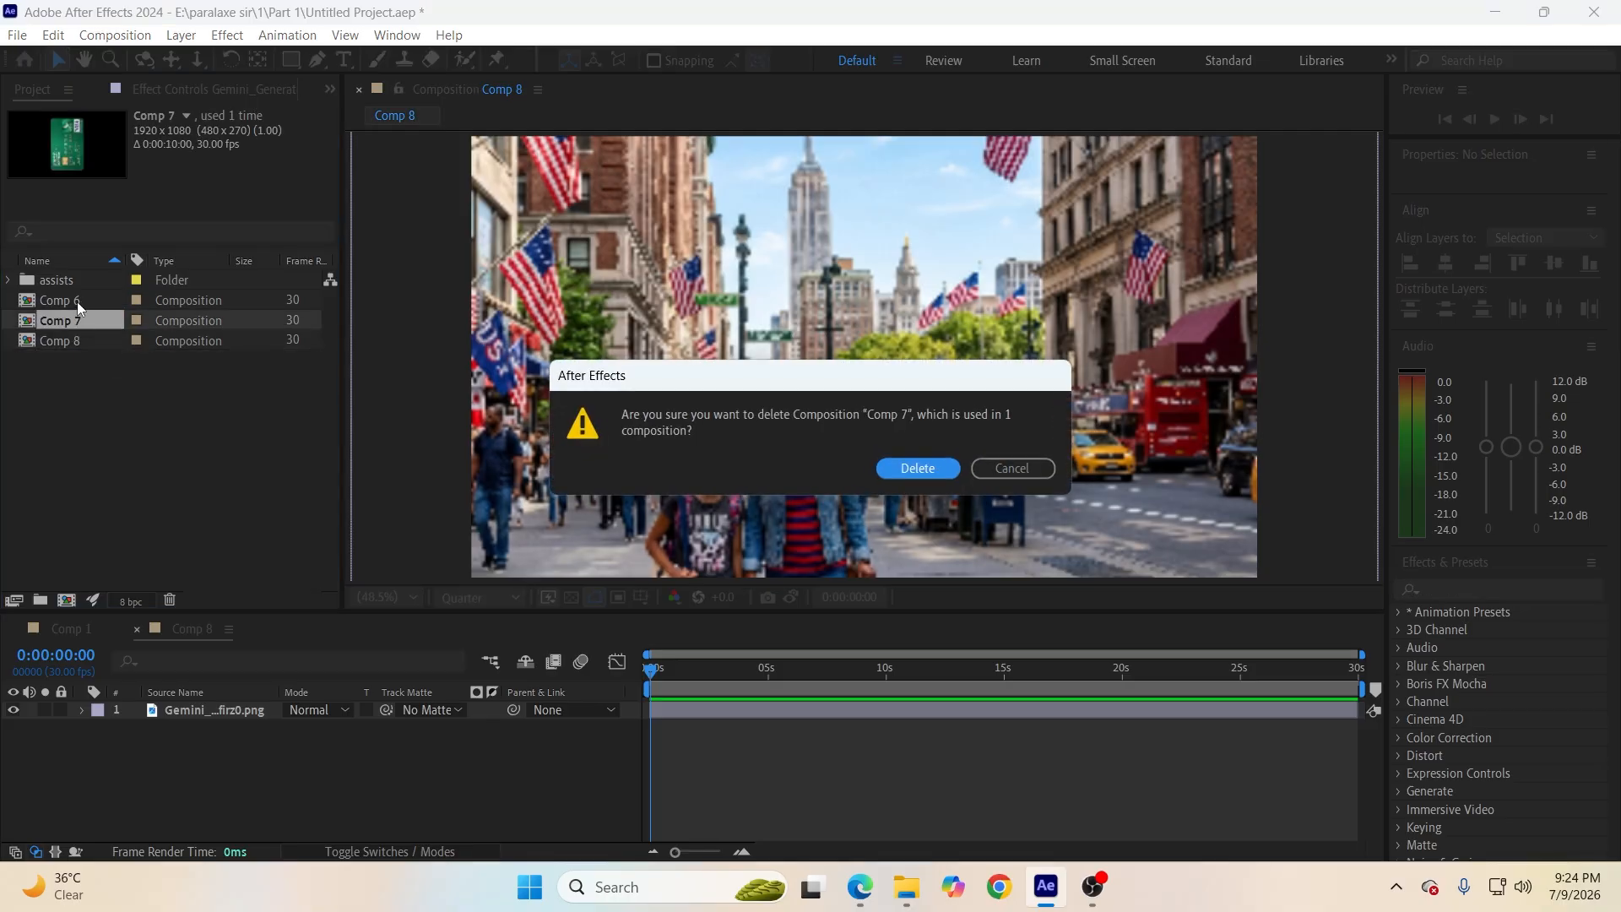
{"action": "left_click", "coordinate": [900, 469]}
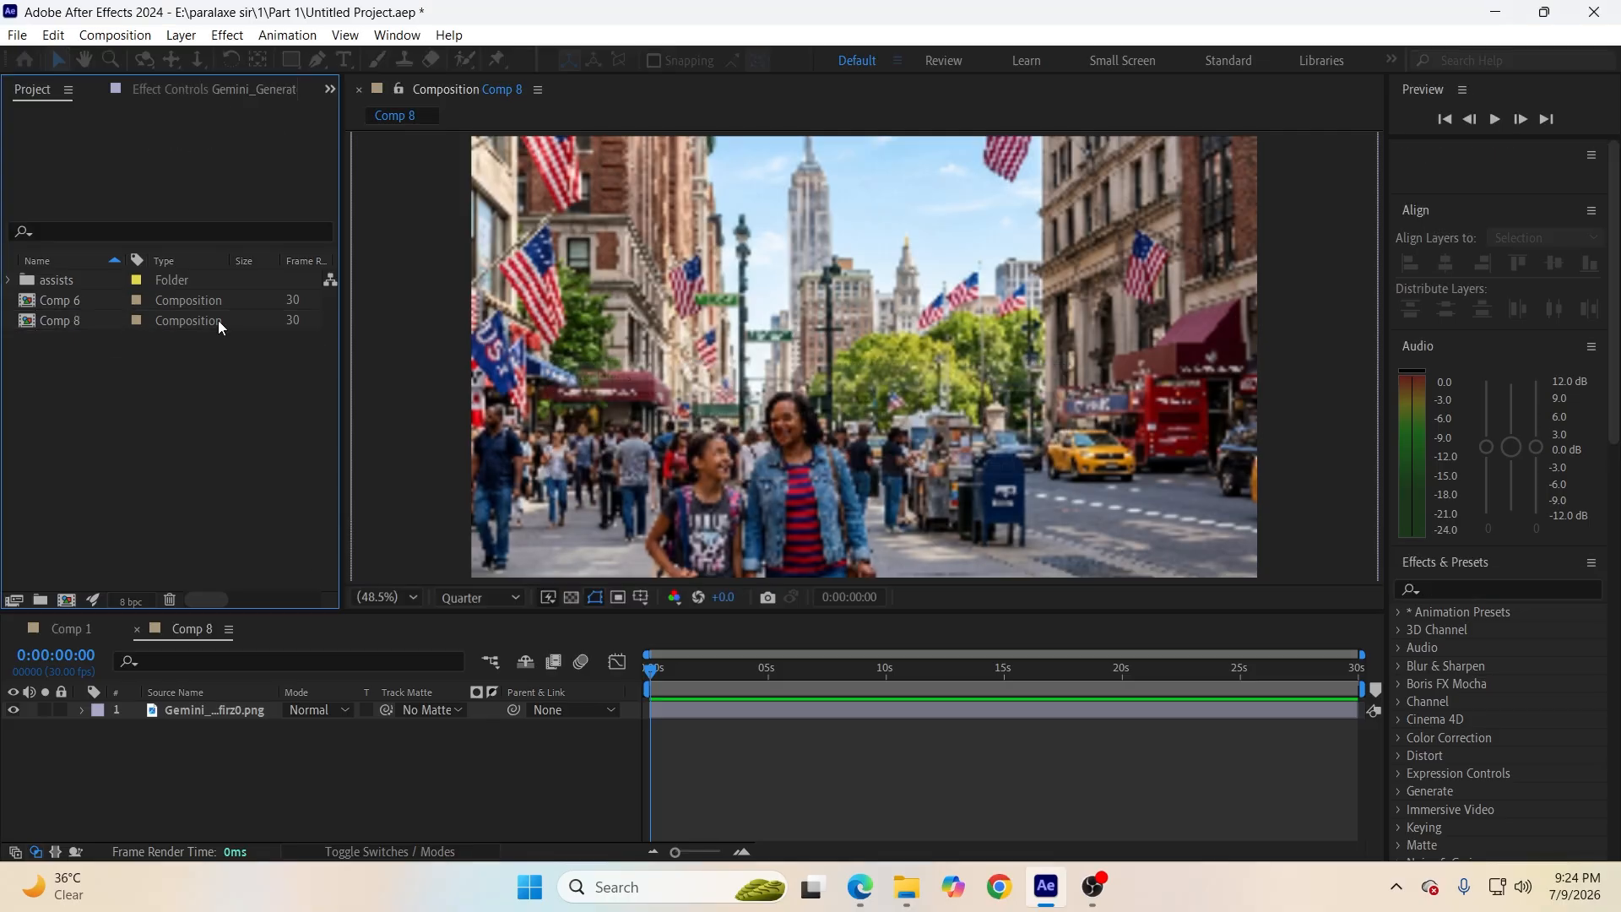
Delete Comp 6 from the project and save the project.
{"action": "left_click", "coordinate": [99, 305]}
{"action": "key", "text": "Delete"}
{"action": "left_click", "coordinate": [838, 466]}
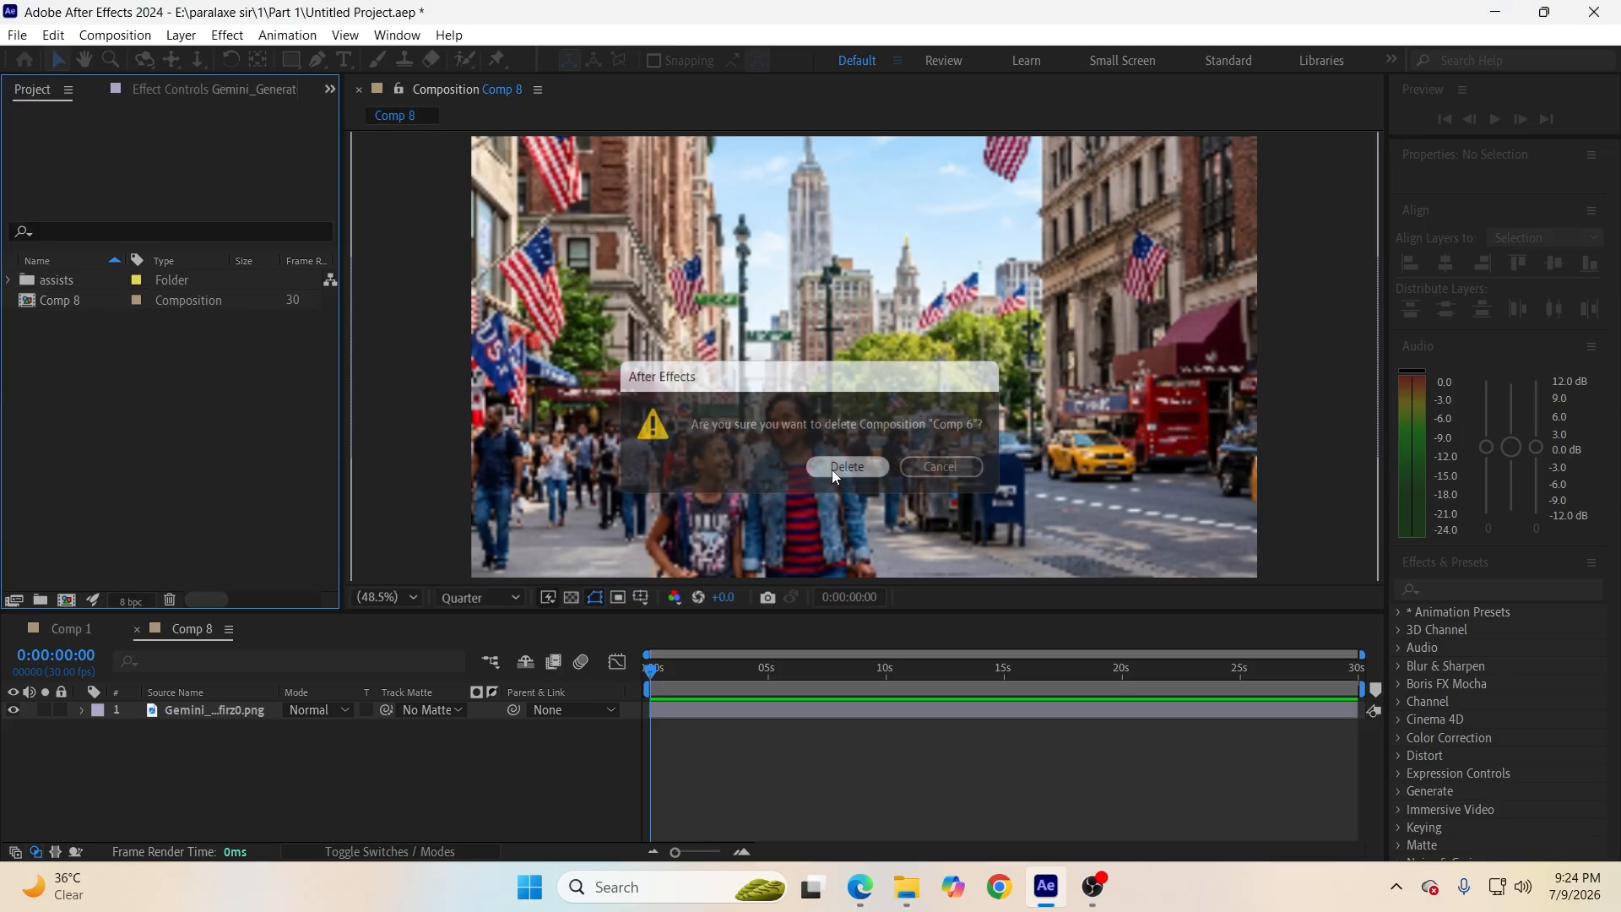
{"action": "key", "text": "ctrl+s"}
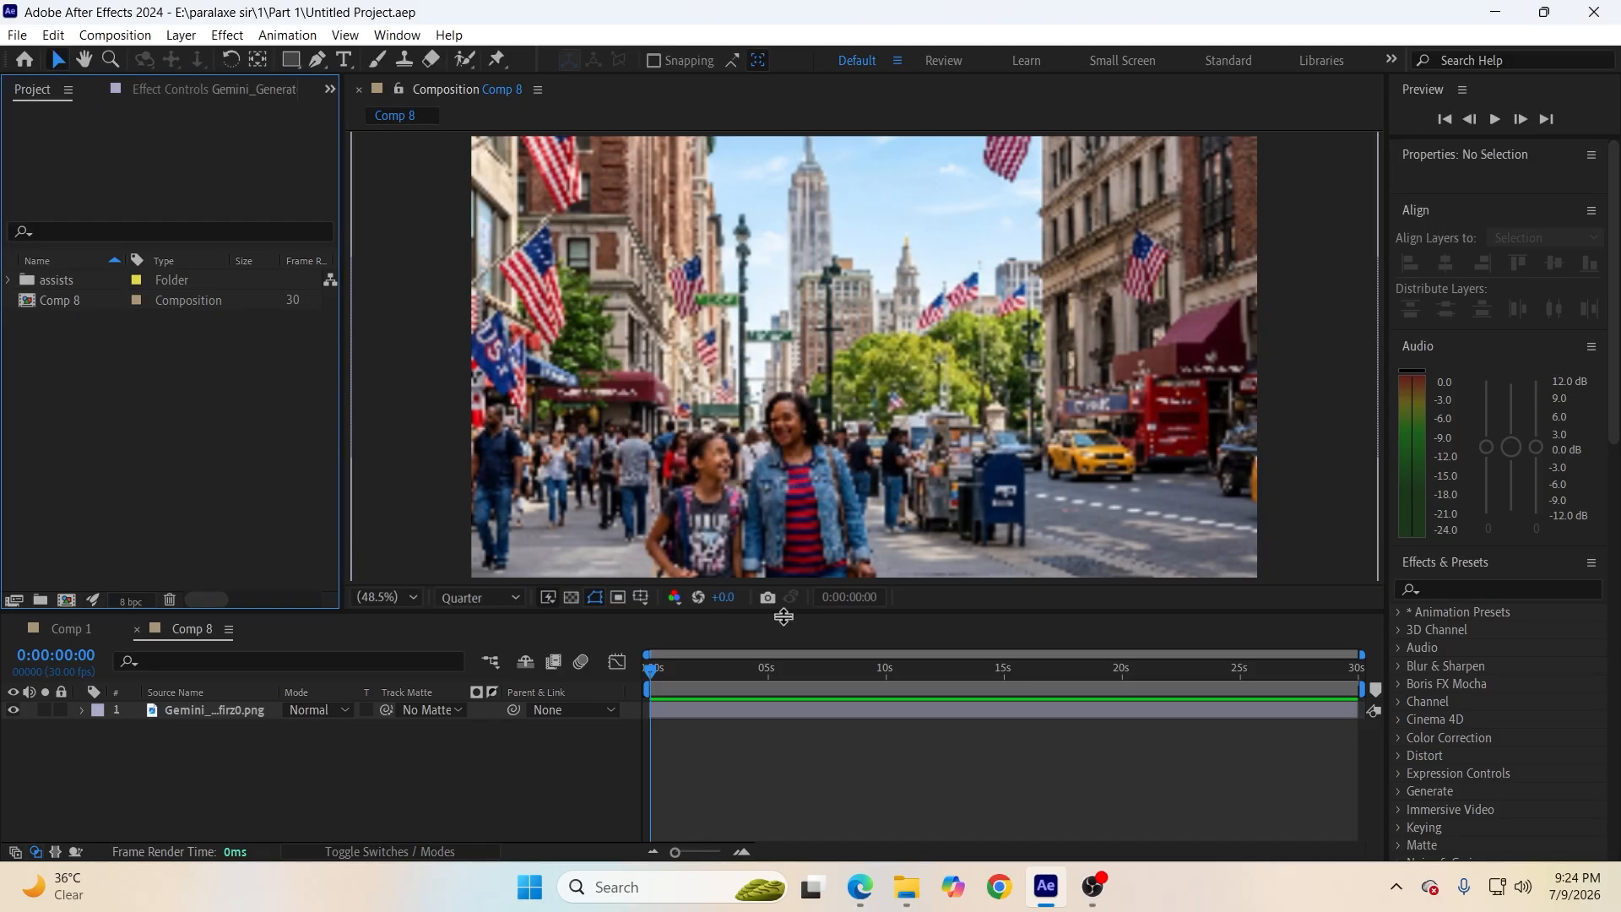
Import trump.png from the Part 1 folder and add it above the street layer in Comp 8.
{"action": "left_click", "coordinate": [901, 884]}
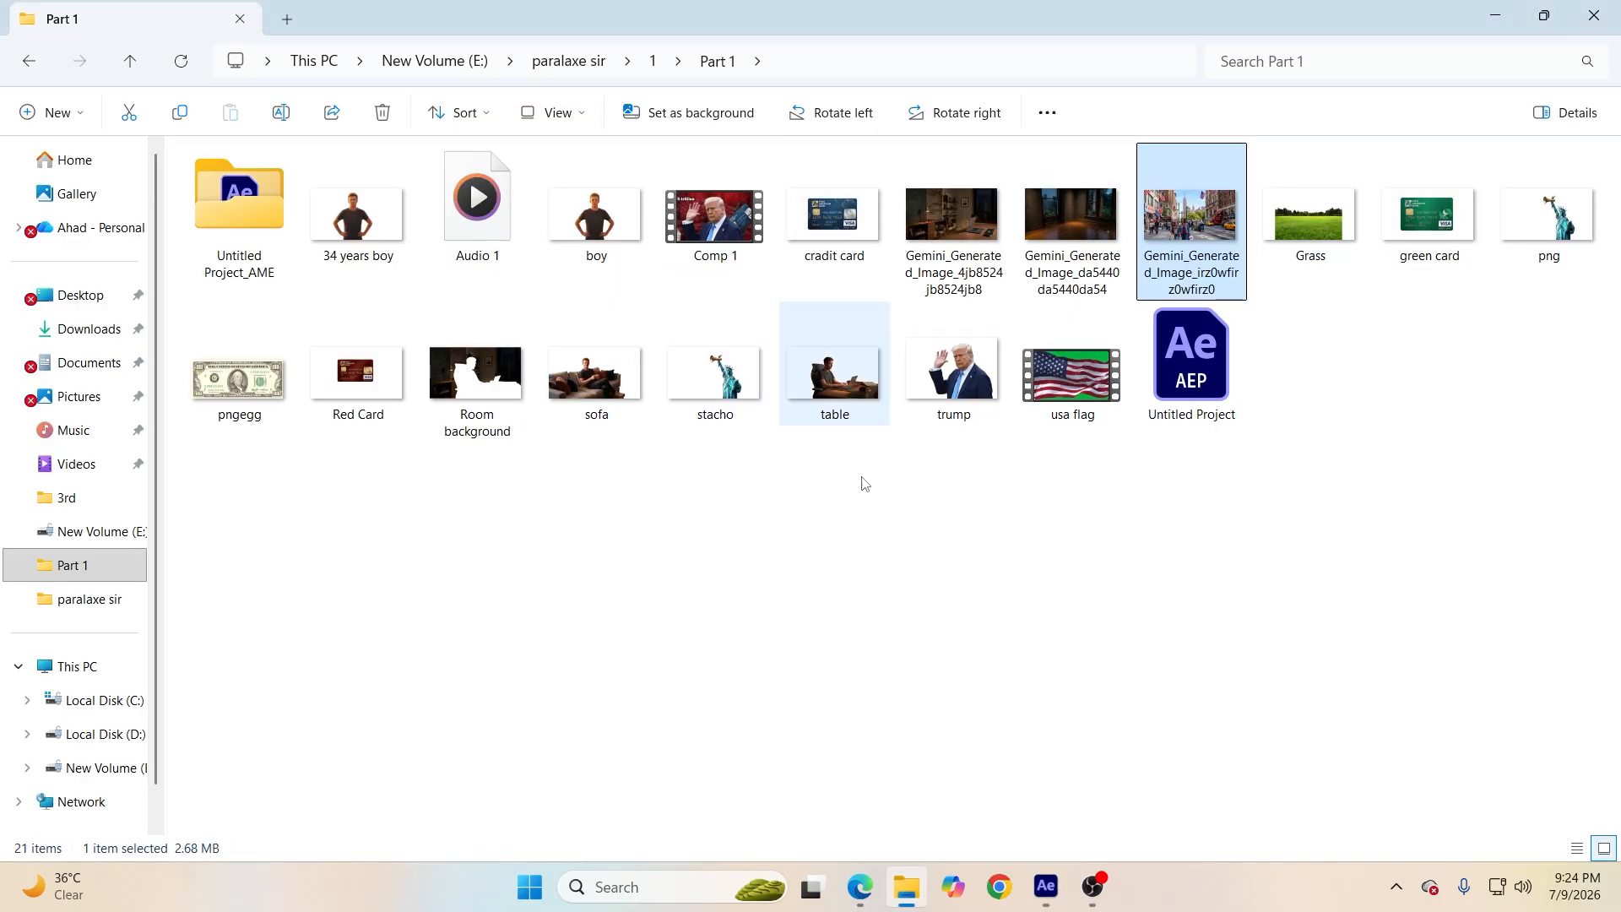
{"action": "left_click", "coordinate": [981, 404]}
{"action": "left_click_drag", "start_coordinate": [965, 390], "coordinate": [206, 503]}
{"action": "left_click_drag", "start_coordinate": [64, 321], "coordinate": [216, 759]}
Scale the trump.png layer to 82% and move it left and slightly down, to about 696, 596.
{"action": "left_click", "coordinate": [227, 710]}
{"action": "key", "text": "s"}
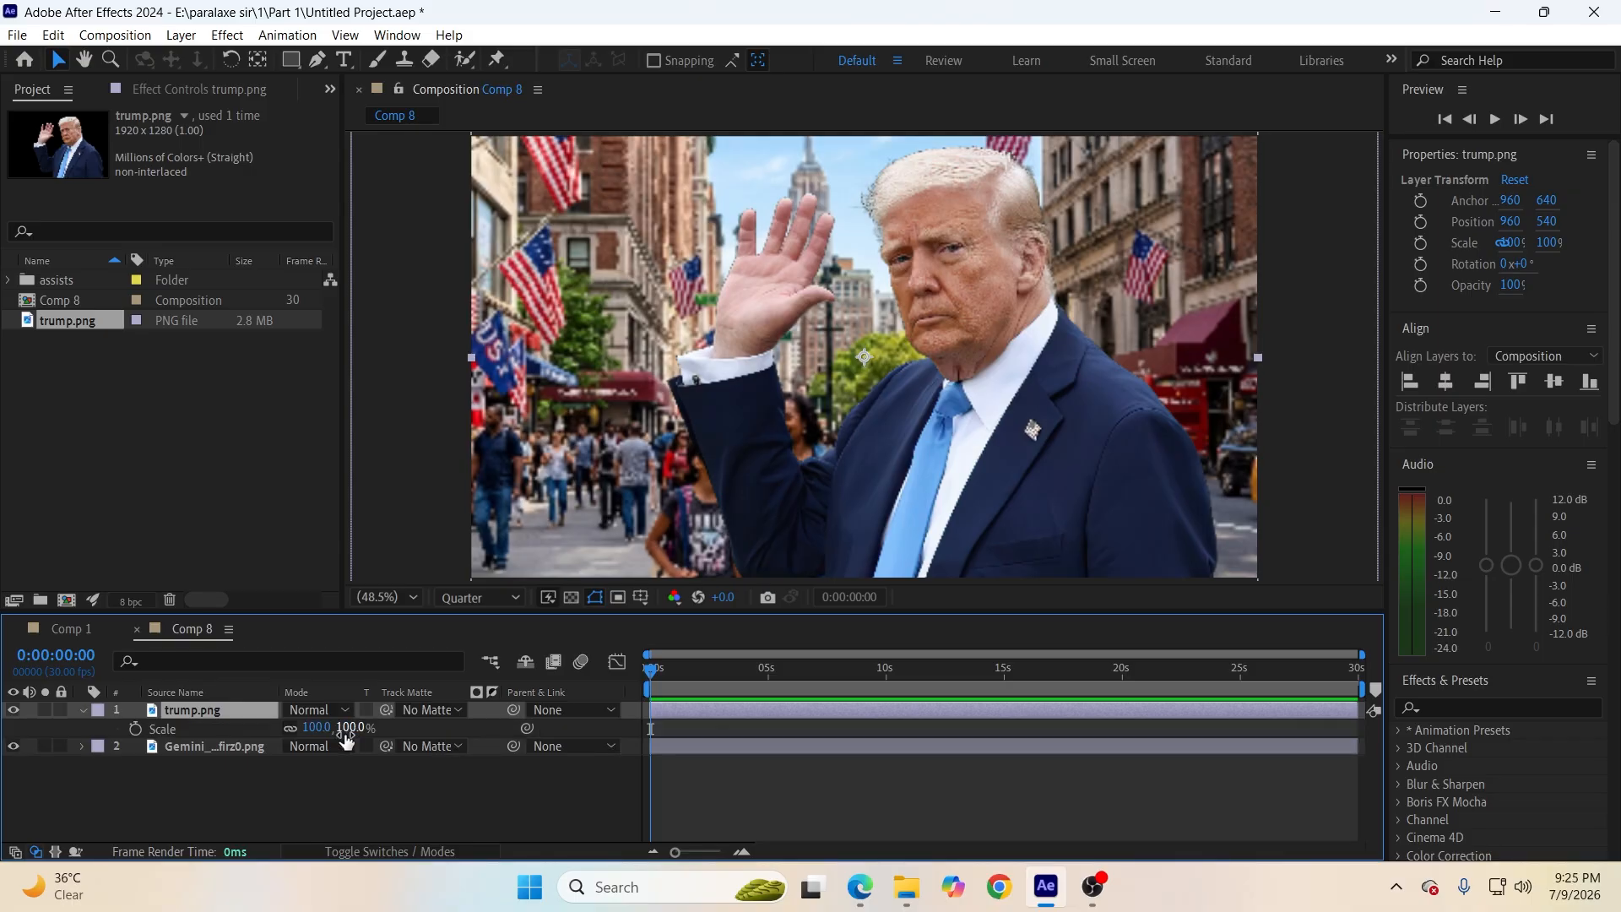
{"action": "left_click_drag", "start_coordinate": [336, 727], "coordinate": [325, 734]}
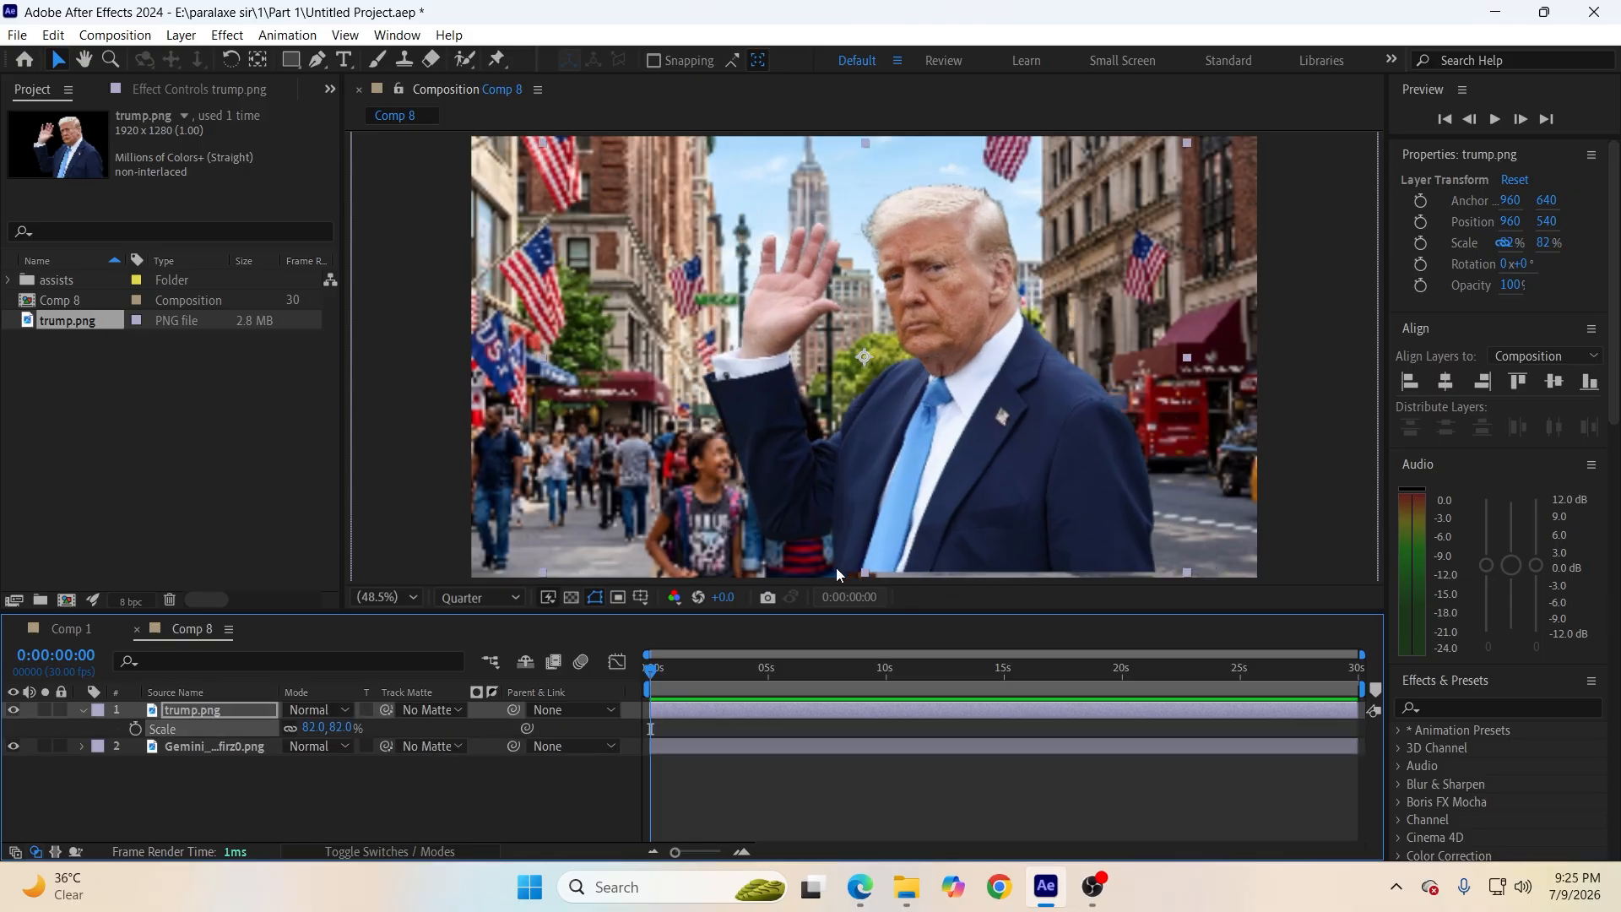
{"action": "left_click_drag", "start_coordinate": [983, 522], "coordinate": [873, 540]}
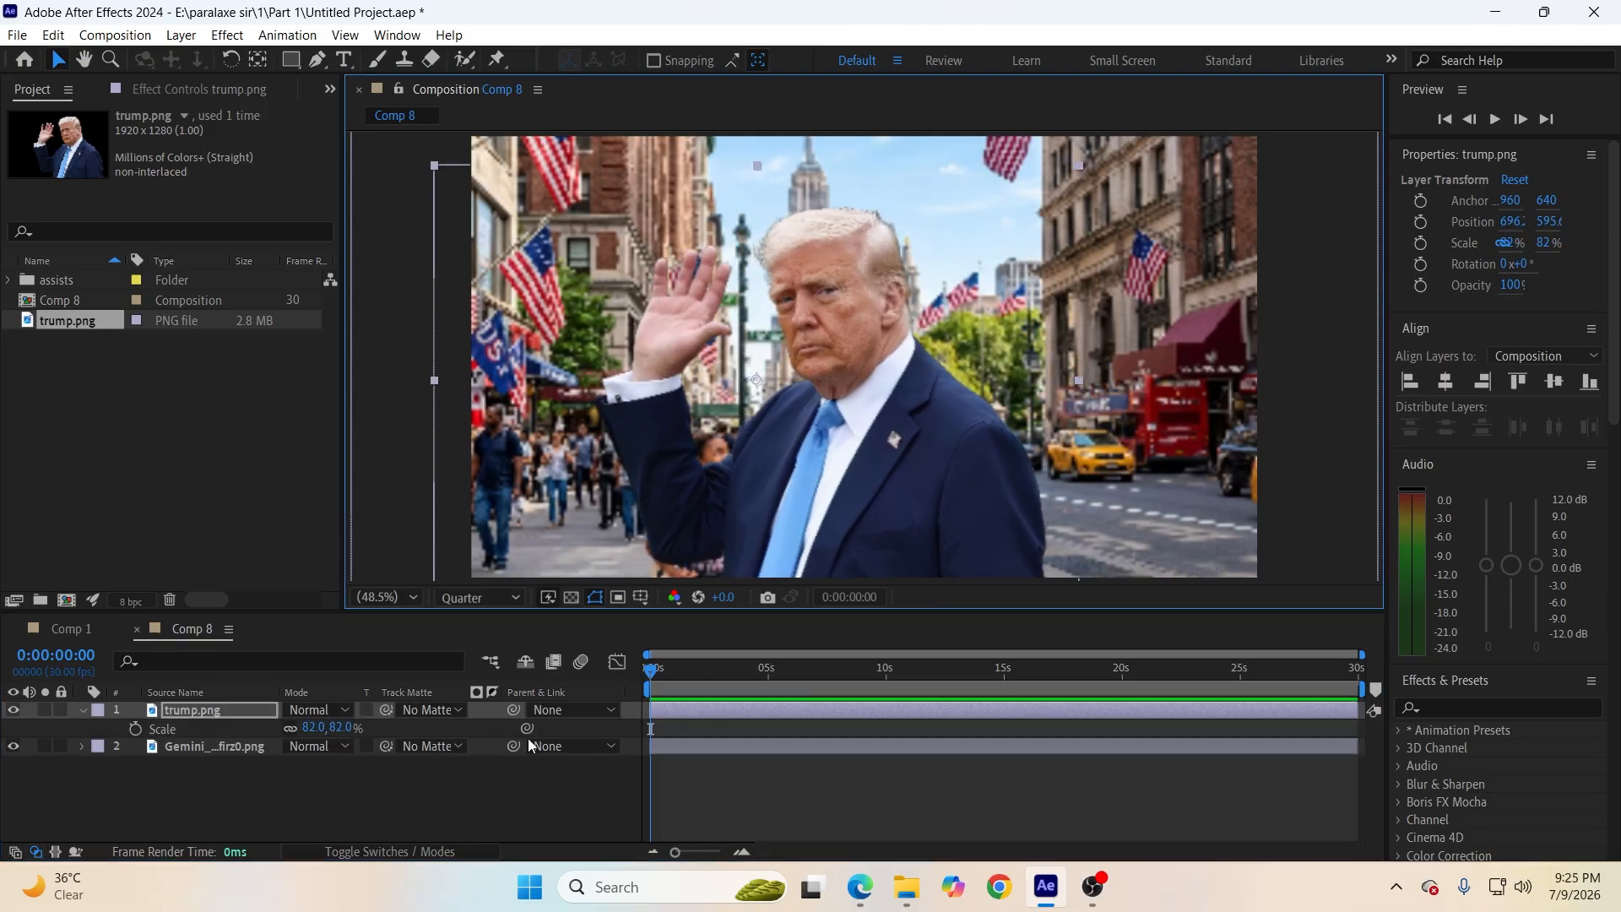
{"action": "left_click", "coordinate": [56, 698]}
{"action": "left_click", "coordinate": [84, 709]}
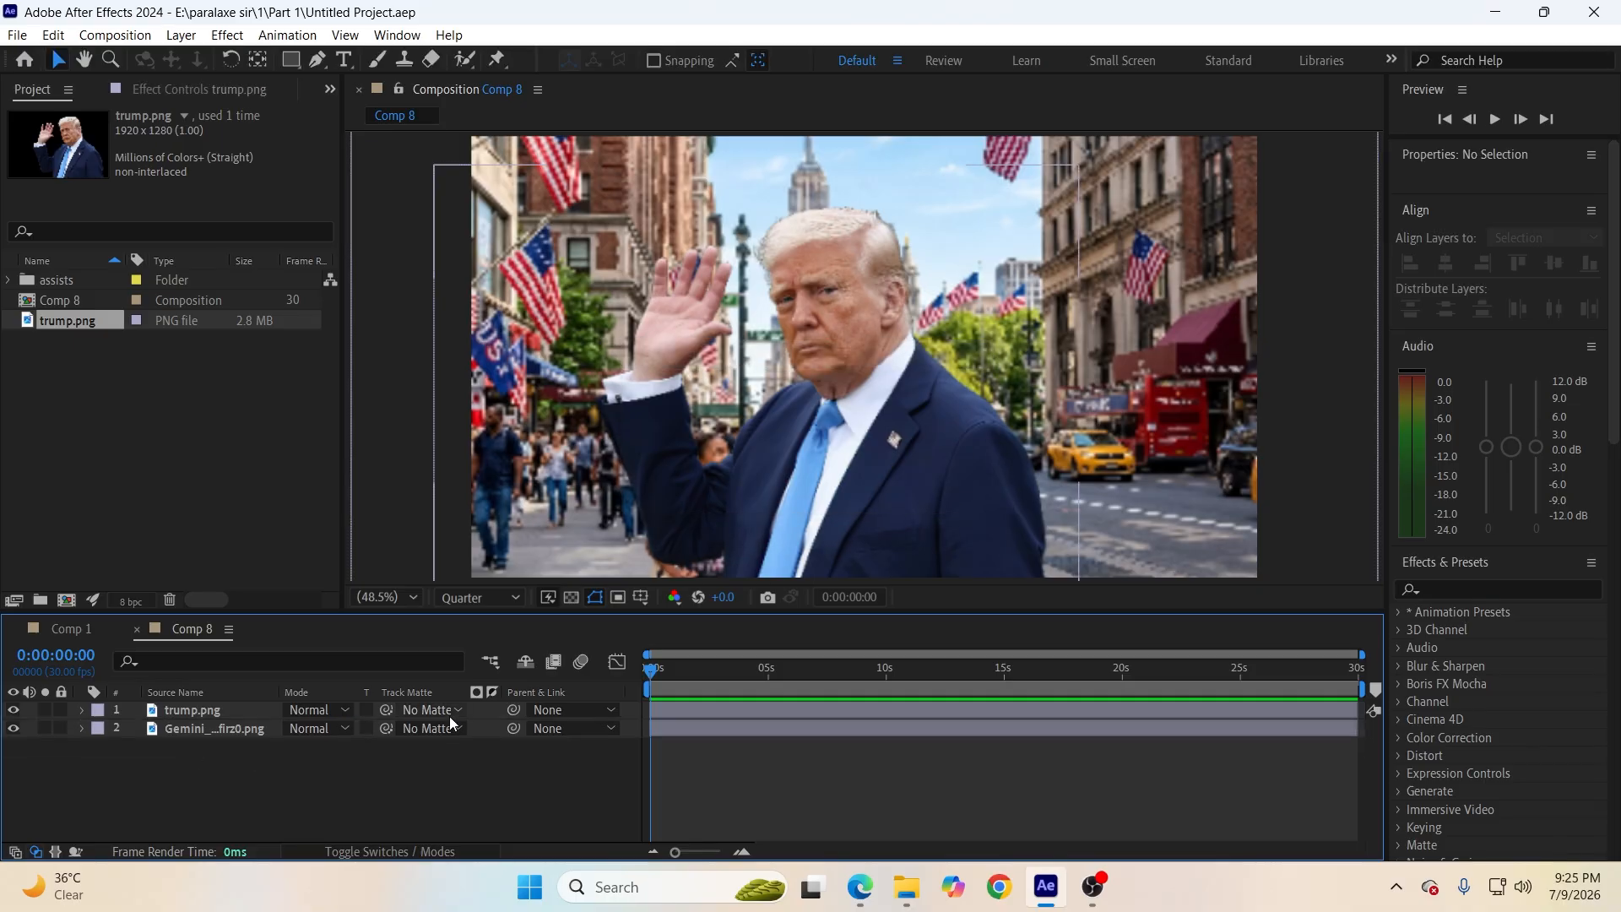
Apply the Tint effect to the street background layer and map white to pure red (FF0000).
{"action": "left_click", "coordinate": [1504, 588]}
{"action": "type", "text": "tint"}
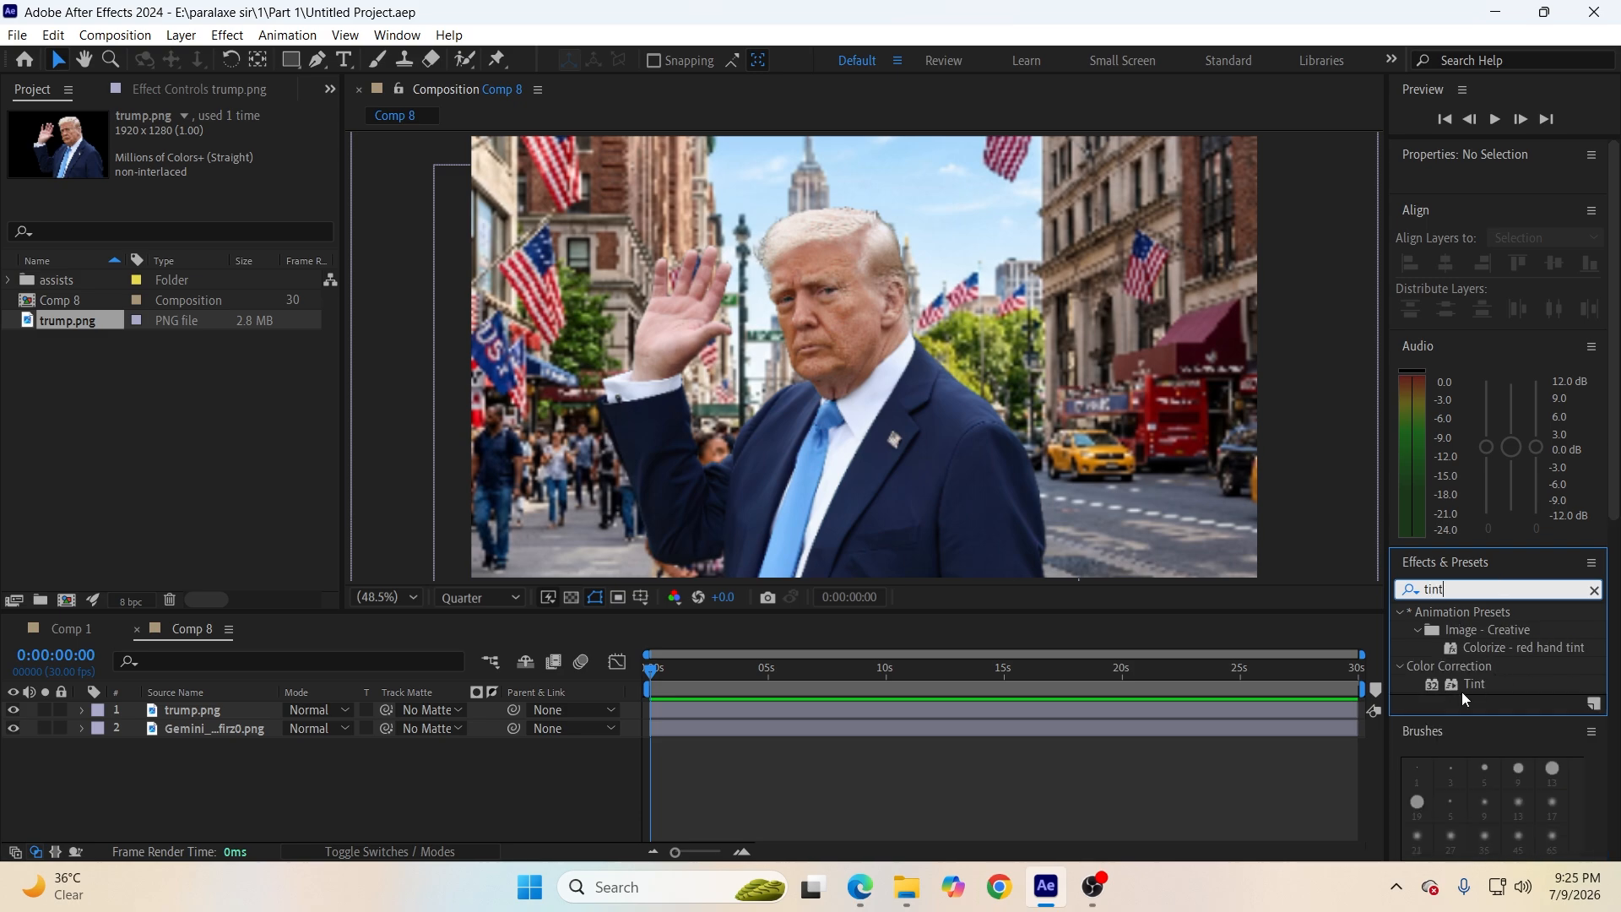
{"action": "left_click_drag", "start_coordinate": [1475, 684], "coordinate": [249, 730]}
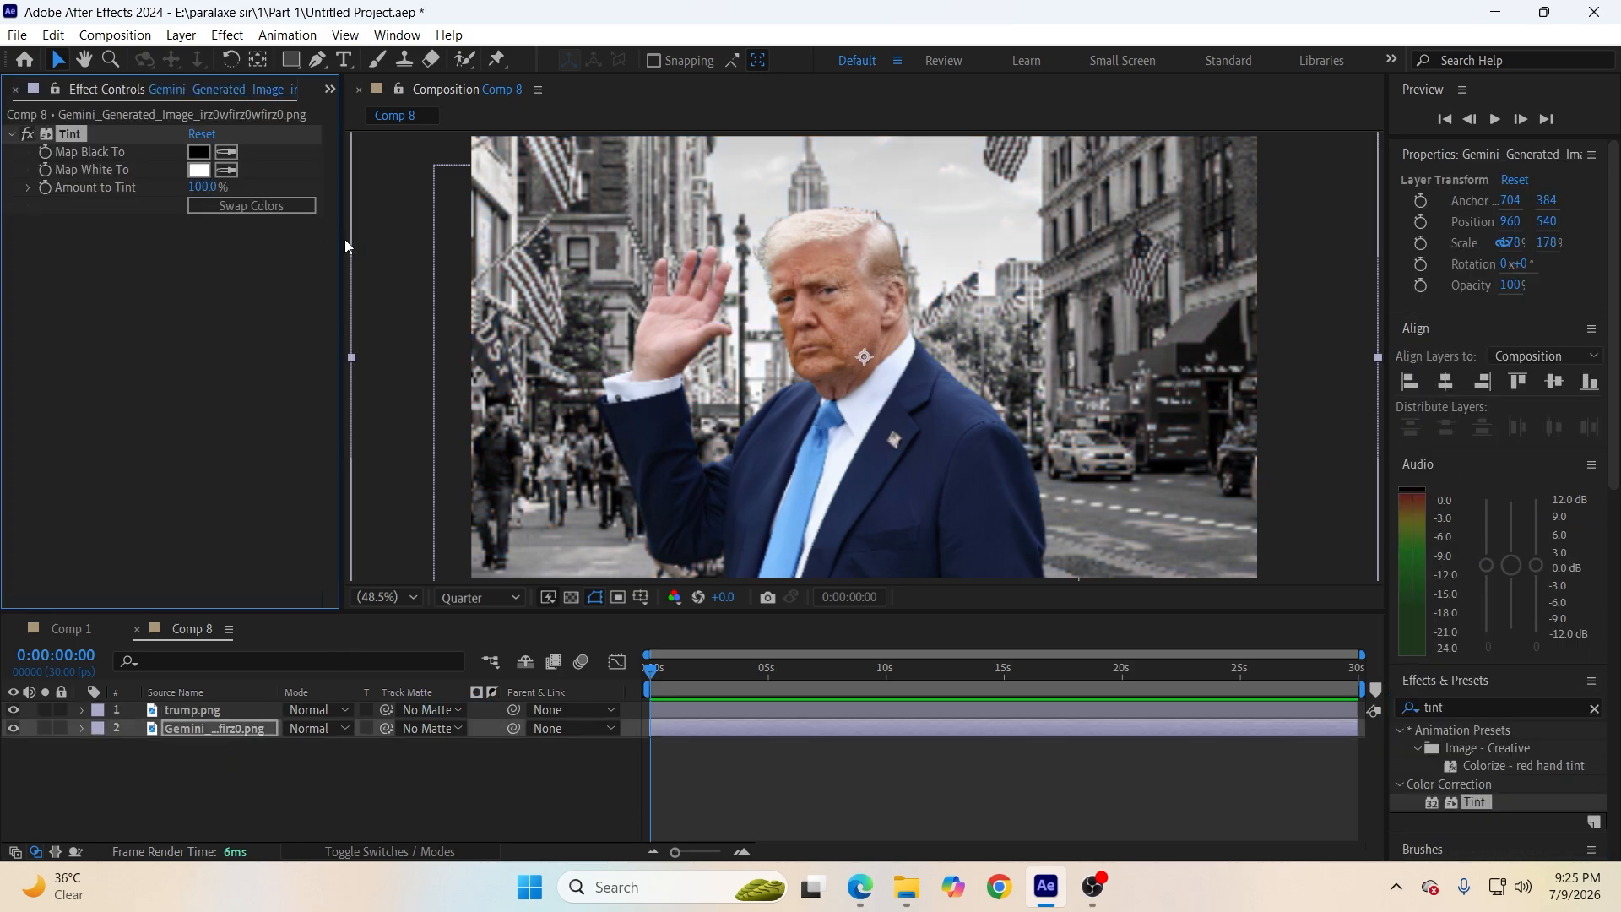
{"action": "left_click", "coordinate": [198, 169]}
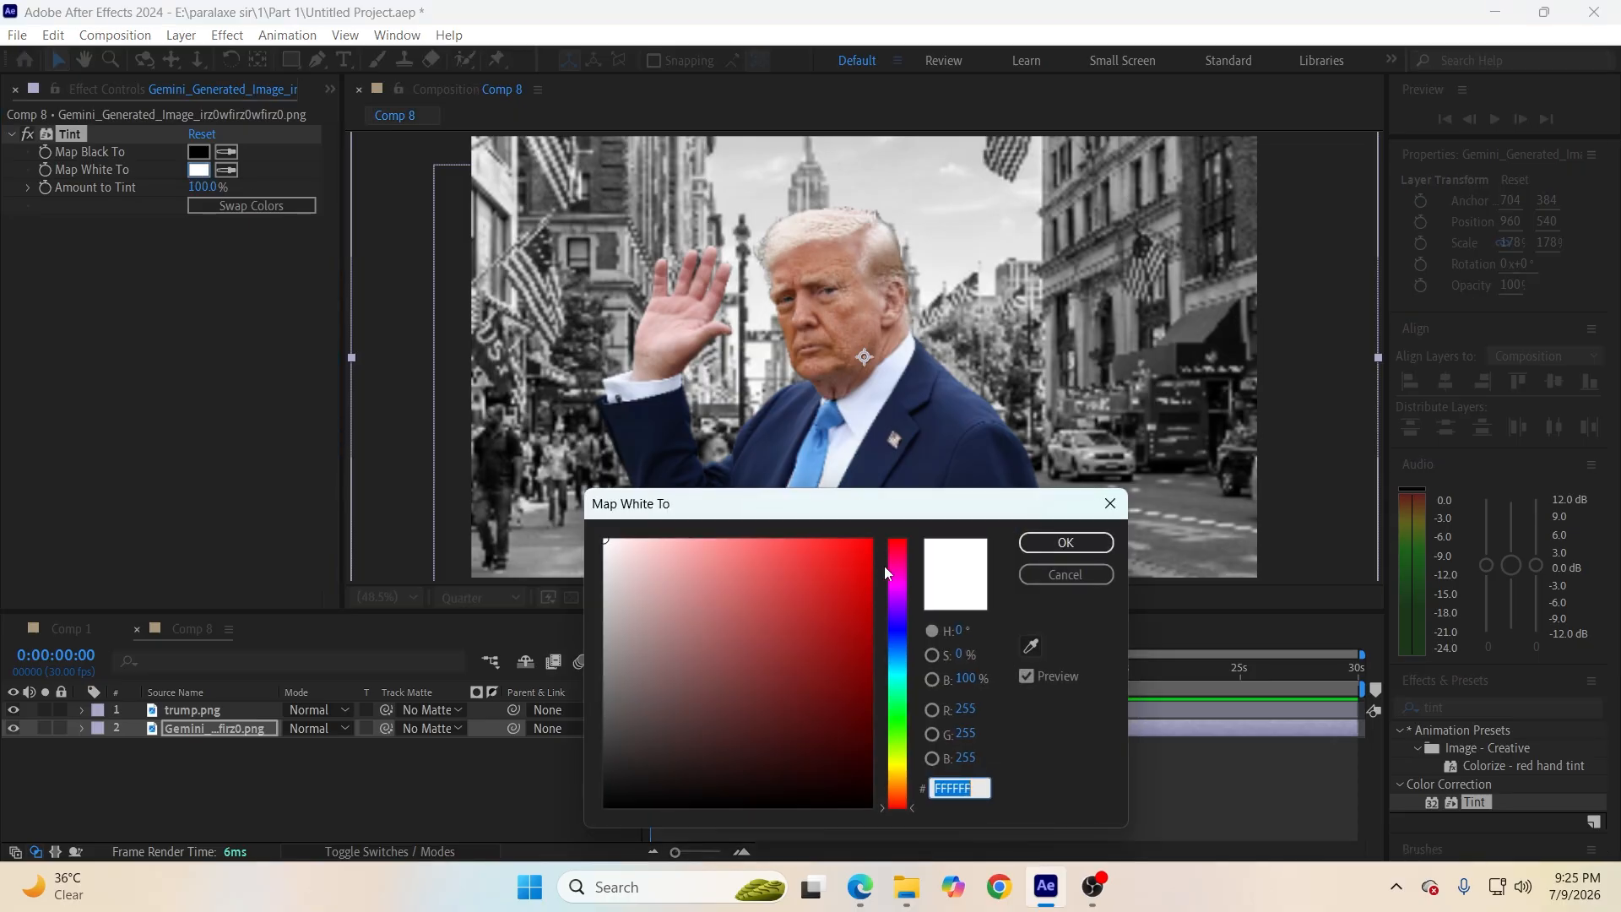
{"action": "left_click", "coordinate": [872, 539]}
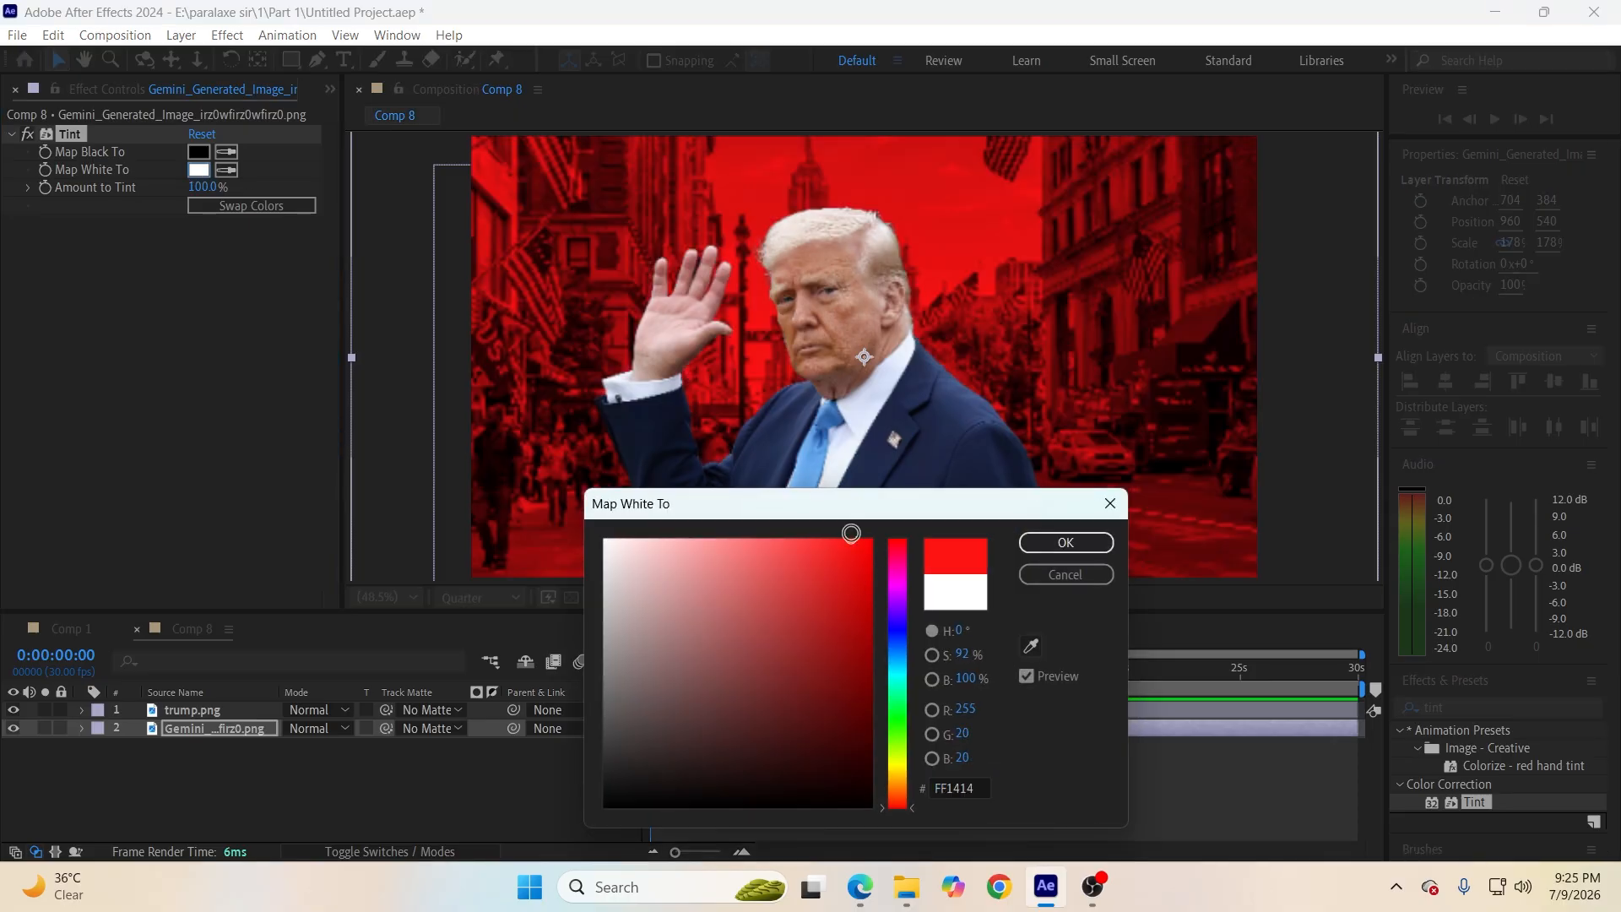
{"action": "left_click", "coordinate": [1065, 542]}
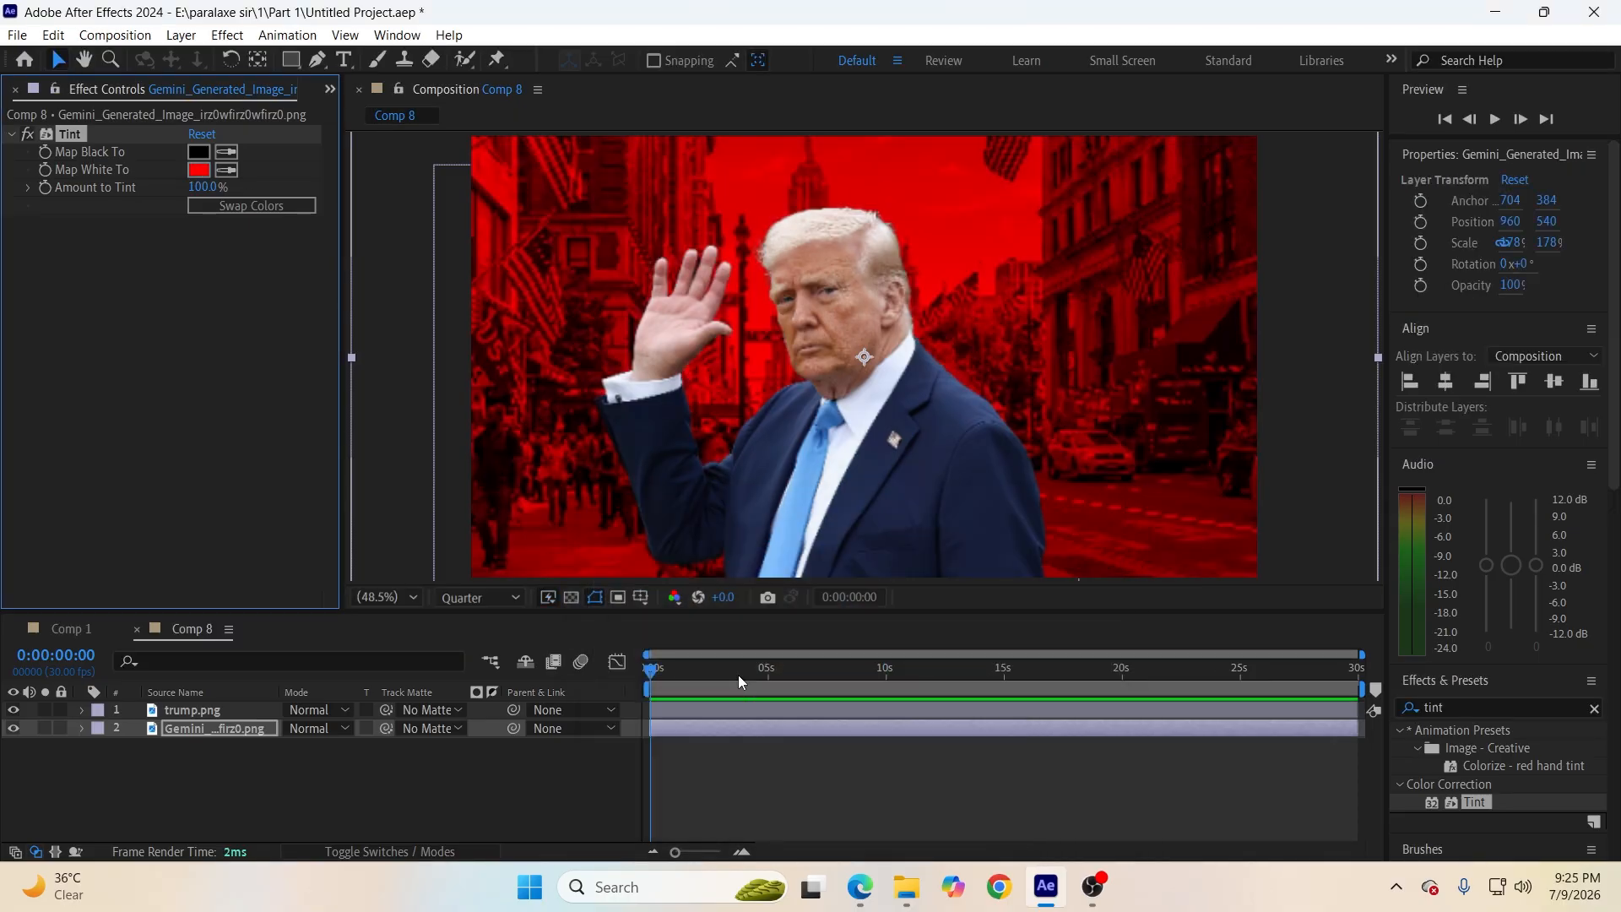
Keyframe the street layer's Amount to Tint from 0% at the start to 100% at about 2.5 seconds.
{"action": "left_click", "coordinate": [44, 188]}
{"action": "key", "text": "u"}
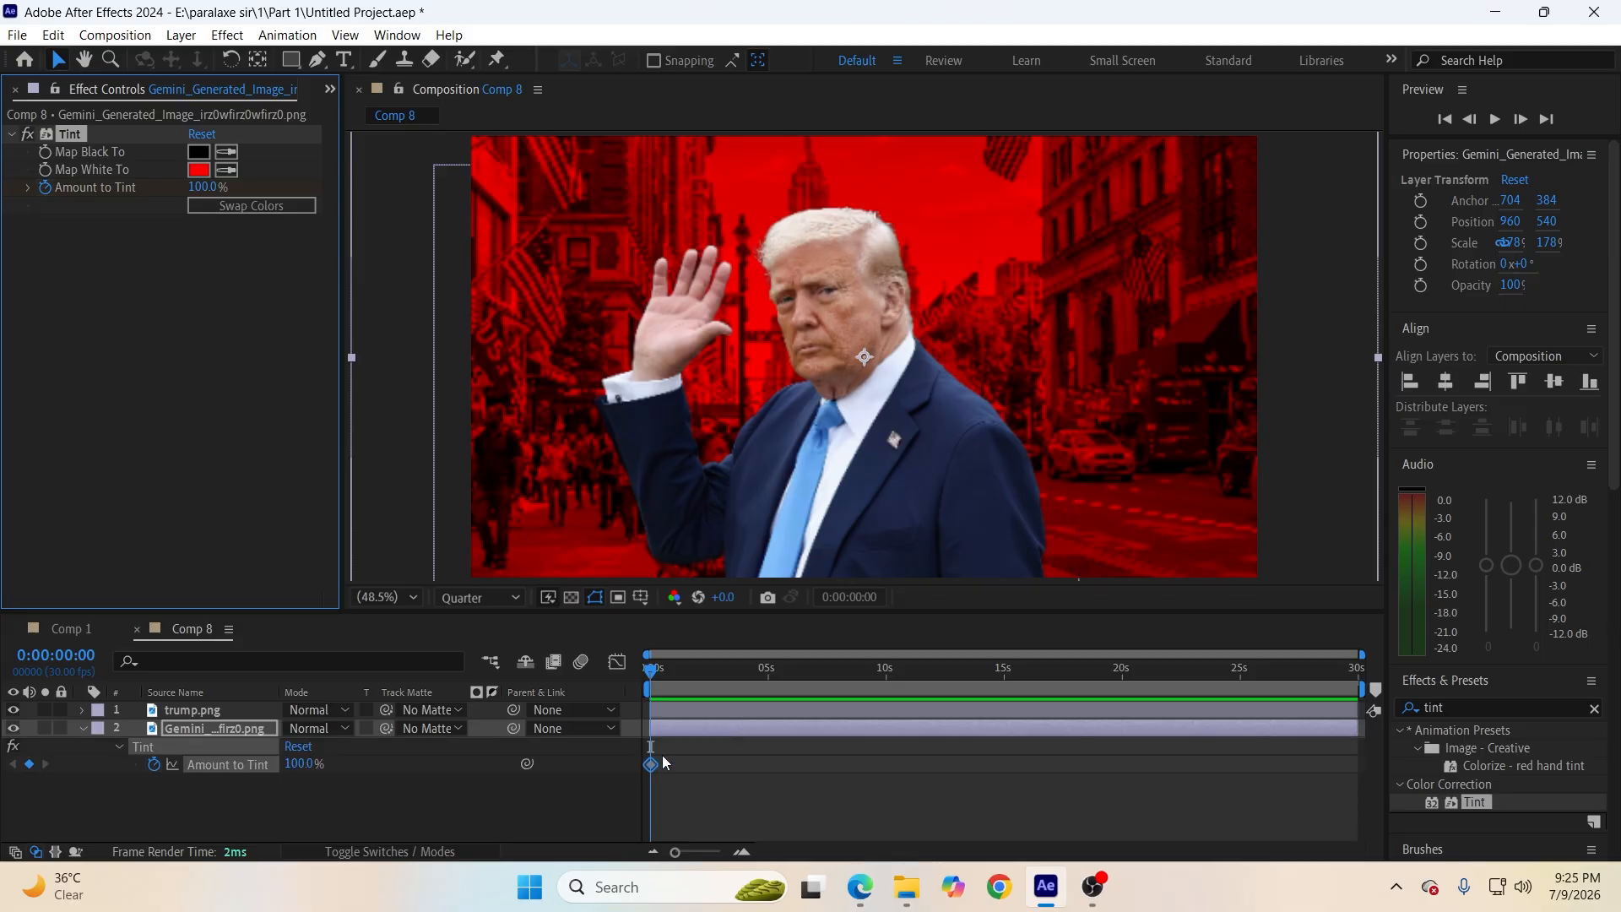
{"action": "left_click_drag", "start_coordinate": [651, 764], "coordinate": [696, 766]}
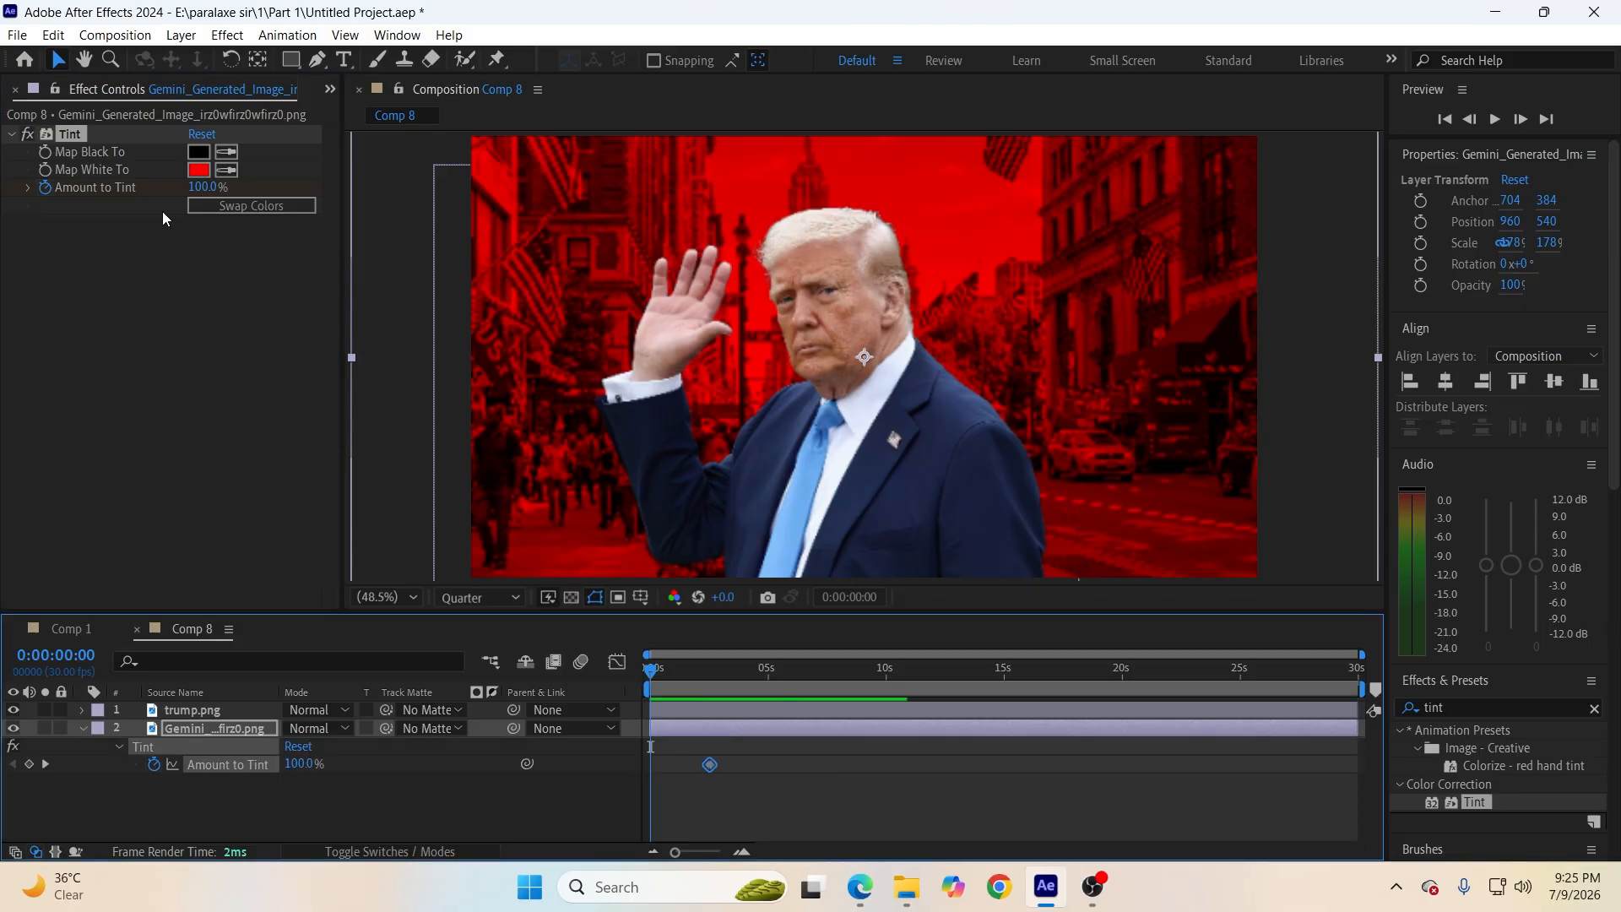
{"action": "left_click", "coordinate": [199, 170]}
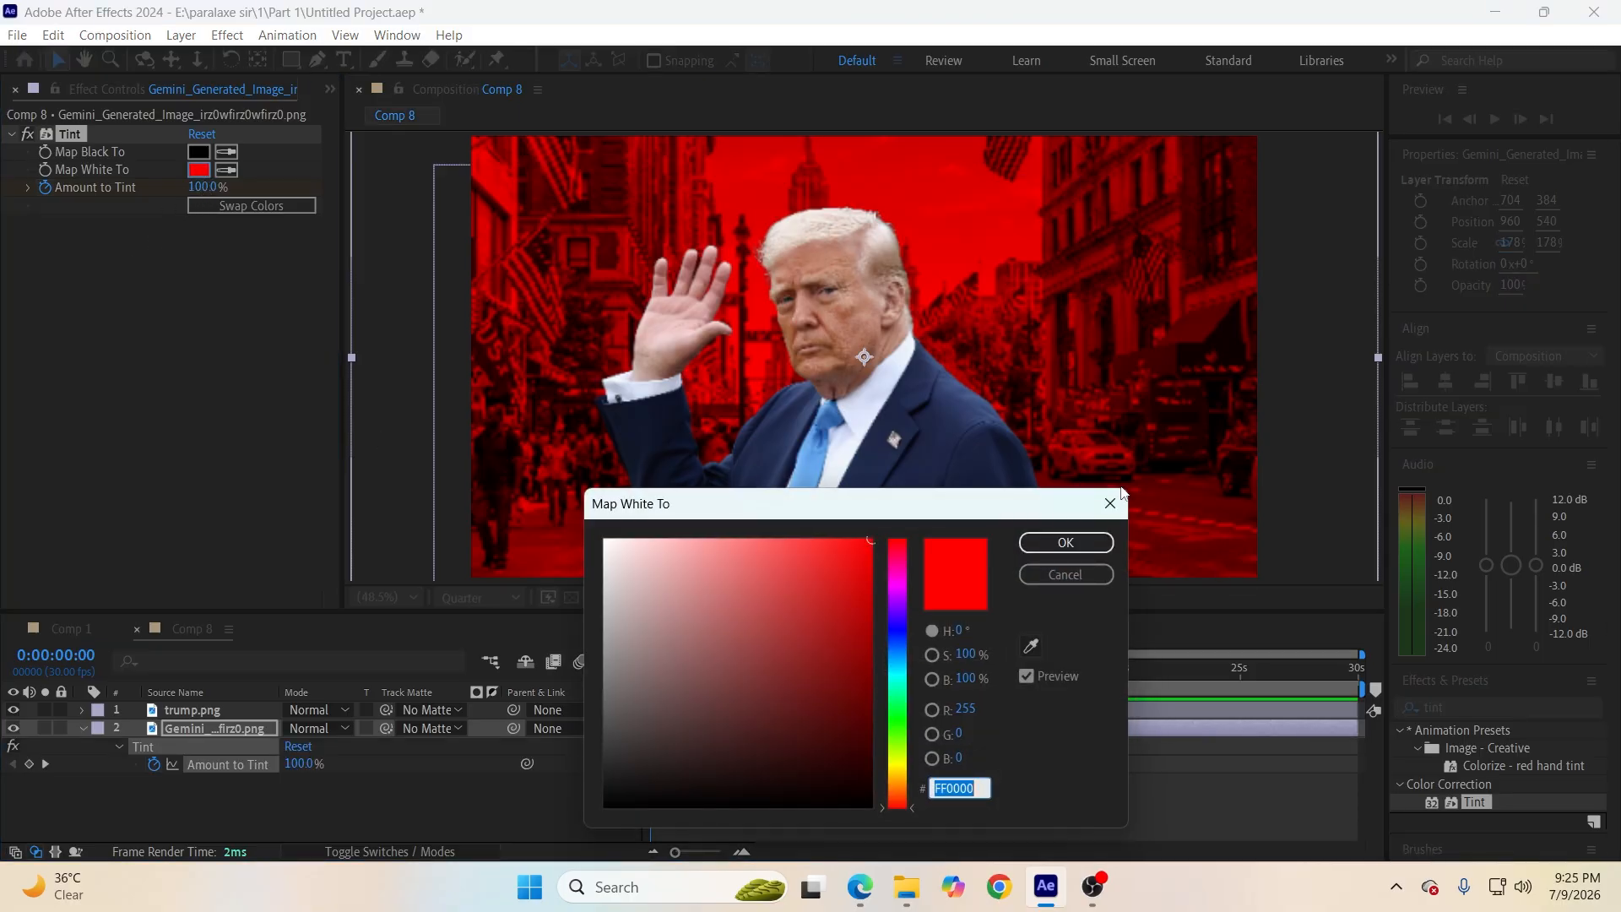
{"action": "key", "text": "Return"}
{"action": "left_click_drag", "start_coordinate": [196, 188], "coordinate": [23, 332]}
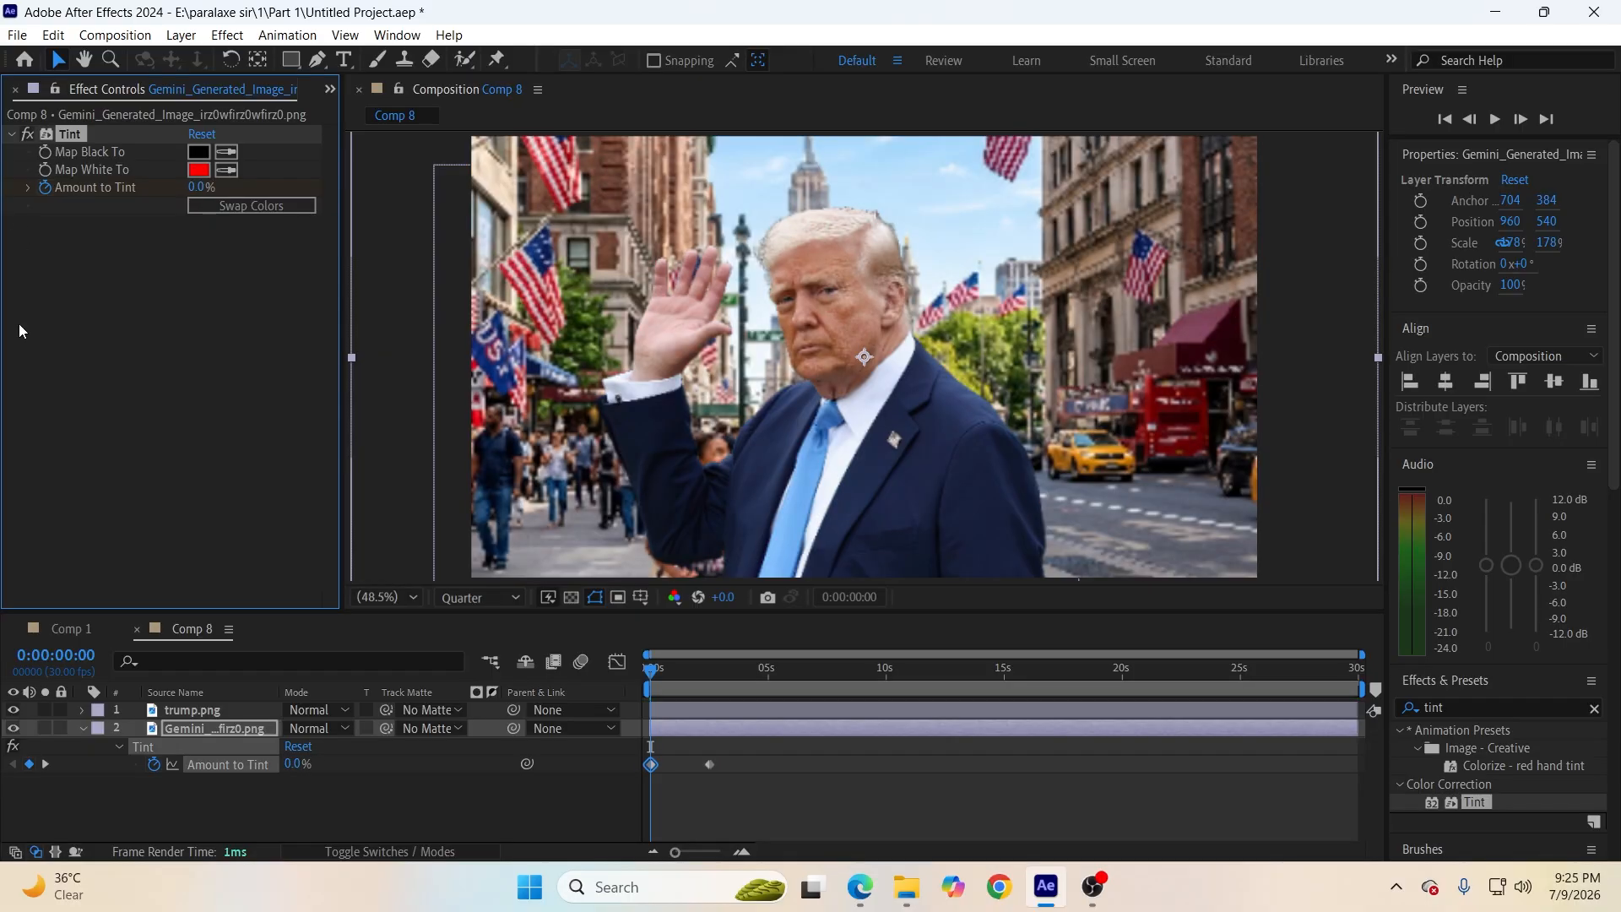
{"action": "left_click", "coordinate": [82, 730]}
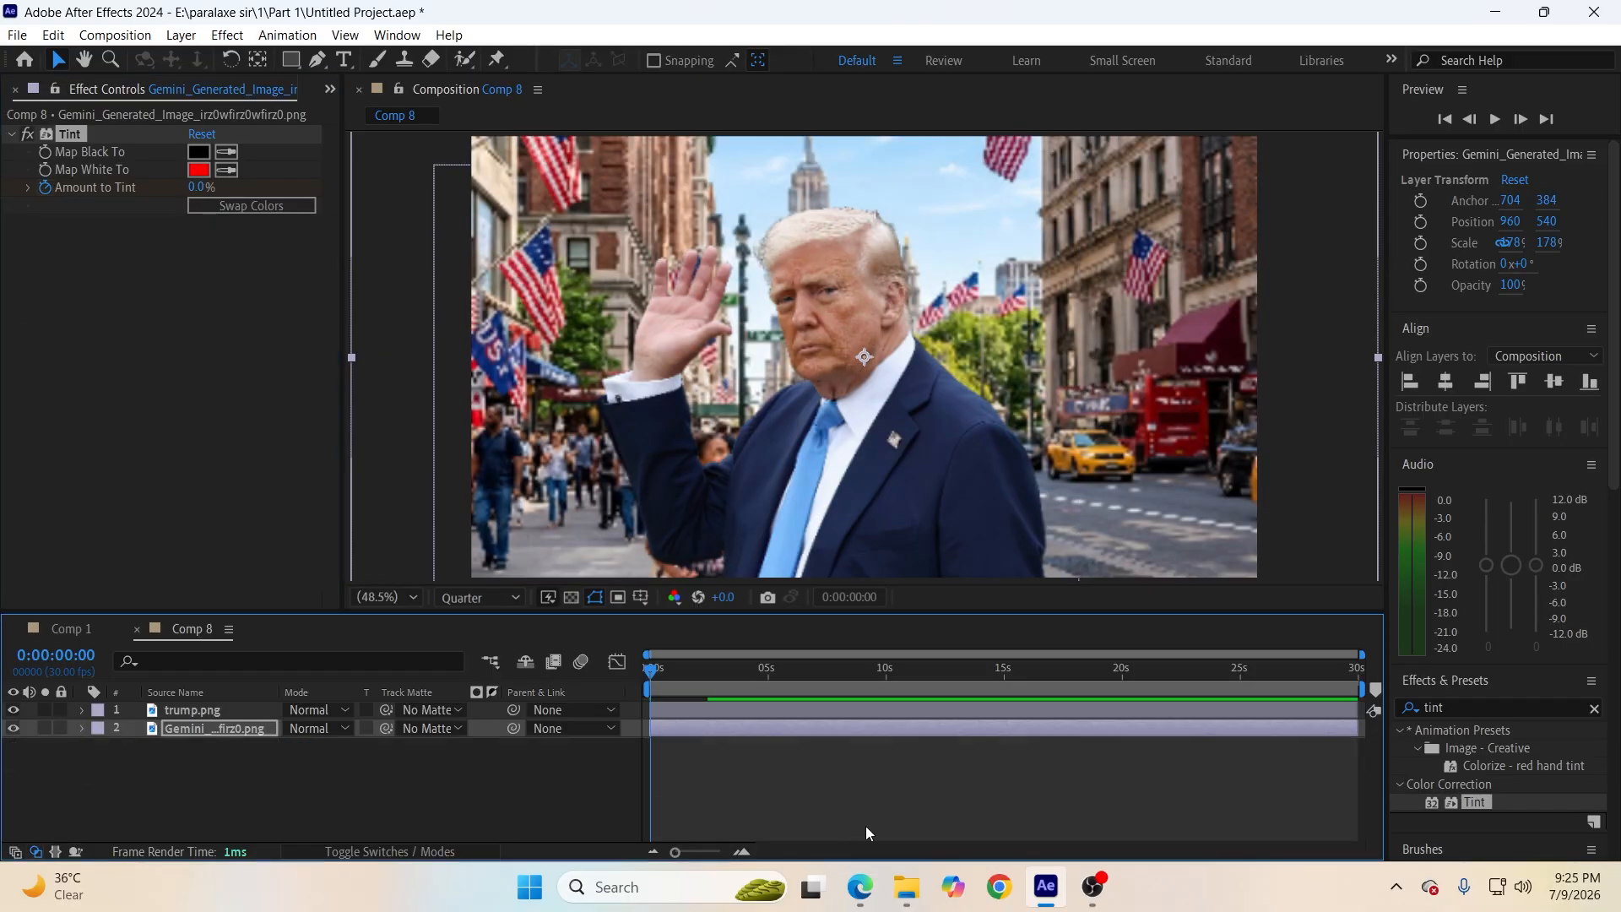
Apply Easy Ease to both Amount to Tint keyframes on the street layer, then collapse the layer properties.
{"action": "key", "text": "u"}
{"action": "left_click", "coordinate": [738, 769]}
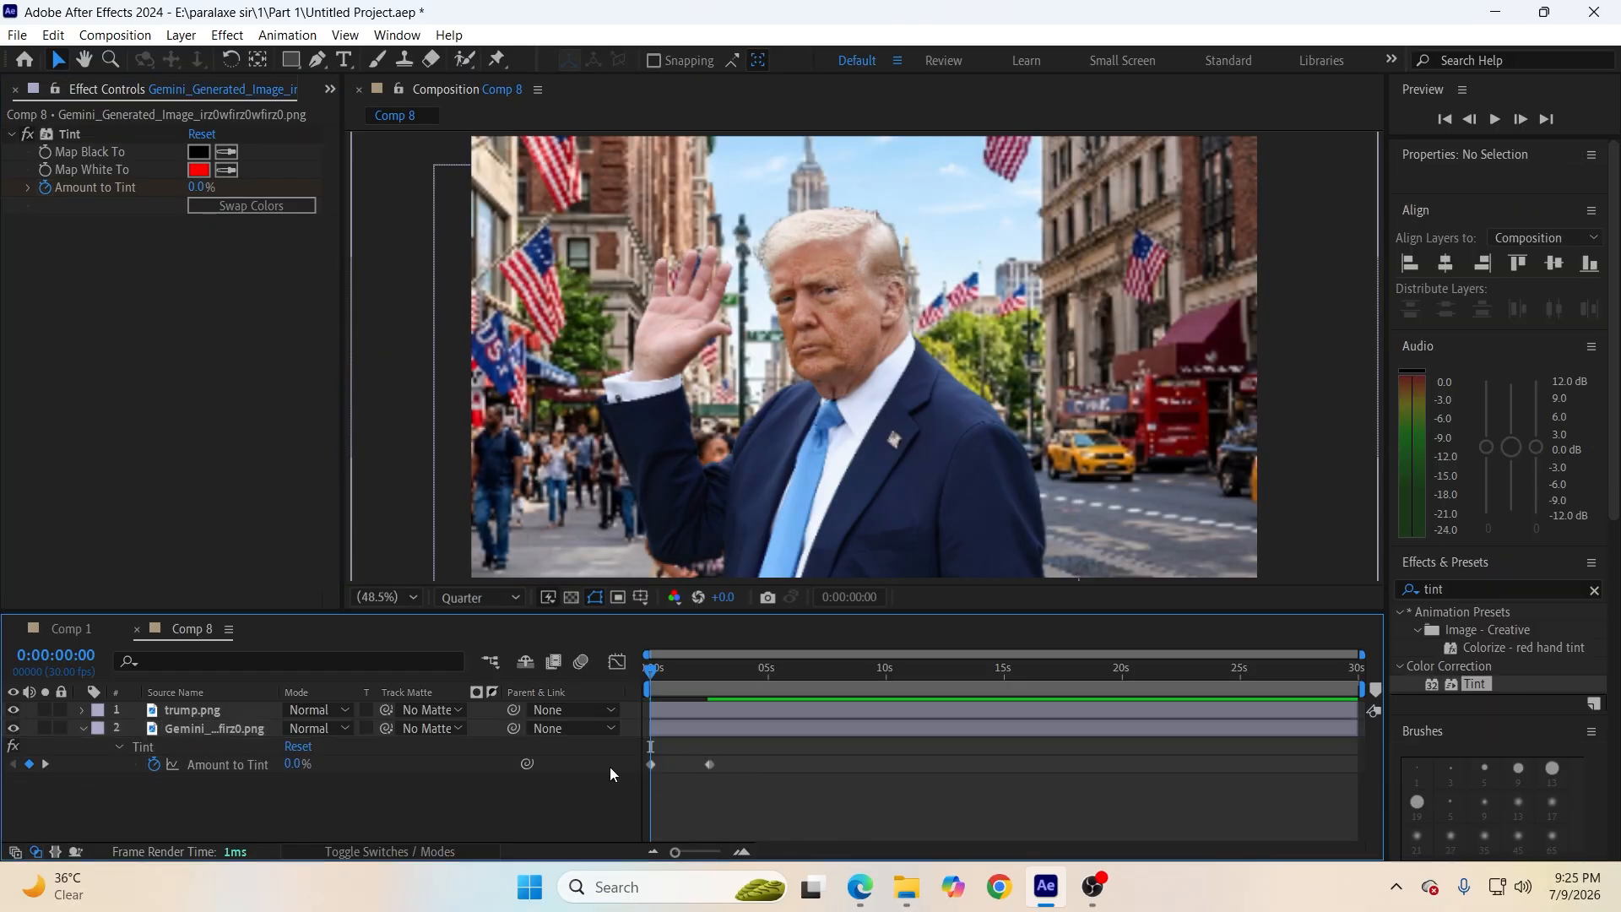
{"action": "left_click_drag", "start_coordinate": [724, 760], "coordinate": [620, 765]}
{"action": "key", "text": "F9"}
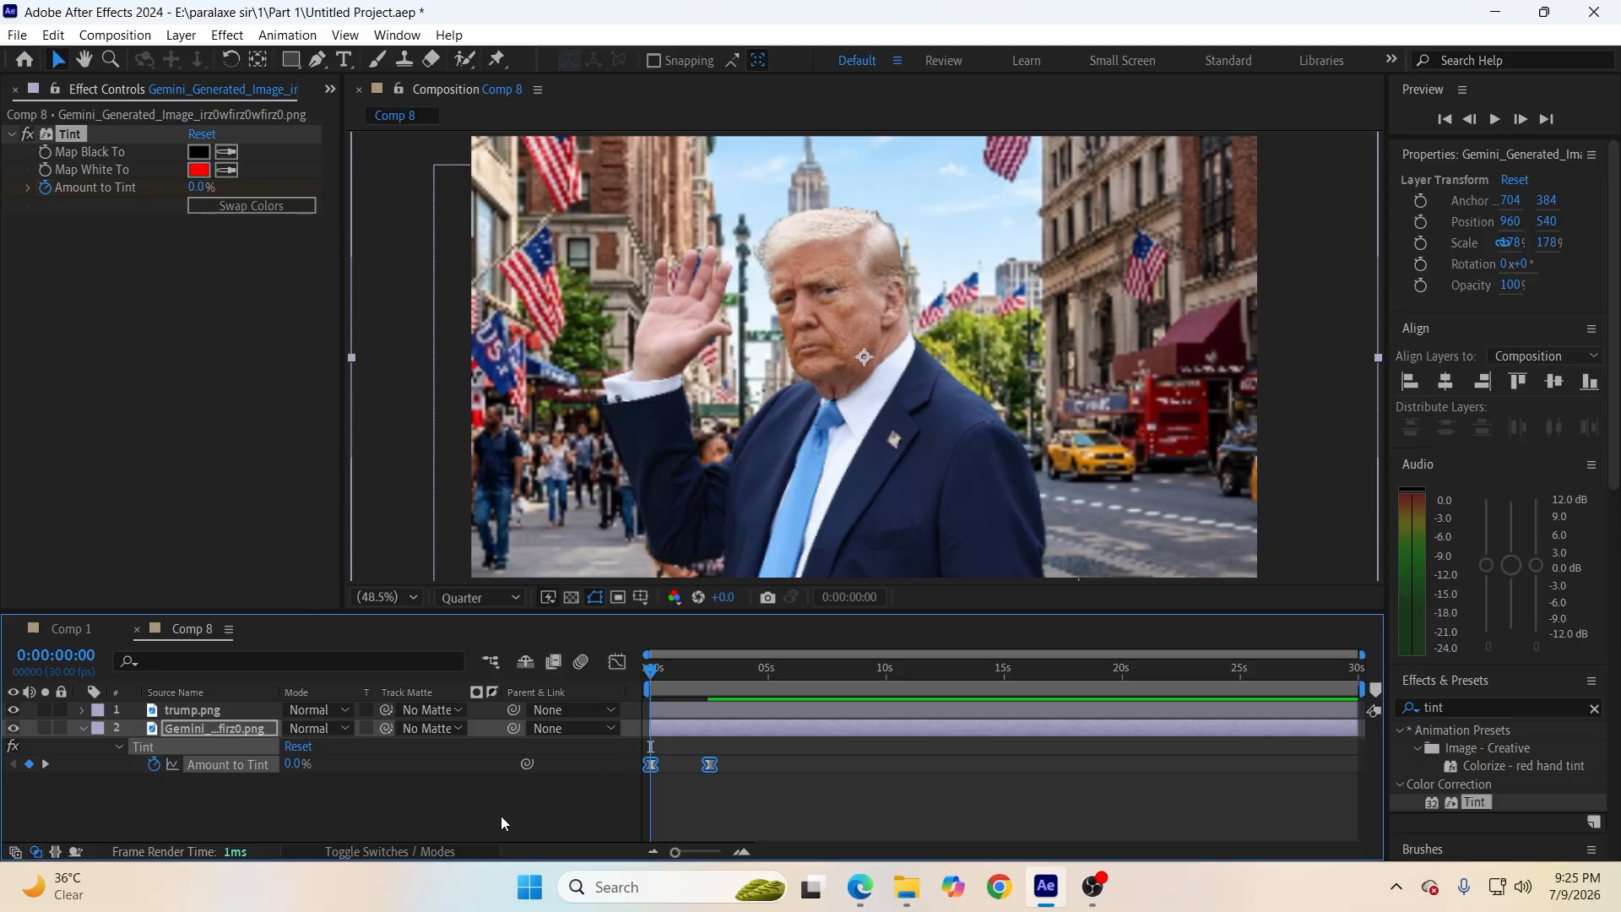
{"action": "left_click", "coordinate": [201, 787]}
{"action": "left_click", "coordinate": [82, 710]}
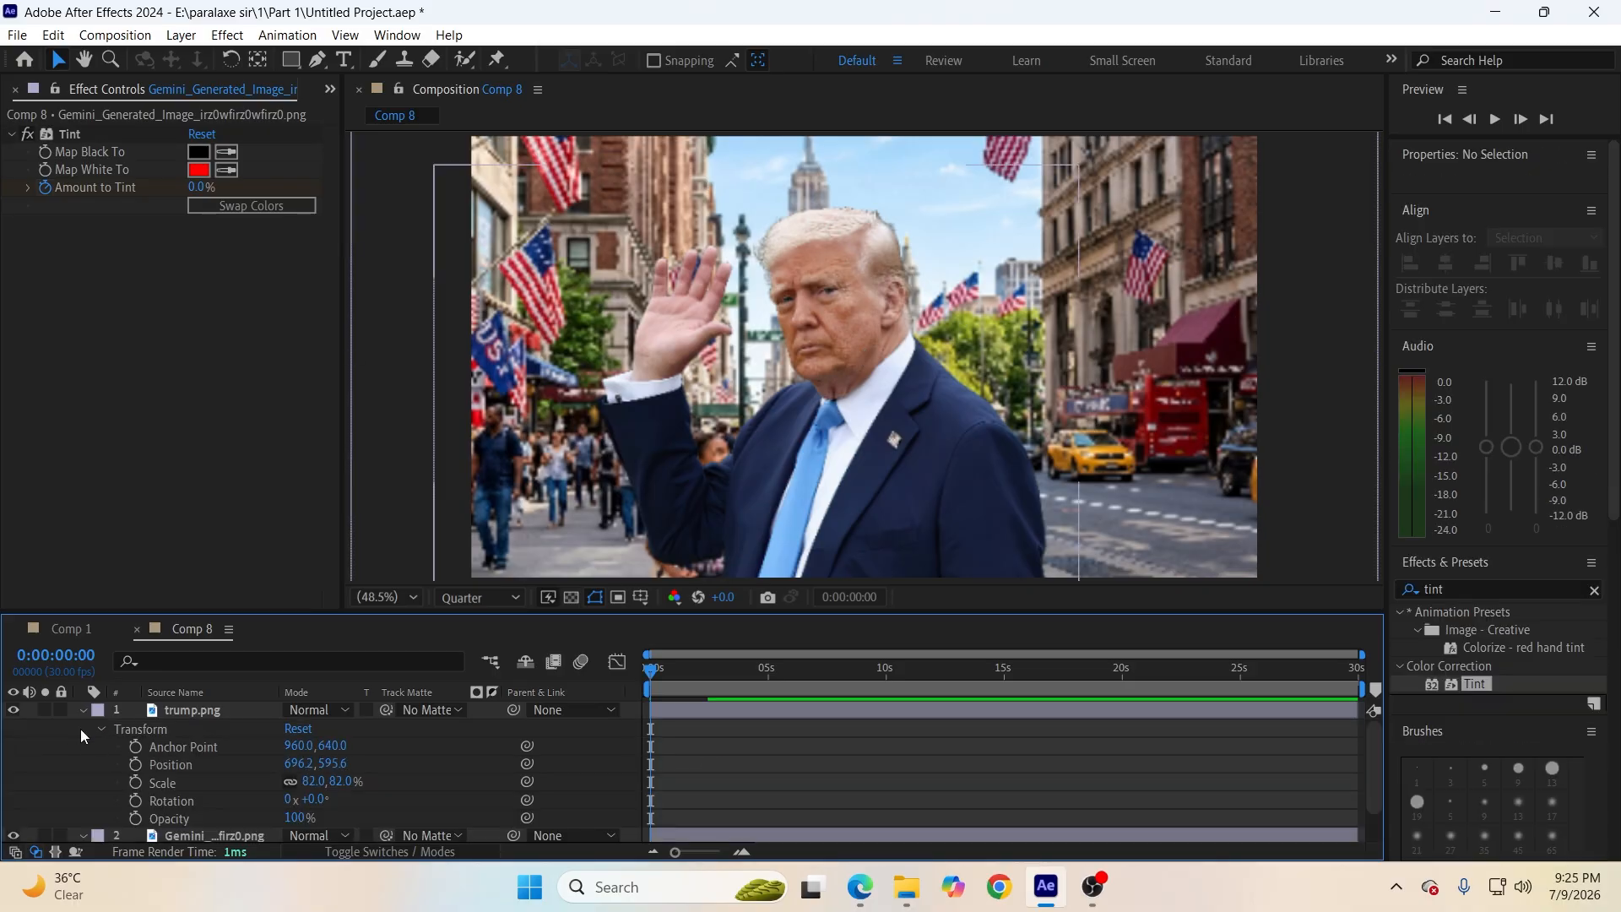
{"action": "left_click", "coordinate": [82, 711]}
{"action": "left_click", "coordinate": [82, 728]}
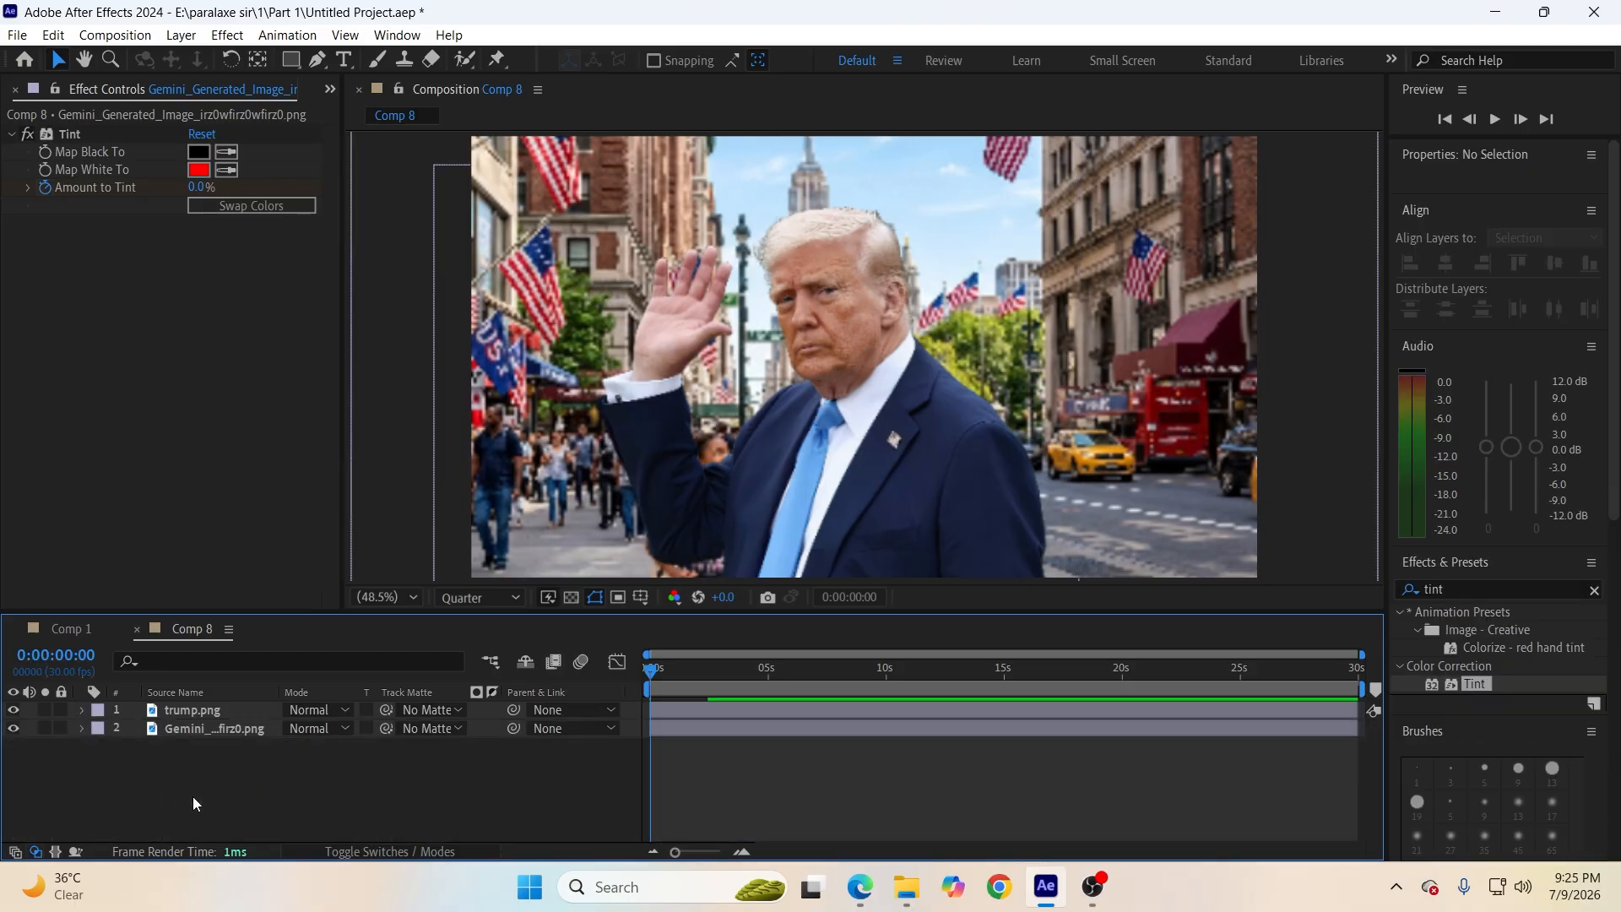
Save the project, then import the cradit card, green card and Red Card images from the Part 1 folder.
{"action": "key", "text": "ctrl+s"}
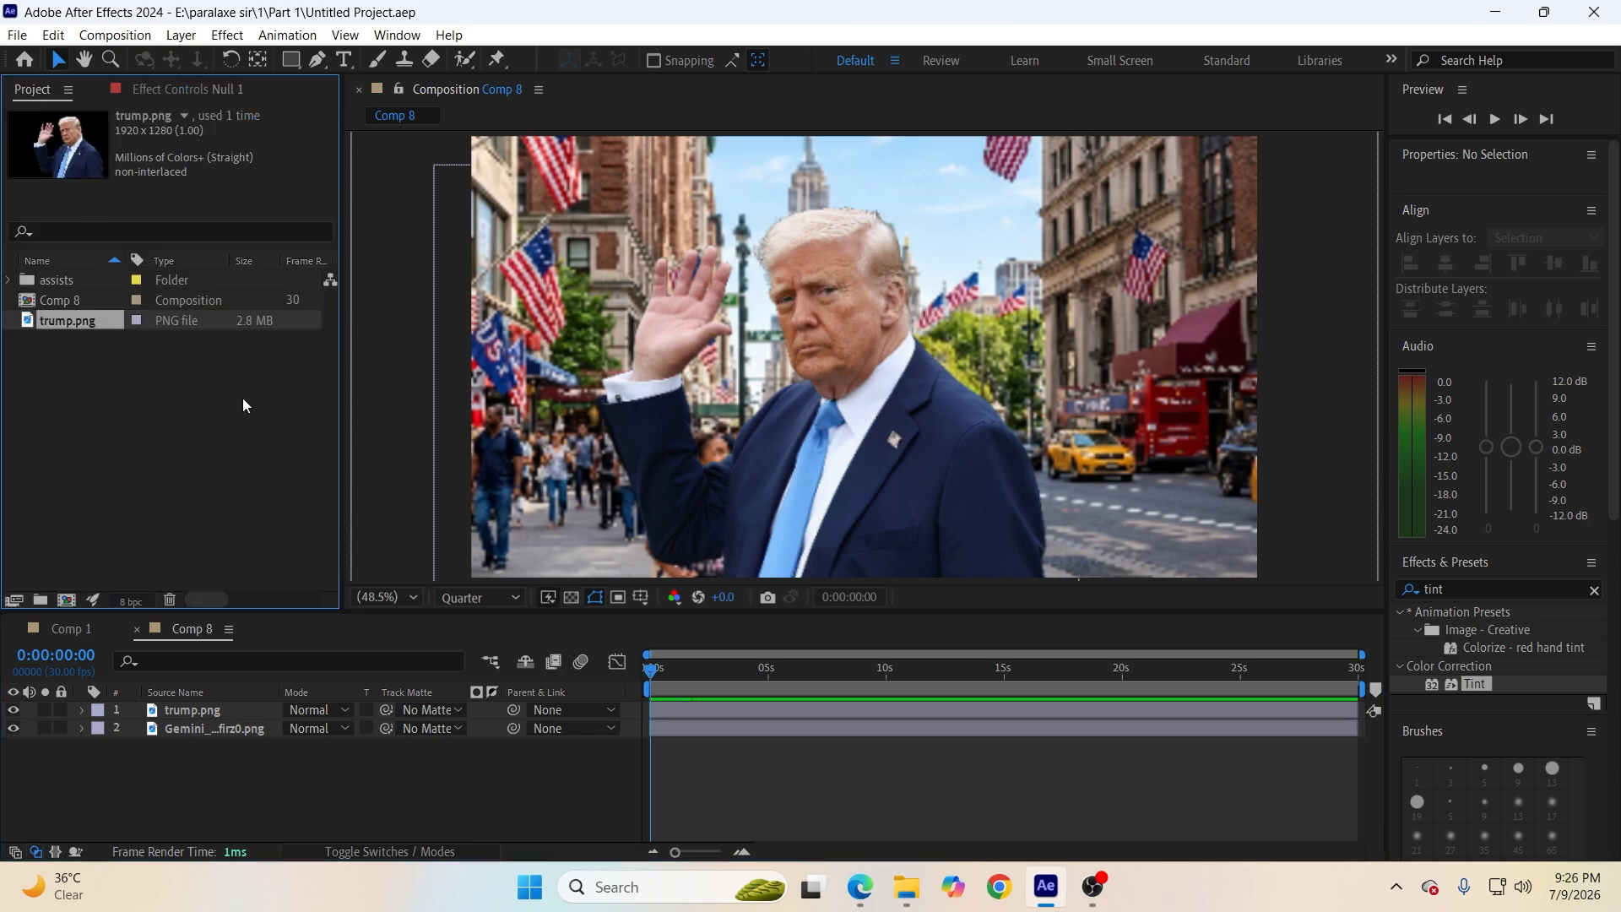
{"action": "left_click", "coordinate": [906, 887]}
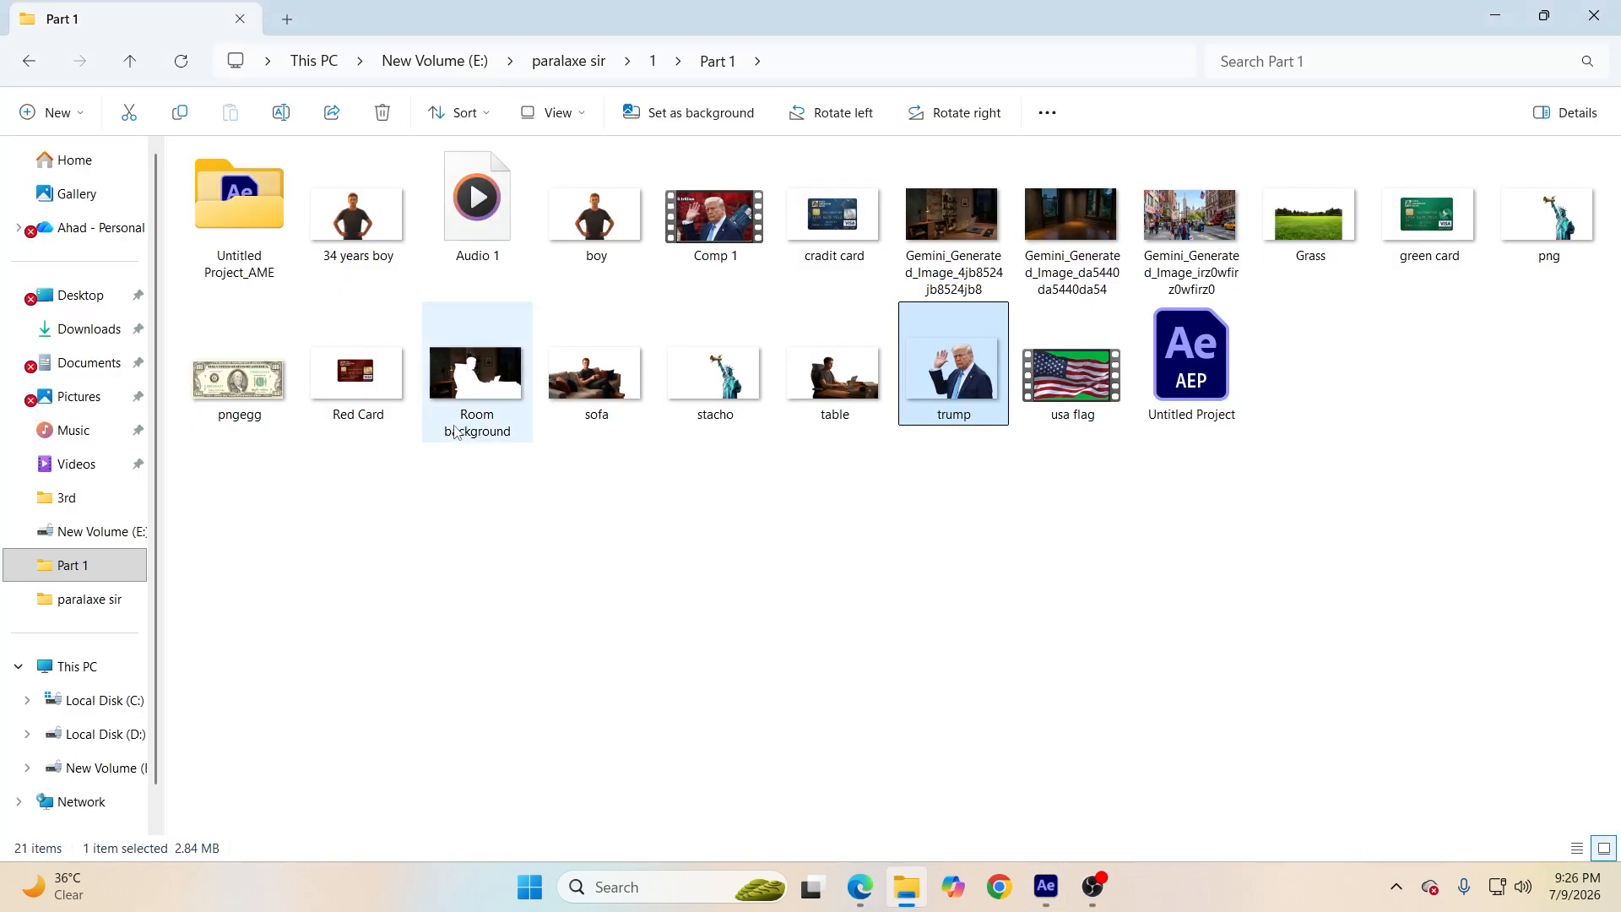
{"action": "left_click", "coordinate": [385, 350]}
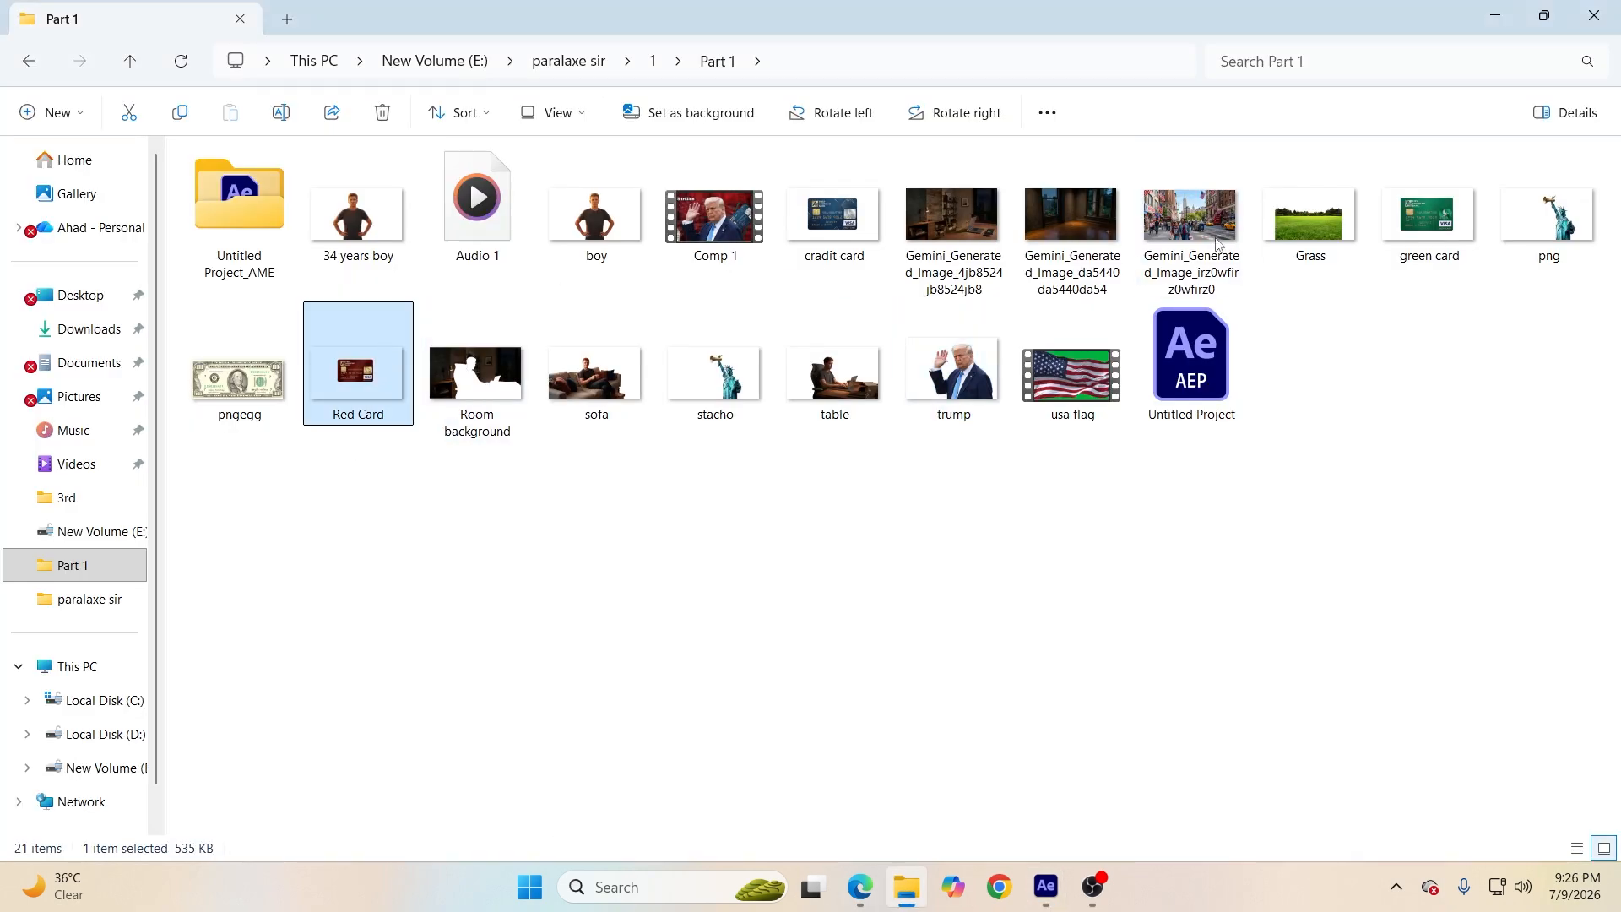
{"action": "left_click", "coordinate": [1433, 198], "text": "ctrl"}
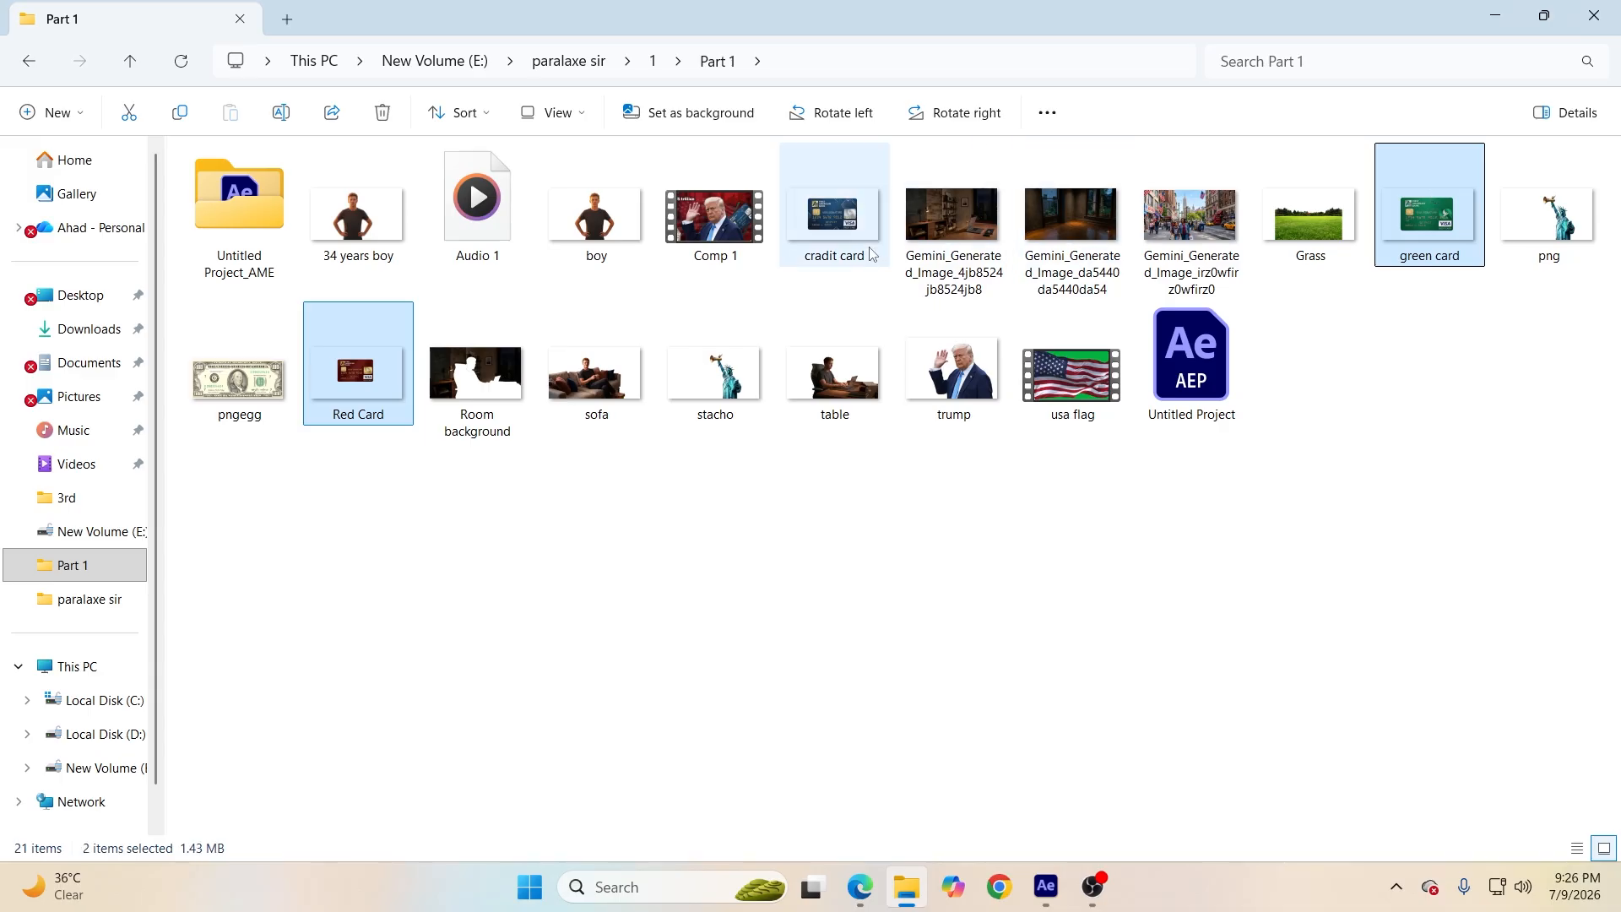
{"action": "left_click", "coordinate": [832, 228], "text": "ctrl"}
{"action": "left_click_drag", "start_coordinate": [832, 228], "coordinate": [270, 445]}
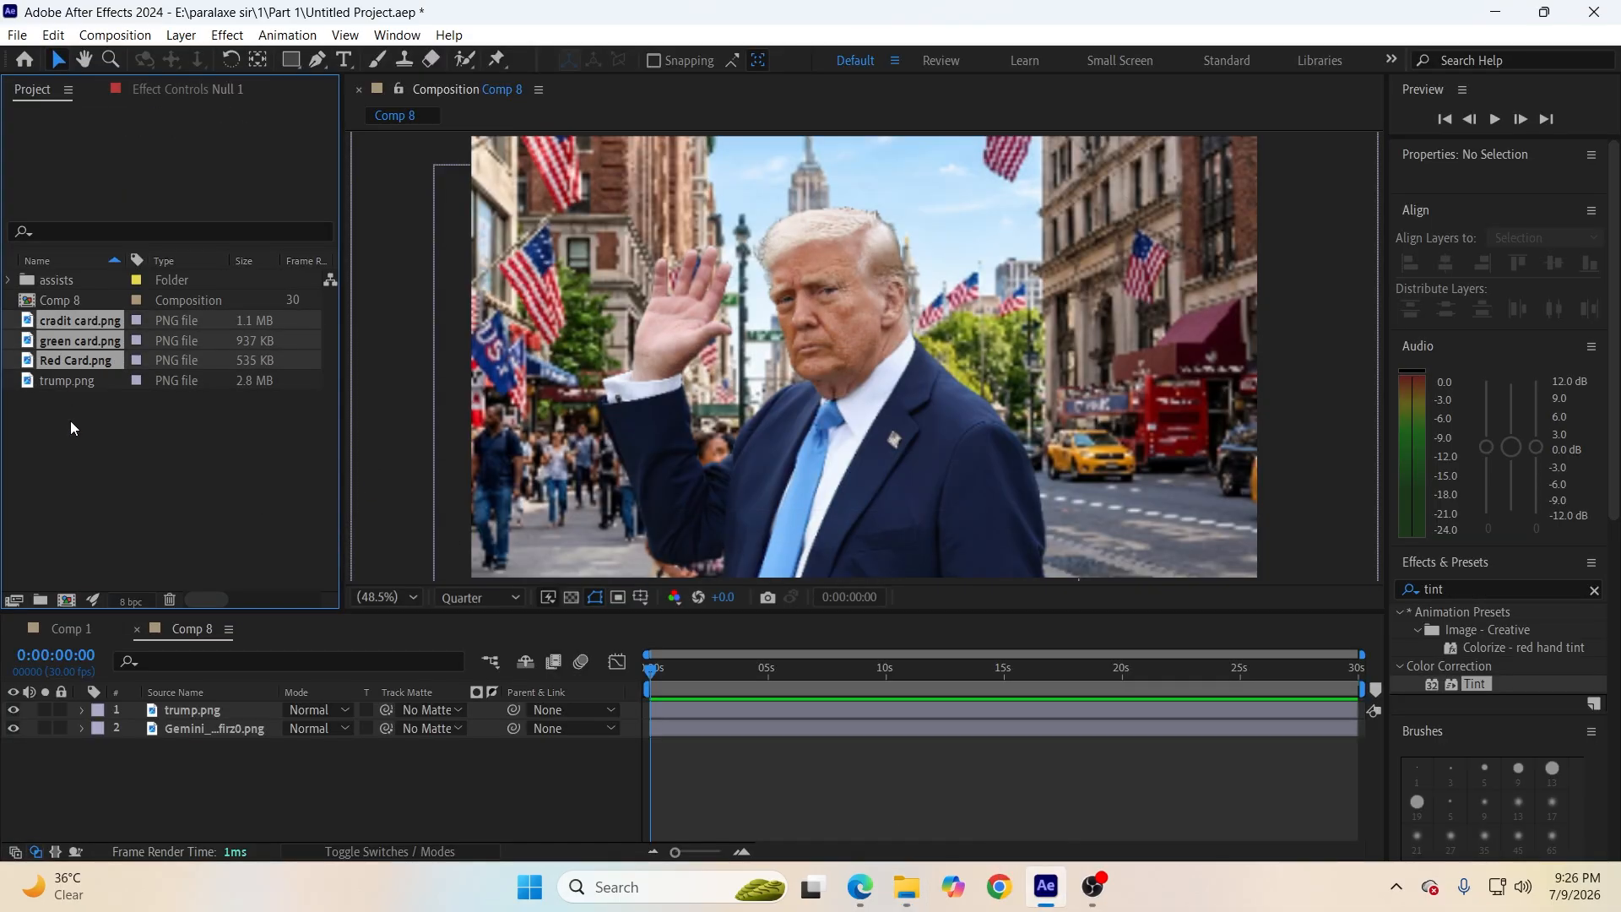
Create a new 1920×1080, 30 fps composition with a duration of 15 seconds and save the project.
{"action": "left_click", "coordinate": [84, 360]}
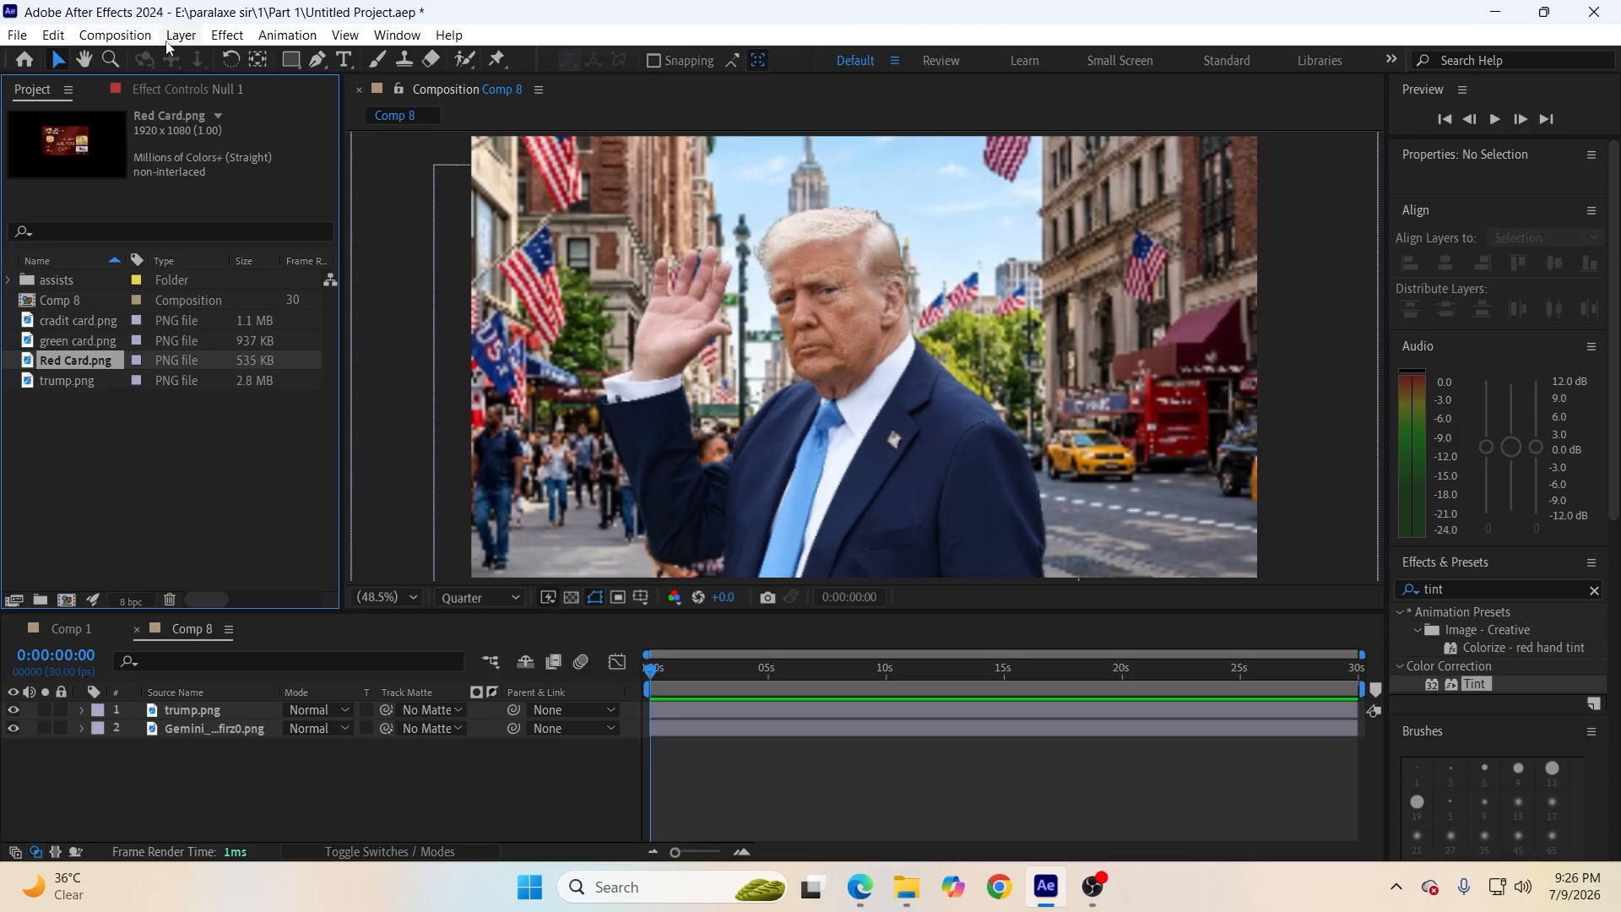
{"action": "left_click", "coordinate": [115, 35]}
{"action": "left_click", "coordinate": [164, 59]}
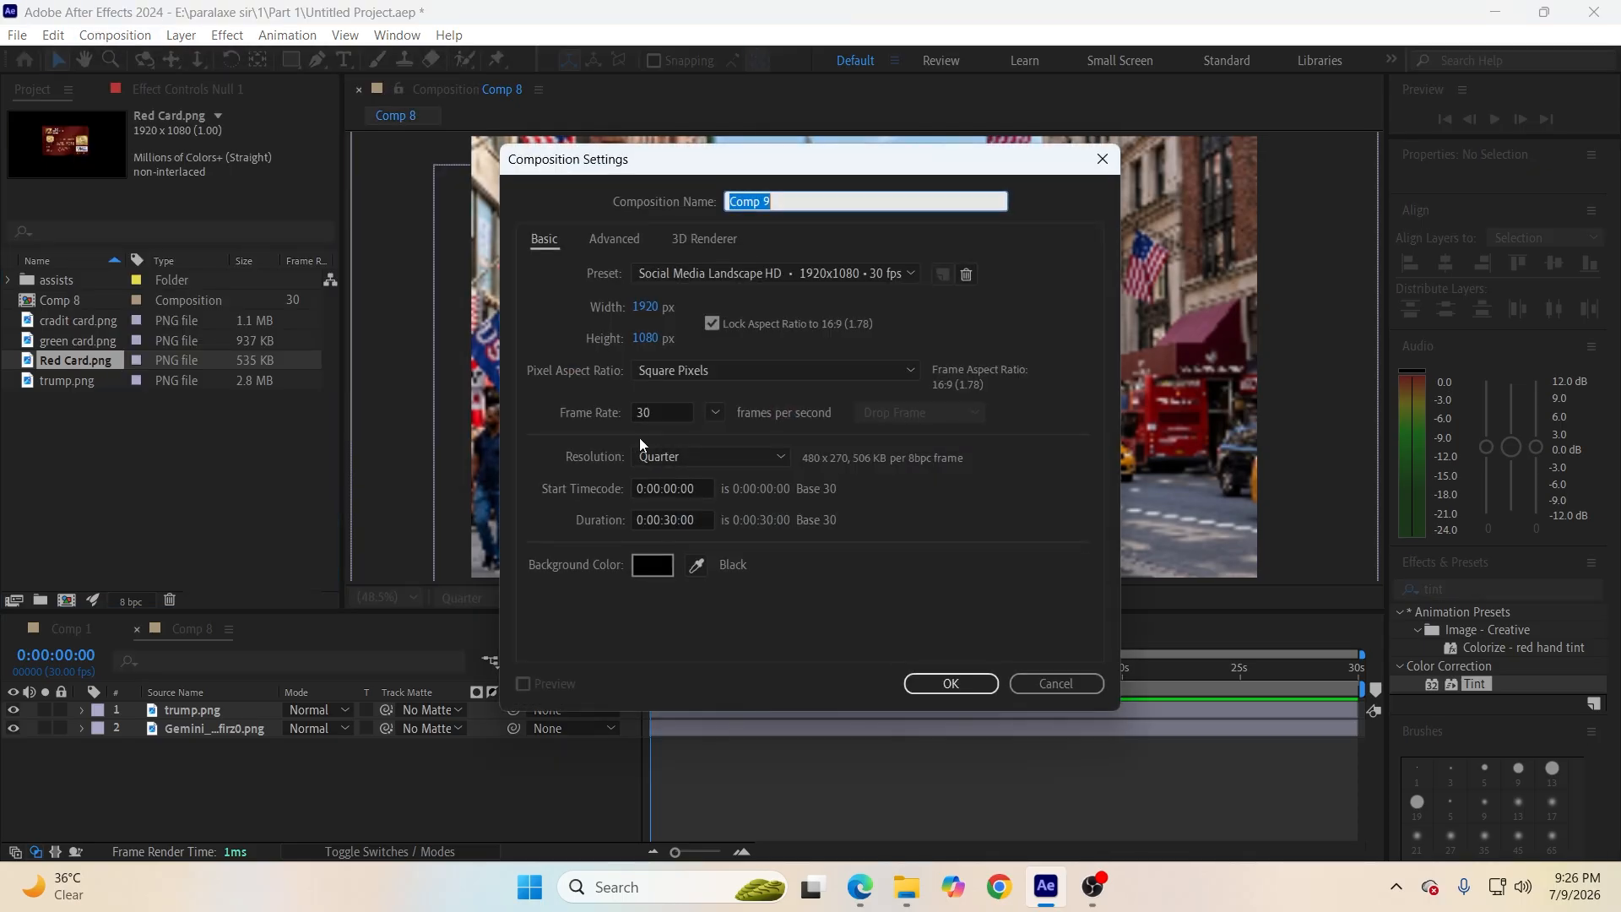
{"action": "left_click", "coordinate": [676, 519]}
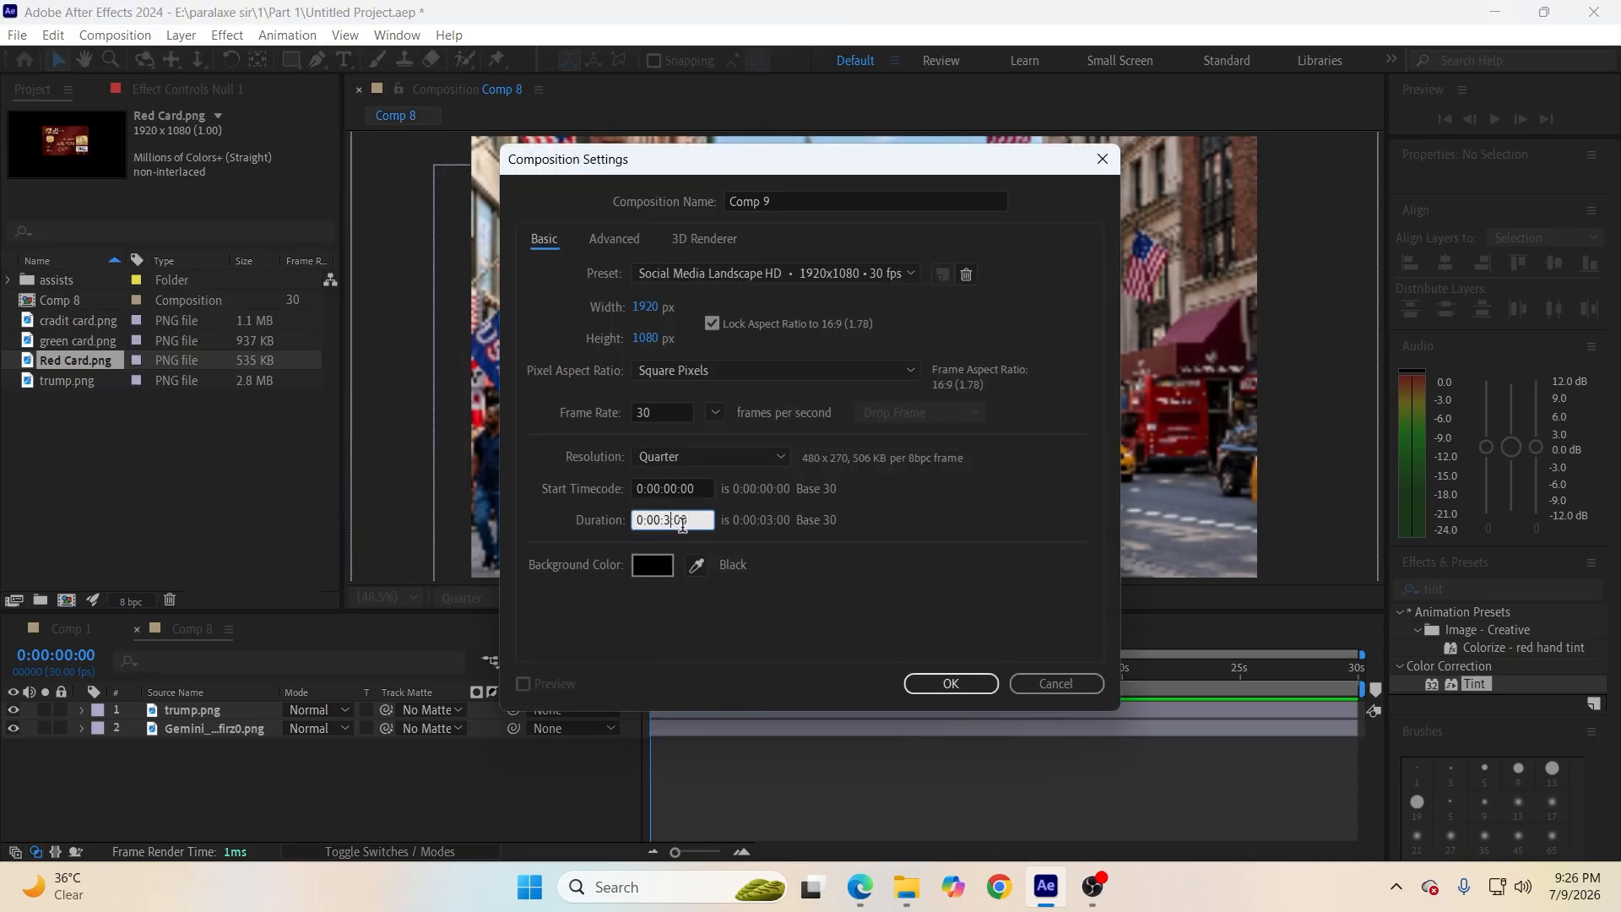
{"action": "key", "text": "Return"}
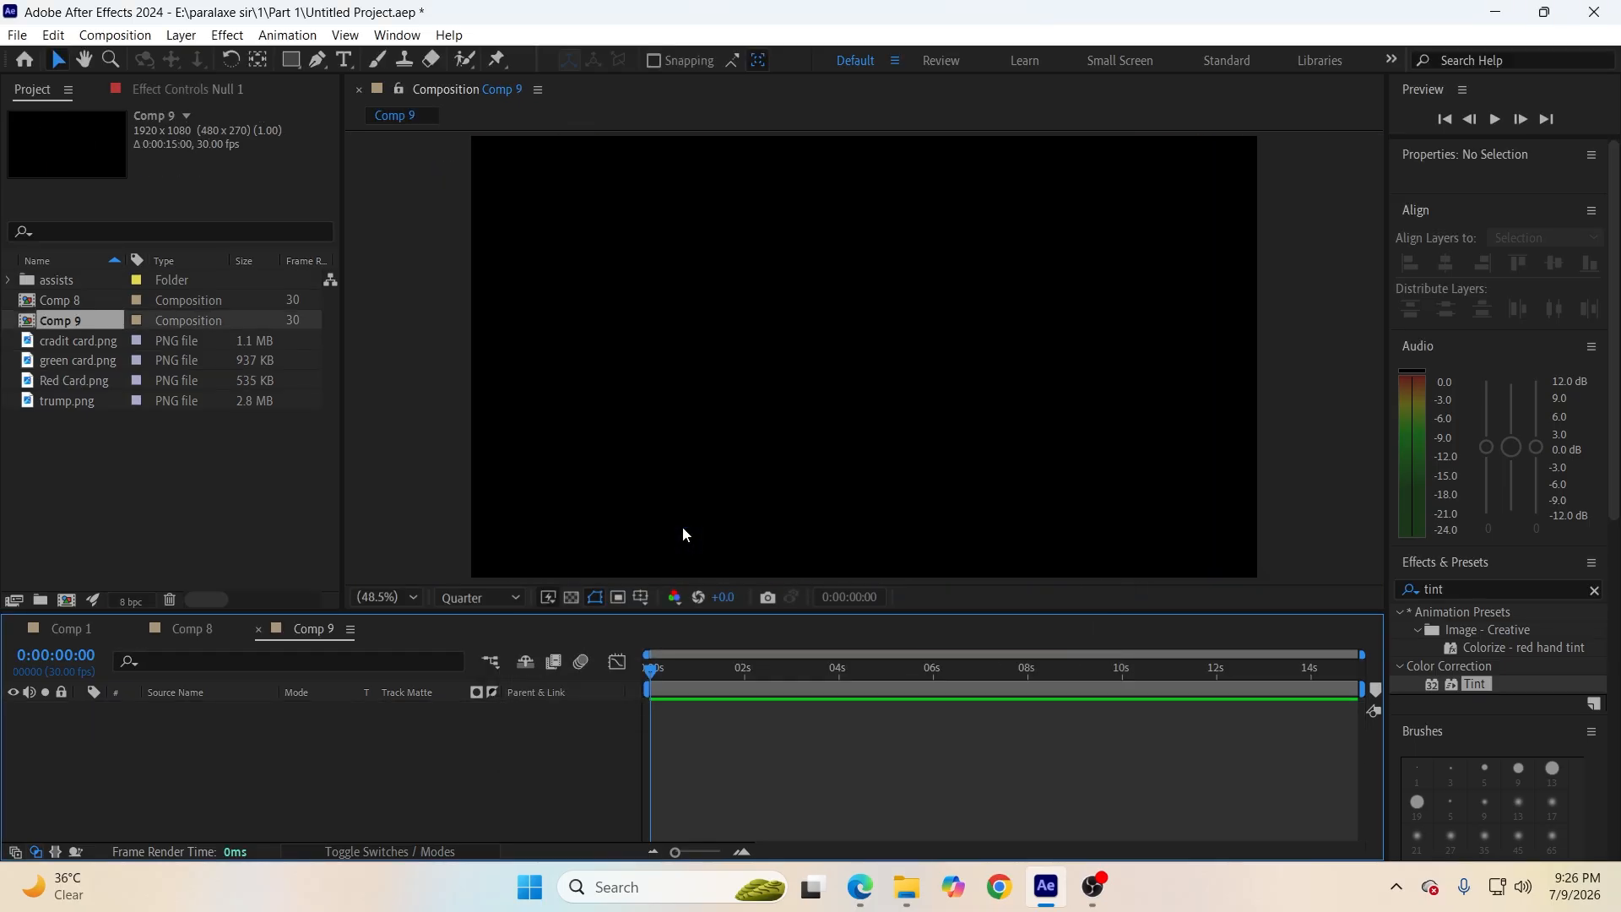
{"action": "key", "text": "ctrl+s"}
Add Red Card.png as a layer in the new composition and file trump.png in the assists folder.
{"action": "left_click_drag", "start_coordinate": [81, 385], "coordinate": [236, 708]}
{"action": "left_click", "coordinate": [94, 405]}
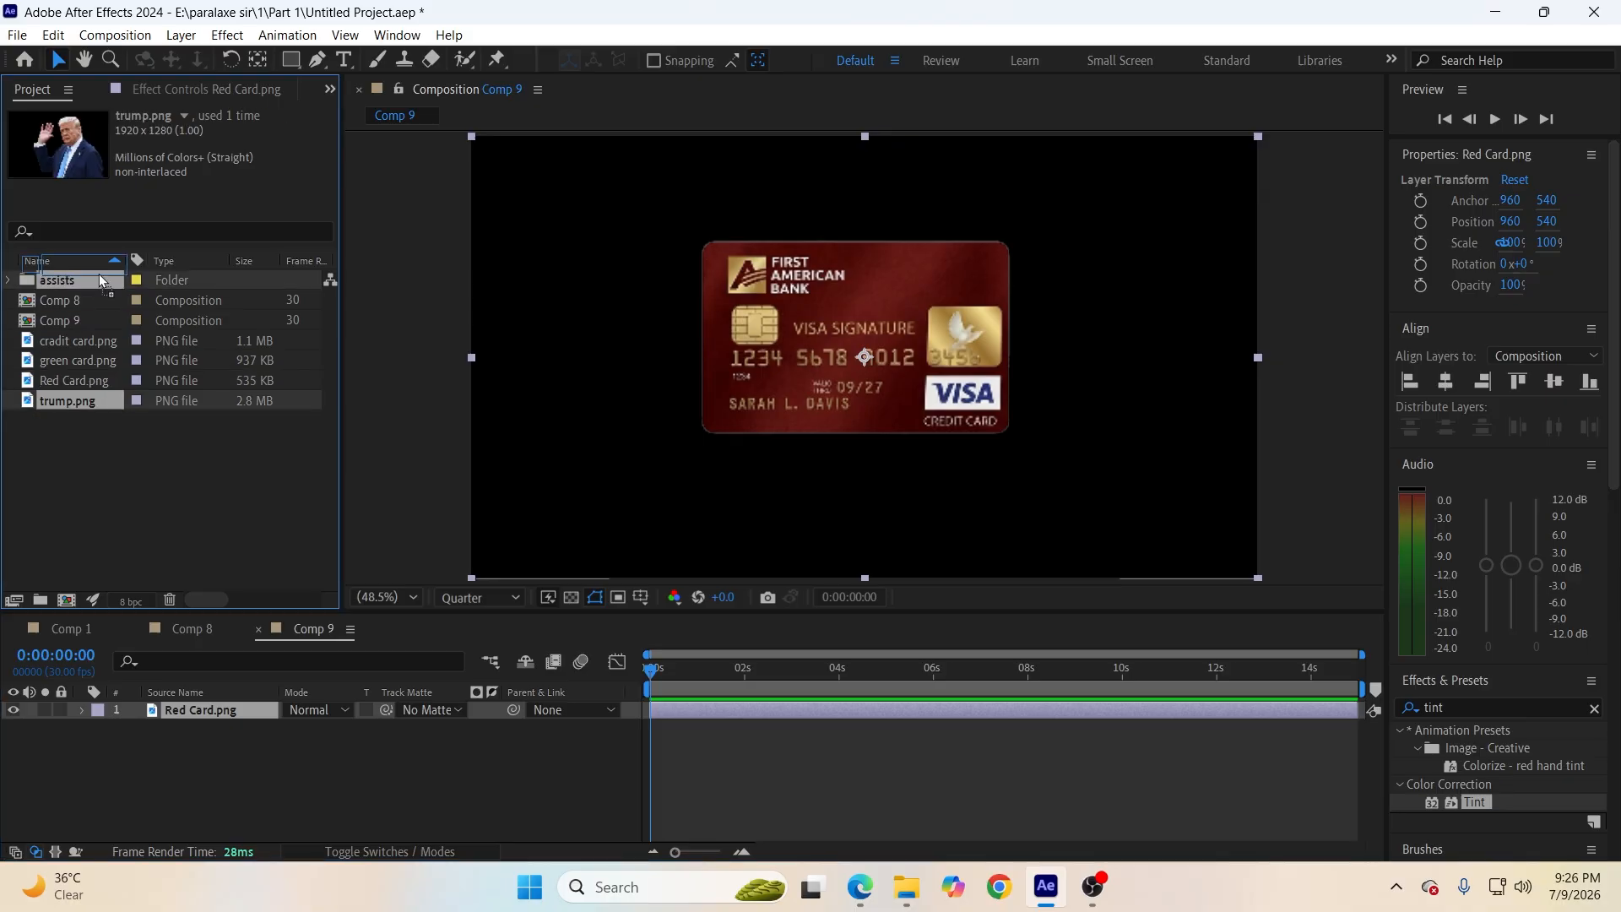
{"action": "key", "text": "Delete"}
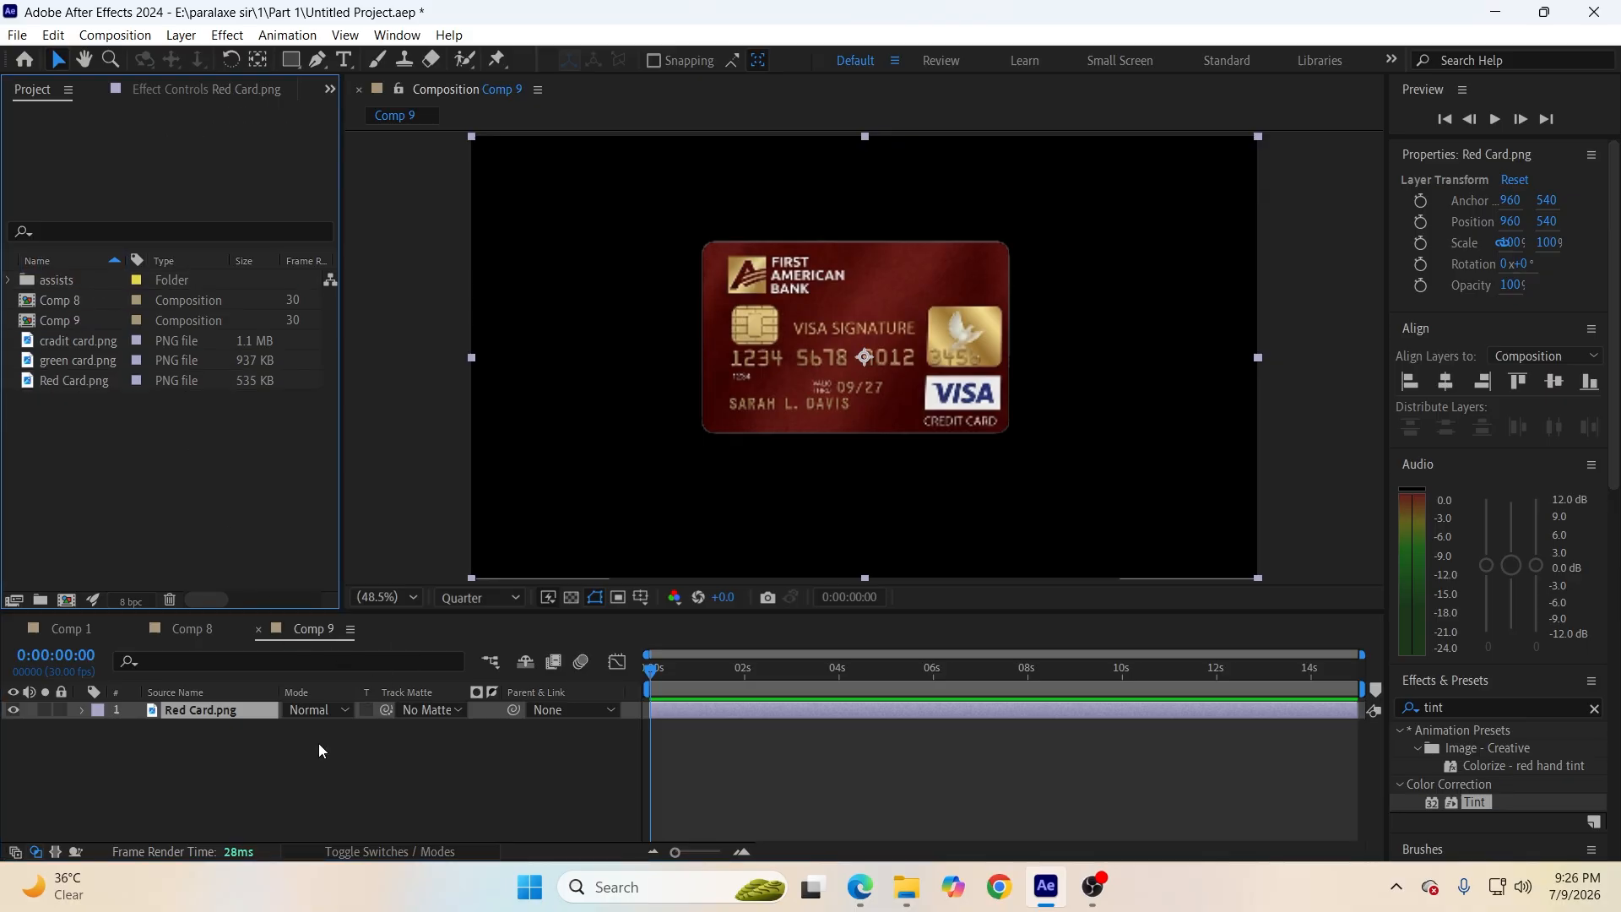
Rotate the Red Card.png layer to -90° and nudge it to about 968, 548.
{"action": "left_click", "coordinate": [250, 749]}
{"action": "left_click", "coordinate": [251, 714]}
{"action": "key", "text": "r"}
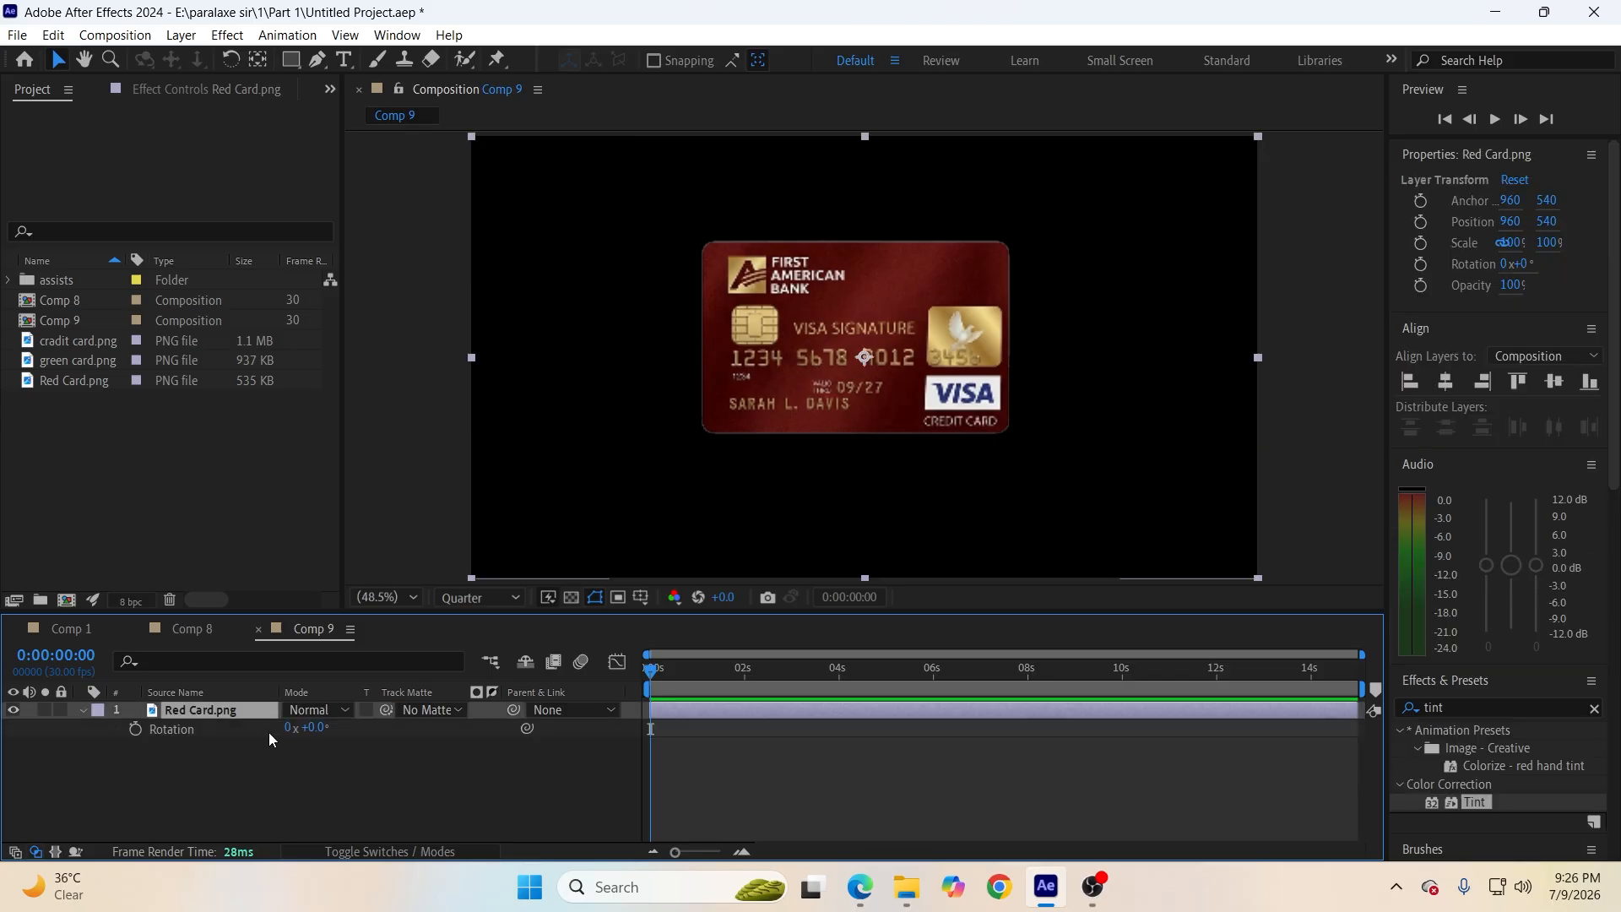
{"action": "left_click", "coordinate": [317, 731]}
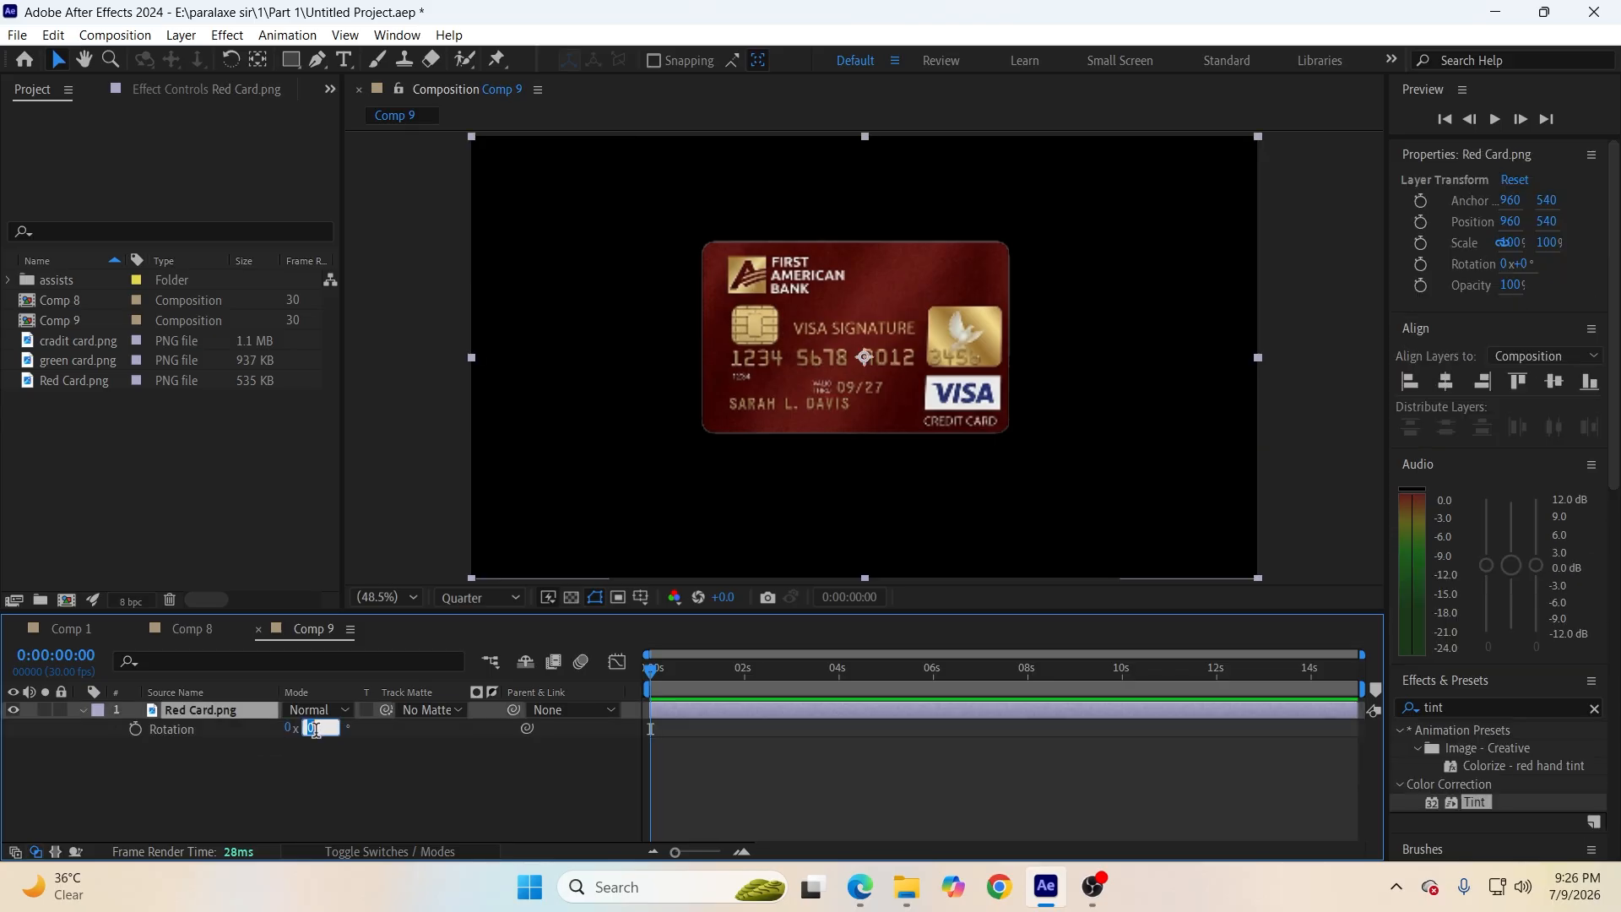
{"action": "type", "text": "-90"}
{"action": "left_click", "coordinate": [308, 807]}
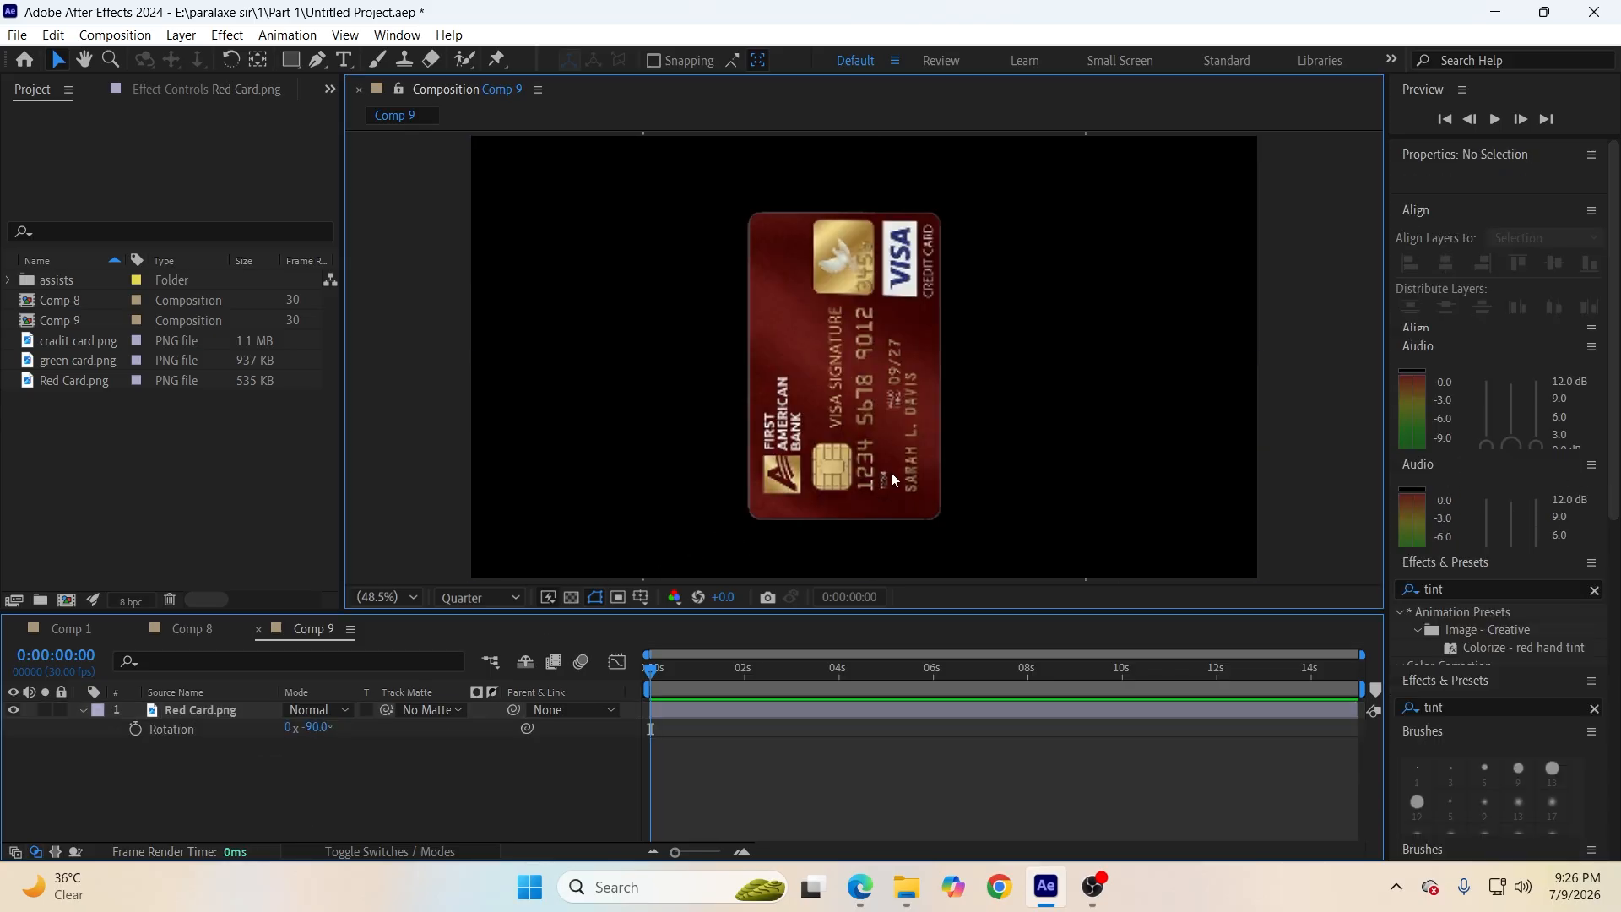
{"action": "left_click_drag", "start_coordinate": [890, 473], "coordinate": [893, 477]}
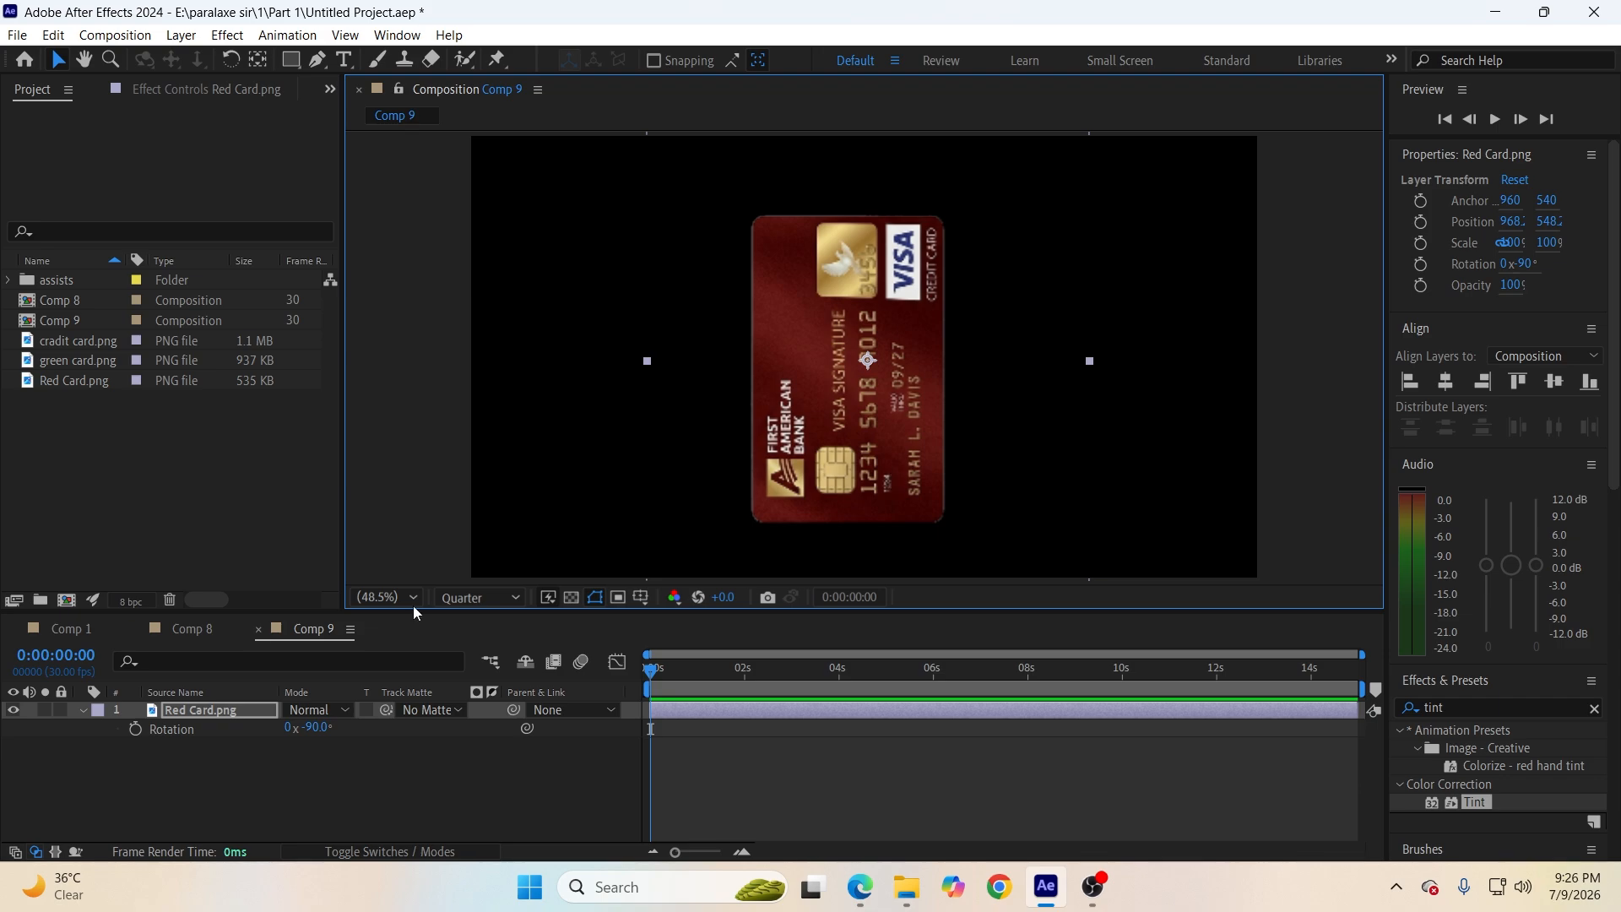
Scale the Red Card.png layer to 80%, save the project and collapse the layer's properties.
{"action": "key", "text": "s"}
{"action": "left_click", "coordinate": [347, 727]}
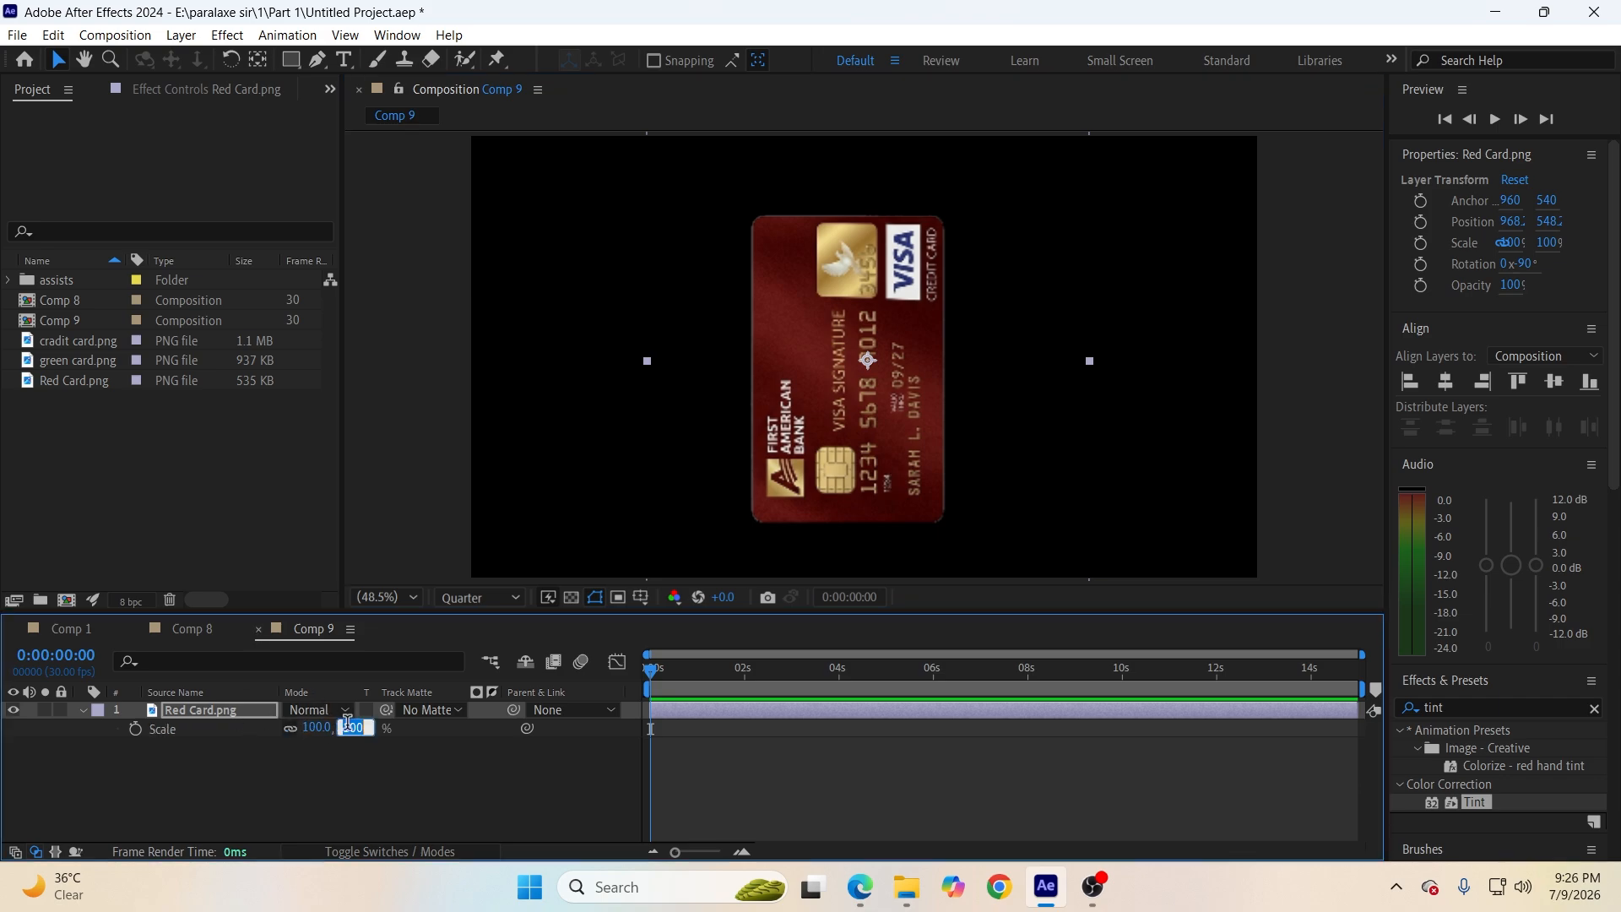
{"action": "left_click", "coordinate": [345, 808]}
{"action": "key", "text": "ctrl+s"}
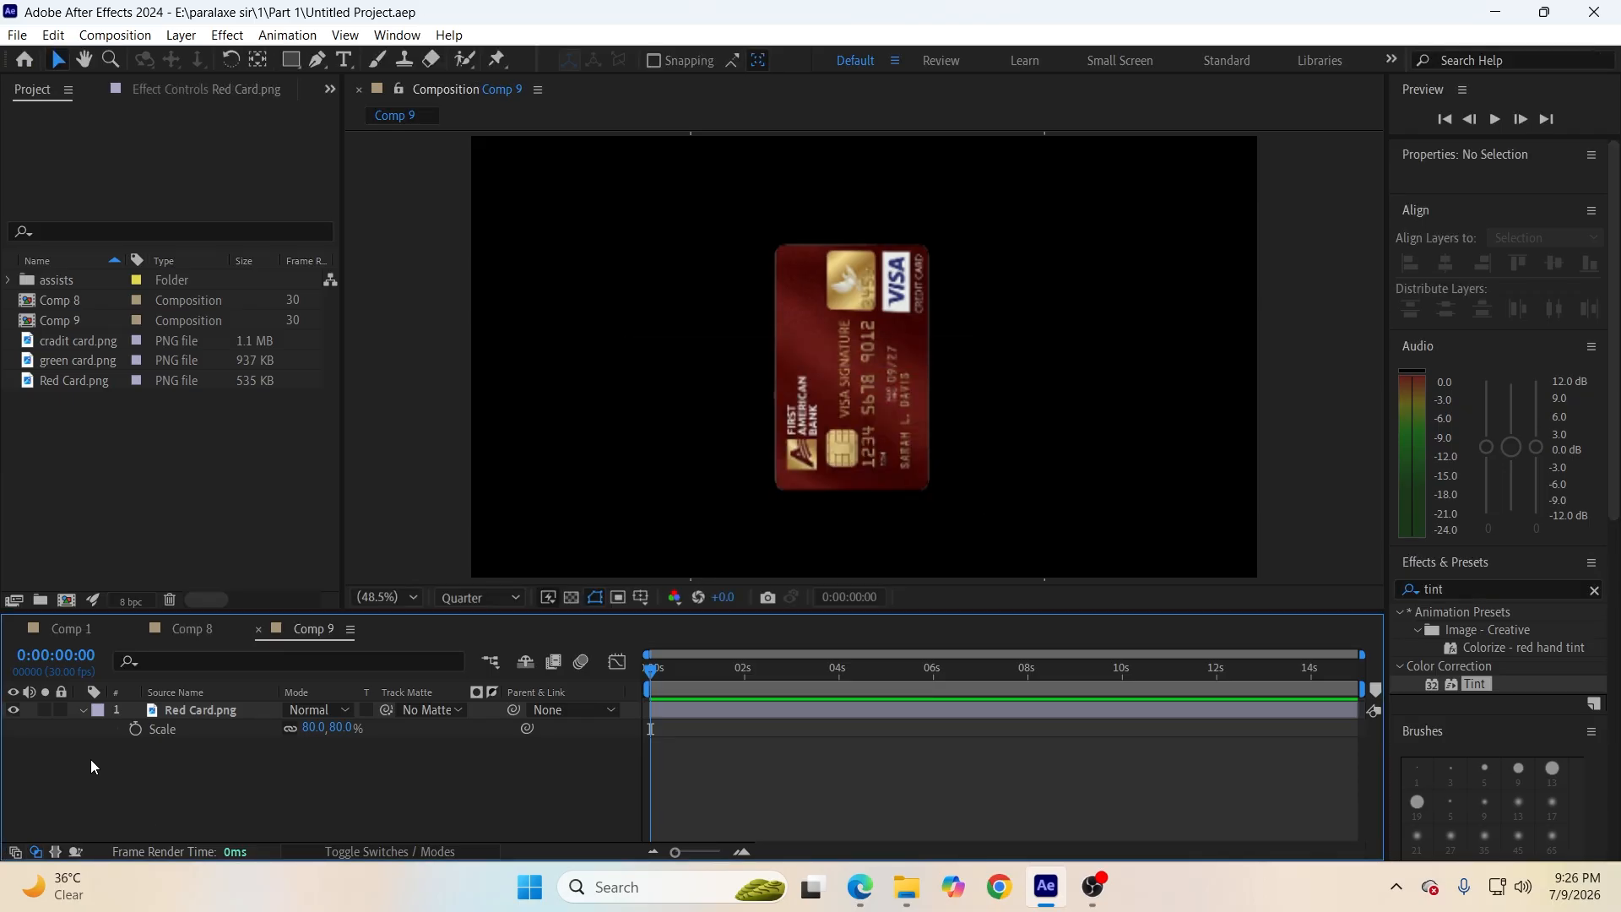
{"action": "left_click", "coordinate": [85, 712]}
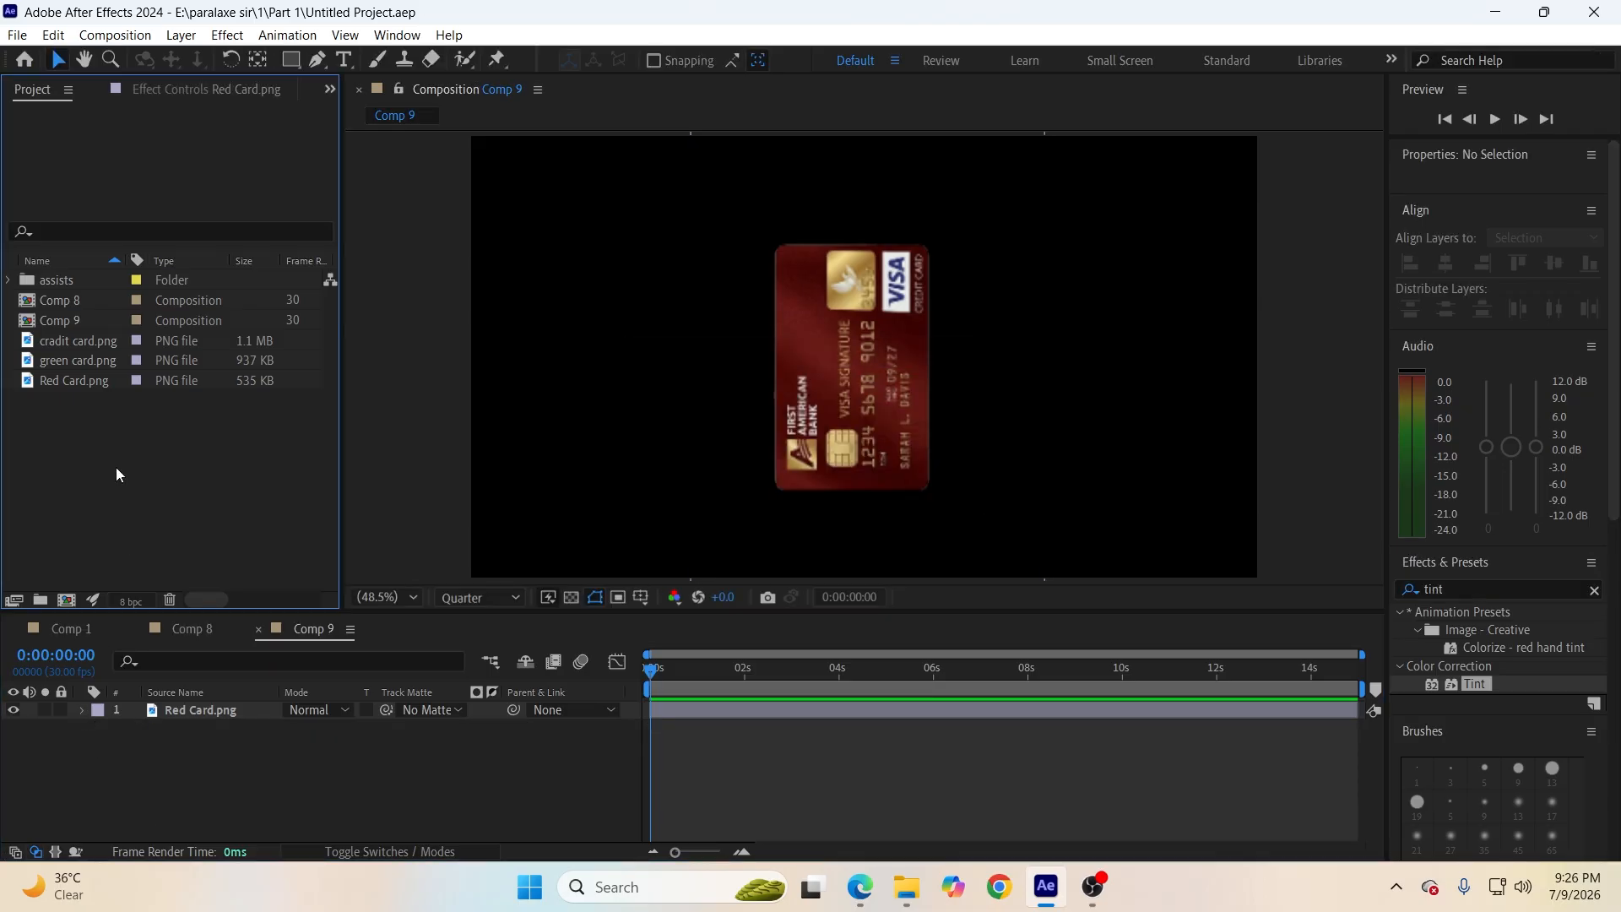
File Red Card.png in the assists folder and add green card.png as a layer above the red card.
{"action": "left_click", "coordinate": [89, 380]}
{"action": "left_click_drag", "start_coordinate": [88, 377], "coordinate": [123, 483]}
{"action": "left_click_drag", "start_coordinate": [230, 690], "coordinate": [265, 701]}
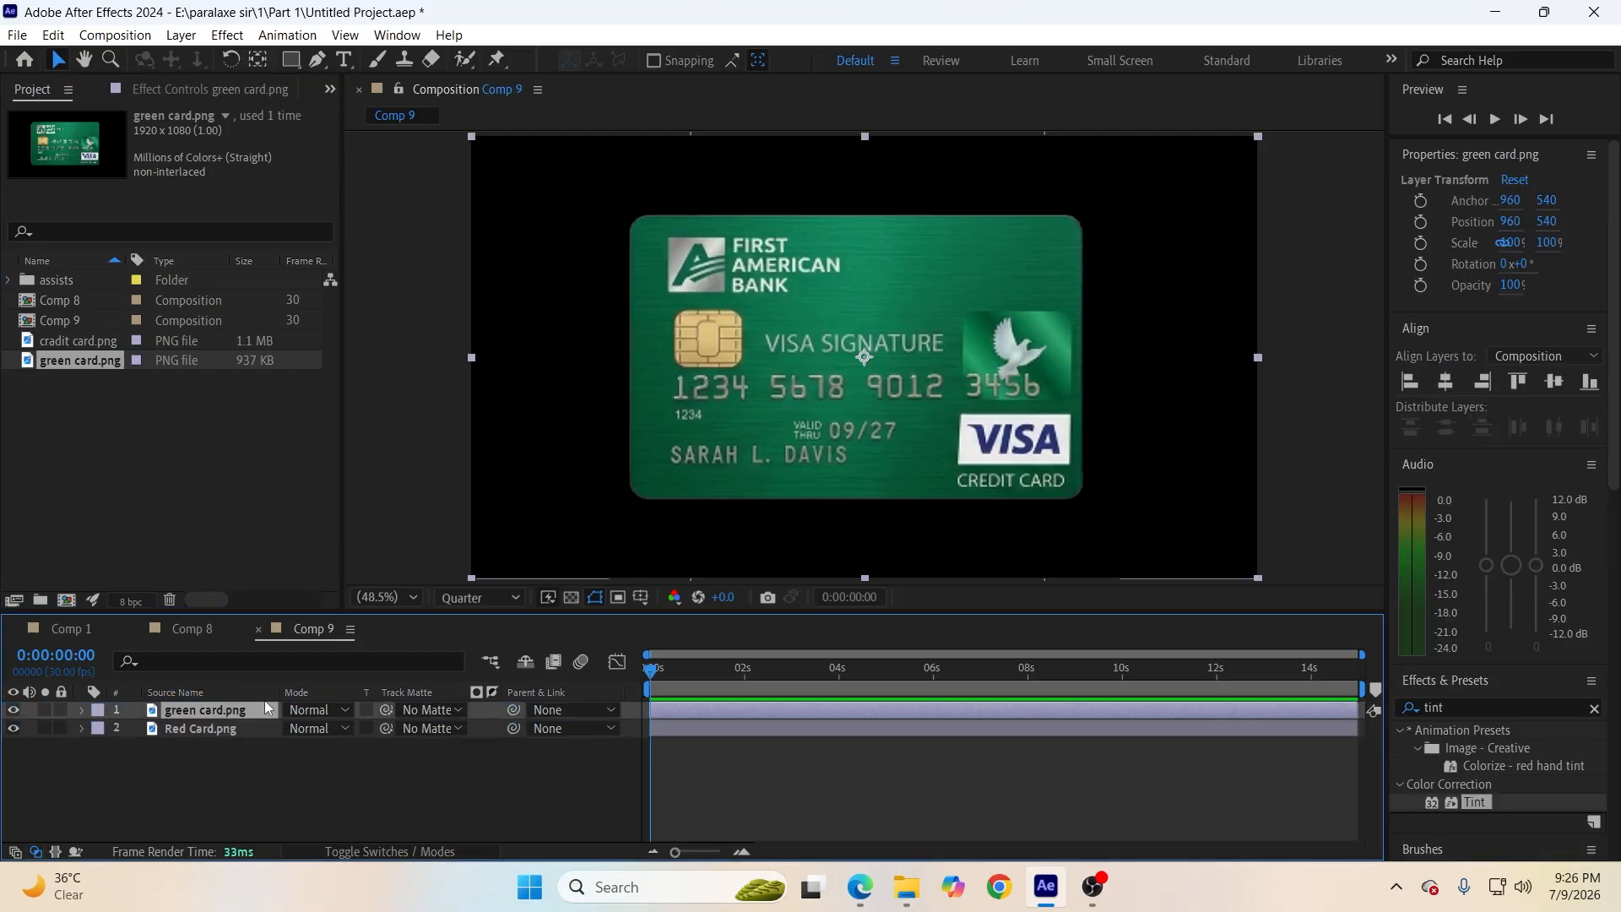
Scale the green card.png layer to 80% and rotate it to -90°.
{"action": "key", "text": "s"}
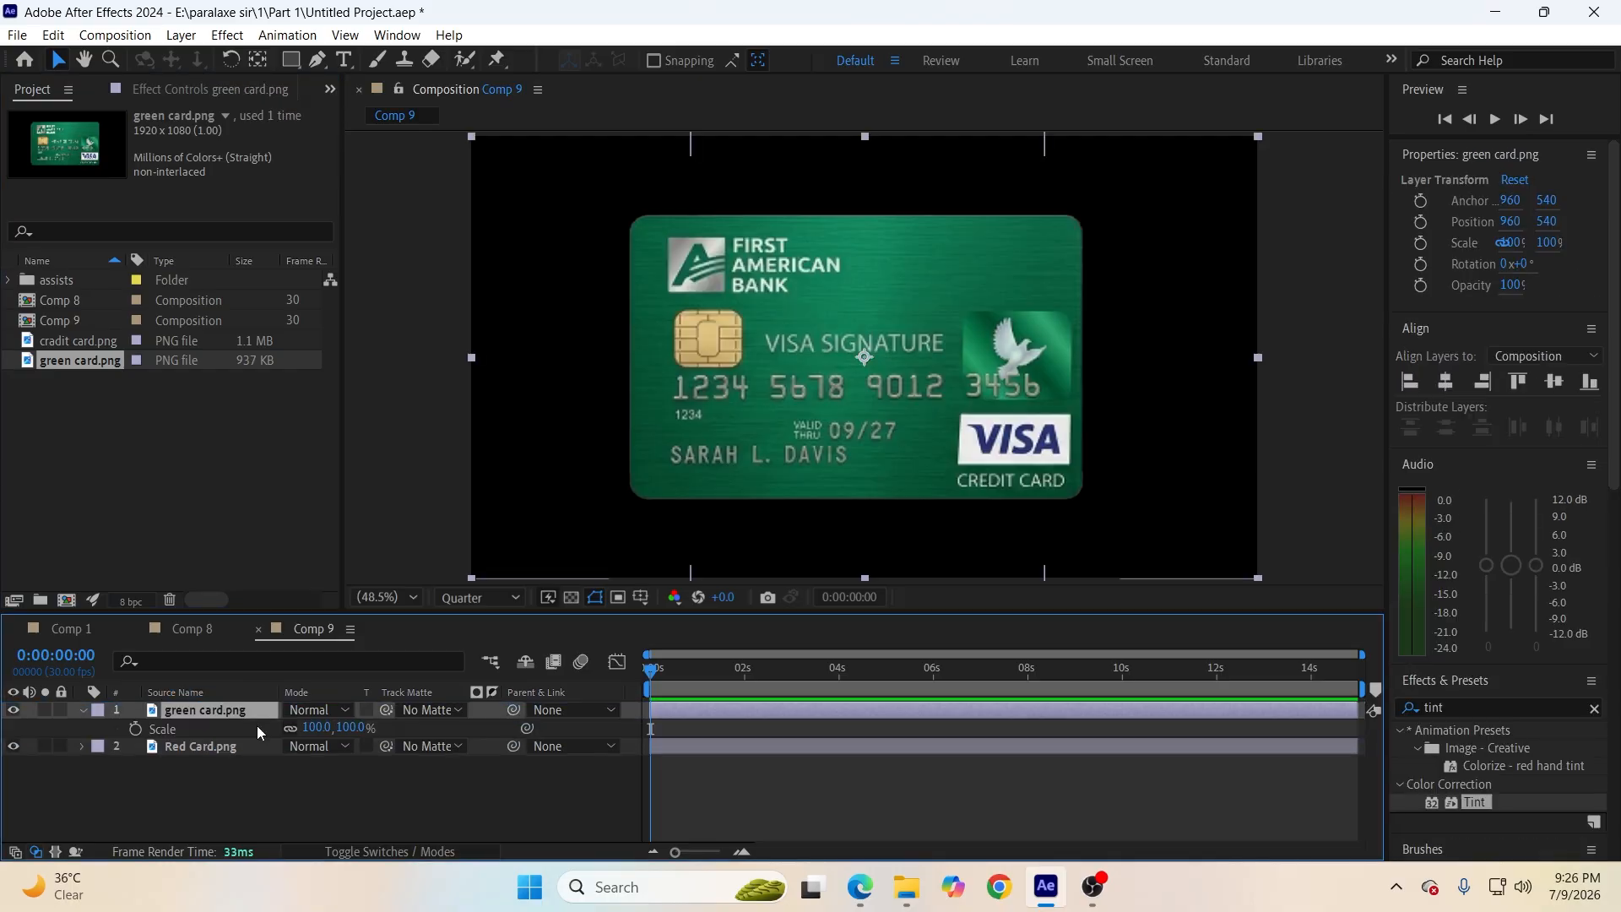
{"action": "left_click", "coordinate": [340, 729]}
{"action": "type", "text": "80"}
{"action": "left_click", "coordinate": [337, 793]}
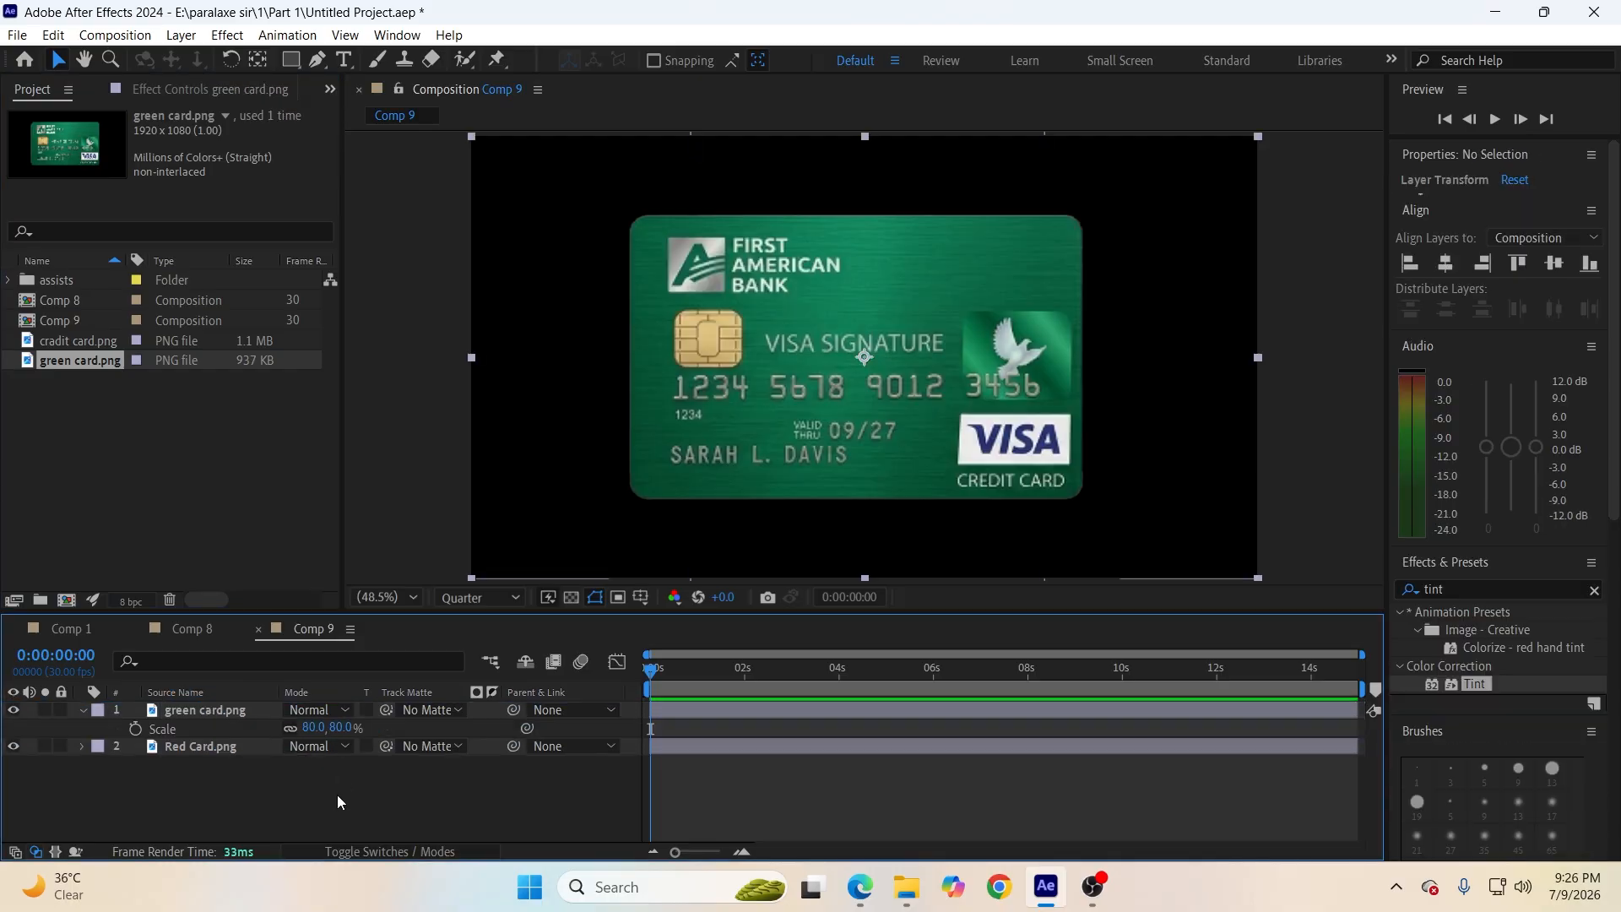
{"action": "left_click", "coordinate": [217, 708]}
{"action": "key", "text": "r"}
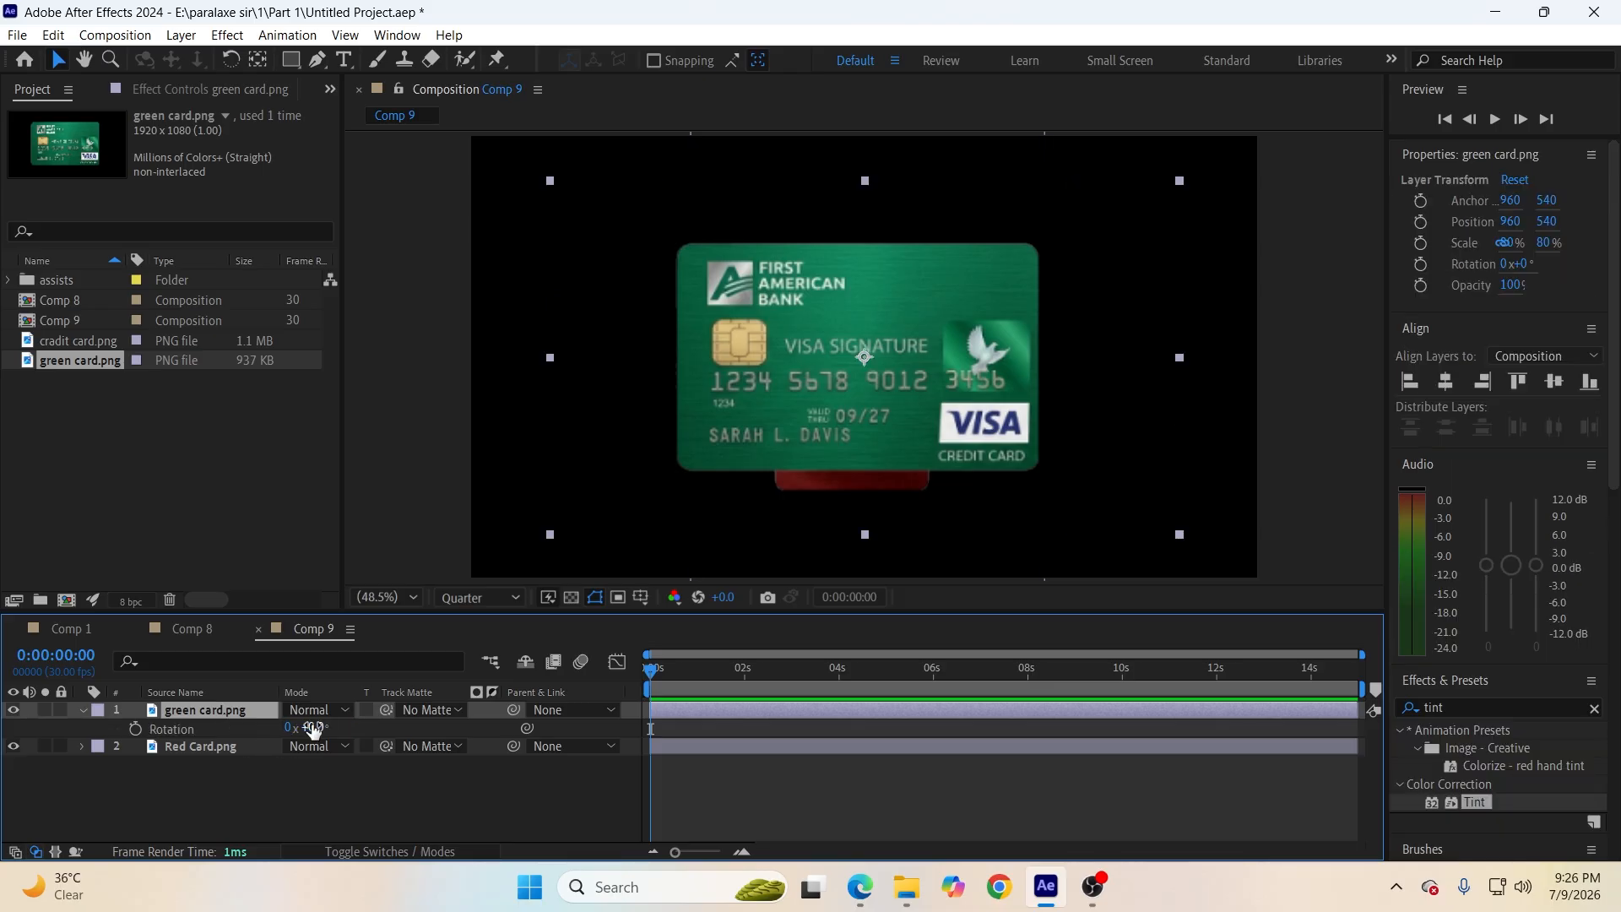
{"action": "left_click", "coordinate": [306, 785]}
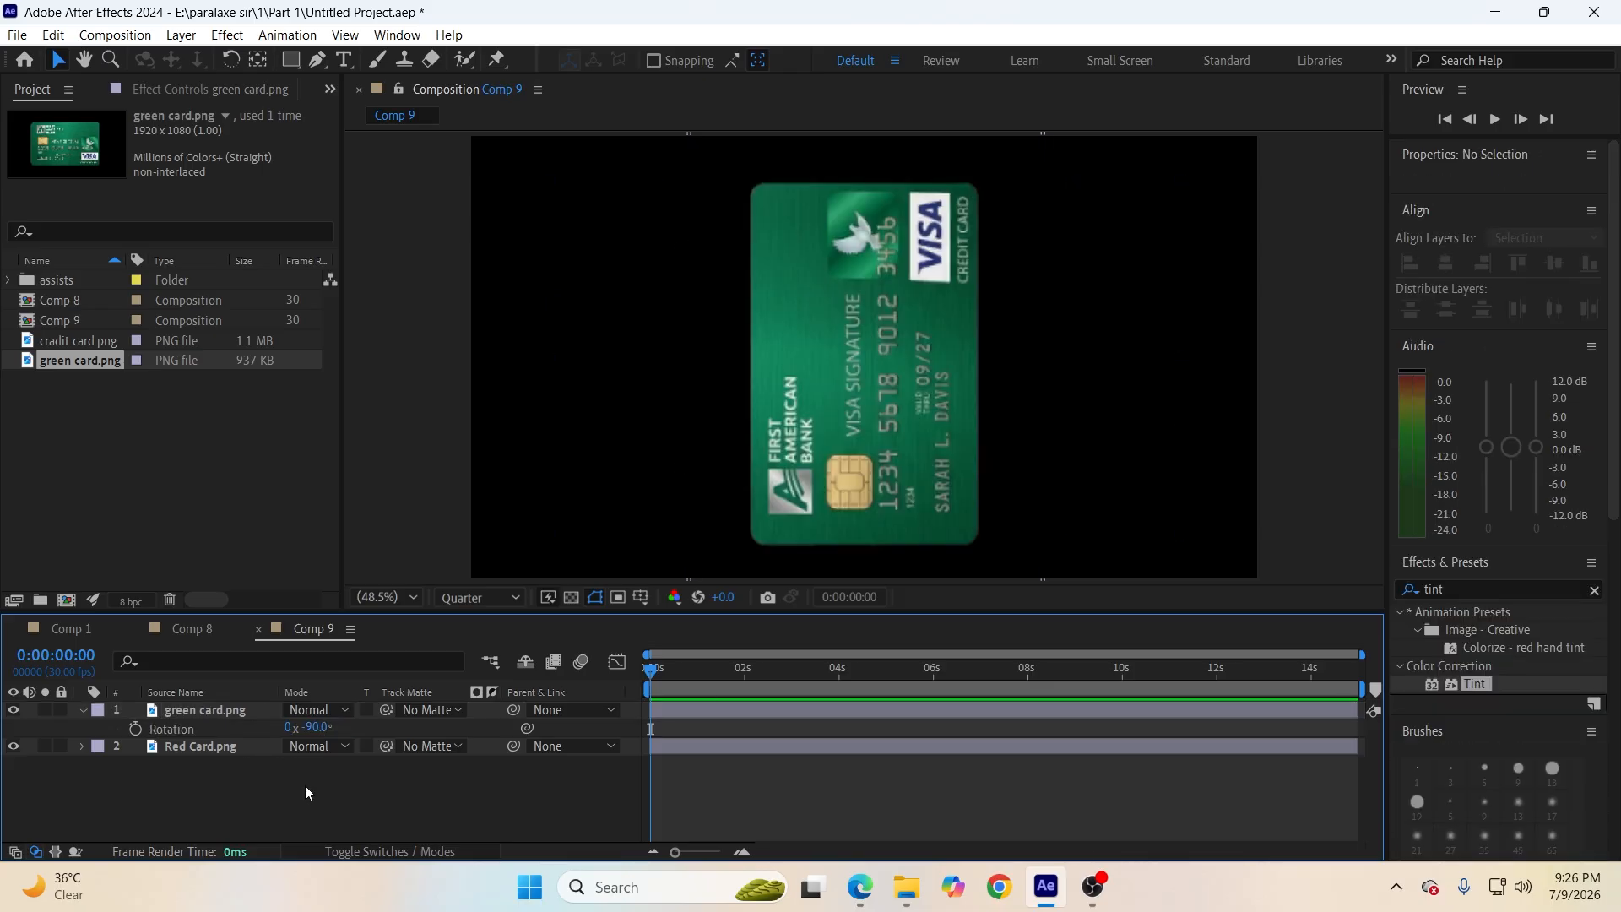
Reduce the green card layer's scale to 55% and move it to about 931, 556 so it covers the red card.
{"action": "key", "text": "s"}
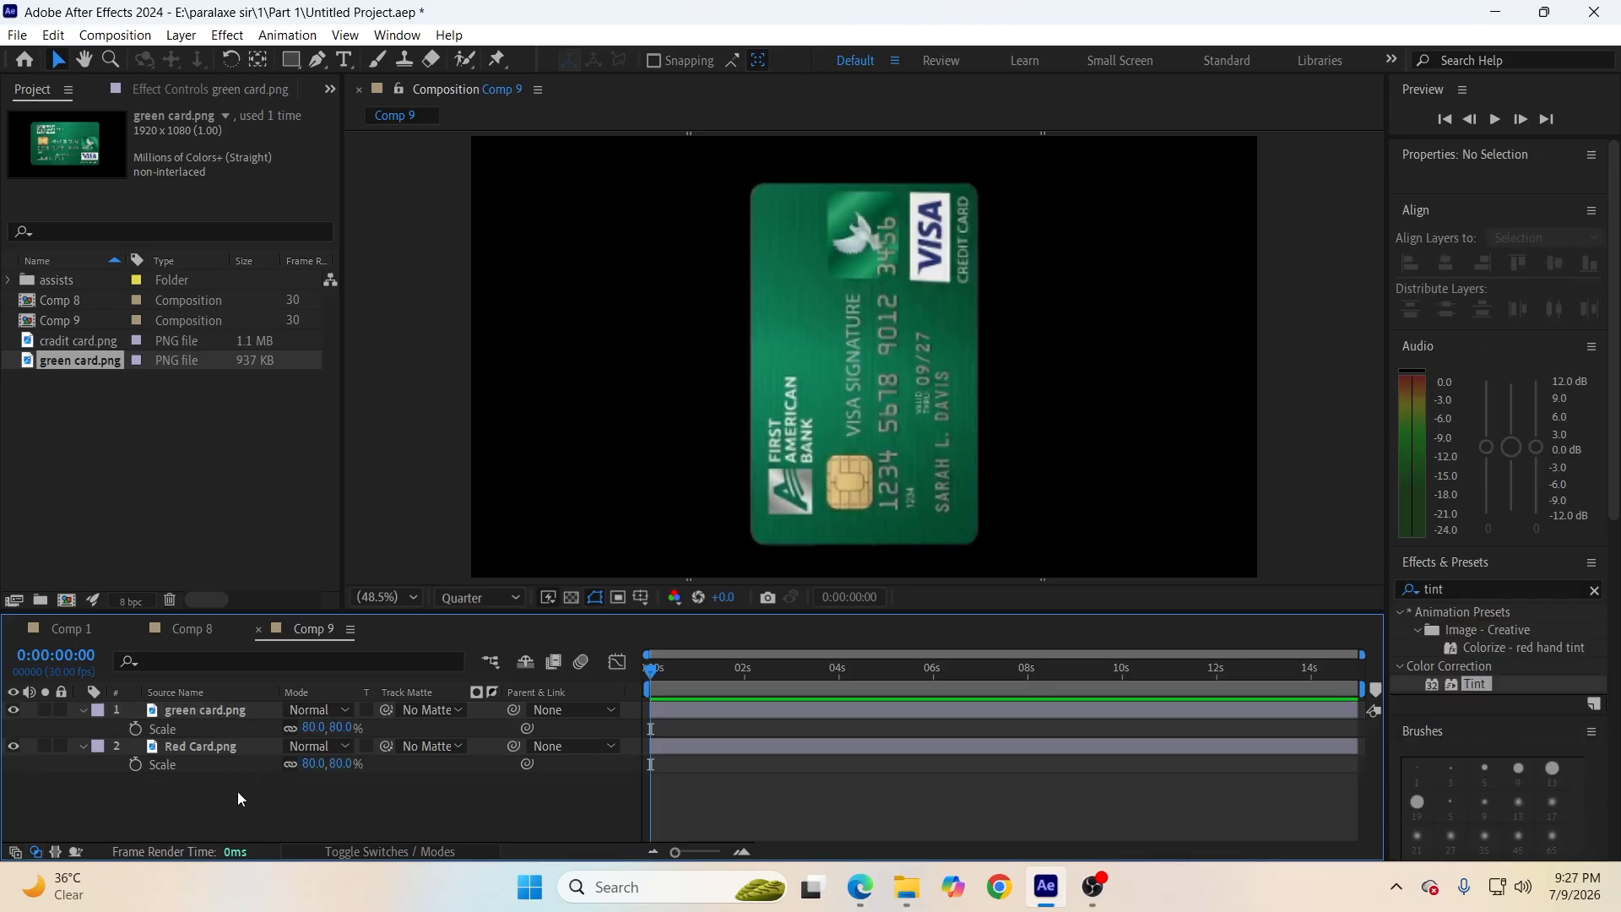
{"action": "left_click", "coordinate": [218, 715]}
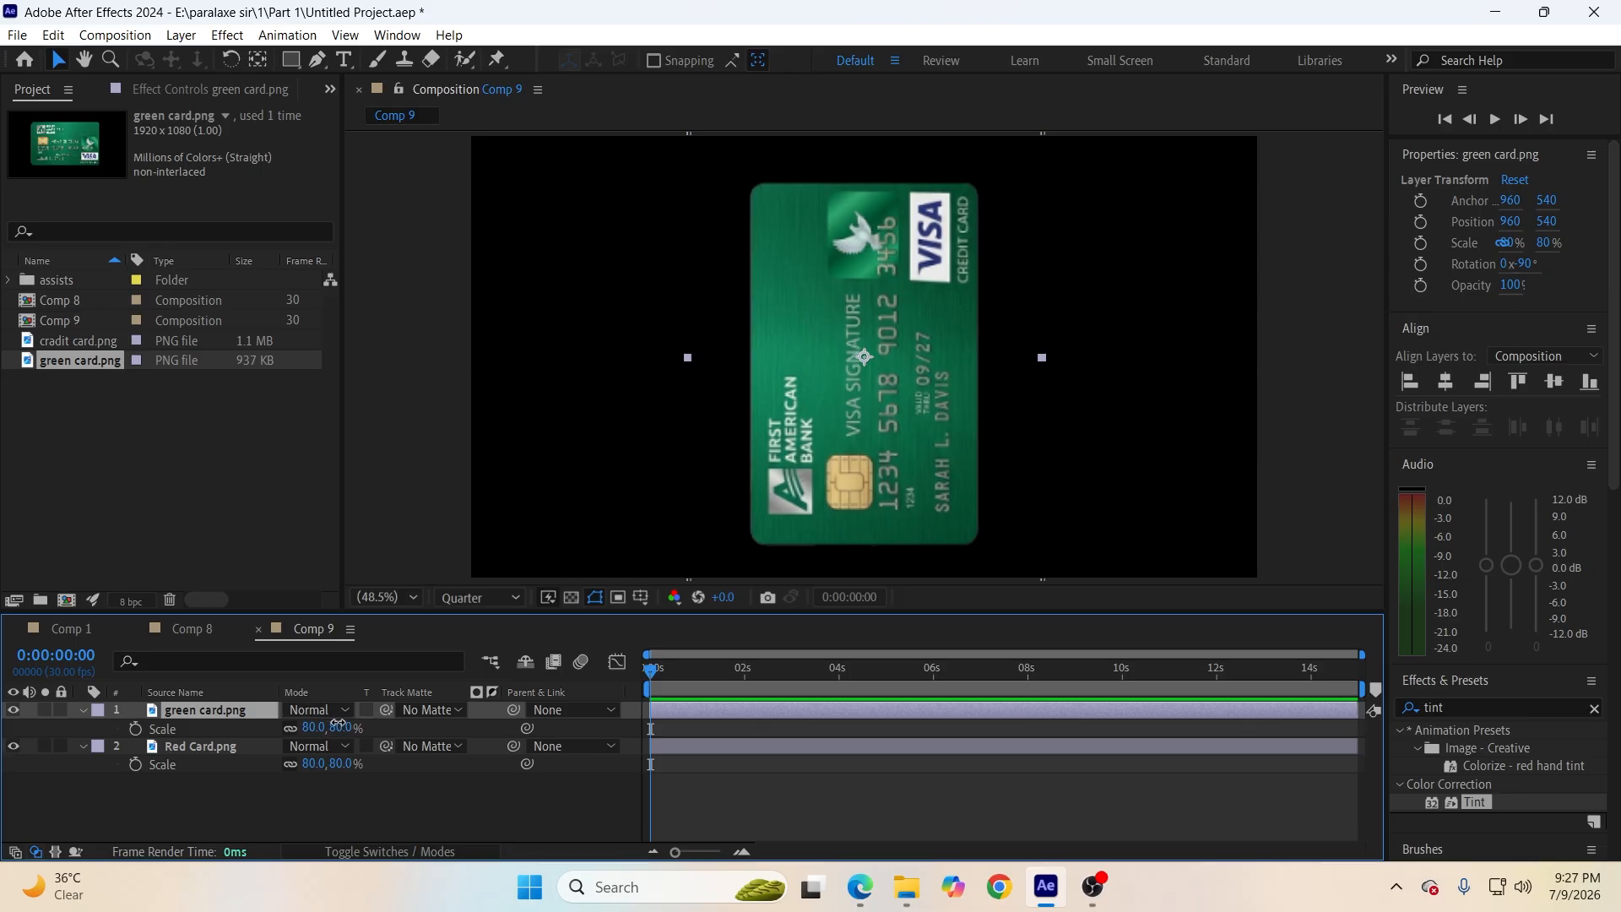
{"action": "left_click_drag", "start_coordinate": [338, 728], "coordinate": [331, 733]}
{"action": "left_click_drag", "start_coordinate": [942, 476], "coordinate": [933, 481]}
{"action": "left_click_drag", "start_coordinate": [344, 731], "coordinate": [333, 732]}
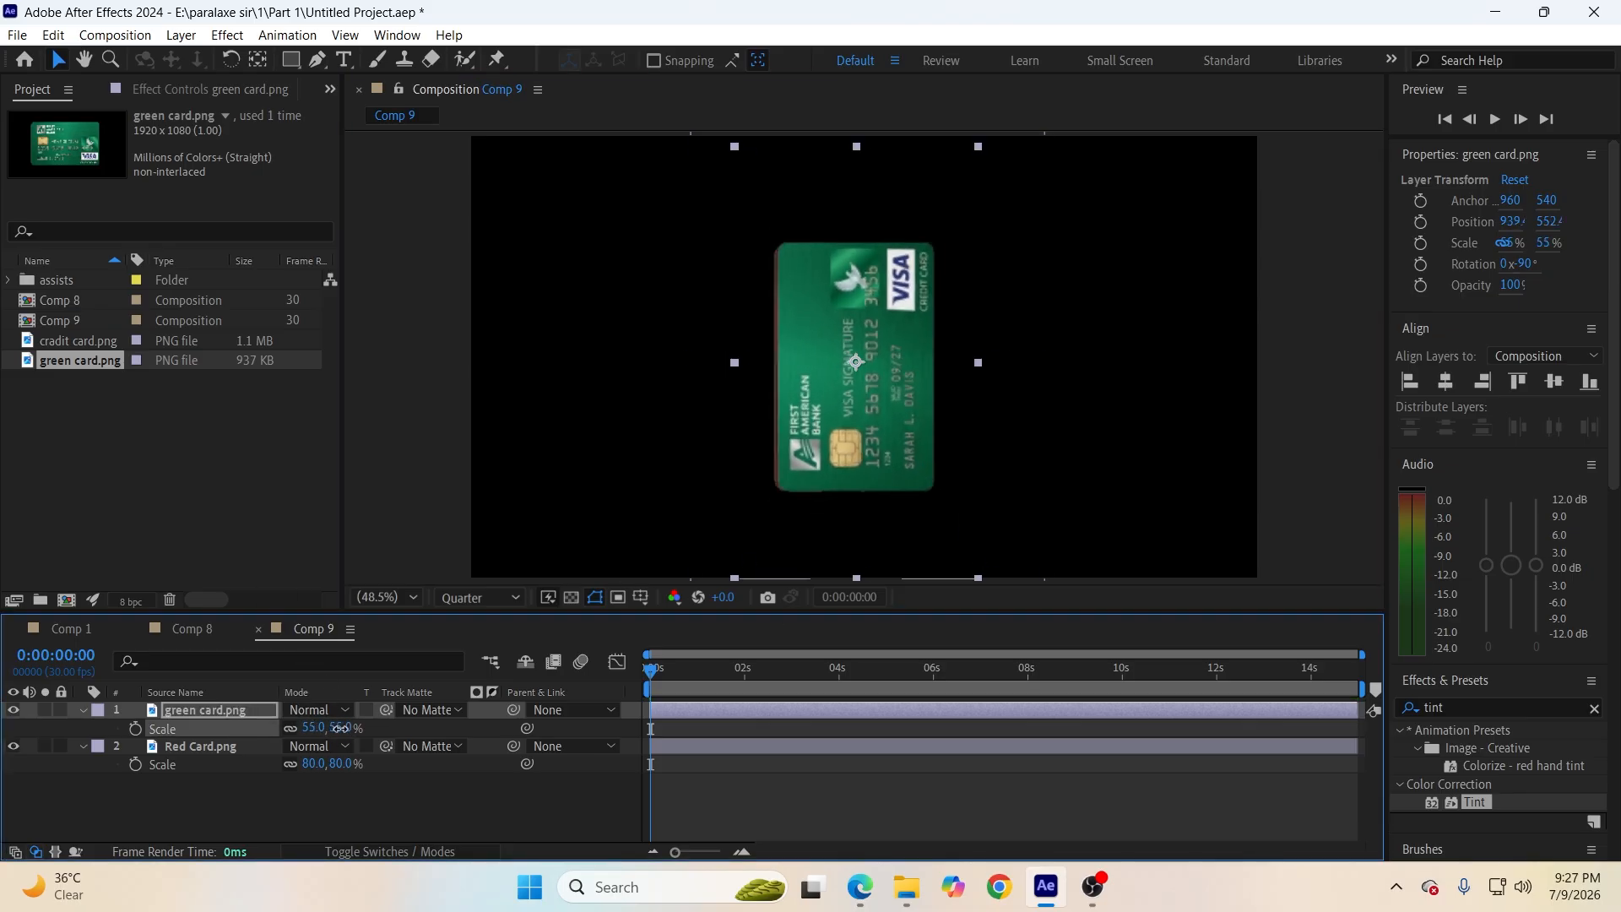
{"action": "left_click_drag", "start_coordinate": [871, 413], "coordinate": [869, 411]}
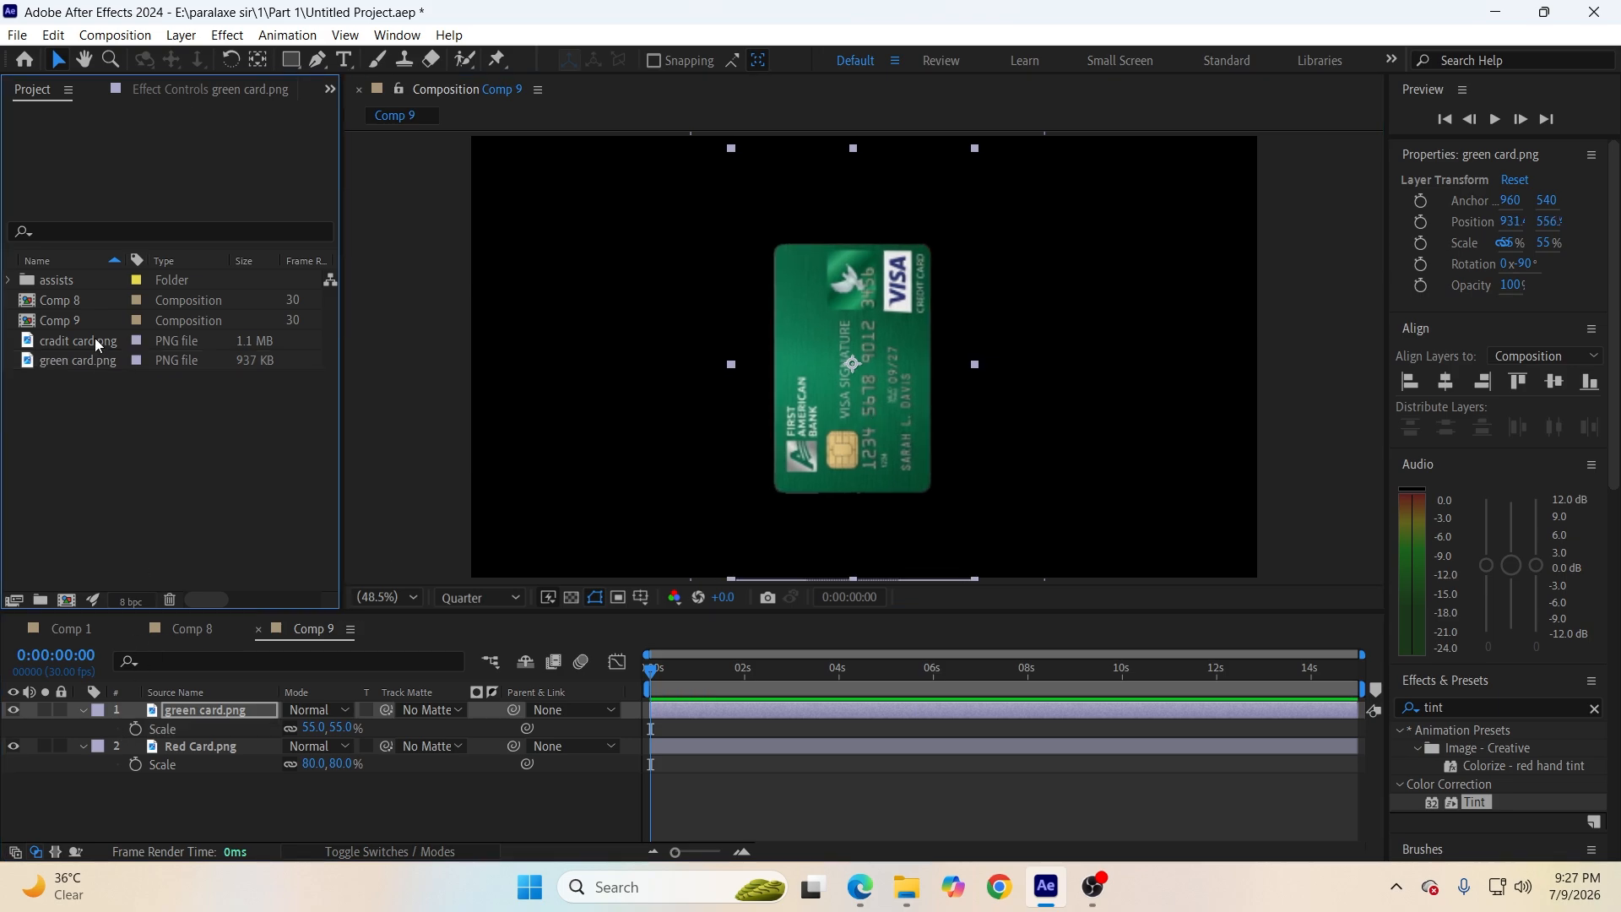
Add cradit card.png as the topmost layer and rotate it to -90°.
{"action": "left_click_drag", "start_coordinate": [94, 339], "coordinate": [196, 702]}
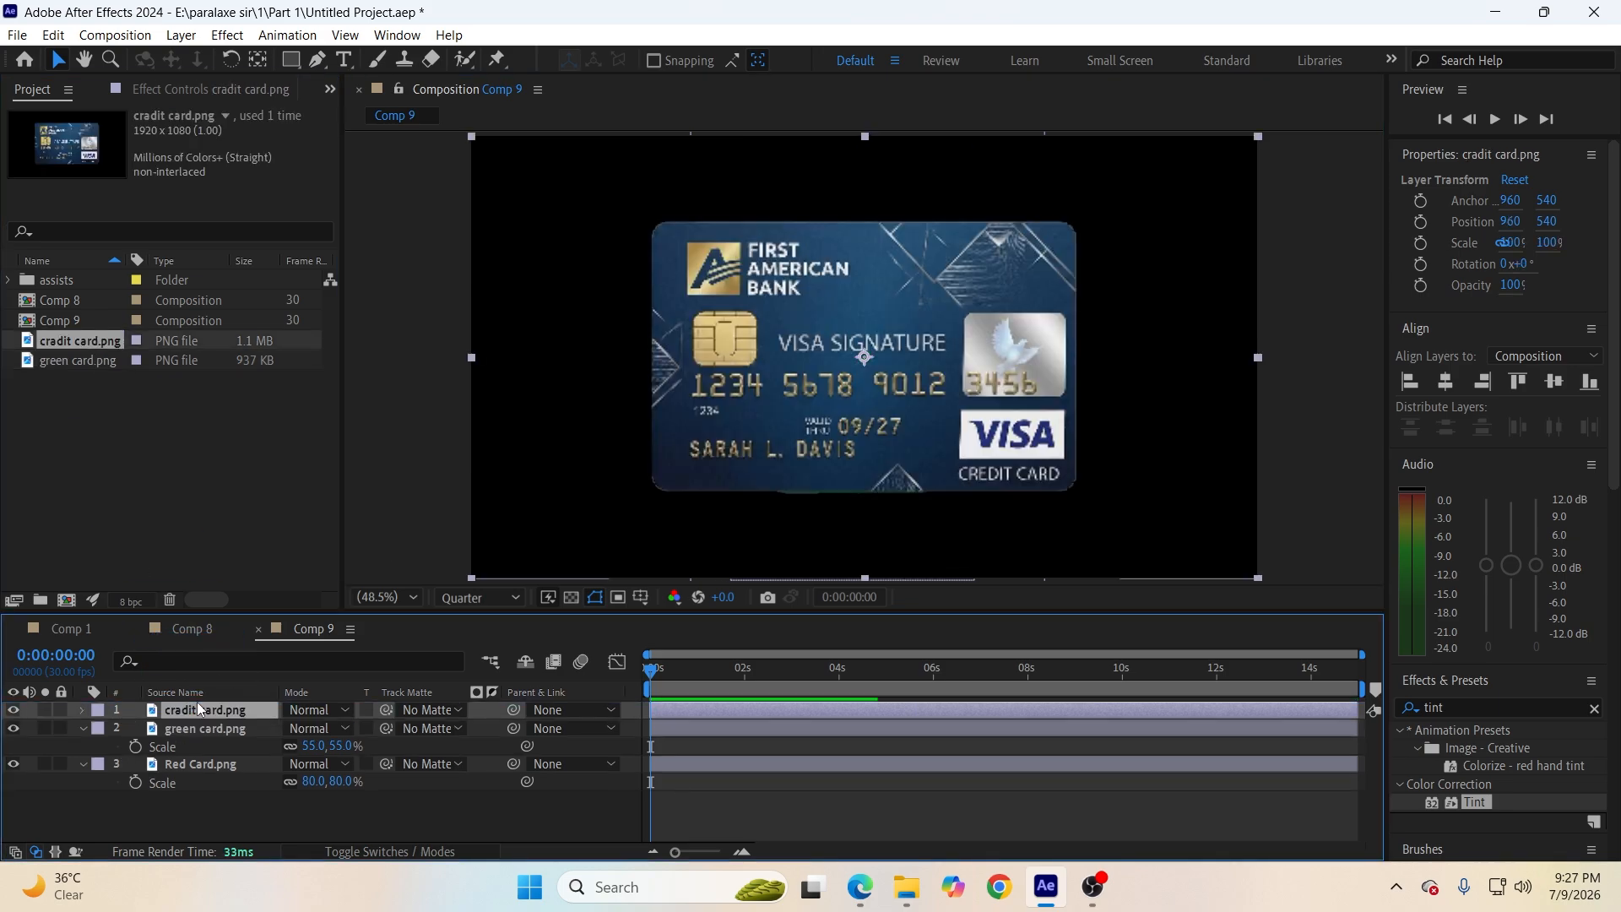
{"action": "key", "text": "r"}
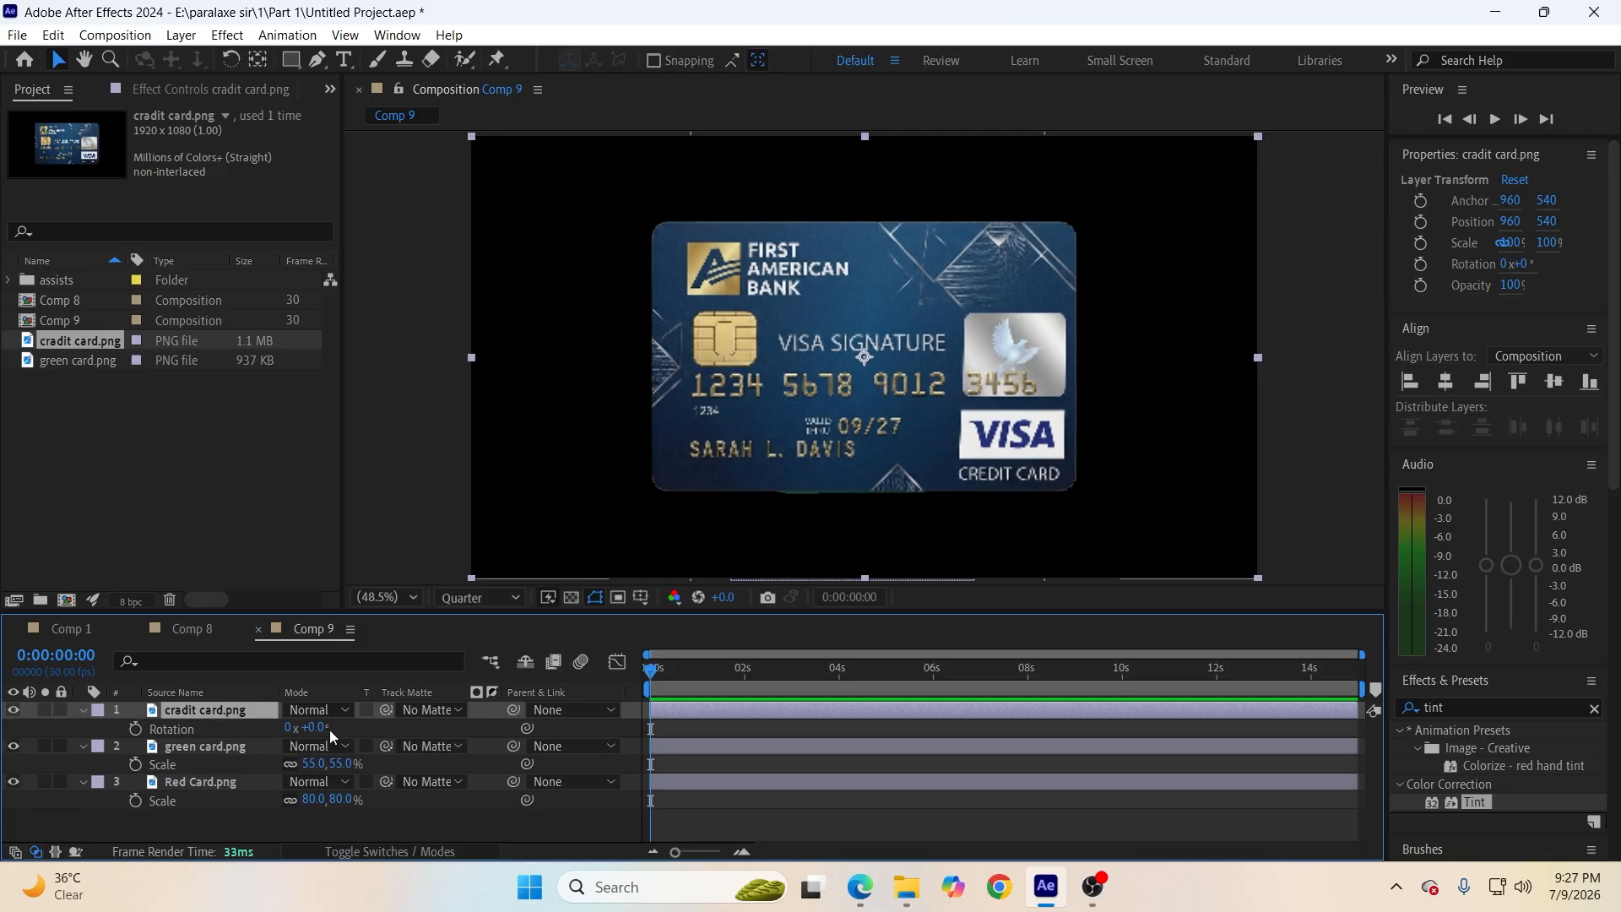
{"action": "left_click", "coordinate": [322, 726]}
{"action": "left_click", "coordinate": [338, 723]}
Scale the cradit card.png layer down to 64% and move it to about 927, 550 over the other cards.
{"action": "left_click", "coordinate": [205, 716]}
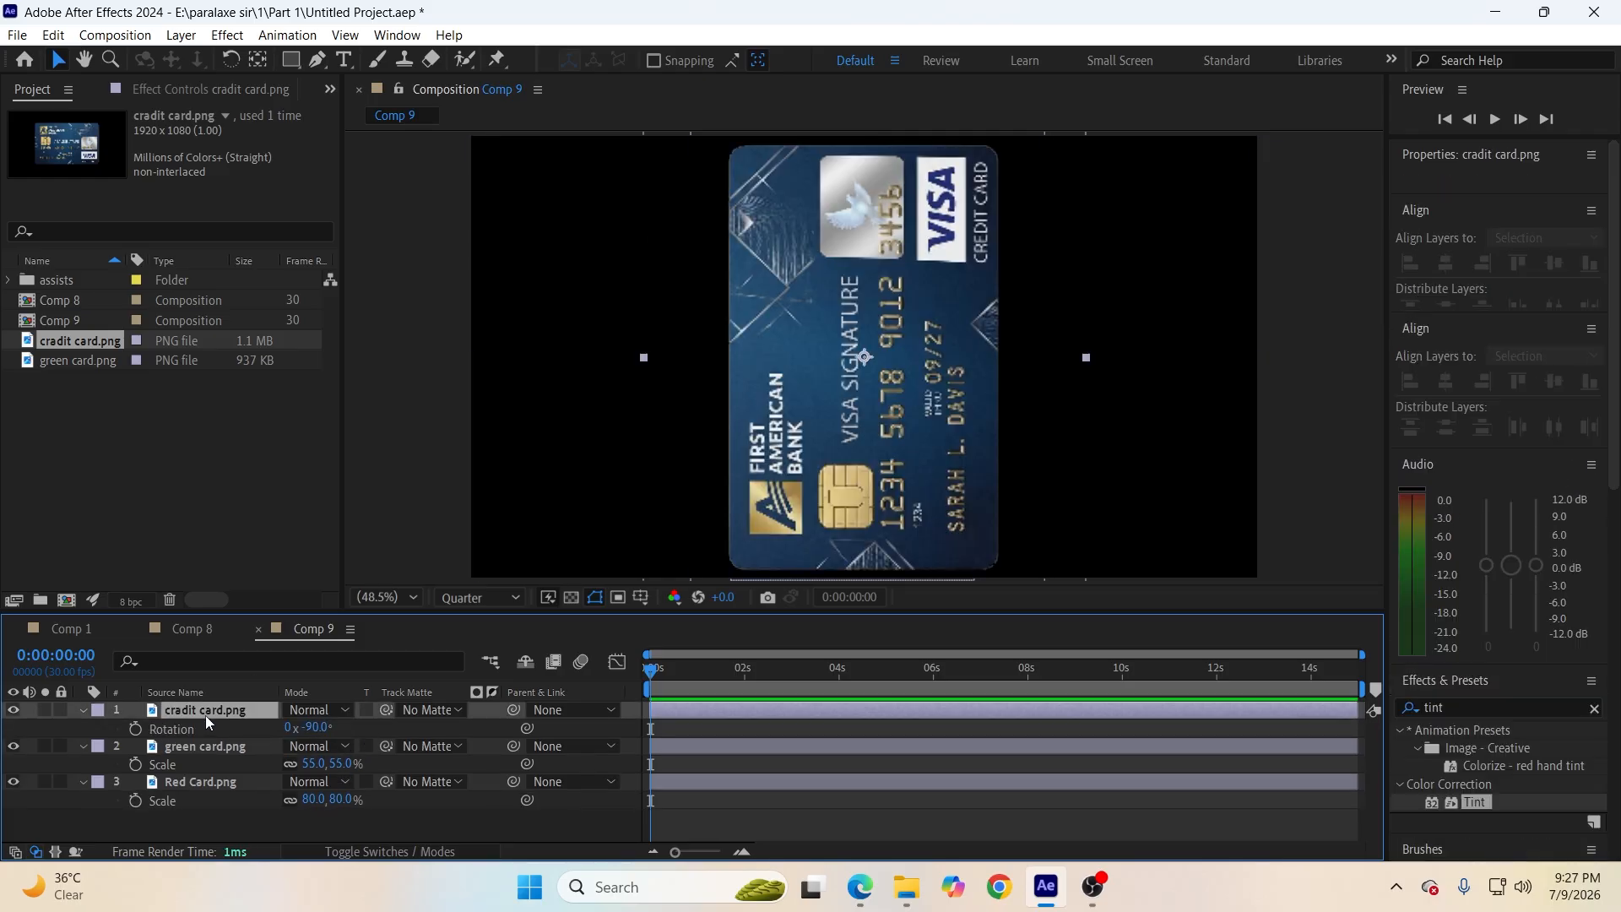
{"action": "key", "text": "s"}
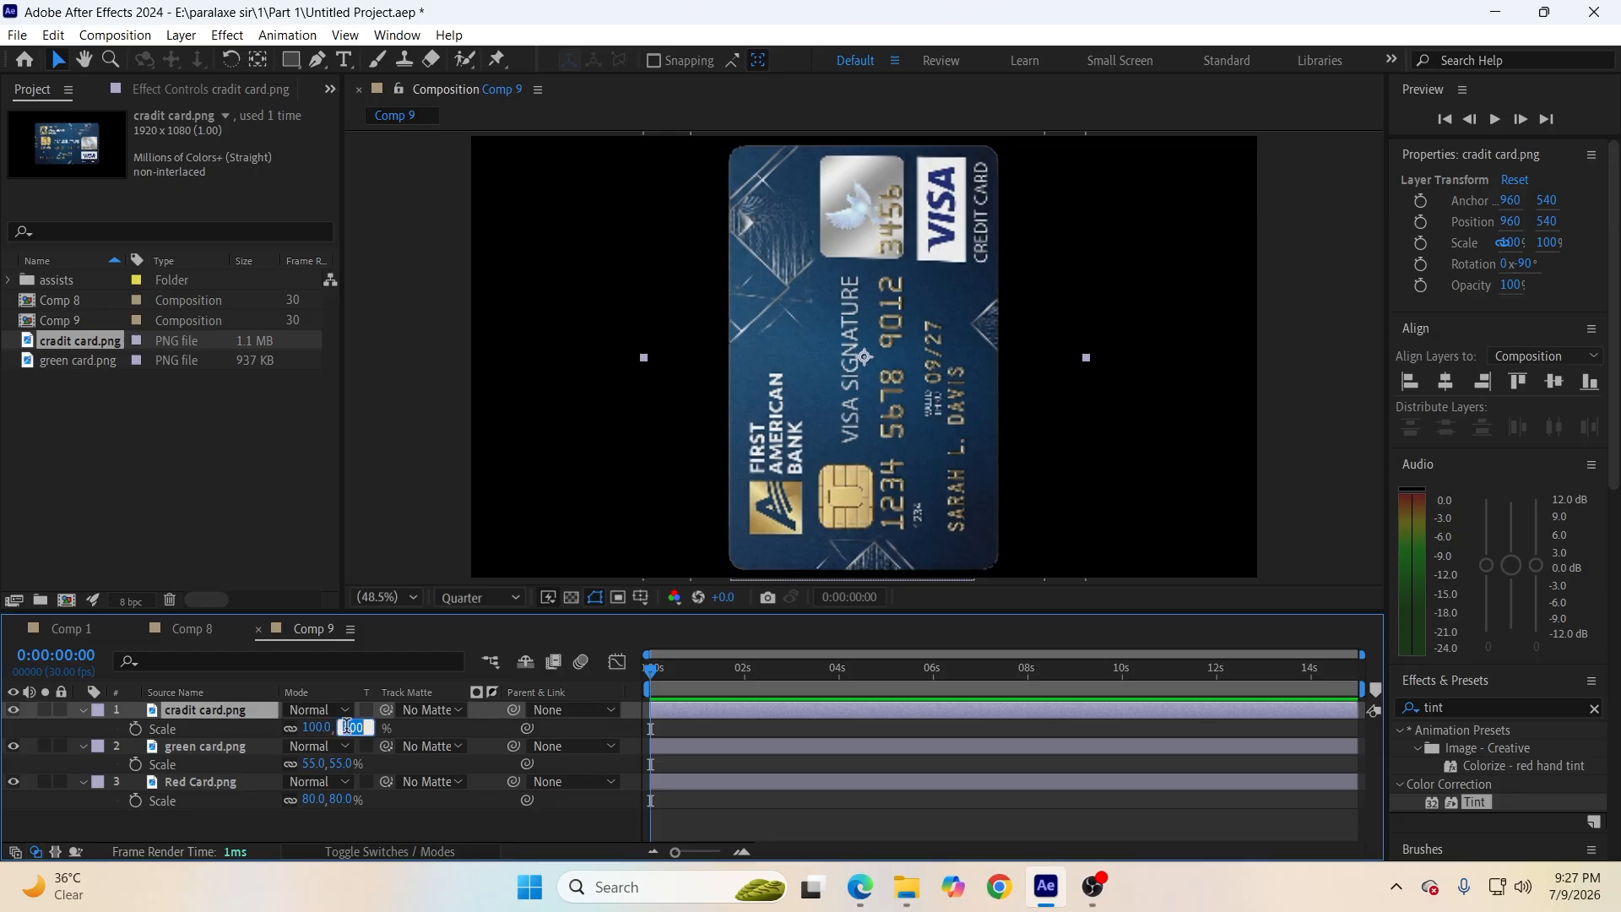
{"action": "left_click", "coordinate": [374, 741]}
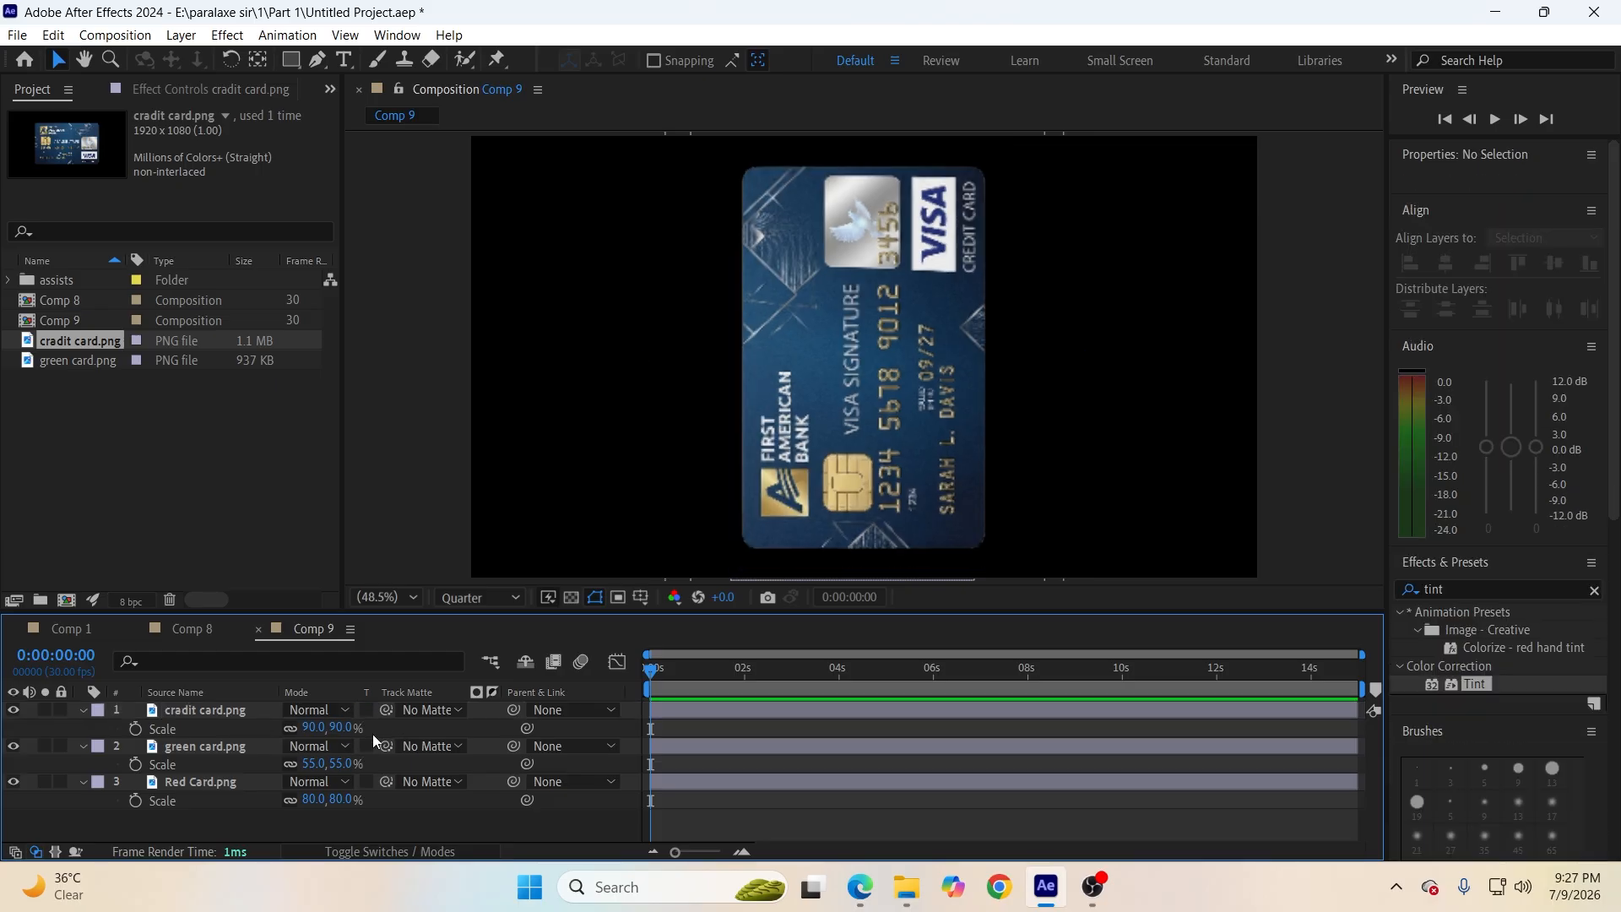
{"action": "left_click_drag", "start_coordinate": [338, 732], "coordinate": [714, 481]}
{"action": "left_click_drag", "start_coordinate": [879, 473], "coordinate": [866, 477]}
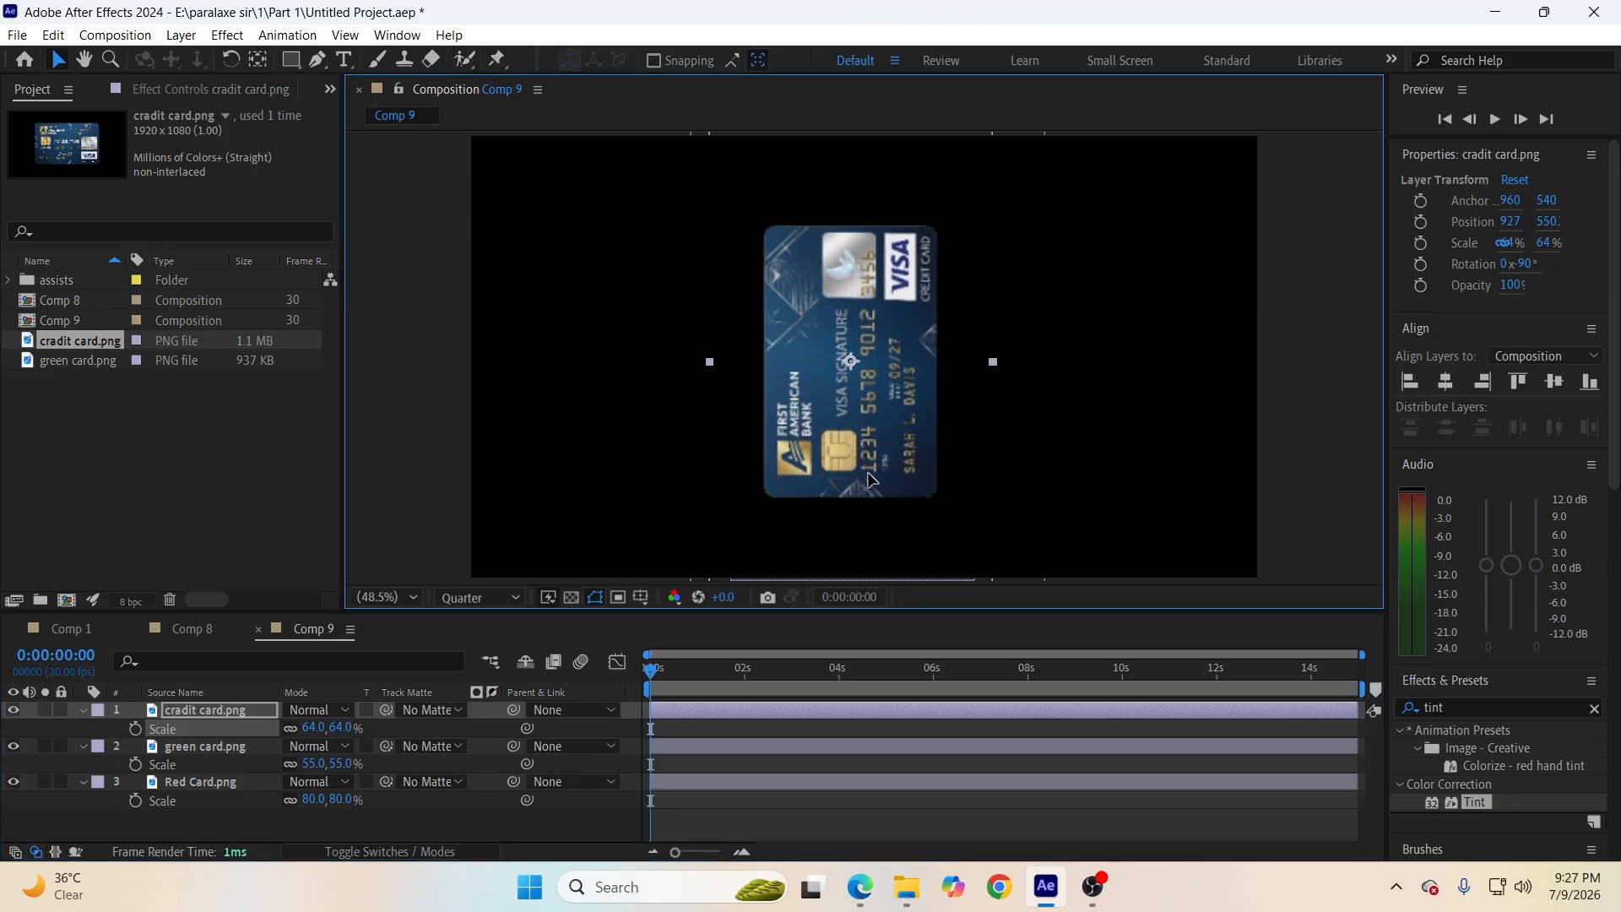
Collapse the properties of all three card layers, select the Red Card.png layer and save the project.
{"action": "left_click", "coordinate": [78, 777]}
{"action": "left_click", "coordinate": [79, 743]}
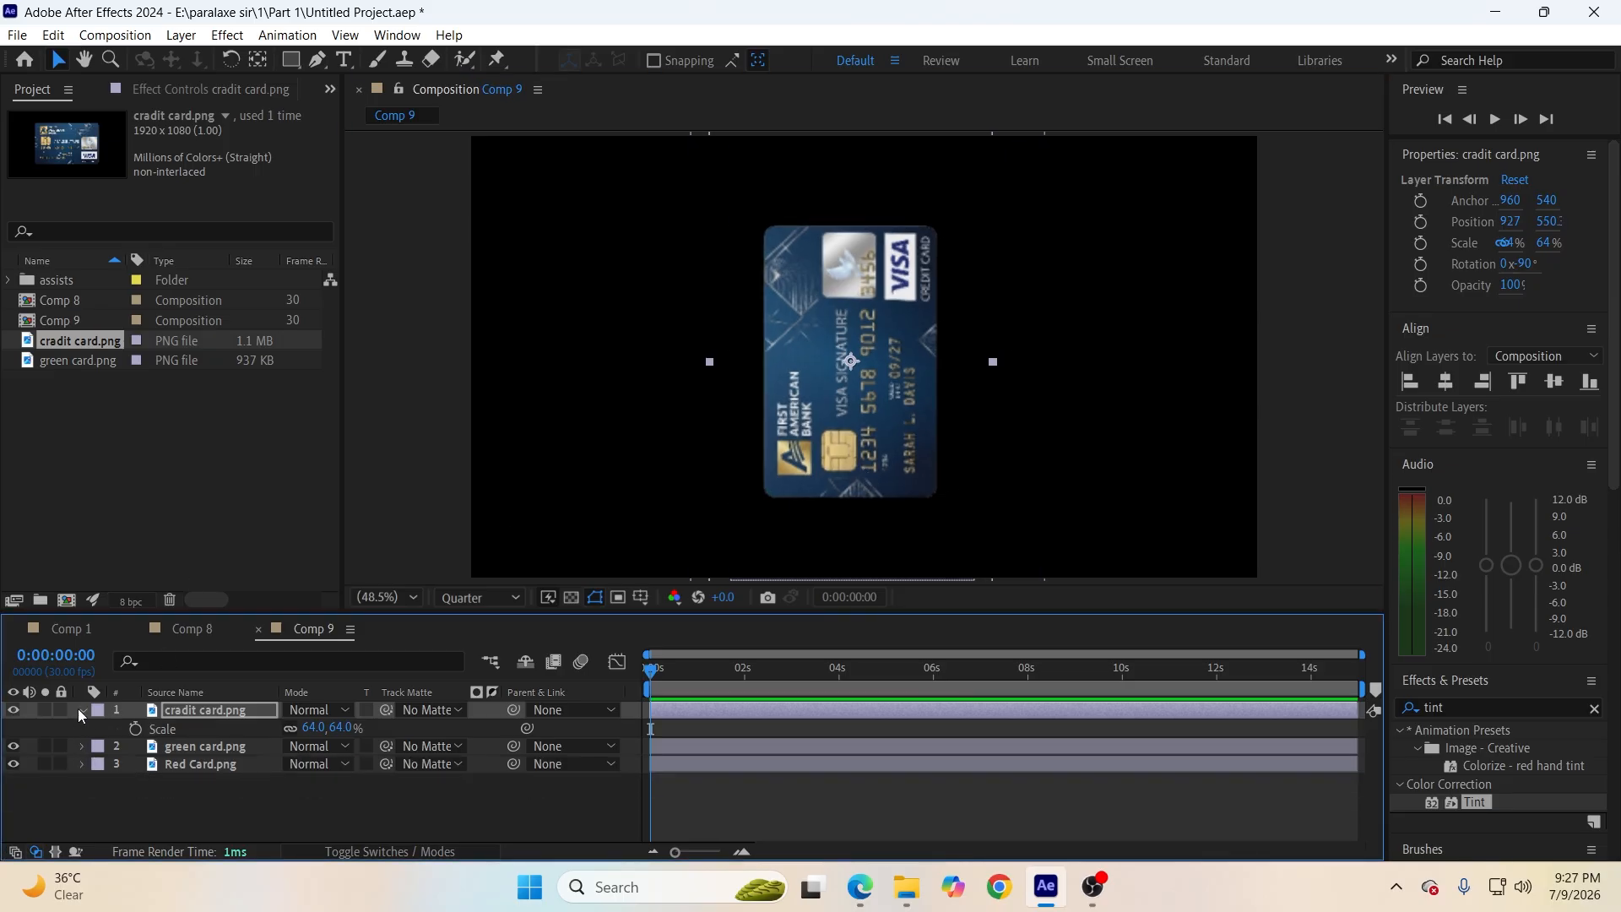
{"action": "left_click", "coordinate": [78, 709]}
{"action": "left_click", "coordinate": [161, 748]}
{"action": "key", "text": "ctrl+s"}
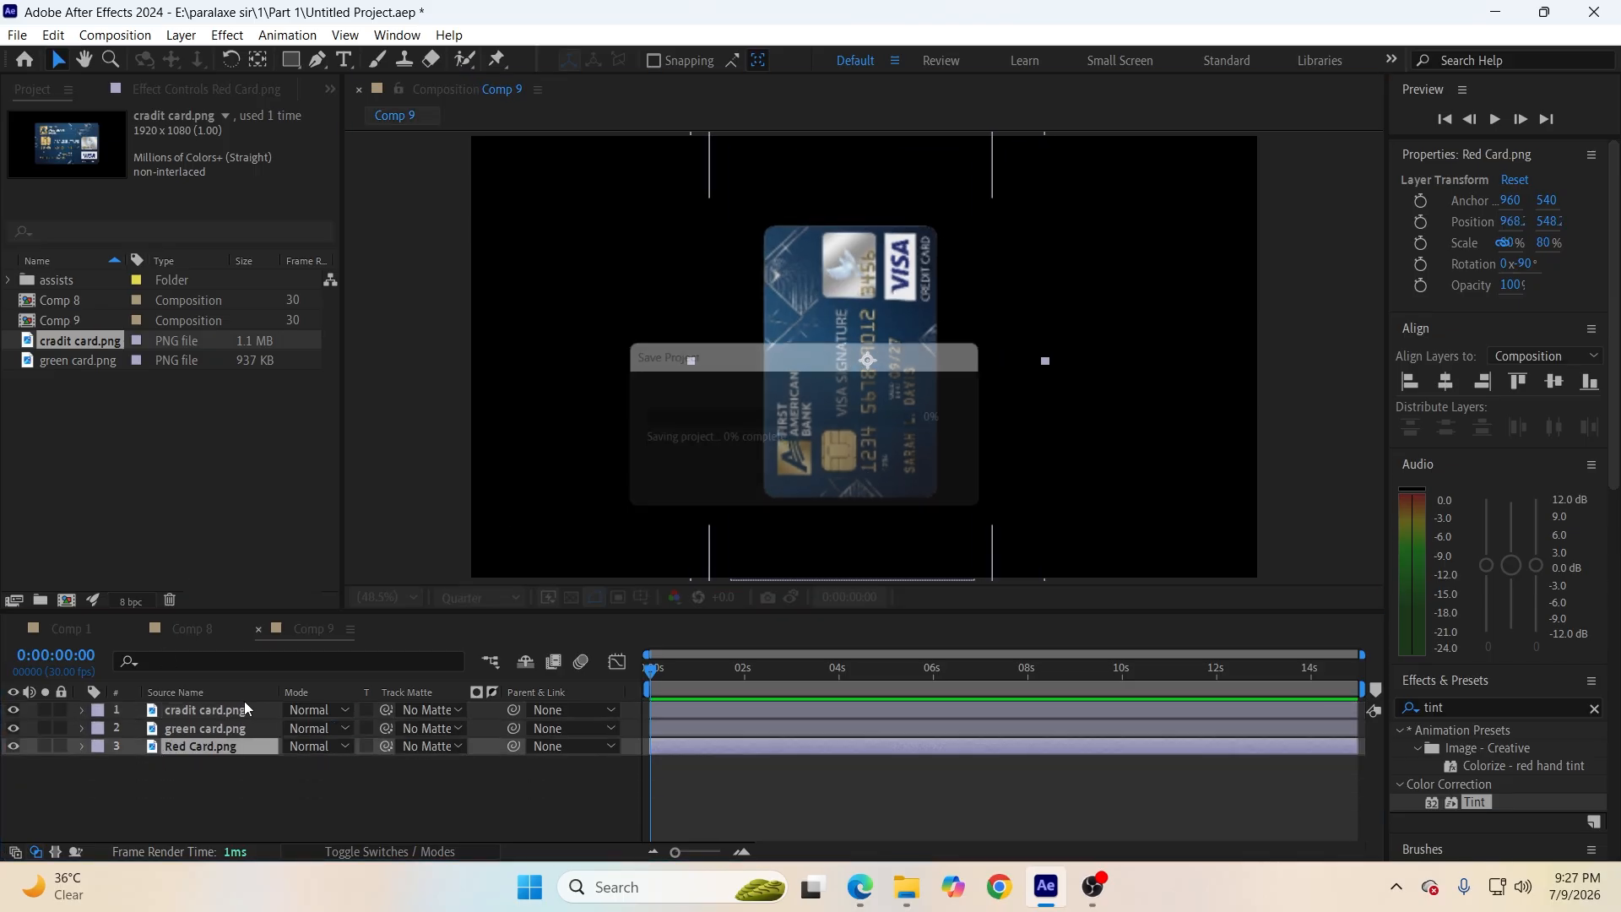
Move the anchor points of the Red Card, green card and cradit card layers to the lower-left corner of the stacked cards.
{"action": "left_click", "coordinate": [376, 809]}
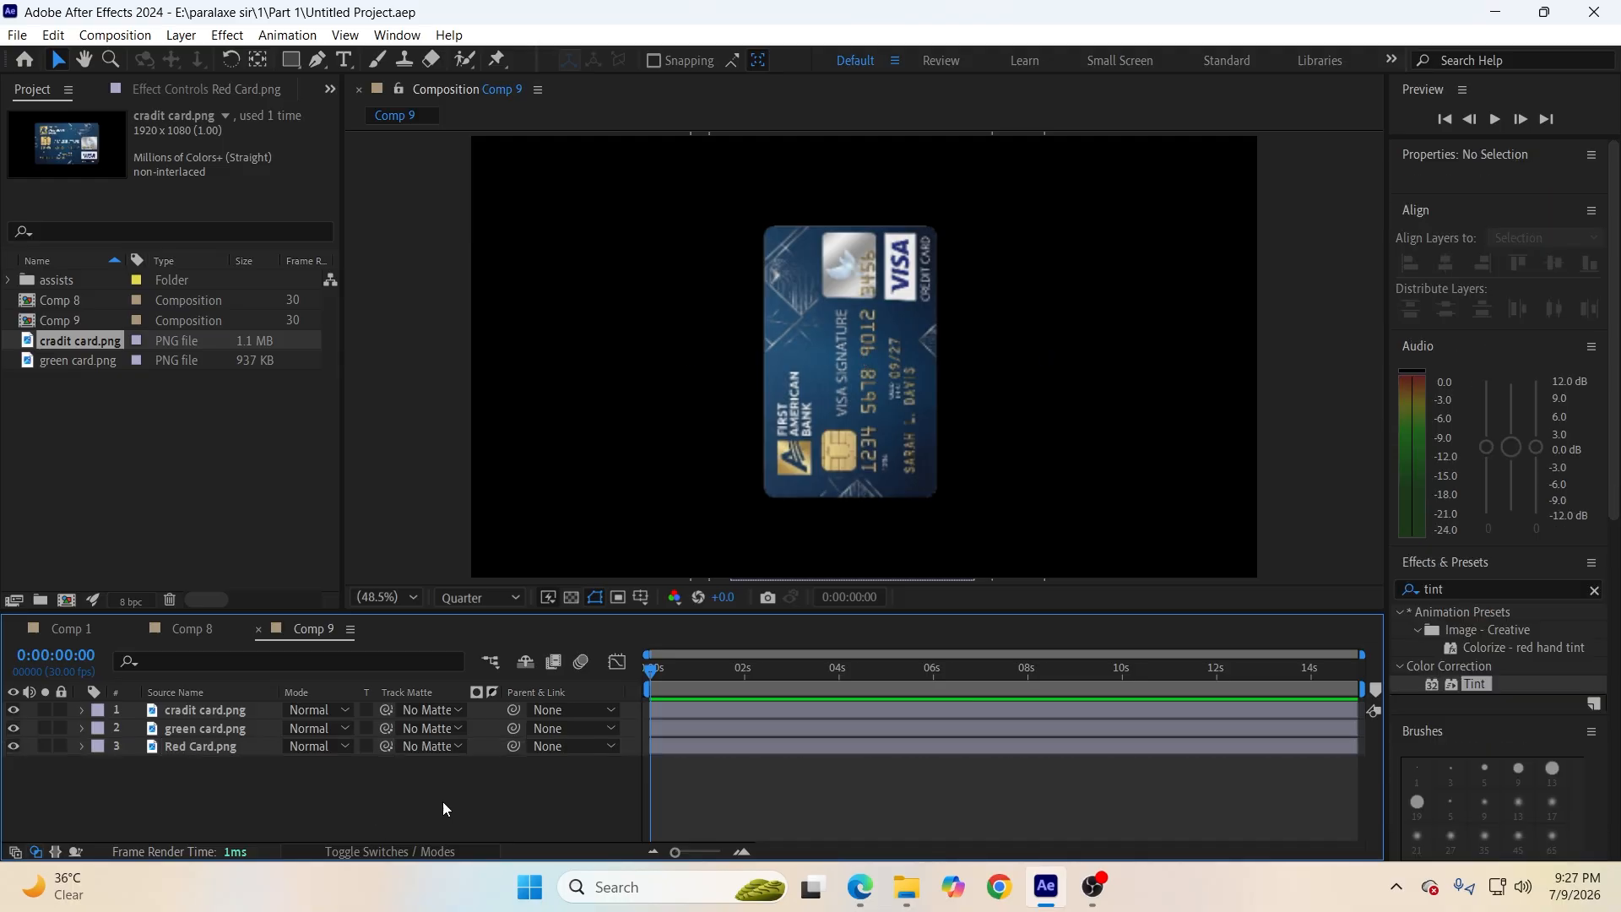
{"action": "left_click", "coordinate": [237, 748]}
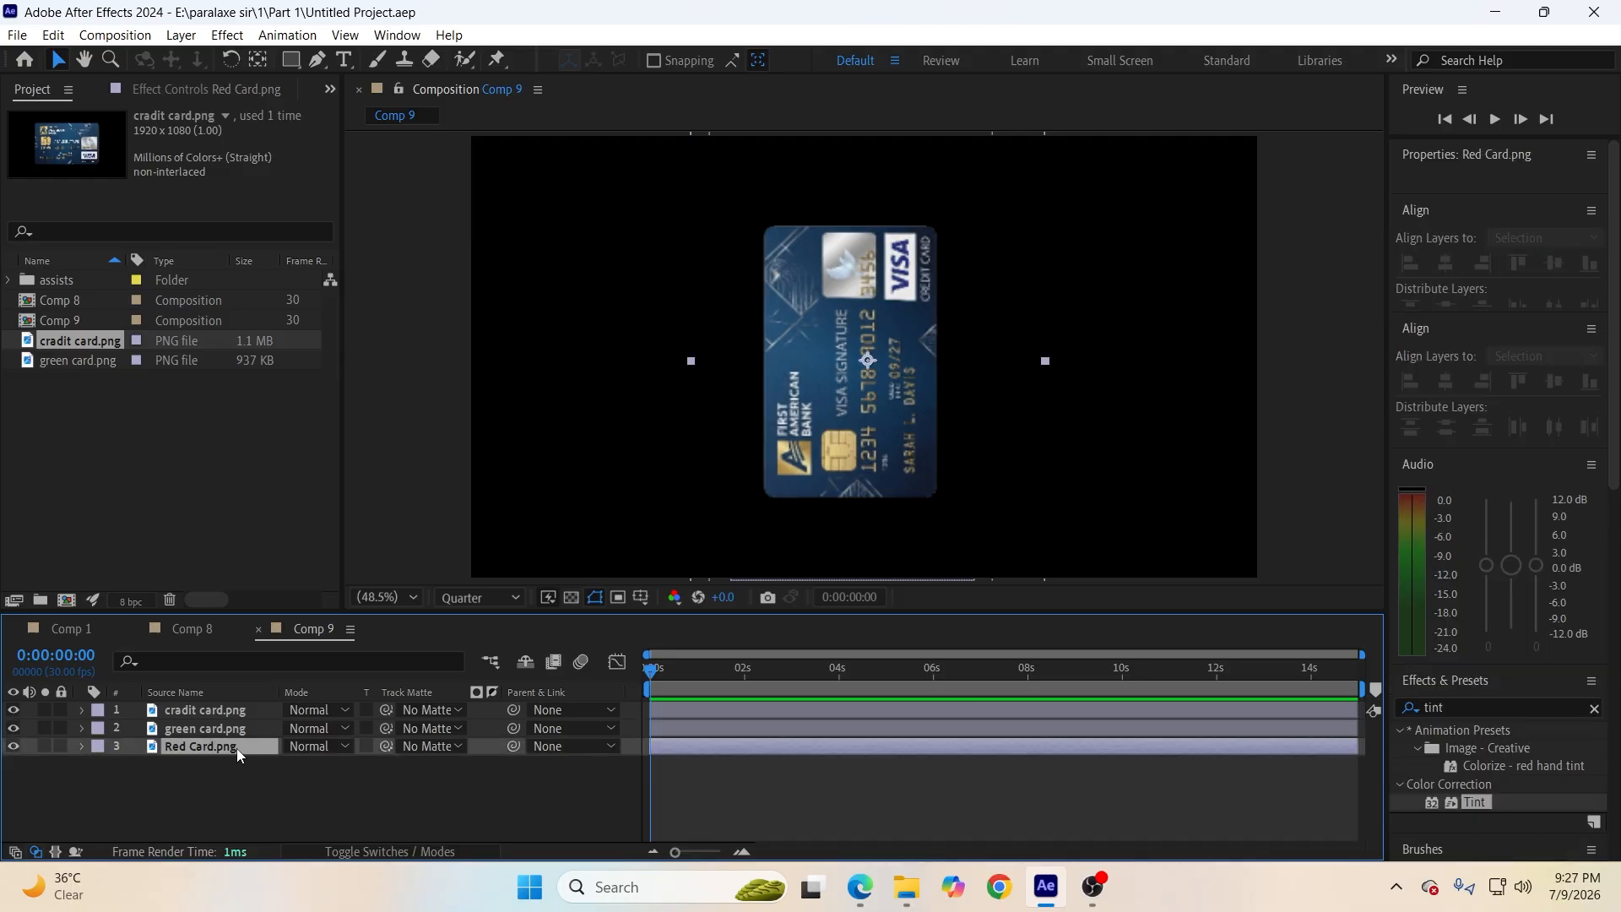
{"action": "left_click", "coordinate": [256, 68]}
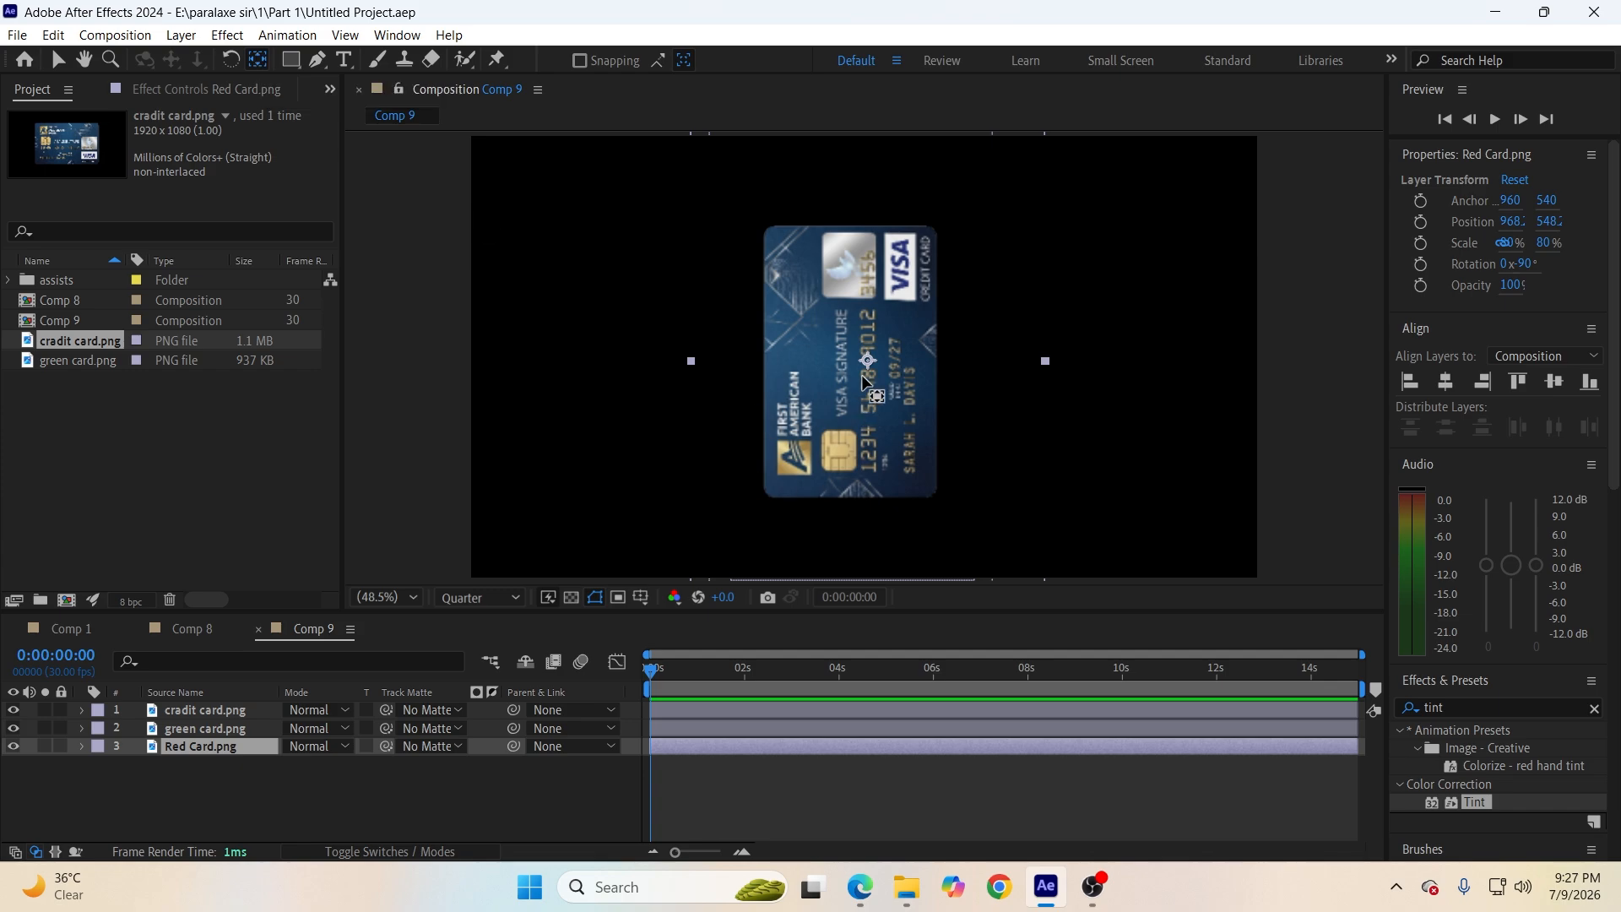
{"action": "left_click_drag", "start_coordinate": [863, 377], "coordinate": [769, 487]}
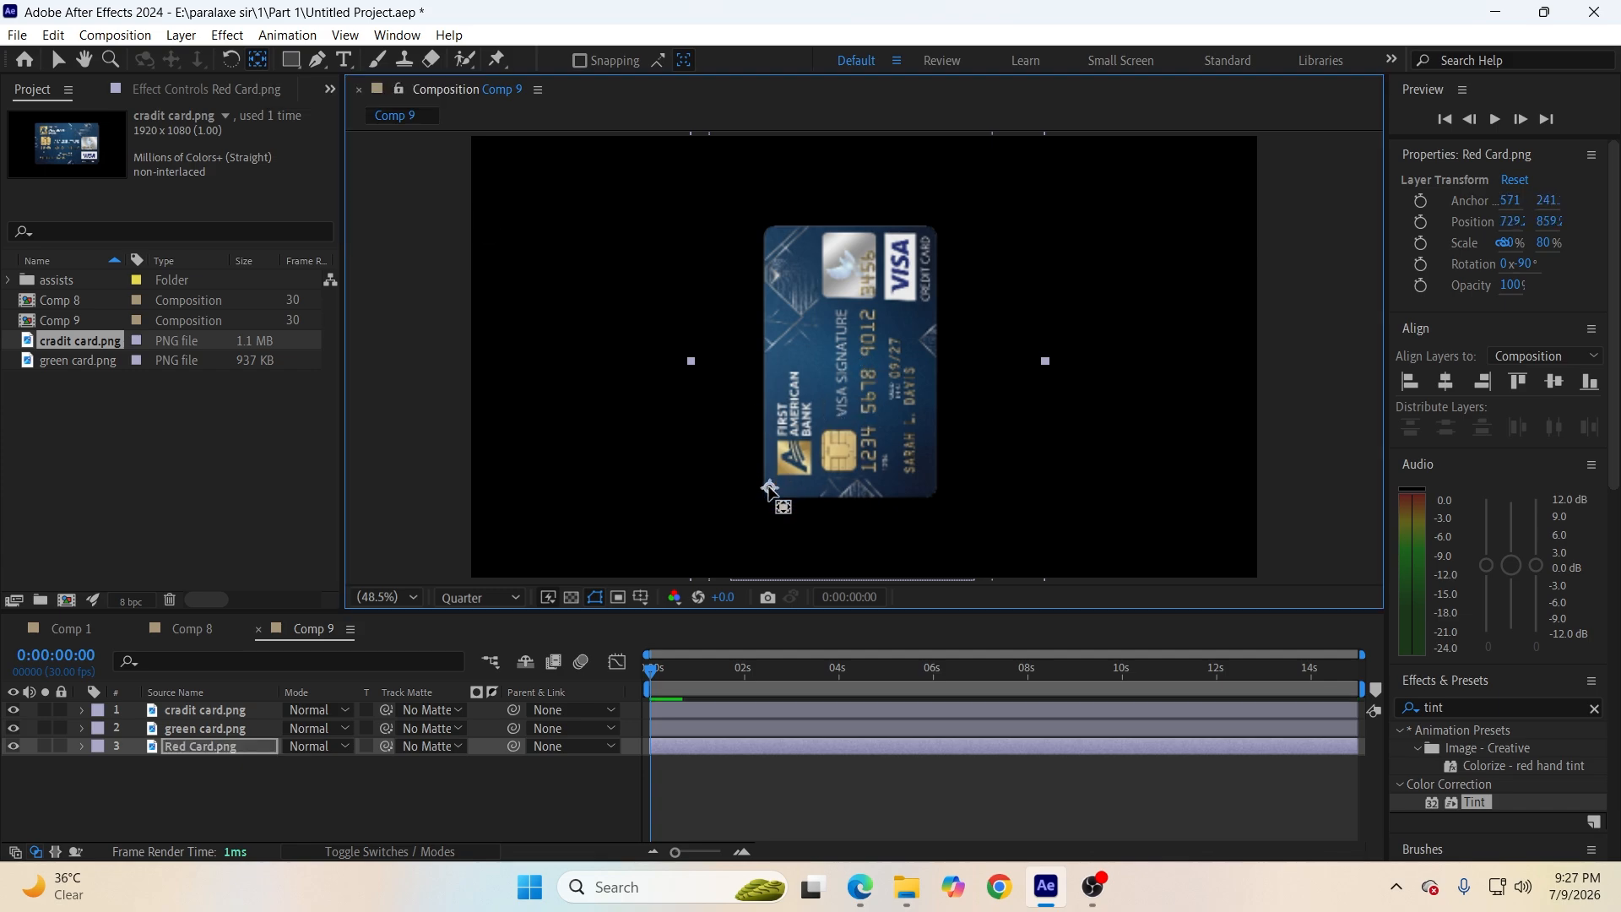
{"action": "left_click", "coordinate": [228, 728]}
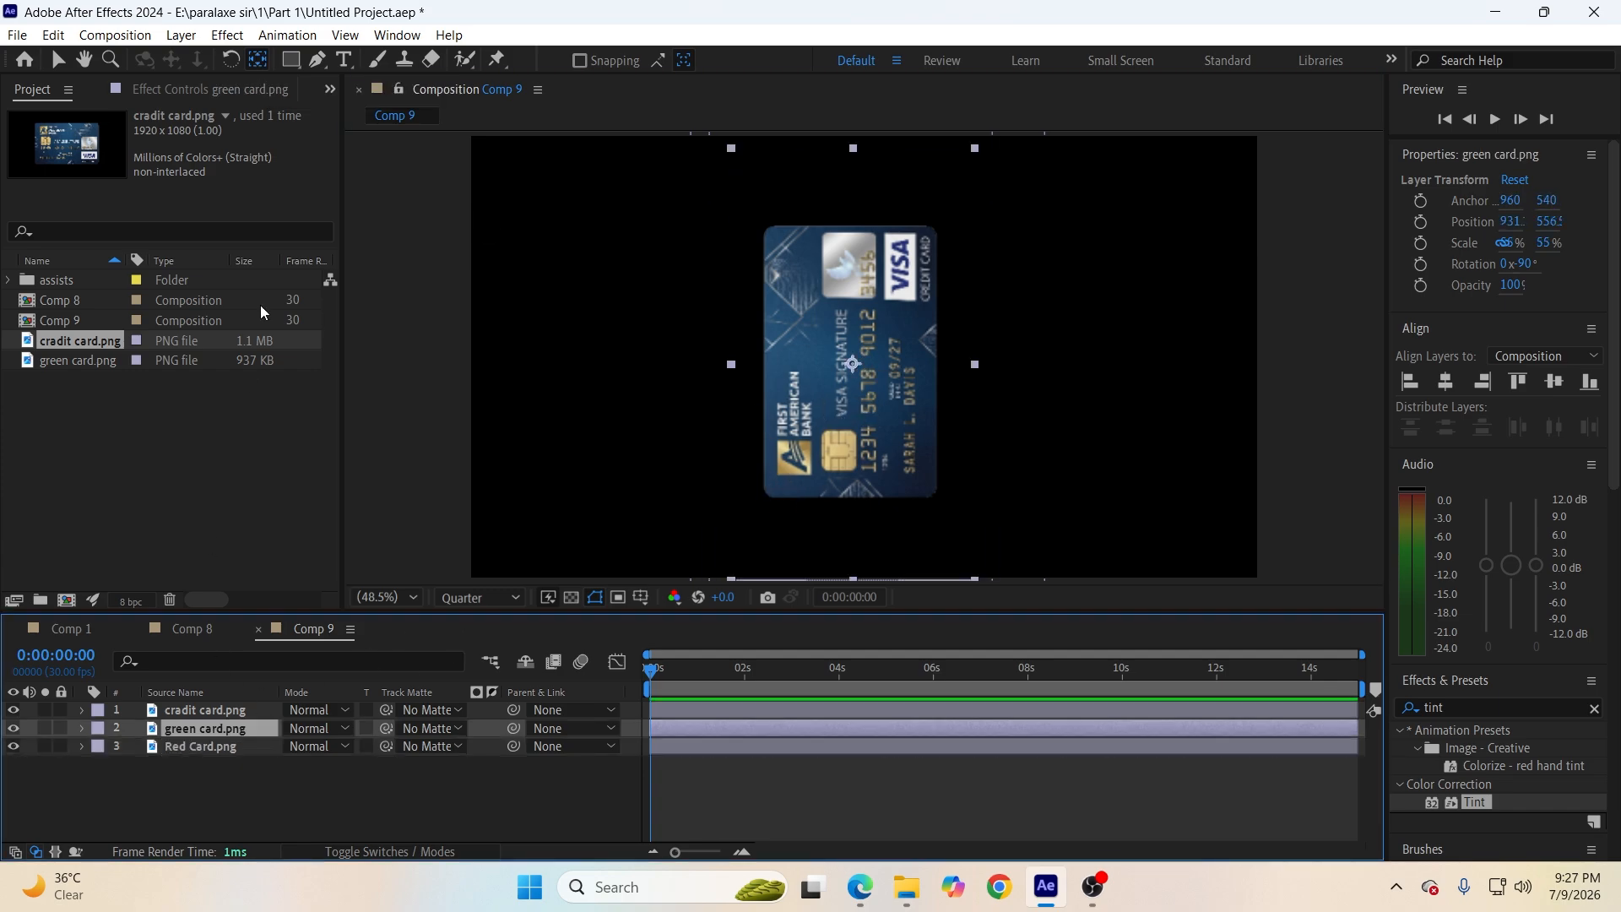
{"action": "left_click_drag", "start_coordinate": [861, 371], "coordinate": [769, 485]}
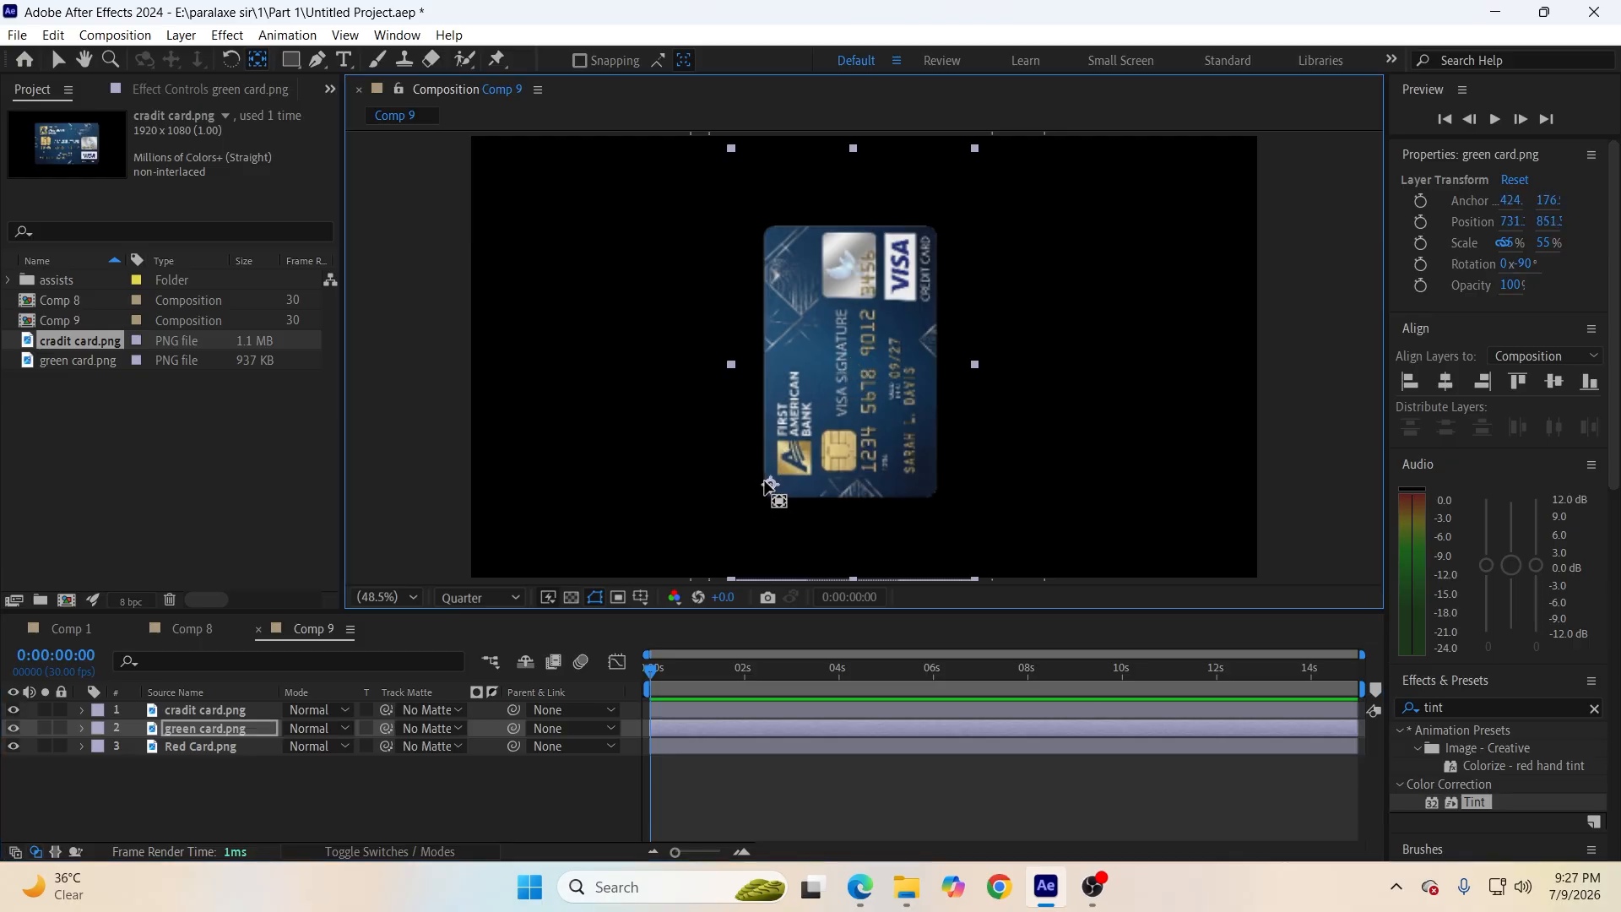
{"action": "left_click", "coordinate": [205, 711]}
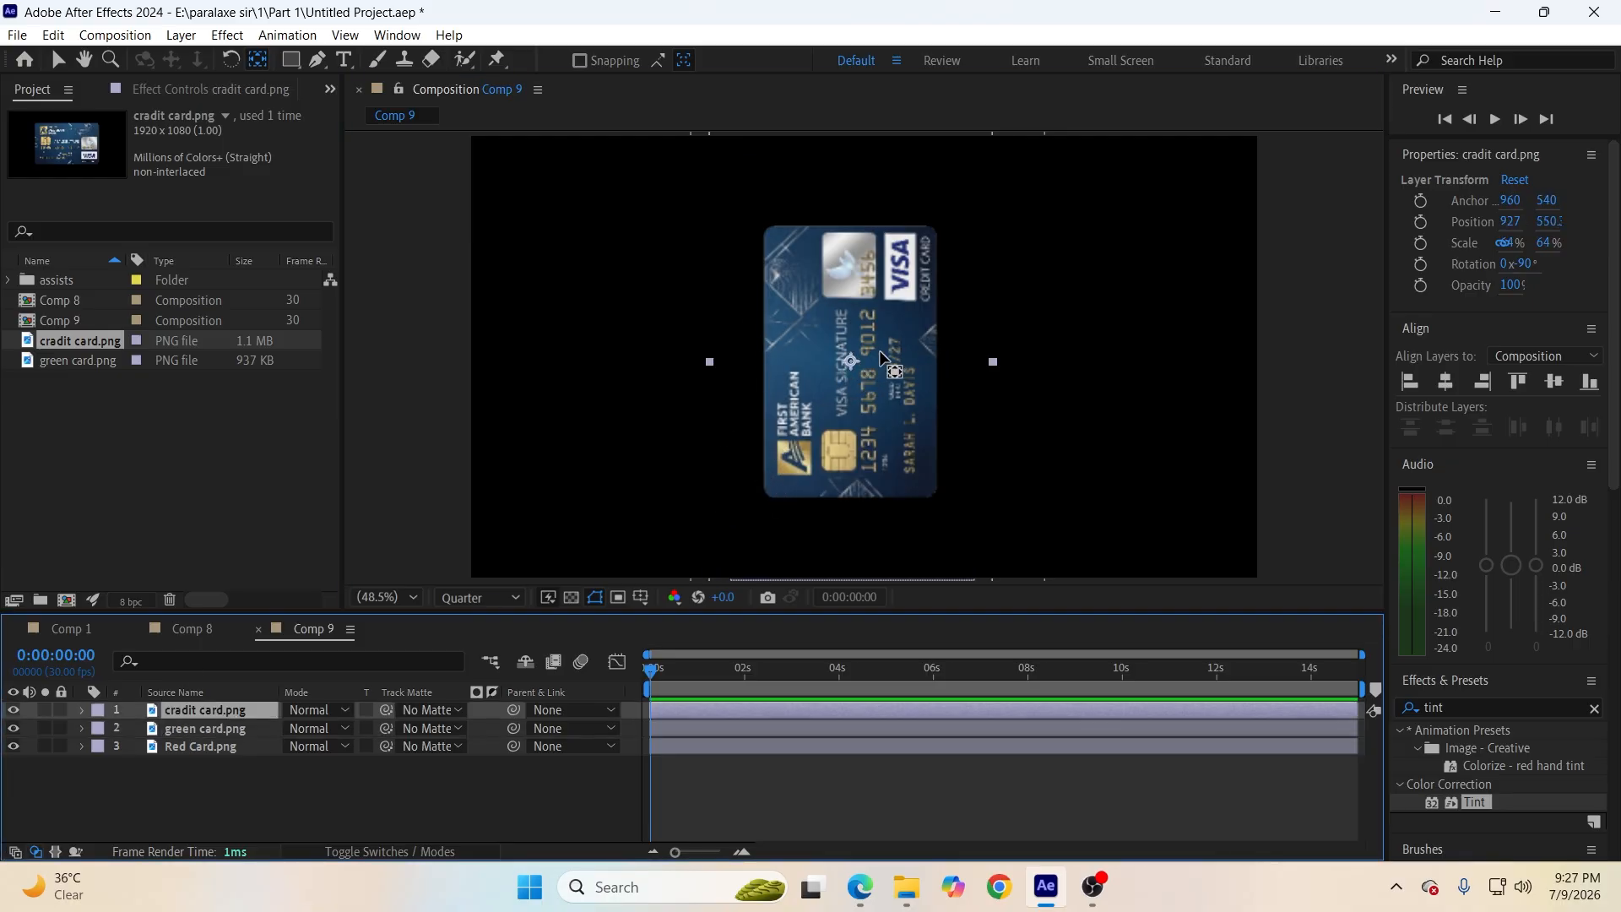
{"action": "left_click_drag", "start_coordinate": [853, 363], "coordinate": [769, 493]}
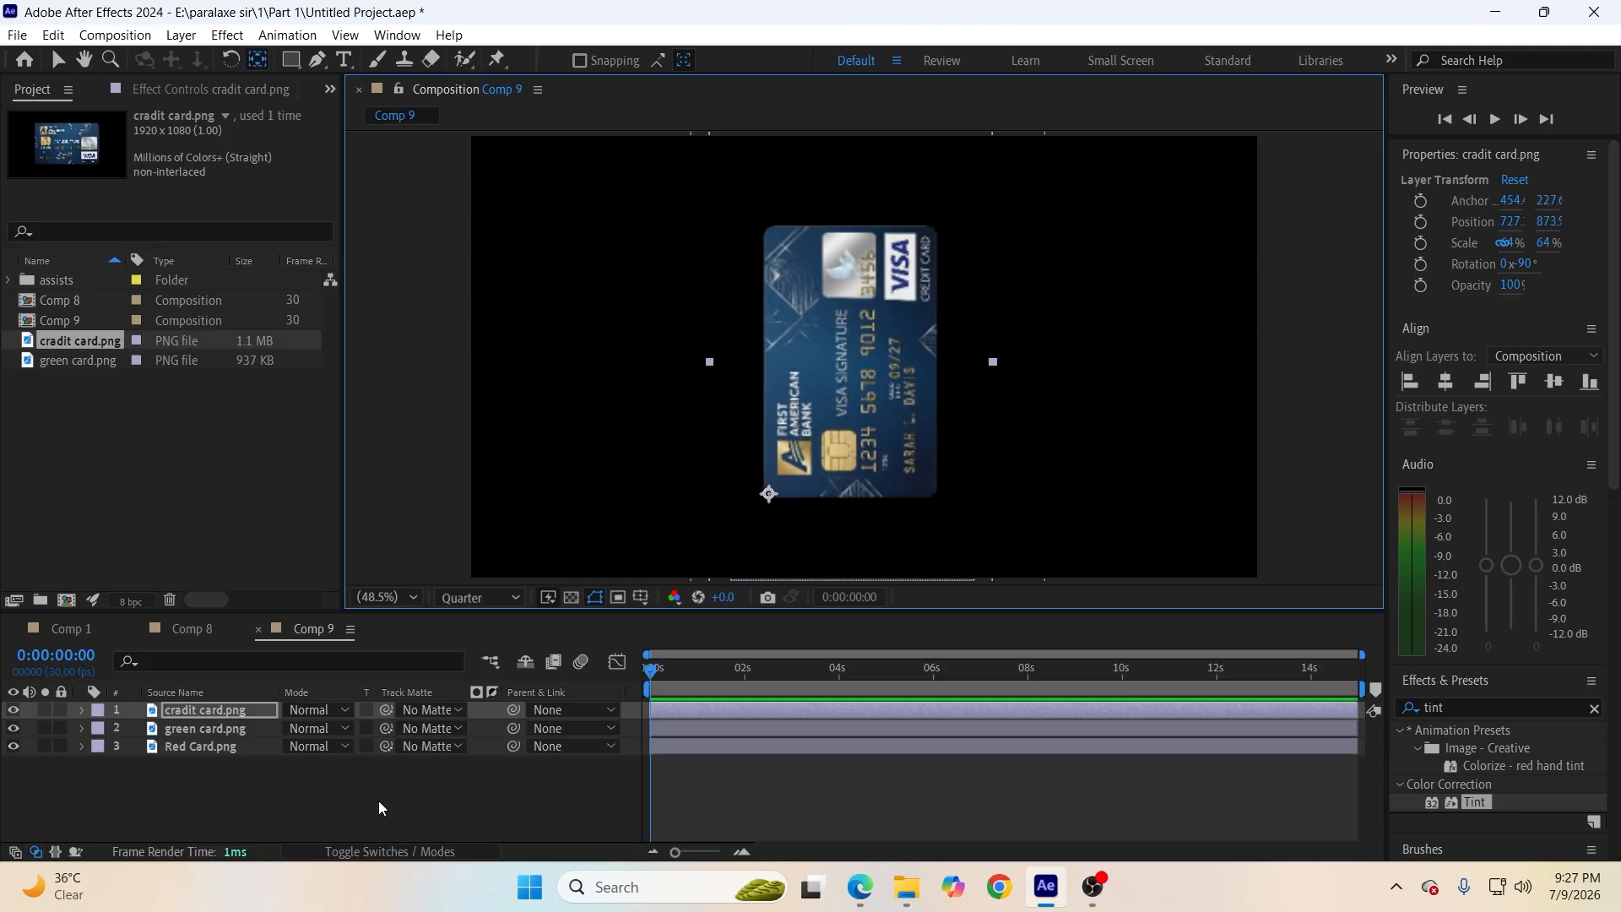
Add rotation keyframes at -90° to all three card layers at the start of the composition.
{"action": "left_click", "coordinate": [216, 748], "text": "ctrl"}
{"action": "left_click", "coordinate": [214, 733], "text": "ctrl"}
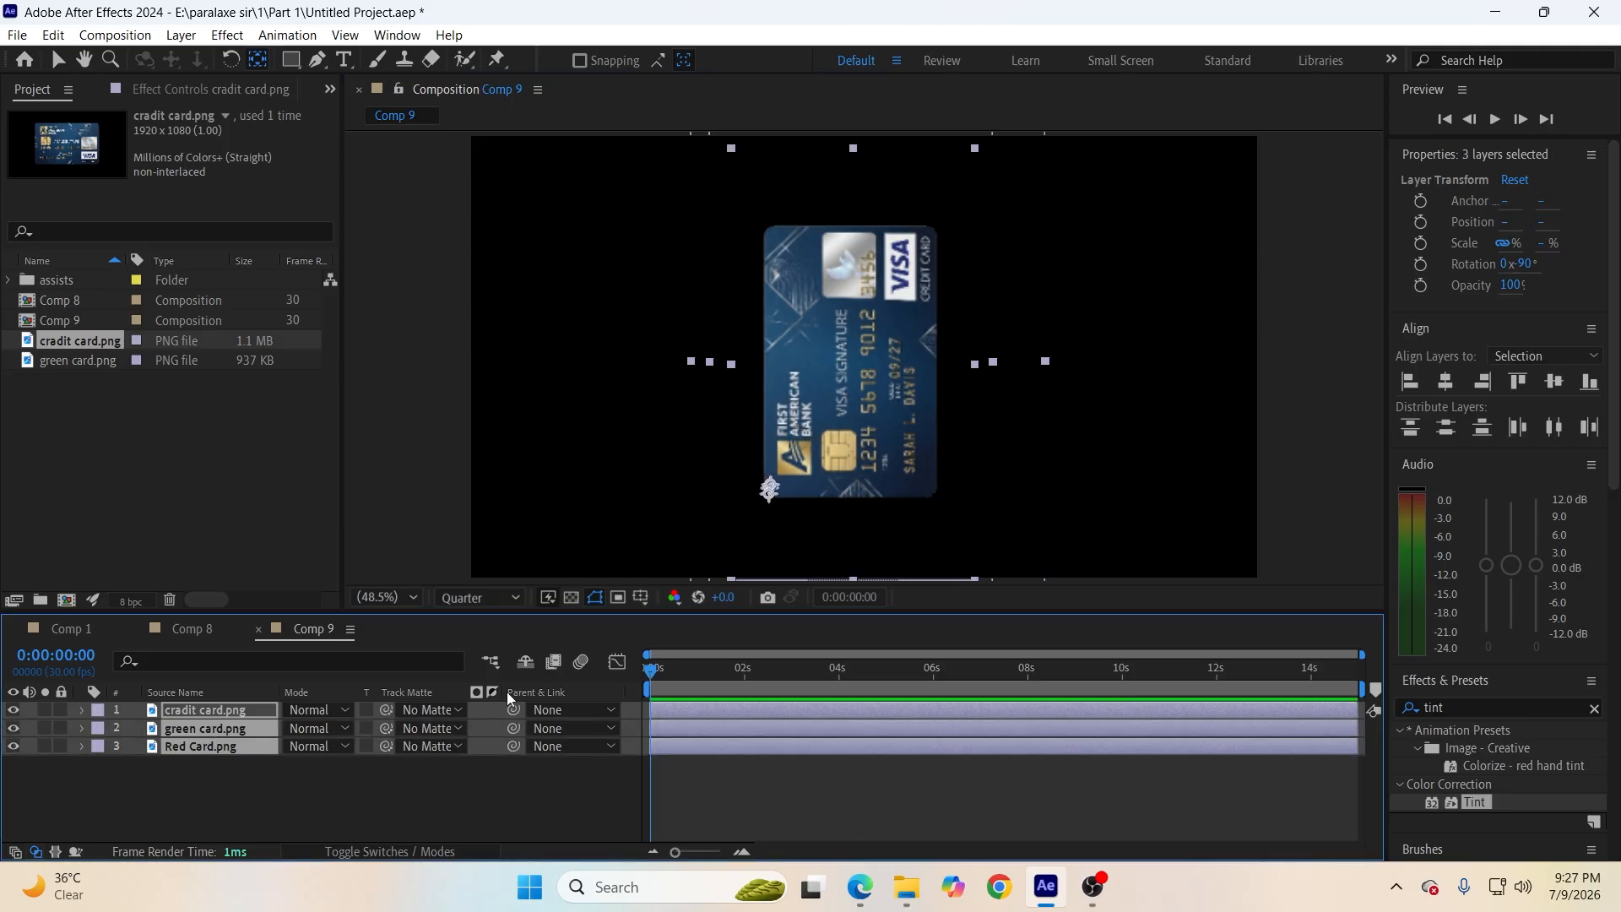
{"action": "key", "text": "r"}
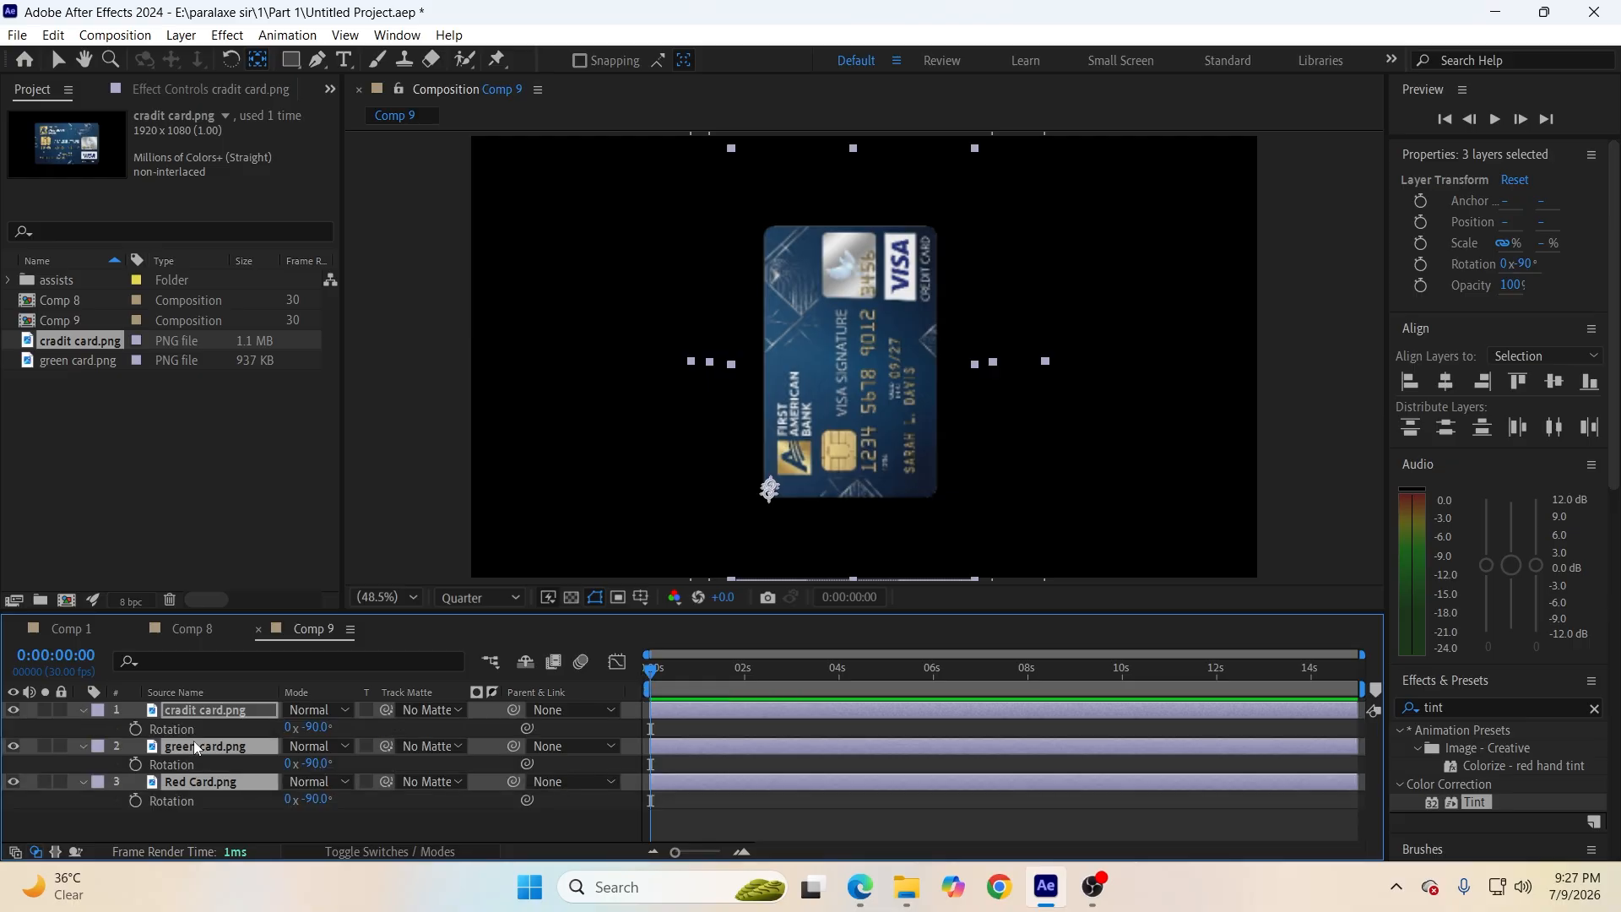
{"action": "left_click", "coordinate": [135, 728]}
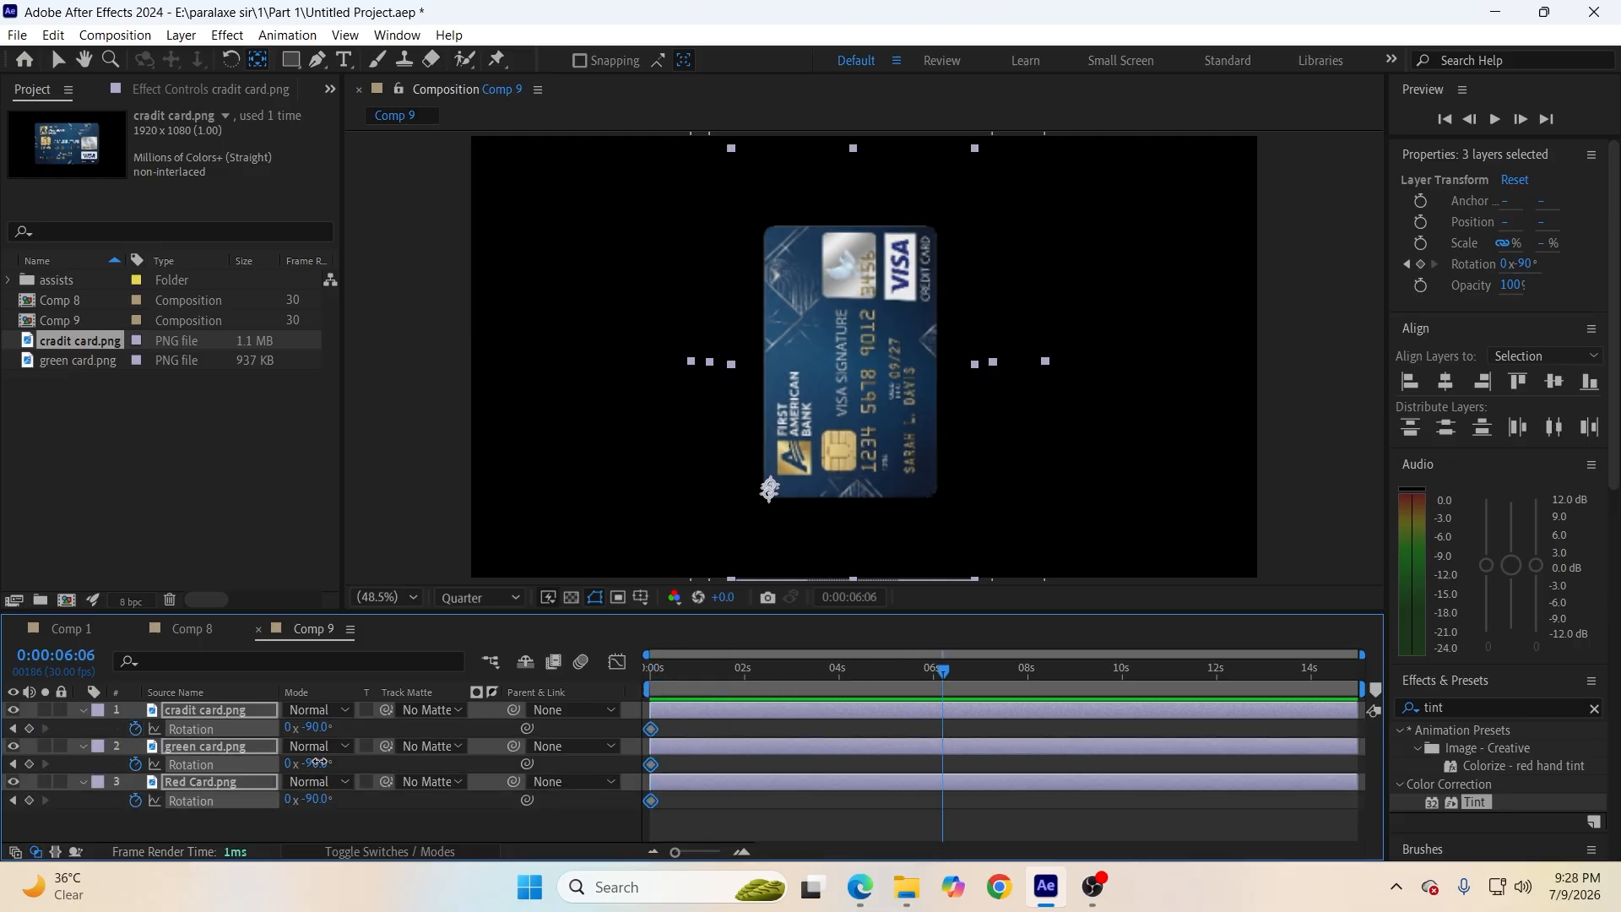
Shift all three cards up and to the left in the frame and set their rotation to -44° at 0:00:06:06.
{"action": "left_click_drag", "start_coordinate": [318, 763], "coordinate": [357, 765]}
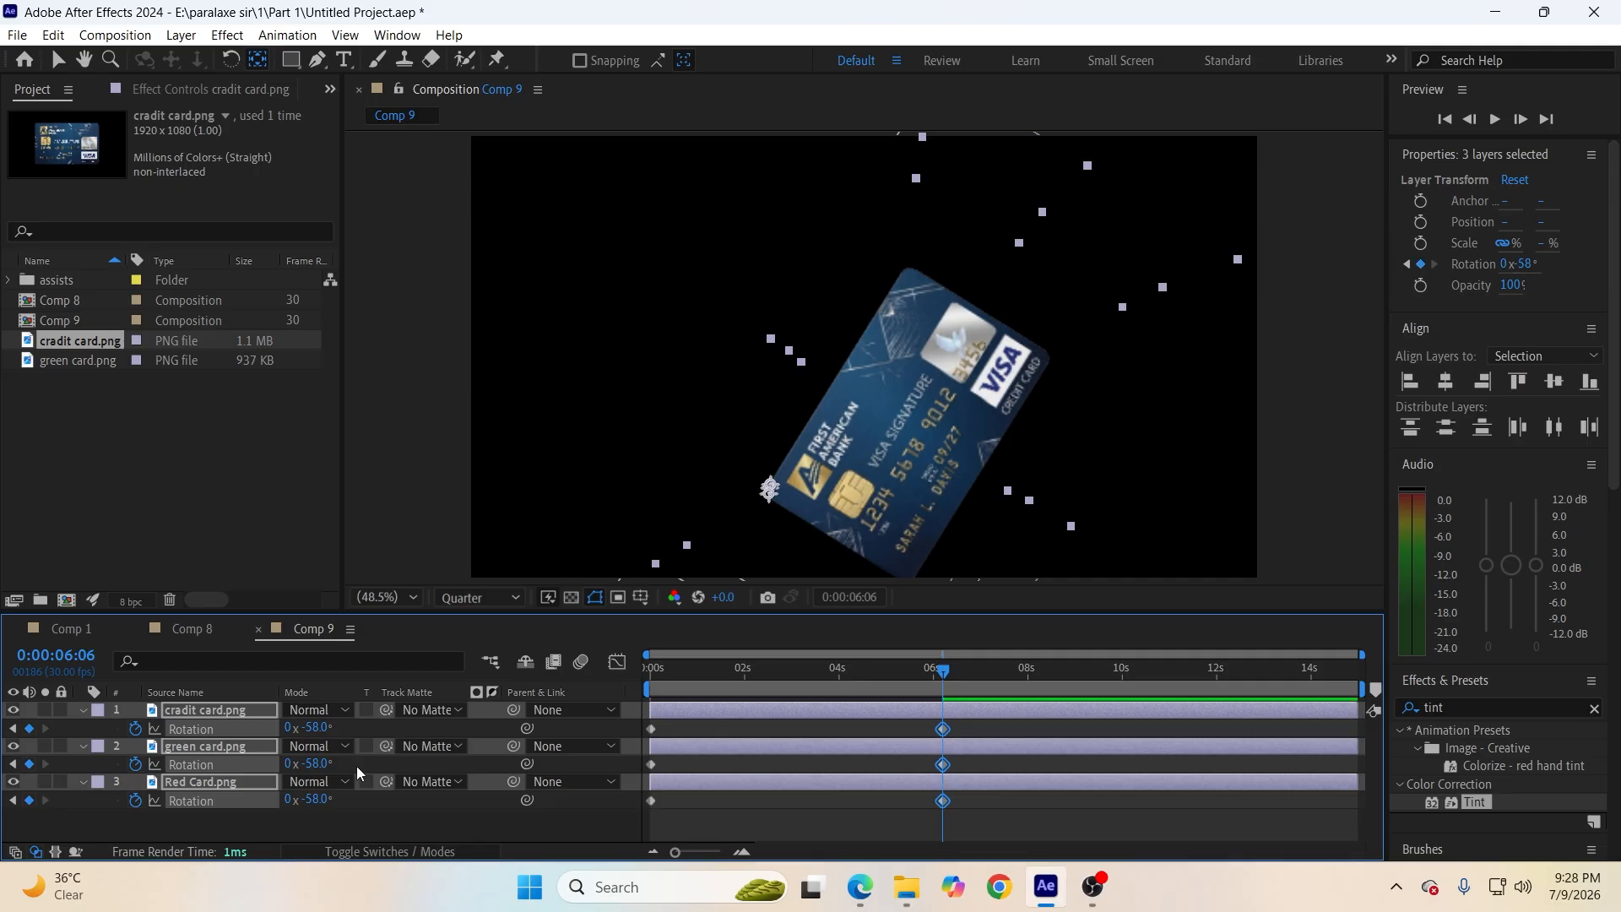
{"action": "key", "text": "ctrl+z"}
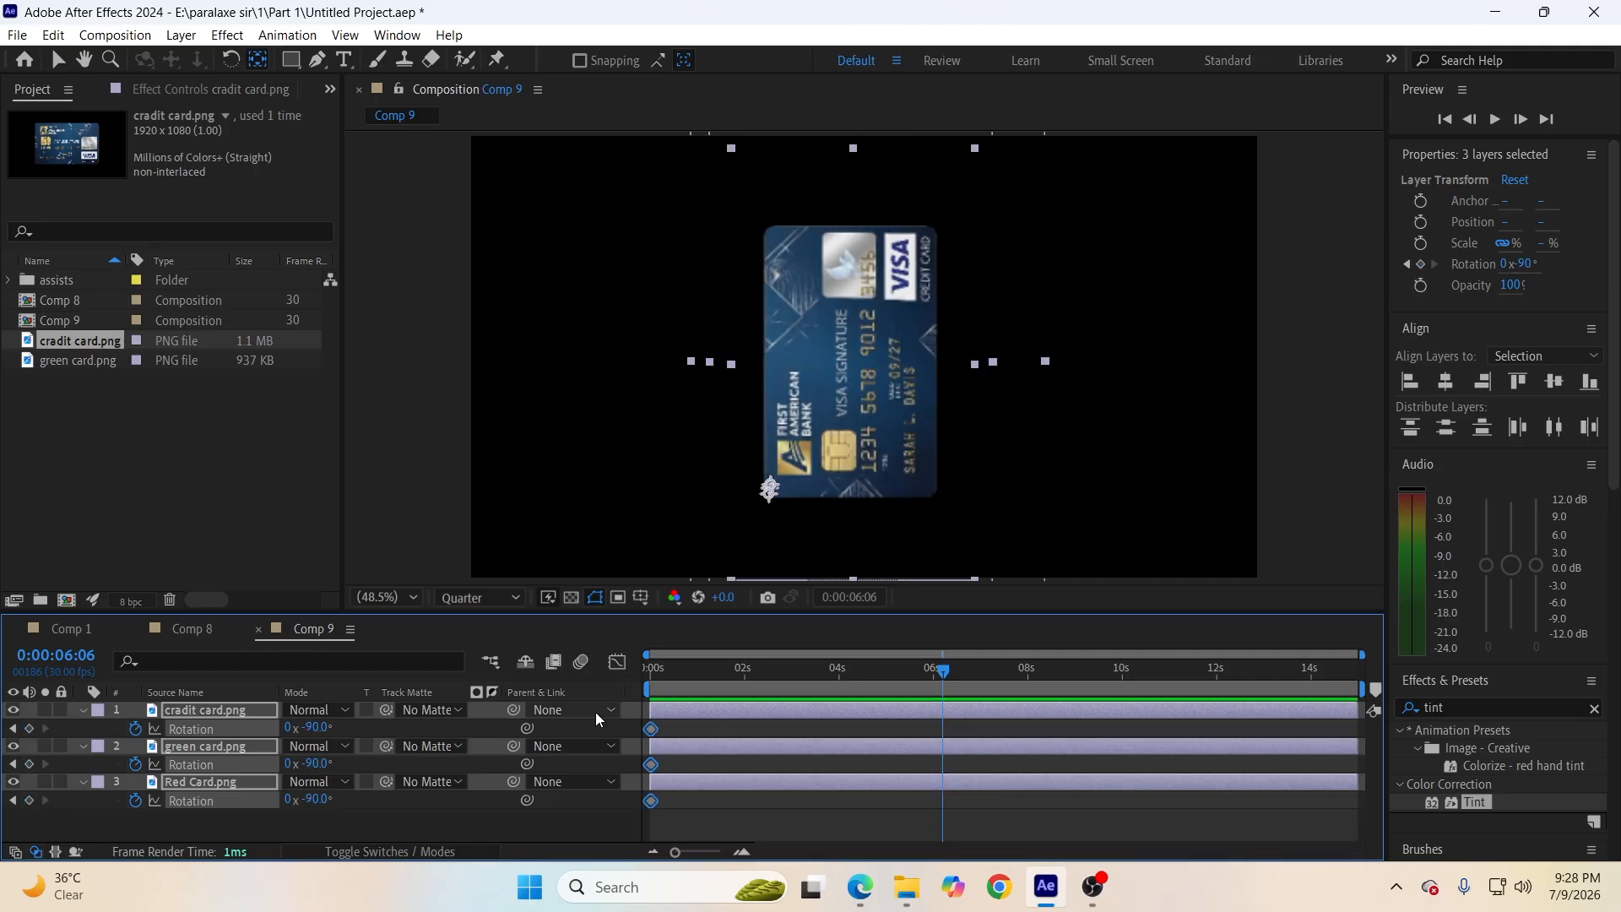
{"action": "left_click", "coordinate": [867, 453]}
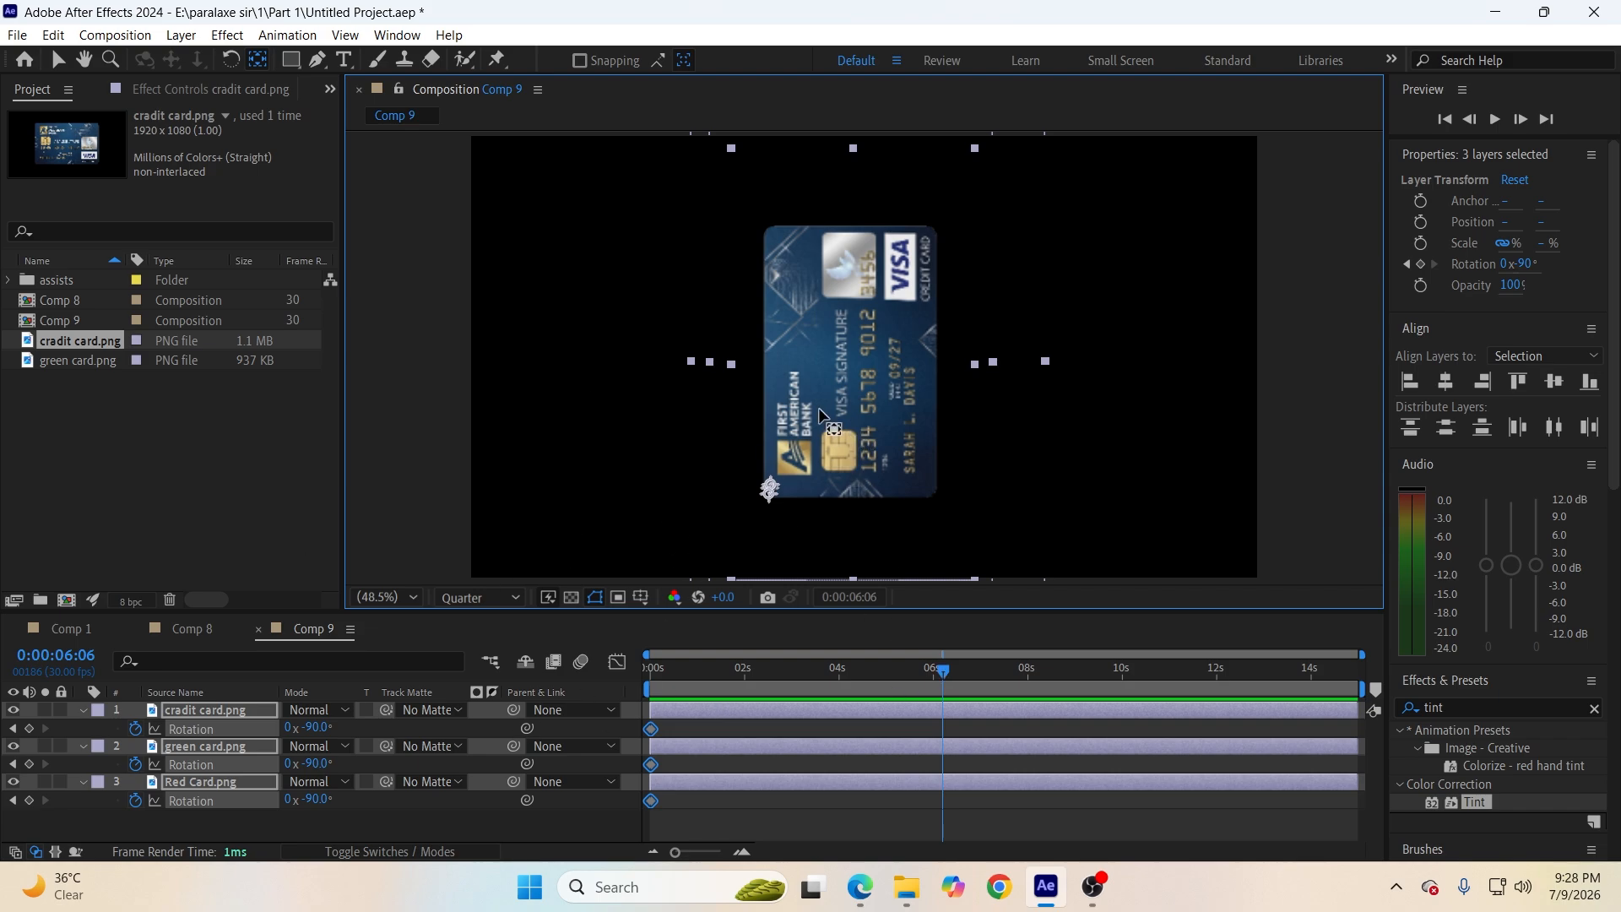
{"action": "left_click", "coordinate": [54, 61]}
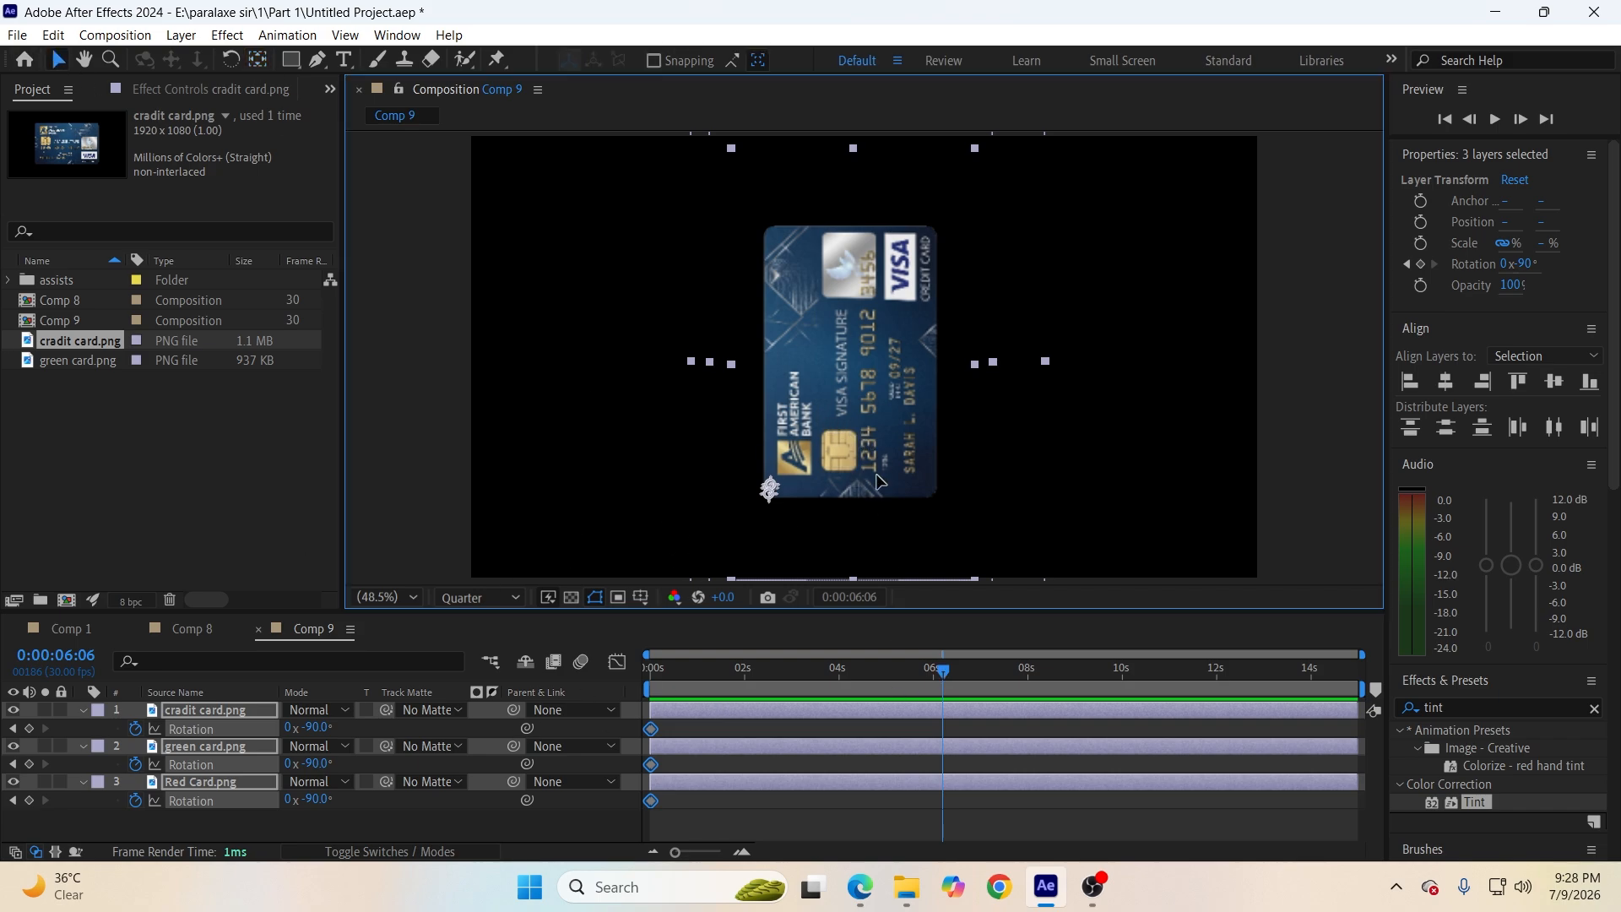
{"action": "left_click_drag", "start_coordinate": [876, 478], "coordinate": [798, 433]}
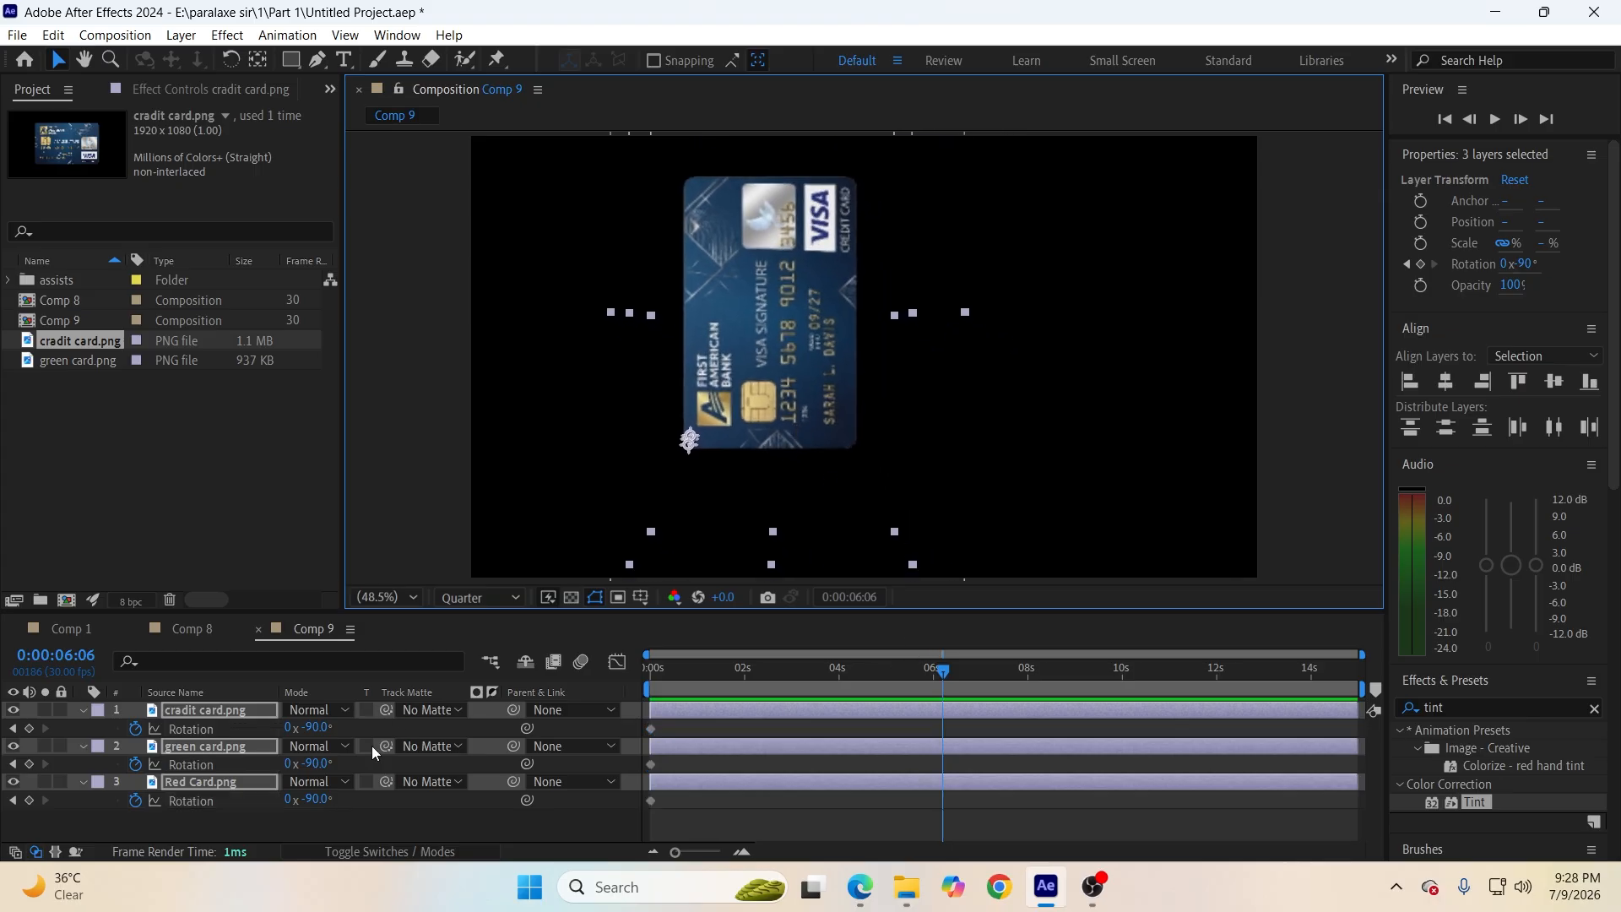
{"action": "left_click_drag", "start_coordinate": [323, 731], "coordinate": [386, 743]}
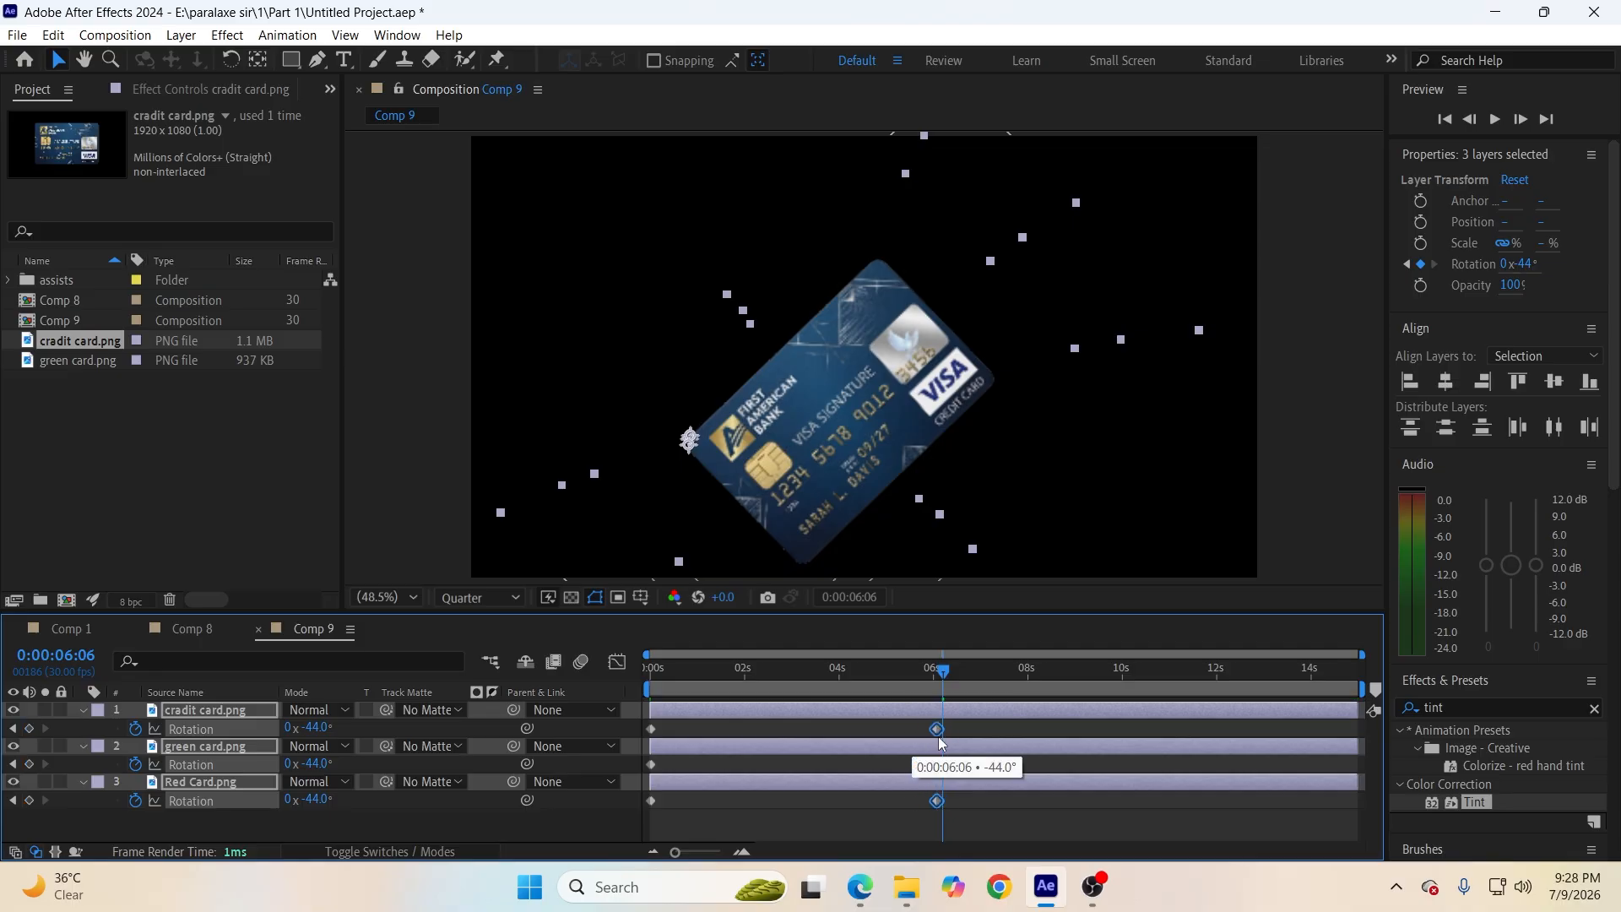
Stagger the -44° rotation keyframes by moving the cradit card's to about 4.4 s and the green card's to about 5.2 s.
{"action": "left_click", "coordinate": [996, 735]}
{"action": "left_click_drag", "start_coordinate": [944, 729], "coordinate": [858, 729]}
{"action": "left_click_drag", "start_coordinate": [944, 764], "coordinate": [895, 764]}
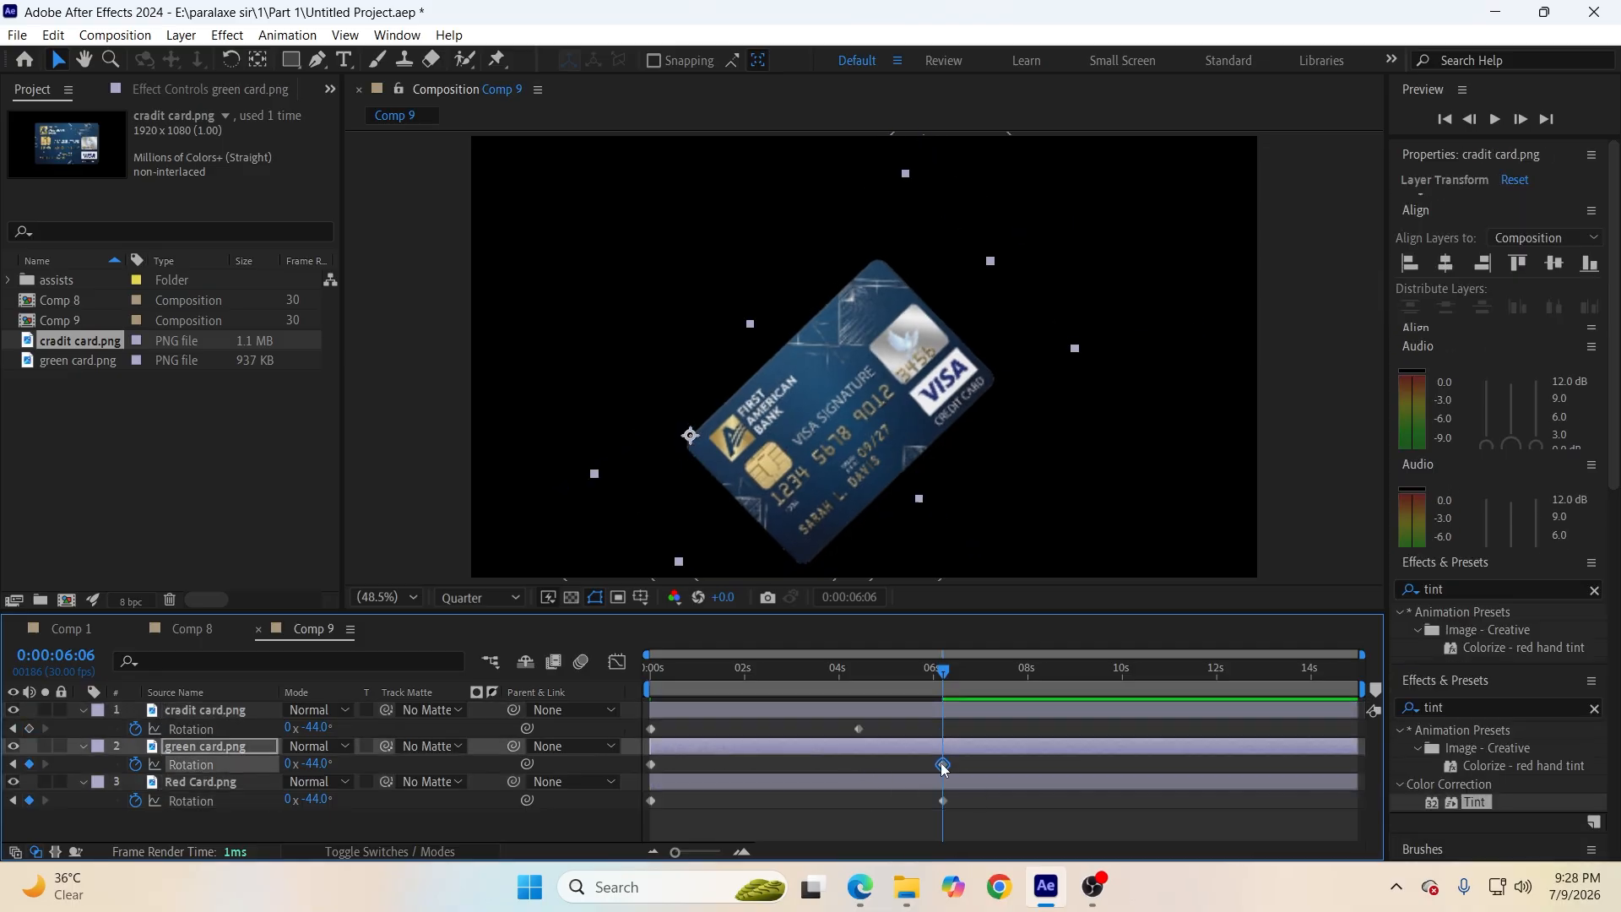
At 0:00:10:01, set the rotation to -99° for Red Card.png, -94° for green card.png and -110° for cradit card.png.
{"action": "left_click_drag", "start_coordinate": [943, 658], "coordinate": [970, 723]}
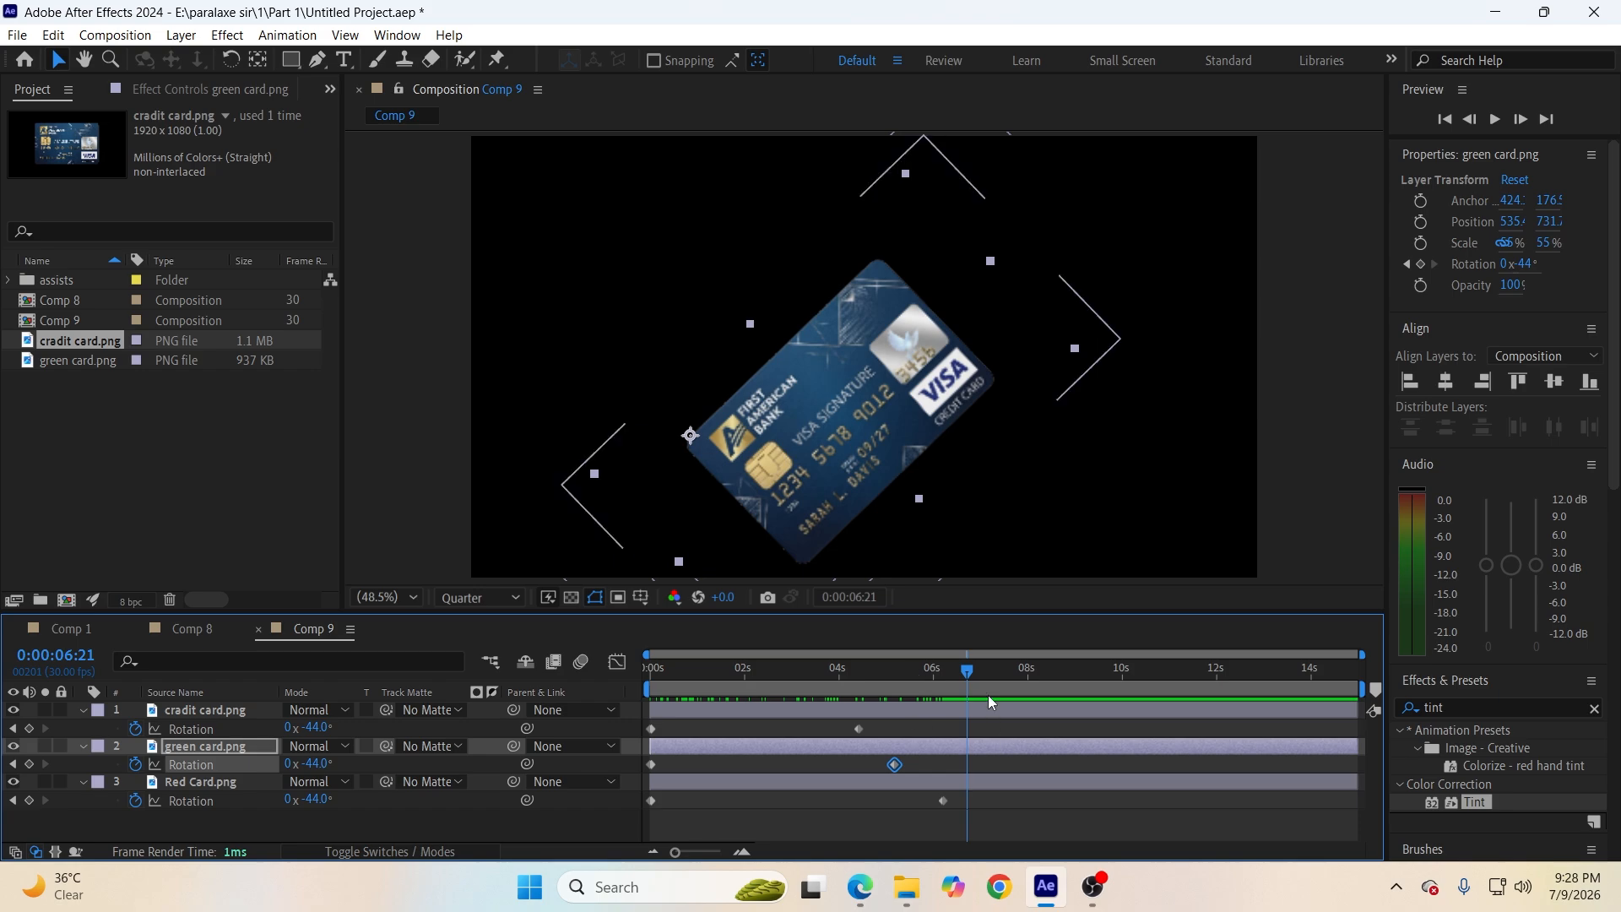
{"action": "left_click", "coordinate": [985, 668]}
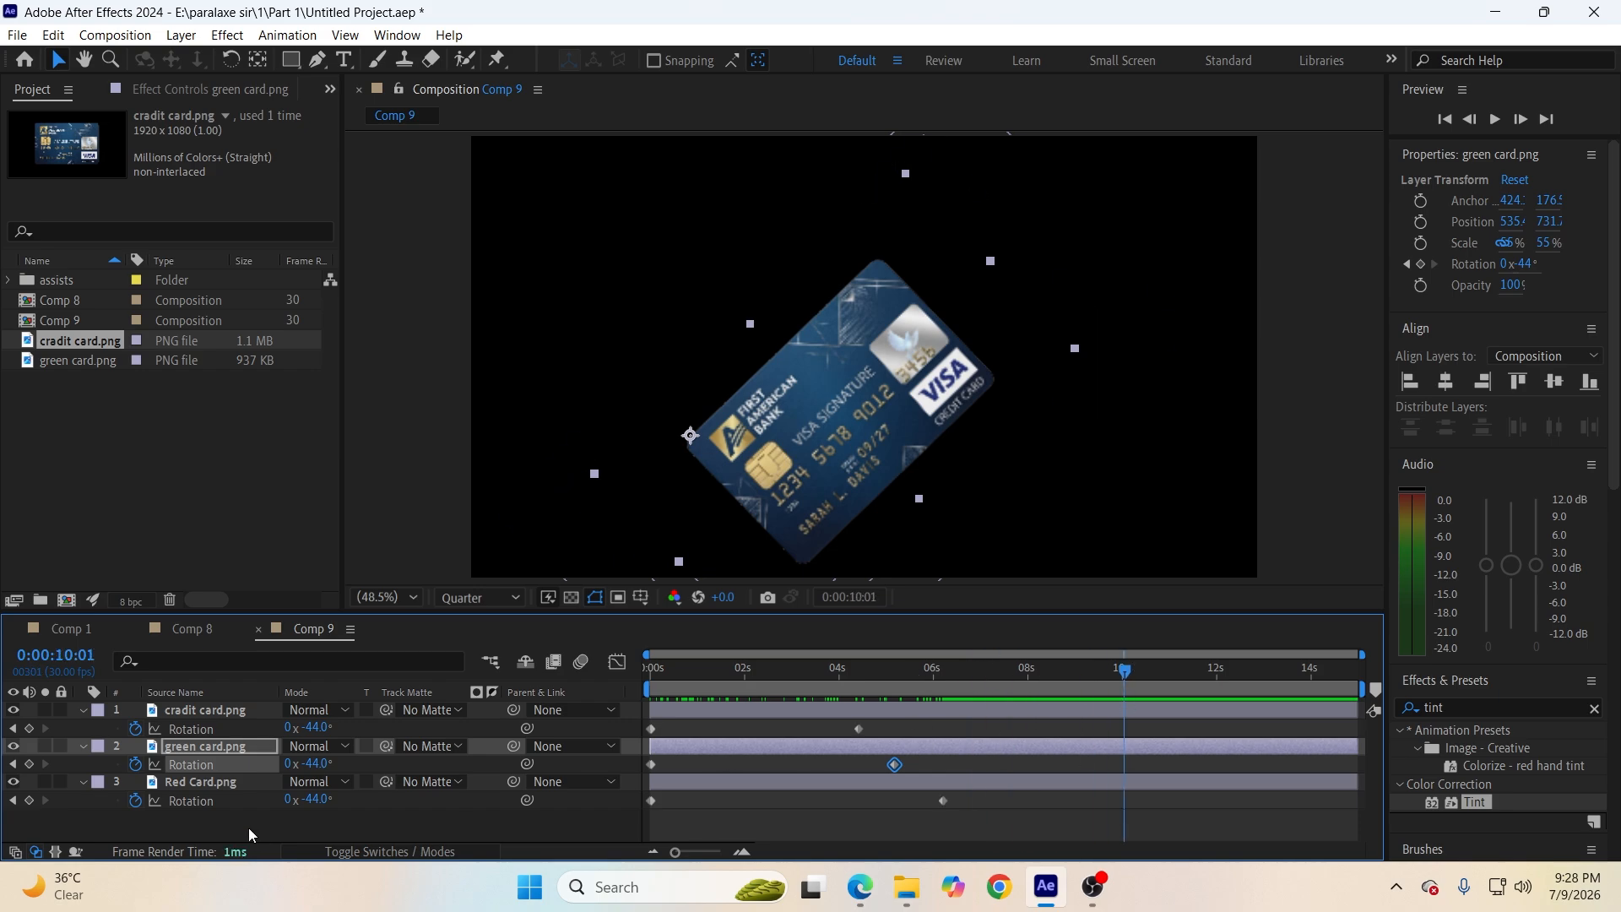
{"action": "left_click_drag", "start_coordinate": [315, 803], "coordinate": [284, 763]}
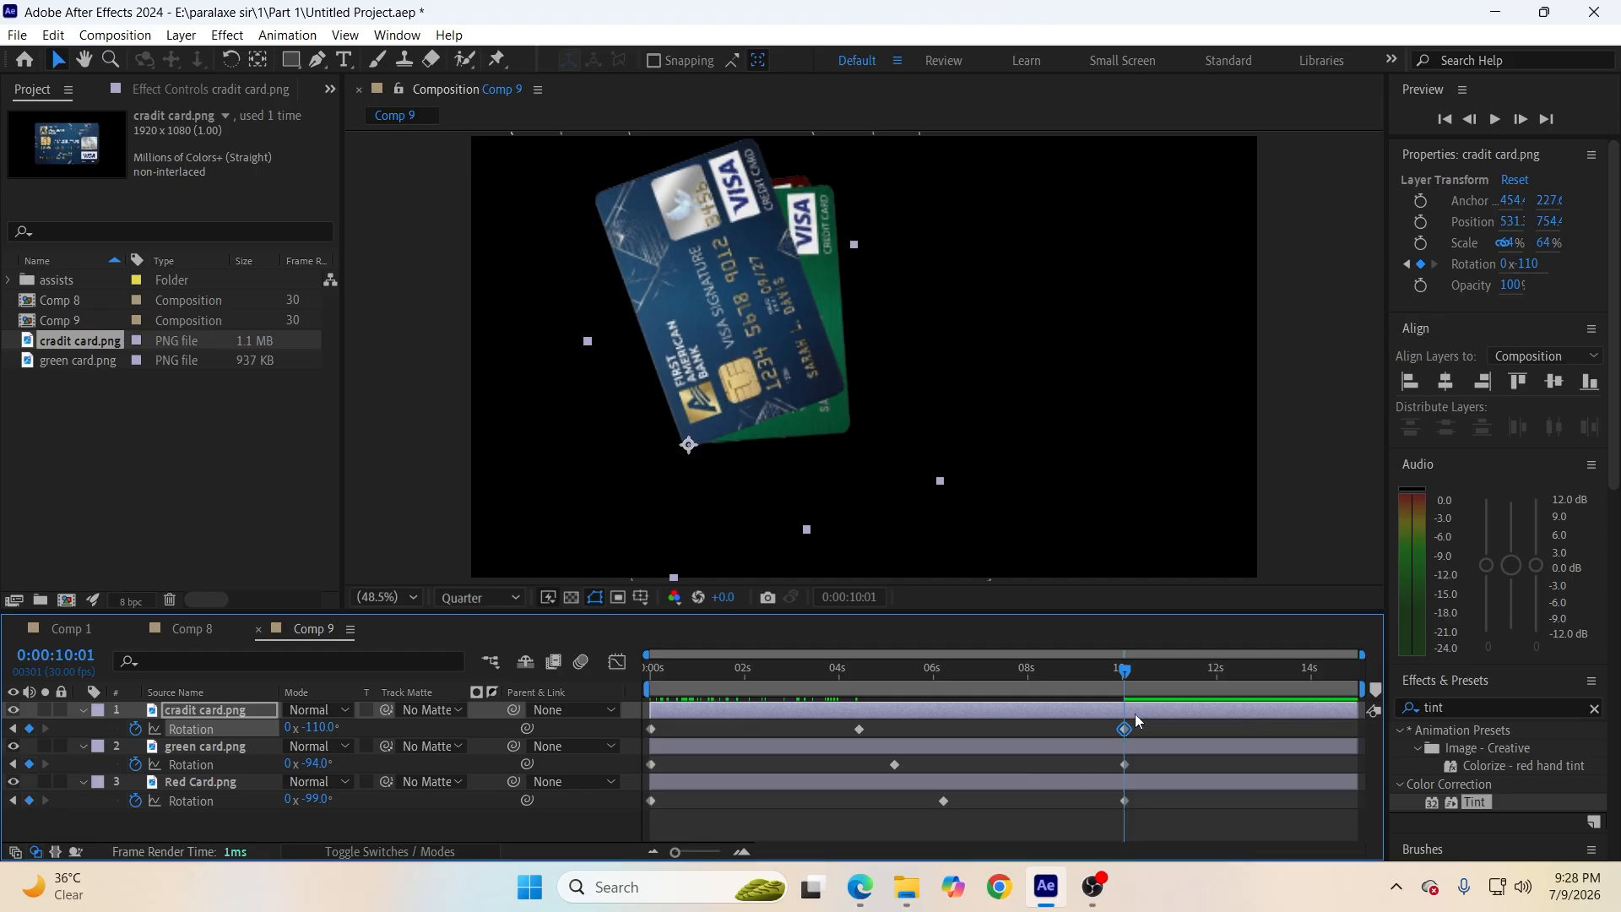
Apply Easy Ease to all rotation keyframes of the three card layers and save the project.
{"action": "left_click_drag", "start_coordinate": [1148, 725], "coordinate": [652, 843]}
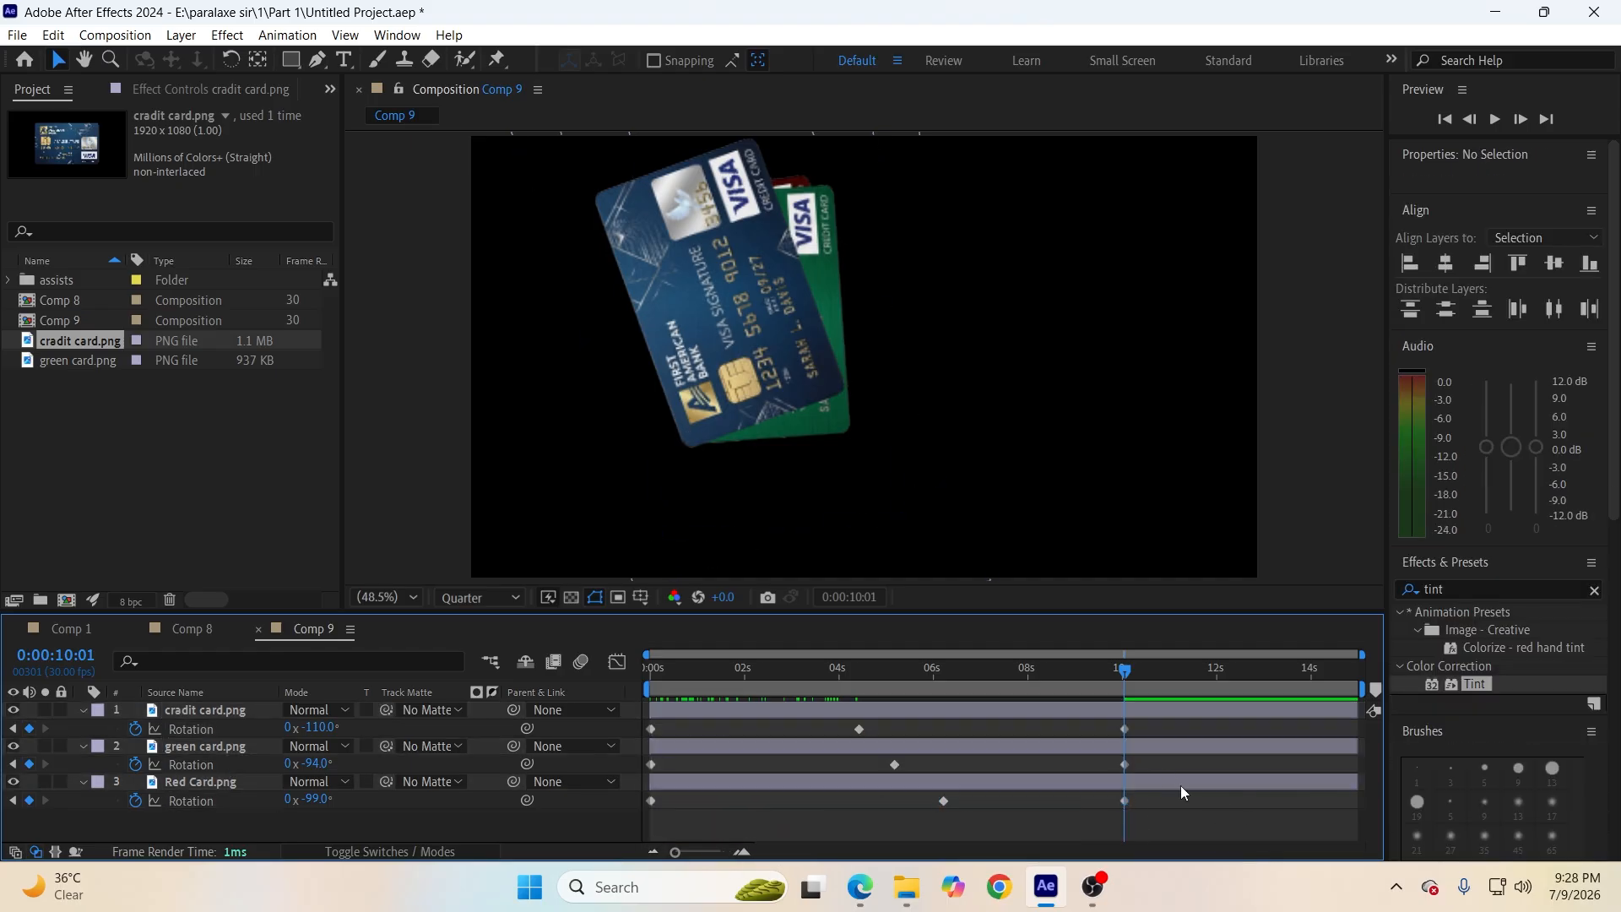
{"action": "left_click", "coordinate": [1215, 805]}
{"action": "left_click_drag", "start_coordinate": [1158, 732], "coordinate": [642, 861]}
{"action": "key", "text": "F9"}
{"action": "left_click", "coordinate": [754, 820]}
{"action": "key", "text": "ctrl+s"}
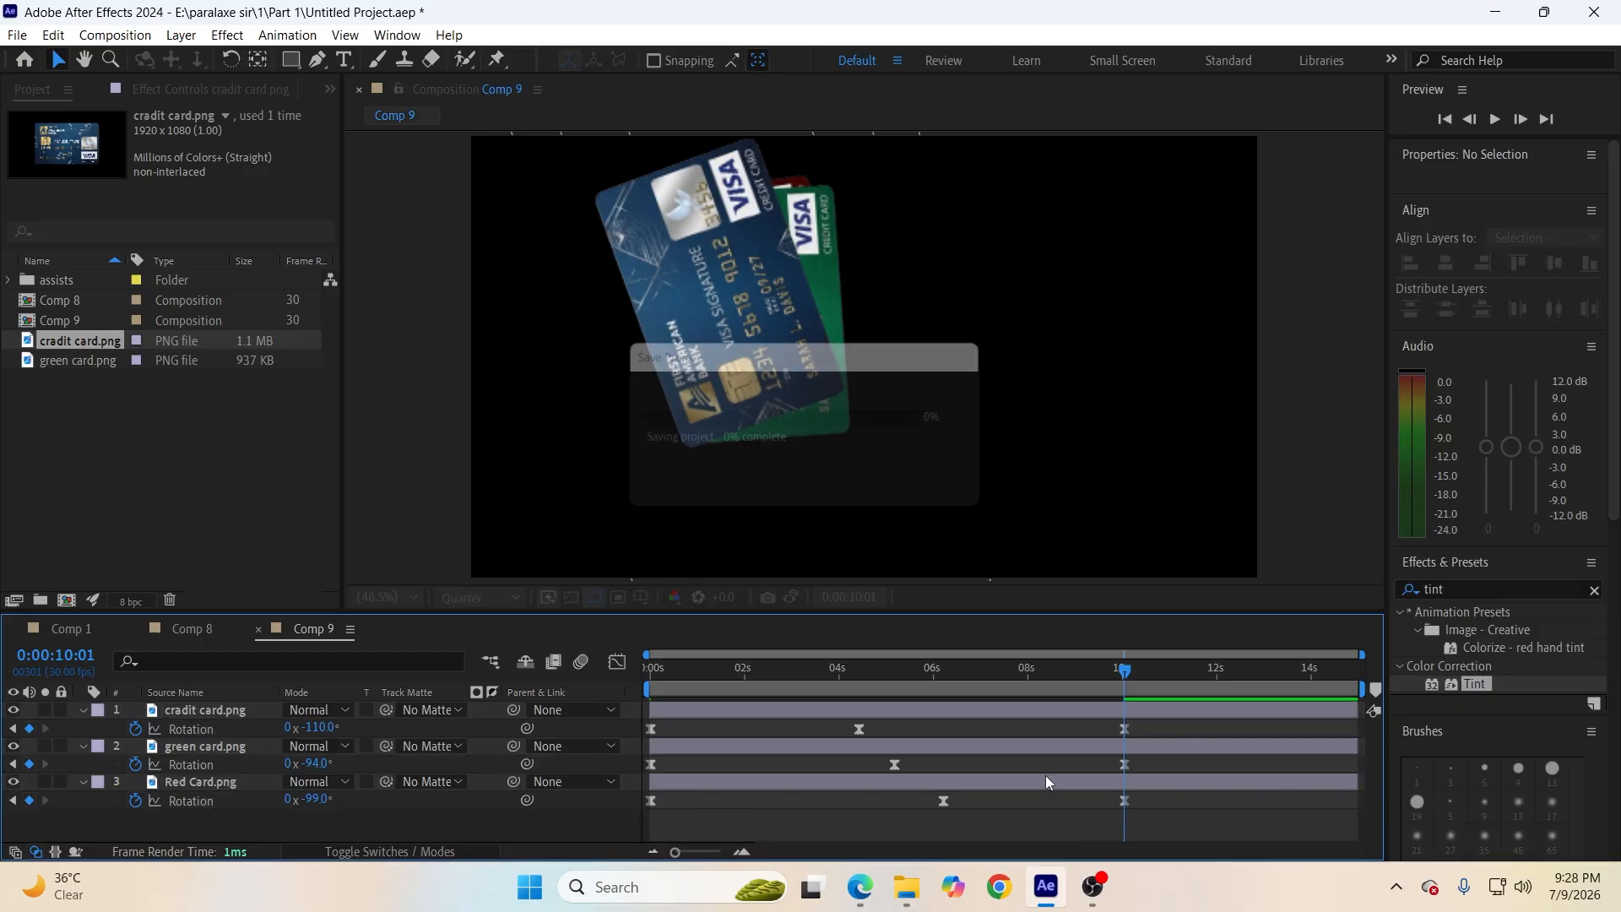
Preview the card rotation from the start of the composition and collapse the properties of all three card layers.
{"action": "left_click_drag", "start_coordinate": [1098, 683], "coordinate": [630, 820]}
{"action": "key", "text": "space"}
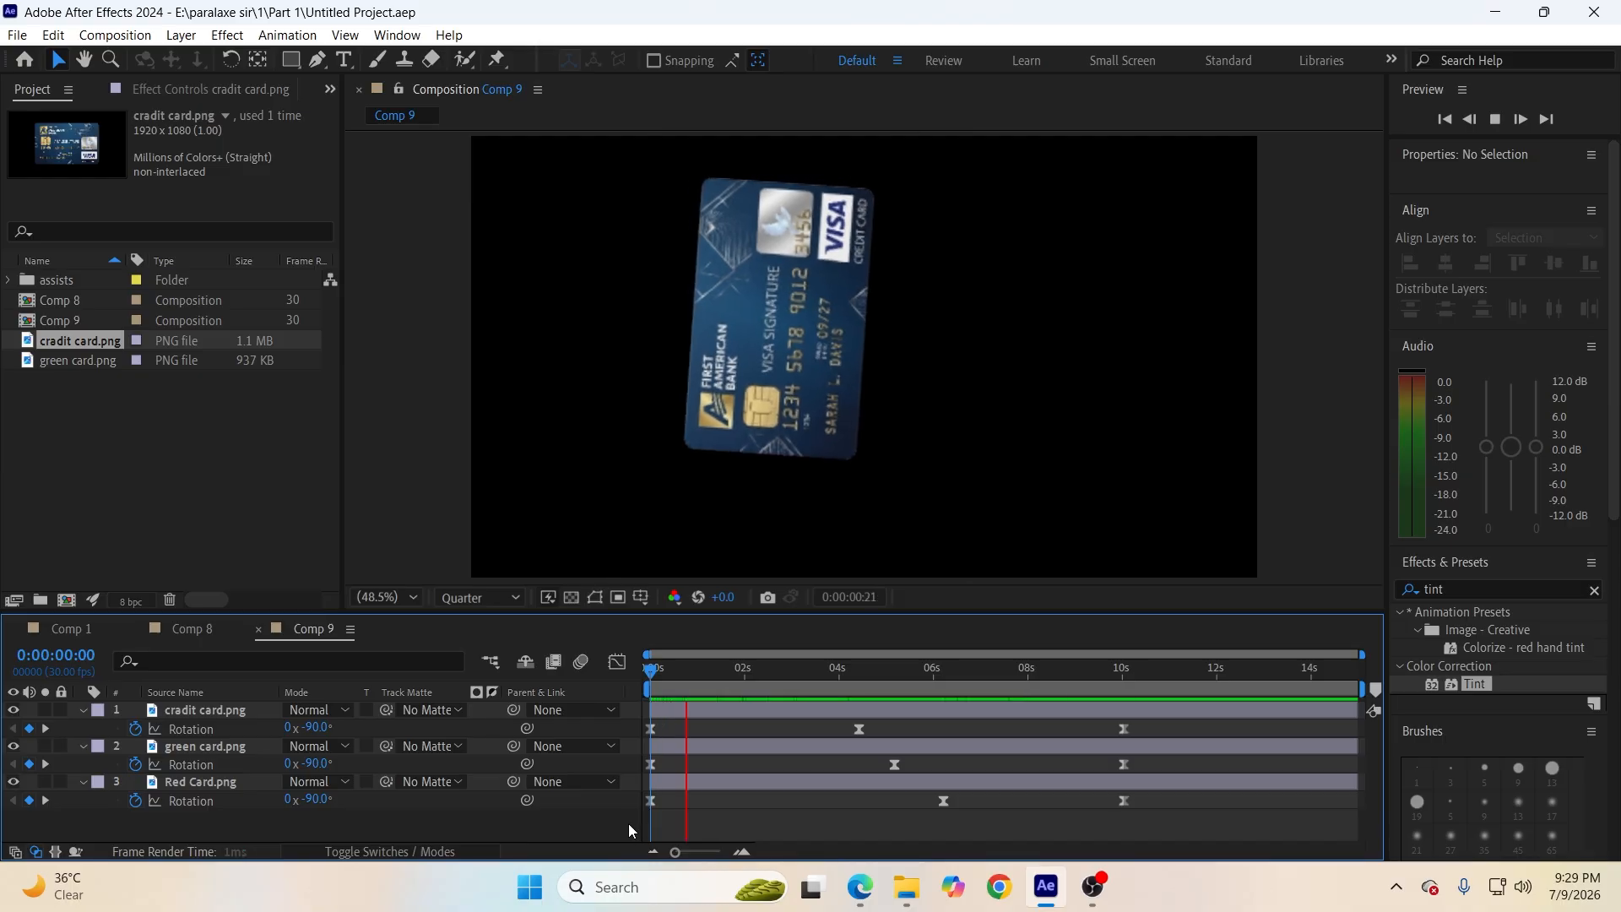
{"action": "left_click", "coordinate": [82, 782]}
{"action": "left_click", "coordinate": [82, 746]}
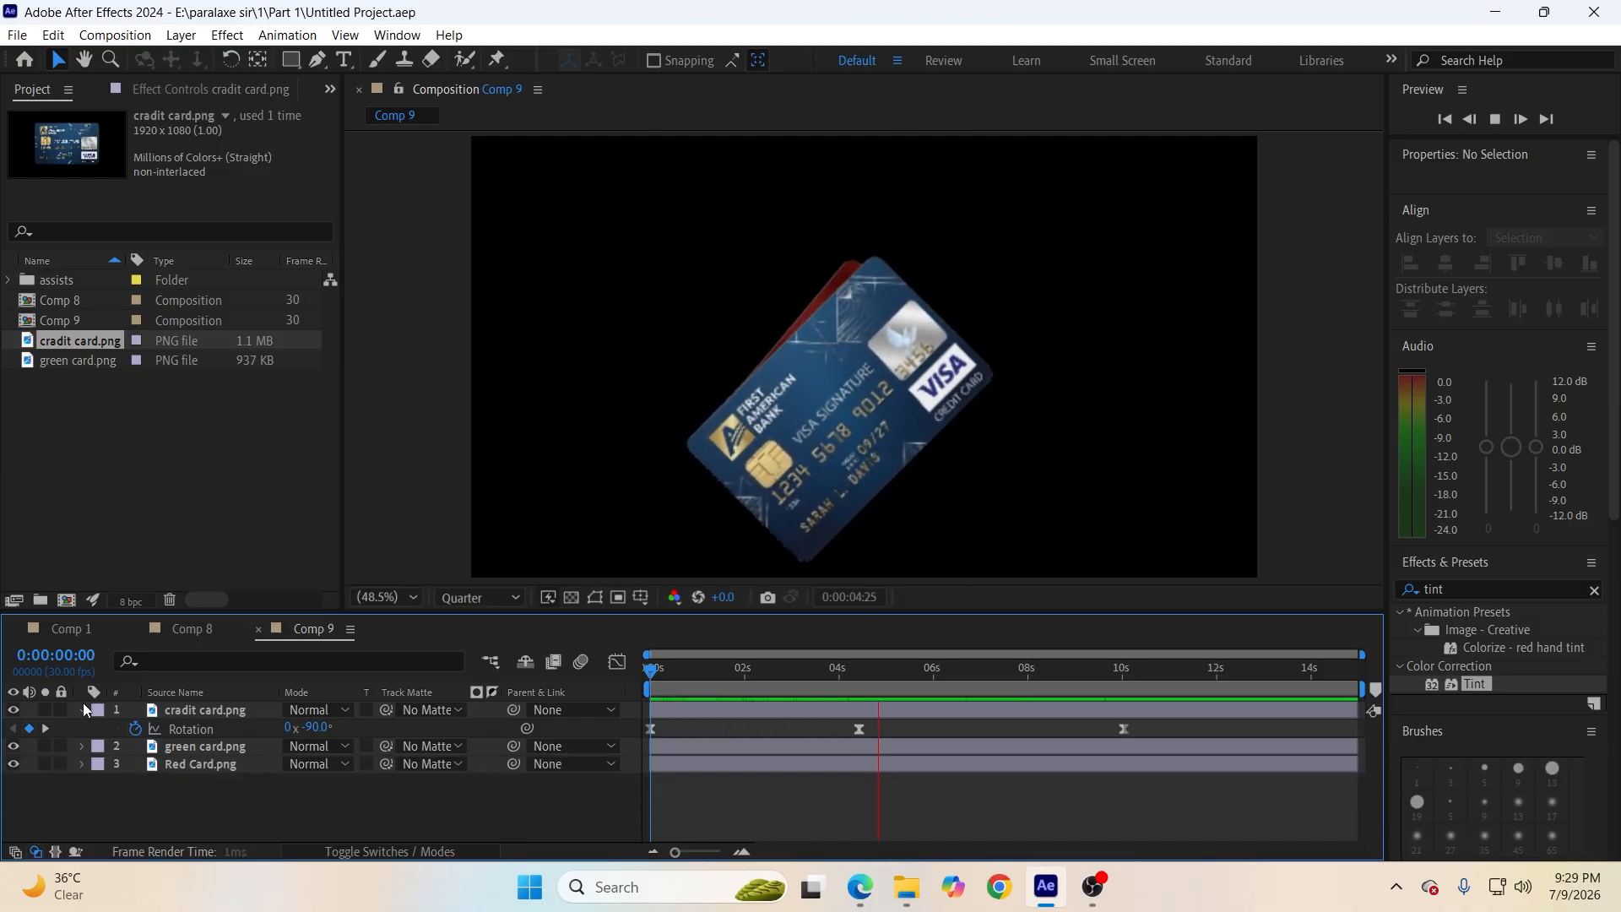
{"action": "left_click", "coordinate": [81, 710]}
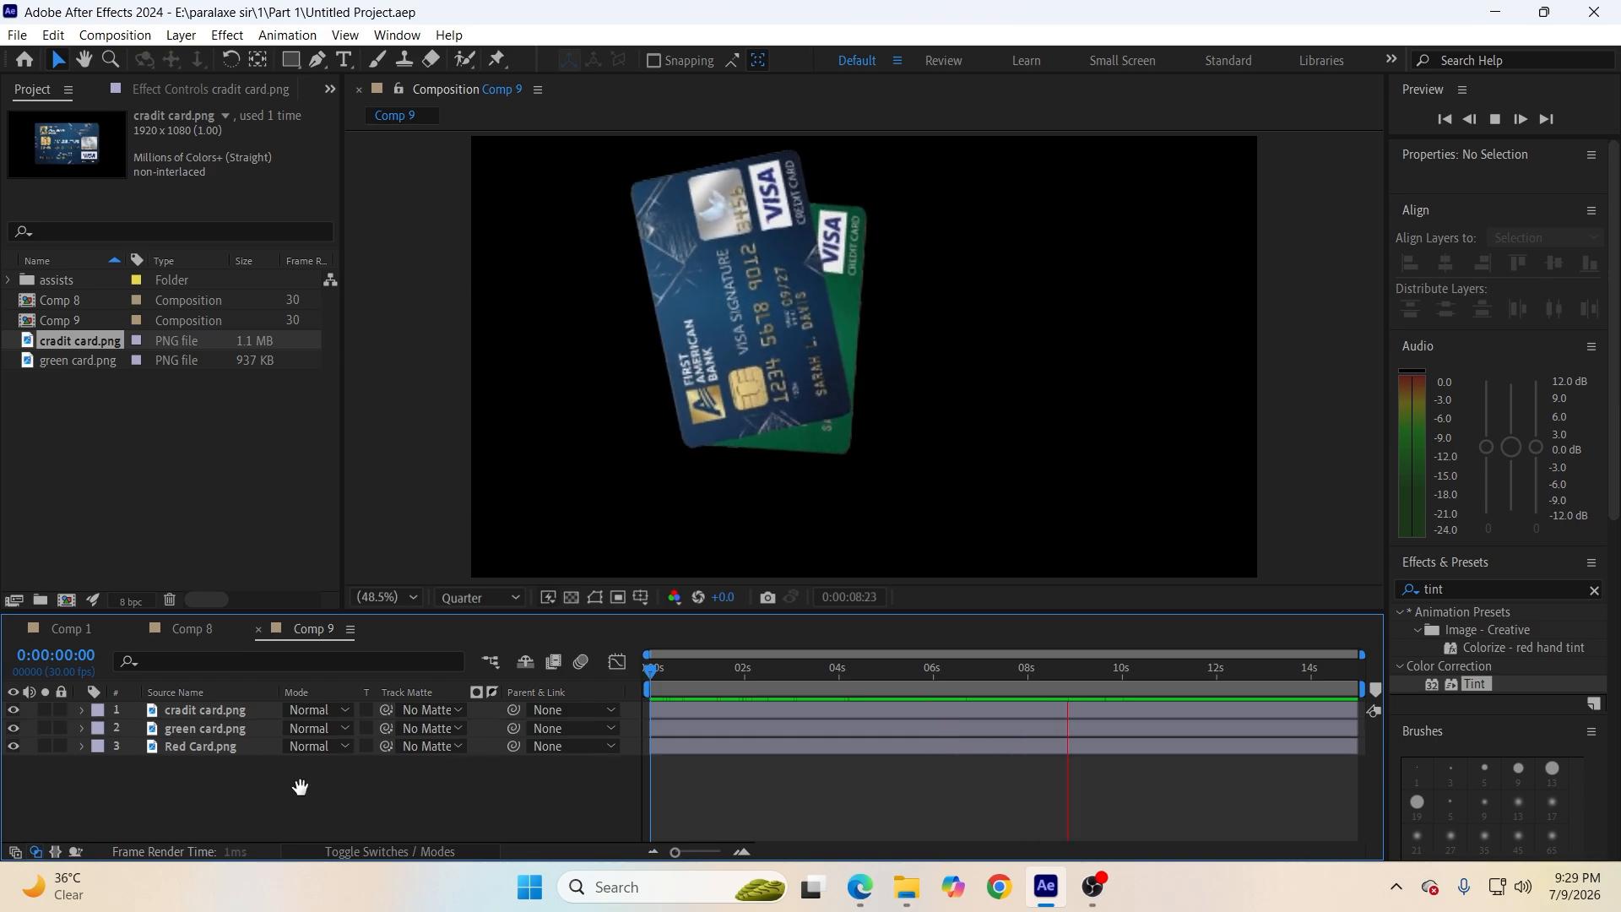
{"action": "key", "text": "space"}
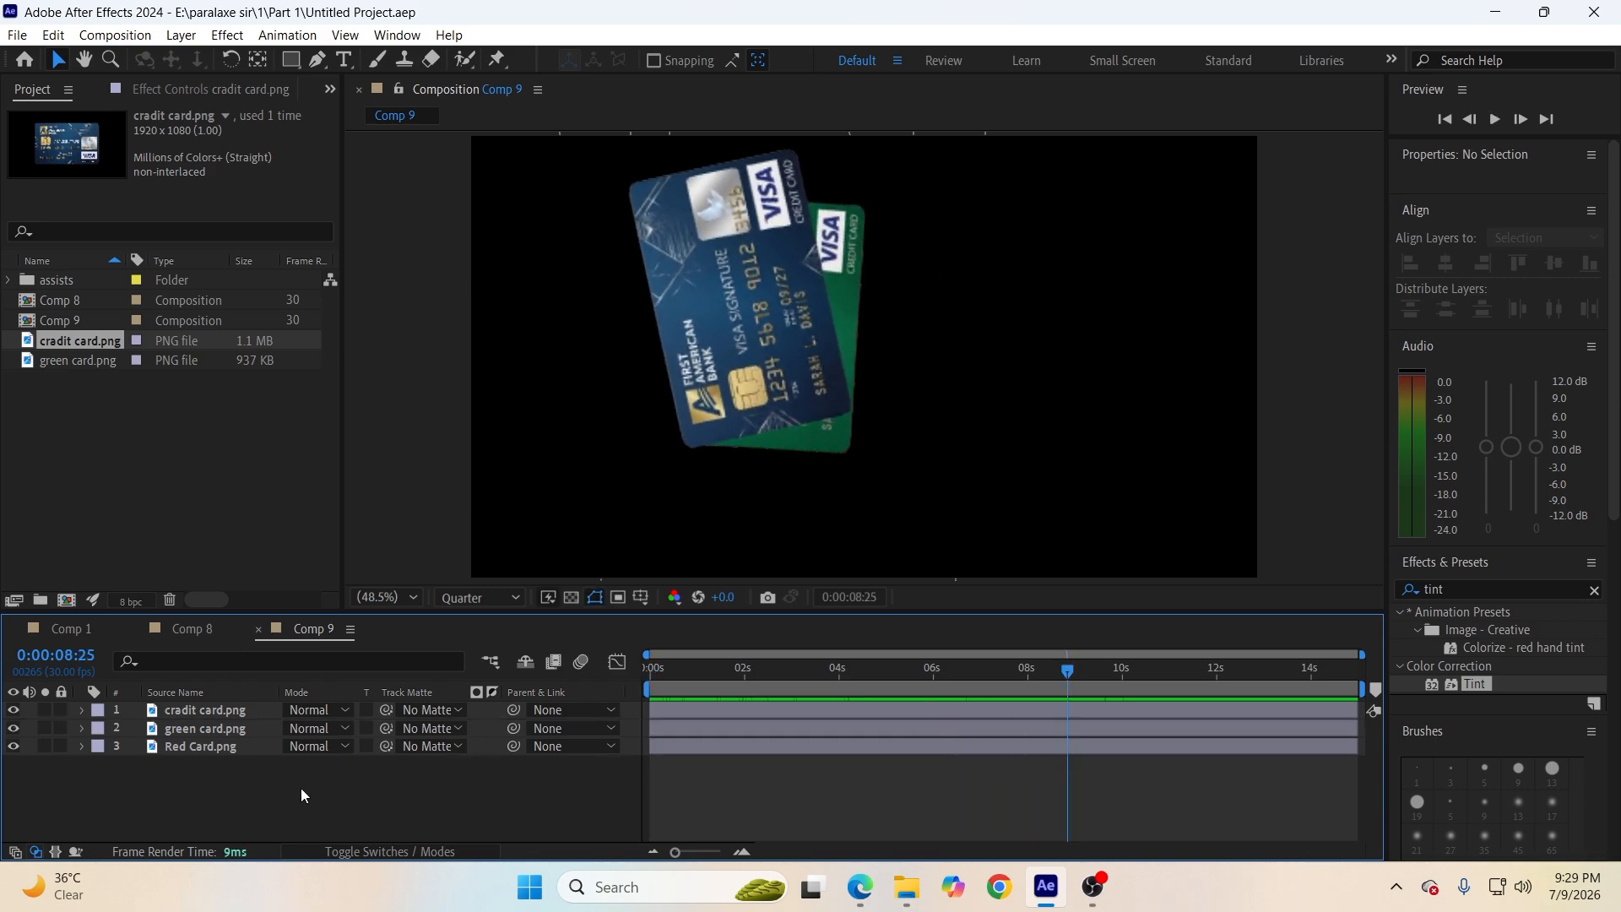
Apply the Drop Shadow effect to Red Card.png with 90% opacity and a softness of 50.
{"action": "left_click", "coordinate": [1594, 591]}
{"action": "type", "text": "drop"}
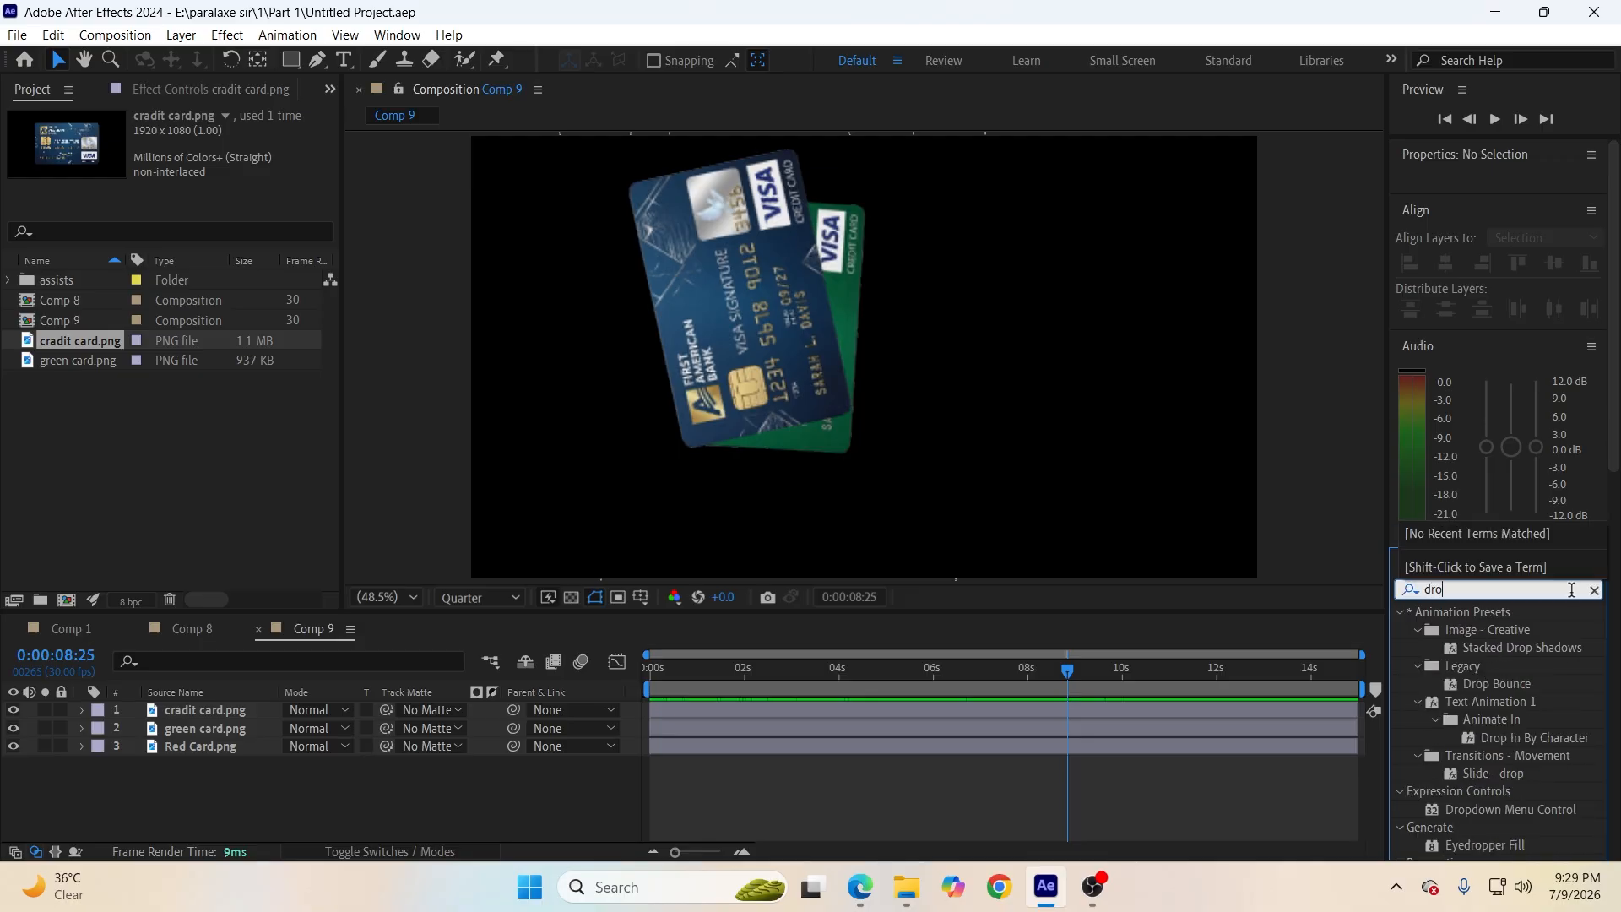
{"action": "scroll", "coordinate": [1497, 733], "scroll_direction": "down", "scroll_amount": 2}
{"action": "left_click_drag", "start_coordinate": [1497, 733], "coordinate": [283, 751]}
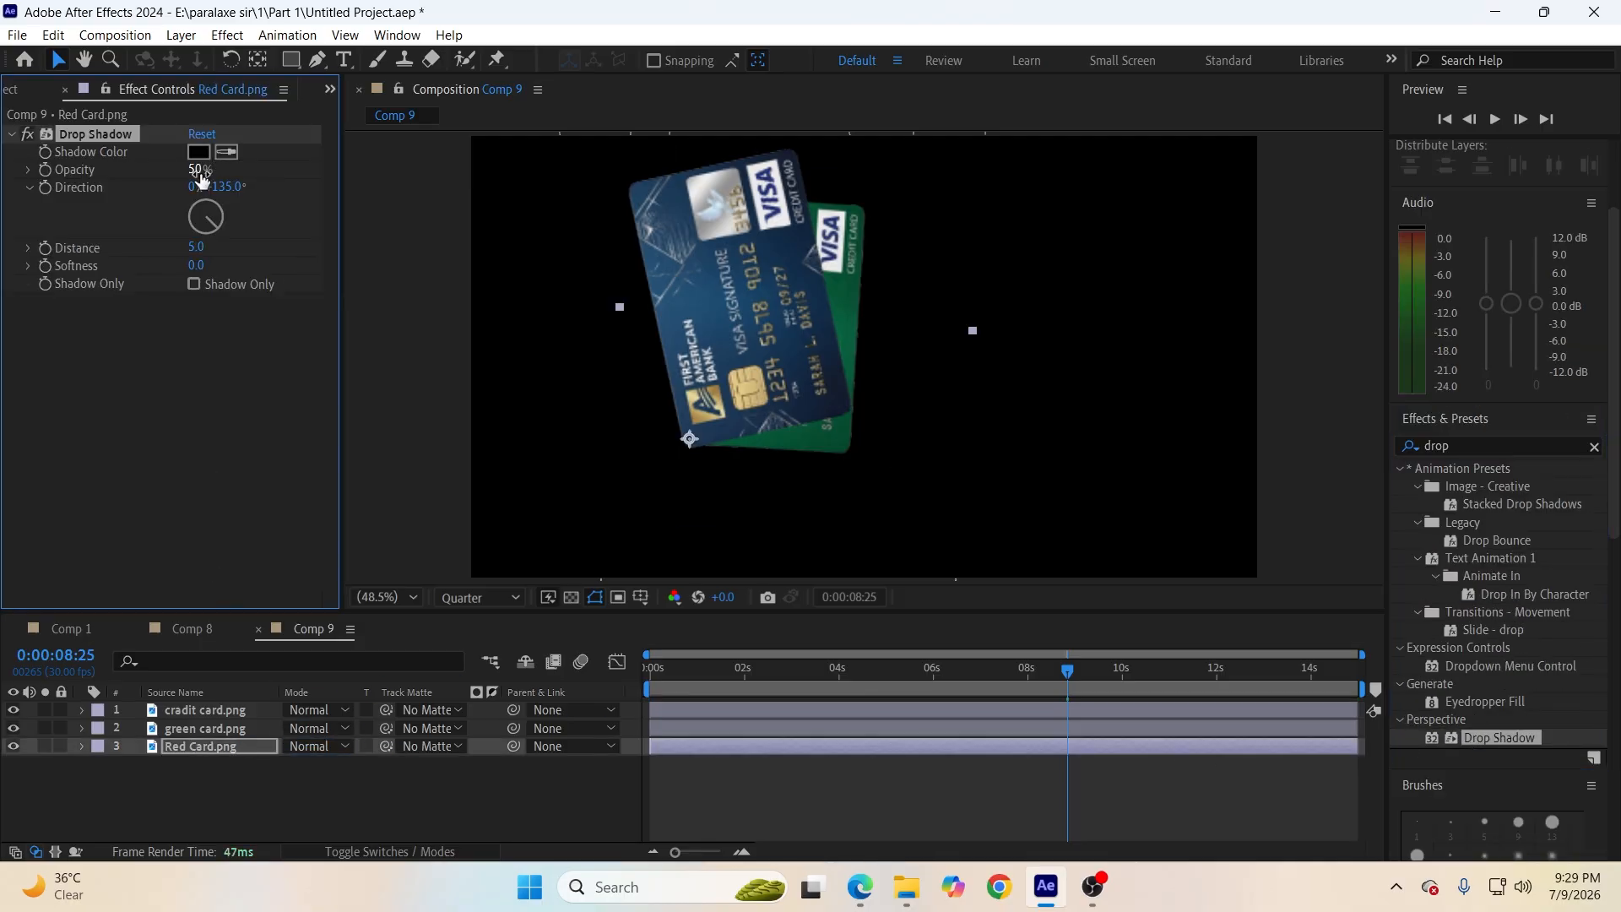
{"action": "left_click", "coordinate": [169, 355]}
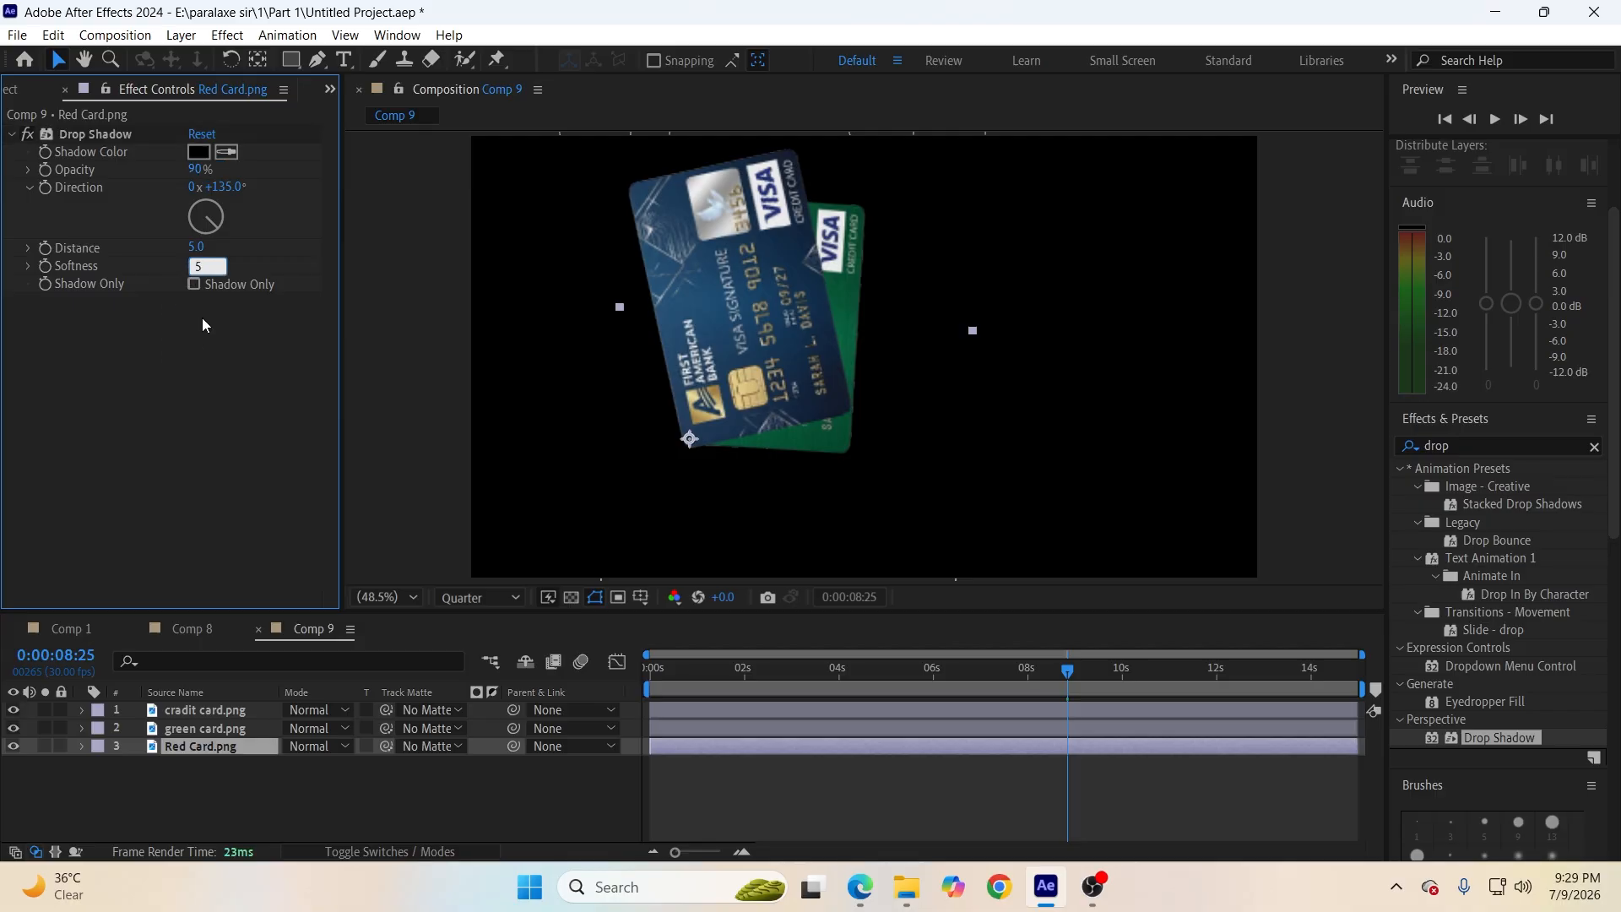
Copy the Drop Shadow effect from Red Card.png to the green card and cradit card layers and save the project.
{"action": "left_click", "coordinate": [130, 133]}
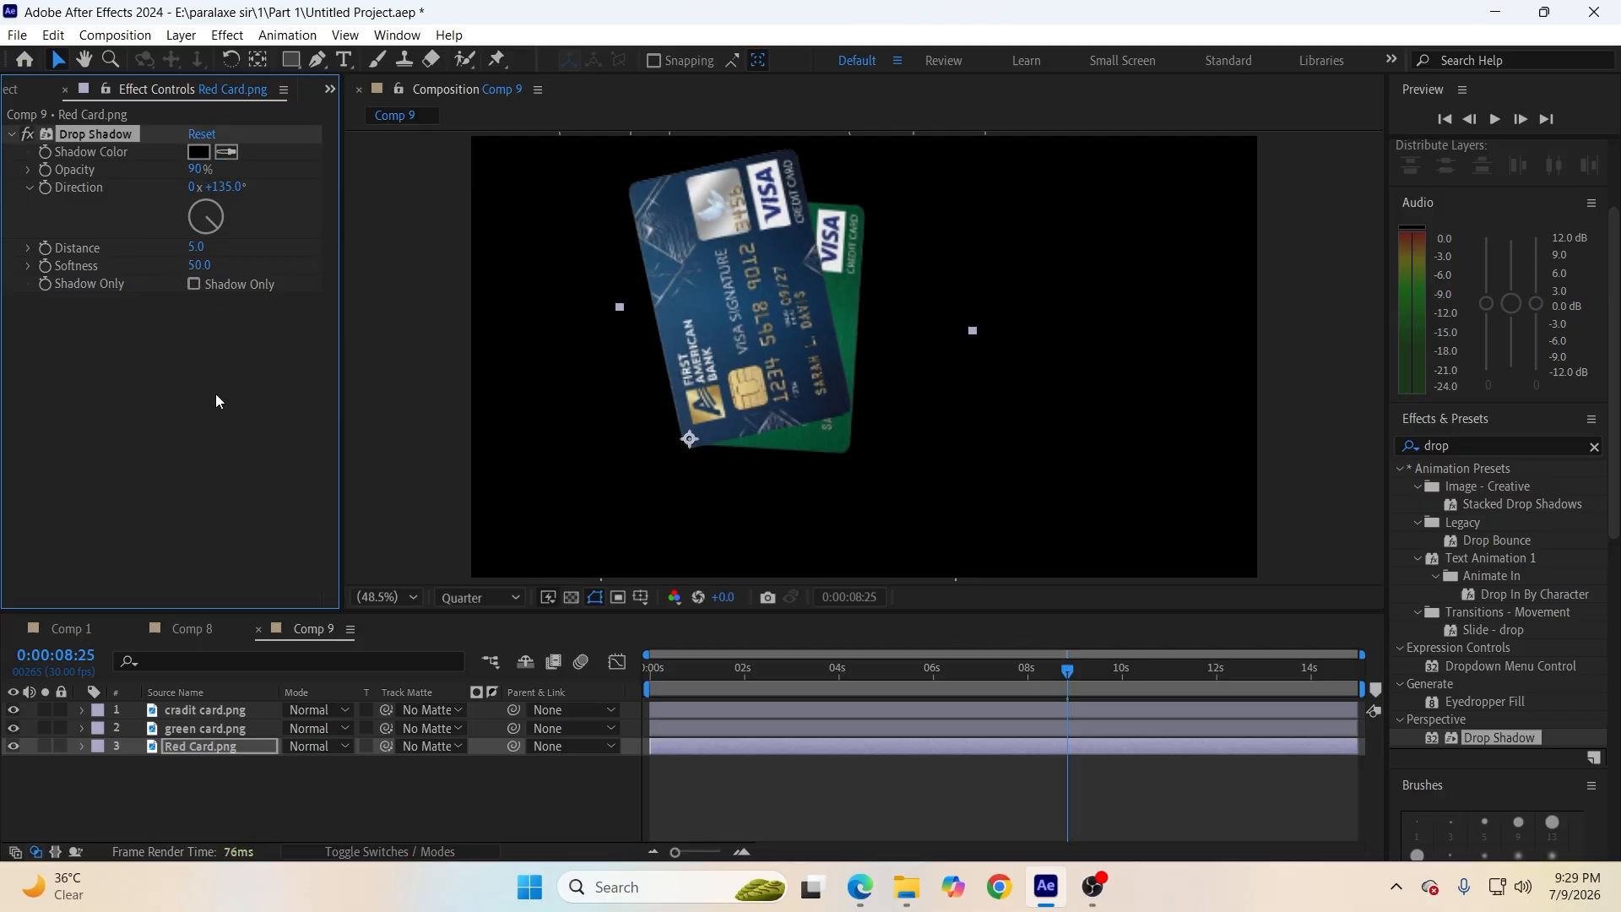
{"action": "left_click", "coordinate": [218, 726]}
{"action": "left_click", "coordinate": [217, 716], "text": "shift"}
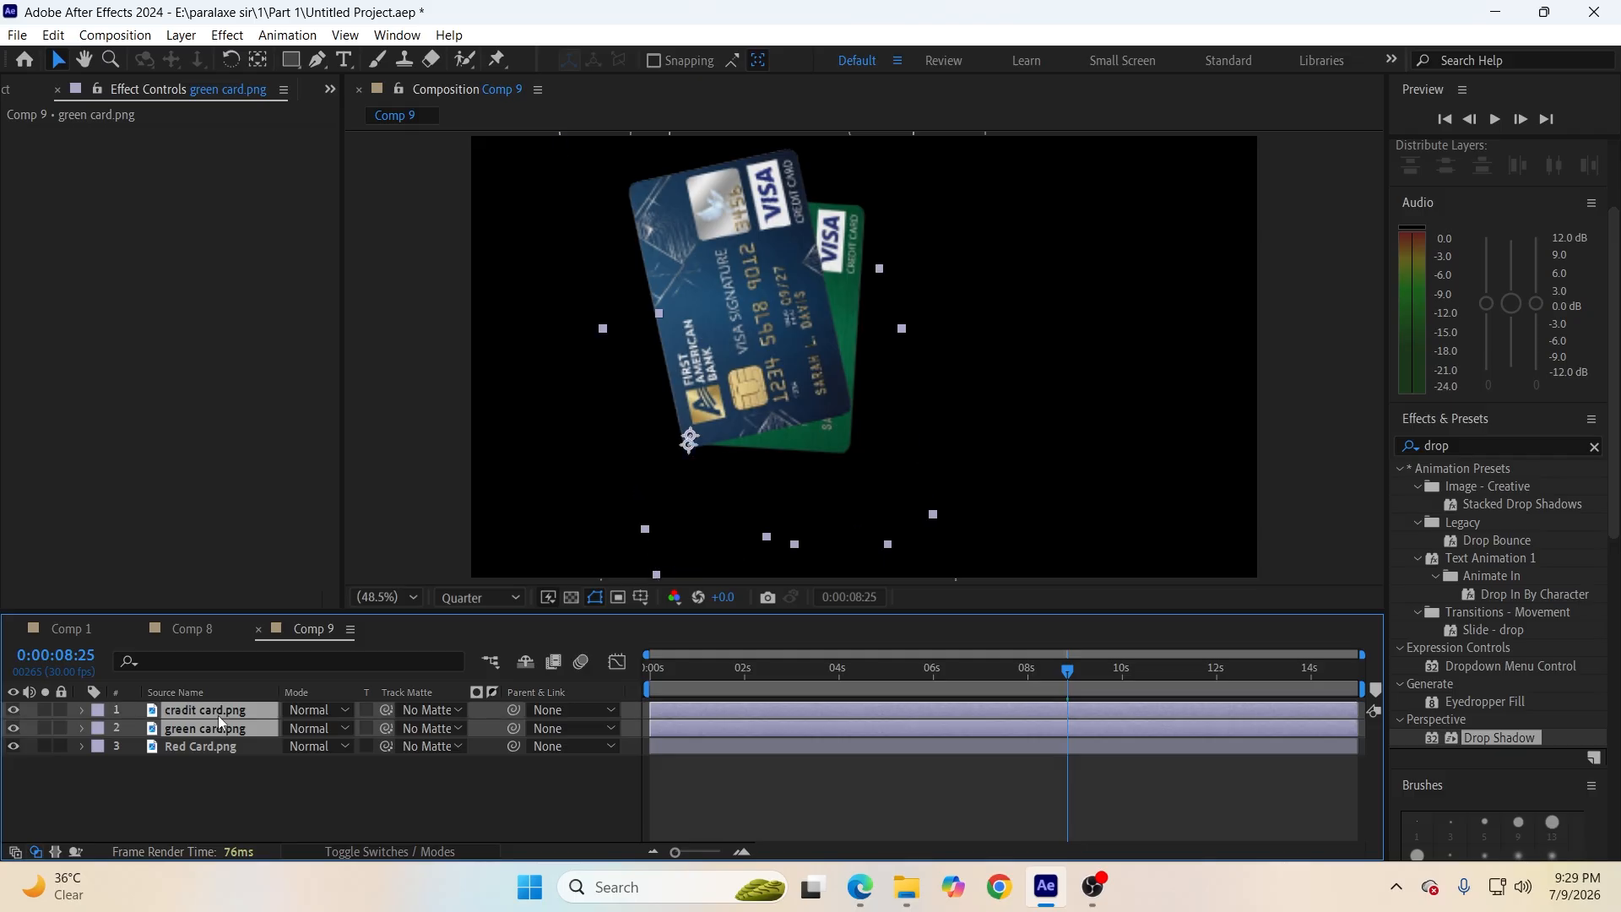
{"action": "key", "text": "ctrl+v"}
{"action": "left_click_drag", "start_coordinate": [1053, 681], "coordinate": [515, 789]}
{"action": "key", "text": "ctrl+s"}
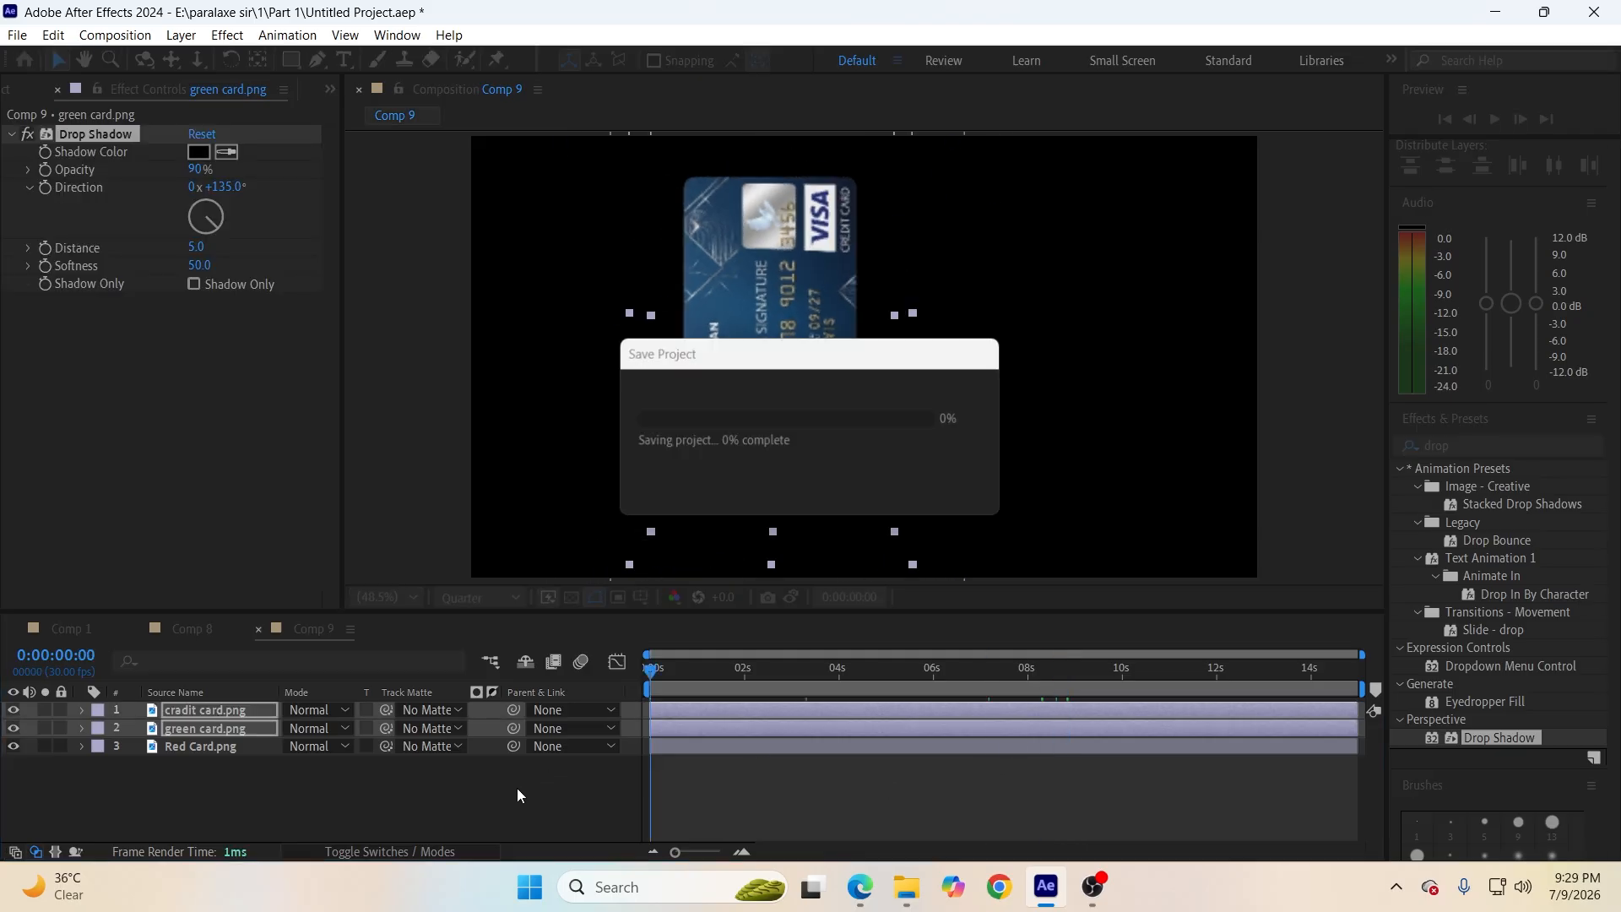
Deselect the layers and preview the shadowed card animation from the start of the composition.
{"action": "left_click", "coordinate": [520, 792]}
{"action": "key", "text": "space"}
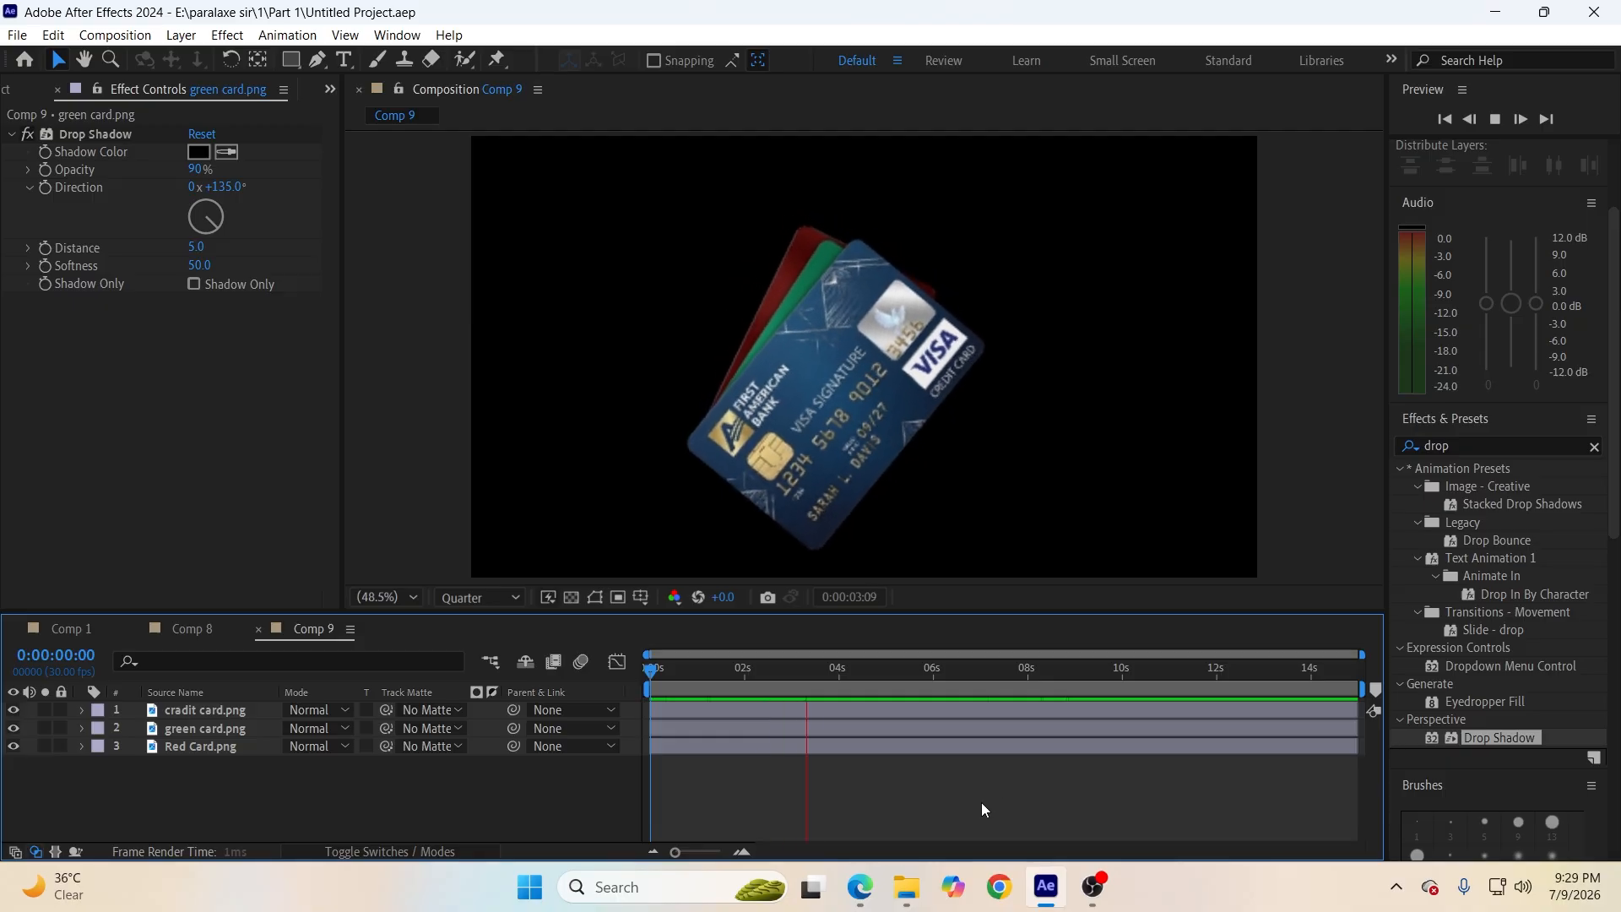
{"action": "key", "text": "space"}
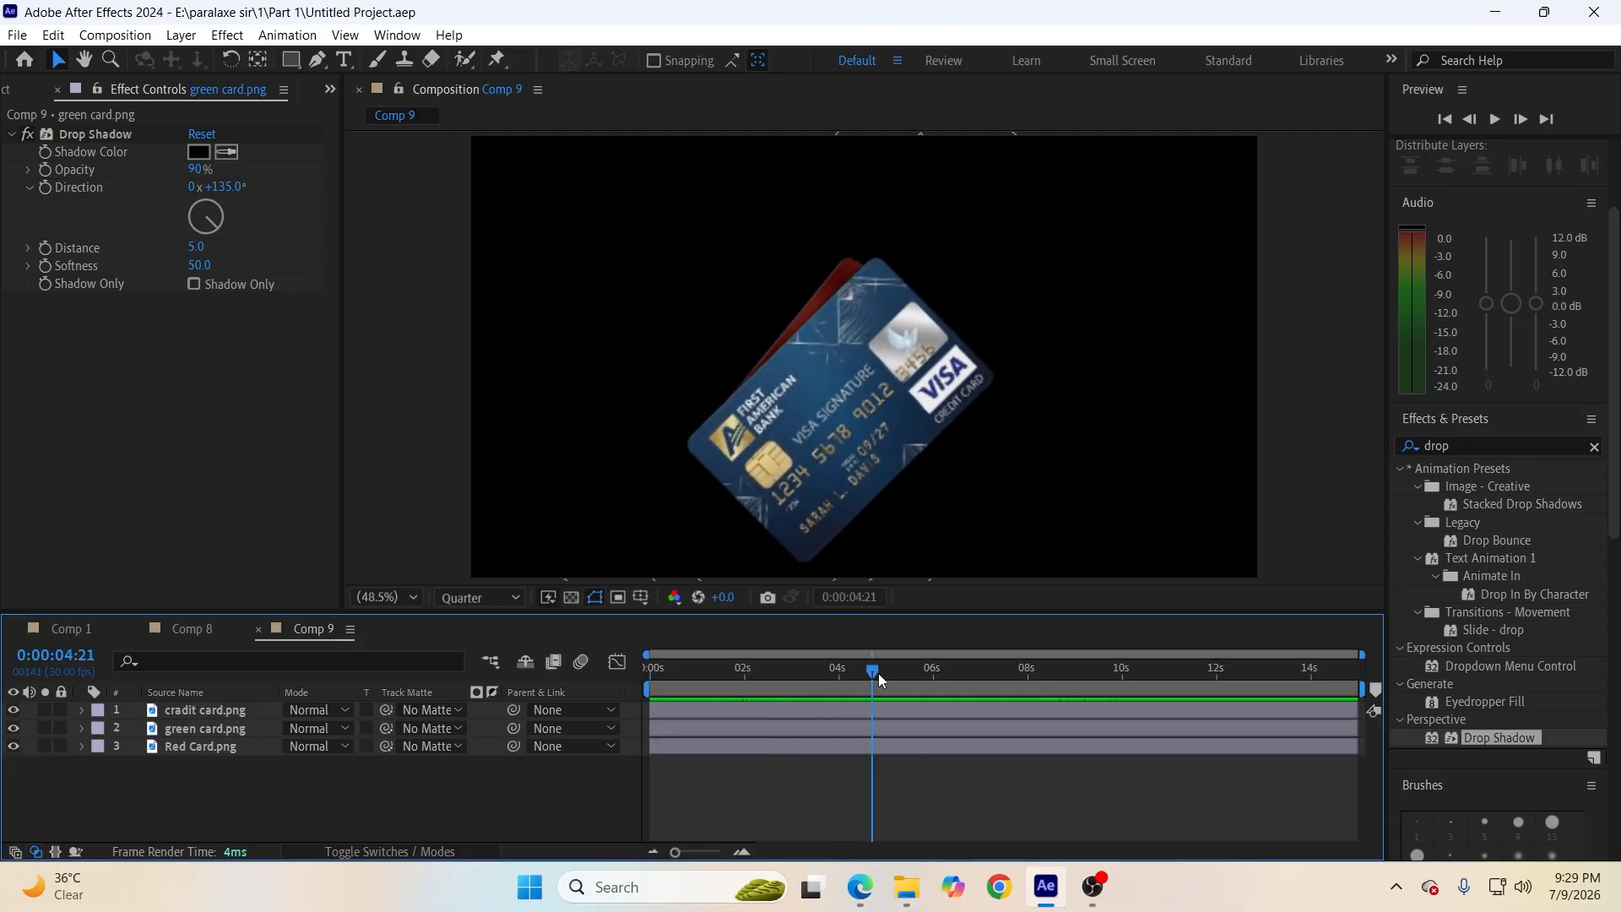
Nest Comp 9 in Comp 8 between trump.png and the street background layer, and move the cards beside the man's head.
{"action": "left_click_drag", "start_coordinate": [879, 673], "coordinate": [1164, 668]}
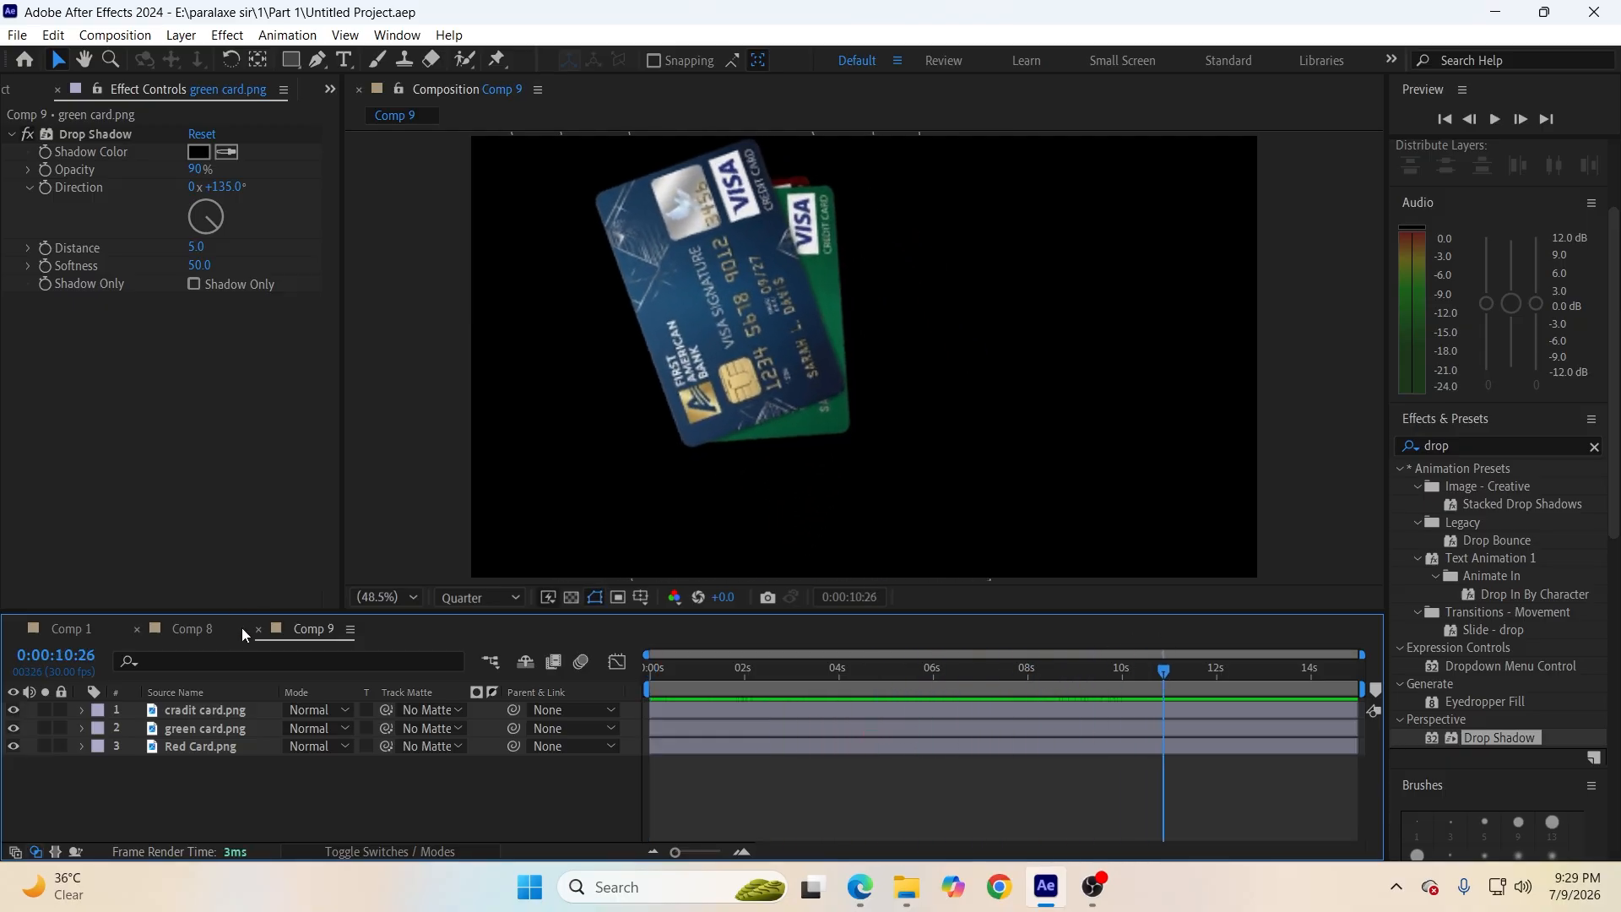
{"action": "left_click", "coordinate": [195, 630]}
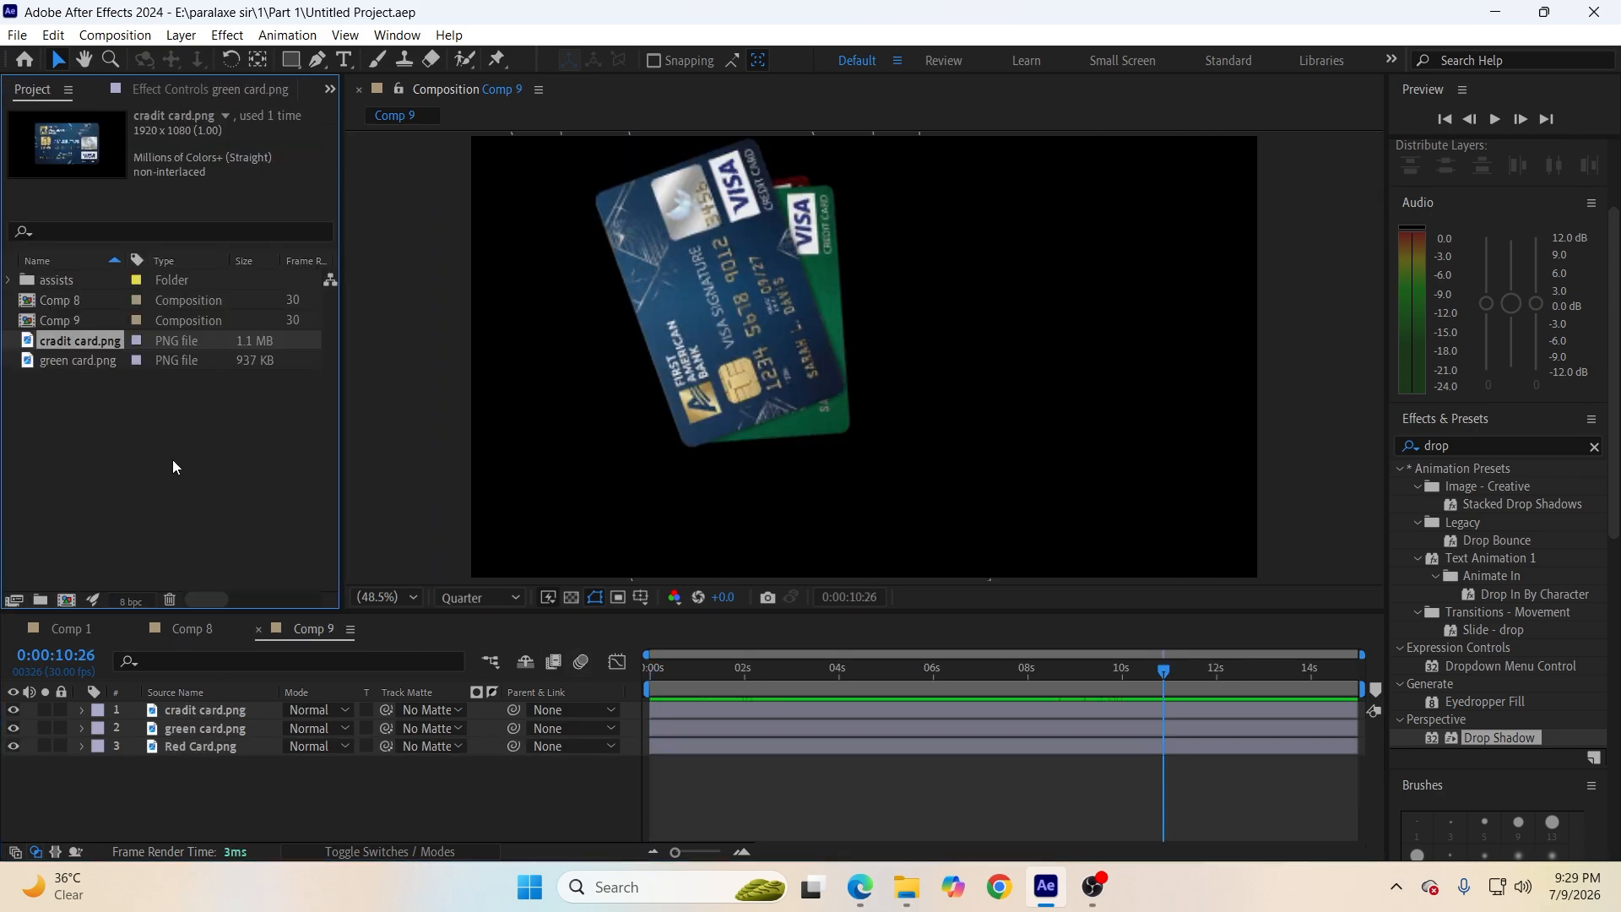
{"action": "left_click", "coordinate": [211, 635]}
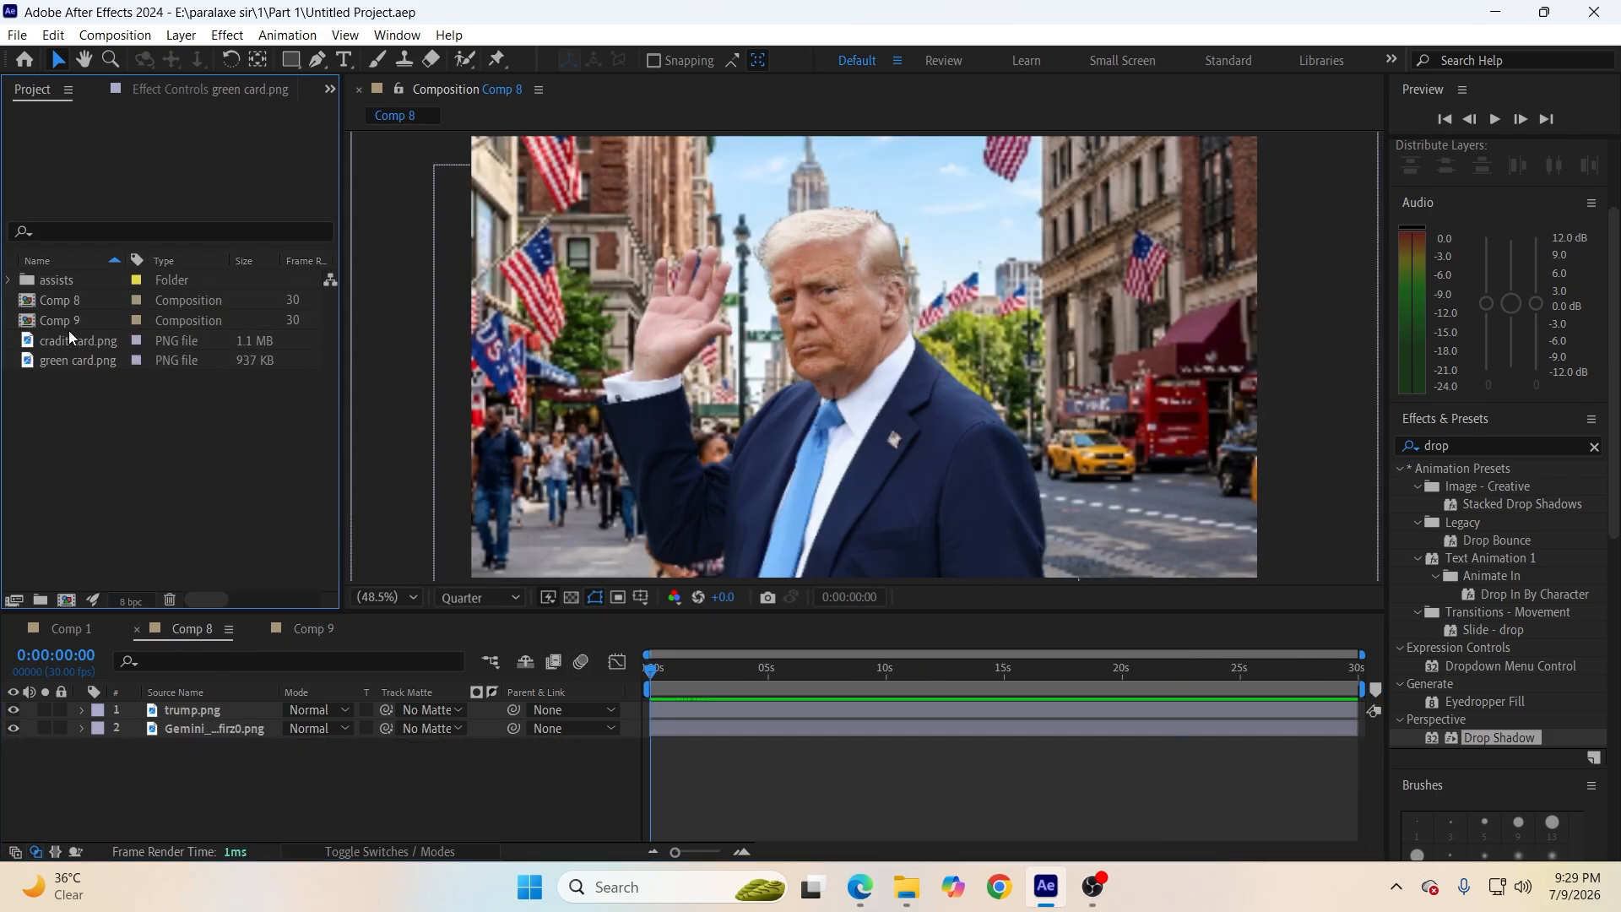
{"action": "left_click_drag", "start_coordinate": [67, 320], "coordinate": [201, 722]}
{"action": "left_click_drag", "start_coordinate": [738, 218], "coordinate": [918, 228]}
Scale the Comp 9 layer to 70%, preview it, and reposition the cards to stand clear above the man's shoulder.
{"action": "key", "text": "s"}
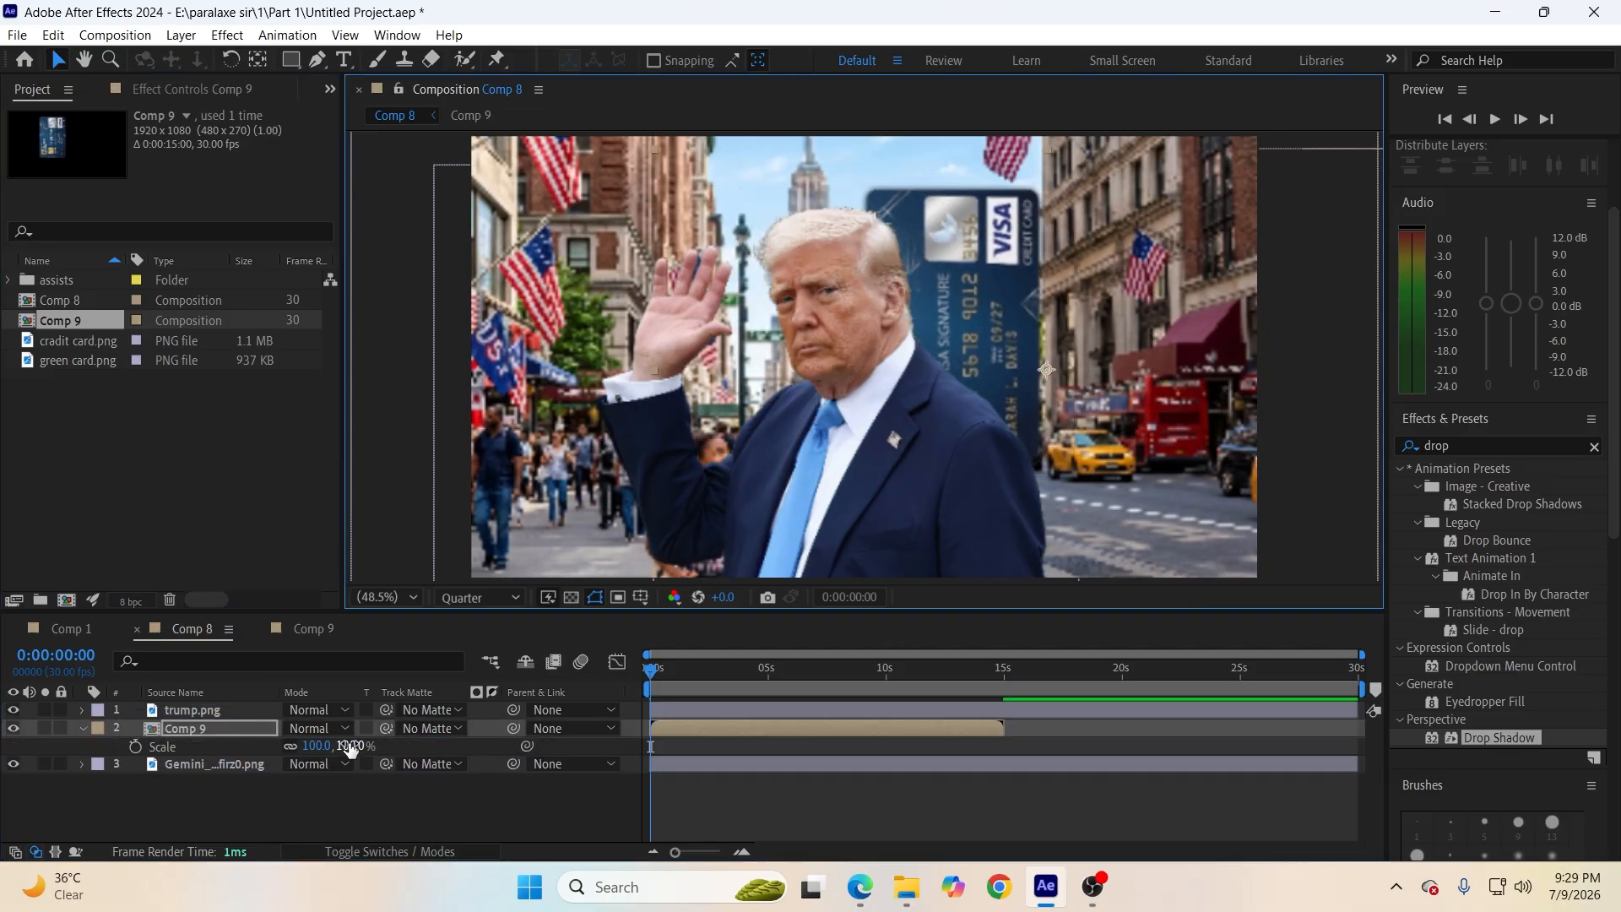
{"action": "left_click_drag", "start_coordinate": [350, 749], "coordinate": [321, 746]}
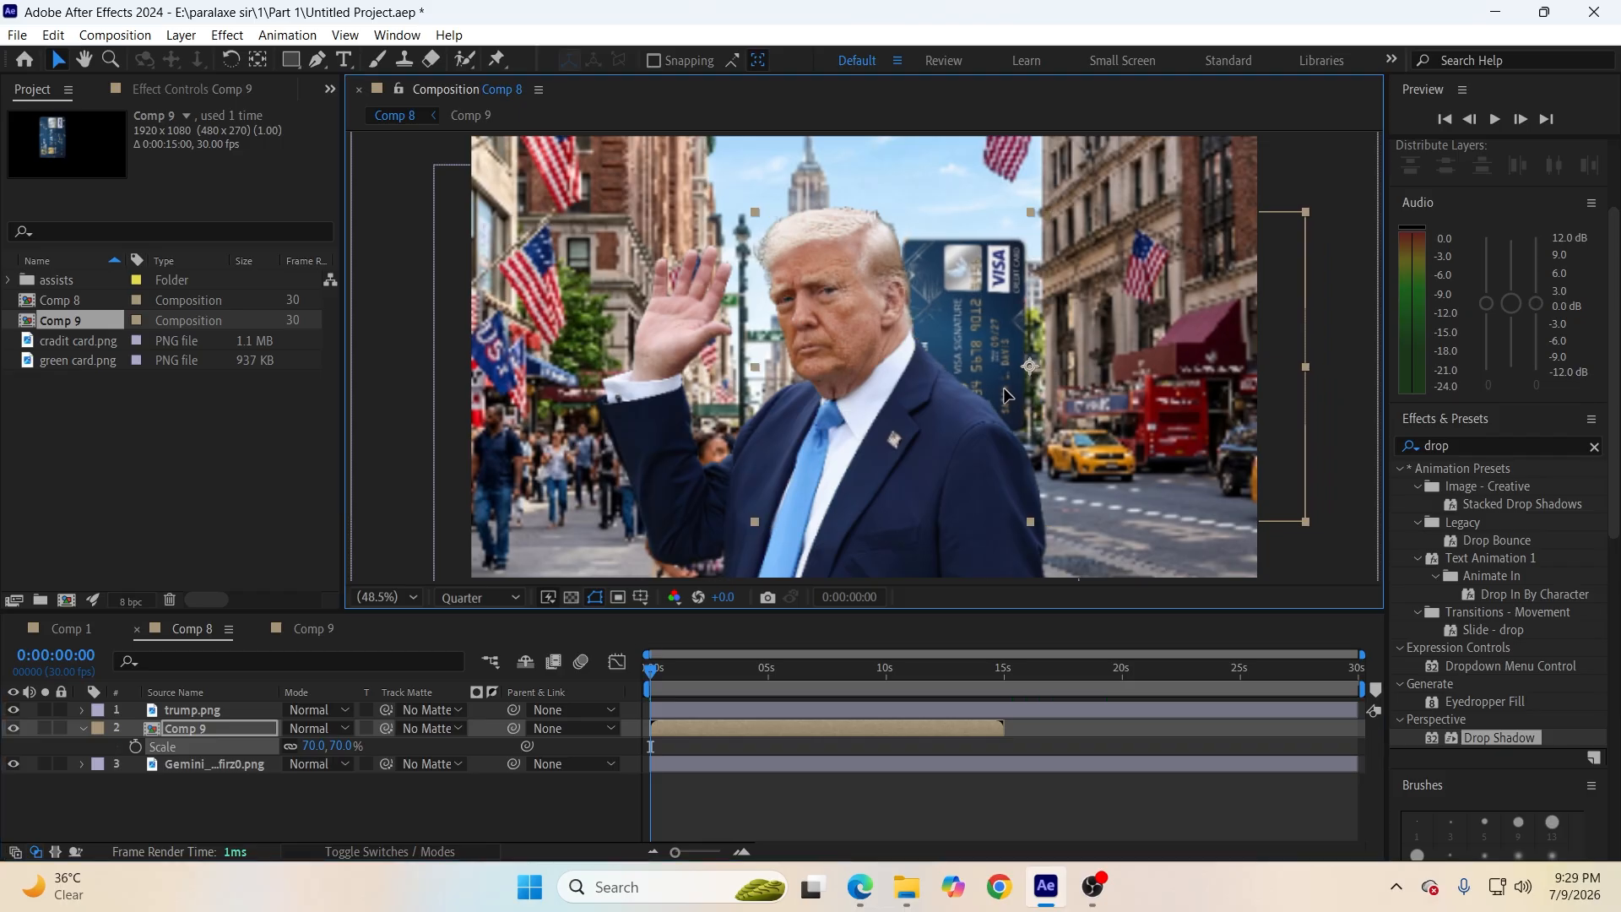
{"action": "key", "text": "space"}
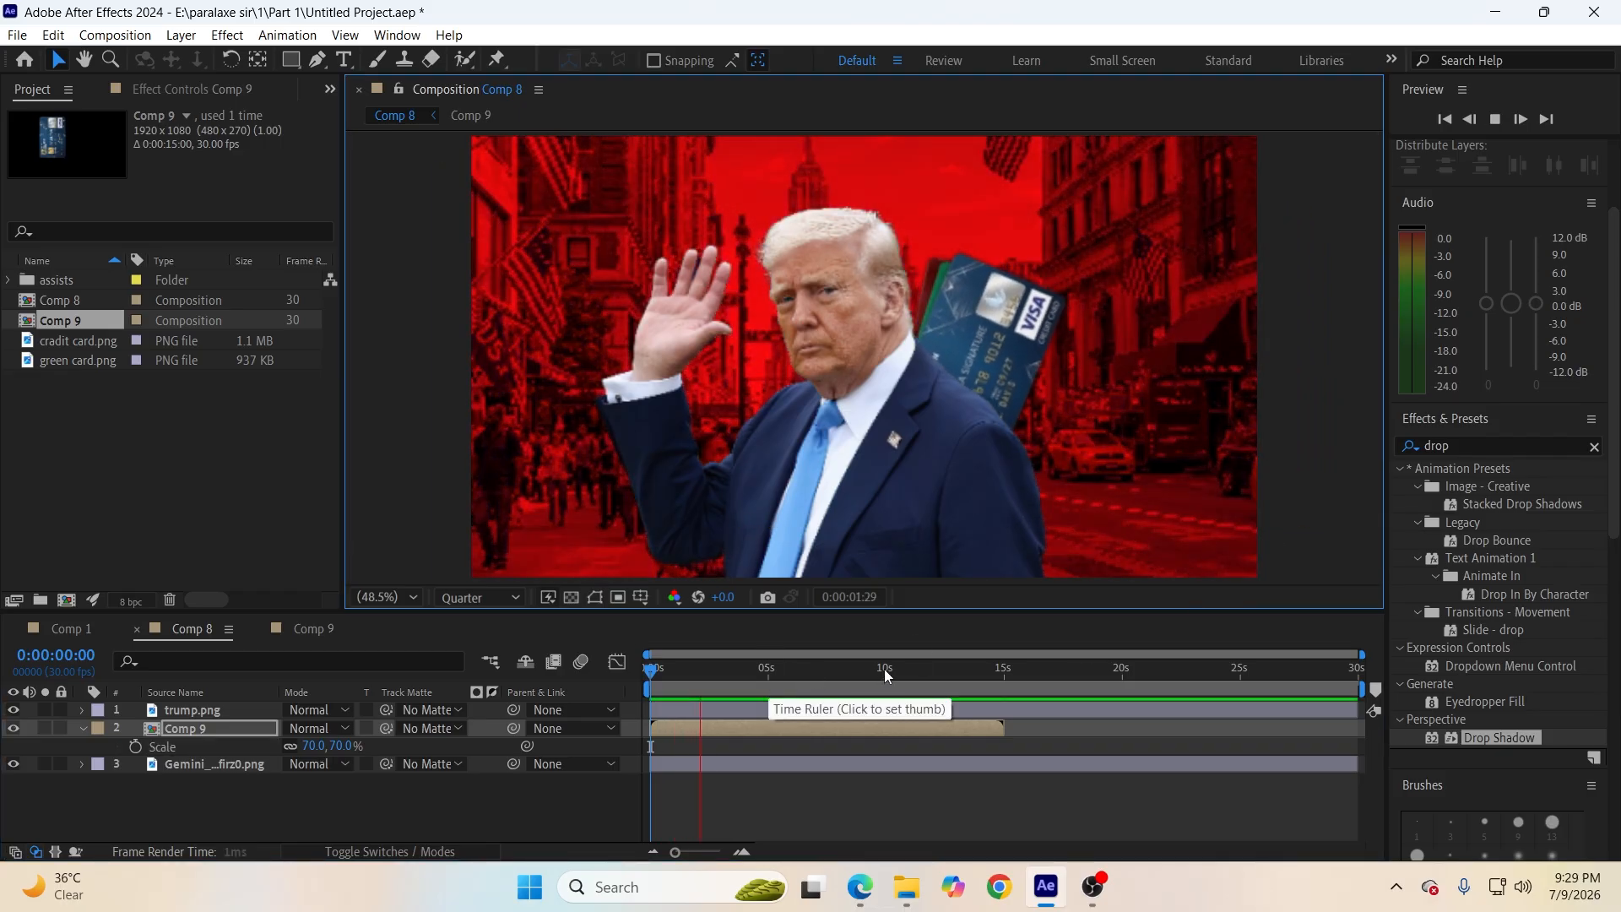
{"action": "key", "text": "space"}
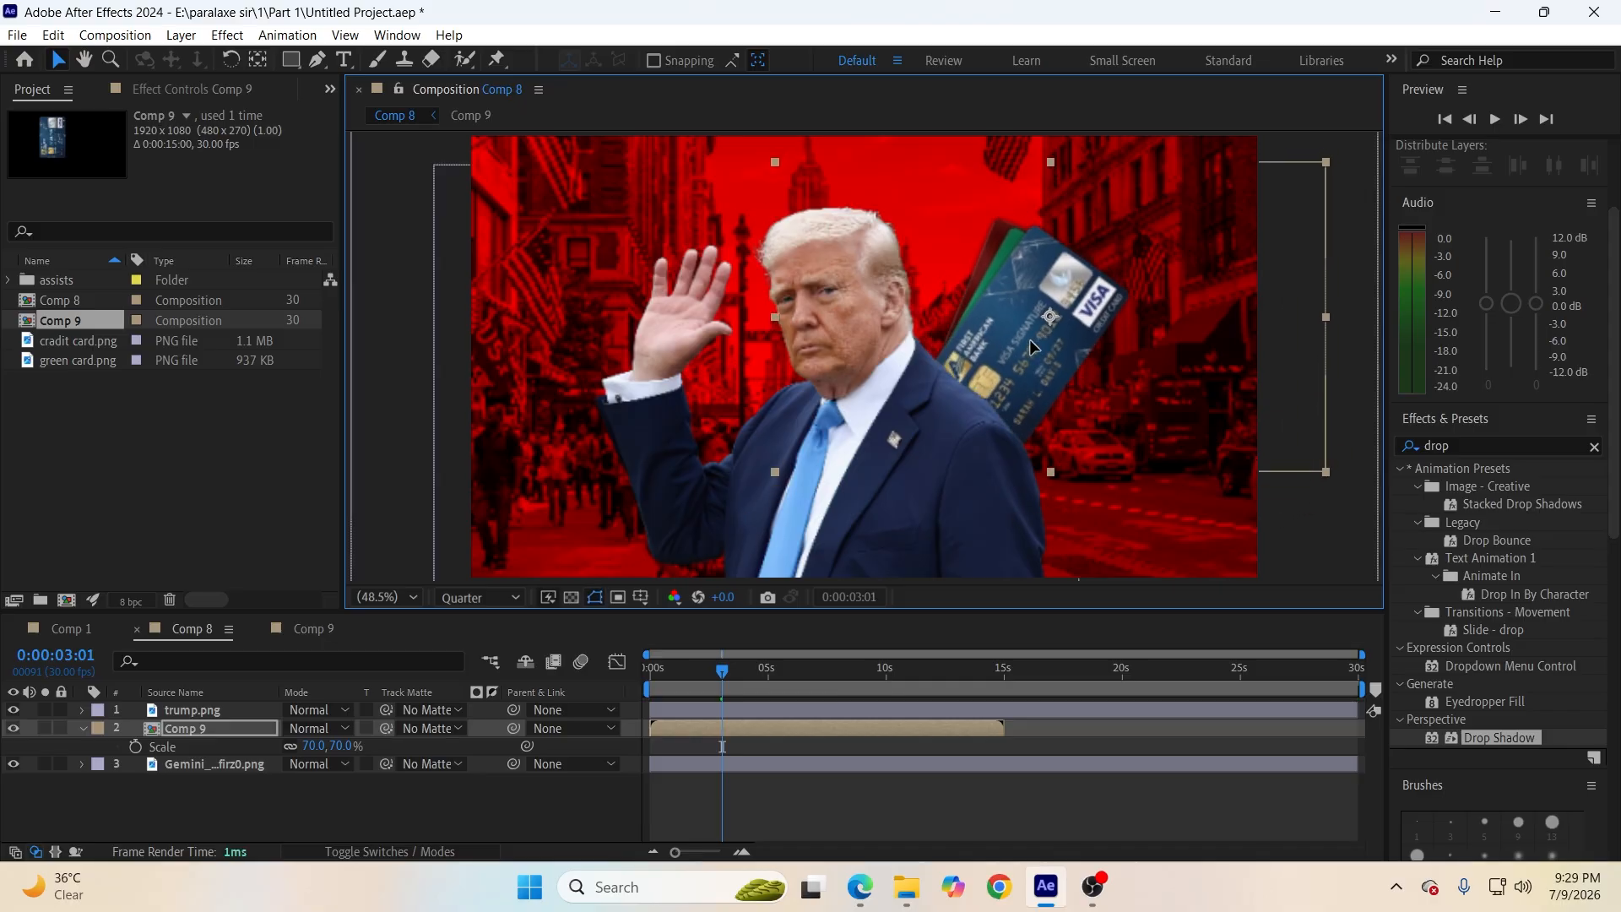
{"action": "left_click_drag", "start_coordinate": [1031, 346], "coordinate": [1076, 310]}
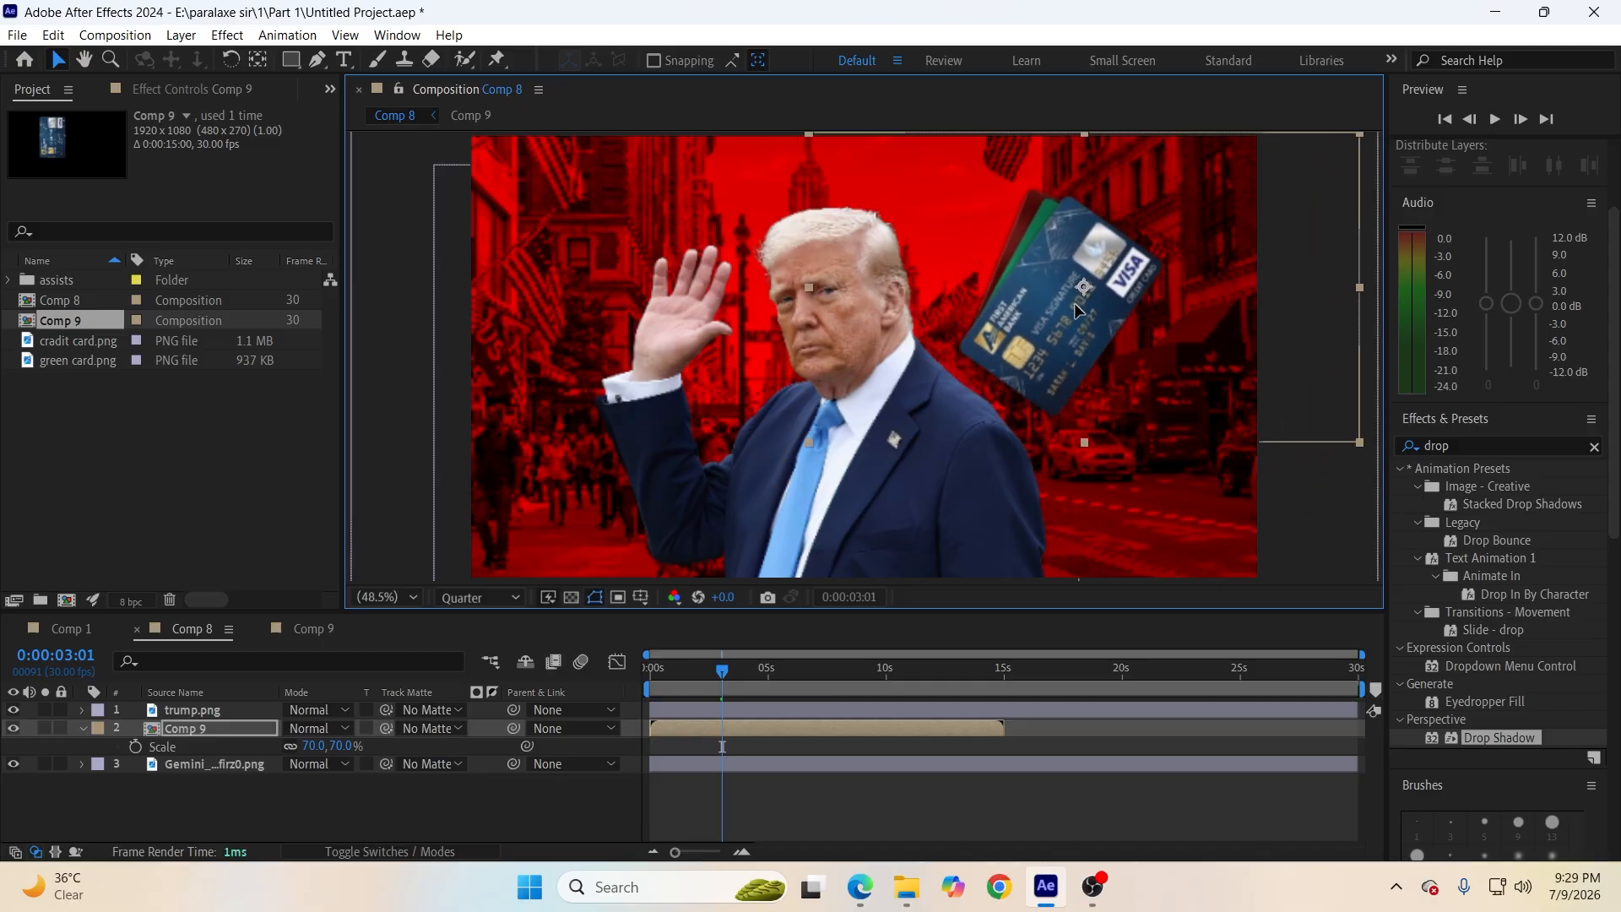
Apply the Gaussian Blur & Fade Eased 1 motion preset from Animation Composer as an In transition on the Comp 9 layer.
{"action": "key", "text": "Home"}
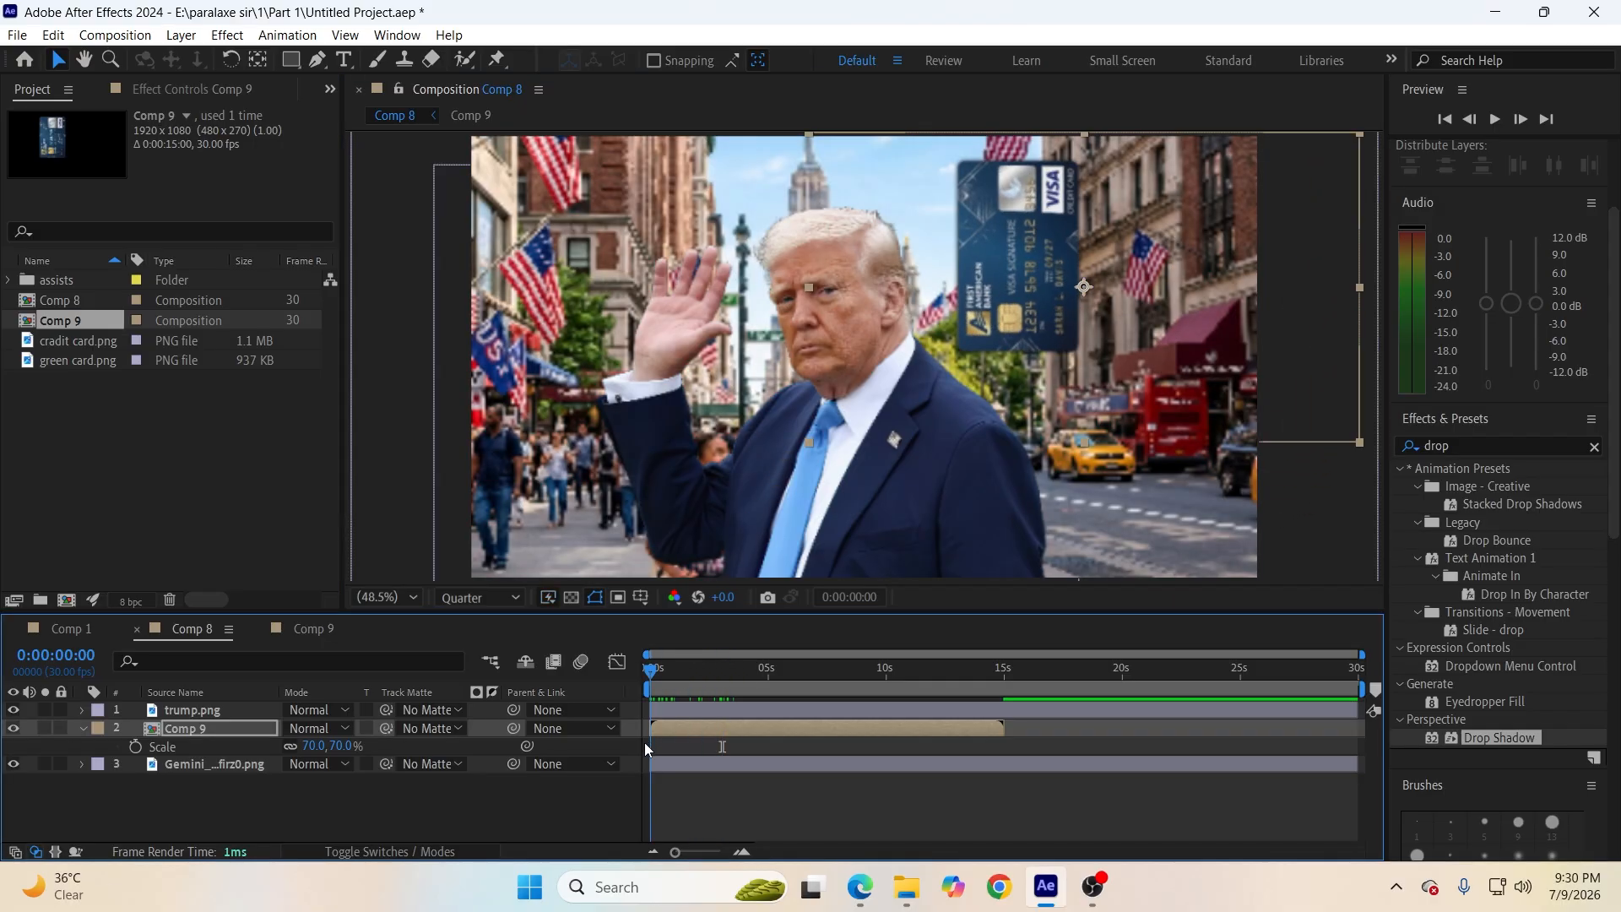
{"action": "left_click", "coordinate": [694, 732]}
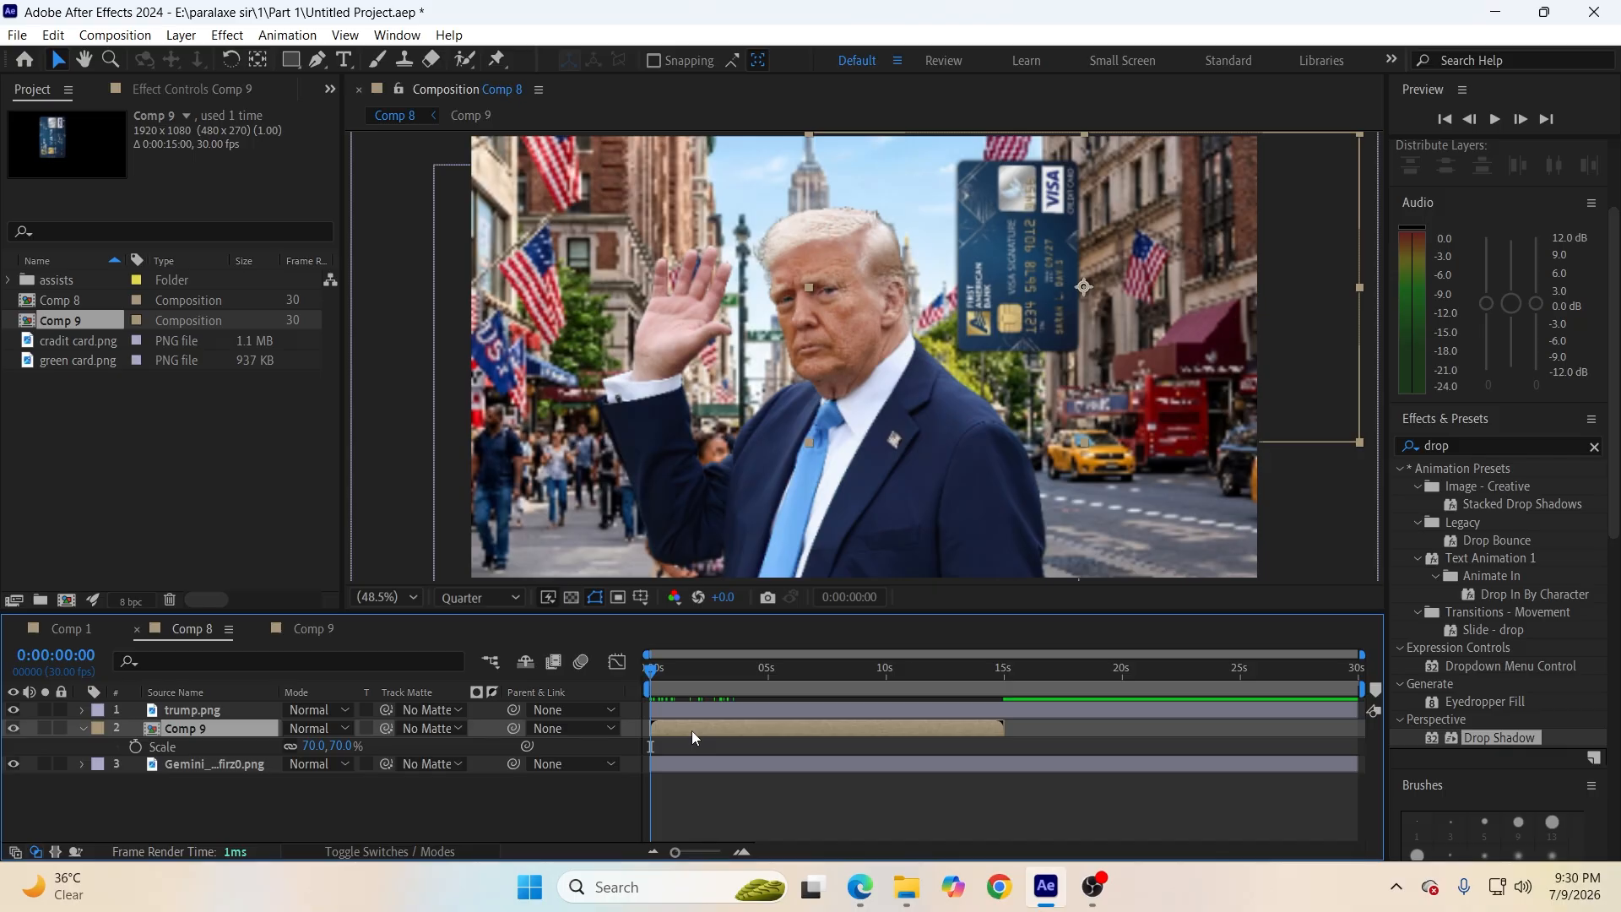
{"action": "left_click", "coordinate": [385, 38]}
{"action": "left_click", "coordinate": [582, 144]}
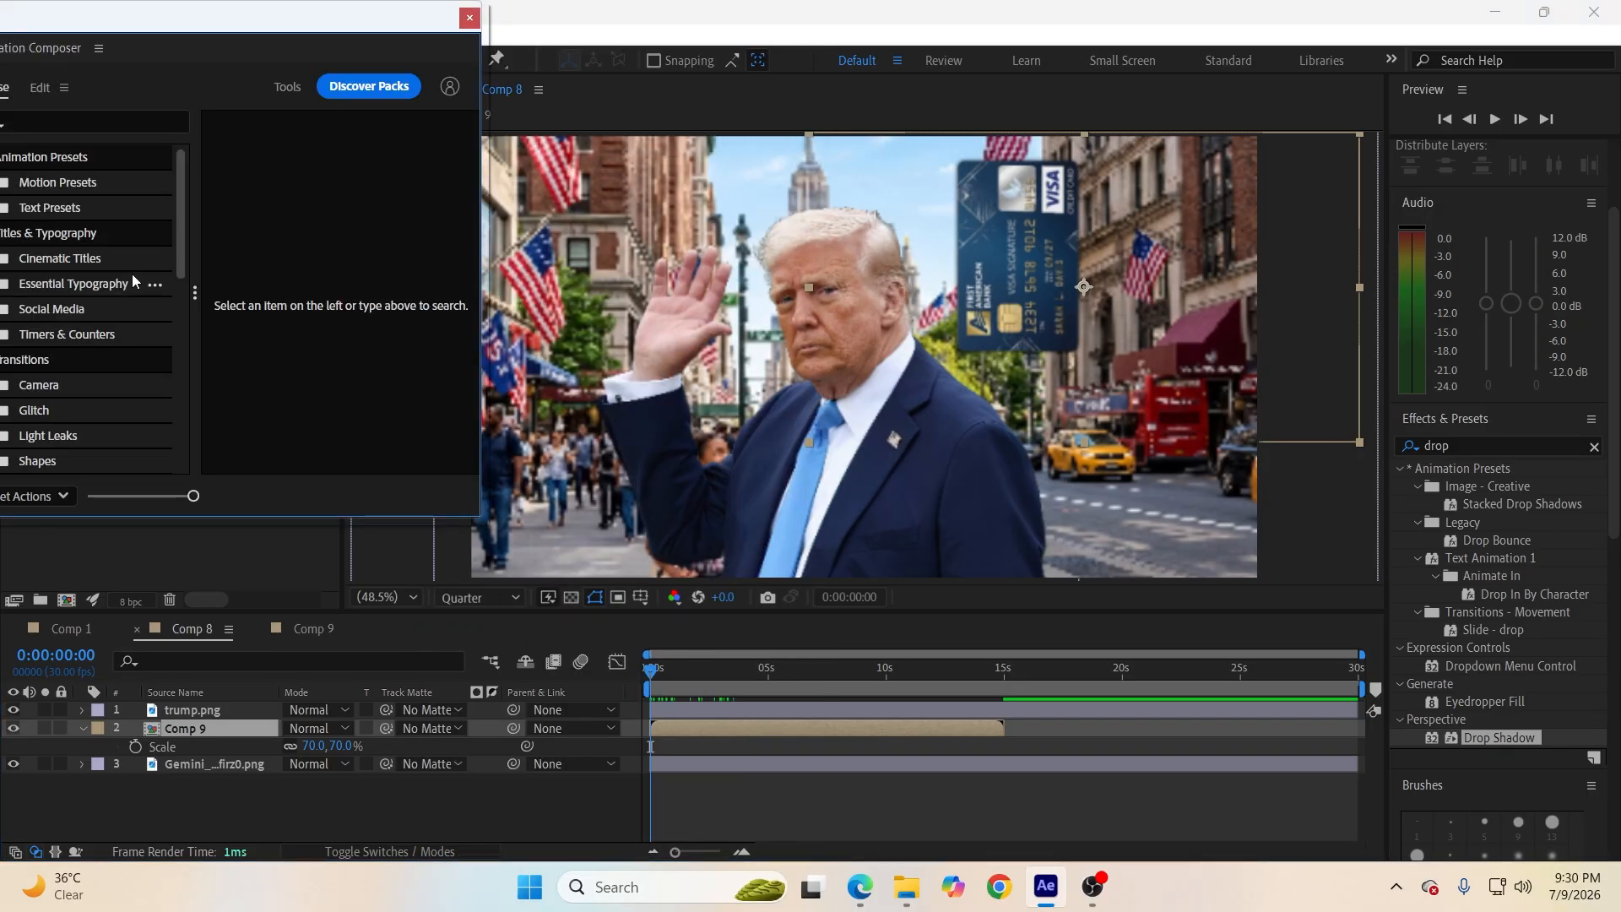
{"action": "left_click", "coordinate": [57, 184]}
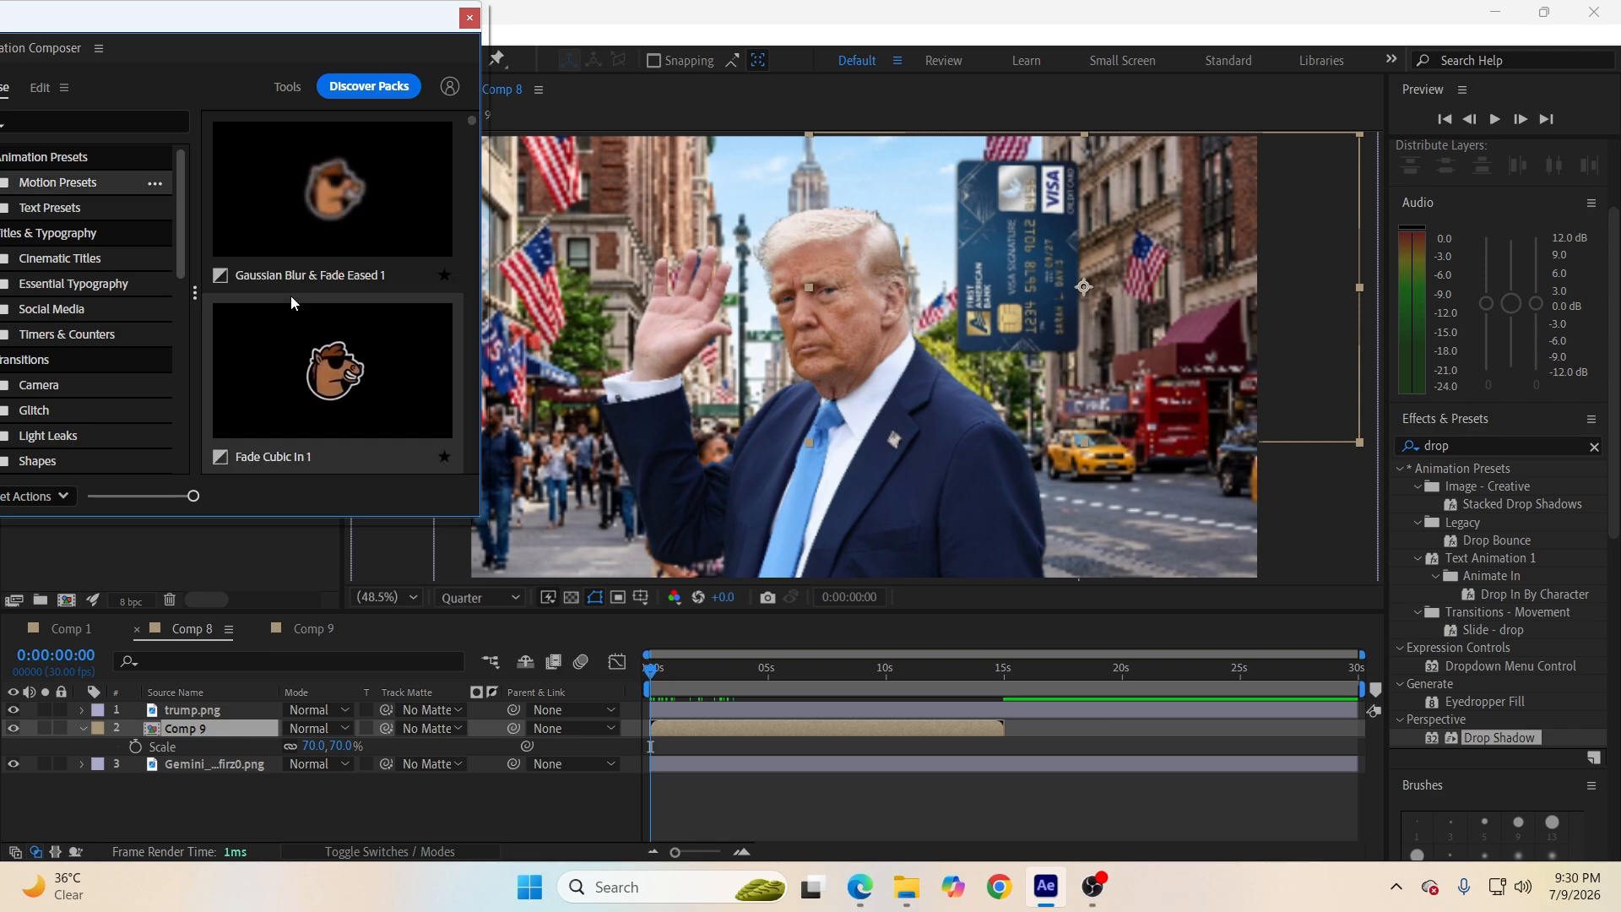
{"action": "left_click", "coordinate": [347, 255]}
{"action": "left_click", "coordinate": [271, 497]}
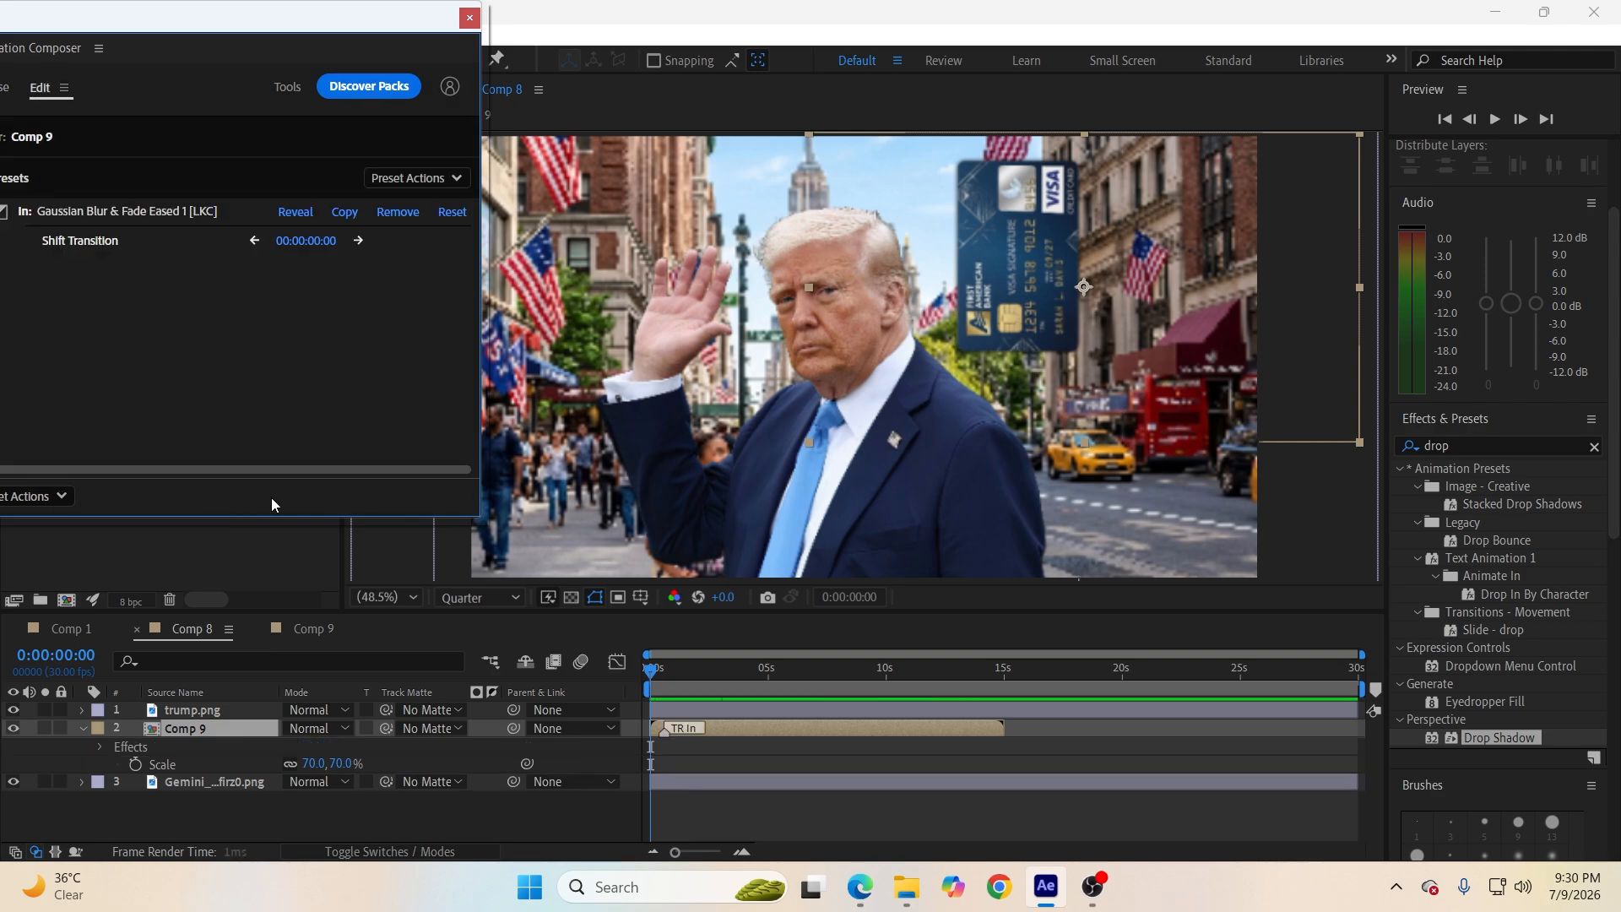
{"action": "left_click", "coordinate": [471, 18]}
{"action": "left_click", "coordinate": [475, 824]}
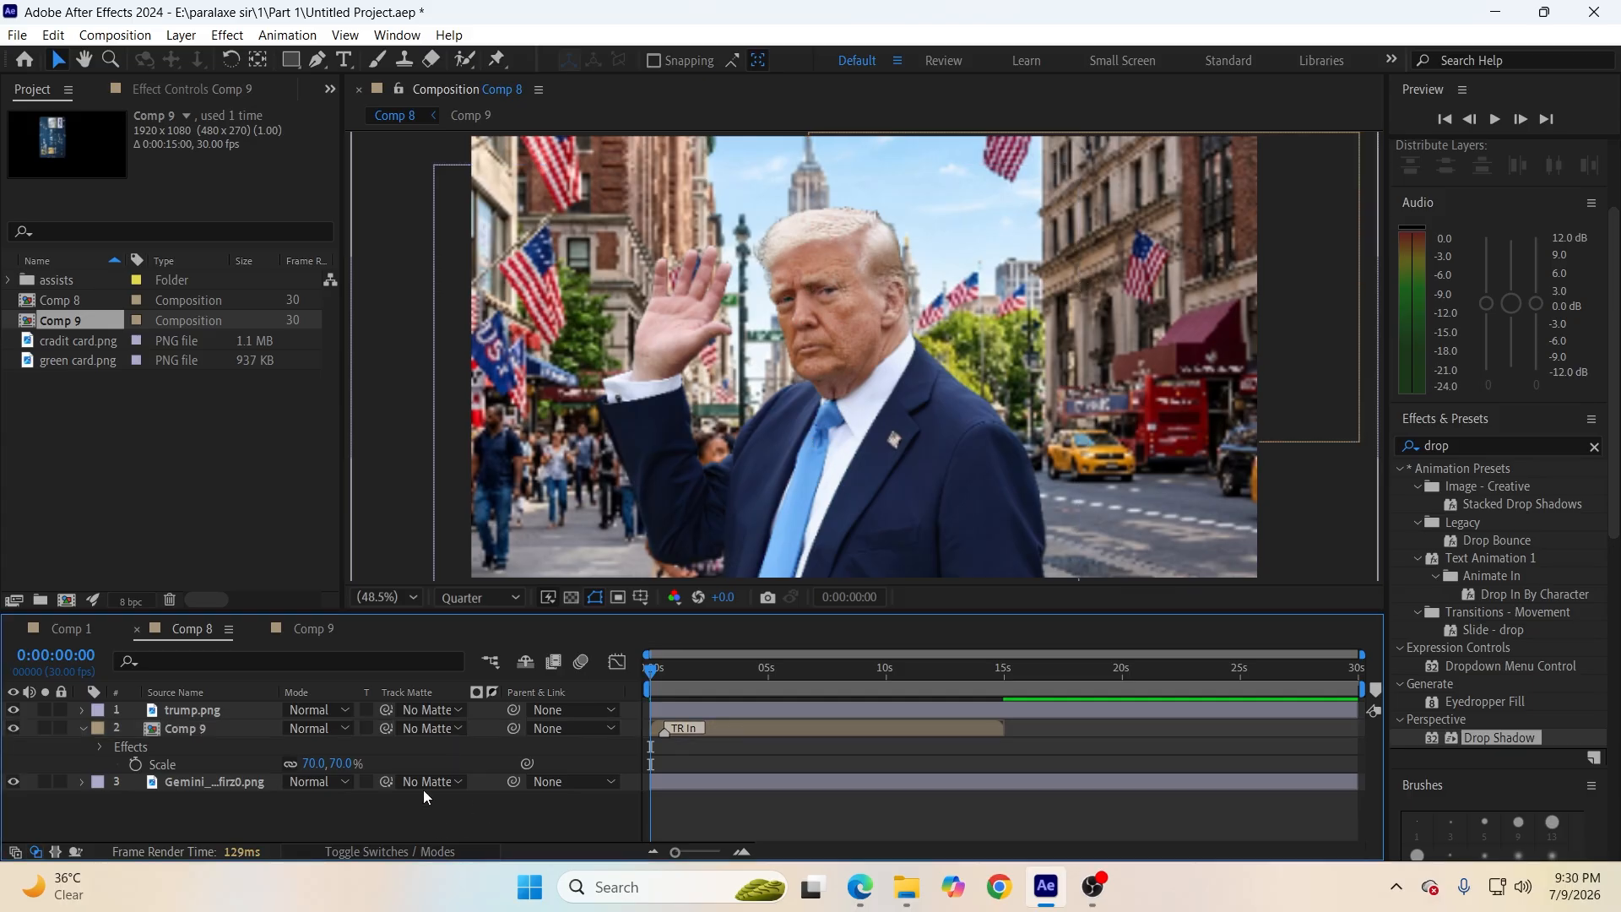
{"action": "left_click", "coordinate": [84, 729]}
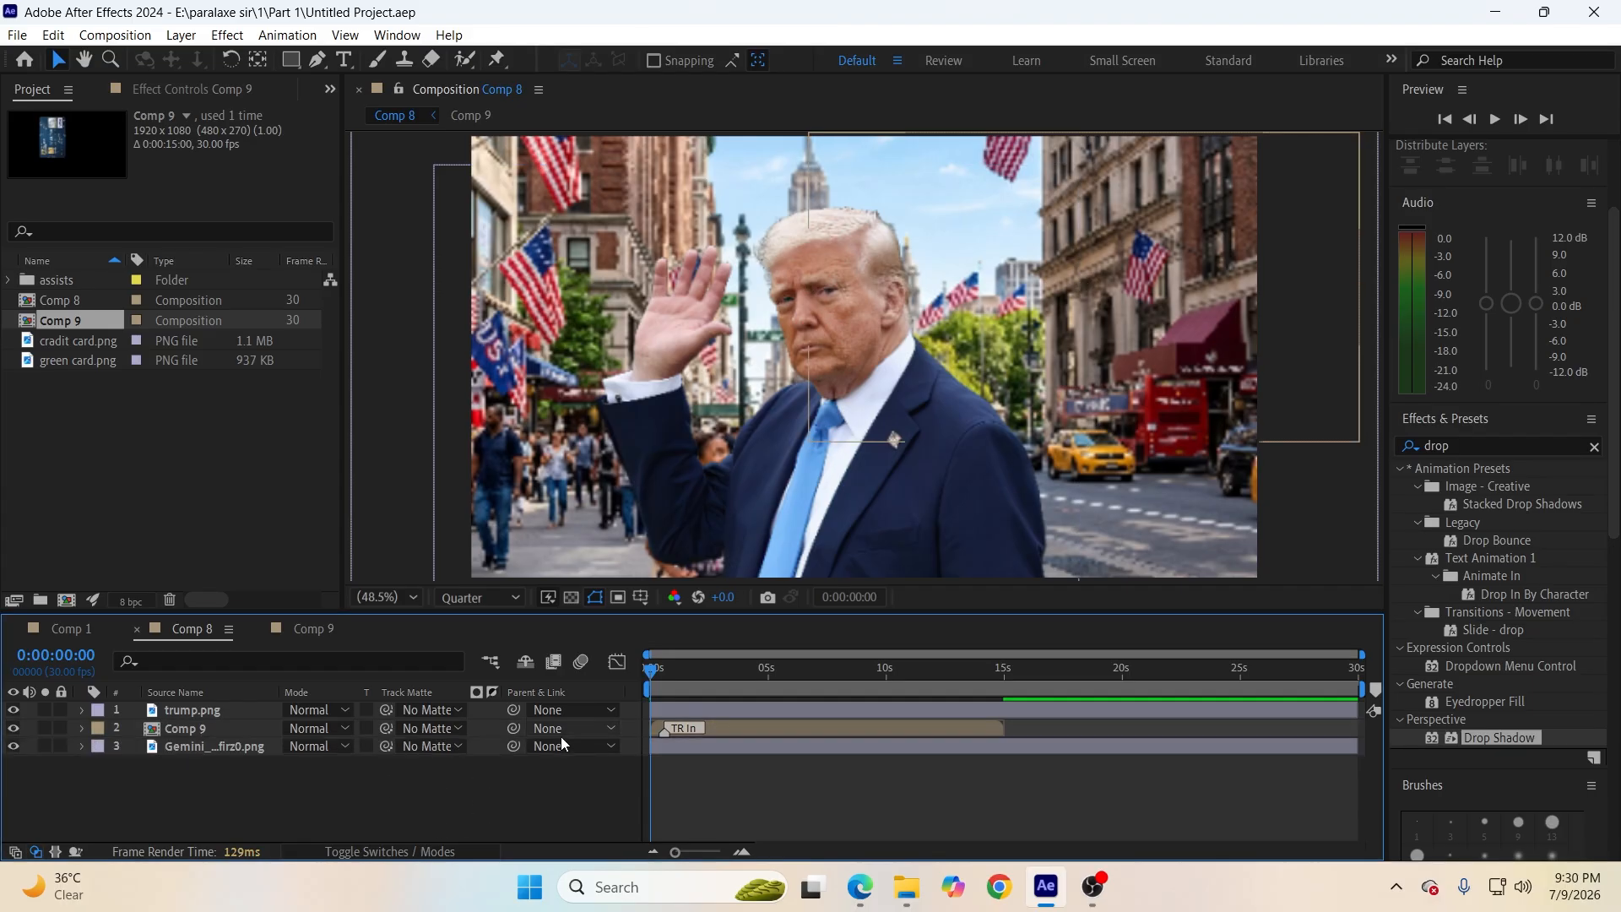
Delay the Comp 9 layer to start at about 1.3 seconds, preview the card entrance, and save the project.
{"action": "left_click_drag", "start_coordinate": [650, 680], "coordinate": [769, 722]}
{"action": "key", "text": "Home"}
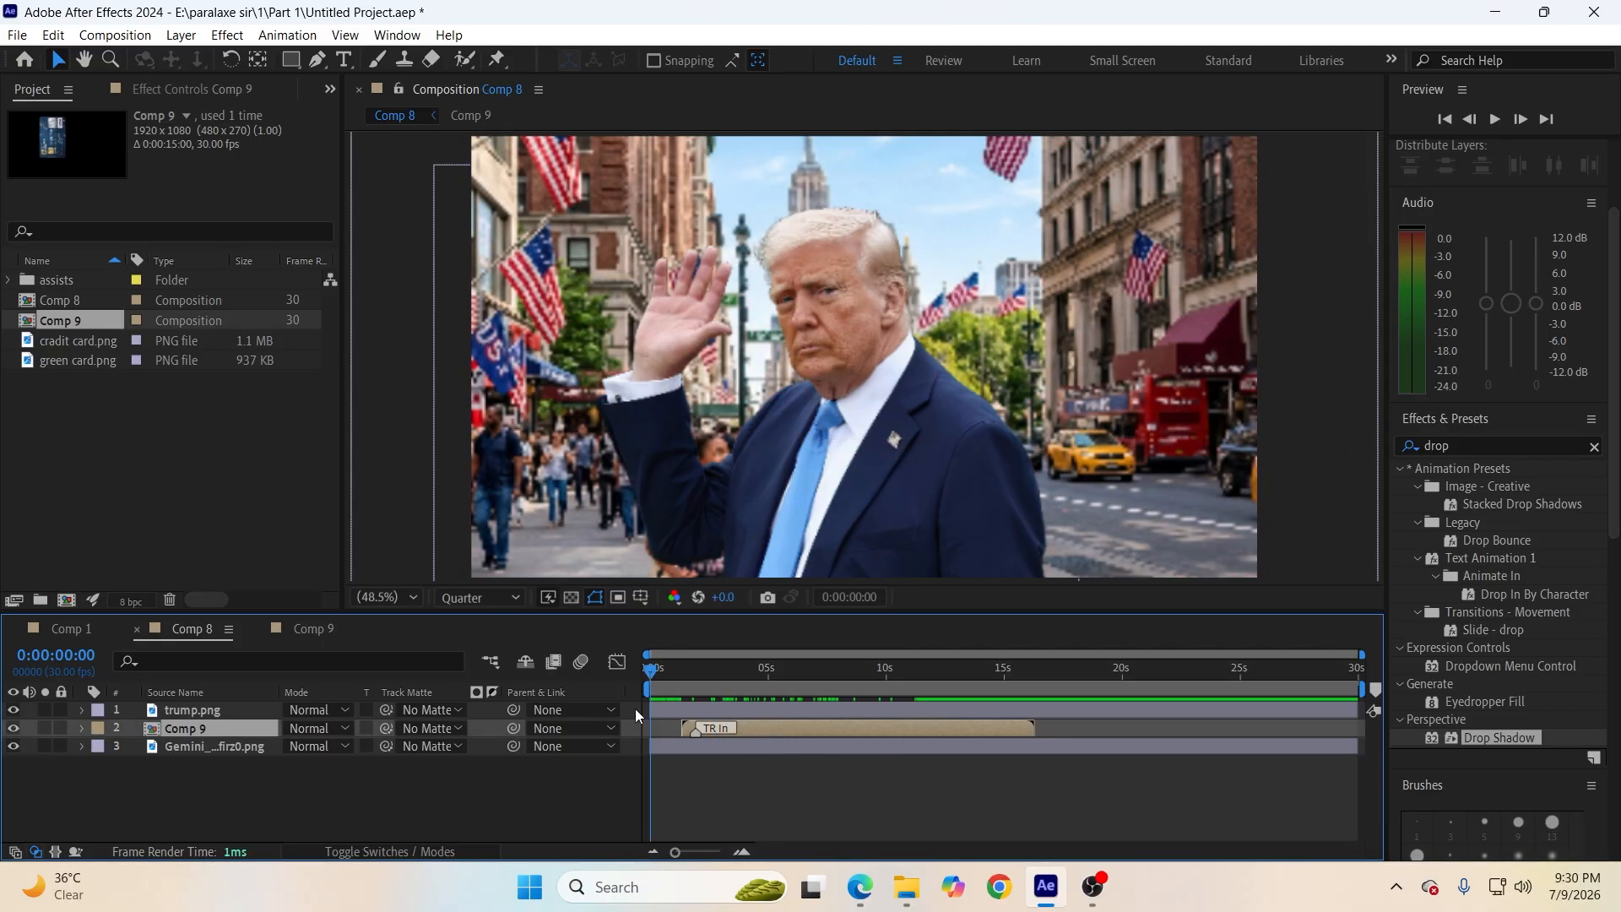
{"action": "key", "text": "space"}
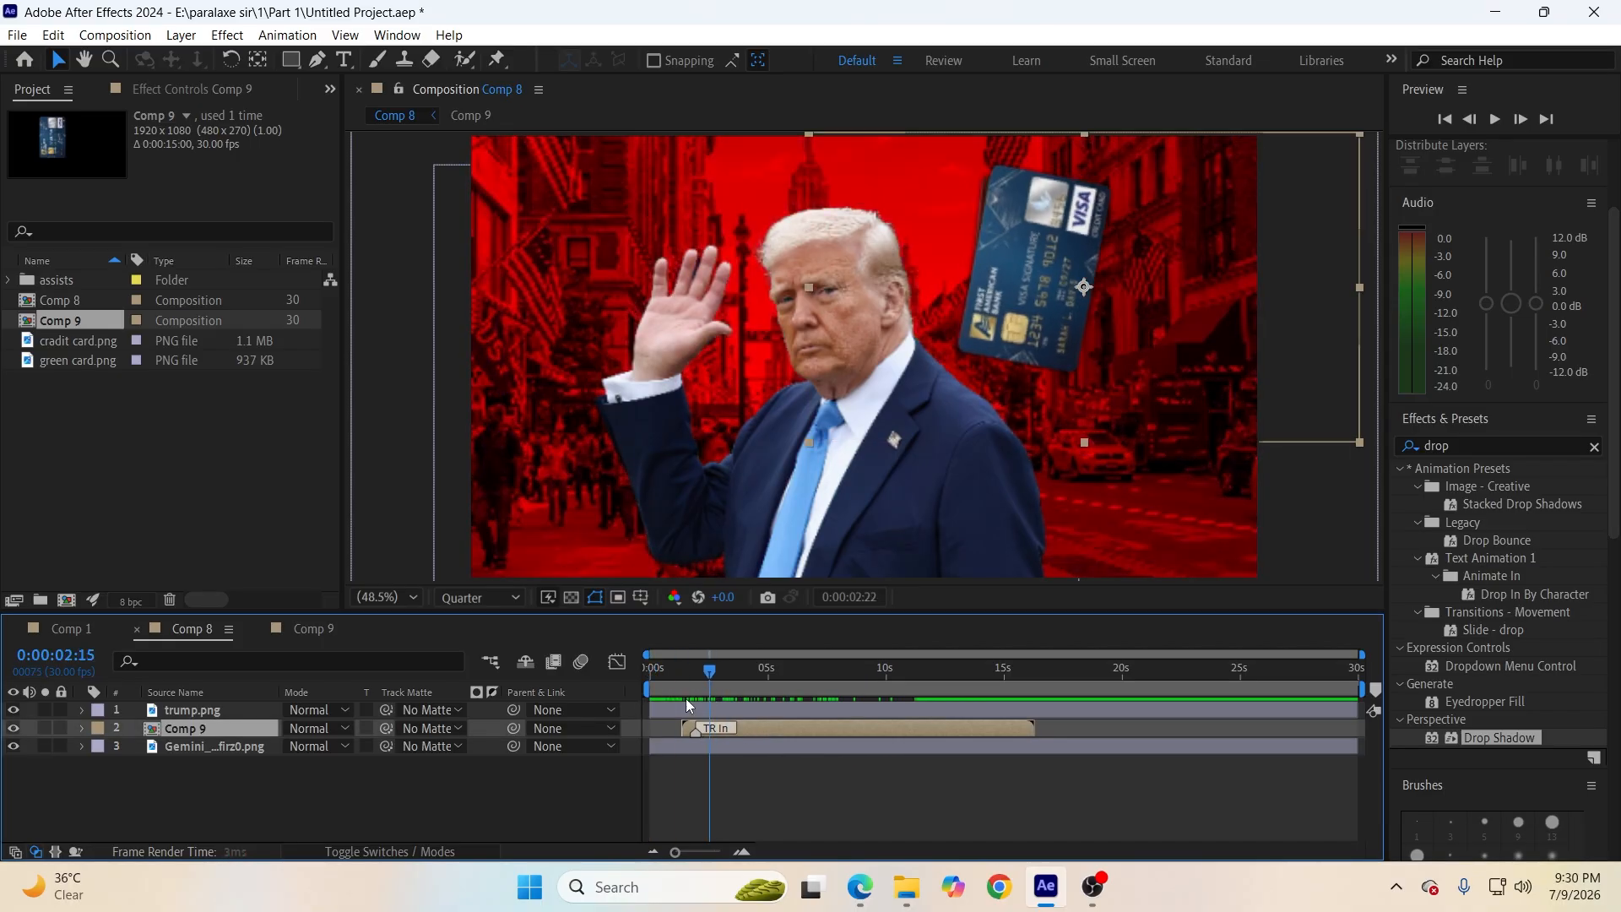
{"action": "key", "text": "space"}
{"action": "left_click", "coordinate": [574, 798]}
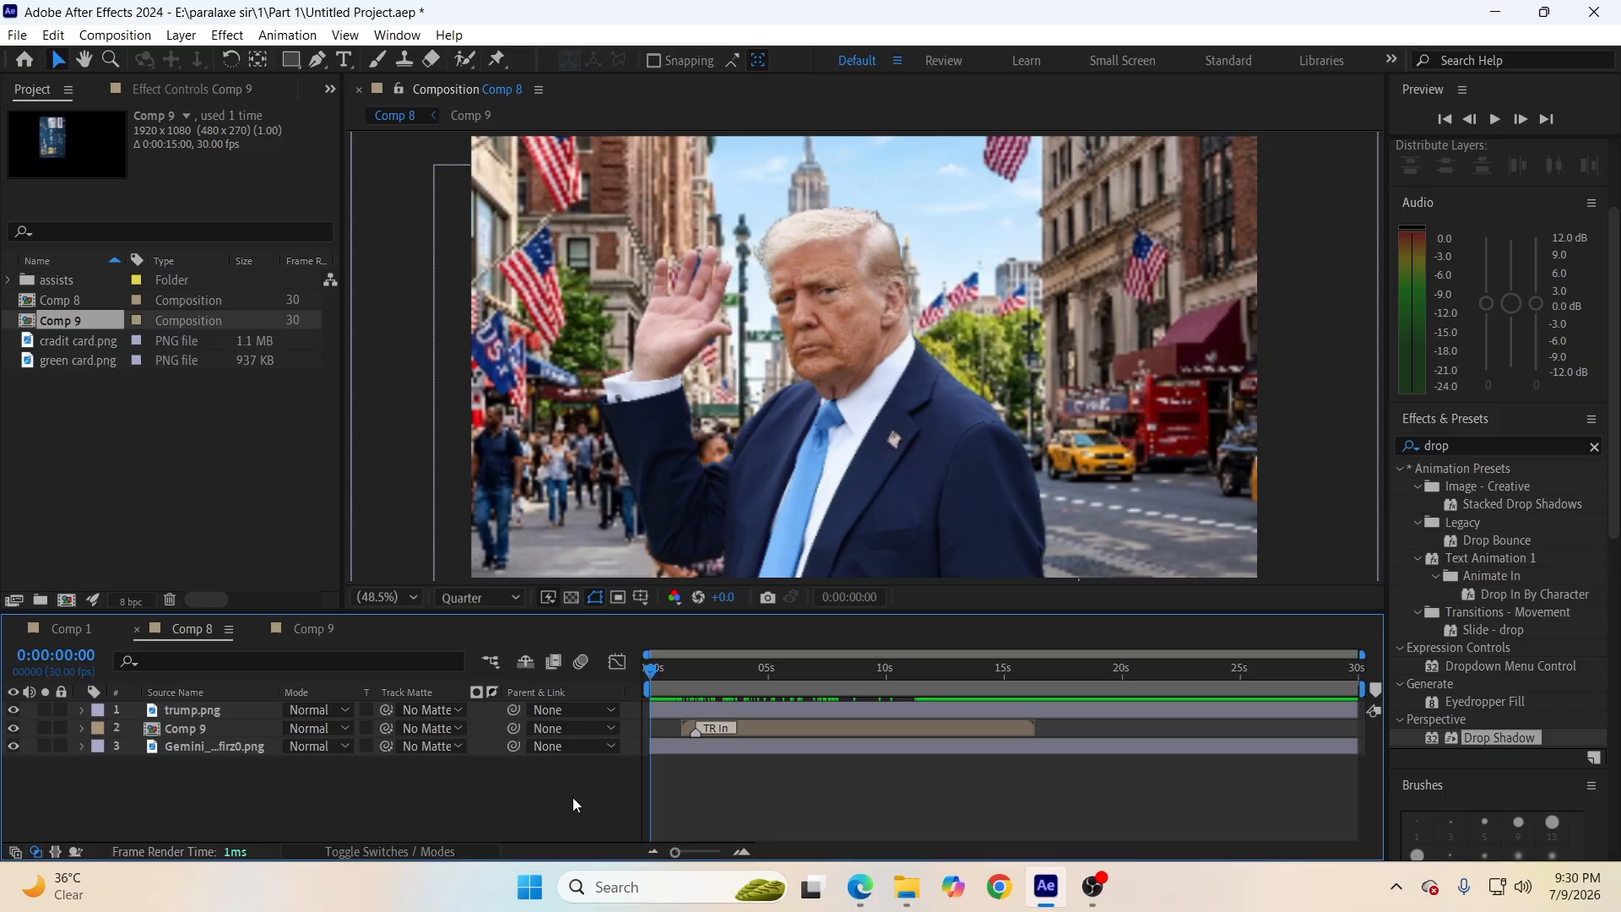
{"action": "key", "text": "ctrl+s"}
Add usa flag.mp4 directly below trump.png in Comp 8 and key out its green background with Keylight (1.2).
{"action": "left_click", "coordinate": [898, 888]}
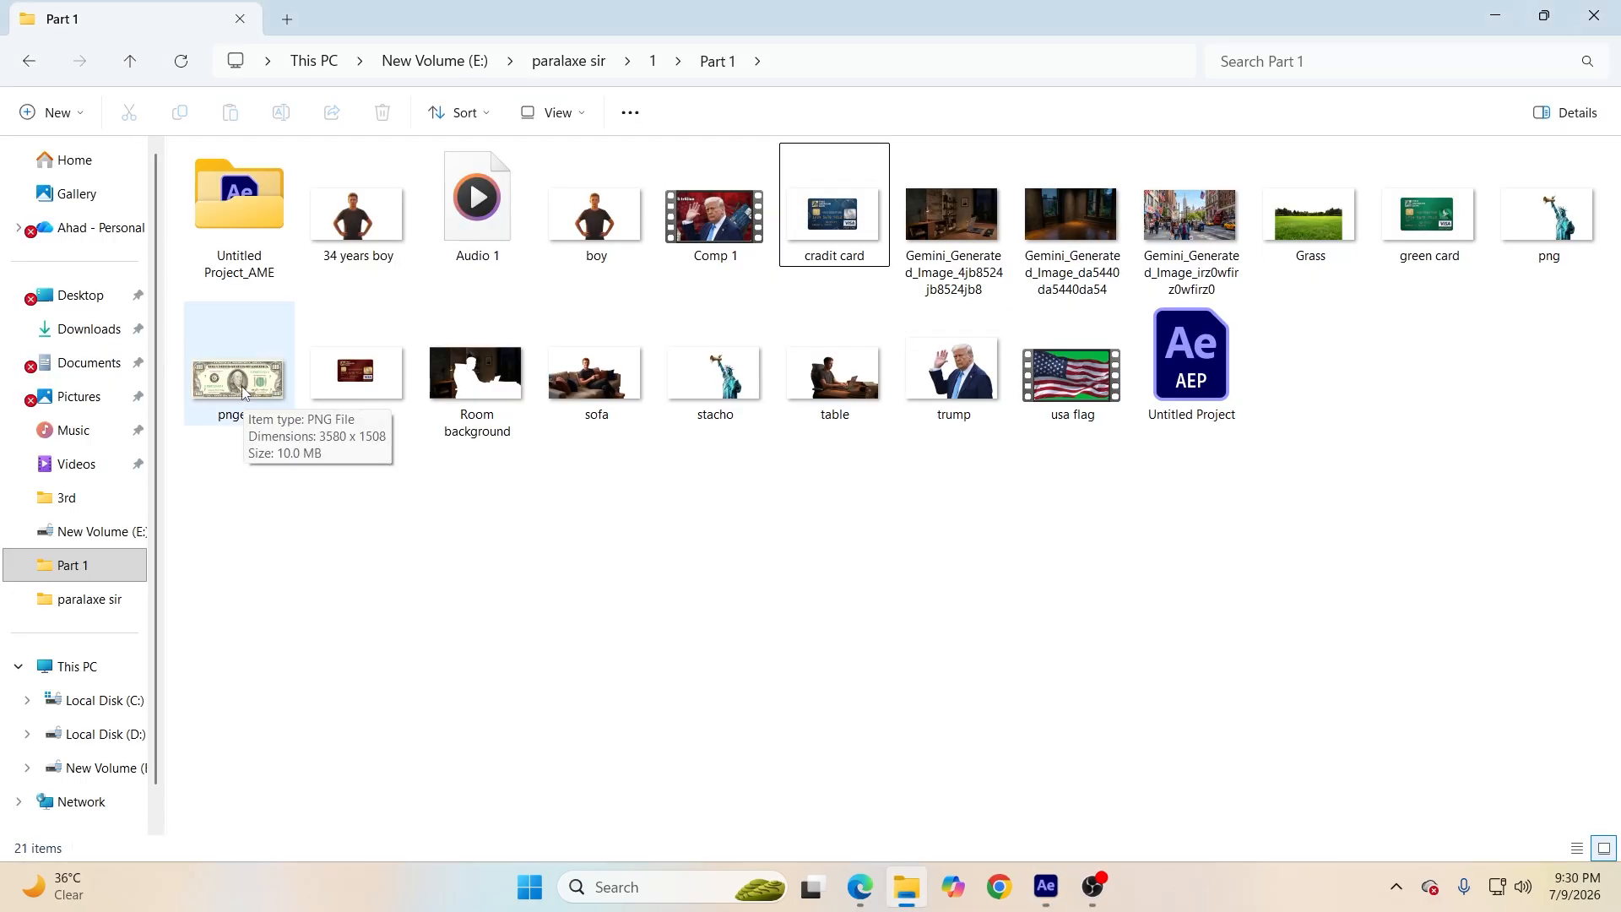
{"action": "left_click_drag", "start_coordinate": [1070, 371], "coordinate": [208, 719]}
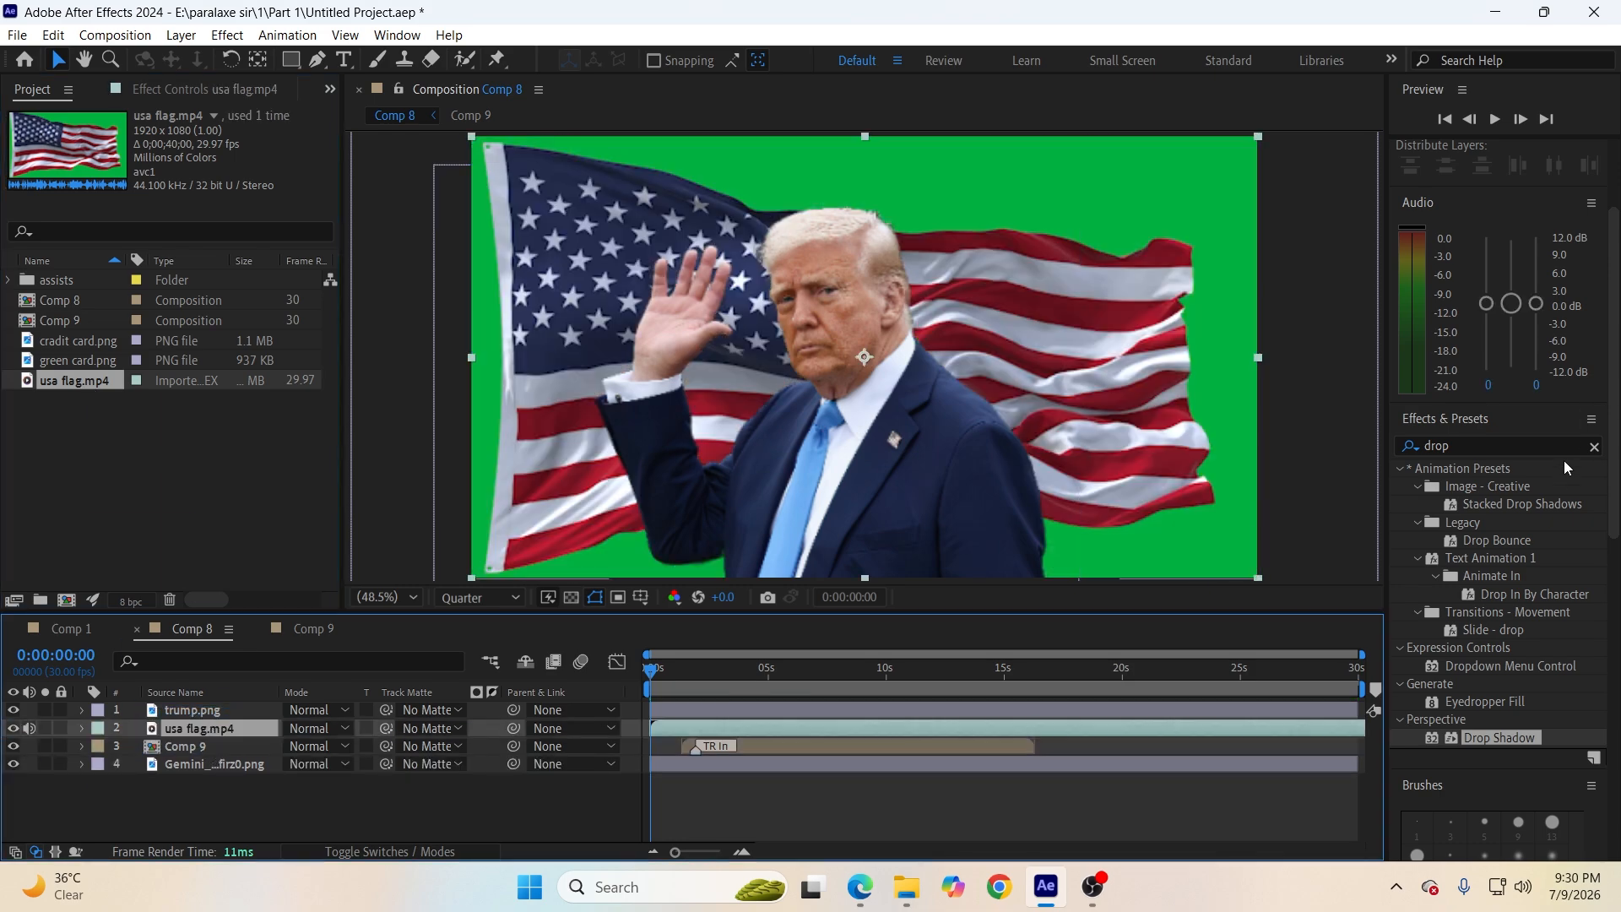
{"action": "left_click", "coordinate": [1594, 447]}
{"action": "type", "text": "keylight"}
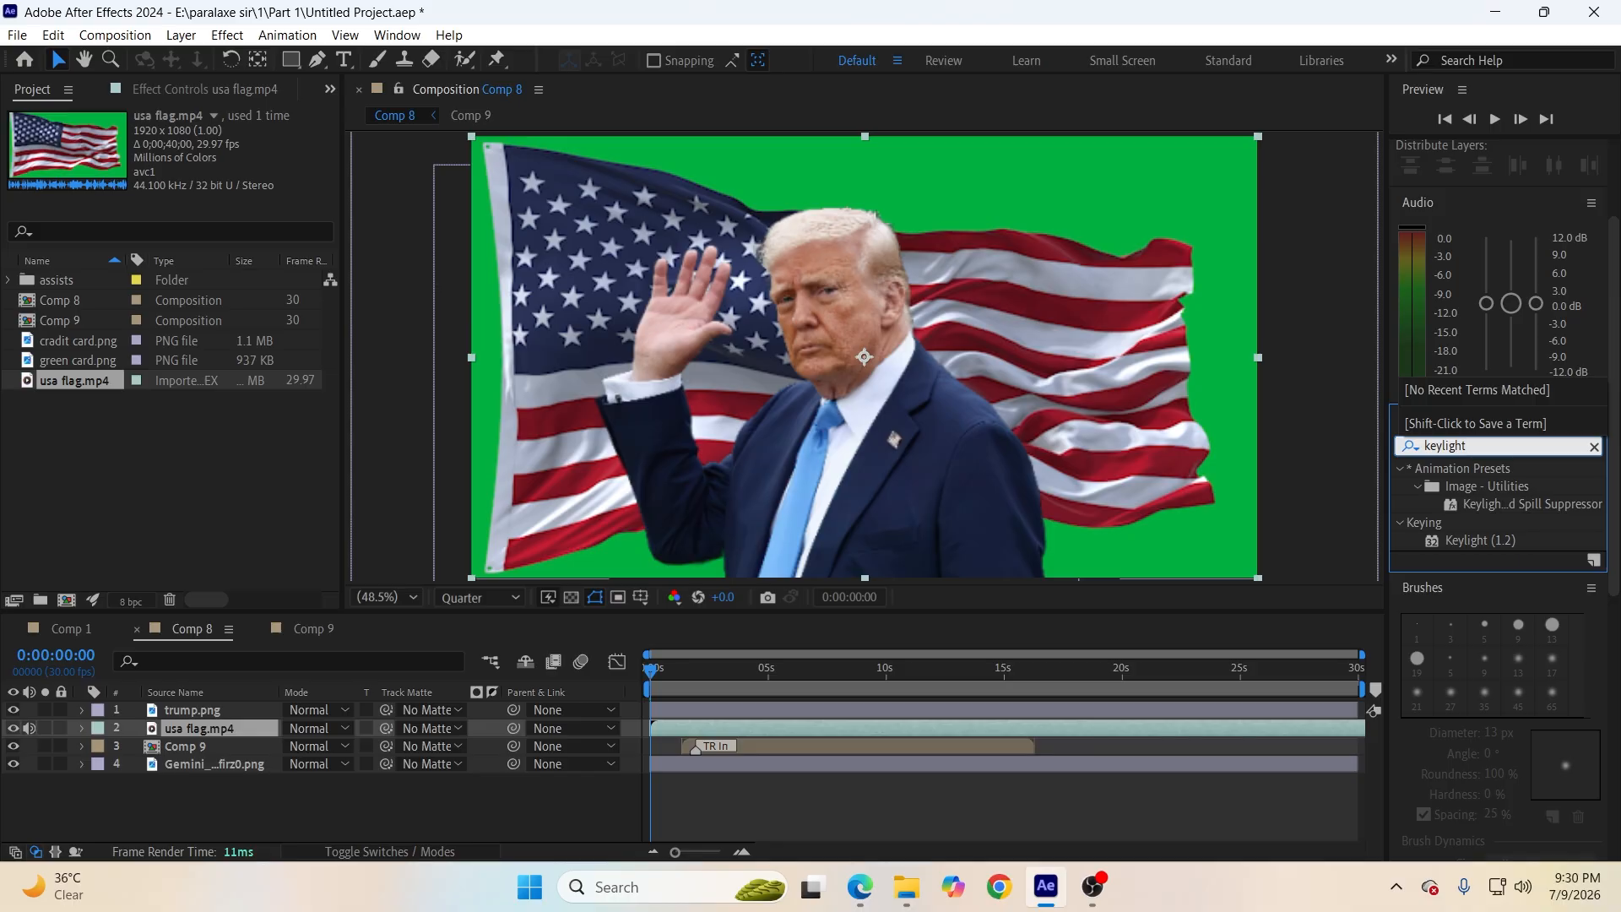
{"action": "left_click_drag", "start_coordinate": [1500, 540], "coordinate": [1086, 463]}
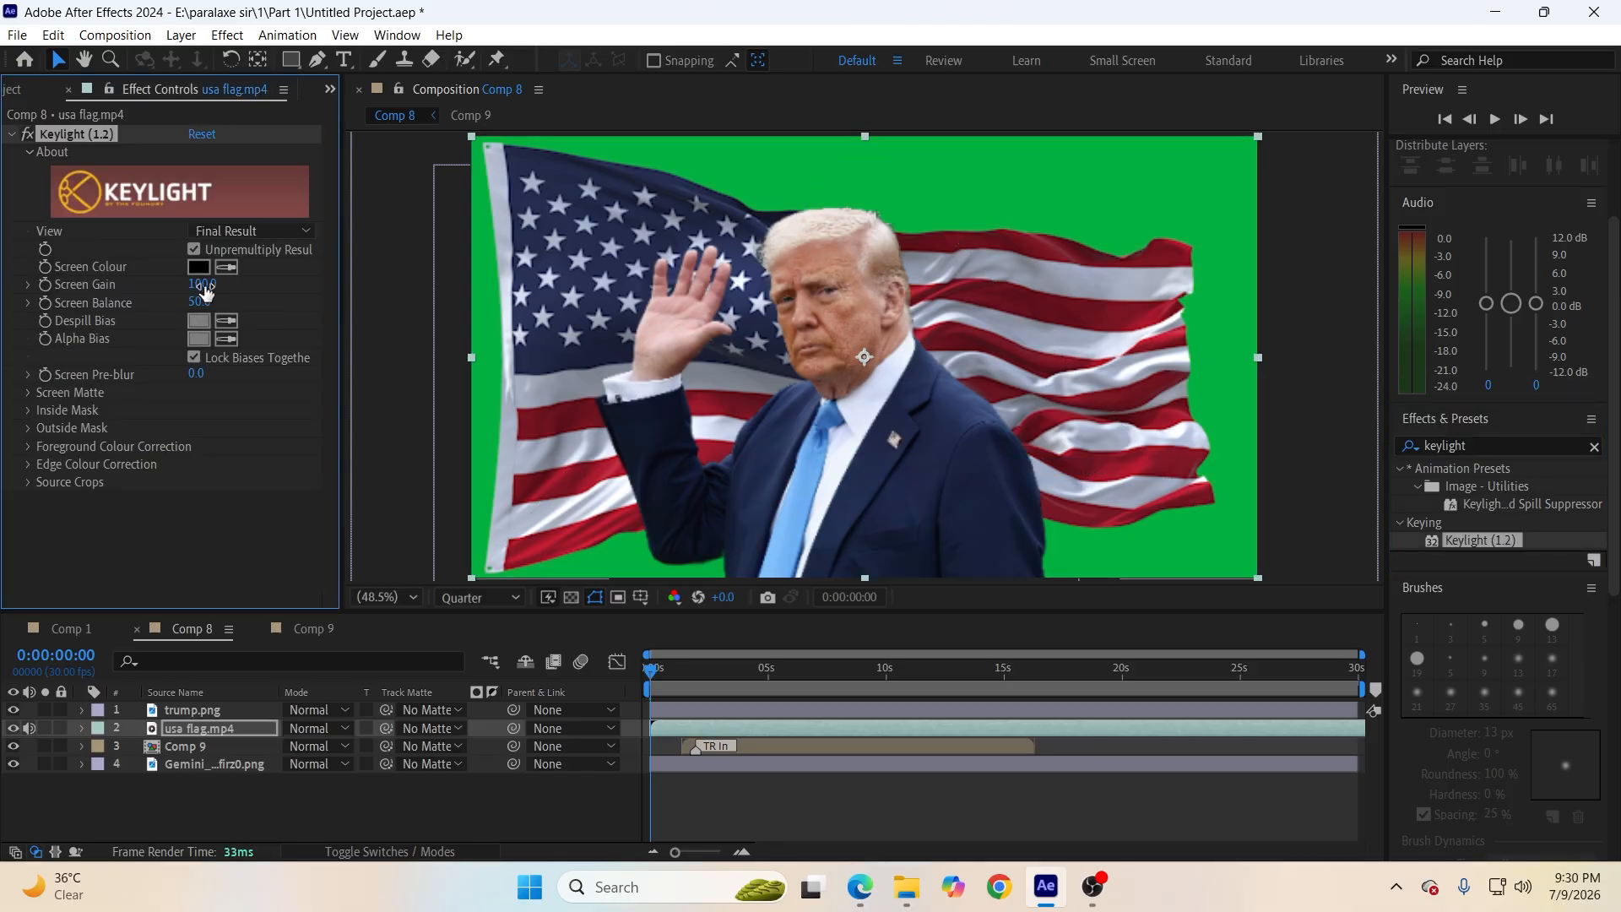
{"action": "left_click", "coordinate": [1047, 150]}
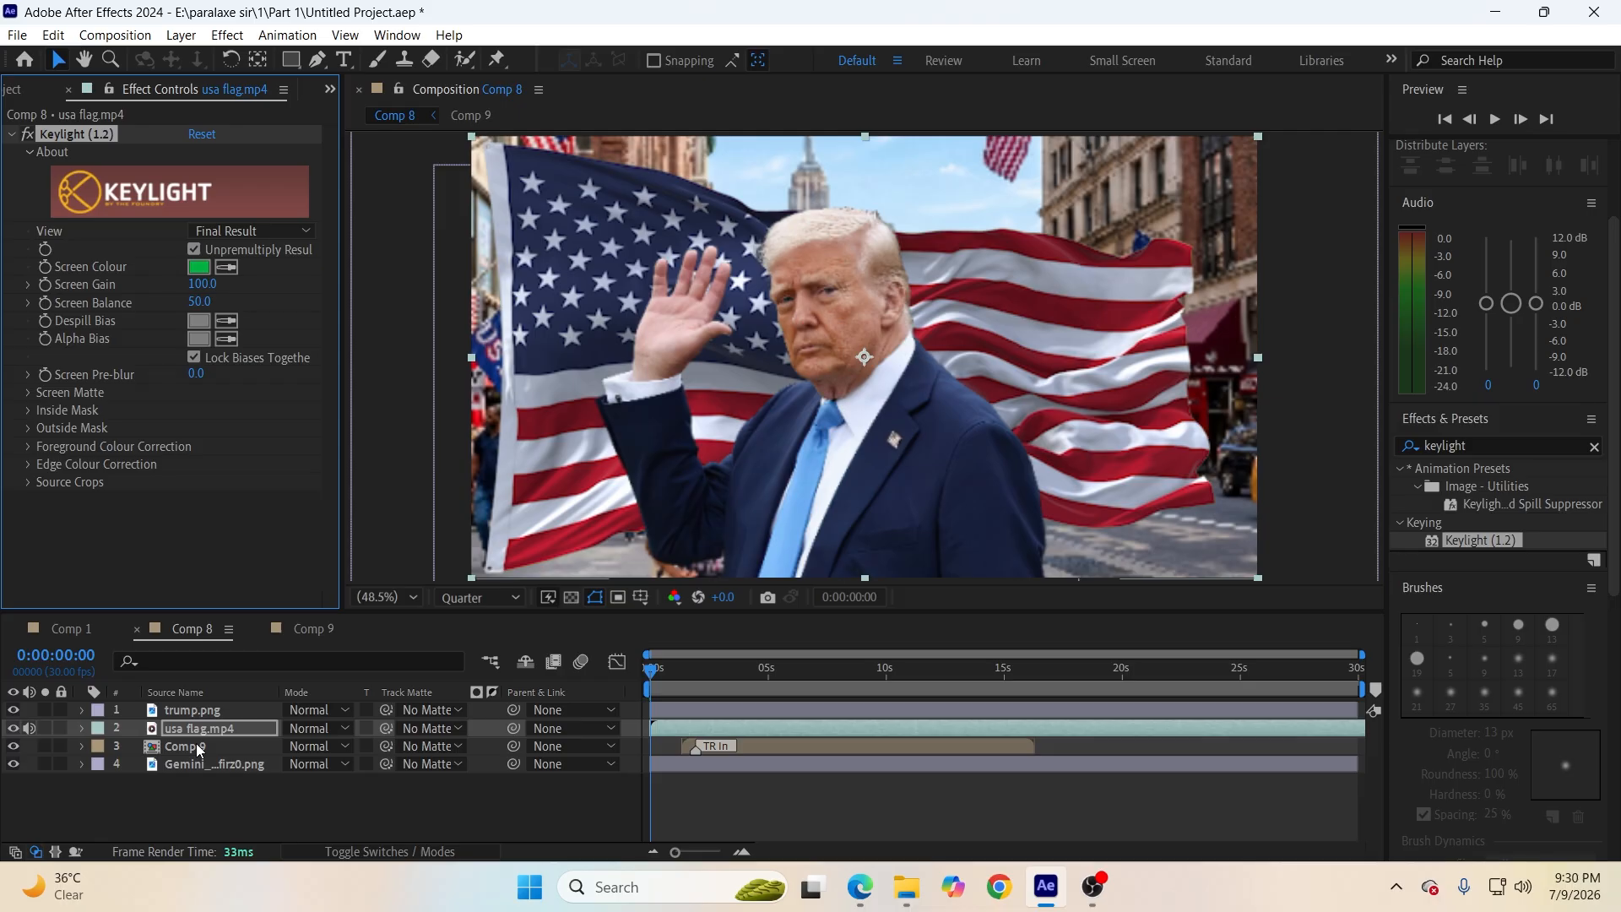
Place the usa flag.mp4 layer beneath Comp 9 and set its opacity to 30%.
{"action": "mouse_move", "coordinate": [195, 732]}
{"action": "left_mouse_down"}
{"action": "mouse_move", "coordinate": [196, 772]}
{"action": "mouse_move", "coordinate": [197, 728]}
{"action": "mouse_move", "coordinate": [204, 746]}
{"action": "left_mouse_up"}
{"action": "type", "text": "t"}
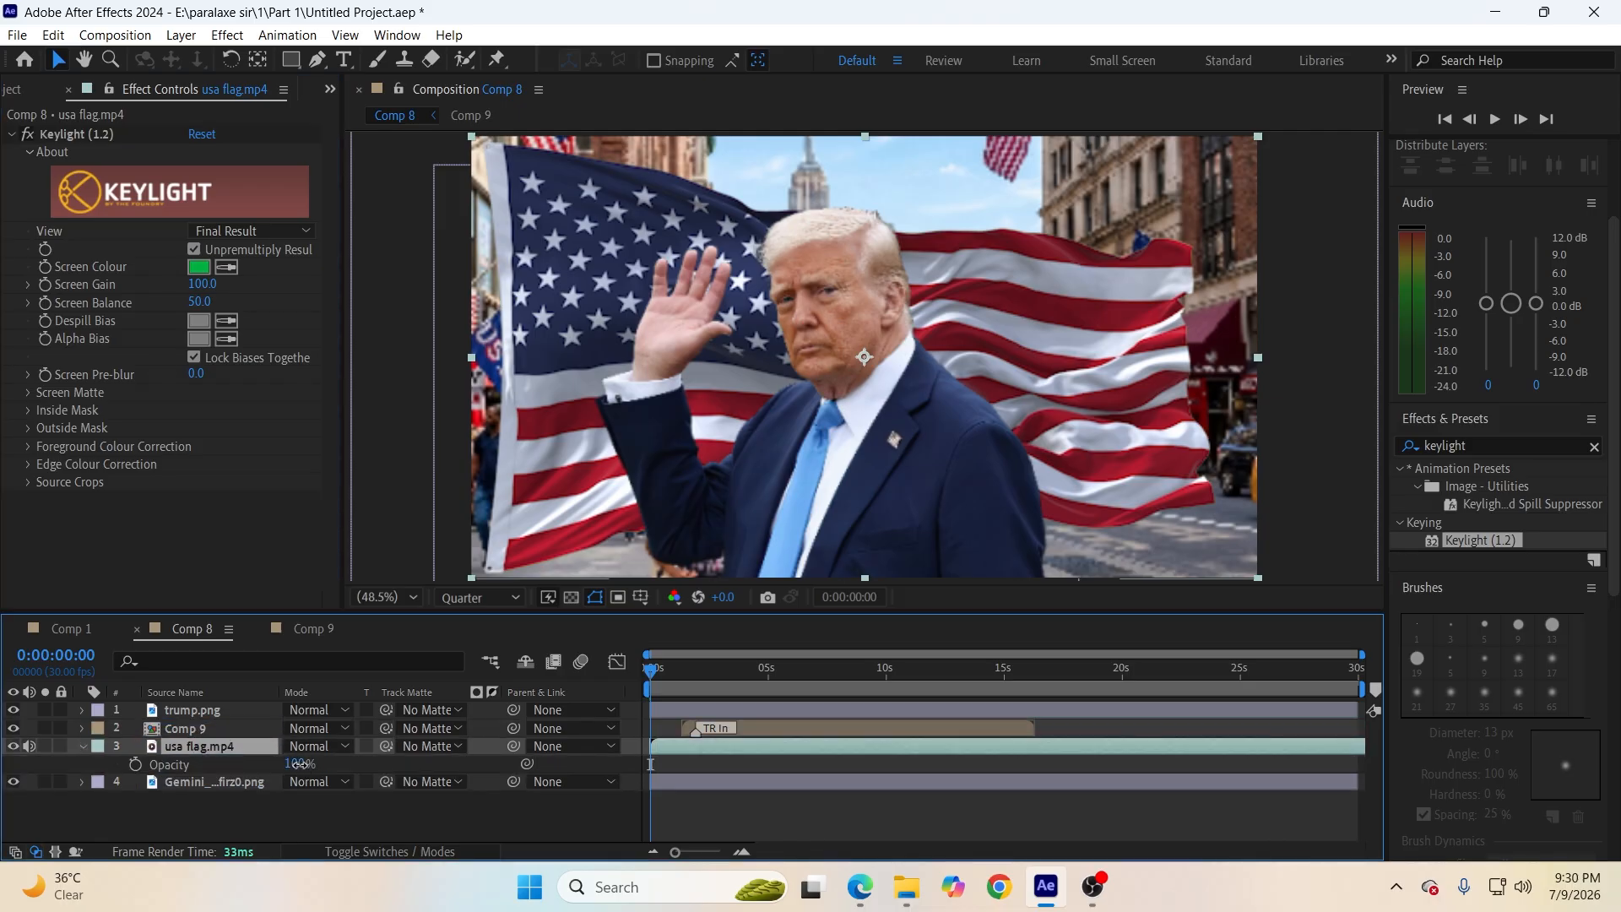
{"action": "type", "text": "30"}
{"action": "left_click", "coordinate": [311, 802]}
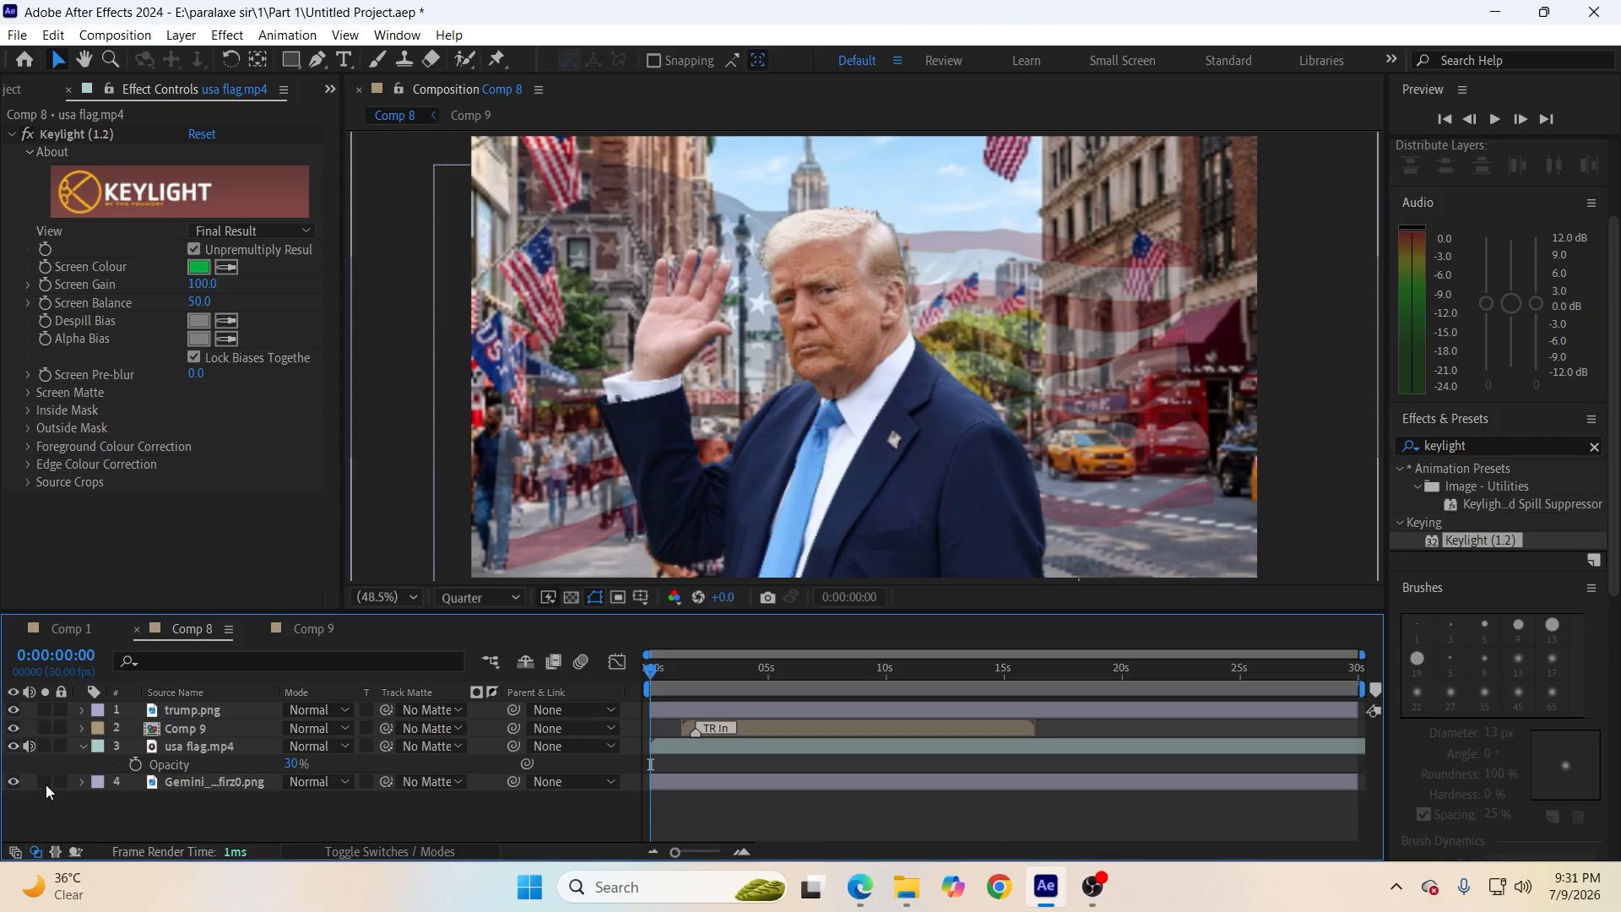
{"action": "left_click", "coordinate": [82, 746]}
Shift the usa flag.mp4 layer slightly left and up in the frame and save the project.
{"action": "left_click", "coordinate": [199, 746]}
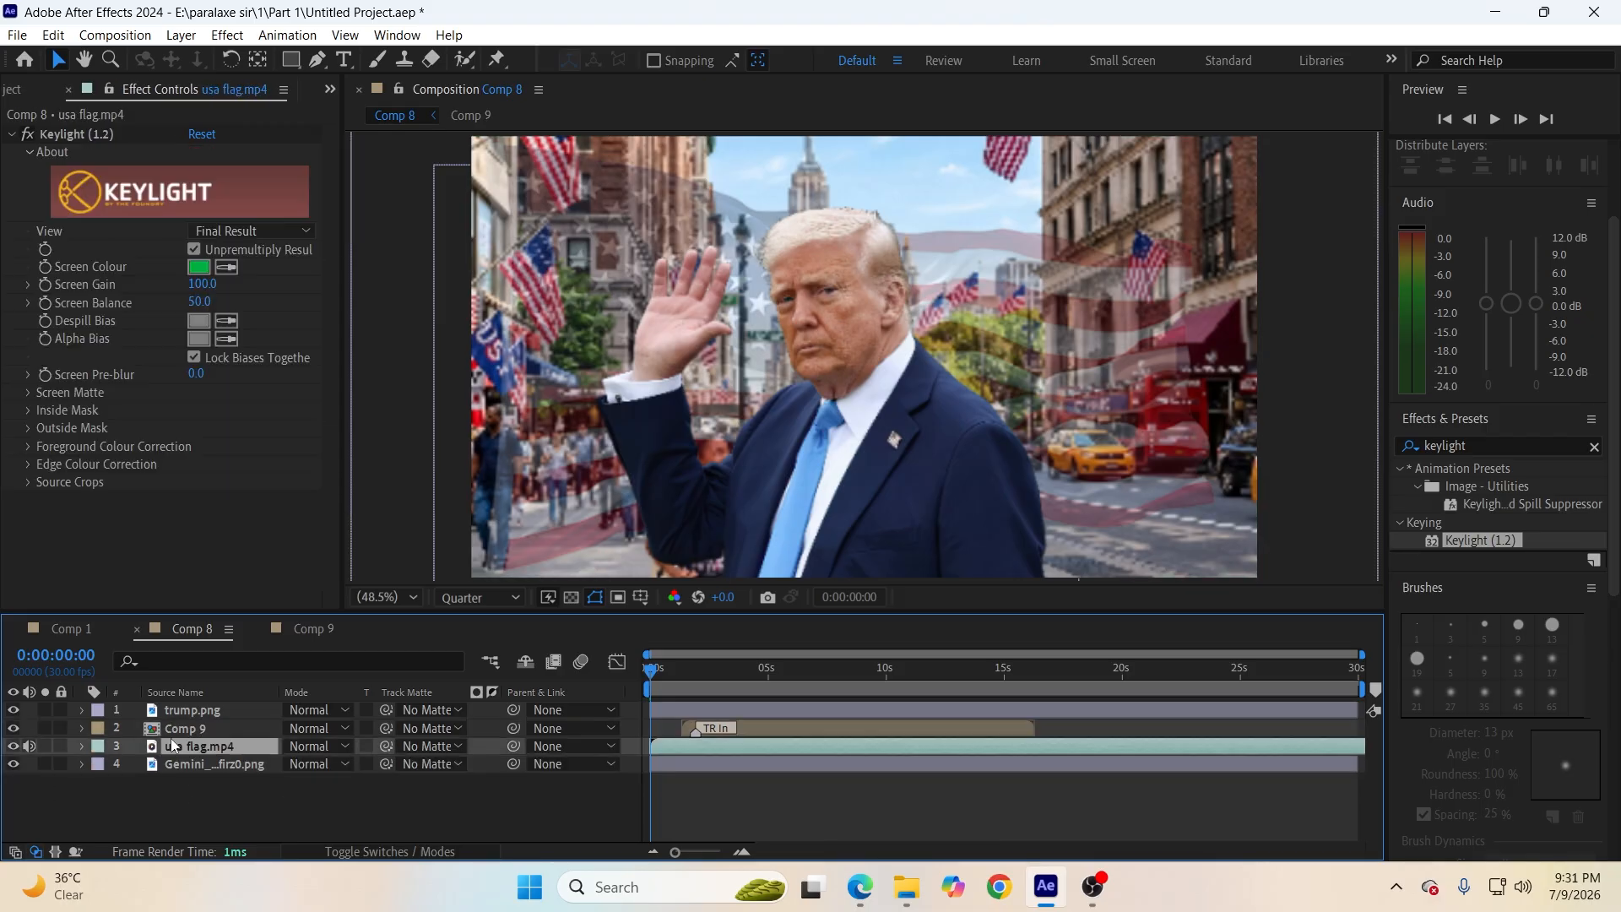
{"action": "left_click_drag", "start_coordinate": [577, 351], "coordinate": [557, 342]}
{"action": "key", "text": "Return"}
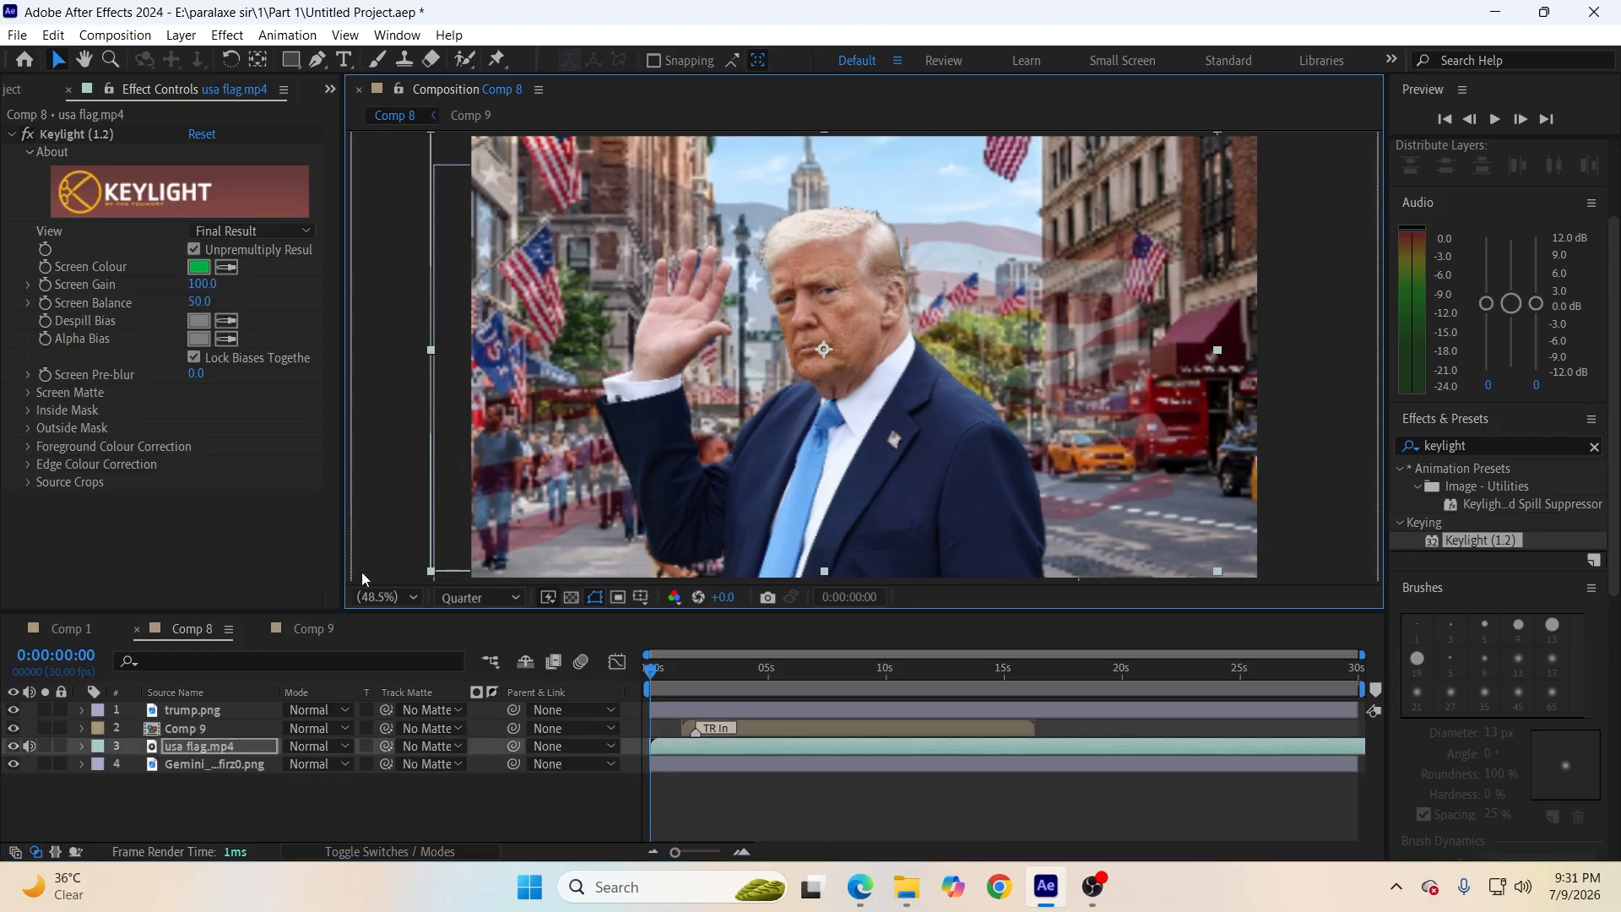
{"action": "left_click", "coordinate": [337, 787]}
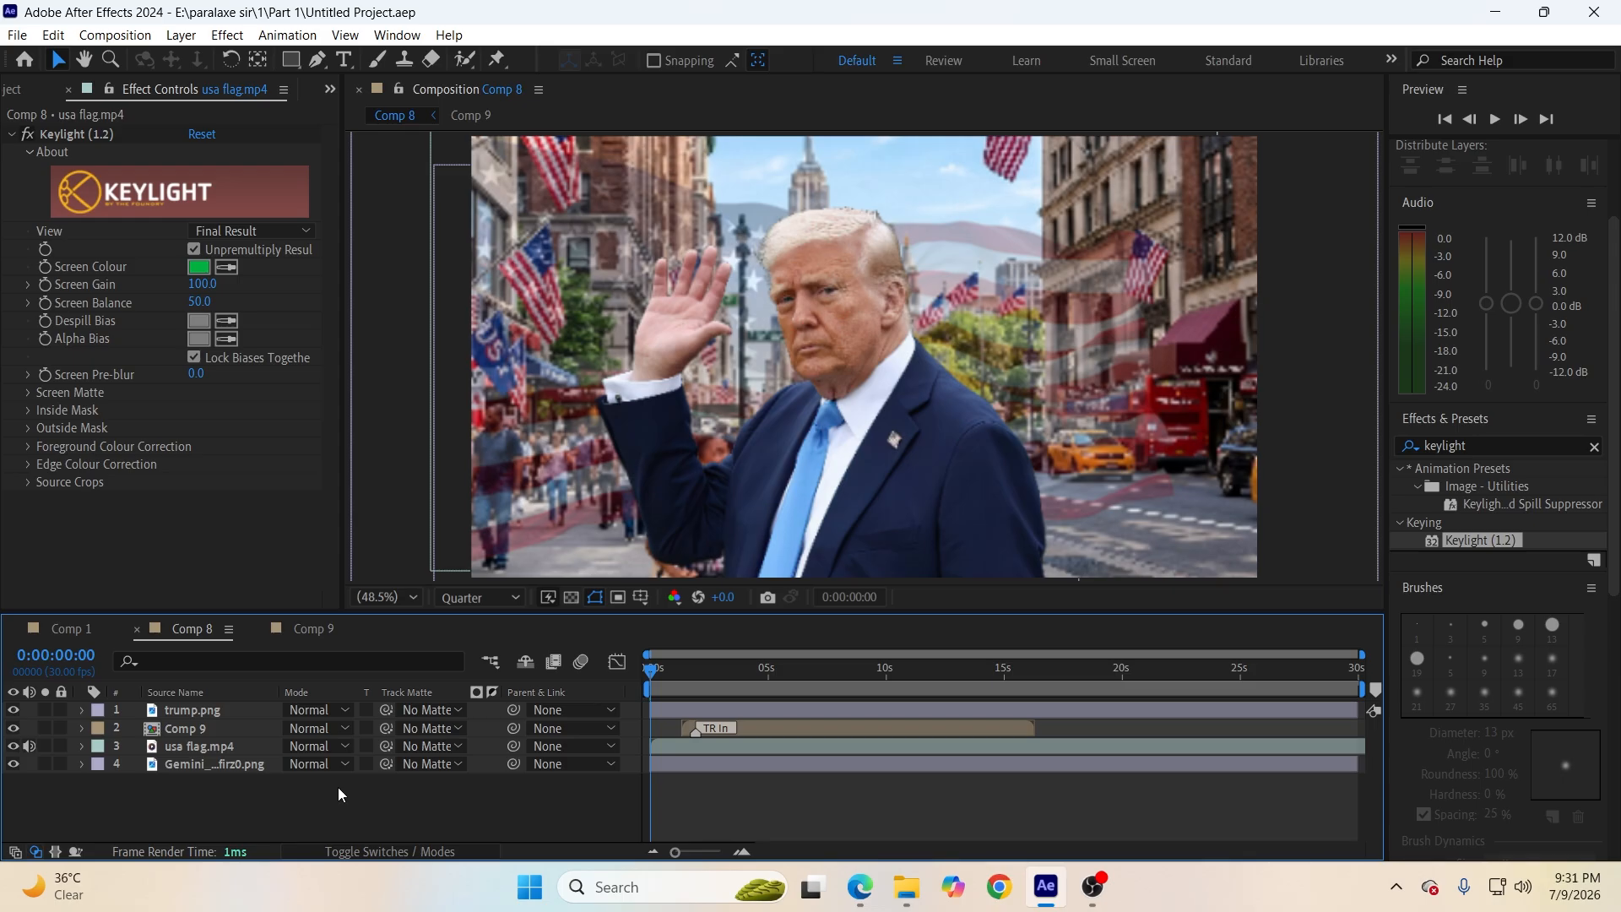
{"action": "left_click_drag", "start_coordinate": [653, 673], "coordinate": [663, 674]}
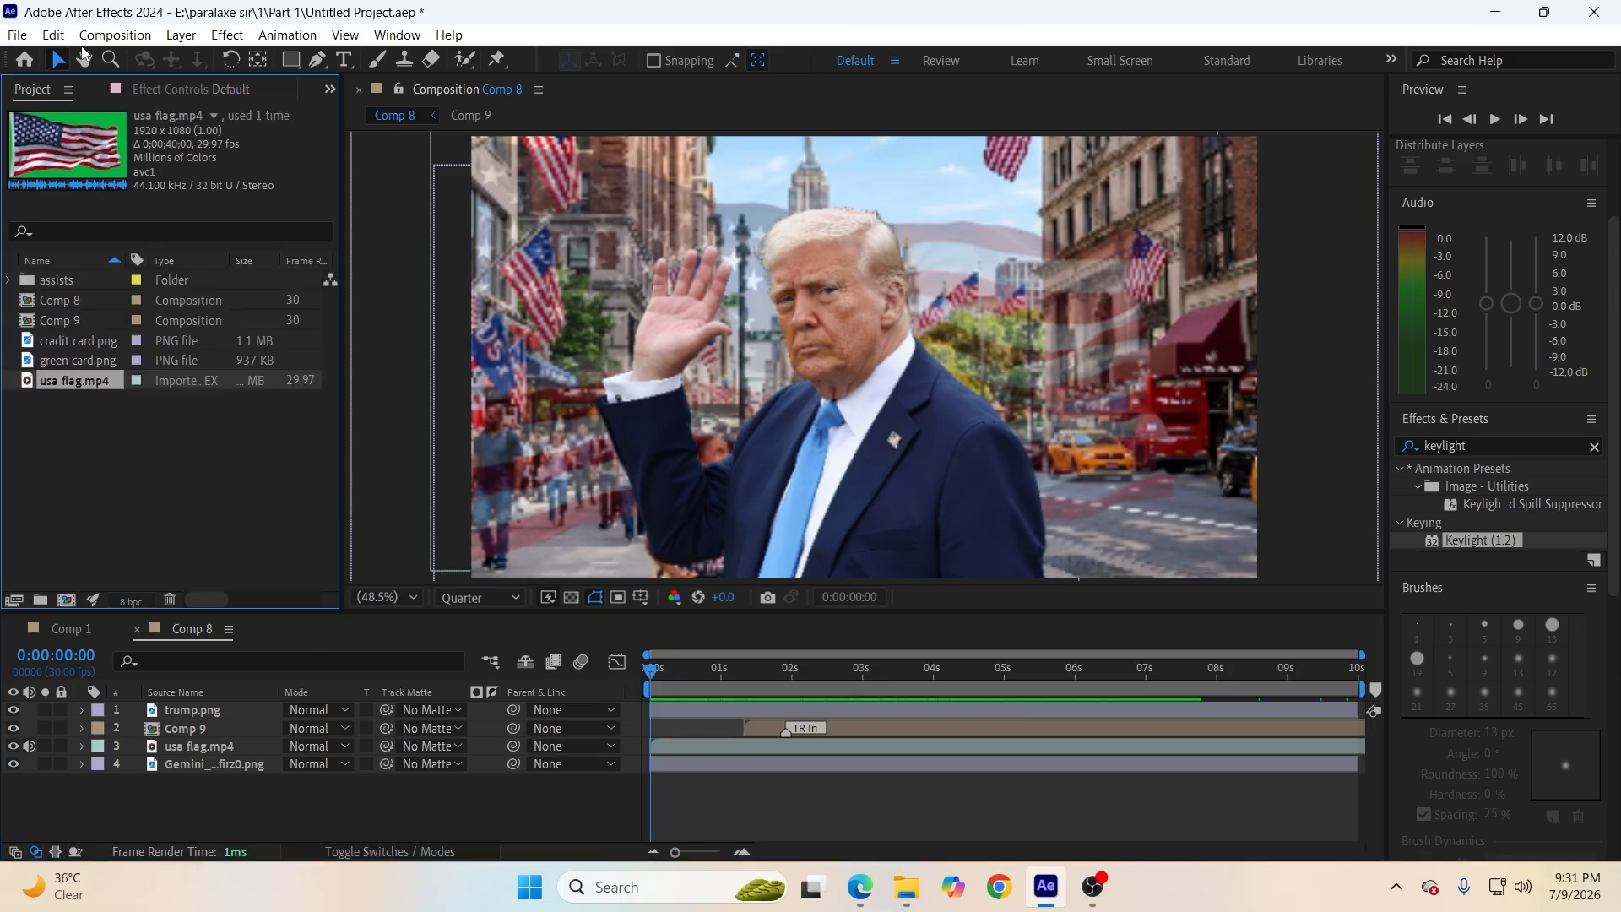
Create a 10-second 1920x1080 composition at 30 fps and place the pngegg.png banknote in it.
{"action": "left_click", "coordinate": [118, 35]}
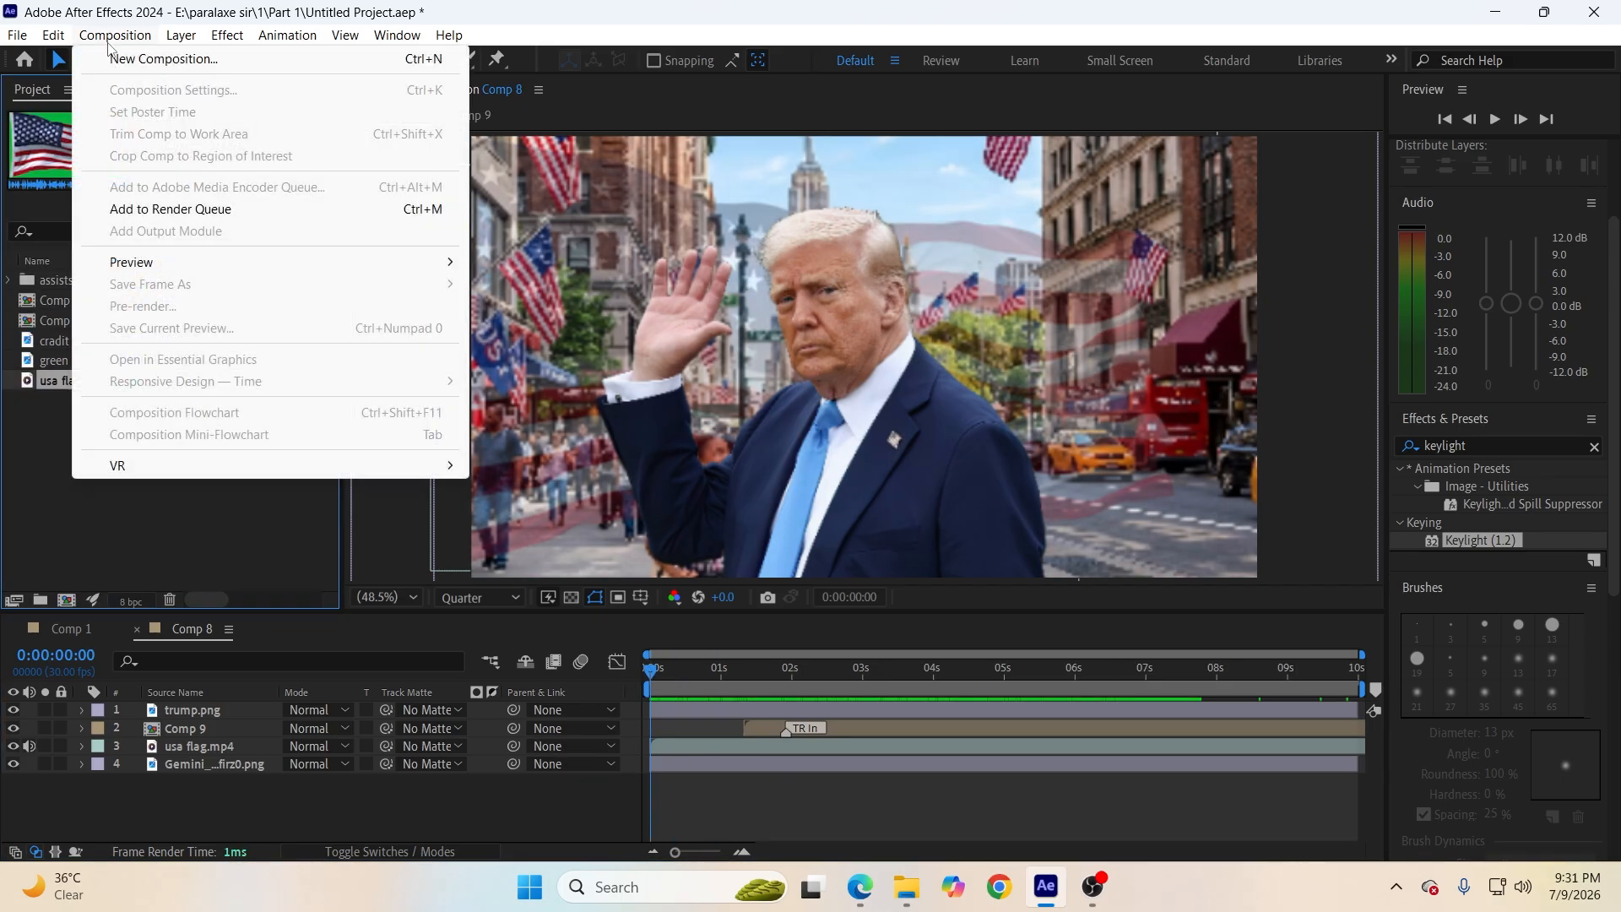
{"action": "left_click", "coordinate": [163, 59]}
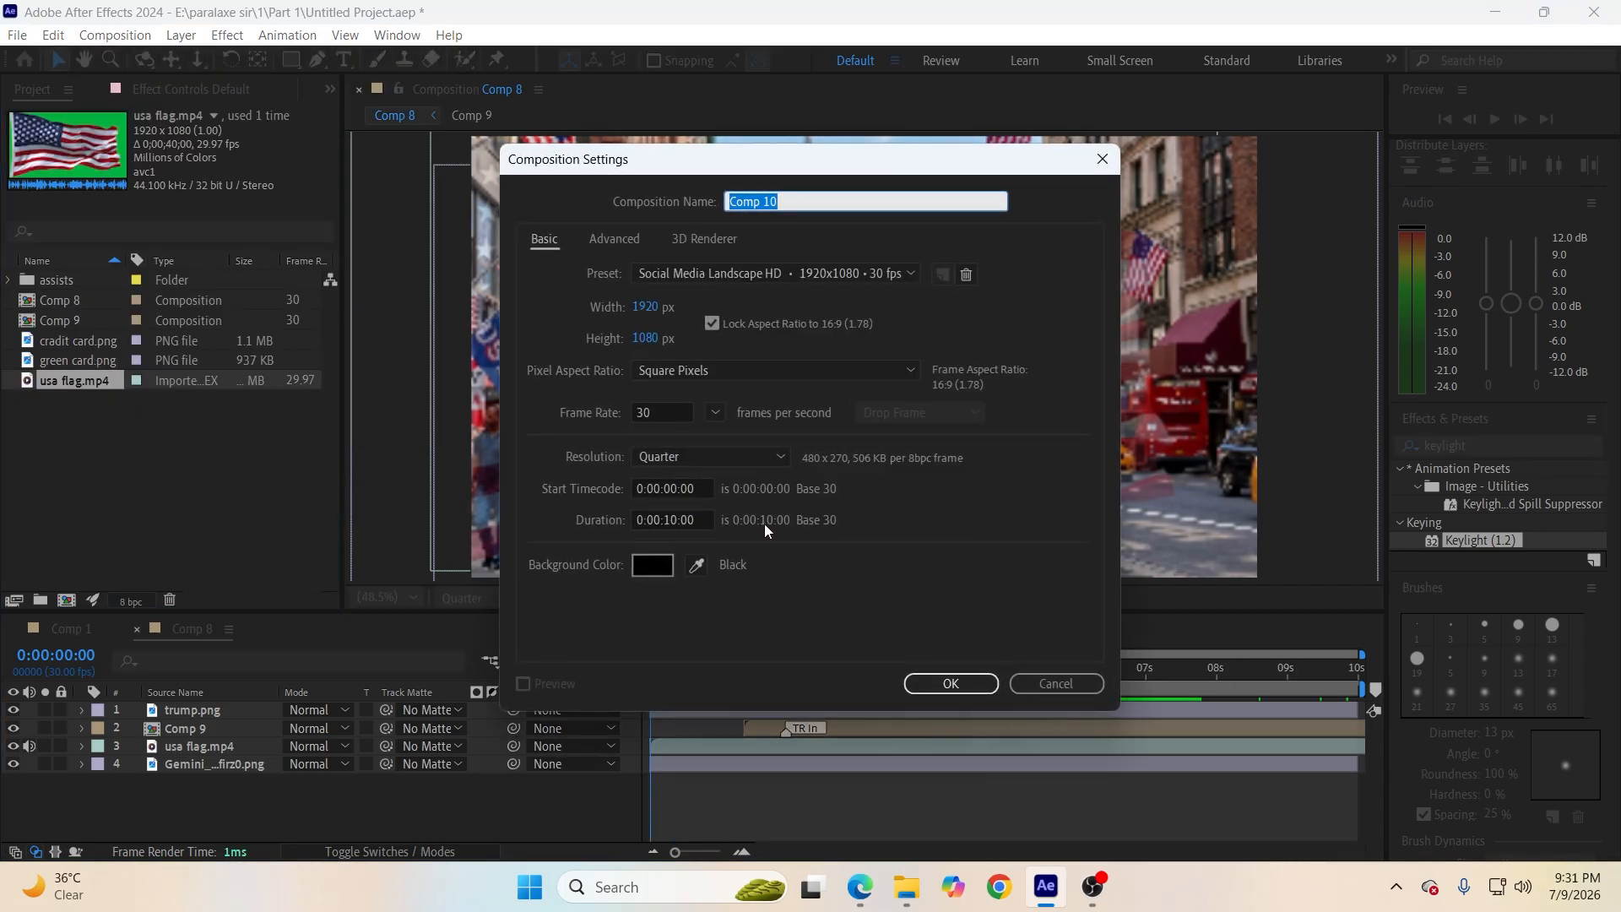
{"action": "left_click", "coordinate": [931, 684]}
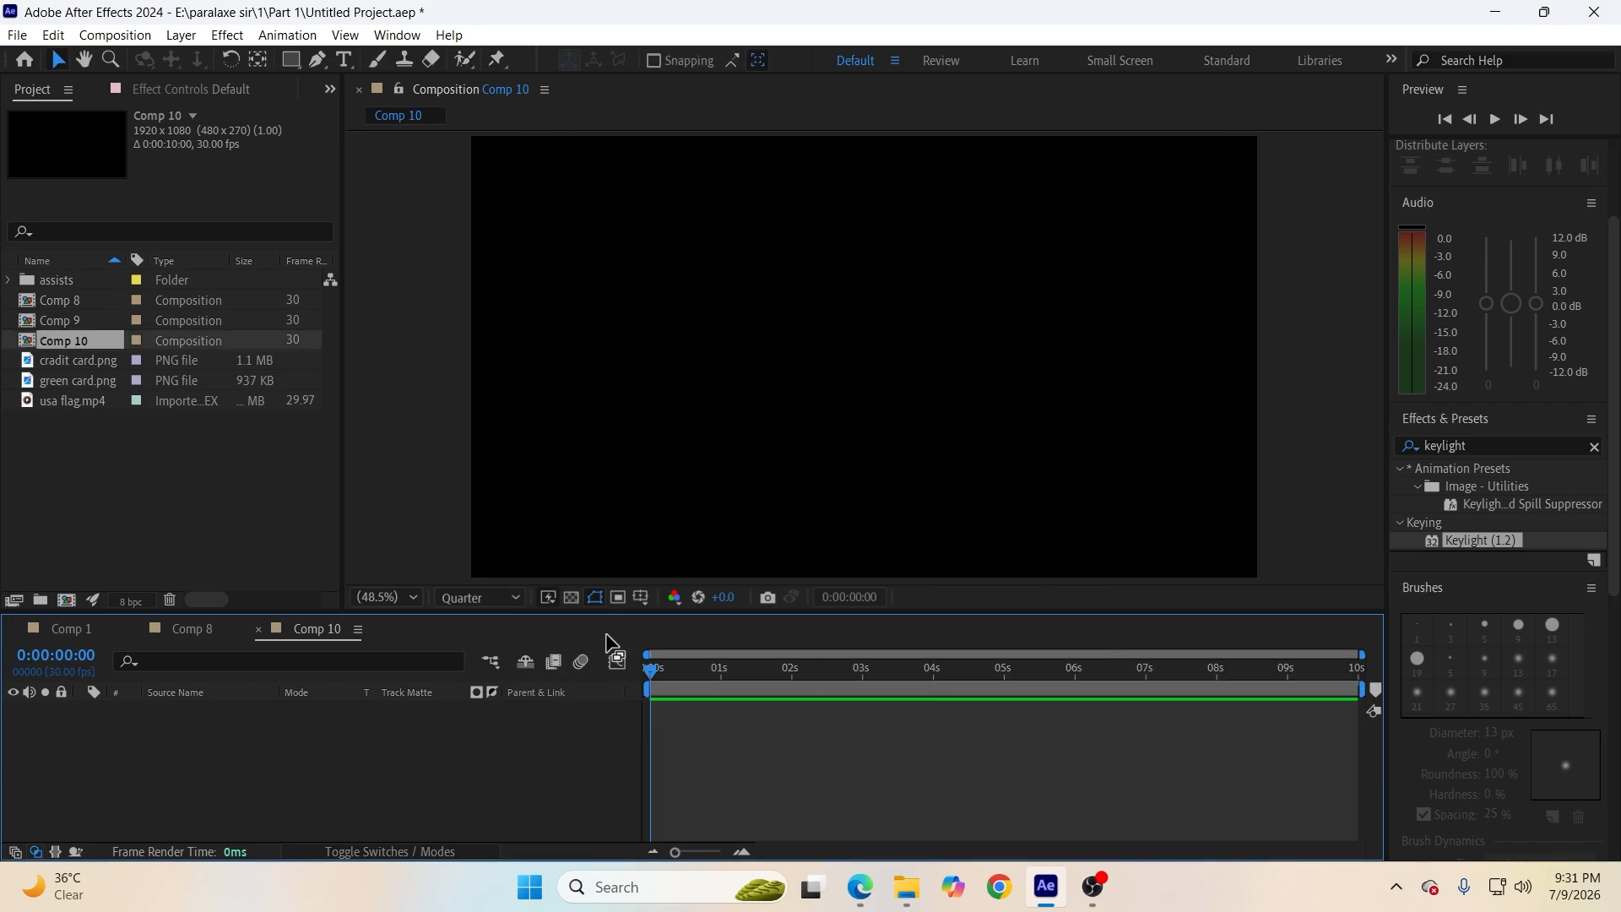
{"action": "key", "text": "ctrl+s"}
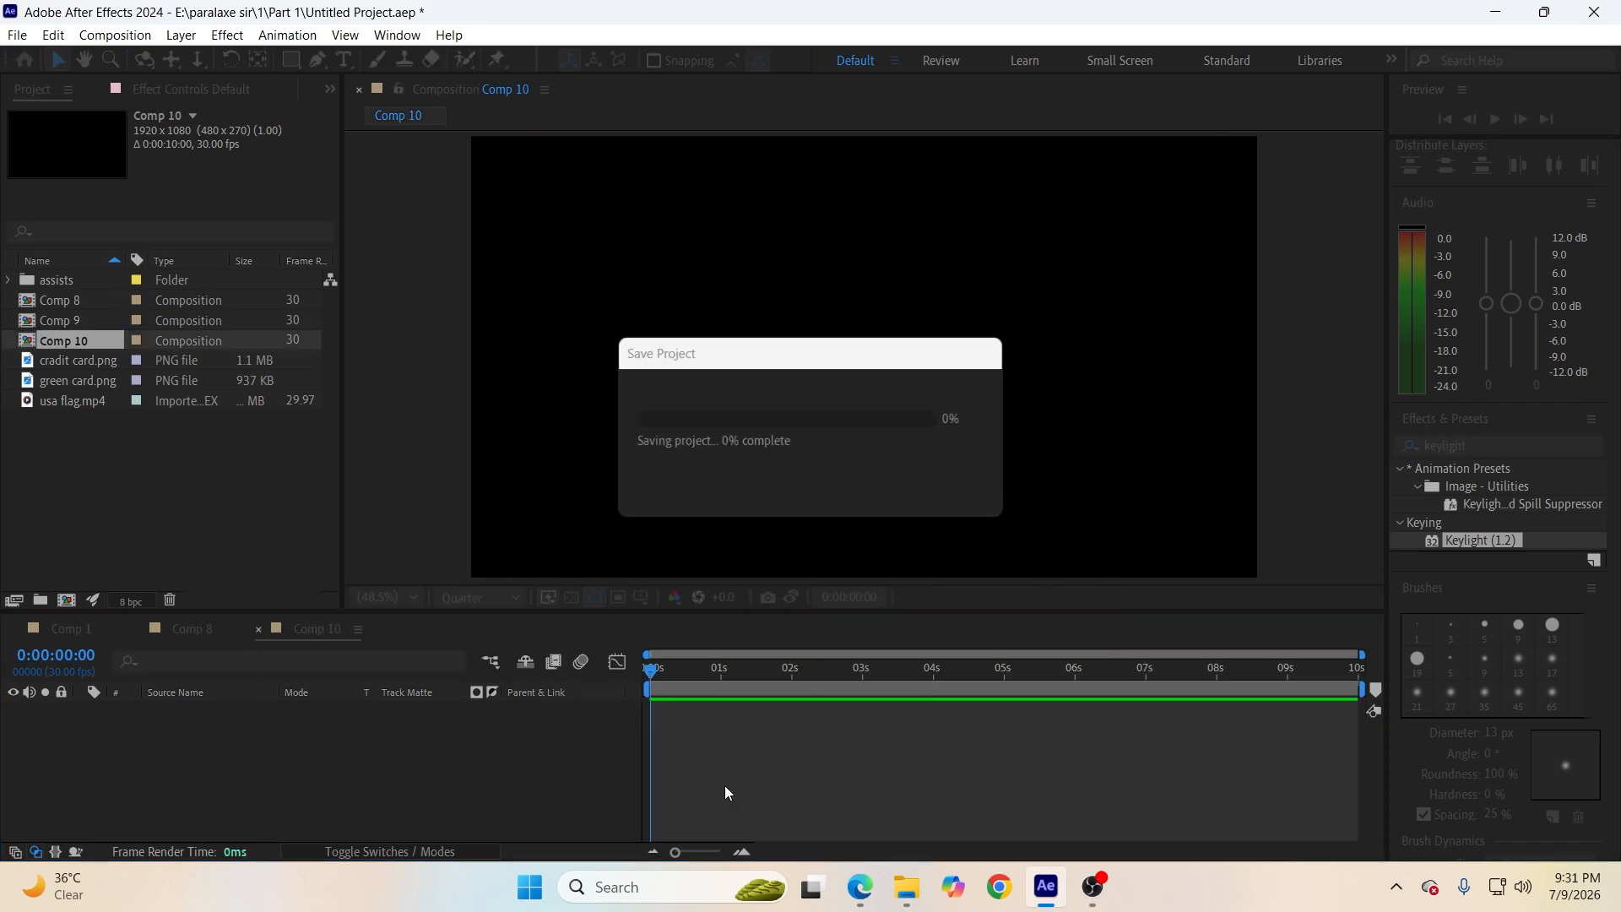
{"action": "left_click", "coordinate": [906, 887]}
{"action": "left_click_drag", "start_coordinate": [255, 371], "coordinate": [823, 409]}
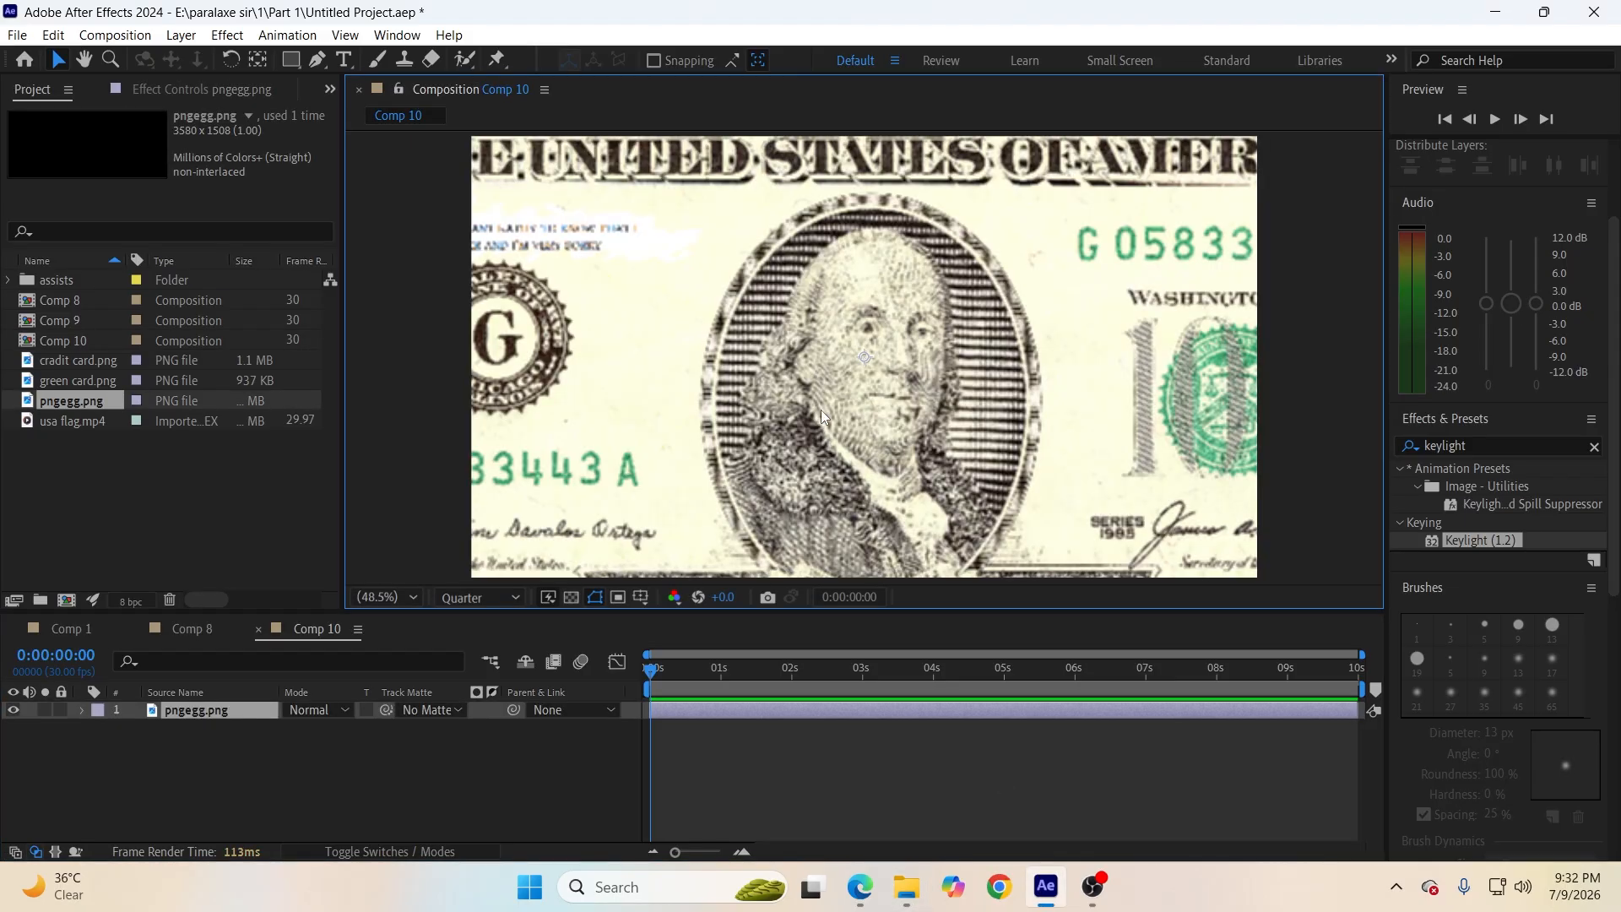
Scale the pngegg.png banknote down to 21% and set its rotation to 90°.
{"action": "key", "text": "s"}
{"action": "left_click_drag", "start_coordinate": [347, 731], "coordinate": [426, 752]}
{"action": "key", "text": "r"}
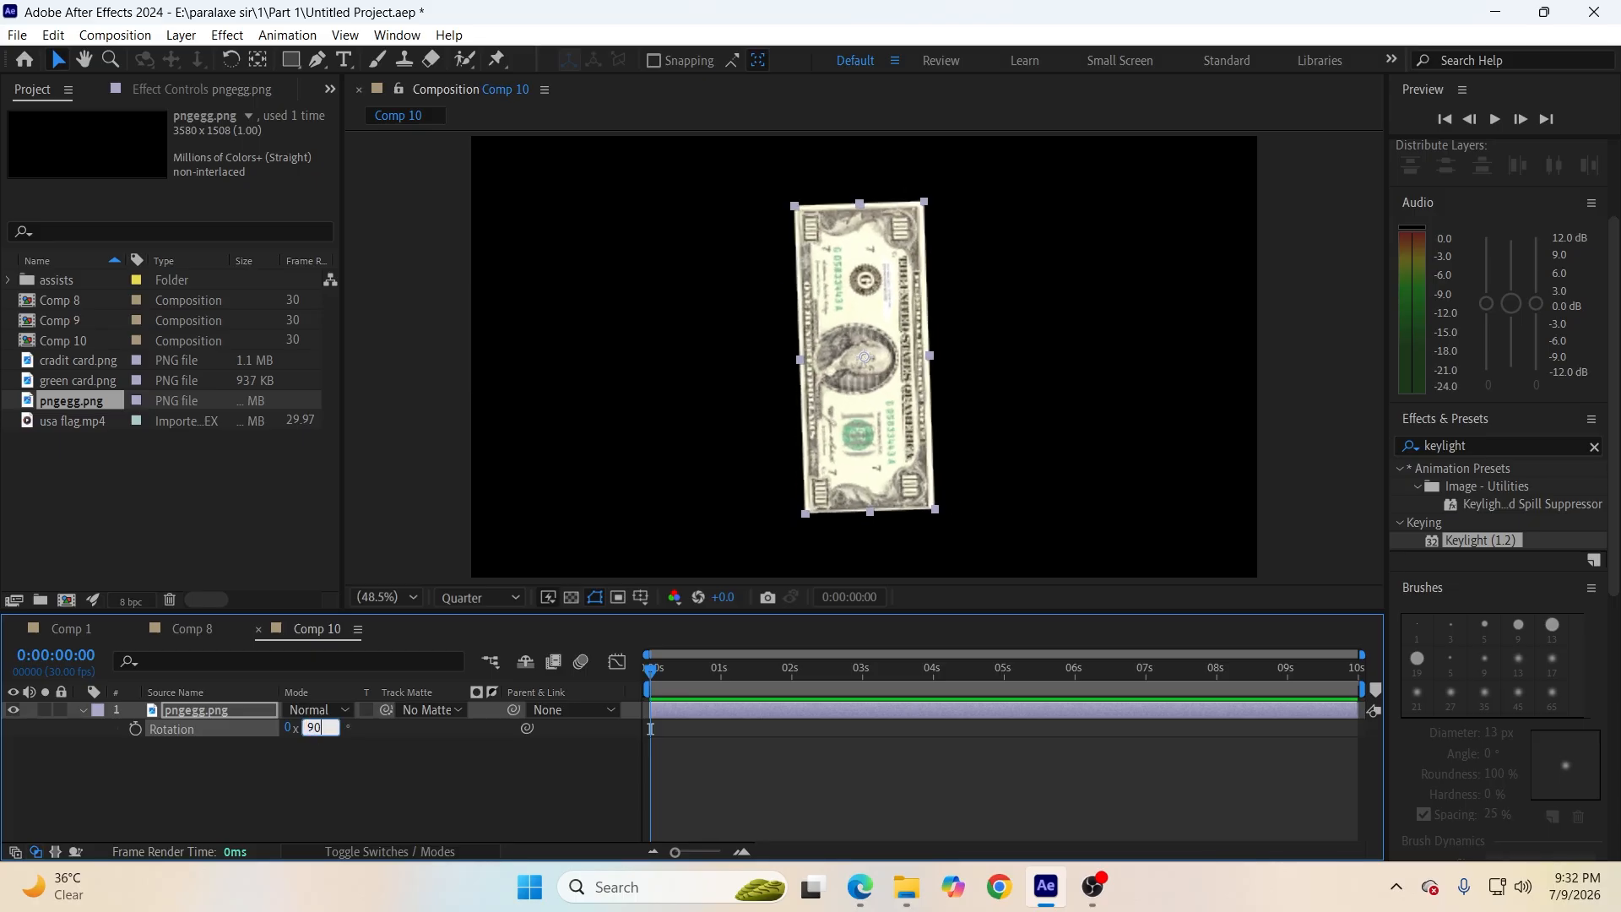
{"action": "key", "text": "Return"}
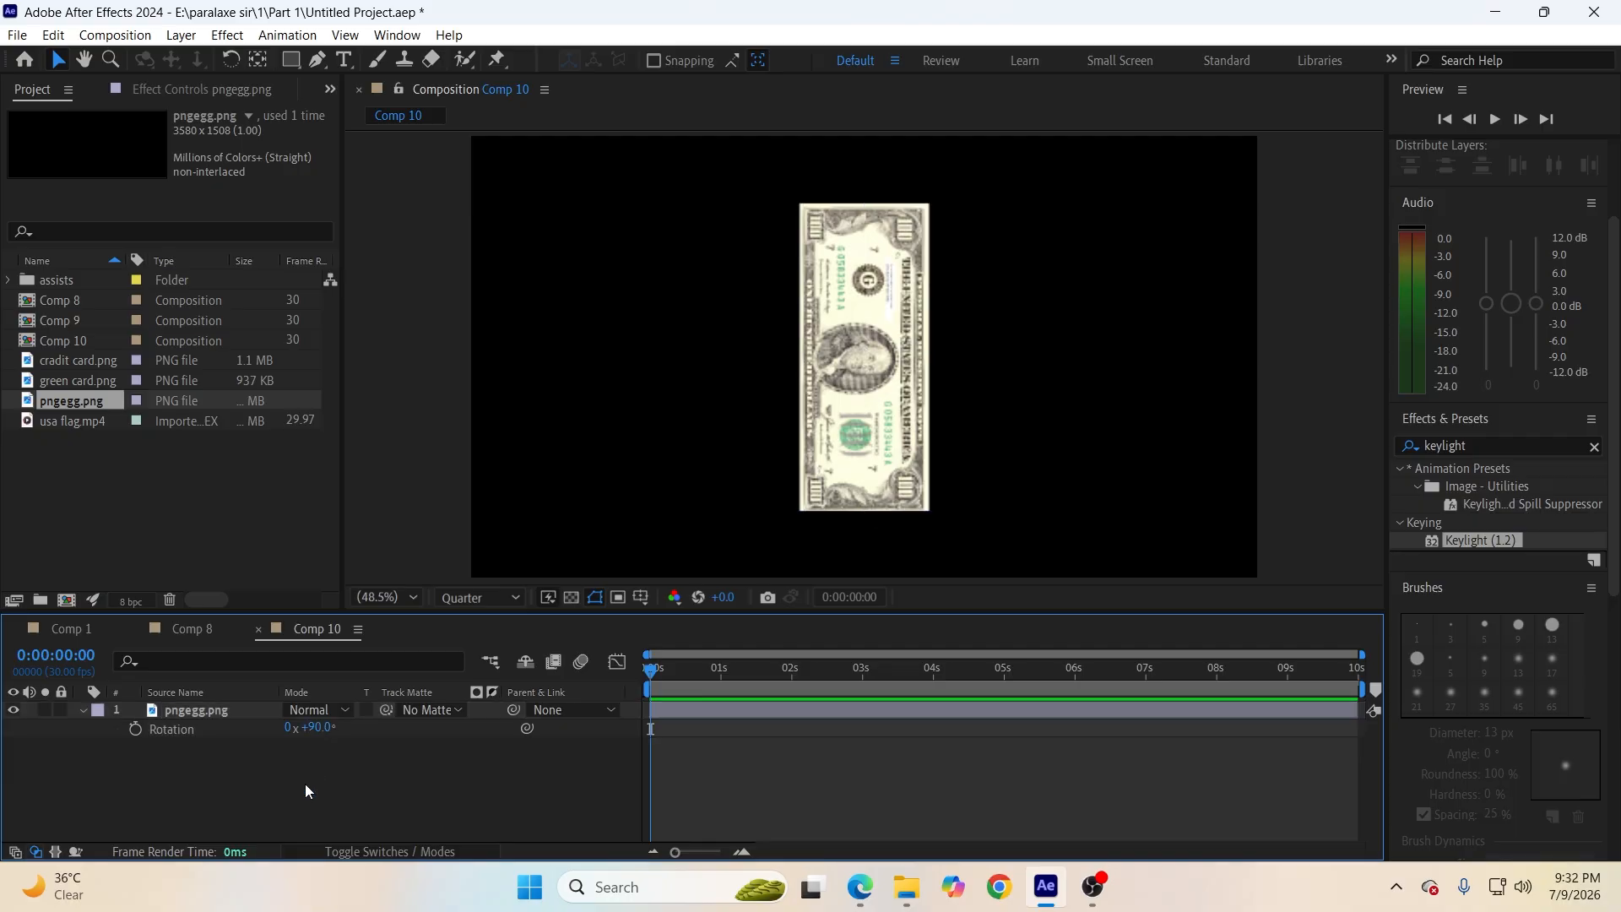
Duplicate the banknote layer twice and rotate the top copy to 105° and the middle copy to 125°.
{"action": "left_click", "coordinate": [235, 718]}
{"action": "key", "text": "ctrl+d"}
{"action": "key", "text": "ctrl+d"}
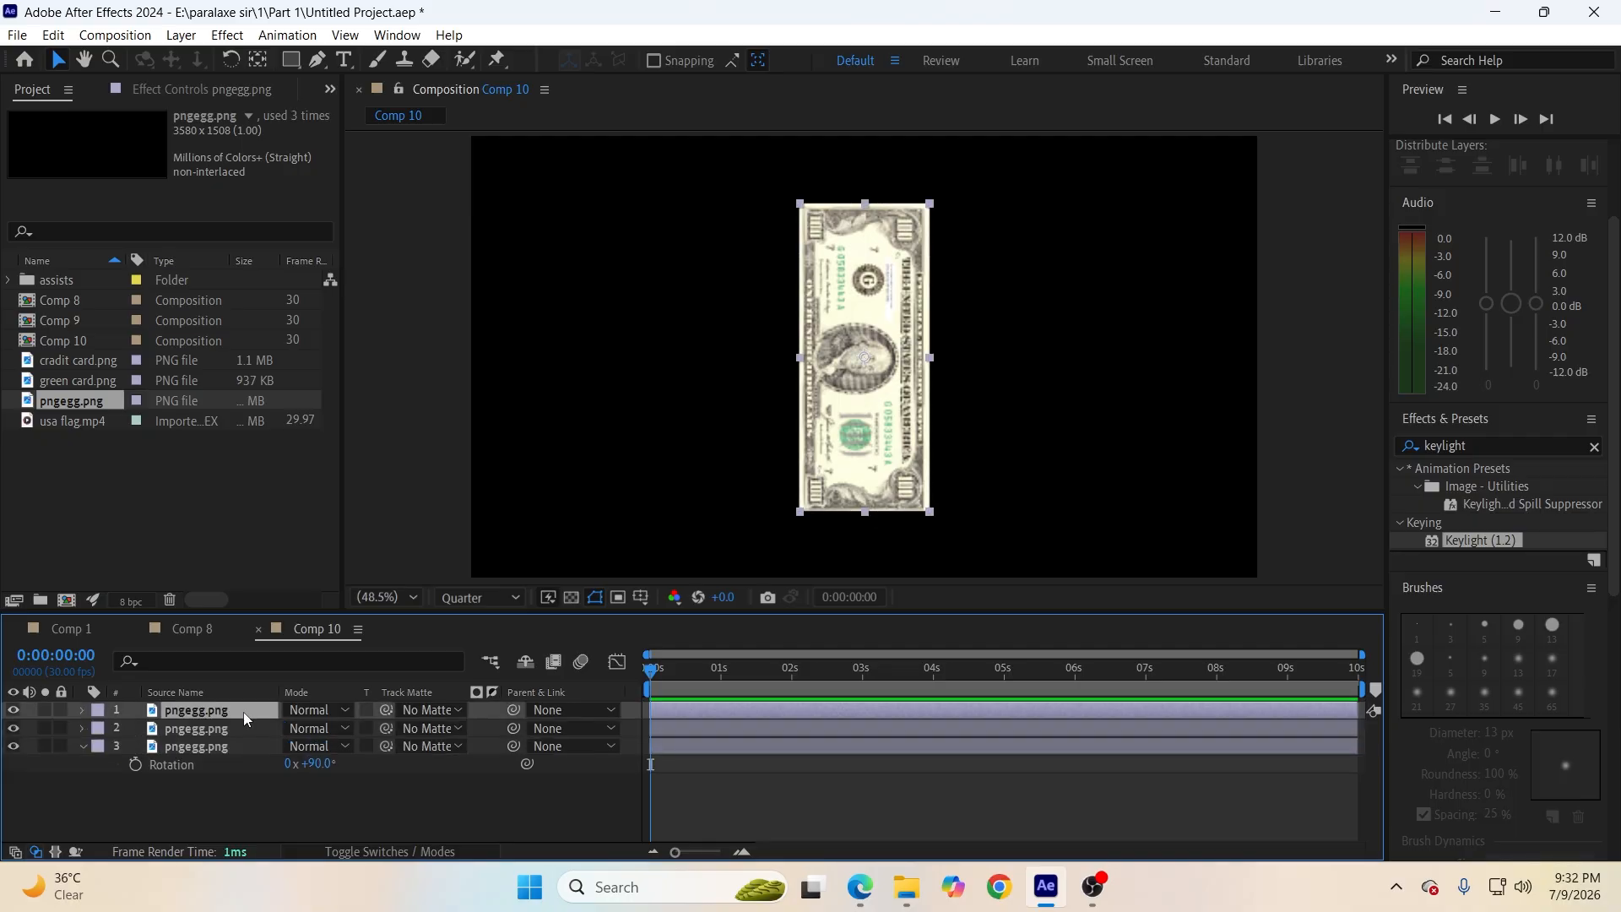
{"action": "key", "text": "r"}
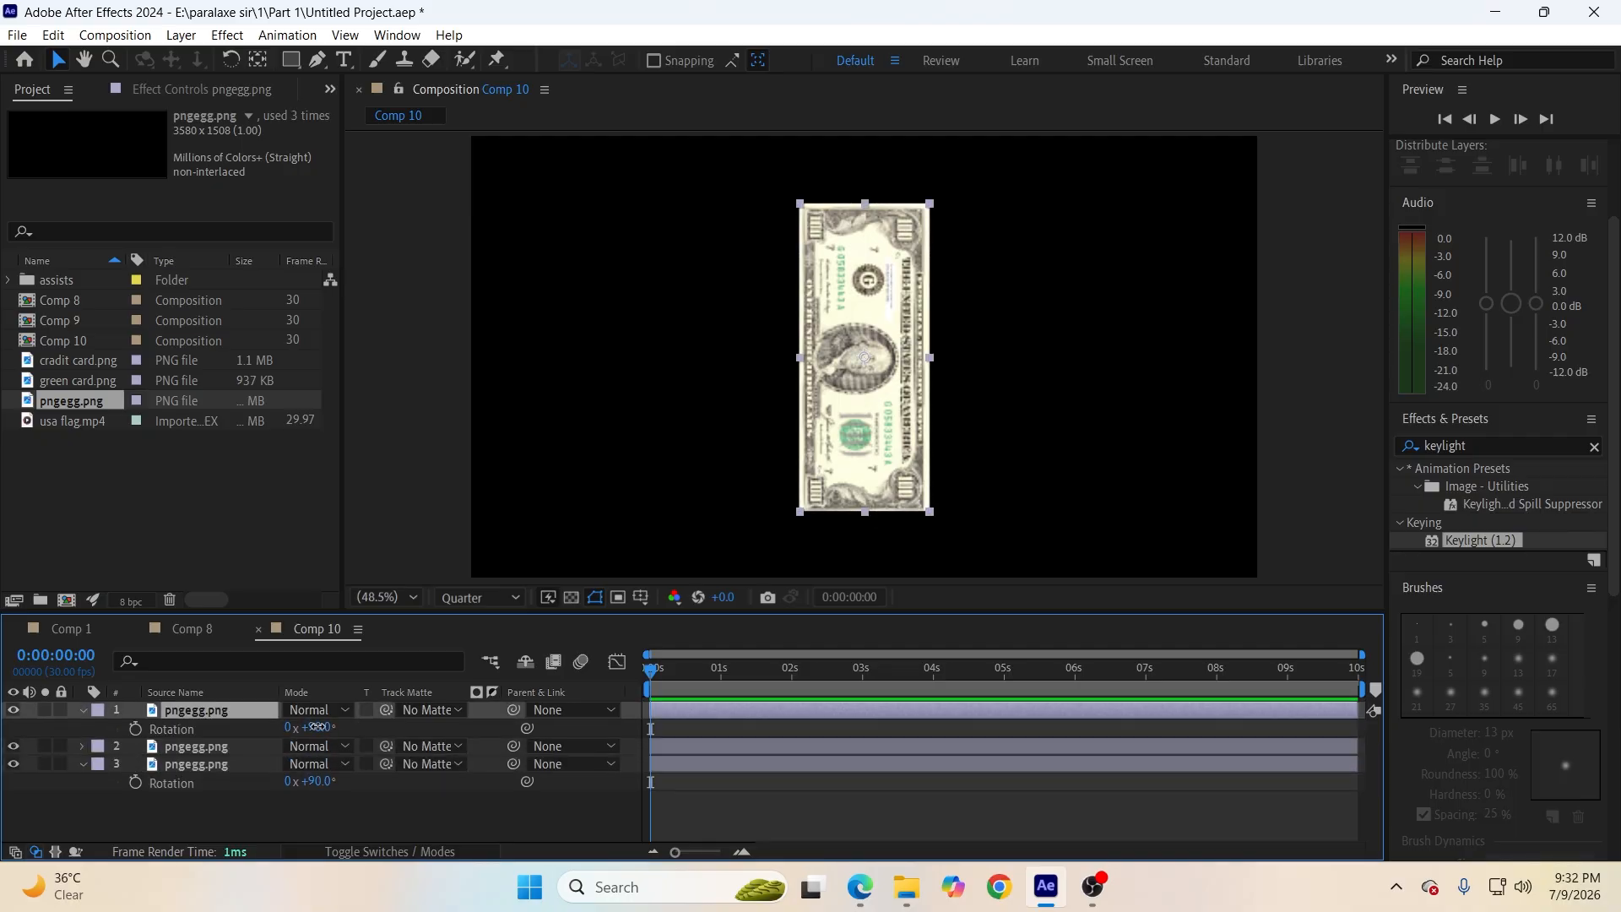
{"action": "left_click_drag", "start_coordinate": [321, 729], "coordinate": [348, 753]}
{"action": "left_click", "coordinate": [260, 751]}
{"action": "key", "text": "r"}
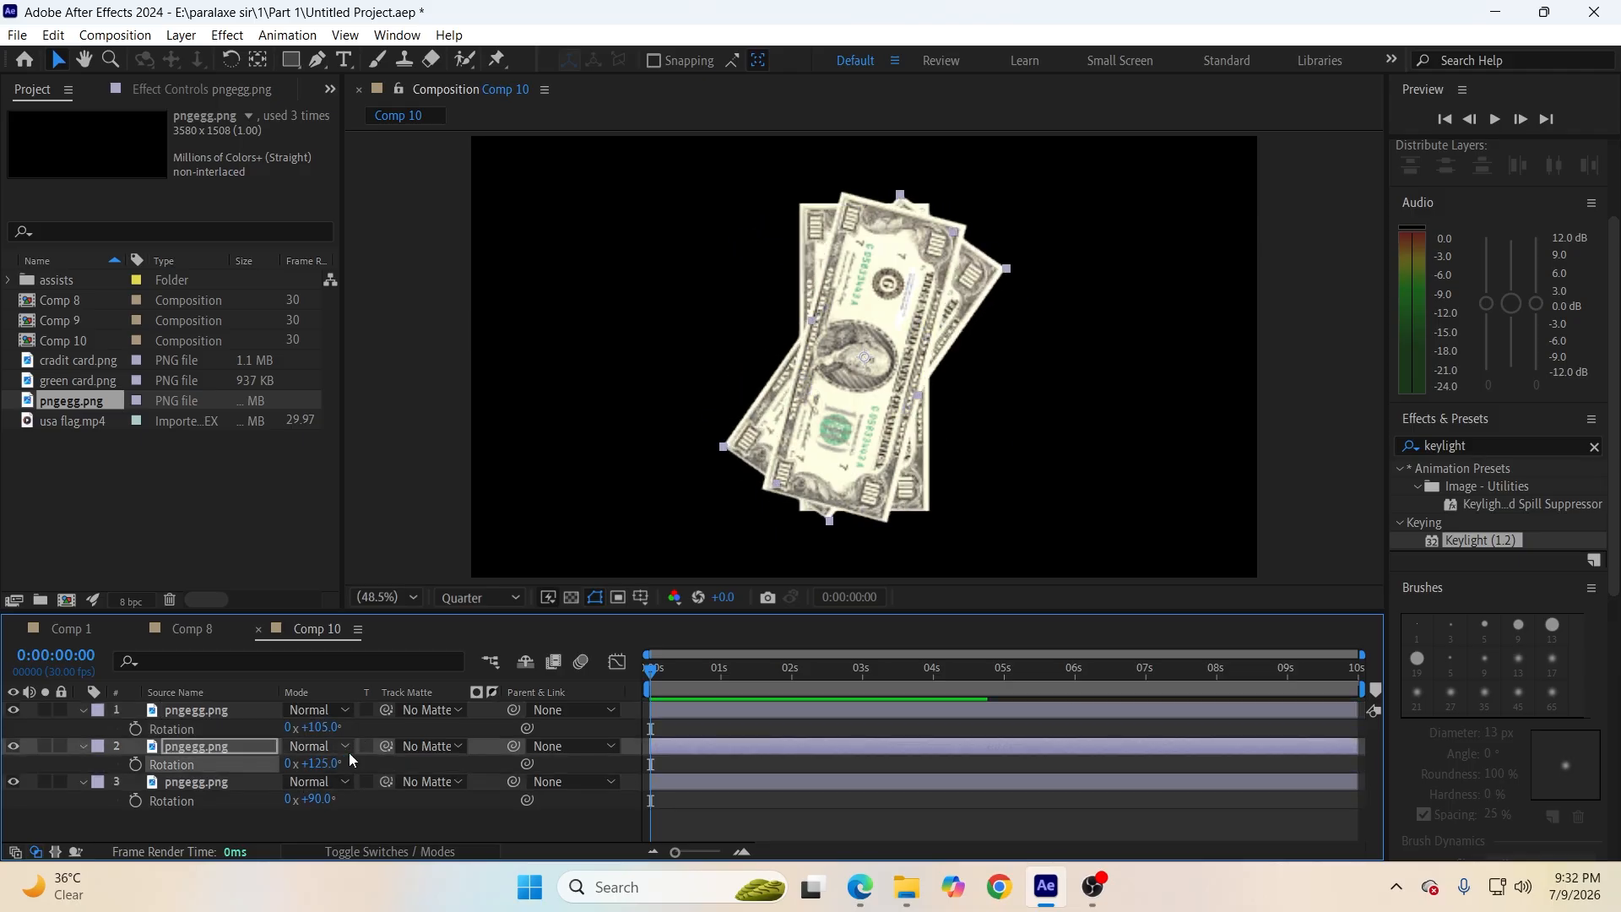
Collapse the properties of the three banknote layers, save the project and clear the layer selection.
{"action": "left_click", "coordinate": [84, 783]}
{"action": "left_click", "coordinate": [85, 747]}
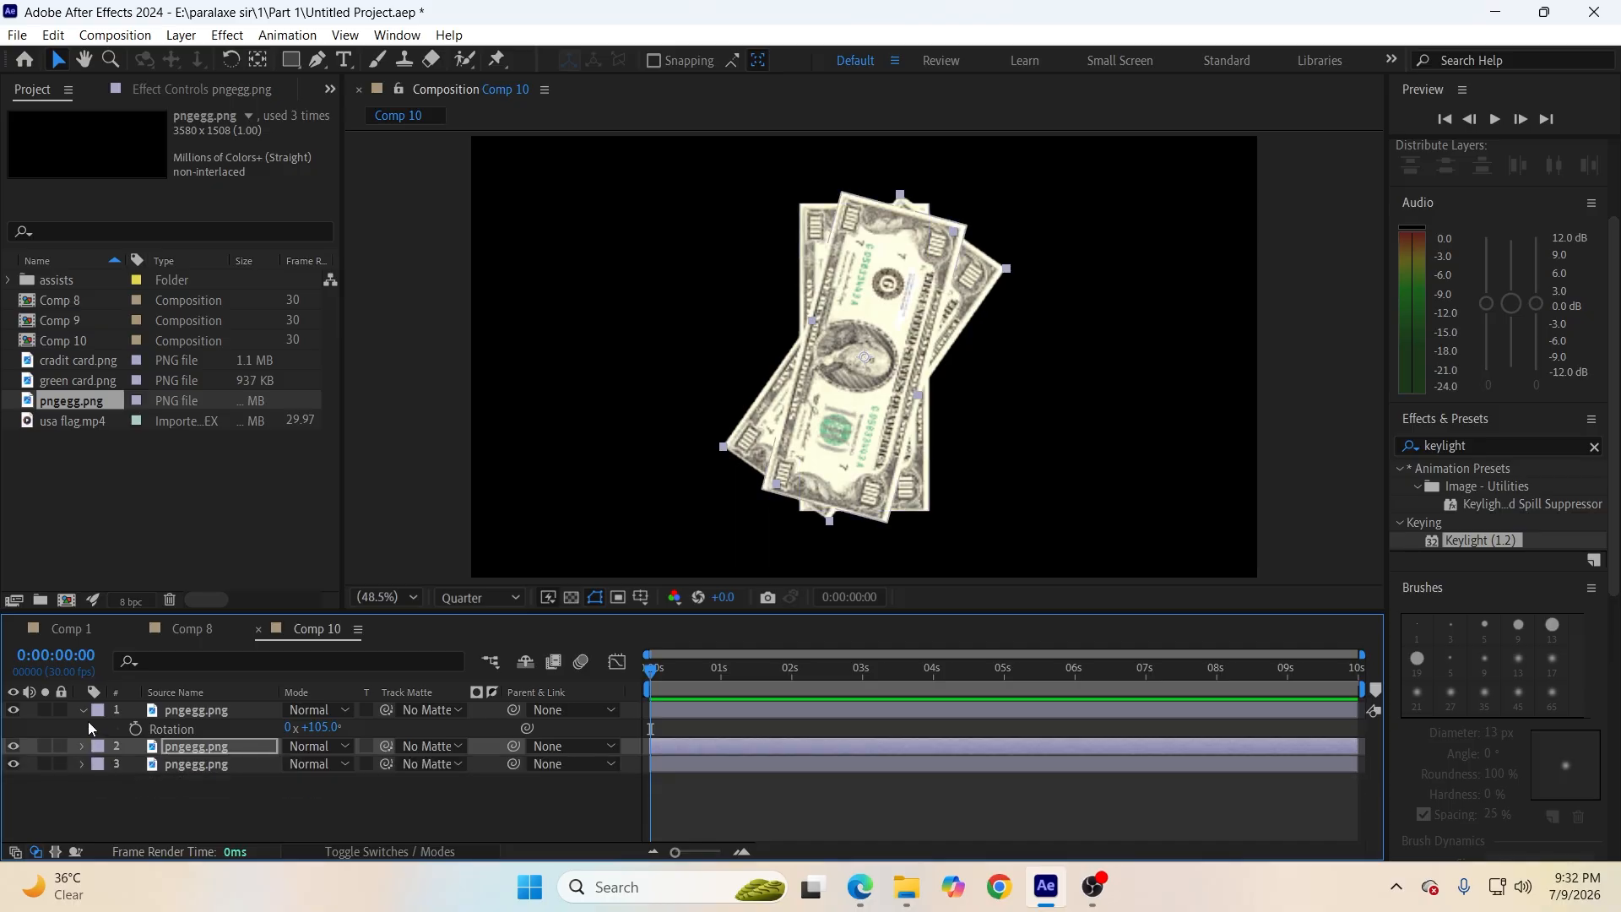
{"action": "left_click", "coordinate": [86, 713]}
{"action": "key", "text": "ctrl+s"}
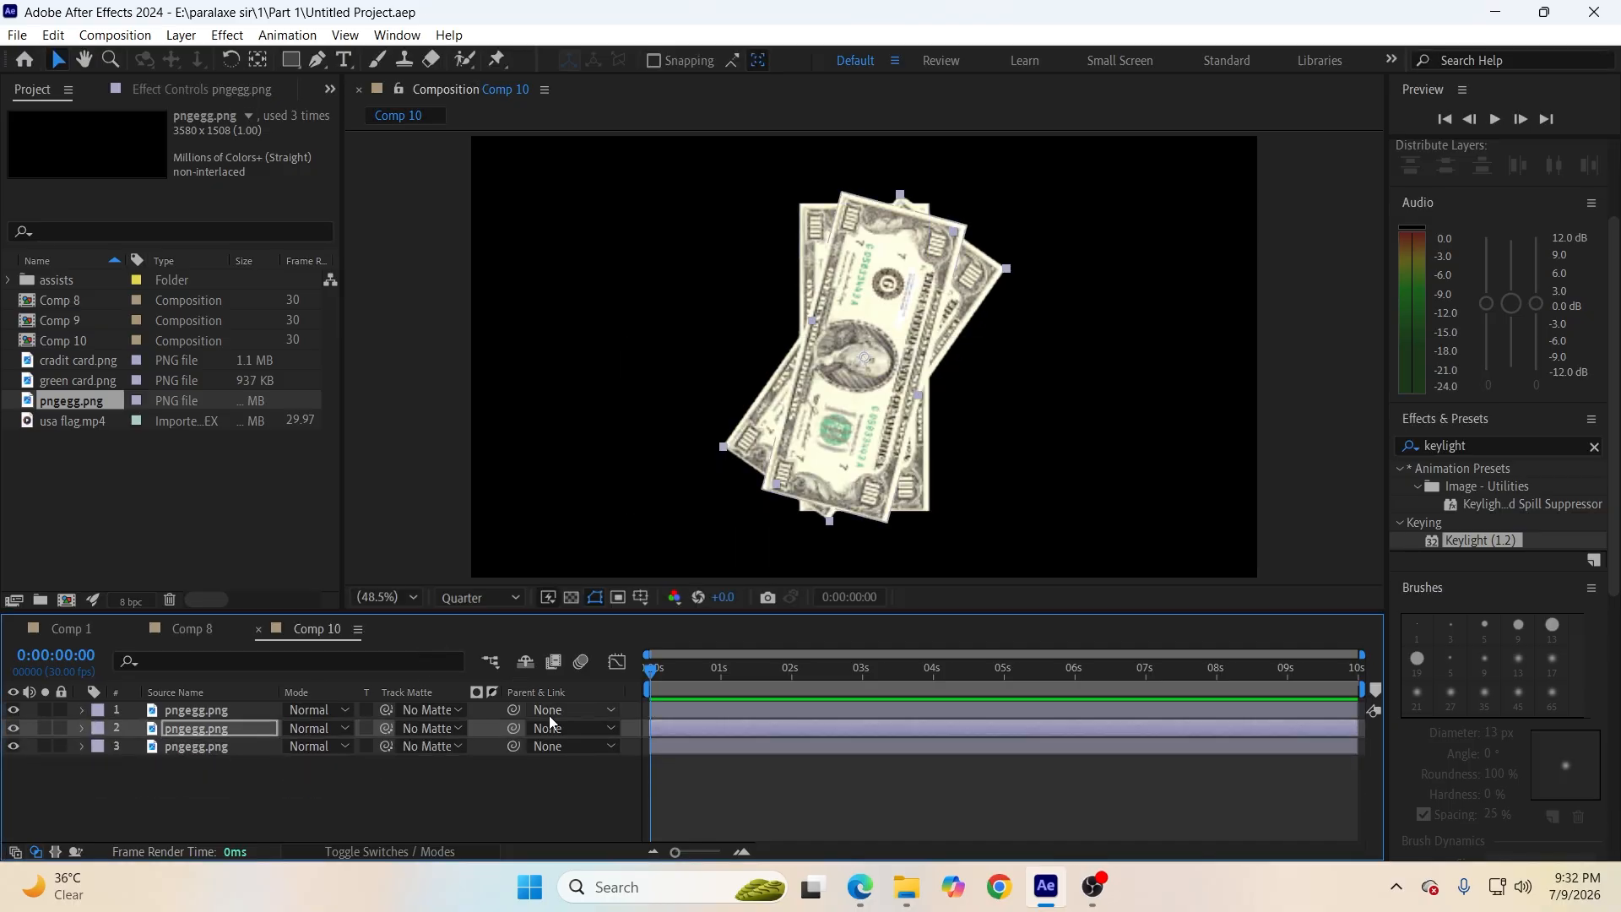
{"action": "left_click", "coordinate": [686, 766]}
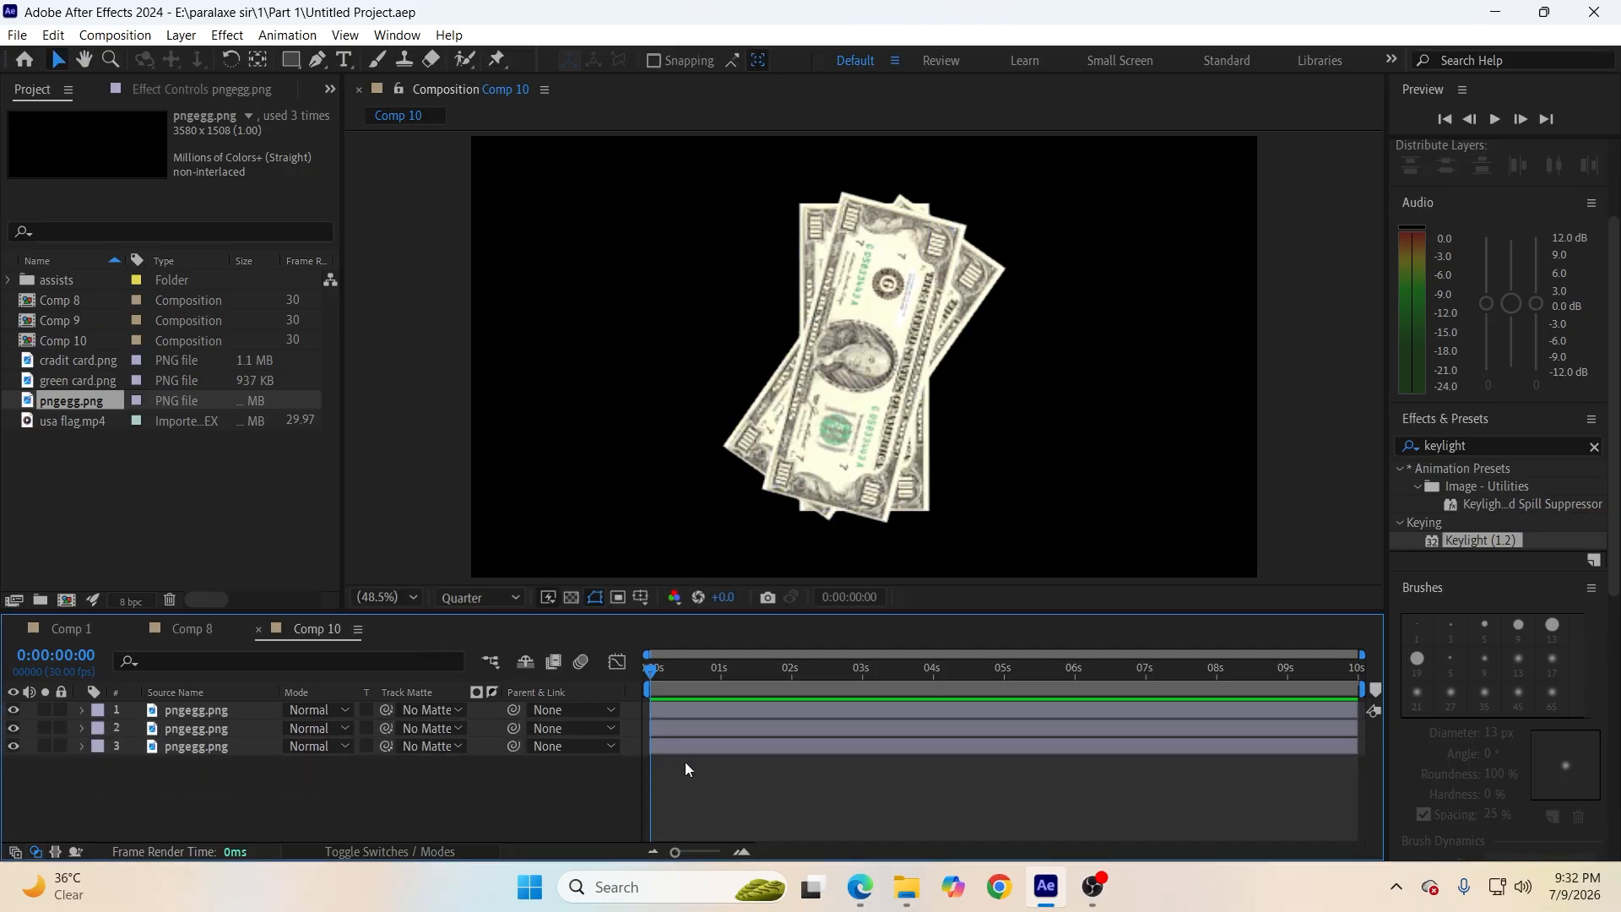
Move the anchor point of each of the three banknote layers to the stack's lower-left corner with the Pan Behind tool.
{"action": "left_click", "coordinate": [263, 63]}
{"action": "left_click", "coordinate": [246, 746]}
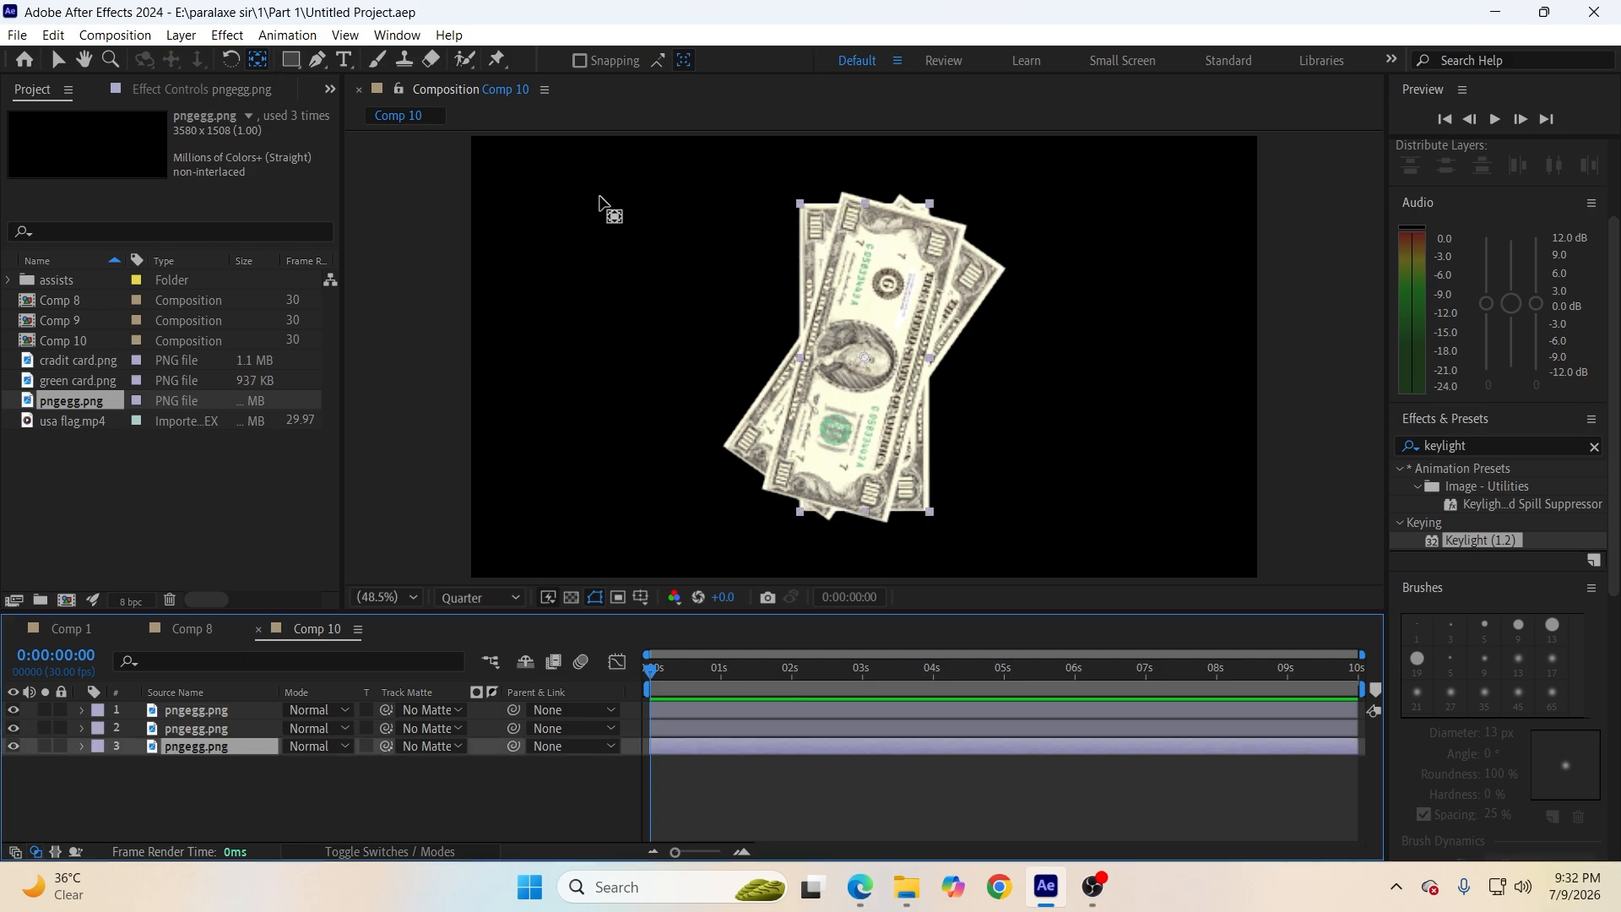
{"action": "left_click", "coordinate": [865, 365]}
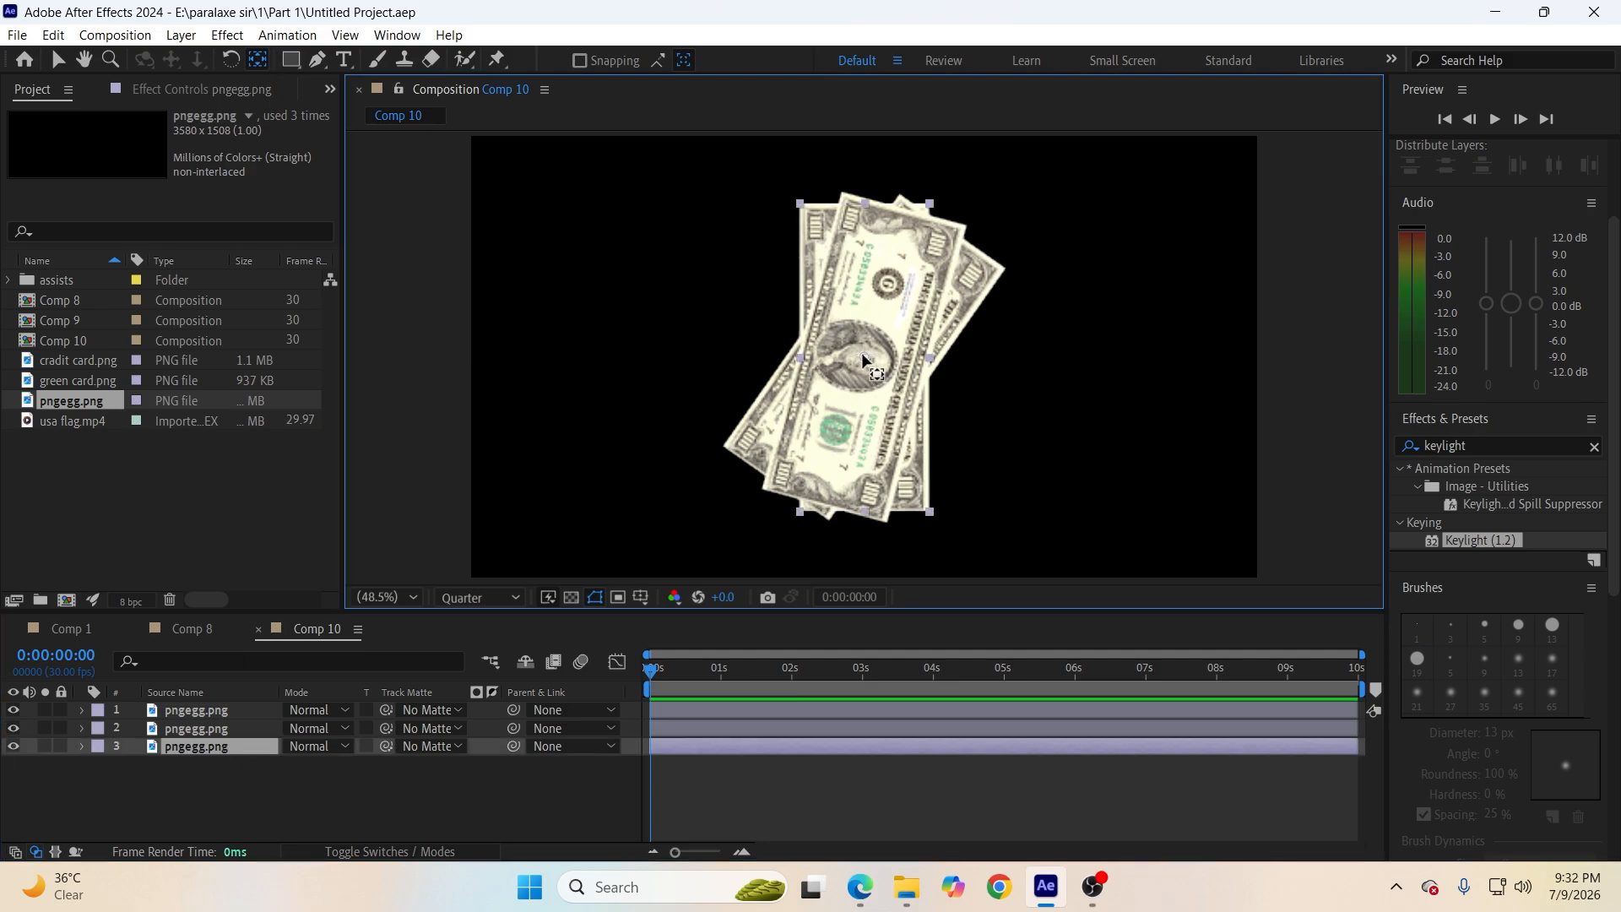
{"action": "left_click_drag", "start_coordinate": [866, 364], "coordinate": [763, 434]}
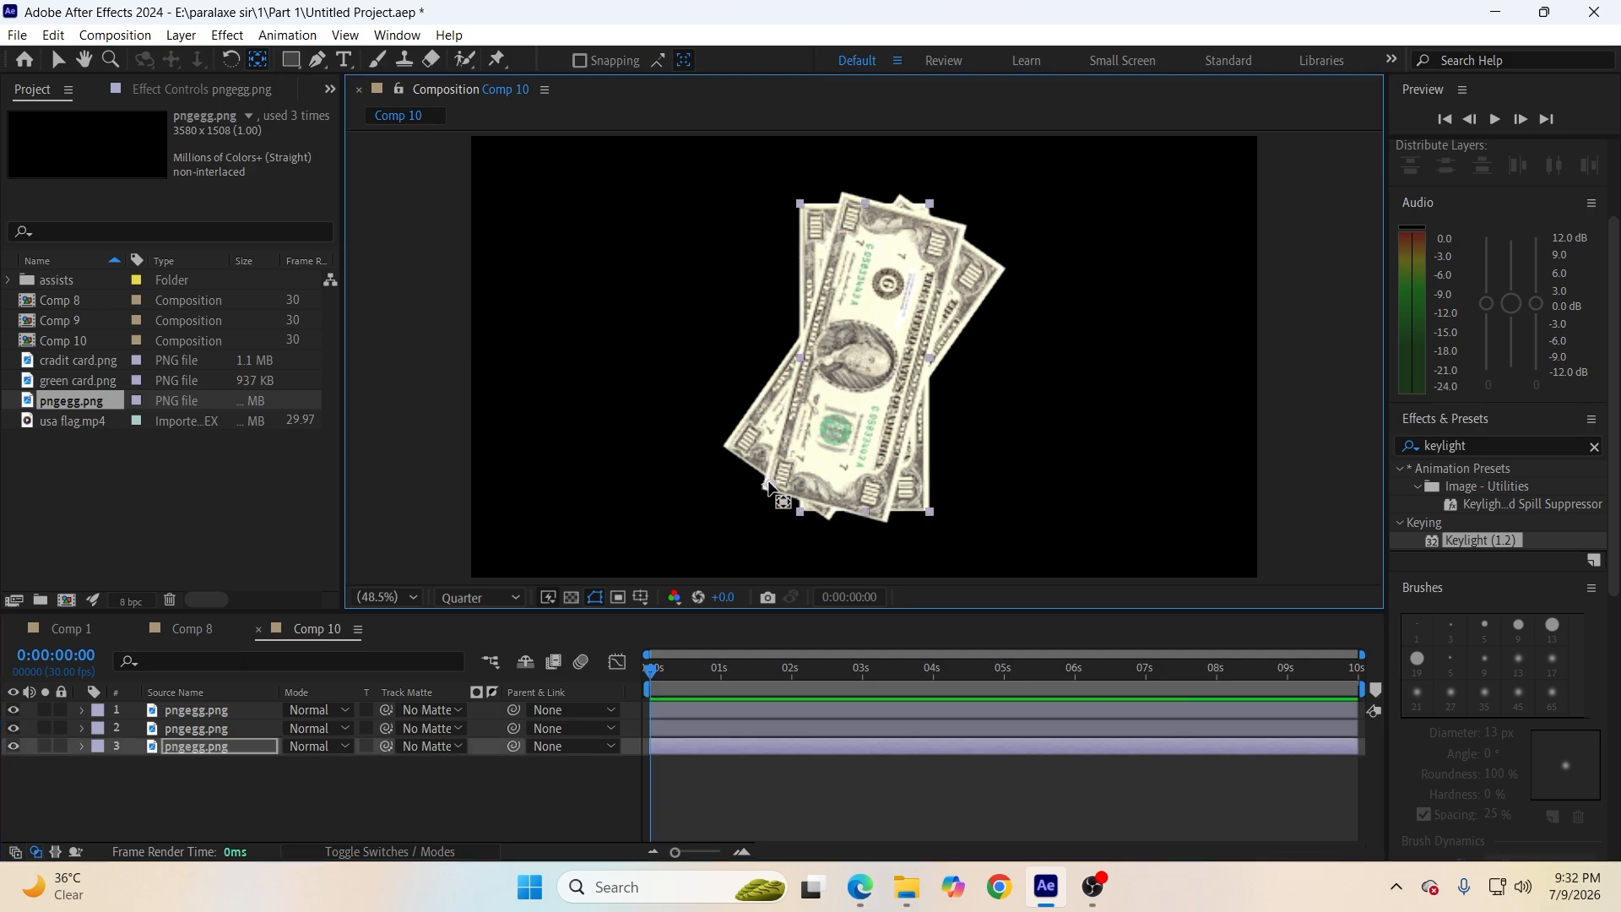
{"action": "left_click", "coordinate": [208, 728]}
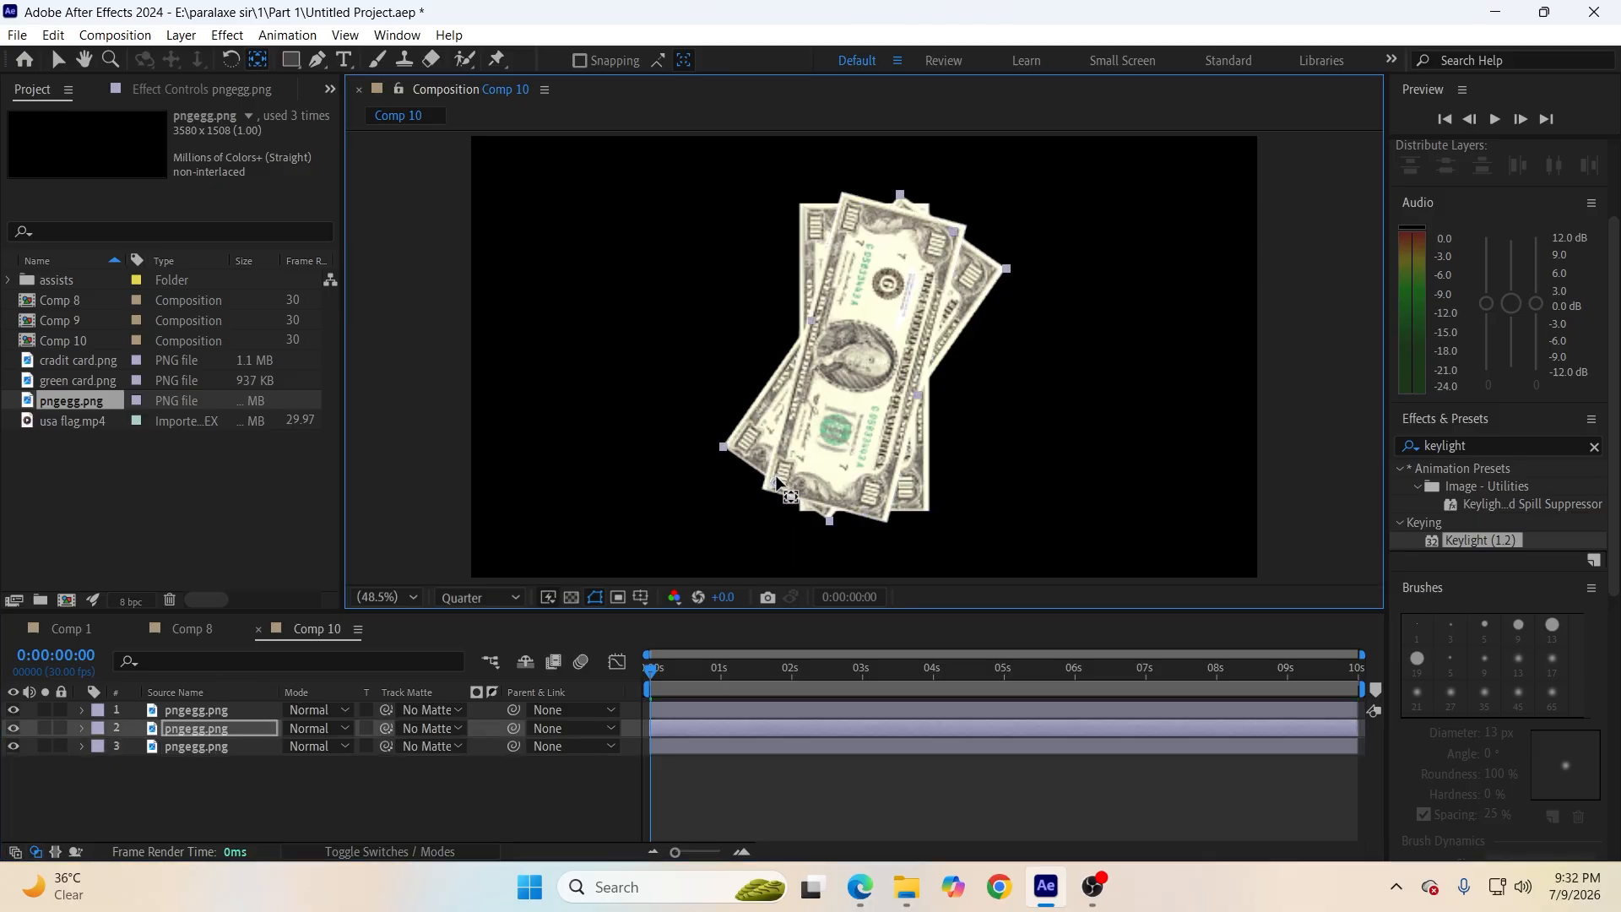
{"action": "left_click", "coordinate": [211, 712]}
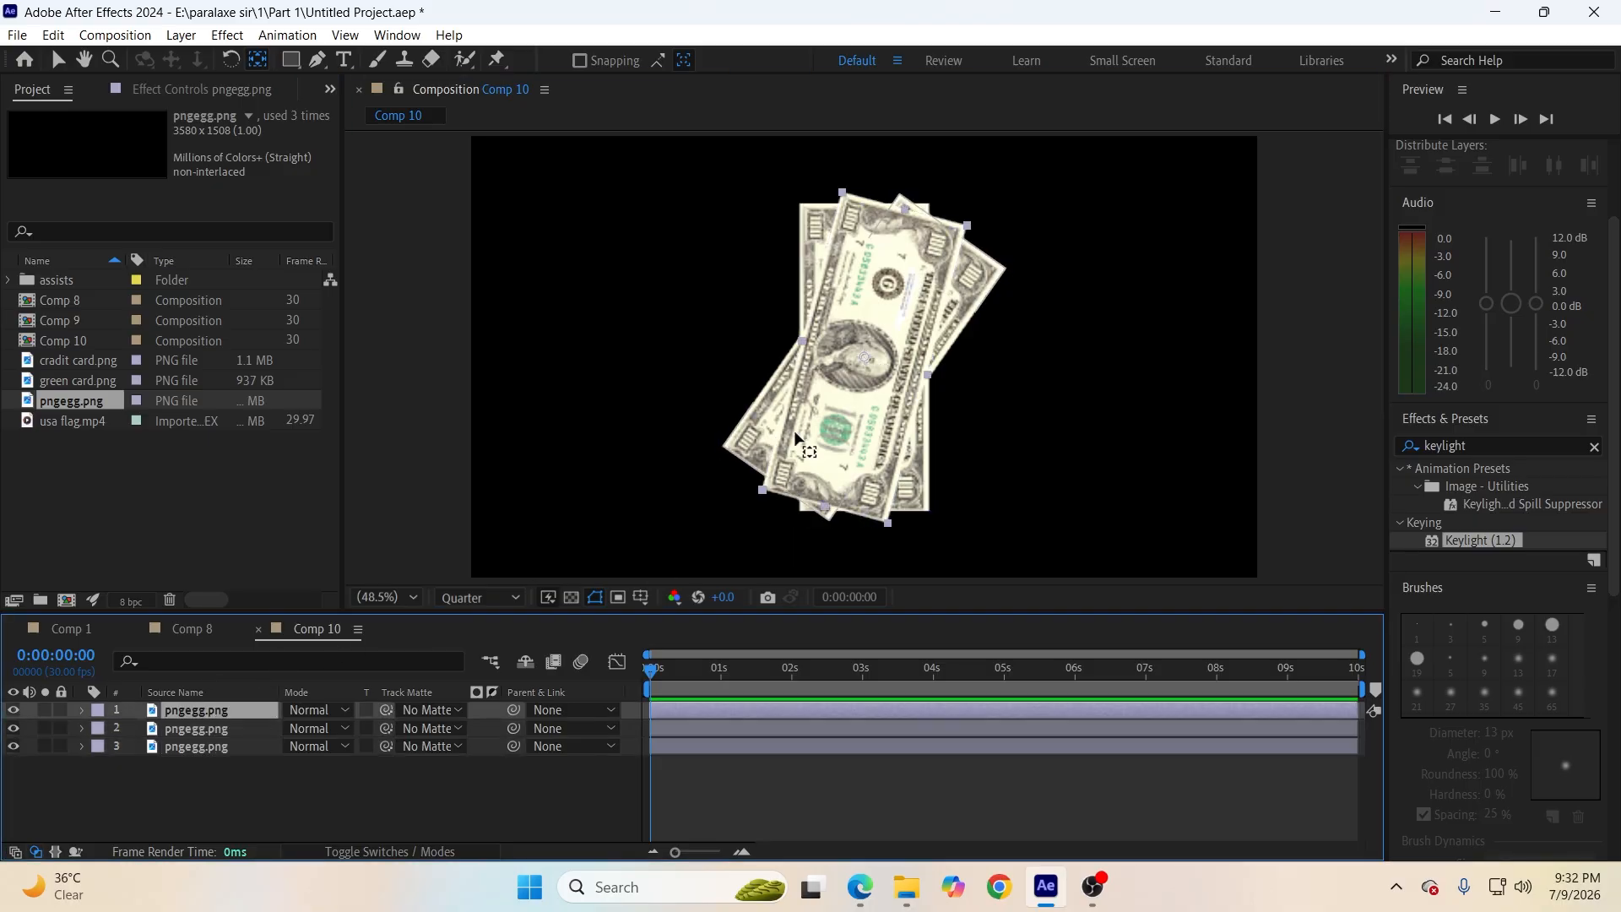
{"action": "left_click", "coordinate": [868, 364]}
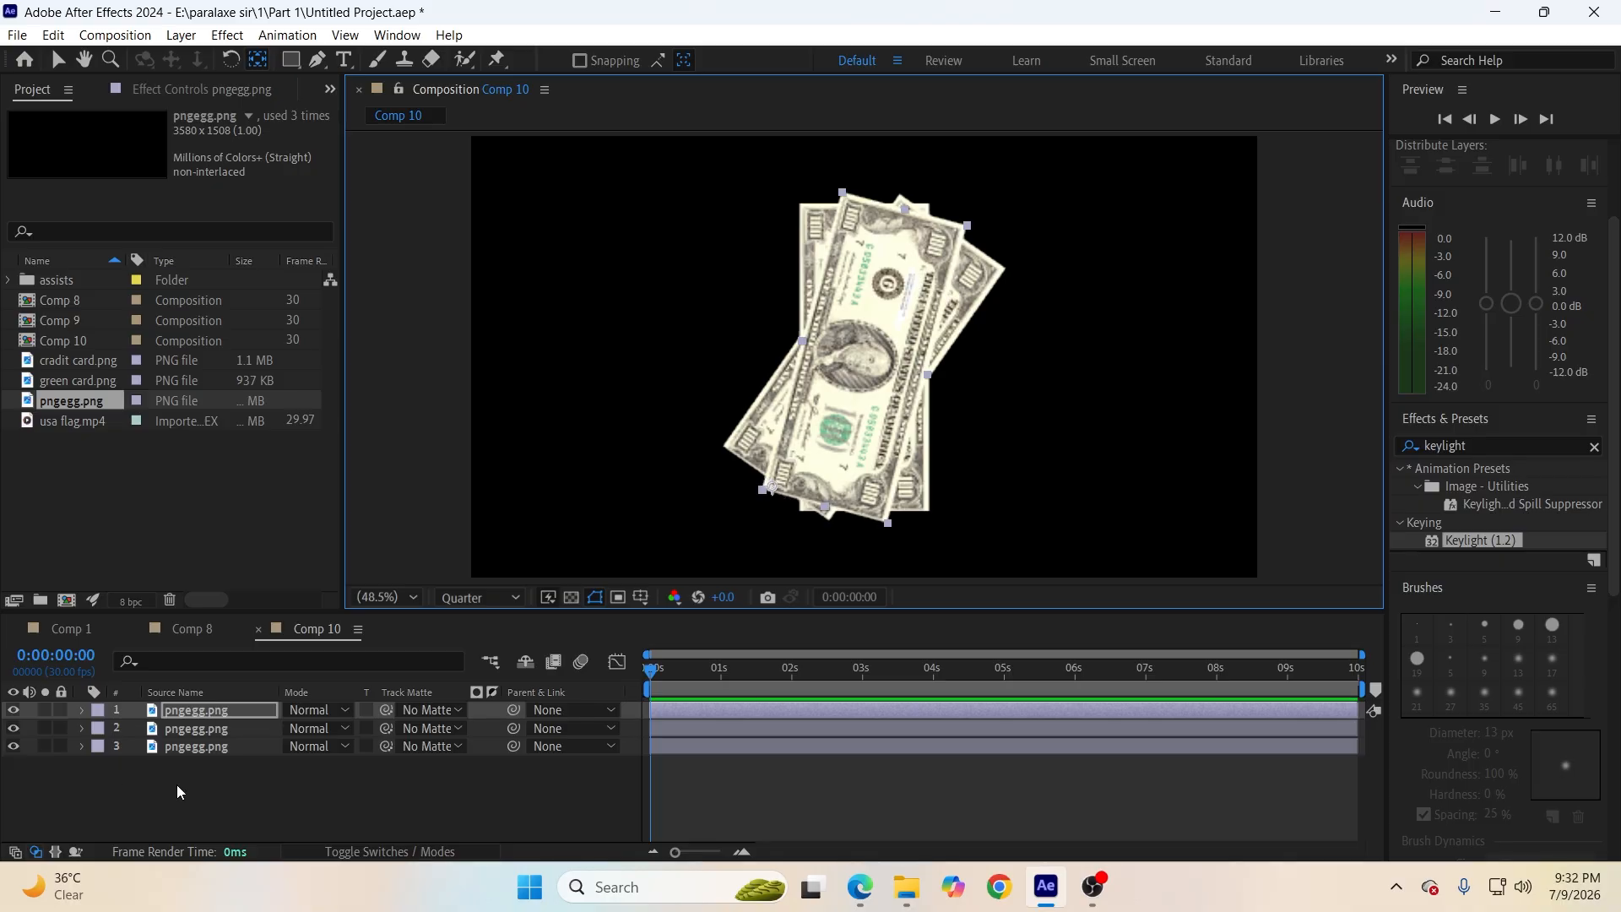
Scale all three banknote layers to 16% and shift the stack slightly up in the frame.
{"action": "left_click", "coordinate": [201, 747]}
{"action": "left_click", "coordinate": [205, 731], "text": "ctrl"}
{"action": "left_click", "coordinate": [211, 712], "text": "ctrl"}
{"action": "key", "text": "s"}
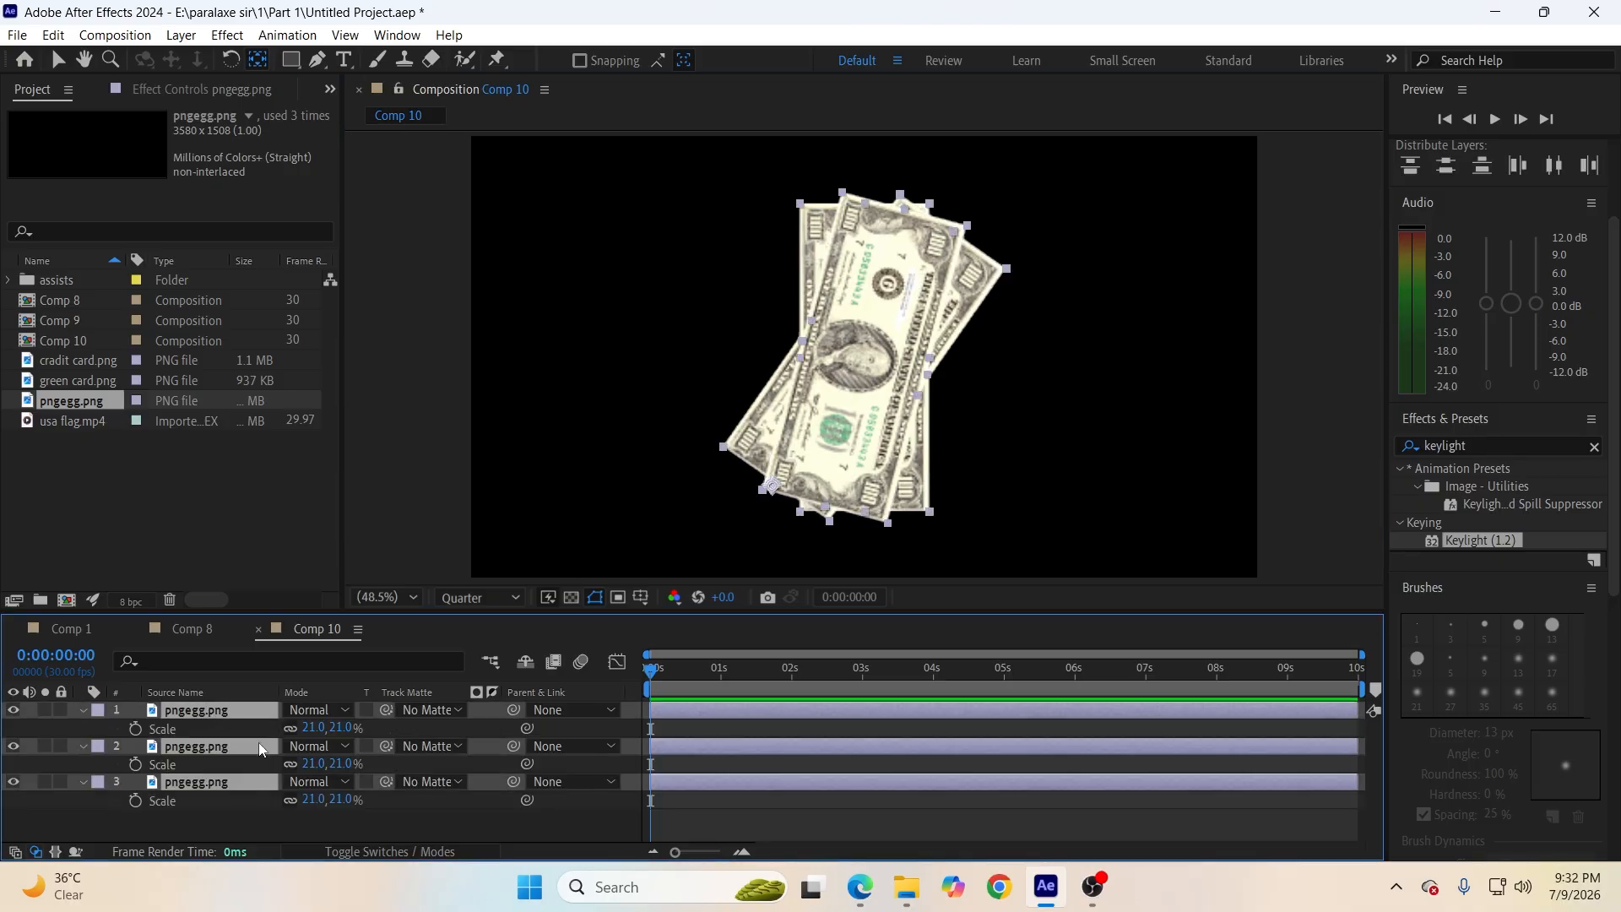
{"action": "left_click_drag", "start_coordinate": [312, 726], "coordinate": [307, 727]}
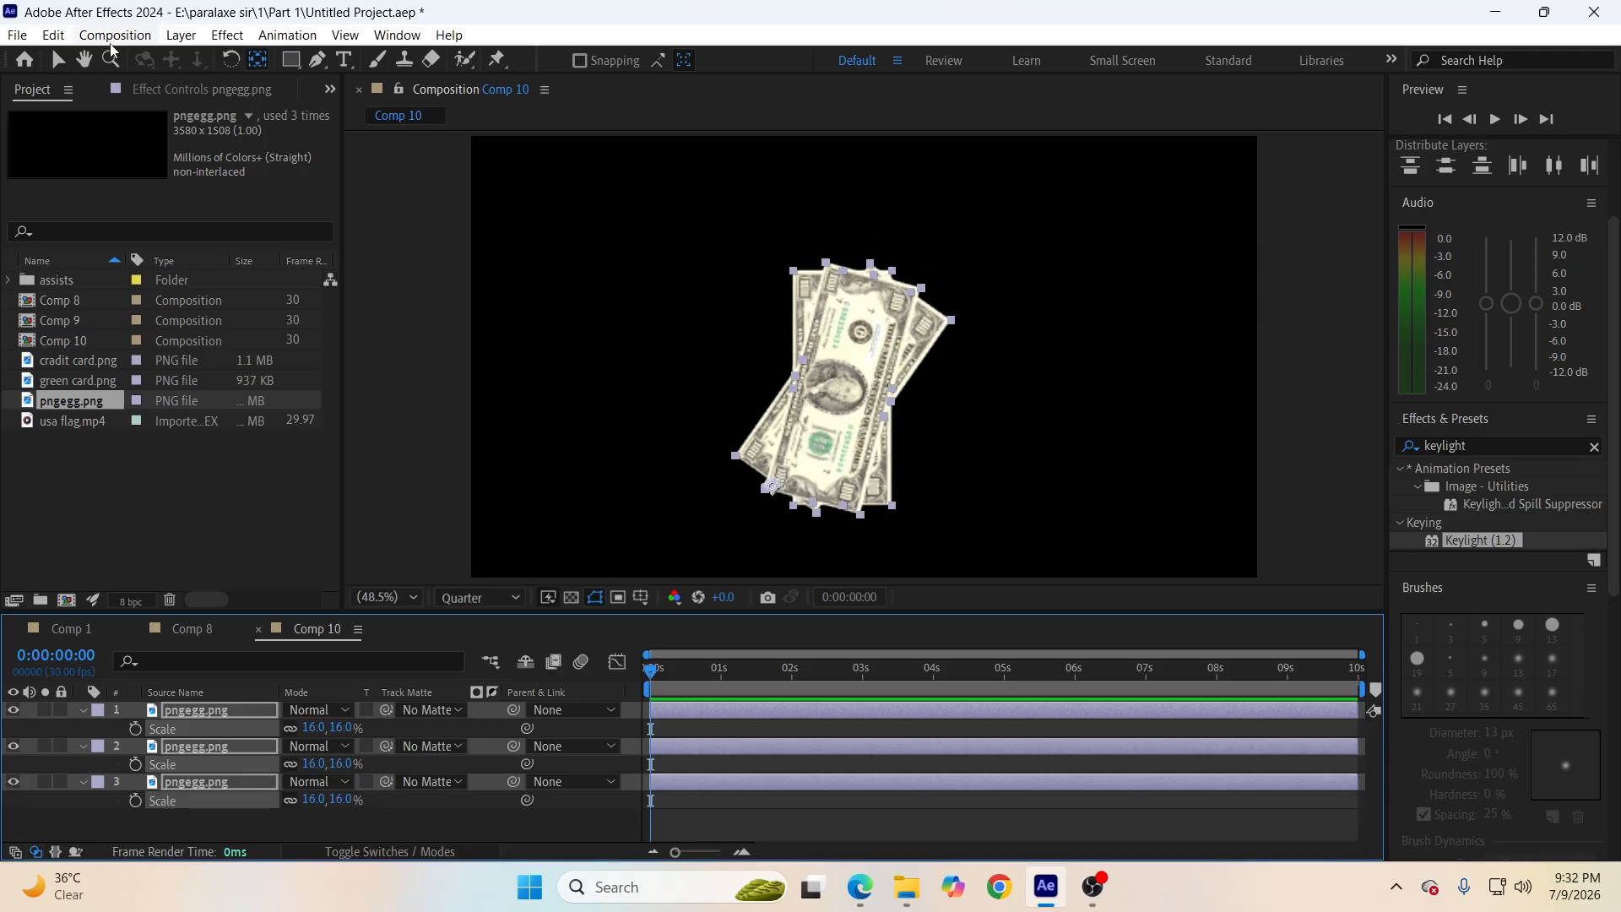
{"action": "left_click", "coordinate": [54, 61]}
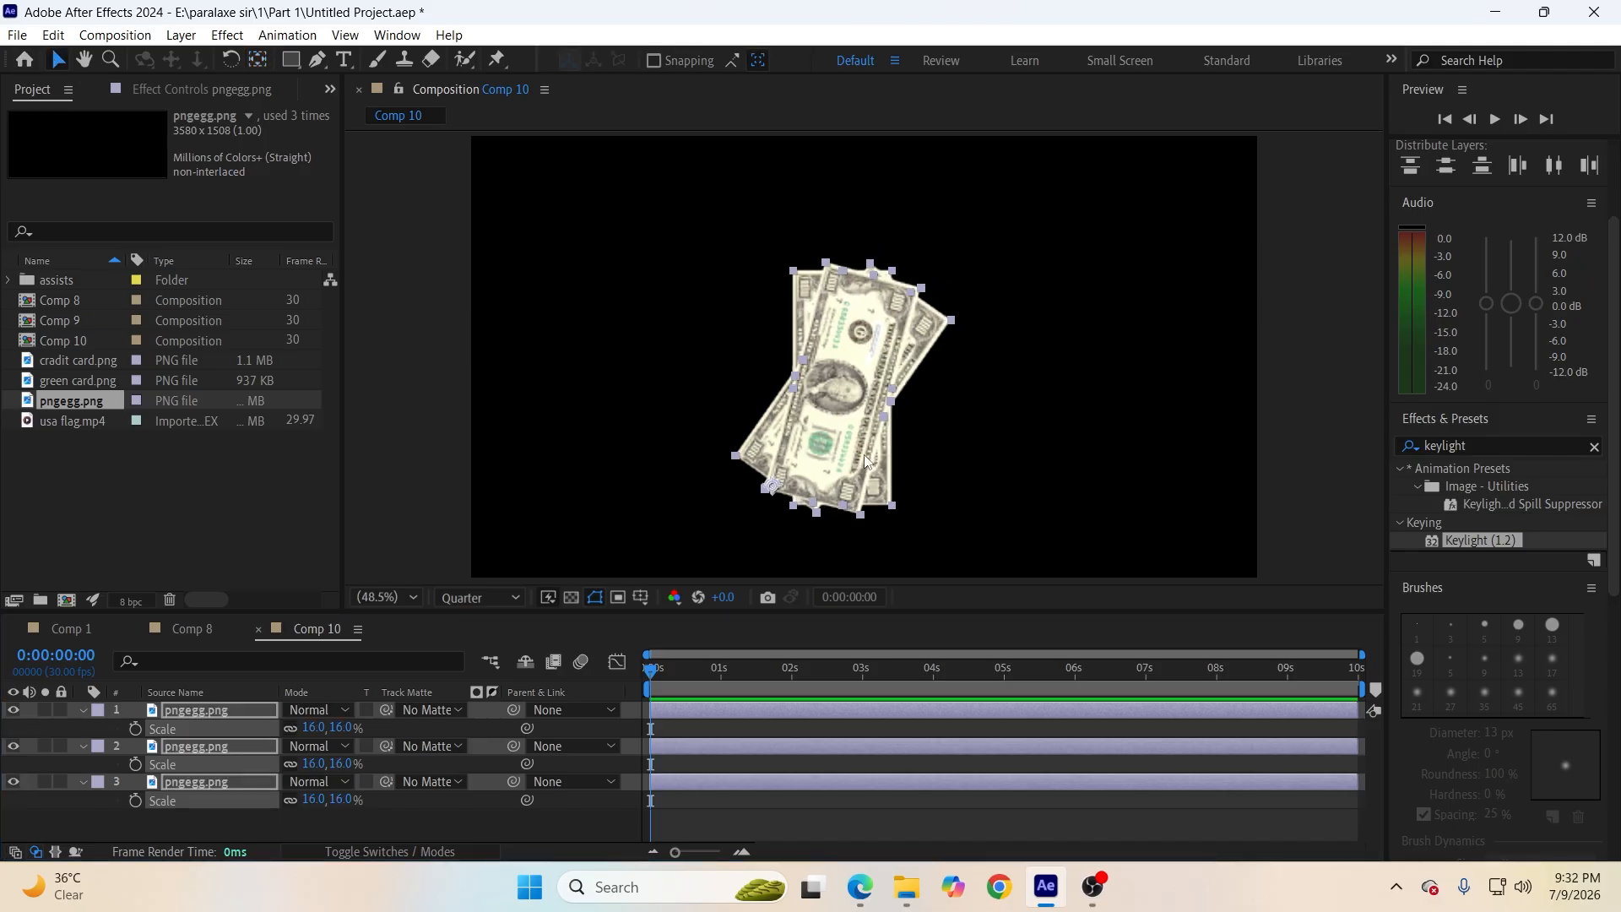
{"action": "left_click_drag", "start_coordinate": [866, 462], "coordinate": [861, 413]}
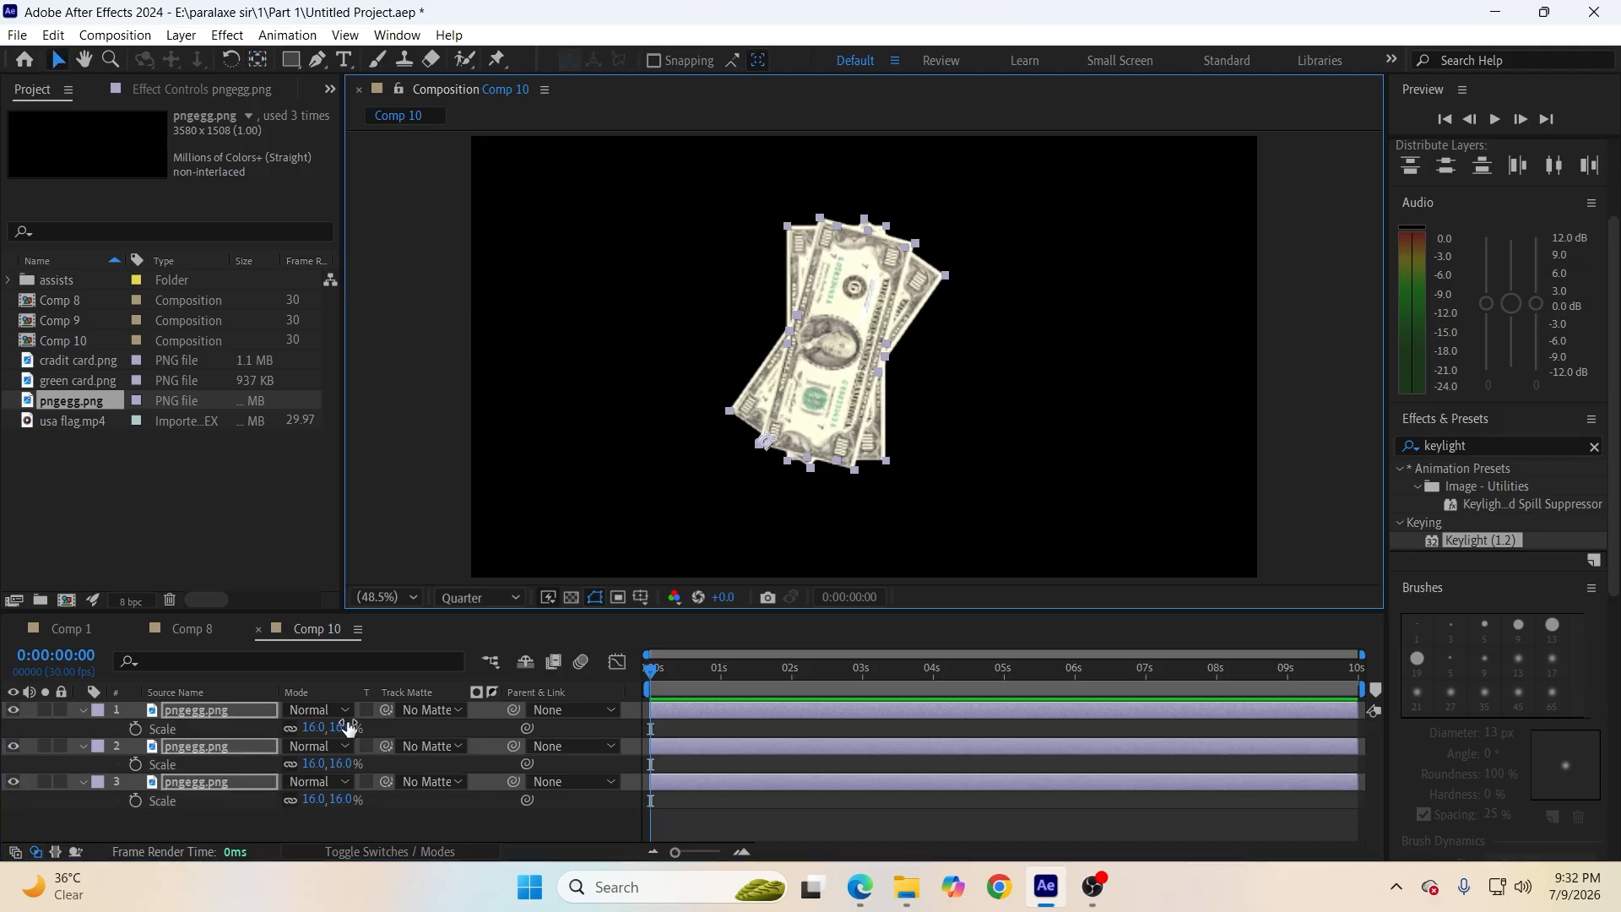
Keyframe the banknotes' rotation at the start and to 173°, 193° and 158° at 0:00:05:02, moving layers 1 and 2's second keyframes to about 2.8 s and 3.7 s.
{"action": "key", "text": "r"}
{"action": "left_click", "coordinate": [135, 729]}
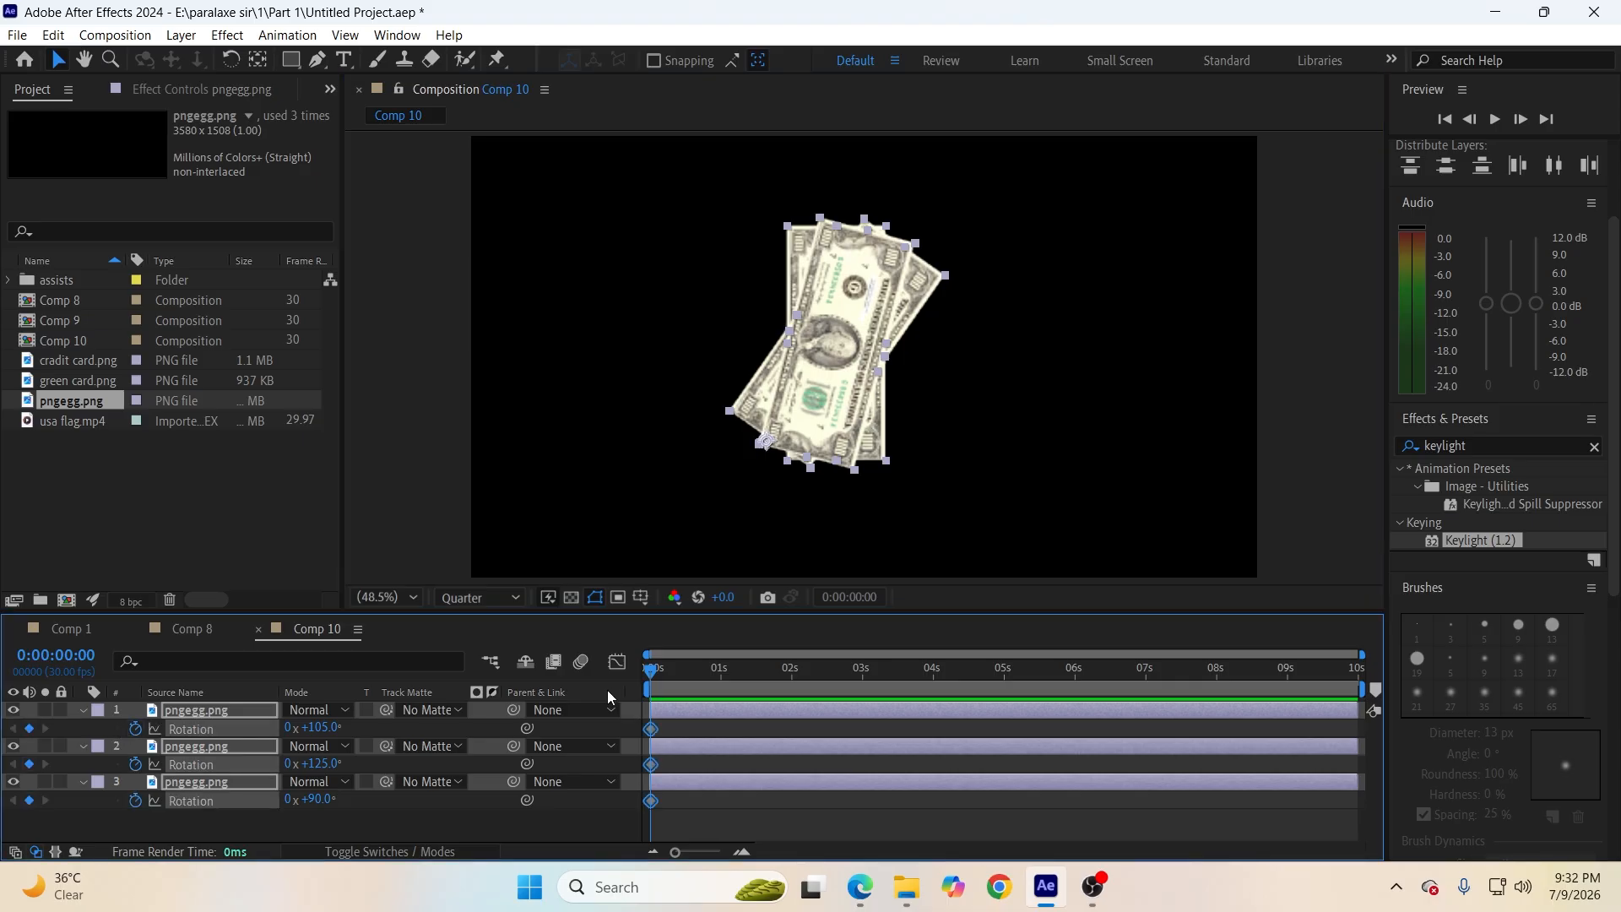
{"action": "left_click_drag", "start_coordinate": [662, 665], "coordinate": [1055, 716]}
{"action": "left_click_drag", "start_coordinate": [321, 736], "coordinate": [357, 770]}
{"action": "left_click", "coordinate": [1027, 738]}
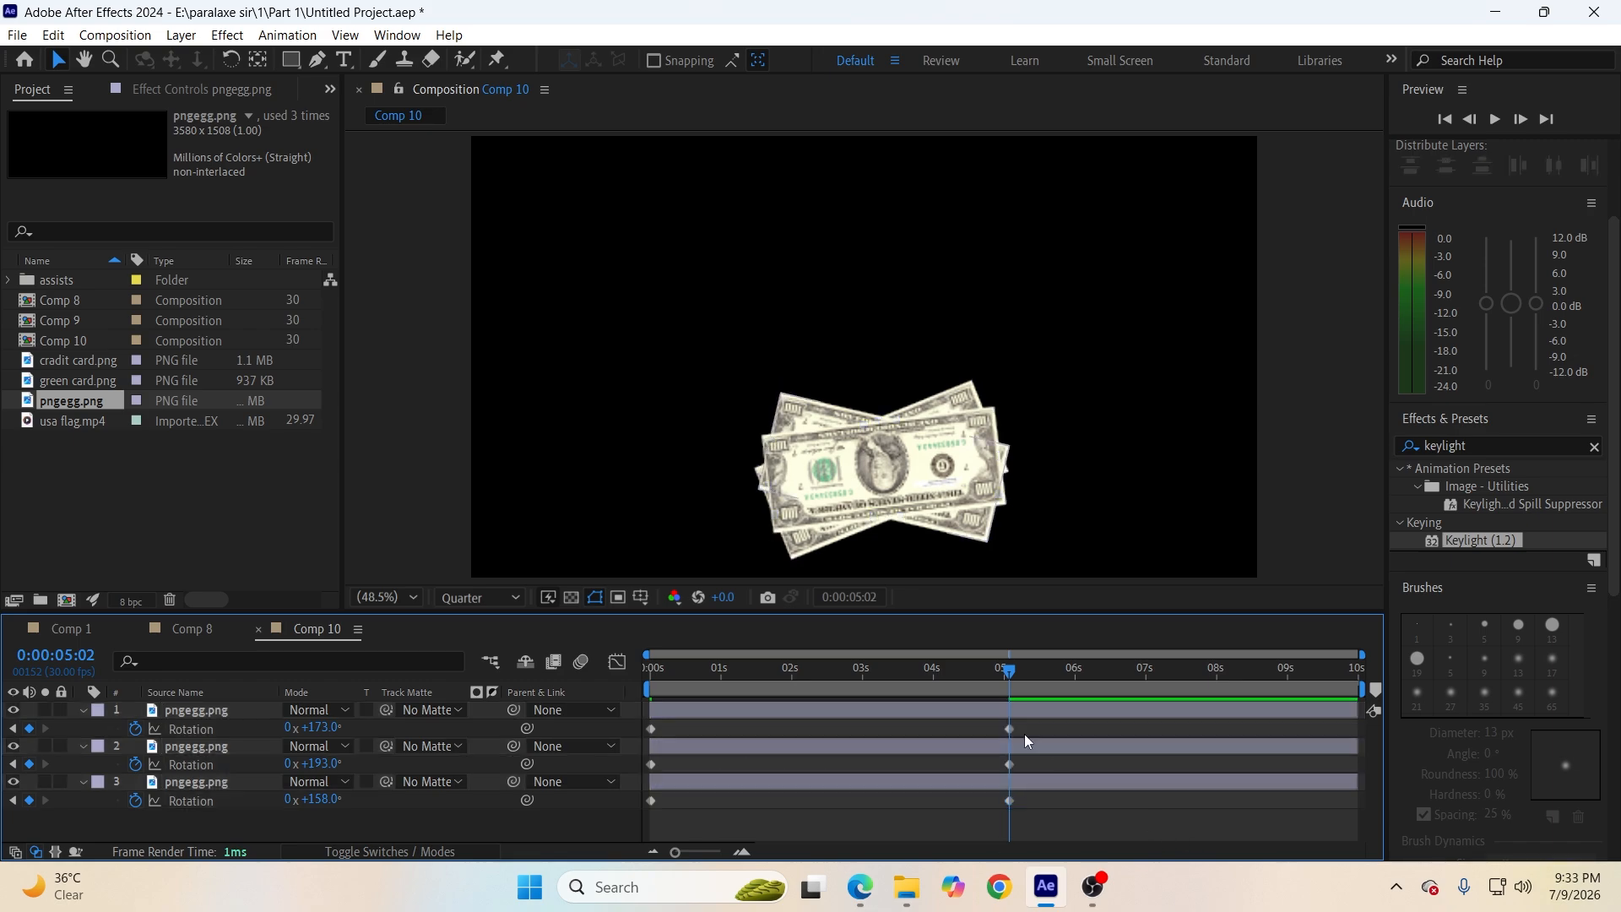
{"action": "left_click_drag", "start_coordinate": [1010, 764], "coordinate": [914, 766]}
{"action": "left_click_drag", "start_coordinate": [1005, 727], "coordinate": [847, 730]}
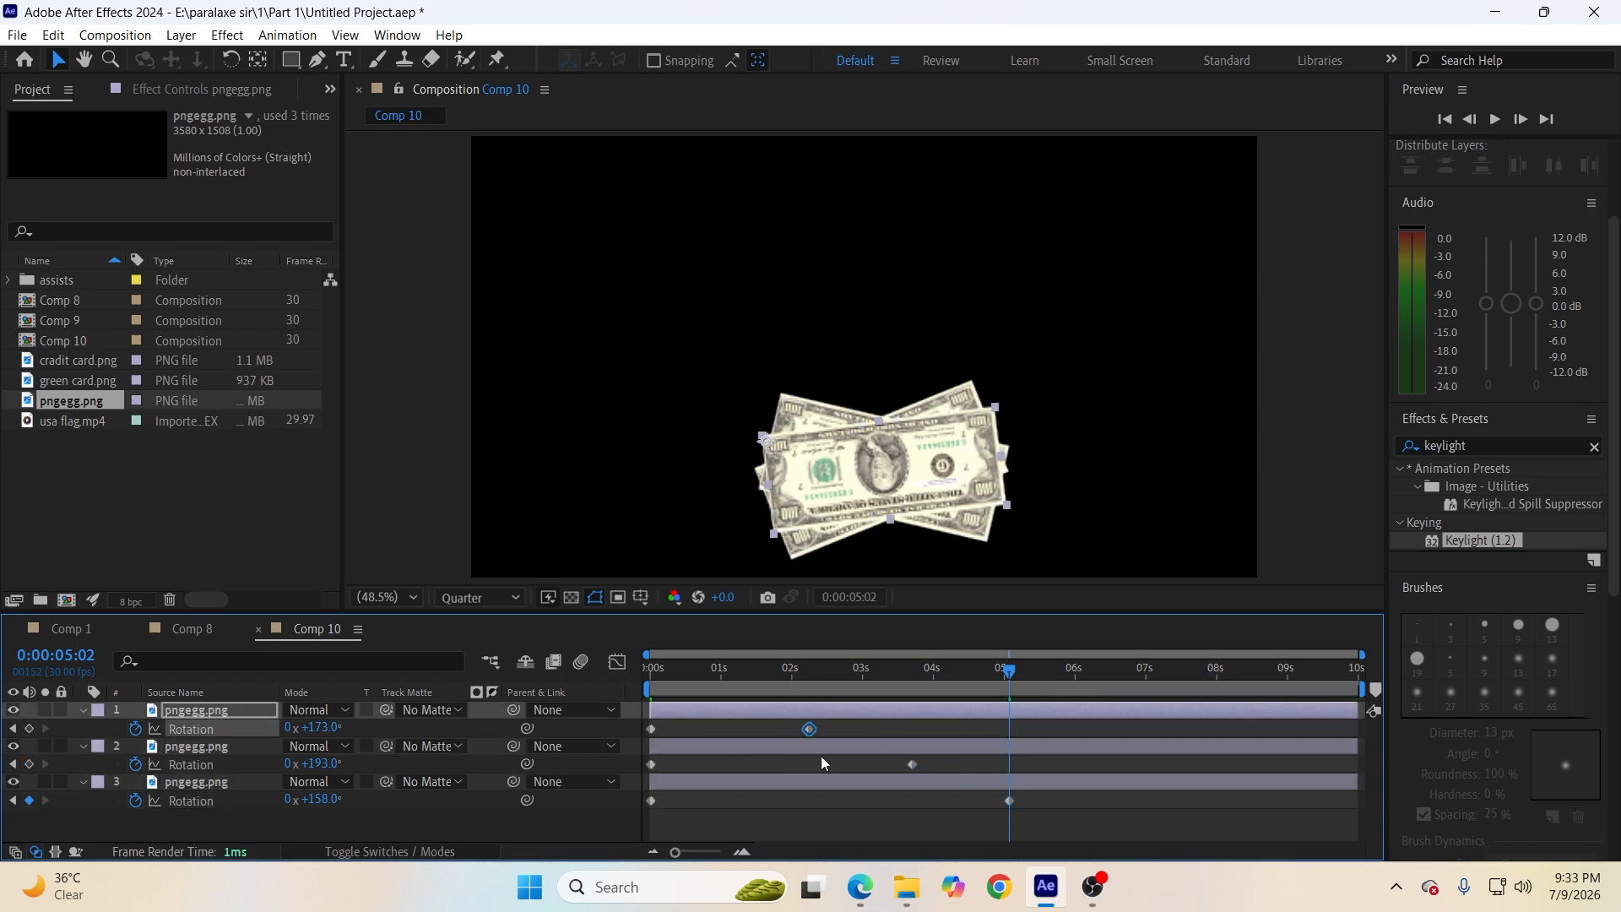
Keyframe the three banknotes' rotation to 63°, 93° and 71° at 0:00:09:29, save the project and preview from the start.
{"action": "left_click_drag", "start_coordinate": [1010, 672], "coordinate": [1272, 789]}
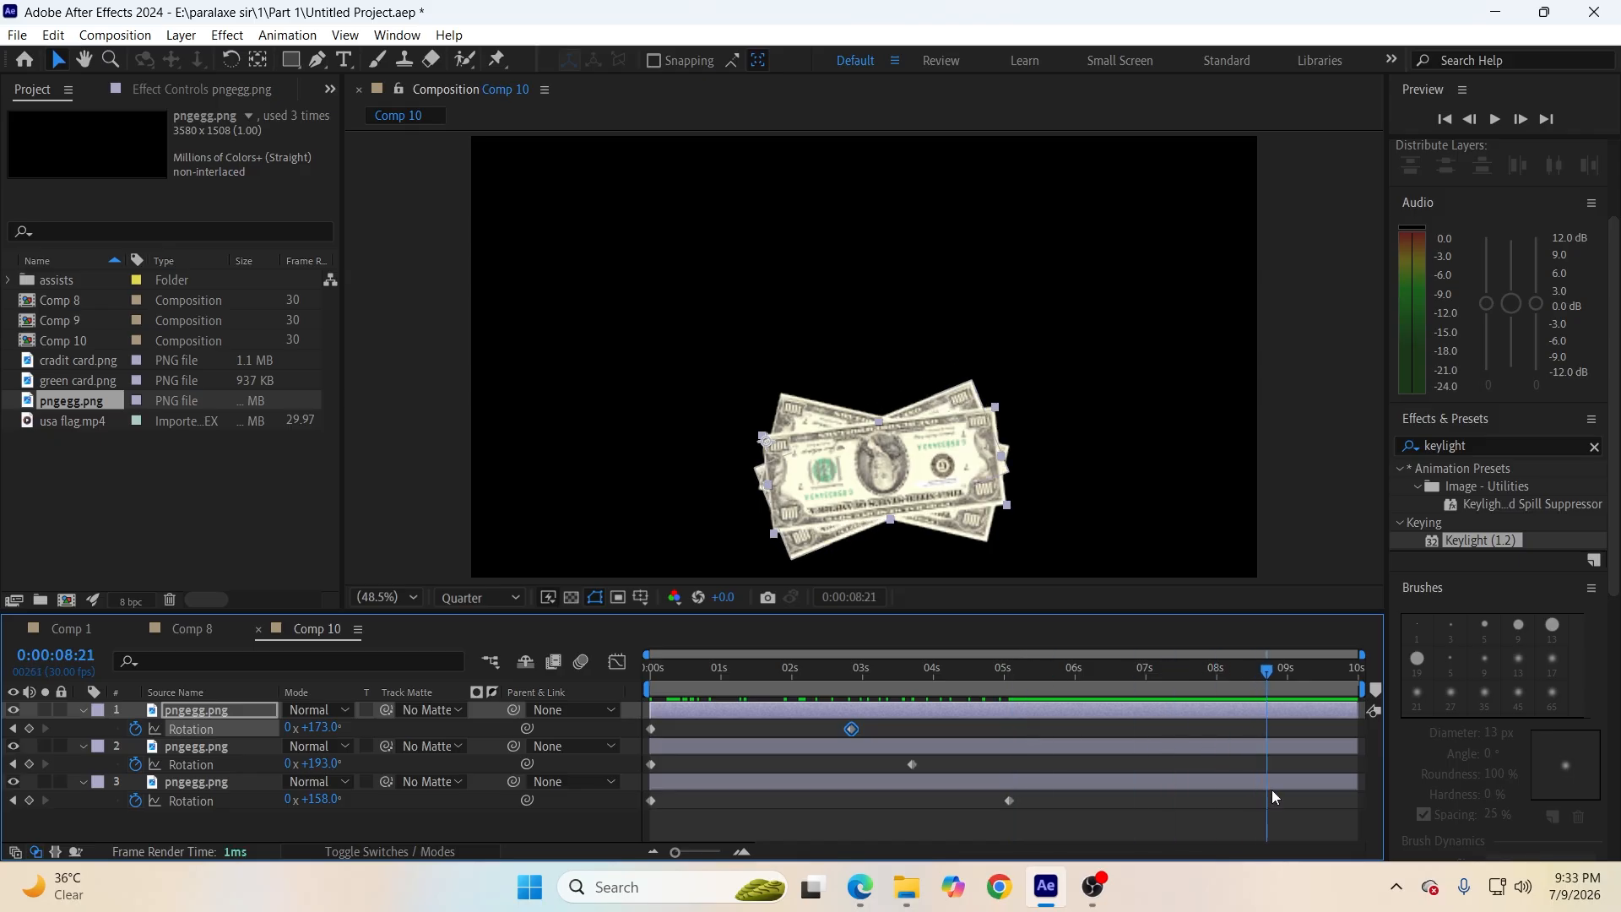
{"action": "left_click_drag", "start_coordinate": [1264, 671], "coordinate": [1358, 671]}
{"action": "left_click_drag", "start_coordinate": [321, 732], "coordinate": [272, 835]}
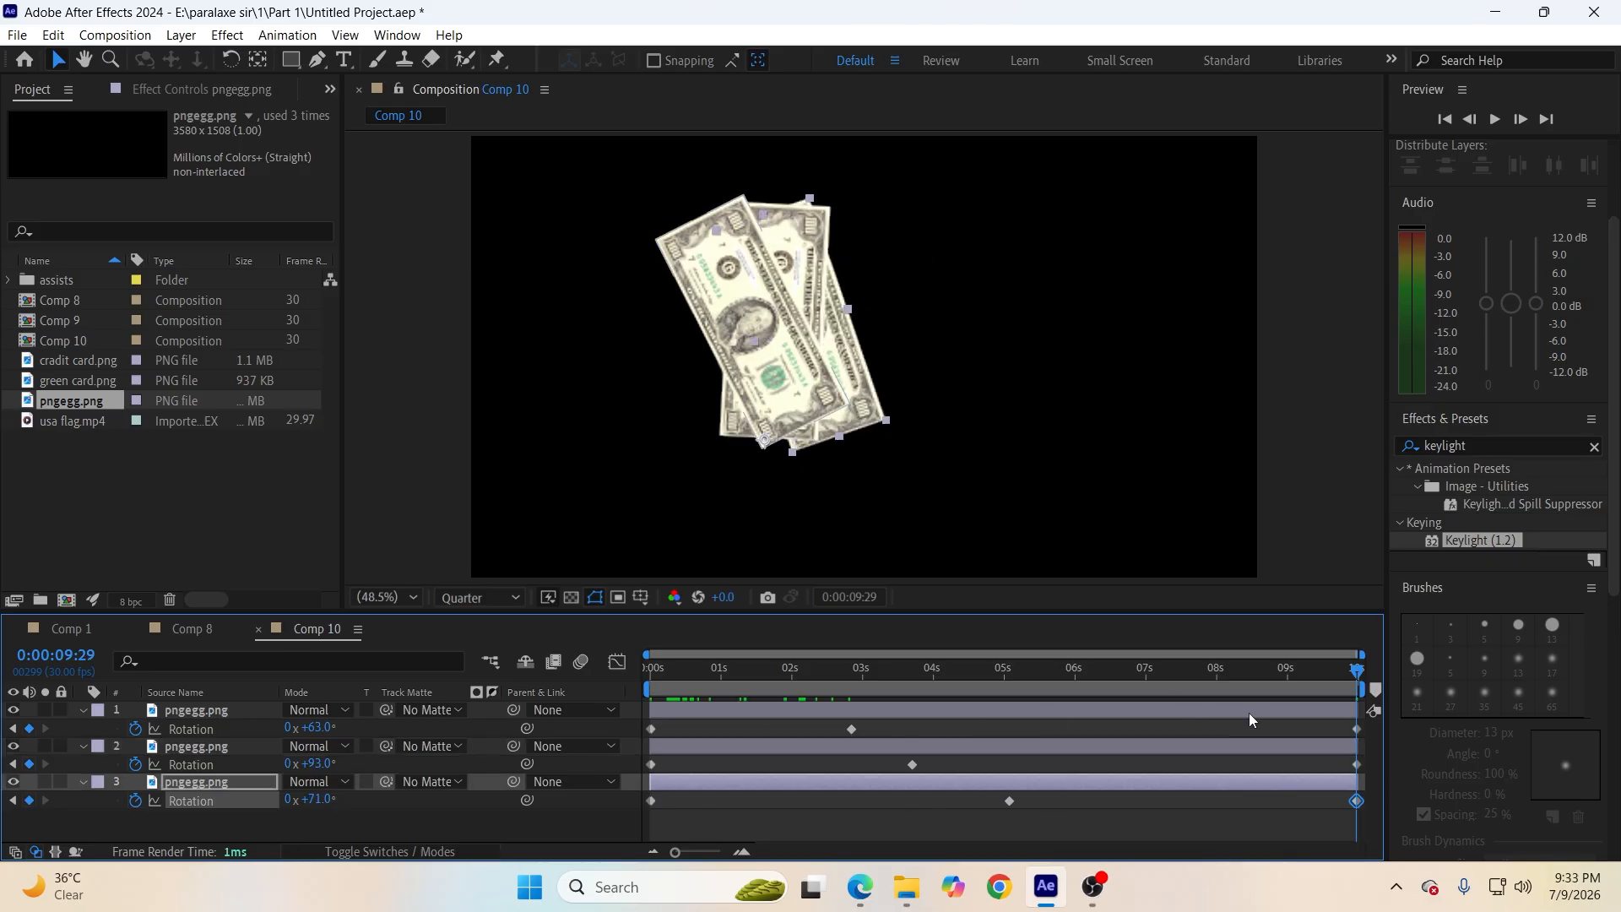
{"action": "key", "text": "Home"}
{"action": "key", "text": "ctrl+s"}
{"action": "key", "text": "space"}
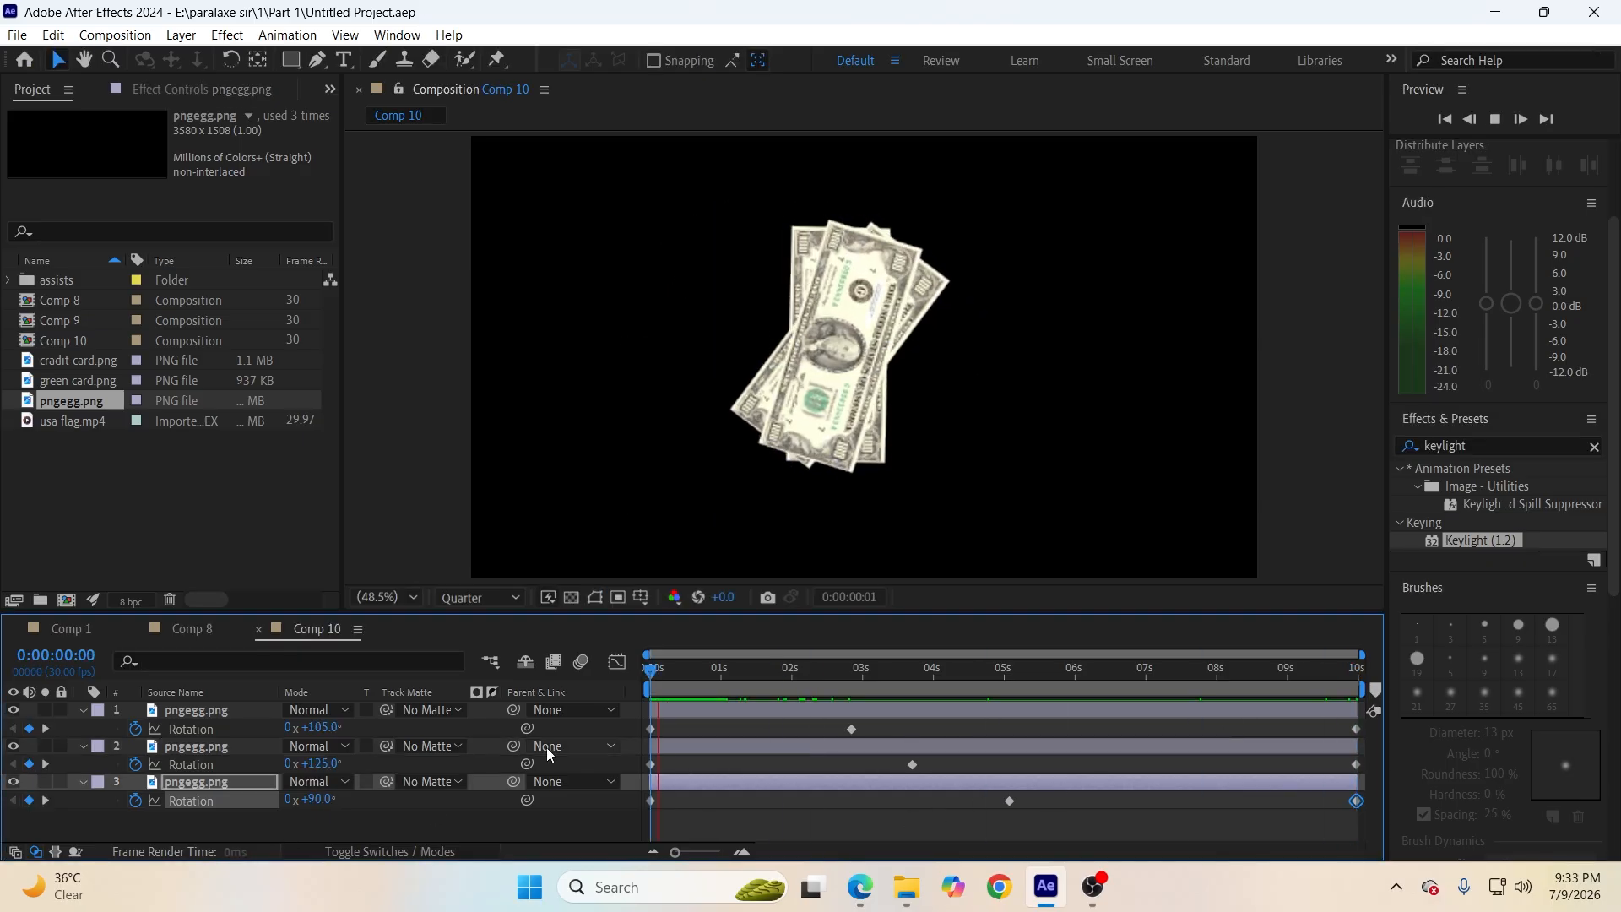
Apply Easy Ease to all rotation keyframes of the three banknotes and preview the animation from the start.
{"action": "left_click_drag", "start_coordinate": [633, 723], "coordinate": [1318, 844]}
{"action": "key", "text": "F9"}
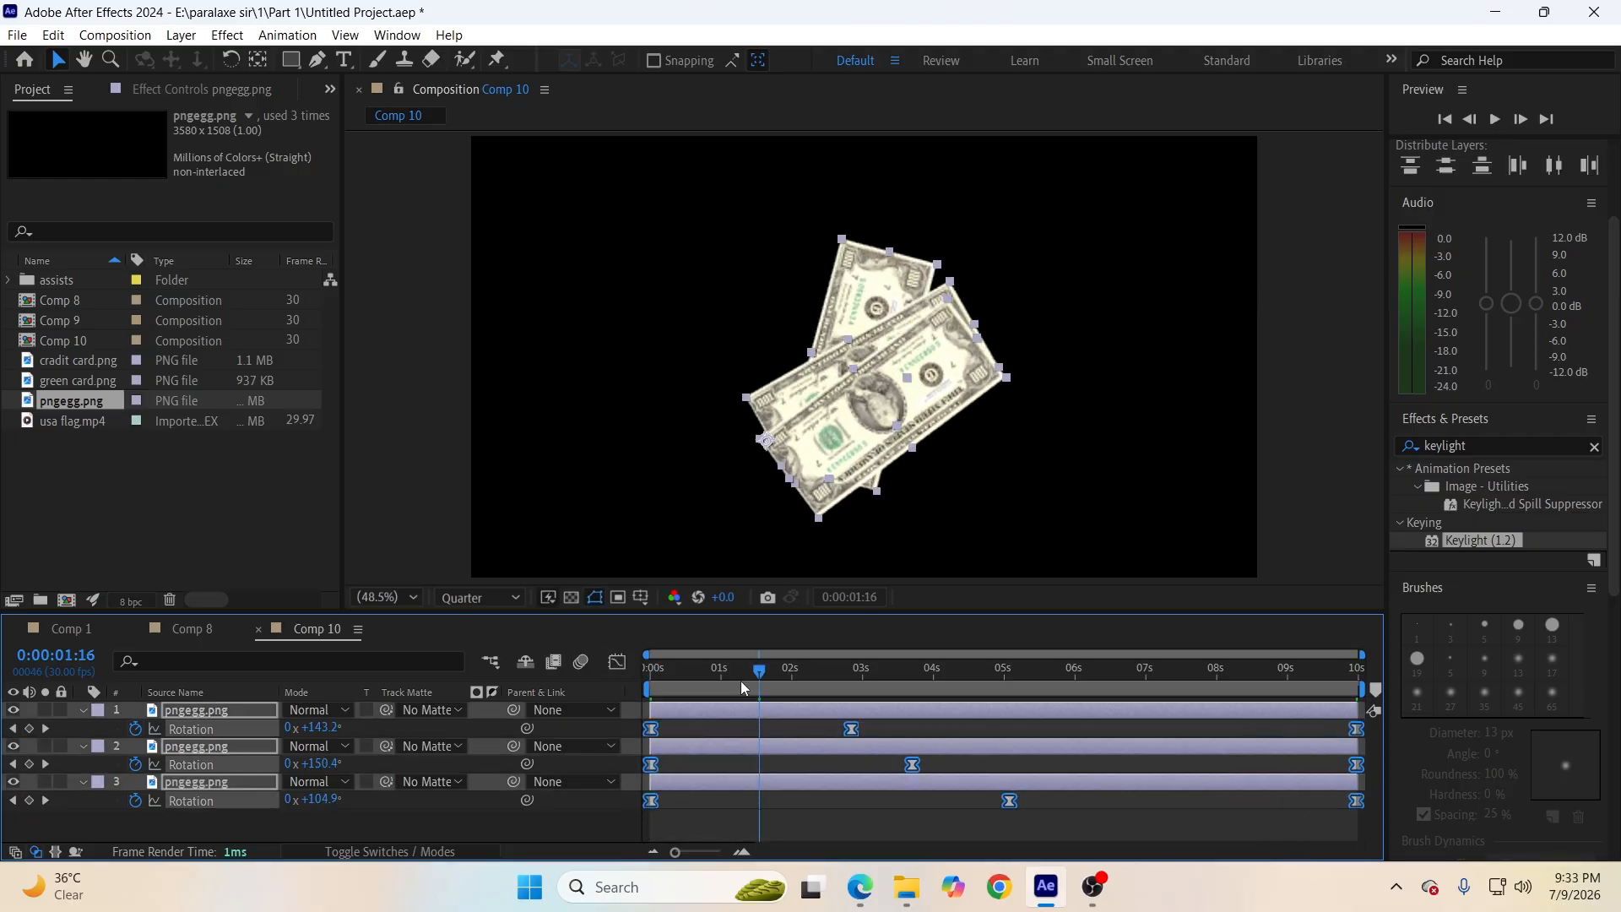
{"action": "key", "text": "Home"}
{"action": "left_click", "coordinate": [594, 828]}
{"action": "key", "text": "space"}
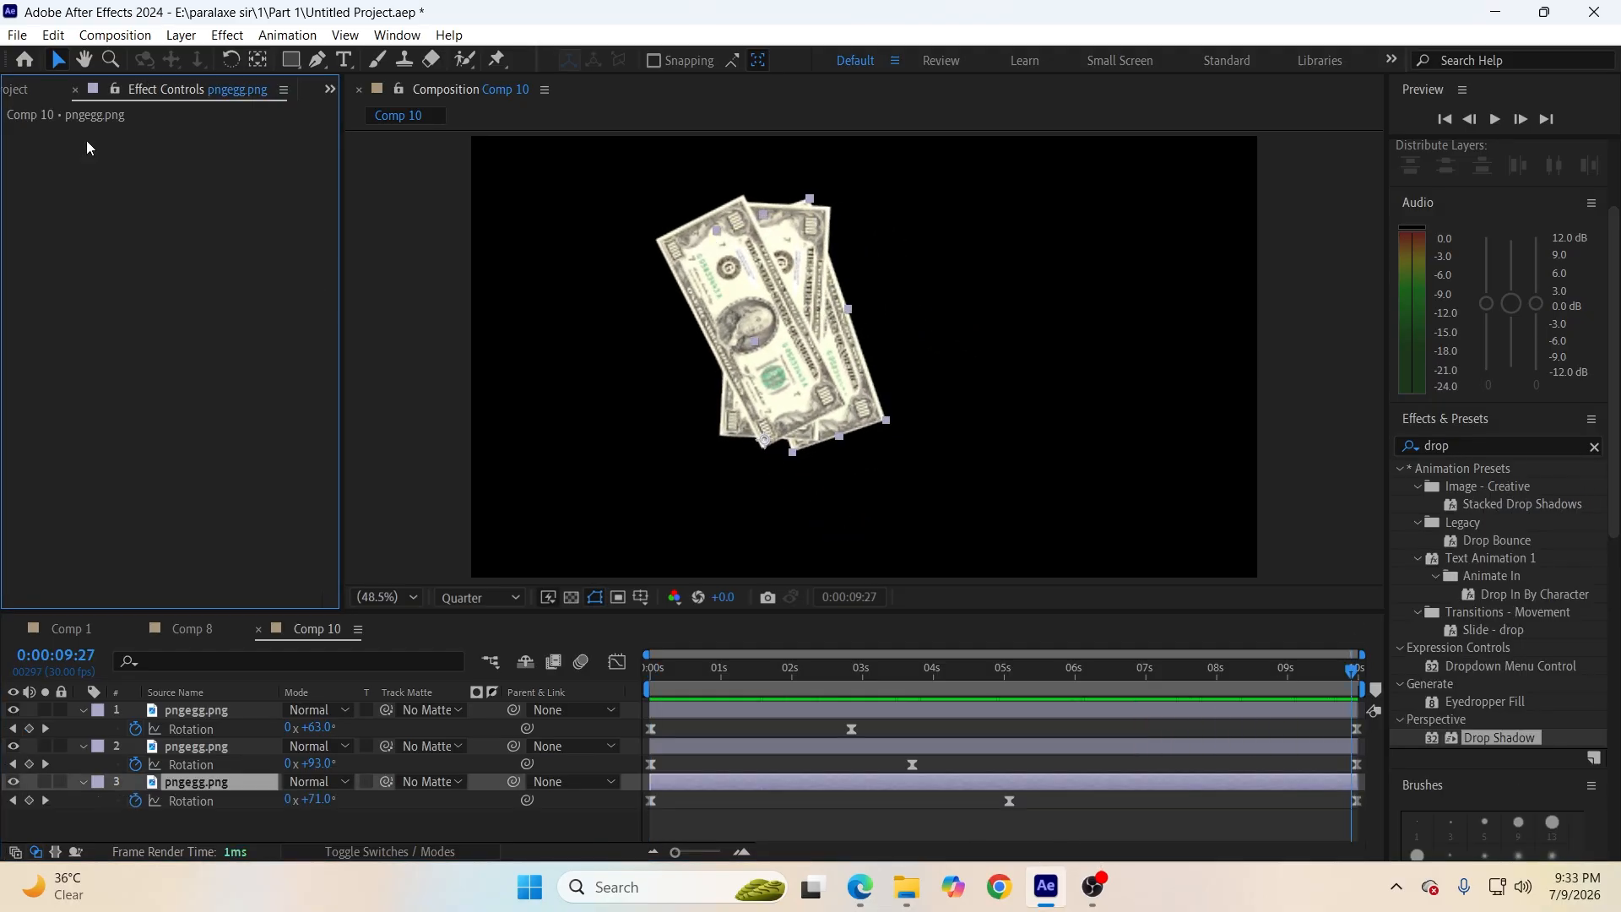
Add a Drop Shadow to the bottom banknote layer with 90% opacity and a softness of 90.
{"action": "left_click_drag", "start_coordinate": [1493, 746], "coordinate": [993, 785]}
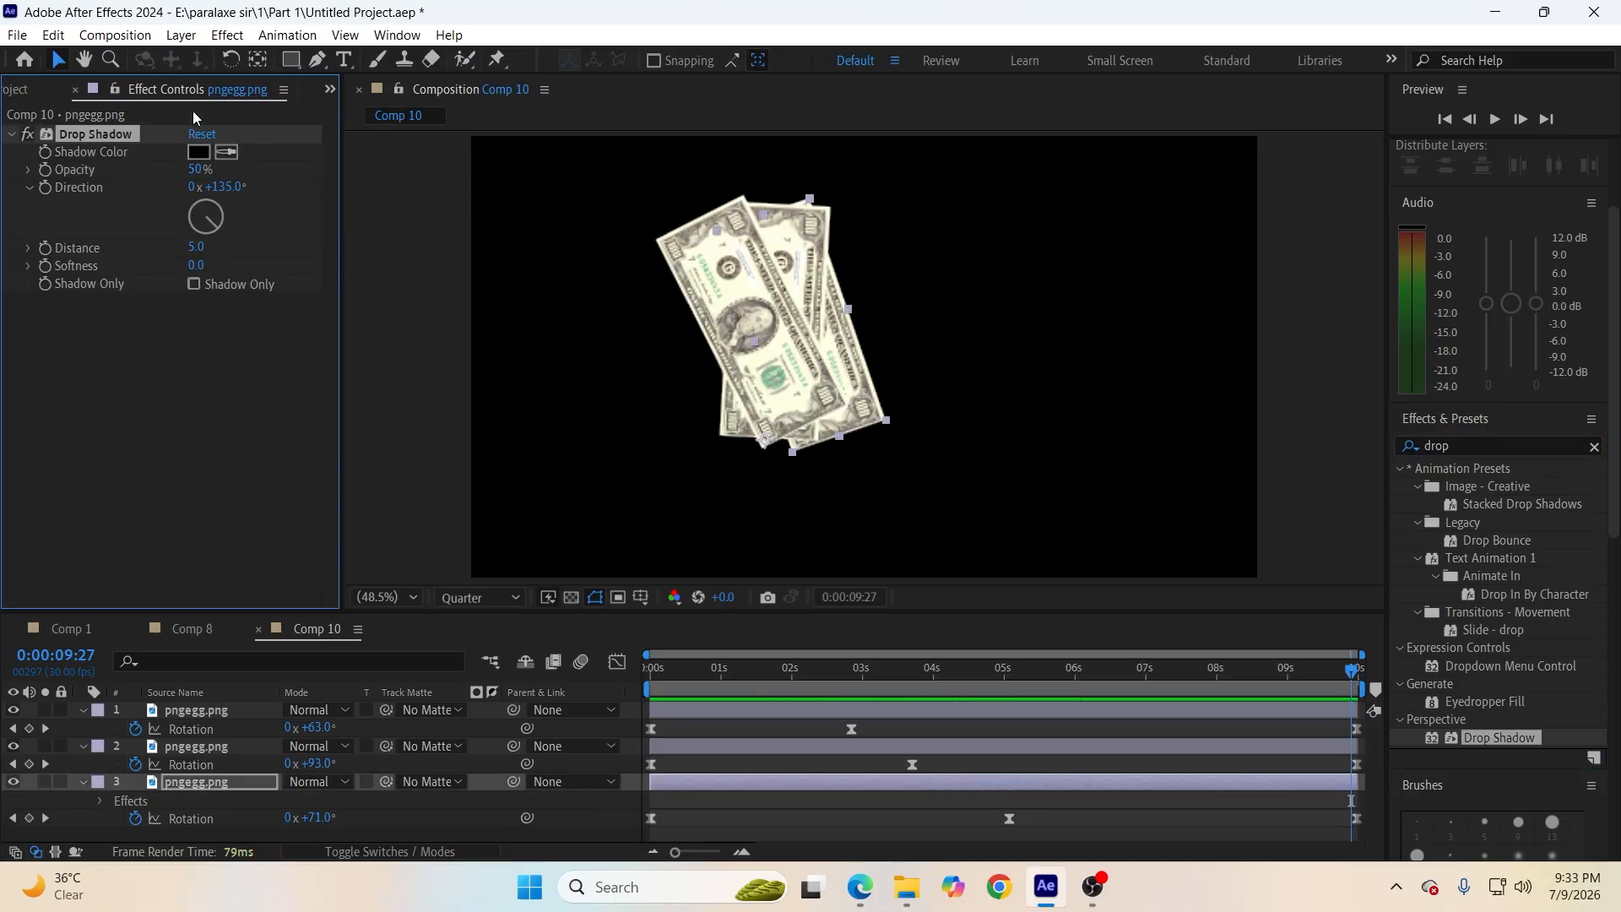
{"action": "left_click", "coordinate": [201, 169]}
{"action": "left_click", "coordinate": [218, 303]}
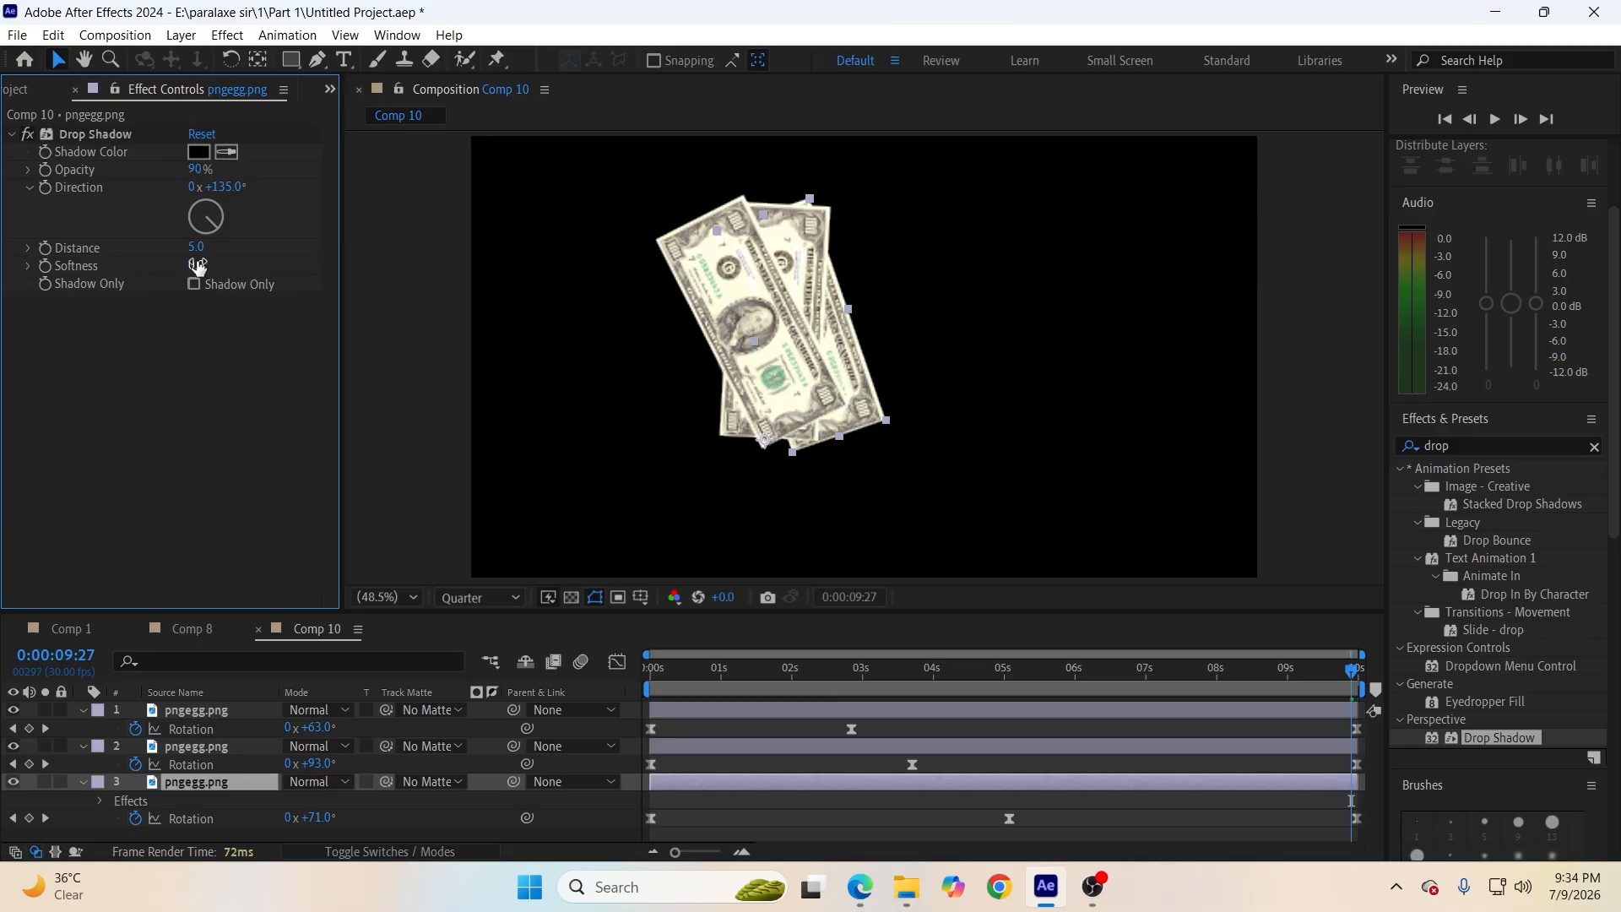
{"action": "type", "text": "90"}
{"action": "left_click", "coordinate": [229, 346]}
Copy the Drop Shadow to the other two banknote layers, collapse all layers and save the project.
{"action": "left_click", "coordinate": [128, 133]}
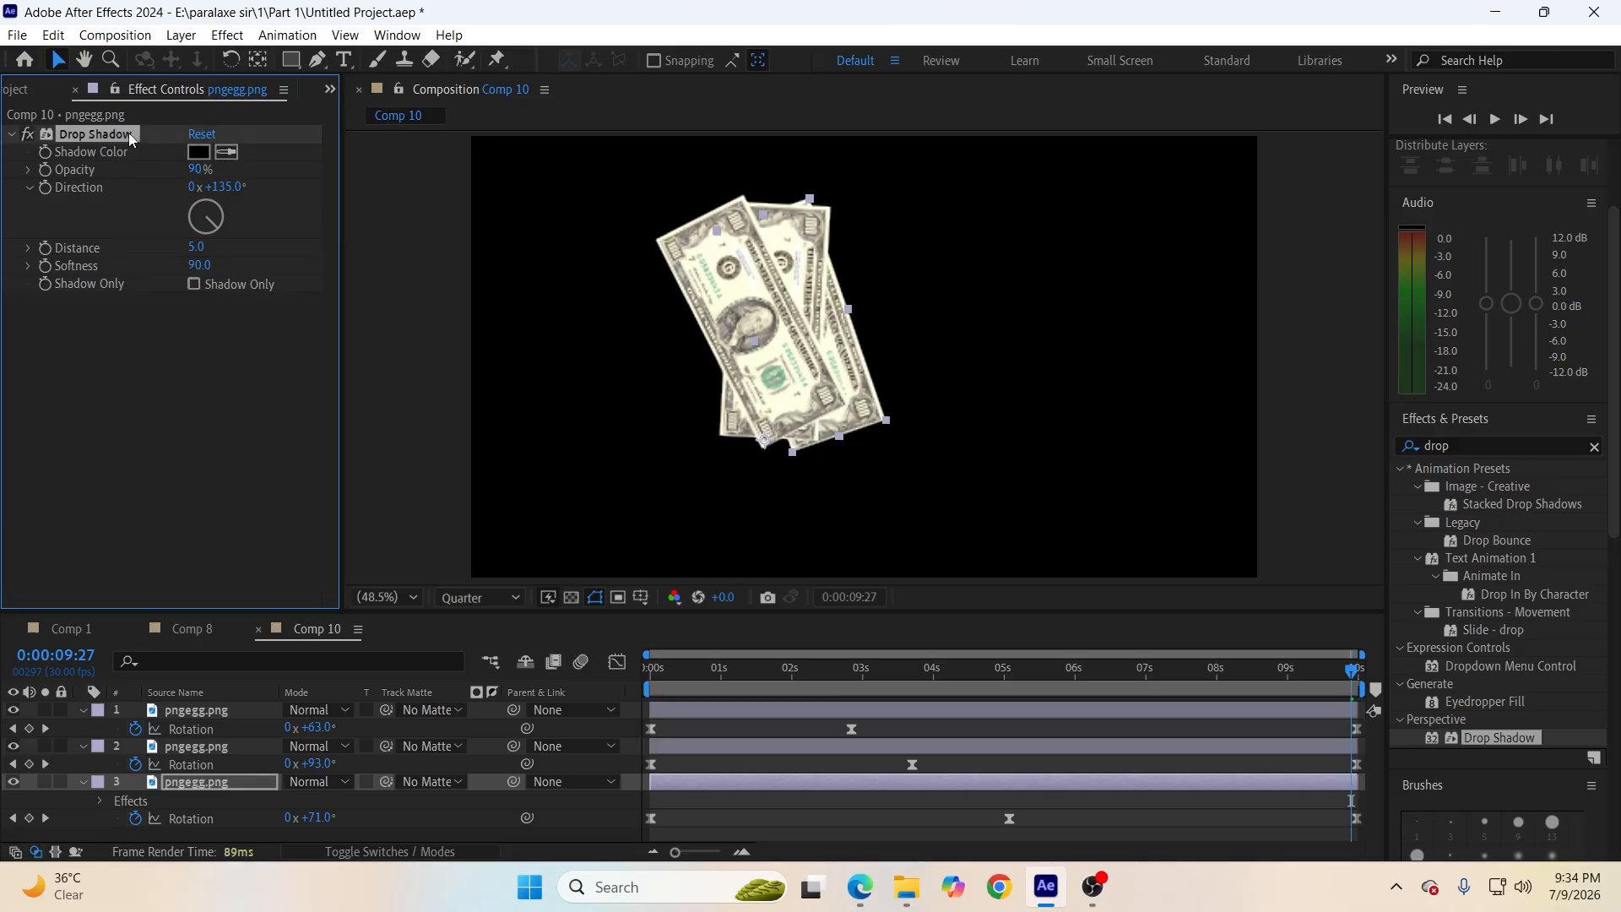
{"action": "key", "text": "ctrl+c"}
{"action": "left_click", "coordinate": [250, 752]}
{"action": "left_click", "coordinate": [251, 710], "text": "ctrl"}
{"action": "key", "text": "ctrl+v"}
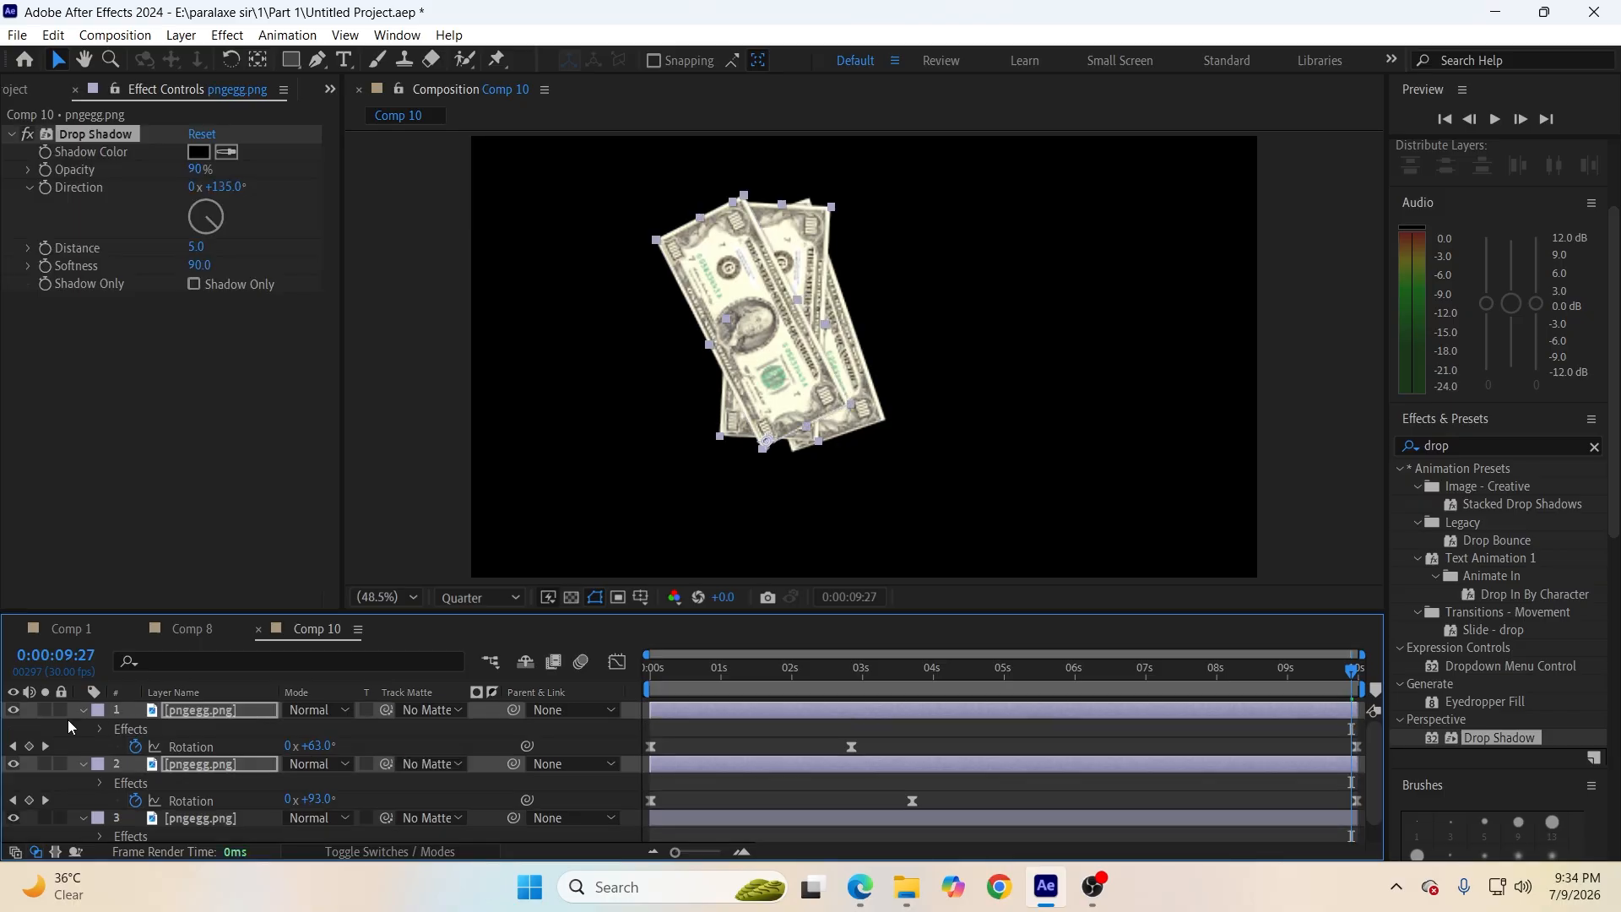
{"action": "left_click", "coordinate": [84, 765]}
{"action": "left_click", "coordinate": [187, 807]}
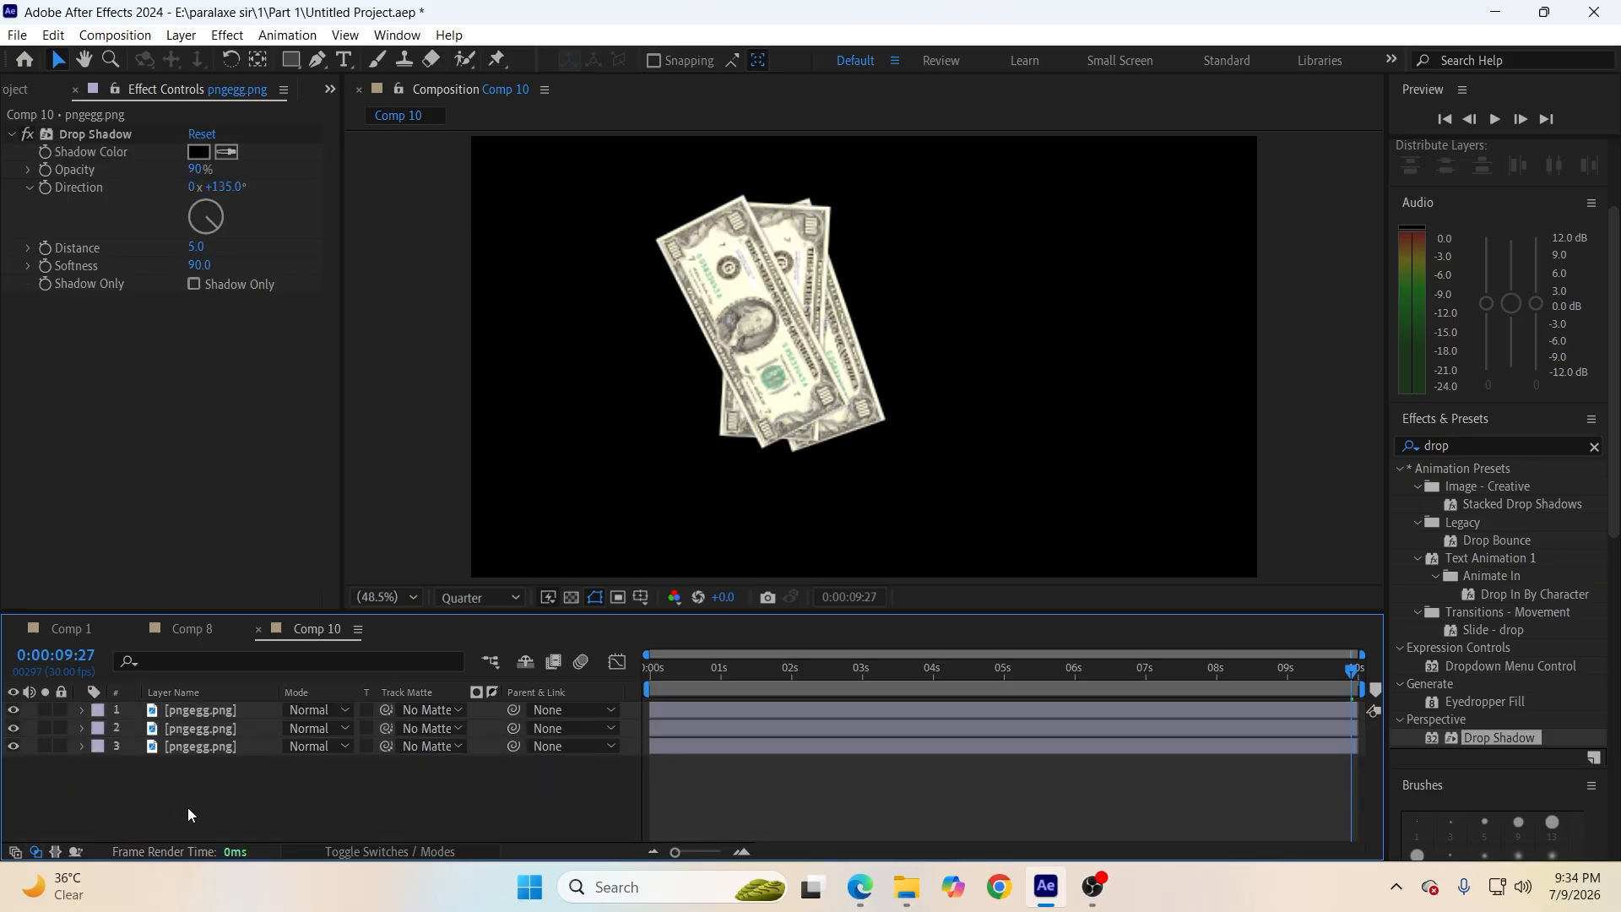
{"action": "key", "text": "ctrl+s"}
Place Comp 10 as the top layer of Comp 8 and move the banknotes to the left edge of the frame.
{"action": "left_click", "coordinate": [169, 632]}
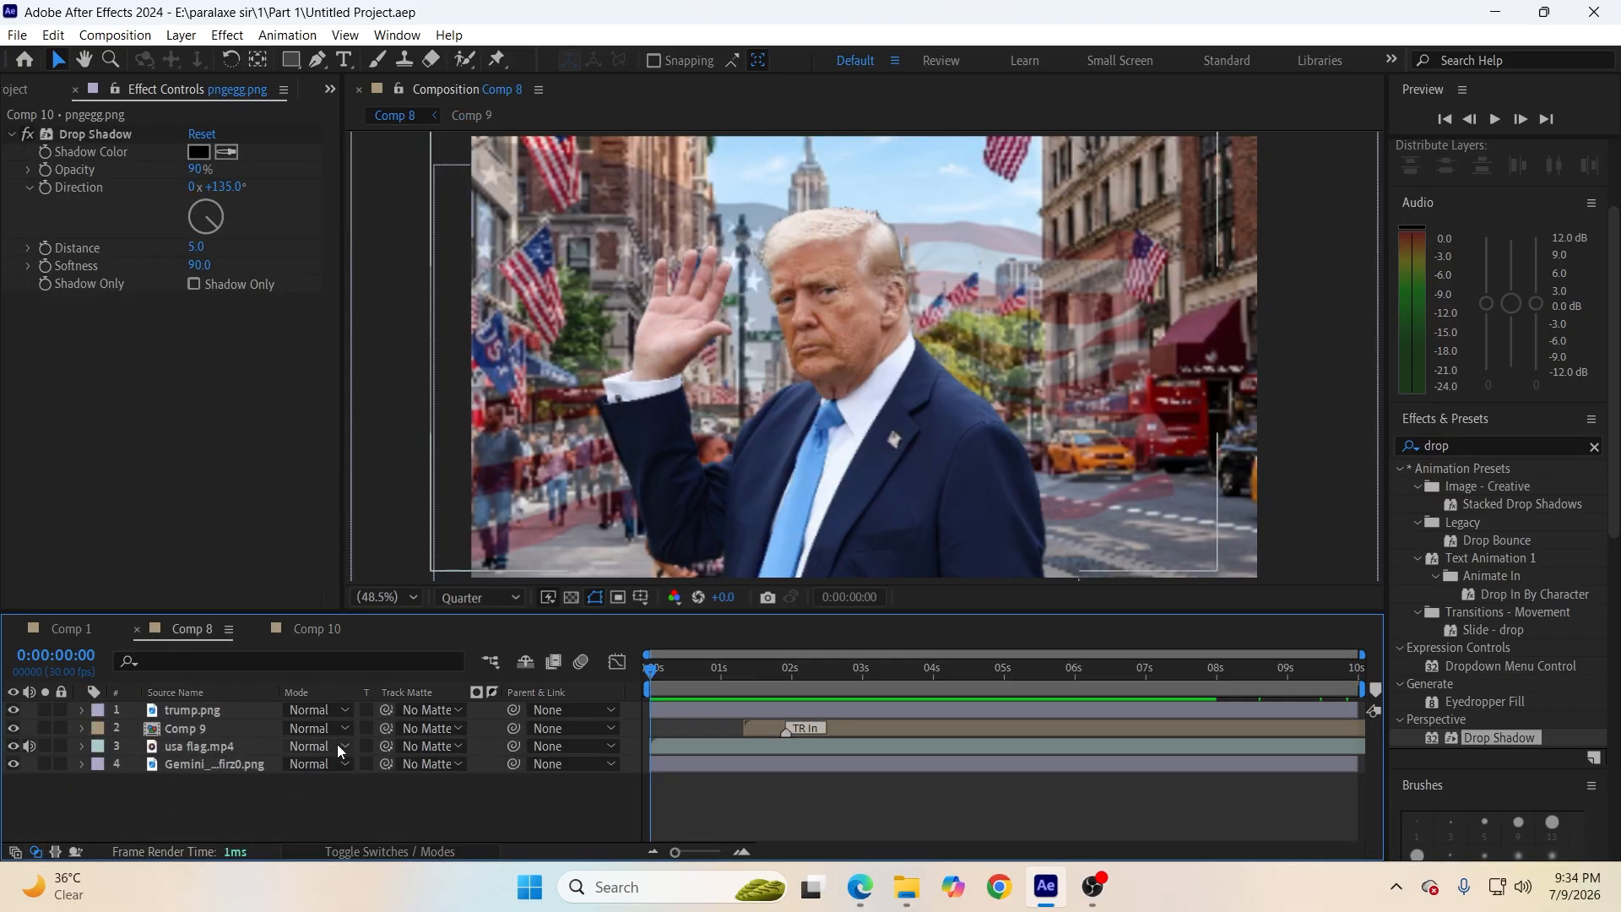
{"action": "left_click", "coordinate": [40, 98]}
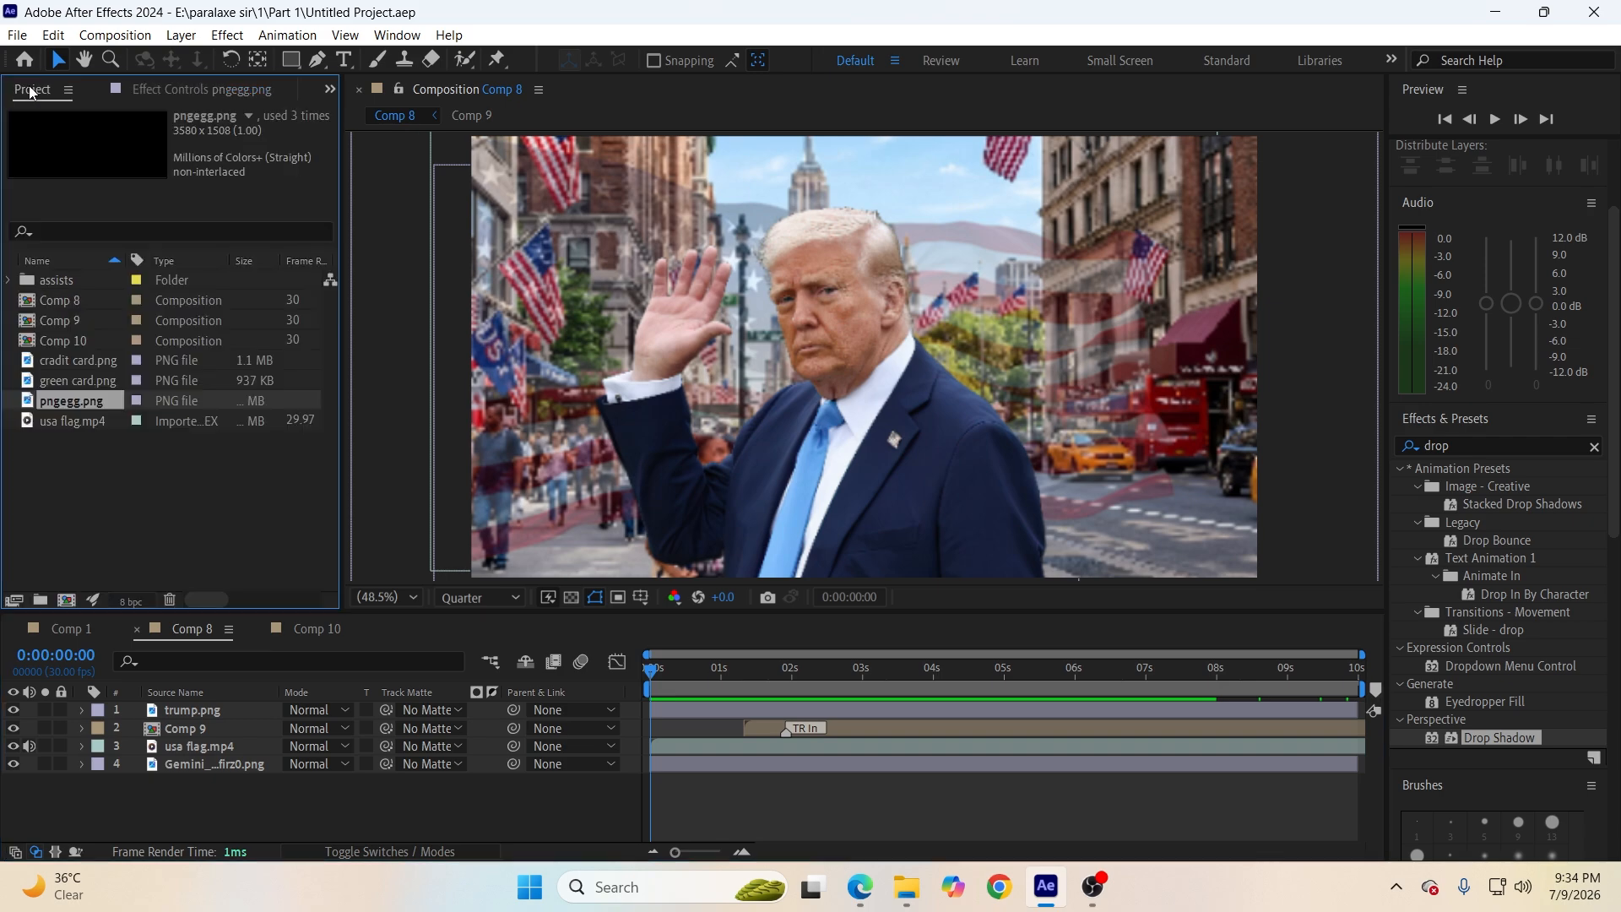
{"action": "left_click_drag", "start_coordinate": [99, 346], "coordinate": [215, 724]}
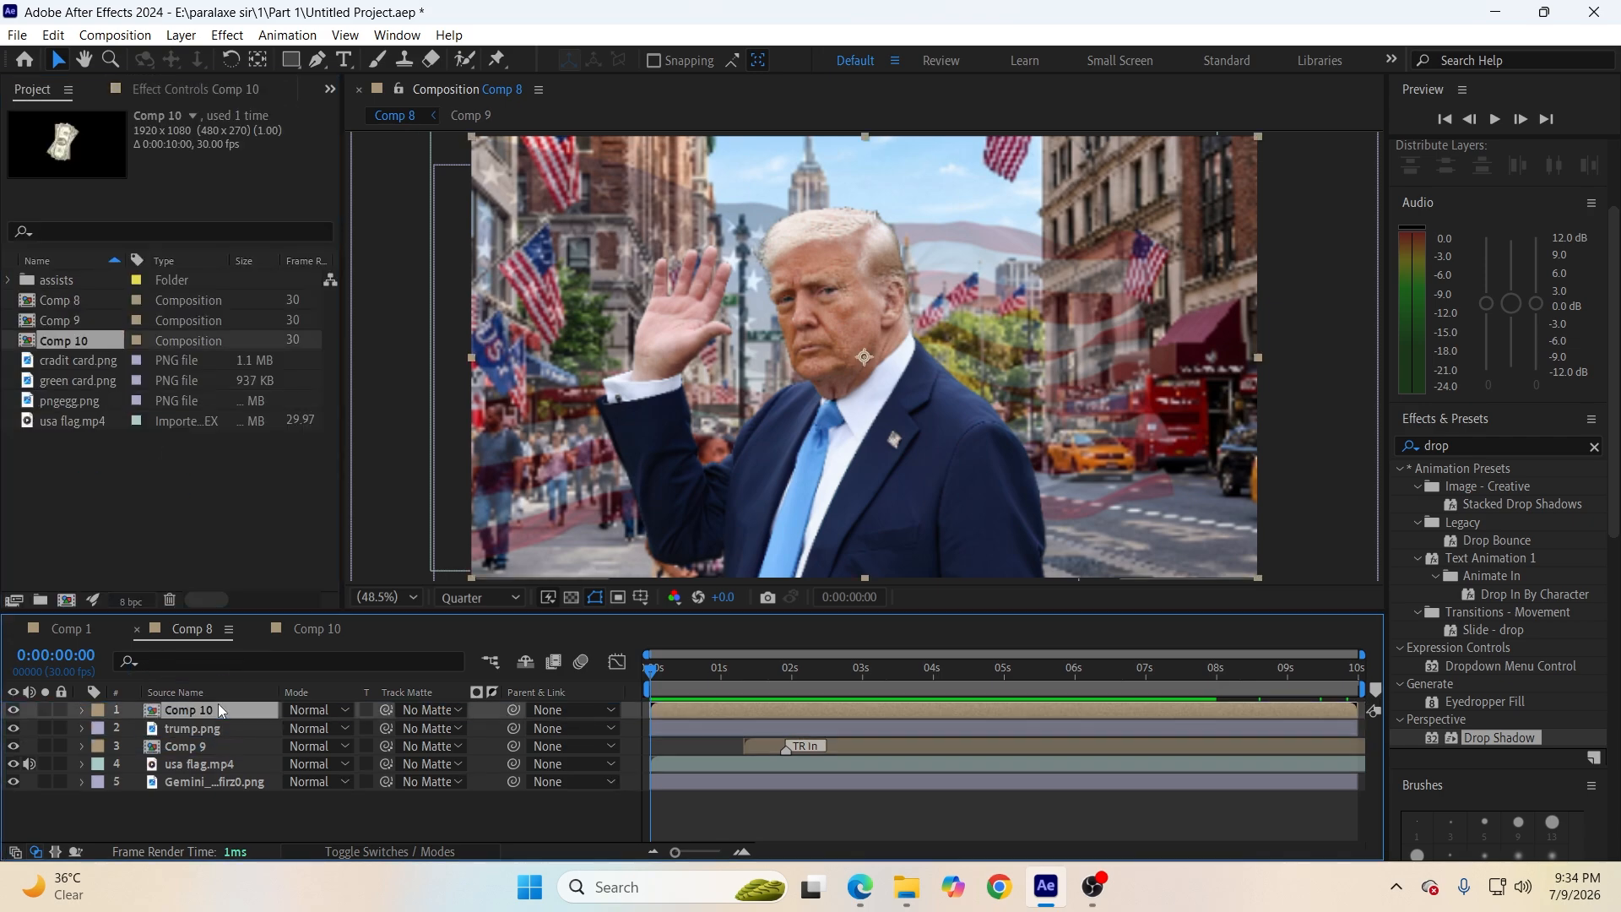
{"action": "left_click_drag", "start_coordinate": [811, 422], "coordinate": [489, 410]}
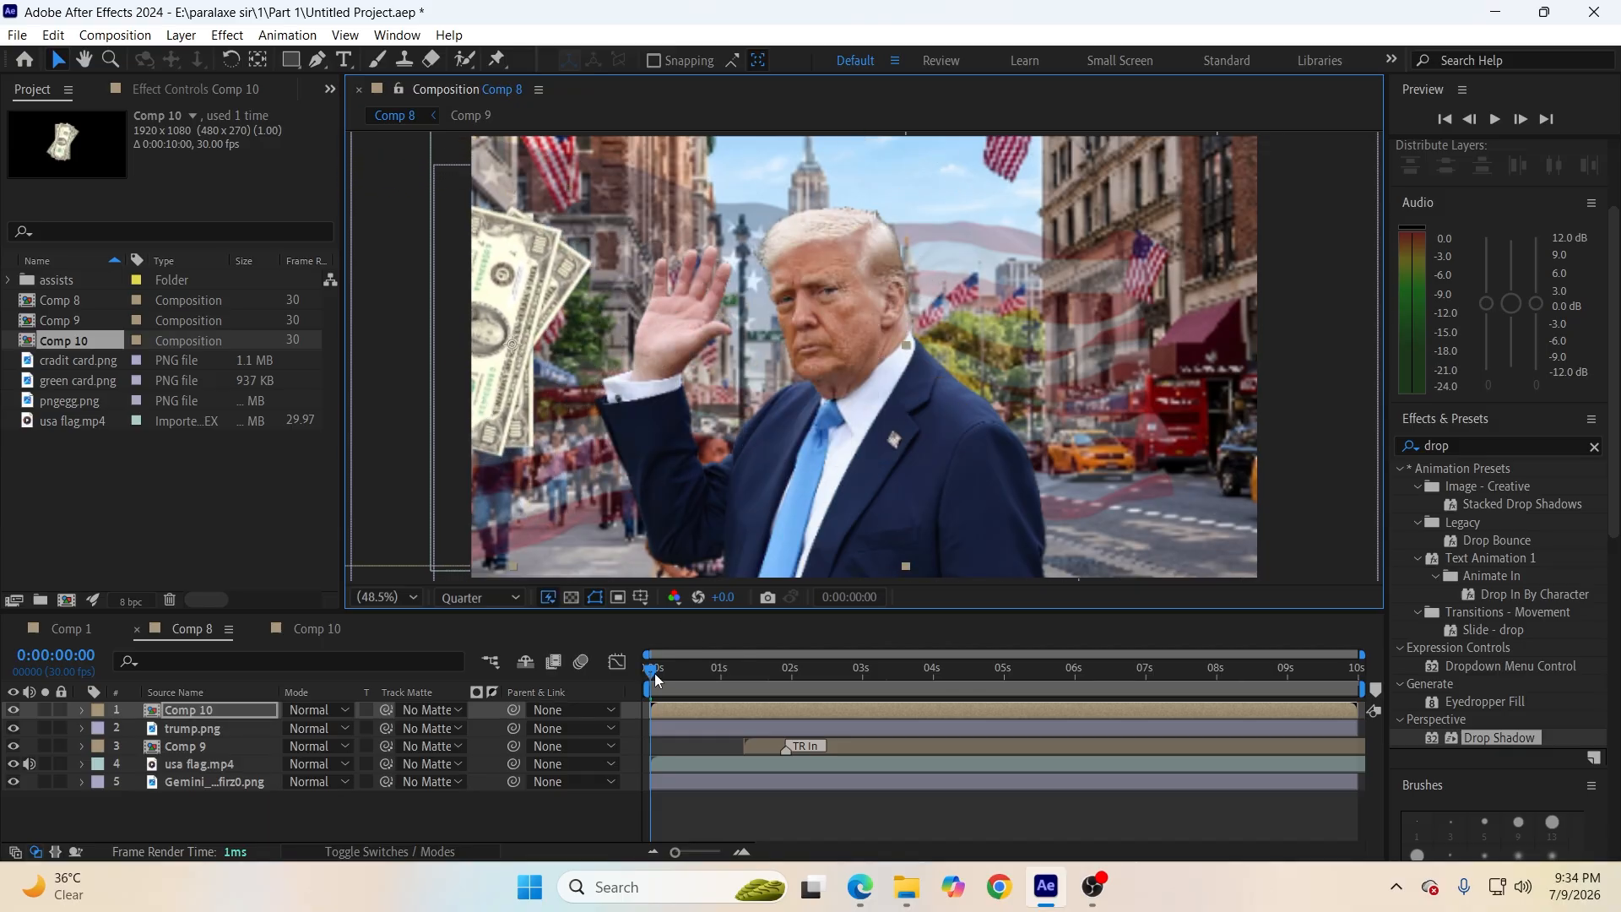
Scale Comp 10 up to 213% in Comp 8 and move its layer below trump.png.
{"action": "left_click_drag", "start_coordinate": [655, 678], "coordinate": [968, 707]}
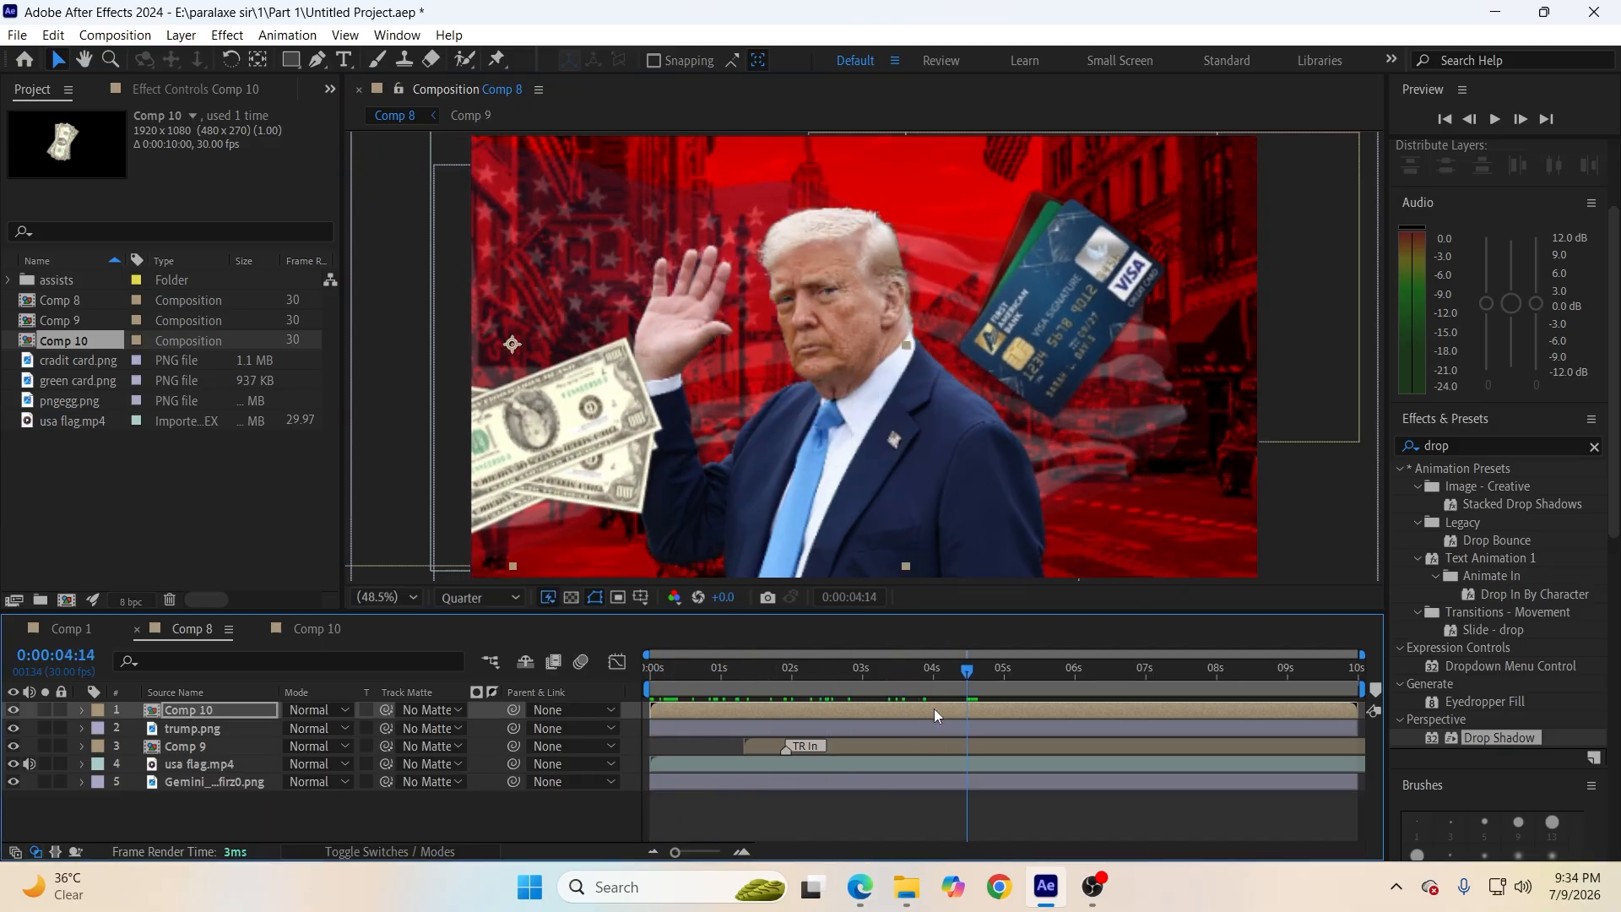
{"action": "left_click", "coordinate": [909, 671]}
{"action": "key", "text": "s"}
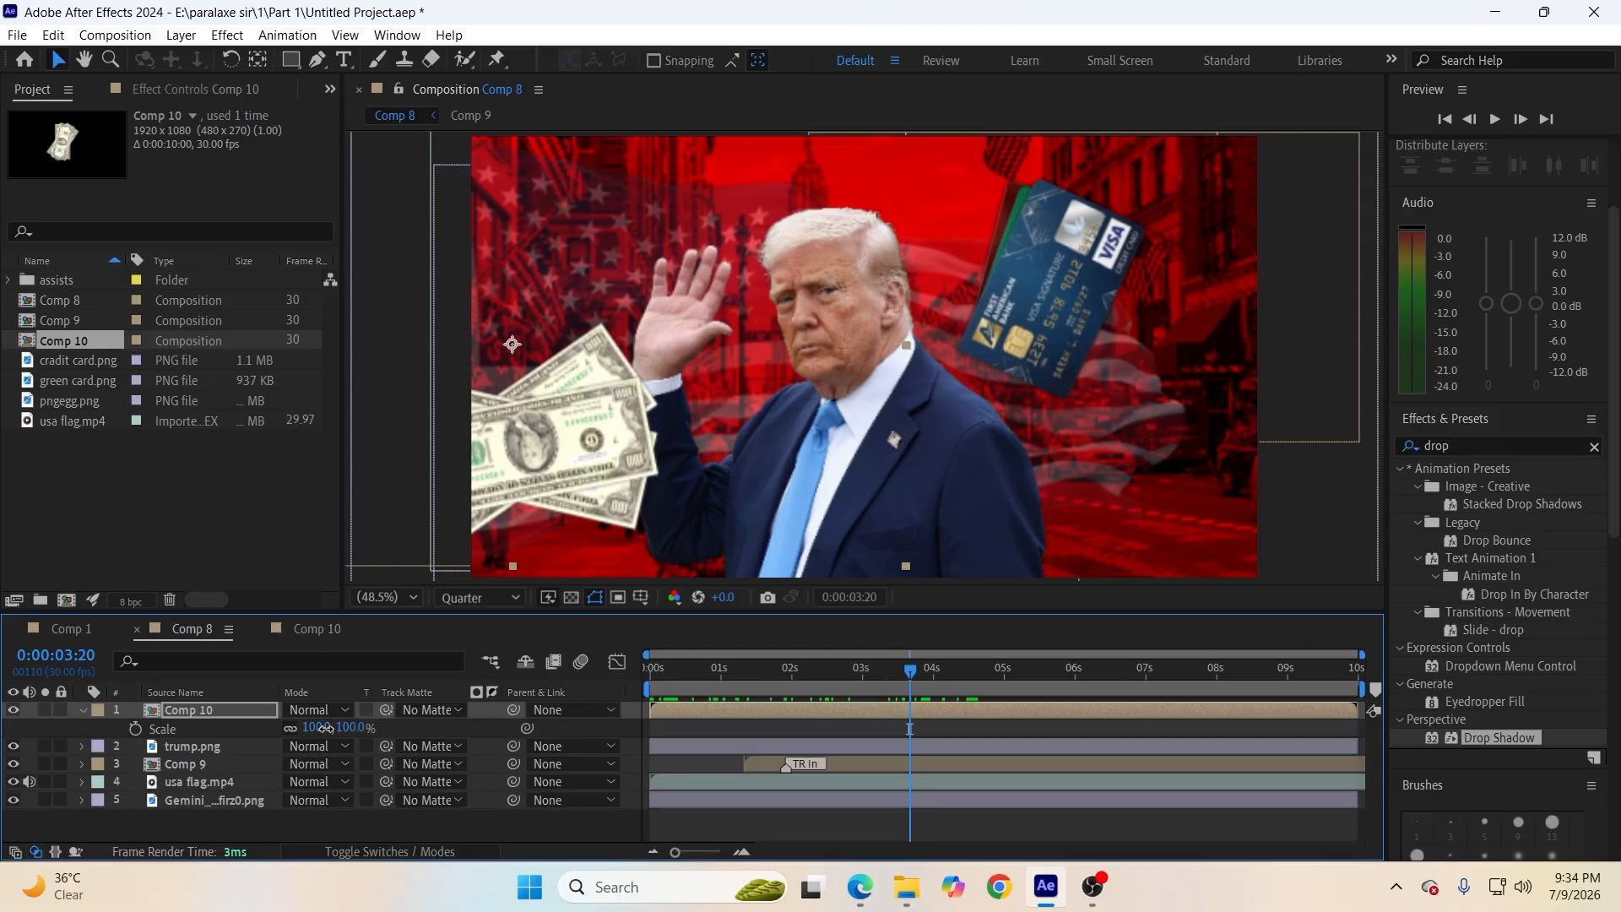
{"action": "left_click_drag", "start_coordinate": [325, 728], "coordinate": [642, 250]}
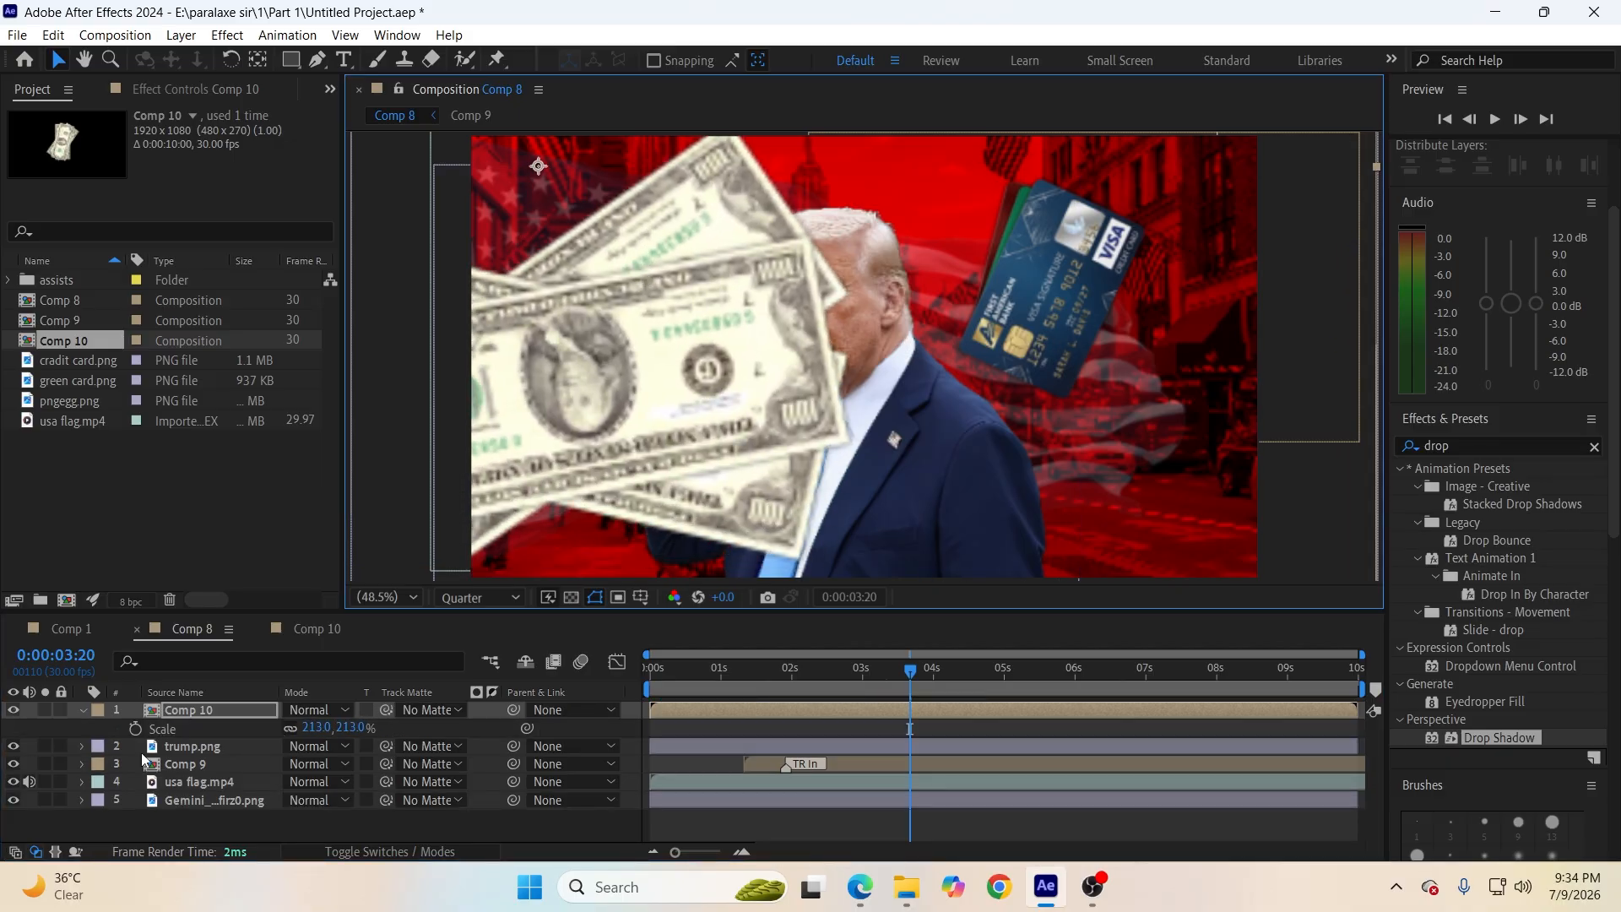
{"action": "left_click", "coordinate": [80, 710]}
{"action": "left_click", "coordinate": [174, 711]}
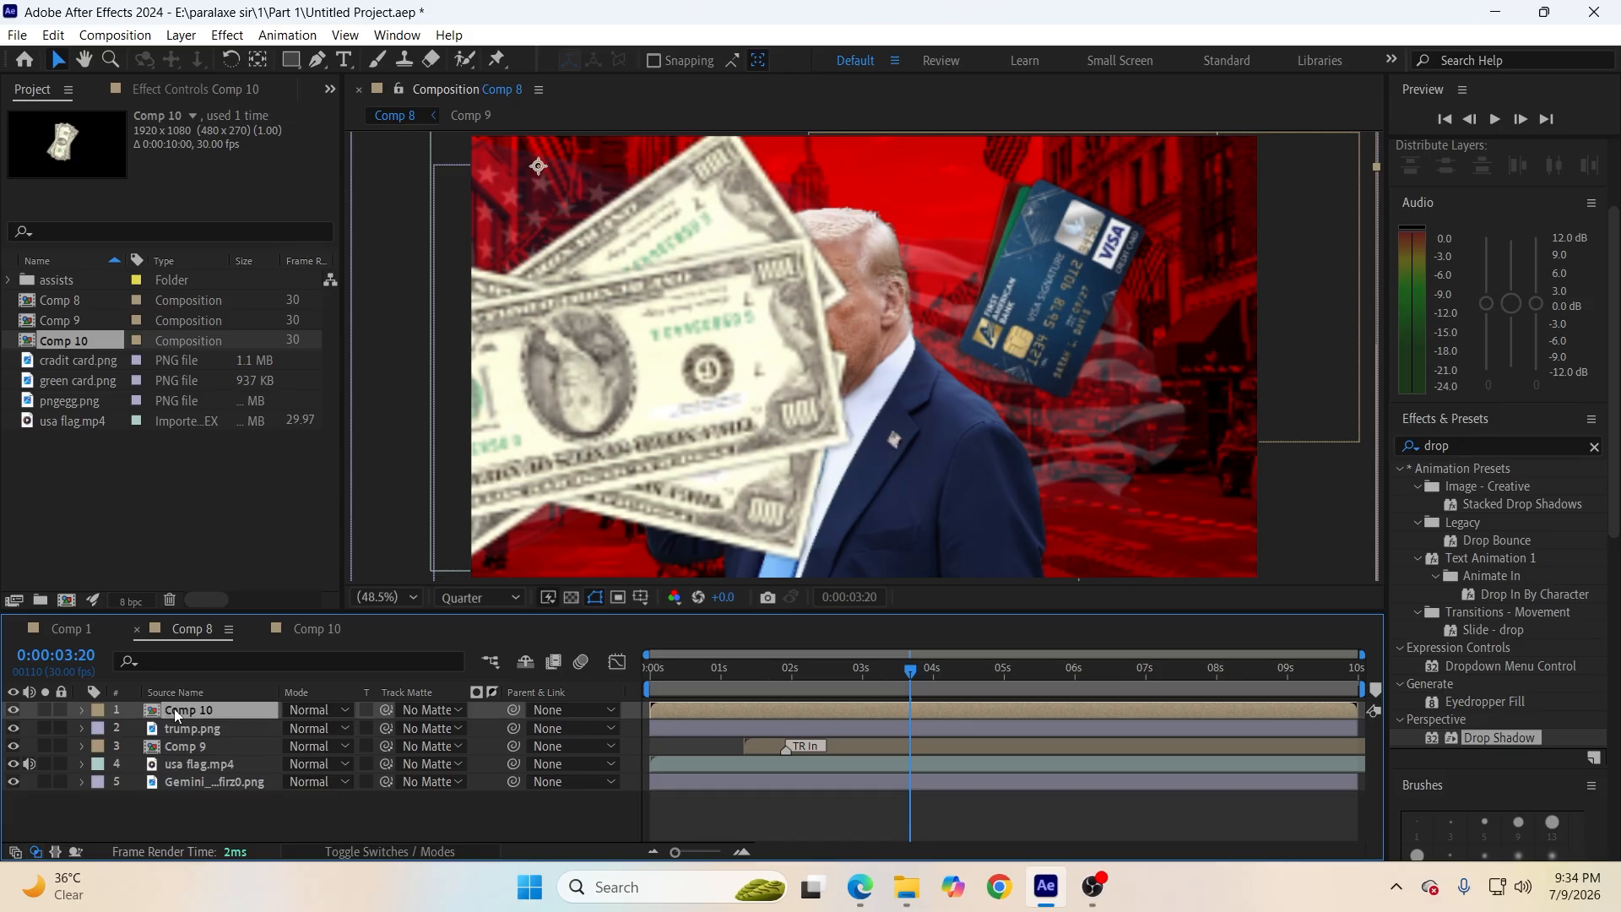
{"action": "left_click_drag", "start_coordinate": [174, 707], "coordinate": [183, 742]}
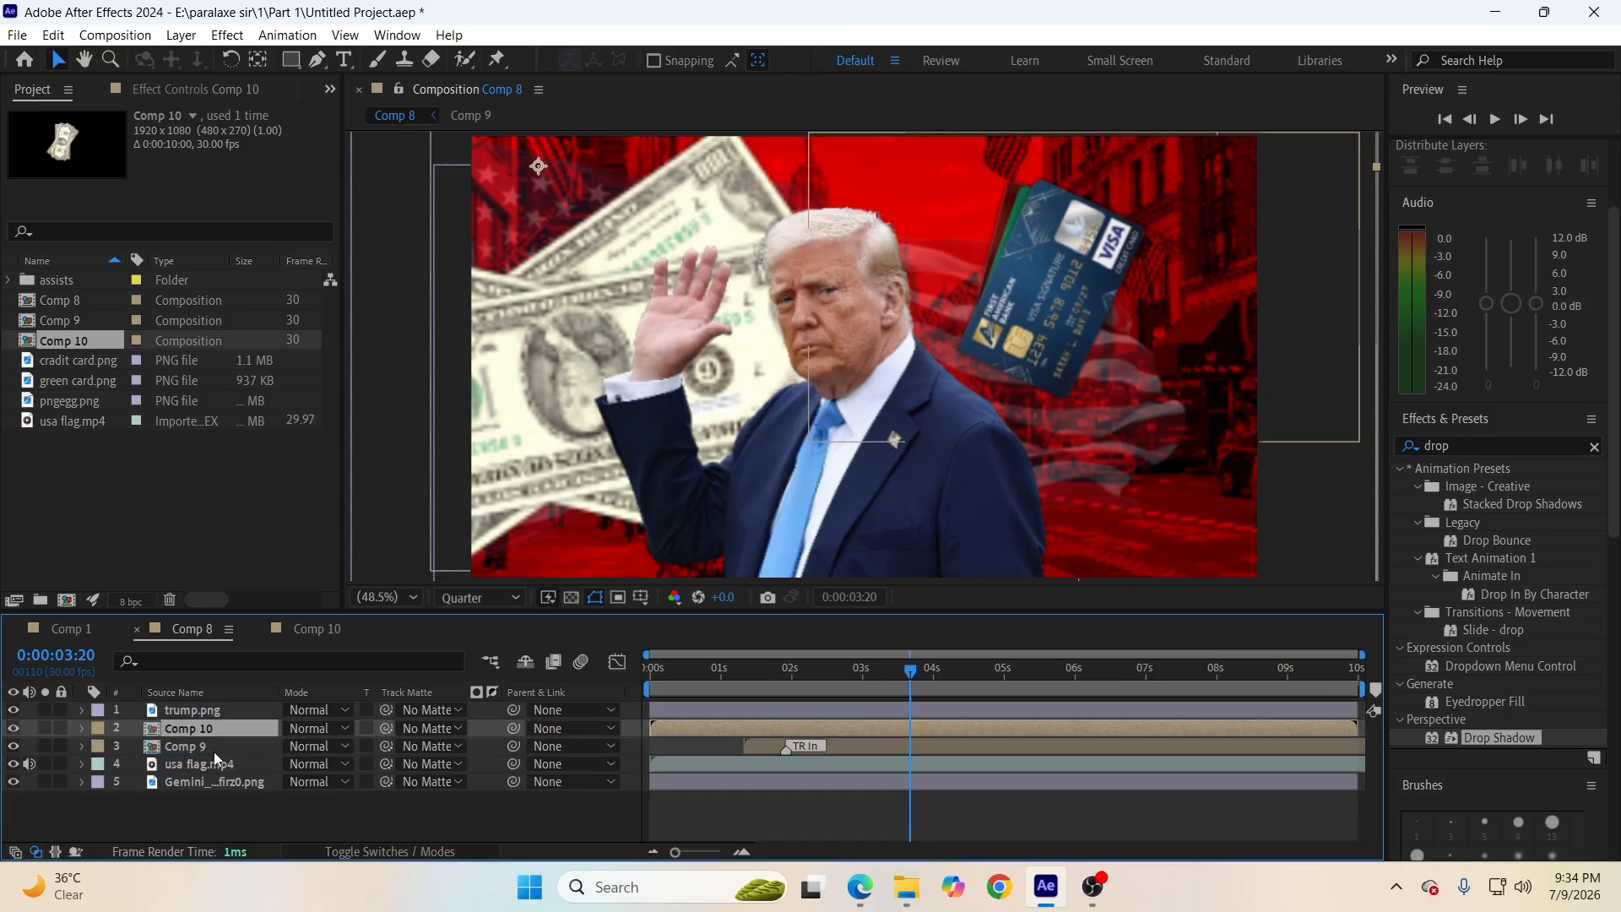
Try Comp 10 at 30% opacity and check the blend at full preview resolution.
{"action": "type", "text": "t"}
{"action": "type", "text": "30"}
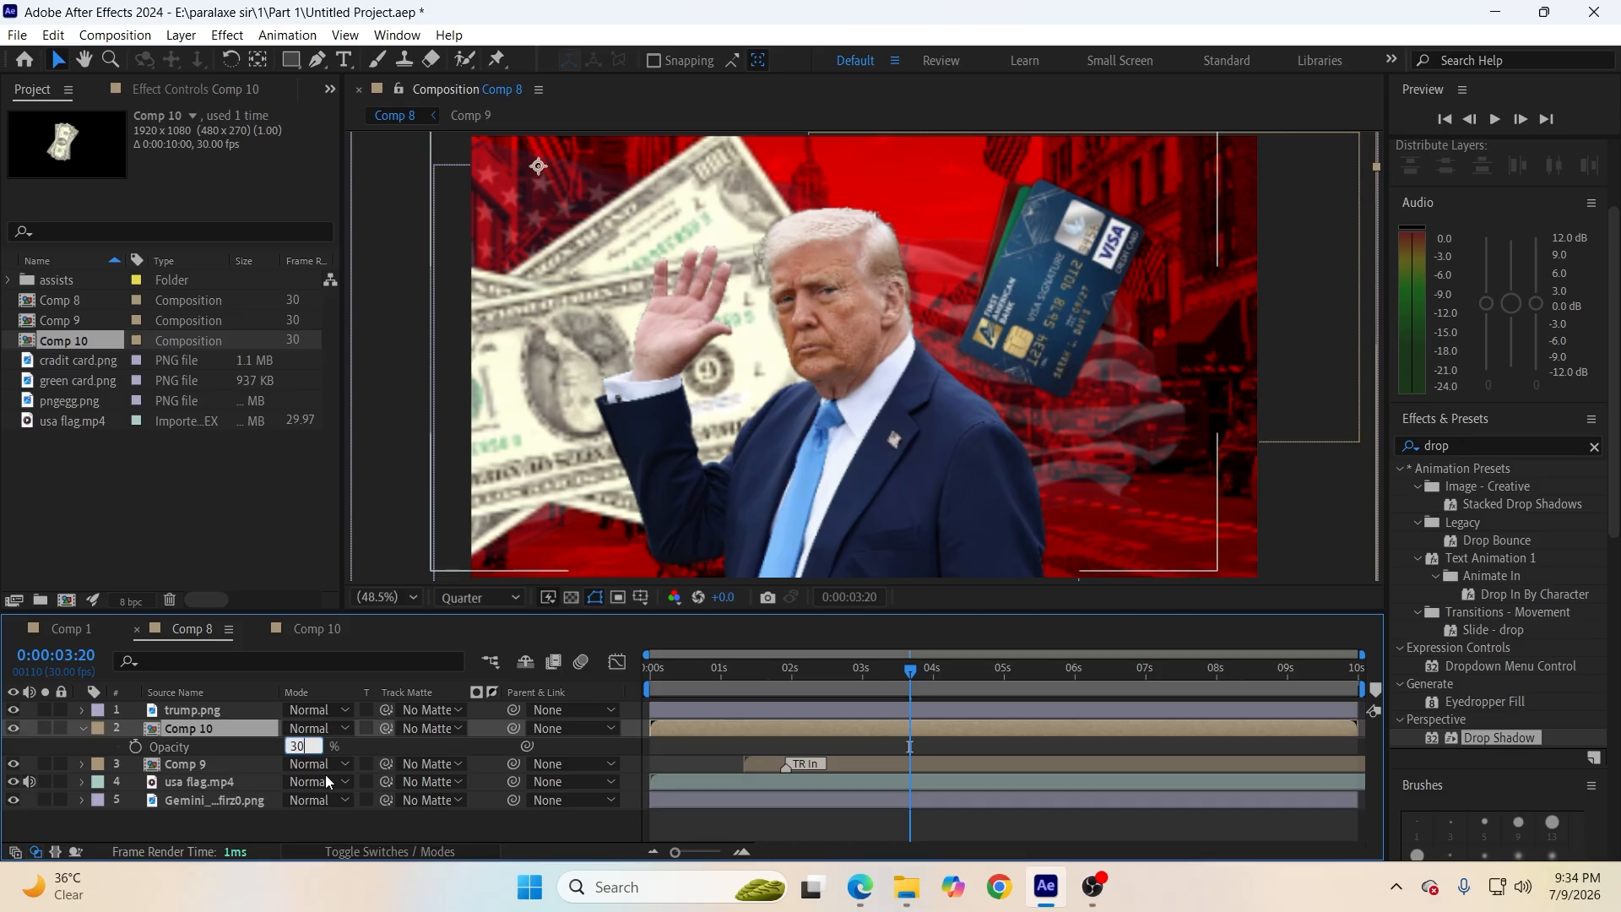
{"action": "left_click", "coordinate": [354, 753]}
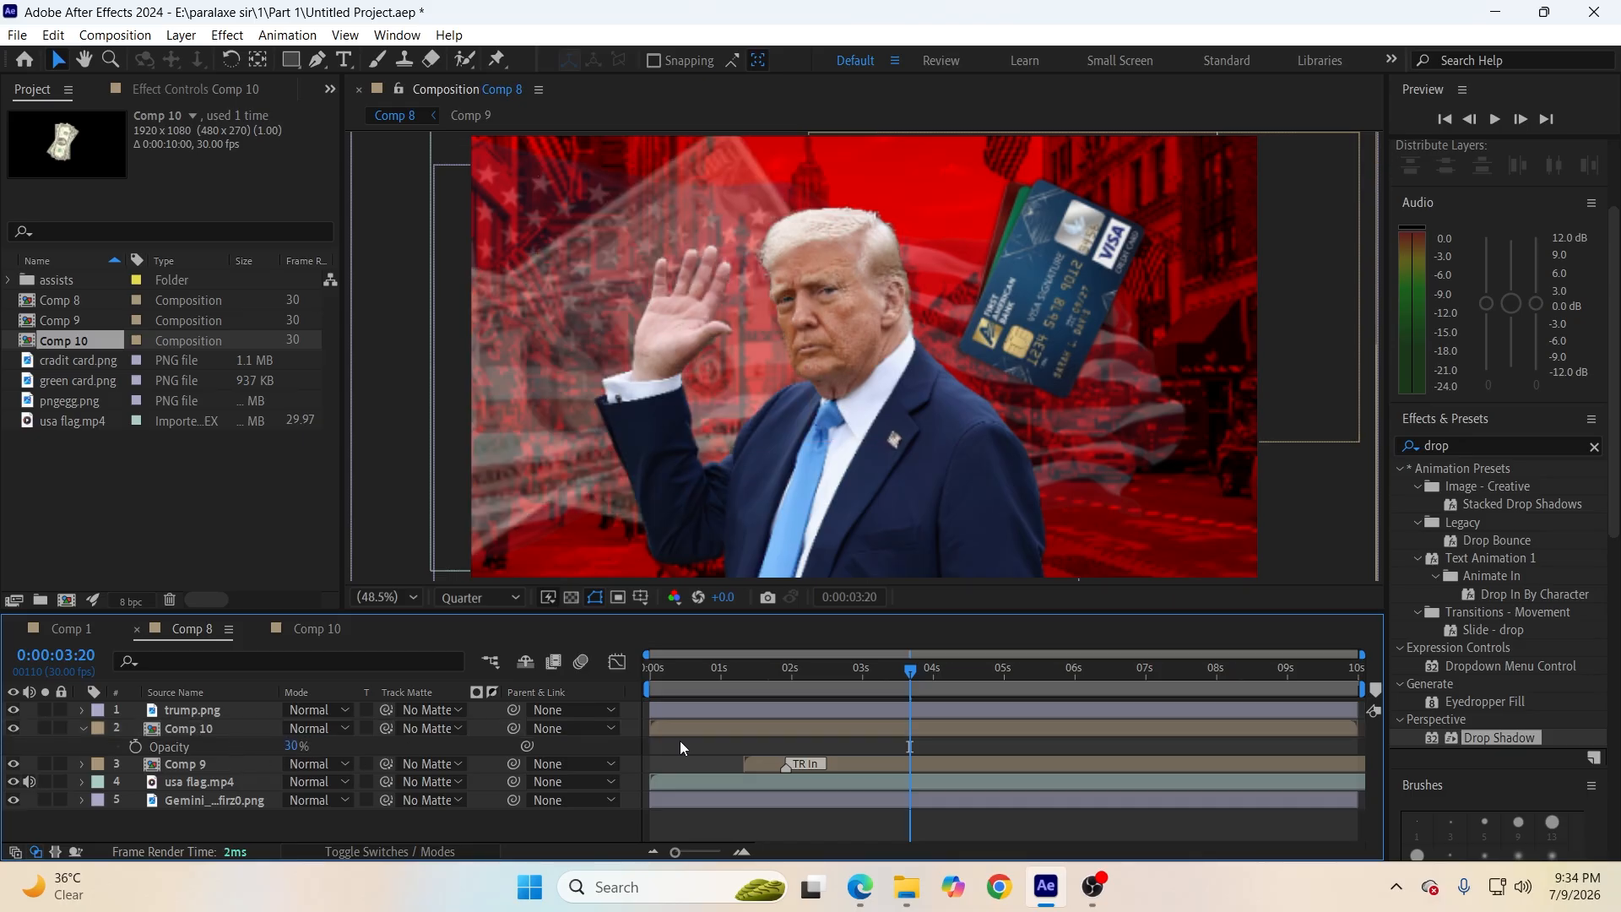
{"action": "left_click_drag", "start_coordinate": [907, 682], "coordinate": [892, 748]}
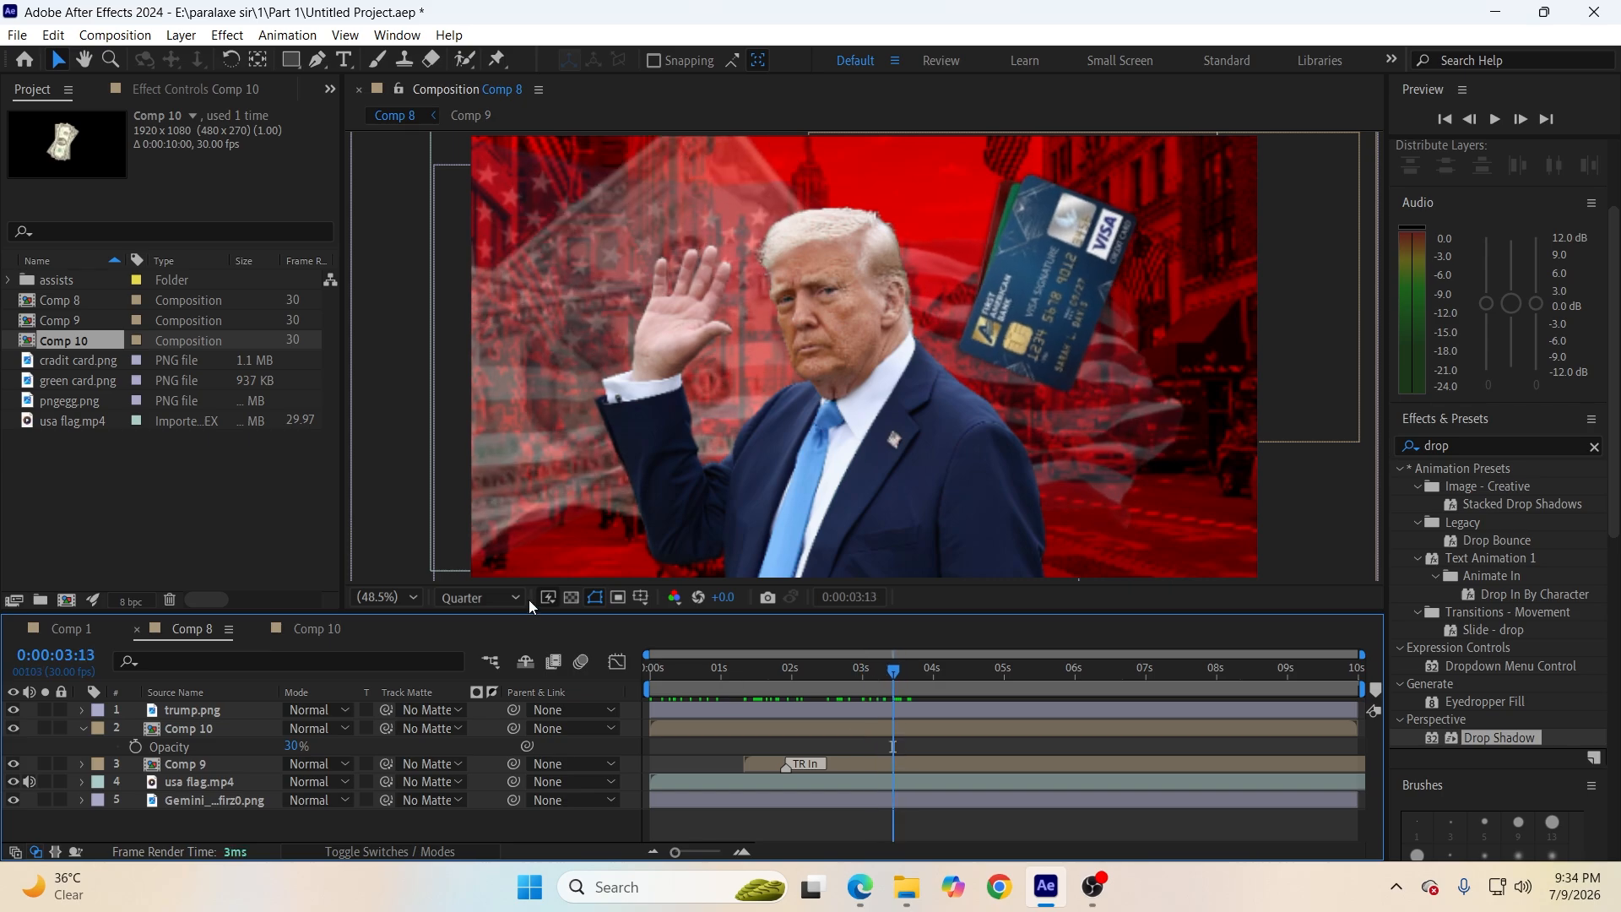
{"action": "left_click", "coordinate": [480, 597]}
{"action": "left_click", "coordinate": [508, 647]}
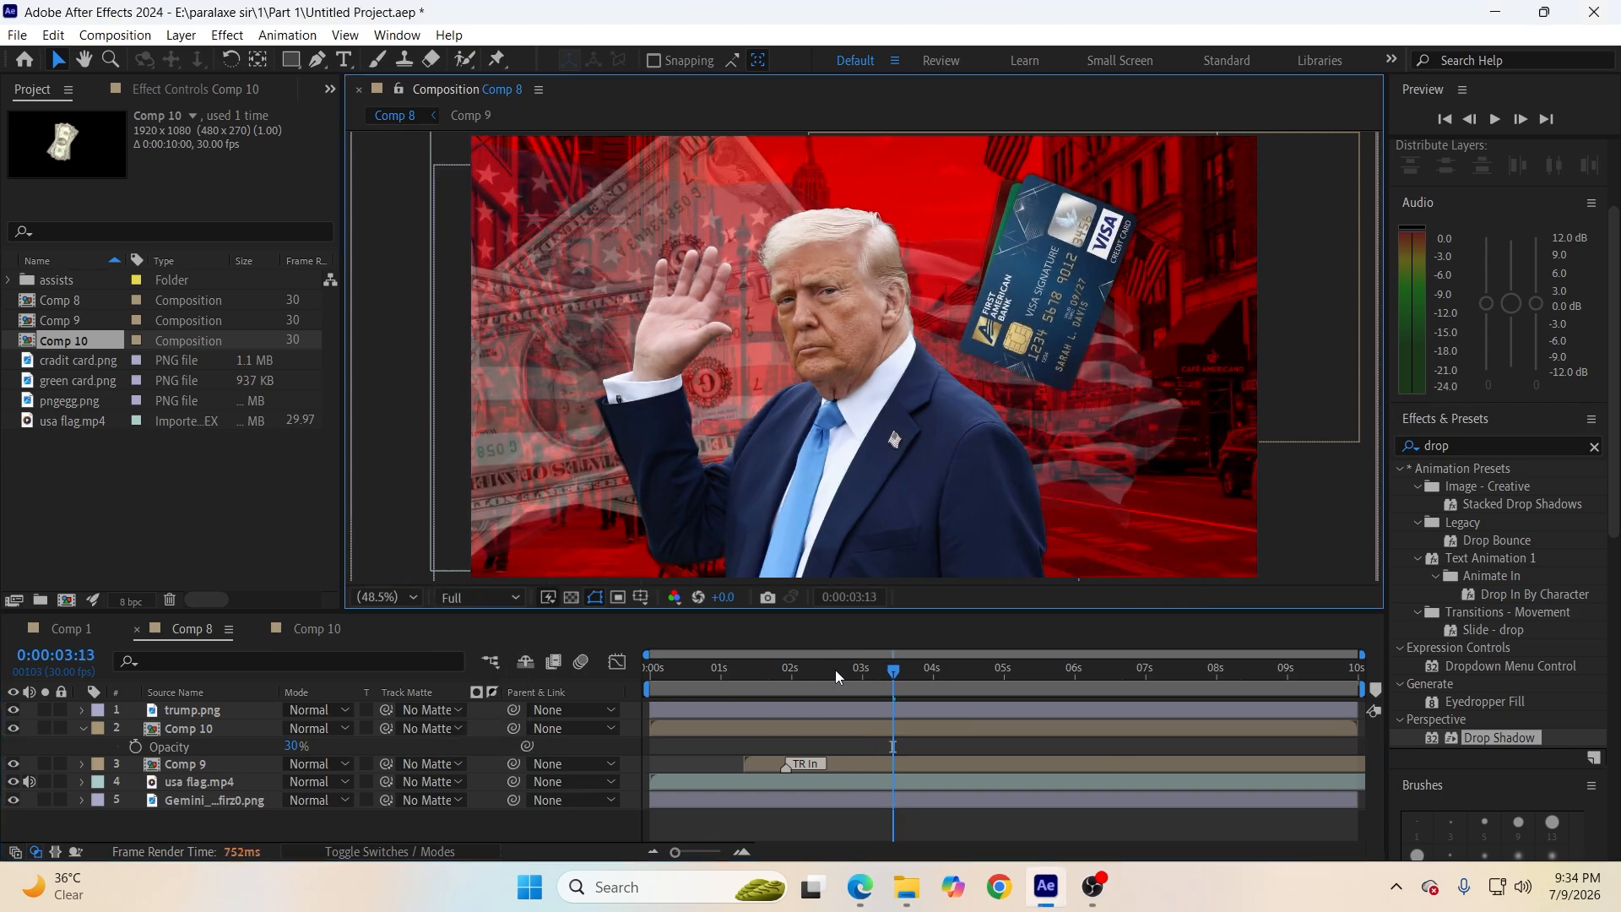
{"action": "left_click_drag", "start_coordinate": [884, 686], "coordinate": [945, 714]}
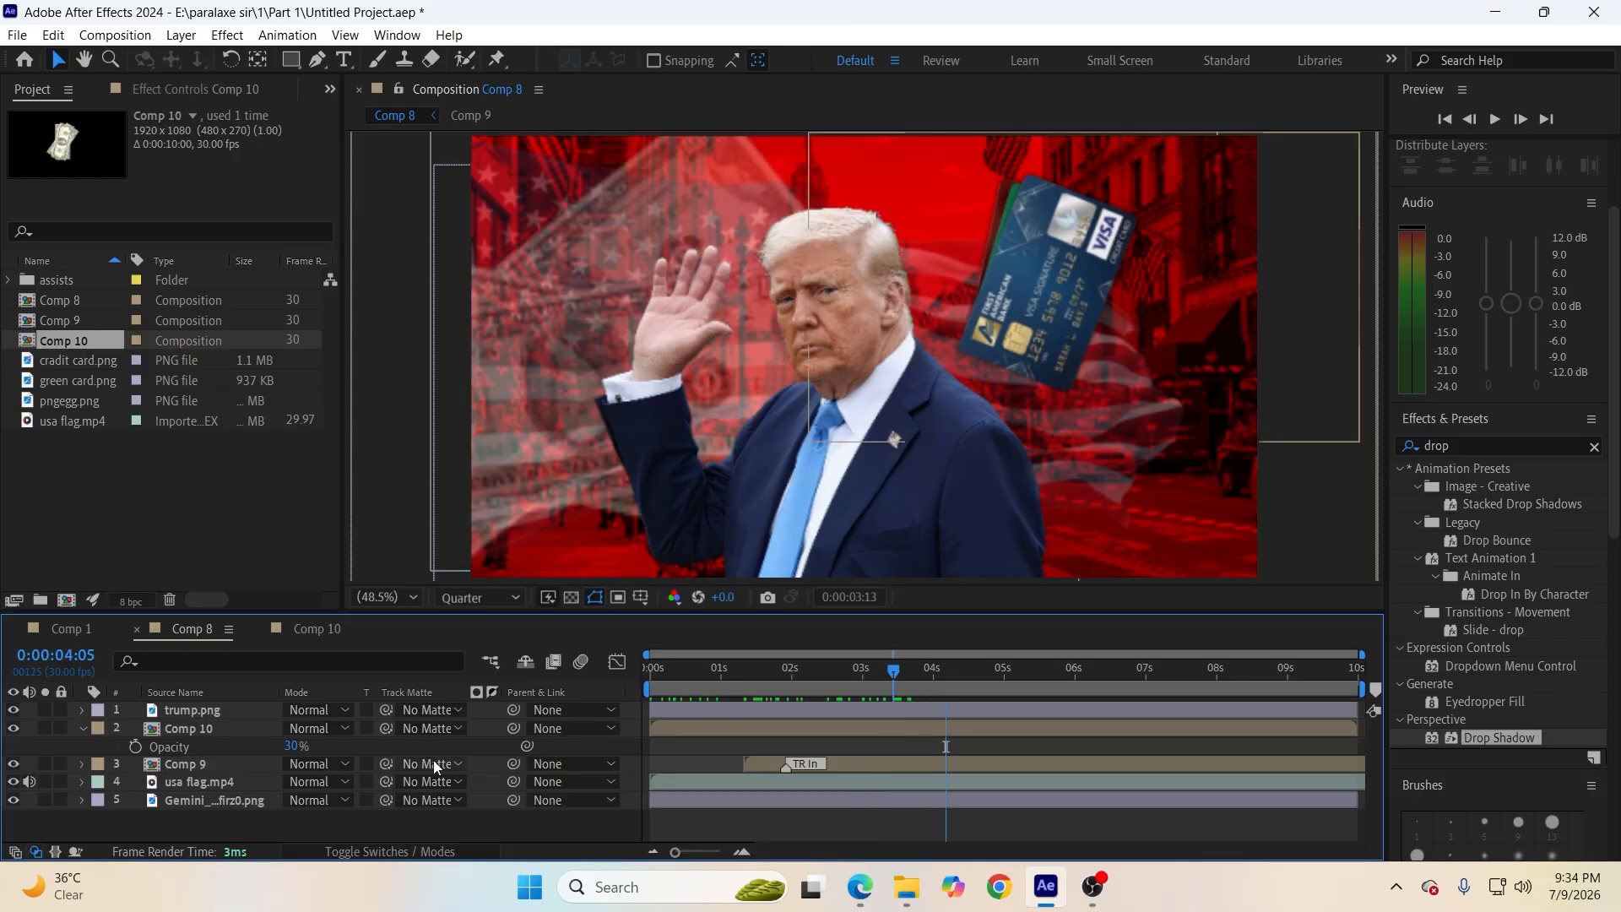
{"action": "key", "text": "ctrl+z"}
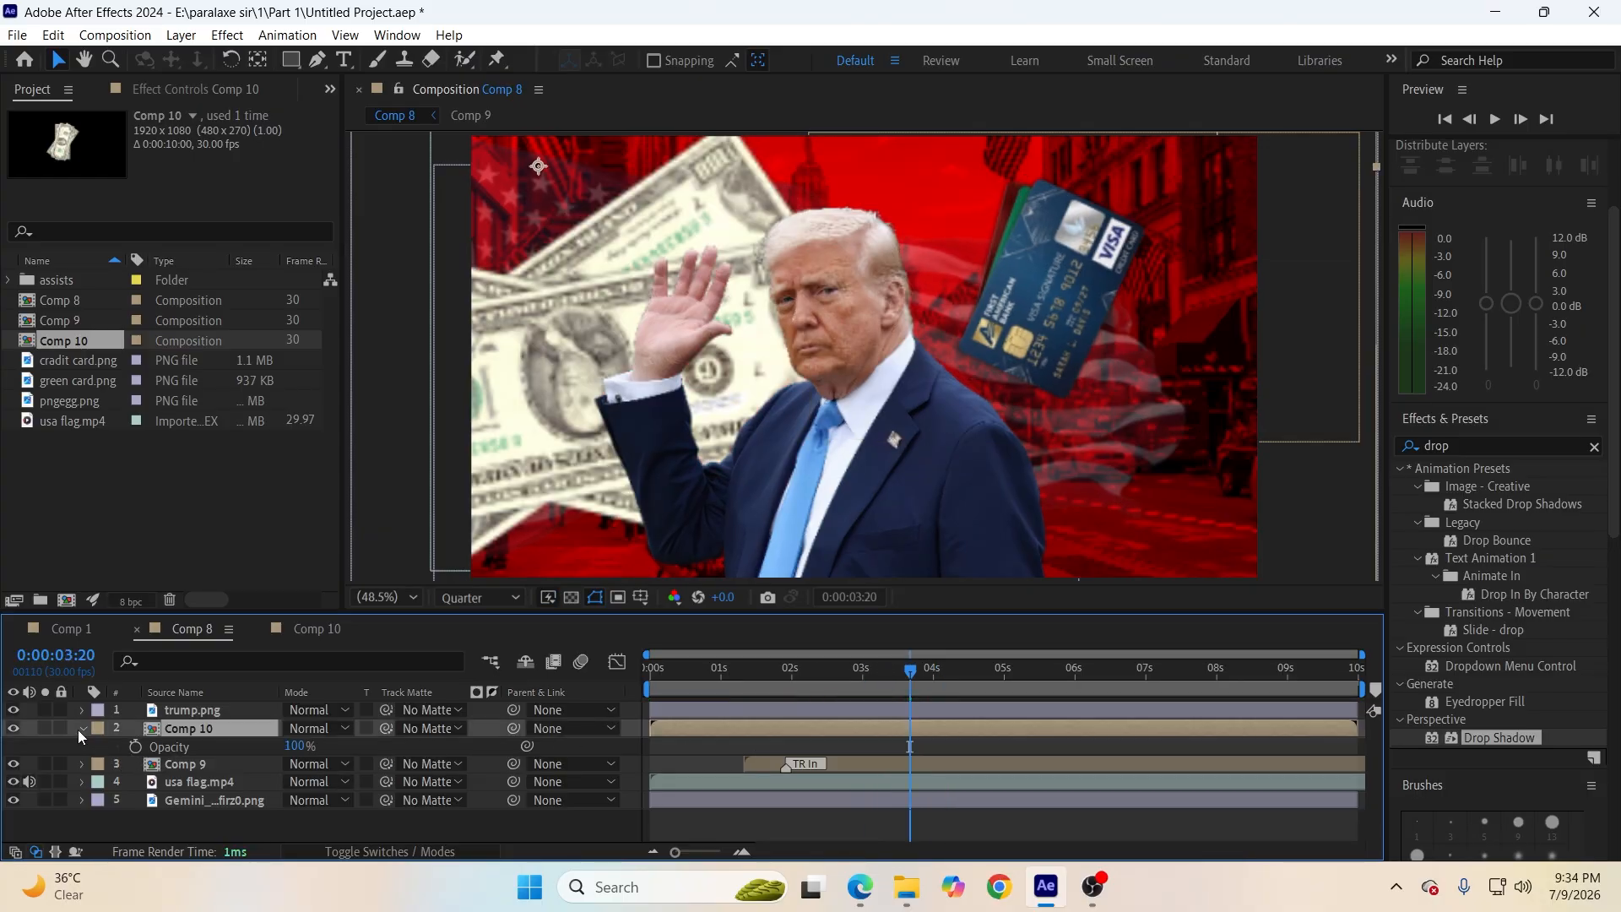
Reduce Comp 10's scale to 94% and move the banknotes down along the frame's left edge.
{"action": "key", "text": "s"}
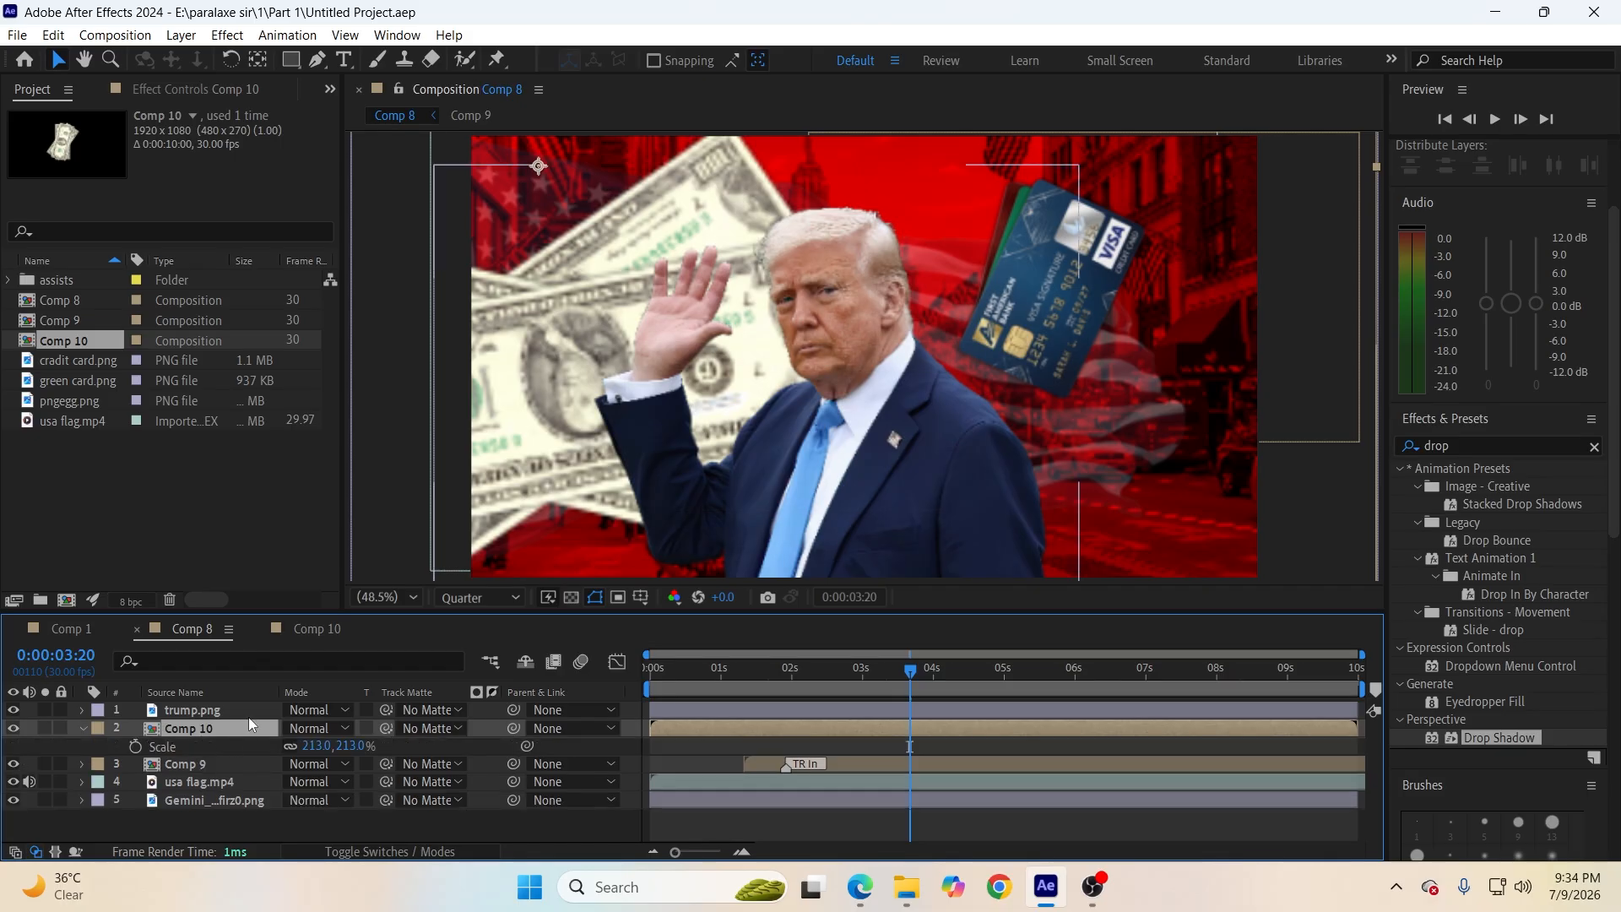
{"action": "left_click_drag", "start_coordinate": [319, 746], "coordinate": [232, 758]}
{"action": "left_click_drag", "start_coordinate": [488, 340], "coordinate": [472, 455]}
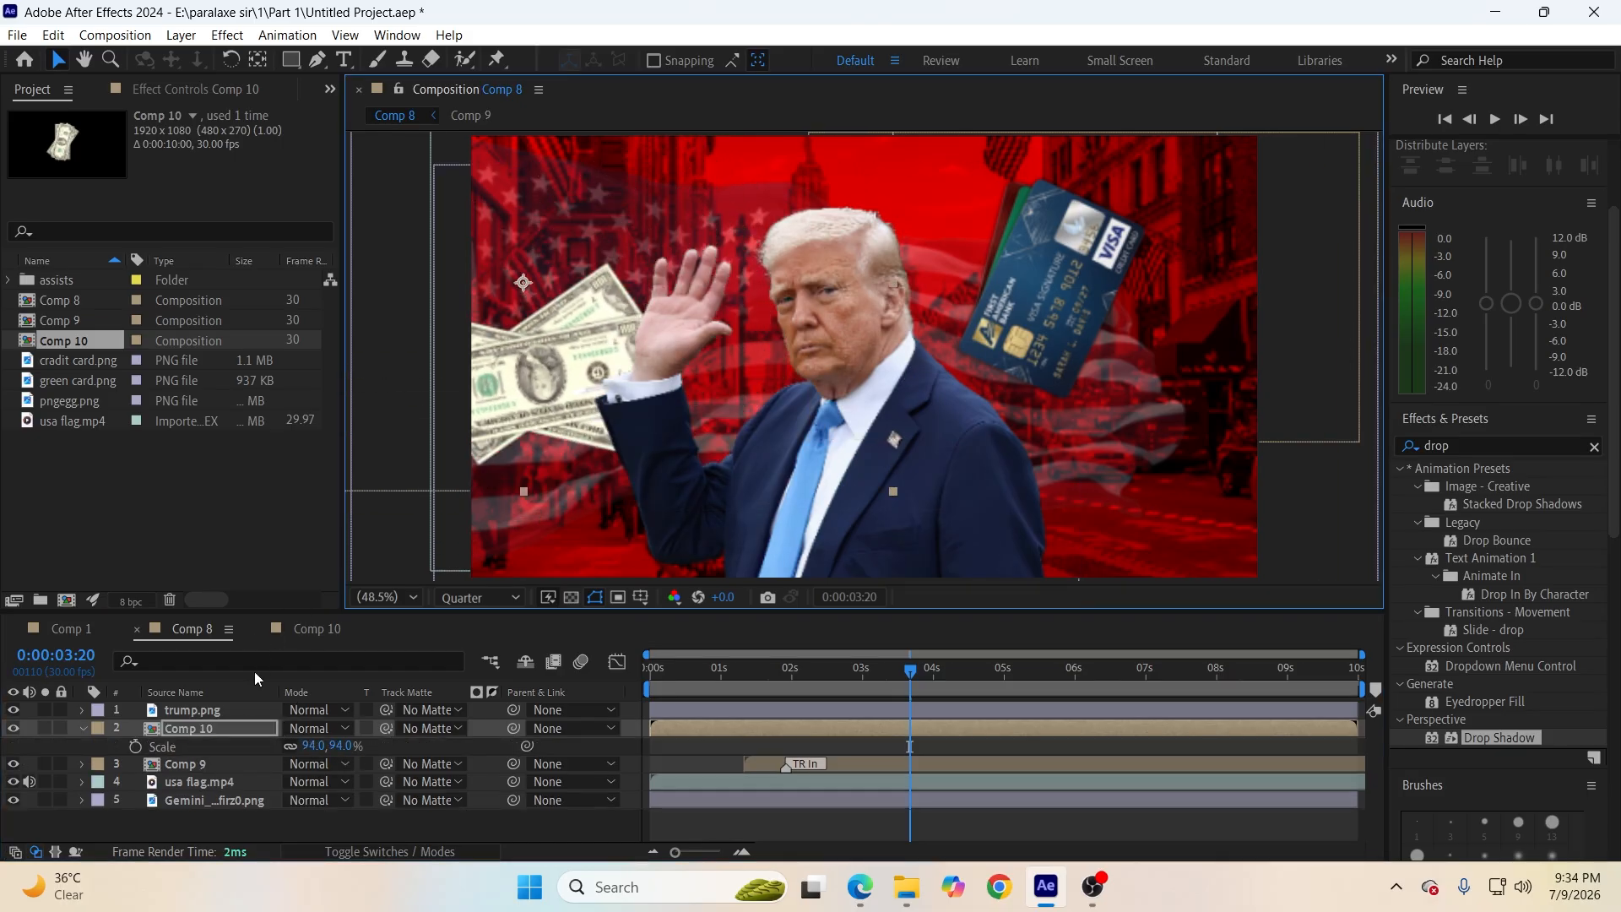
Rotate Comp 10 to -31° and reposition the banknotes beside the raised hand, partly beyond the frame's left edge.
{"action": "left_click_drag", "start_coordinate": [304, 746], "coordinate": [268, 732]}
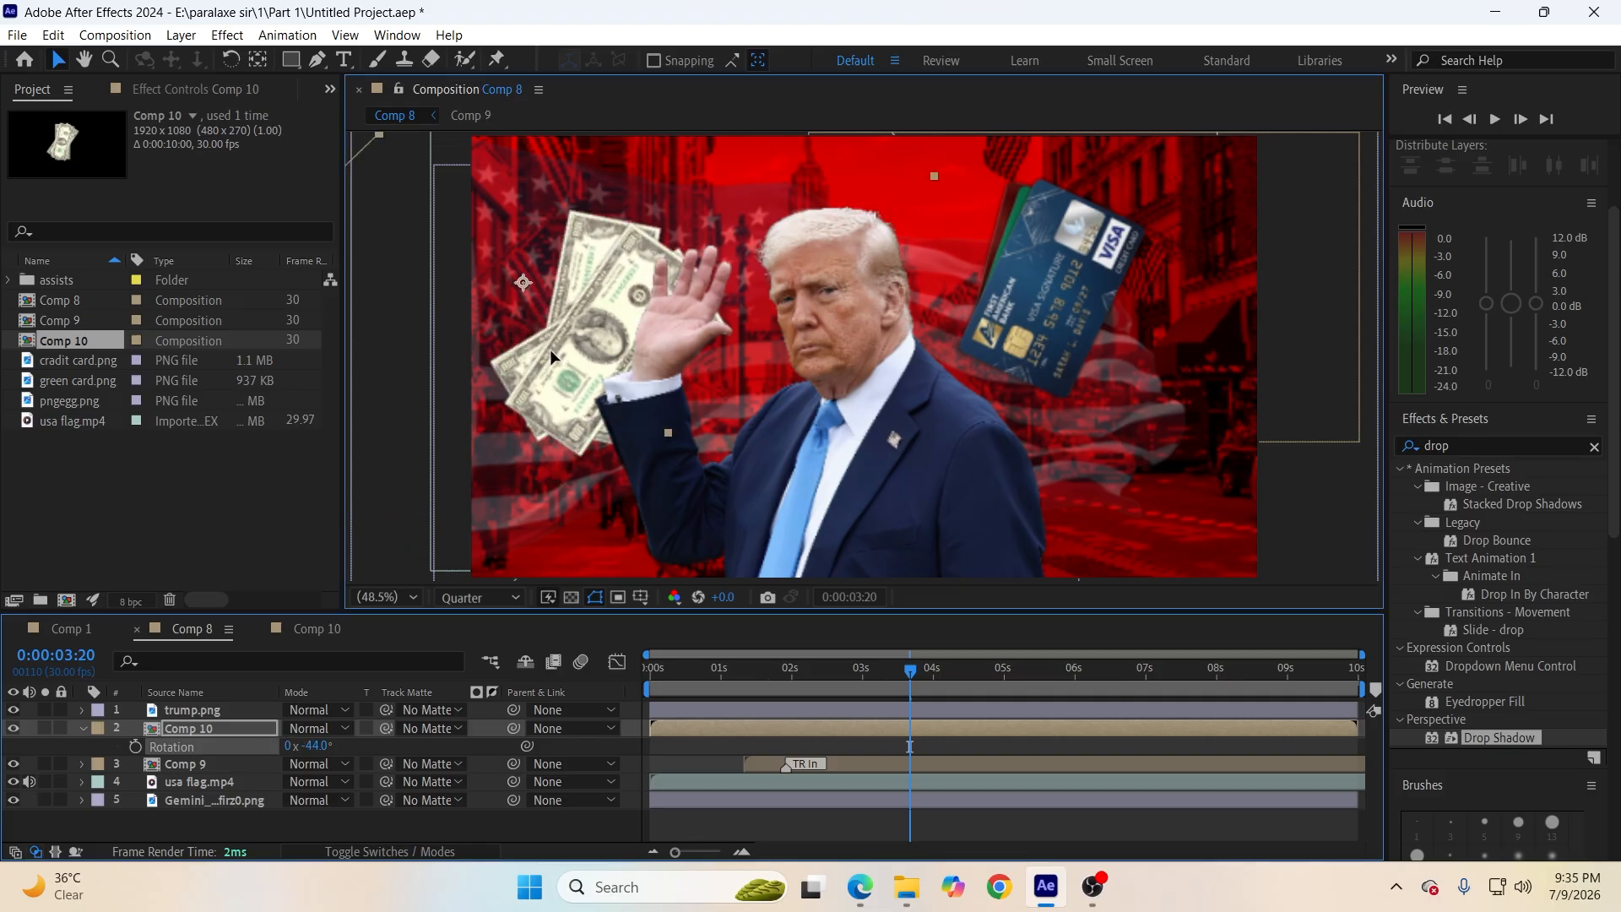
{"action": "left_click_drag", "start_coordinate": [550, 348], "coordinate": [447, 401]}
{"action": "left_click_drag", "start_coordinate": [934, 699], "coordinate": [861, 734]}
{"action": "left_click_drag", "start_coordinate": [453, 347], "coordinate": [467, 362]}
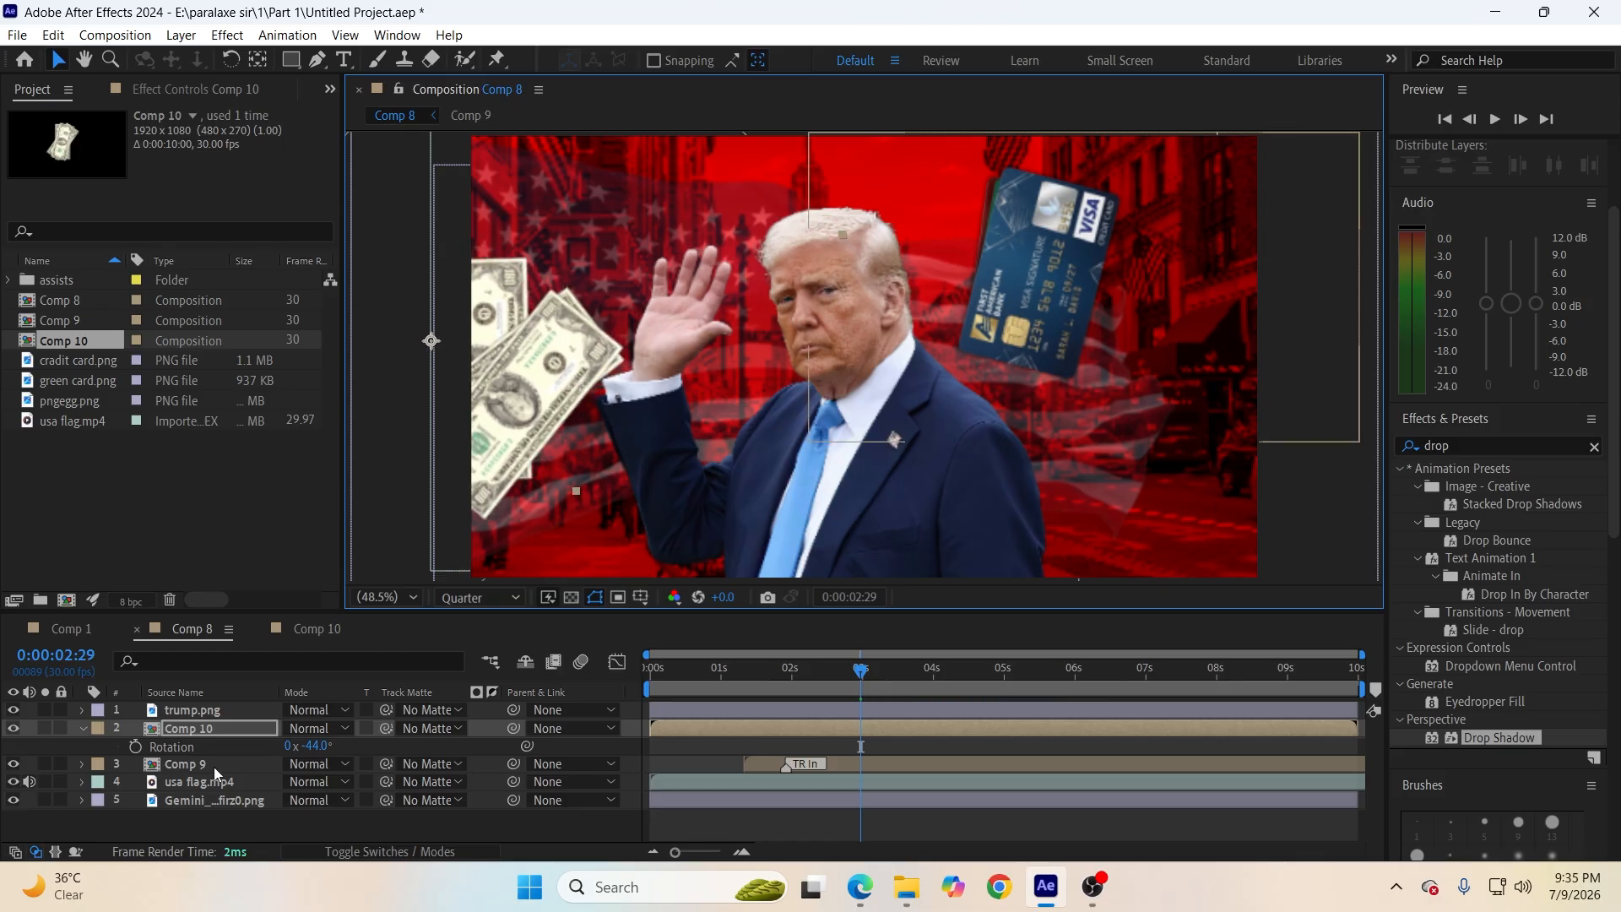
{"action": "left_click", "coordinate": [328, 738]}
{"action": "left_click_drag", "start_coordinate": [318, 747], "coordinate": [328, 746]}
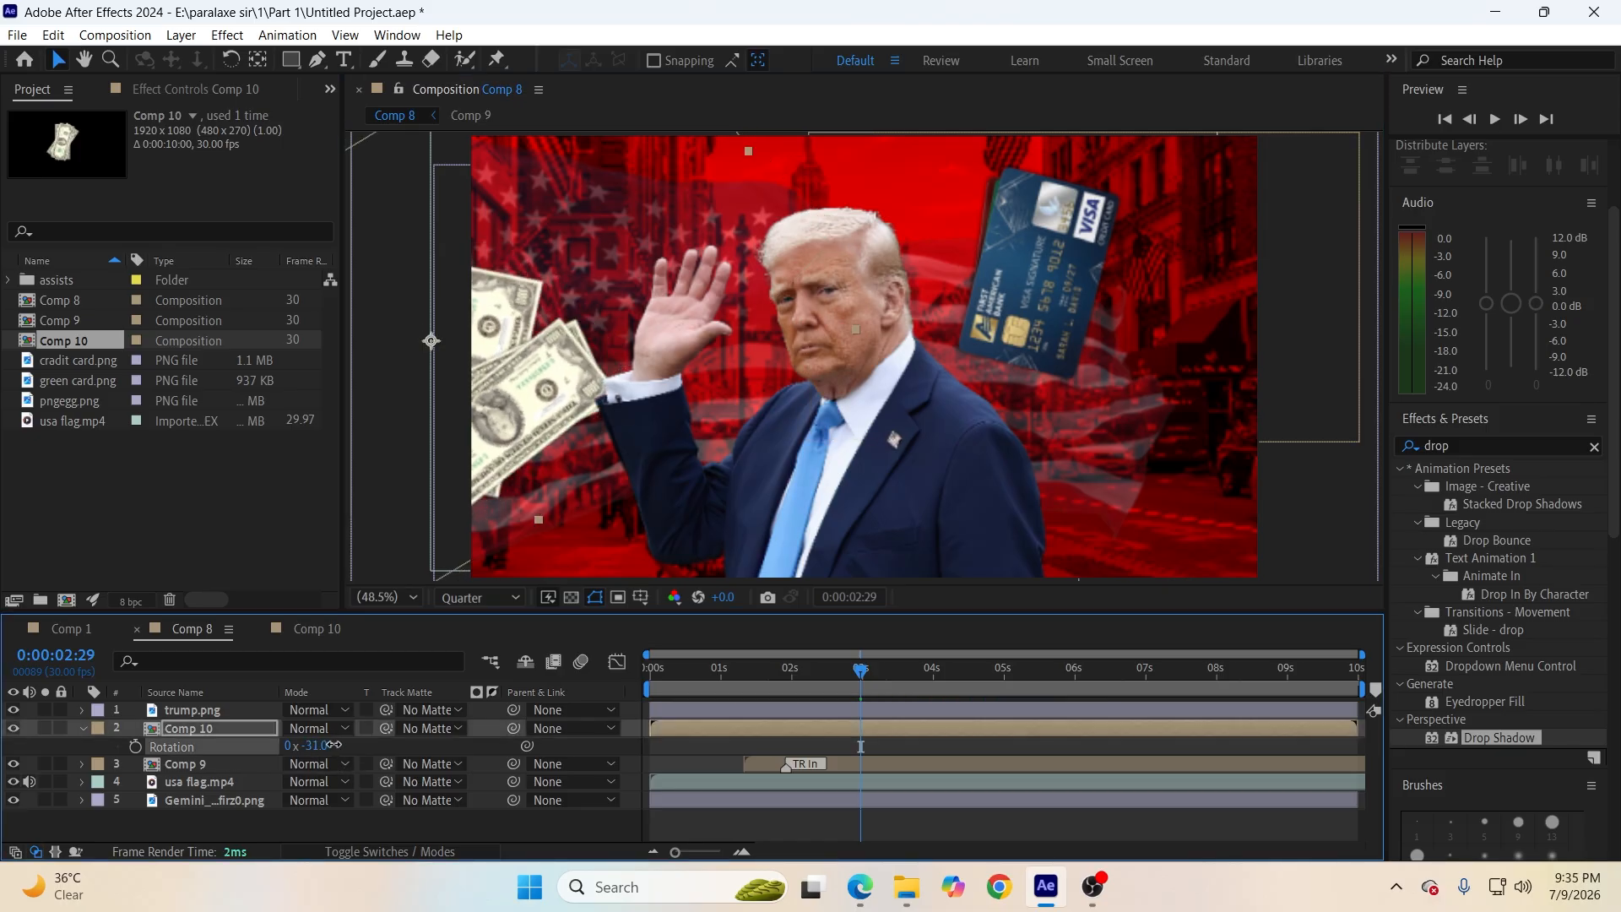
{"action": "left_click_drag", "start_coordinate": [486, 478], "coordinate": [516, 454]}
Return to the start of Comp 8, collapse the Comp 10 layer and save the project.
{"action": "left_click_drag", "start_coordinate": [875, 671], "coordinate": [524, 760]}
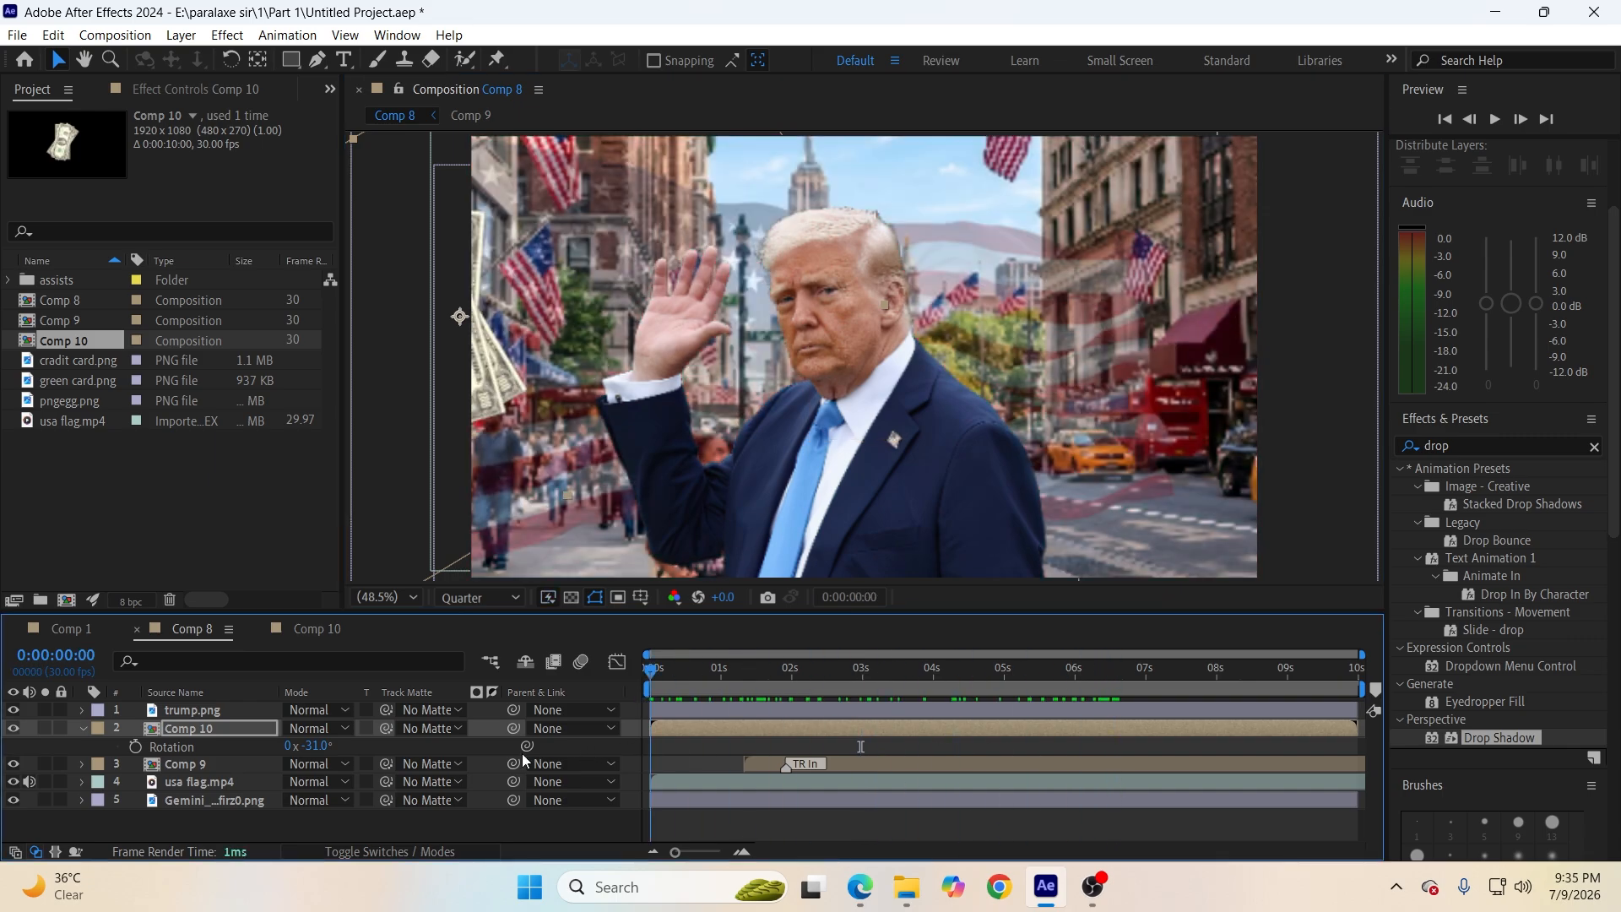
{"action": "left_click", "coordinate": [82, 728]}
{"action": "left_click", "coordinate": [295, 808]}
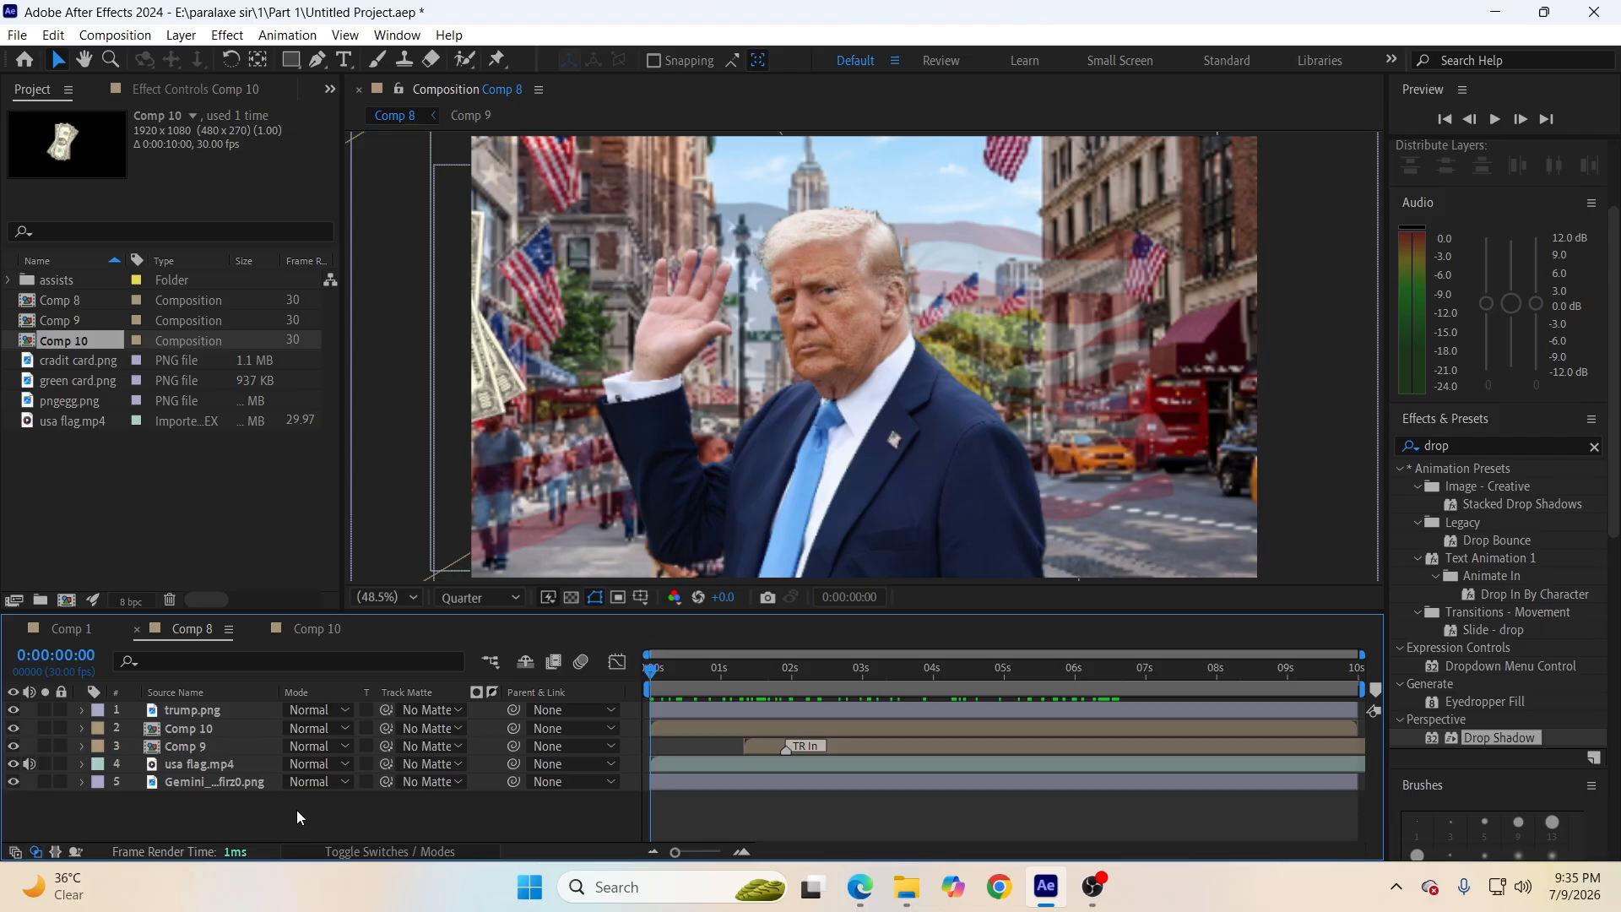
{"action": "key", "text": "ctrl+s"}
{"action": "right_click", "coordinate": [388, 817]}
{"action": "mouse_move", "coordinate": [463, 570]}
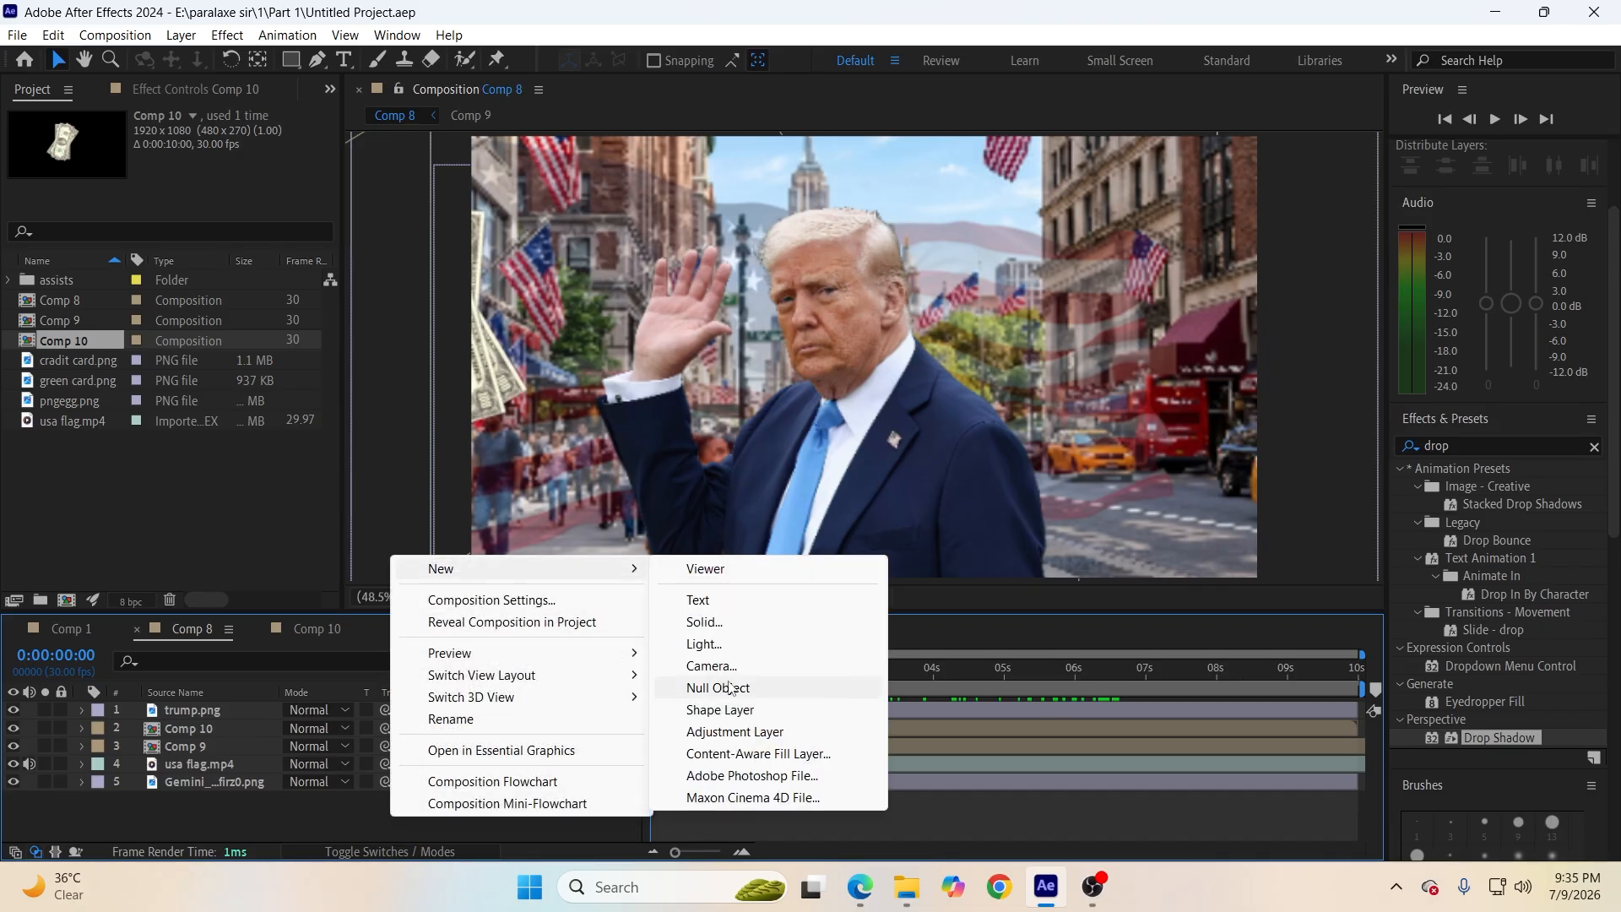
{"action": "left_click", "coordinate": [320, 818]}
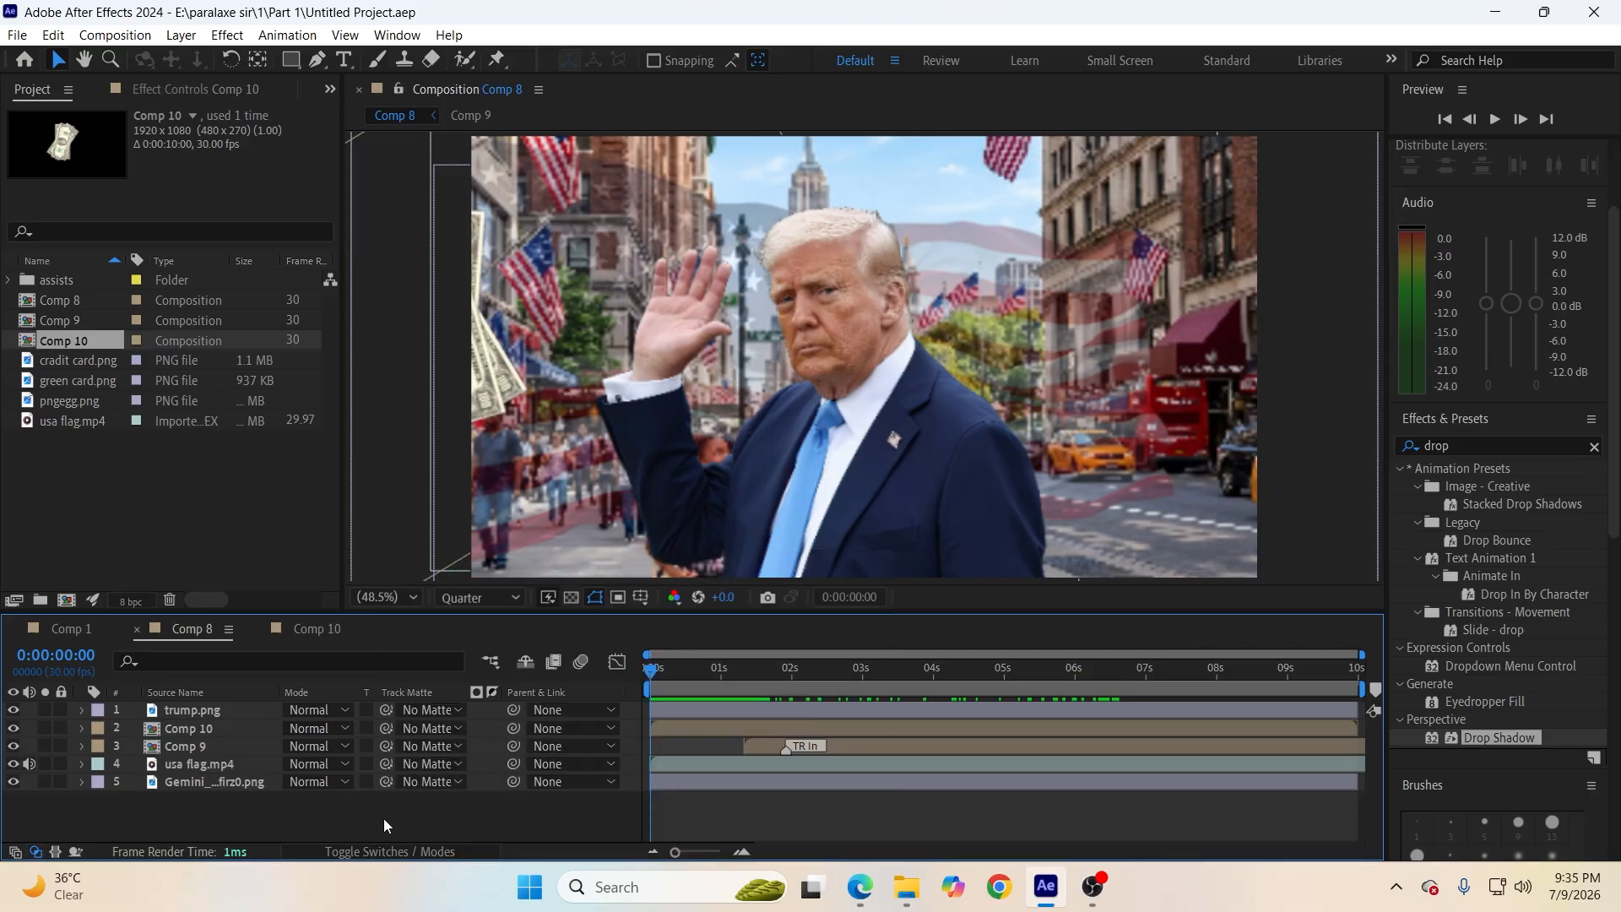
Make all five layers of Comp 8 3D and add a one-node camera with the 50mm preset.
{"action": "left_click", "coordinate": [383, 853]}
{"action": "left_click_drag", "start_coordinate": [402, 784], "coordinate": [405, 709]}
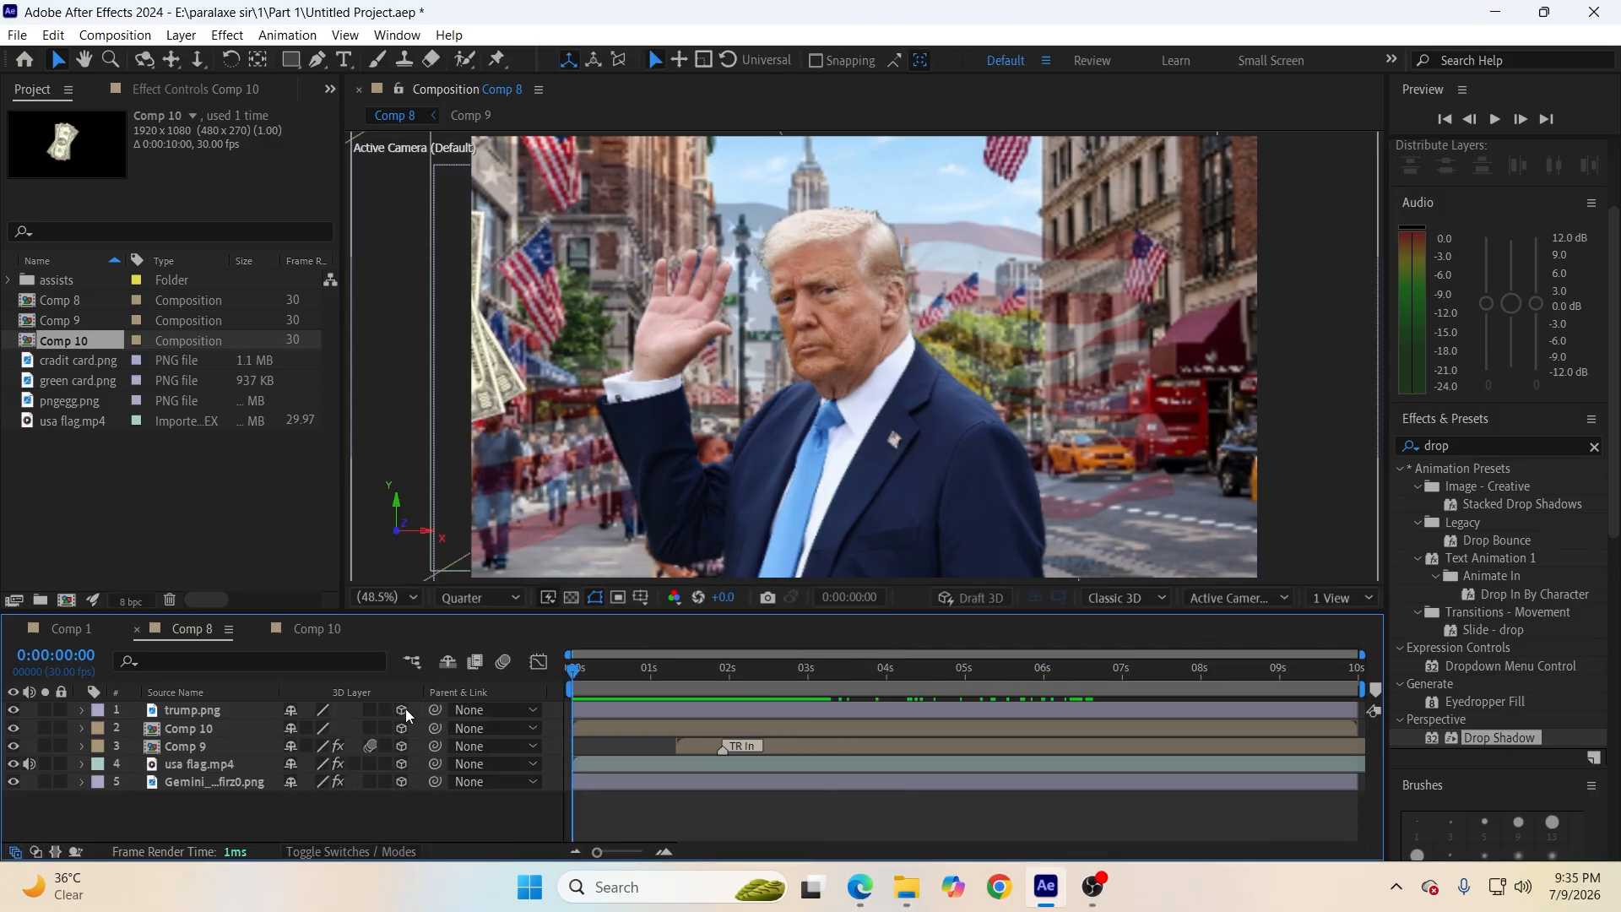
{"action": "right_click", "coordinate": [441, 827]}
{"action": "mouse_move", "coordinate": [536, 581]}
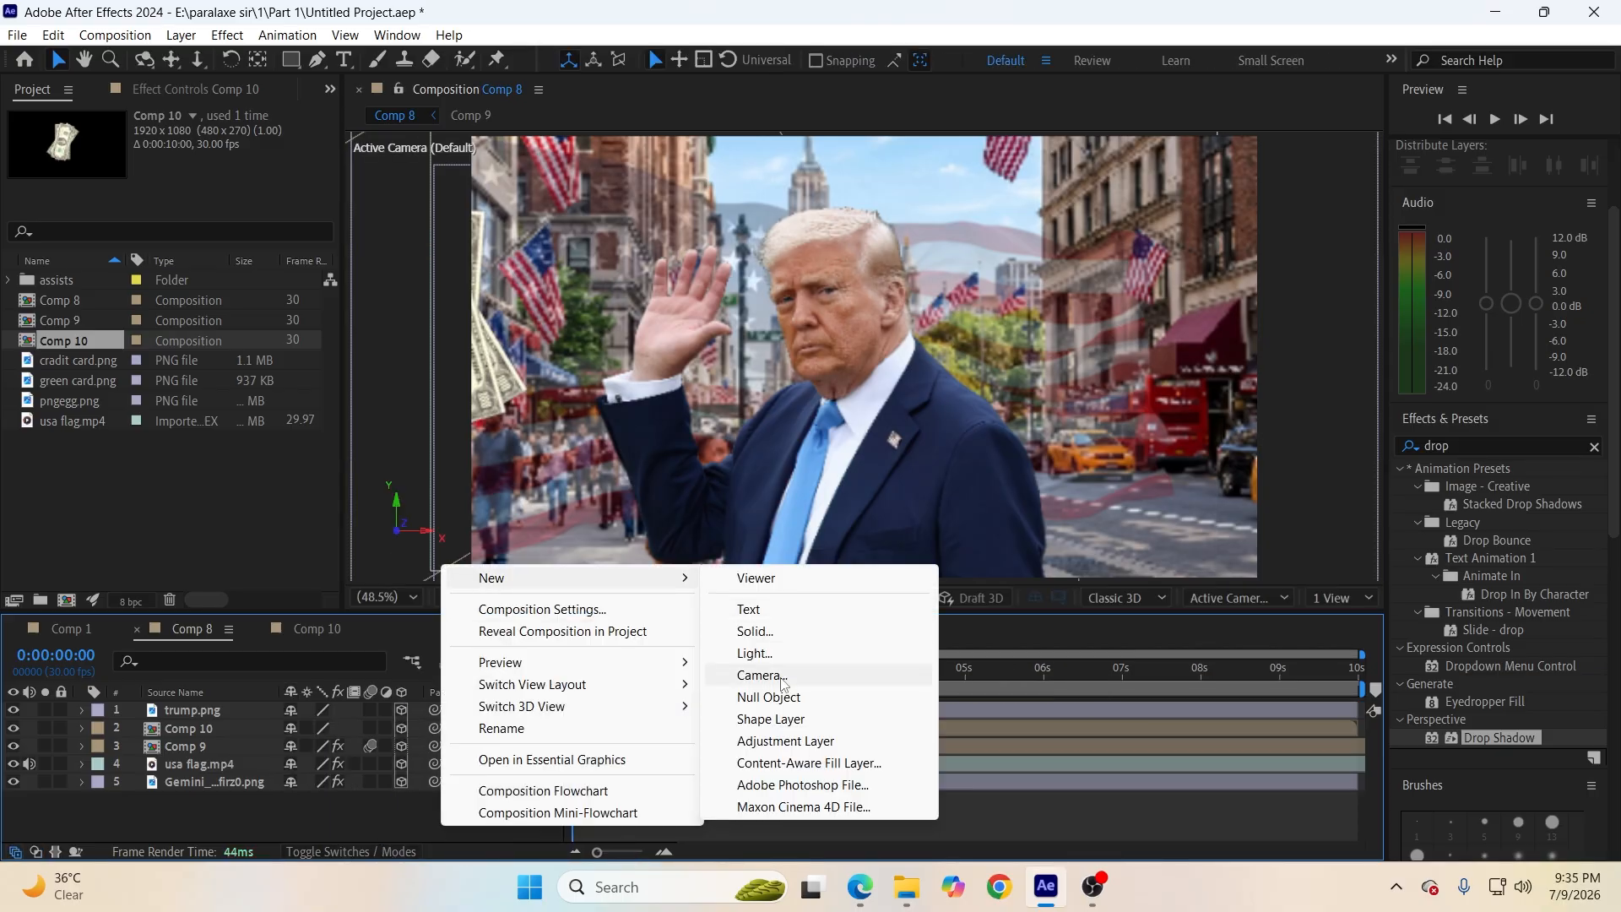
{"action": "left_click", "coordinate": [762, 677]}
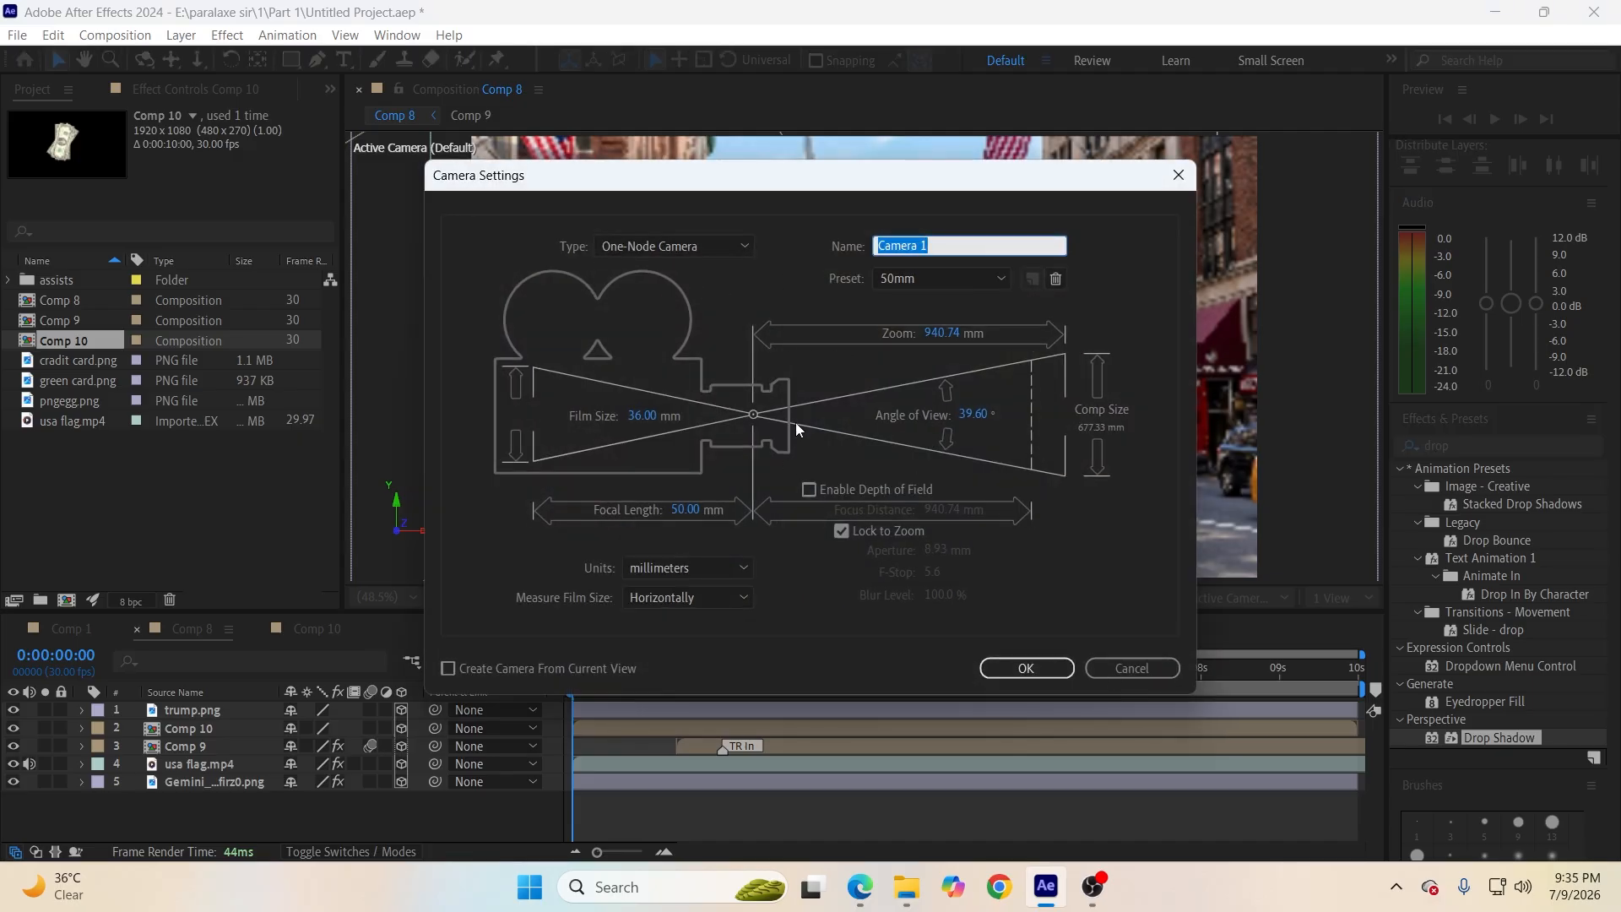
{"action": "left_click", "coordinate": [1022, 669]}
Add a 3D null object to Comp 8 and parent Camera 1 to it.
{"action": "right_click", "coordinate": [457, 819]}
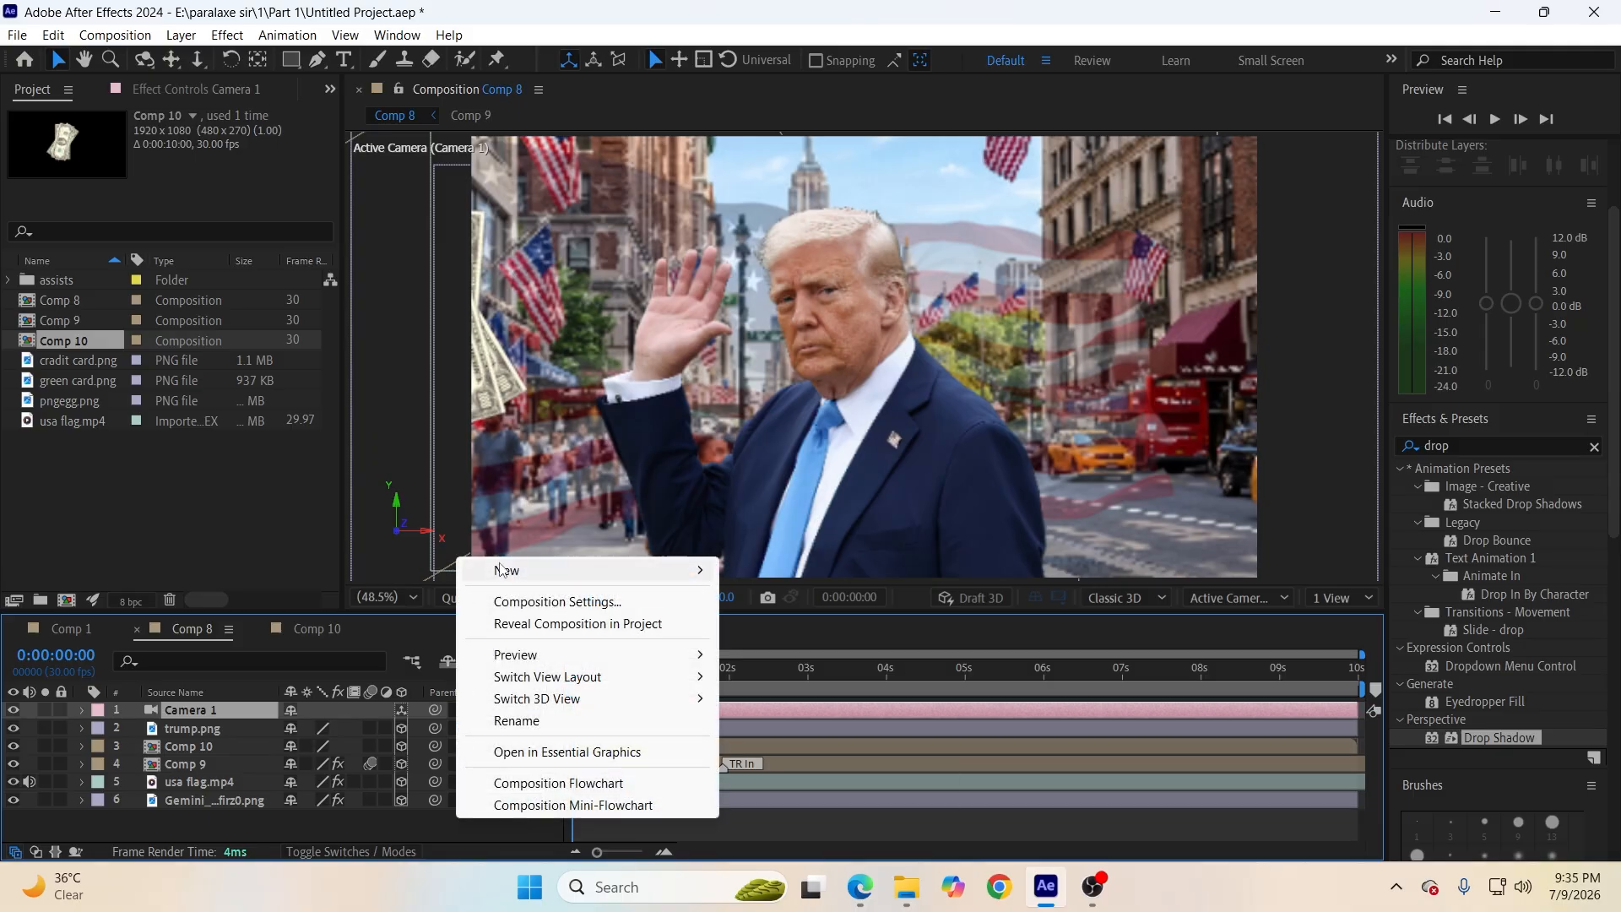
{"action": "mouse_move", "coordinate": [500, 570]}
{"action": "left_click", "coordinate": [832, 688]}
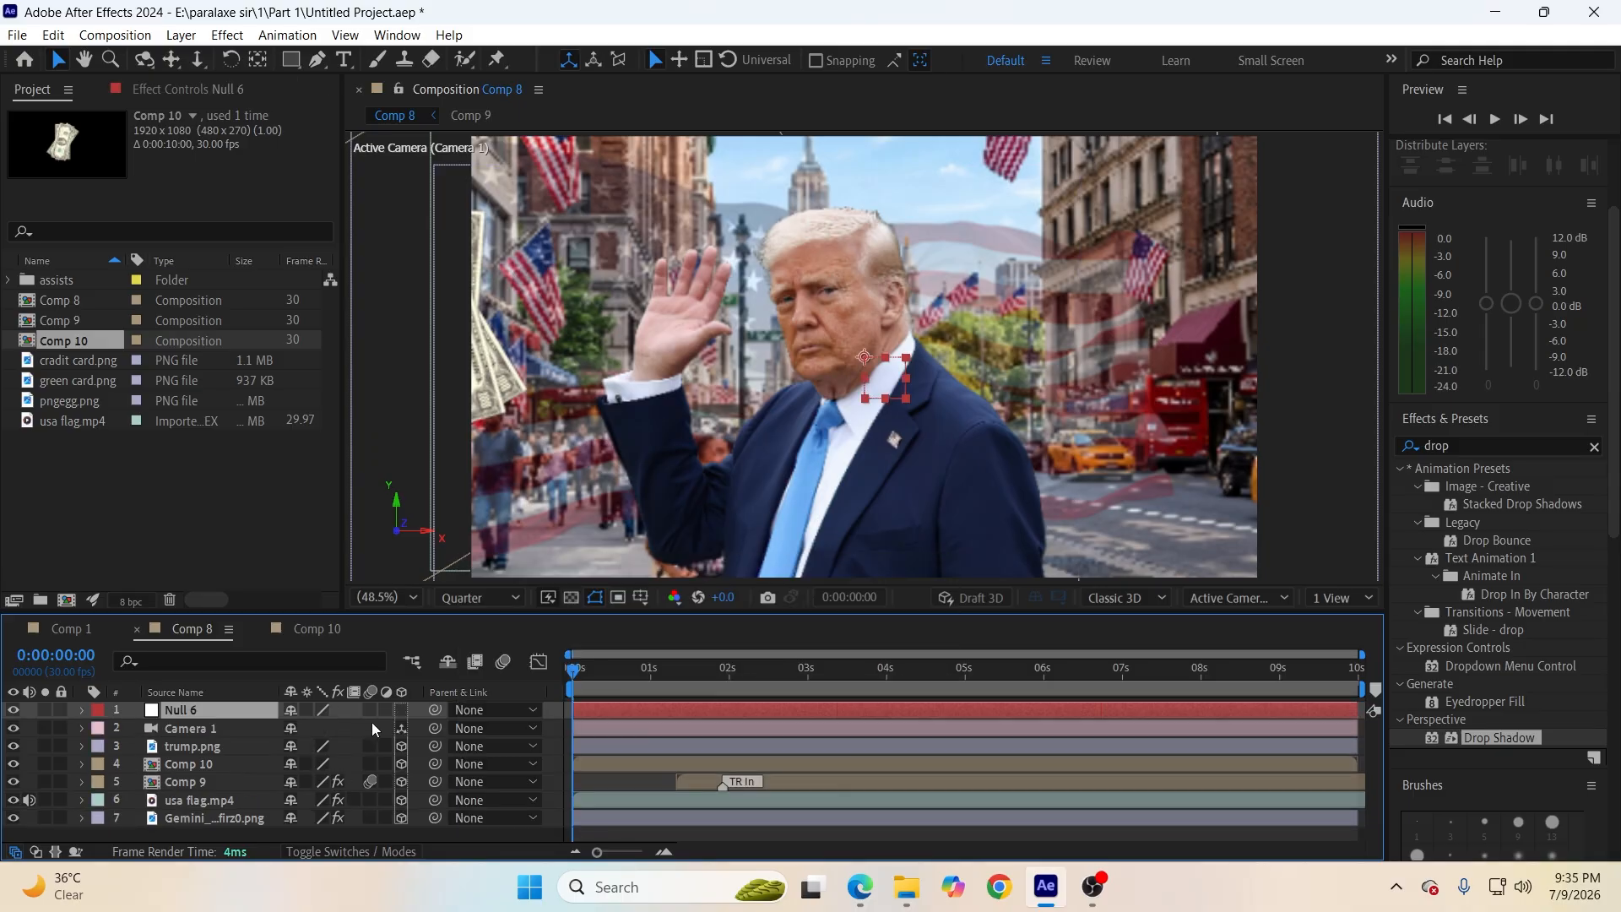
{"action": "left_click", "coordinate": [402, 710]}
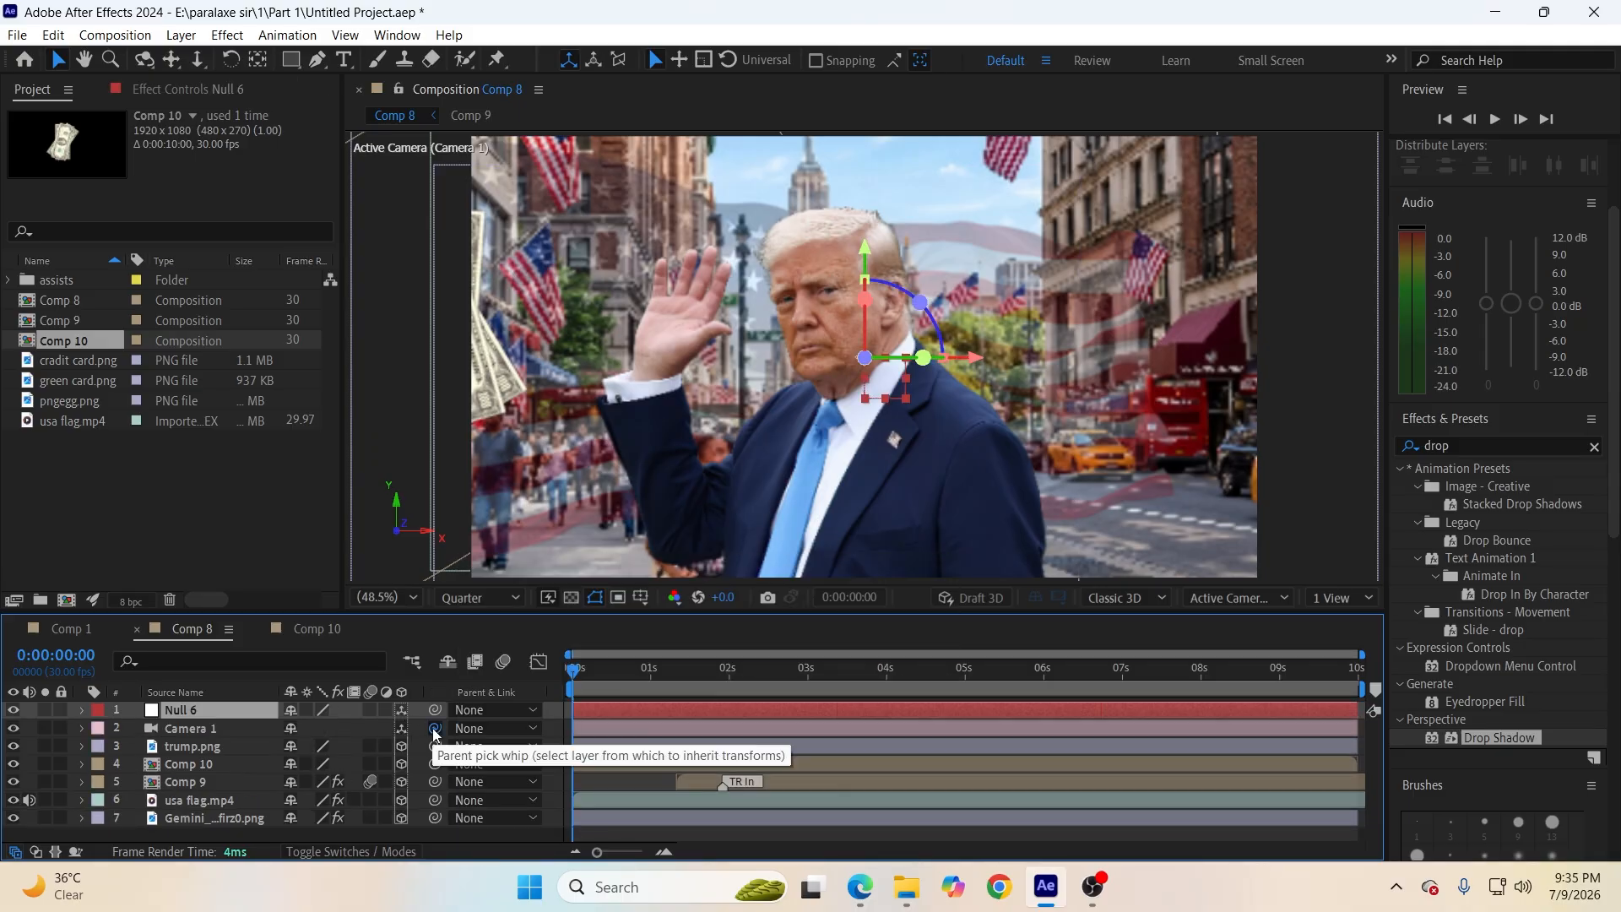
{"action": "left_click_drag", "start_coordinate": [434, 728], "coordinate": [255, 718]}
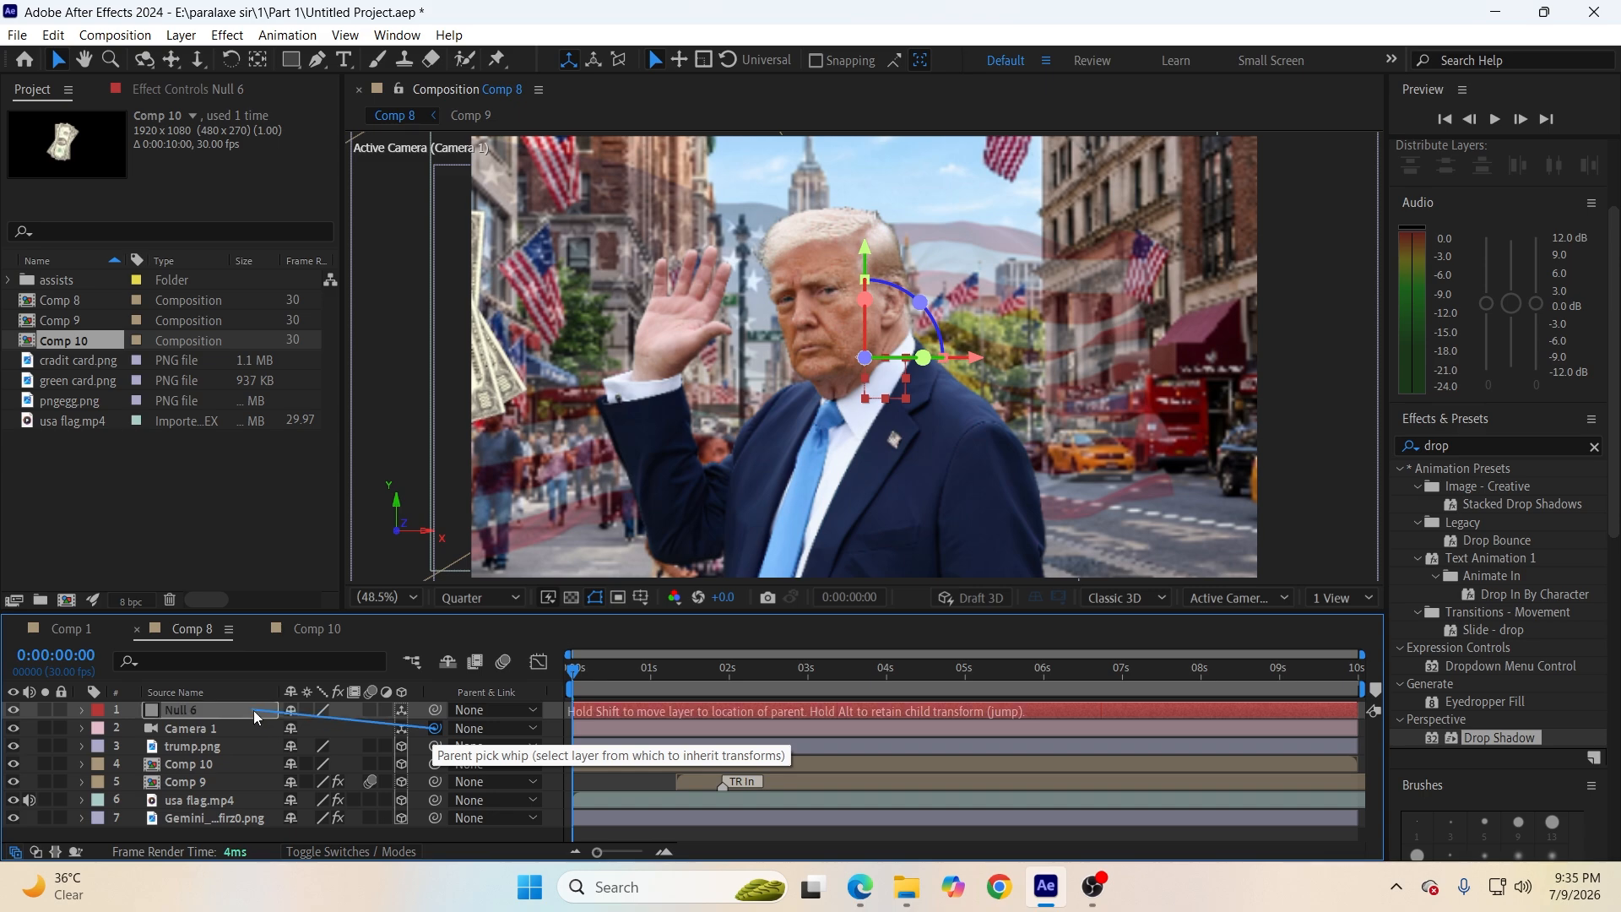
Set a position keyframe on the null object at 0:00:04:01.
{"action": "key", "text": "p"}
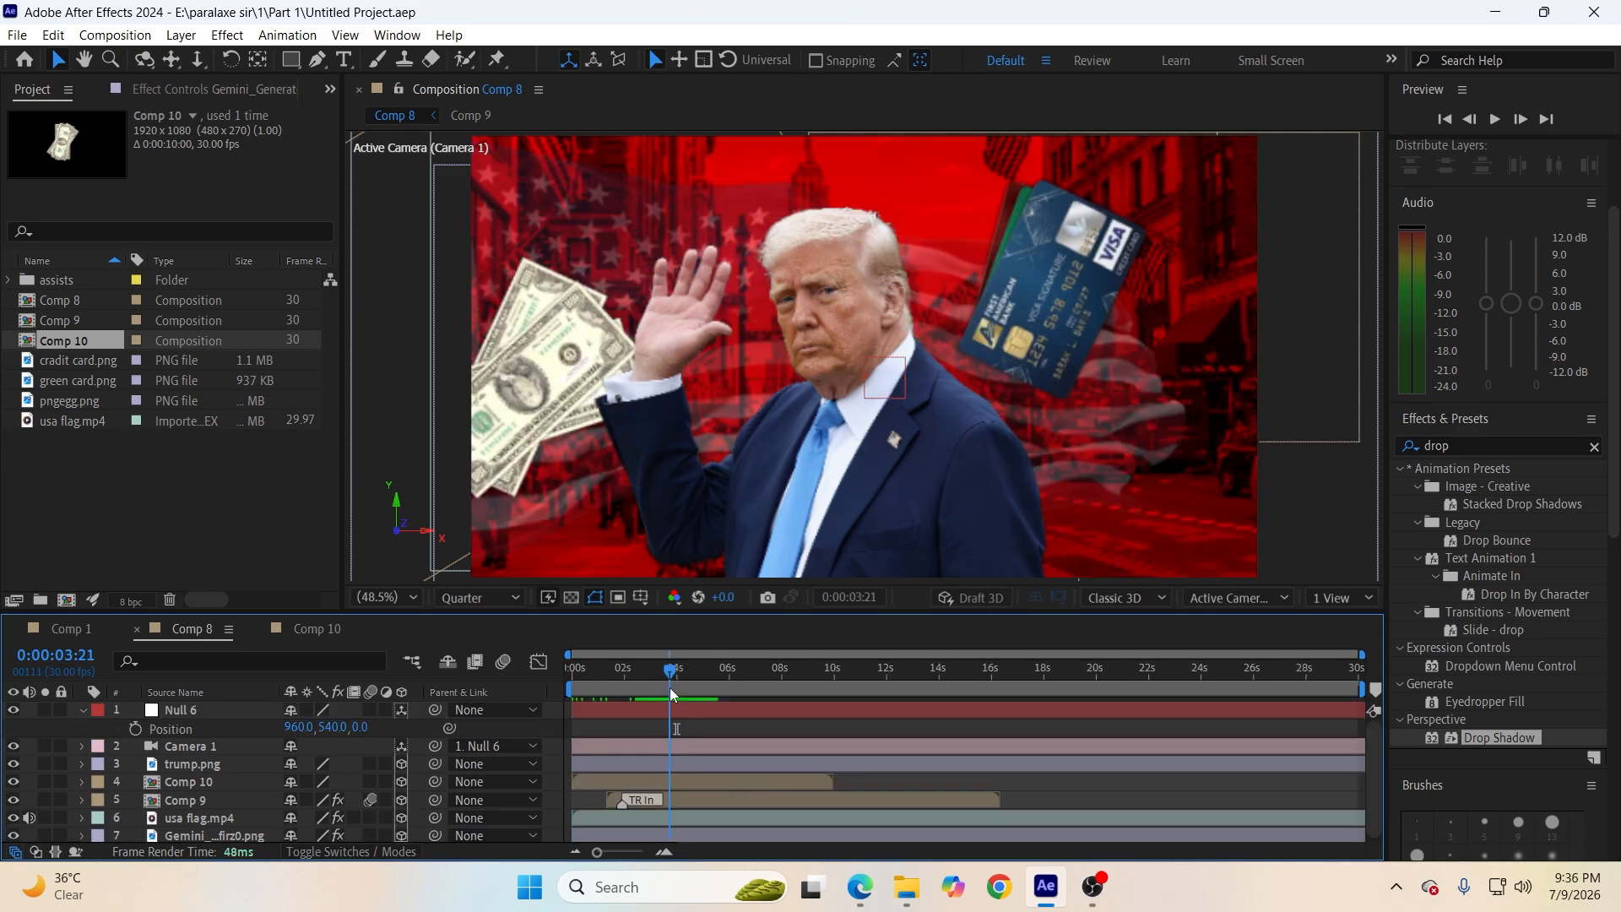
{"action": "left_click_drag", "start_coordinate": [670, 688], "coordinate": [679, 689]}
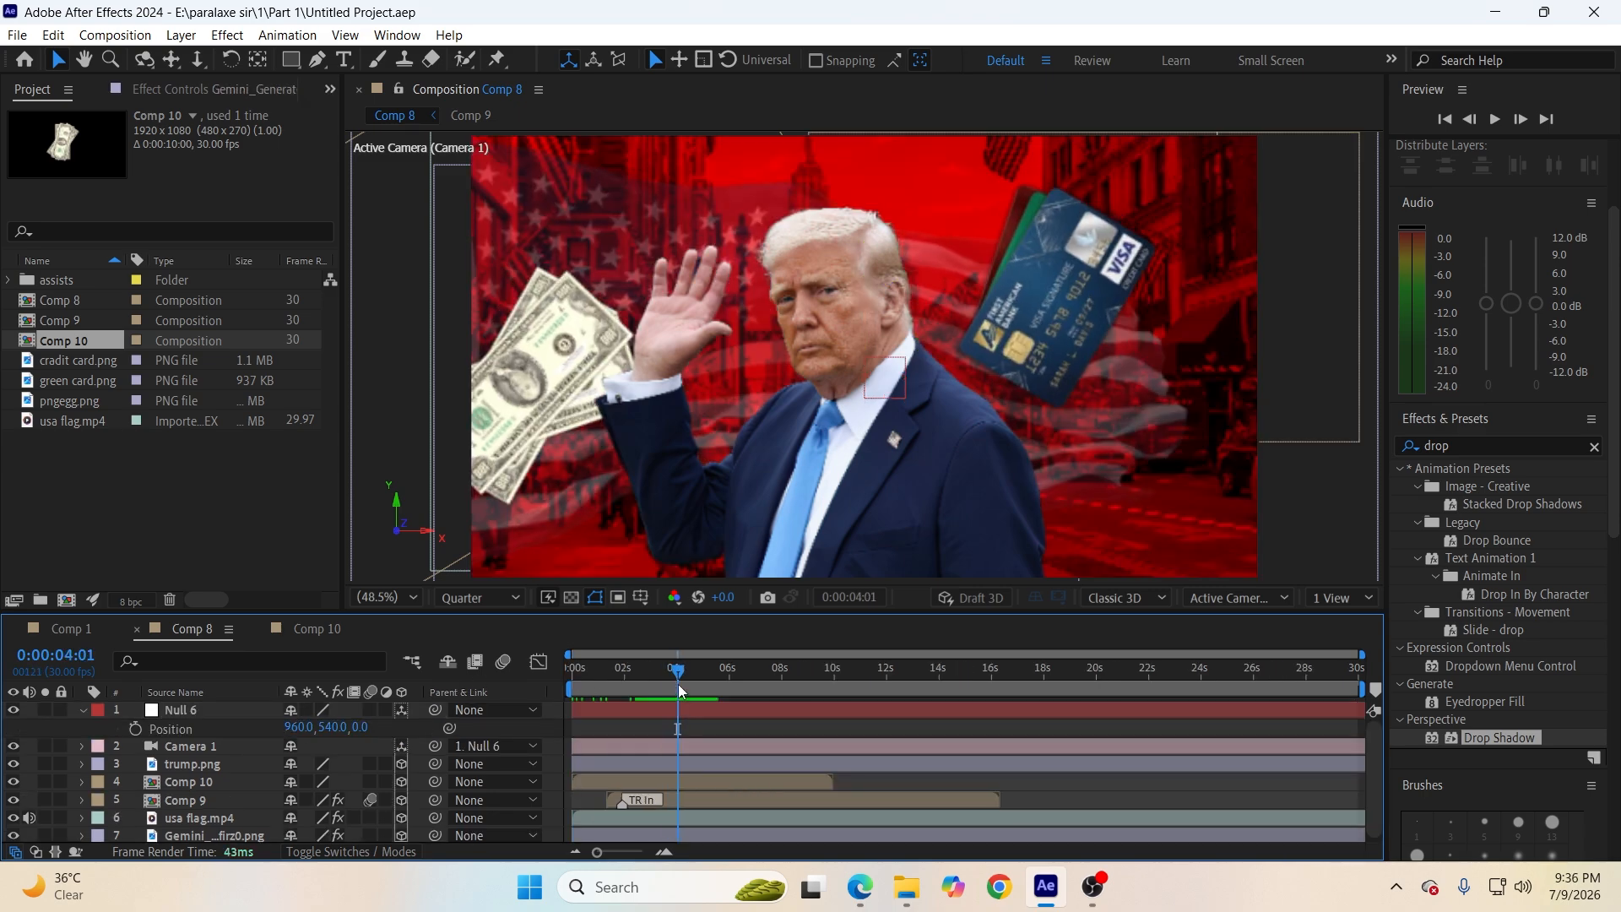
{"action": "left_click", "coordinate": [135, 729]}
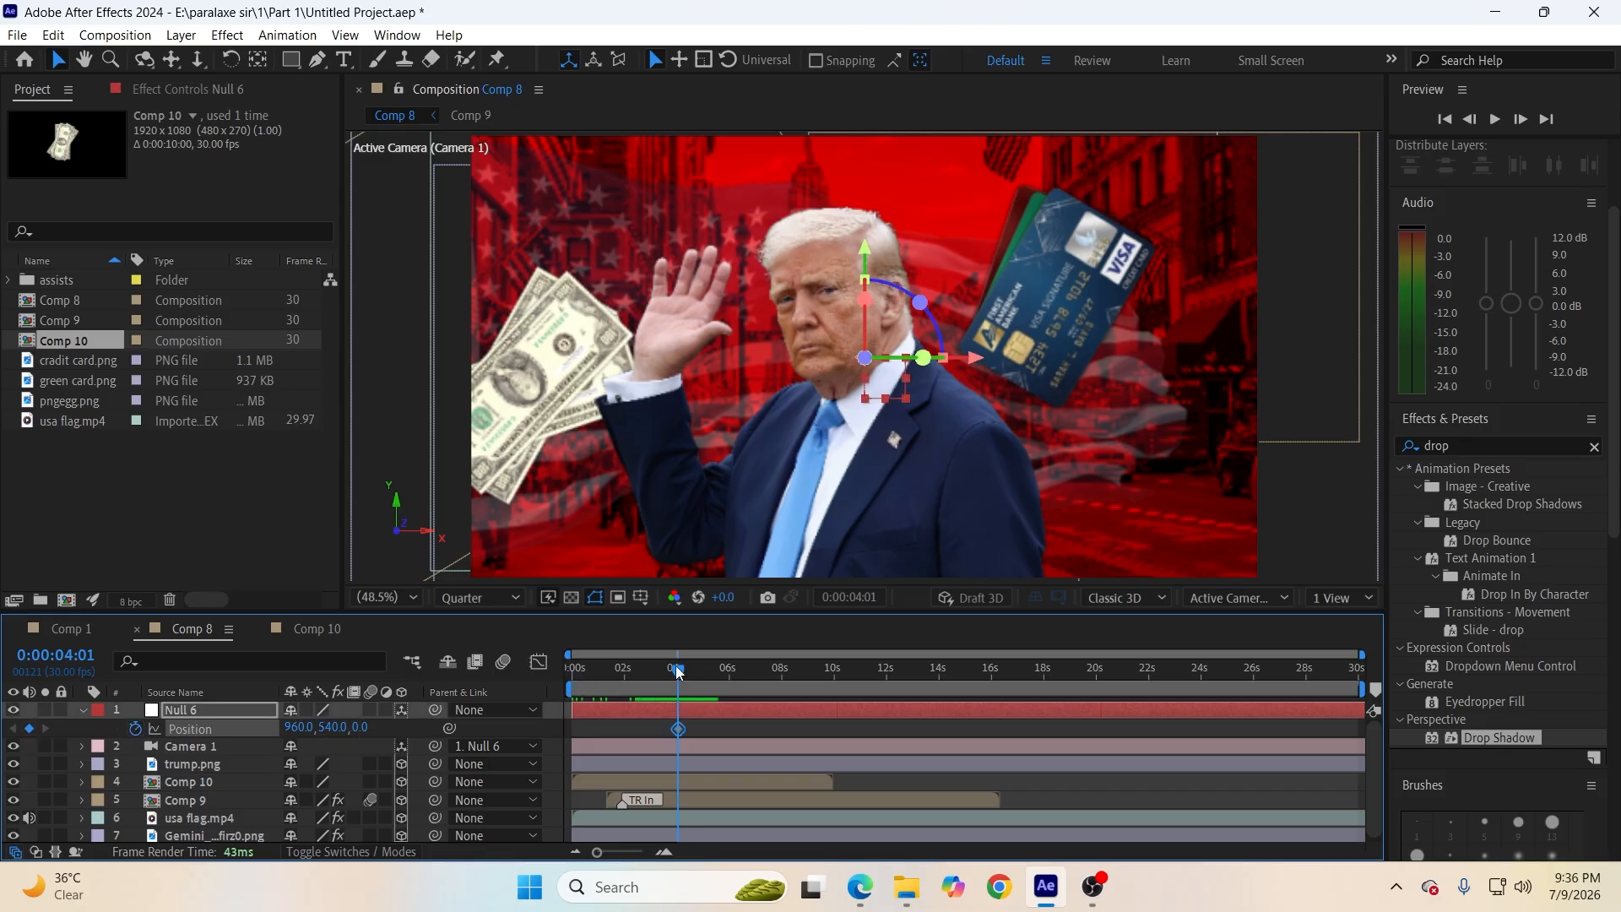
Set the null object's position at 0:00:00:00 to 960, -16, 1746 so the camera starts close on the sky.
{"action": "left_click_drag", "start_coordinate": [678, 672], "coordinate": [570, 675]}
{"action": "left_click_drag", "start_coordinate": [360, 729], "coordinate": [98, 778]}
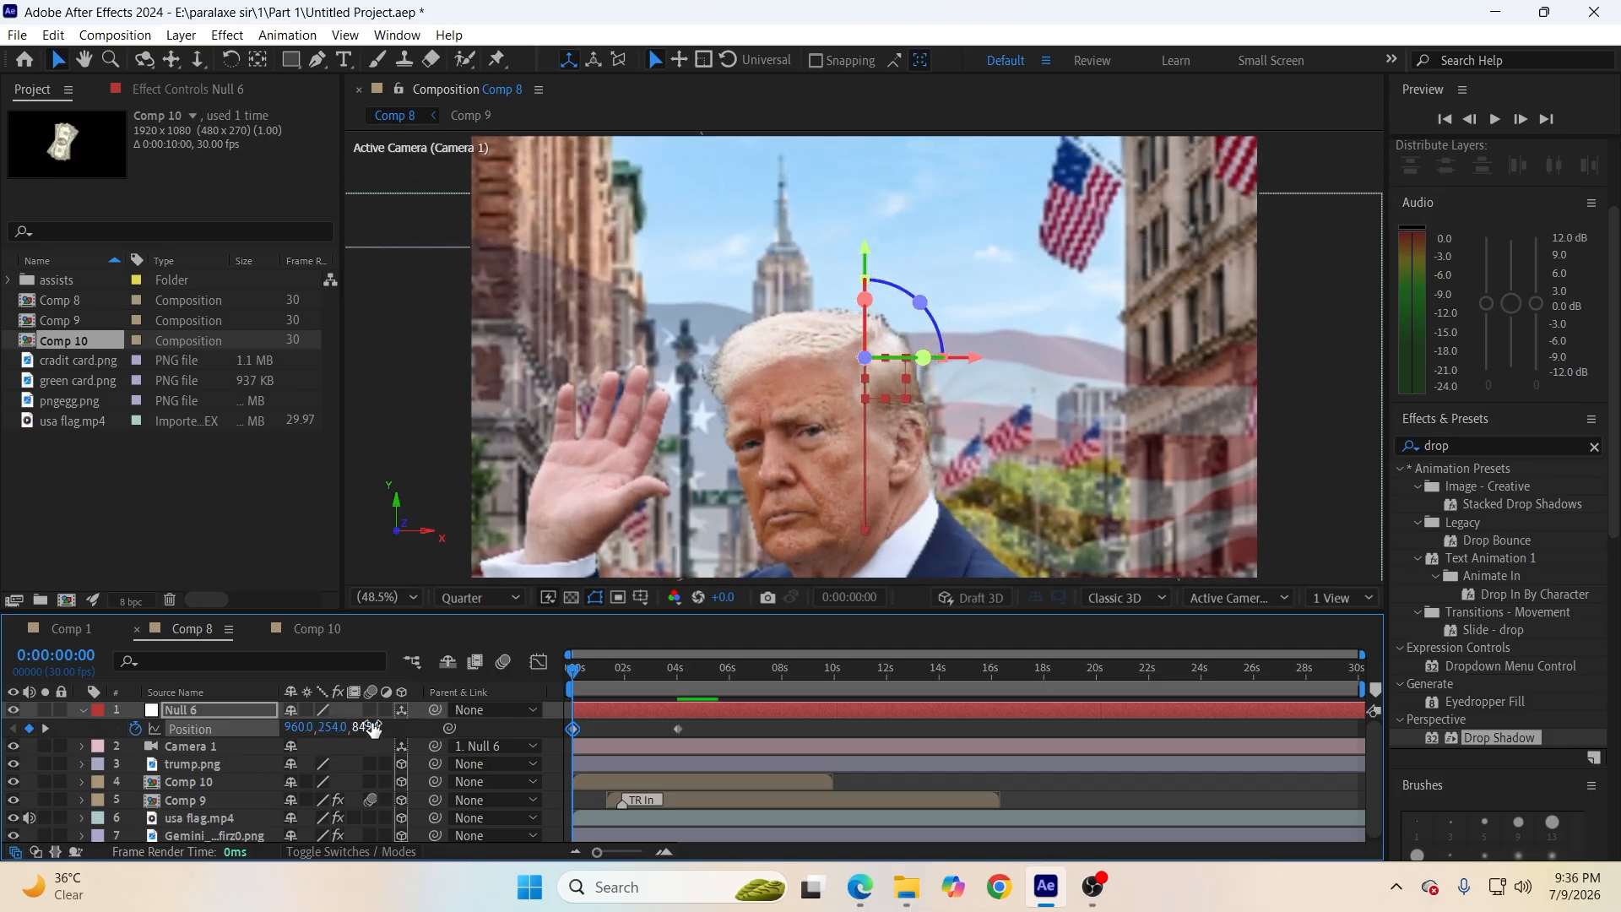
{"action": "left_click_drag", "start_coordinate": [372, 728], "coordinate": [237, 789]}
{"action": "left_click_drag", "start_coordinate": [342, 728], "coordinate": [572, 735]}
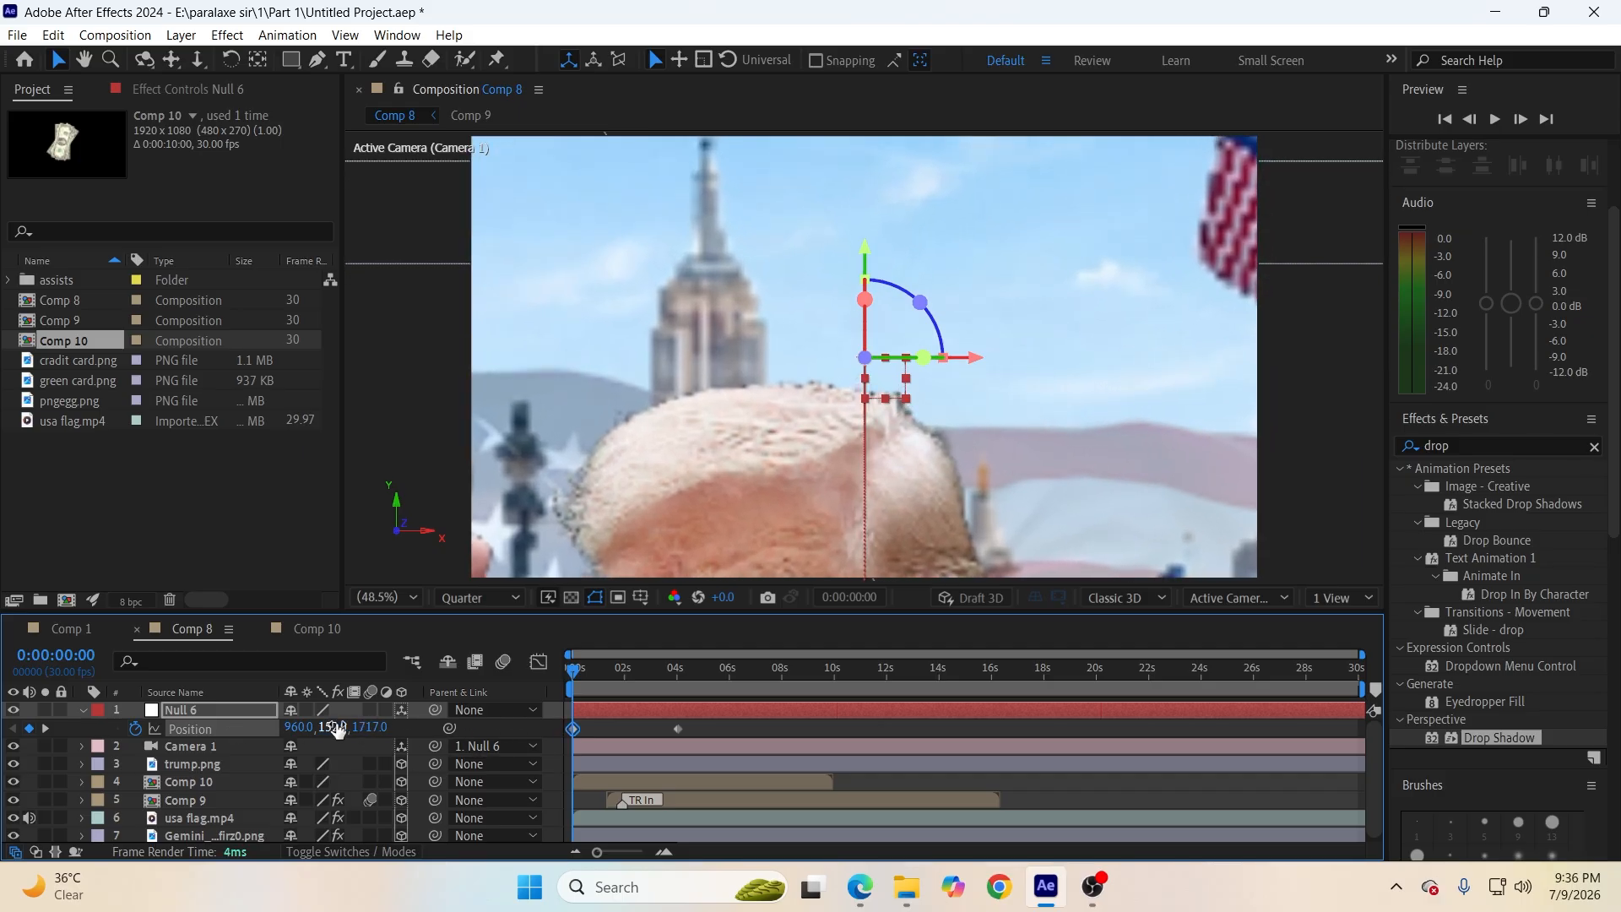
{"action": "left_click_drag", "start_coordinate": [336, 730], "coordinate": [167, 730]}
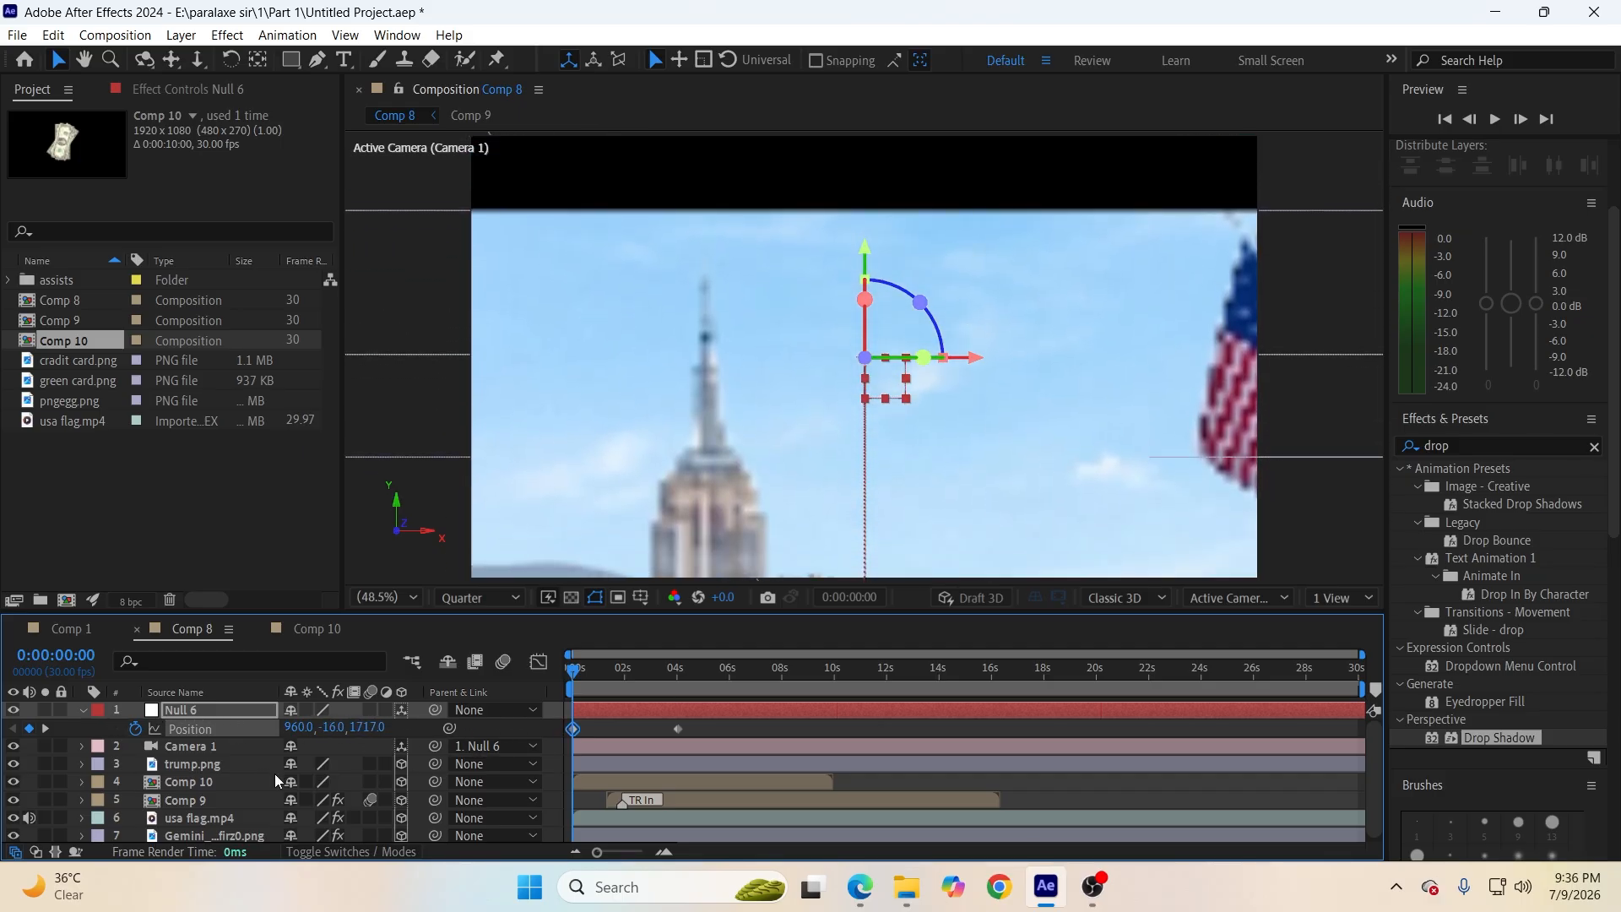
{"action": "left_click_drag", "start_coordinate": [372, 731], "coordinate": [397, 727]}
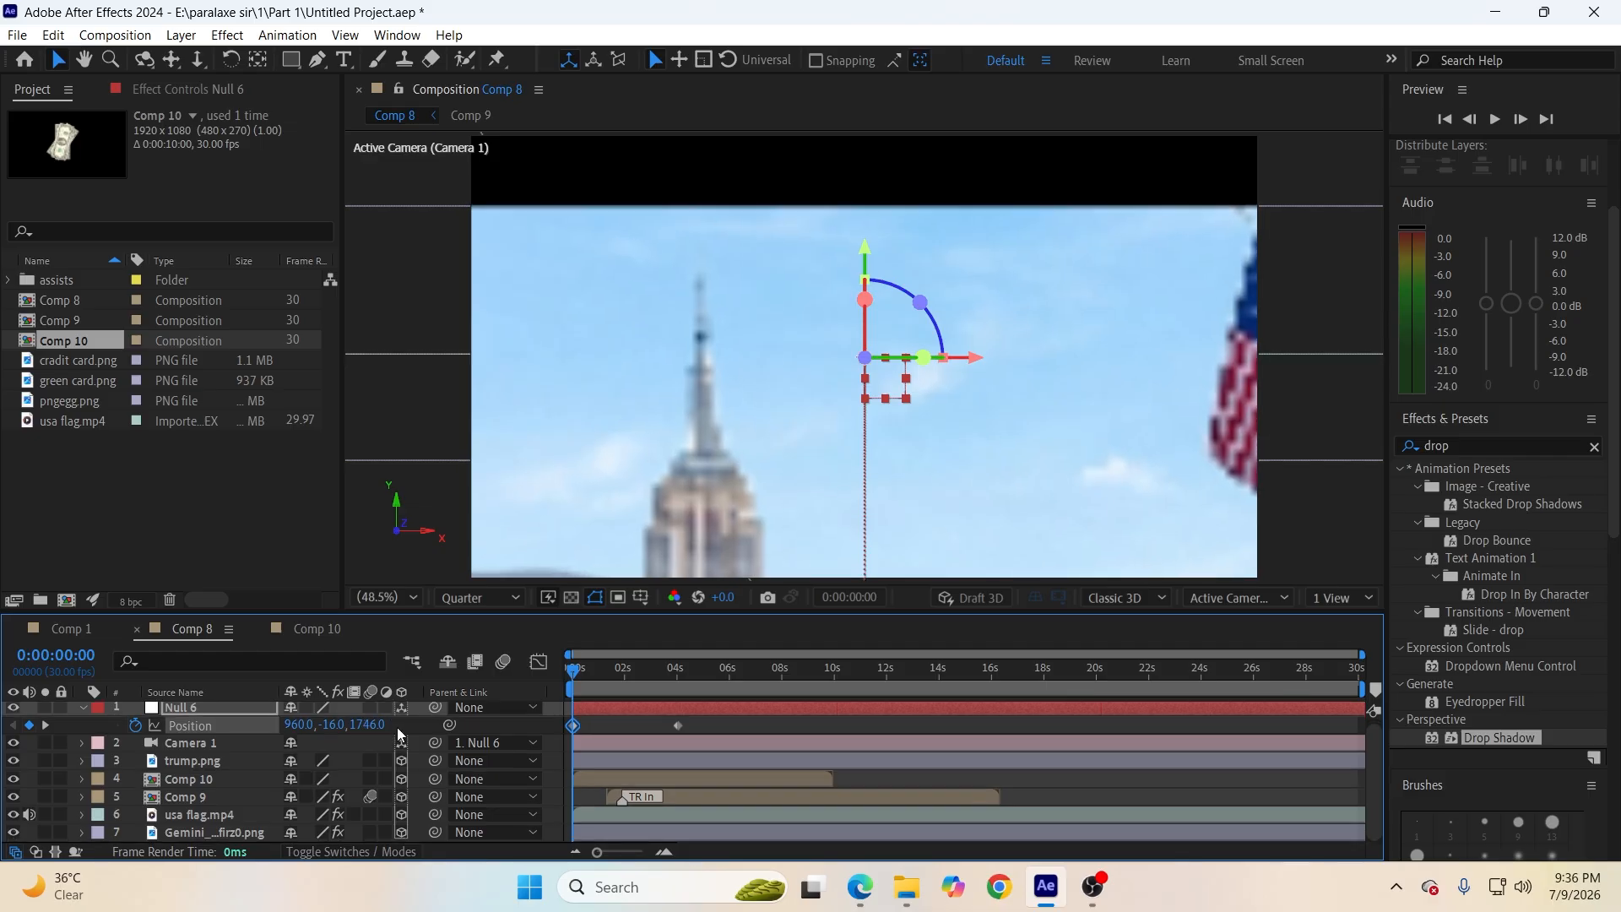
Enlarge the Gemini street background layer to 199% scale so it fills the frame at 0:00:00:00, and save the project.
{"action": "left_click", "coordinate": [188, 836]}
{"action": "key", "text": "s"}
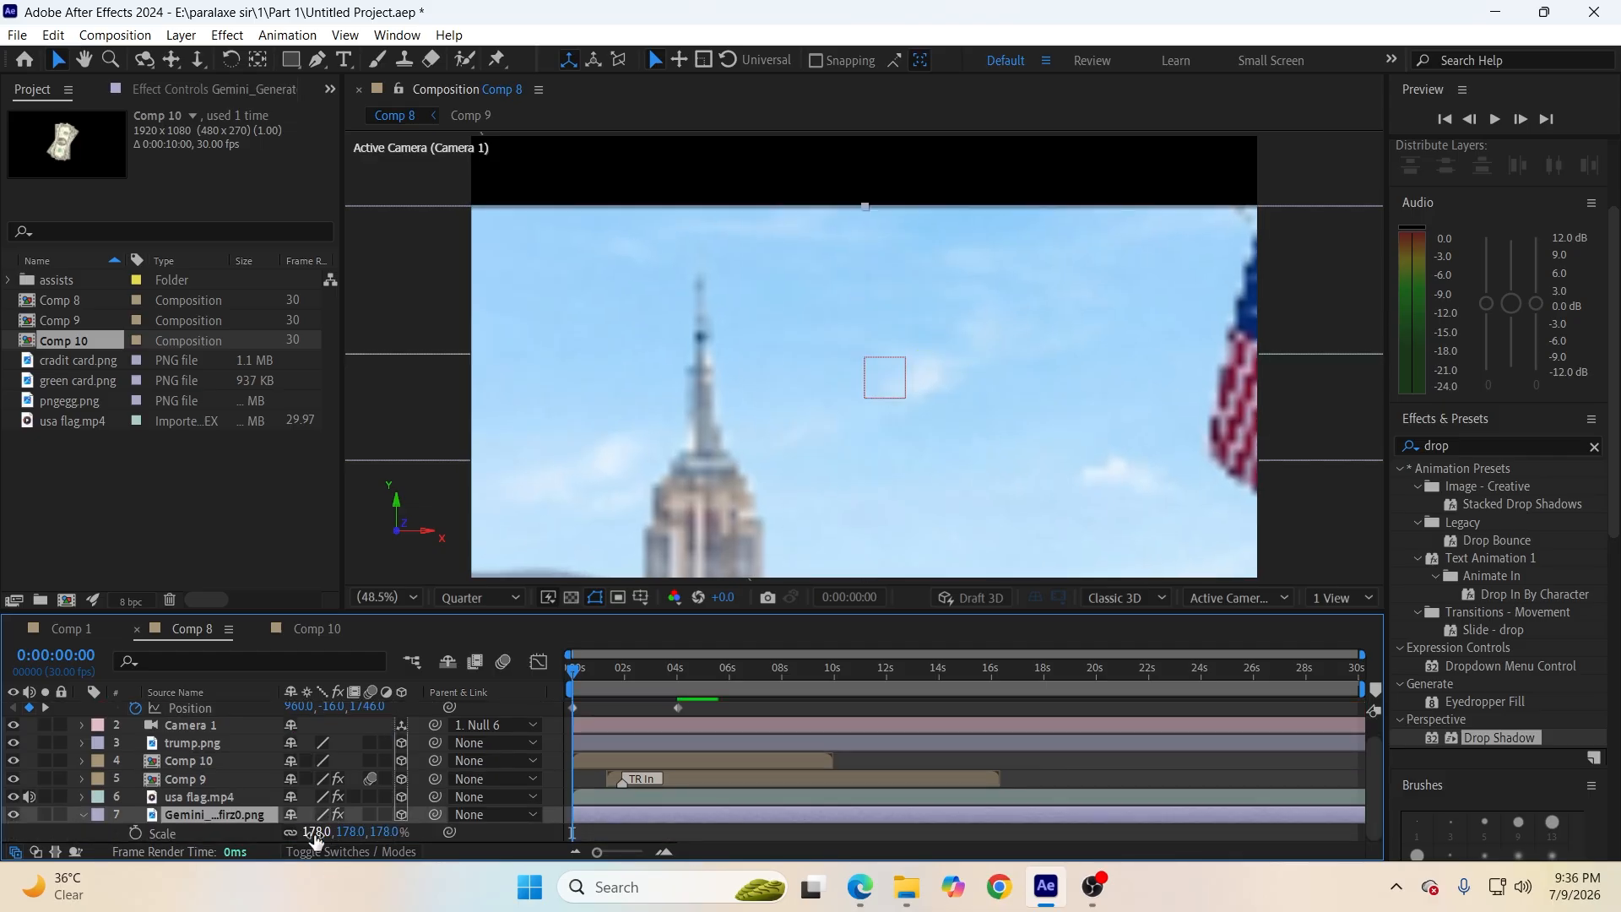
{"action": "left_click_drag", "start_coordinate": [315, 834], "coordinate": [332, 834]}
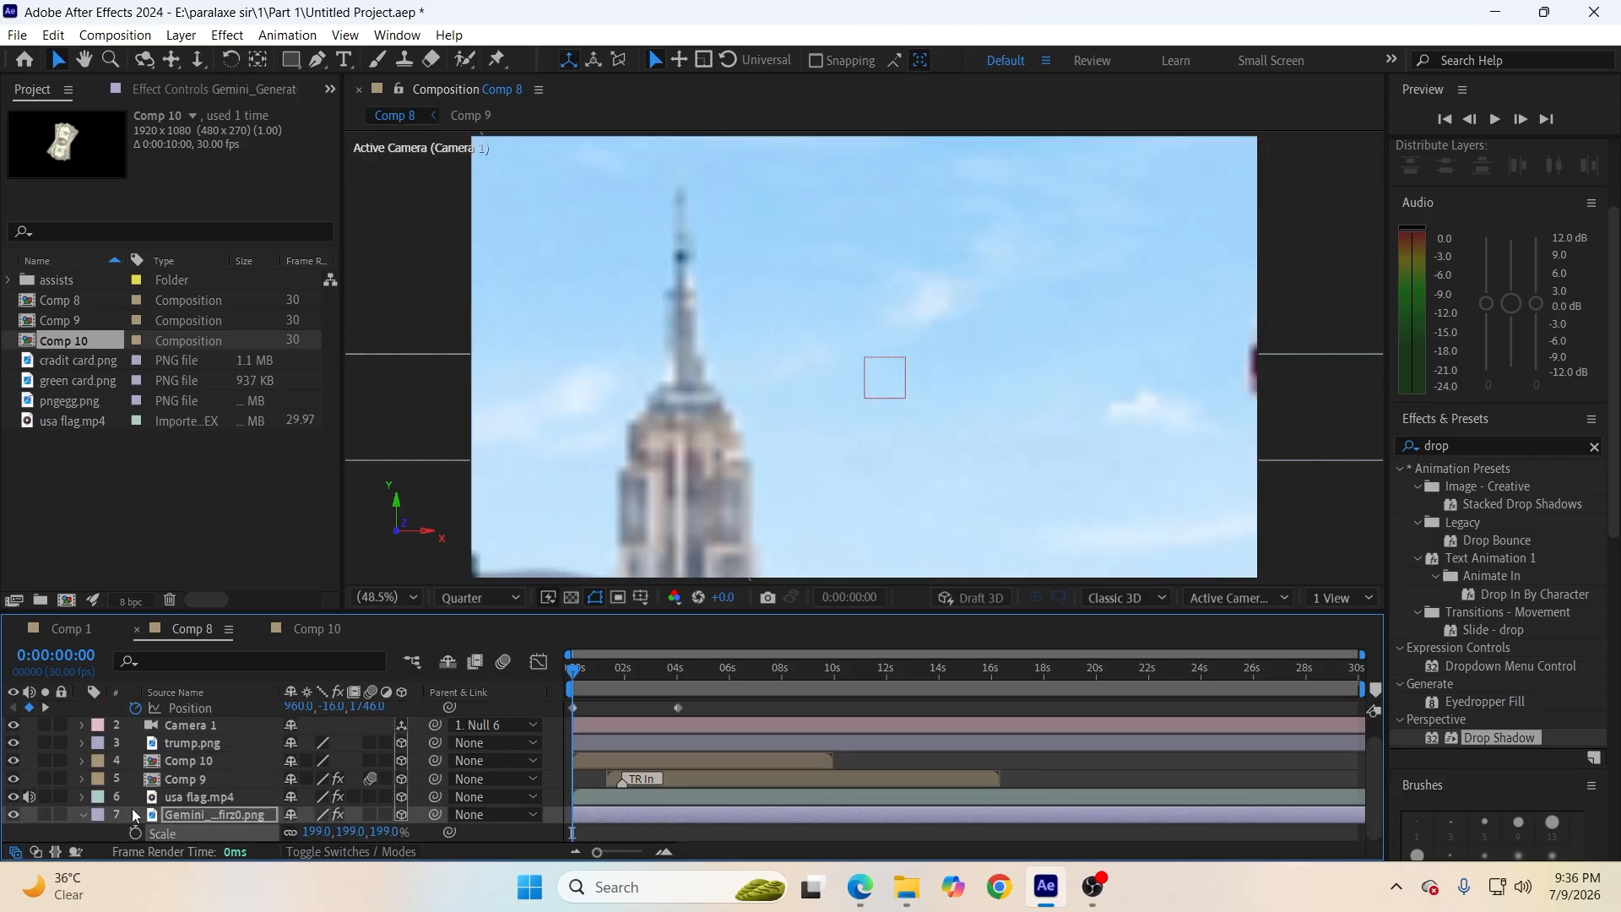
{"action": "scroll", "coordinate": [424, 823], "scroll_direction": "up", "scroll_amount": 1}
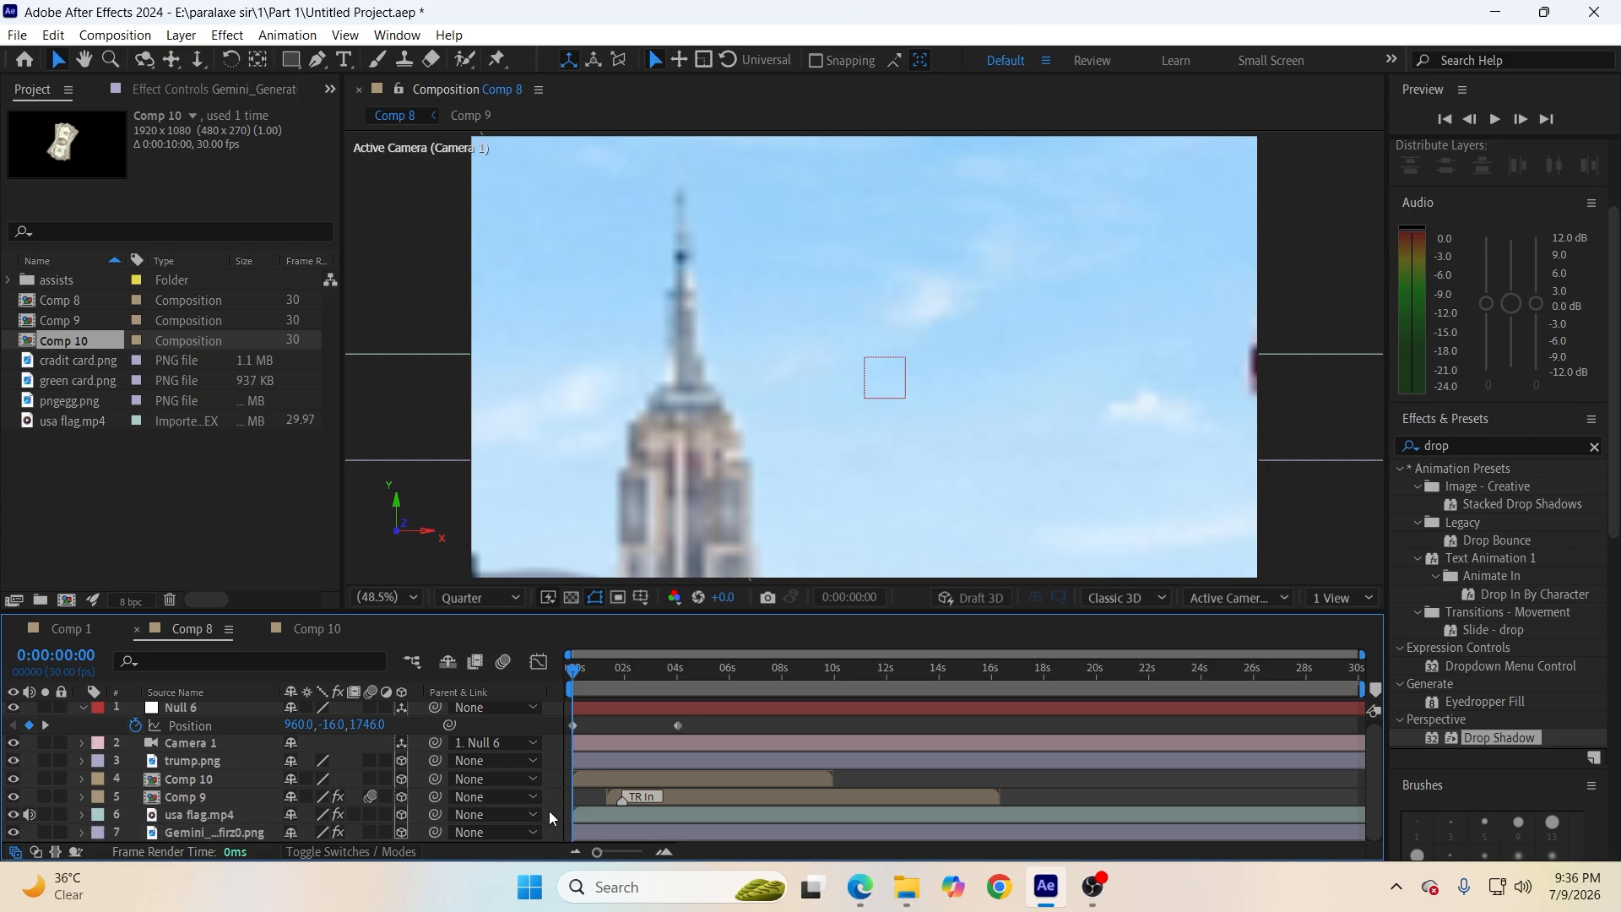
{"action": "key", "text": "ctrl+s"}
Copy the word "America" from the script PDF in Edge and paste it into Comp 8 in After Effects as a new text layer.
{"action": "left_click", "coordinate": [860, 886]}
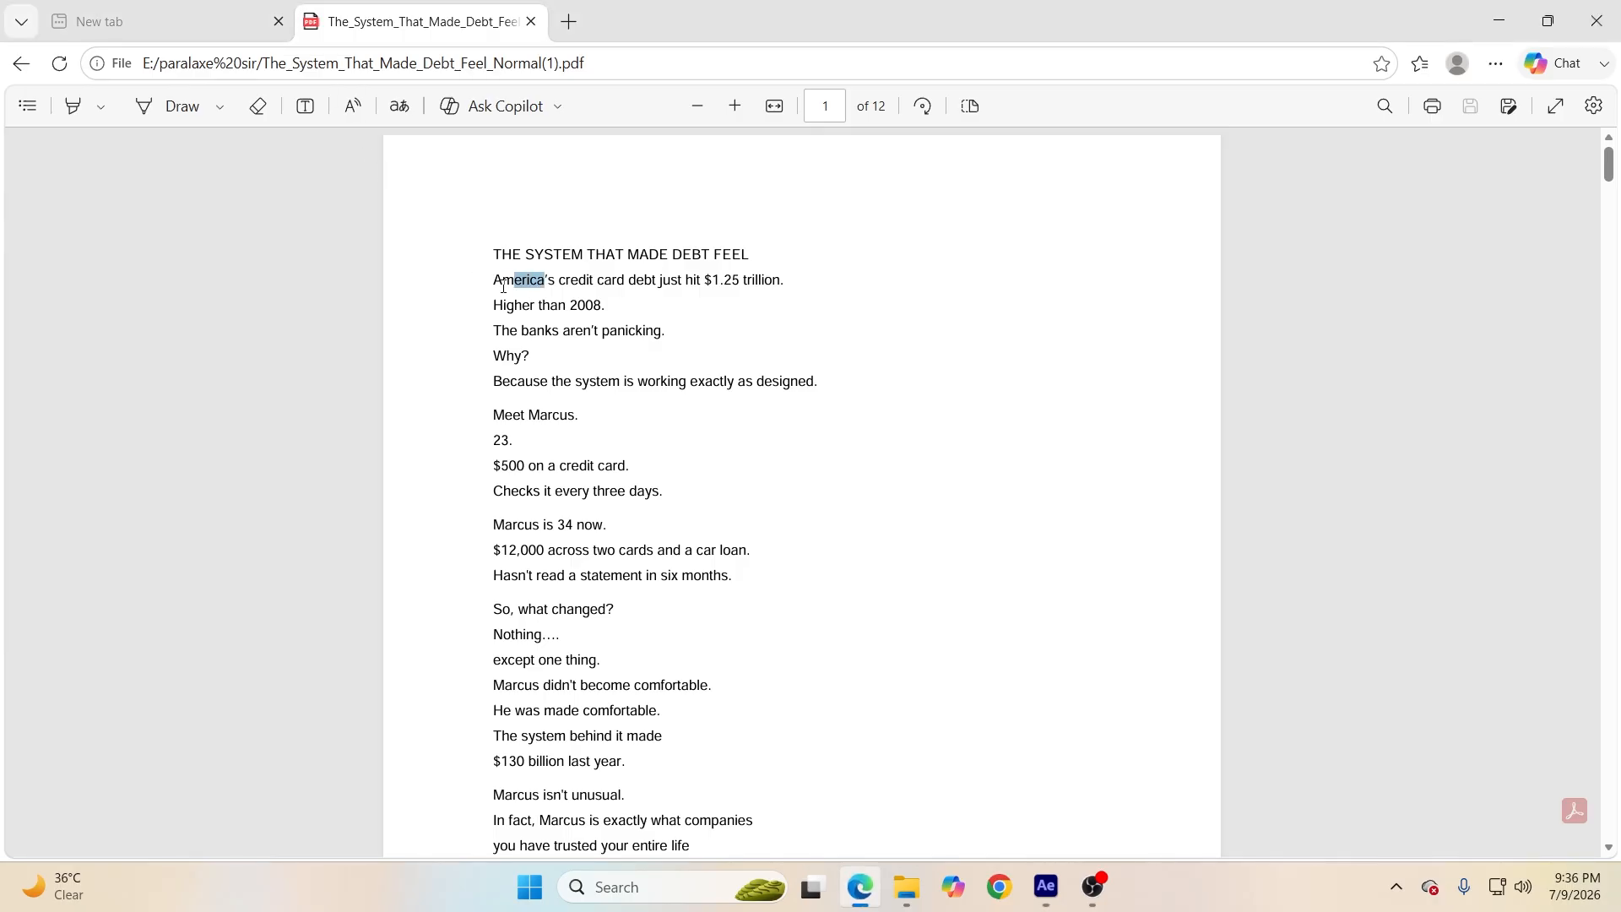
{"action": "left_click_drag", "start_coordinate": [498, 281], "coordinate": [547, 280]}
{"action": "key", "text": "ctrl+c"}
{"action": "left_click", "coordinate": [1062, 892]}
{"action": "left_click", "coordinate": [344, 61]}
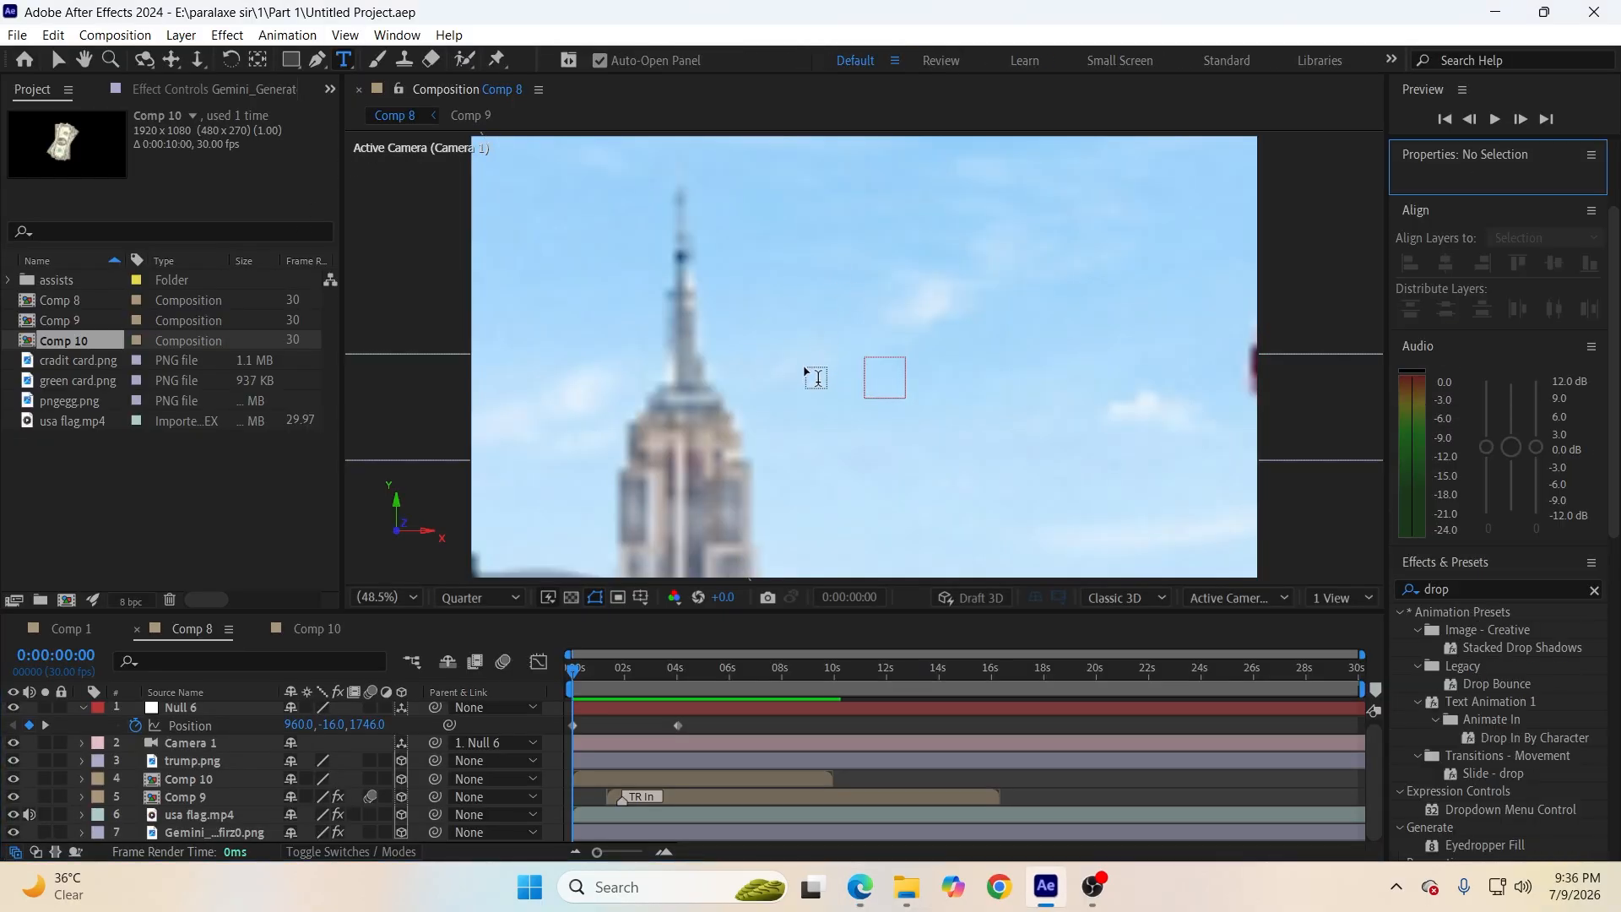
{"action": "left_click", "coordinate": [702, 375]}
{"action": "key", "text": "ctrl+v"}
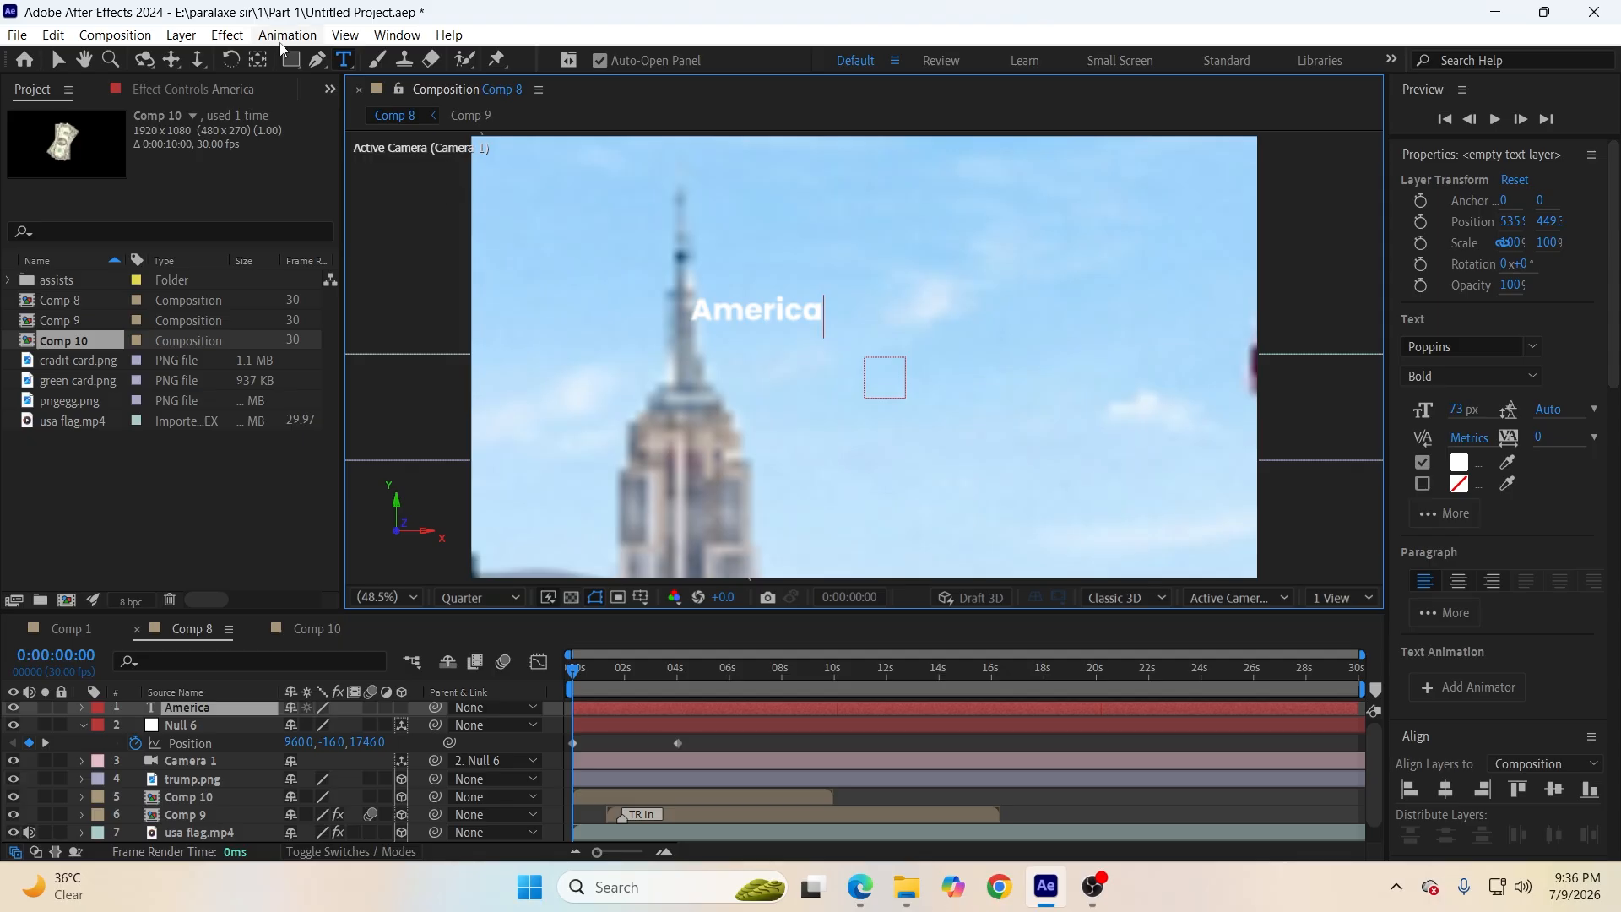
Centre the America text's anchor point, scale the text to 384% and move it to the middle of the frame.
{"action": "left_click", "coordinate": [258, 60]}
{"action": "key", "text": "ctrl+alt+Home"}
{"action": "key", "text": "s"}
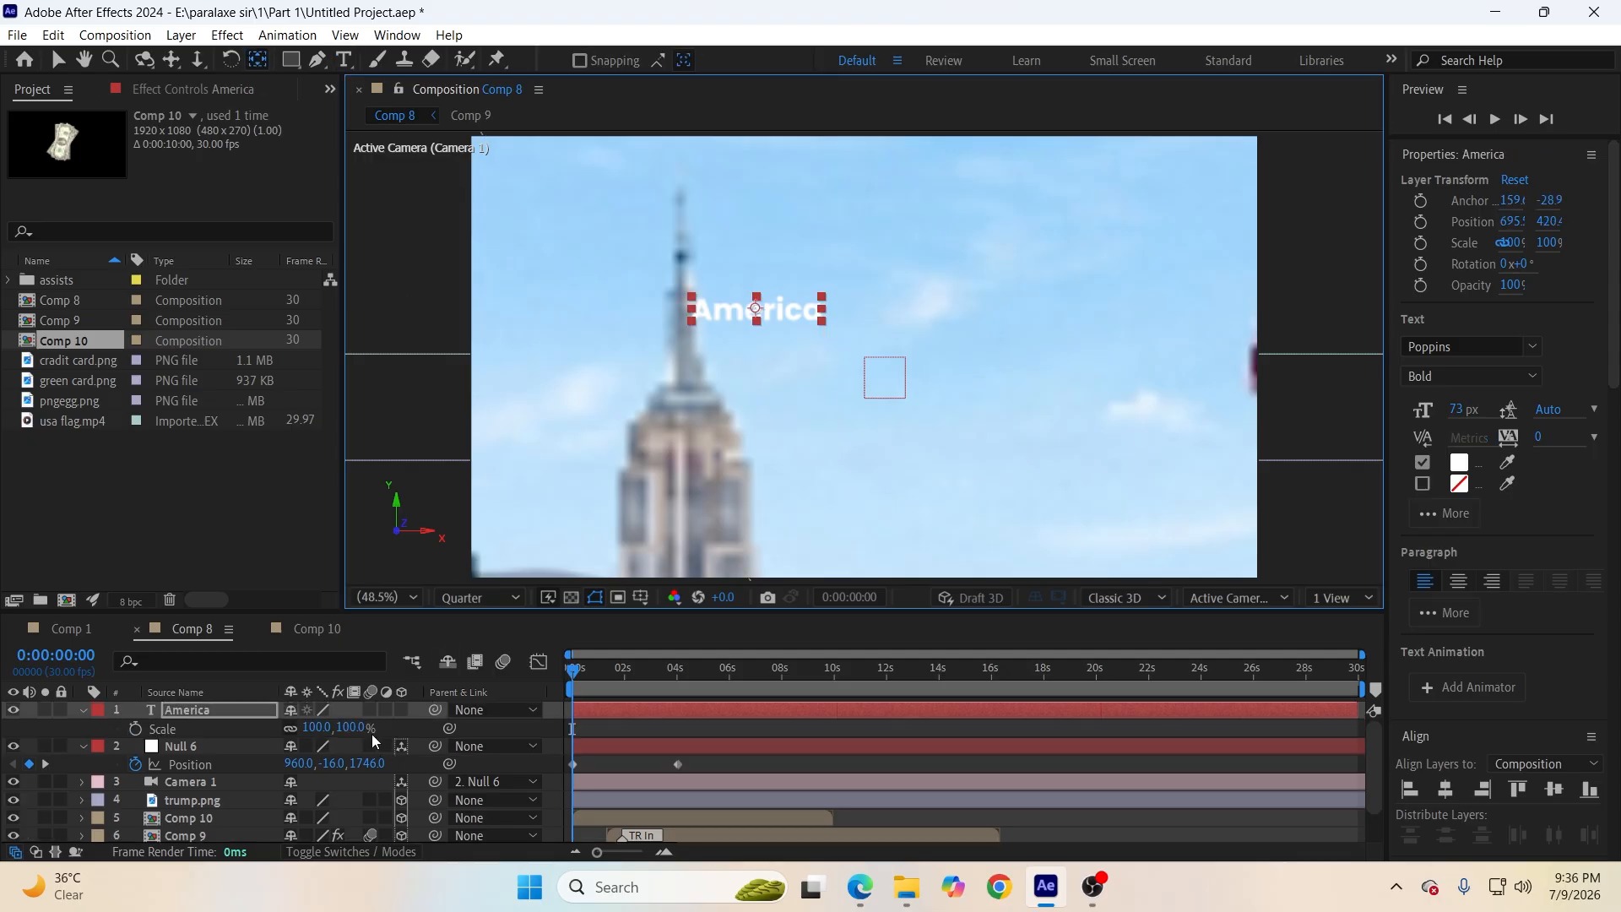
{"action": "left_click_drag", "start_coordinate": [363, 731], "coordinate": [228, 147]}
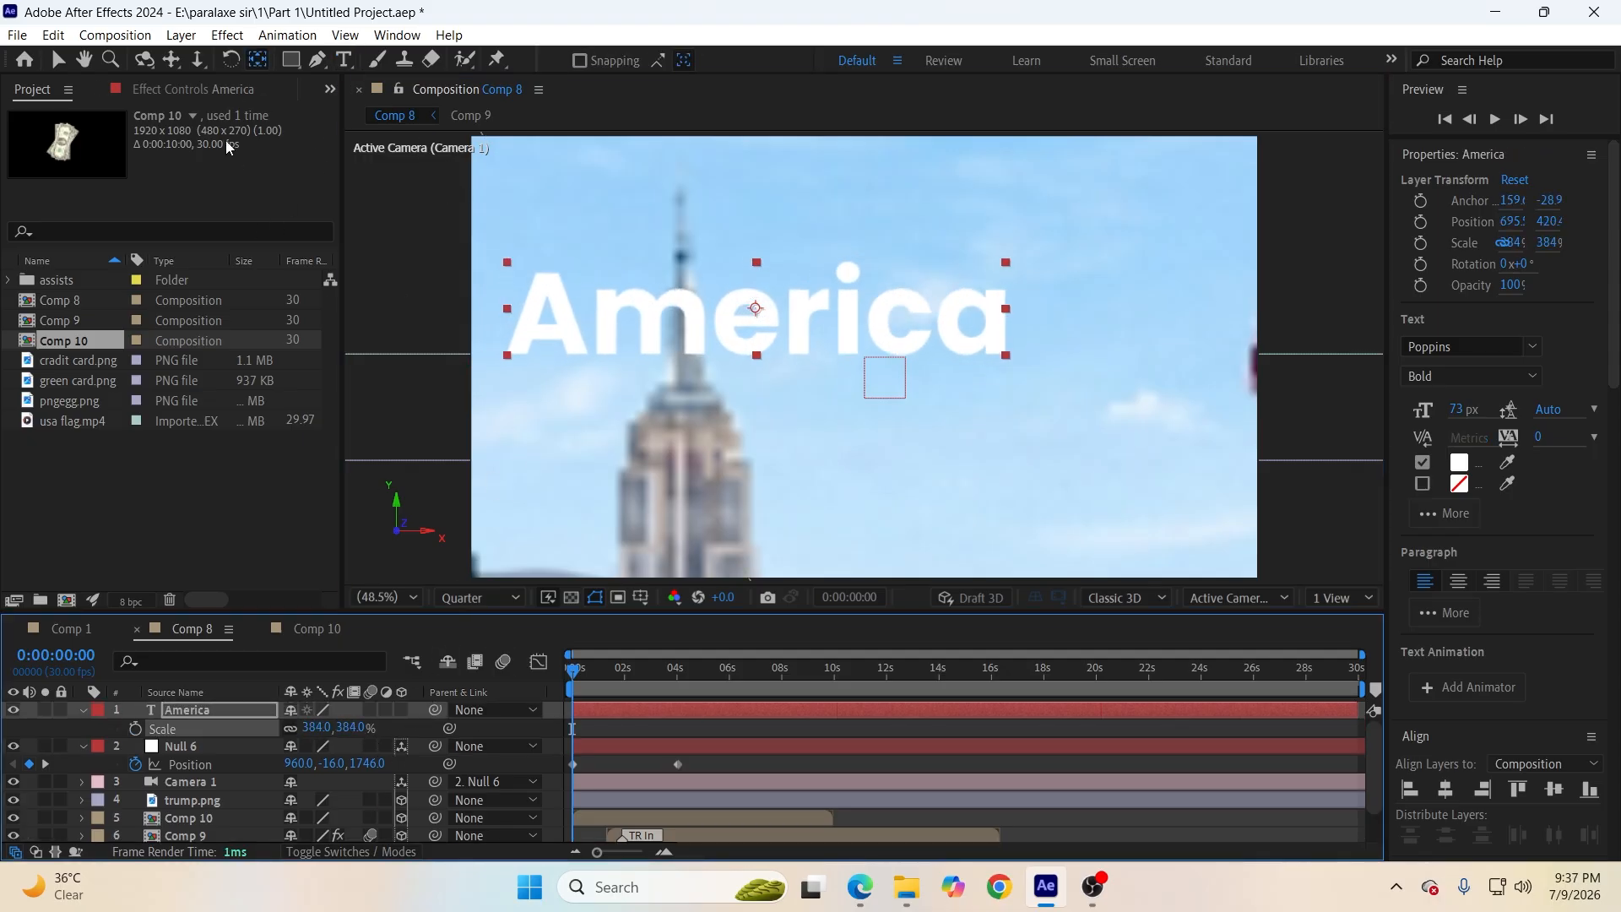
{"action": "left_click", "coordinate": [59, 59]}
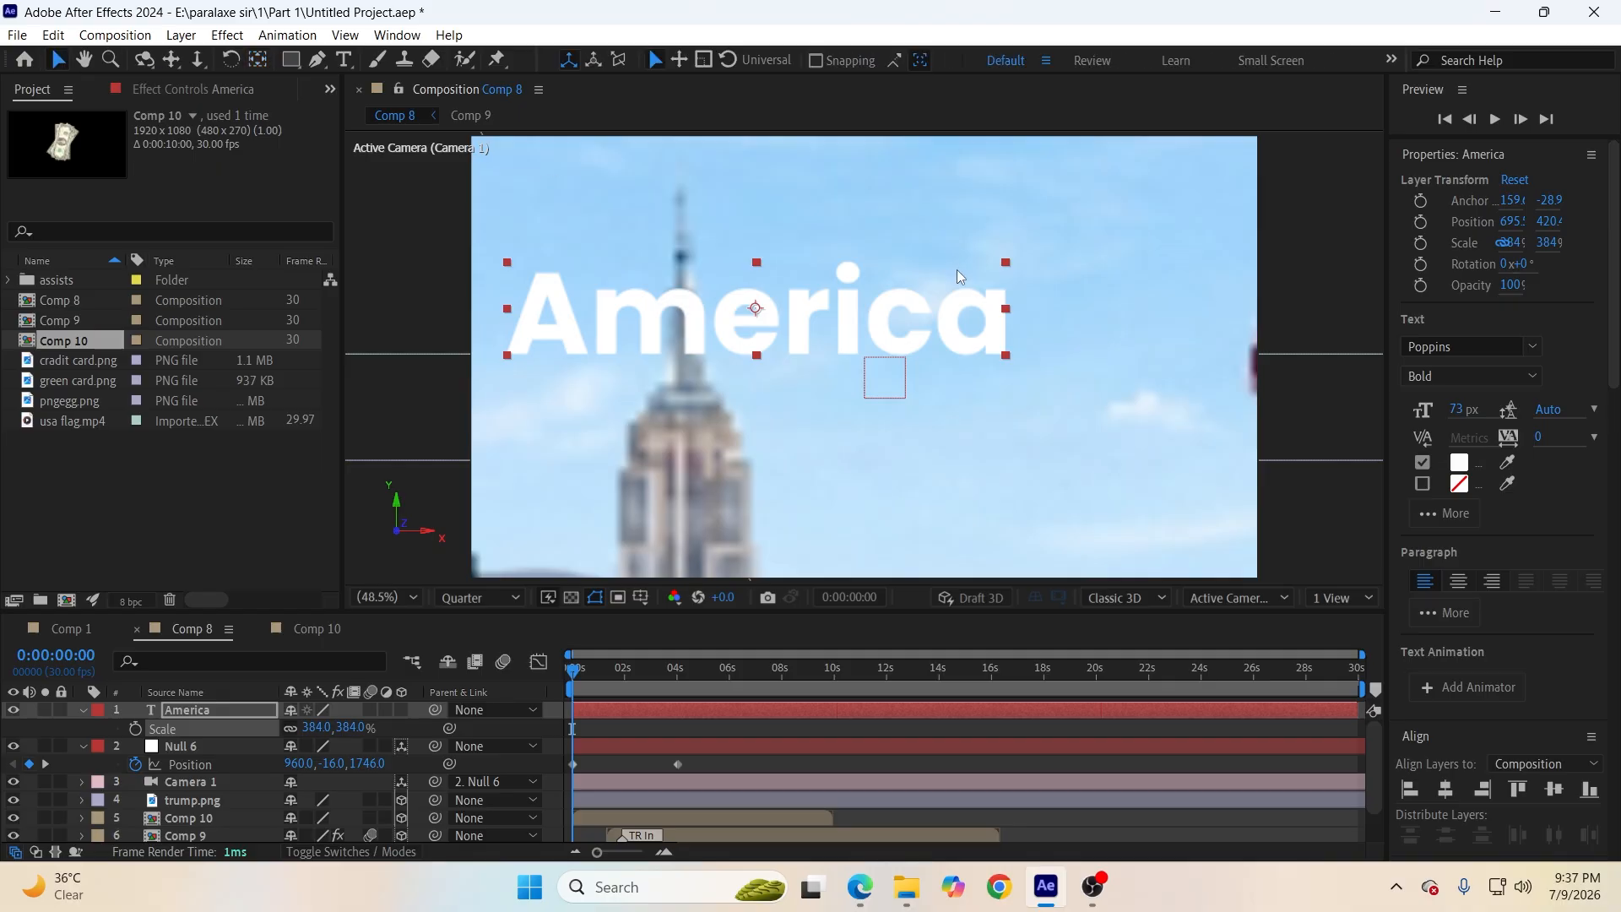
{"action": "left_click_drag", "start_coordinate": [912, 308], "coordinate": [1011, 357]}
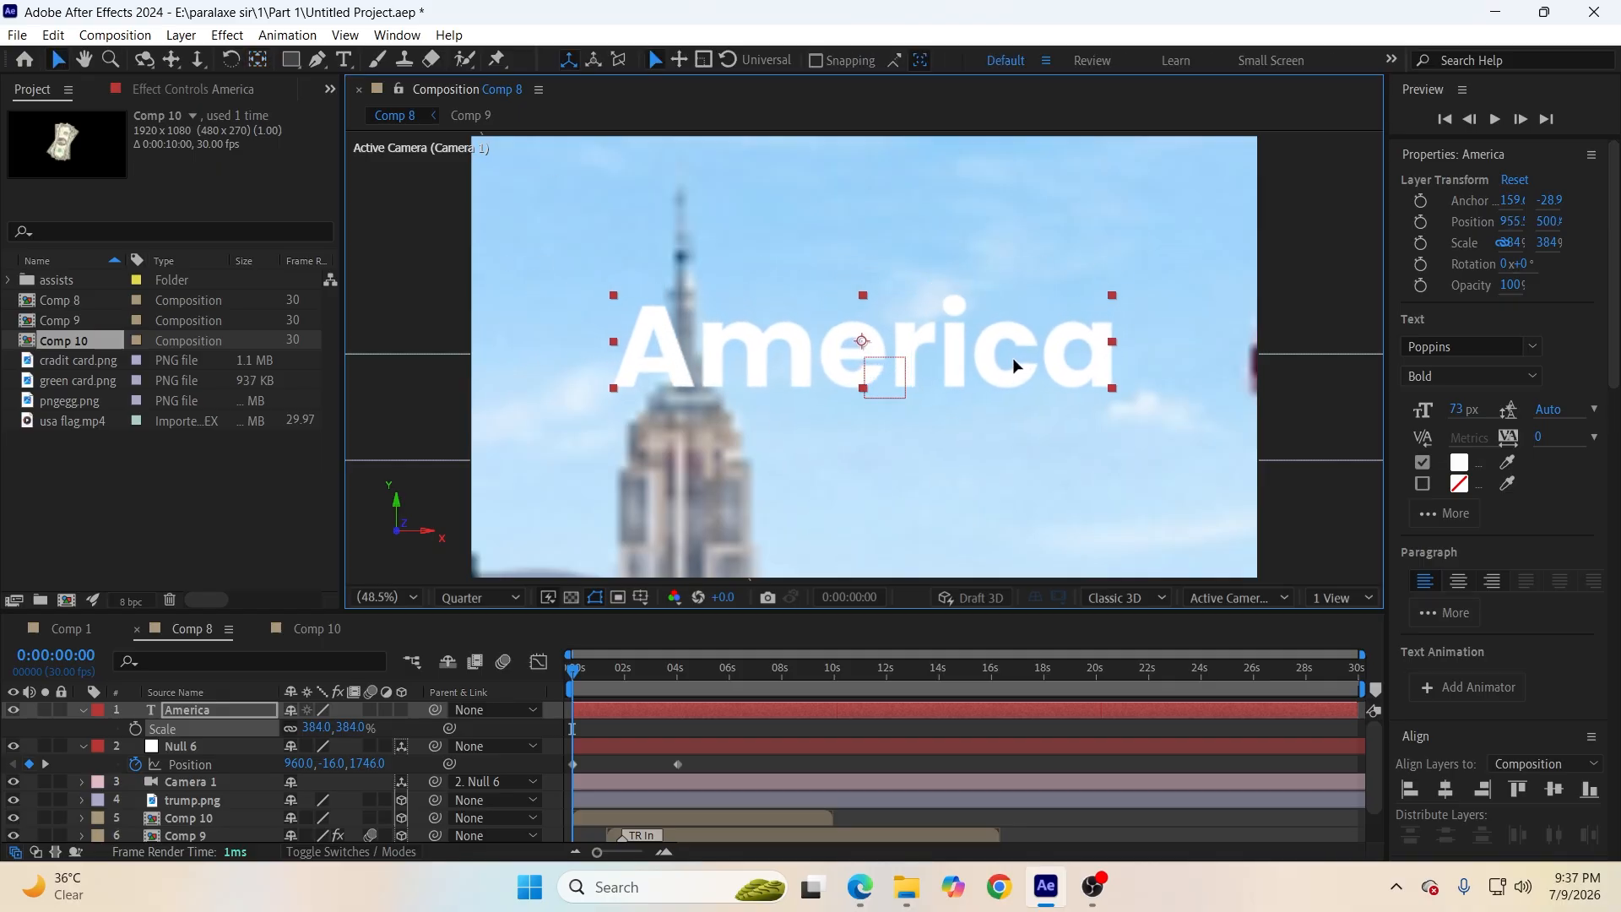
Apply a Drop Shadow effect to the America text with opacity 90% and softness 90.
{"action": "scroll", "coordinate": [1542, 741], "scroll_direction": "down", "scroll_amount": 5}
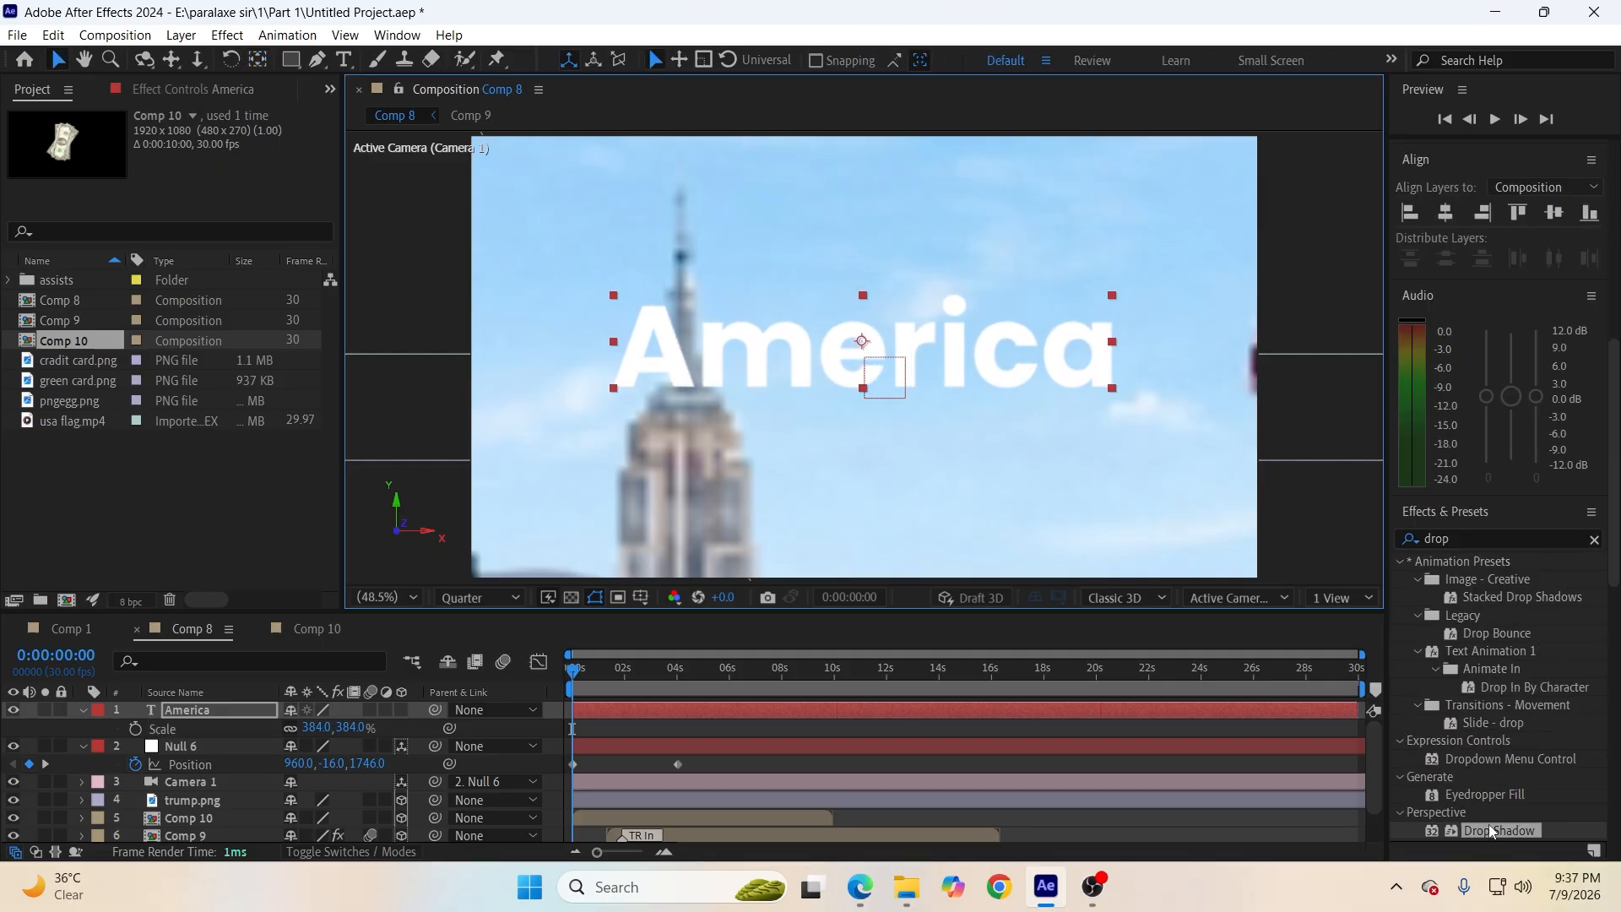
{"action": "left_click_drag", "start_coordinate": [1493, 832], "coordinate": [943, 359]}
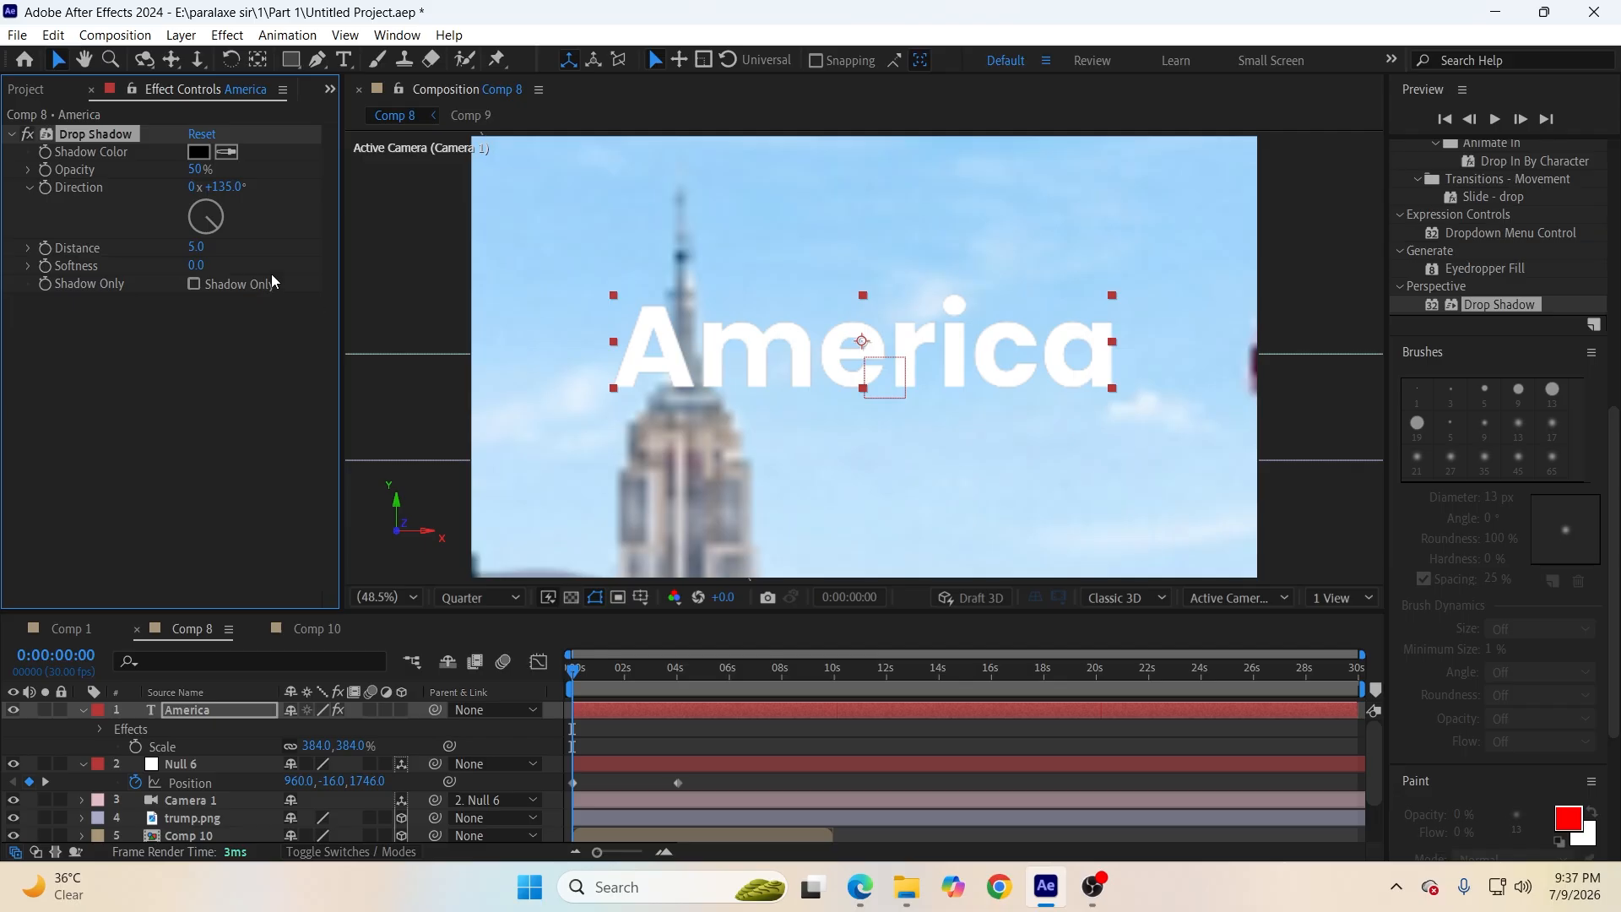
{"action": "left_click", "coordinate": [197, 169]}
{"action": "type", "text": "90"}
{"action": "left_click", "coordinate": [211, 289]}
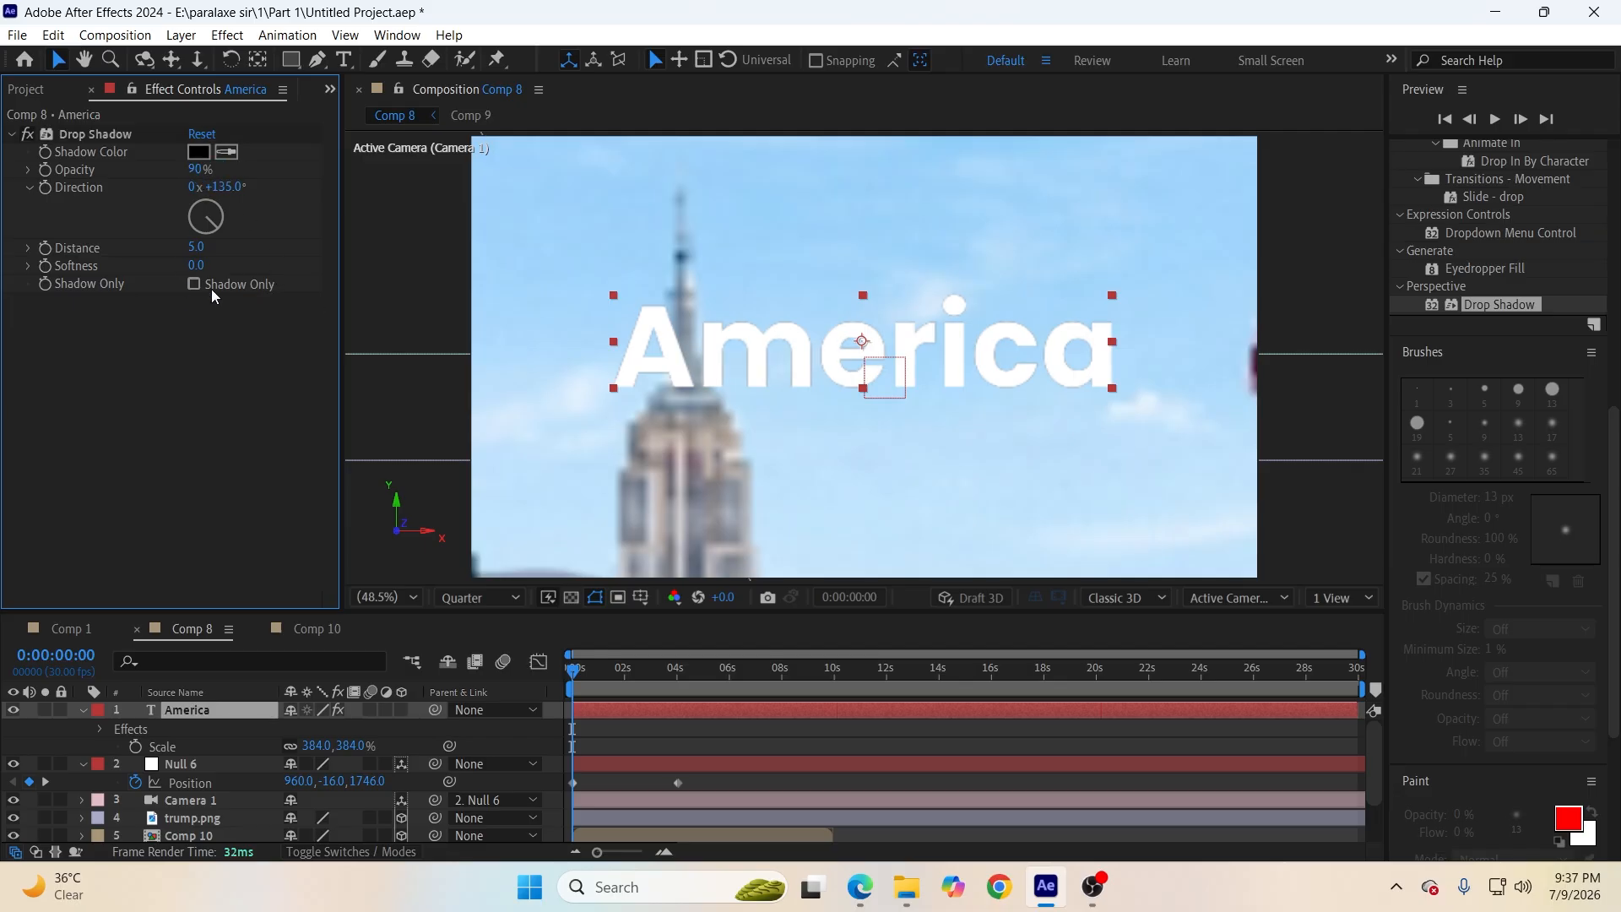
{"action": "type", "text": "90"}
{"action": "left_click", "coordinate": [192, 378]}
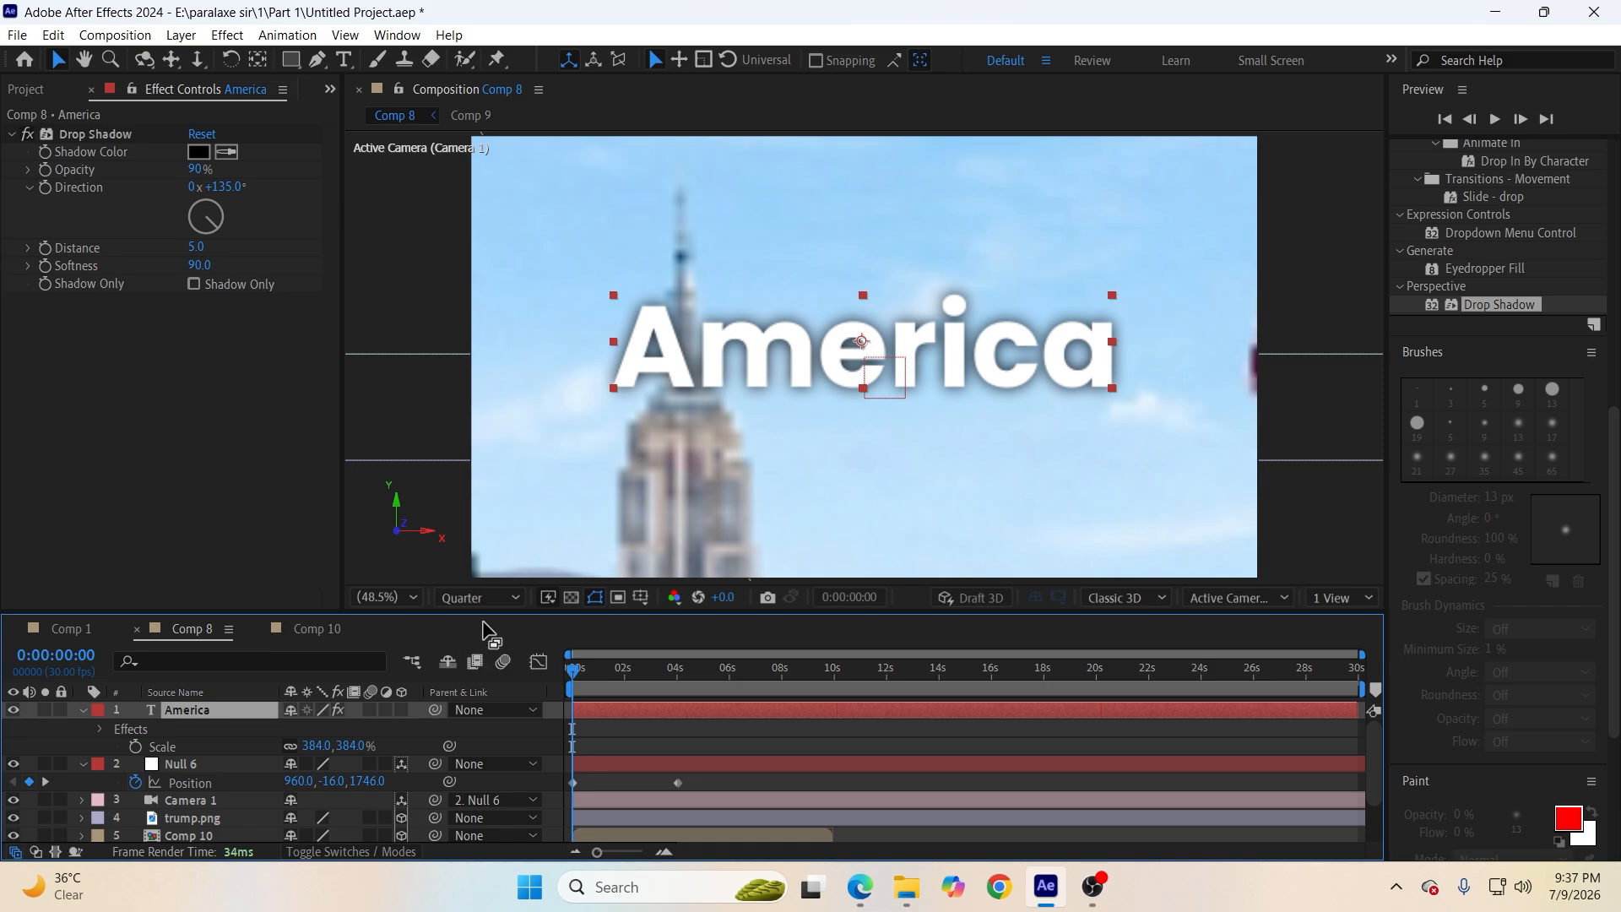
Check the America text at Full preview resolution, then return the preview to Quarter.
{"action": "left_click", "coordinate": [478, 597]}
{"action": "left_click", "coordinate": [499, 656]}
{"action": "left_click", "coordinate": [674, 732]}
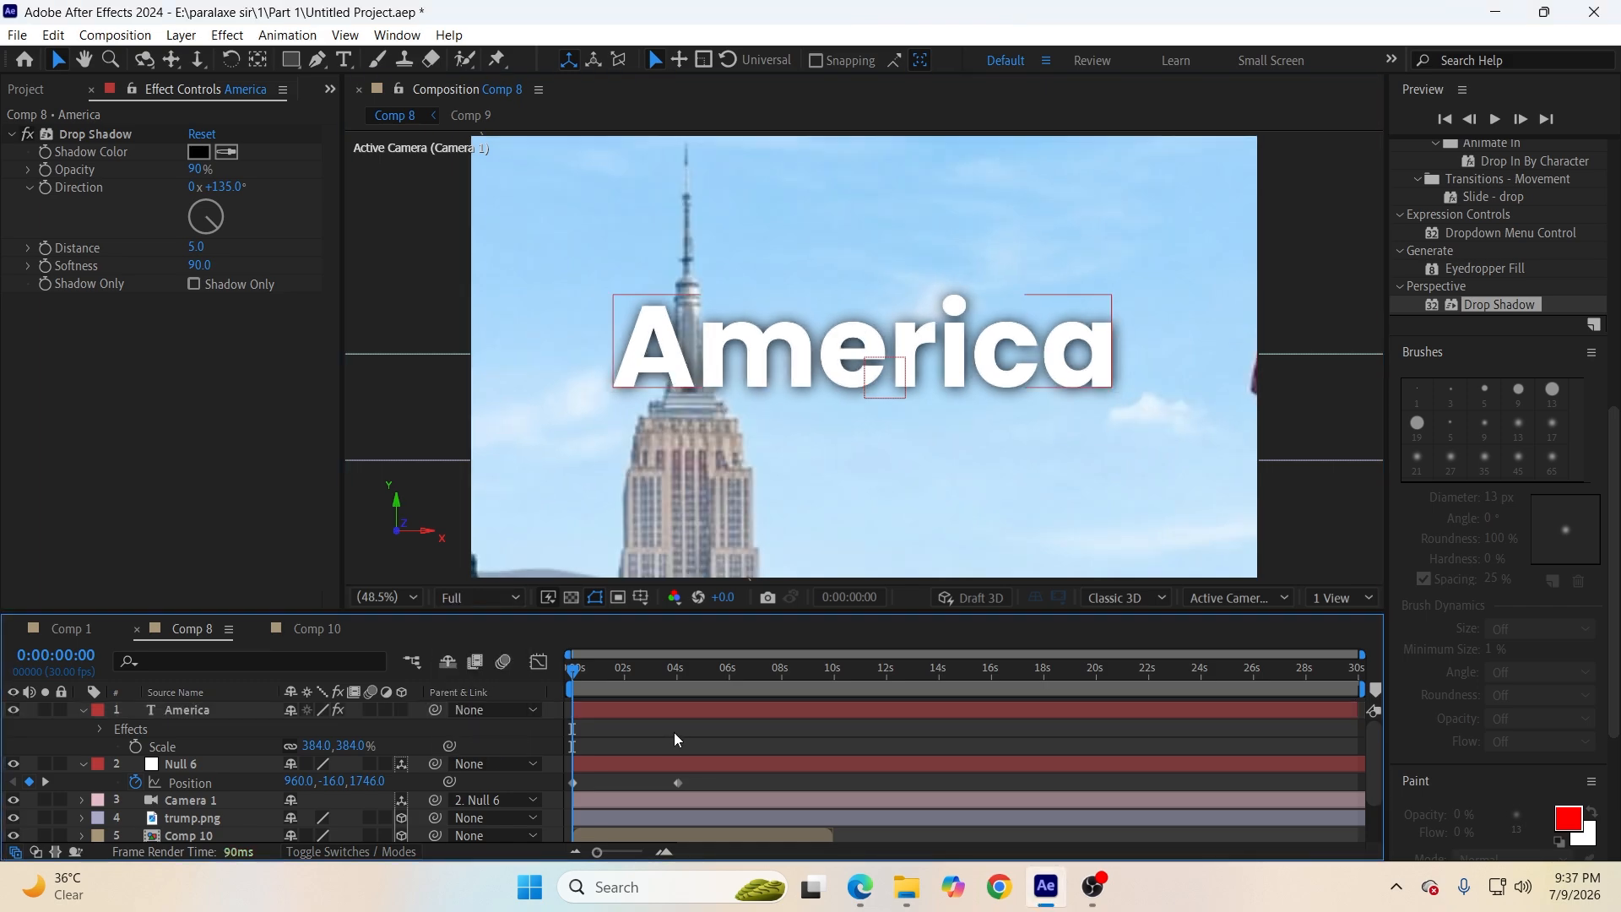
{"action": "left_click", "coordinate": [484, 597]}
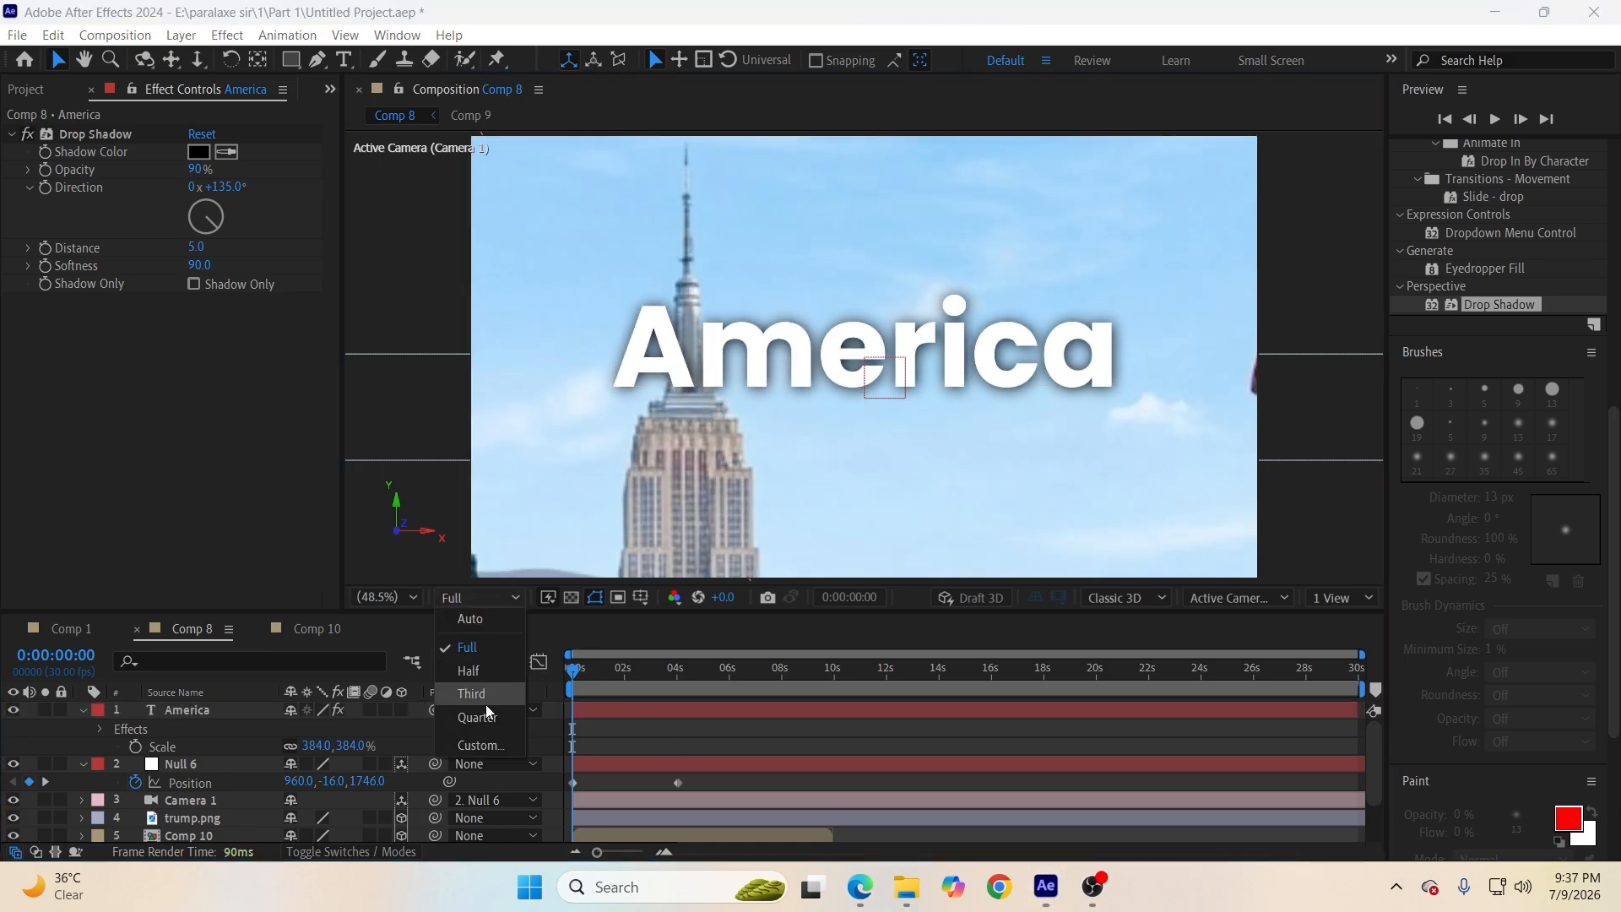
{"action": "left_click", "coordinate": [485, 712]}
{"action": "left_click", "coordinate": [598, 707]}
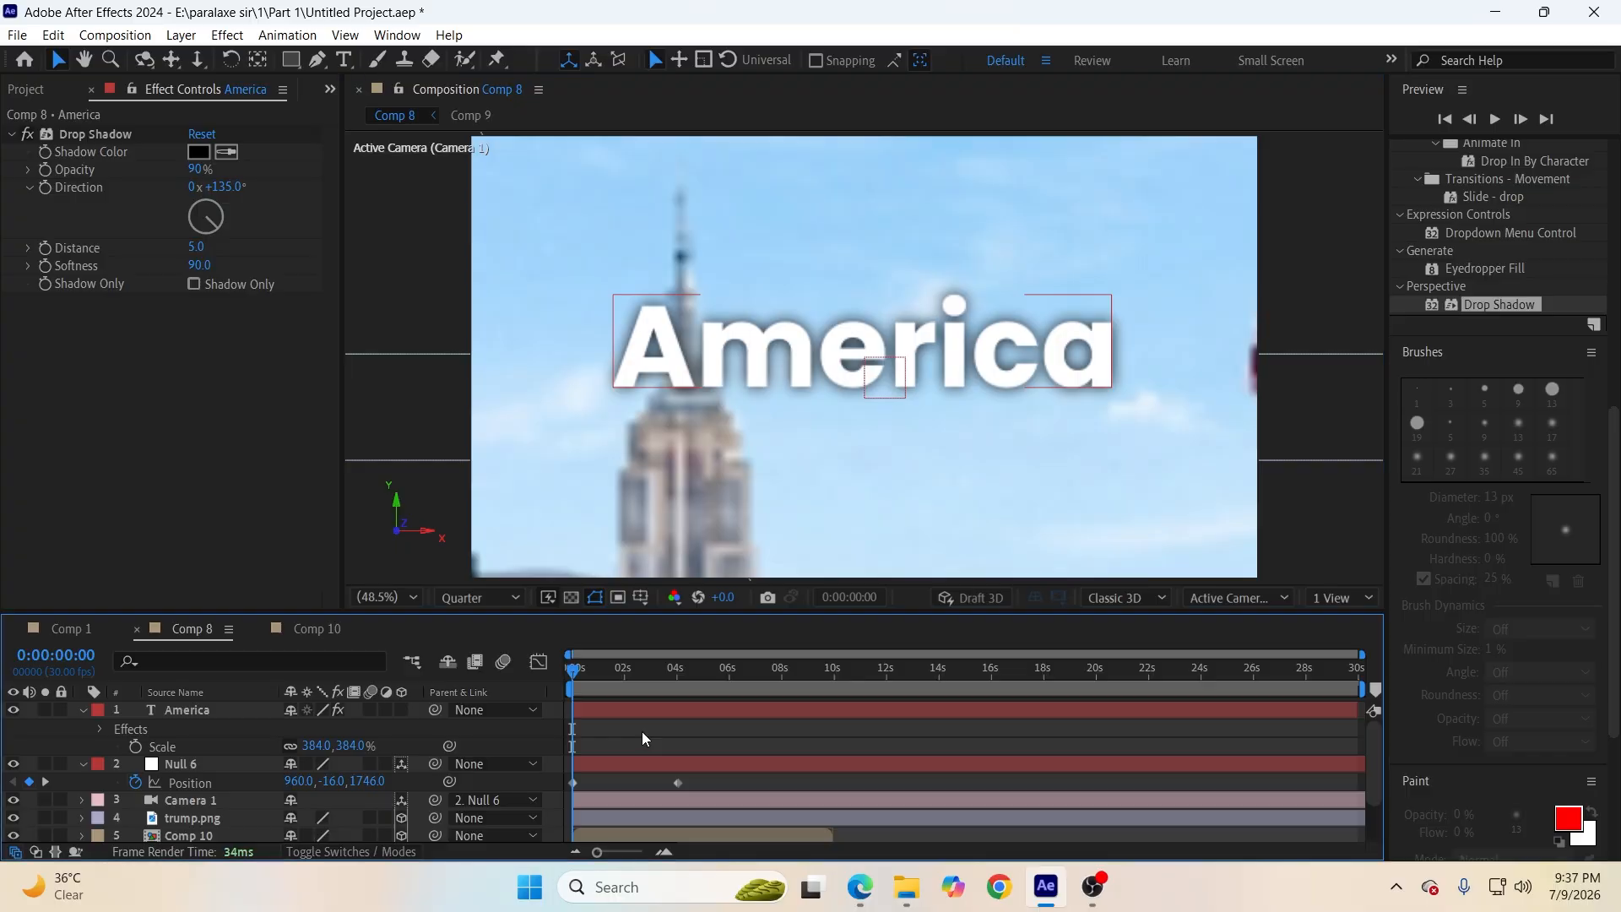
Save the project, make the America text layer 3D and move it up into the camera's view.
{"action": "key", "text": "ctrl+s"}
{"action": "left_click", "coordinate": [401, 709]}
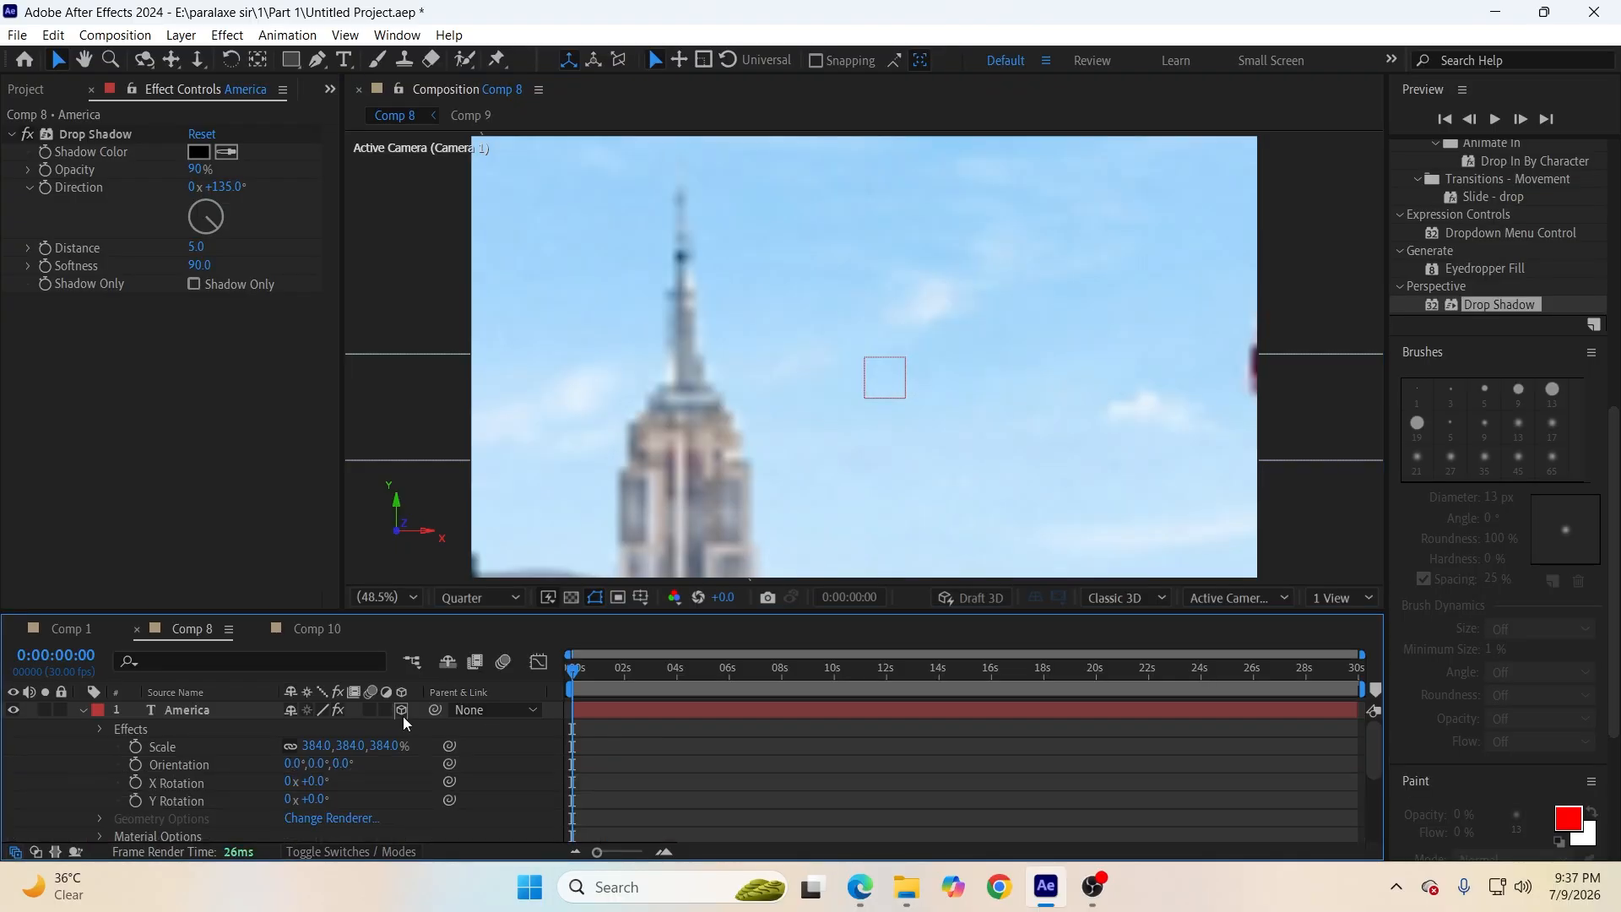
{"action": "key", "text": "comma"}
{"action": "key", "text": "comma"}
{"action": "key", "text": "comma"}
{"action": "key", "text": "comma"}
{"action": "left_click", "coordinate": [638, 710]}
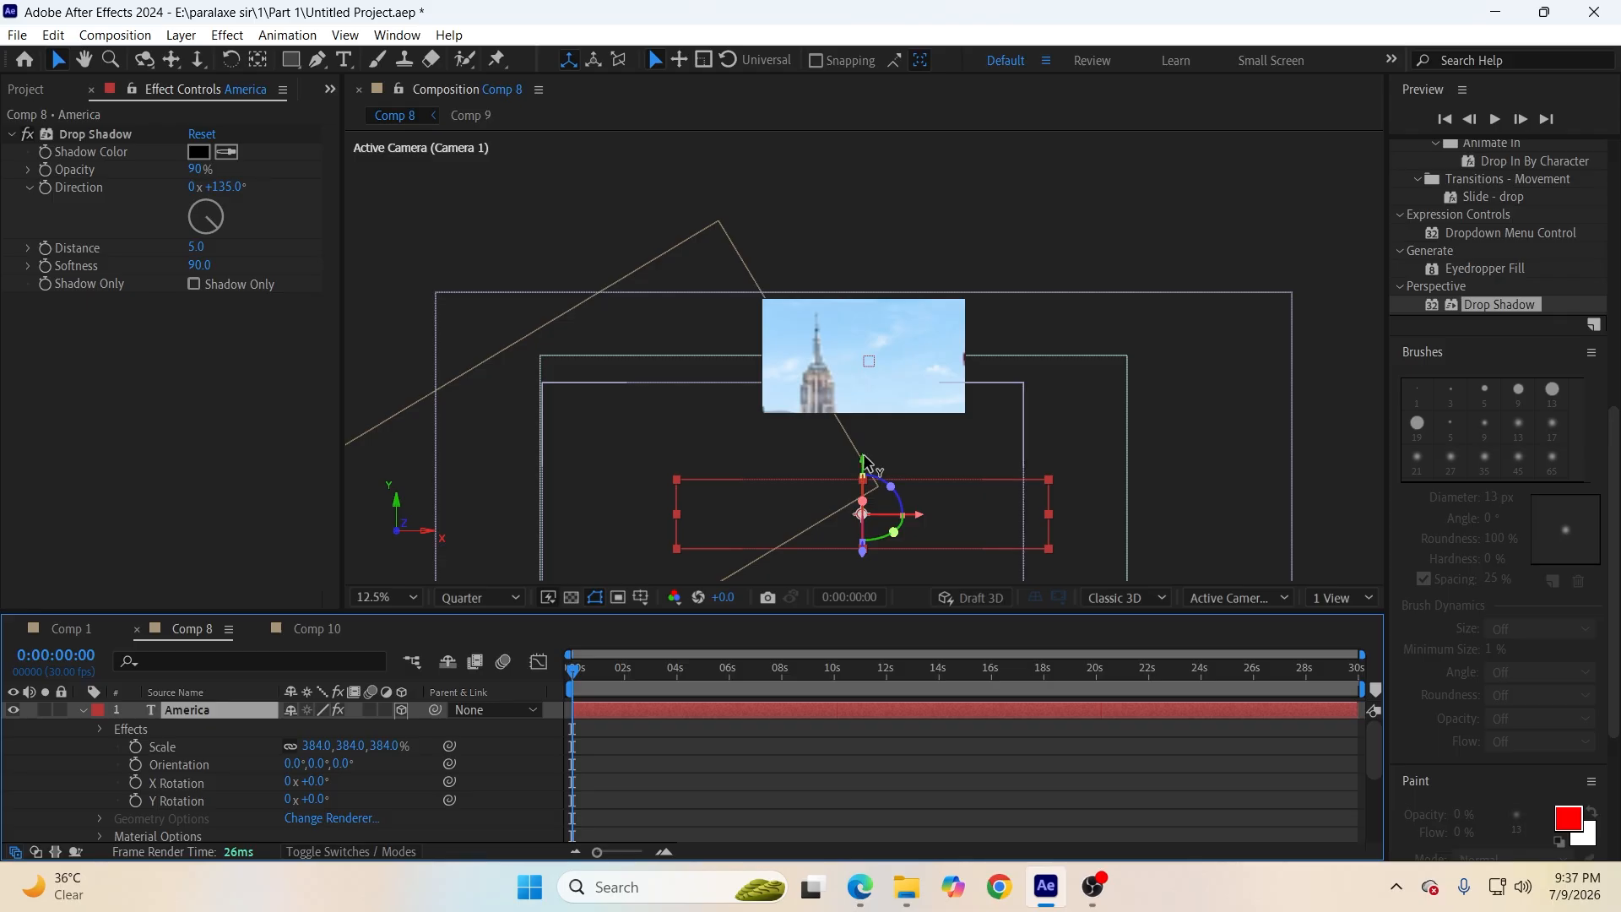
{"action": "left_click_drag", "start_coordinate": [866, 463], "coordinate": [863, 306]}
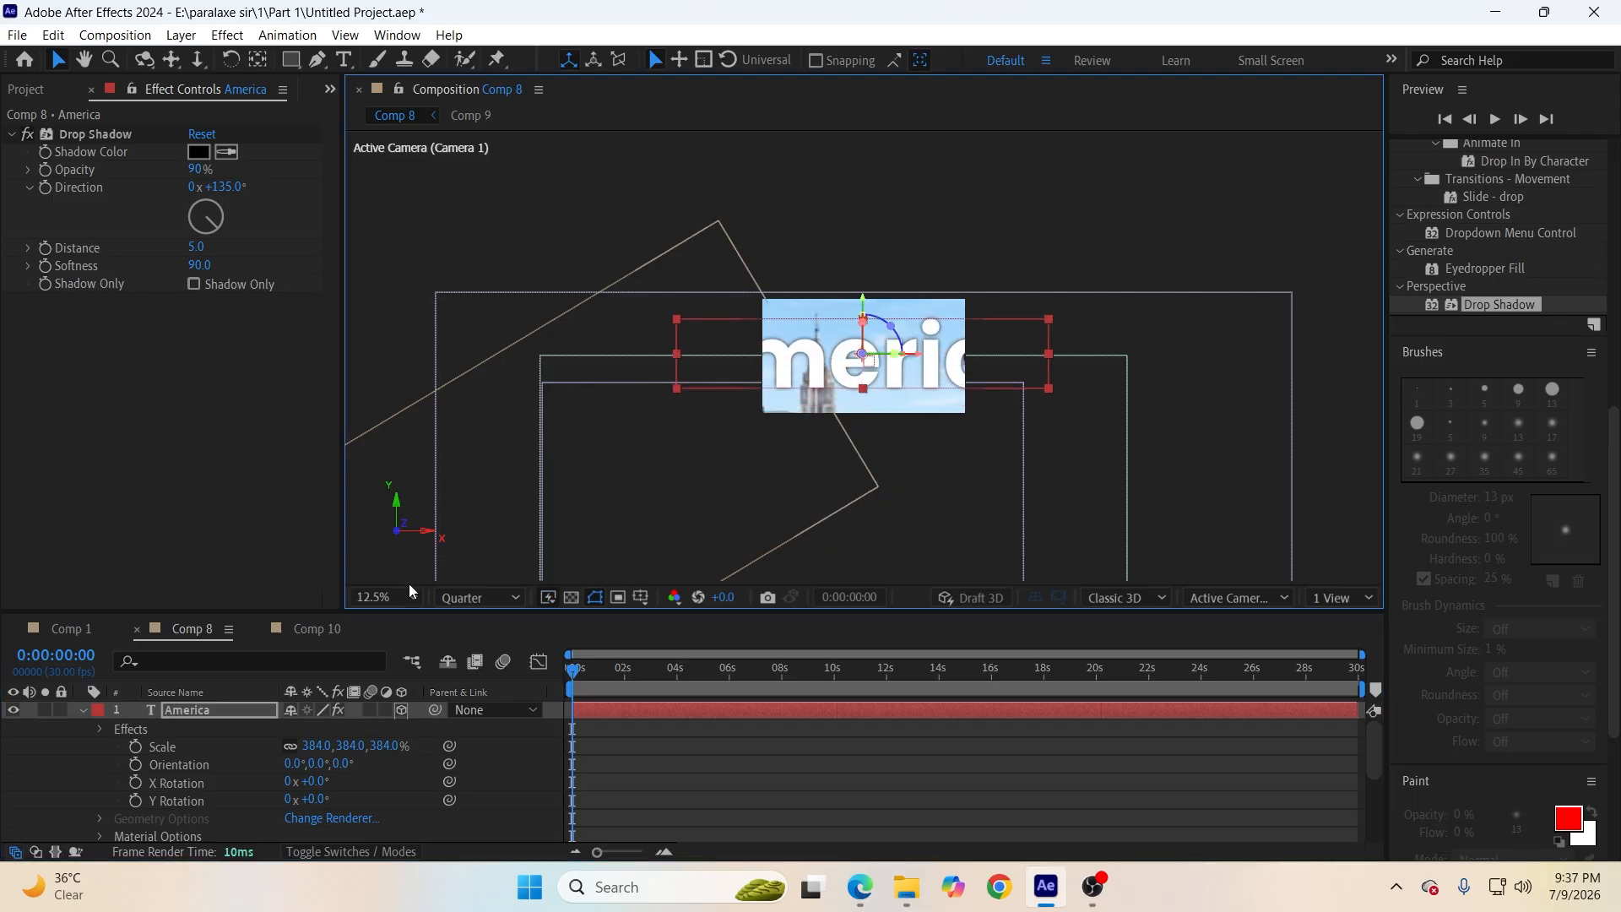
{"action": "scroll", "coordinate": [756, 773], "scroll_direction": "down", "scroll_amount": 2}
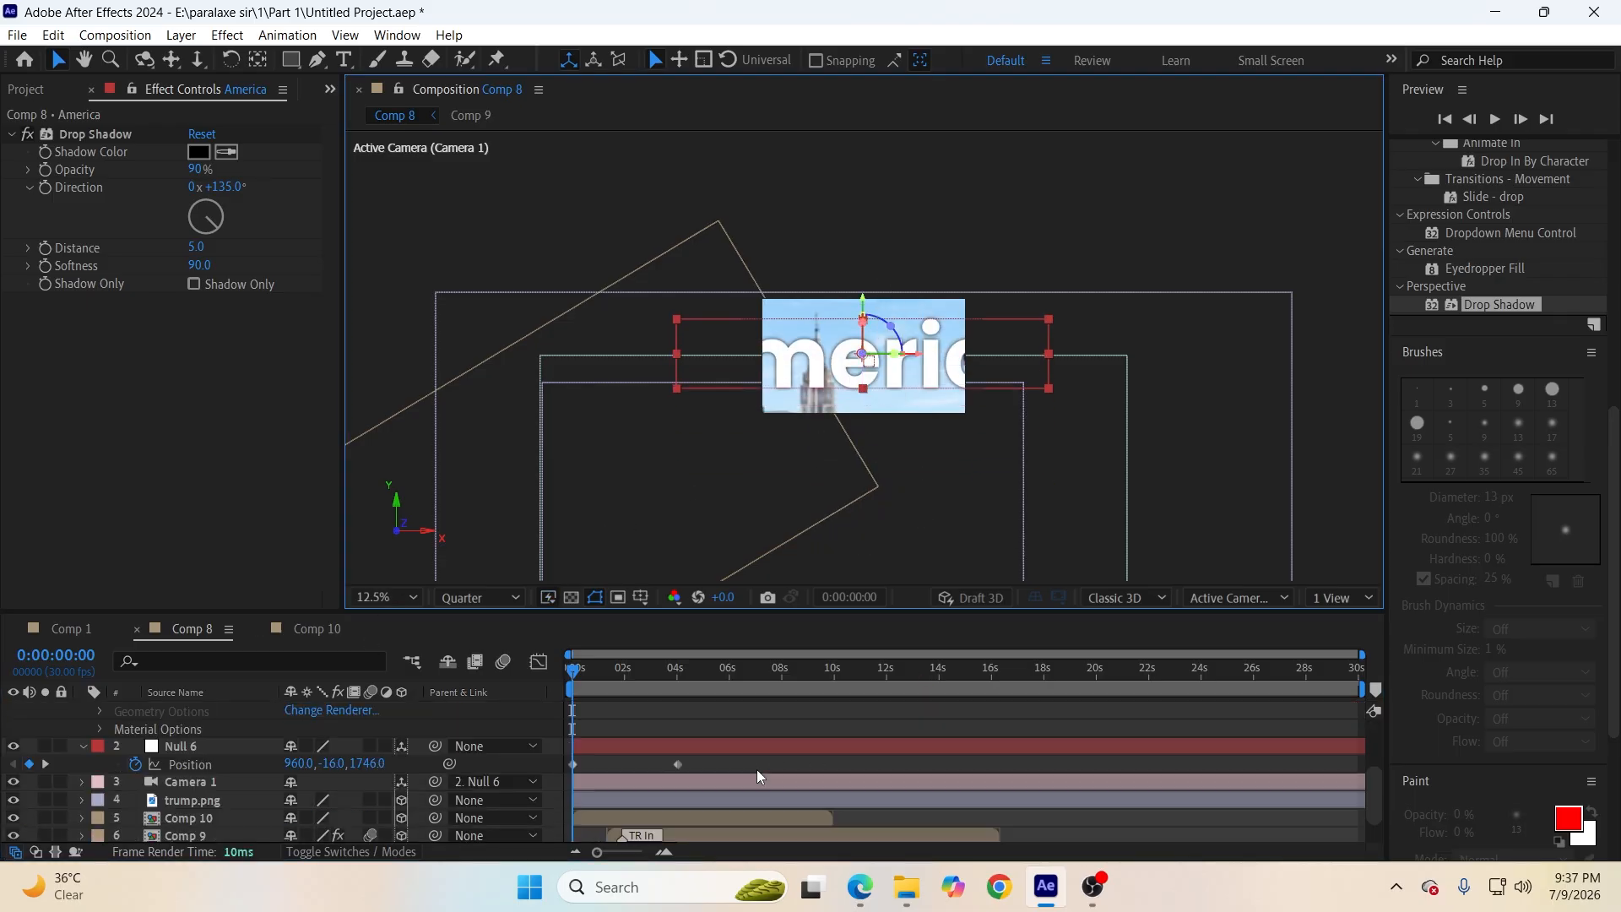
{"action": "scroll", "coordinate": [757, 774], "scroll_direction": "up", "scroll_amount": 2}
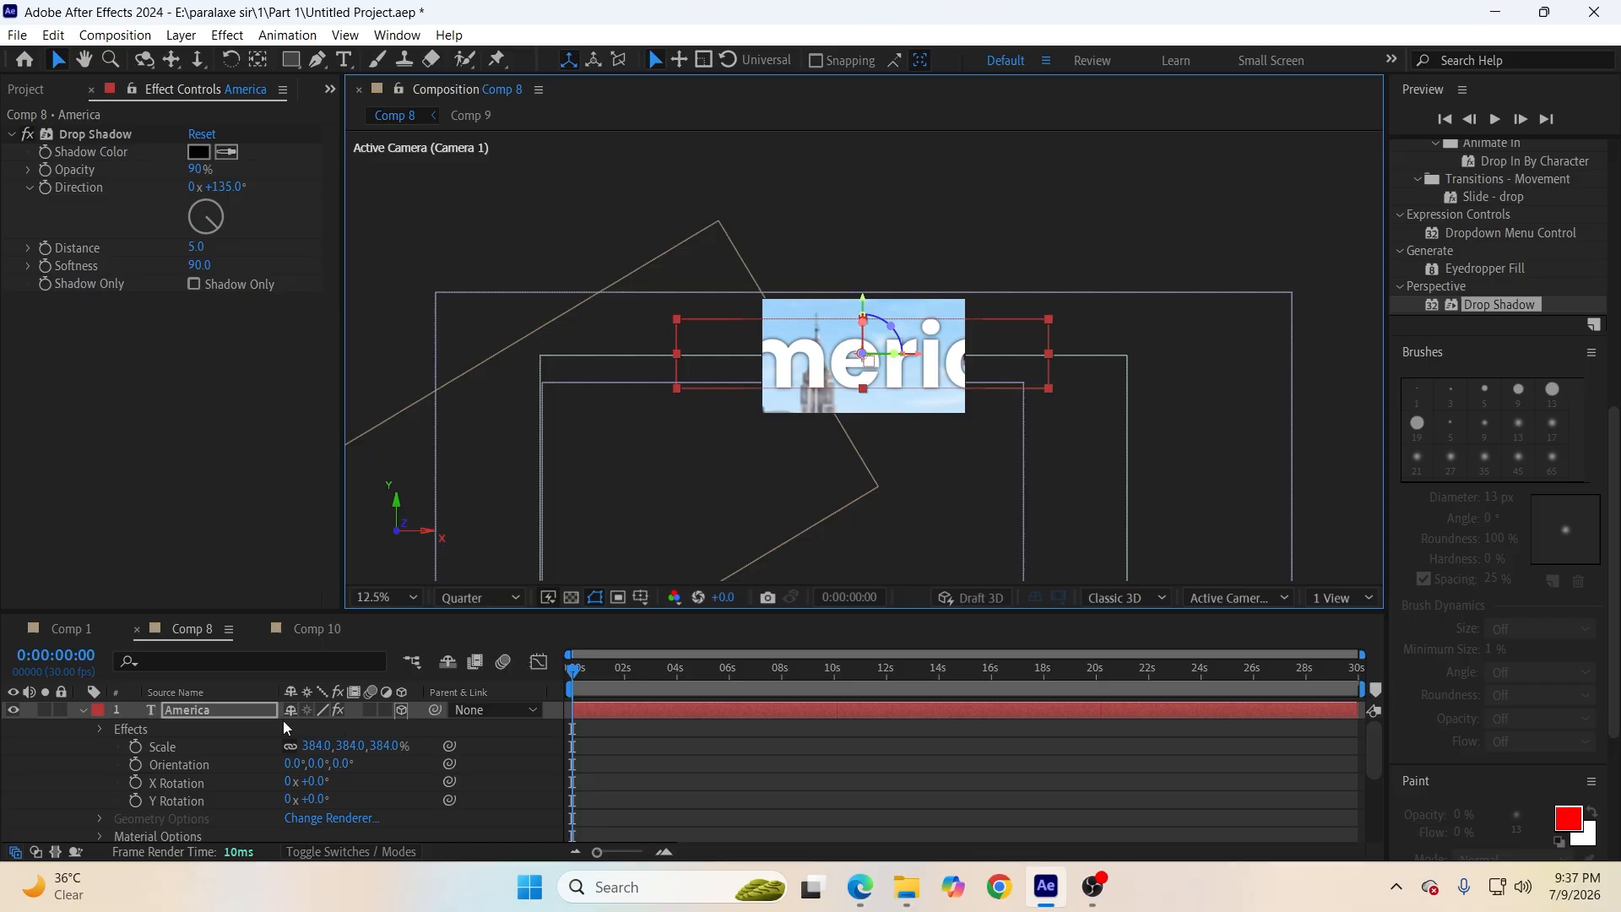
Reduce the America text's scale to 180% so the whole word fits in the camera's frame.
{"action": "key", "text": "s"}
{"action": "key", "text": "s"}
{"action": "left_click_drag", "start_coordinate": [377, 739], "coordinate": [163, 736]}
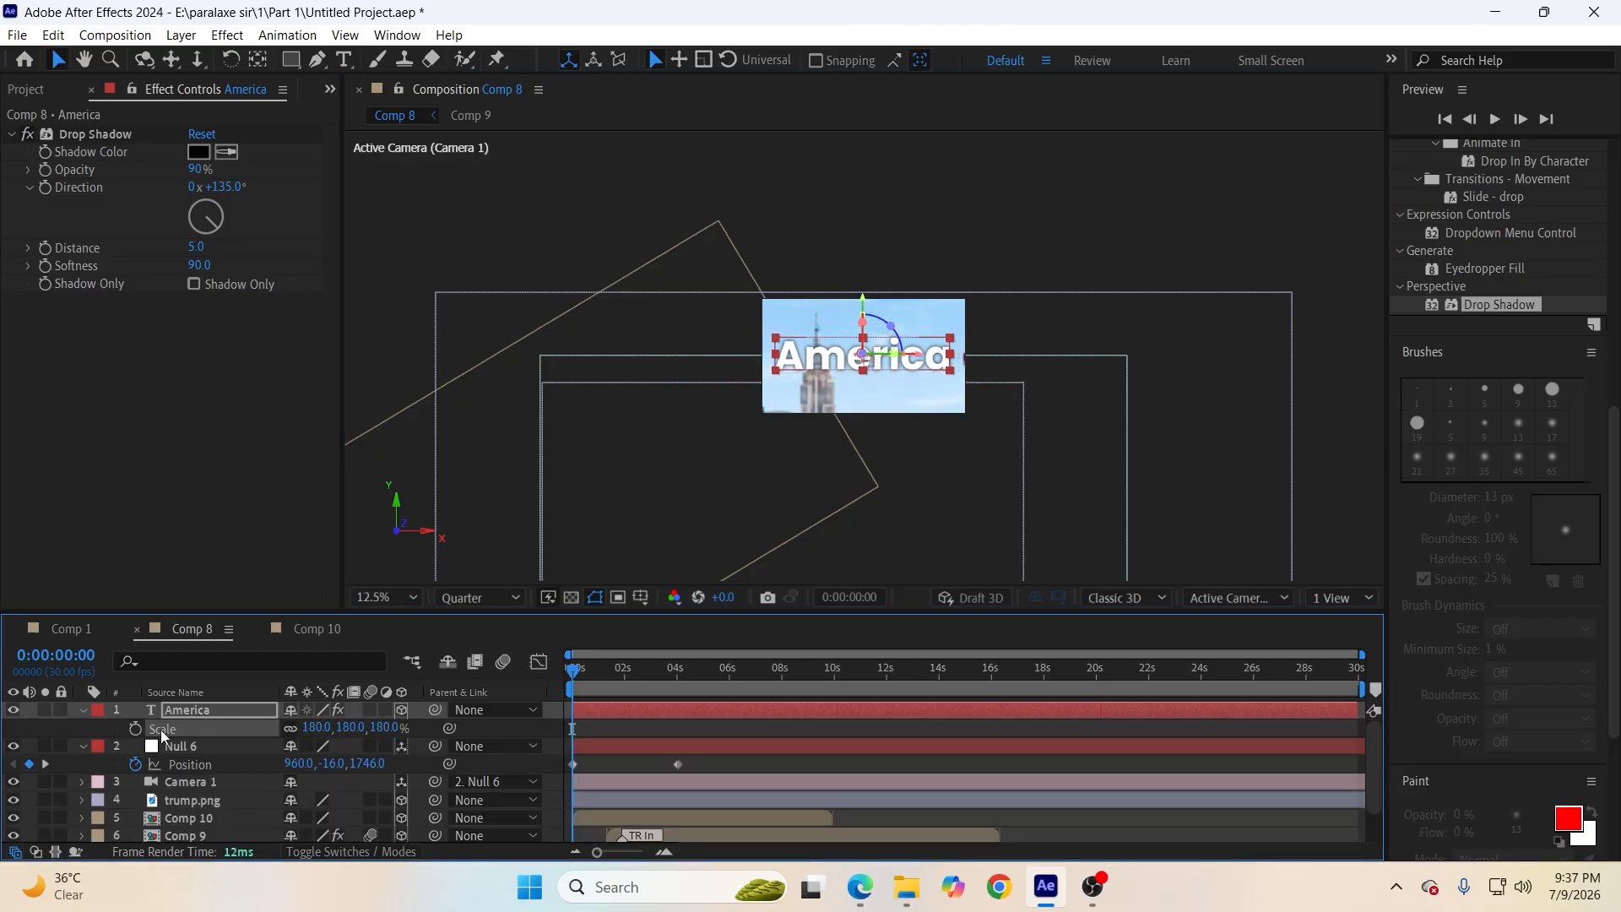
{"action": "left_click", "coordinate": [376, 597]}
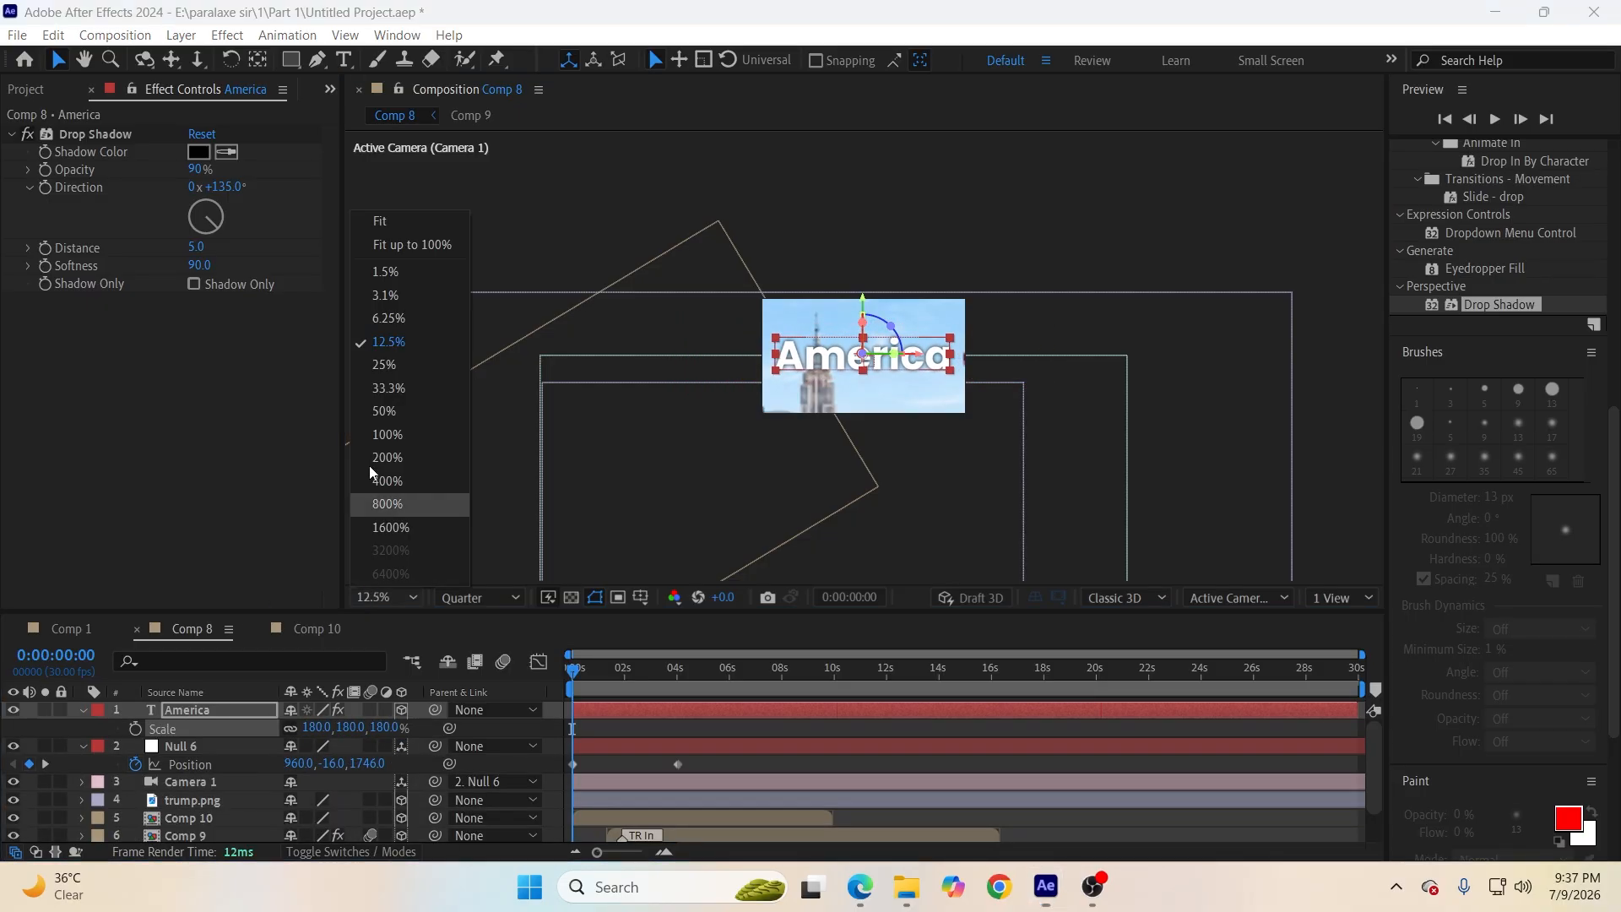
{"action": "left_click", "coordinate": [387, 220]}
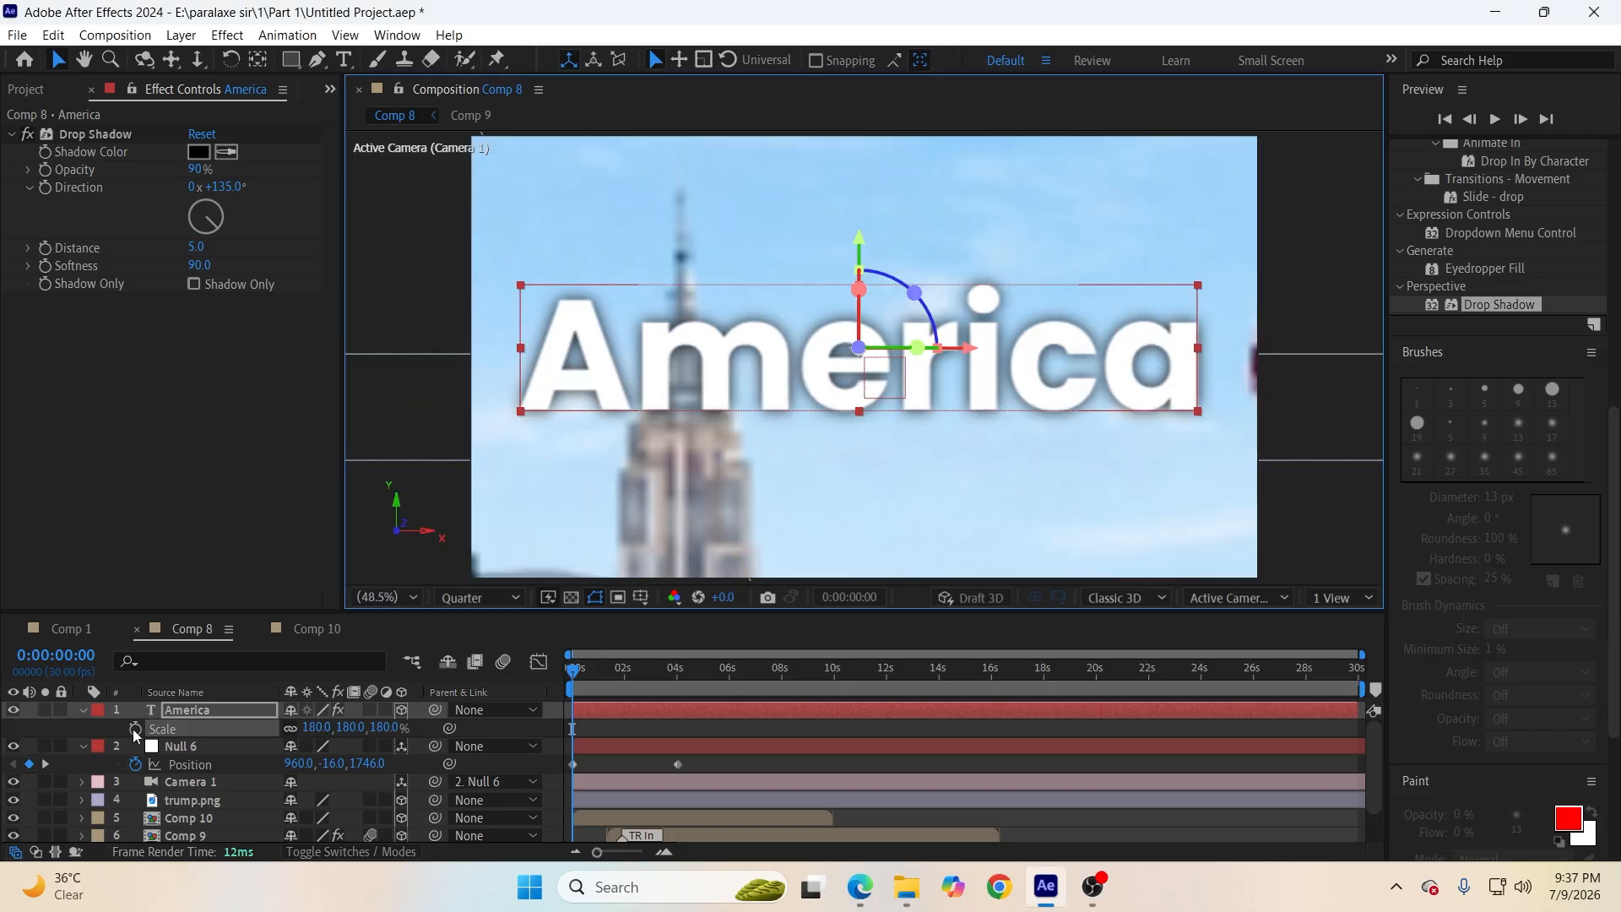
Move the America layer below Camera 1 in the layer order and save the project.
{"action": "left_click", "coordinate": [81, 709]}
{"action": "left_click_drag", "start_coordinate": [180, 709], "coordinate": [402, 760]}
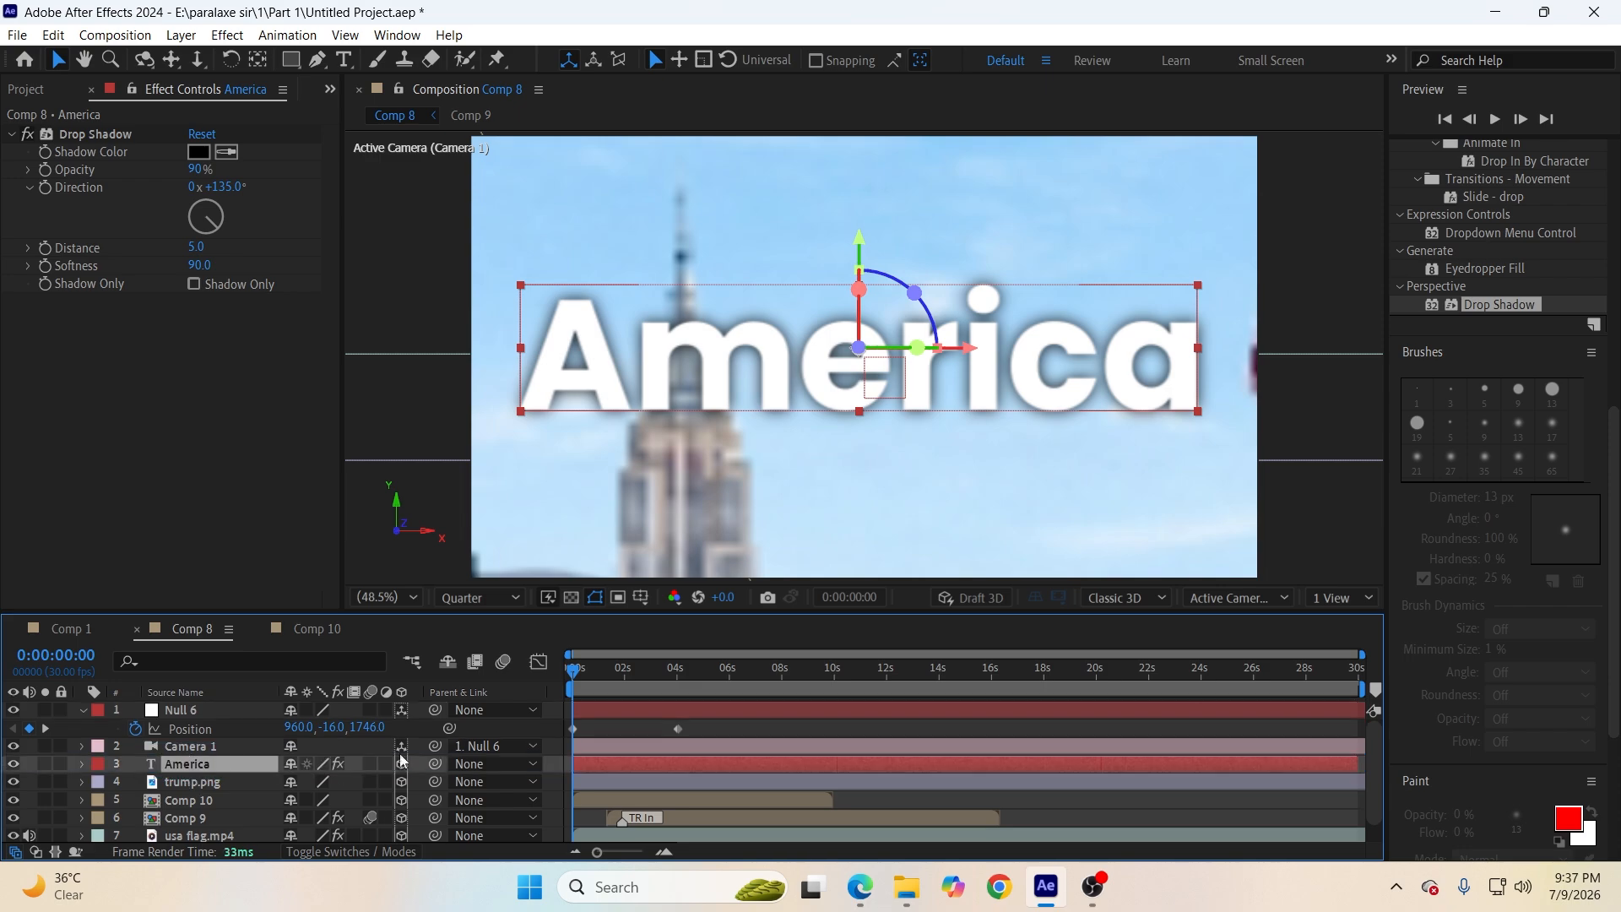
{"action": "left_click", "coordinate": [549, 792]}
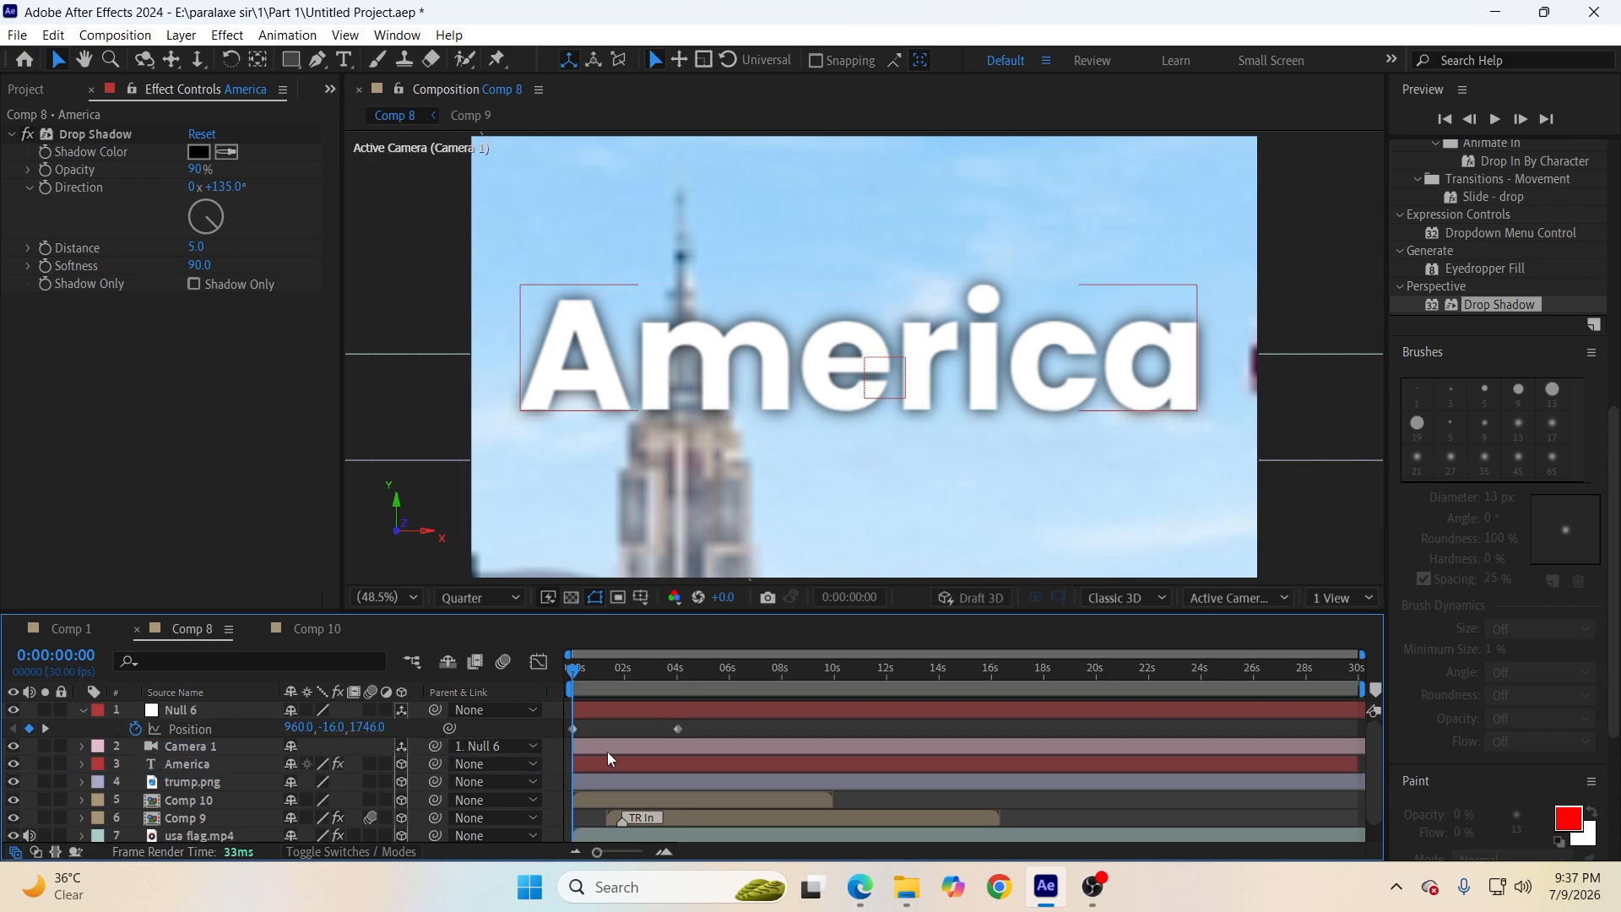
{"action": "key", "text": "ctrl+s"}
Easy-ease the null's two position keyframes and reshape the speed graph to start fast and slow down gradually into the second keyframe.
{"action": "left_click", "coordinate": [678, 728]}
{"action": "left_click_drag", "start_coordinate": [605, 765], "coordinate": [543, 753]}
{"action": "key", "text": "F9"}
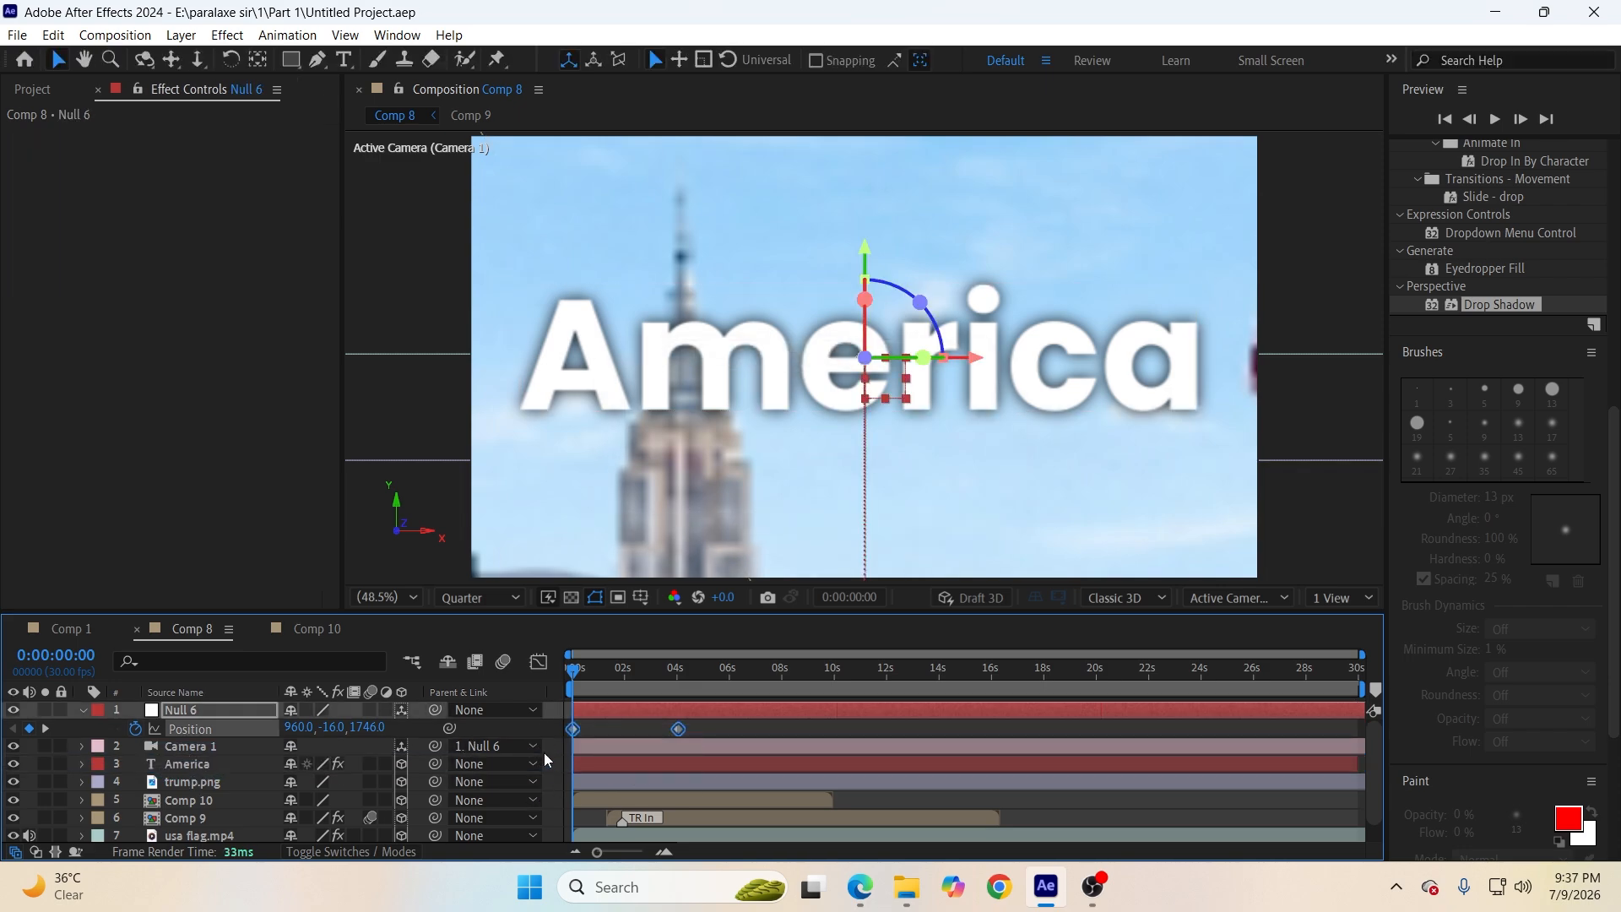
{"action": "left_click", "coordinate": [538, 661]}
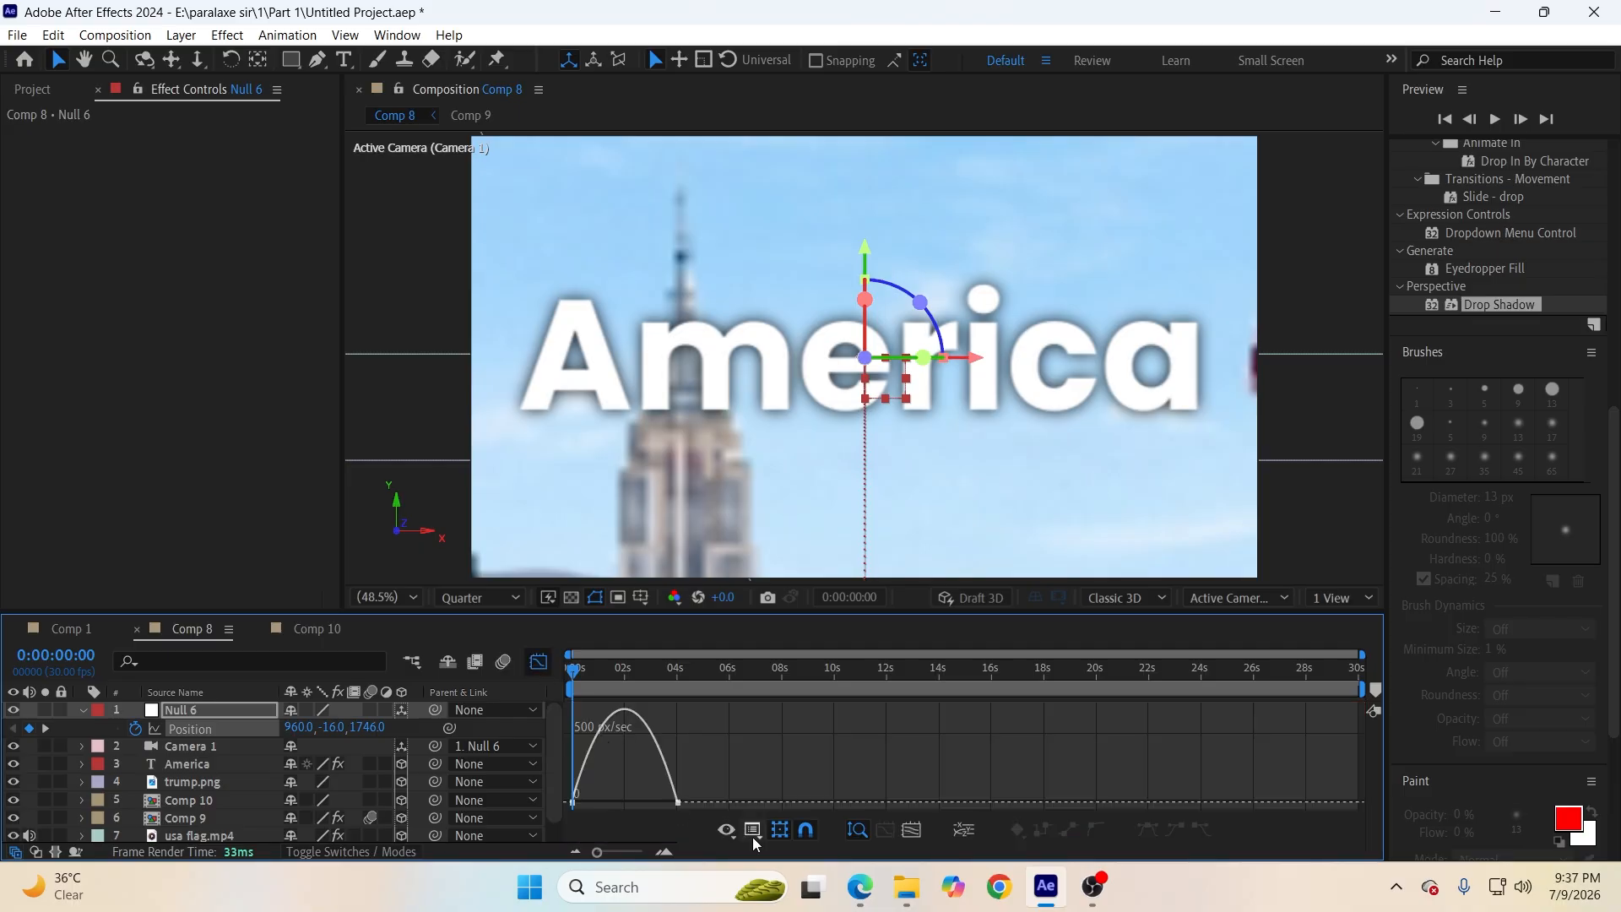
{"action": "left_click_drag", "start_coordinate": [601, 852], "coordinate": [658, 843]}
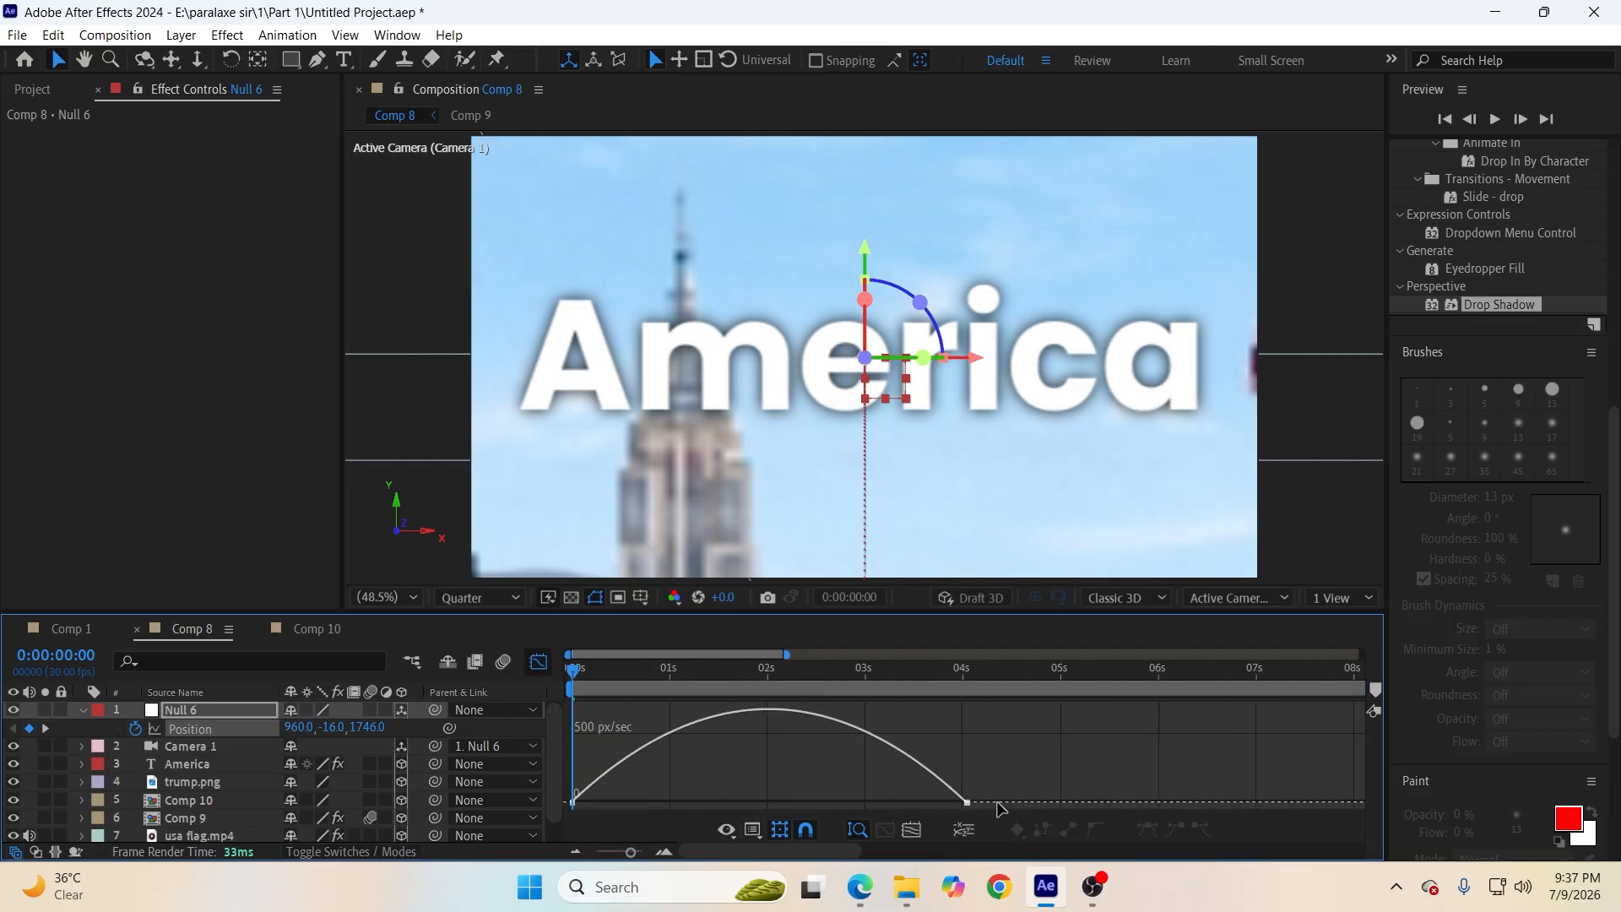
{"action": "left_click_drag", "start_coordinate": [907, 809], "coordinate": [574, 801]}
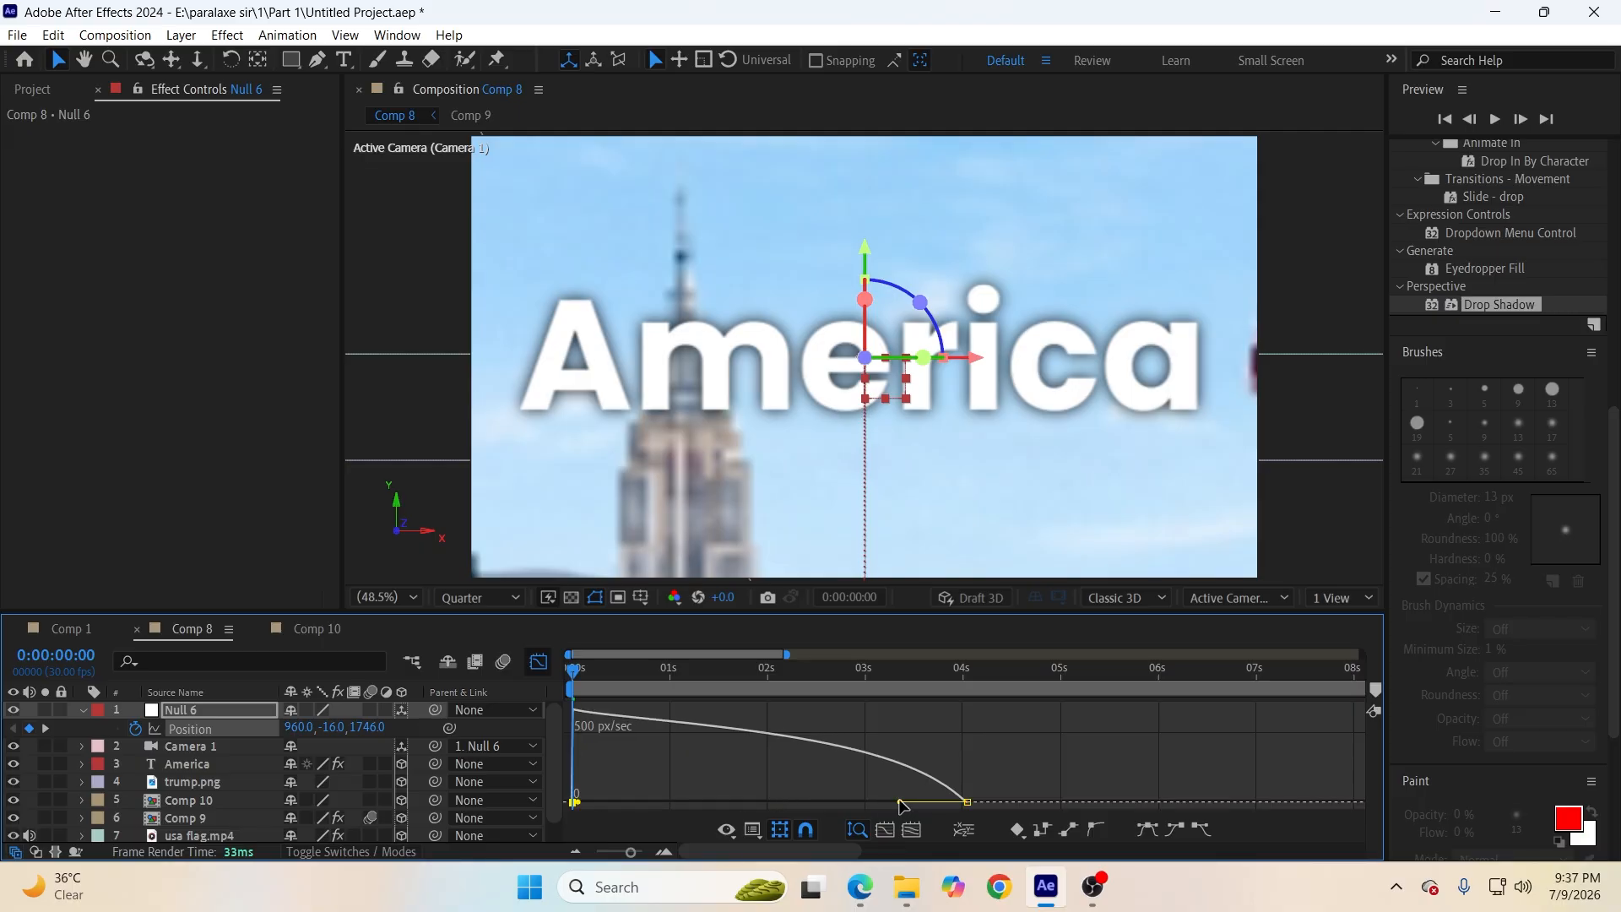
{"action": "left_click_drag", "start_coordinate": [898, 804], "coordinate": [859, 801]}
{"action": "left_click", "coordinate": [539, 662]}
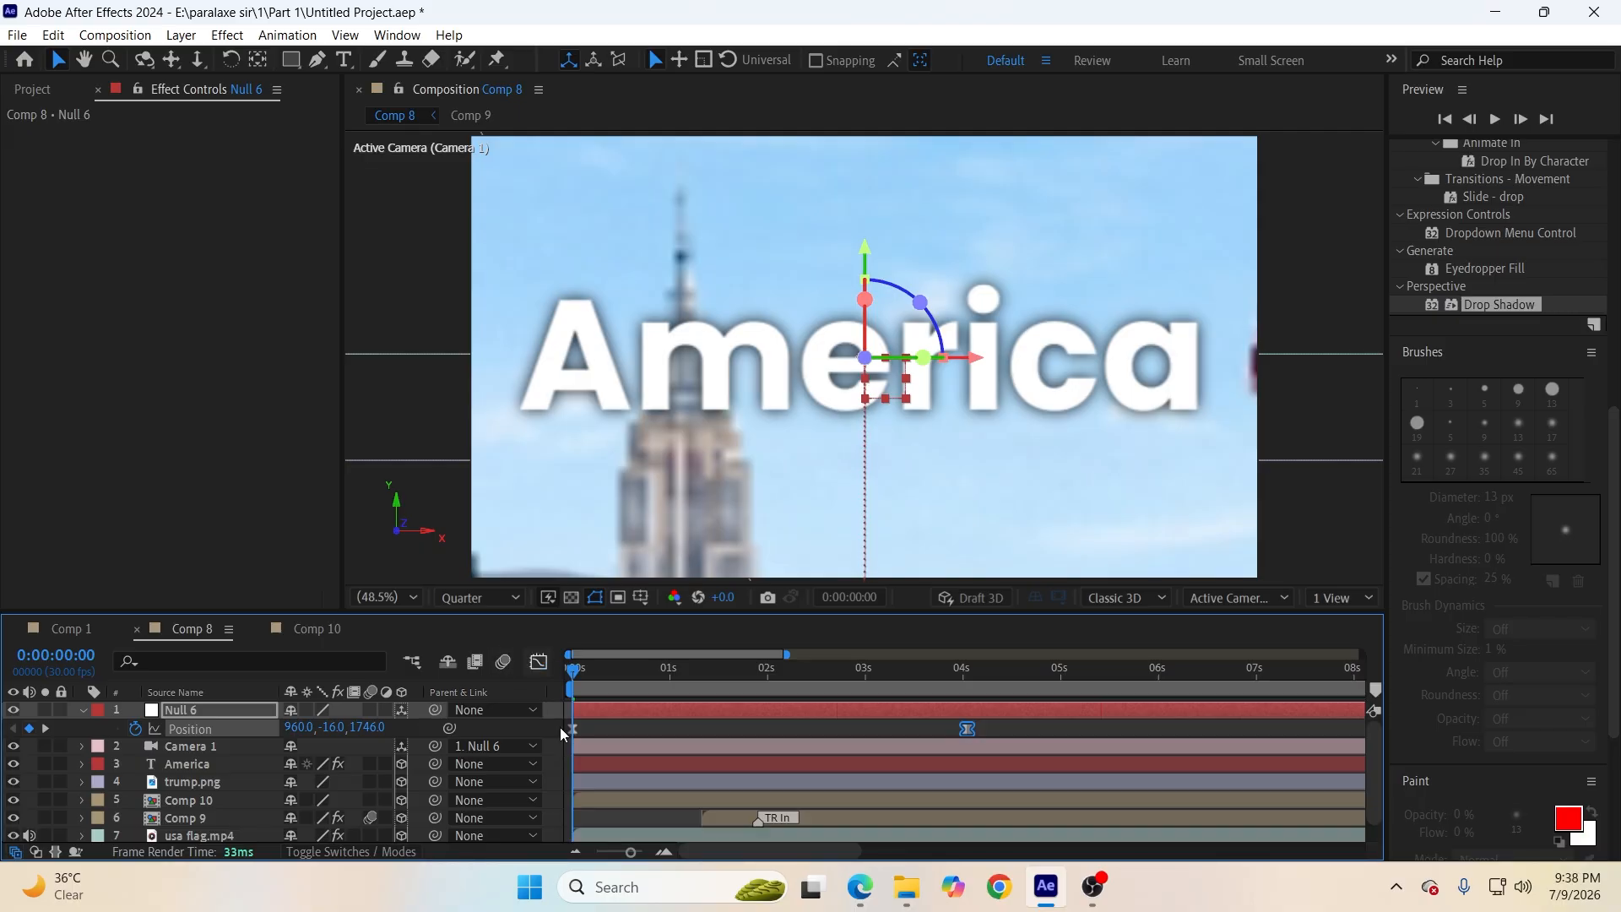
Play back Comp 8 from the start to check the eased camera move over the whole scene.
{"action": "left_click_drag", "start_coordinate": [630, 852], "coordinate": [564, 855]}
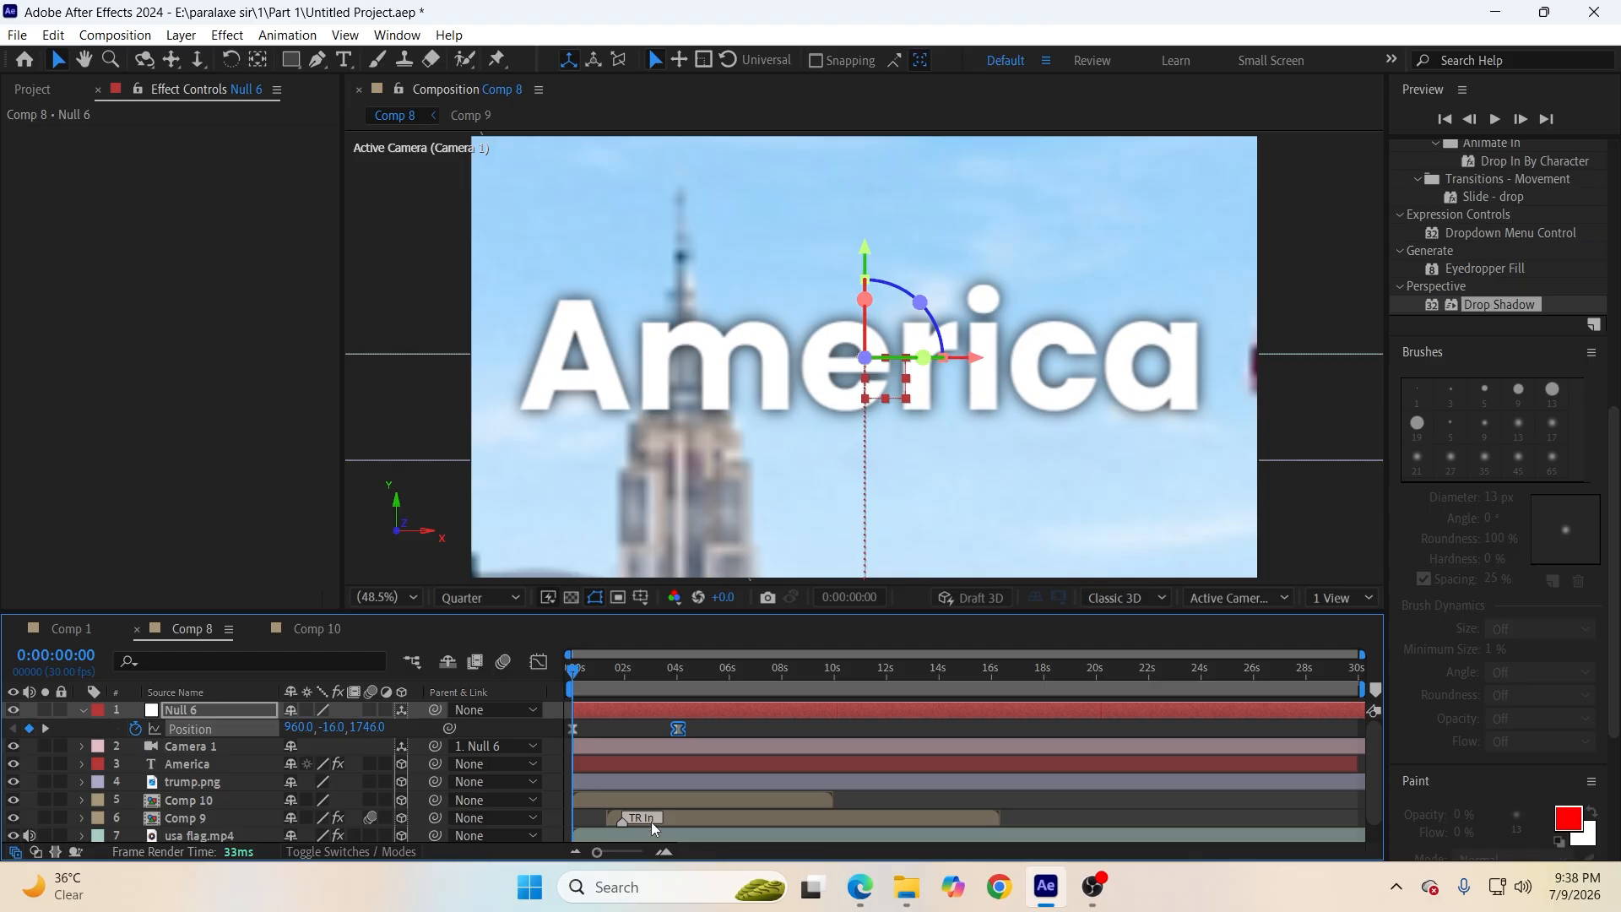
{"action": "left_click", "coordinate": [991, 798]}
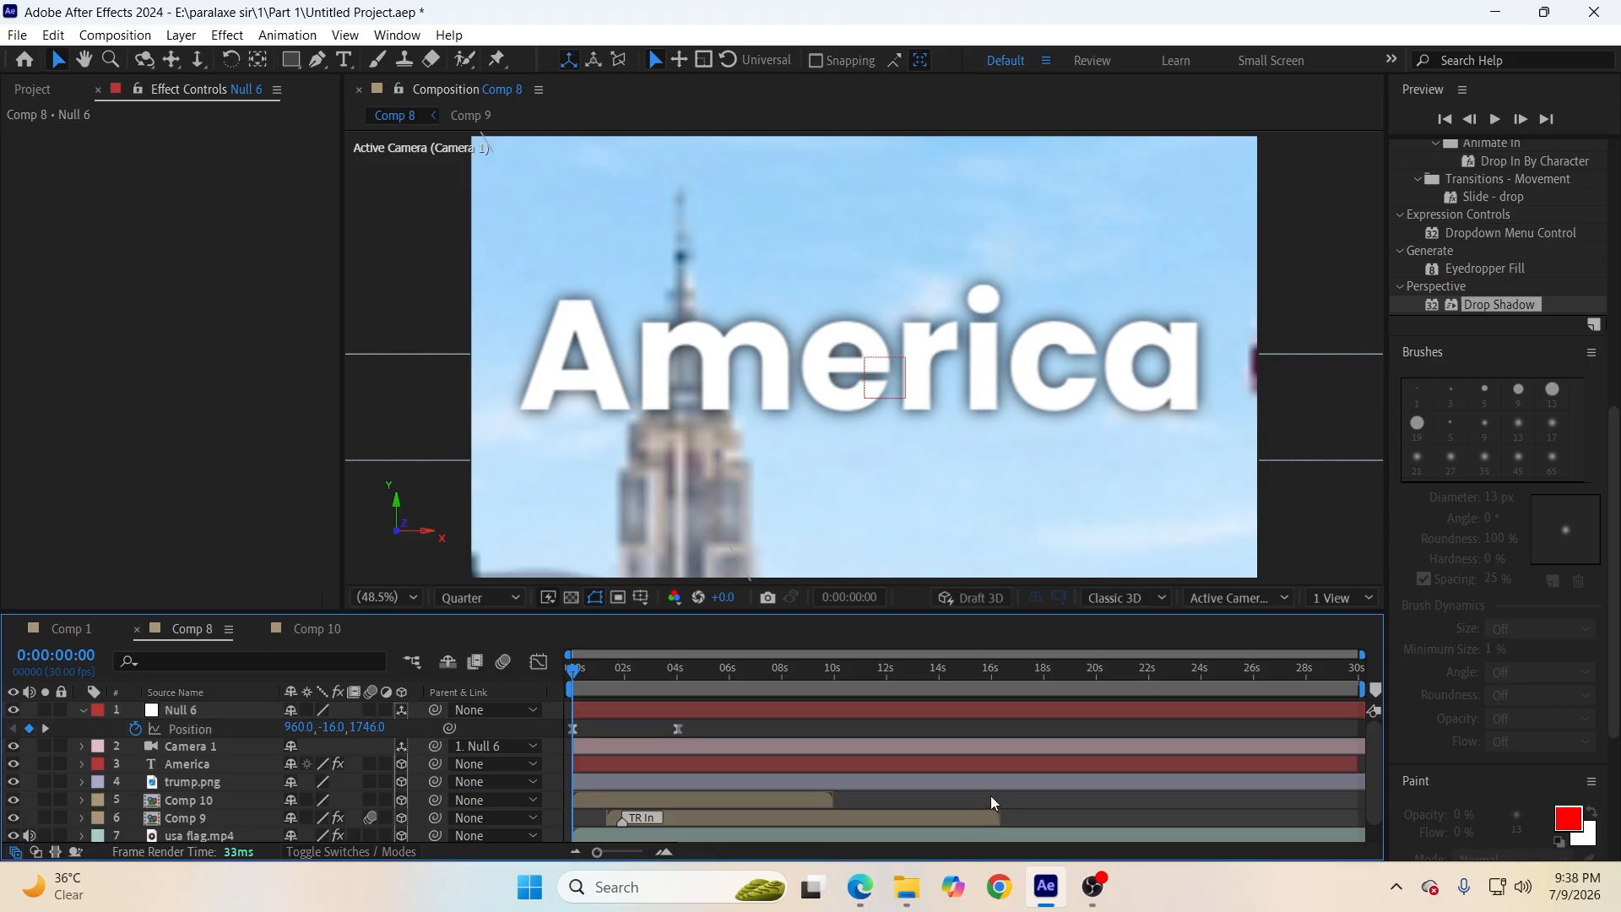
{"action": "key", "text": "space"}
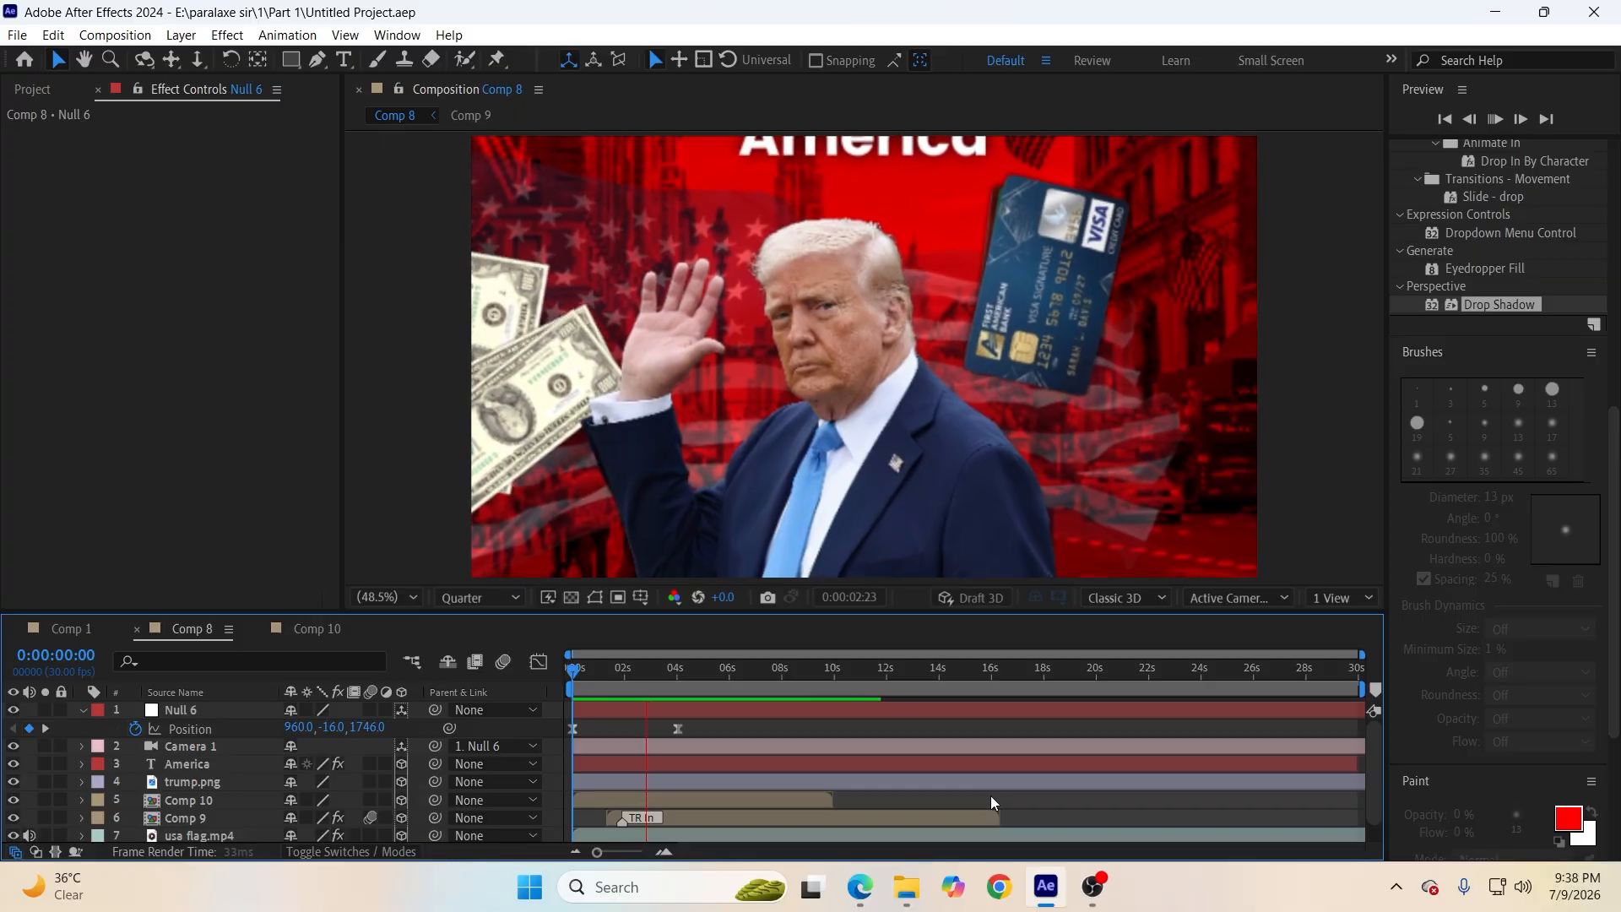
At 0:00:04:02, set the Y value of Null 6's position to 500.
{"action": "key", "text": "space"}
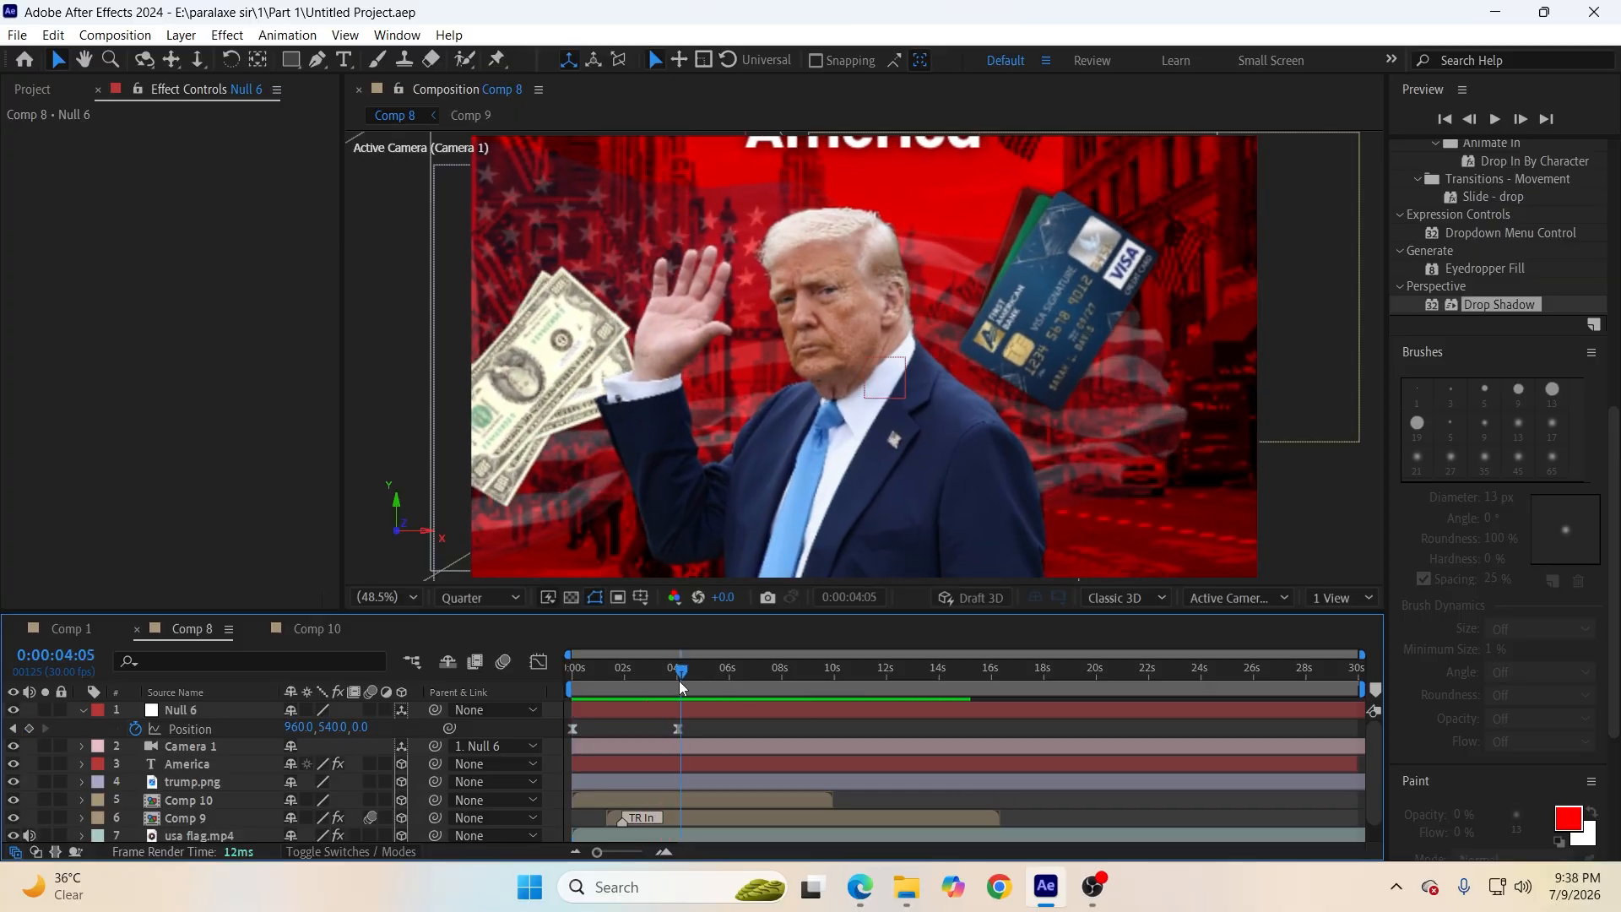
{"action": "left_click_drag", "start_coordinate": [680, 682], "coordinate": [680, 672]}
{"action": "left_click", "coordinate": [678, 728]}
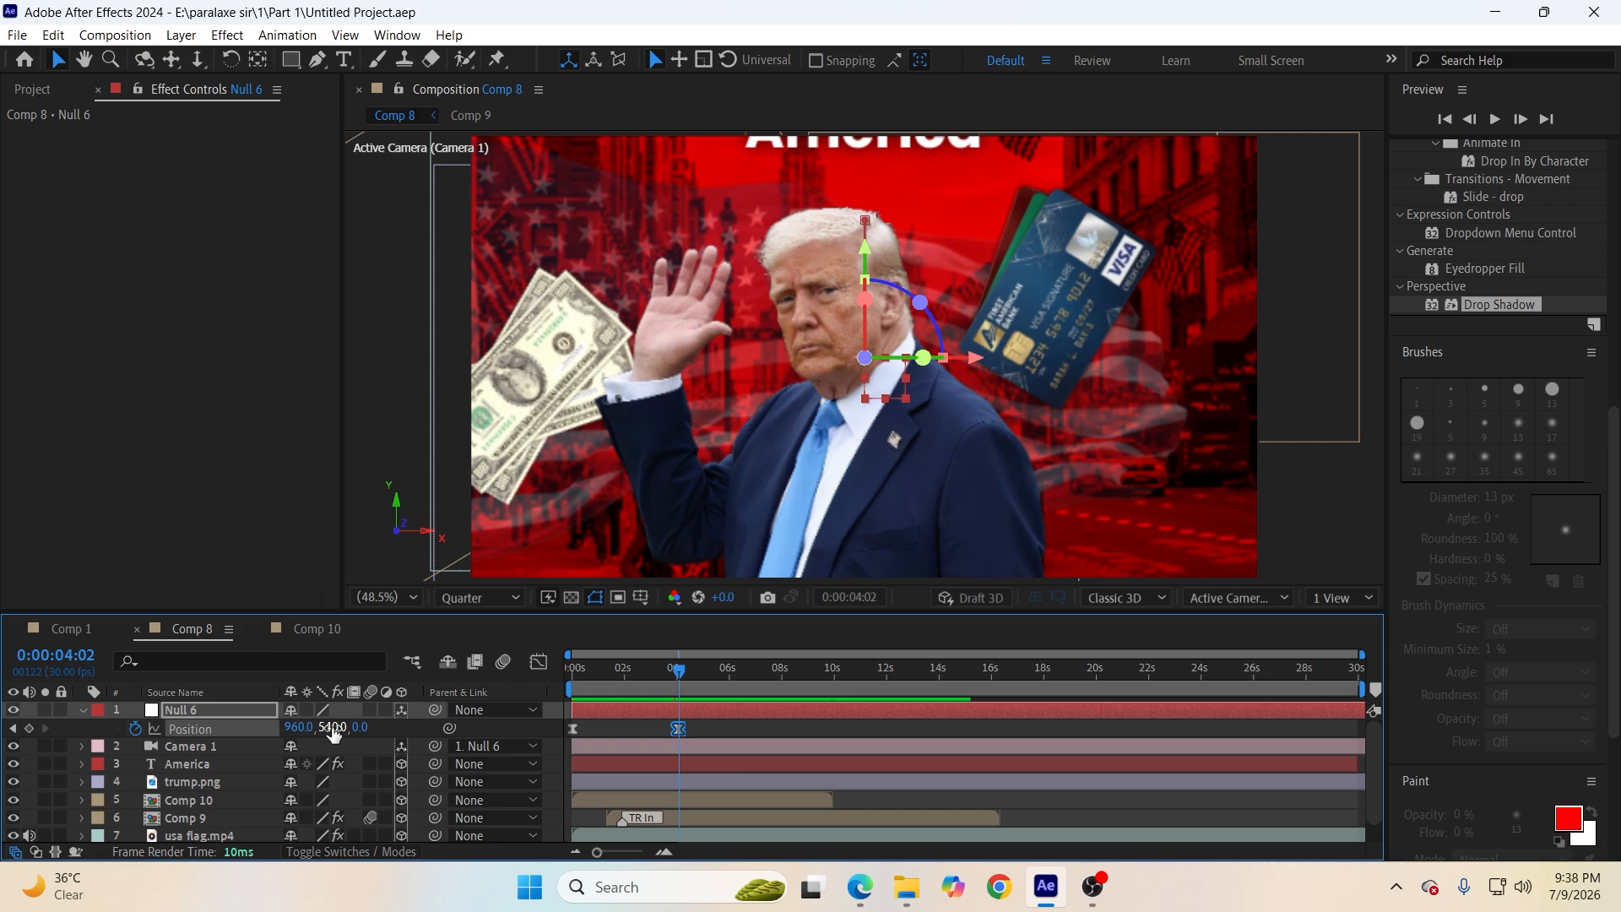
{"action": "left_click_drag", "start_coordinate": [334, 733], "coordinate": [314, 734]}
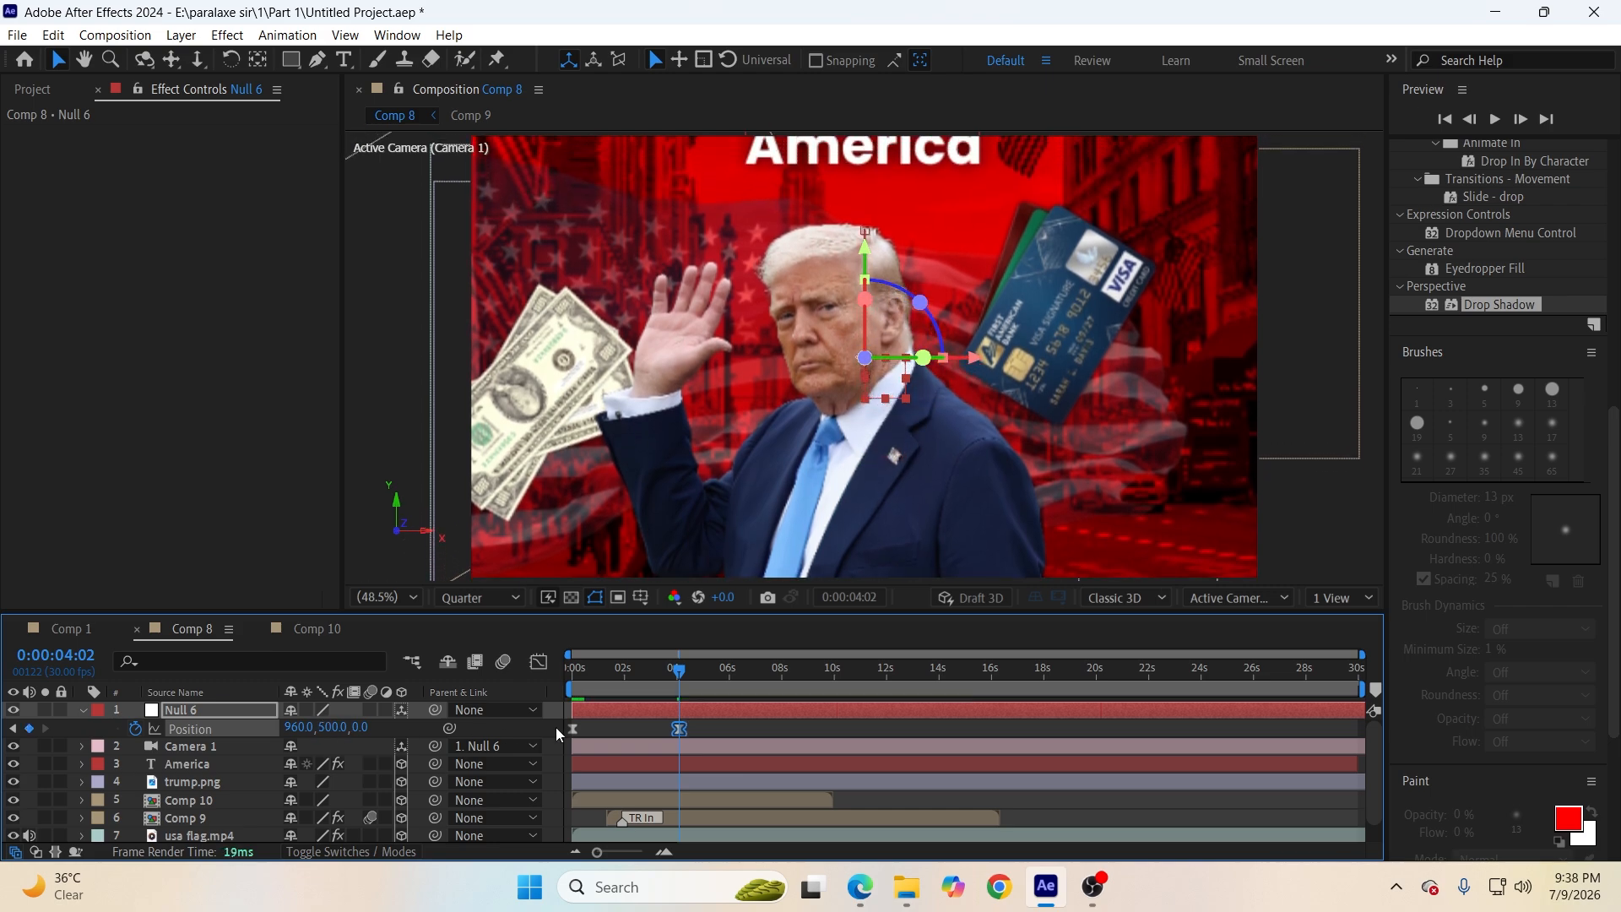
Delete the stray null position keyframe at 0:00:04:01 and save the project.
{"action": "left_click", "coordinate": [725, 731]}
{"action": "left_click_drag", "start_coordinate": [598, 852], "coordinate": [646, 853]}
{"action": "left_click", "coordinate": [912, 729]}
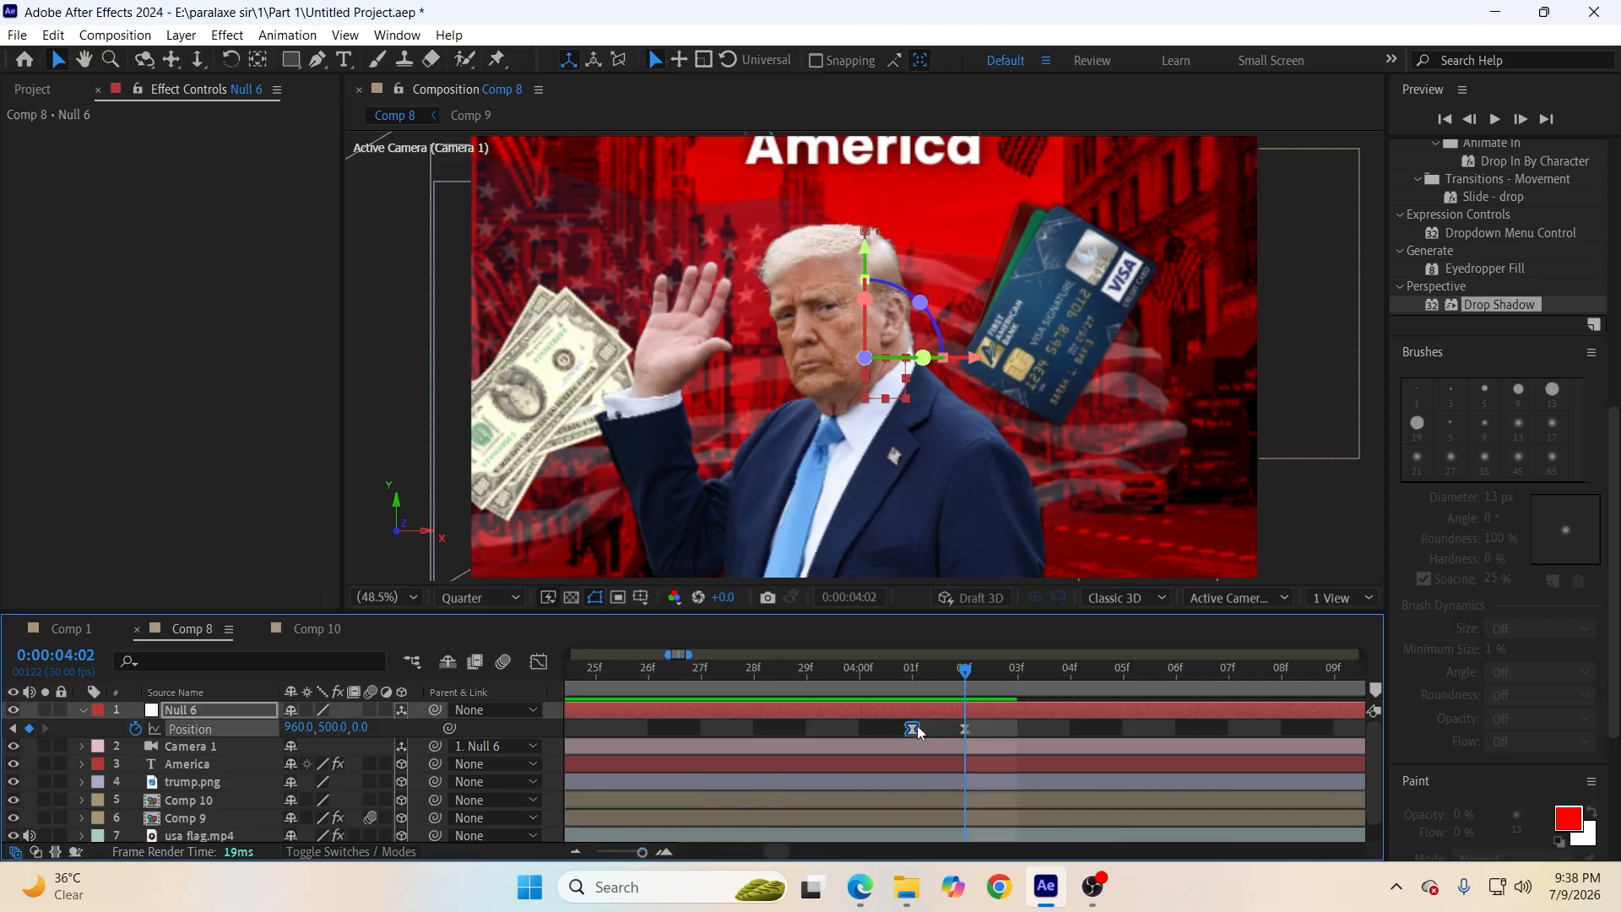
{"action": "left_click_drag", "start_coordinate": [642, 853], "coordinate": [597, 854]}
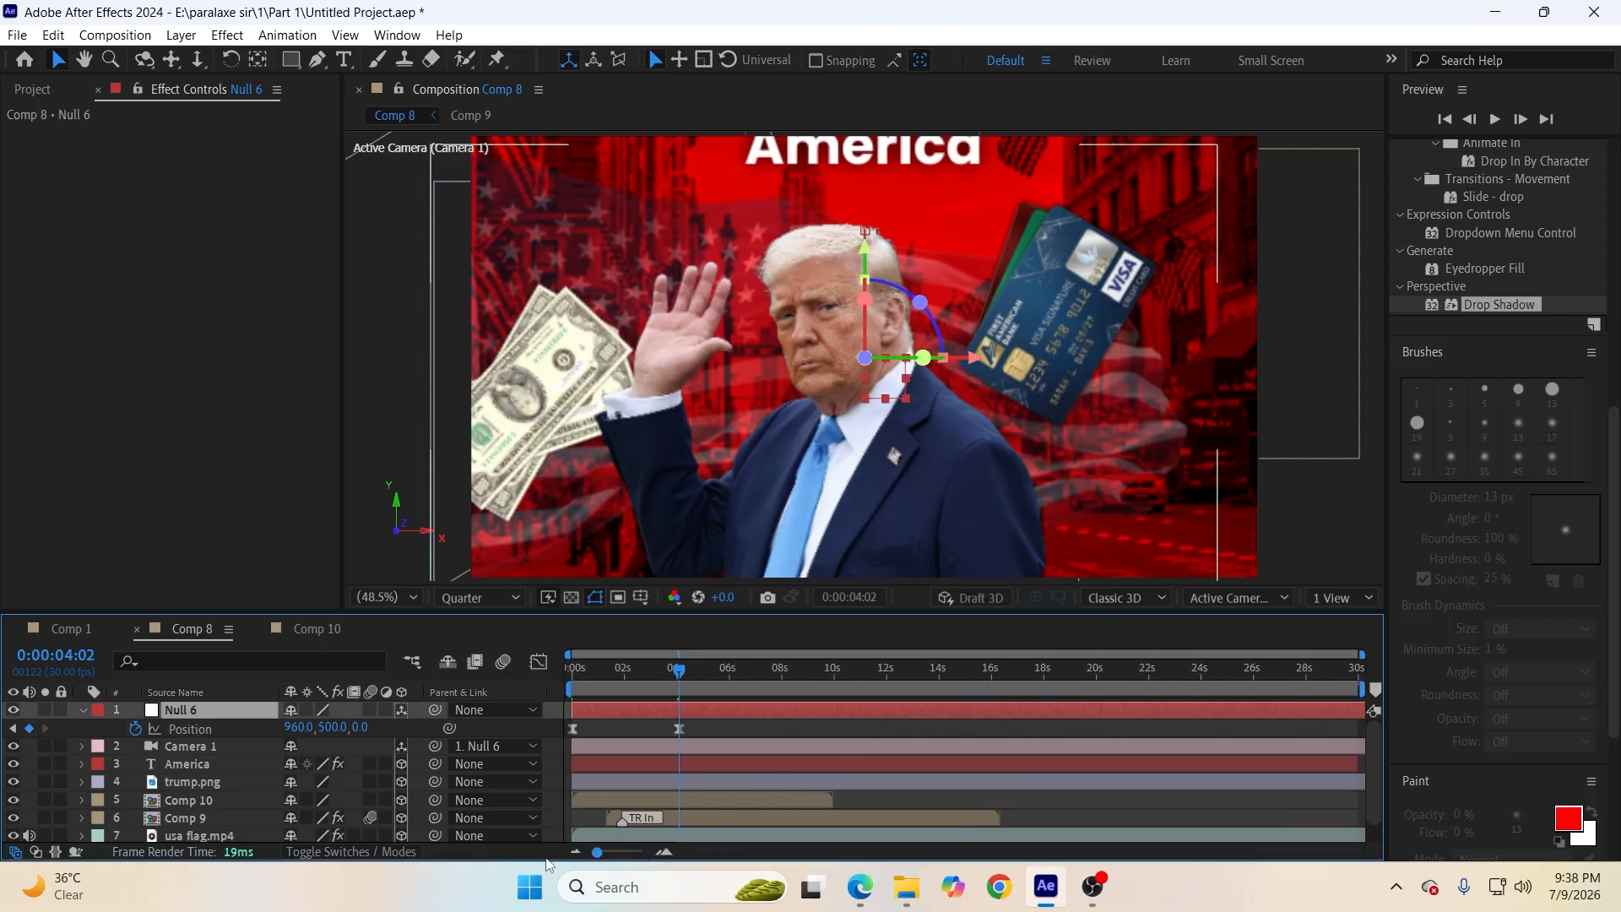
{"action": "key", "text": "ctrl+s"}
At the start of Comp 8, raise the America text into the upper half of the frame and save the project.
{"action": "left_click_drag", "start_coordinate": [684, 679], "coordinate": [575, 687]}
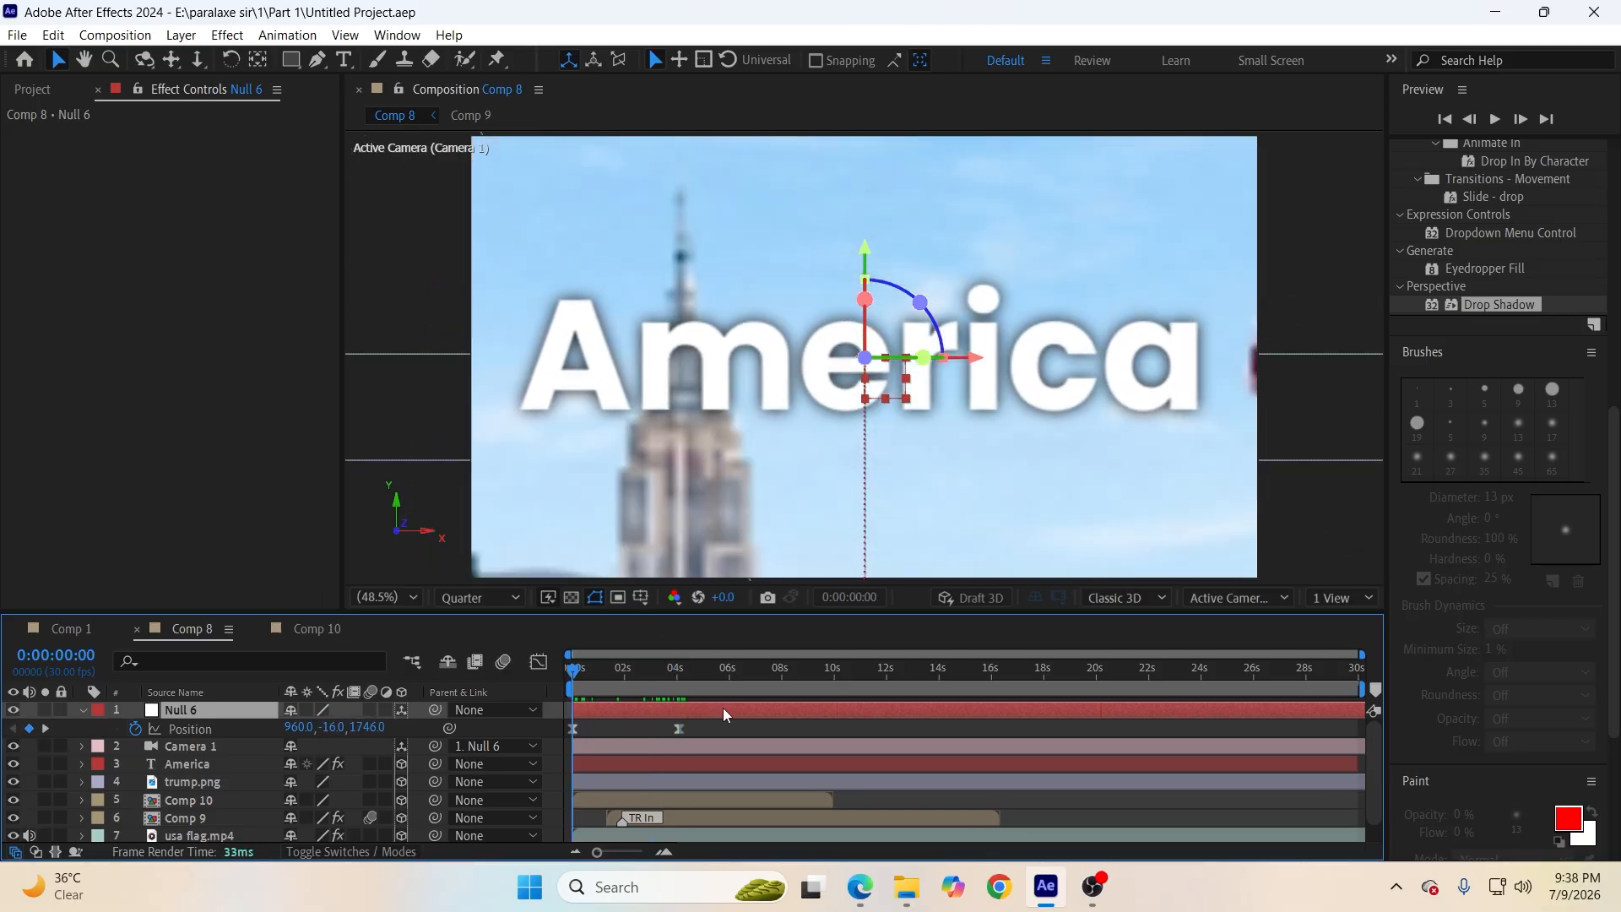
{"action": "left_click", "coordinate": [209, 765]}
{"action": "left_click_drag", "start_coordinate": [861, 240], "coordinate": [866, 147]}
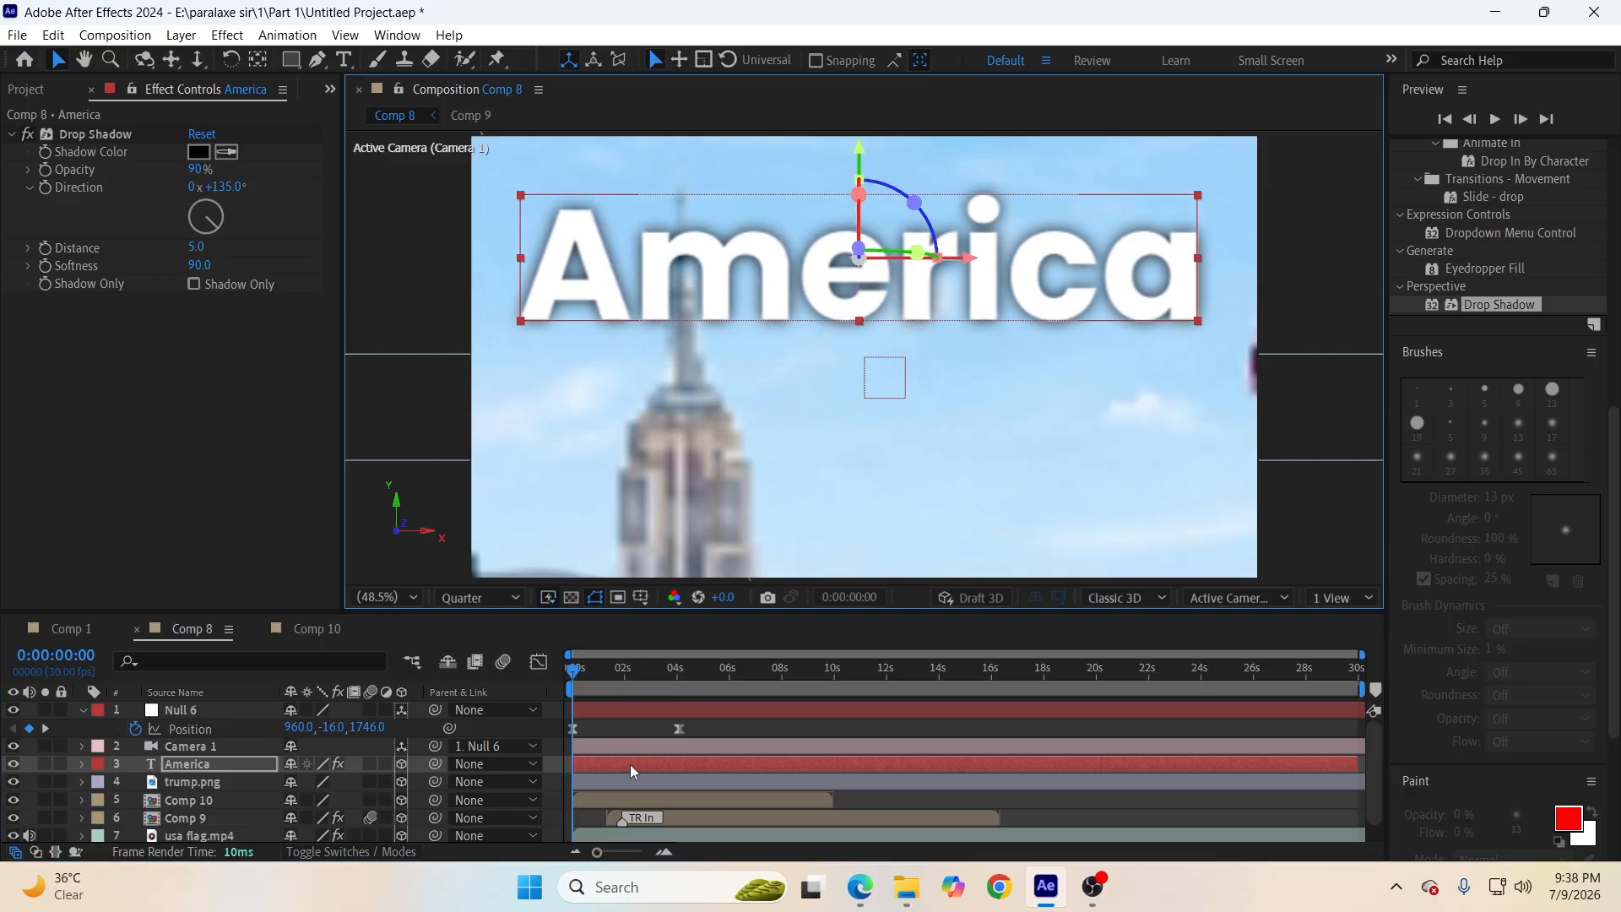
{"action": "left_click", "coordinate": [650, 723]}
{"action": "key", "text": "ctrl+s"}
Play back Comp 8 from the start to check the raised America title, then return to about two seconds.
{"action": "key", "text": "space"}
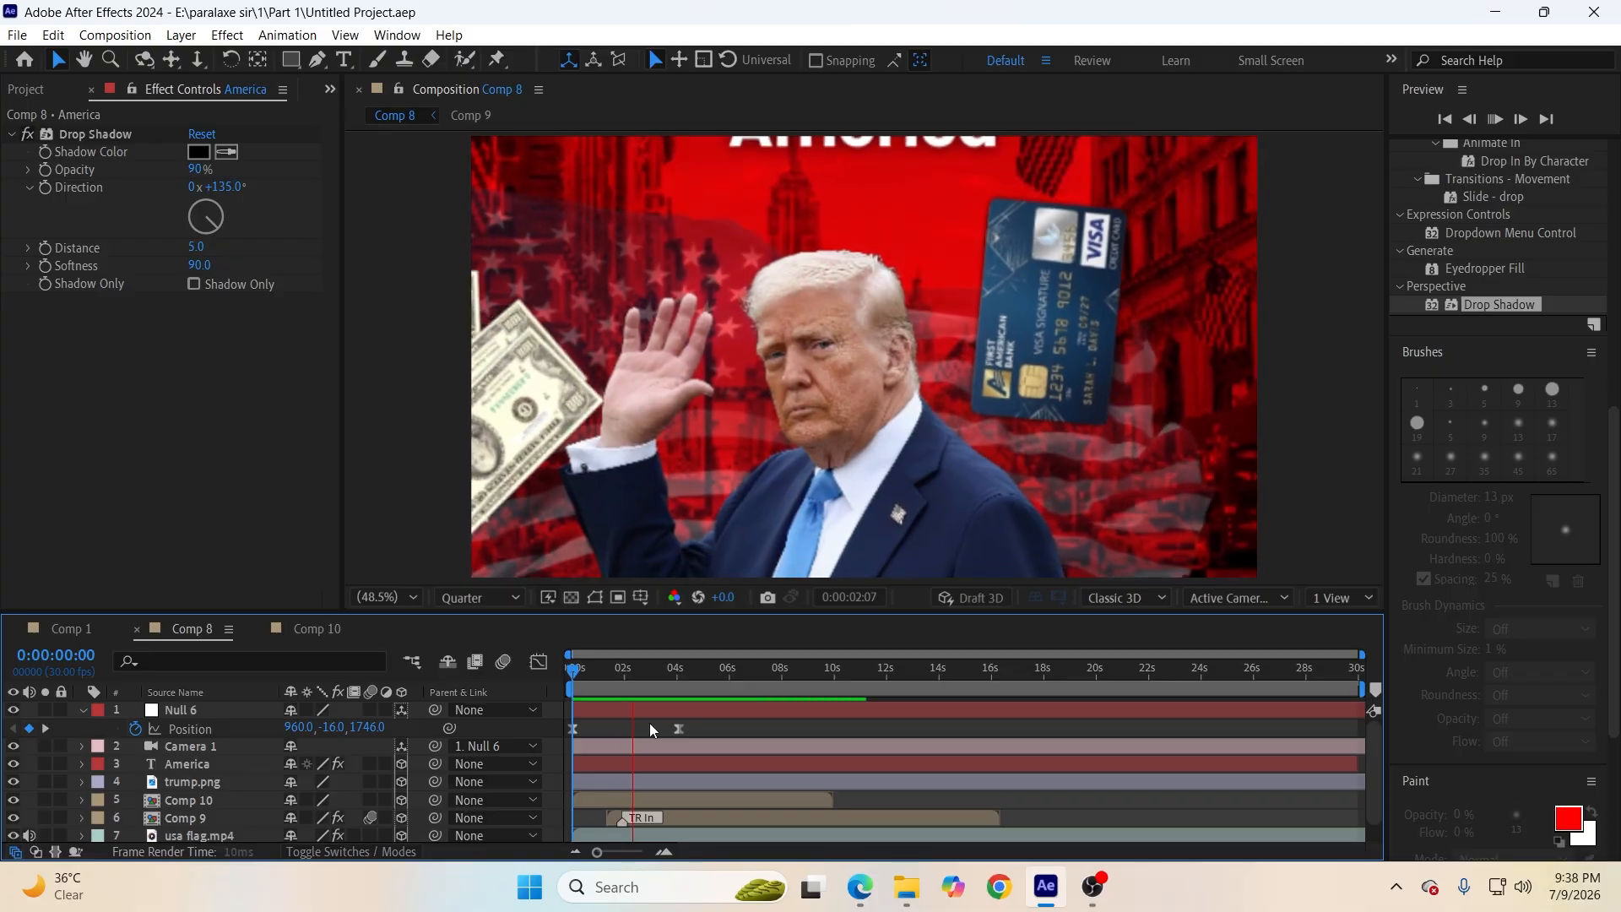
{"action": "key", "text": "space"}
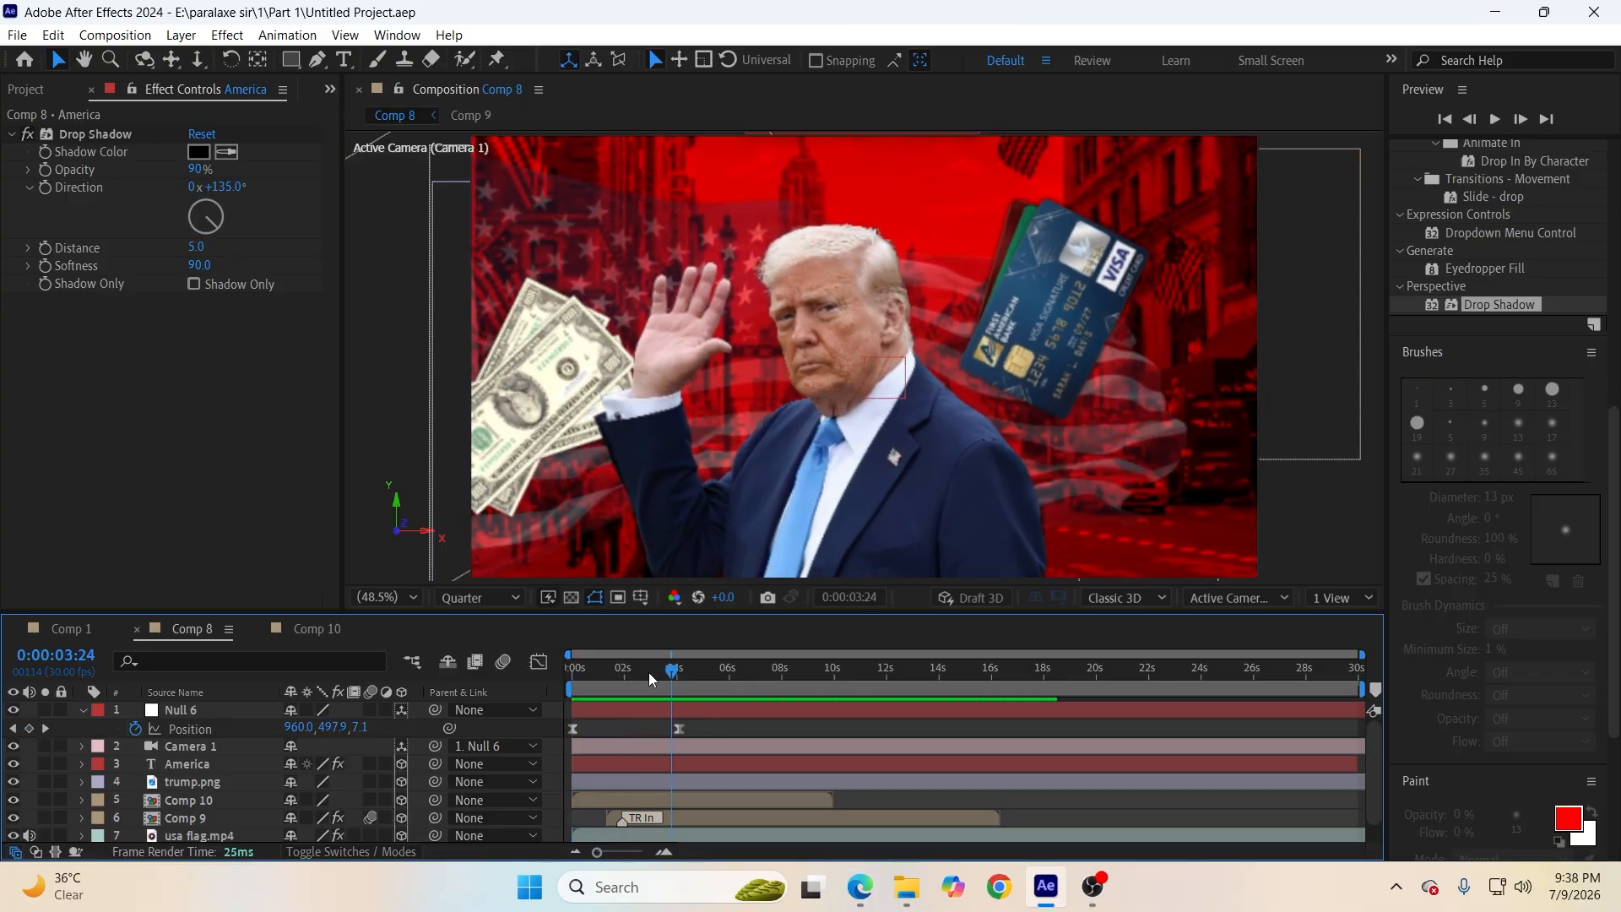
{"action": "left_click_drag", "start_coordinate": [673, 685], "coordinate": [626, 685]}
Import Audio 1 into the project and place it as the lowest layer of Comp 8.
{"action": "left_click", "coordinate": [7, 95]}
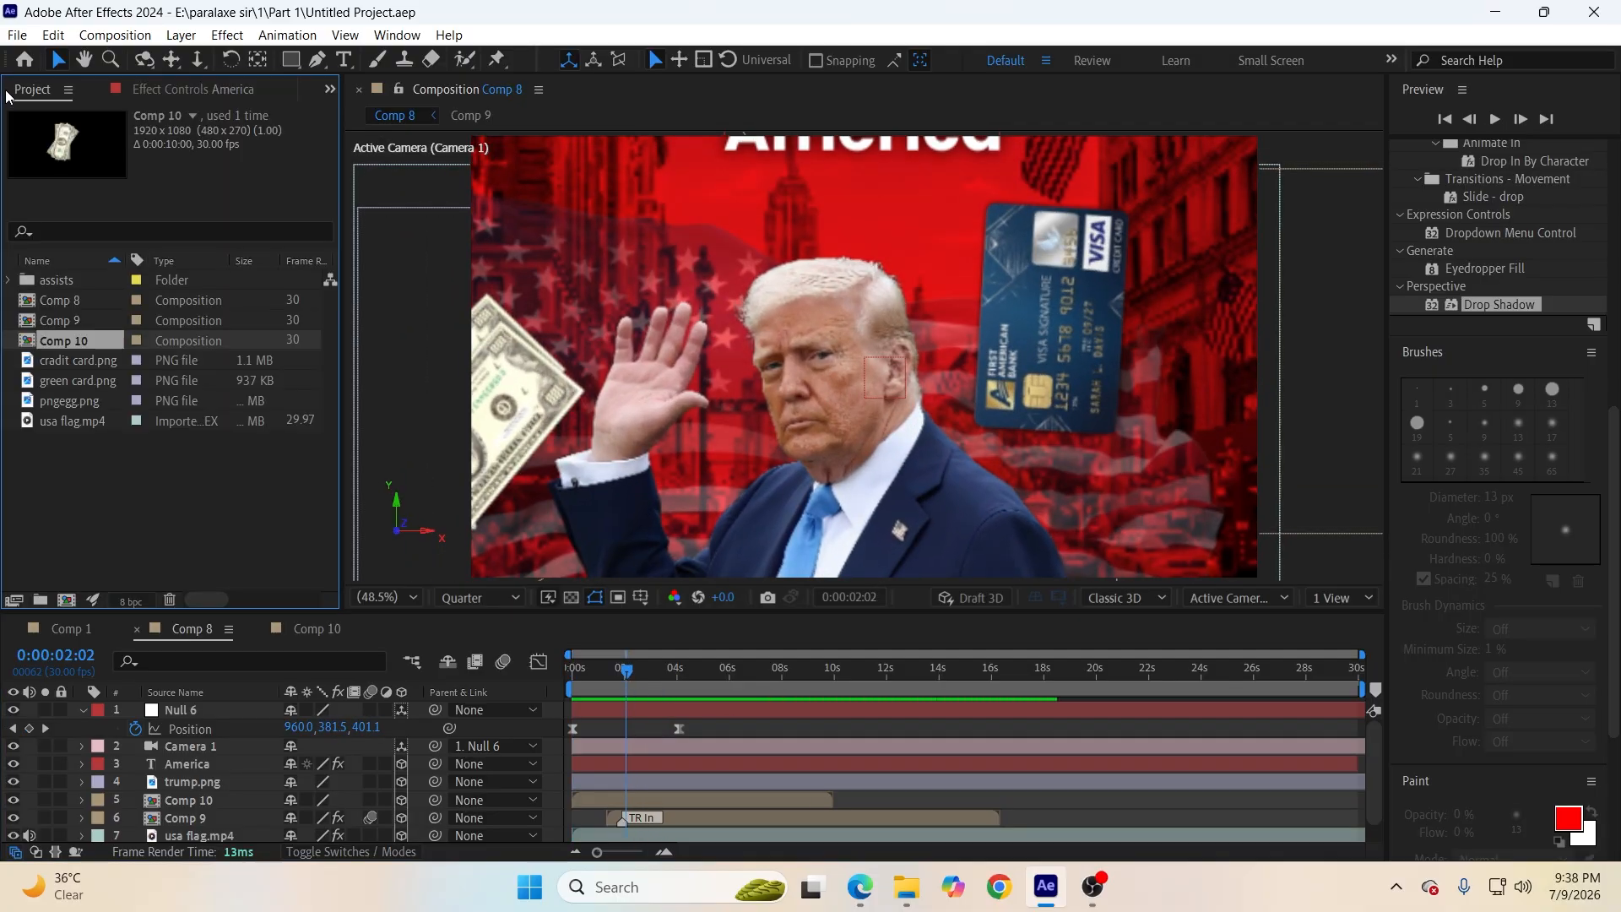
{"action": "double_click", "coordinate": [68, 459]}
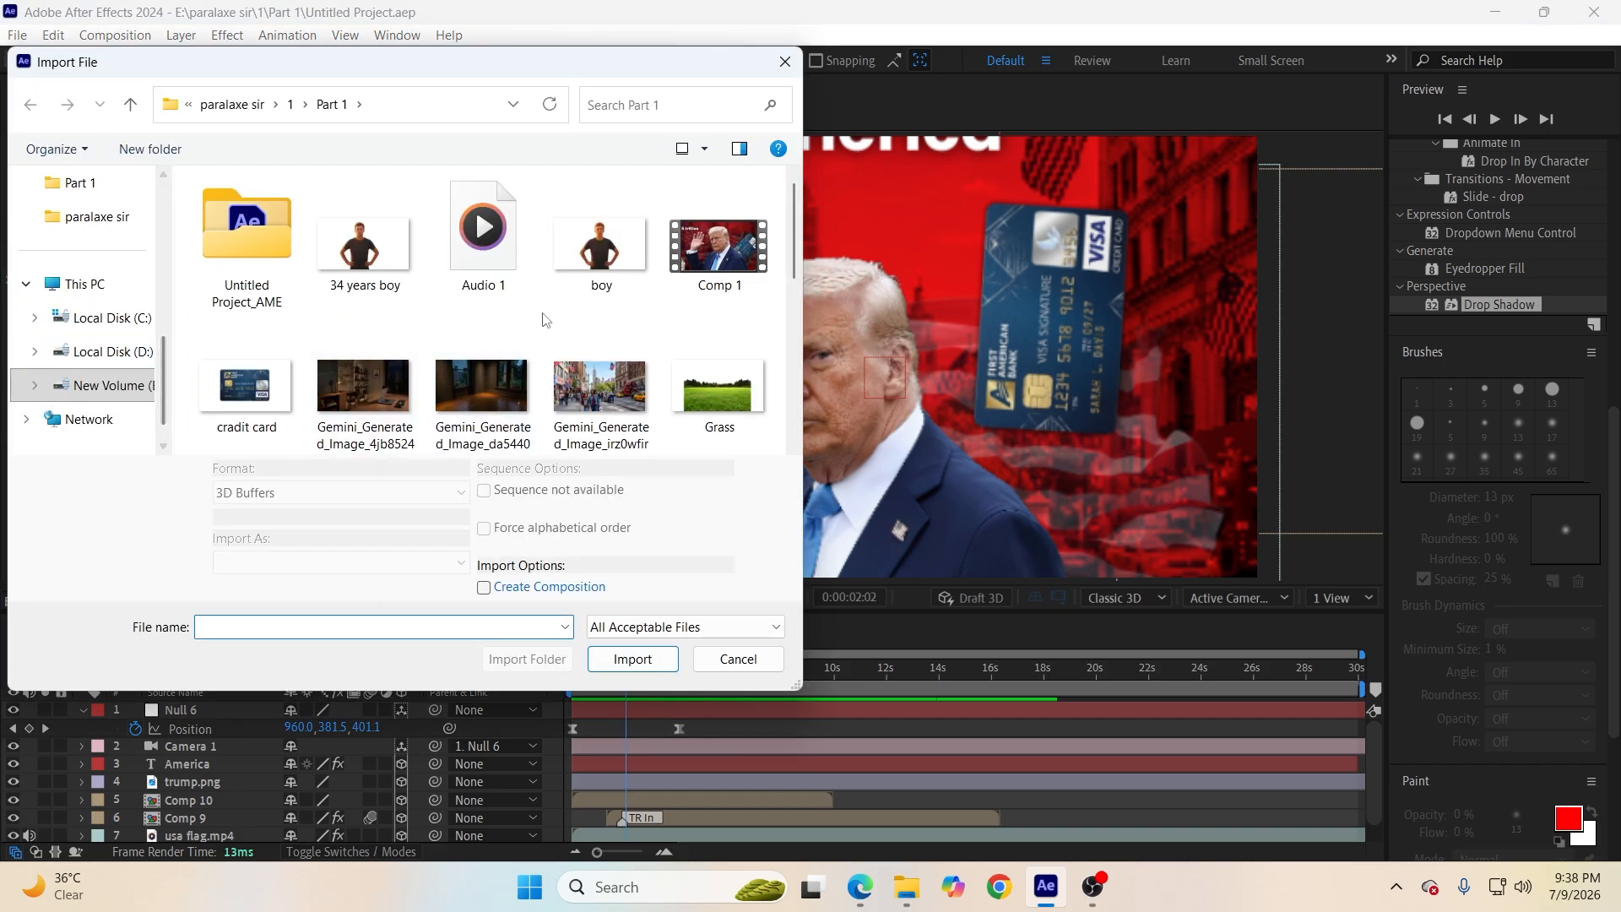
{"action": "left_click", "coordinate": [483, 236]}
{"action": "left_click", "coordinate": [632, 658]}
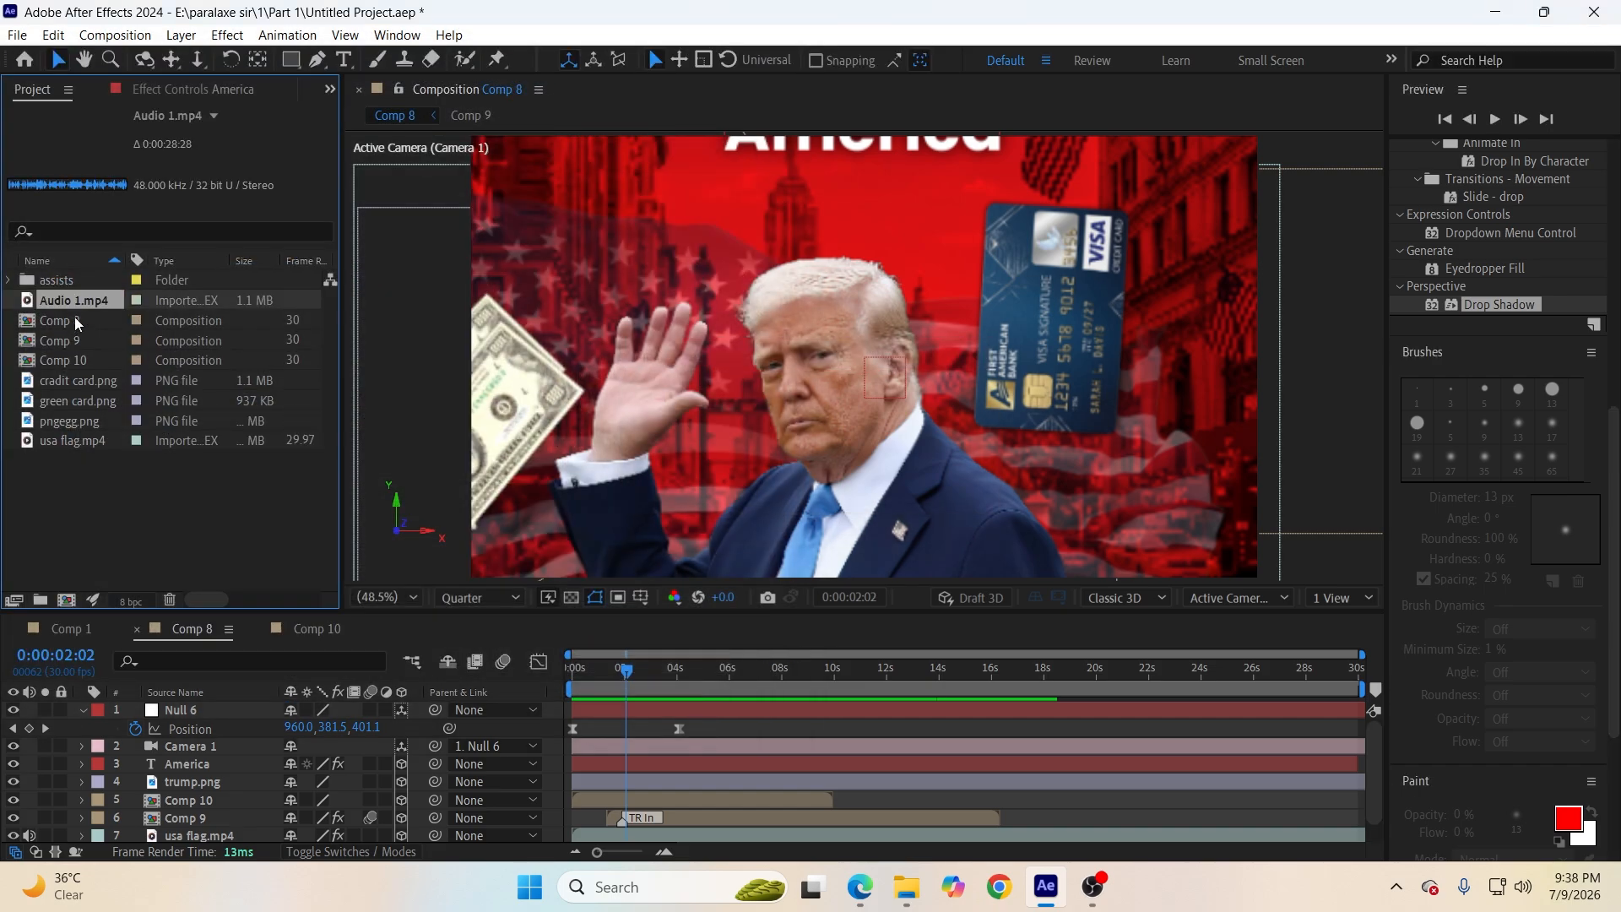
{"action": "scroll", "coordinate": [205, 829], "scroll_direction": "down", "scroll_amount": 1}
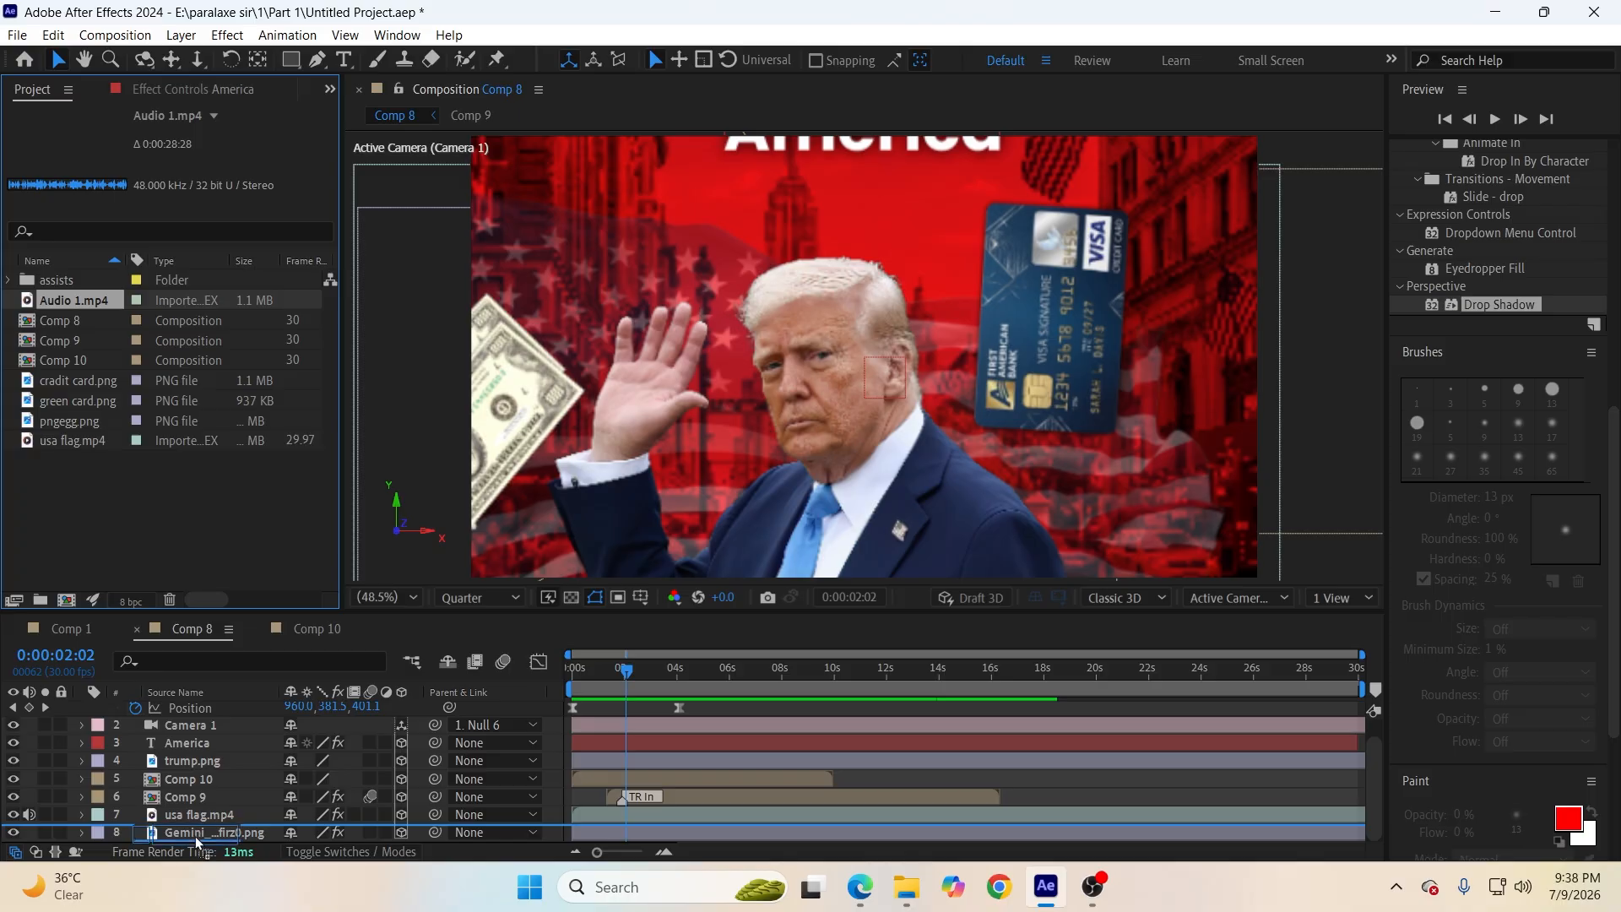
{"action": "left_click_drag", "start_coordinate": [196, 836], "coordinate": [195, 836]}
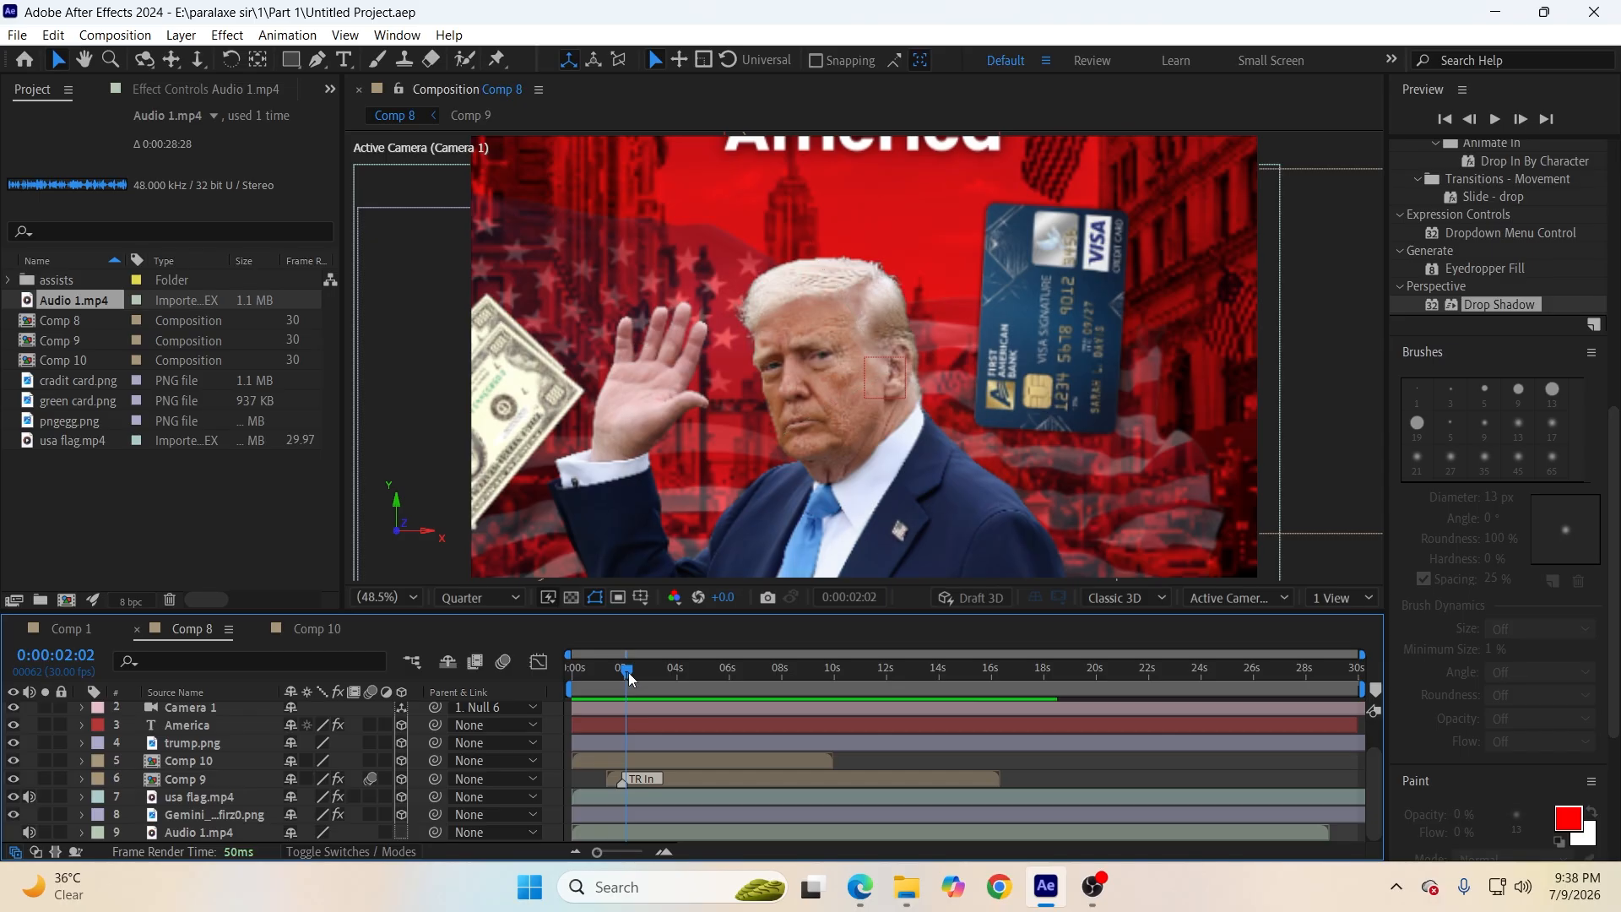
Play back Comp 8 with the audio from the start, then replay the stretch after the four-second null keyframe.
{"action": "left_click_drag", "start_coordinate": [627, 672], "coordinate": [540, 778]}
{"action": "key", "text": "space"}
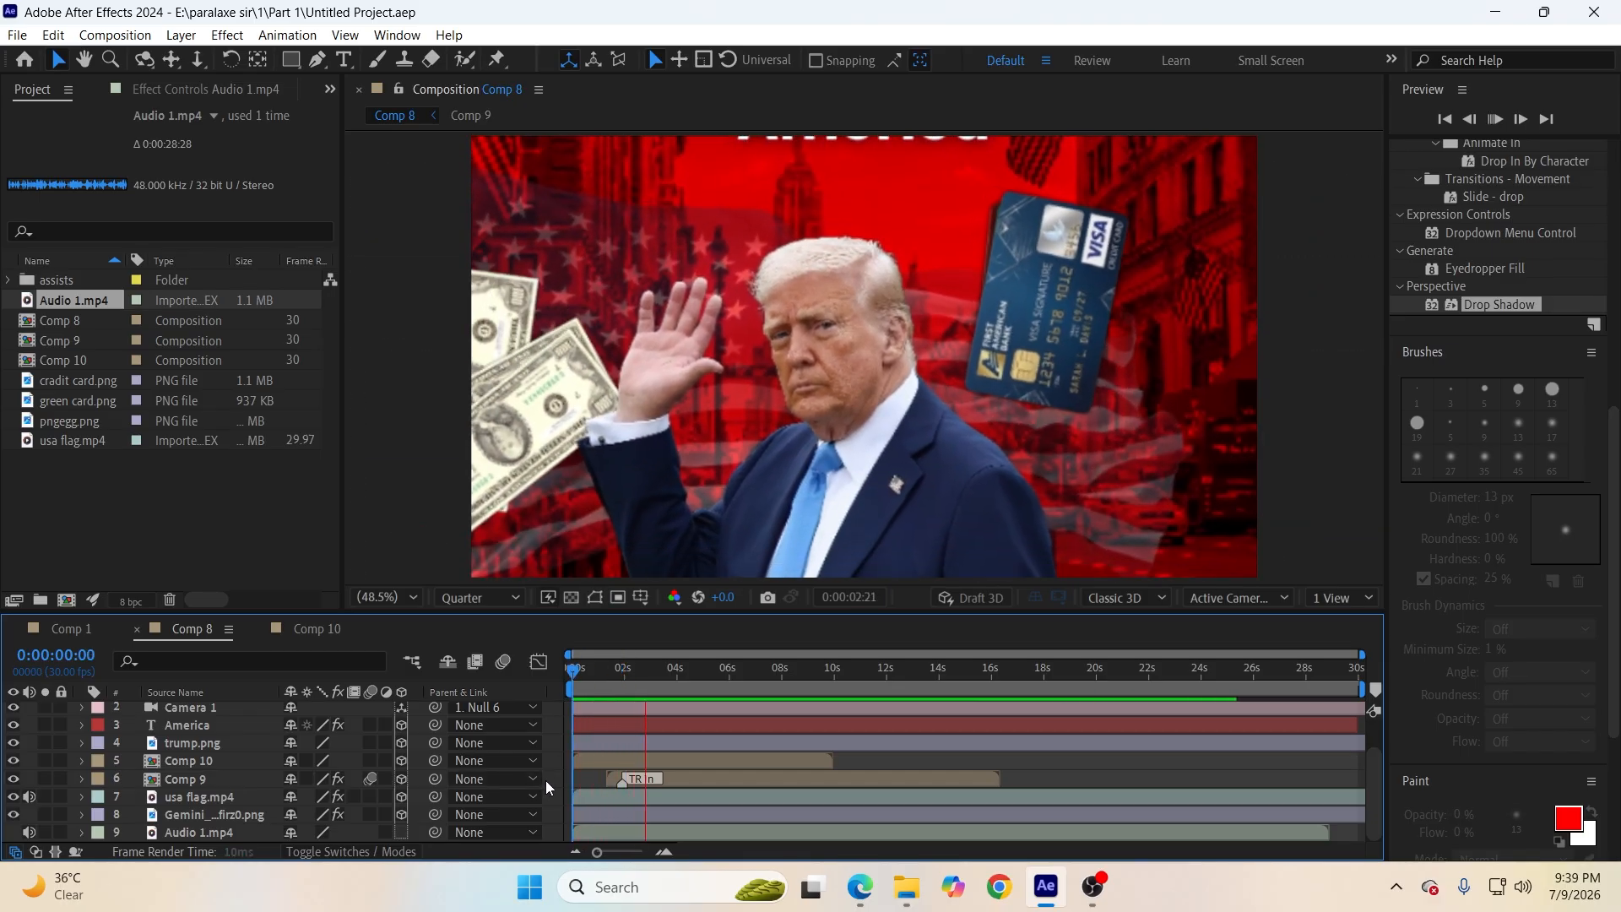
{"action": "key", "text": "space"}
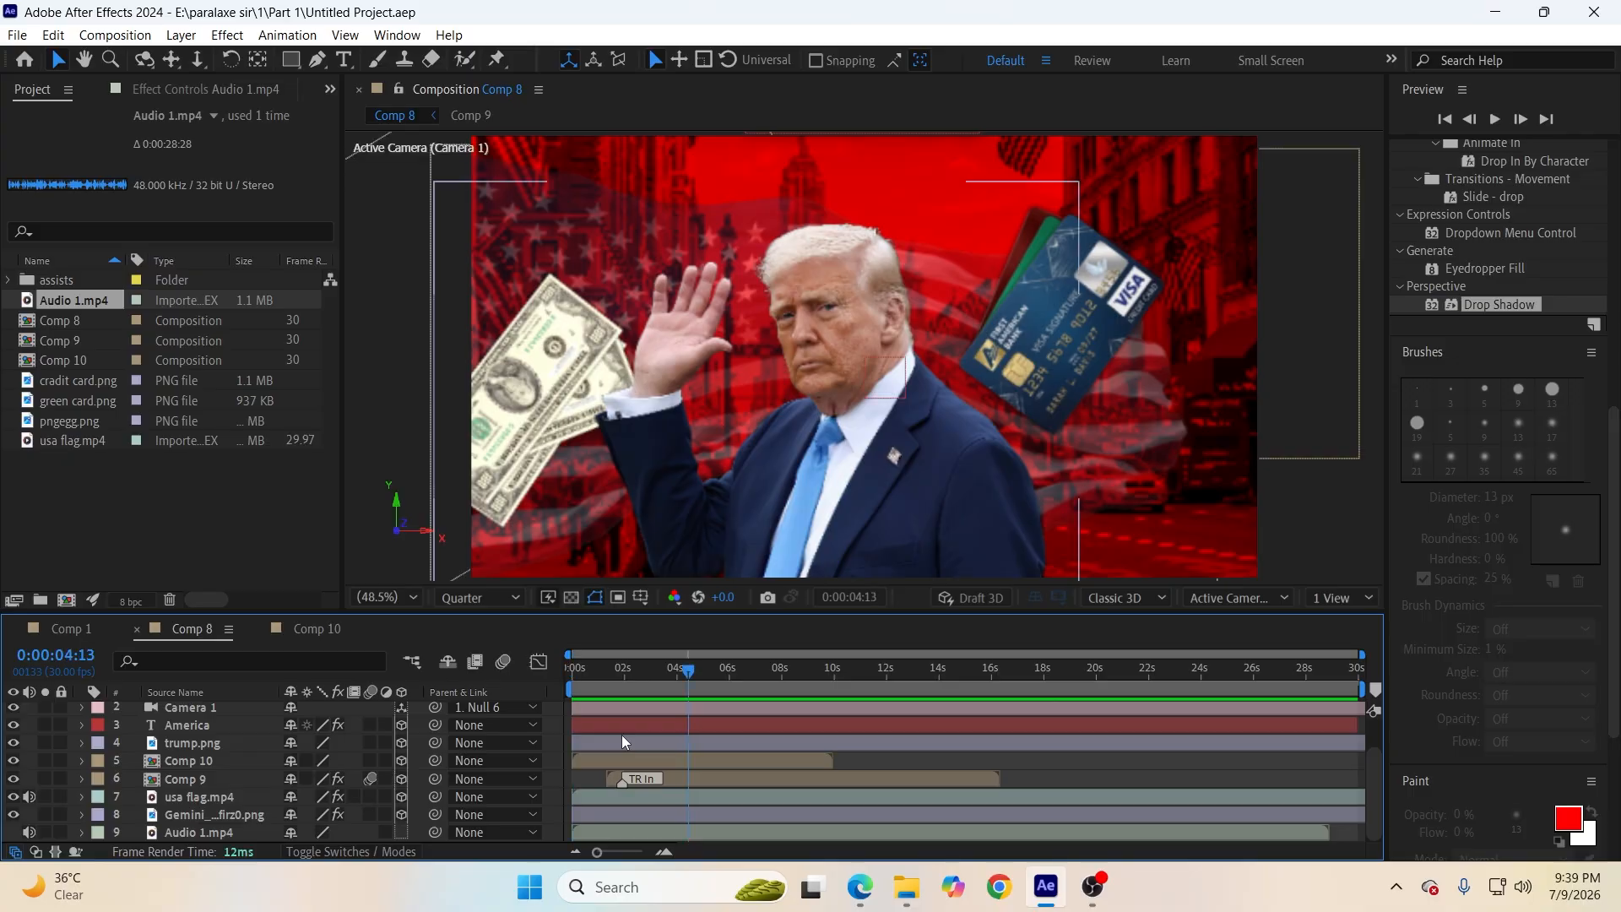
{"action": "key", "text": "space"}
{"action": "scroll", "coordinate": [746, 738], "scroll_direction": "up", "scroll_amount": 2}
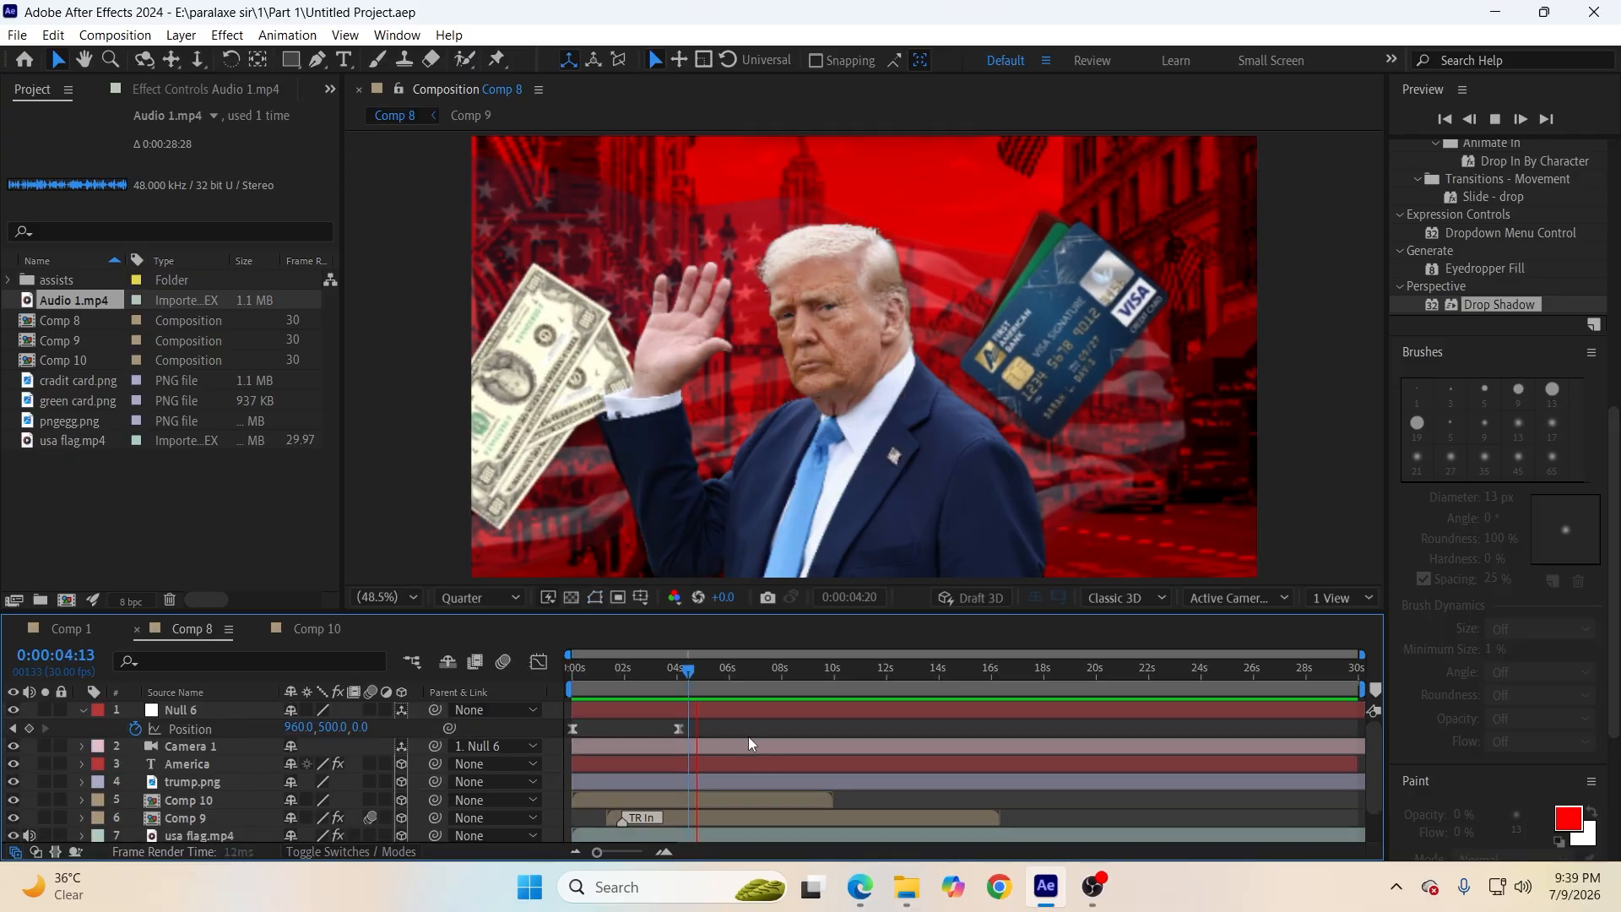
{"action": "key", "text": "space"}
{"action": "left_click_drag", "start_coordinate": [733, 678], "coordinate": [676, 679]}
{"action": "key", "text": "space"}
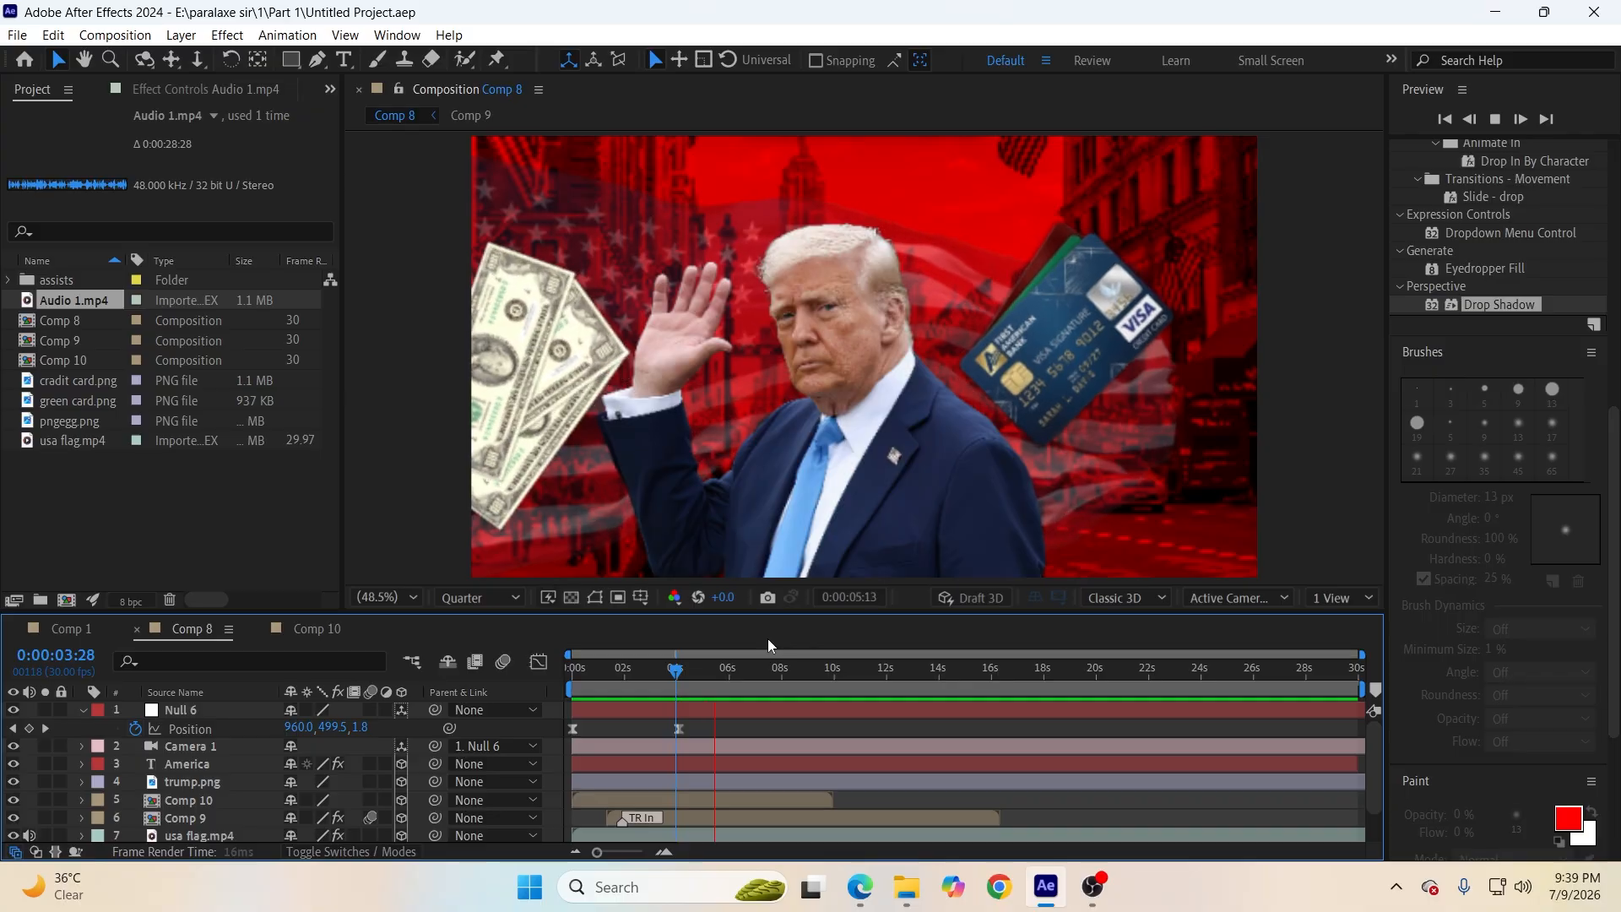
Stop at 0:00:05:12, keyframe Null 6's Z position at 145 and save the project.
{"action": "key", "text": "space"}
{"action": "left_click_drag", "start_coordinate": [369, 726], "coordinate": [536, 721]}
{"action": "left_click", "coordinate": [555, 722]}
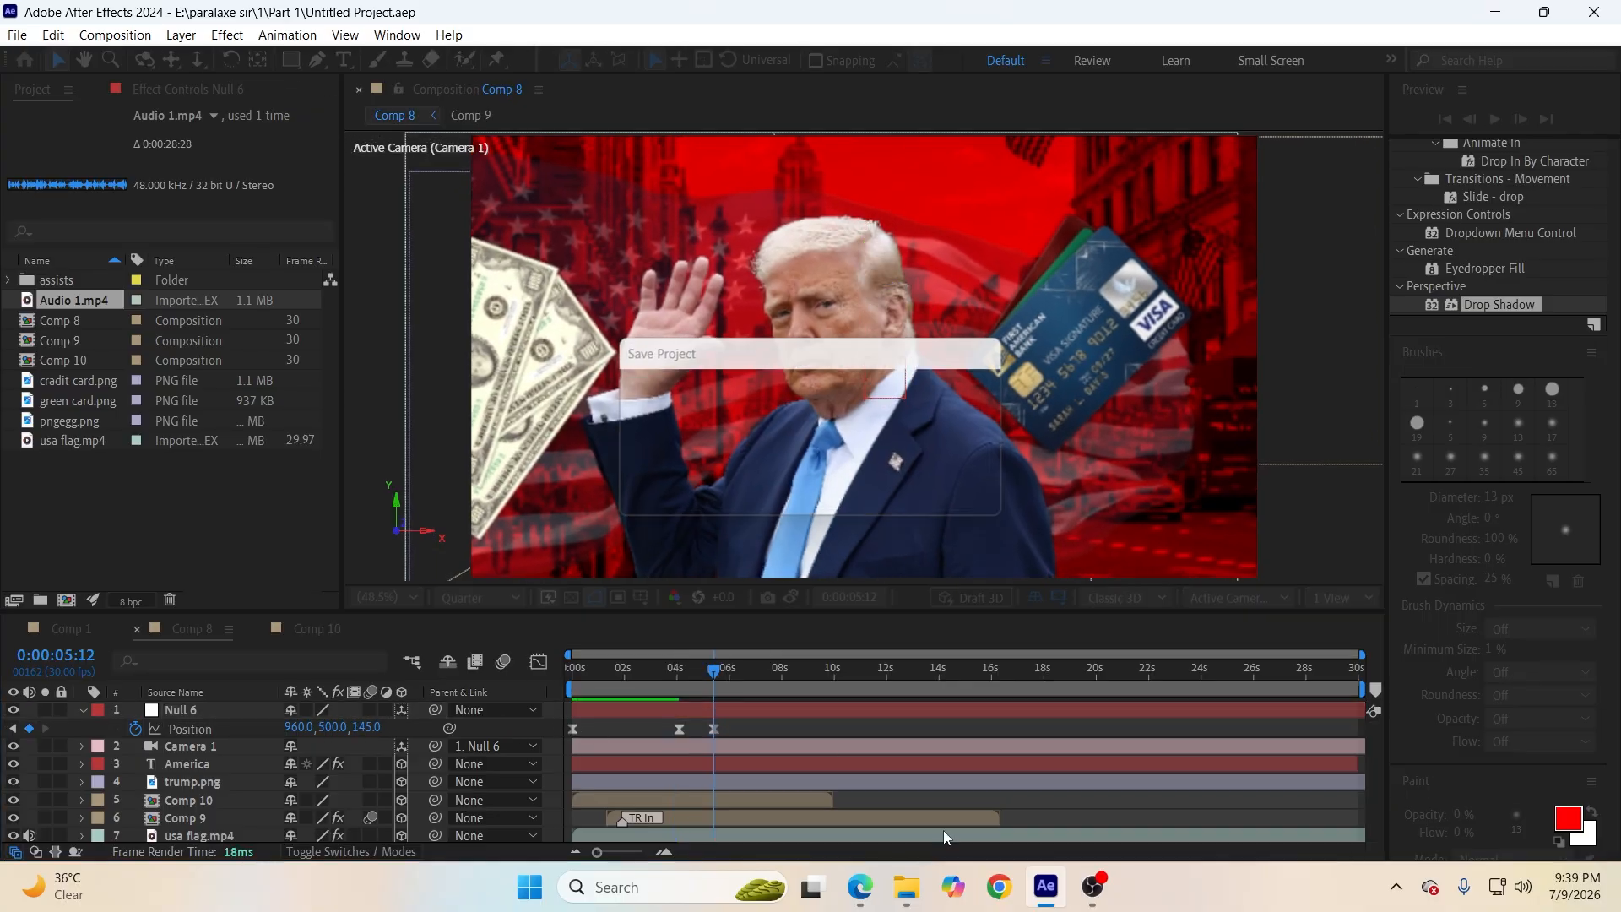
Switch to the script PDF in Edge and copy the phrase "$1.25 trillion" from the opening line.
{"action": "left_click", "coordinate": [859, 886]}
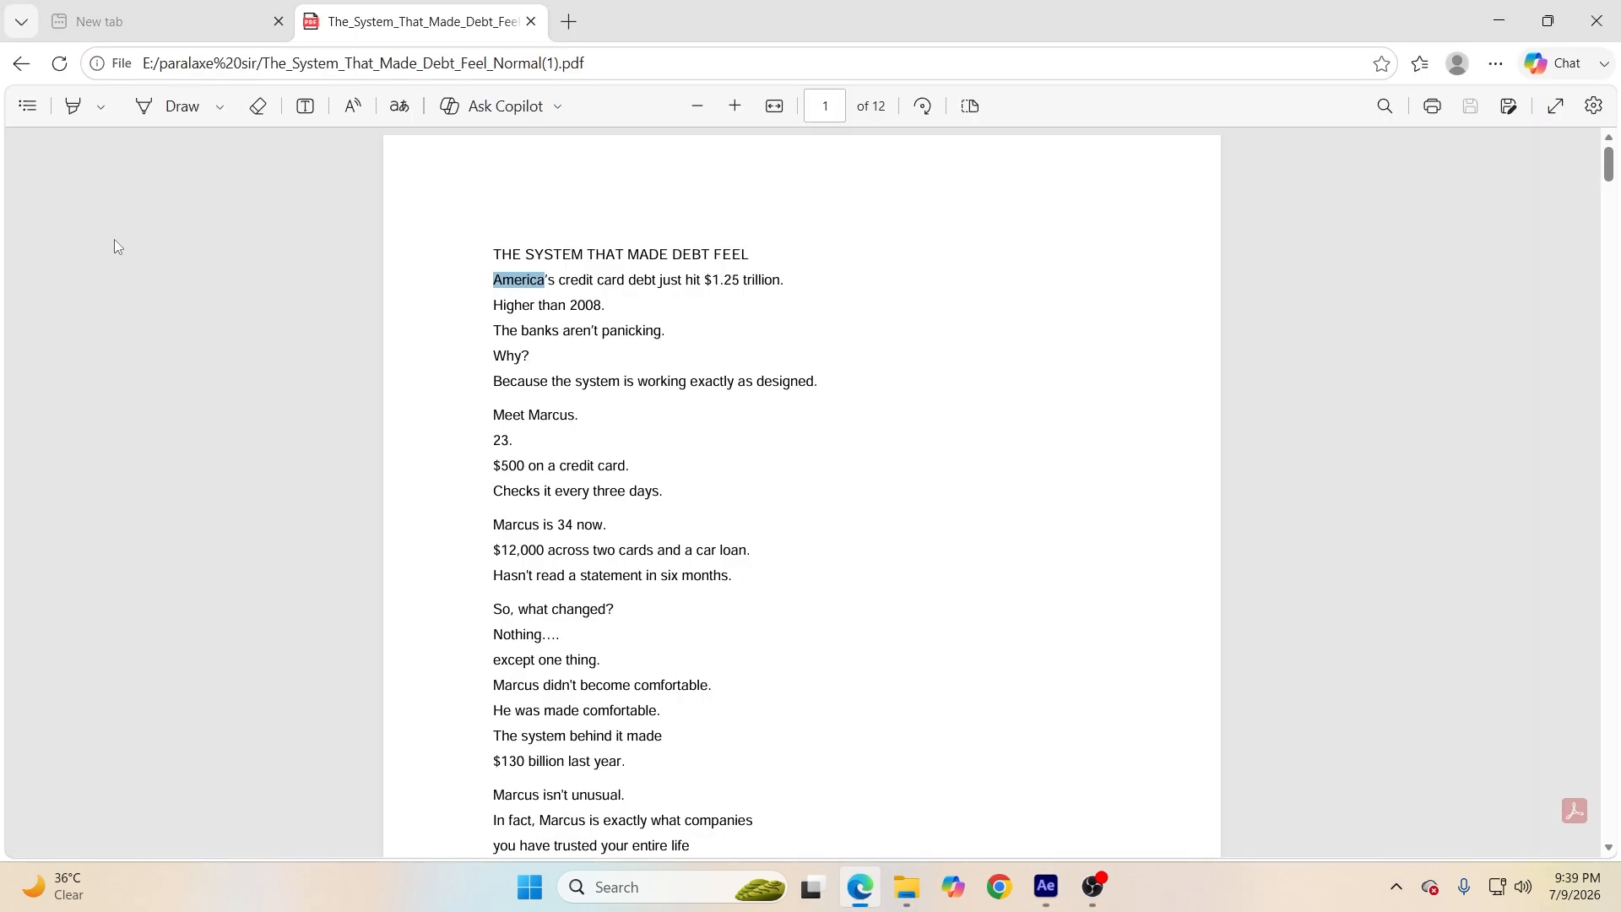
{"action": "left_click_drag", "start_coordinate": [706, 276], "coordinate": [781, 282]}
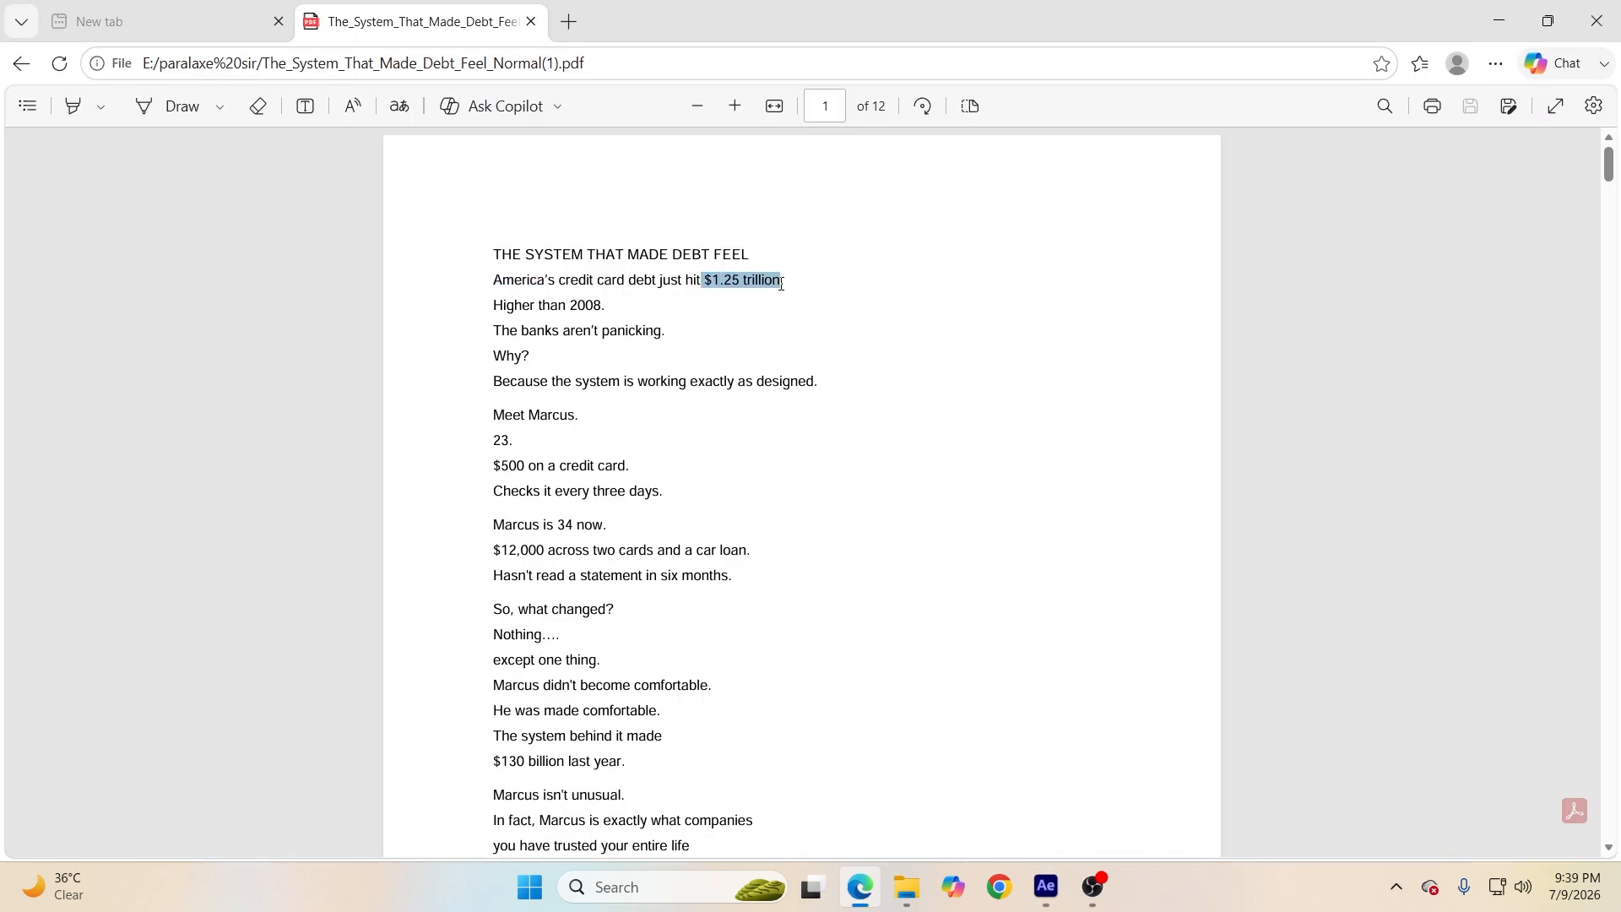
{"action": "left_click", "coordinate": [829, 109]}
Return to After Effects, paste "$1.25 trillion" as a new text layer in Comp 8 and center its anchor point.
{"action": "left_click", "coordinate": [1046, 886]}
{"action": "left_click", "coordinate": [344, 59]}
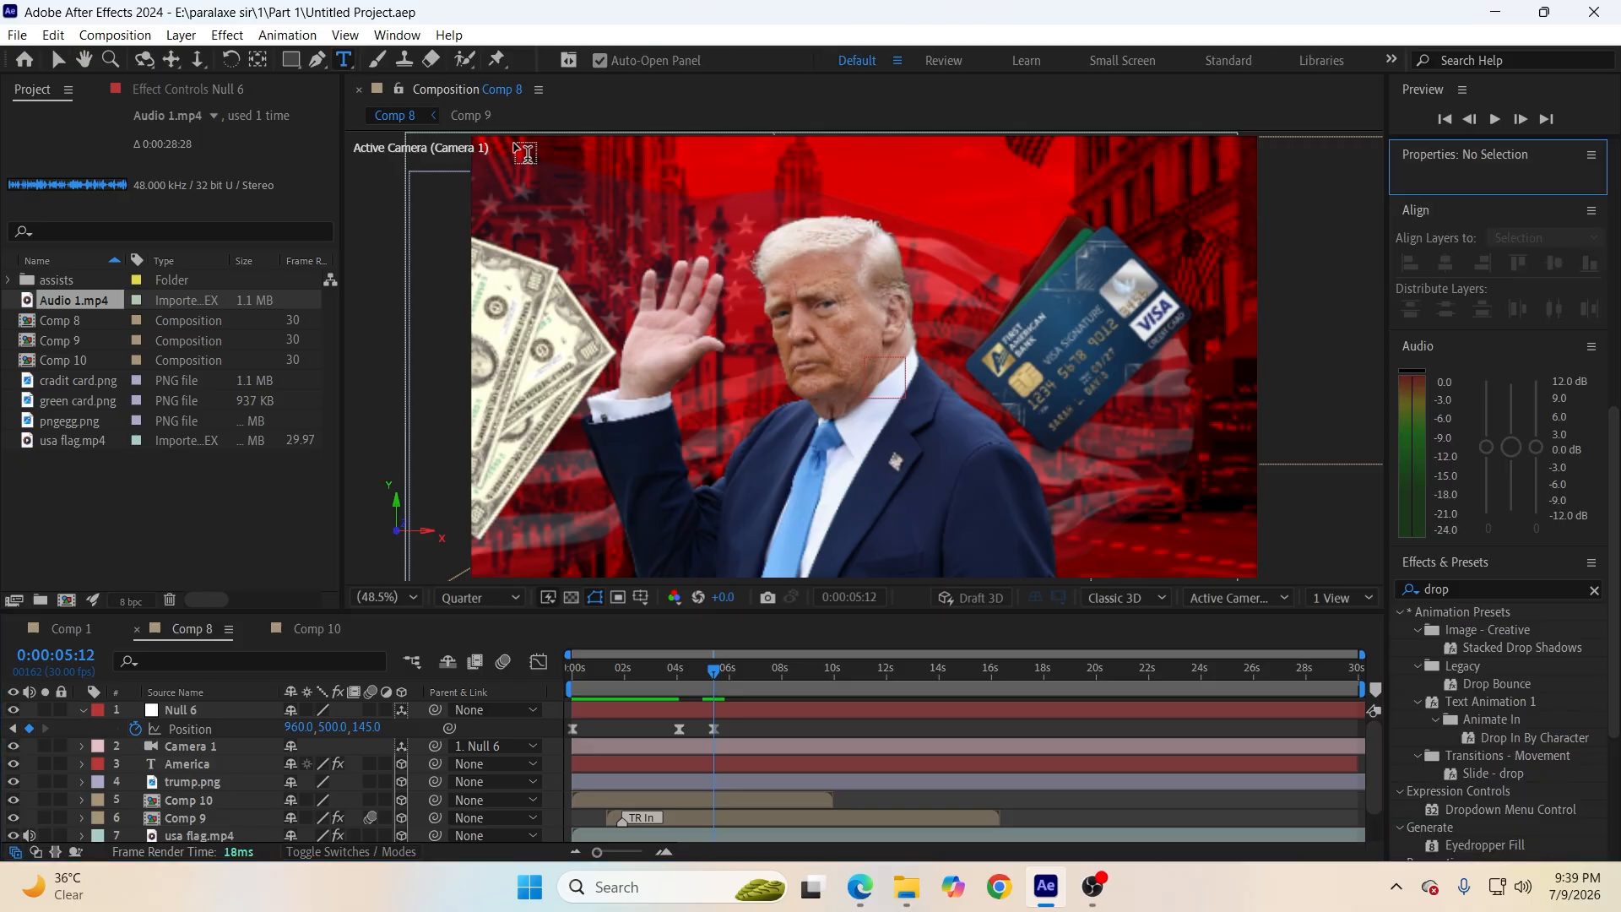
{"action": "left_click", "coordinate": [539, 215]}
{"action": "key", "text": "ctrl+v"}
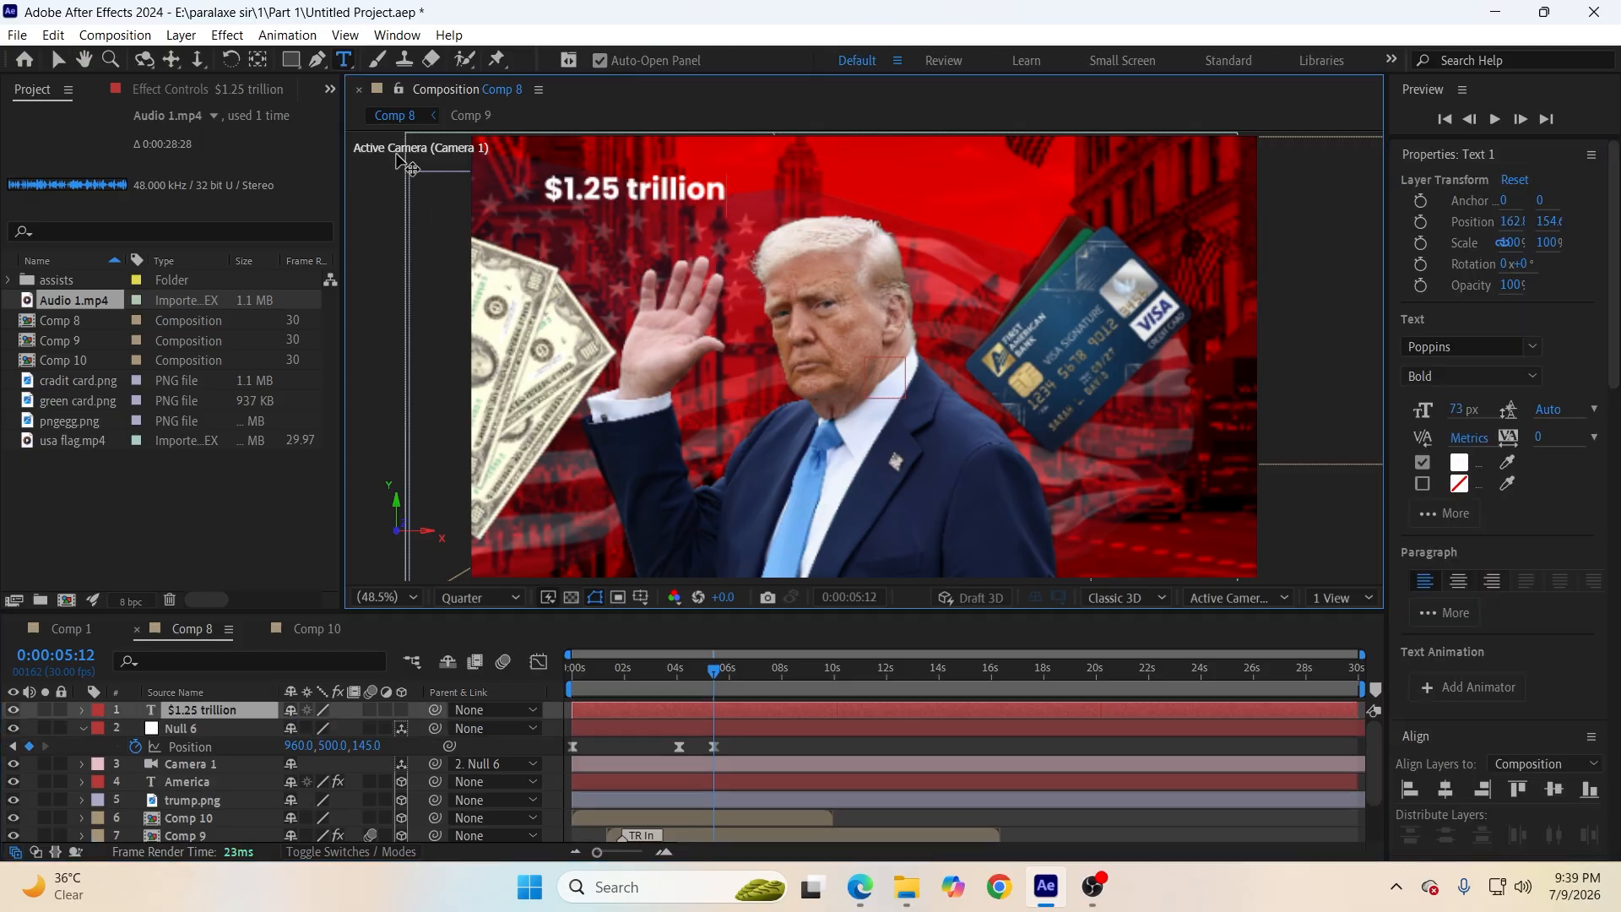
{"action": "double_click", "coordinate": [263, 62], "text": "ctrl"}
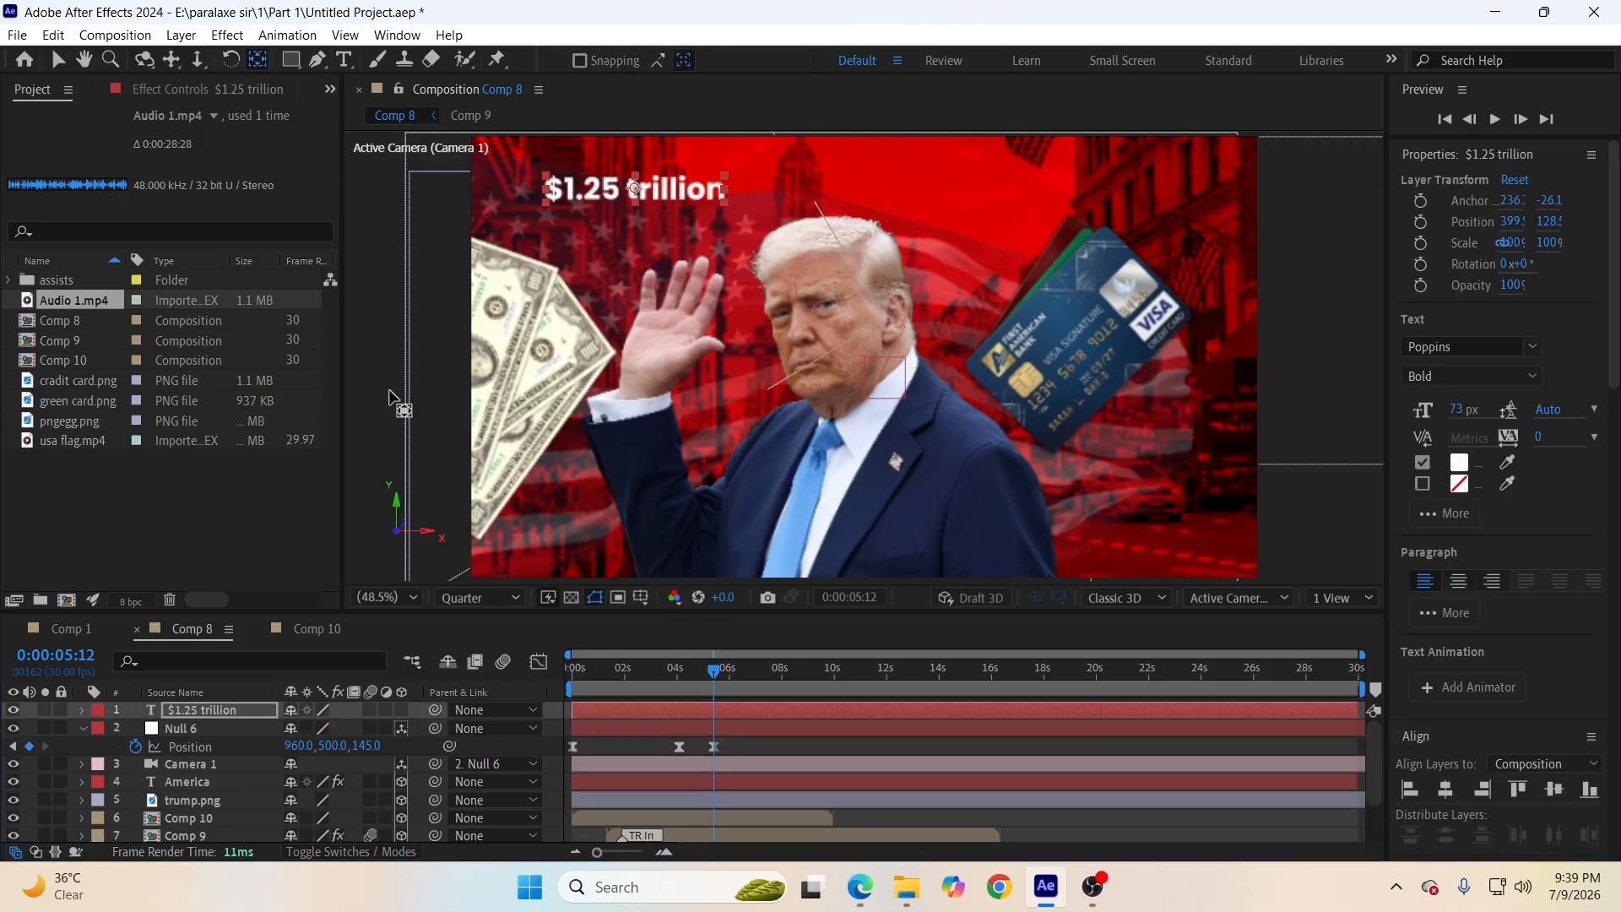
Scale the $1.25 trillion text to 309%, place it centrally over the lower part of the man's suit and save the project.
{"action": "key", "text": "s"}
{"action": "left_click_drag", "start_coordinate": [347, 728], "coordinate": [409, 717]}
{"action": "left_click", "coordinate": [57, 59]}
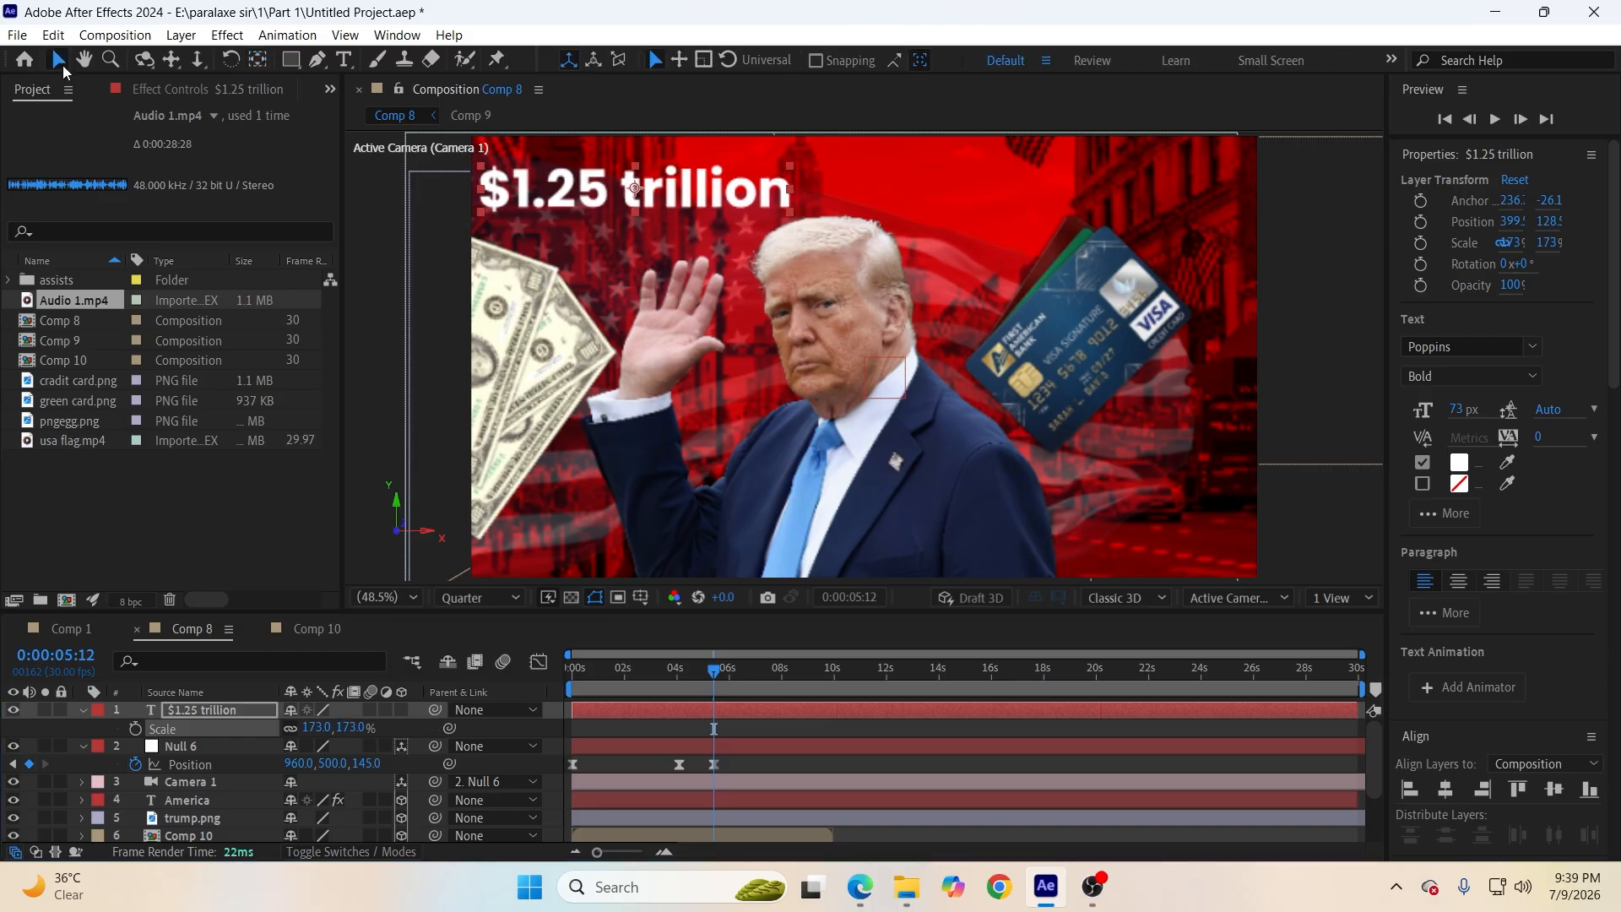
{"action": "left_click_drag", "start_coordinate": [713, 173], "coordinate": [912, 505]}
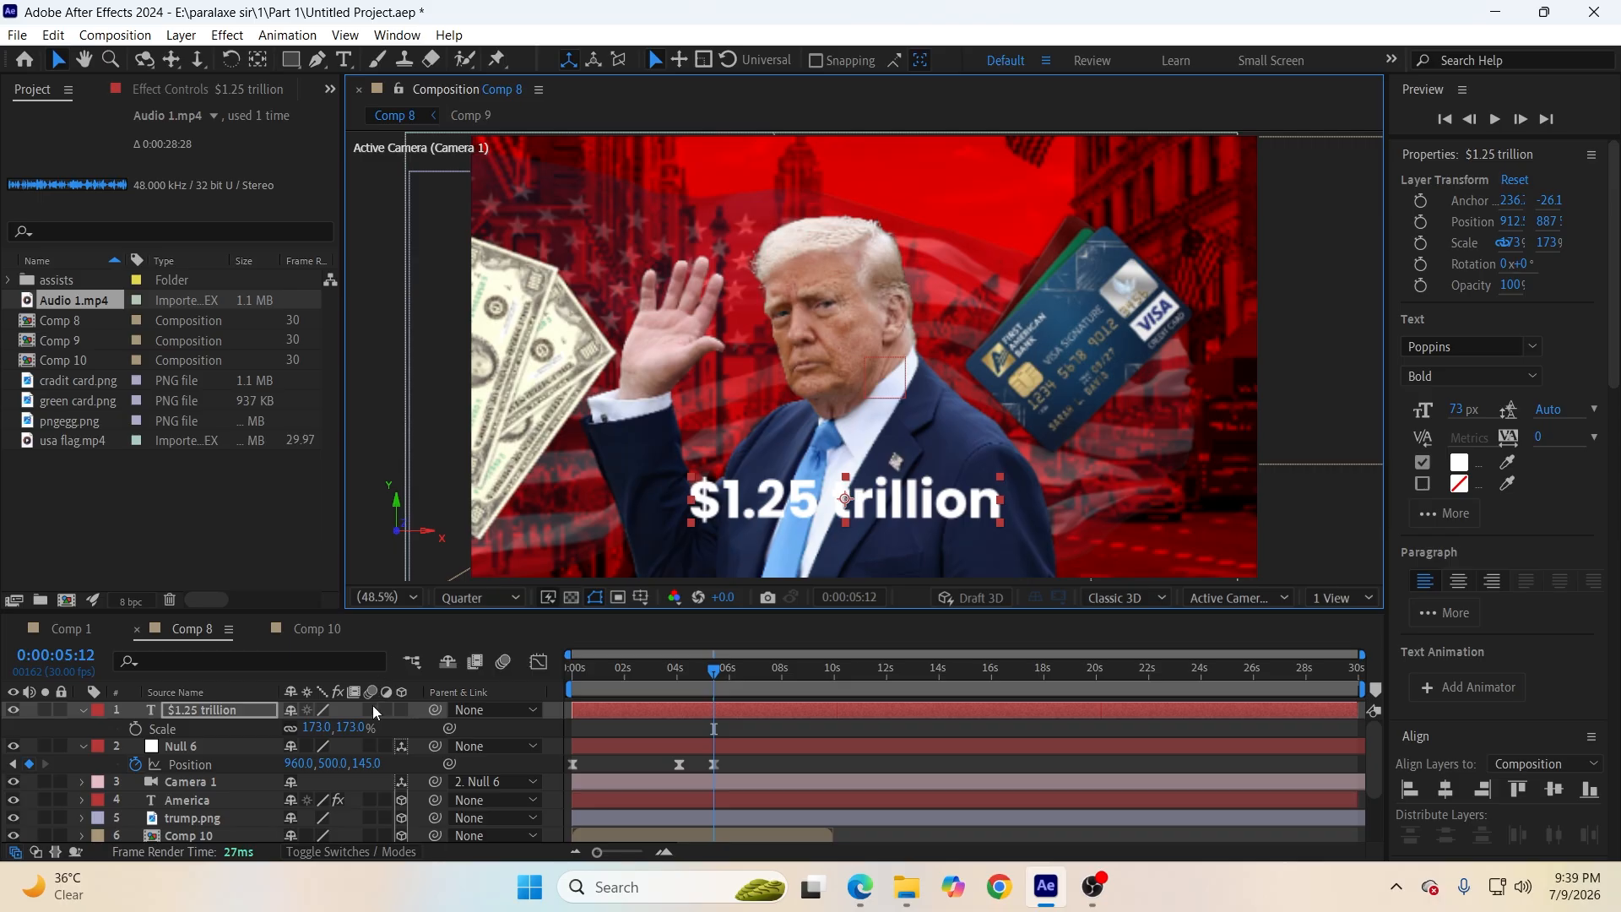
{"action": "left_click_drag", "start_coordinate": [338, 728], "coordinate": [477, 706]}
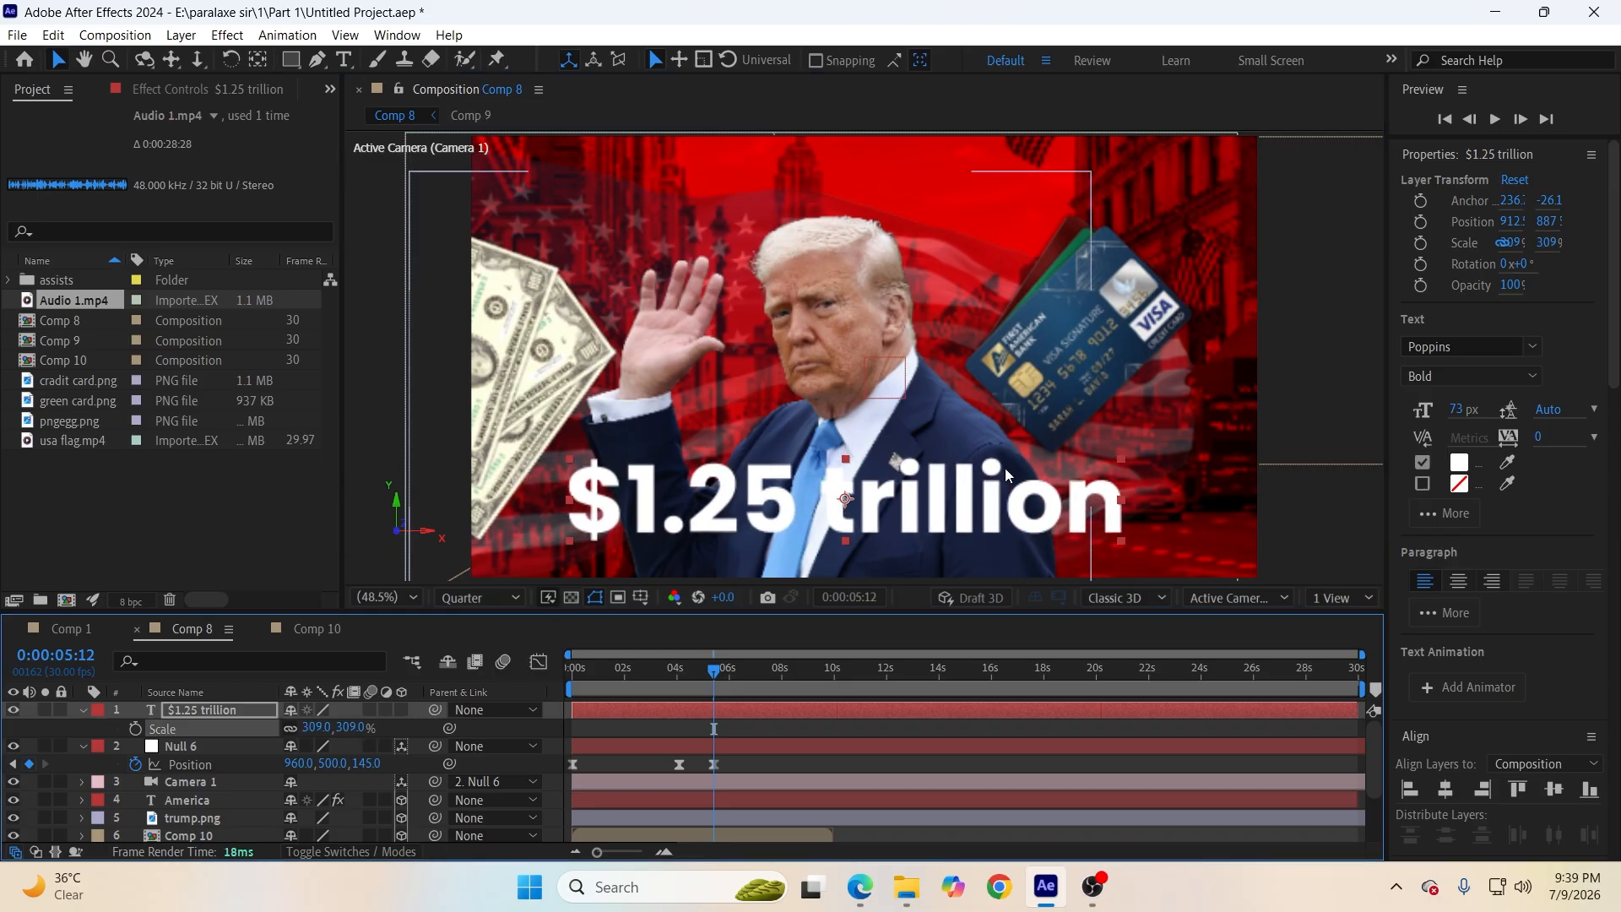
{"action": "left_click_drag", "start_coordinate": [994, 507], "coordinate": [1010, 506]}
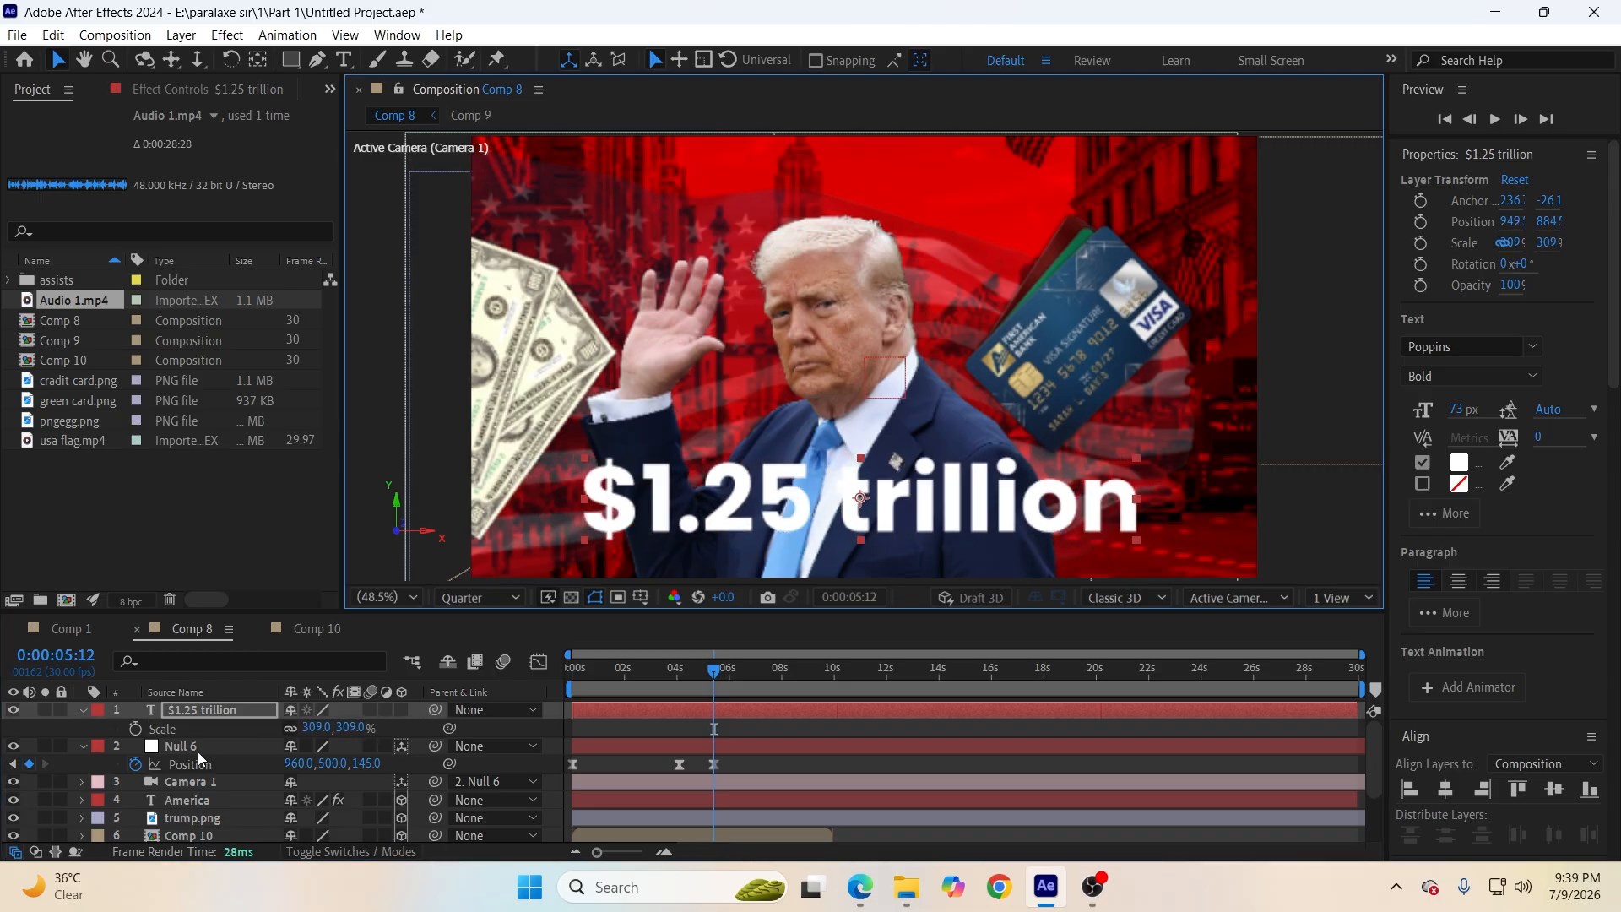
{"action": "left_click", "coordinate": [83, 709]}
{"action": "key", "text": "ctrl+shift+a"}
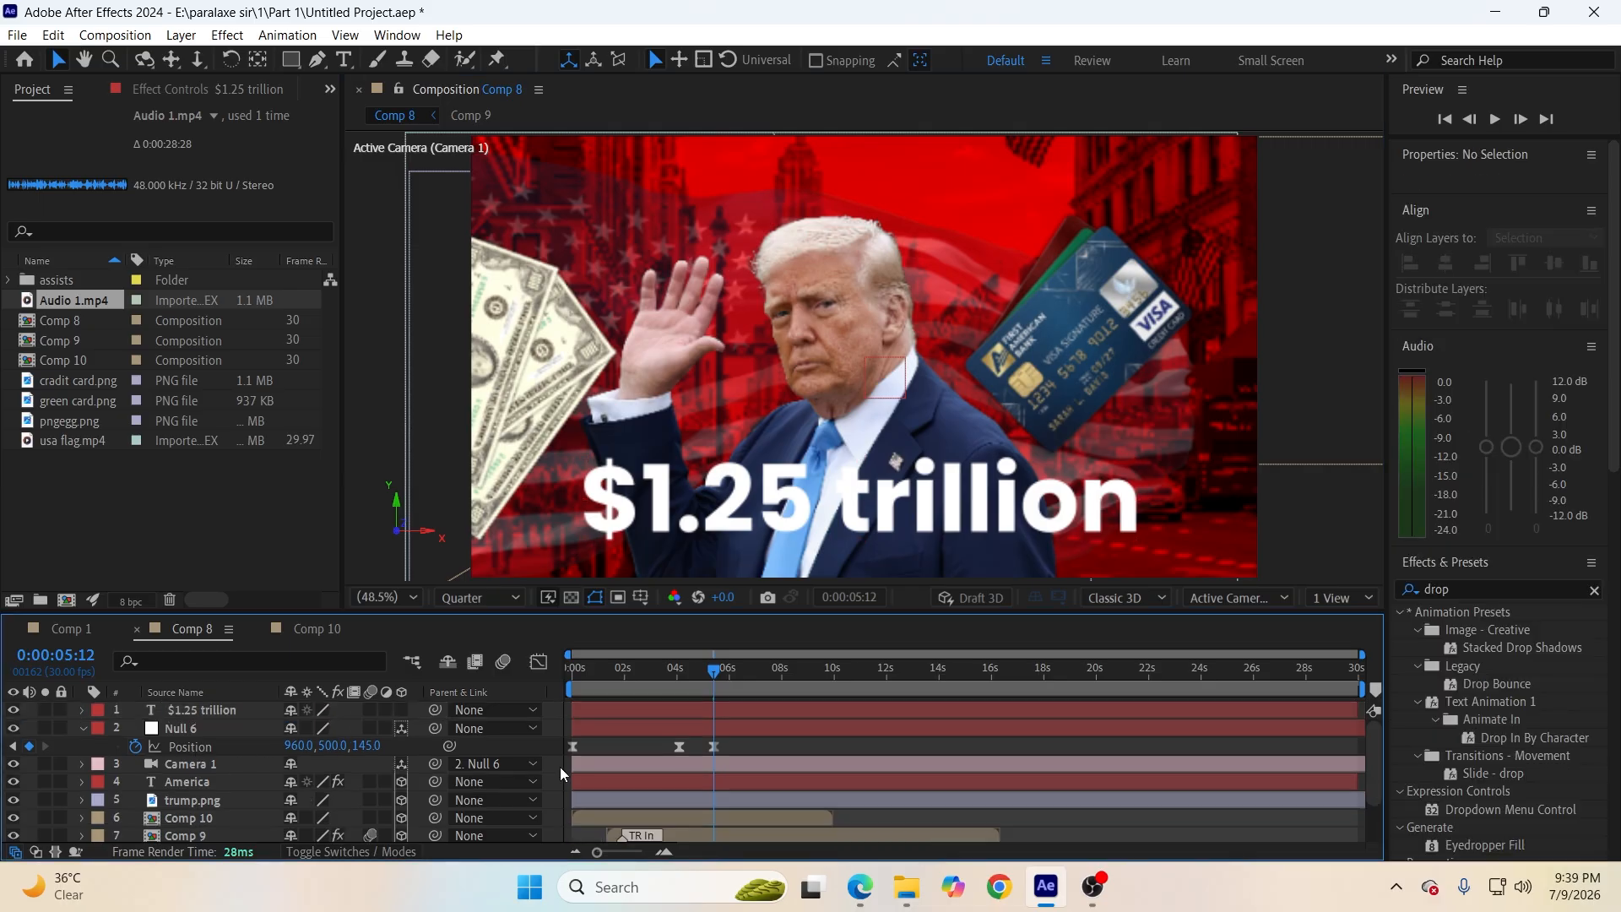
{"action": "key", "text": "ctrl+s"}
Set the $1.25 trillion text layer to All Caps in its character options.
{"action": "left_click", "coordinate": [250, 707]}
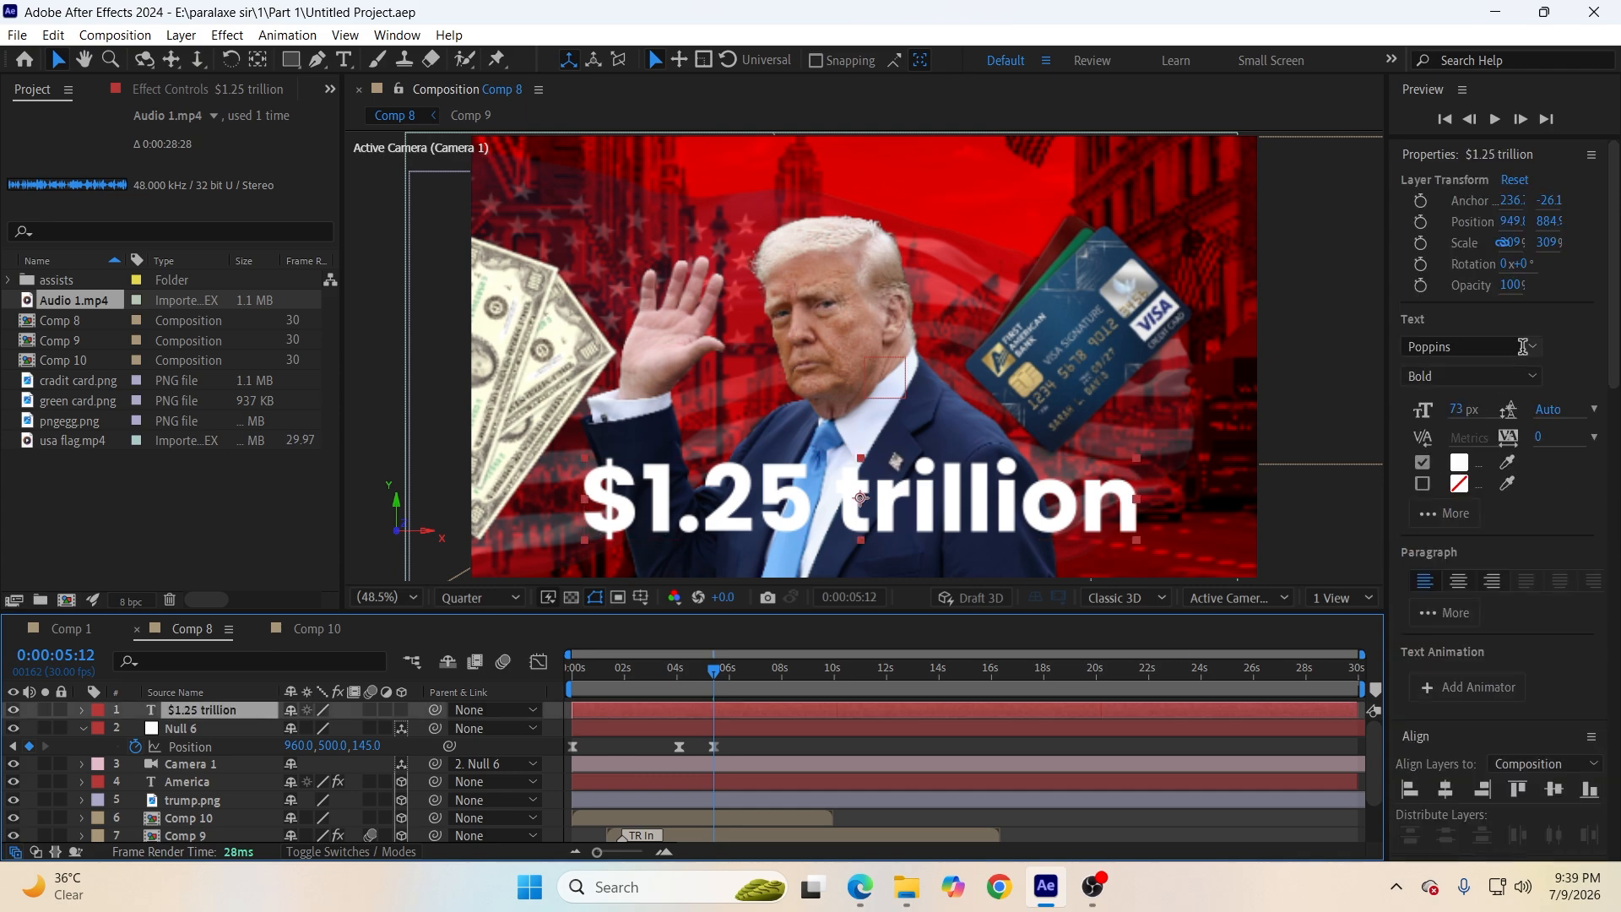
{"action": "left_click", "coordinate": [1443, 512]}
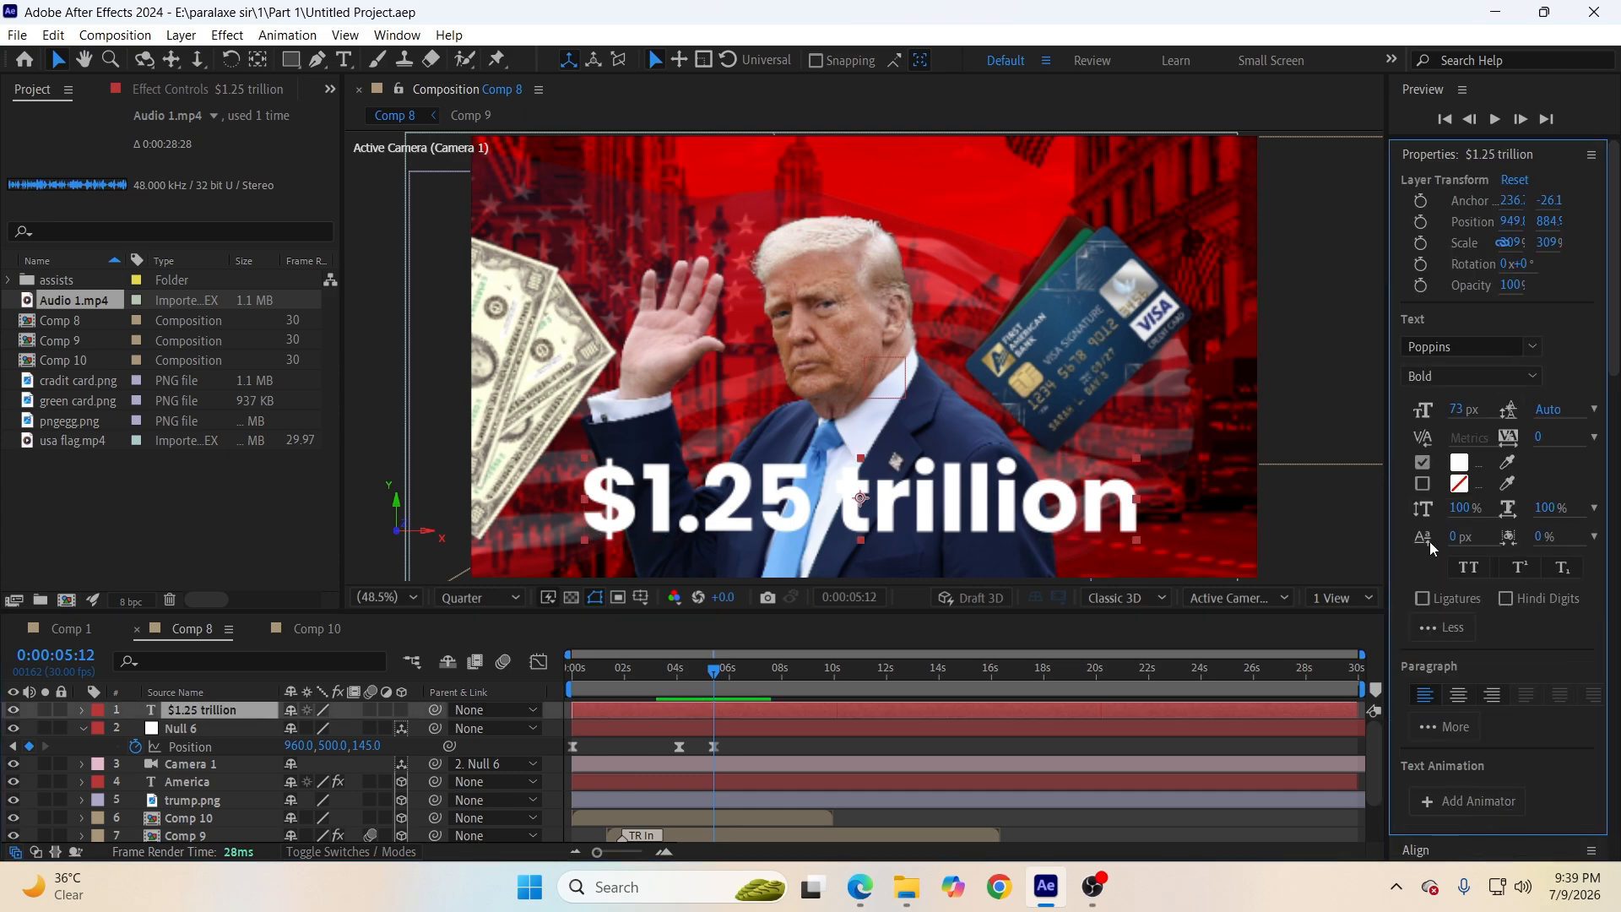
{"action": "left_click", "coordinate": [1432, 728]}
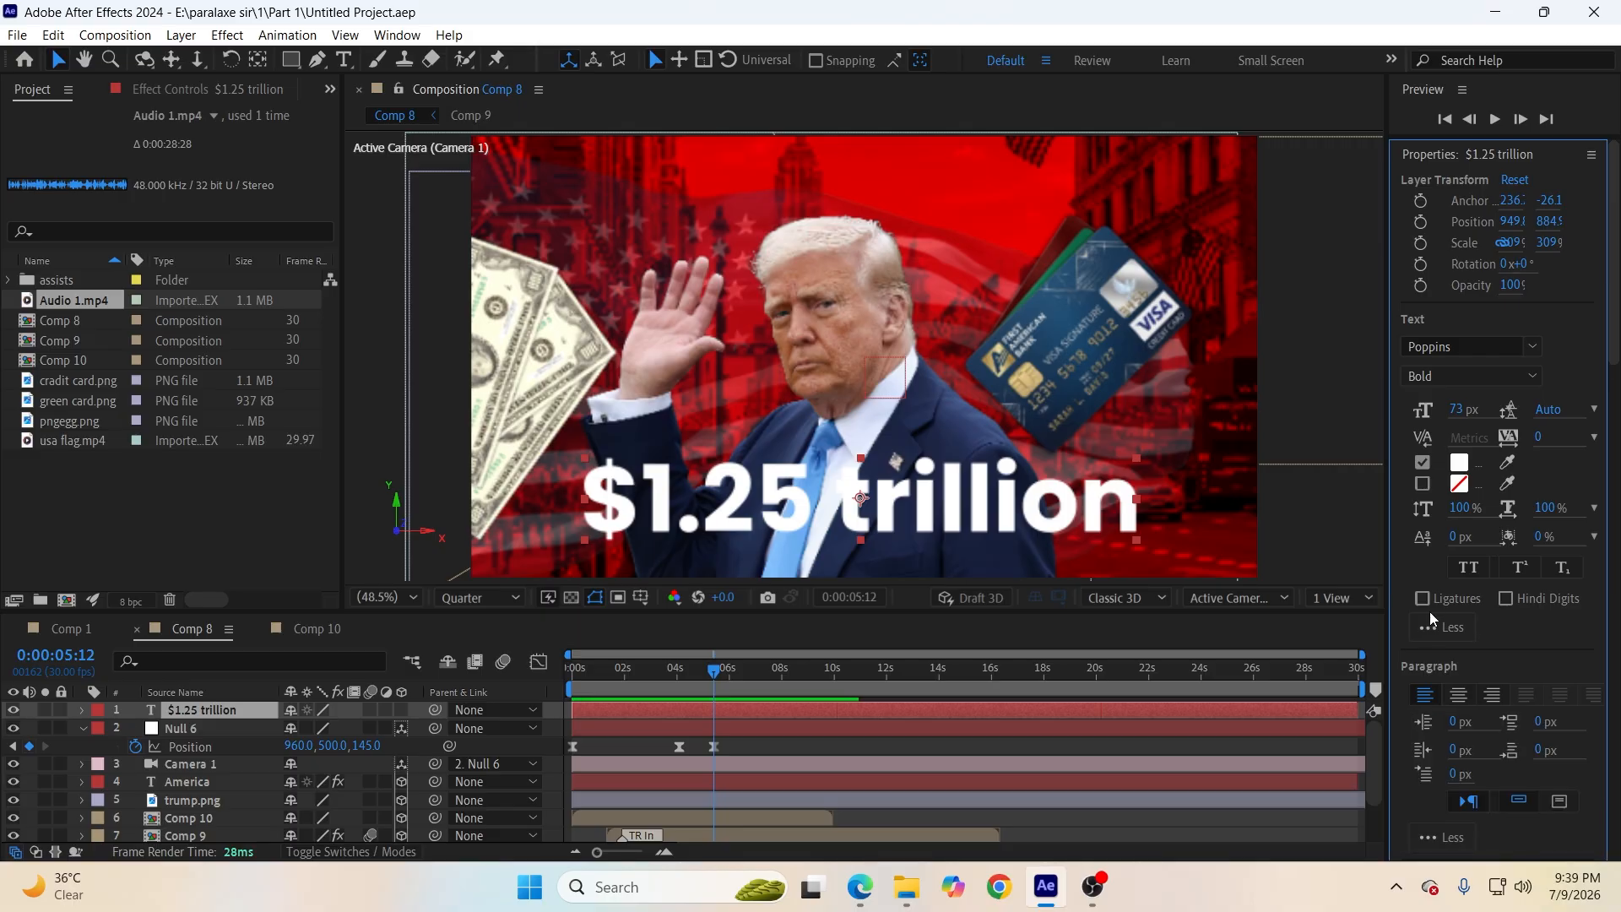
{"action": "scroll", "coordinate": [1432, 716], "scroll_direction": "down", "scroll_amount": 5}
{"action": "scroll", "coordinate": [1451, 660], "scroll_direction": "up", "scroll_amount": 3}
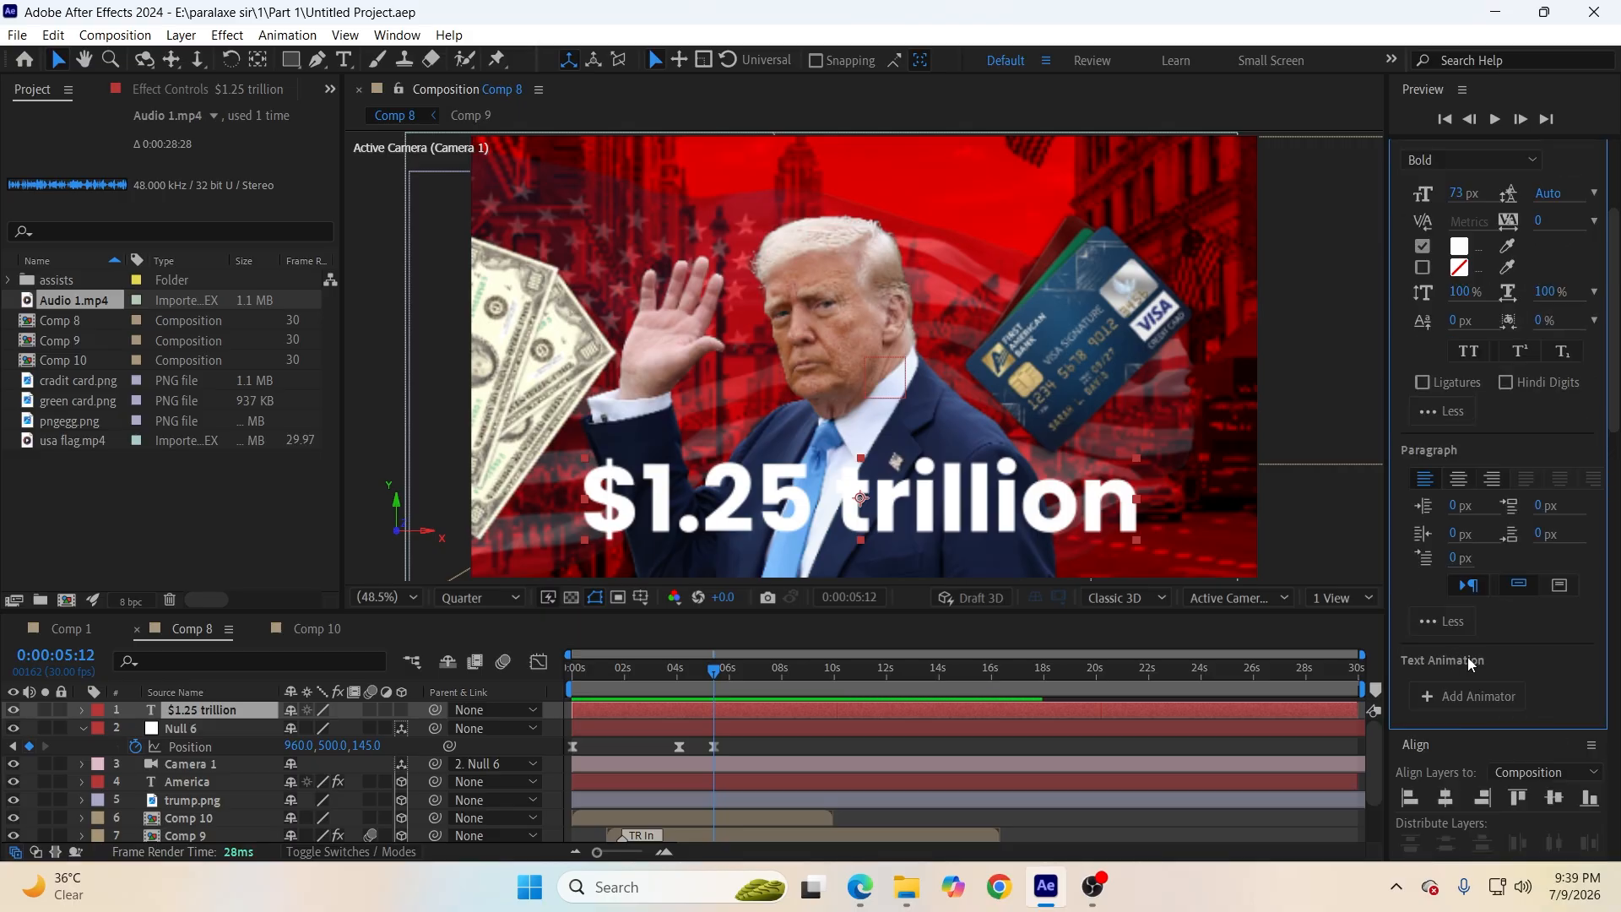
{"action": "scroll", "coordinate": [1451, 627], "scroll_direction": "down", "scroll_amount": 2}
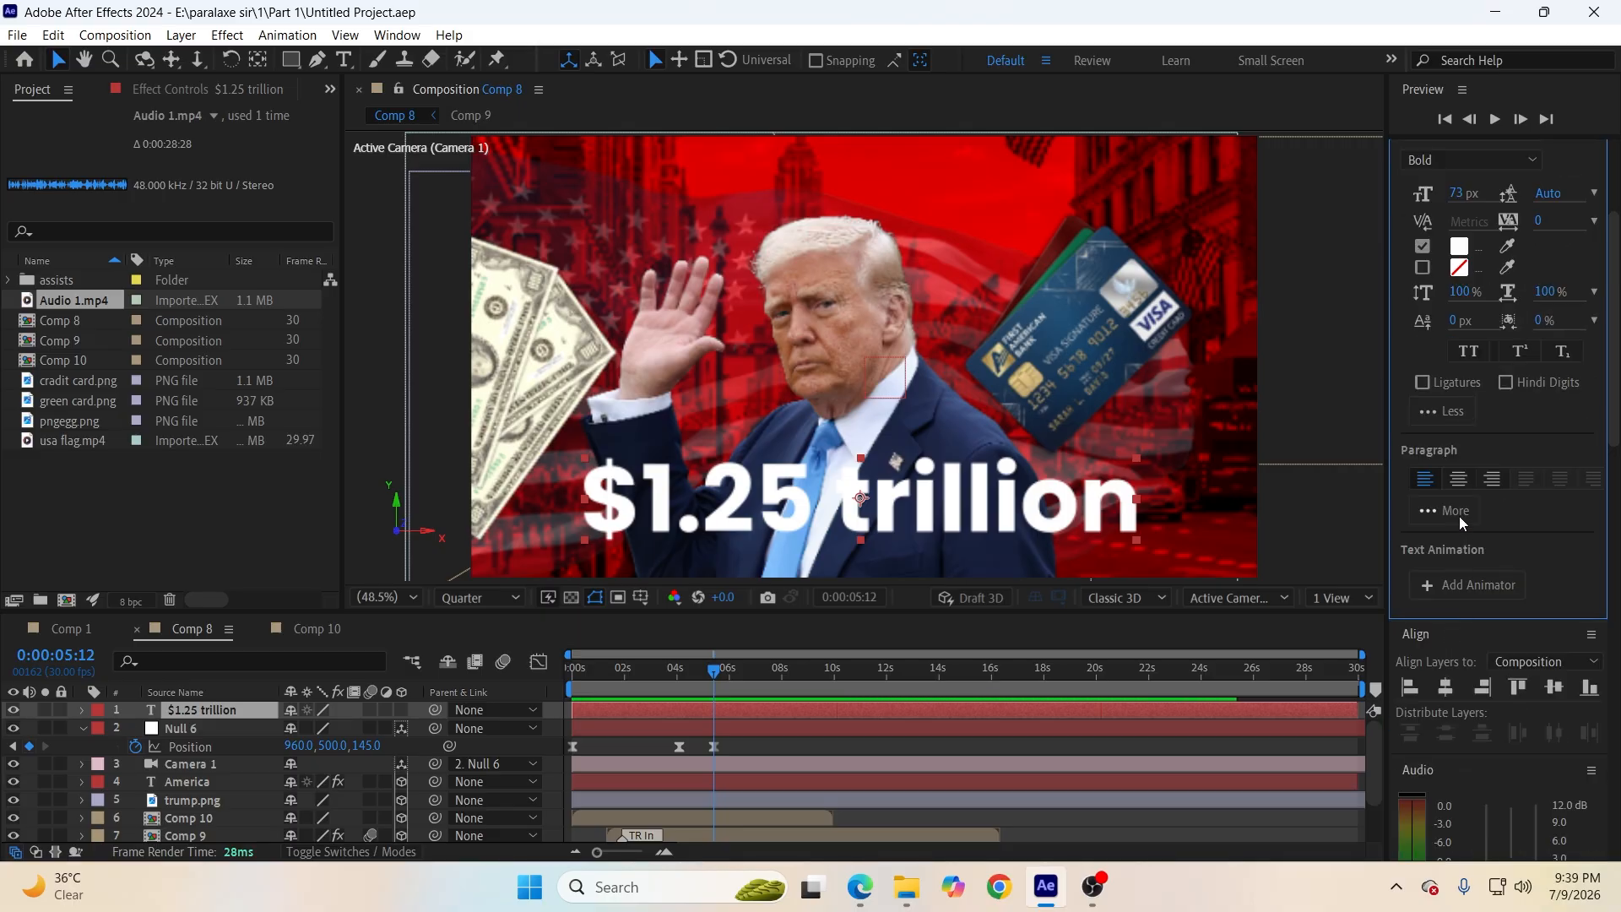
{"action": "scroll", "coordinate": [1460, 524], "scroll_direction": "up", "scroll_amount": 5}
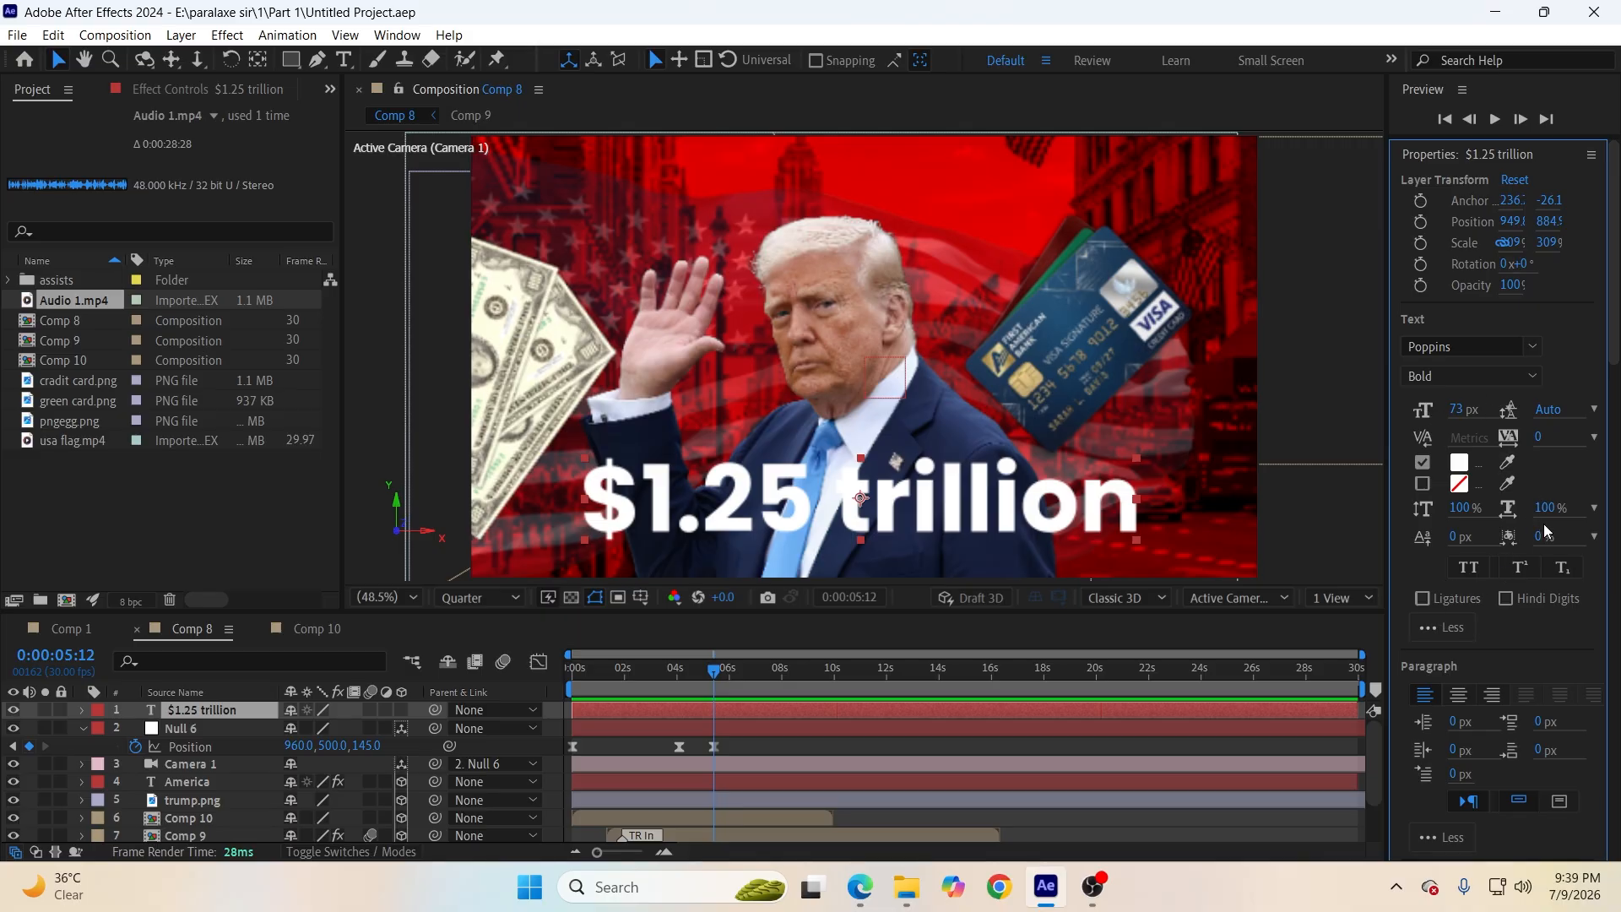
{"action": "left_click", "coordinate": [1472, 569]}
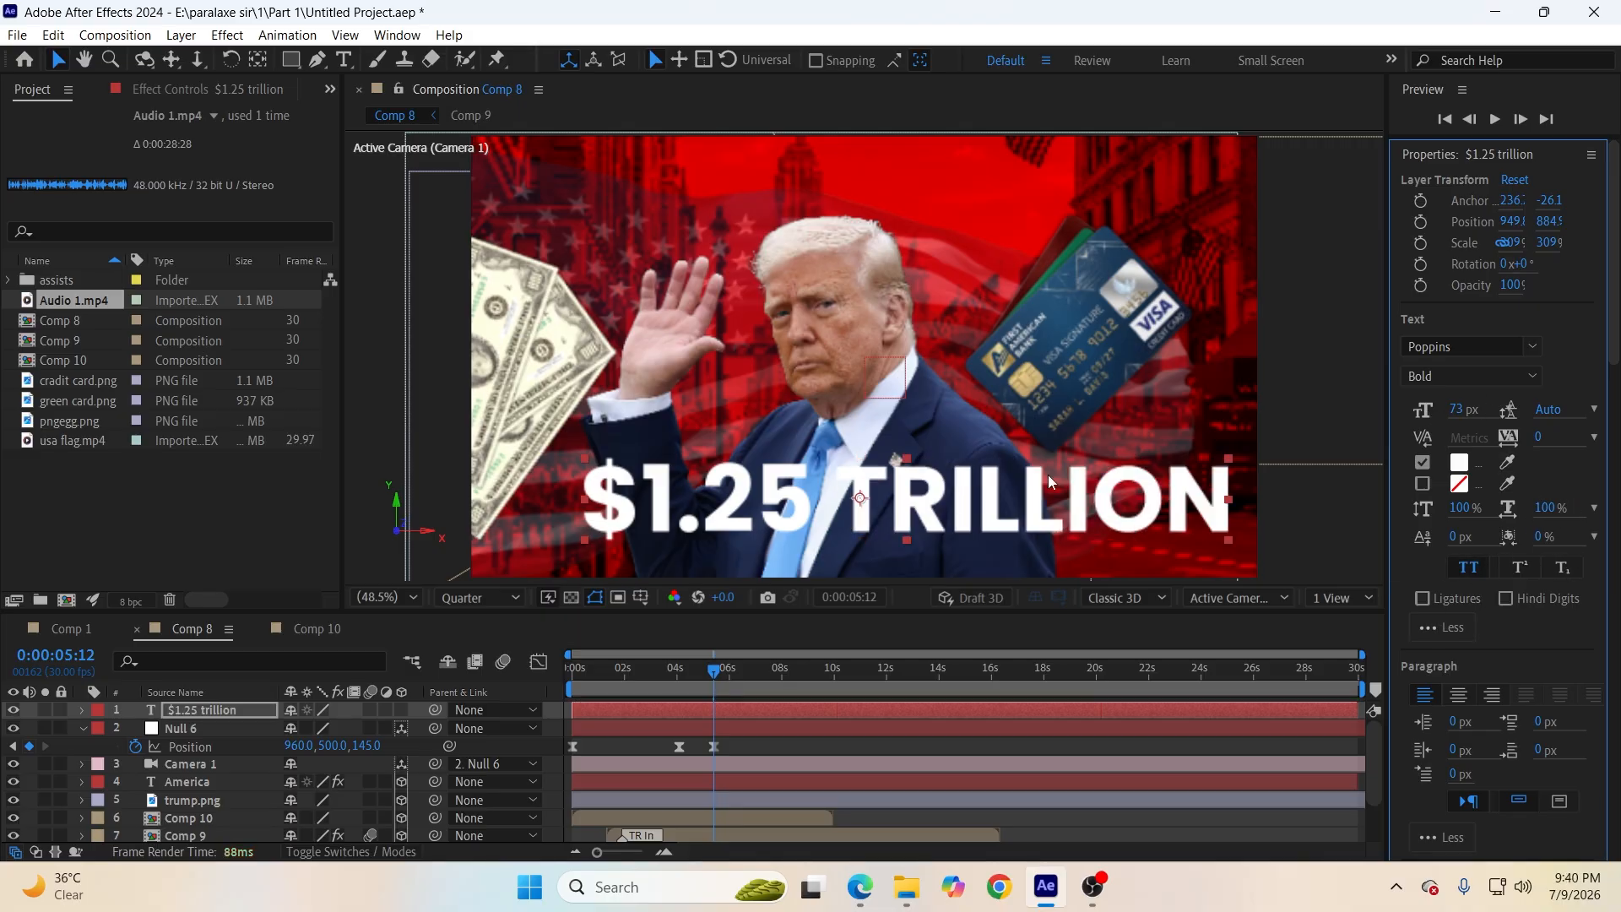
Shift the $1.25 trillion title slightly left and down to about 855, 903, and scale it to 216%.
{"action": "left_click_drag", "start_coordinate": [1047, 475], "coordinate": [1009, 483]}
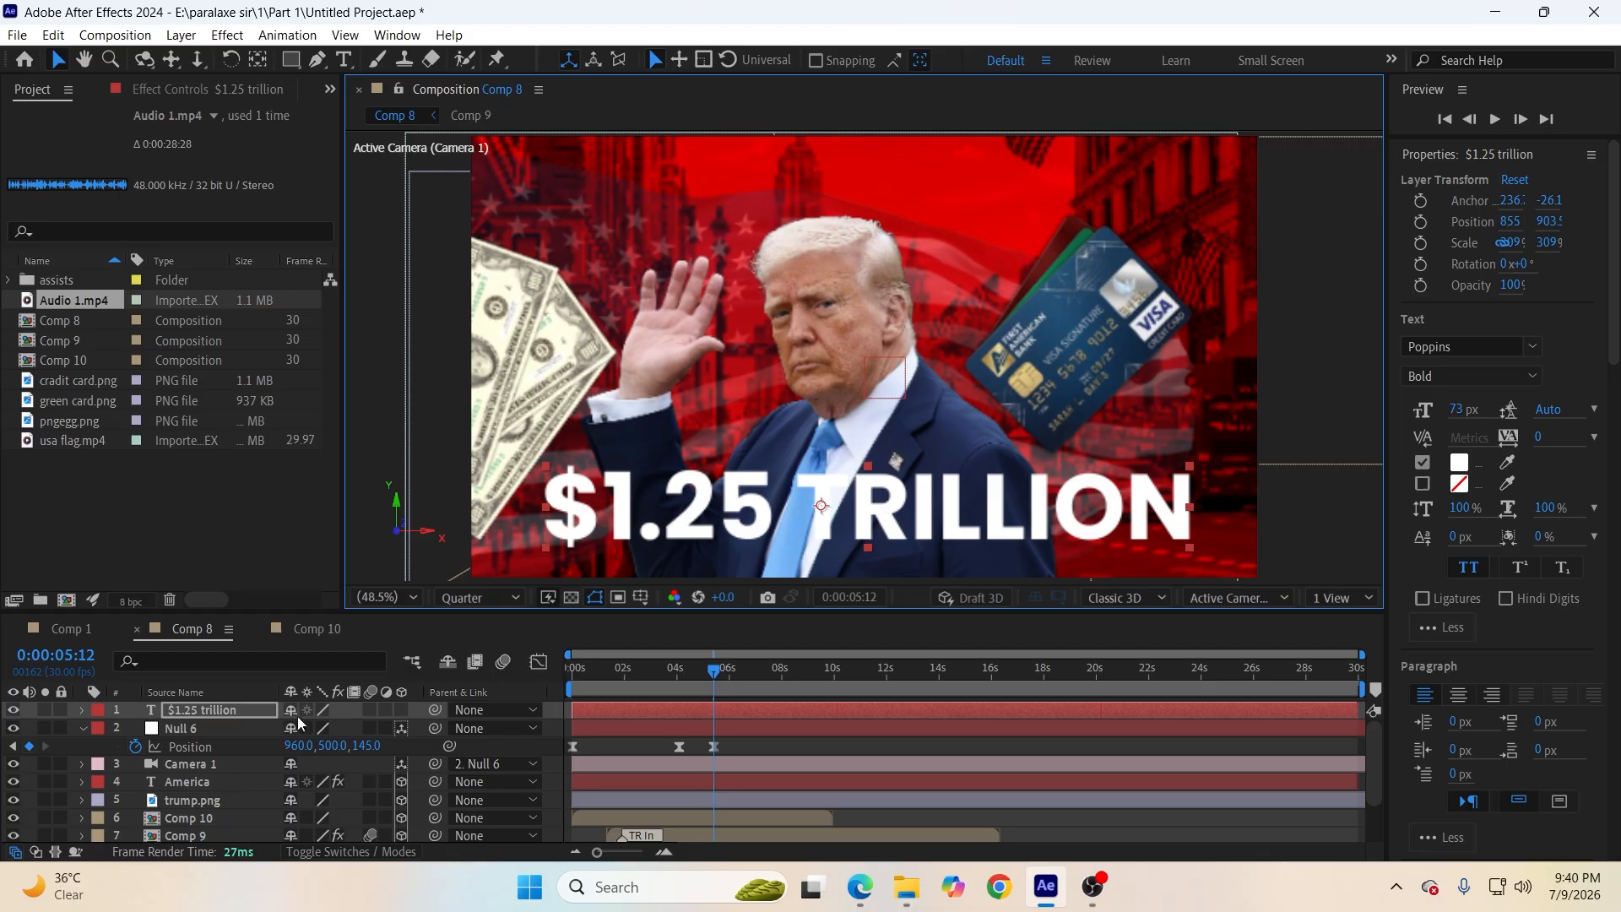
{"action": "key", "text": "s"}
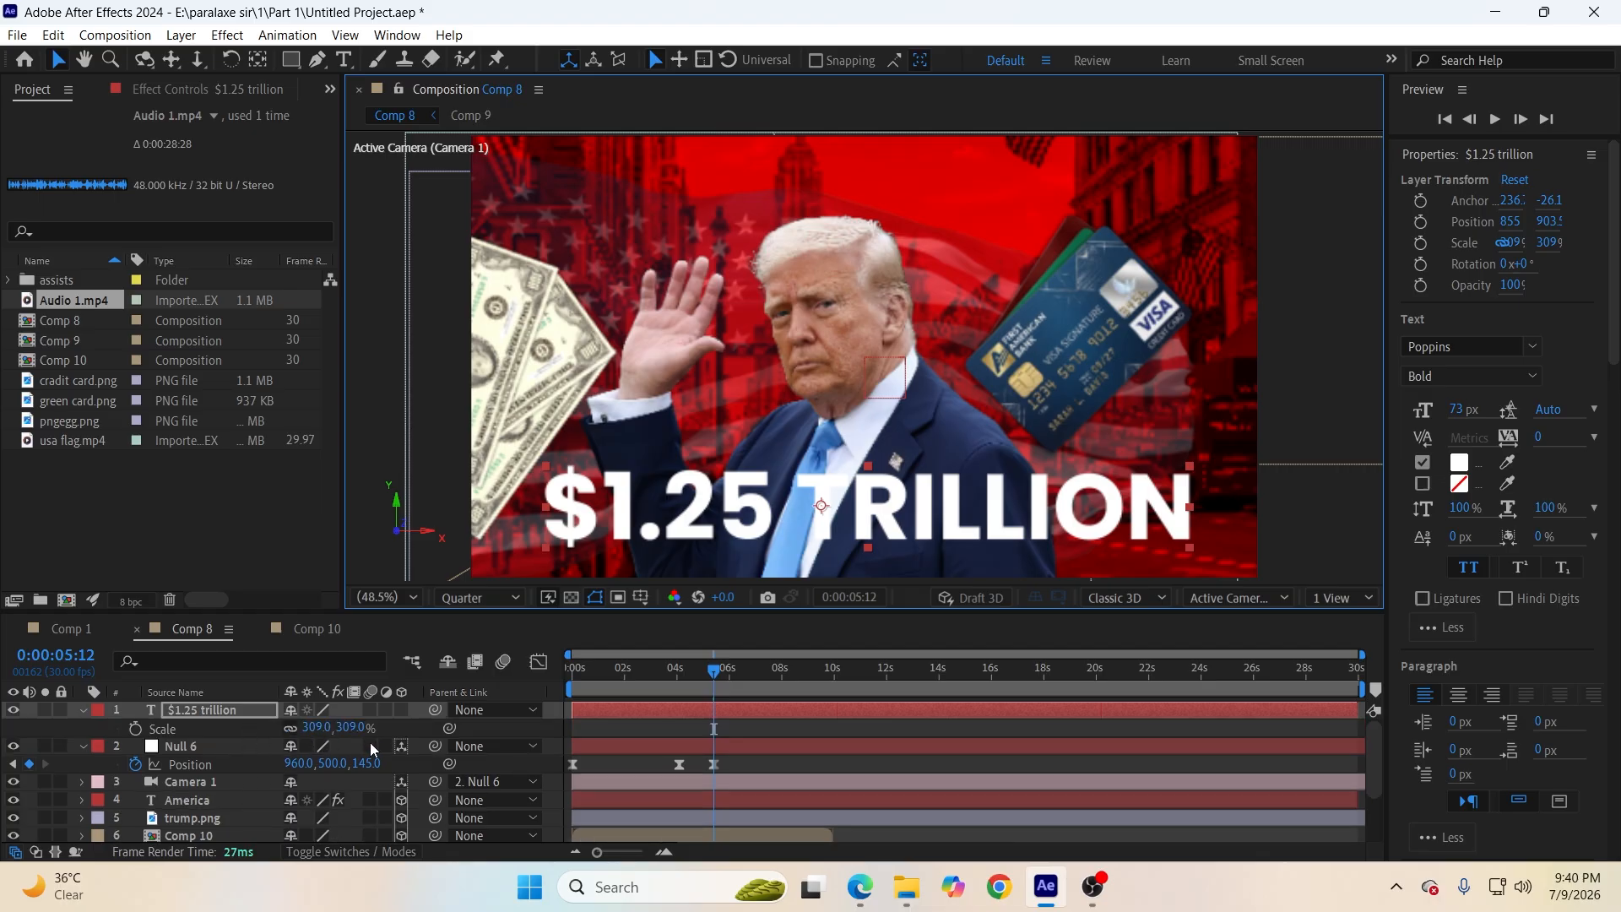
{"action": "left_click_drag", "start_coordinate": [316, 728], "coordinate": [320, 757]}
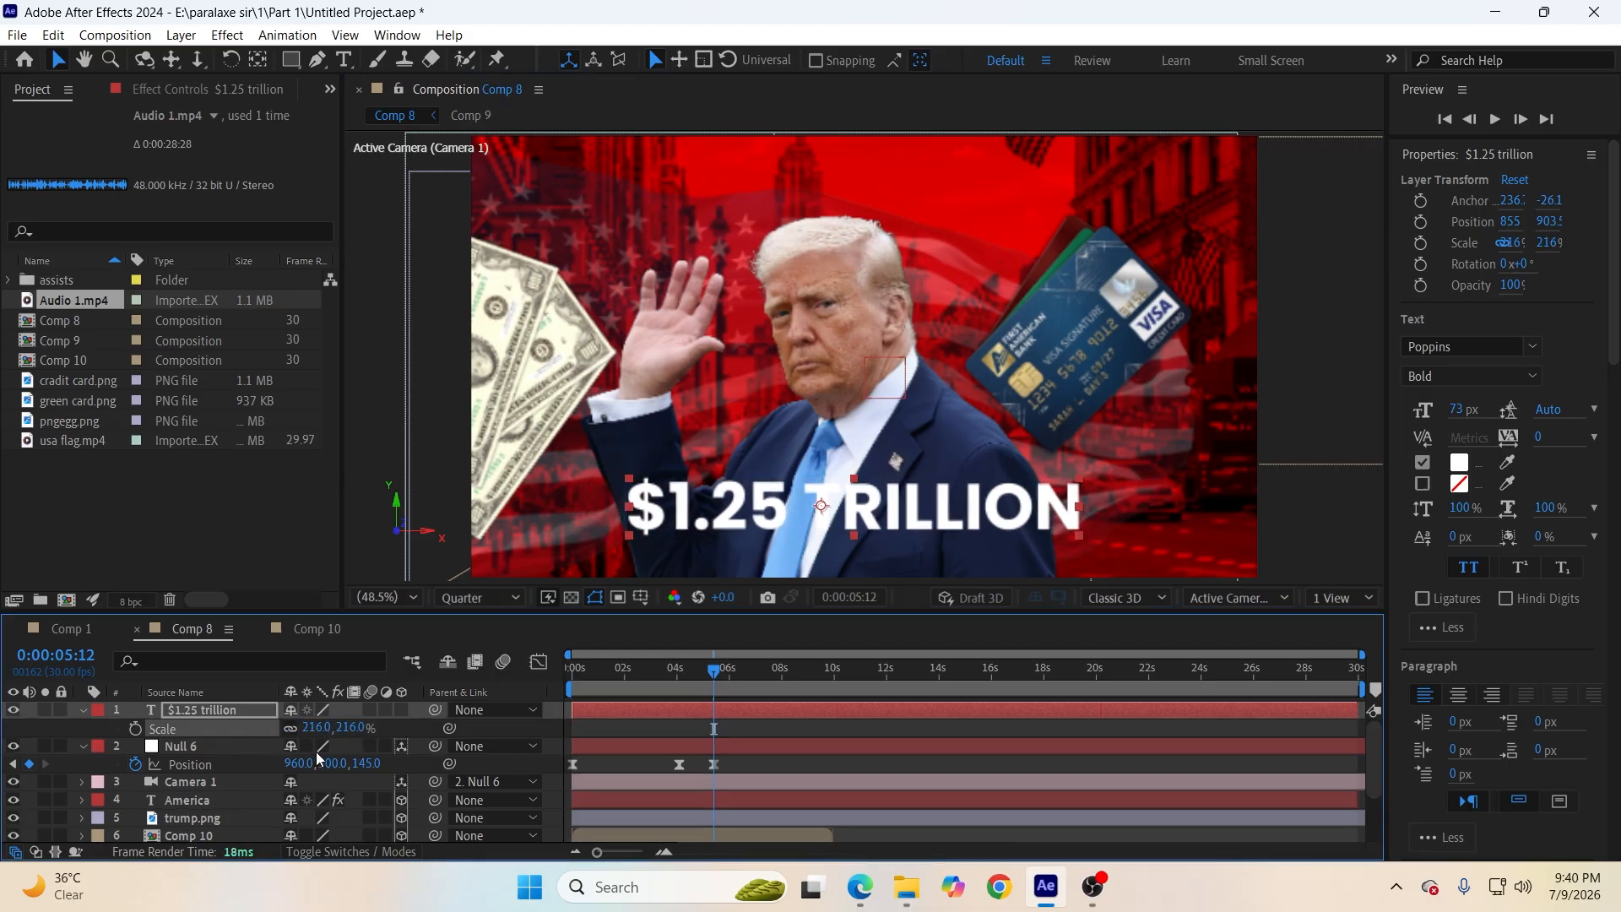
Center the anchor point of the $1.25 trillion title and collapse its scale property.
{"action": "left_click", "coordinate": [259, 59]}
{"action": "key", "text": "ctrl+alt+Home"}
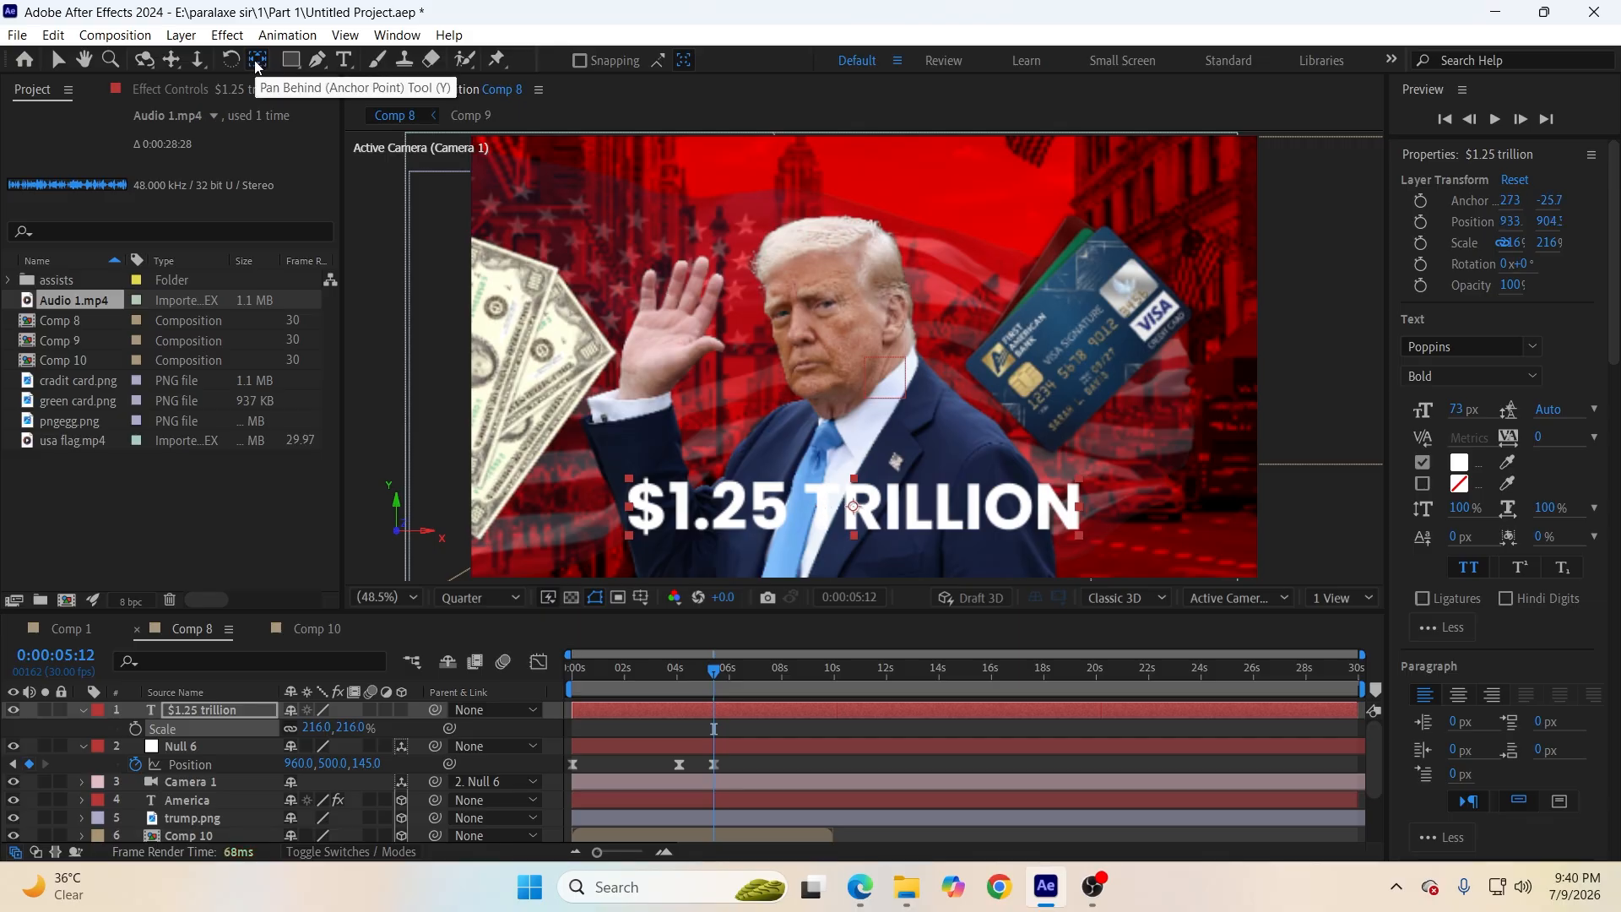
{"action": "left_click", "coordinate": [84, 714]}
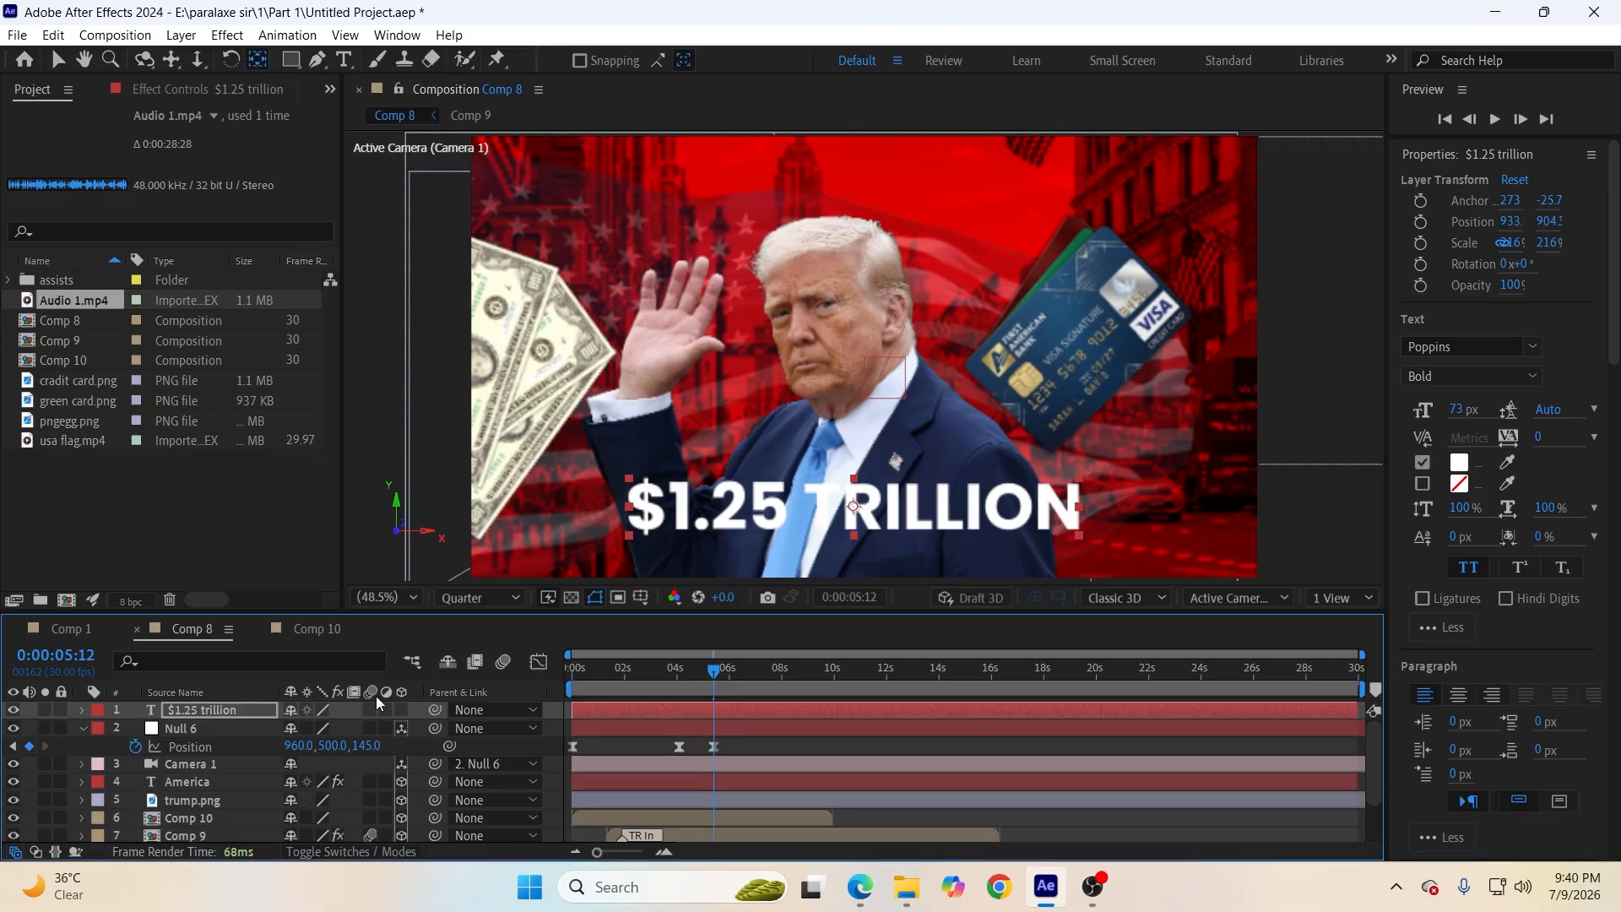
Make the $1.25 trillion title a 3D layer and raise it to a Y position of about 843.
{"action": "left_click", "coordinate": [402, 710]}
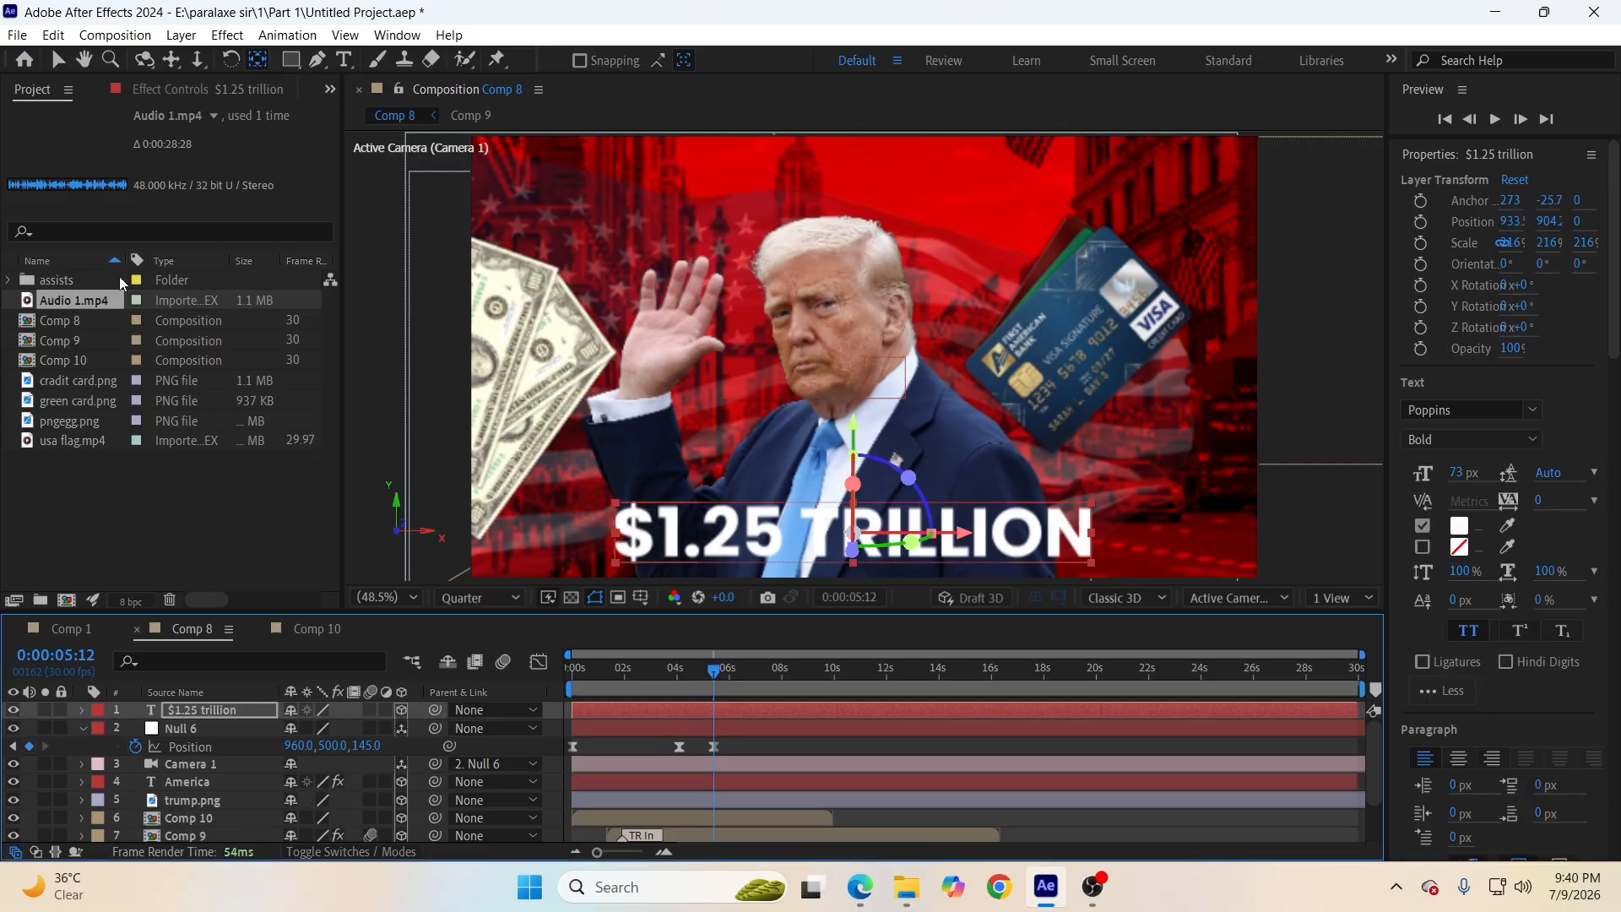
{"action": "left_click", "coordinate": [58, 59]}
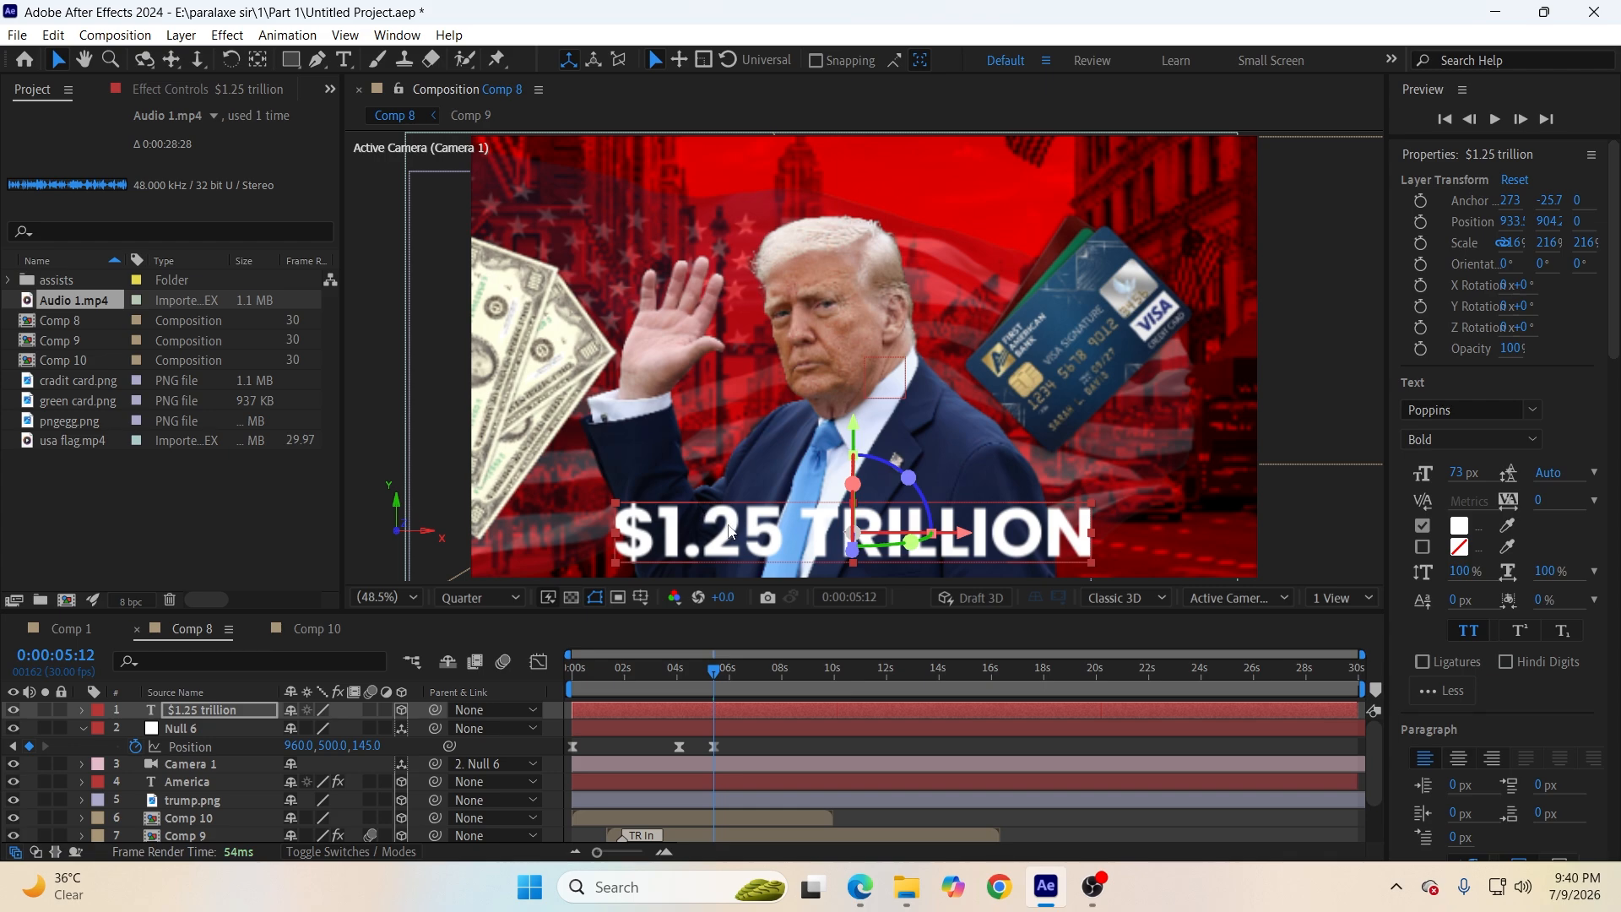
{"action": "left_click_drag", "start_coordinate": [737, 537], "coordinate": [733, 517]}
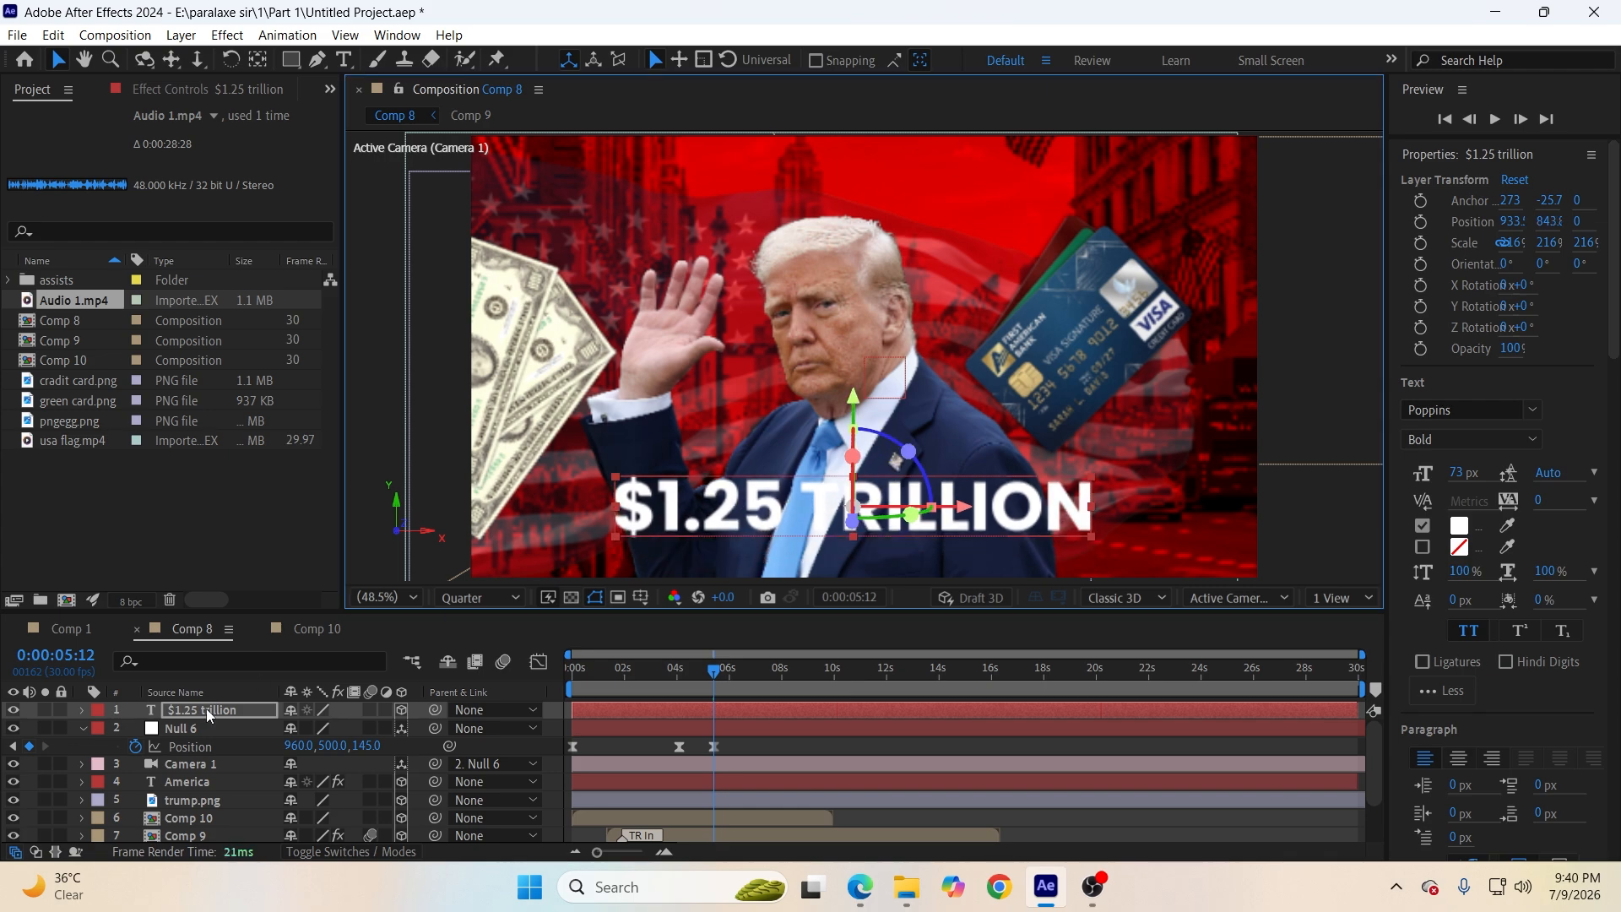
Reorder the $1.25 trillion layer to sit between Camera 1 and America, and save the project.
{"action": "left_click_drag", "start_coordinate": [206, 709], "coordinate": [231, 778]}
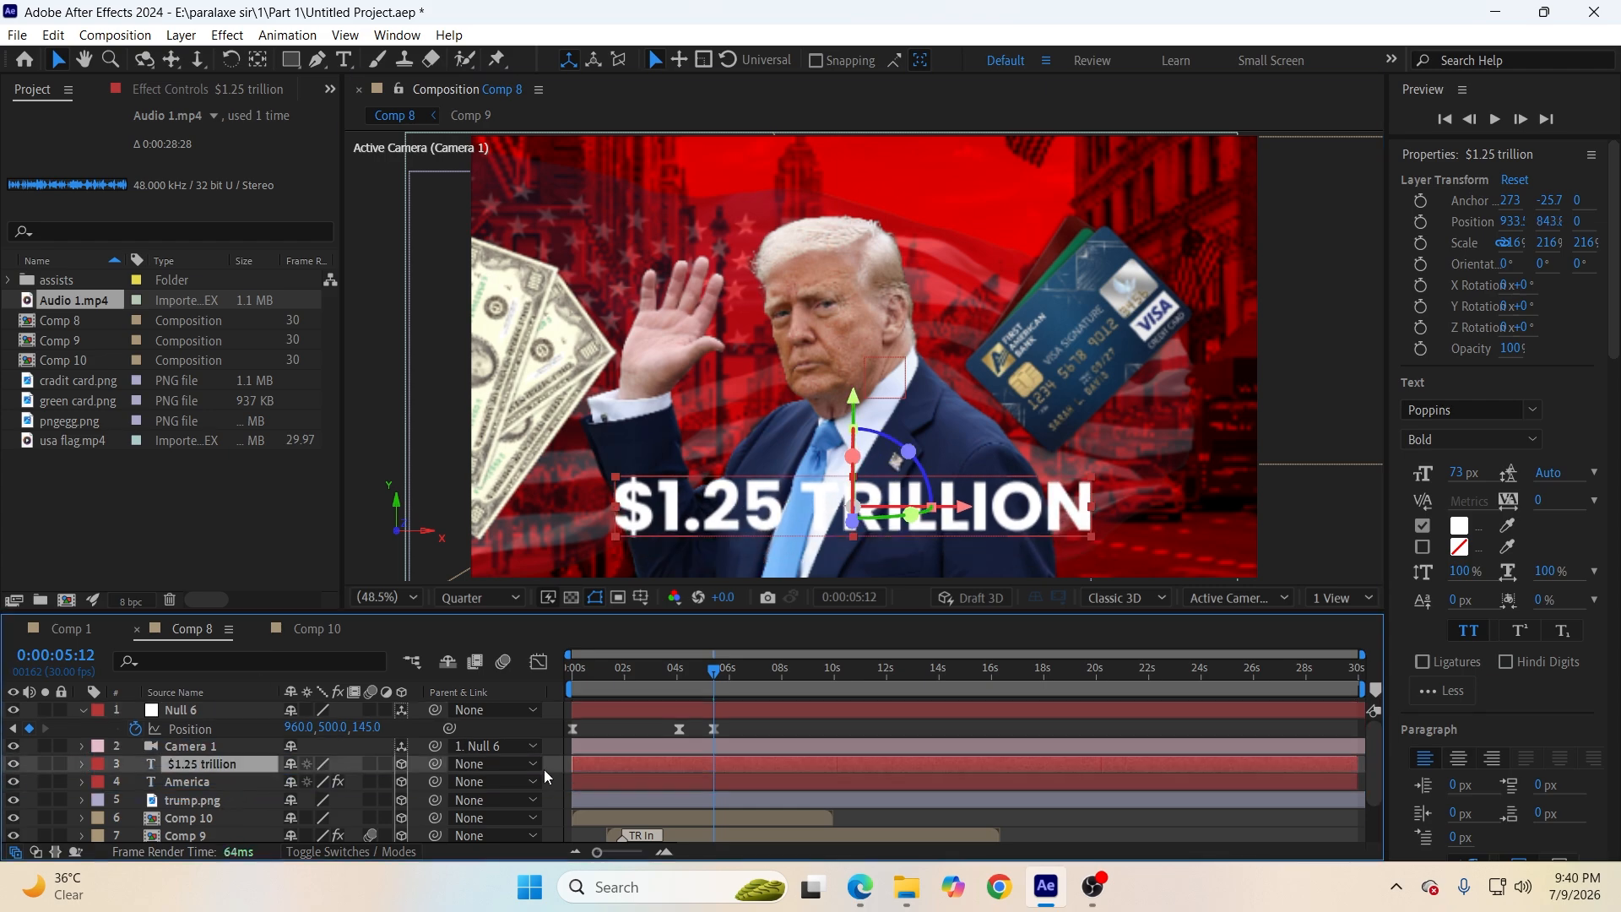
{"action": "left_click", "coordinate": [544, 768]}
{"action": "key", "text": "ctrl+s"}
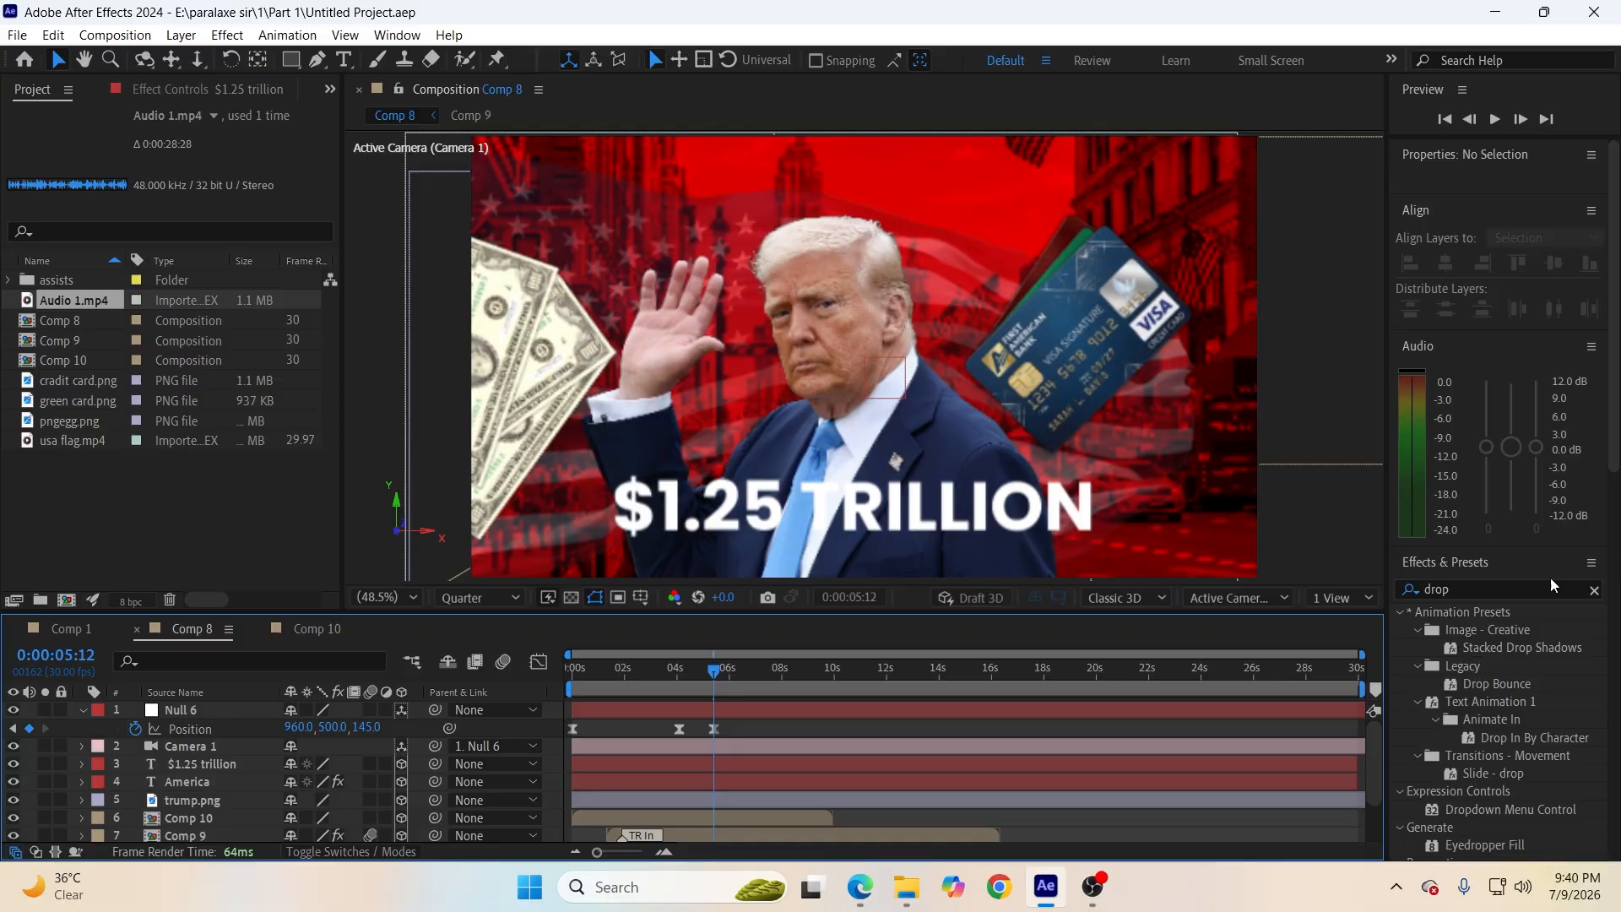
Search the effects for "ramp" and apply Gradient Ramp to the $1.25 trillion layer.
{"action": "left_click", "coordinate": [1595, 590]}
{"action": "left_click", "coordinate": [1529, 585]}
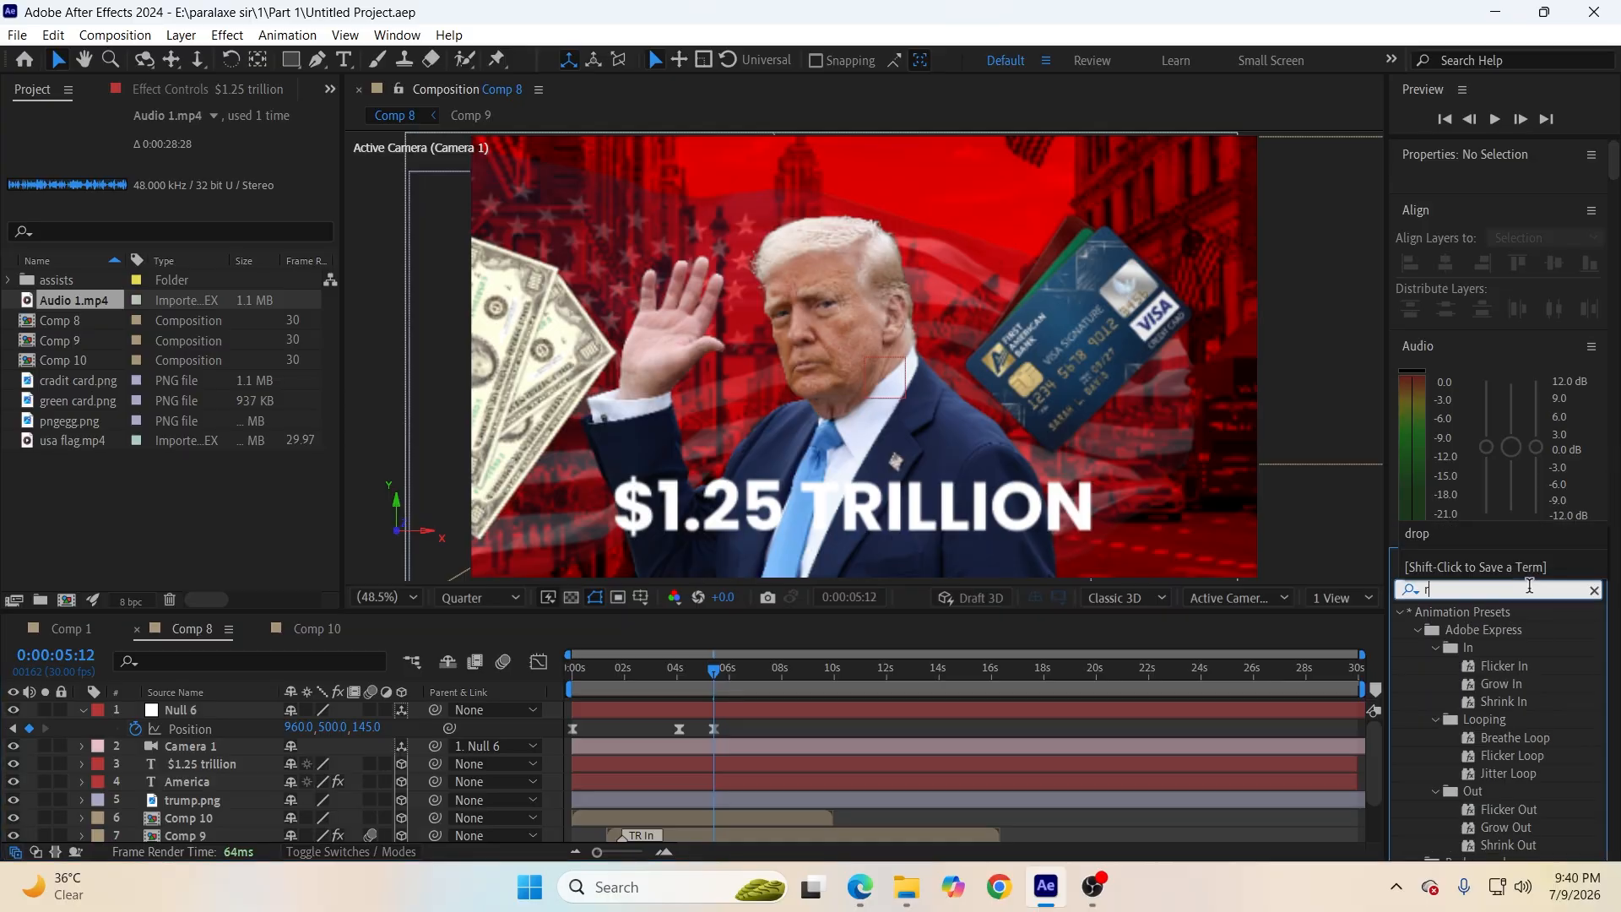
{"action": "type", "text": "ramp"}
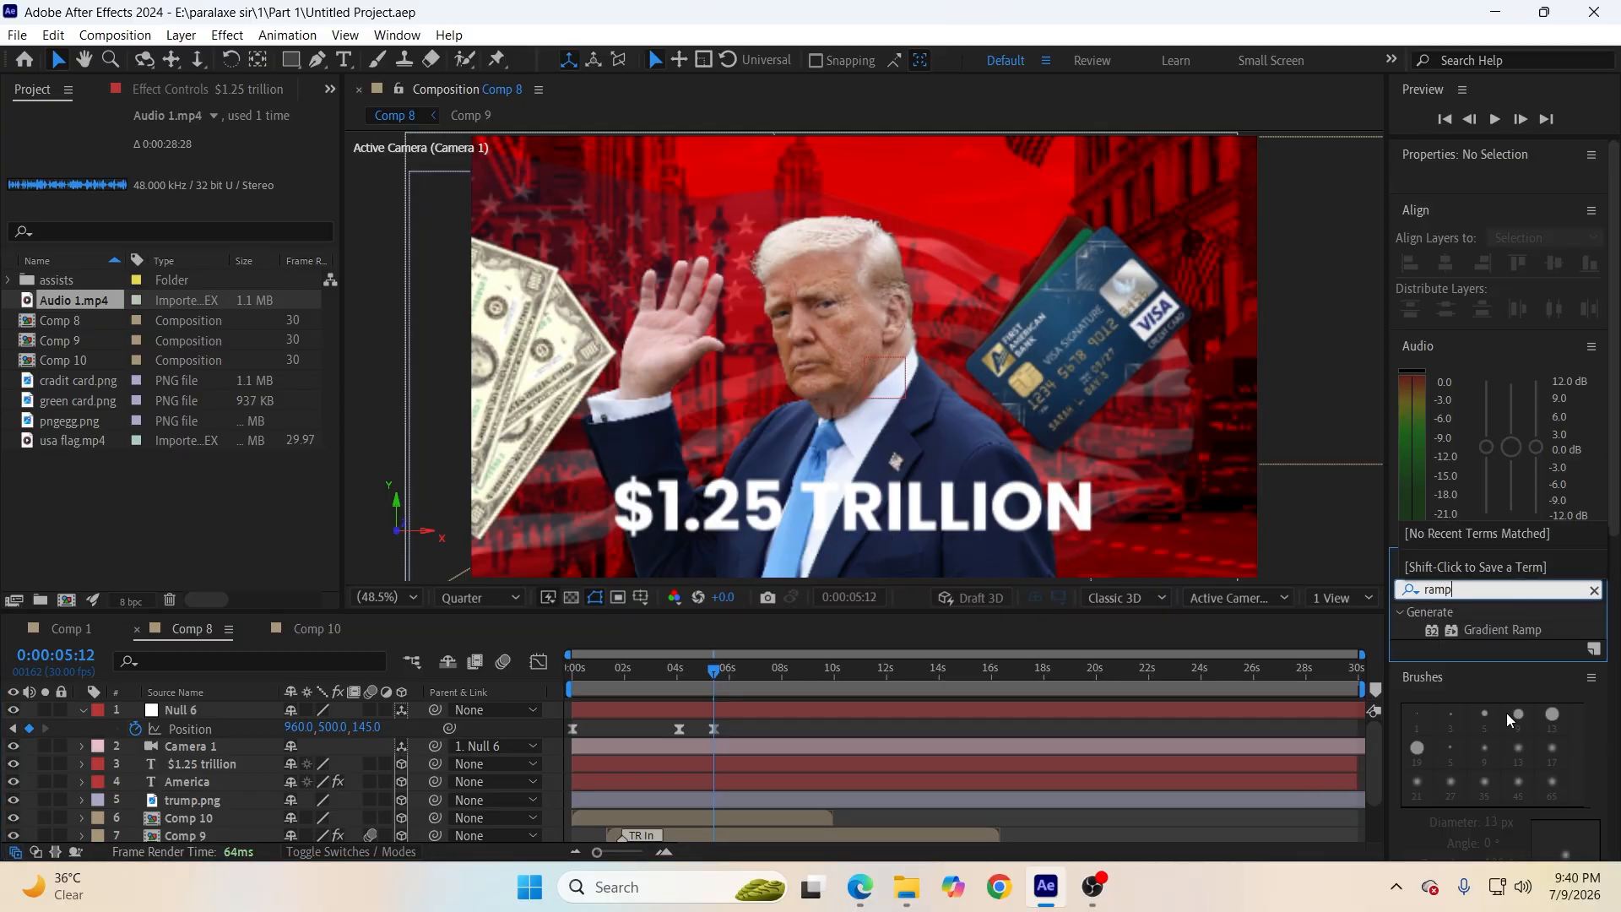
{"action": "left_click_drag", "start_coordinate": [1481, 629], "coordinate": [762, 762]}
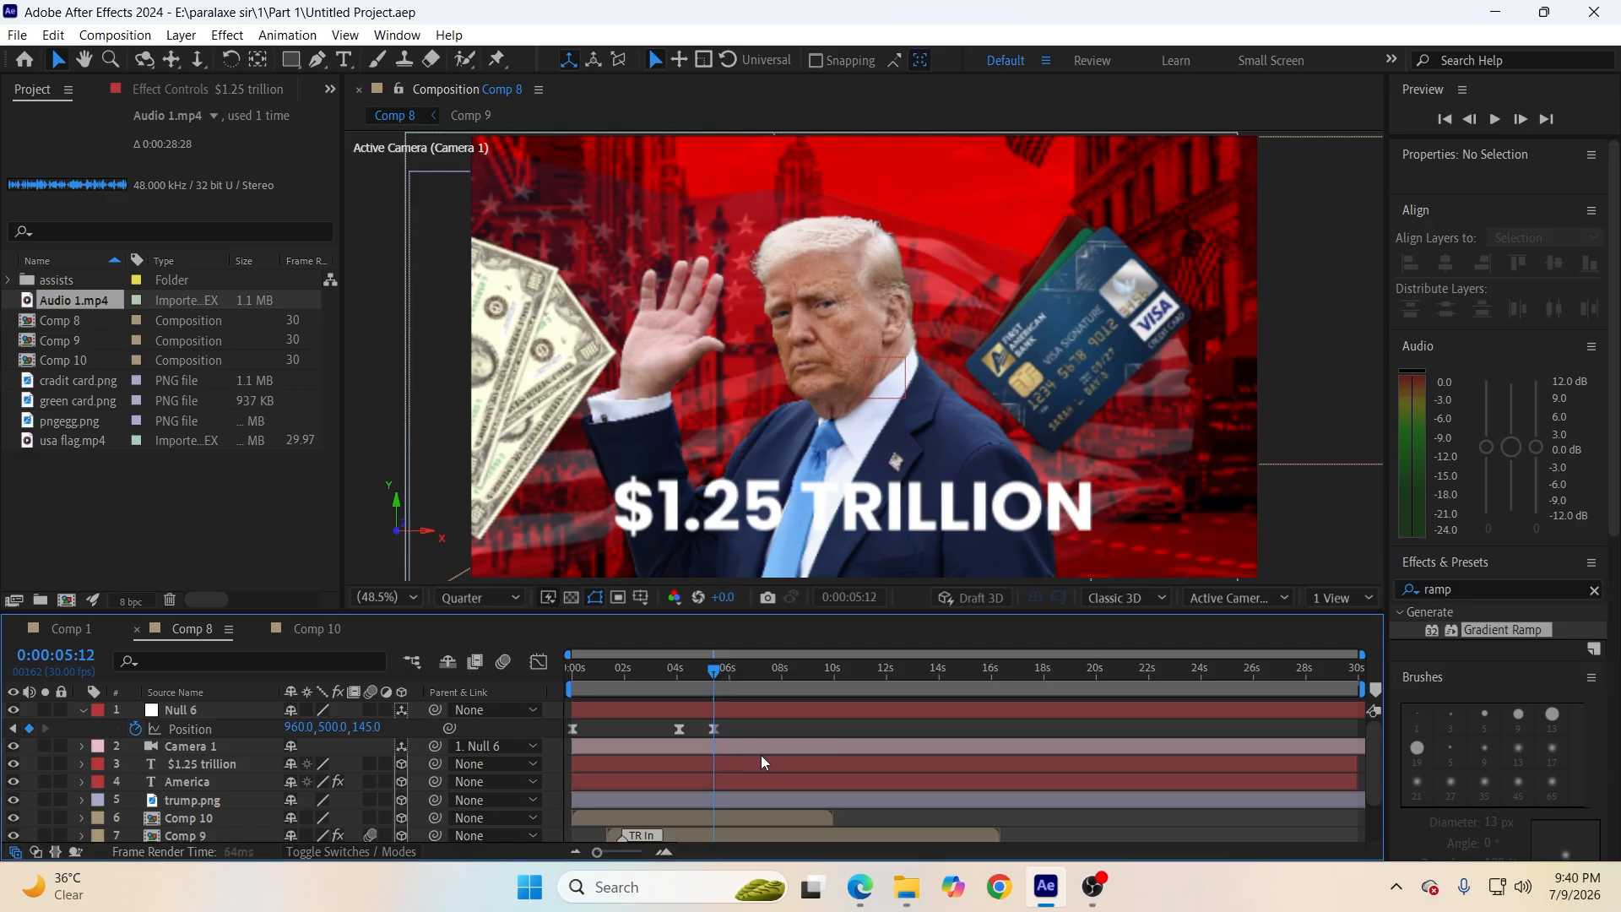
Apply Gradient Ramp to the $1.25 trillion text, with its start at about 863, 750 and its end at about 902, 1014.
{"action": "left_click_drag", "start_coordinate": [1486, 632], "coordinate": [788, 773]}
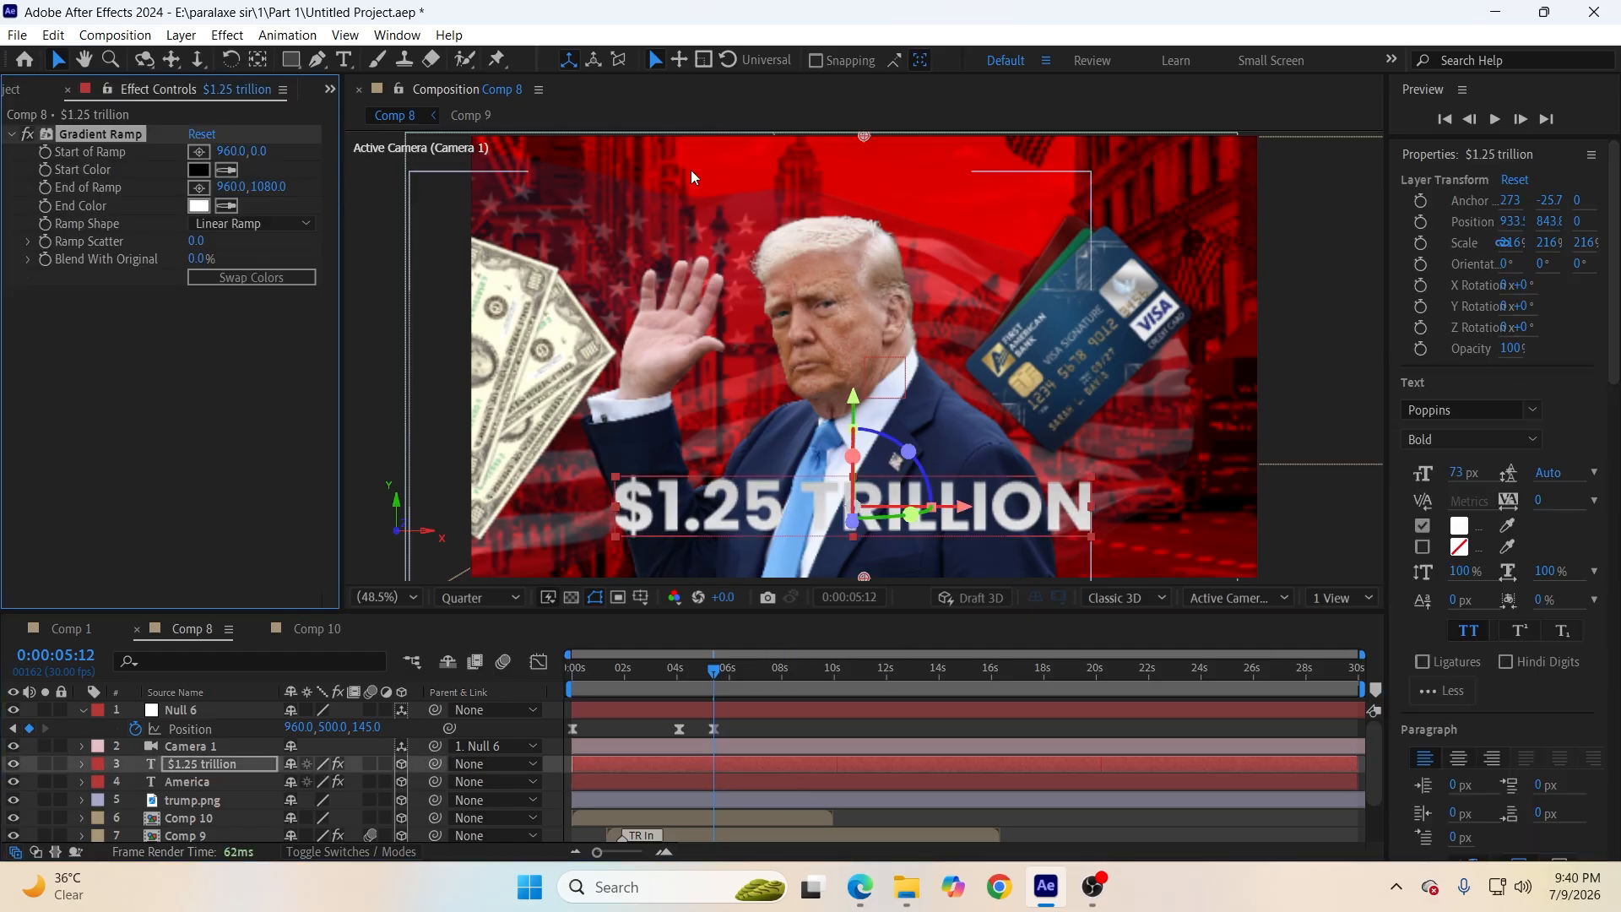
{"action": "left_click_drag", "start_coordinate": [864, 134], "coordinate": [851, 259]}
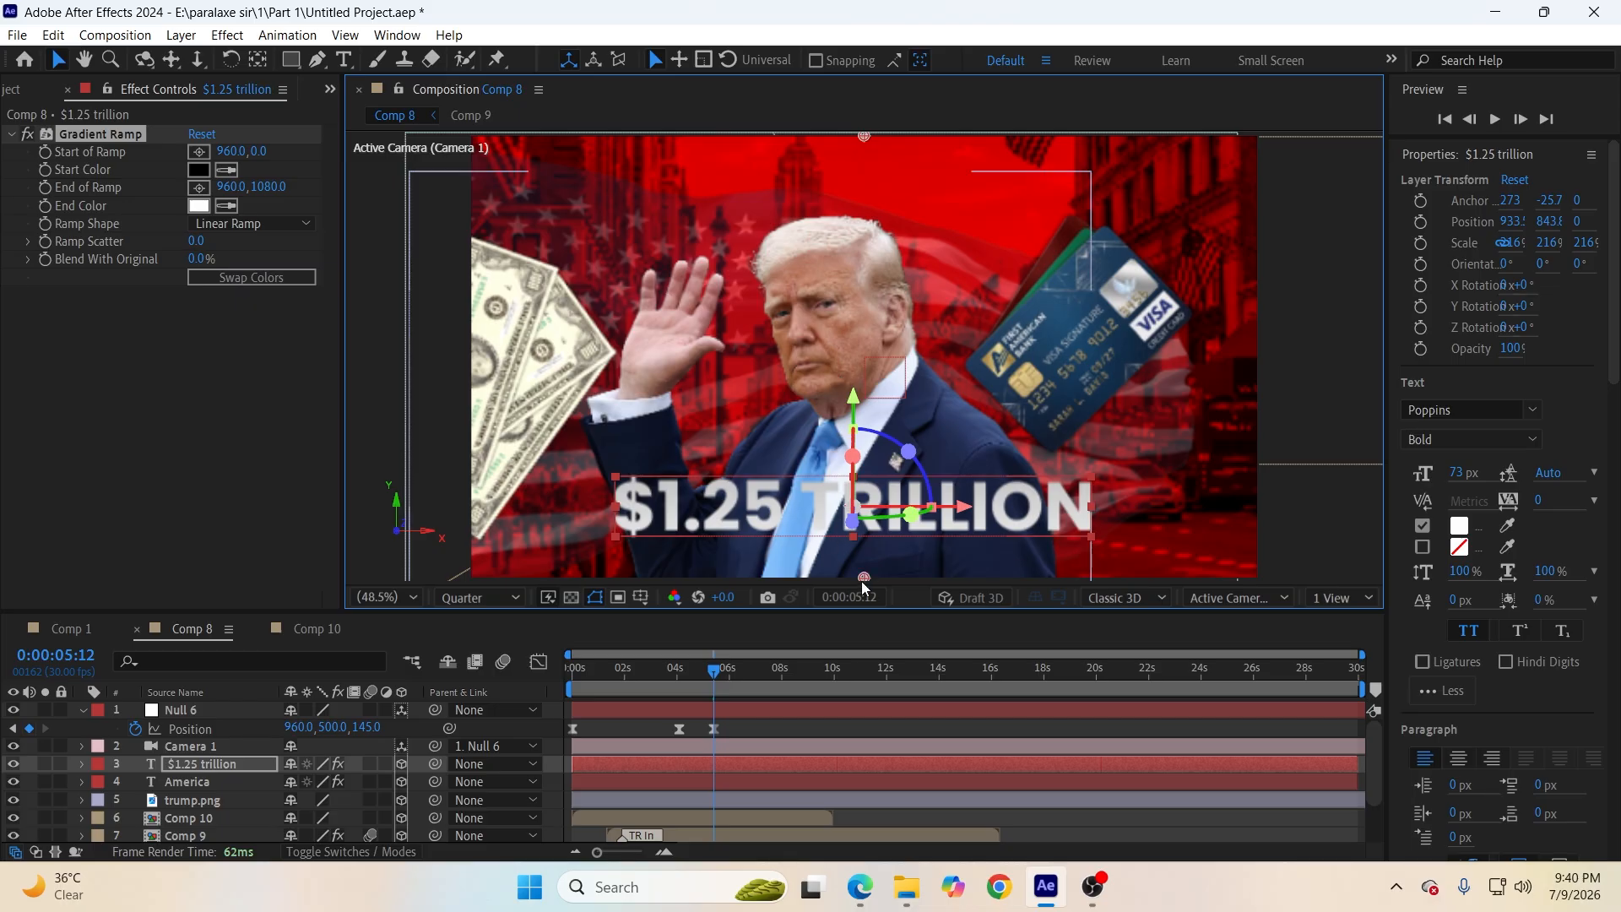
{"action": "left_click_drag", "start_coordinate": [863, 582], "coordinate": [841, 556]}
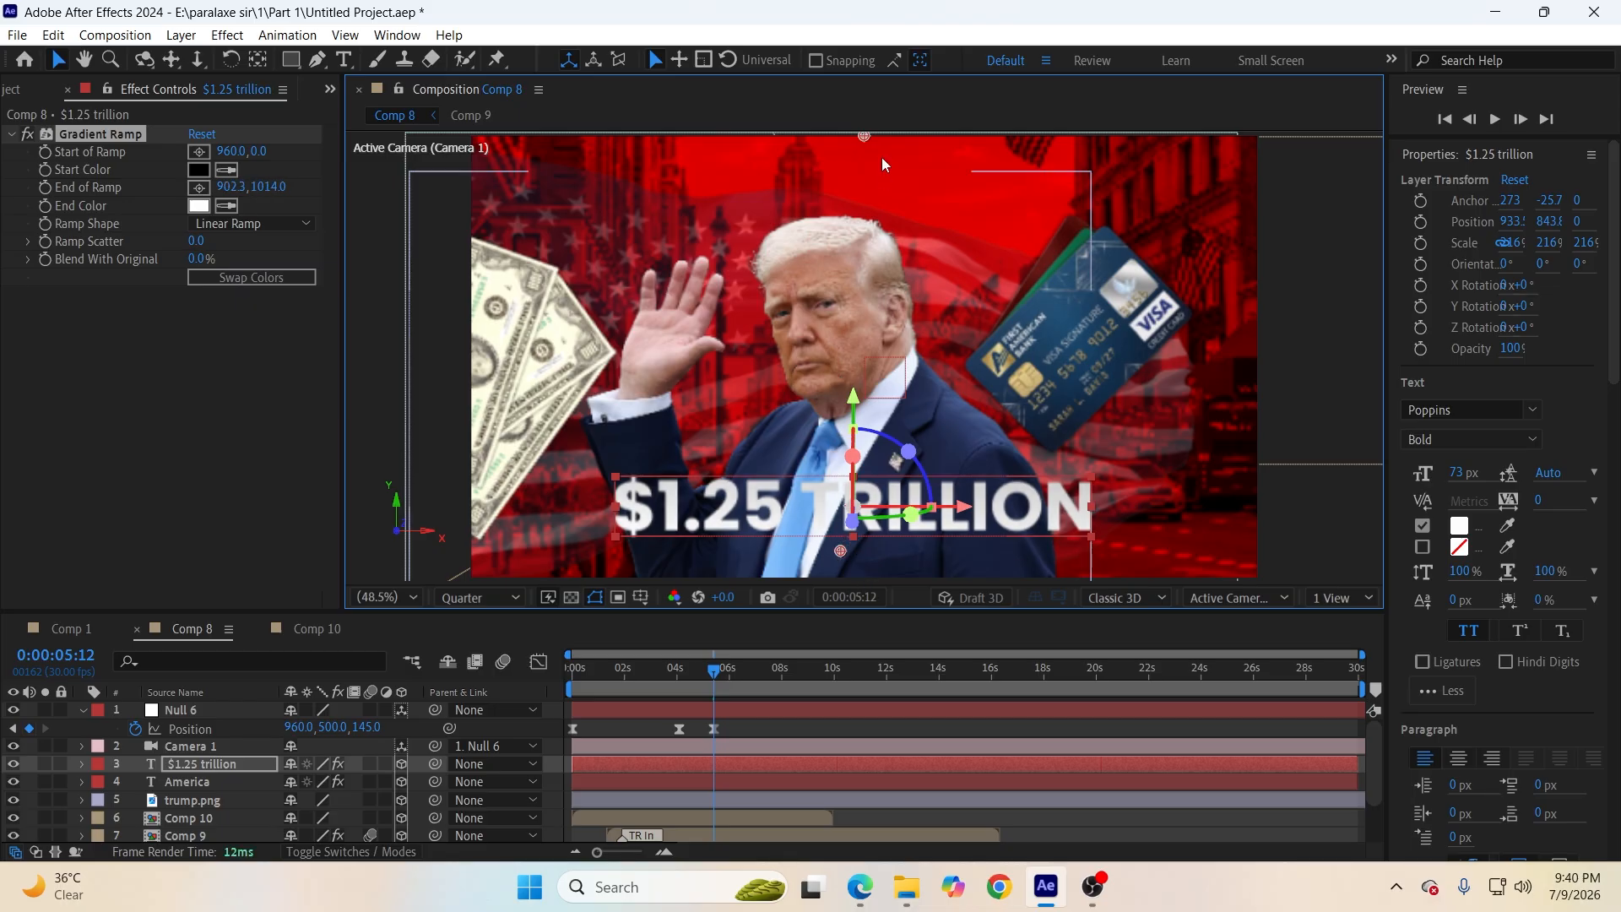
{"action": "left_click_drag", "start_coordinate": [864, 135], "coordinate": [825, 444]}
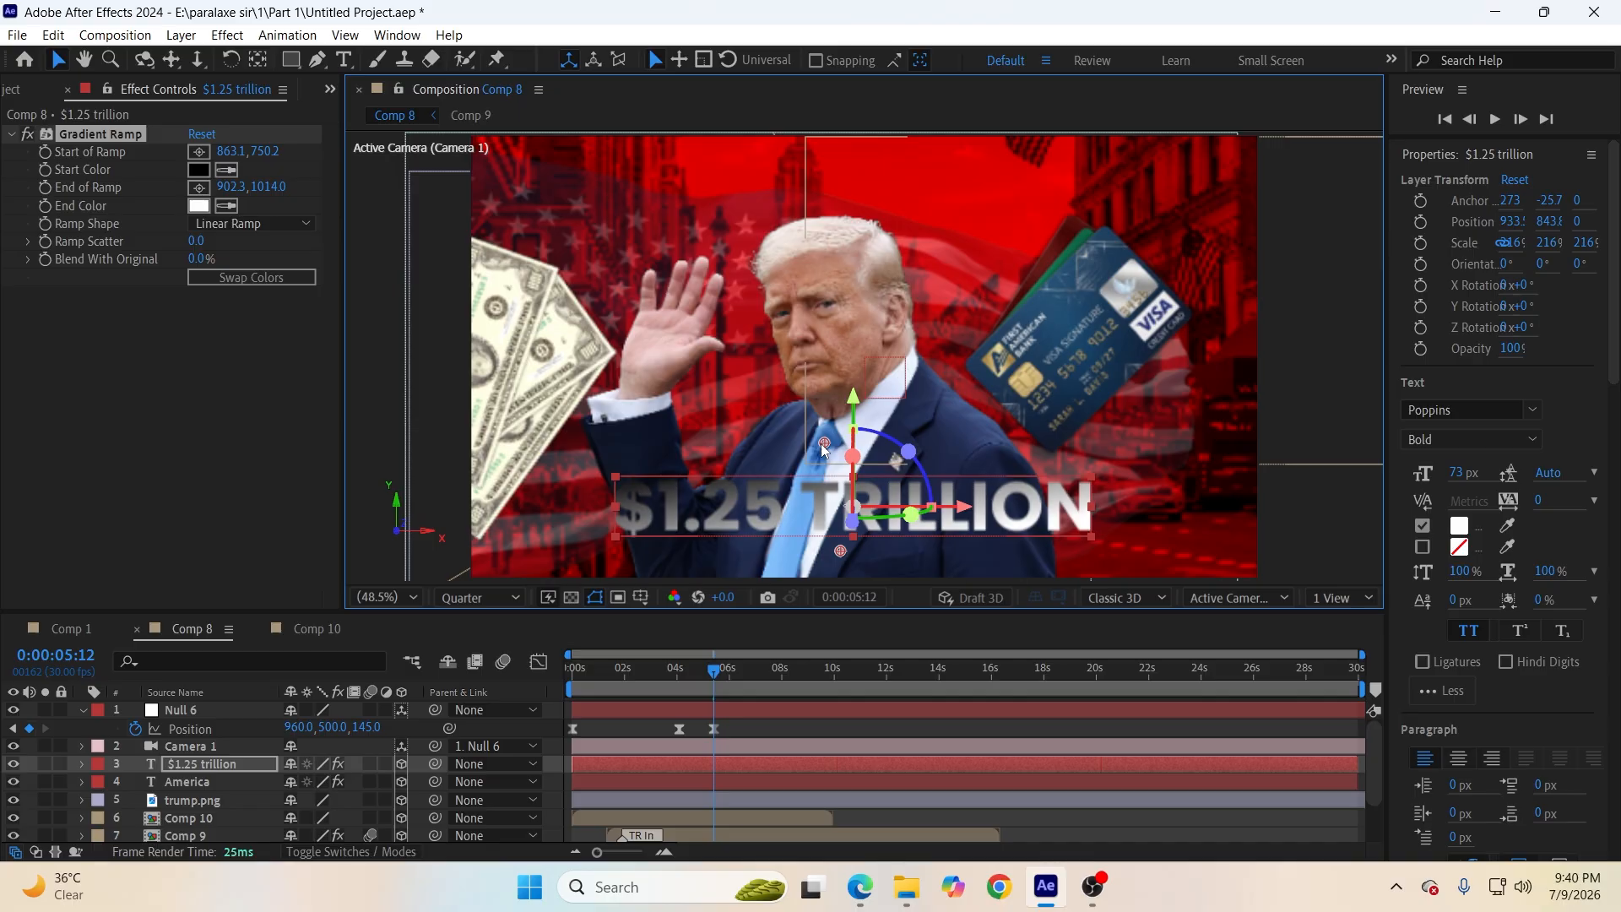
Set the Gradient Ramp's start color to pure red, FF0000.
{"action": "left_click", "coordinate": [198, 169]}
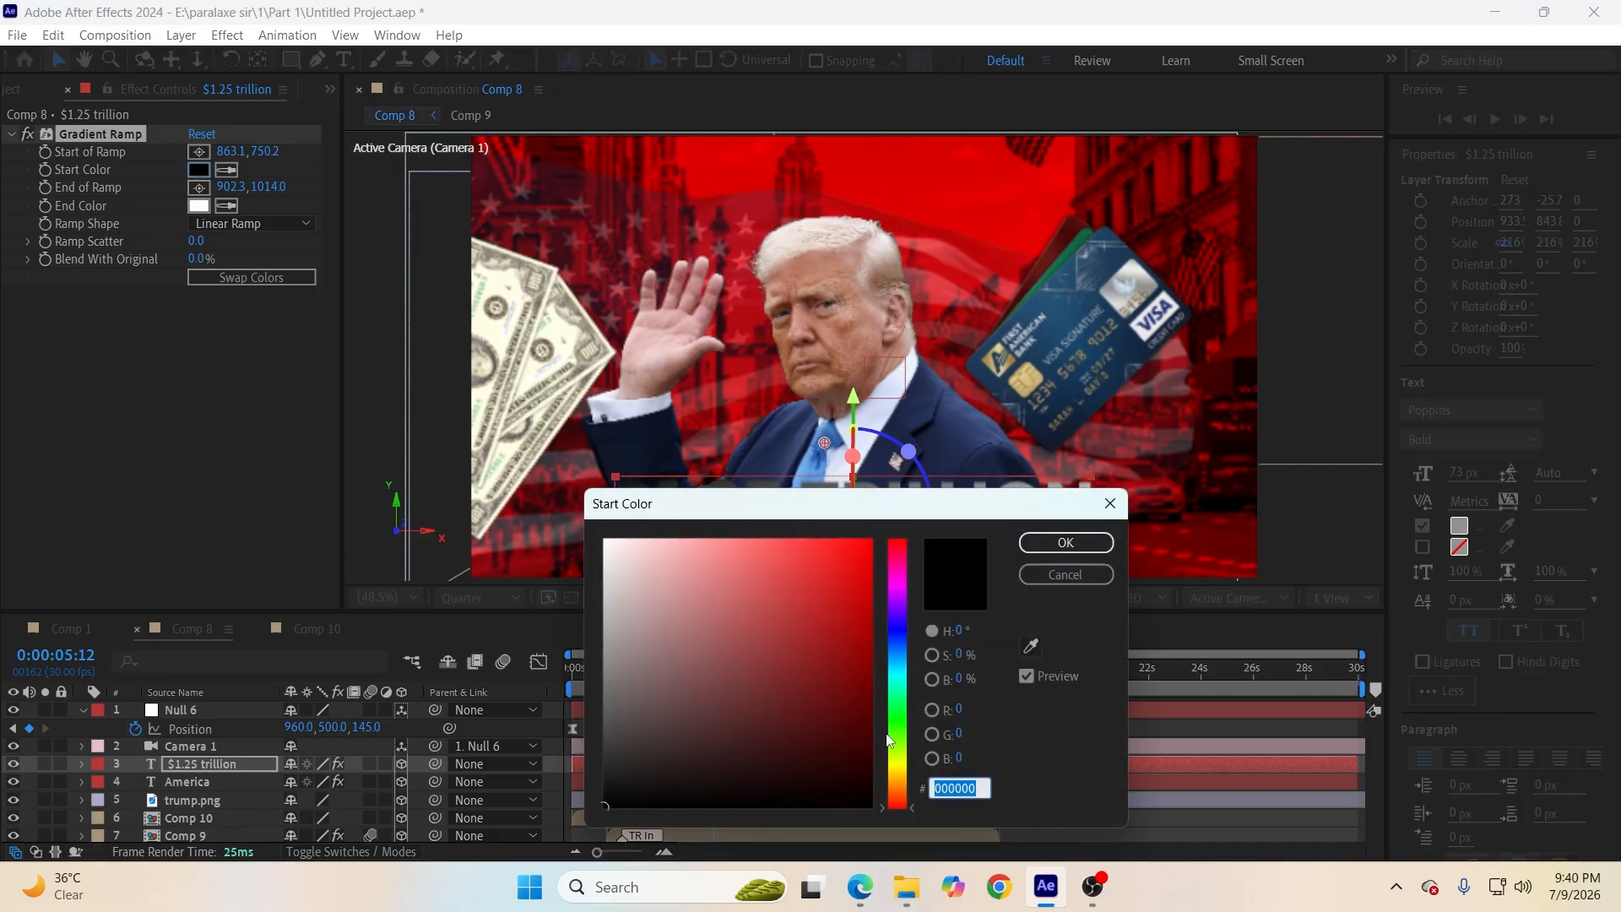
{"action": "left_click", "coordinate": [872, 540]}
{"action": "left_click_drag", "start_coordinate": [885, 503], "coordinate": [1276, 223]}
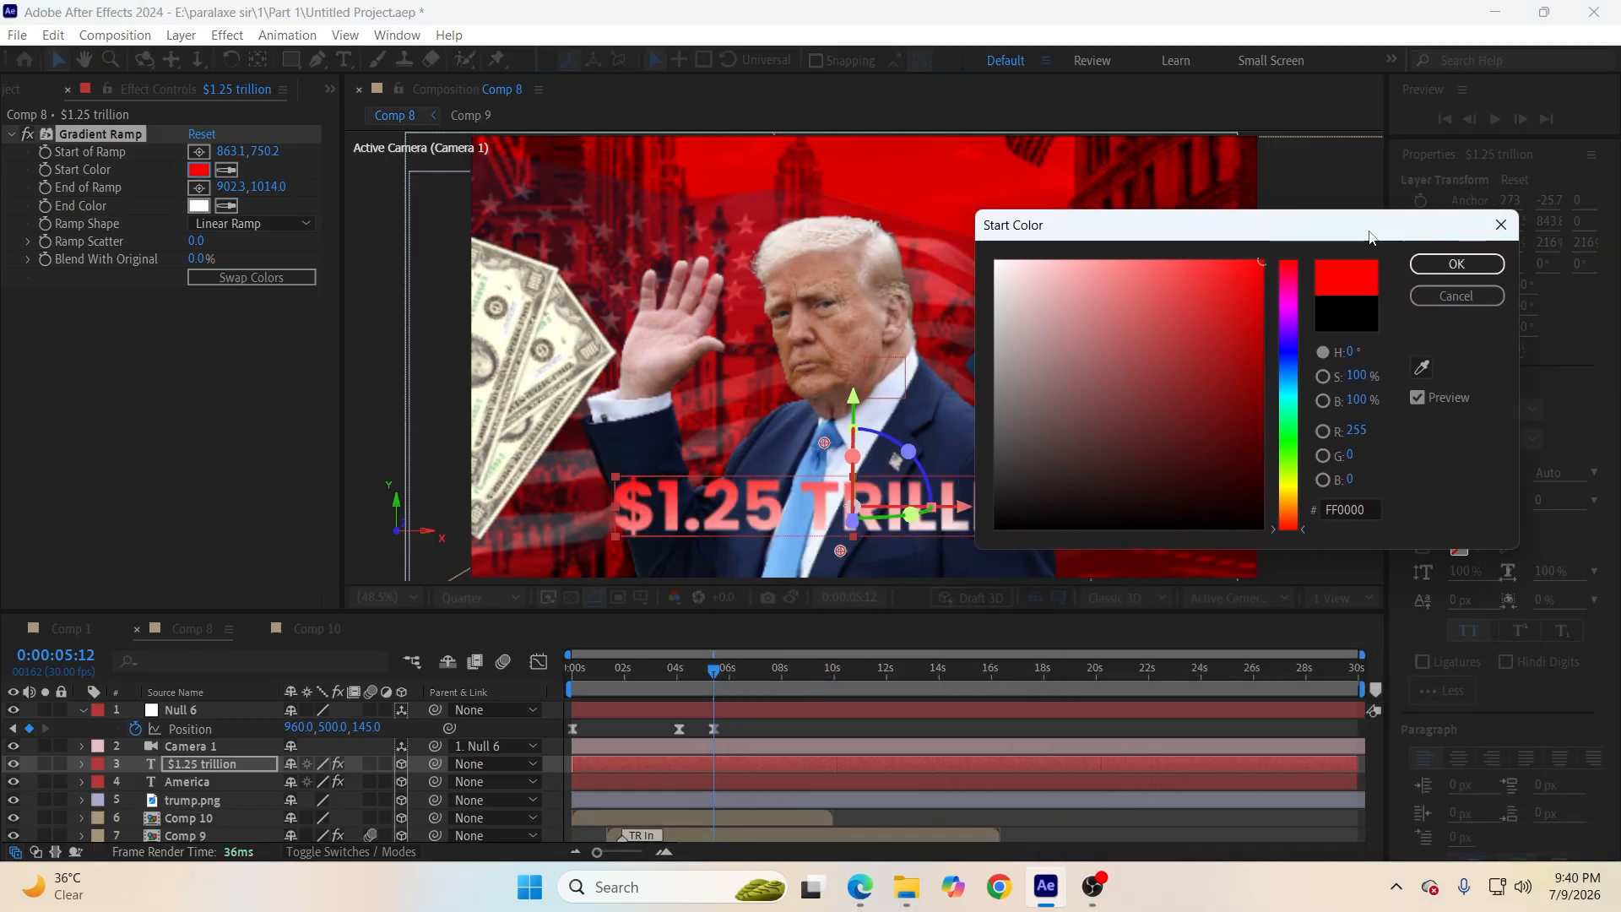
{"action": "left_click", "coordinate": [1457, 264]}
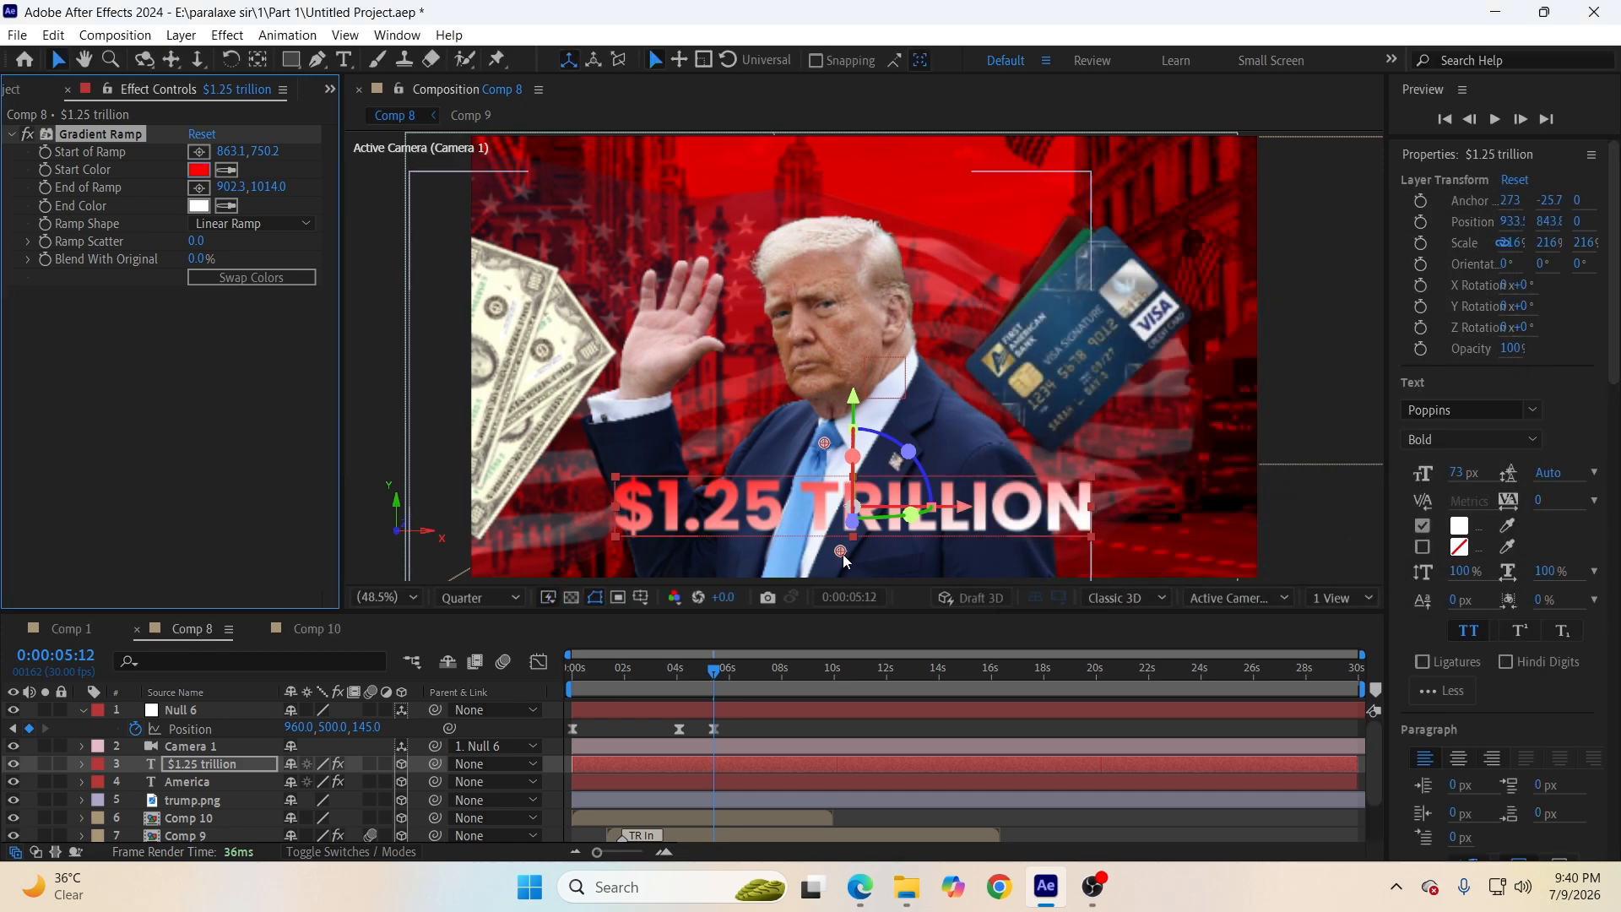
Try the Radial Ramp shape on the text gradient and return it to Linear Ramp.
{"action": "left_click", "coordinate": [237, 226]}
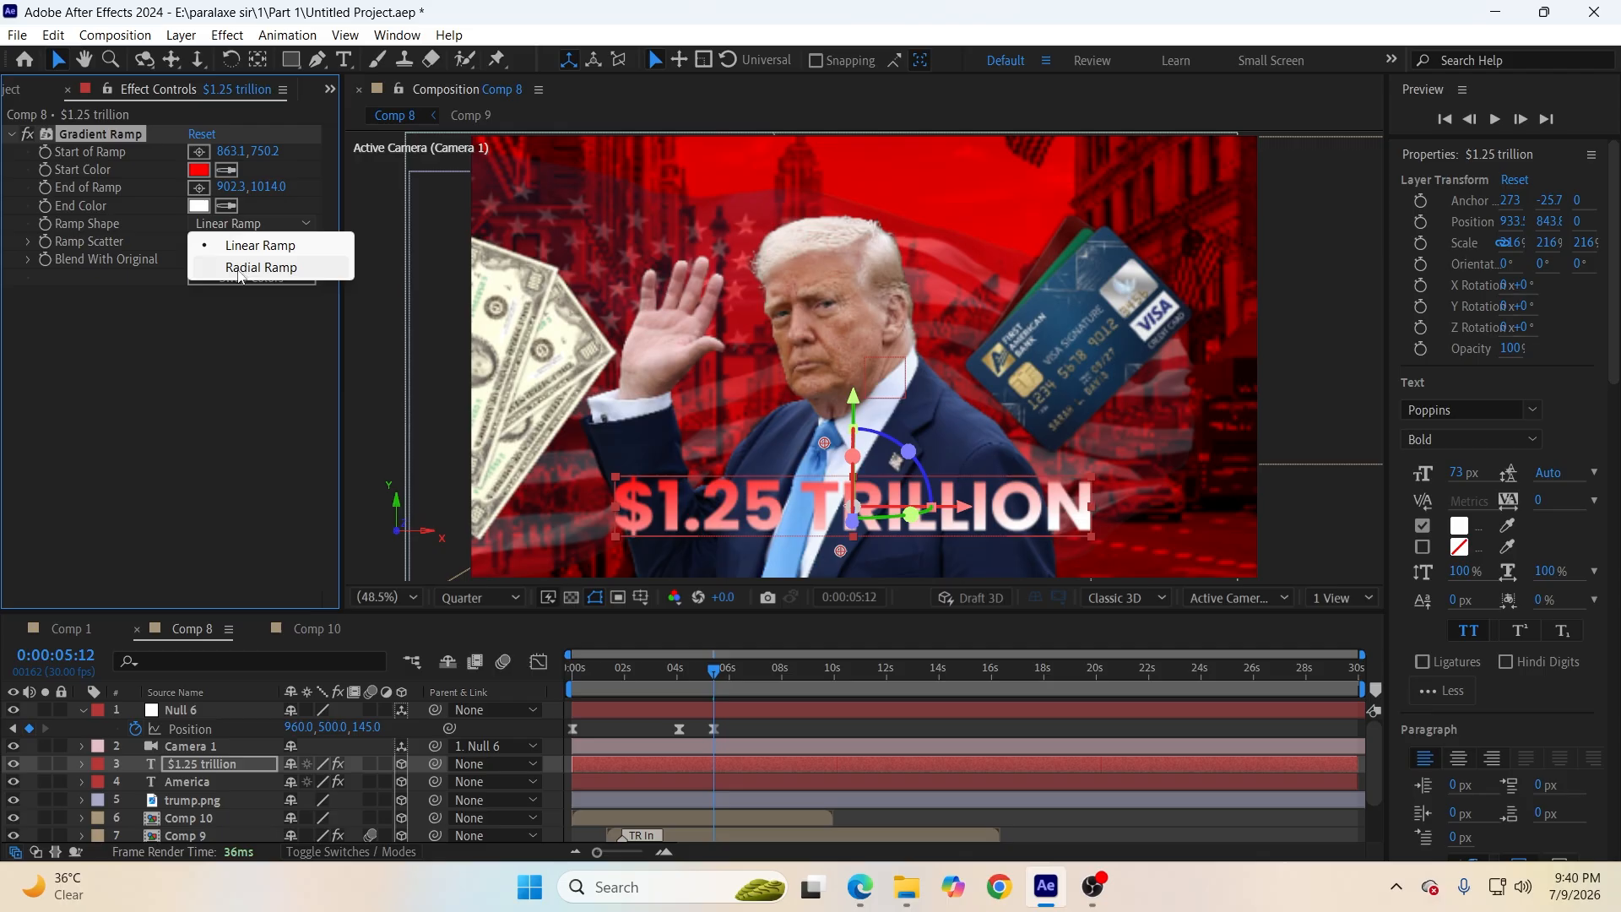
{"action": "left_click", "coordinate": [237, 267]}
{"action": "left_click", "coordinate": [246, 222]}
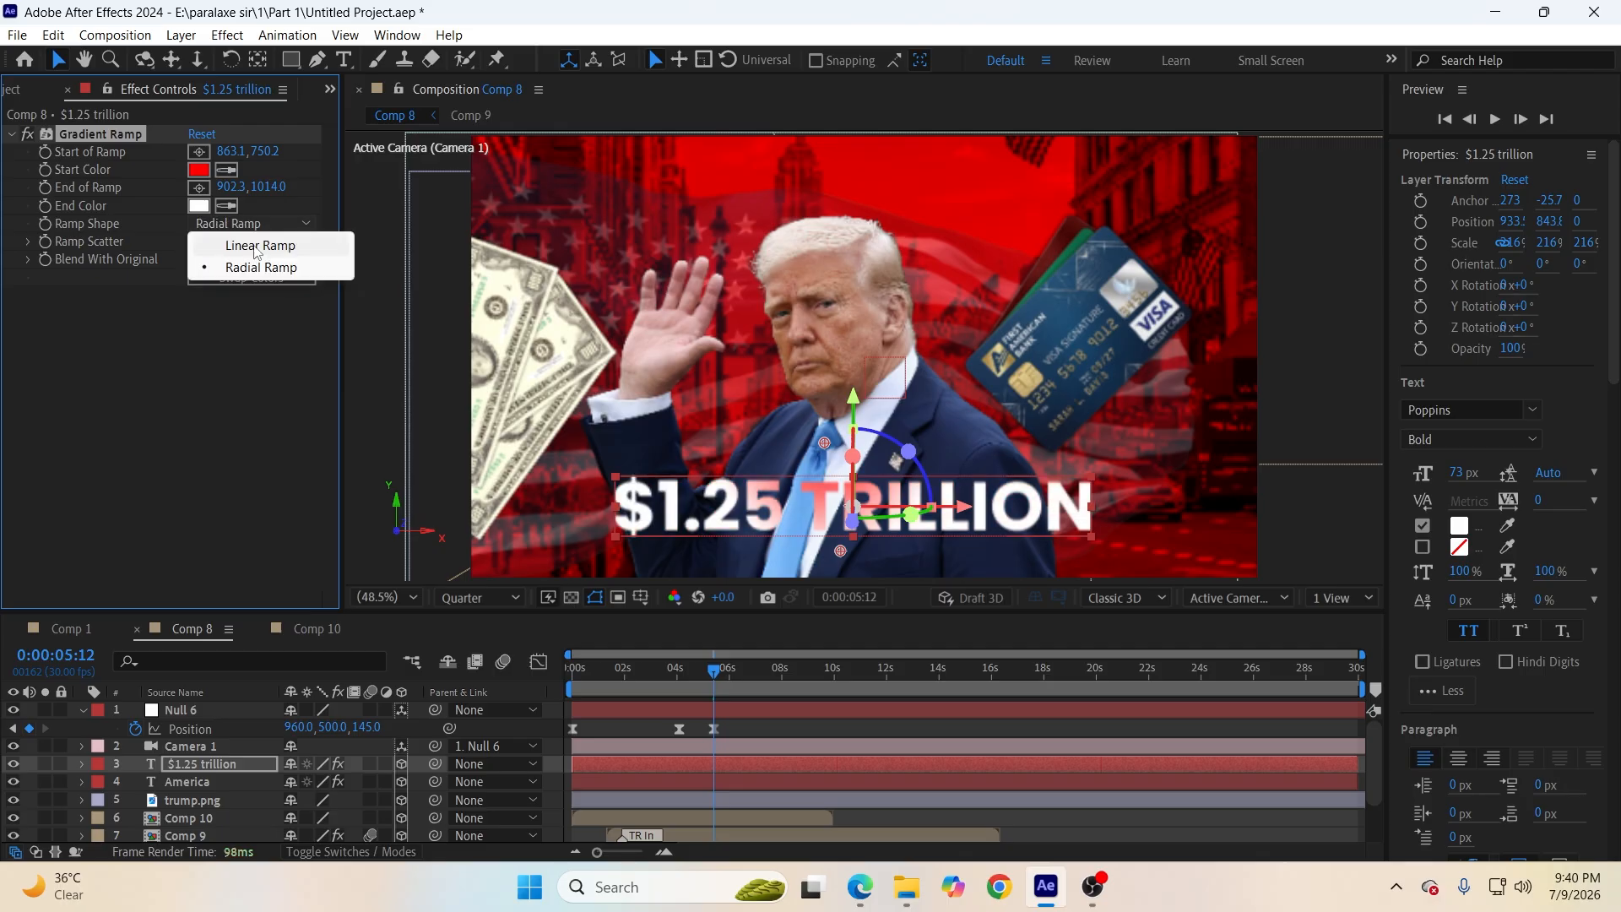
{"action": "left_click", "coordinate": [241, 244]}
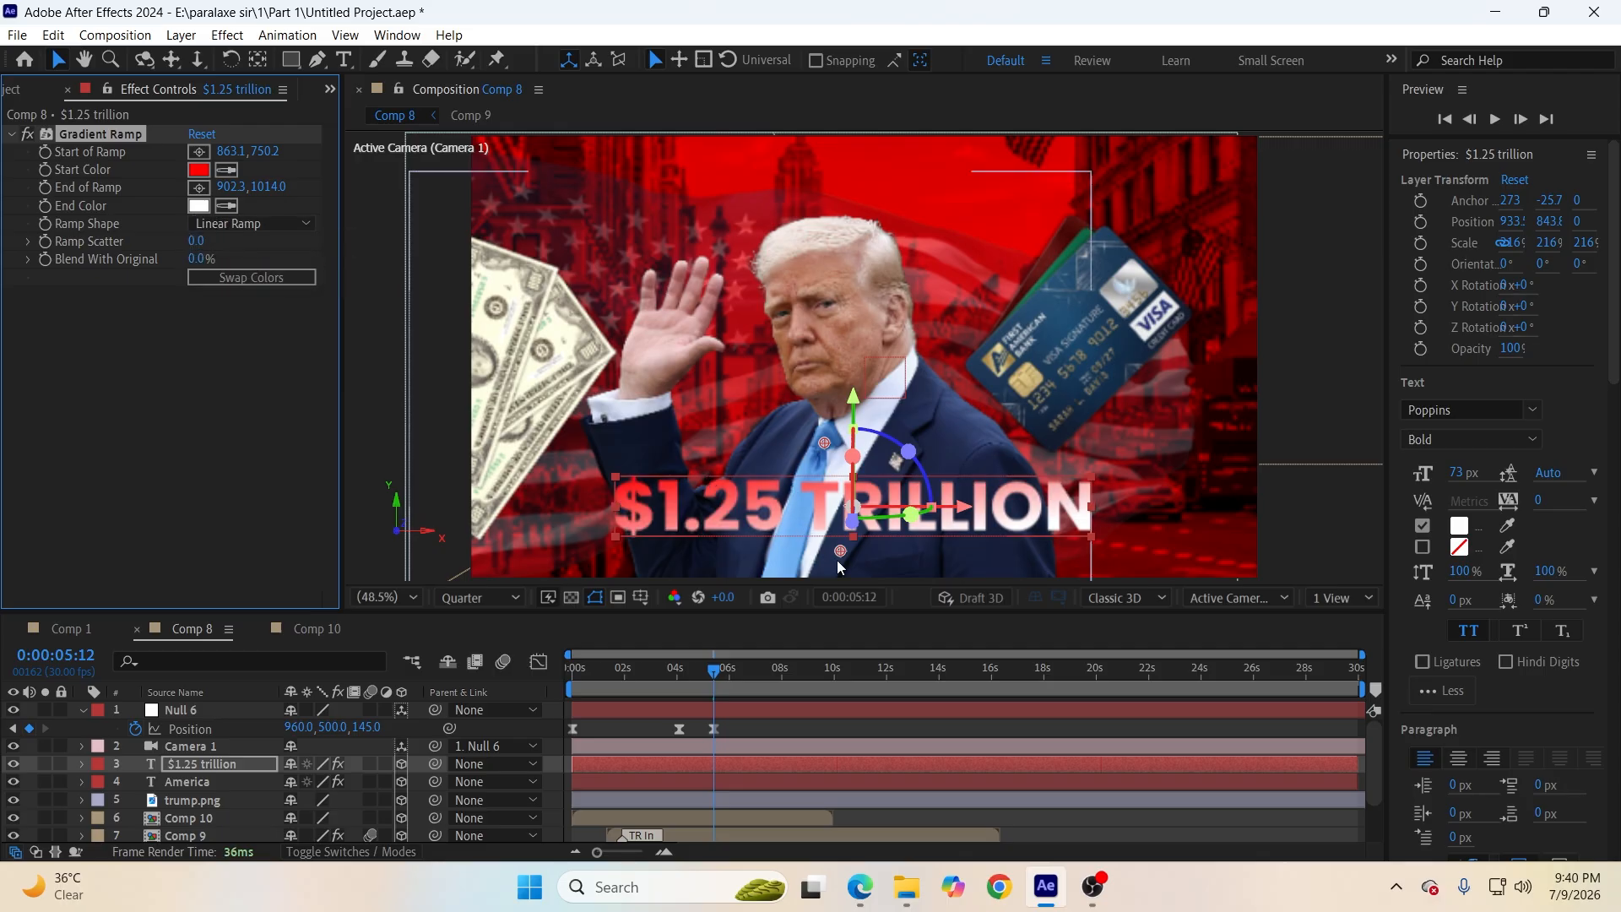
Lower the gradient's end point to about 894, 1074, below the $1.25 trillion text.
{"action": "left_click_drag", "start_coordinate": [839, 551], "coordinate": [837, 577]}
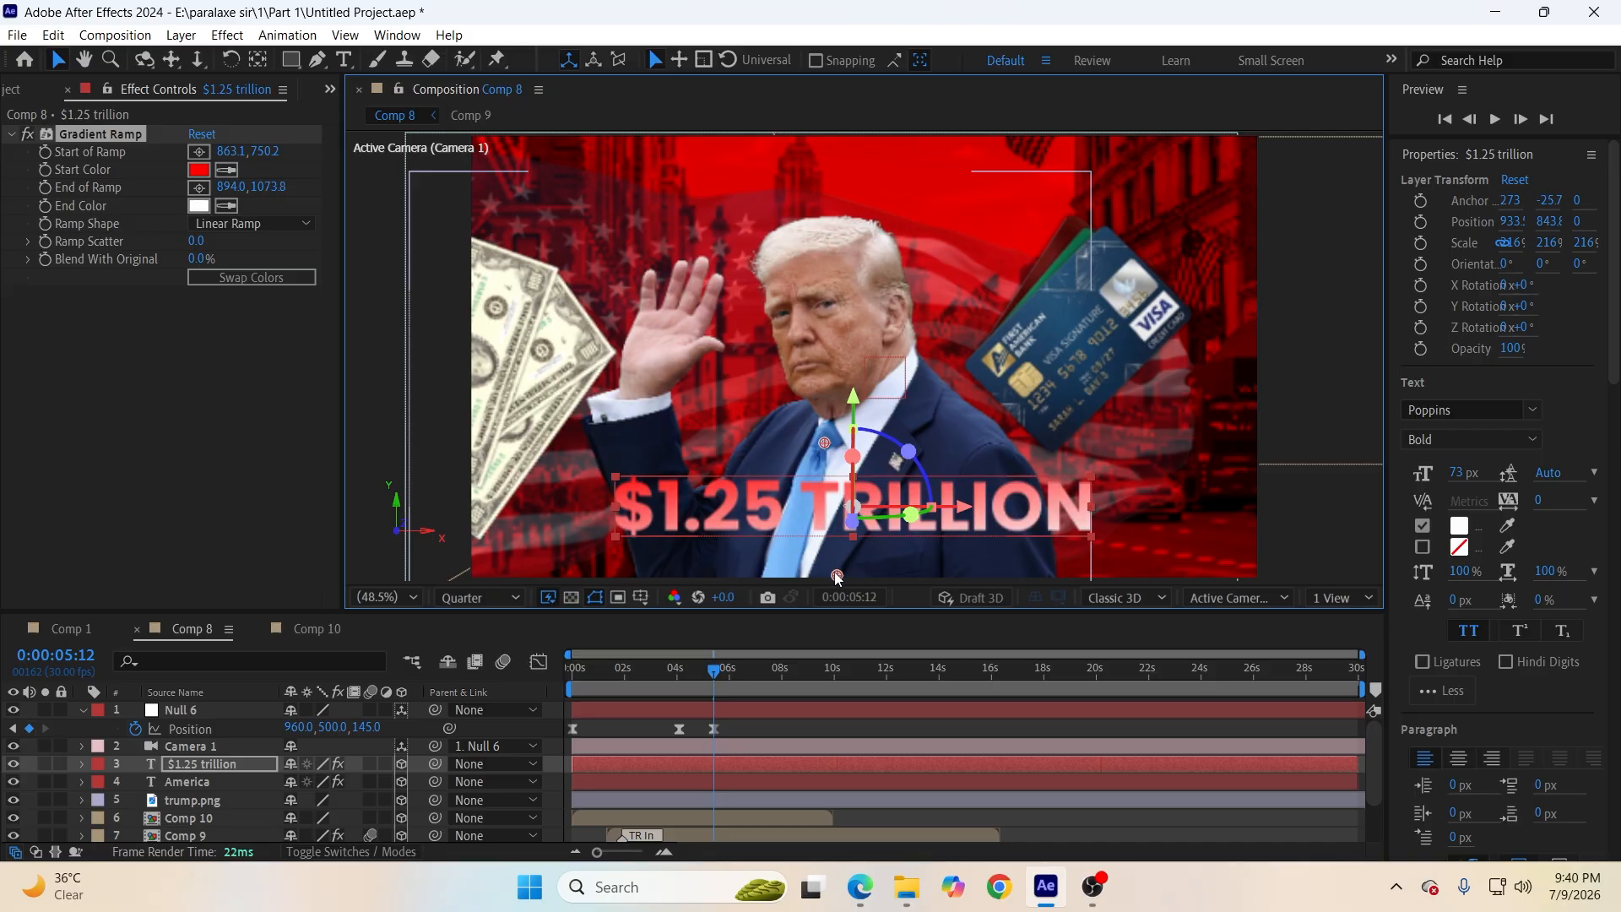
{"action": "left_click", "coordinate": [1130, 845]}
Check the gradient text at Full preview resolution and return the composition view to Quarter.
{"action": "left_click", "coordinate": [466, 599]}
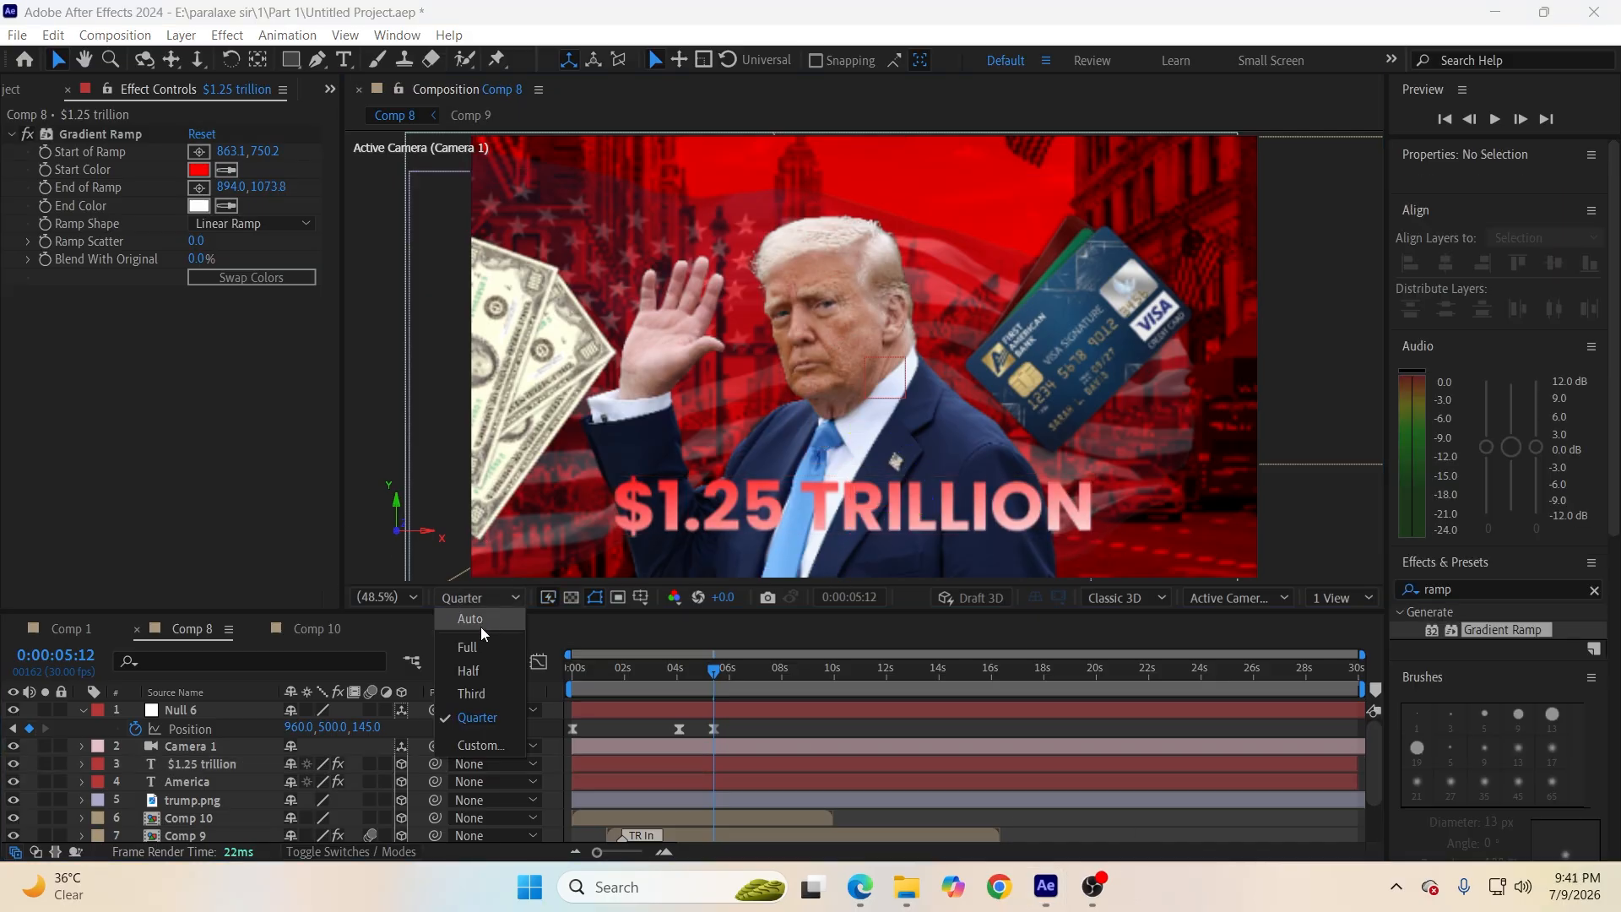
{"action": "left_click", "coordinate": [480, 651]}
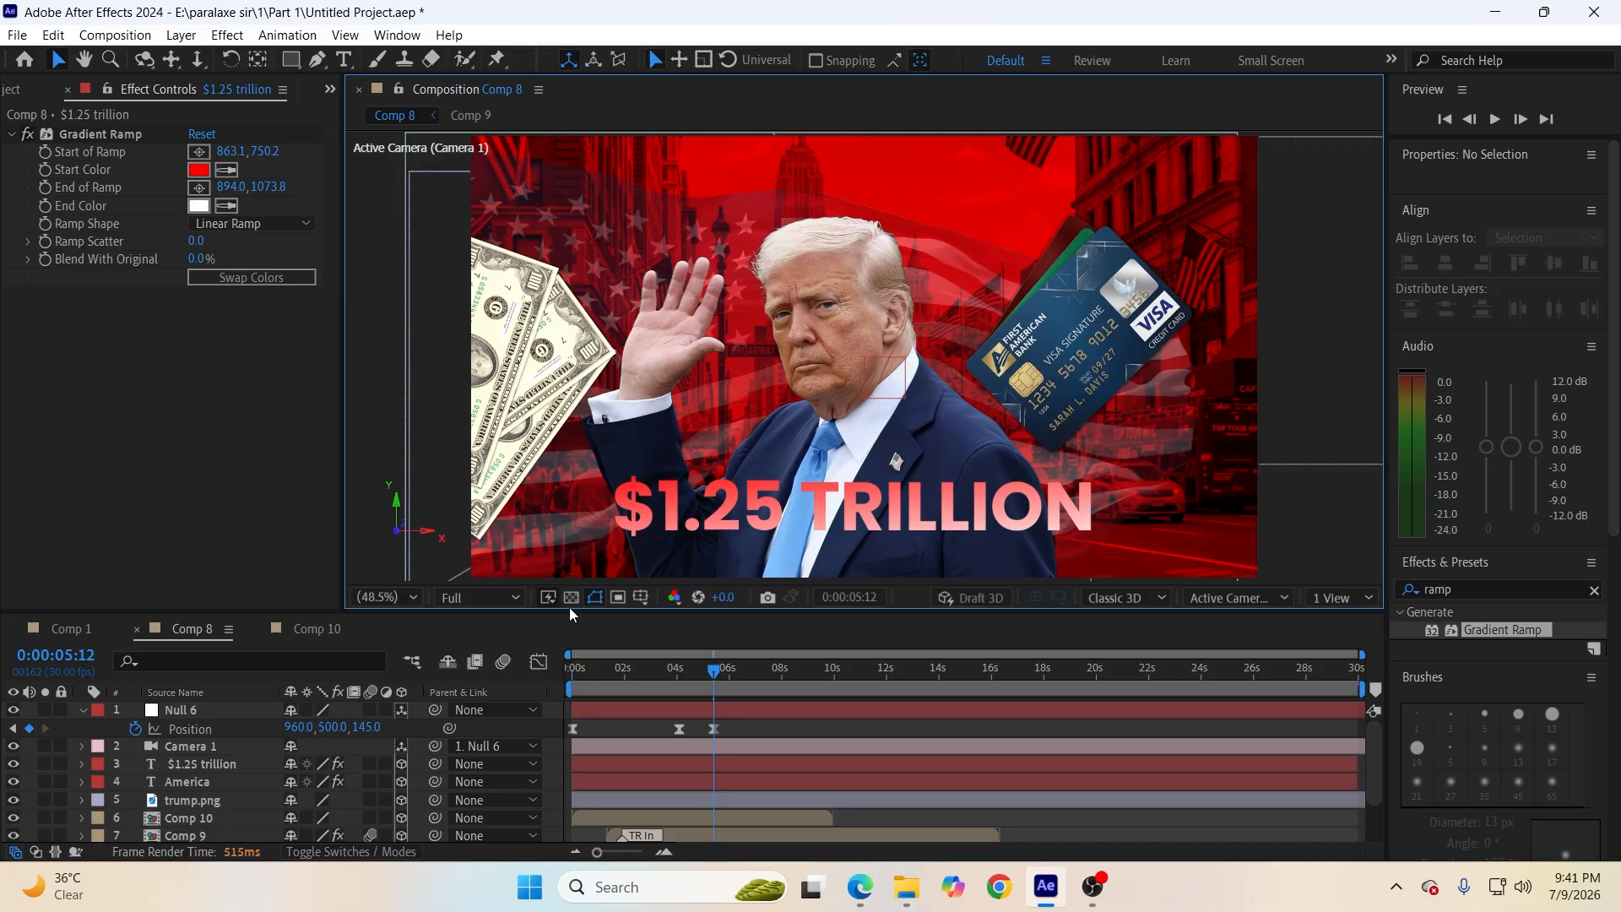
{"action": "left_click", "coordinate": [499, 599]}
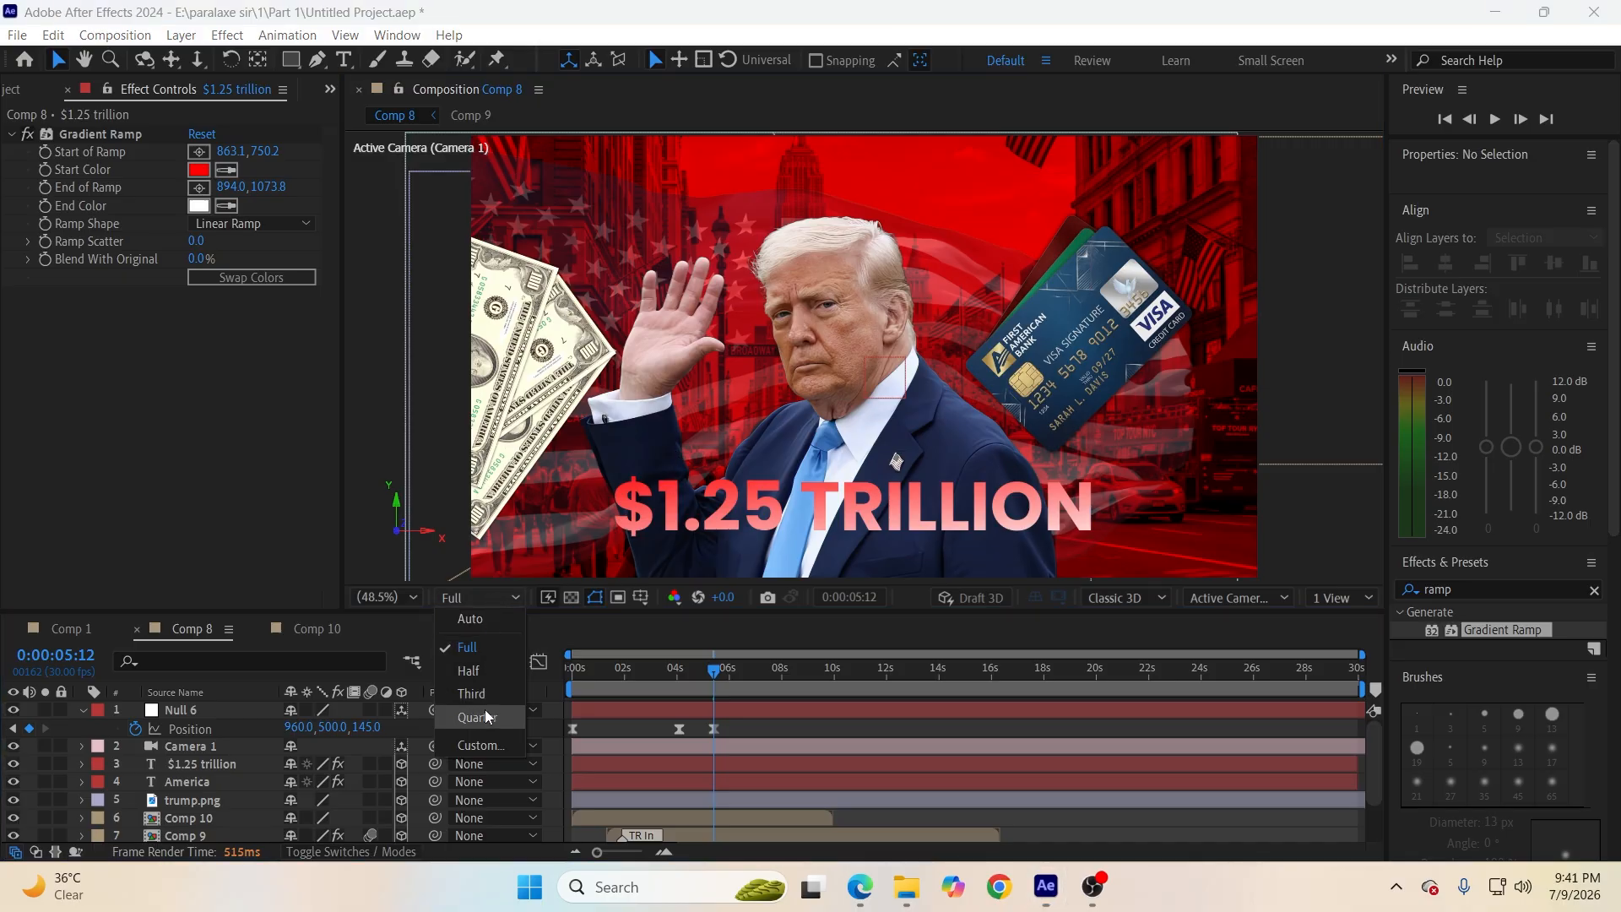
{"action": "left_click", "coordinate": [485, 709]}
{"action": "left_click", "coordinate": [557, 748]}
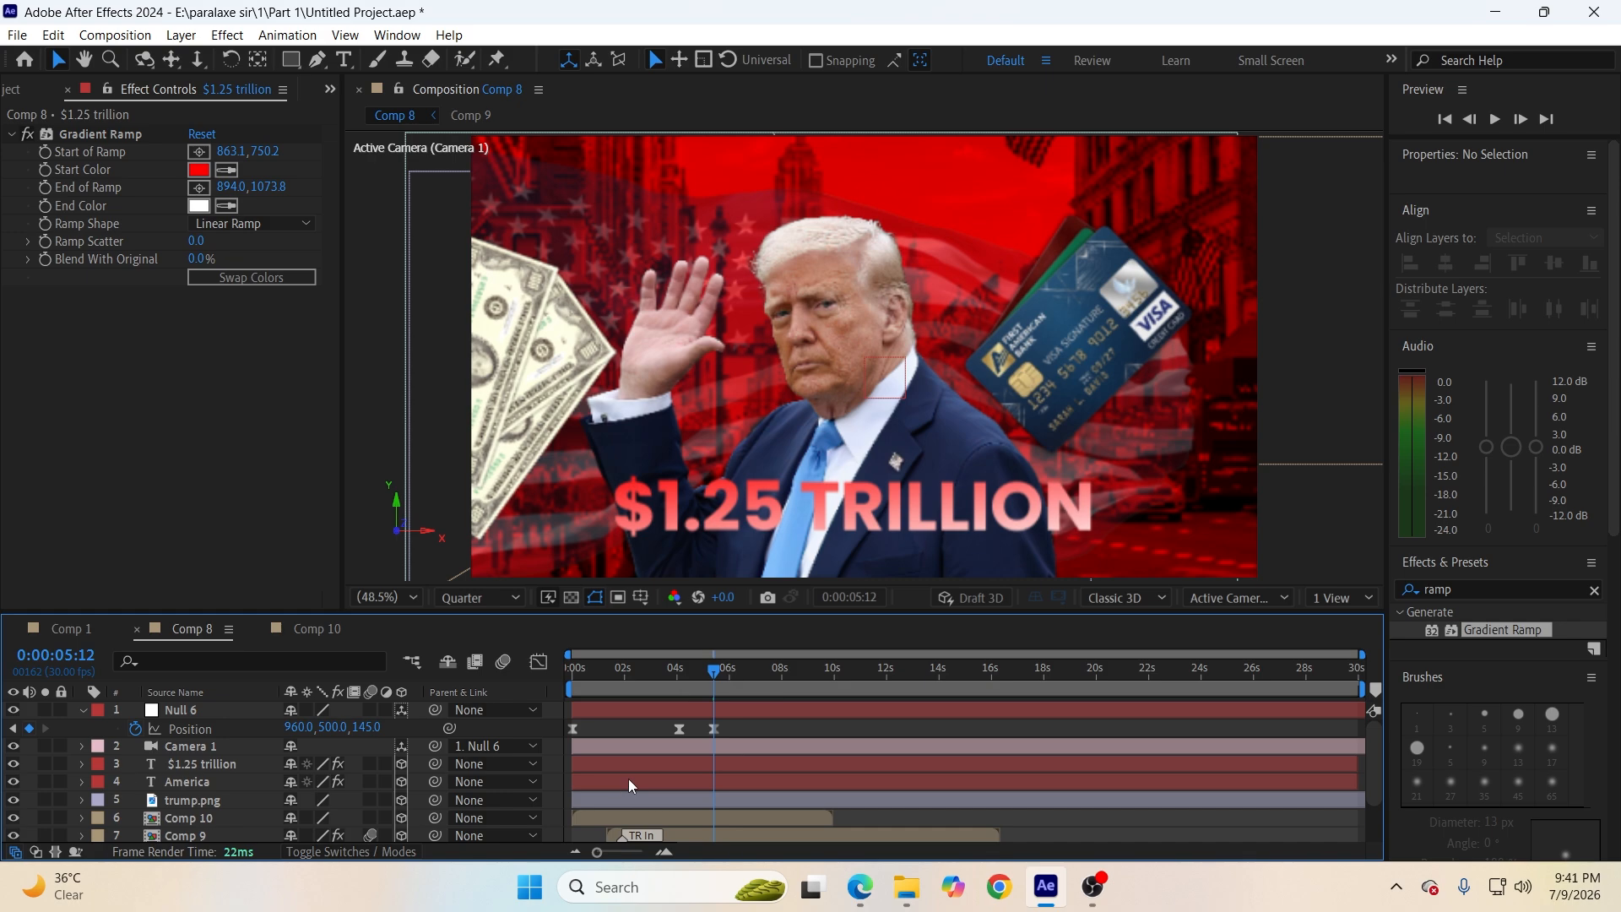
Find the Deep Glow effect and apply it to the $1.25 trillion text layer.
{"action": "left_click", "coordinate": [1589, 589]}
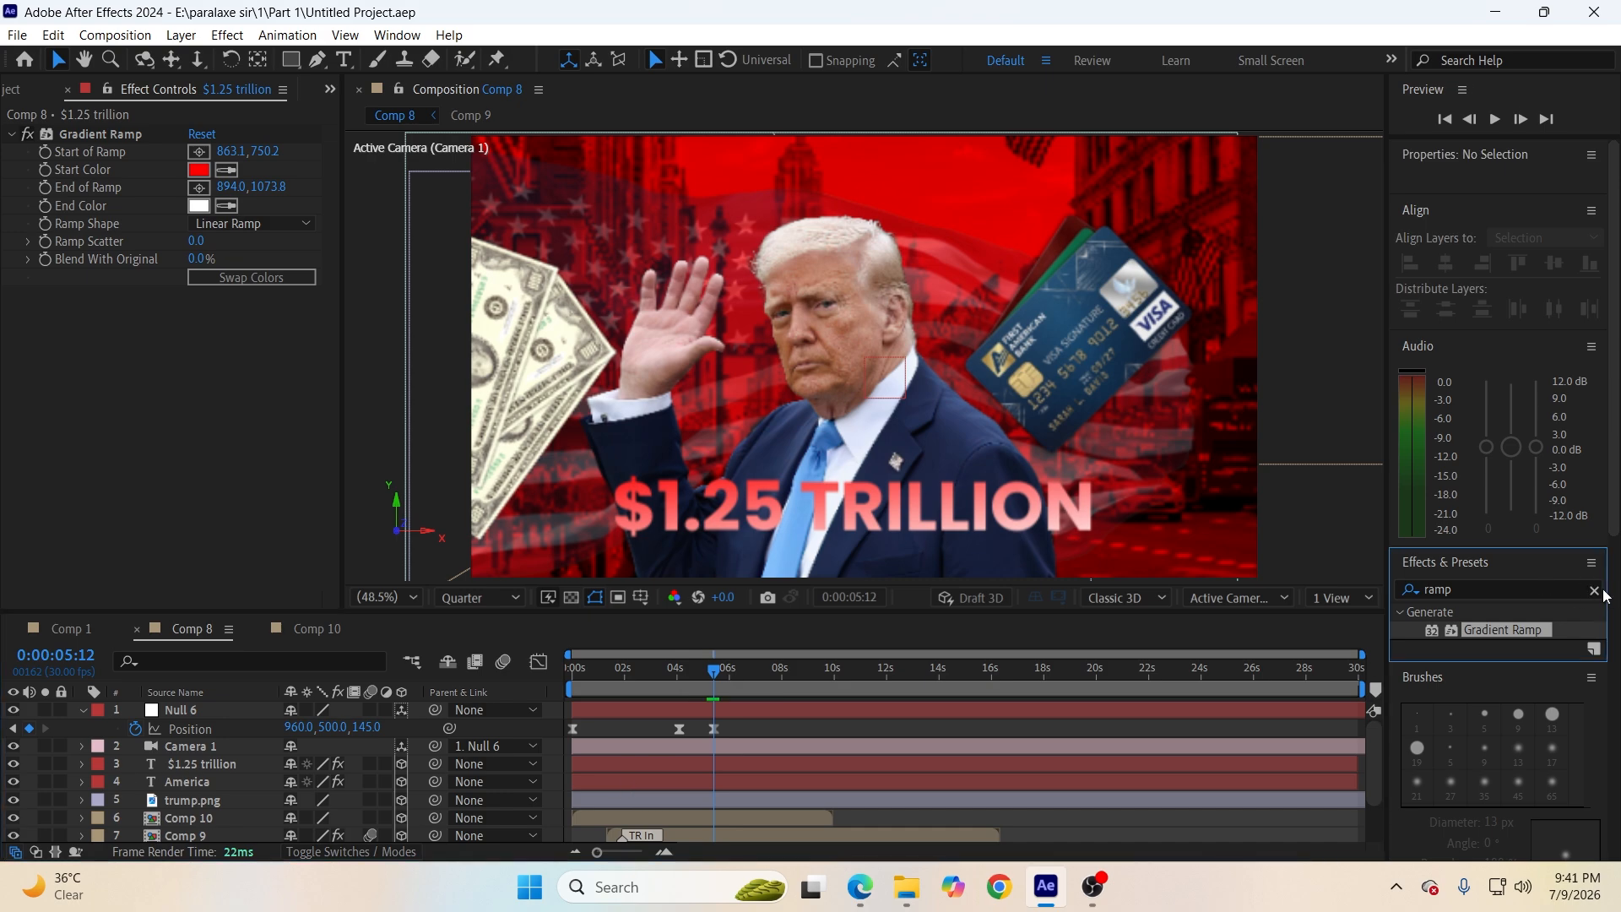
{"action": "left_click", "coordinate": [1602, 594]}
{"action": "type", "text": "dee"}
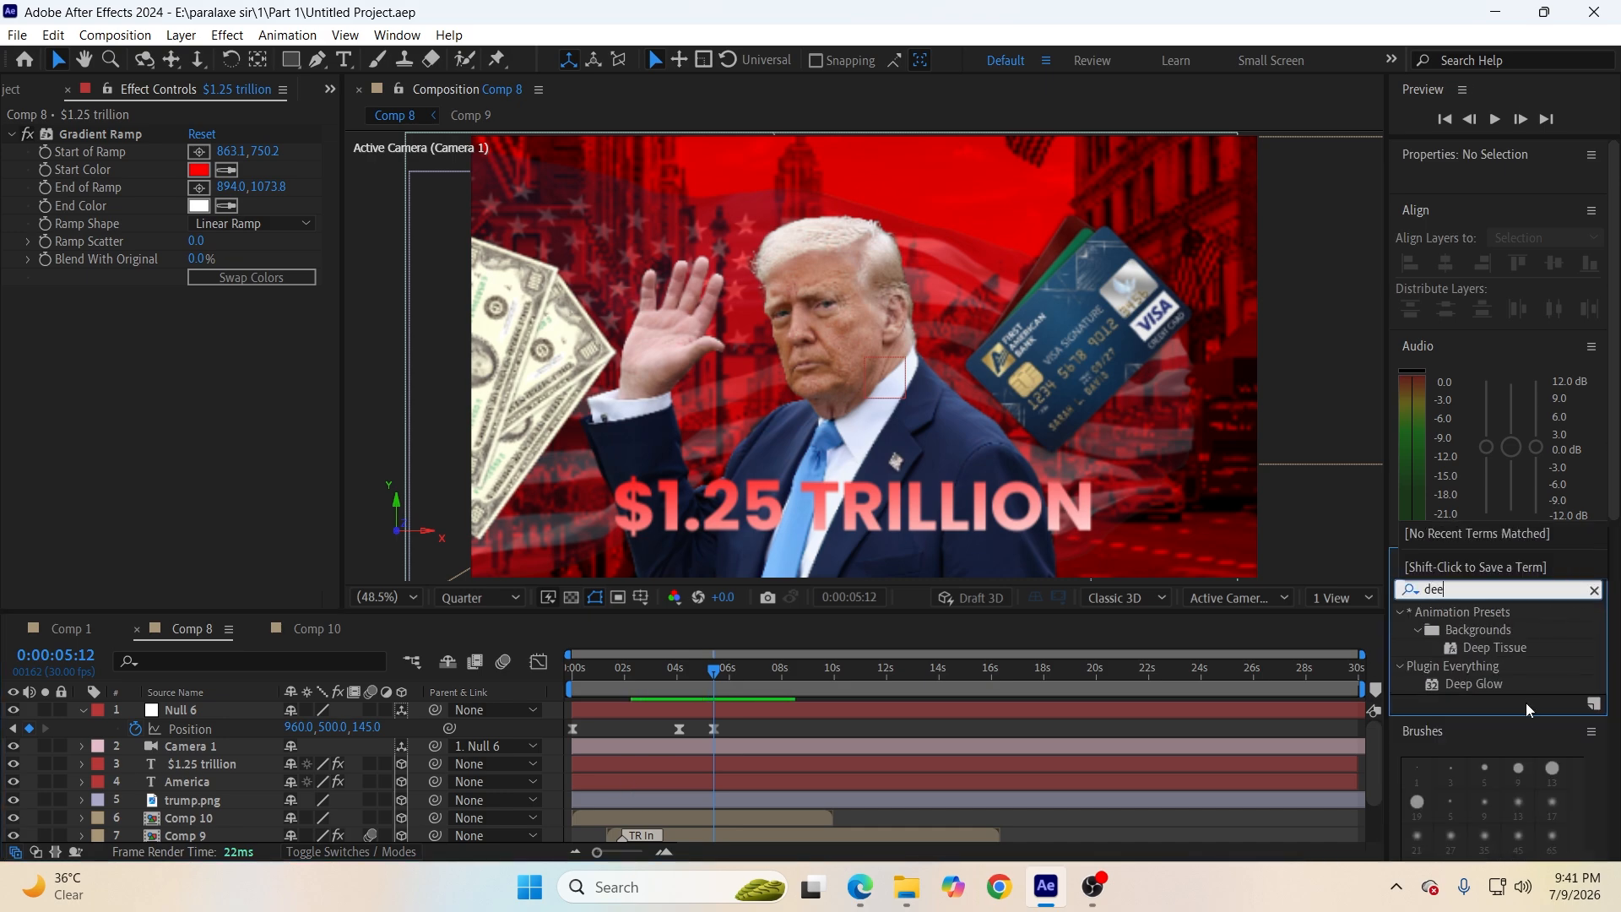
{"action": "left_click_drag", "start_coordinate": [1498, 690], "coordinate": [910, 763]}
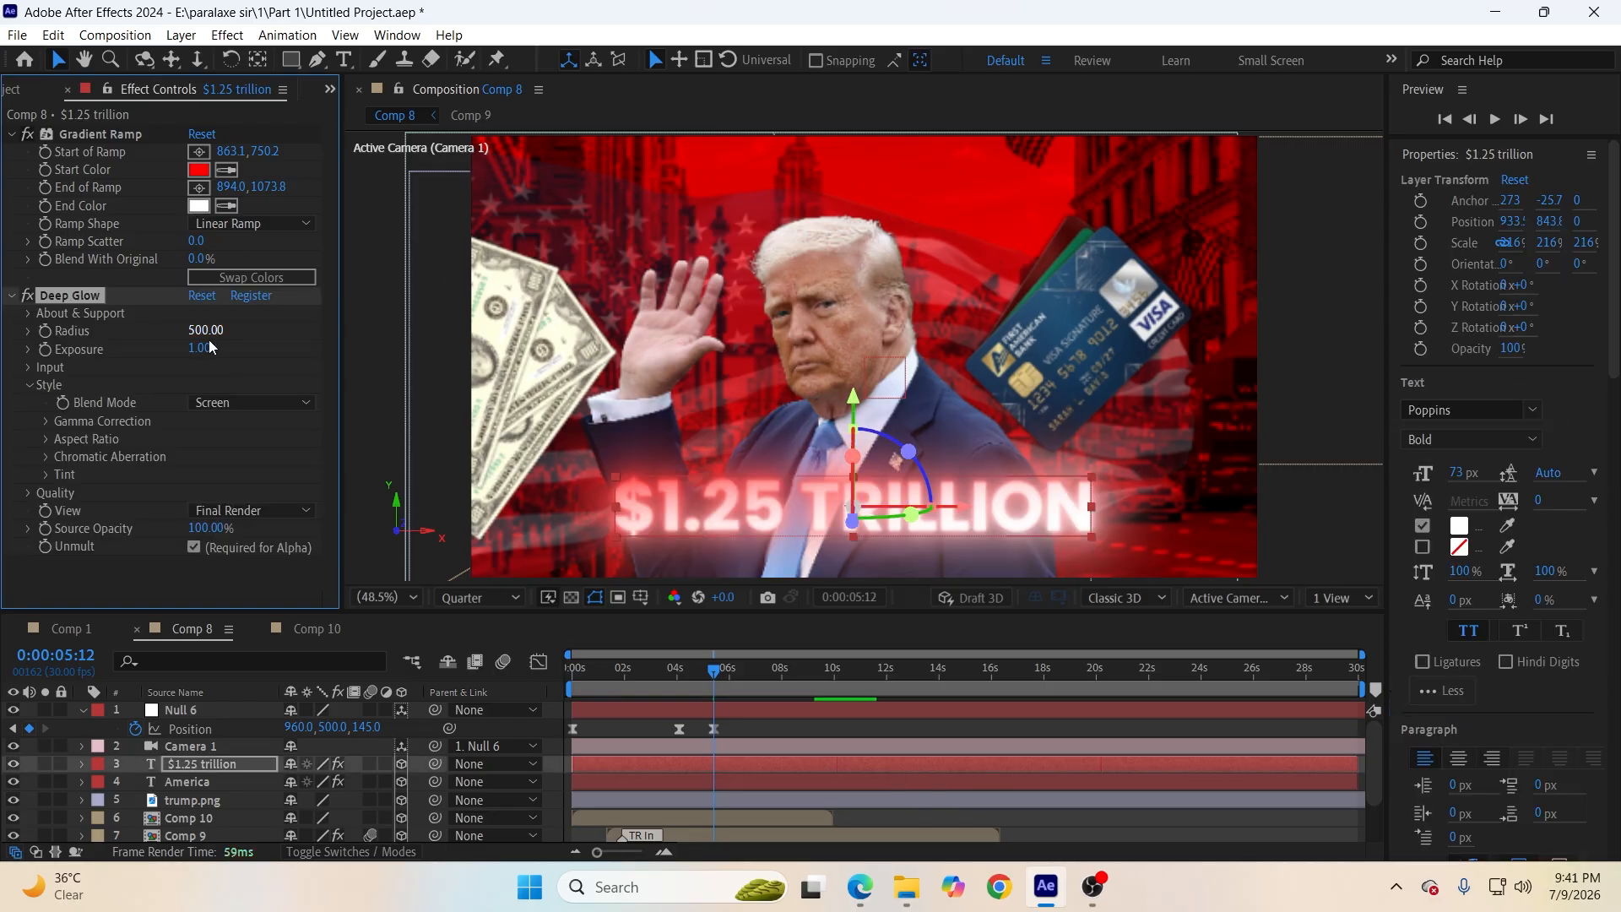
Set the Deep Glow exposure to 0.3 and radius to 200, and save the project.
{"action": "left_click_drag", "start_coordinate": [201, 348], "coordinate": [205, 357]}
{"action": "left_click", "coordinate": [205, 351]}
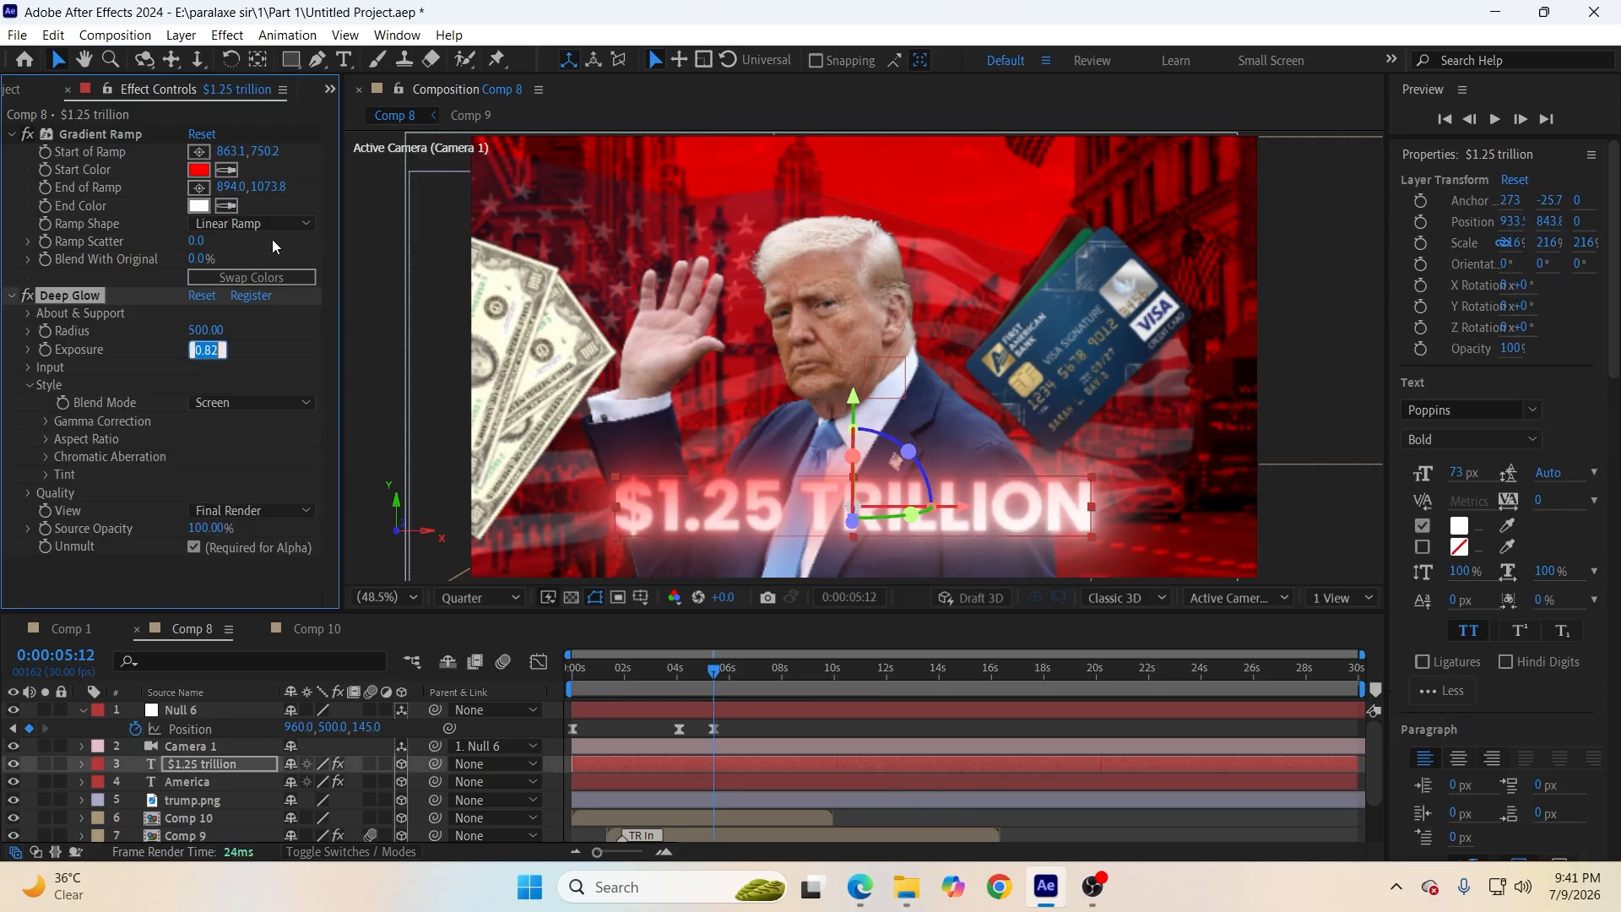
{"action": "type", "text": "0.3"}
{"action": "key", "text": "Return"}
{"action": "left_click", "coordinate": [206, 330]}
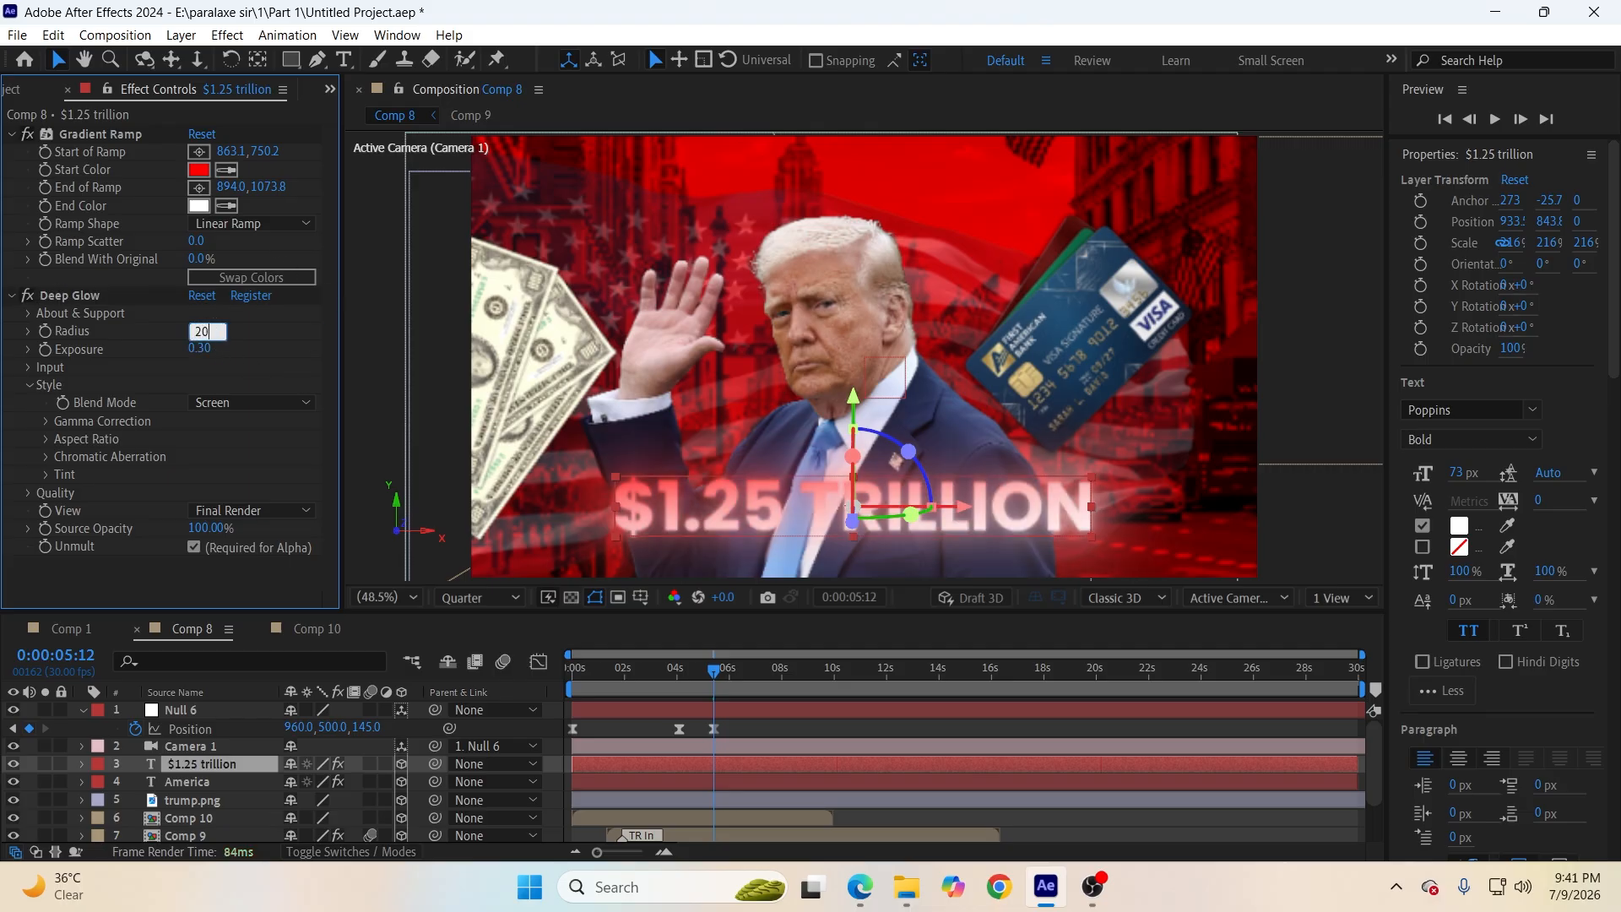
{"action": "key", "text": "Return"}
{"action": "left_click", "coordinate": [555, 783]}
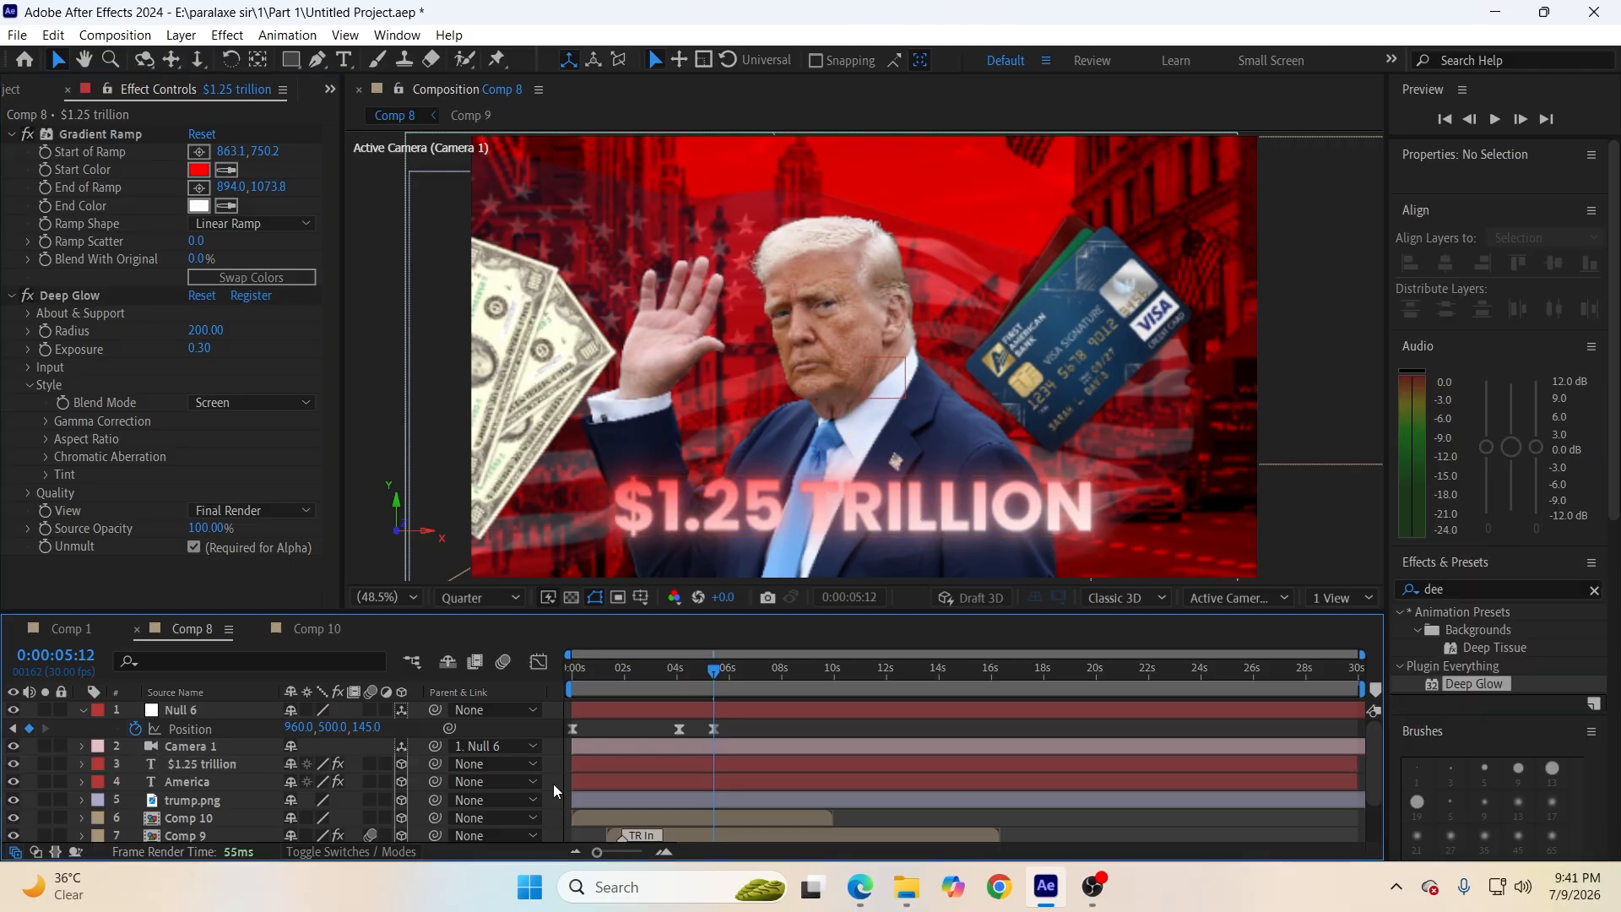
{"action": "key", "text": "ctrl+s"}
Play the Comp 8 animation from the start to review the glowing text and camera move.
{"action": "left_click_drag", "start_coordinate": [712, 674], "coordinate": [517, 727]}
{"action": "key", "text": "space"}
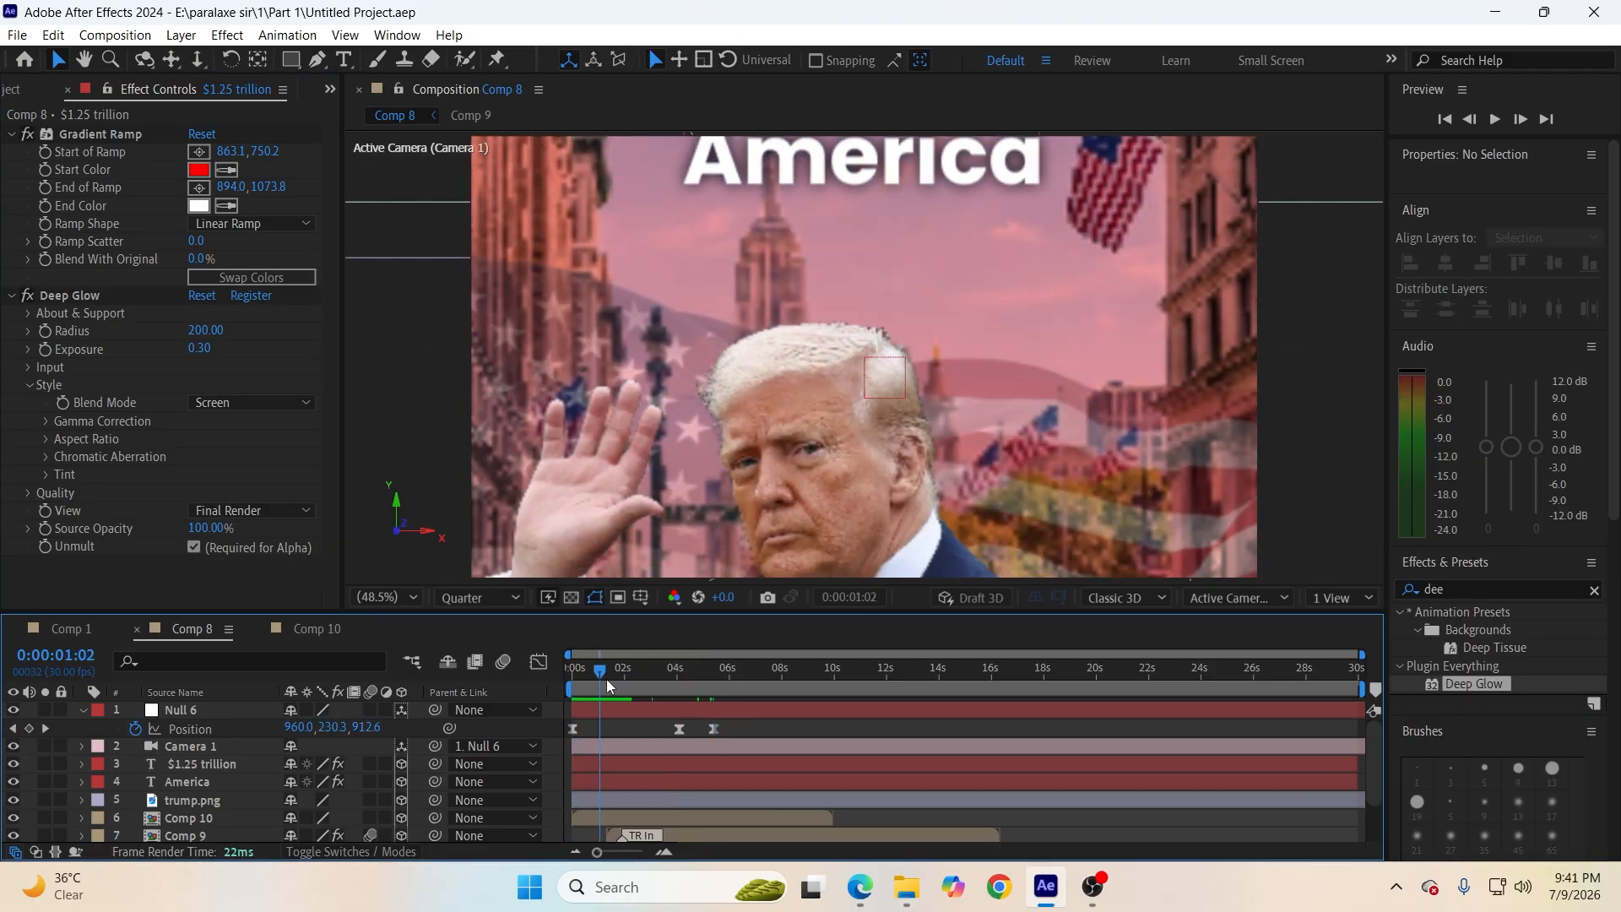
{"action": "key", "text": "space"}
{"action": "key", "text": "space"}
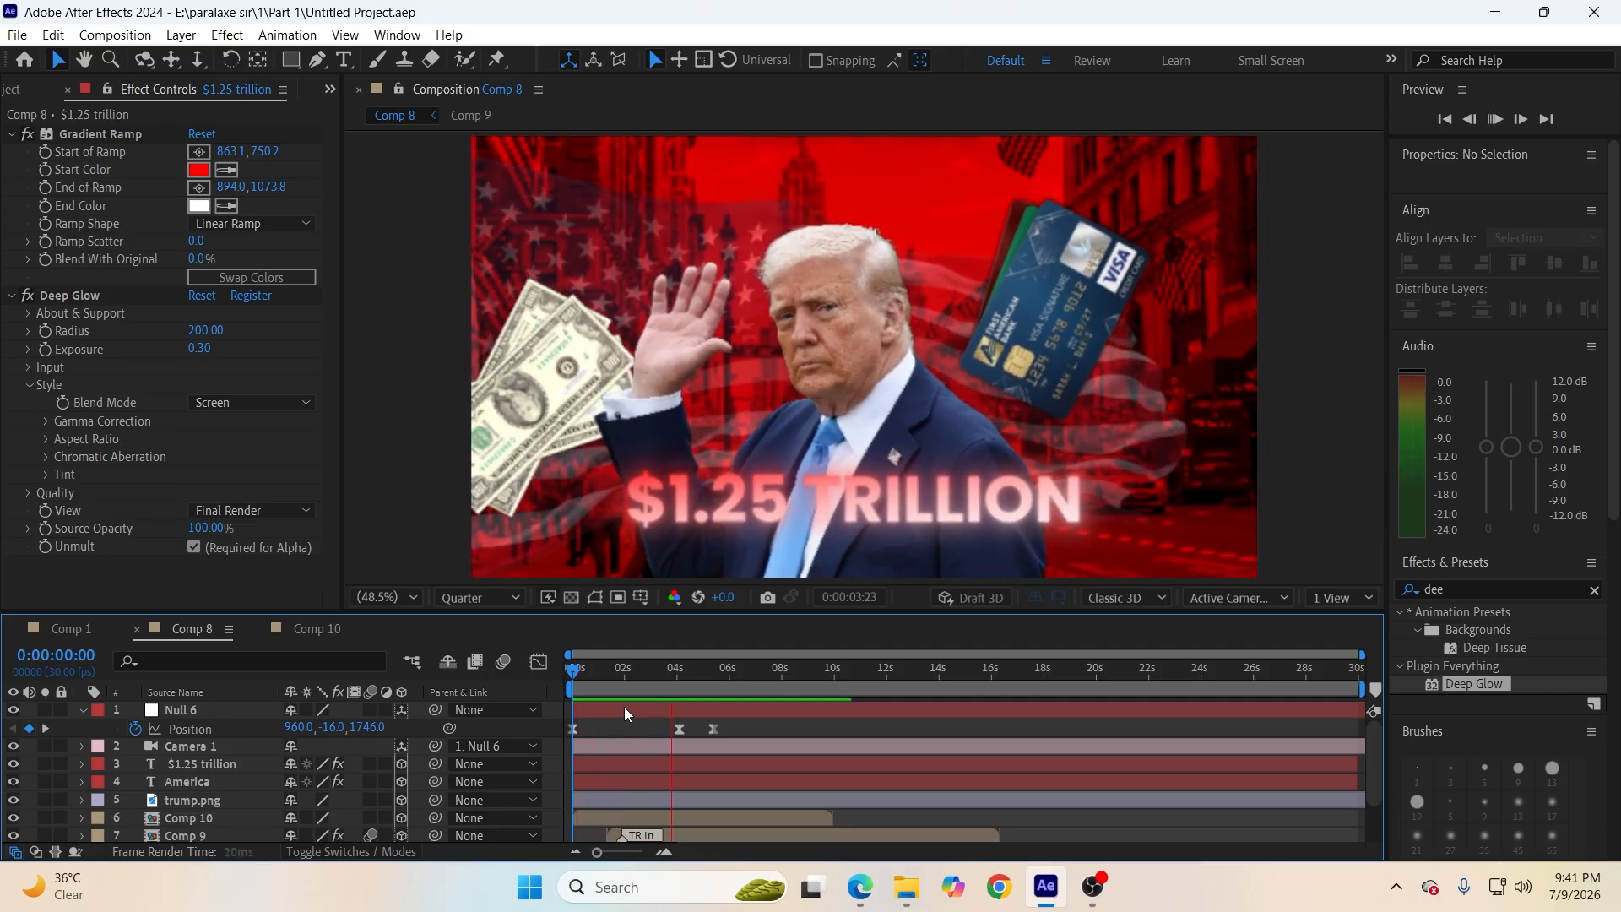
{"action": "key", "text": "space"}
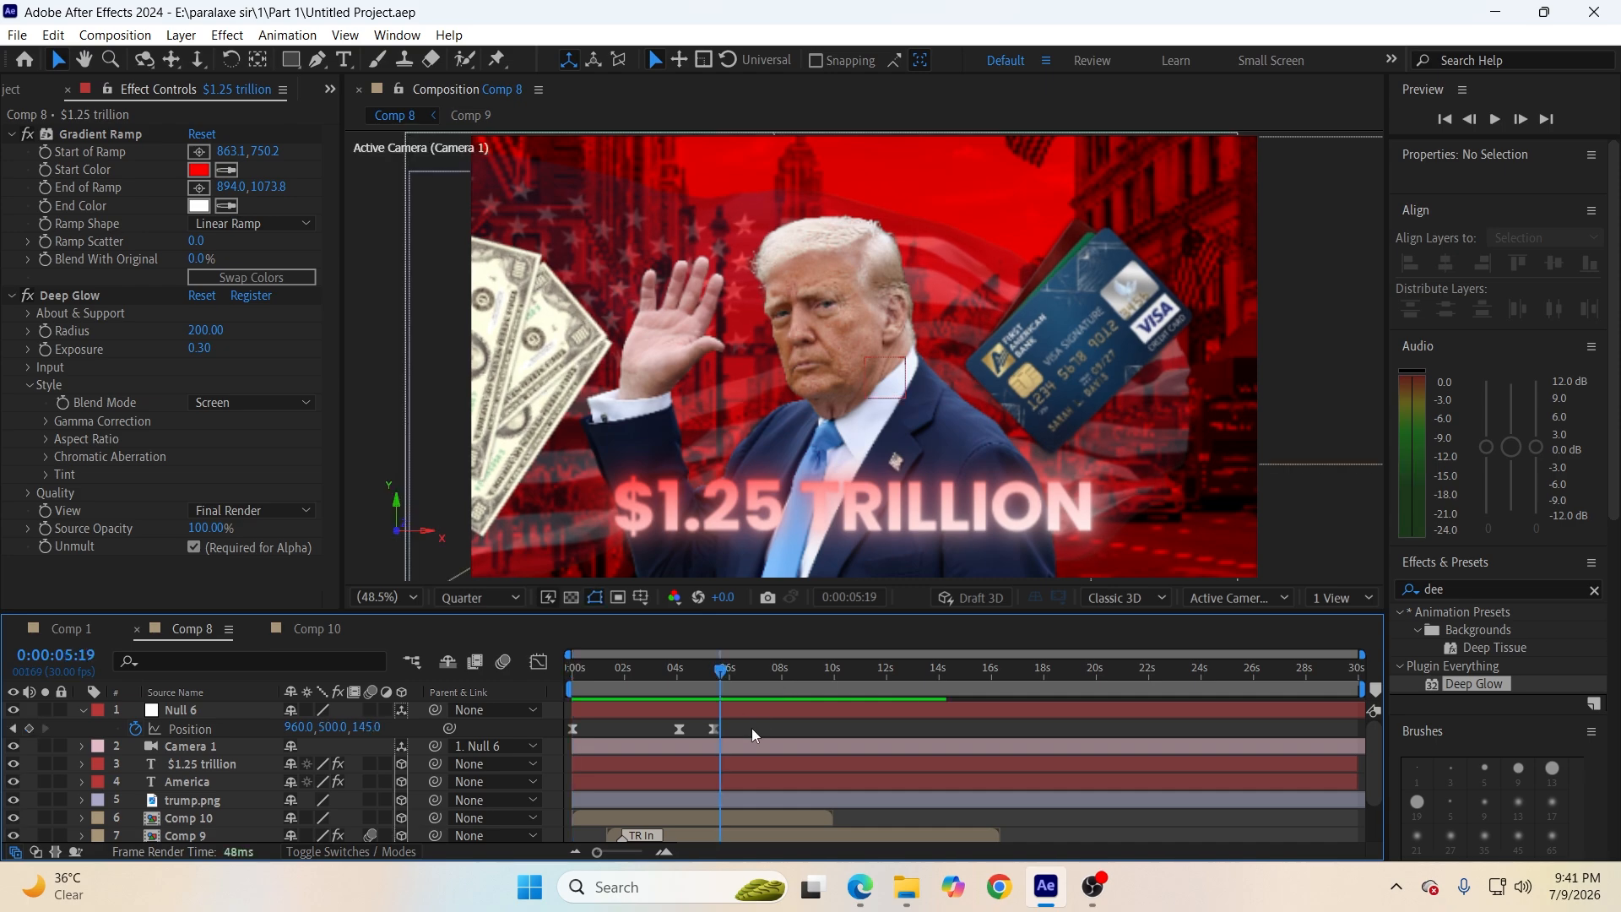
Add a new null object to Comp 8, make it a 3D layer, and parent Null 6 to it.
{"action": "right_click", "coordinate": [559, 794]}
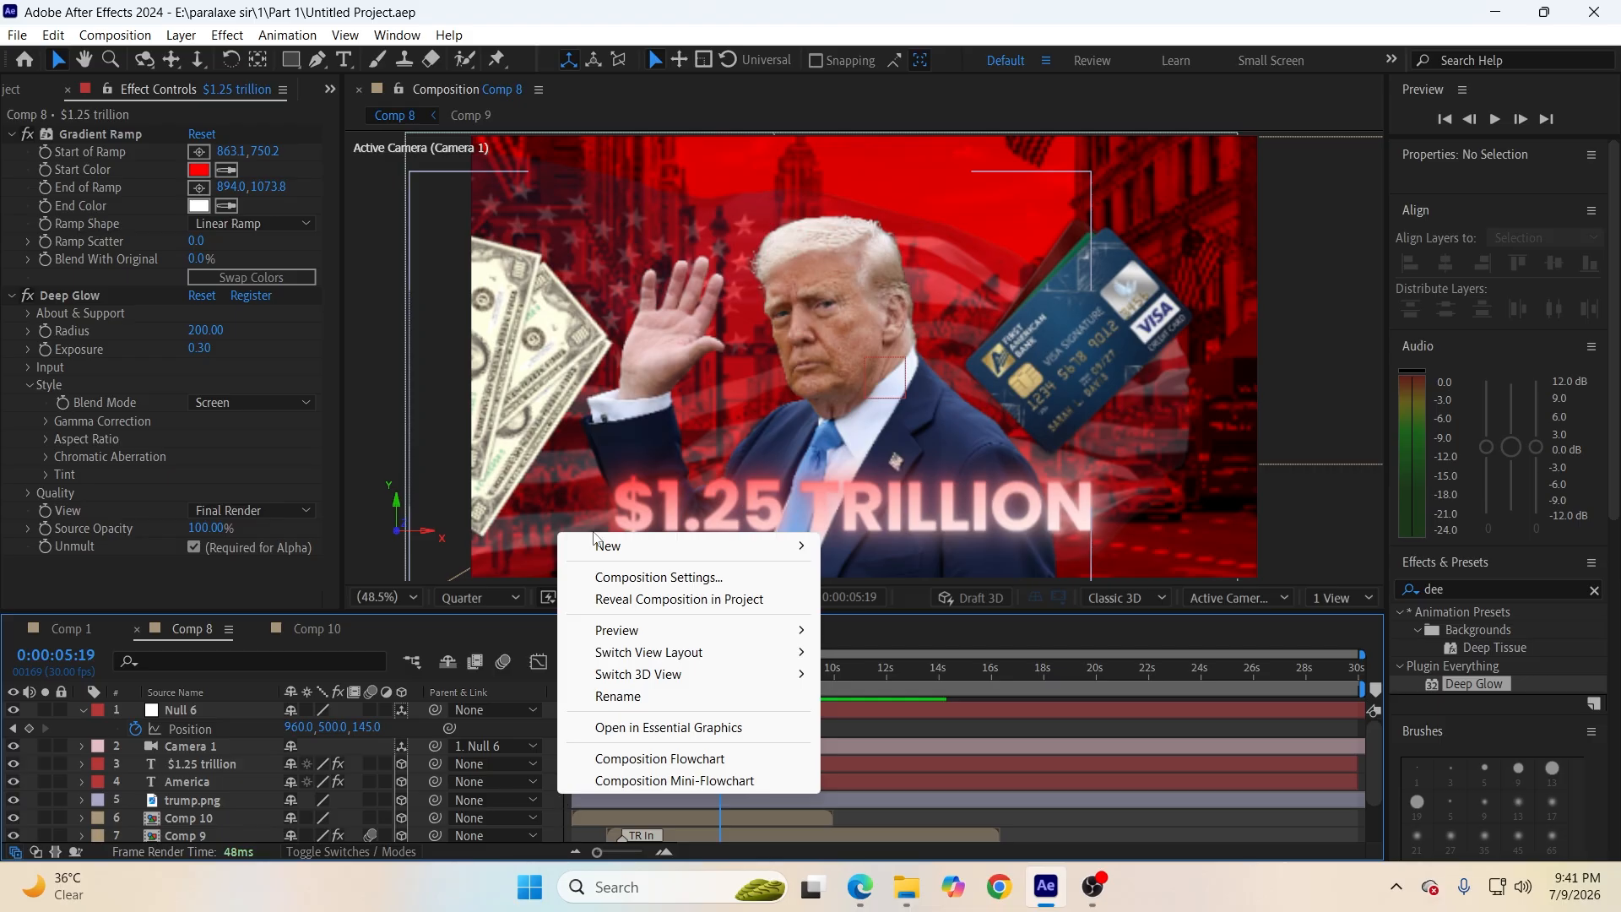
{"action": "mouse_move", "coordinate": [625, 546]}
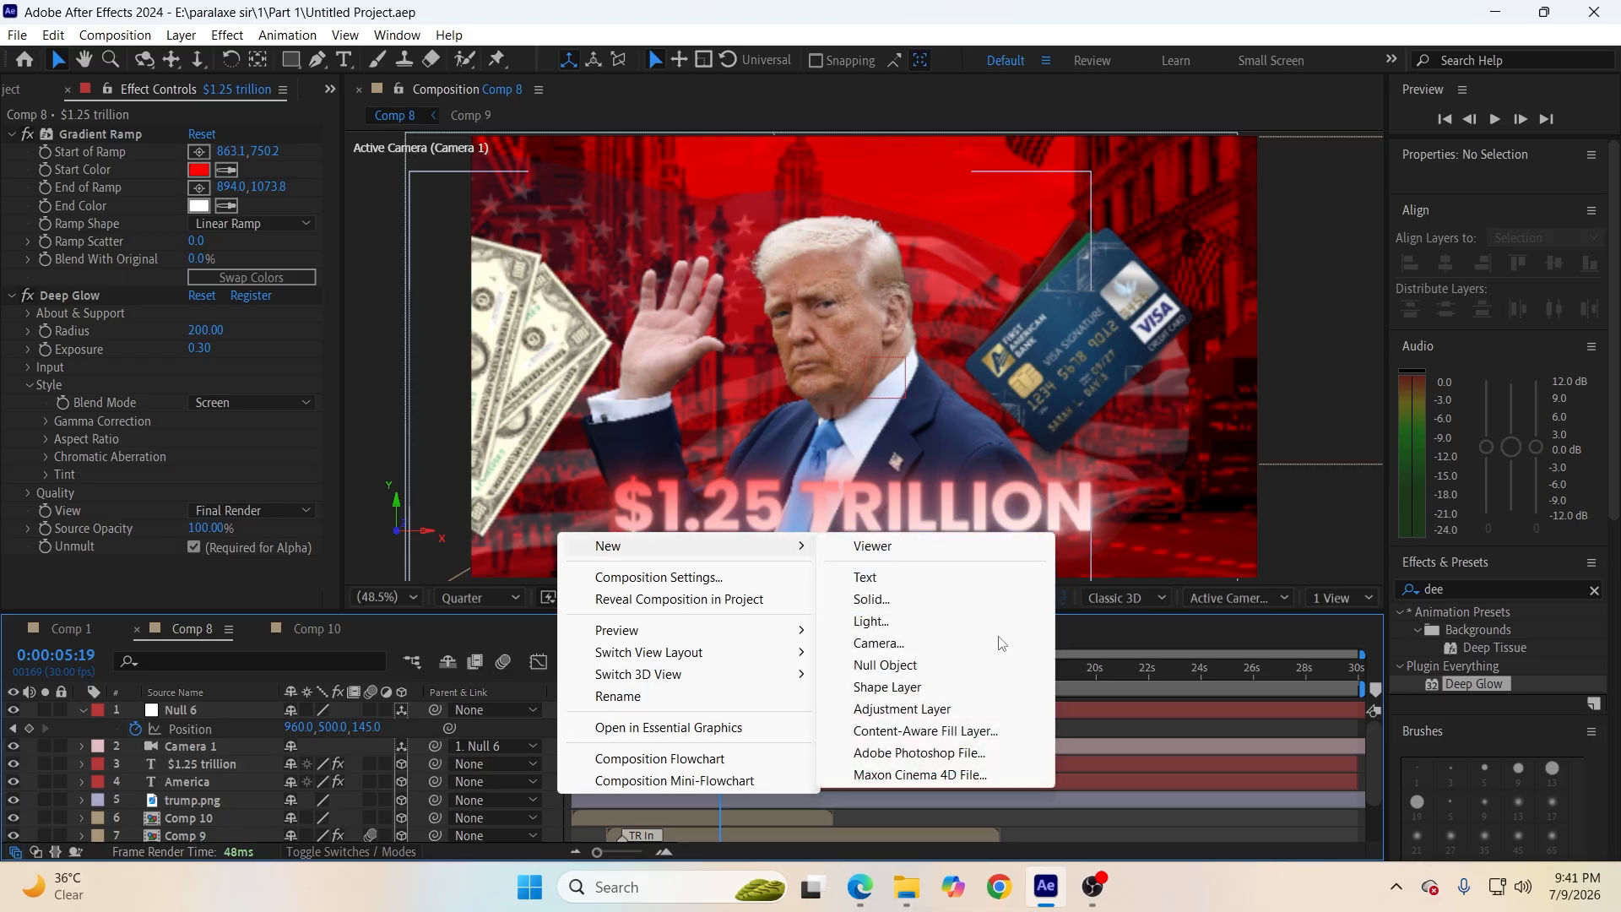
{"action": "left_click", "coordinate": [886, 665]}
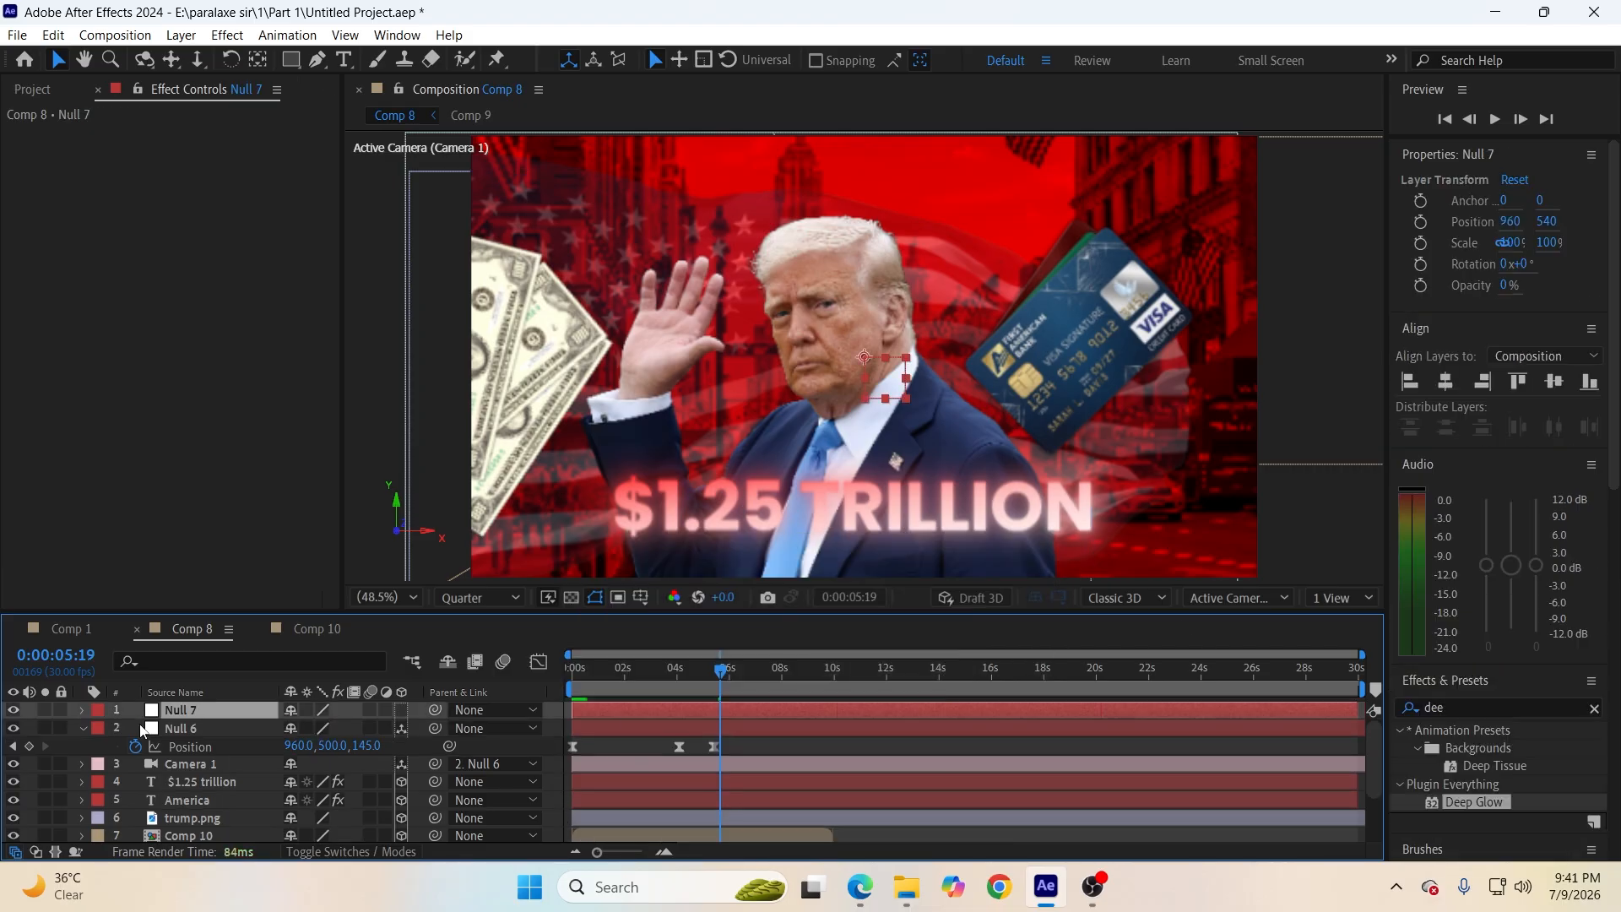
{"action": "left_click", "coordinate": [402, 710]}
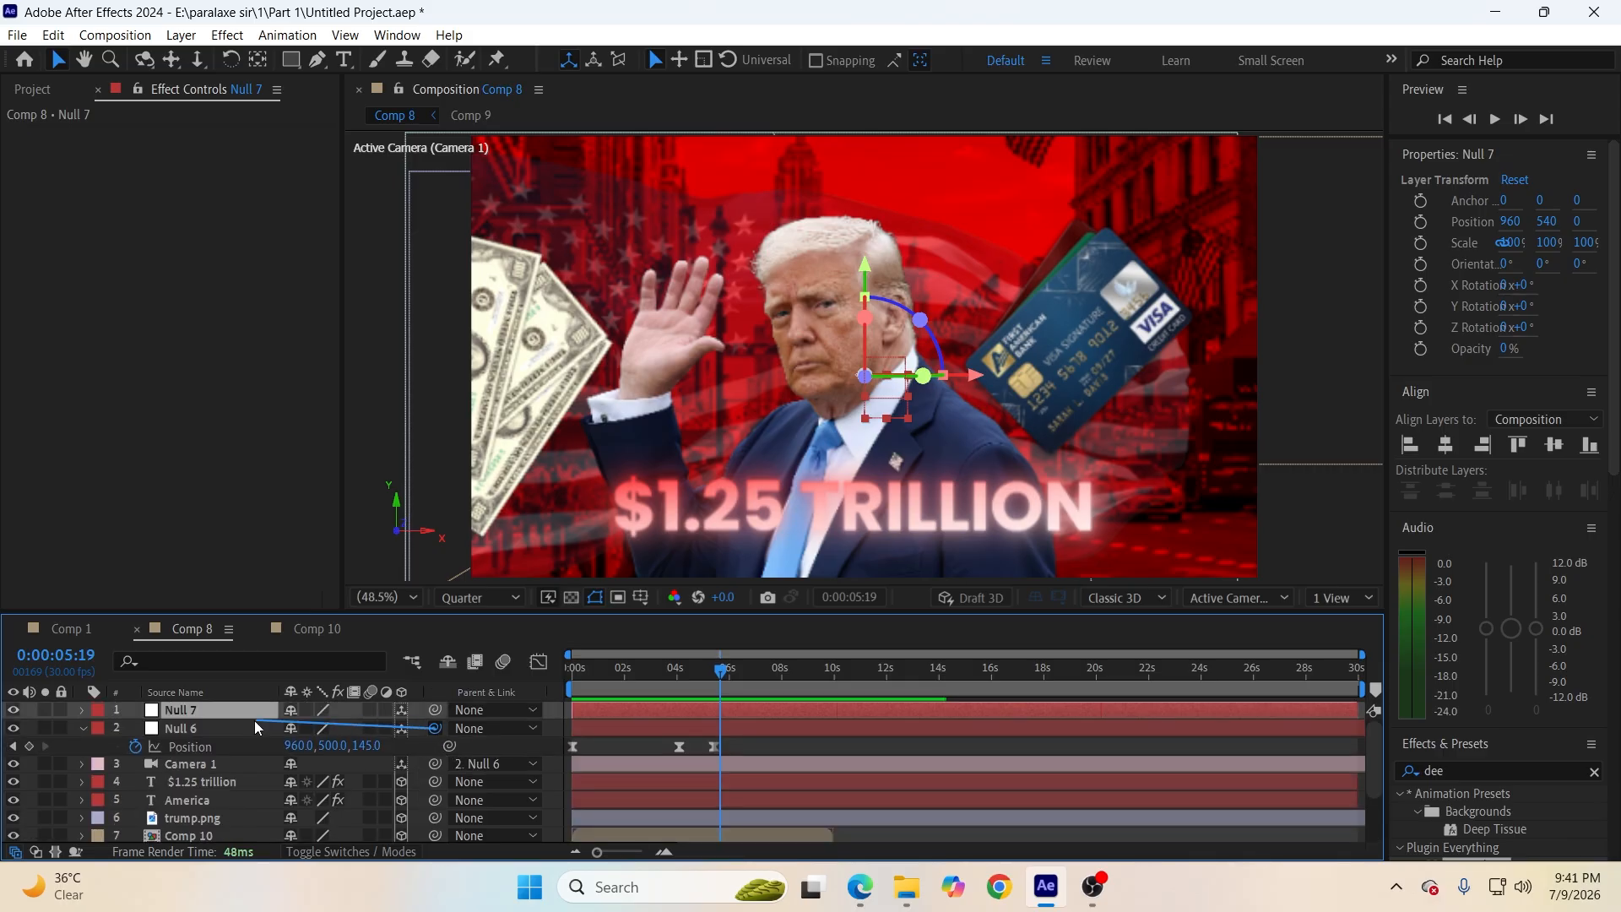
{"action": "left_click_drag", "start_coordinate": [256, 727], "coordinate": [234, 716]}
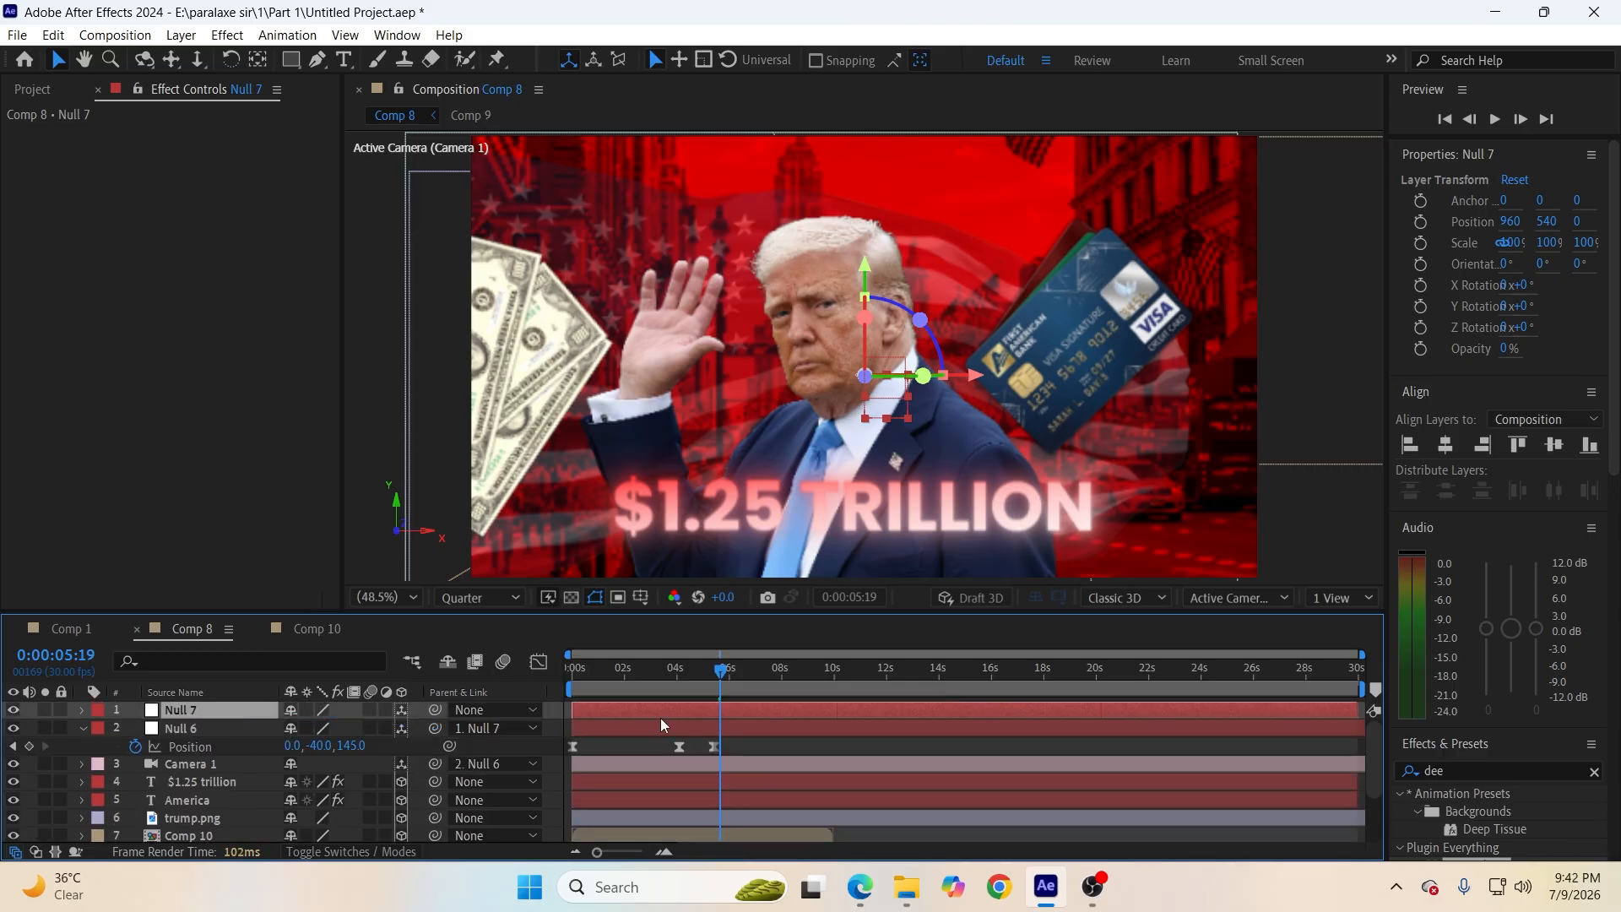
Add a position keyframe to Null 7 at 0:00:05:12 and save the project.
{"action": "left_click_drag", "start_coordinate": [723, 687], "coordinate": [713, 689]}
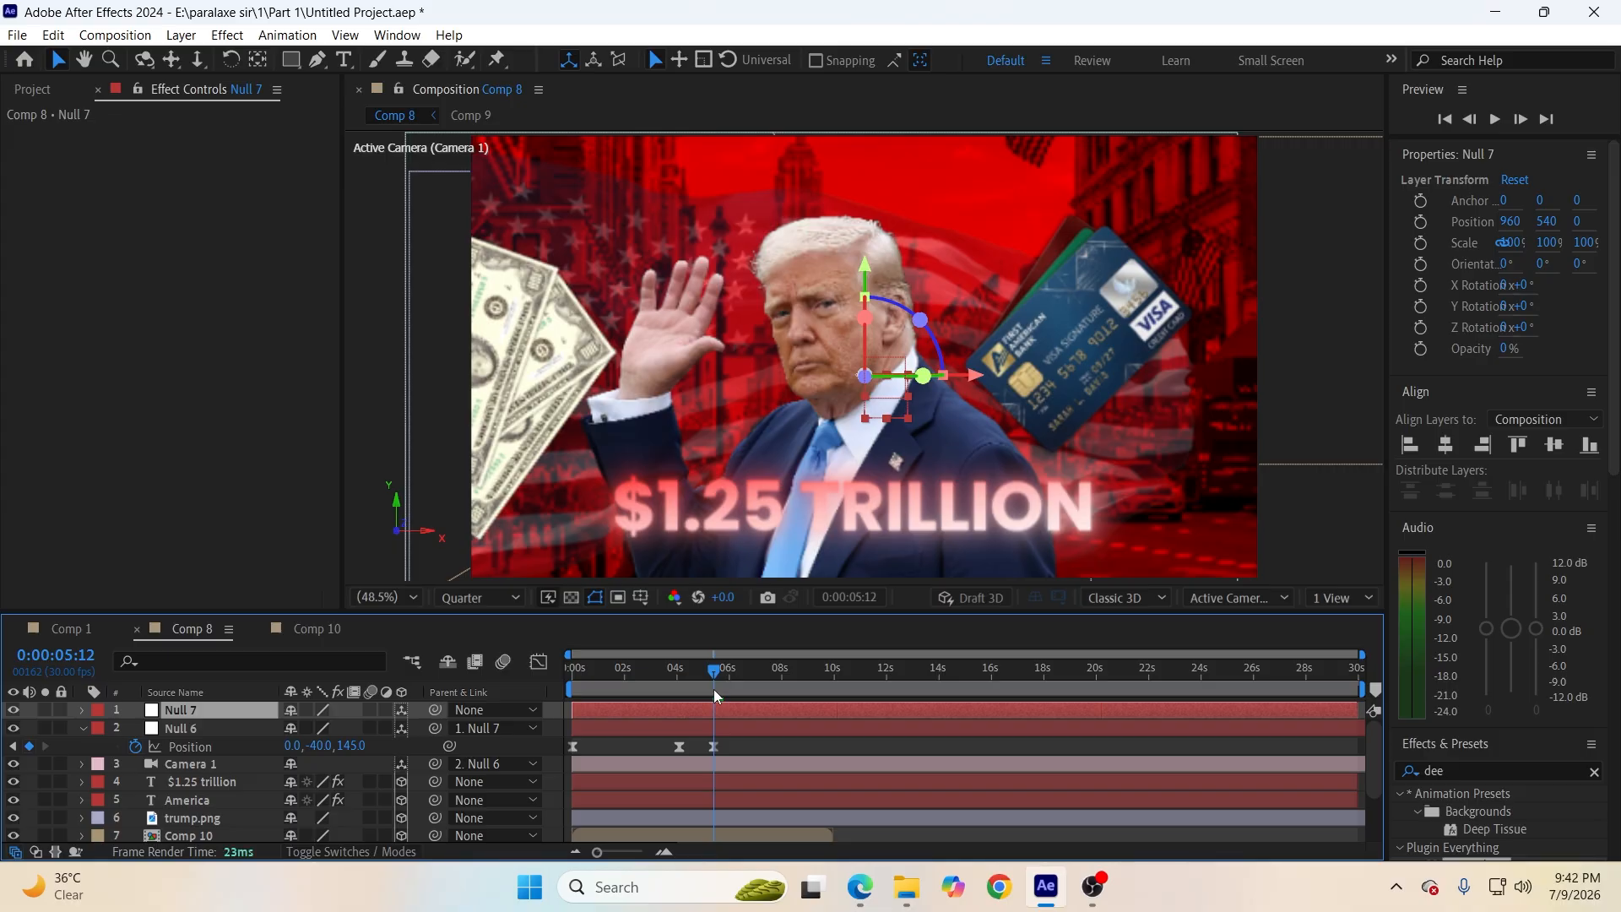
{"action": "key", "text": "p"}
{"action": "left_click", "coordinate": [136, 728]}
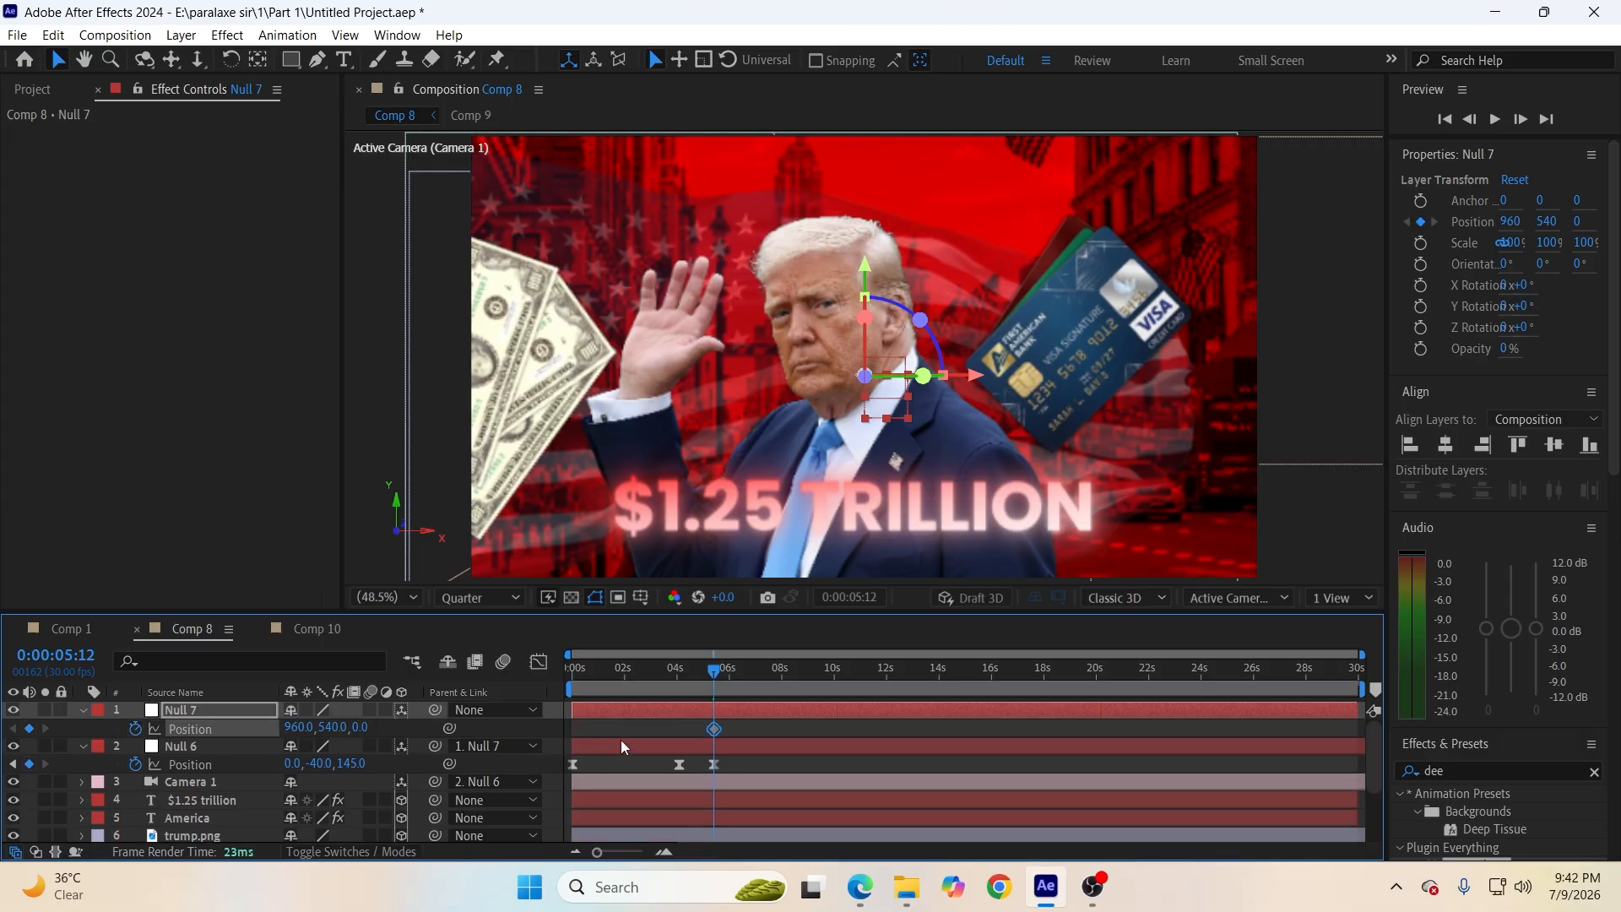
{"action": "left_click", "coordinate": [746, 728]}
{"action": "key", "text": "ctrl+s"}
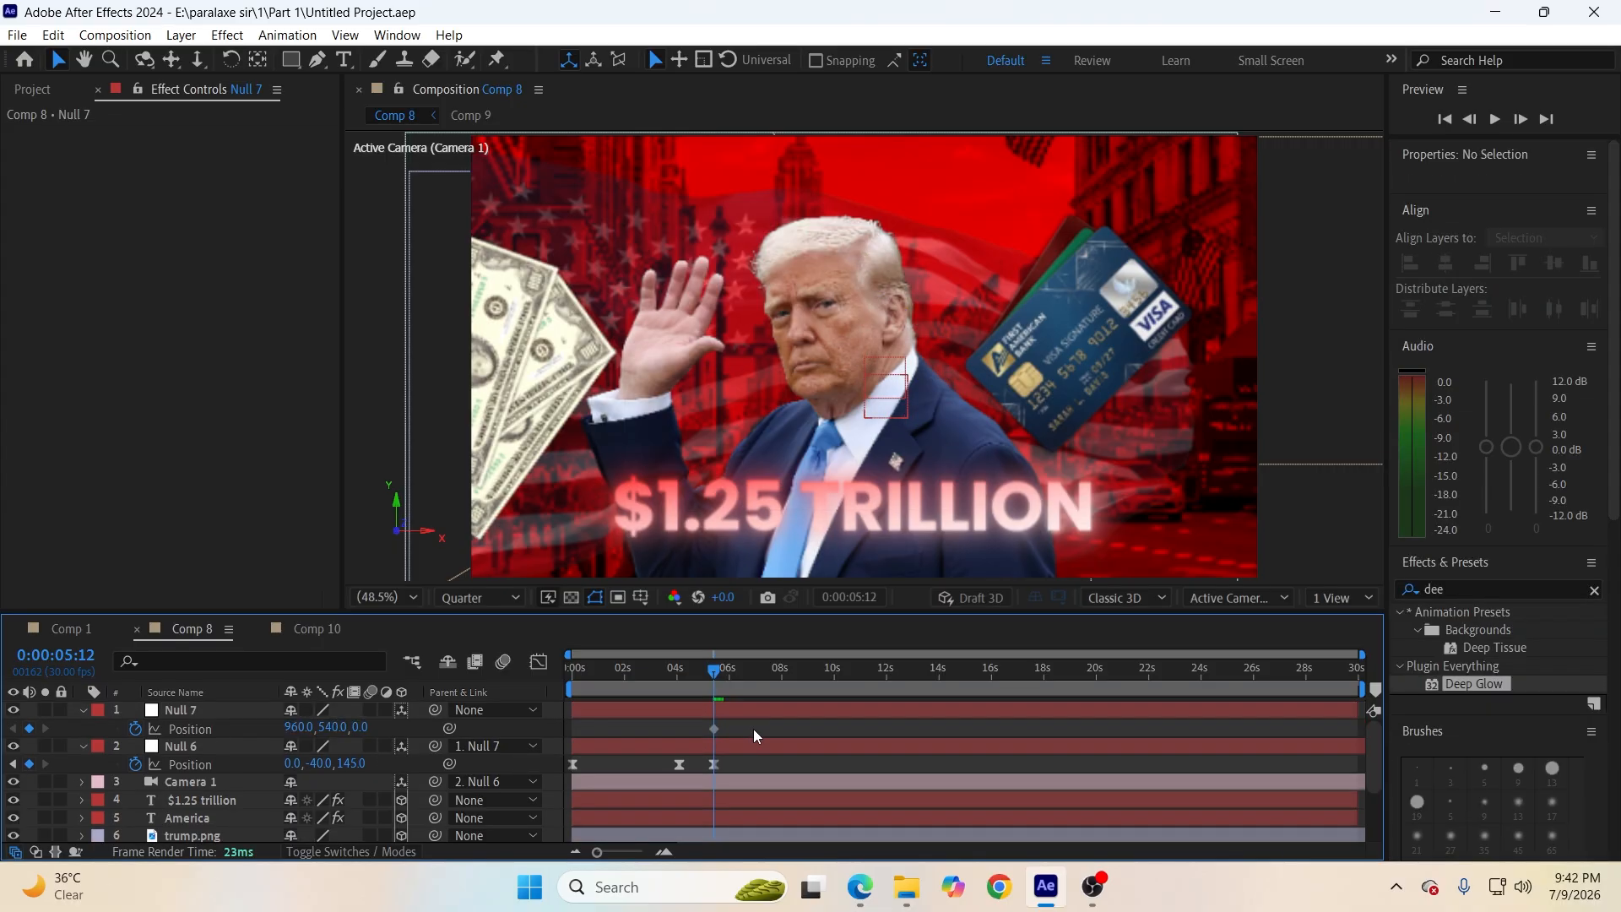
At 0:00:06:28, keyframe Null 7's X position at 2920 to slide the camera sideways past the scene.
{"action": "key", "text": "space"}
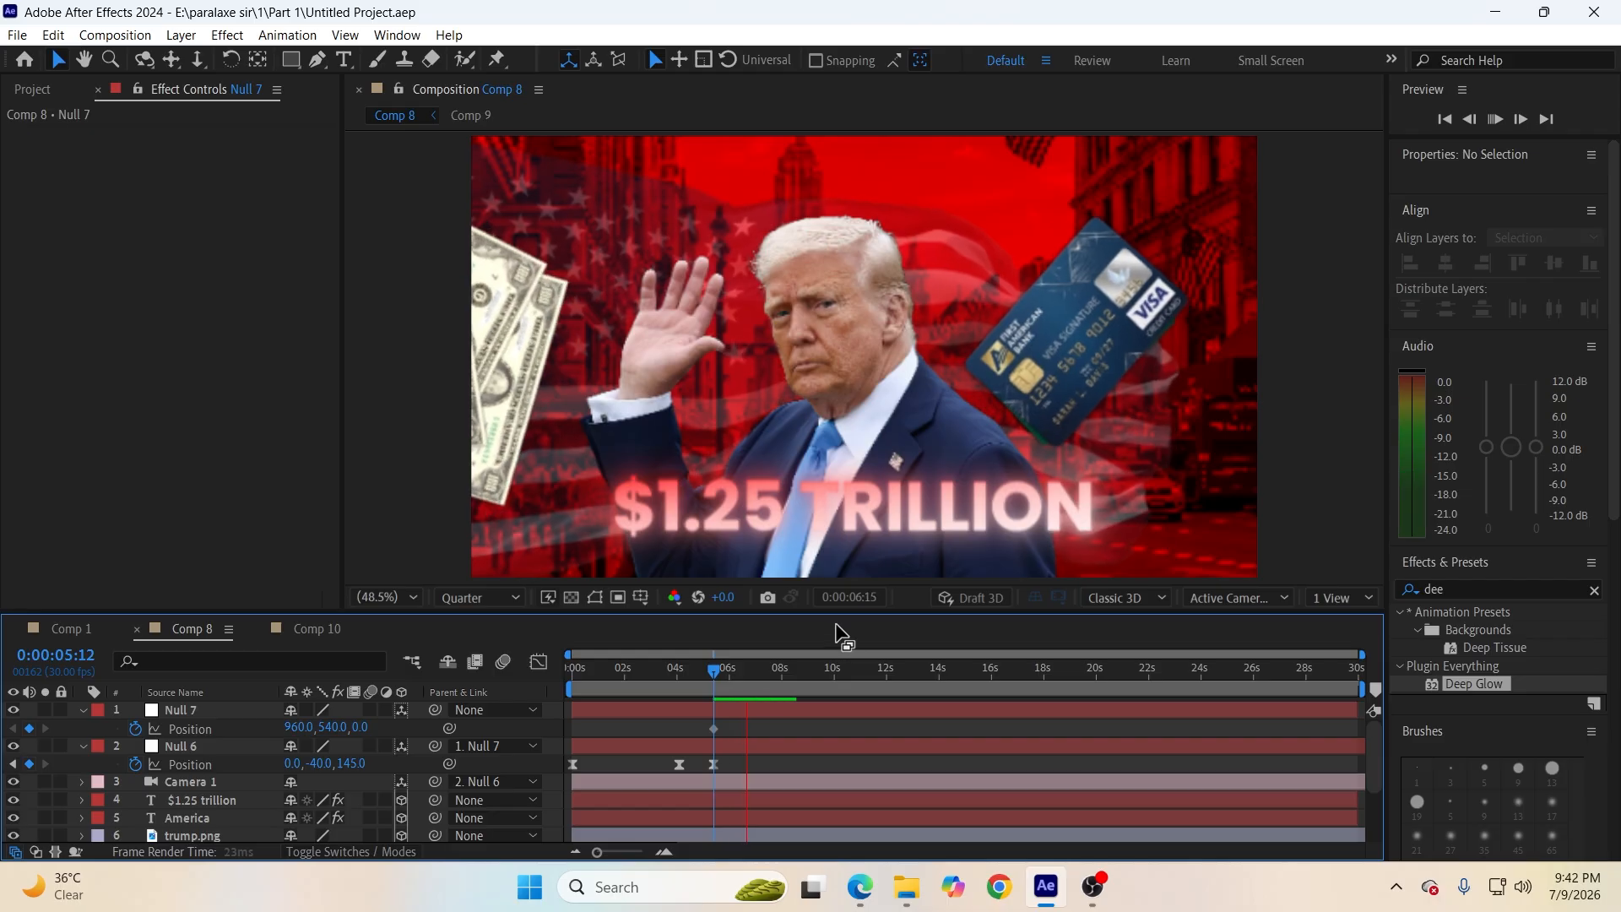
{"action": "left_click_drag", "start_coordinate": [299, 729], "coordinate": [372, 655]}
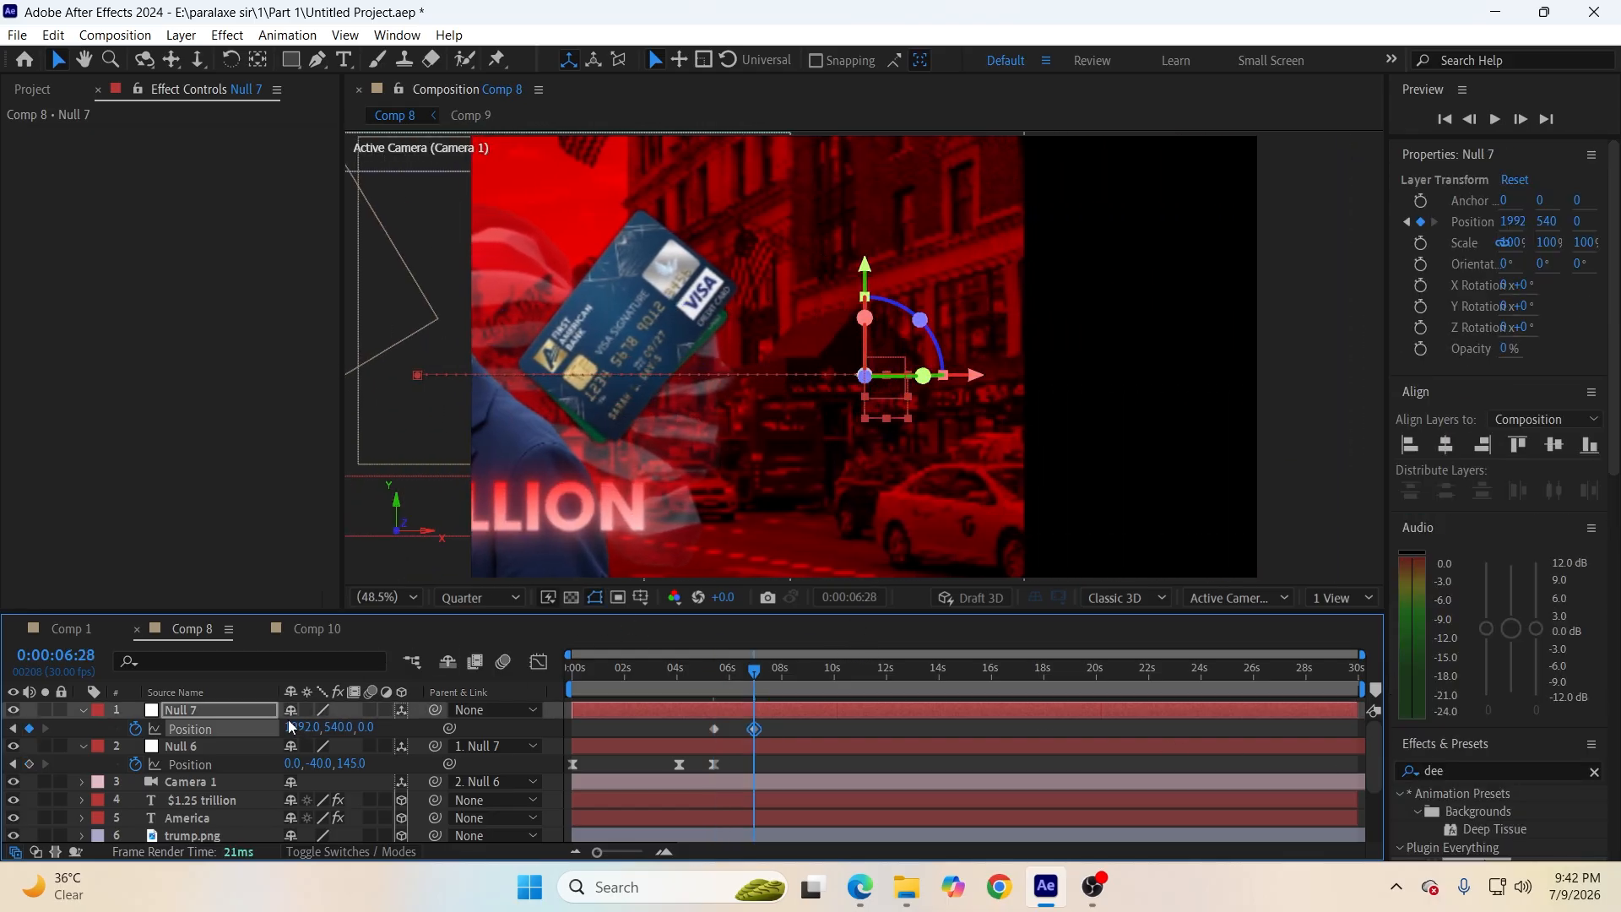
{"action": "left_click_drag", "start_coordinate": [297, 728], "coordinate": [840, 650]}
{"action": "left_click_drag", "start_coordinate": [299, 727], "coordinate": [645, 747]}
{"action": "left_click", "coordinate": [549, 779]}
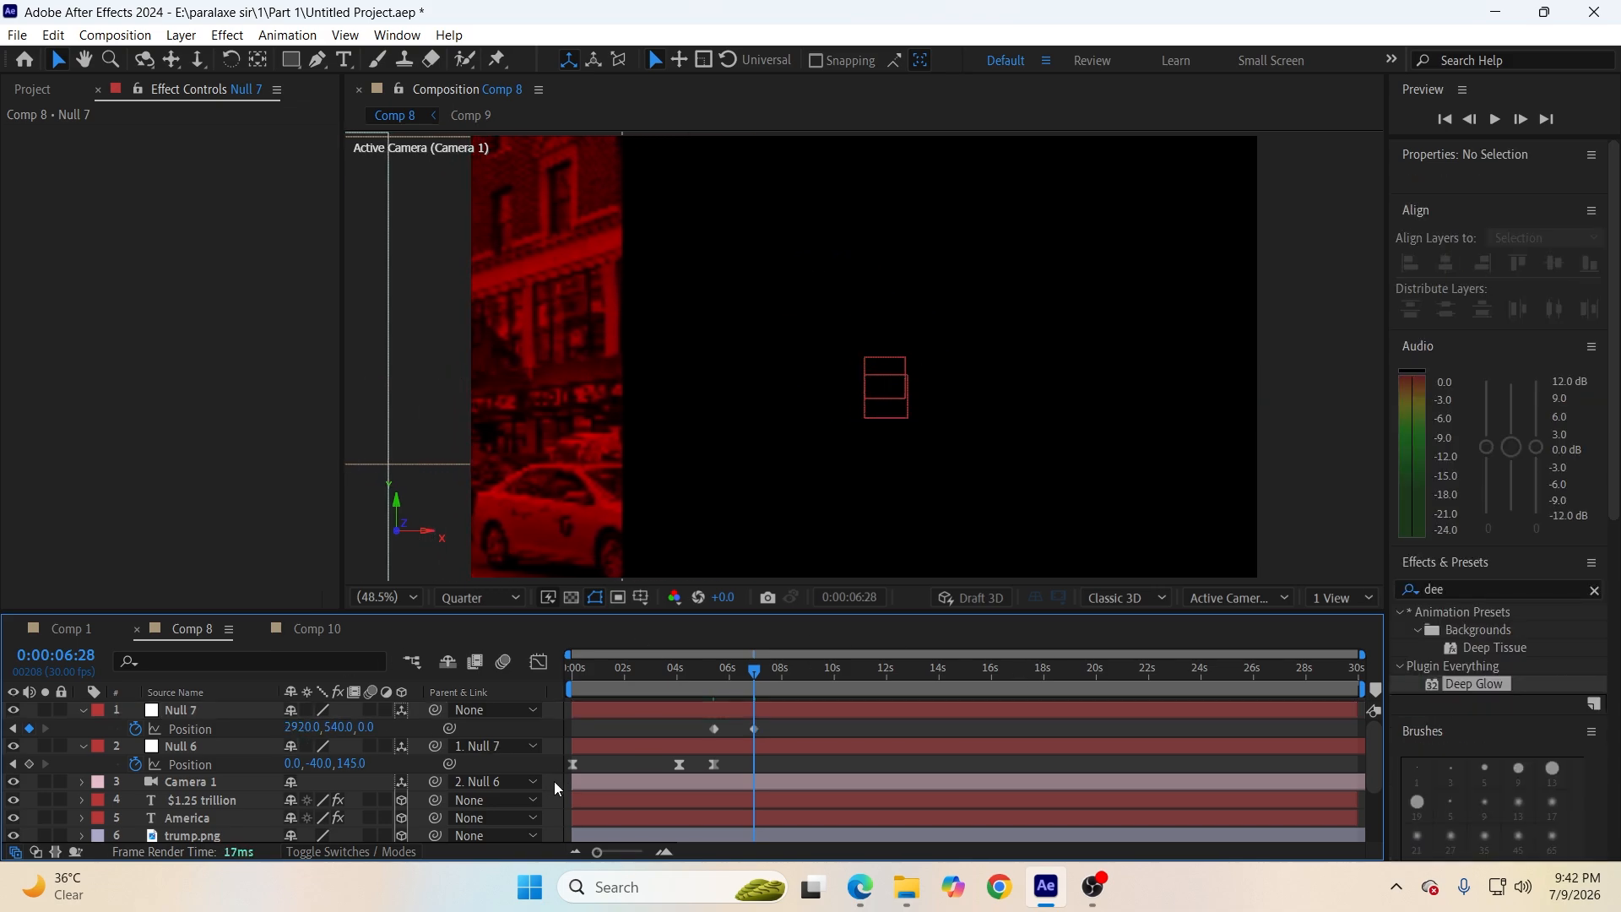
Save the project and add Grass.png from the Part 1 folder to Comp 8 as the top layer.
{"action": "key", "text": "ctrl+s"}
{"action": "left_click", "coordinate": [909, 886]}
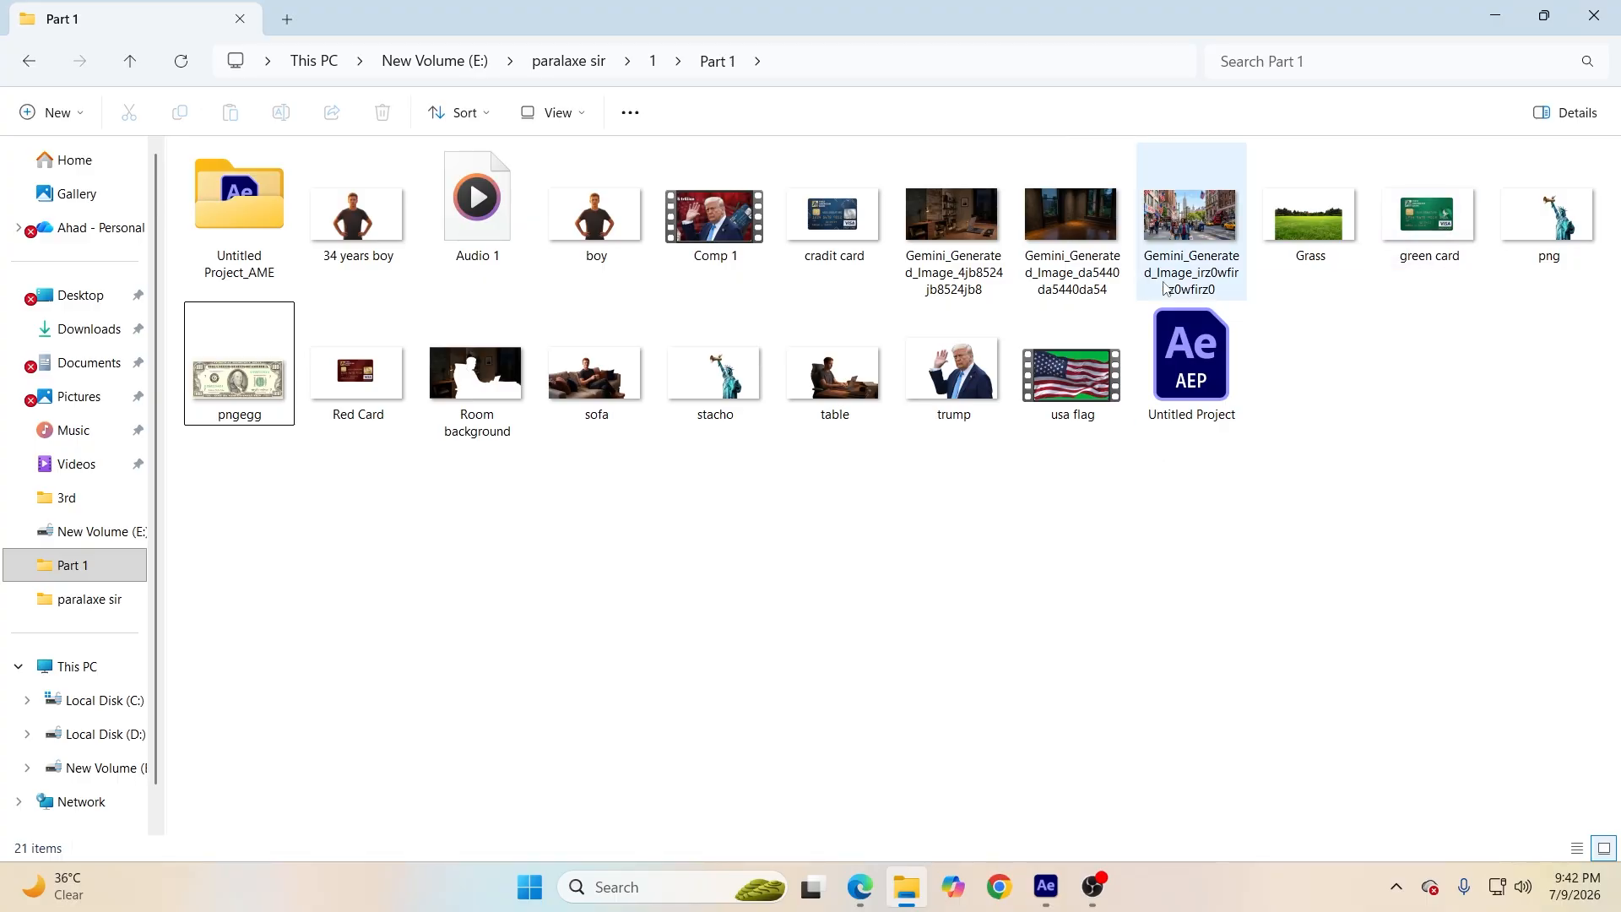
{"action": "left_click", "coordinate": [1313, 238]}
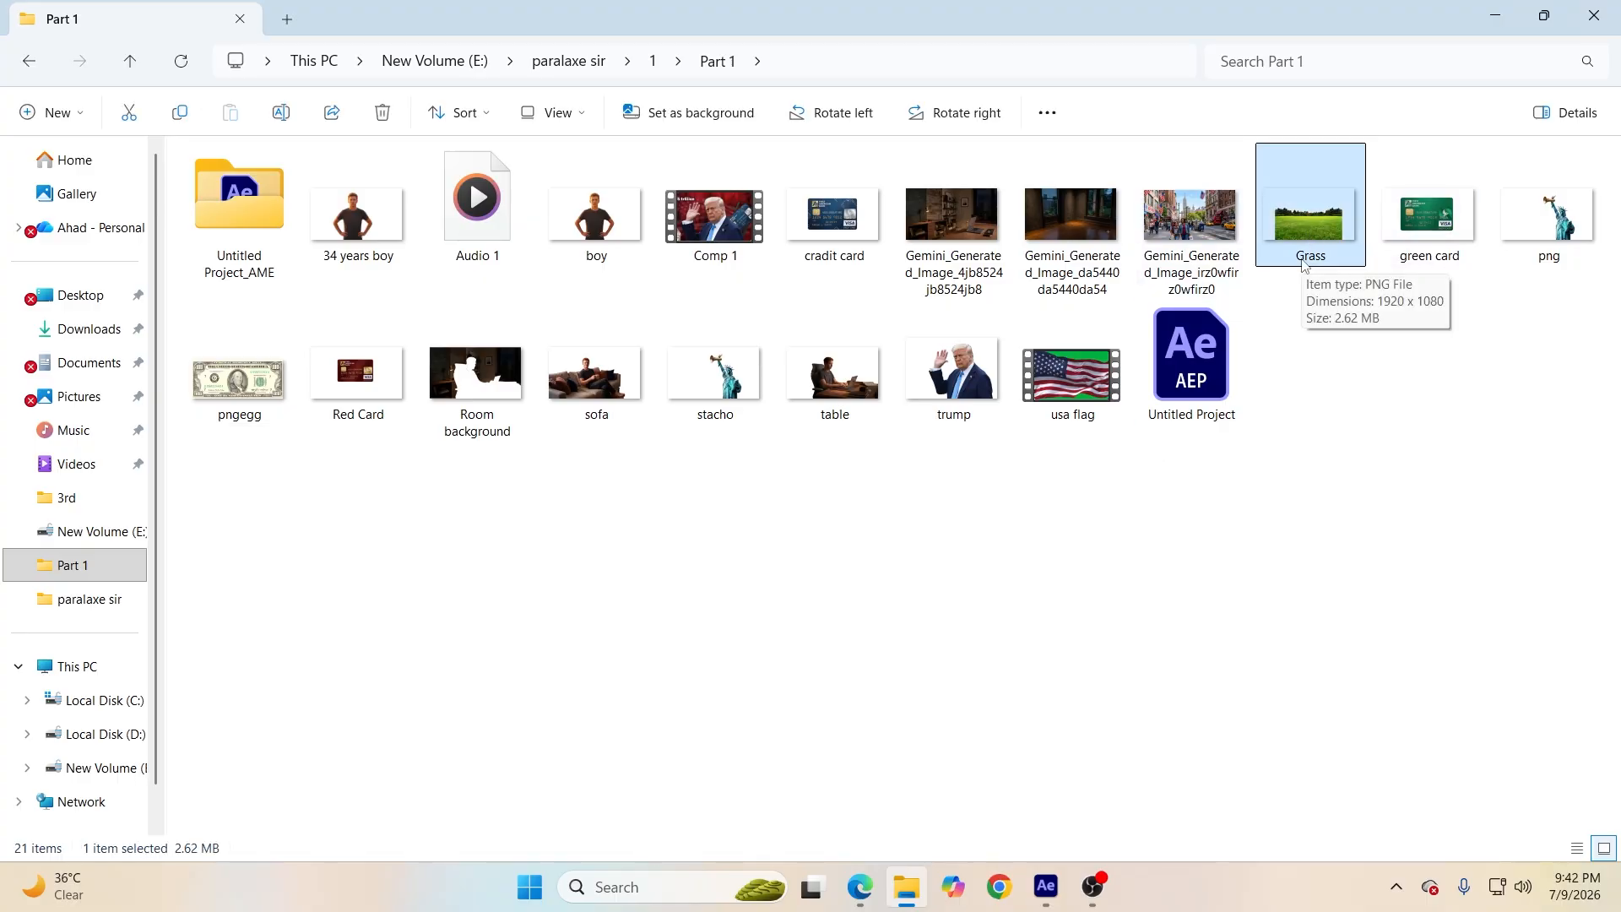
{"action": "left_click_drag", "start_coordinate": [1303, 250], "coordinate": [228, 753]}
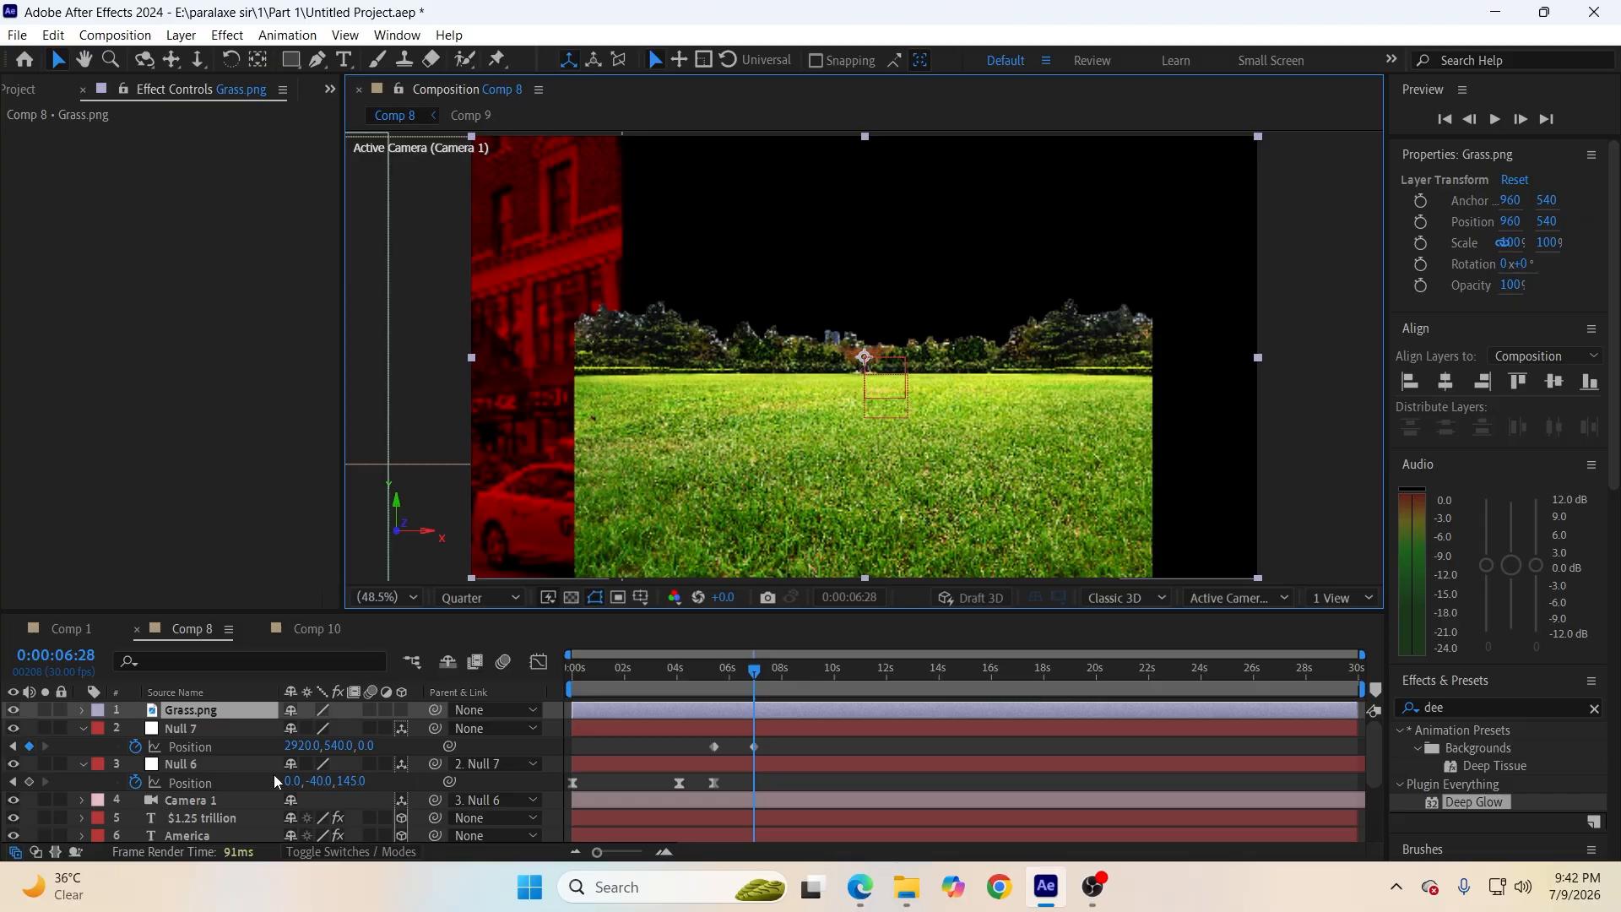
Scale the Grass.png layer to 141% and lower it to about 978, 721 so the lawn fills the frame's width.
{"action": "key", "text": "s"}
{"action": "left_click_drag", "start_coordinate": [352, 731], "coordinate": [406, 746]}
{"action": "left_click_drag", "start_coordinate": [932, 540], "coordinate": [943, 608]}
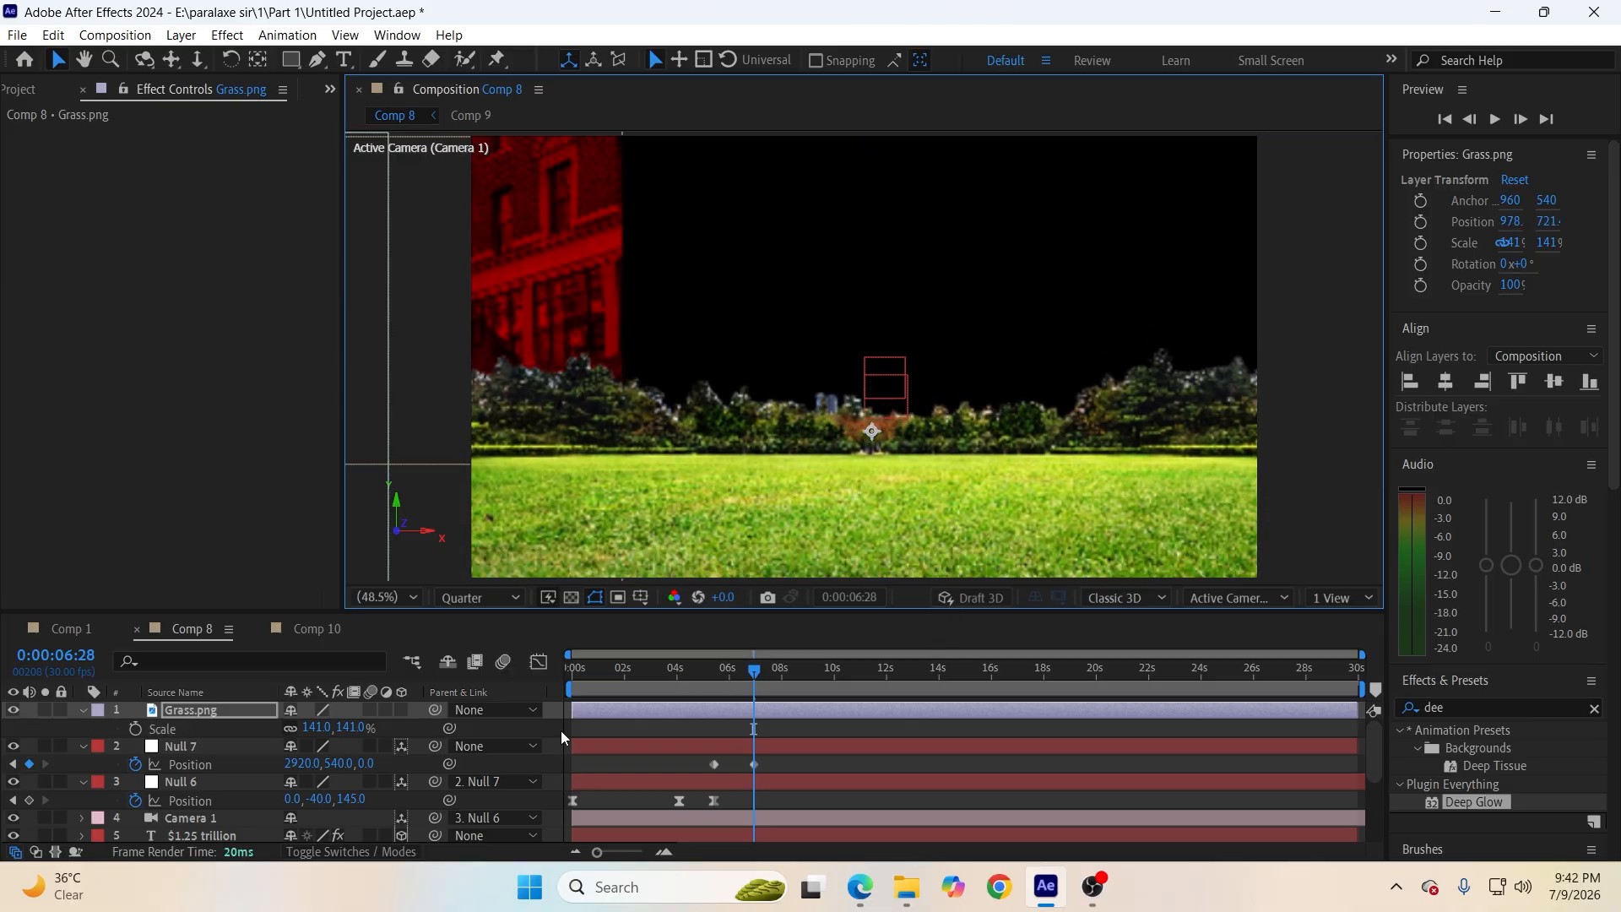
Make Grass.png a 3D layer and slide it to about X 2990 so it fills the camera view beside the red scene.
{"action": "left_click", "coordinate": [83, 709]}
{"action": "left_click", "coordinate": [402, 709]}
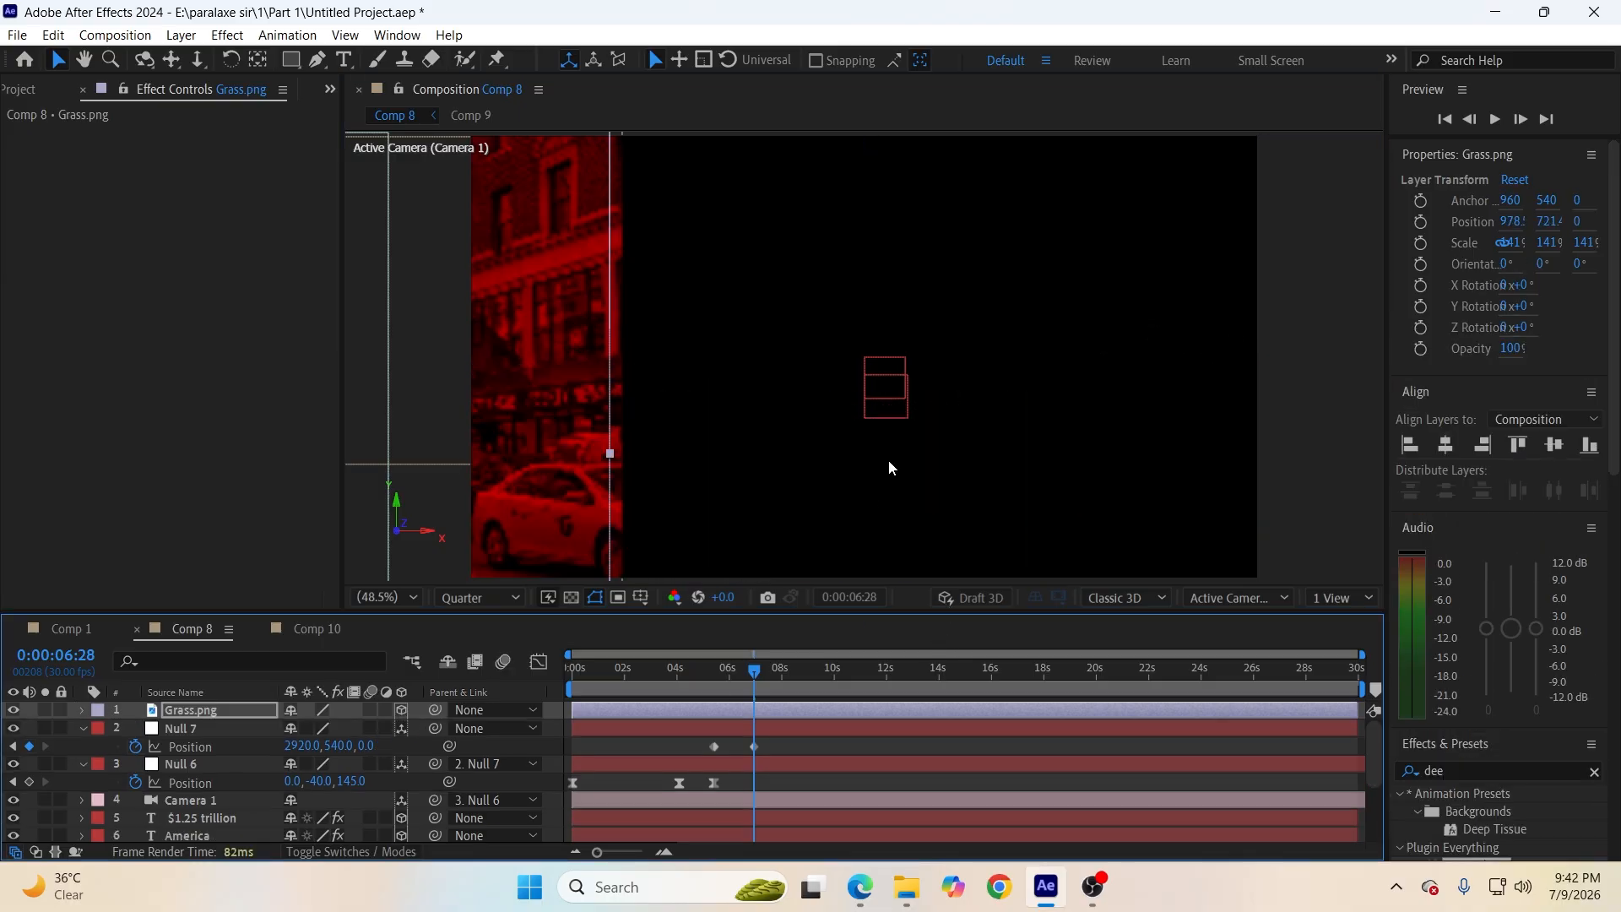
{"action": "scroll", "coordinate": [888, 459], "scroll_direction": "down", "scroll_amount": 2}
{"action": "left_click_drag", "start_coordinate": [513, 411], "coordinate": [963, 437]}
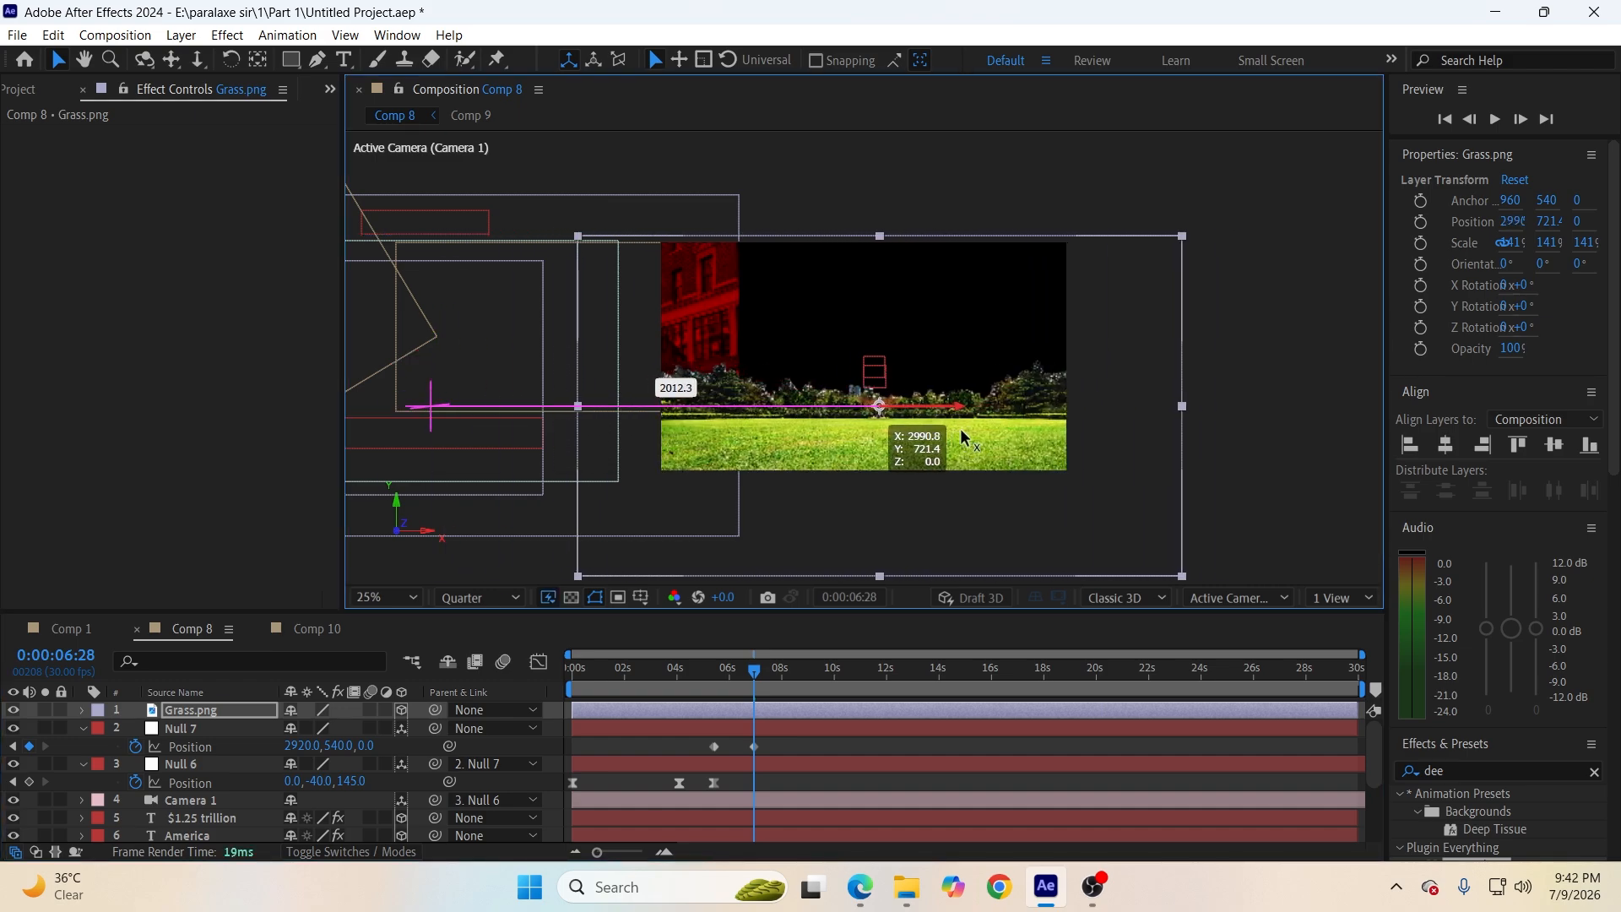
{"action": "mouse_move", "coordinate": [752, 669]}
{"action": "left_mouse_down"}
{"action": "mouse_move", "coordinate": [708, 679]}
{"action": "mouse_move", "coordinate": [759, 681]}
{"action": "left_mouse_up"}
{"action": "left_click", "coordinate": [369, 599]}
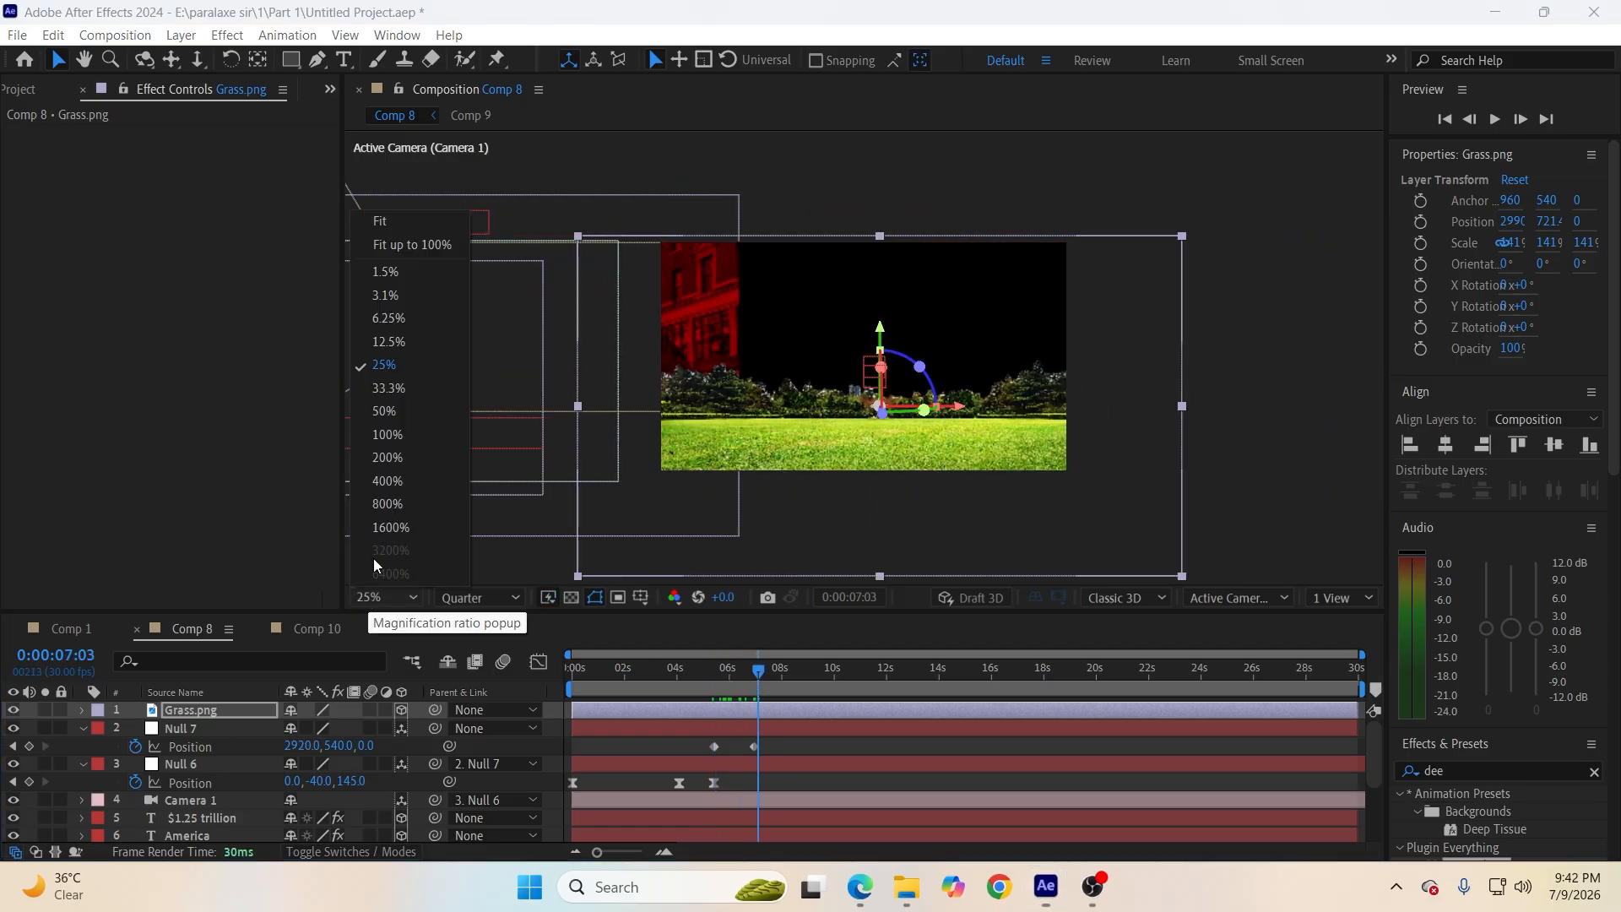
{"action": "left_click", "coordinate": [407, 232]}
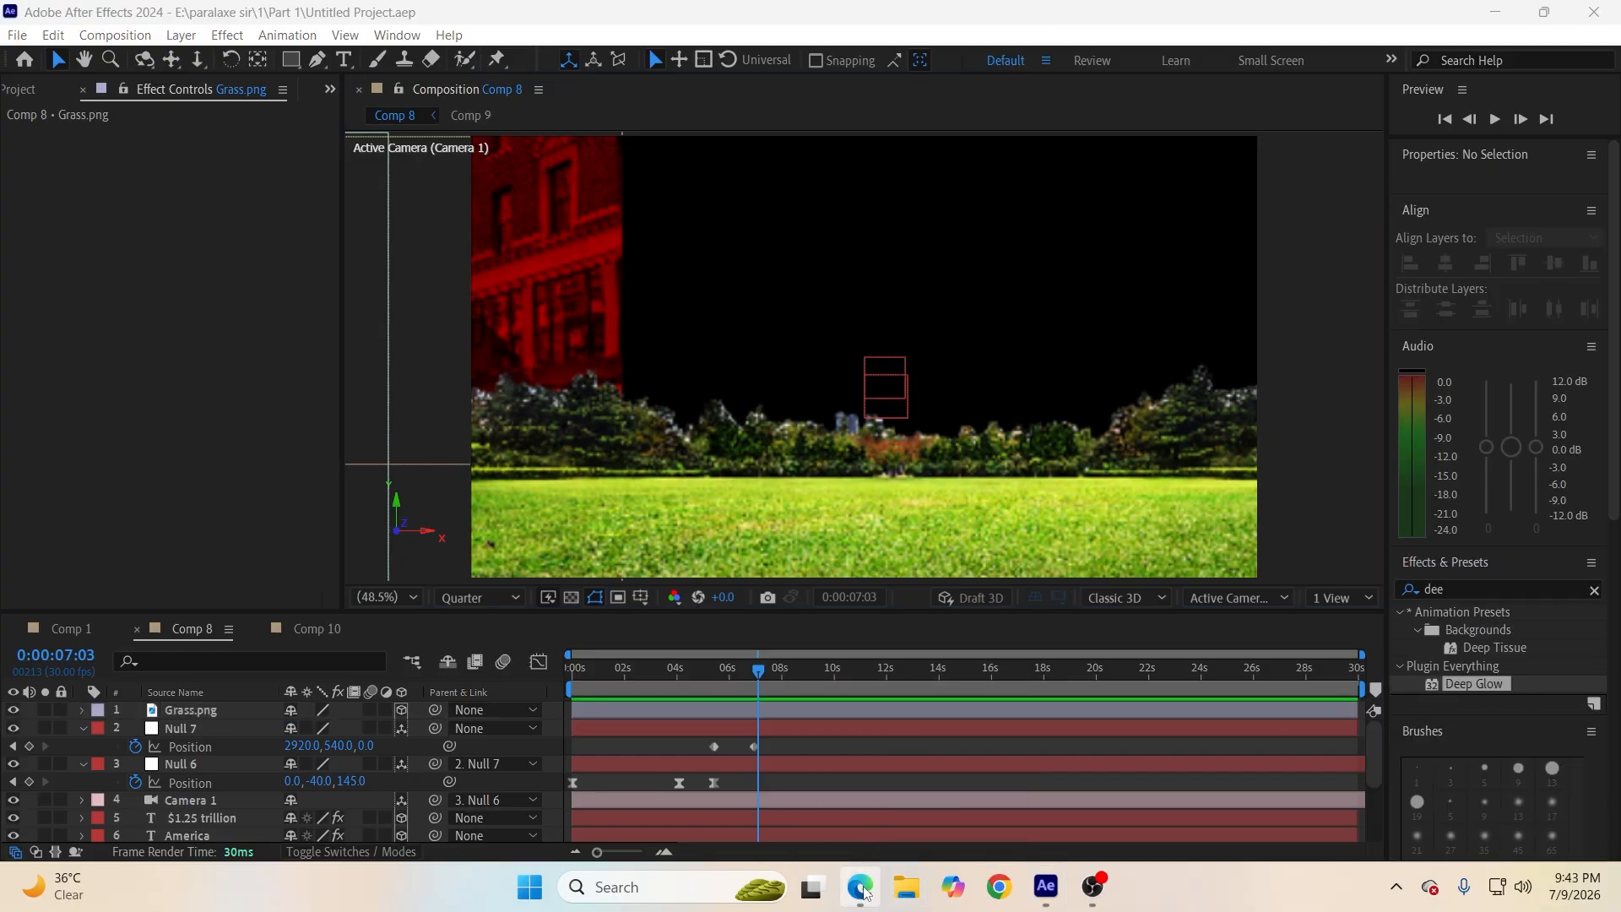
Add Universe transparent.png from the Part 1 folder to Comp 8 and set the preview resolution to Full.
{"action": "left_click", "coordinate": [907, 888]}
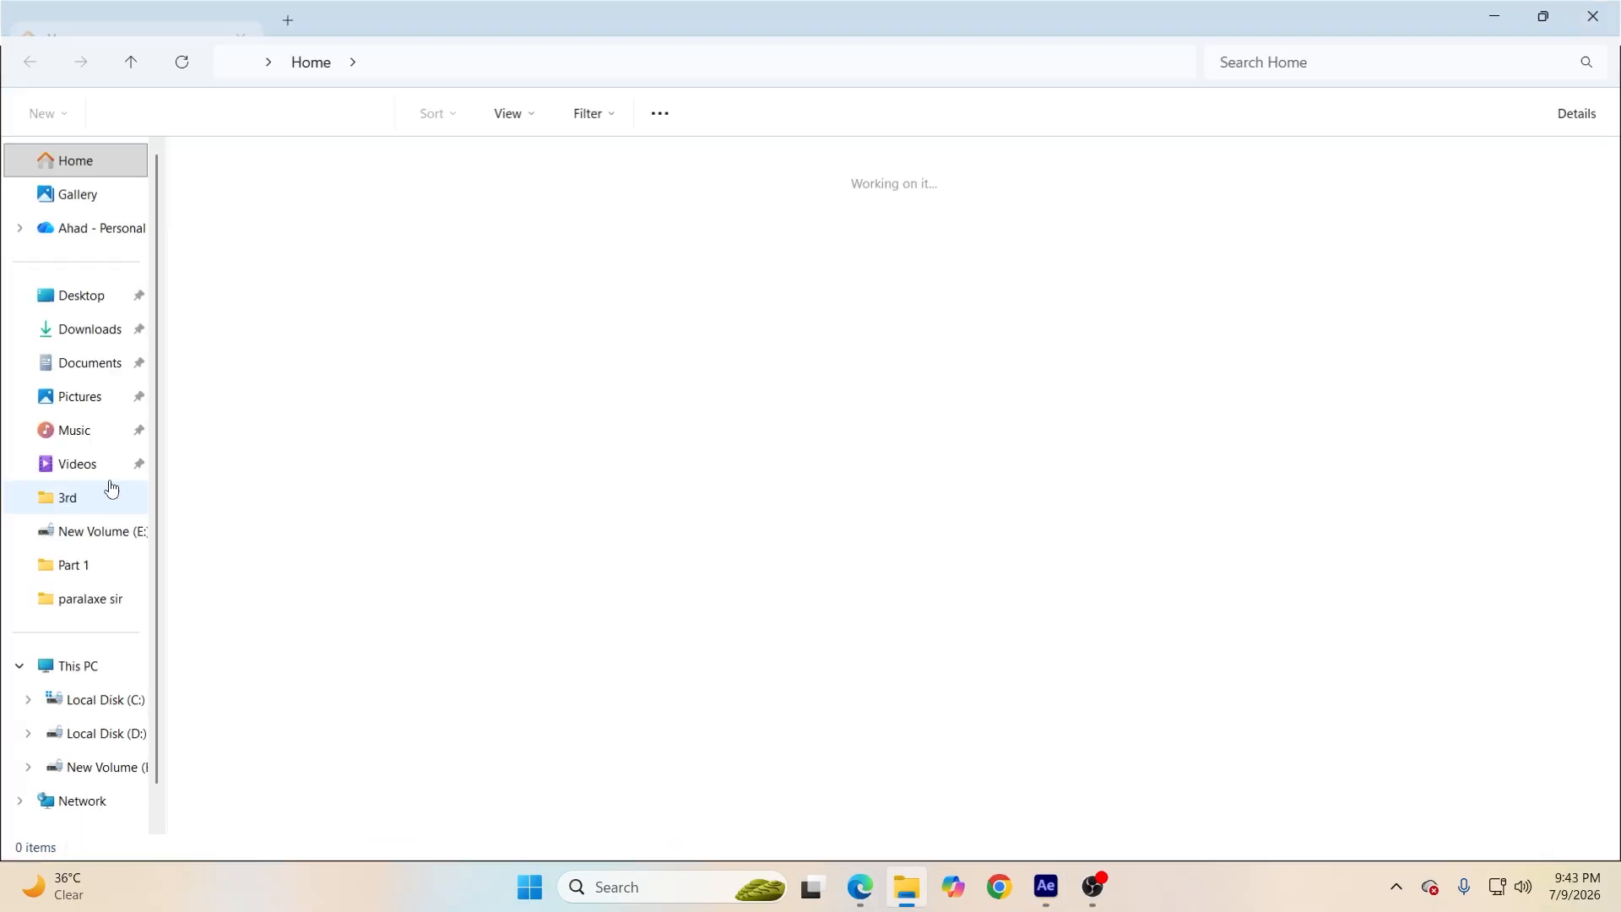
{"action": "left_click", "coordinate": [108, 567]}
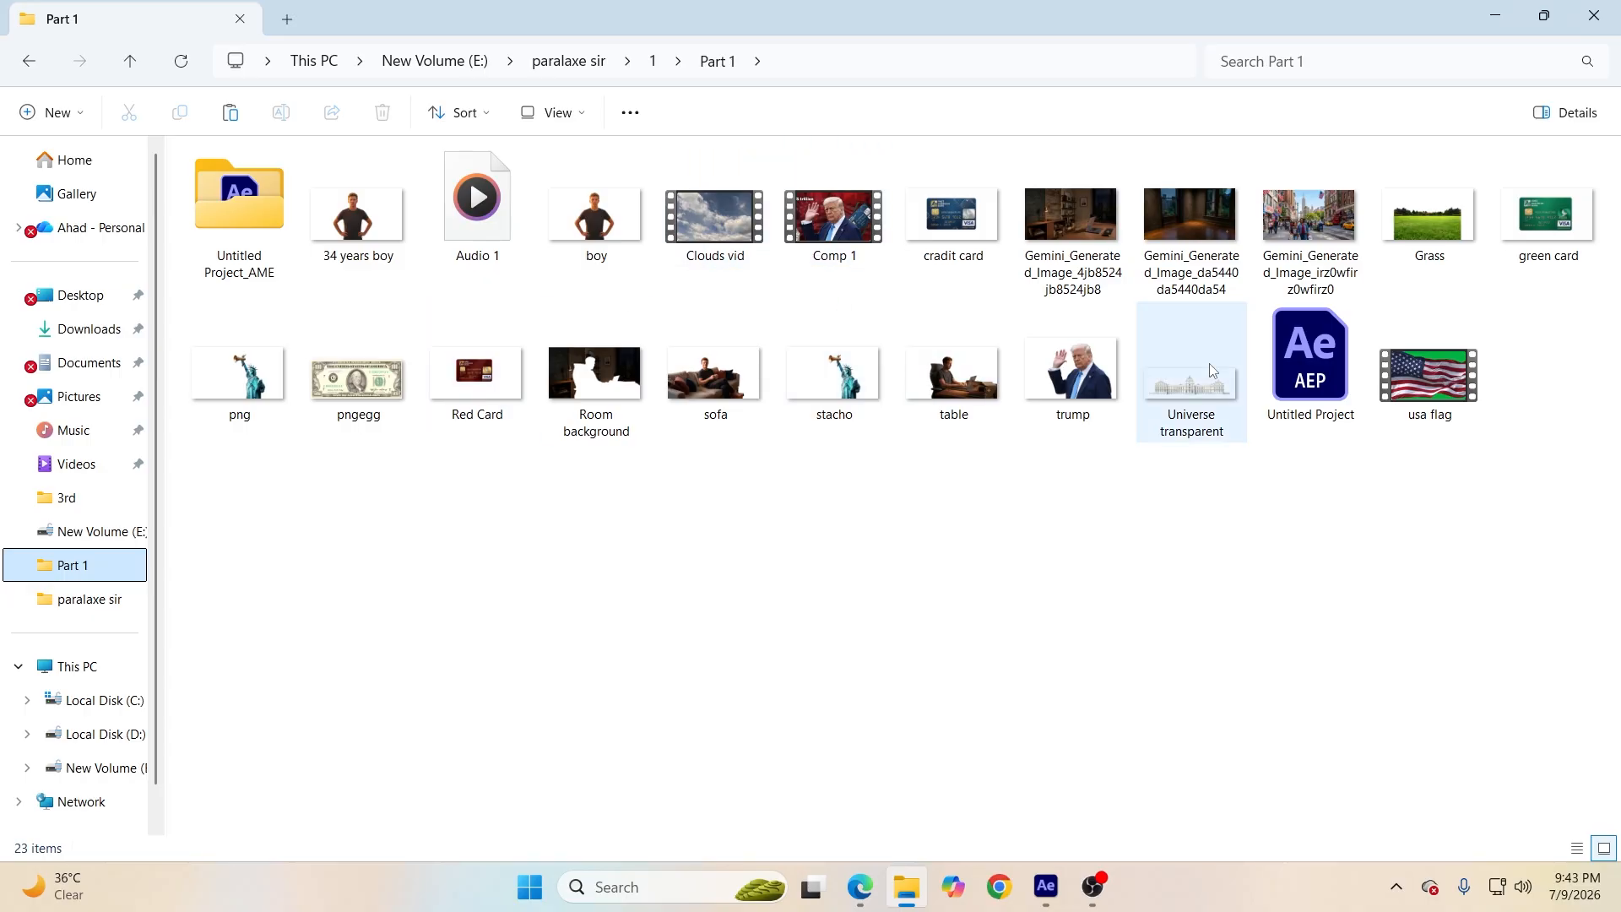
{"action": "left_click_drag", "start_coordinate": [1176, 414], "coordinate": [156, 762]}
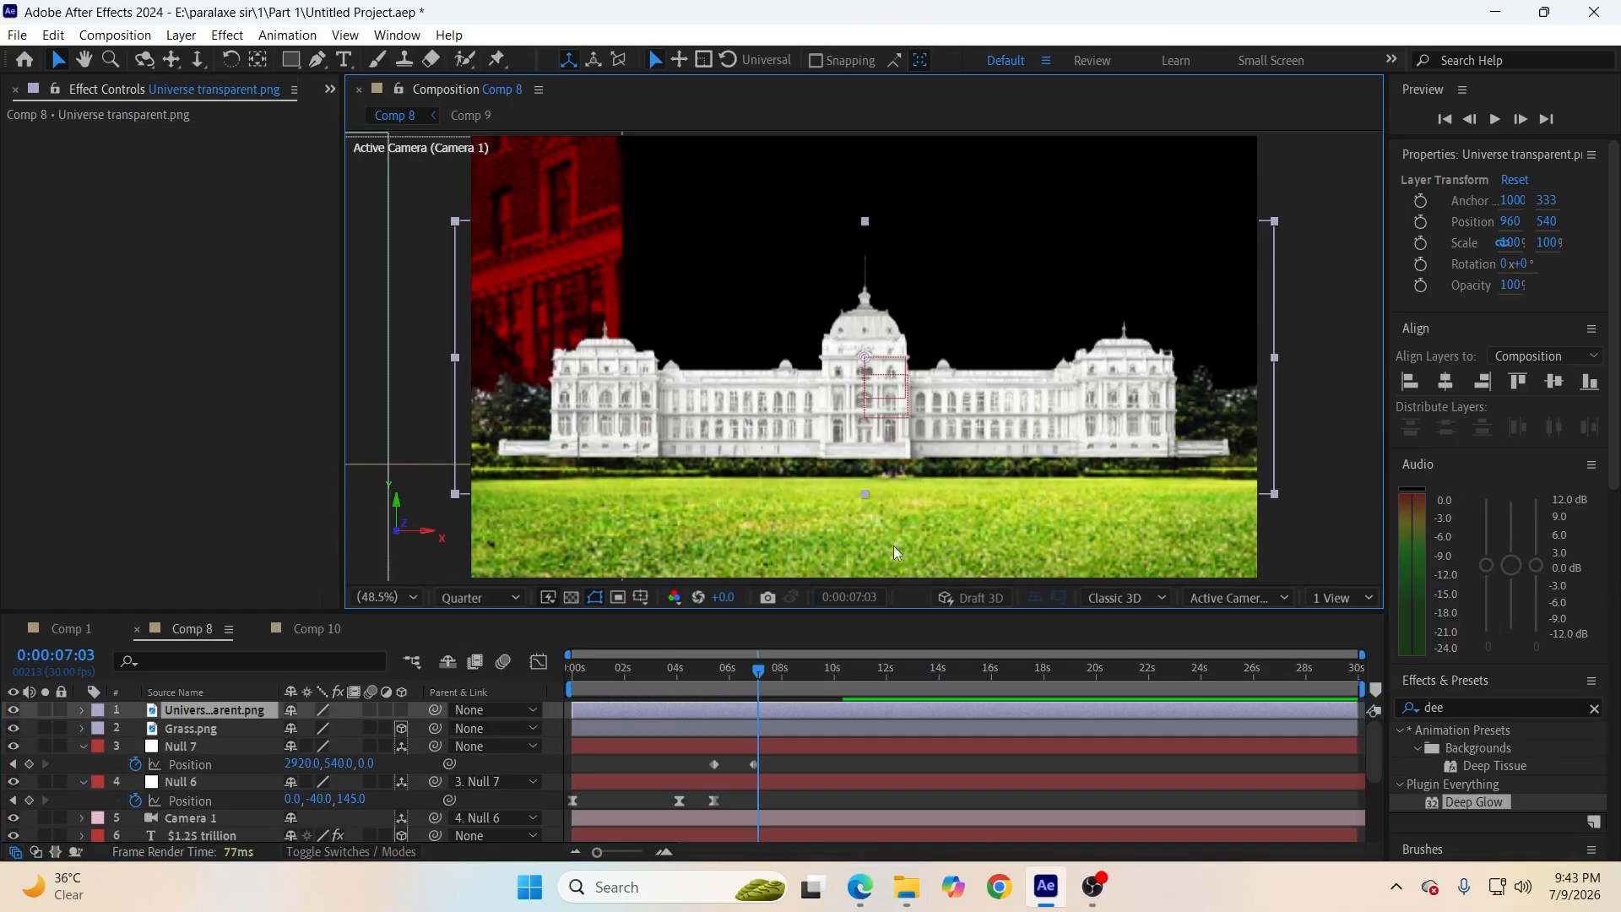
{"action": "left_click", "coordinate": [471, 595]}
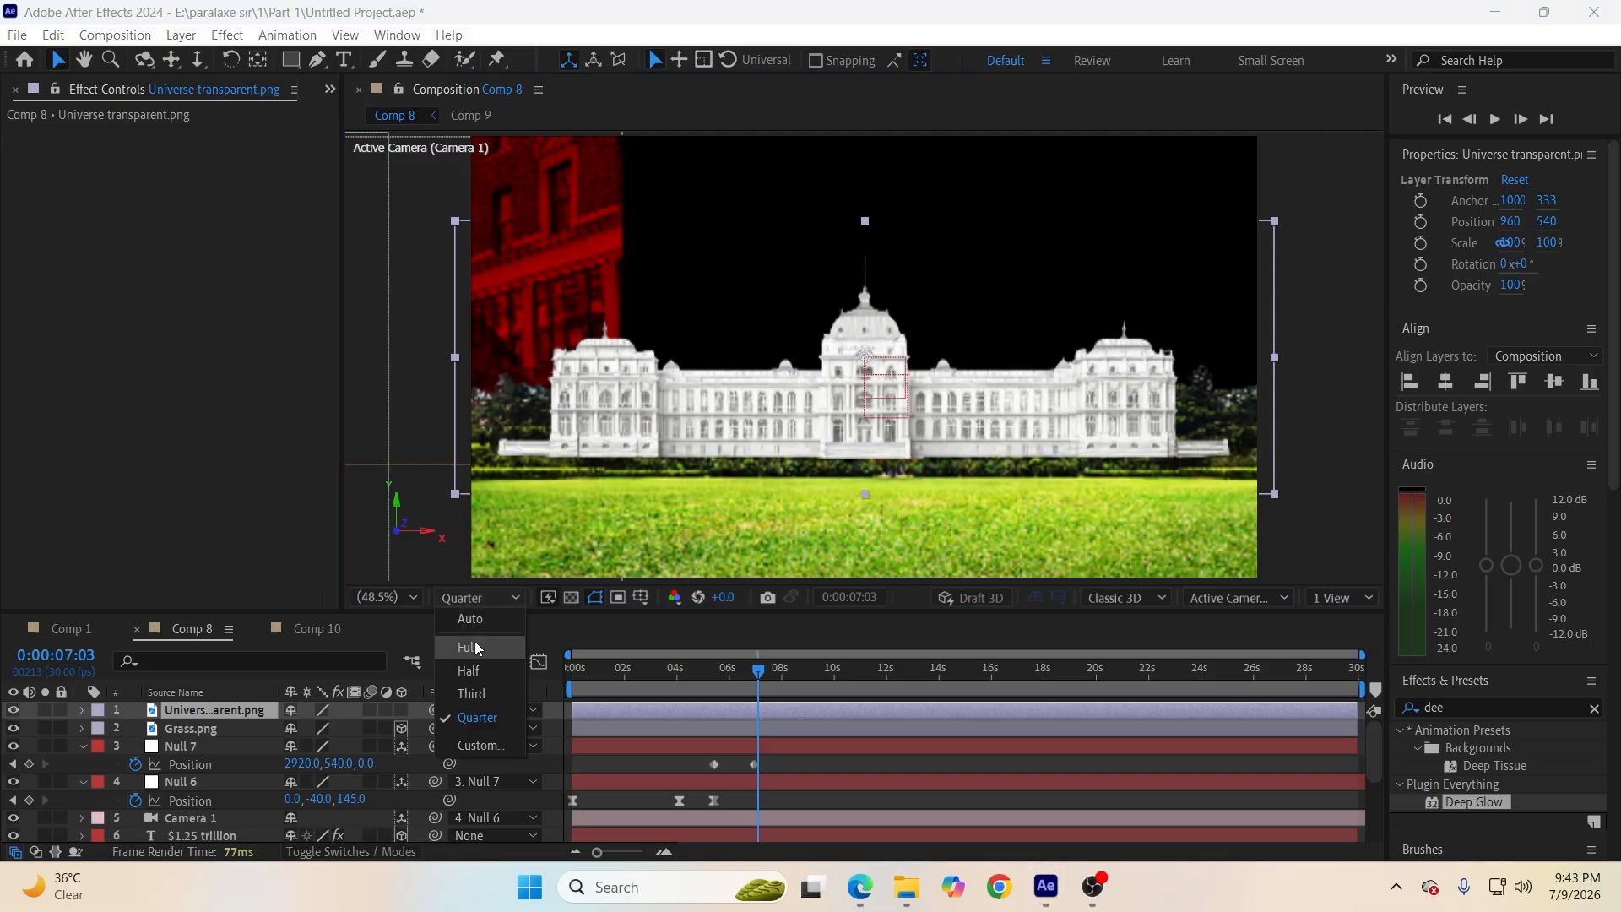
{"action": "left_click", "coordinate": [475, 639]}
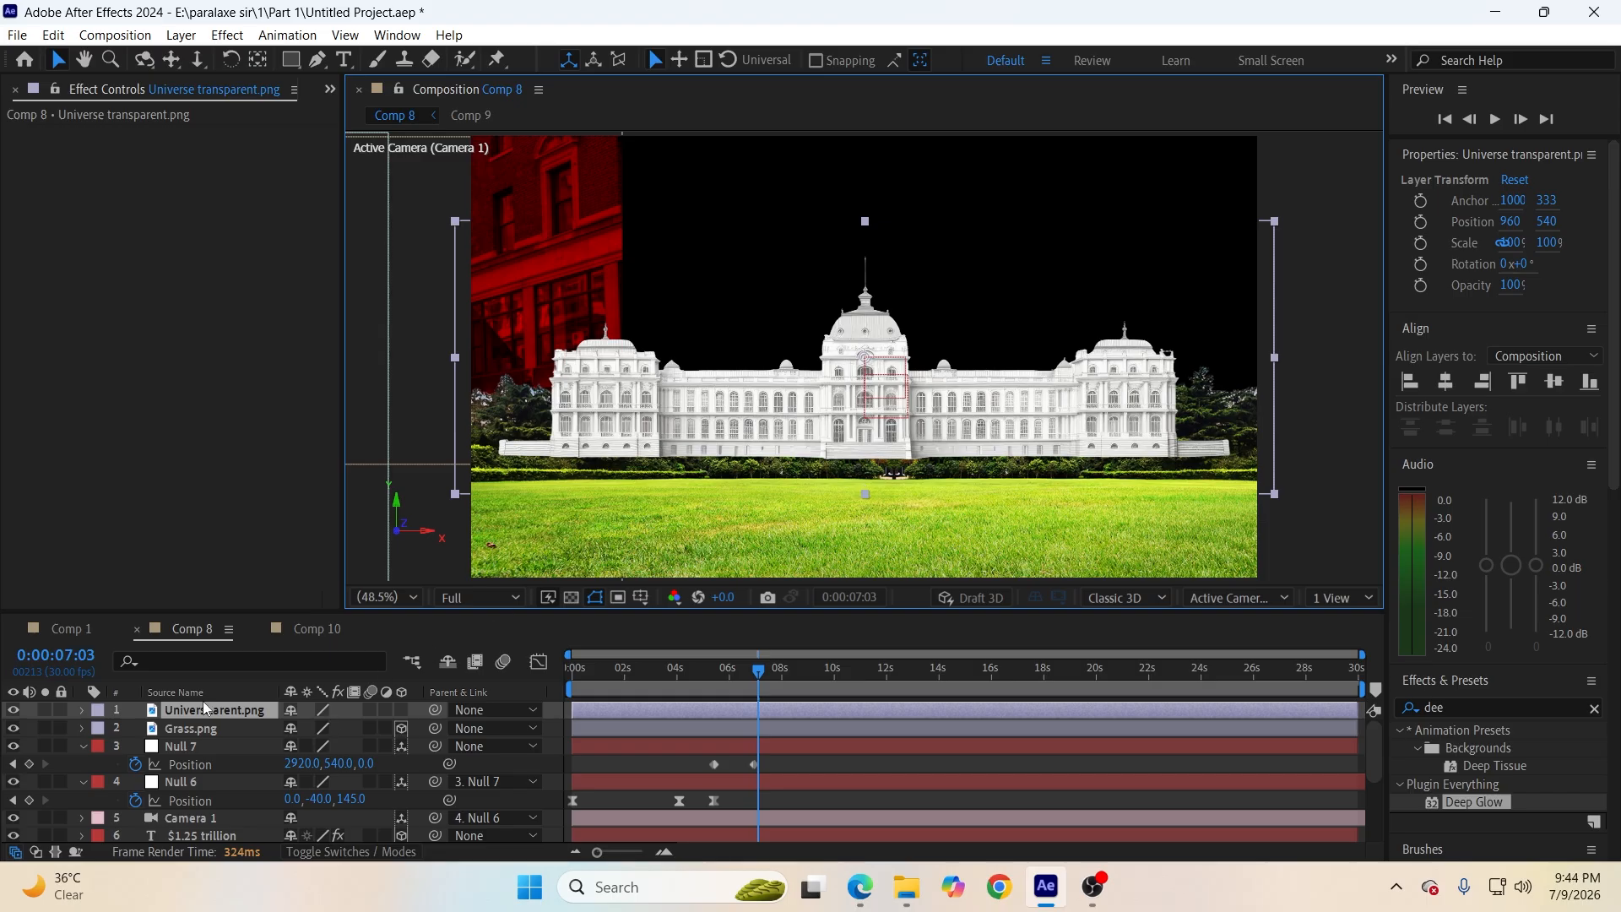
Place the Universe transparent.png building layer beneath Grass.png, scale it to 119%, and raise it behind the trees.
{"action": "left_click_drag", "start_coordinate": [201, 712], "coordinate": [207, 738]}
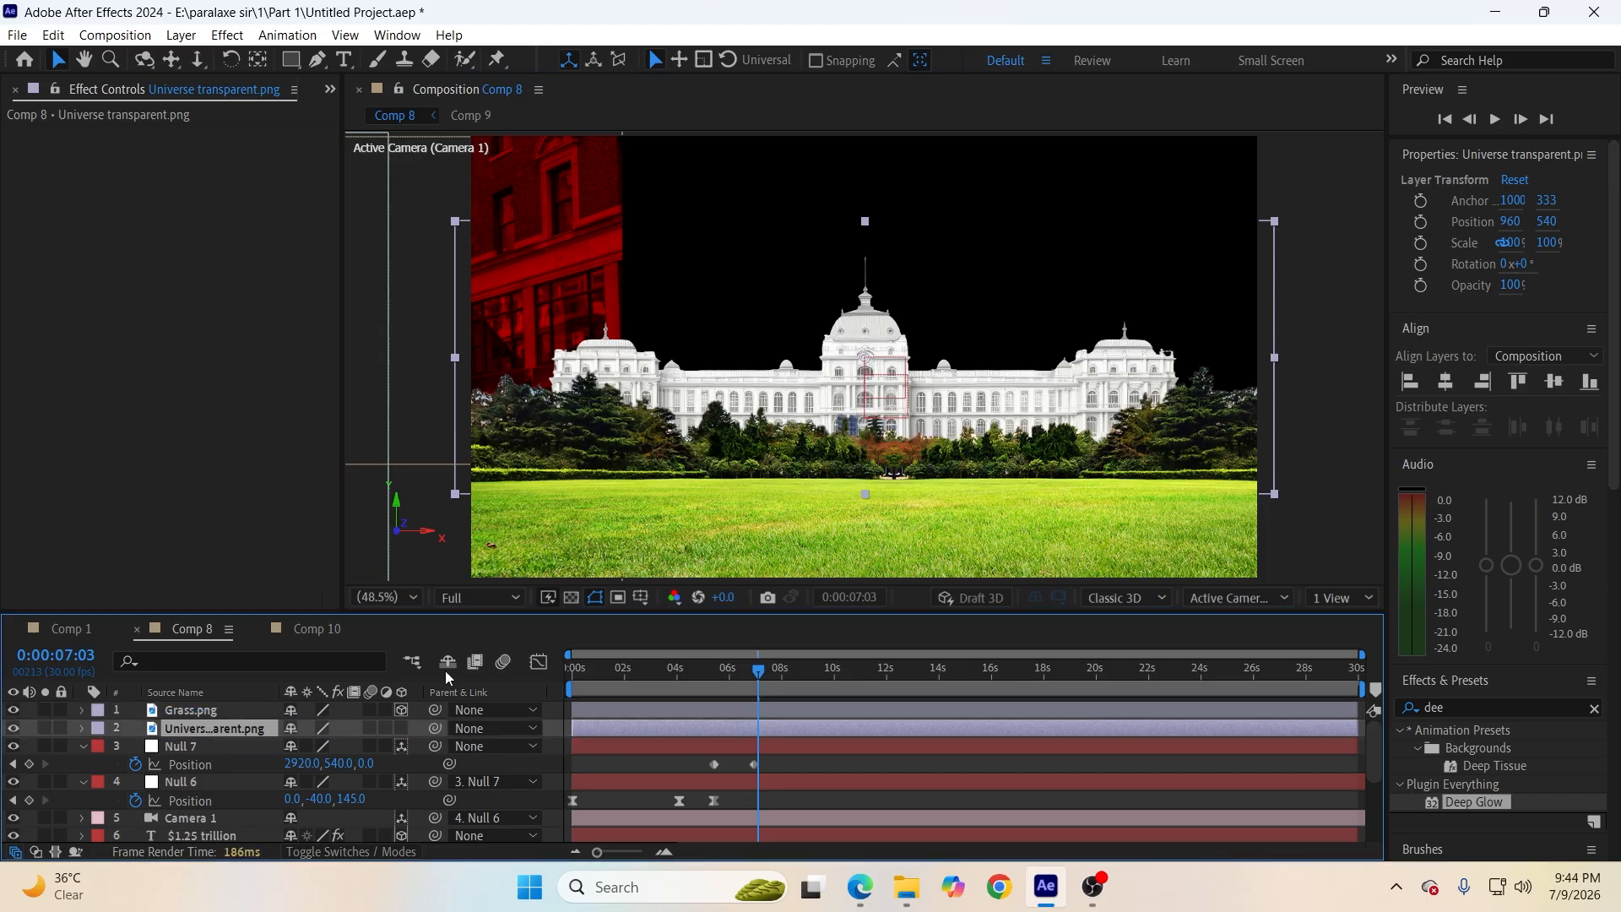
{"action": "key", "text": "s"}
{"action": "left_click_drag", "start_coordinate": [356, 748], "coordinate": [372, 748]}
{"action": "mouse_move", "coordinate": [956, 434]}
{"action": "left_mouse_down"}
{"action": "mouse_move", "coordinate": [990, 364]}
{"action": "mouse_move", "coordinate": [936, 448]}
{"action": "left_mouse_up"}
{"action": "left_click", "coordinate": [521, 738]}
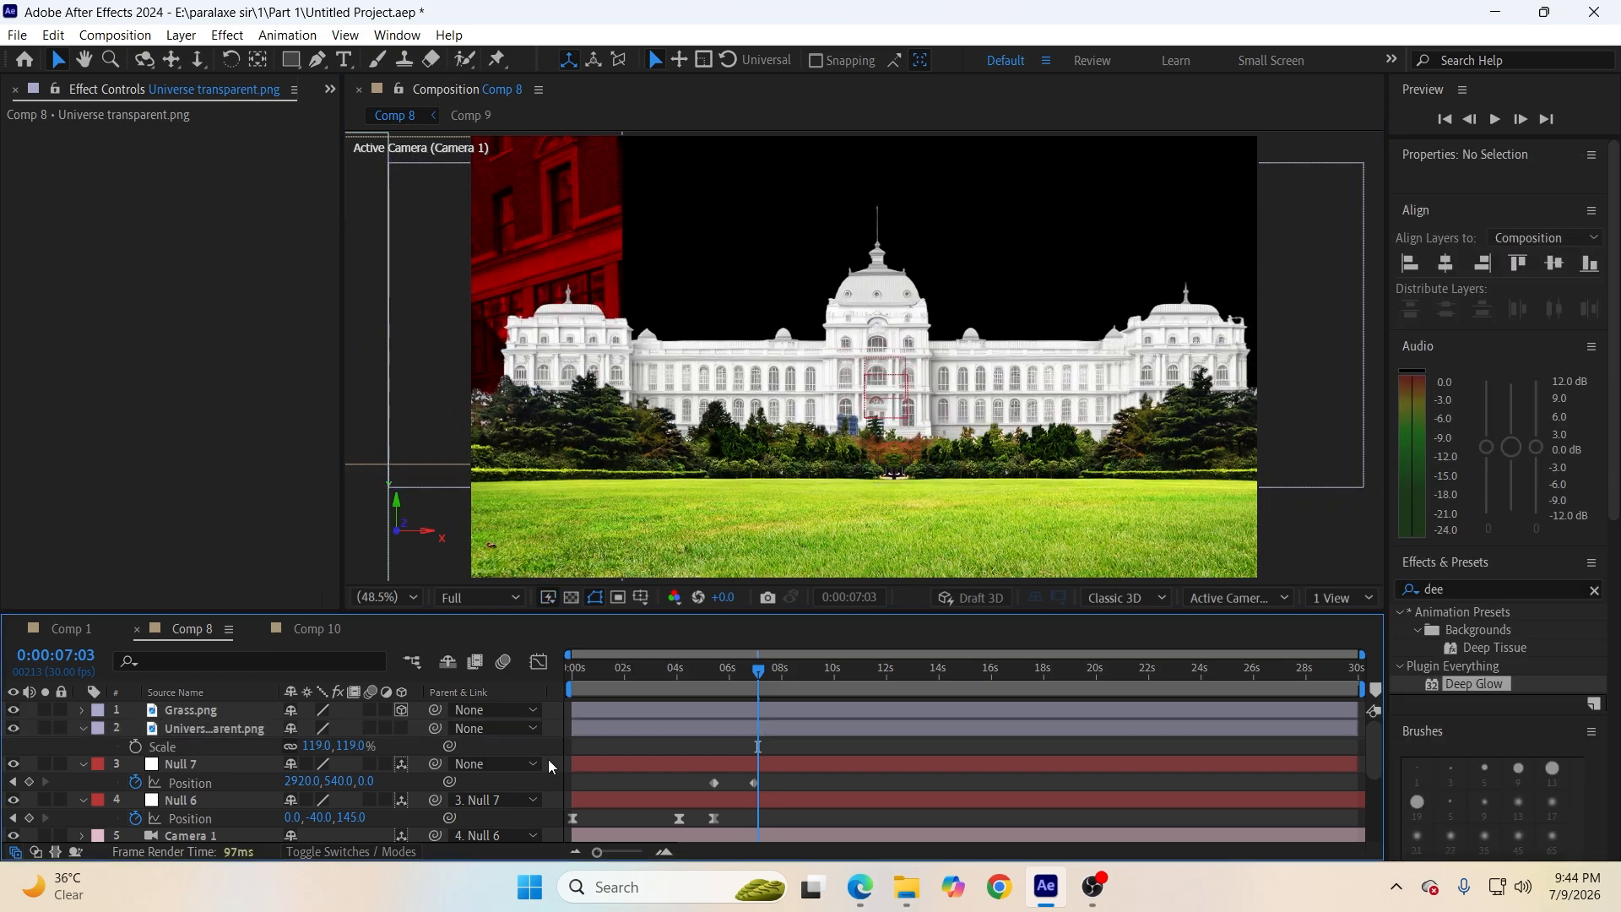
Make the building layer 3D, slide it to about X 2880 behind the grass, and save the project.
{"action": "left_click", "coordinate": [401, 728]}
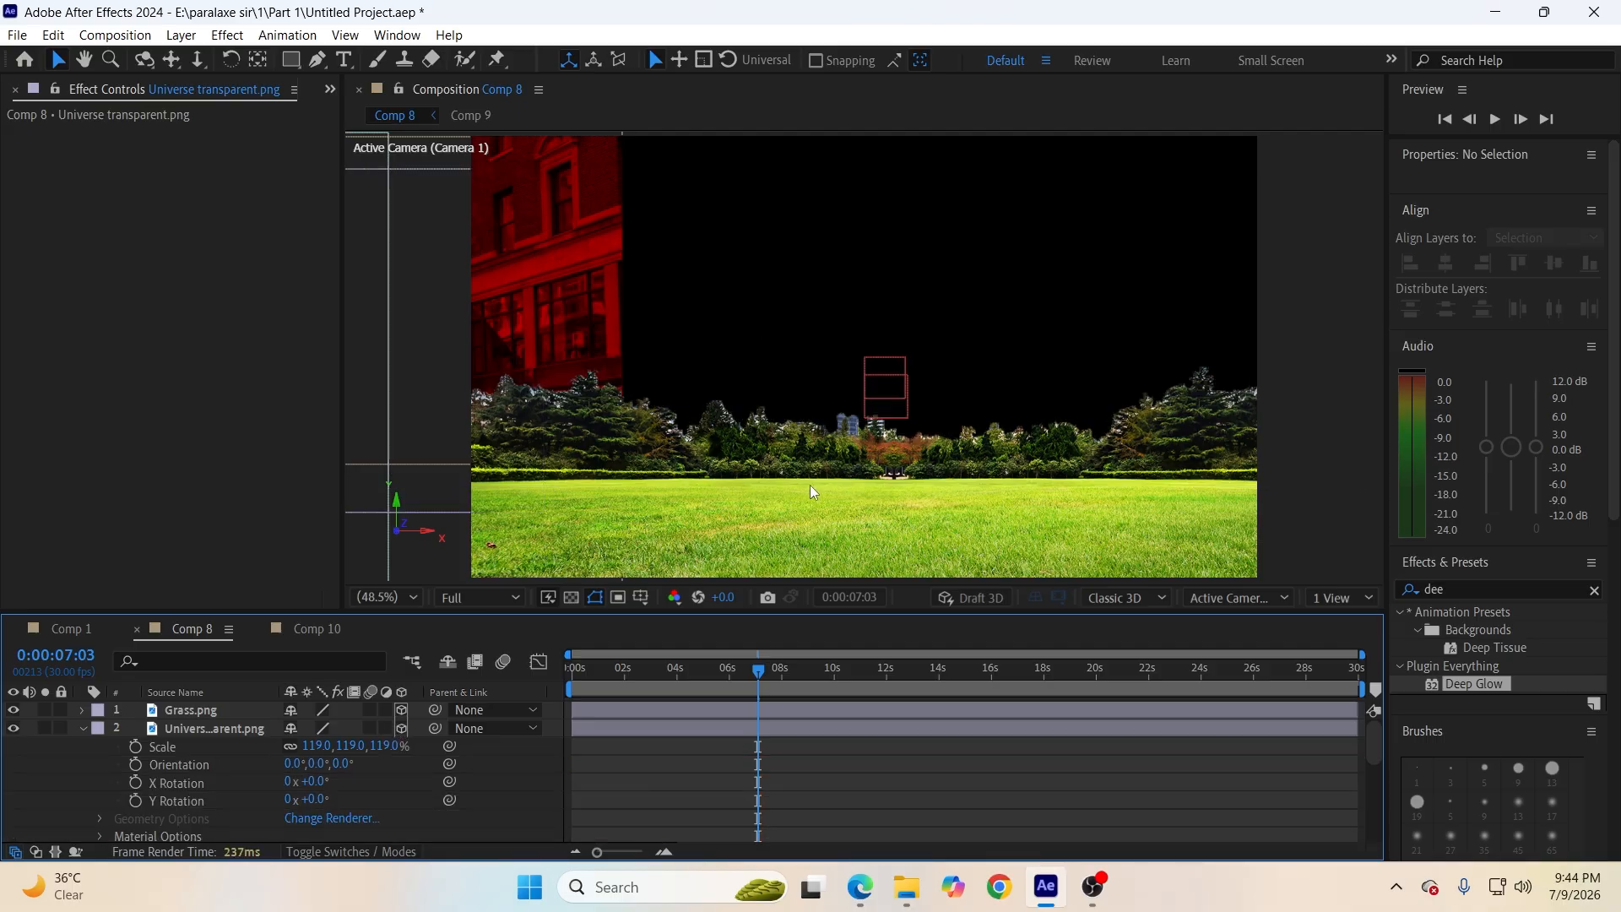
{"action": "scroll", "coordinate": [809, 484], "scroll_direction": "down", "scroll_amount": 4}
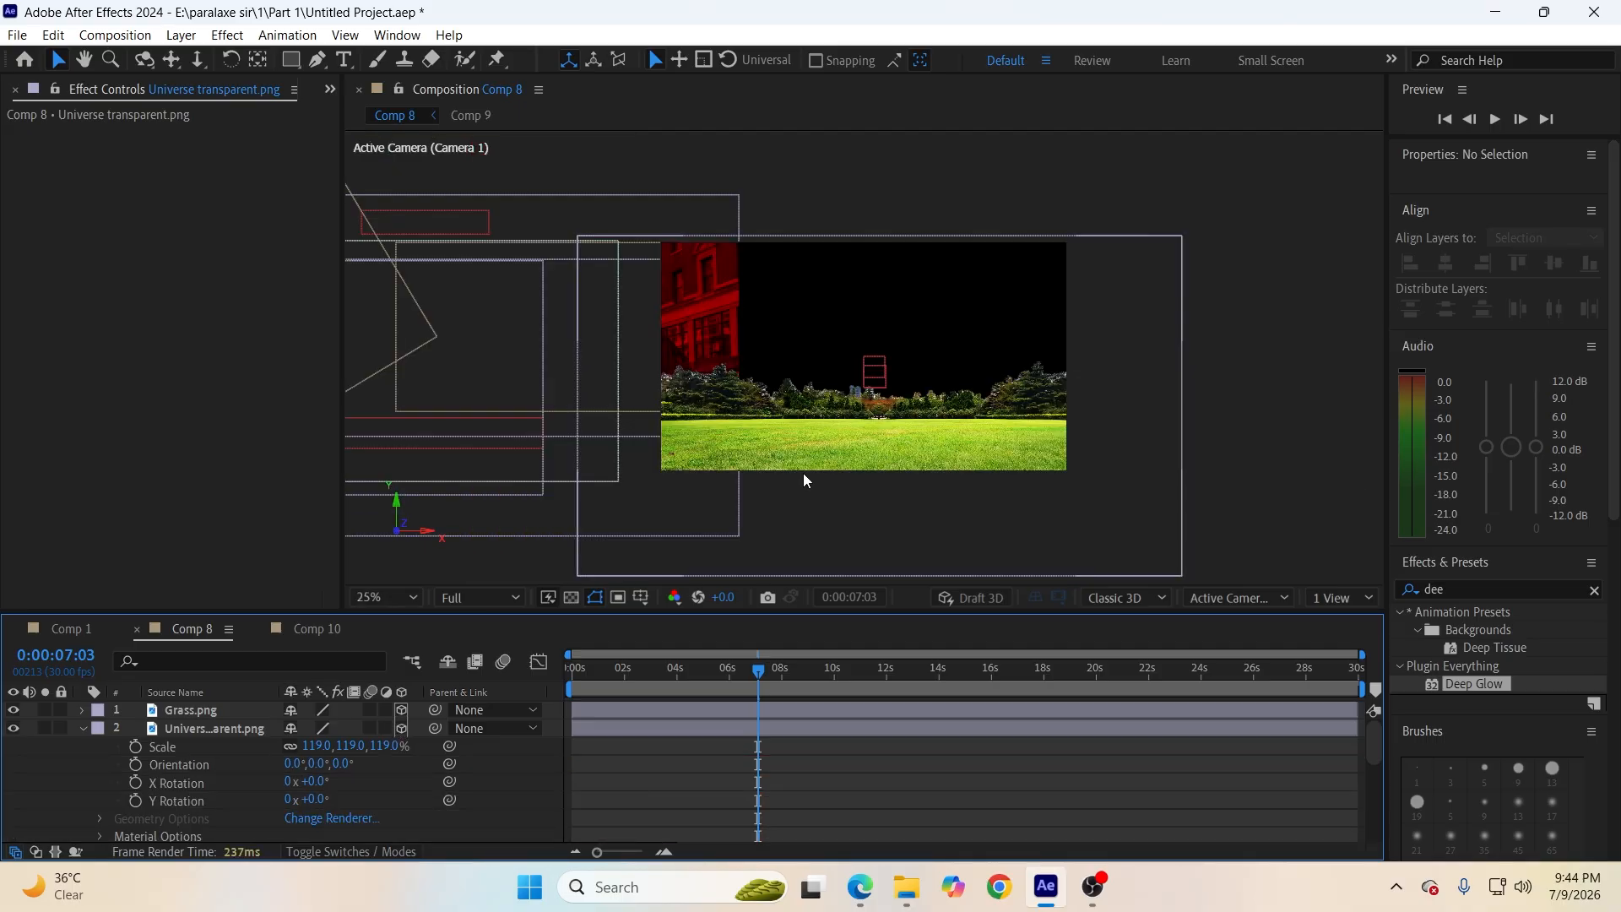
{"action": "left_click", "coordinate": [727, 729]}
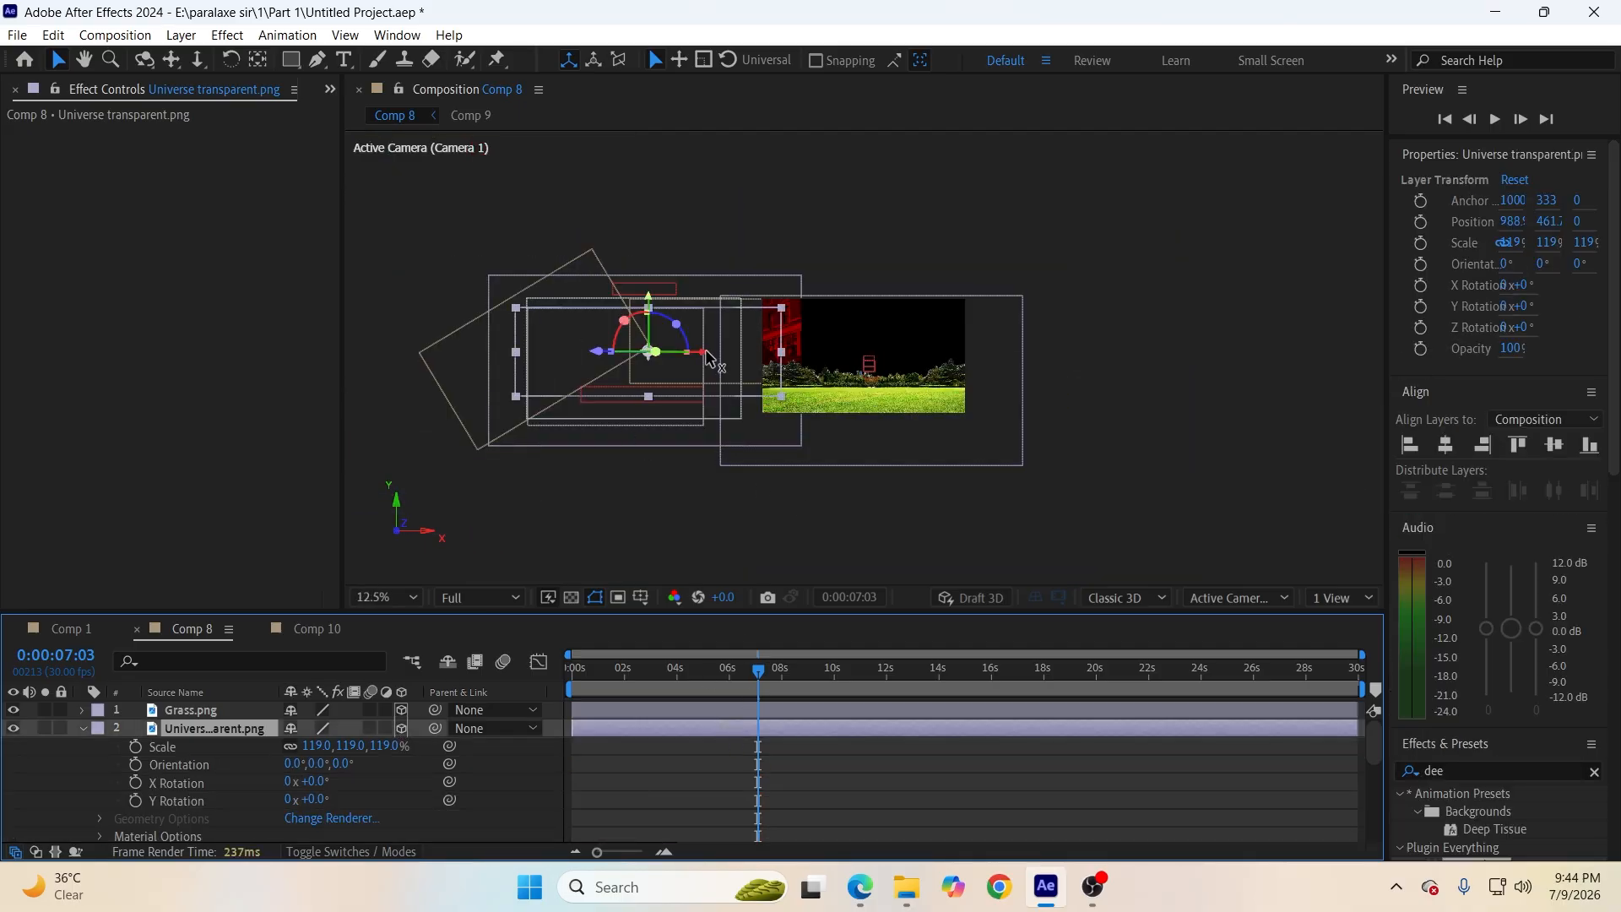
{"action": "left_click_drag", "start_coordinate": [708, 359], "coordinate": [928, 338]}
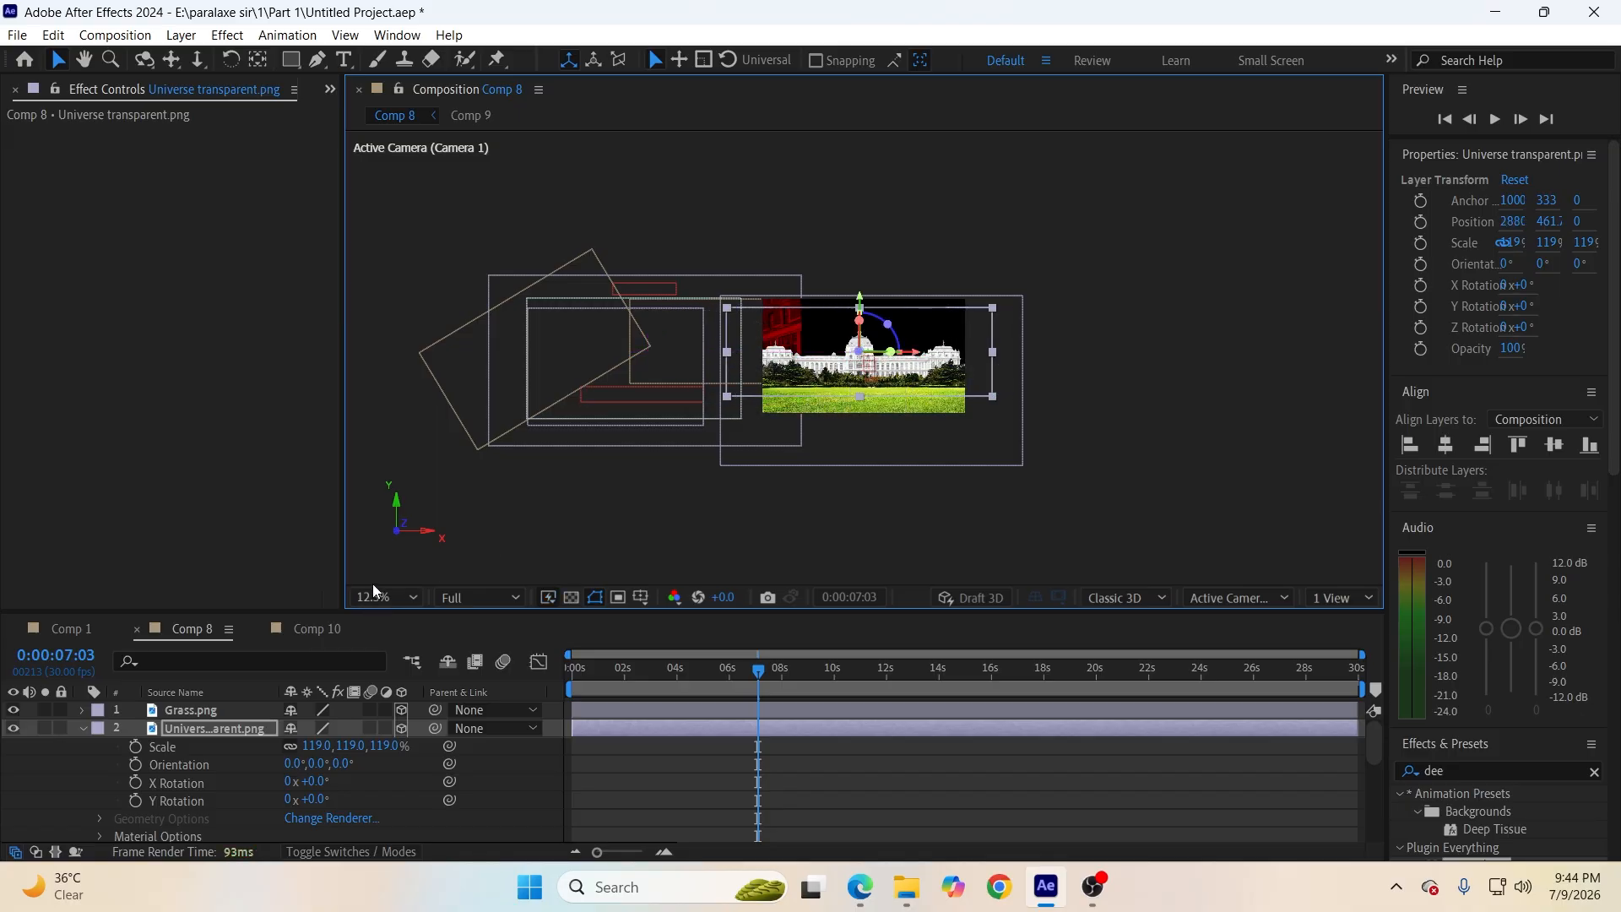
{"action": "left_click", "coordinate": [377, 594]}
{"action": "left_click", "coordinate": [398, 219]}
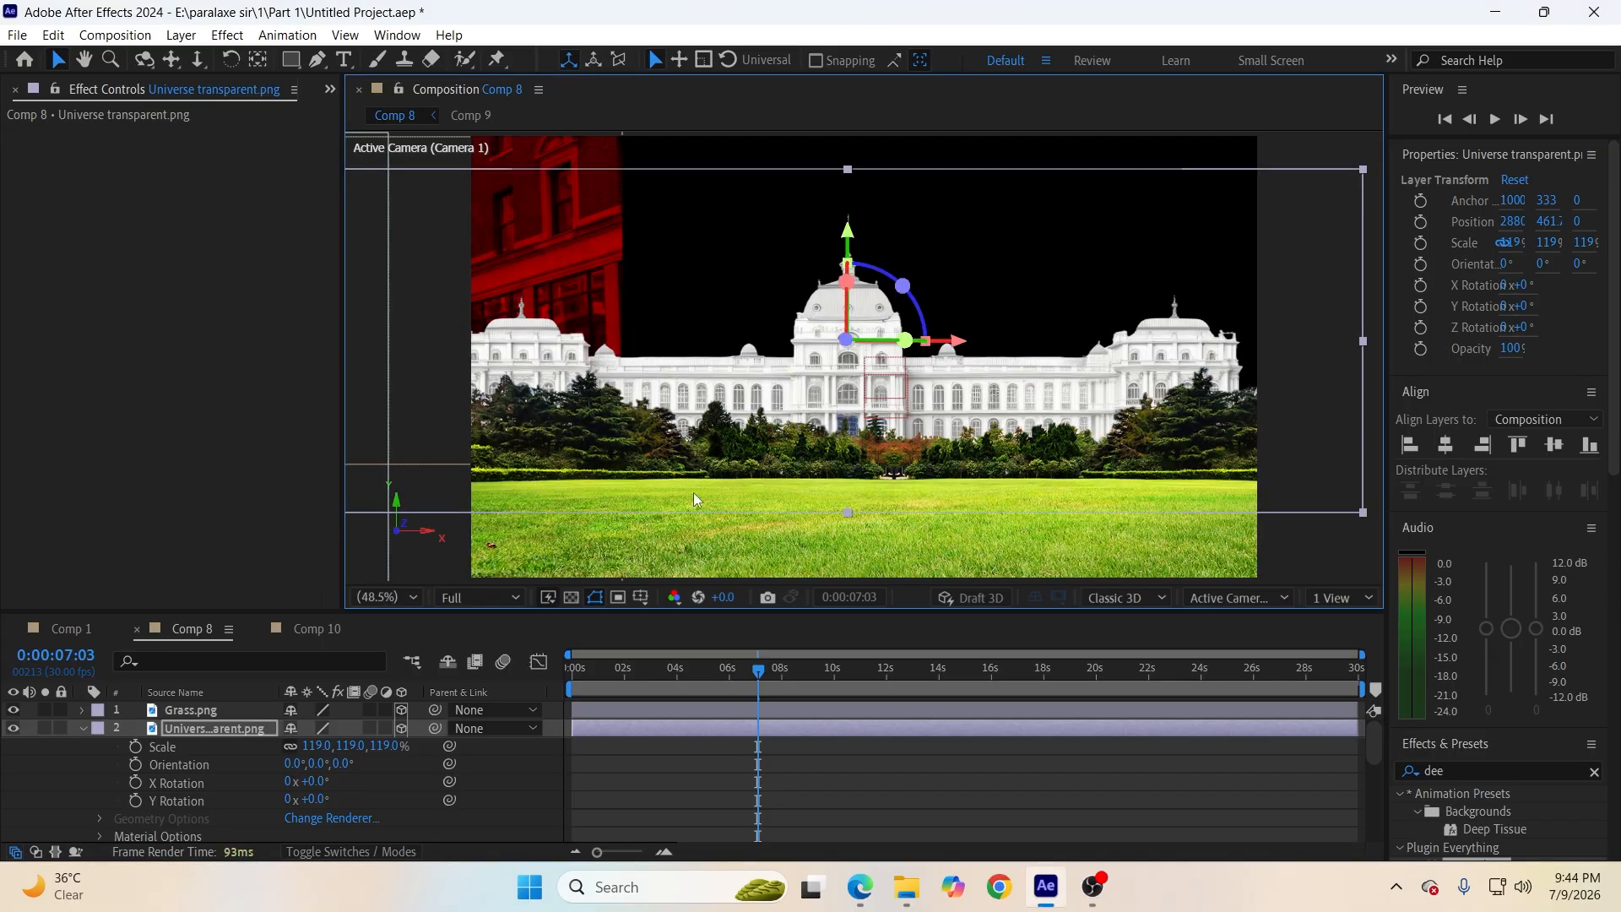
{"action": "left_click", "coordinate": [82, 728]}
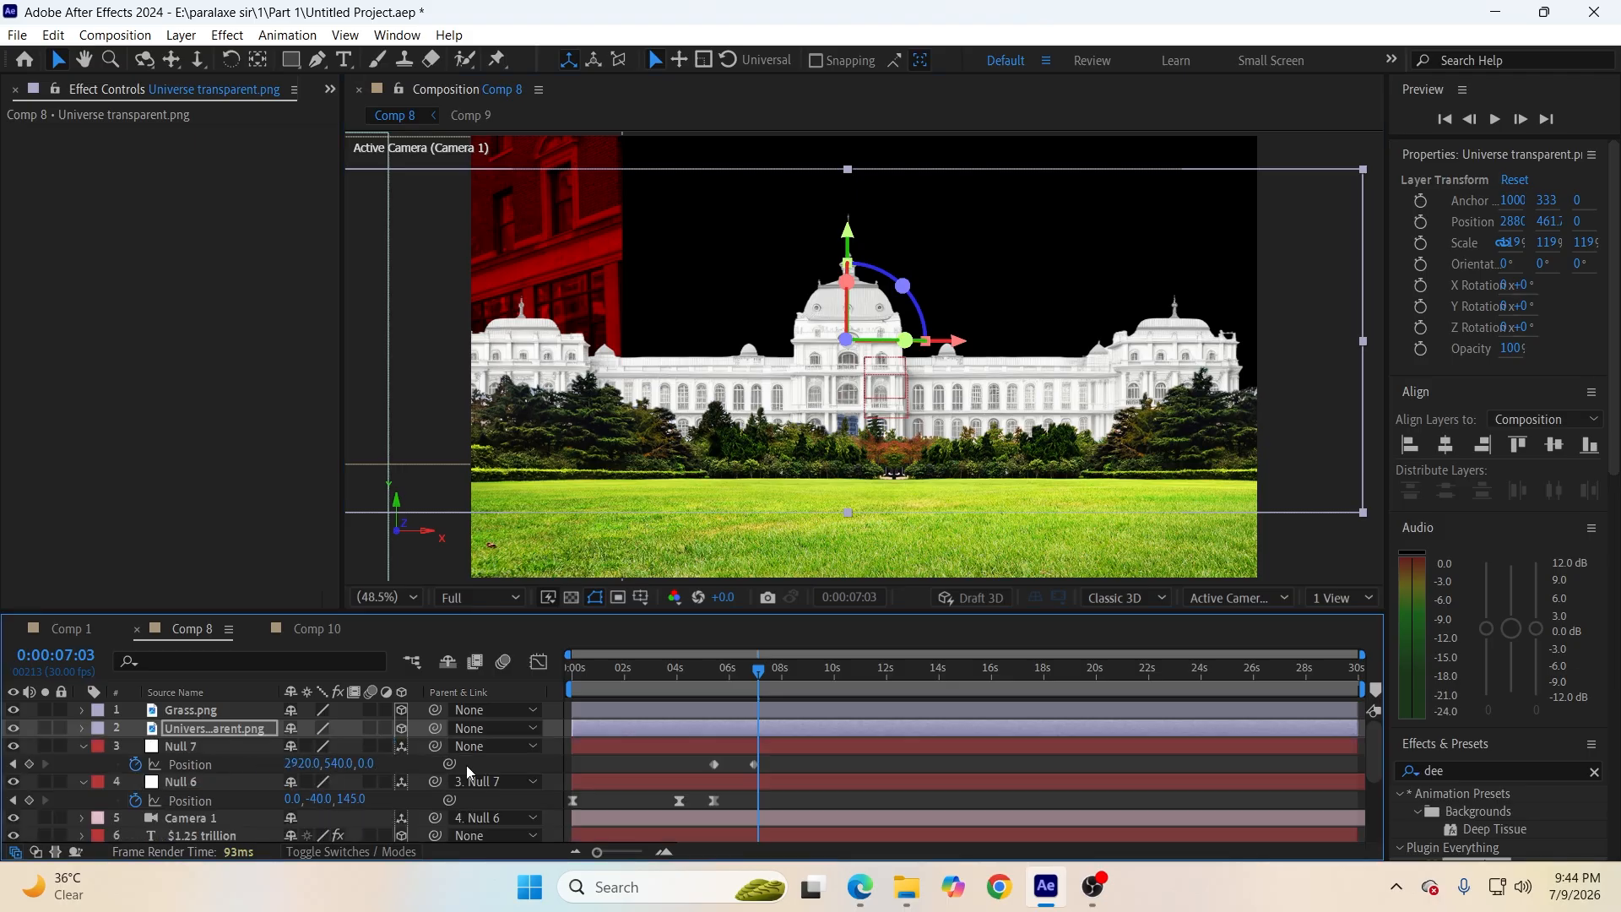
{"action": "left_click", "coordinate": [589, 763]}
{"action": "key", "text": "ctrl+s"}
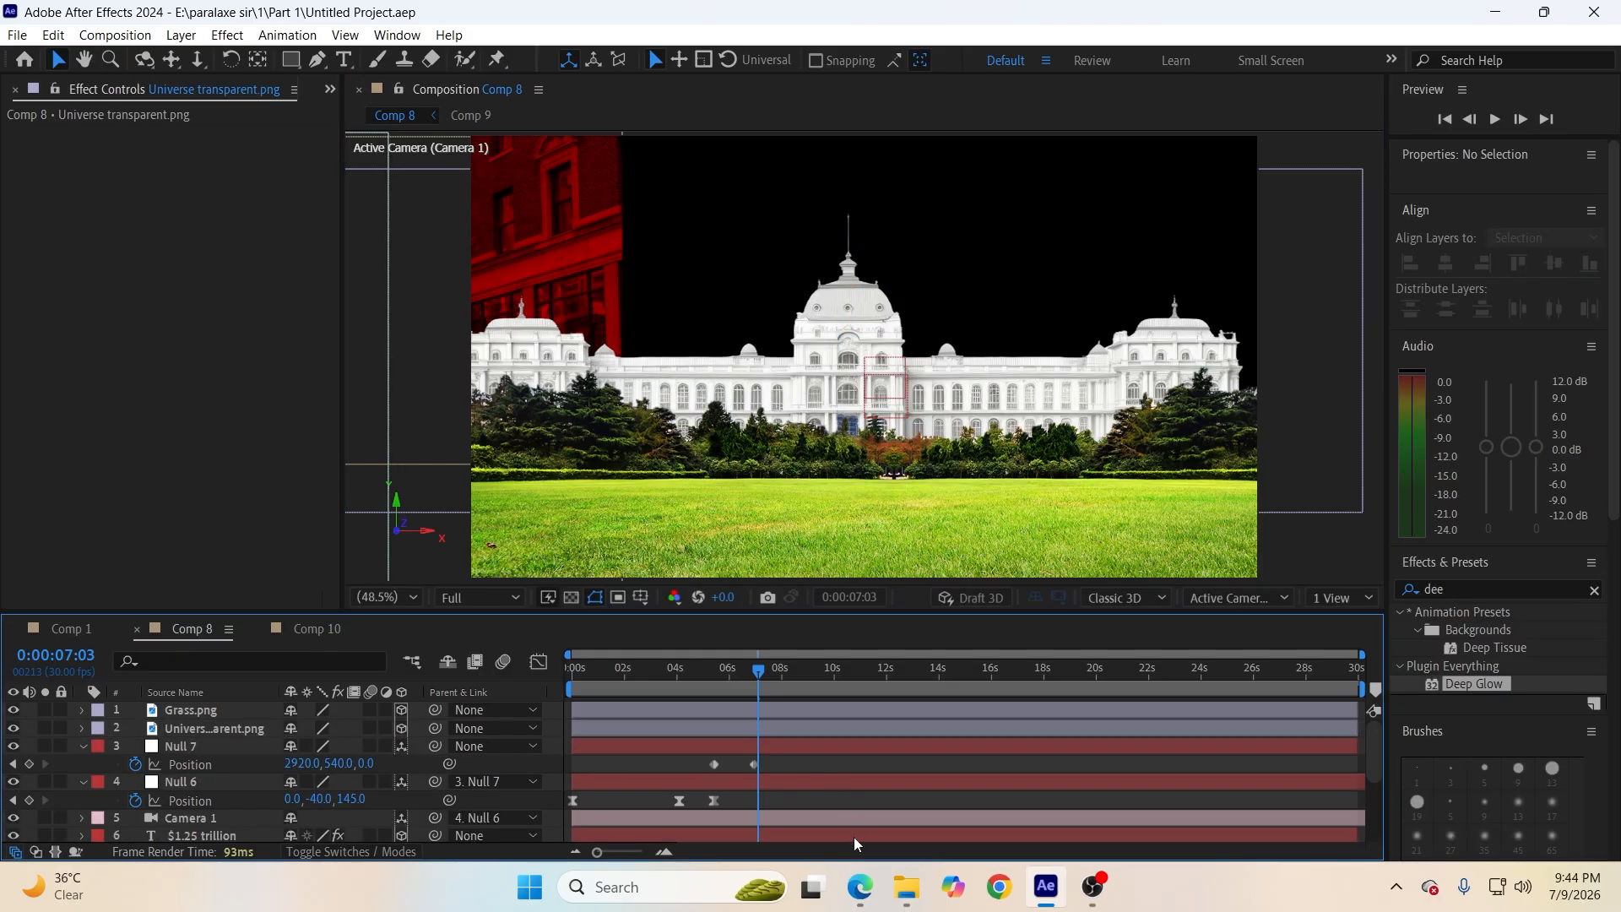
Add Clouds vid.mp4 to Comp 8 directly below the building layer and make it a 3D layer.
{"action": "left_click", "coordinate": [898, 884]}
{"action": "left_click_drag", "start_coordinate": [716, 254], "coordinate": [181, 748]}
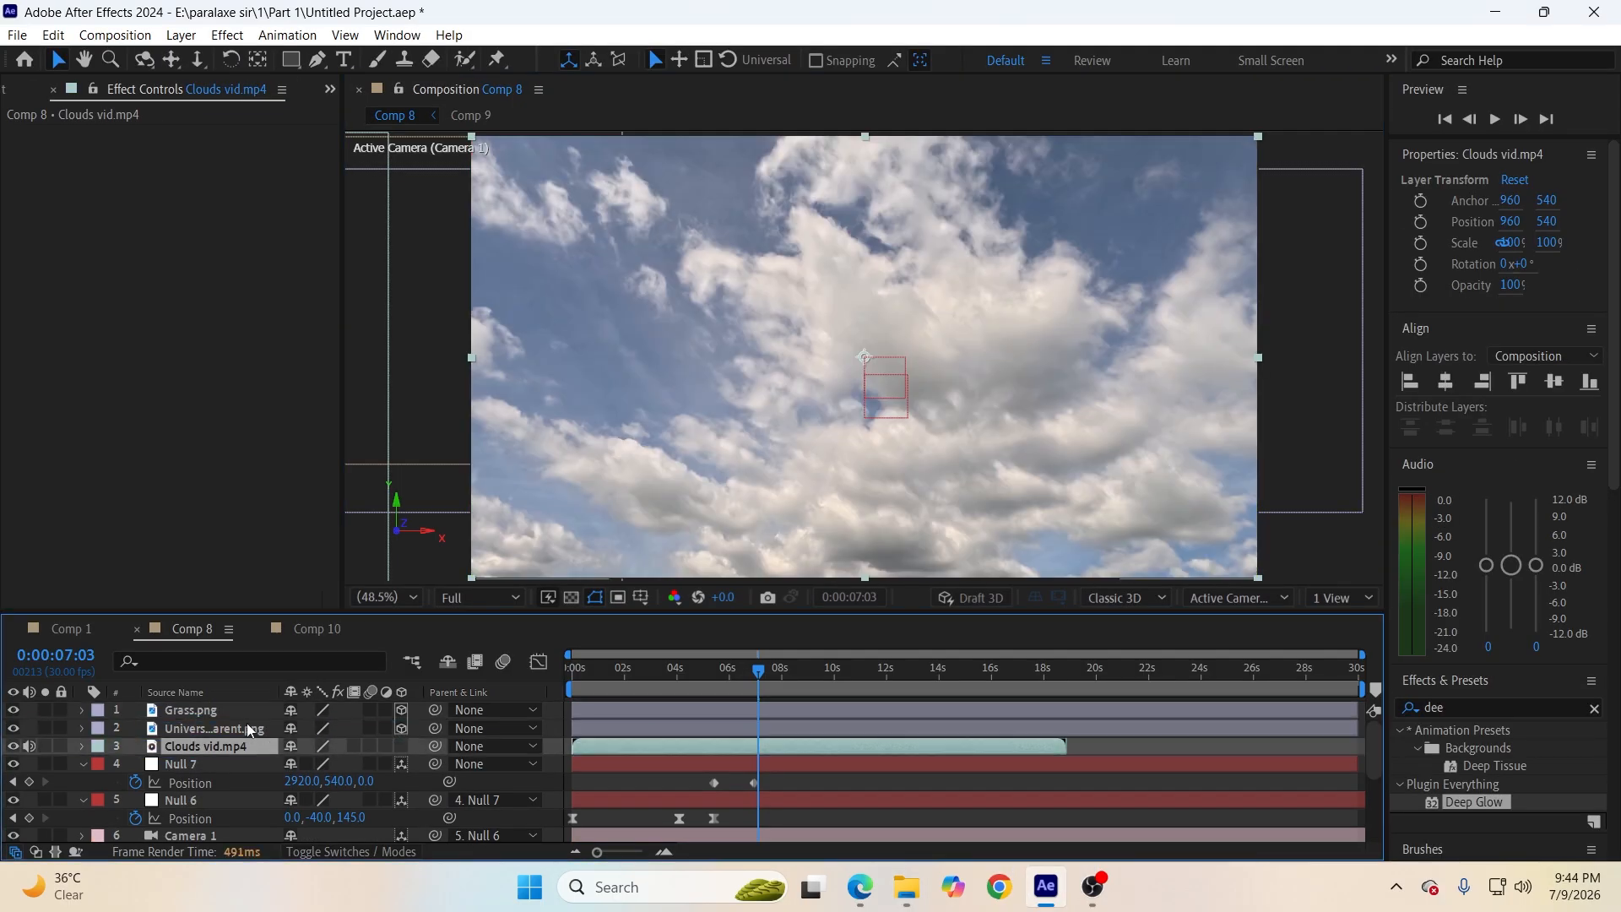
{"action": "left_click", "coordinate": [402, 746]}
Move the clouds layer to about X 2941, Y 528 so the sky fills the background behind the building.
{"action": "scroll", "coordinate": [696, 365], "scroll_direction": "down", "scroll_amount": 4}
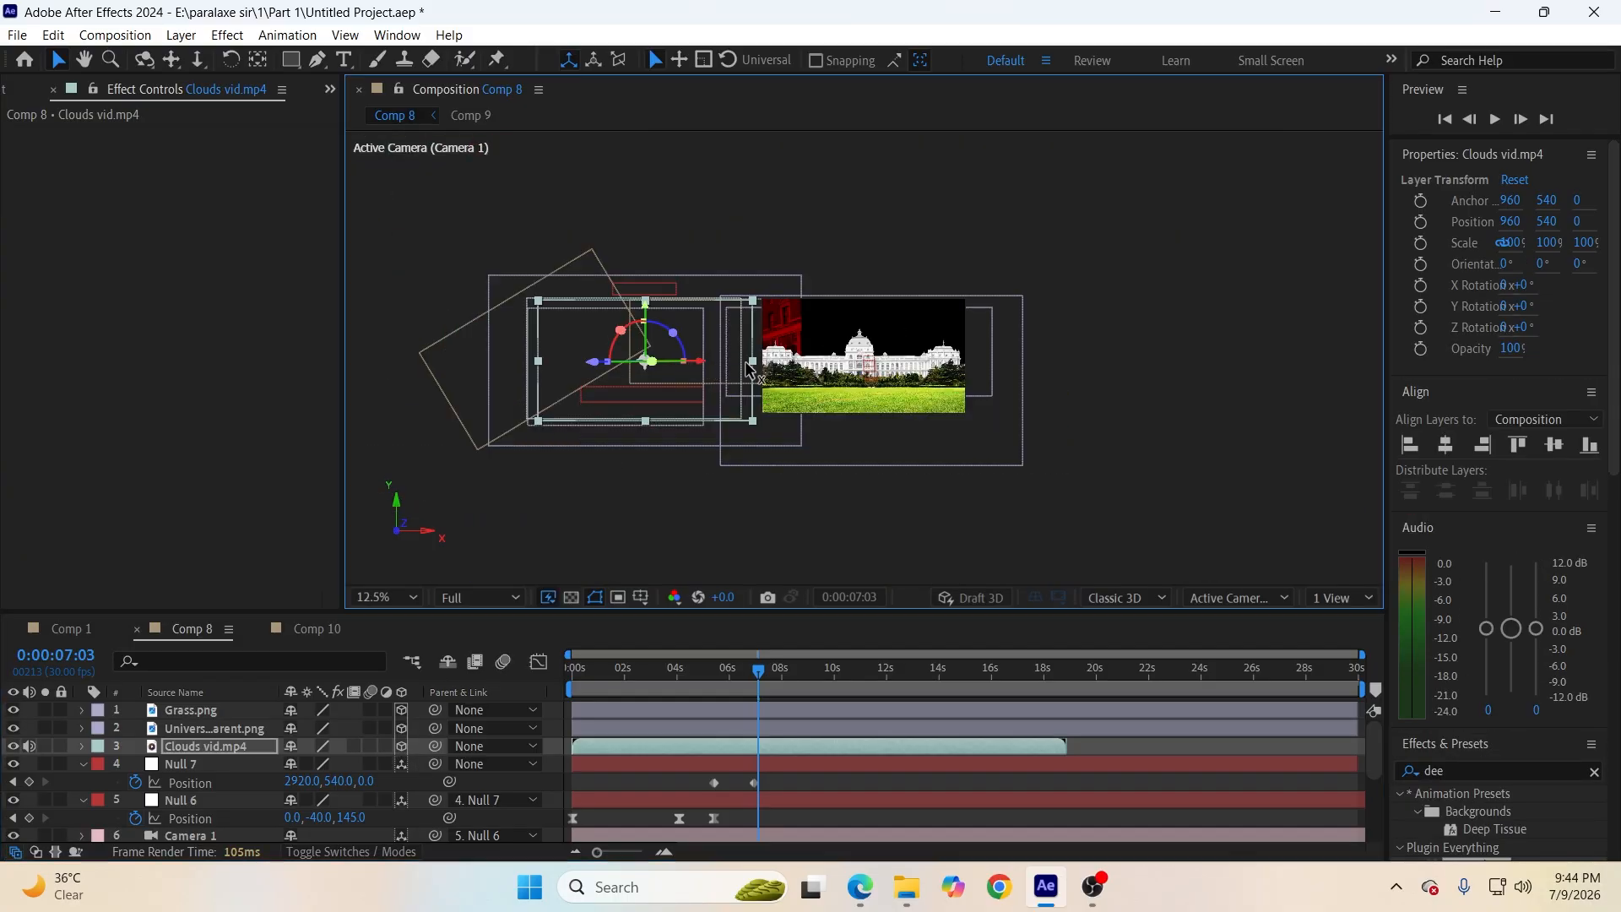
{"action": "left_click_drag", "start_coordinate": [701, 361], "coordinate": [936, 384]}
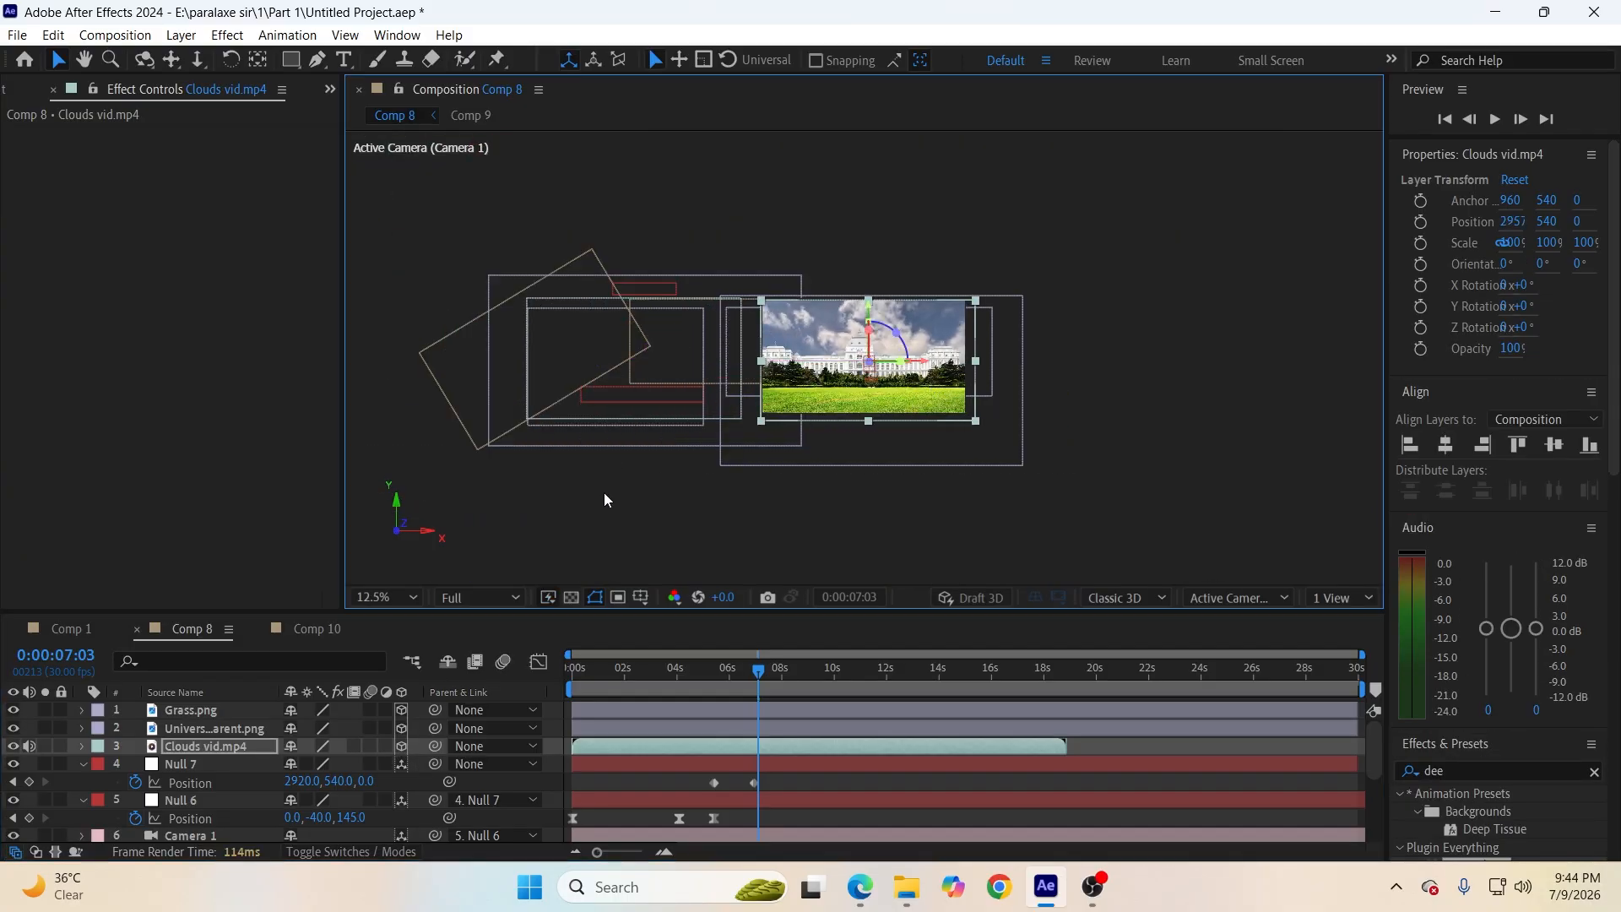
{"action": "left_click", "coordinate": [397, 598]}
{"action": "left_click", "coordinate": [413, 224]}
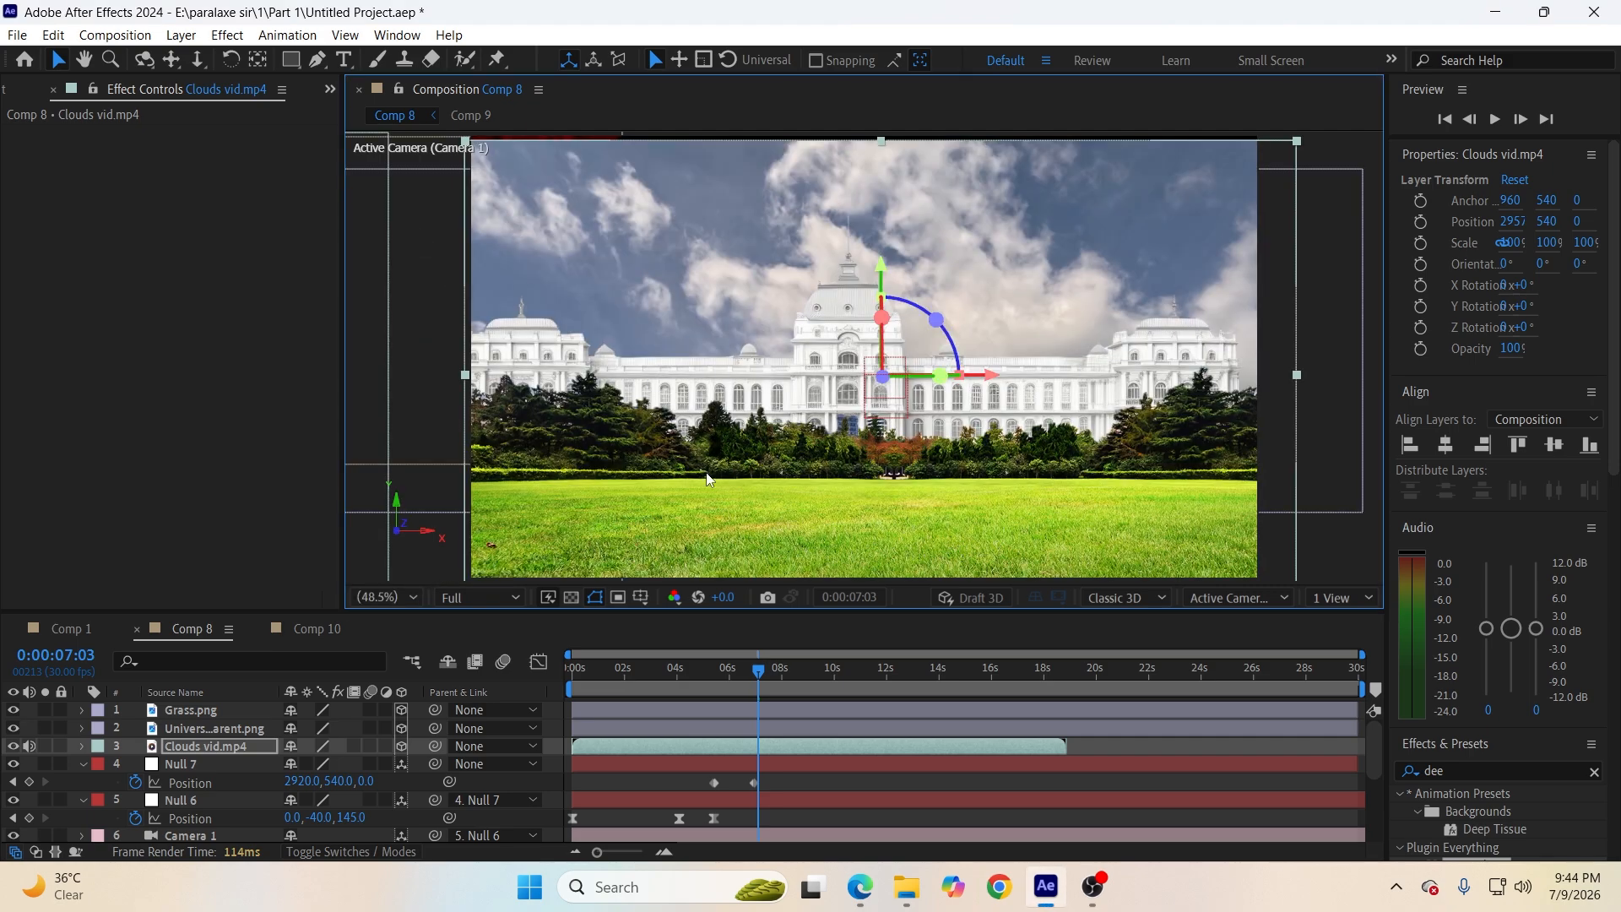
{"action": "left_click_drag", "start_coordinate": [1027, 312], "coordinate": [1023, 306]}
{"action": "left_click", "coordinate": [544, 782]}
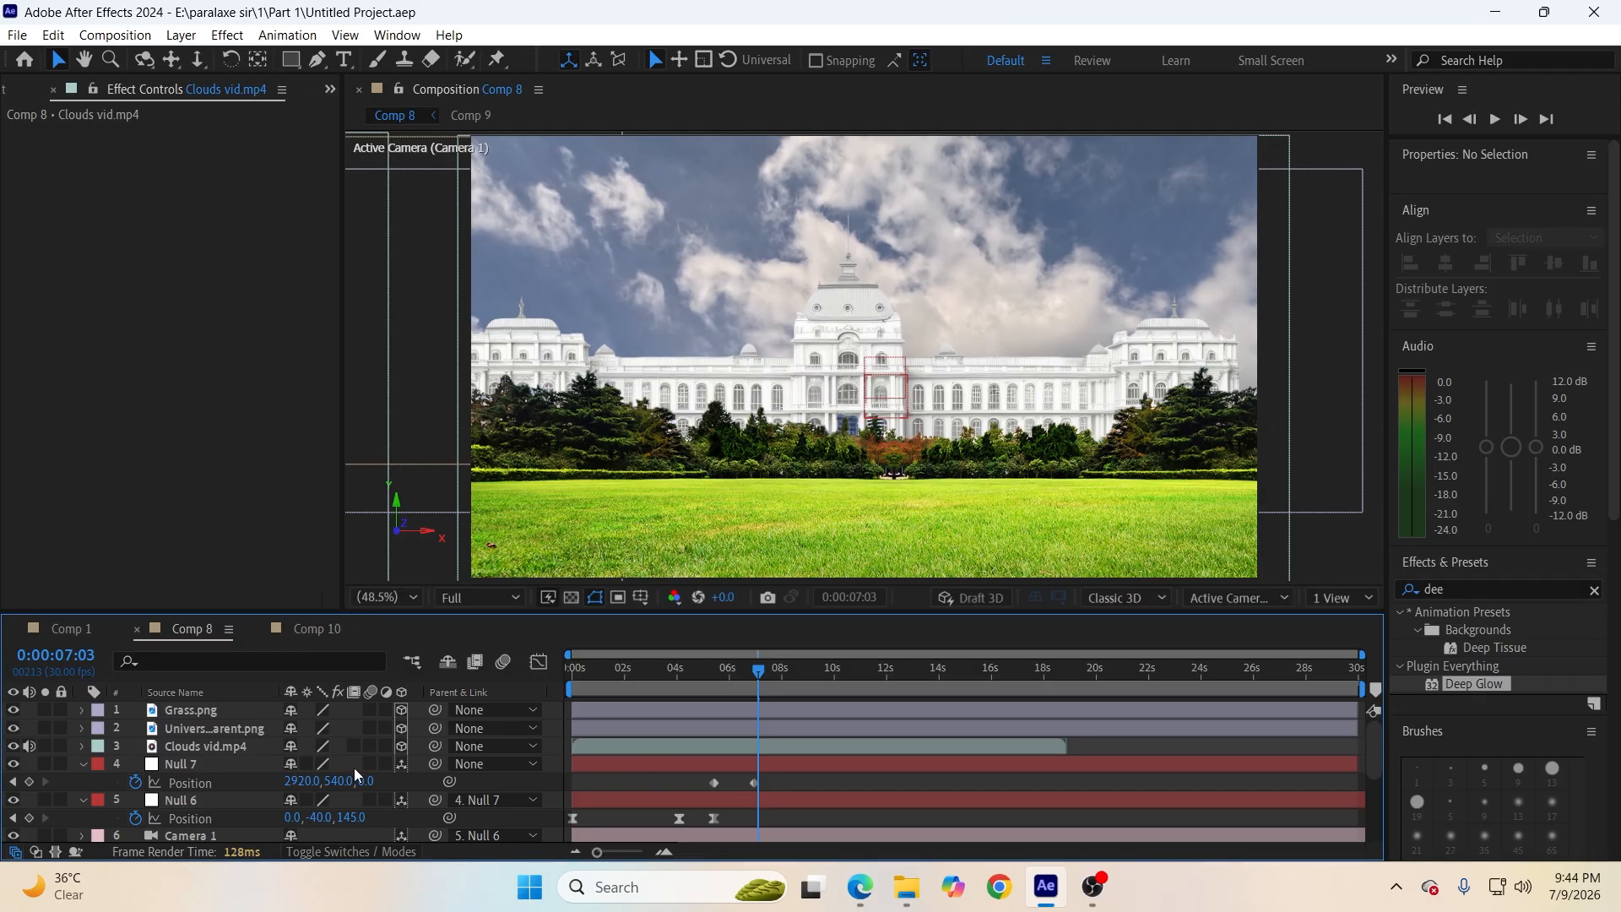
Move the Grass.png, building and clouds layers together below Camera 1 in the layer stack.
{"action": "left_click", "coordinate": [226, 742]}
{"action": "left_click", "coordinate": [228, 727], "text": "ctrl"}
{"action": "left_click", "coordinate": [232, 711], "text": "ctrl"}
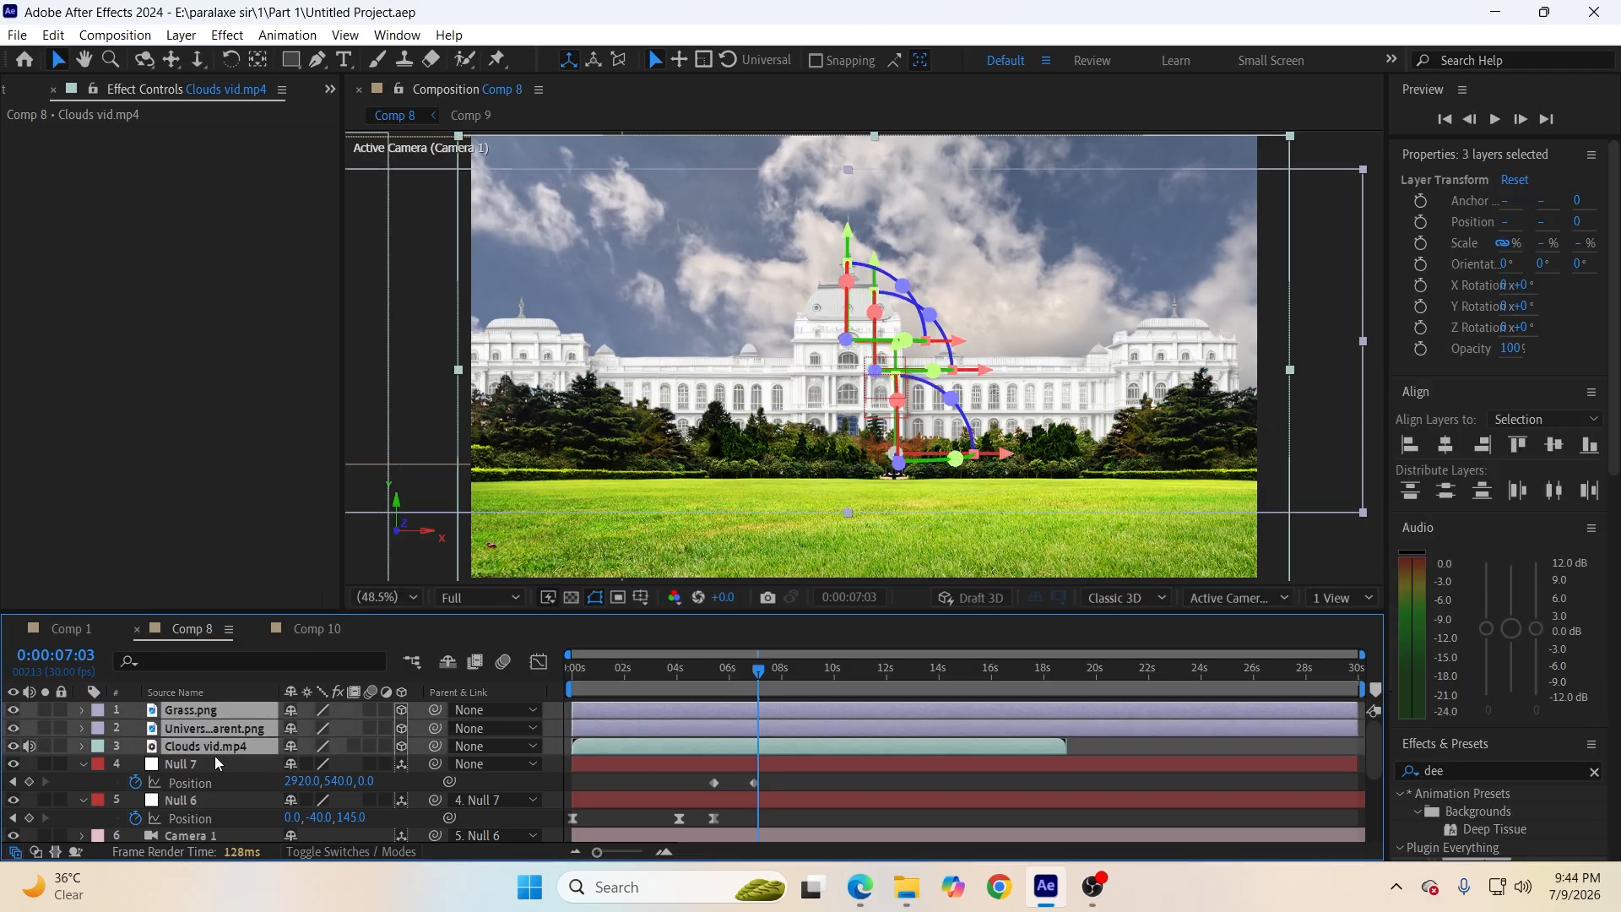
{"action": "left_click", "coordinate": [82, 800]}
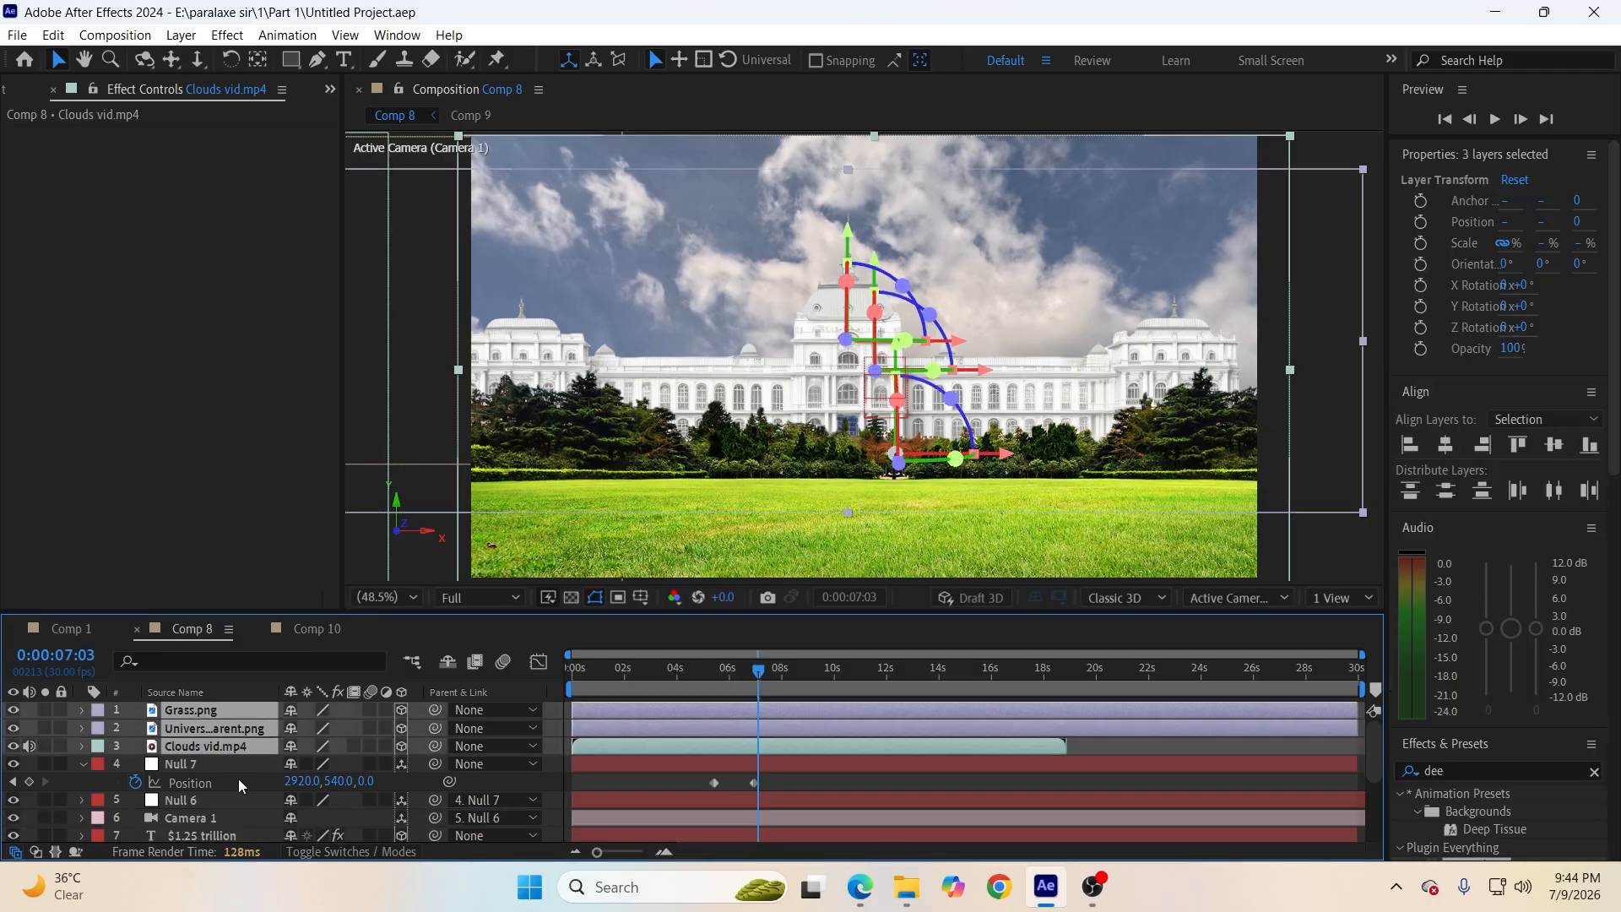
{"action": "left_click_drag", "start_coordinate": [231, 777], "coordinate": [216, 819]}
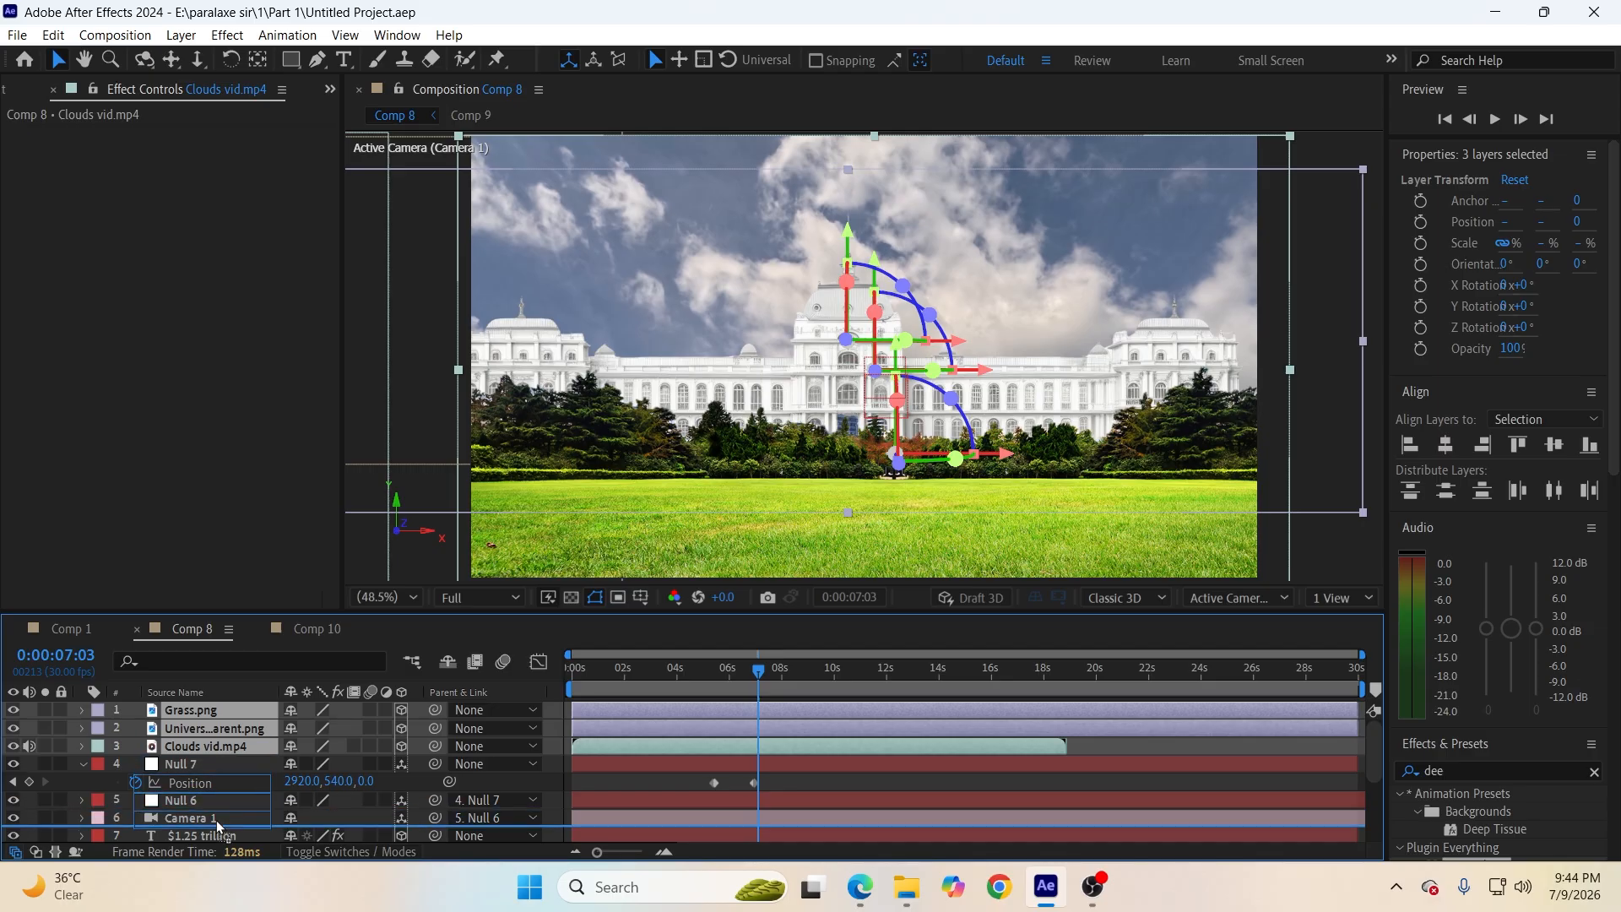
{"action": "left_click", "coordinate": [557, 782]}
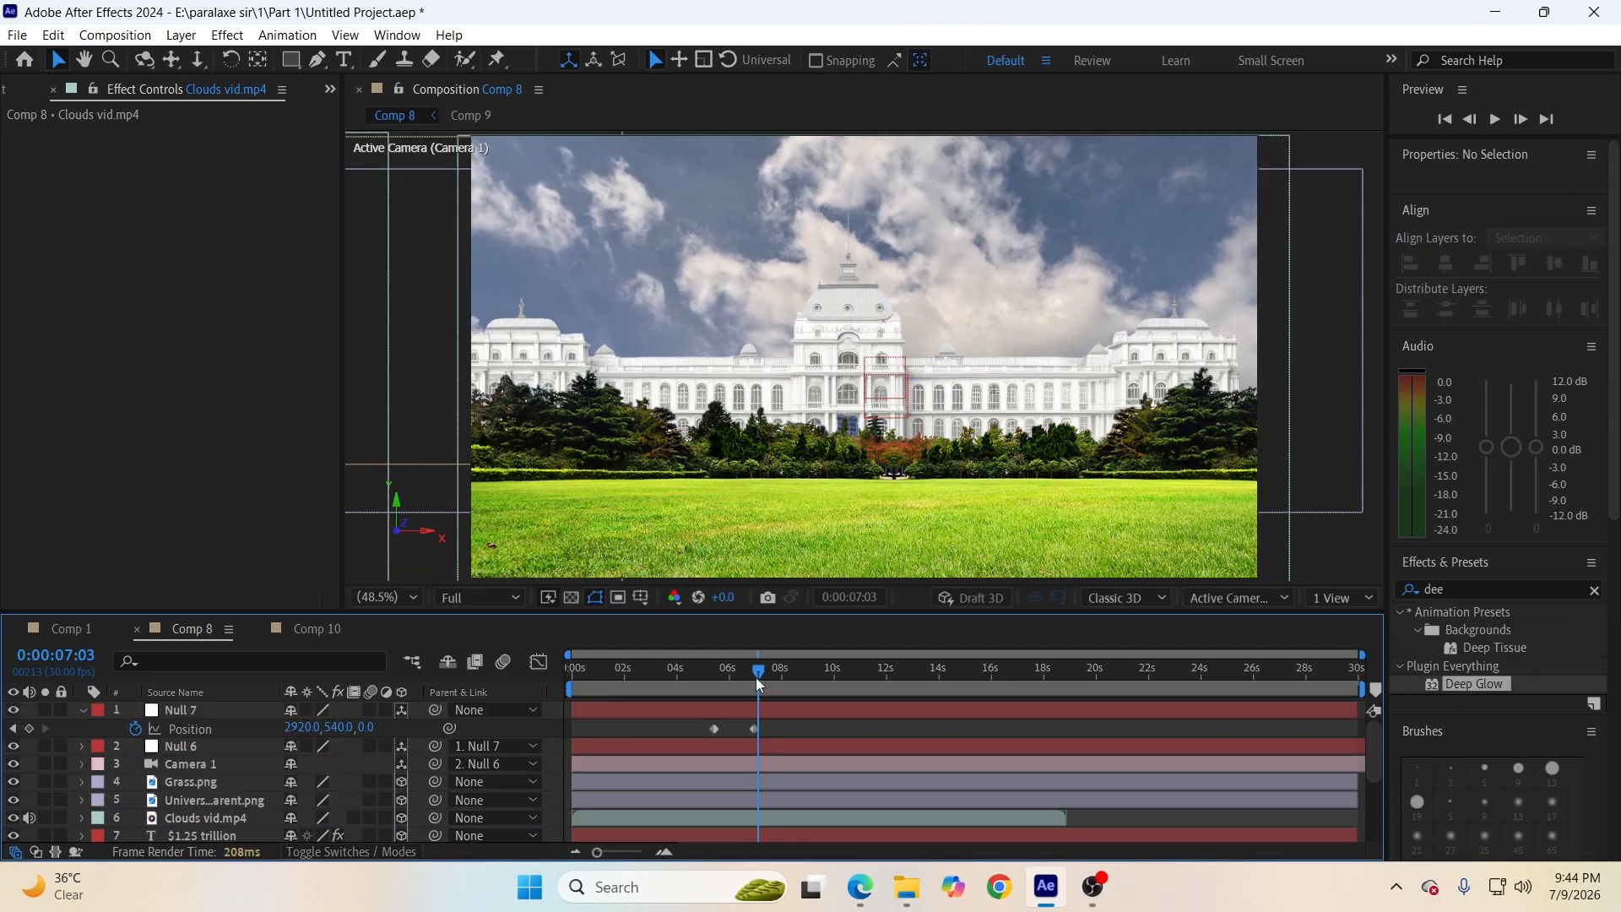
Split the clouds, building and Grass.png layers at 0:00:05:13, where the camera slide begins.
{"action": "left_click_drag", "start_coordinate": [757, 677], "coordinate": [713, 682]}
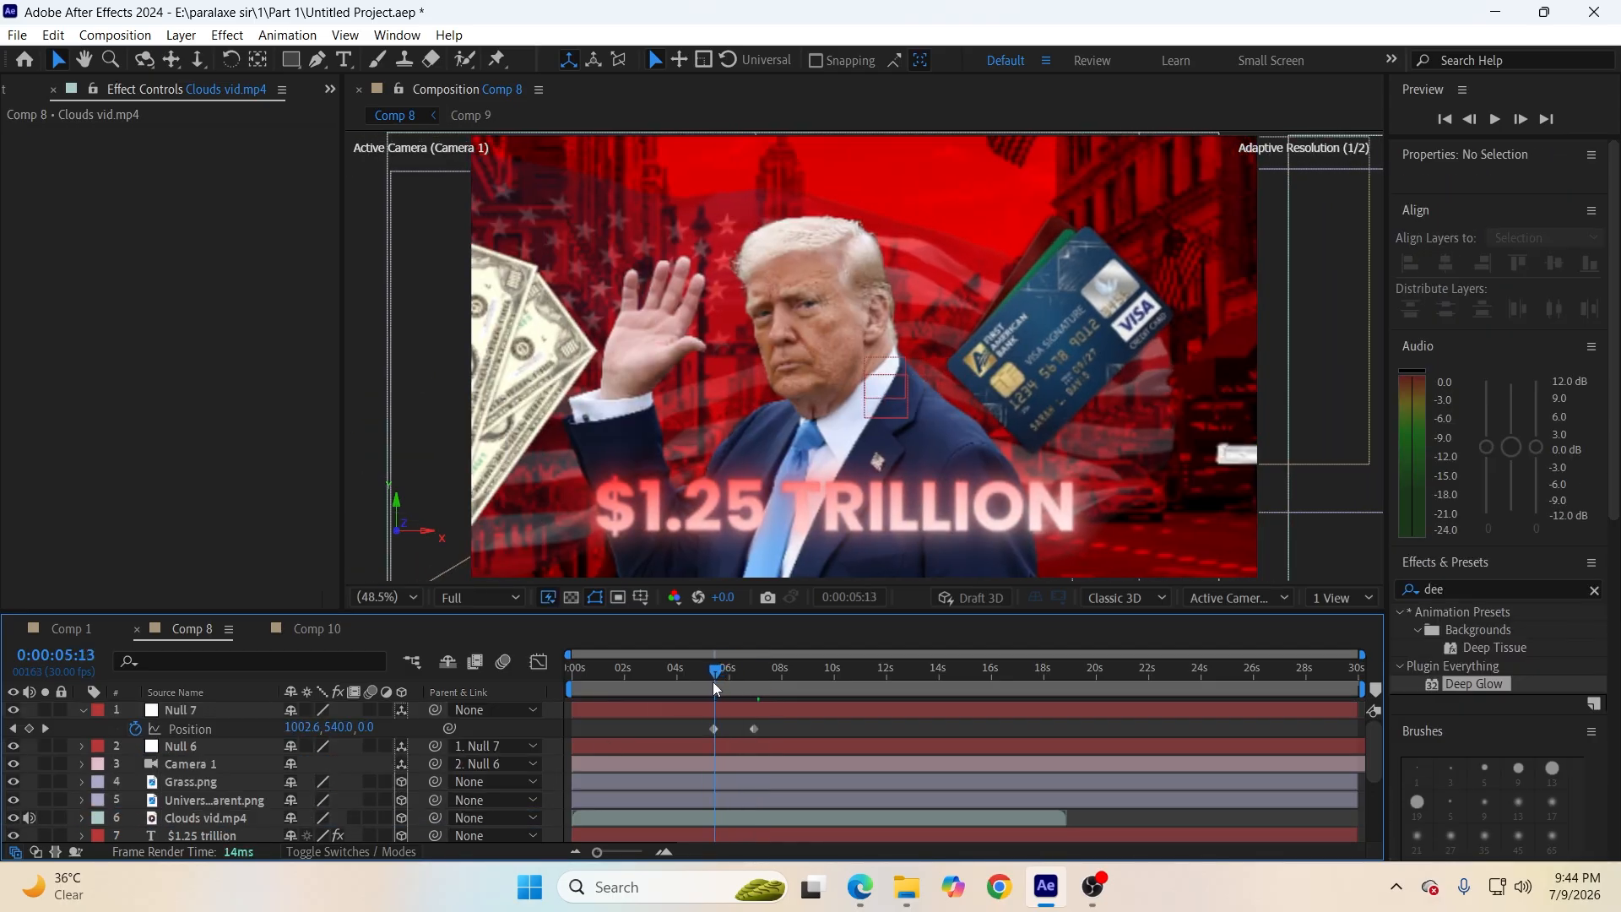
{"action": "left_click", "coordinate": [704, 812]}
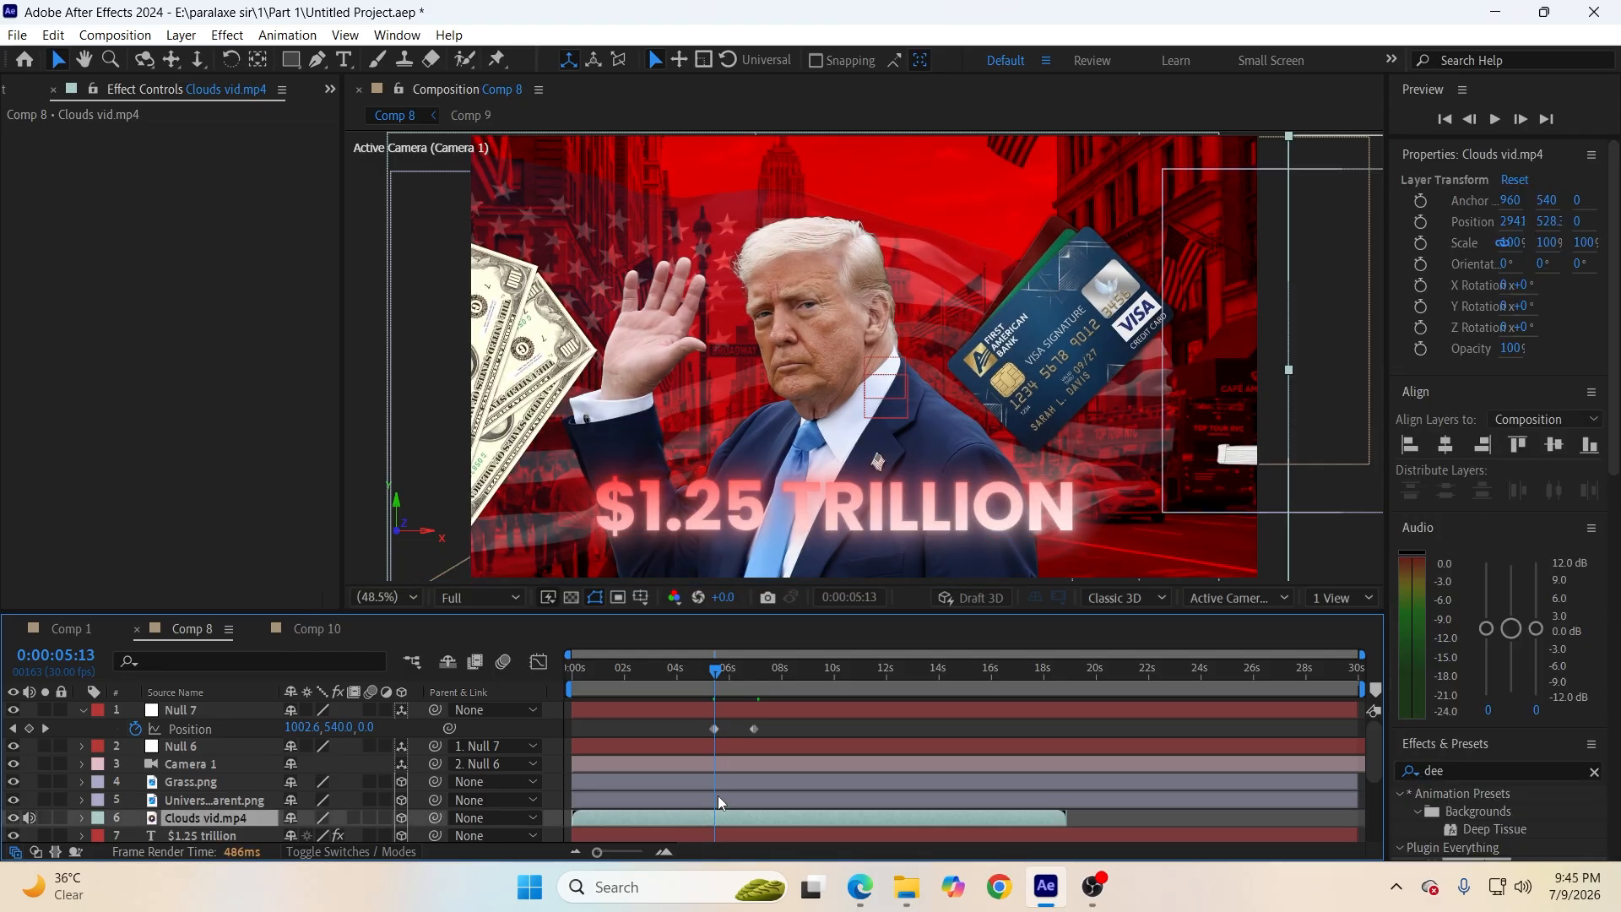
{"action": "left_click", "coordinate": [719, 799], "text": "ctrl"}
{"action": "left_click", "coordinate": [718, 780], "text": "ctrl"}
{"action": "key", "text": "ctrl+shift+d"}
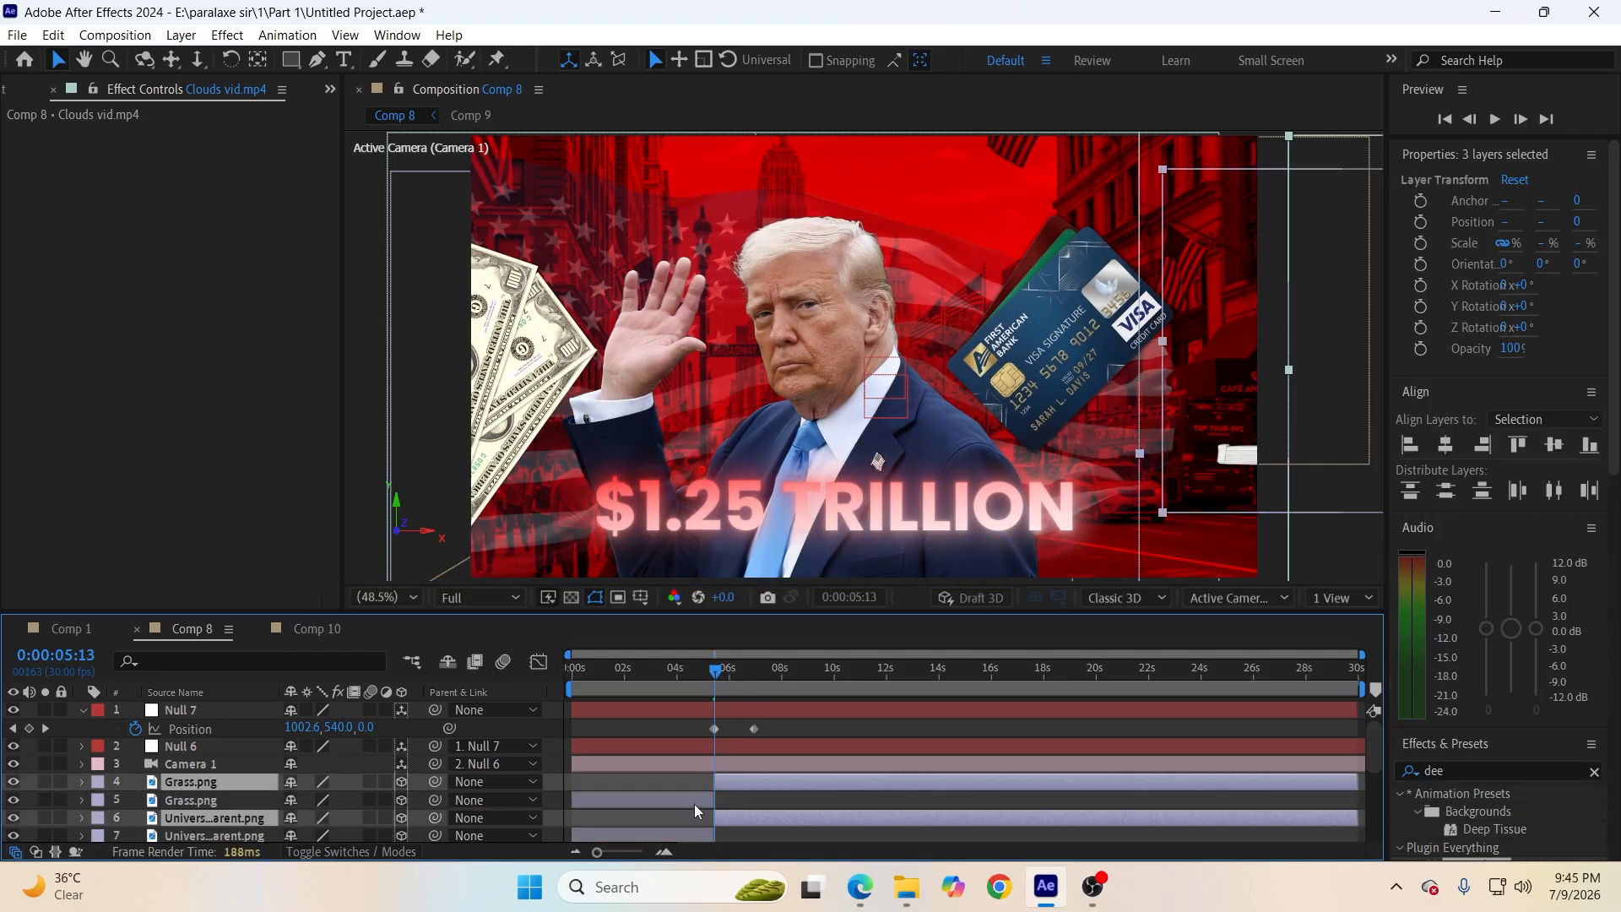
Delete the Grass.png, building and clouds pieces that come before 0:00:05:13, and save the project.
{"action": "left_click", "coordinate": [694, 804]}
{"action": "key", "text": "Delete"}
{"action": "left_click", "coordinate": [688, 819]}
{"action": "key", "text": "Delete"}
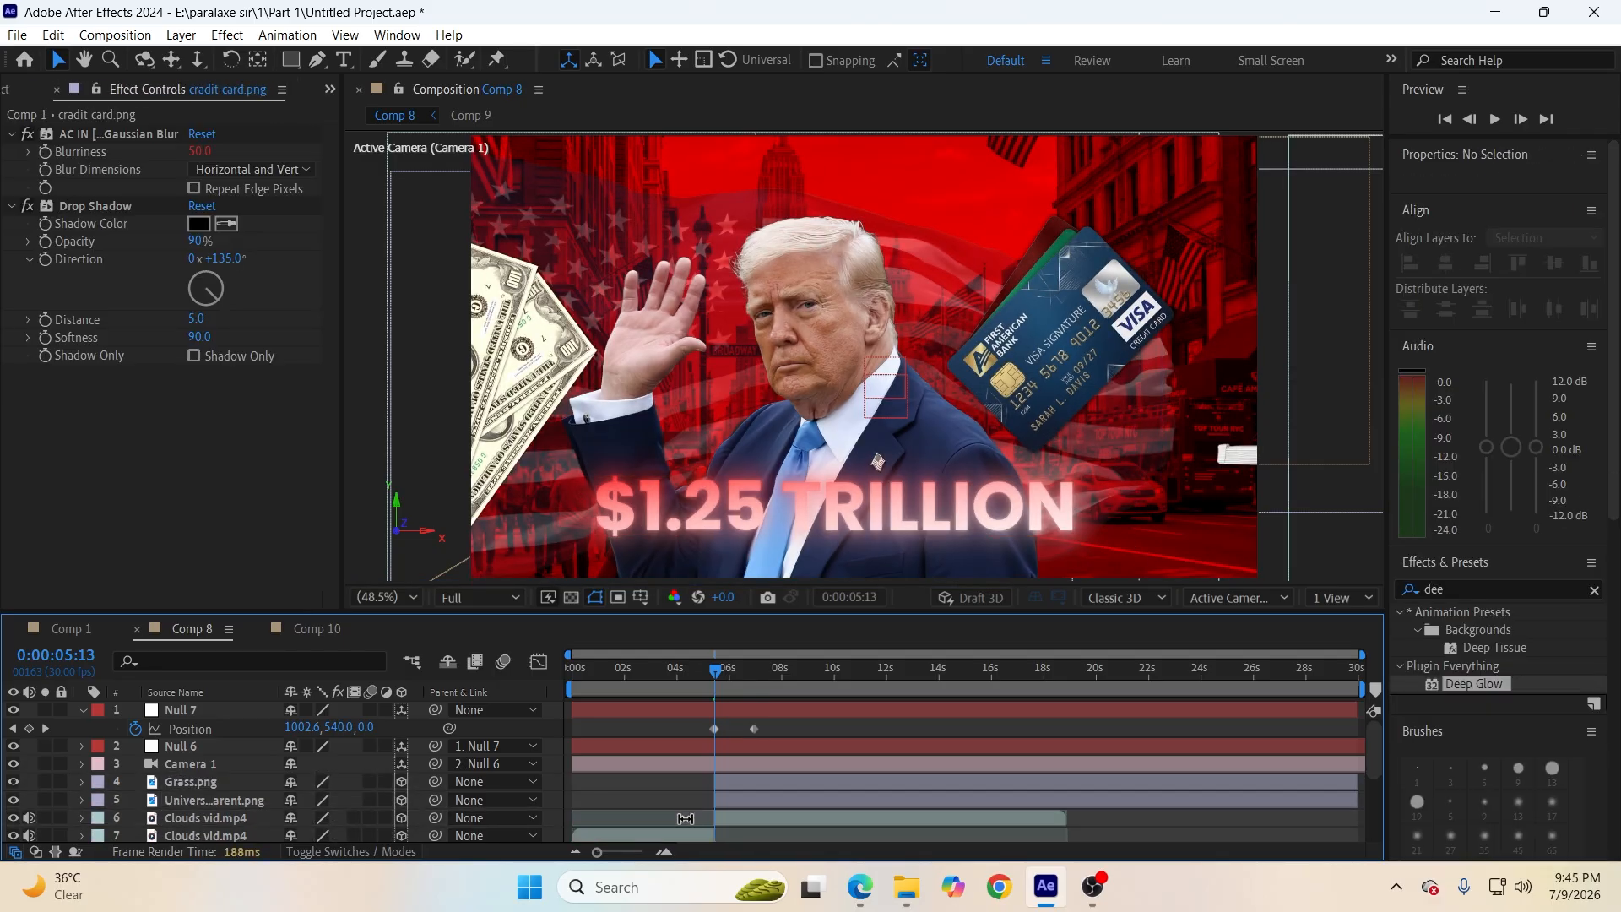
{"action": "left_click", "coordinate": [679, 831]}
{"action": "key", "text": "Delete"}
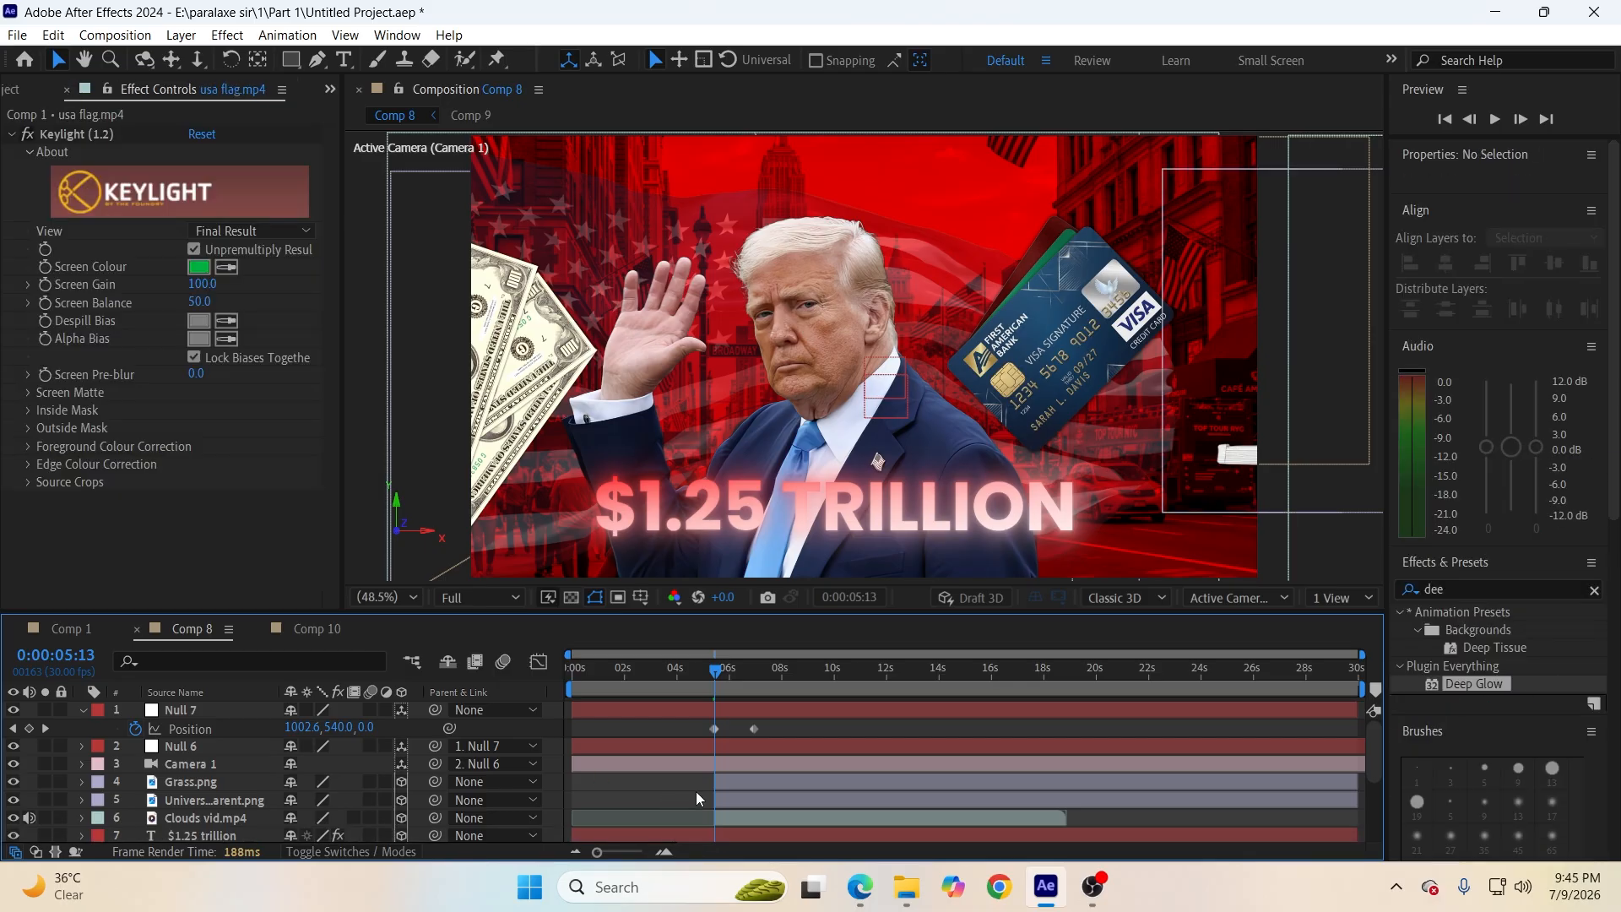
{"action": "key", "text": "ctrl+s"}
Preview Comp 8 from the start at Quarter resolution to check the camera slide into the building scene.
{"action": "left_click_drag", "start_coordinate": [715, 672], "coordinate": [568, 724]}
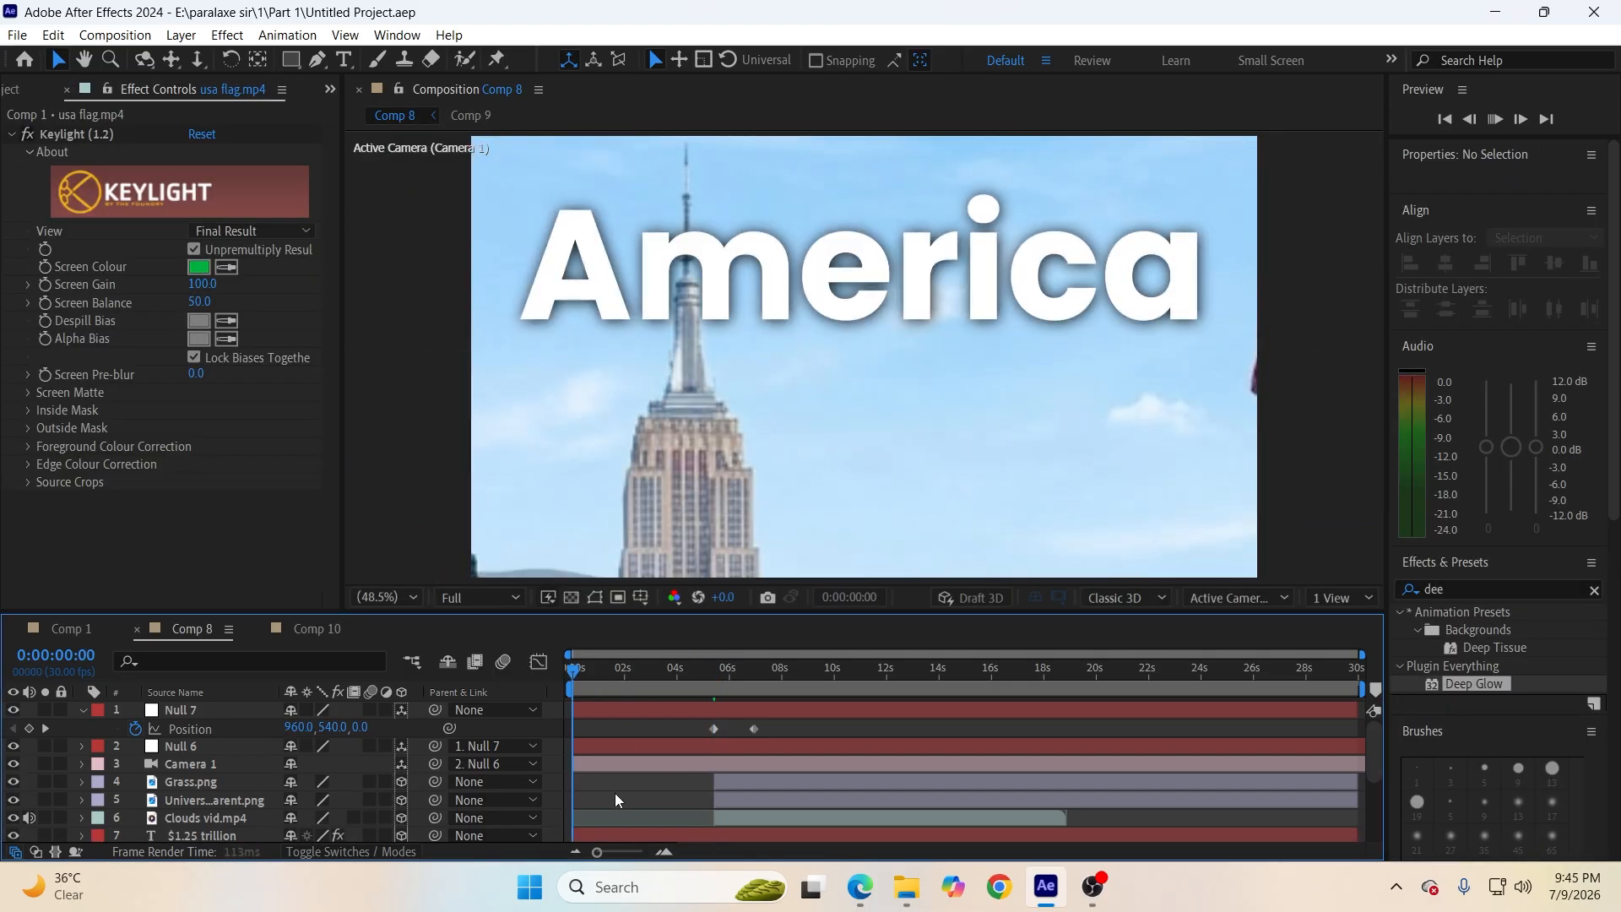
{"action": "key", "text": "space"}
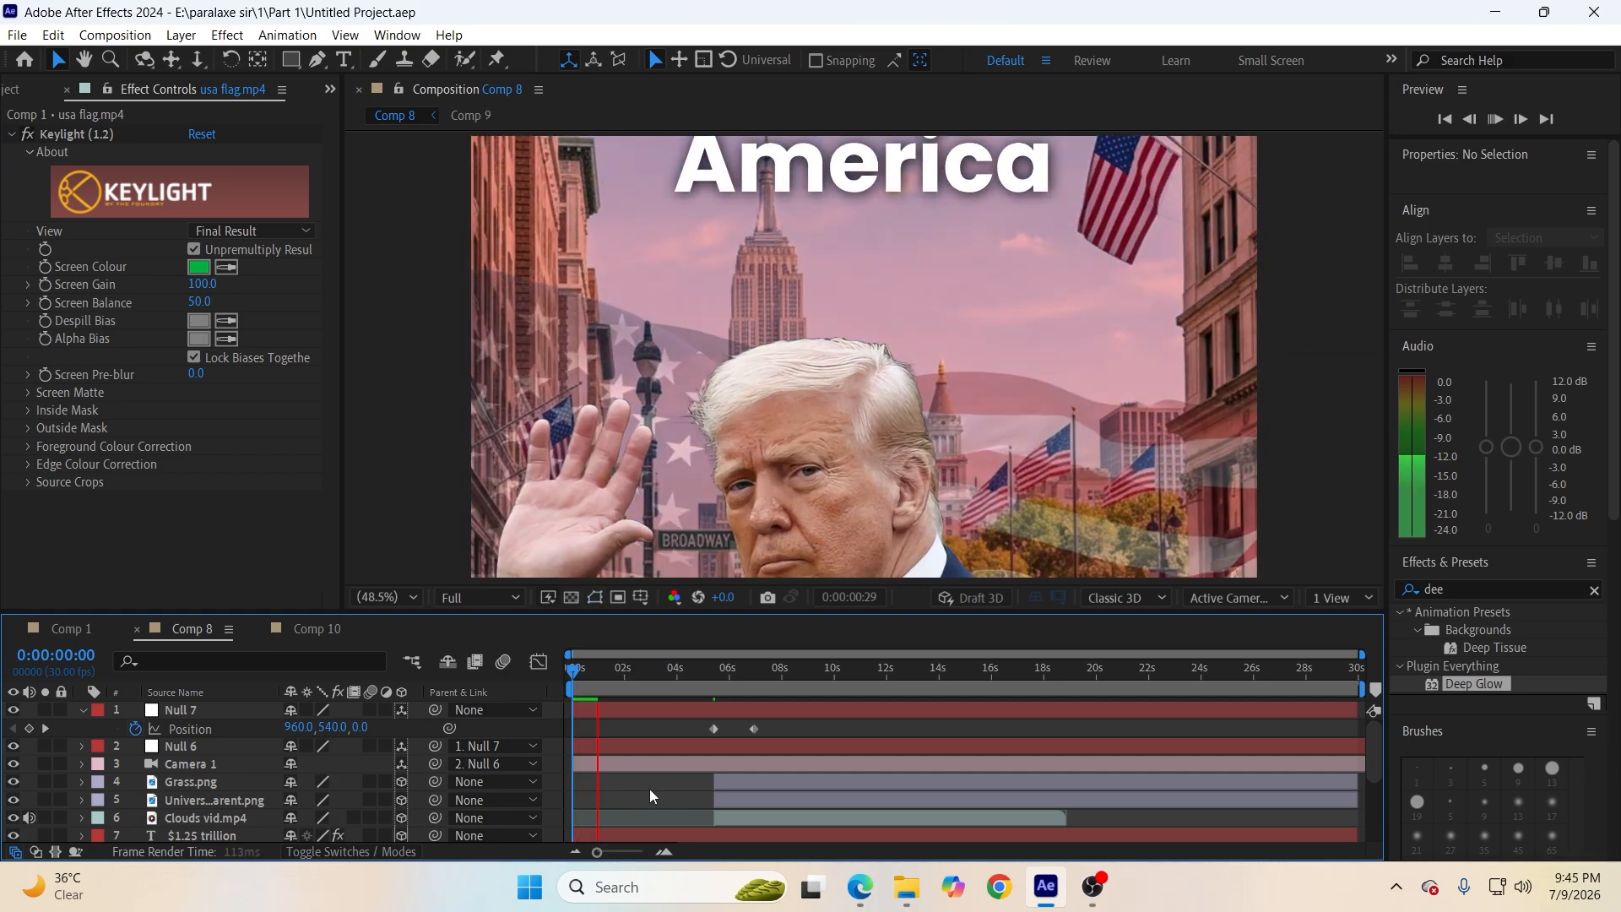
{"action": "key", "text": "space"}
{"action": "left_click_drag", "start_coordinate": [616, 692], "coordinate": [697, 721]}
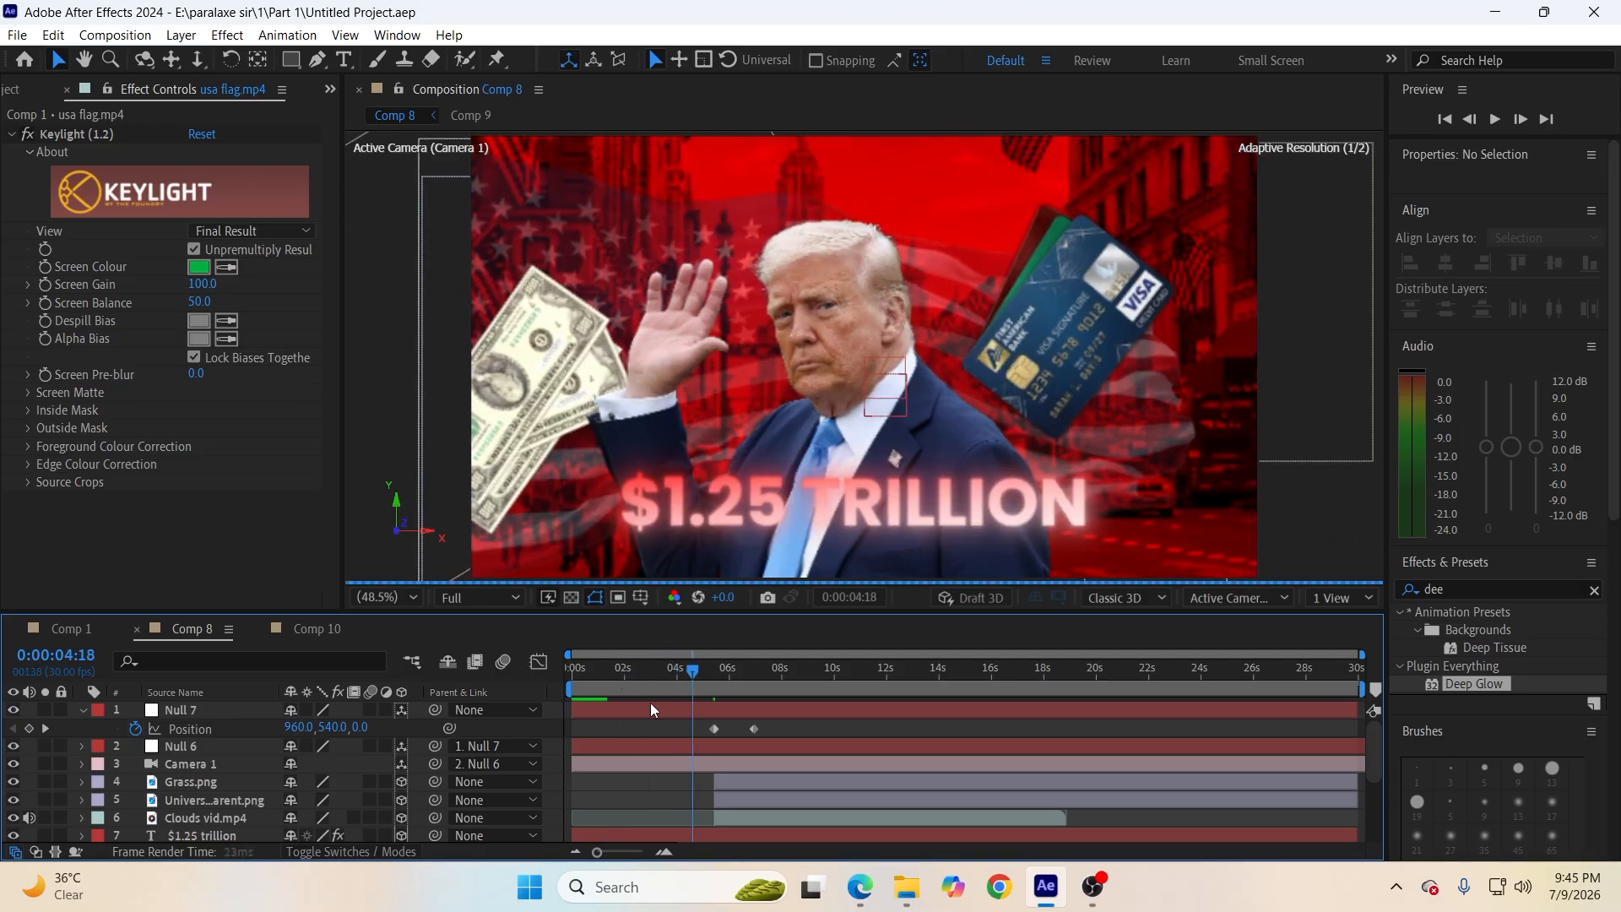
{"action": "left_click", "coordinate": [464, 597]}
{"action": "left_click", "coordinate": [489, 720]}
{"action": "key", "text": "space"}
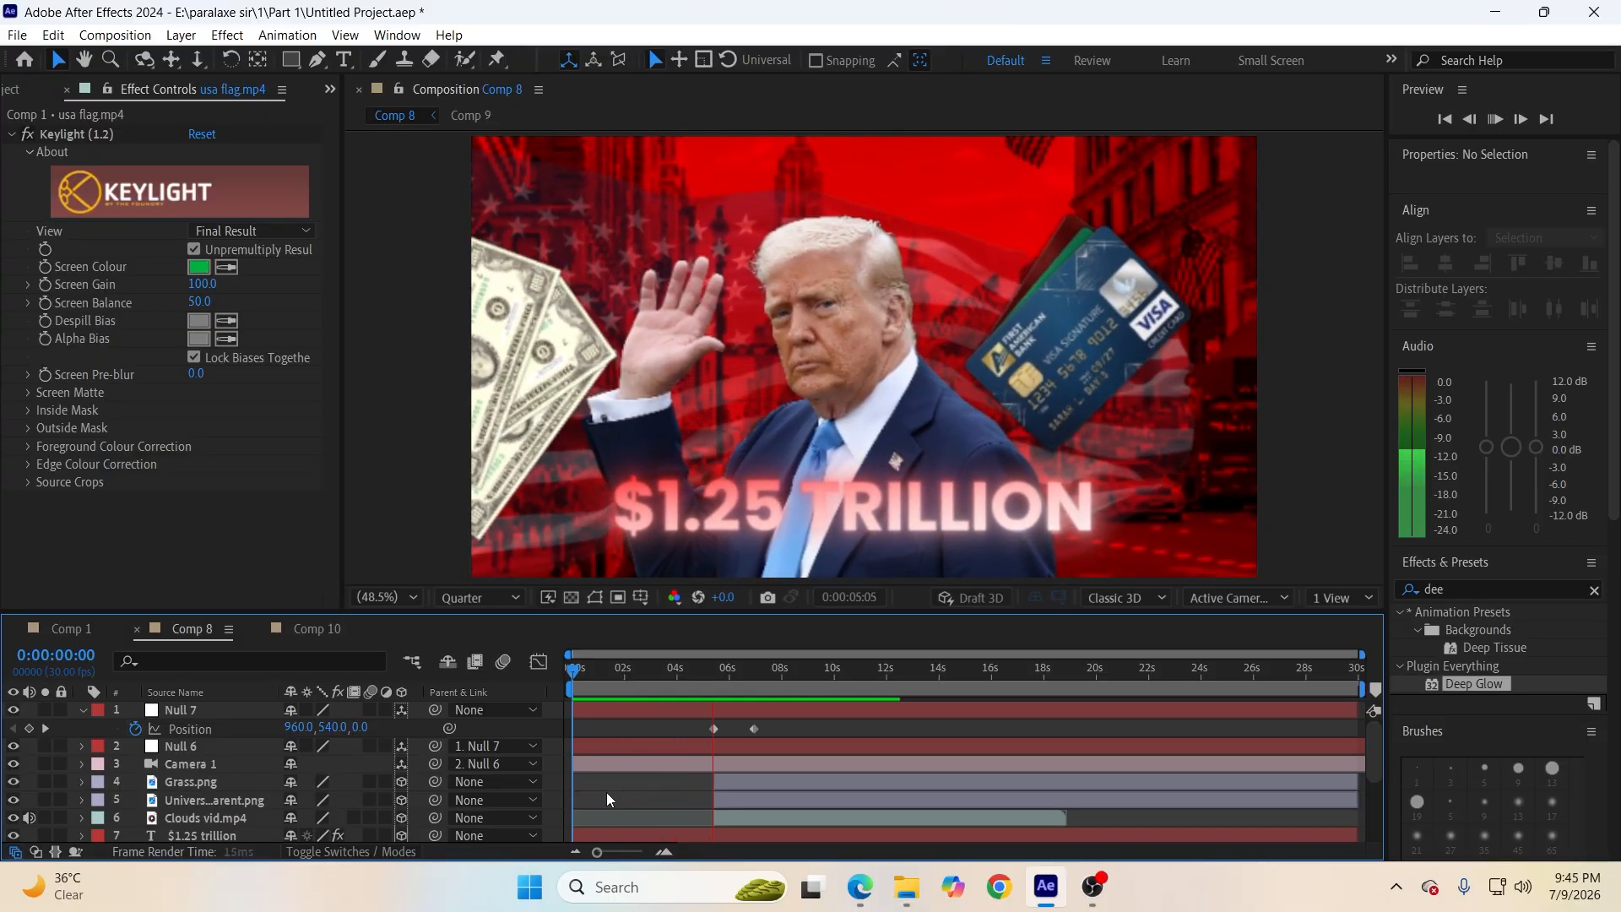
{"action": "key", "text": "space"}
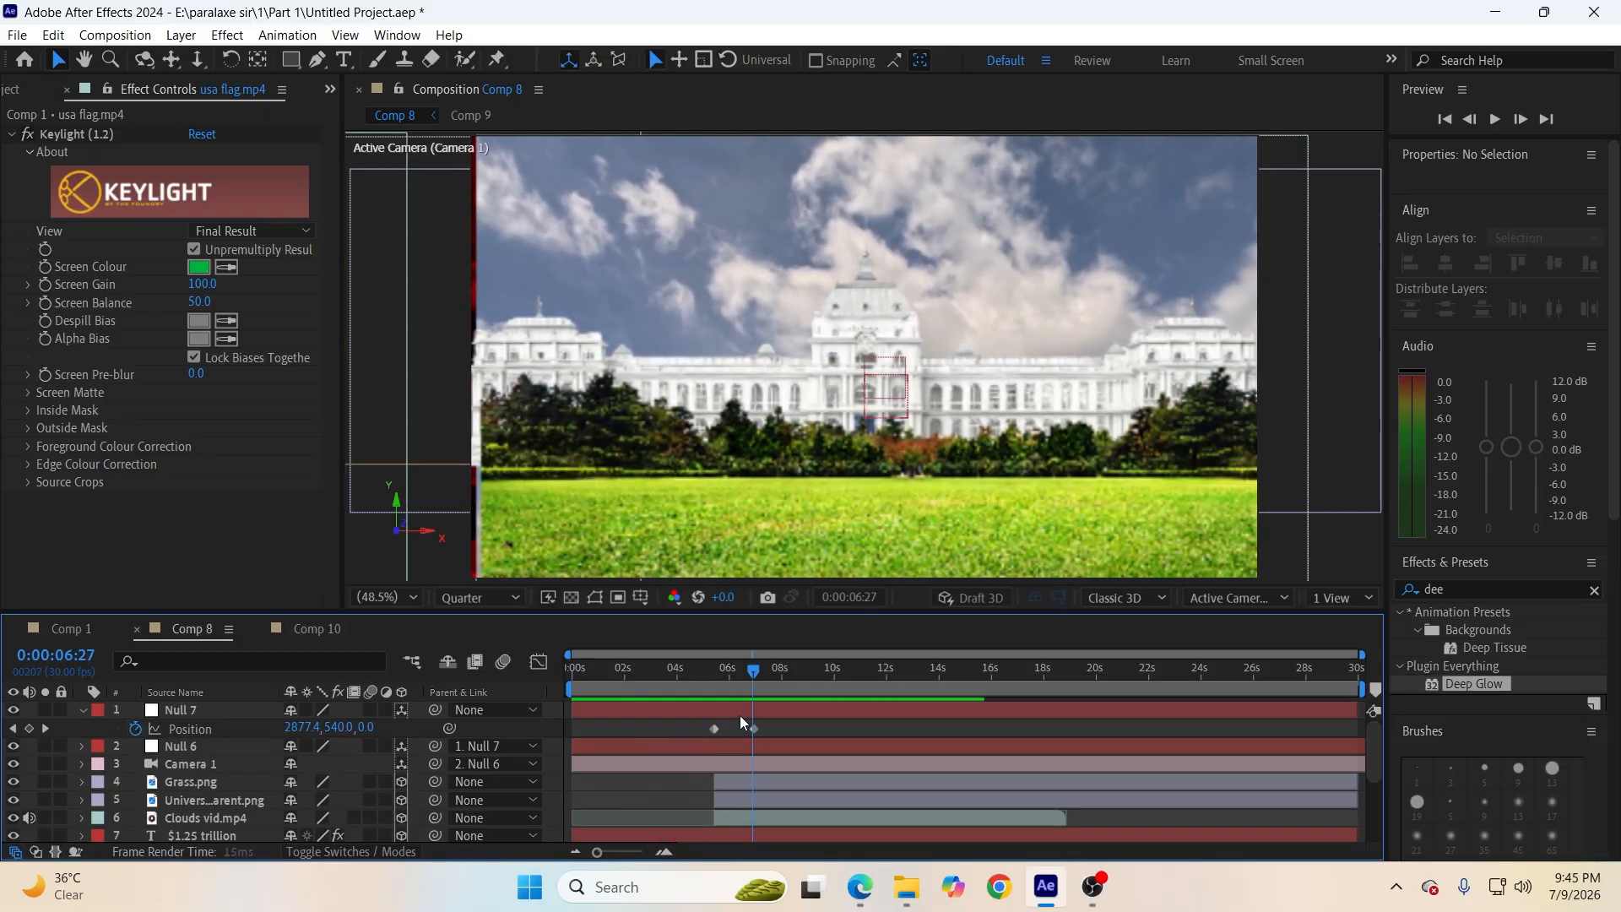
{"action": "mouse_move", "coordinate": [746, 678]}
{"action": "left_mouse_down"}
{"action": "mouse_move", "coordinate": [718, 677]}
{"action": "mouse_move", "coordinate": [766, 682]}
{"action": "mouse_move", "coordinate": [729, 683]}
{"action": "left_mouse_up"}
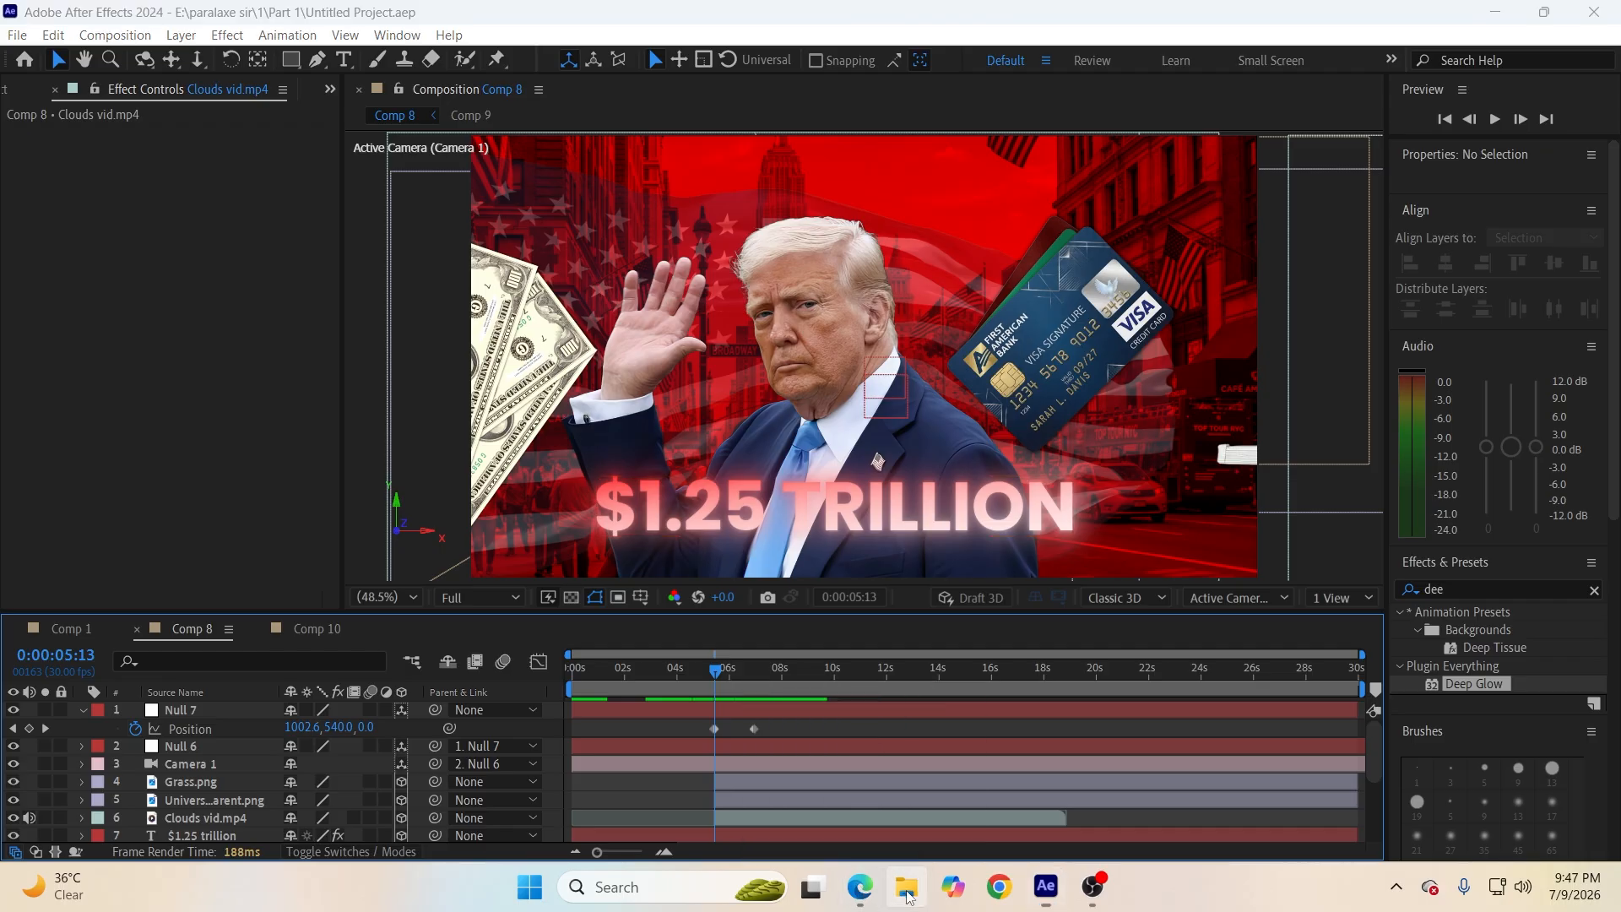
Add the column image image-removebg-preview (2).png from the Part 1 folder to Comp 8 as the first layer.
{"action": "left_click", "coordinate": [906, 886]}
{"action": "left_click", "coordinate": [72, 569]}
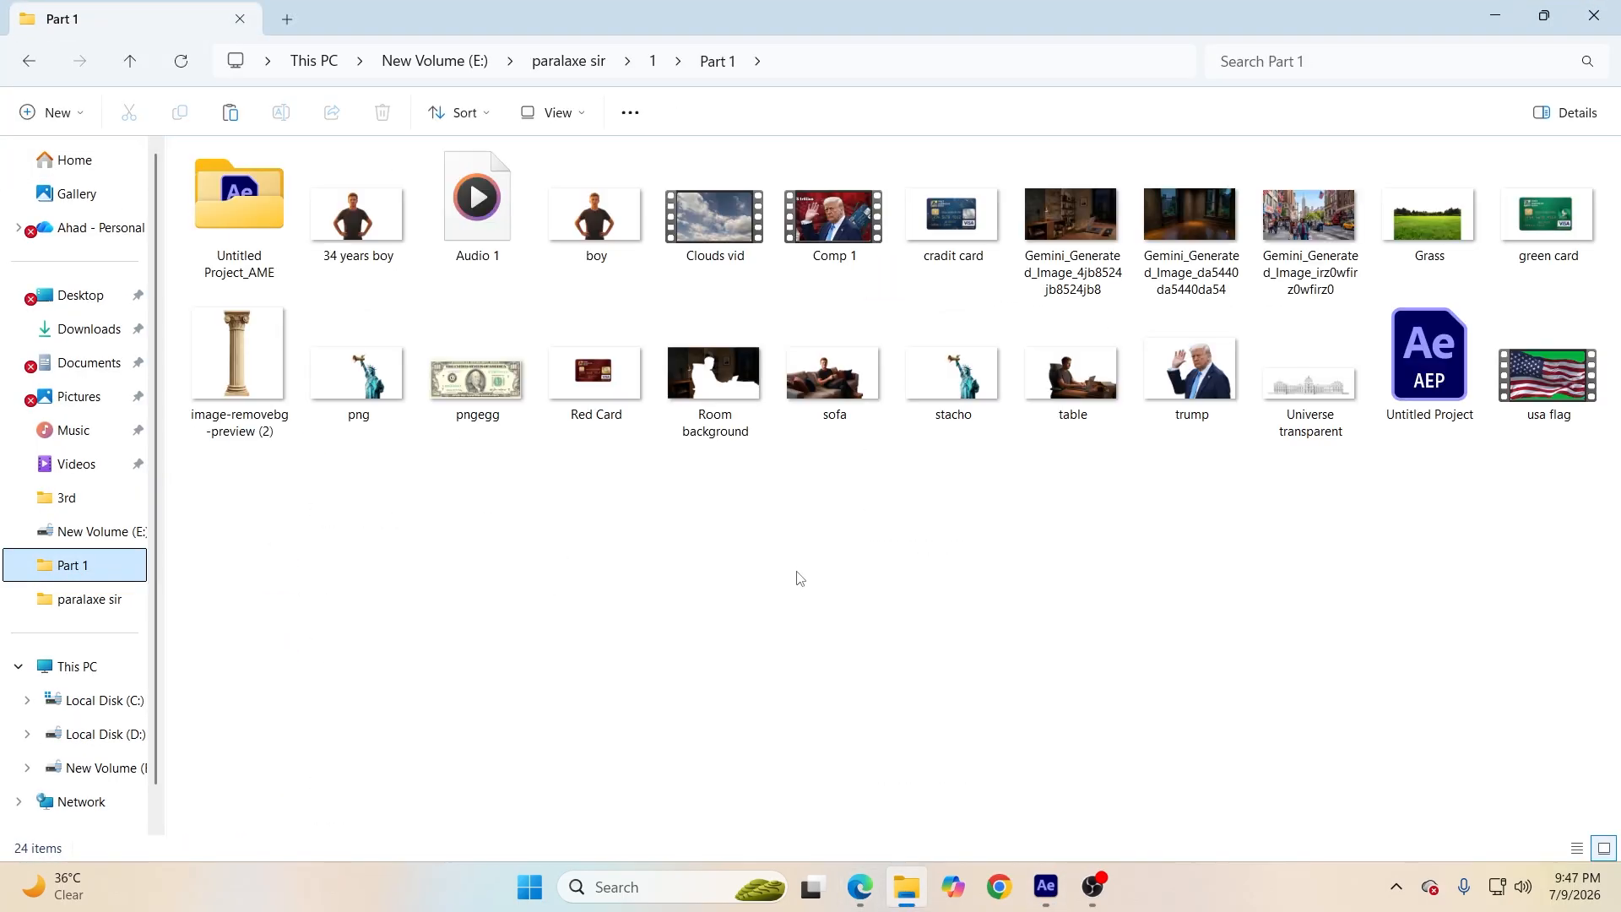
{"action": "left_click_drag", "start_coordinate": [266, 357], "coordinate": [275, 698]}
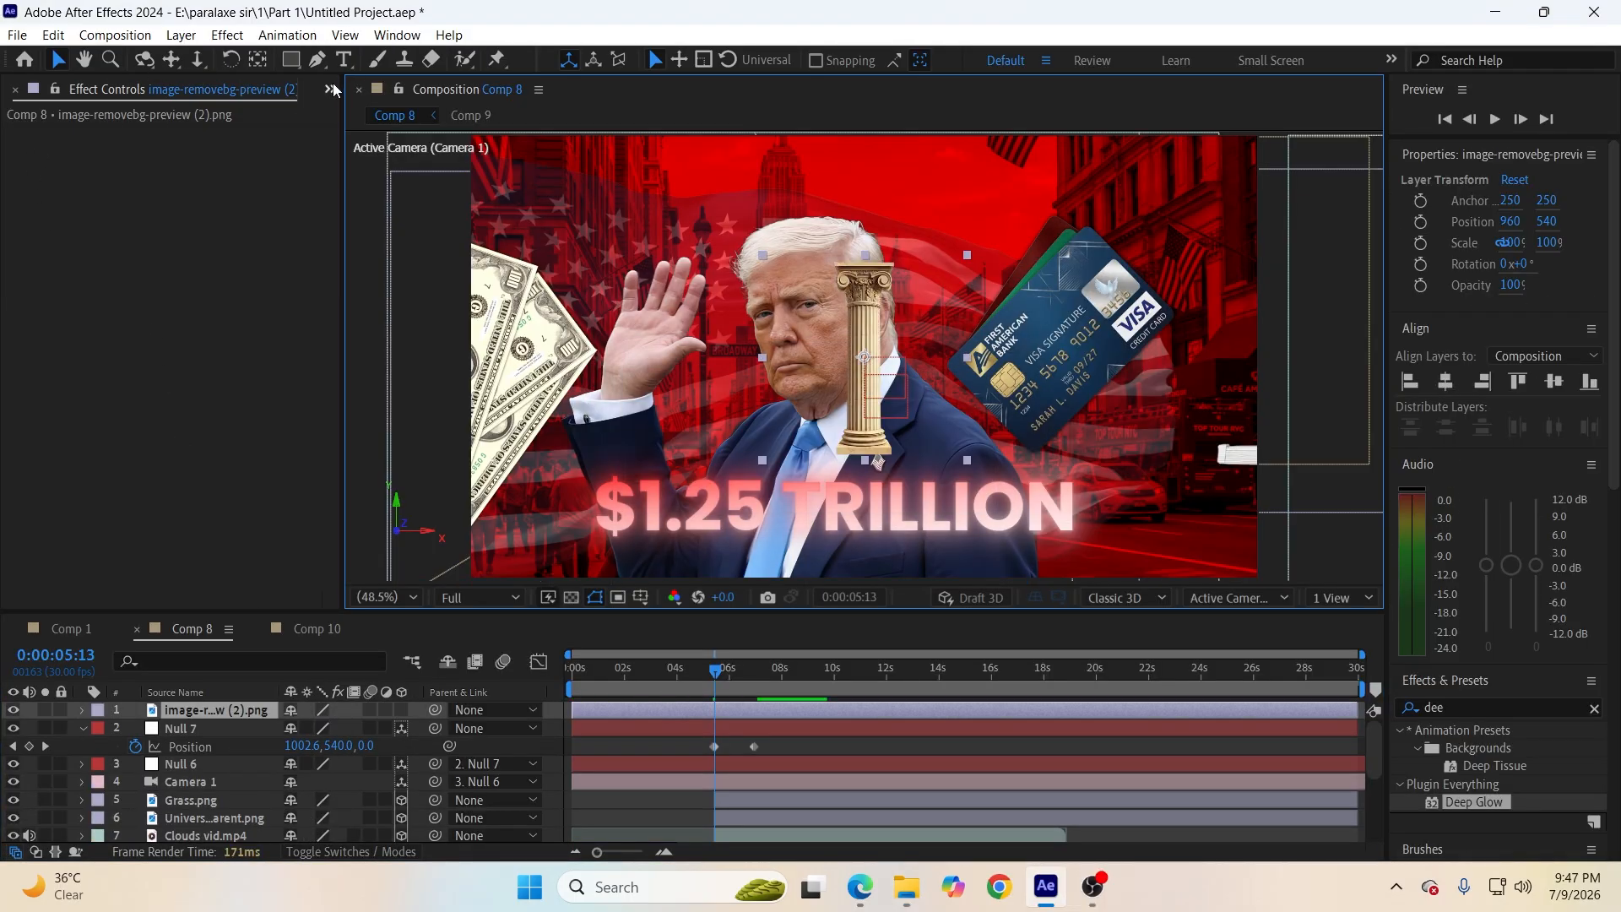
{"action": "left_click", "coordinate": [330, 89]}
{"action": "left_click", "coordinate": [382, 112]}
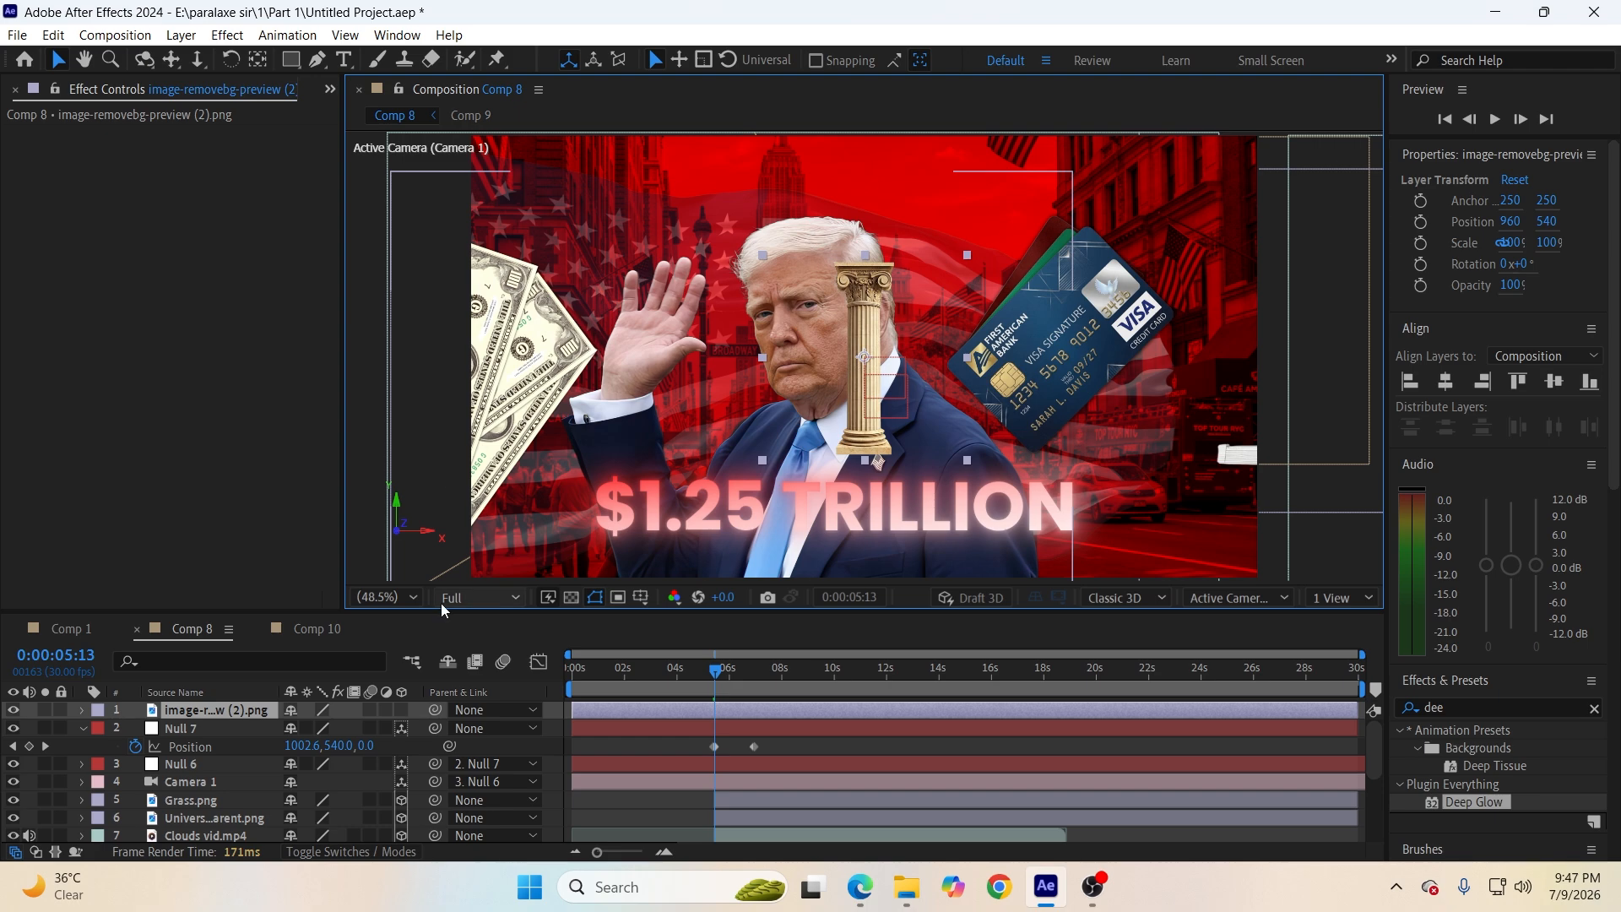
Set the preview resolution to Quarter and scale the column layer to 264%.
{"action": "left_click", "coordinate": [475, 598]}
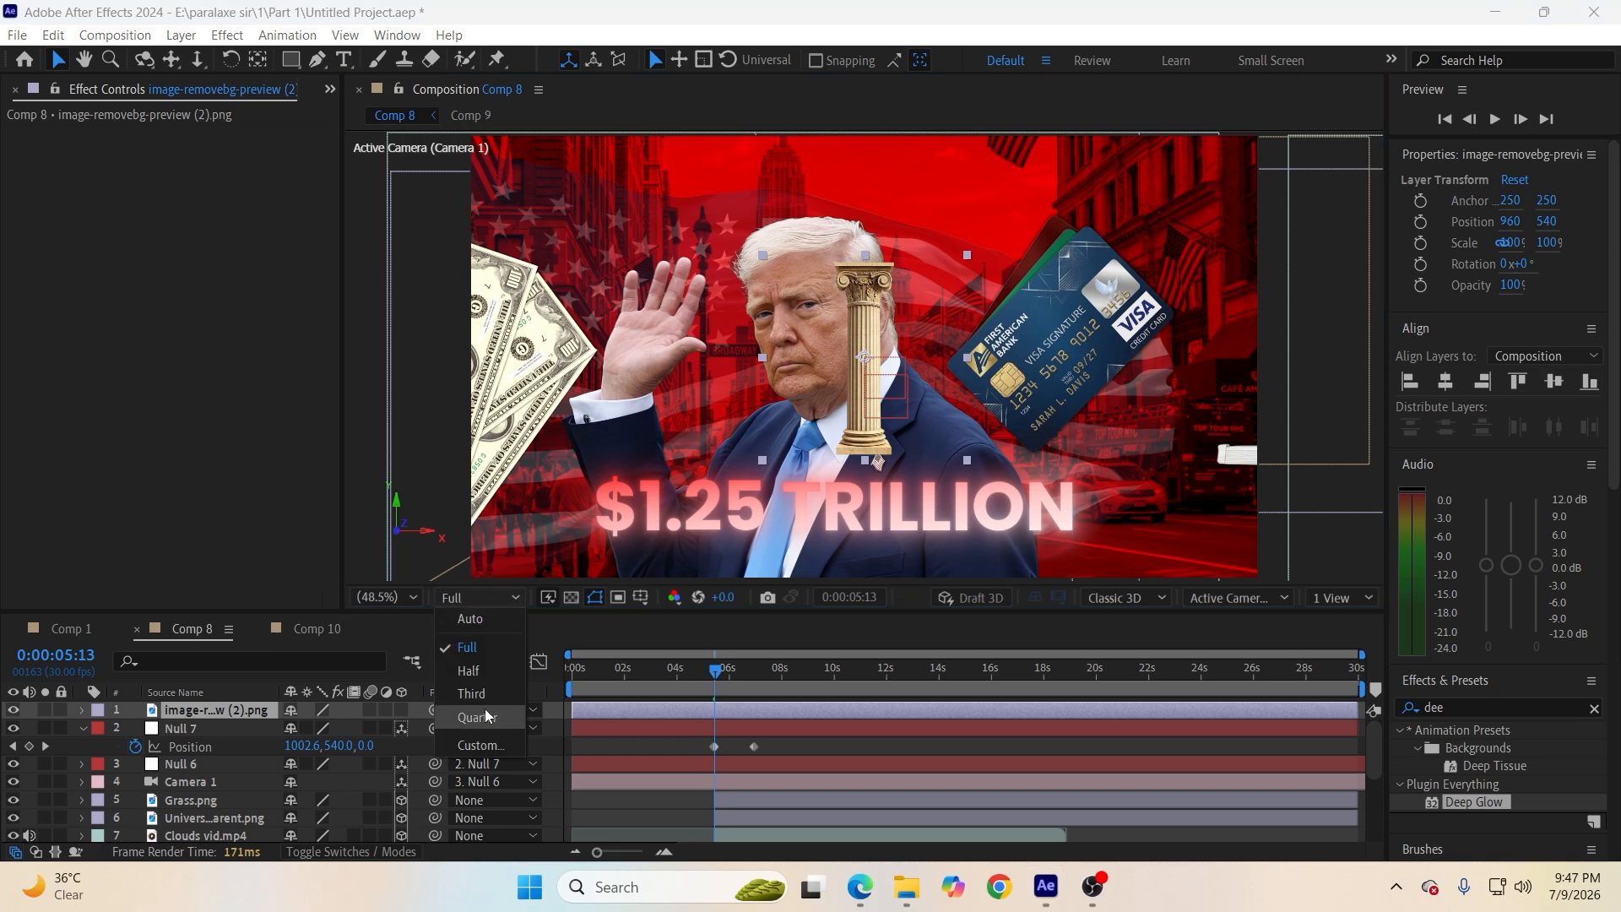
{"action": "left_click", "coordinate": [483, 715]}
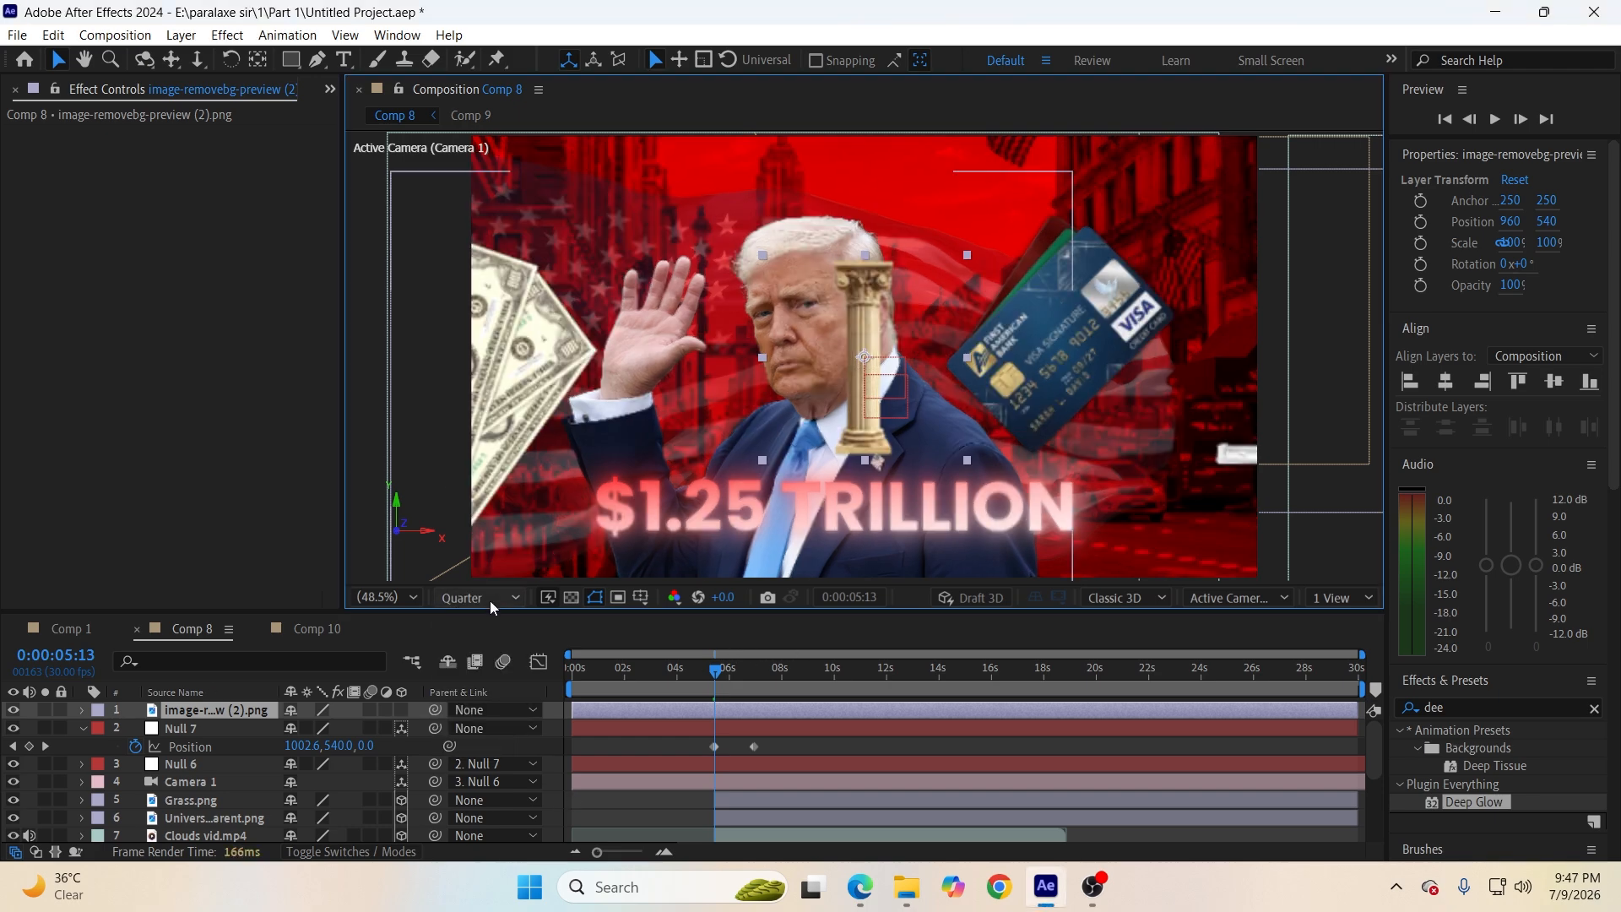
{"action": "key", "text": "s"}
{"action": "left_click_drag", "start_coordinate": [337, 729], "coordinate": [493, 683]}
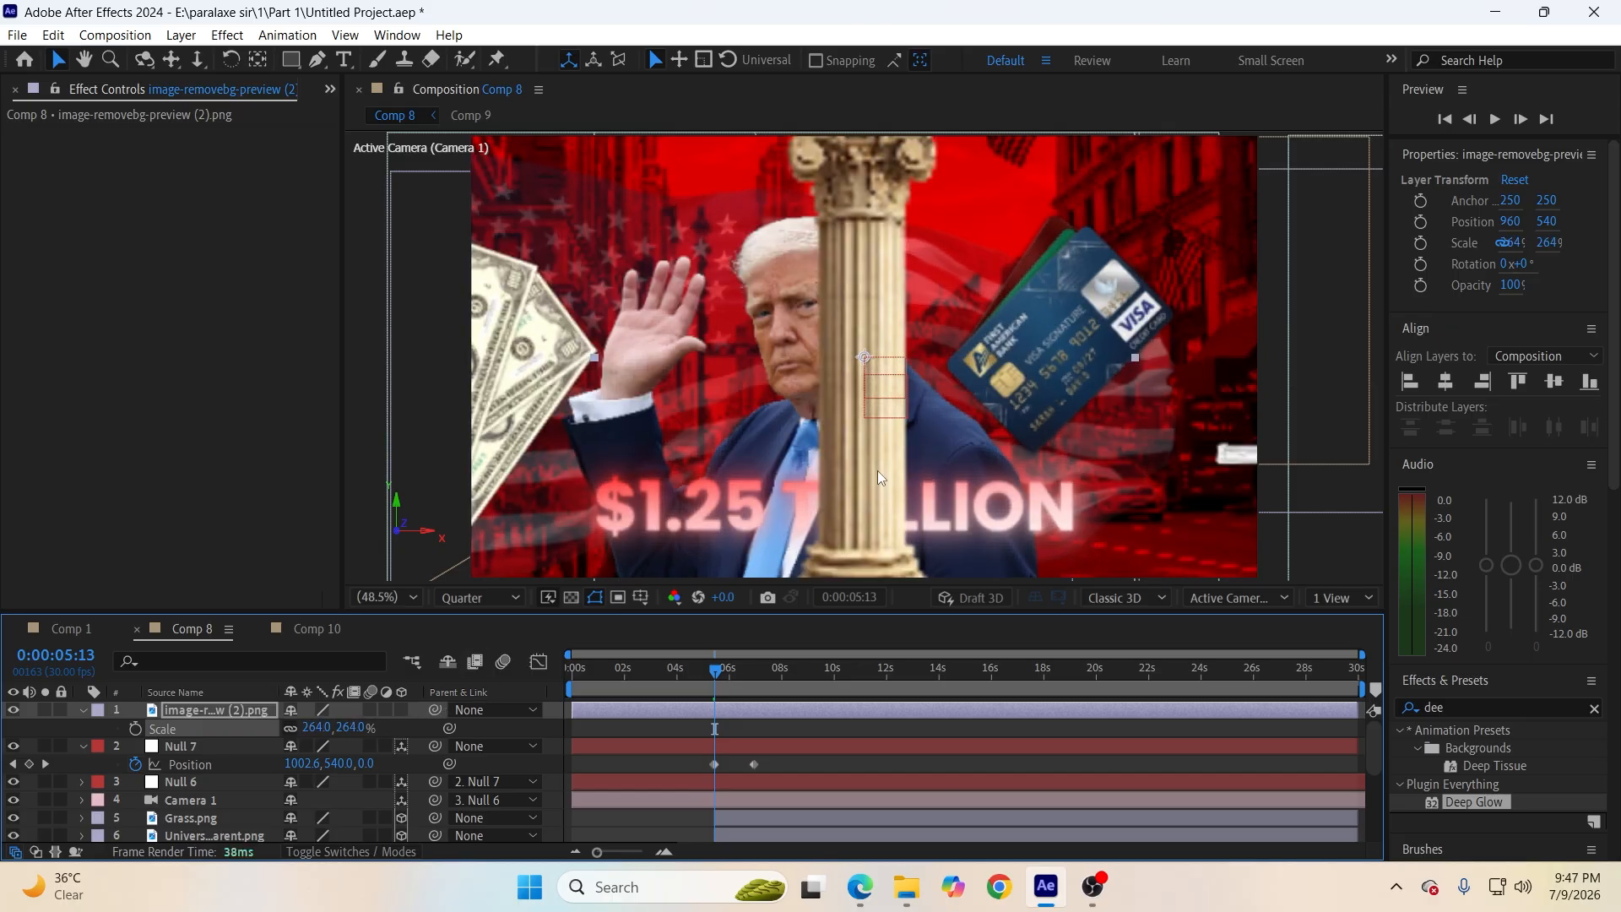
Make the column a 3D layer and move it to about X 1996, Y 558, covering the seam between the two scenes.
{"action": "left_click_drag", "start_coordinate": [860, 475], "coordinate": [1304, 492]}
{"action": "left_click", "coordinate": [402, 711]}
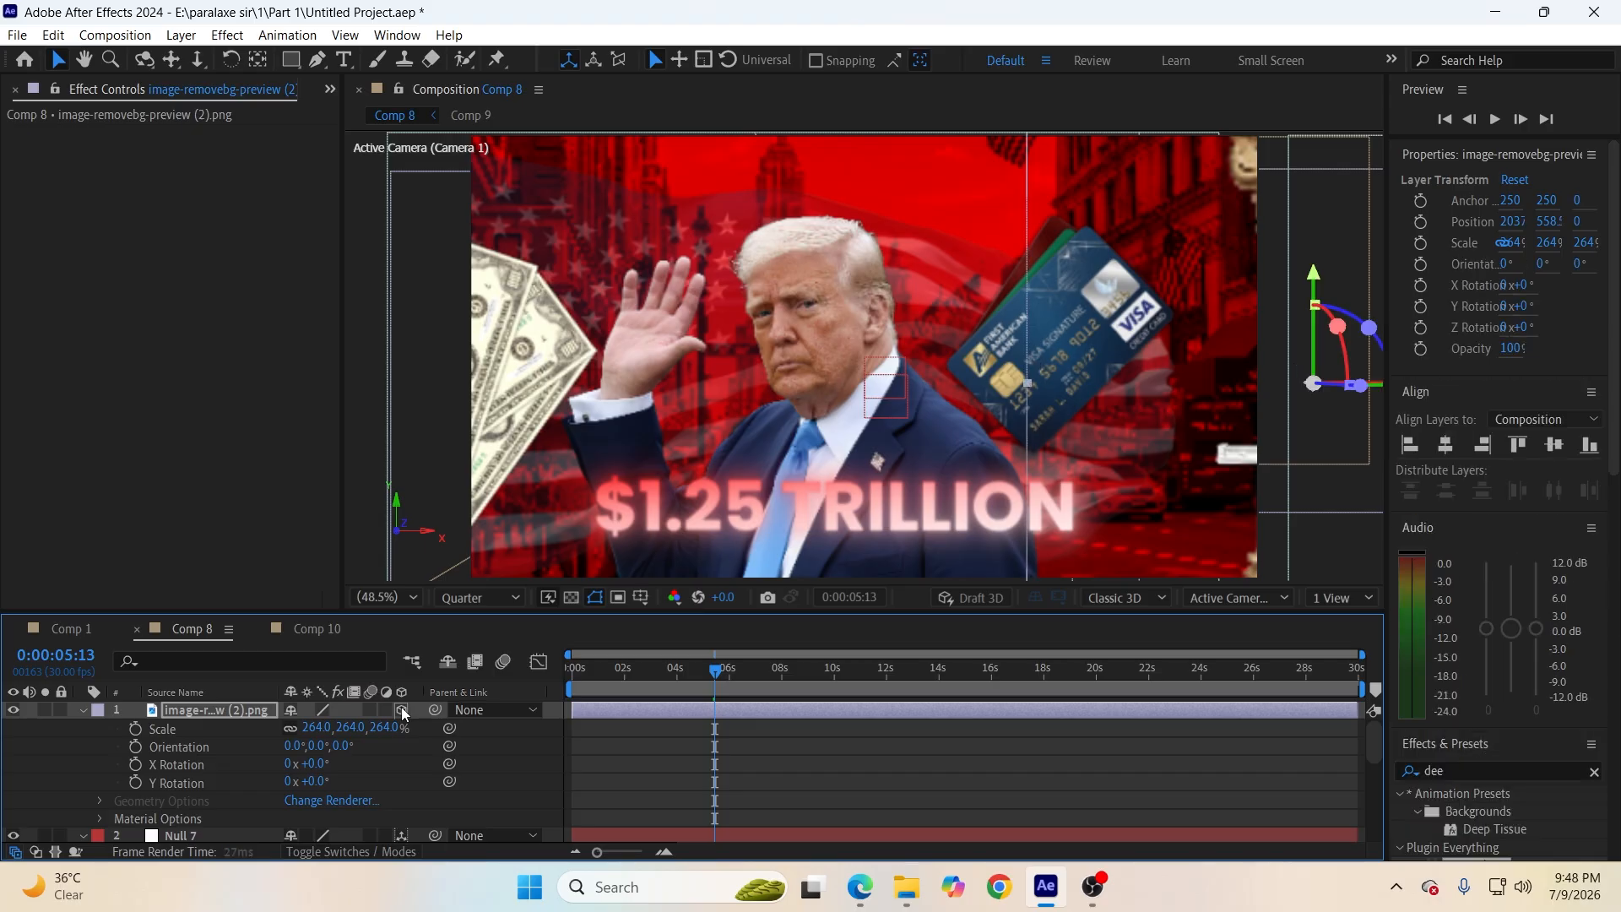
{"action": "scroll", "coordinate": [1165, 449], "scroll_direction": "down", "scroll_amount": 2}
{"action": "scroll", "coordinate": [1244, 469], "scroll_direction": "up", "scroll_amount": 2}
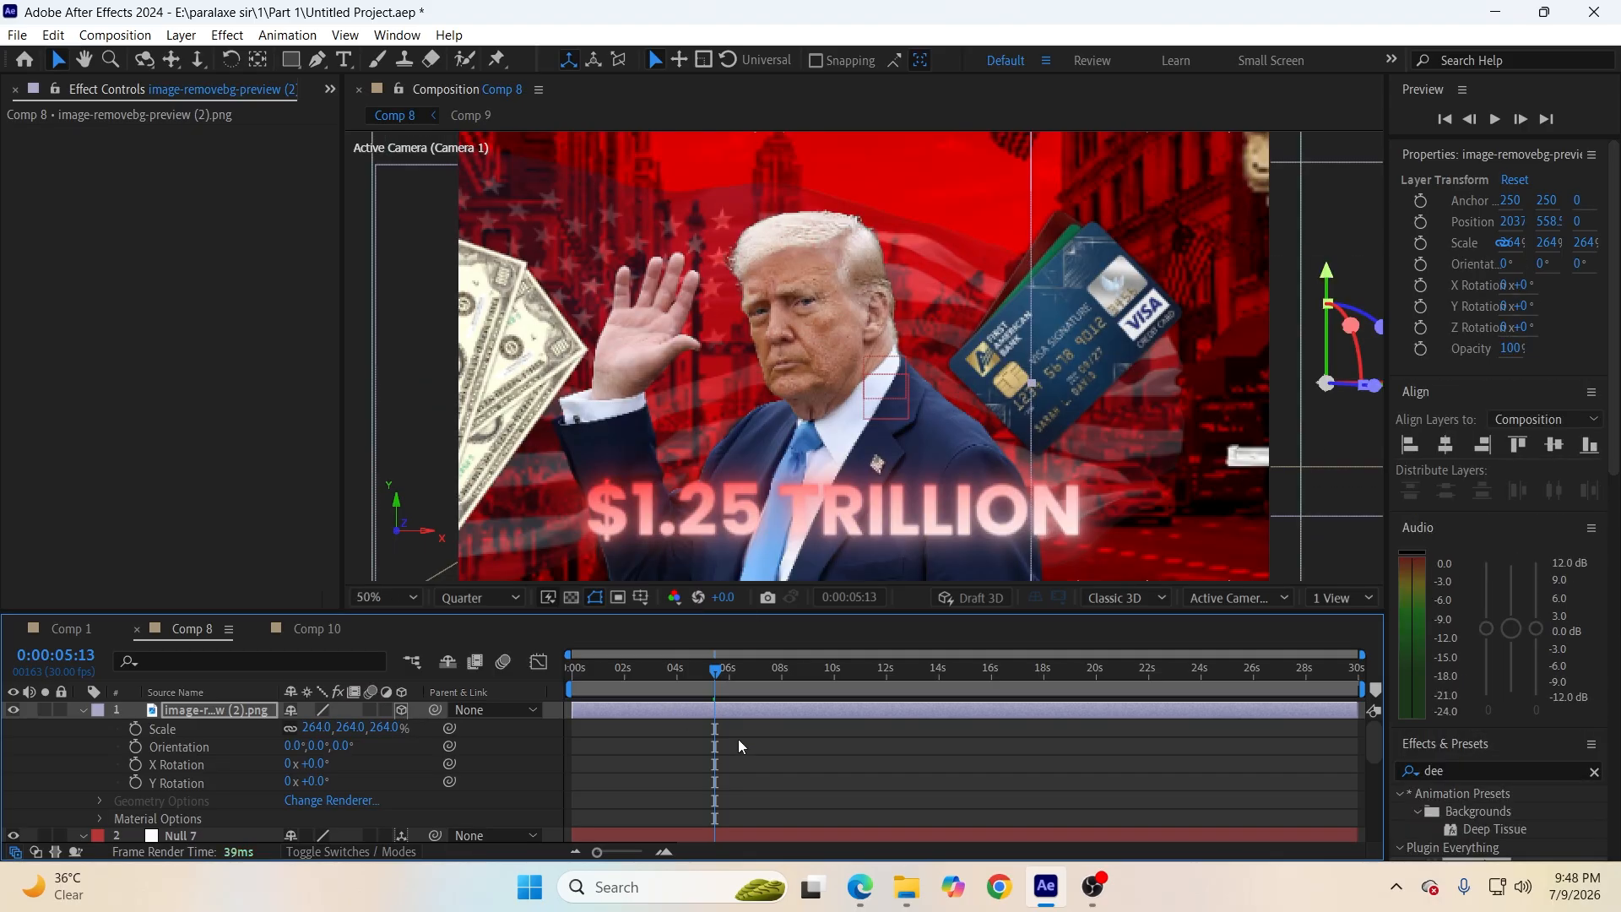
{"action": "scroll", "coordinate": [740, 741], "scroll_direction": "down", "scroll_amount": 5}
{"action": "left_click_drag", "start_coordinate": [715, 670], "coordinate": [747, 688]}
{"action": "left_click_drag", "start_coordinate": [808, 391], "coordinate": [789, 391]}
{"action": "left_click", "coordinate": [626, 808]}
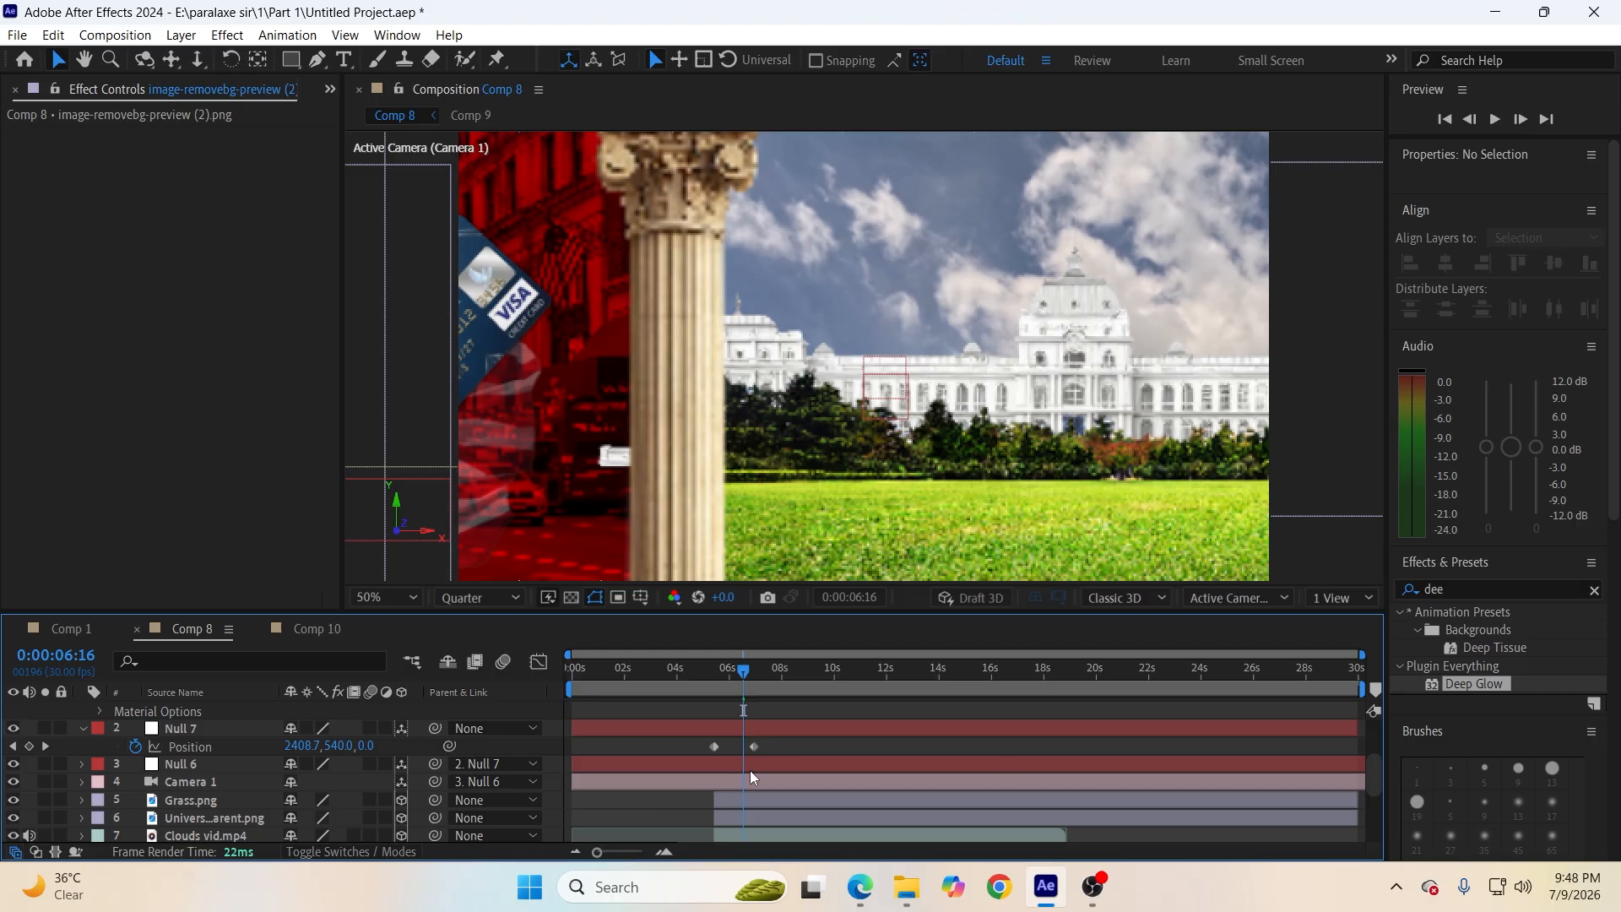
Apply Easy Ease to both Position keyframes of Null 7.
{"action": "left_click_drag", "start_coordinate": [775, 740], "coordinate": [676, 780]}
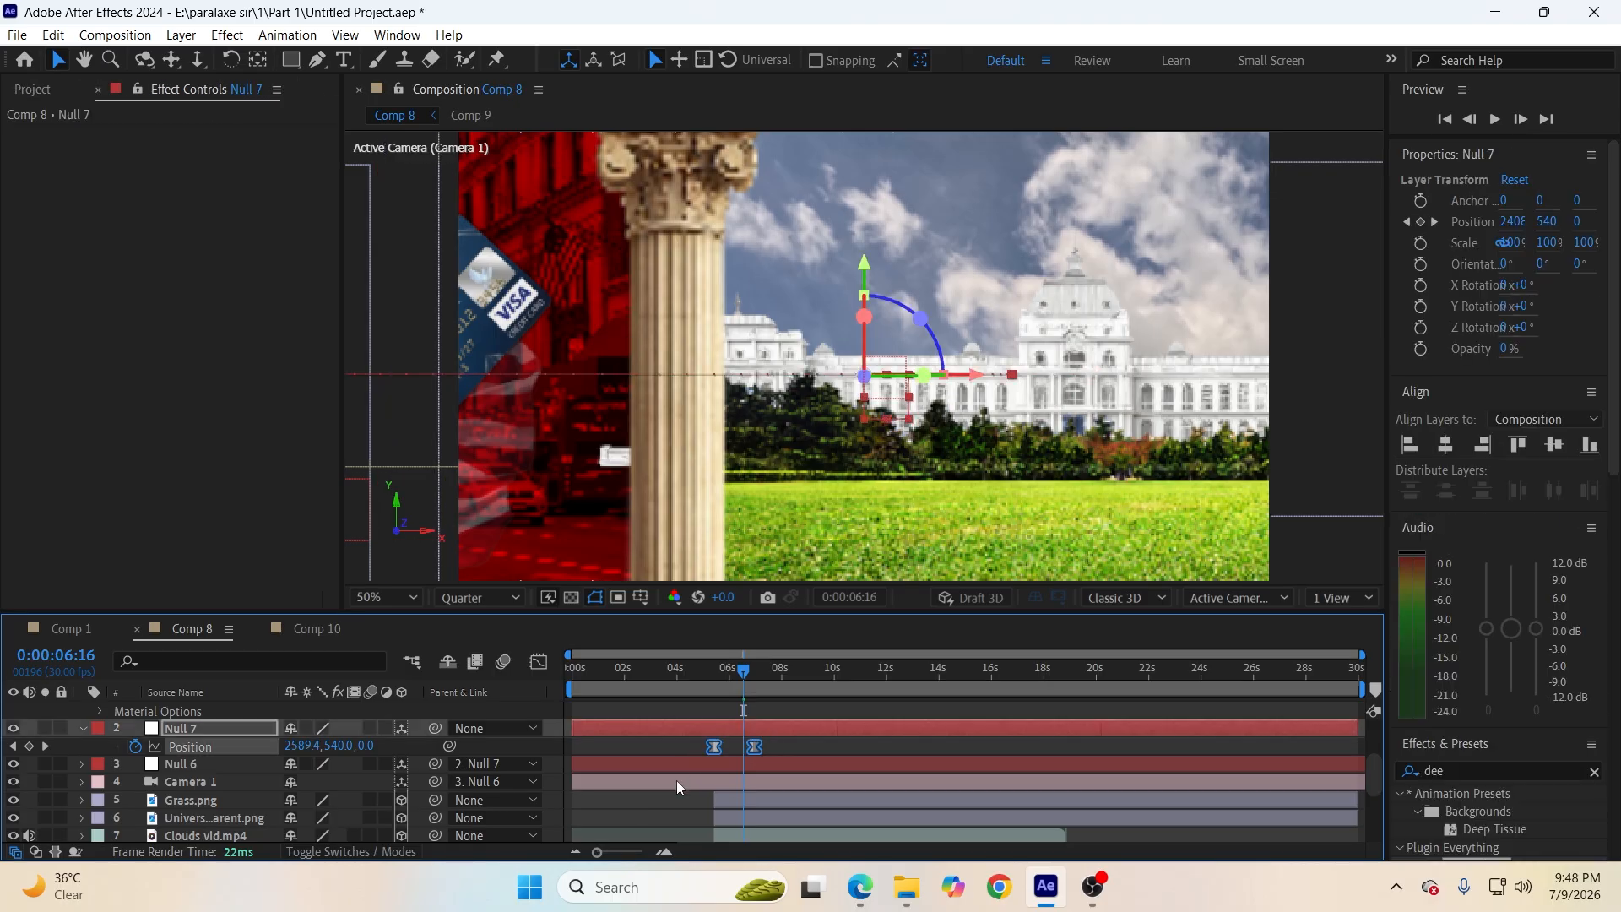
{"action": "key", "text": "F9"}
{"action": "left_click_drag", "start_coordinate": [744, 675], "coordinate": [595, 746]}
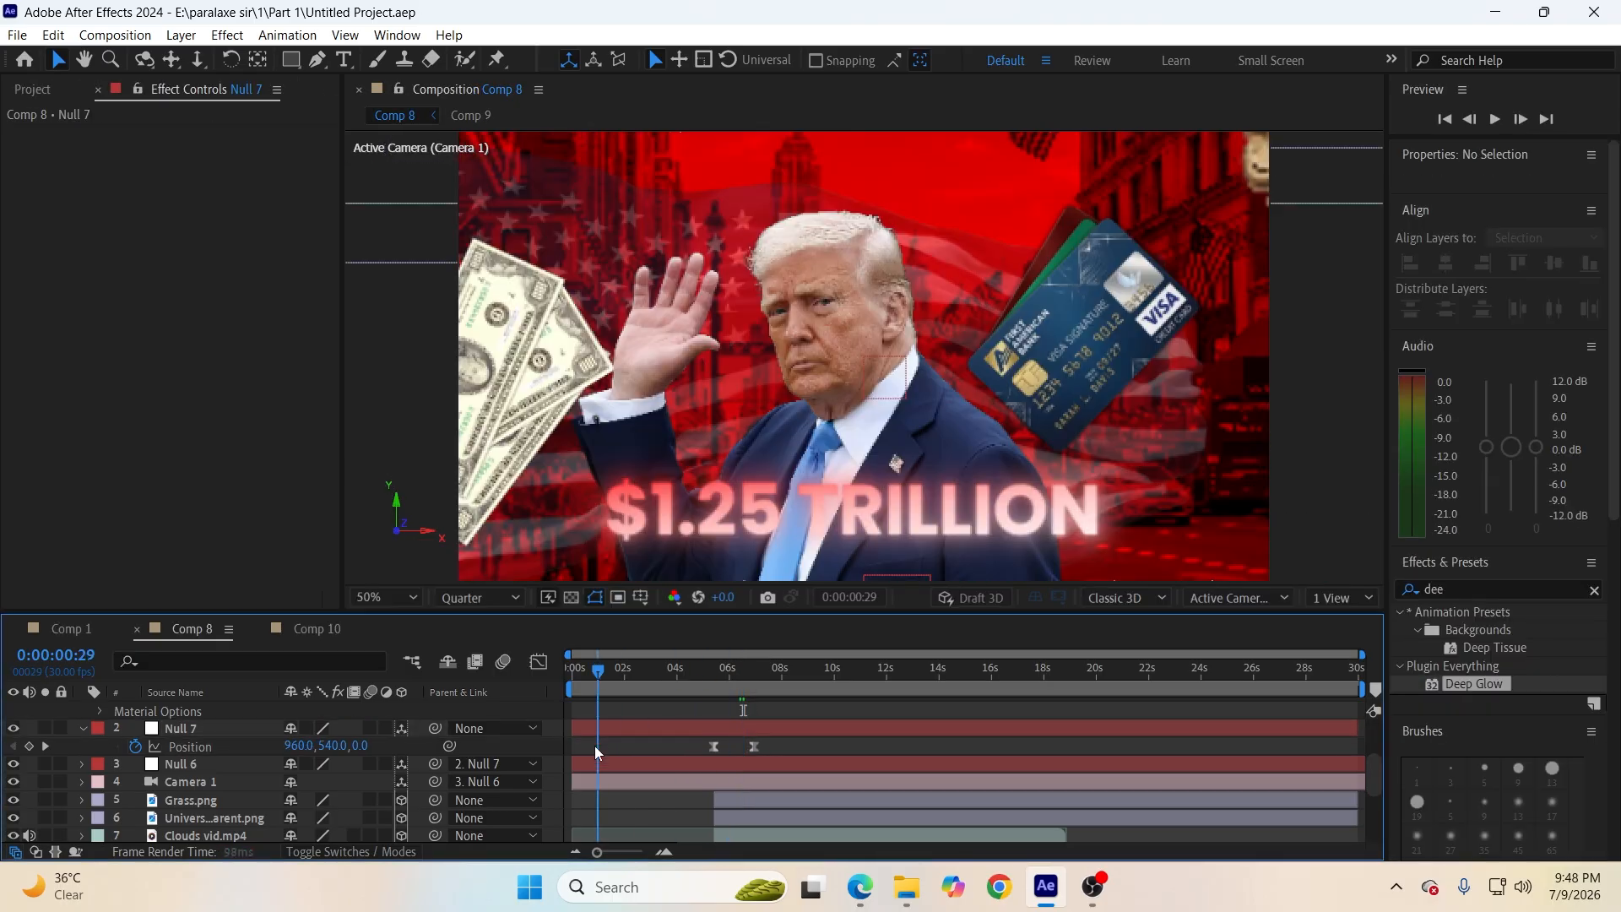
Collapse the column layer's properties and move the layer between Camera 1 and Grass.png in the layer stack.
{"action": "left_click", "coordinate": [386, 597]}
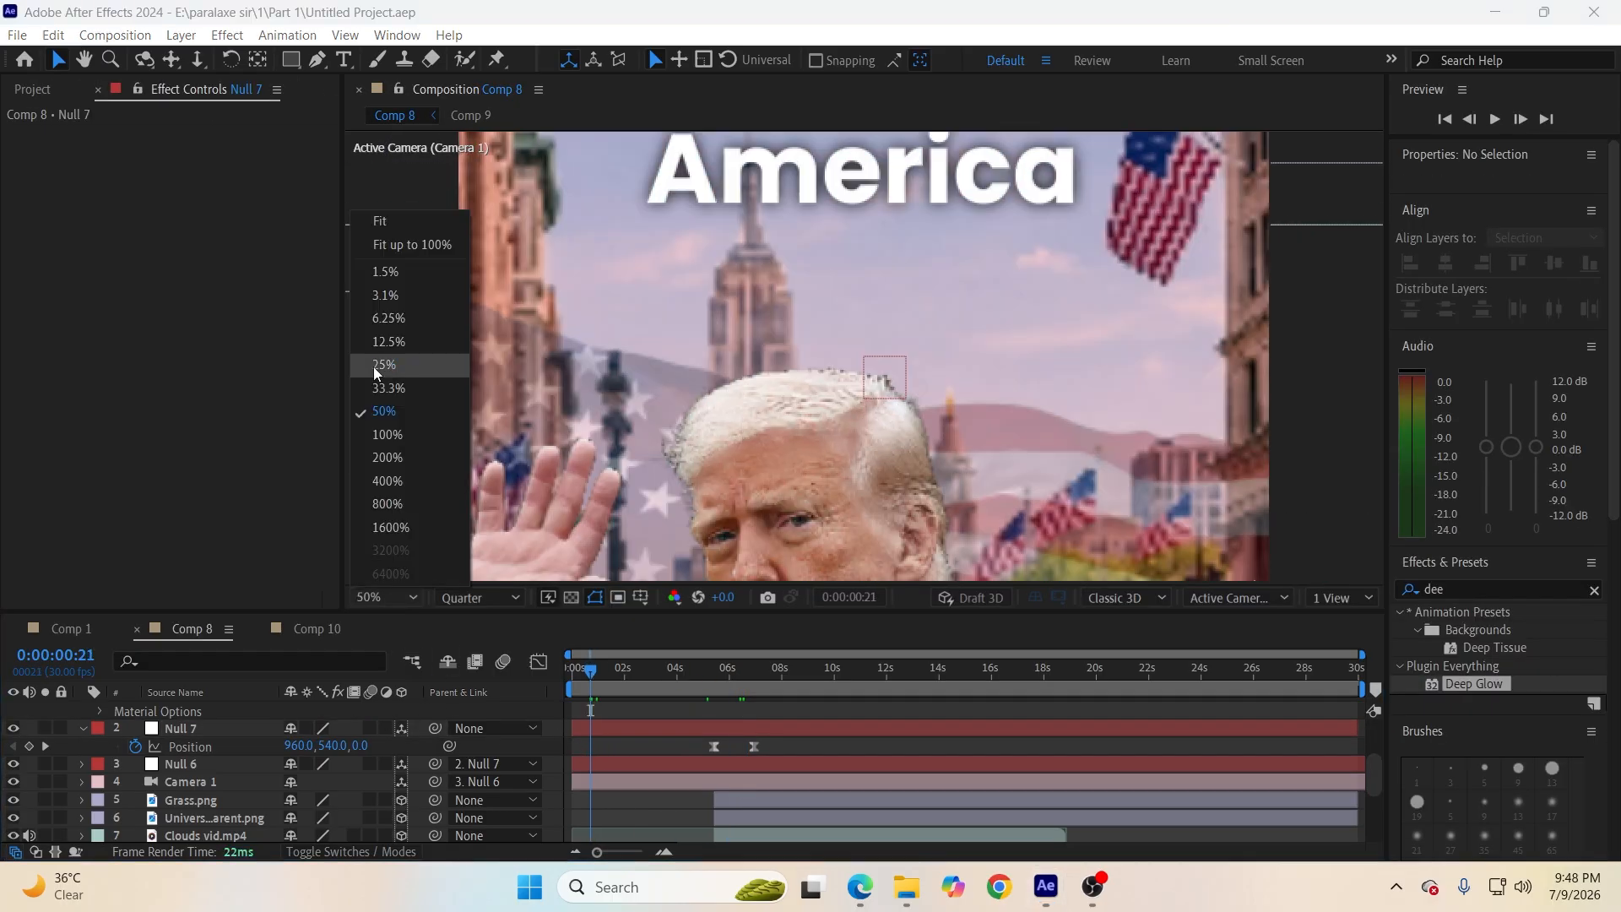
{"action": "left_click", "coordinate": [382, 221]}
{"action": "scroll", "coordinate": [107, 728], "scroll_direction": "up", "scroll_amount": 3}
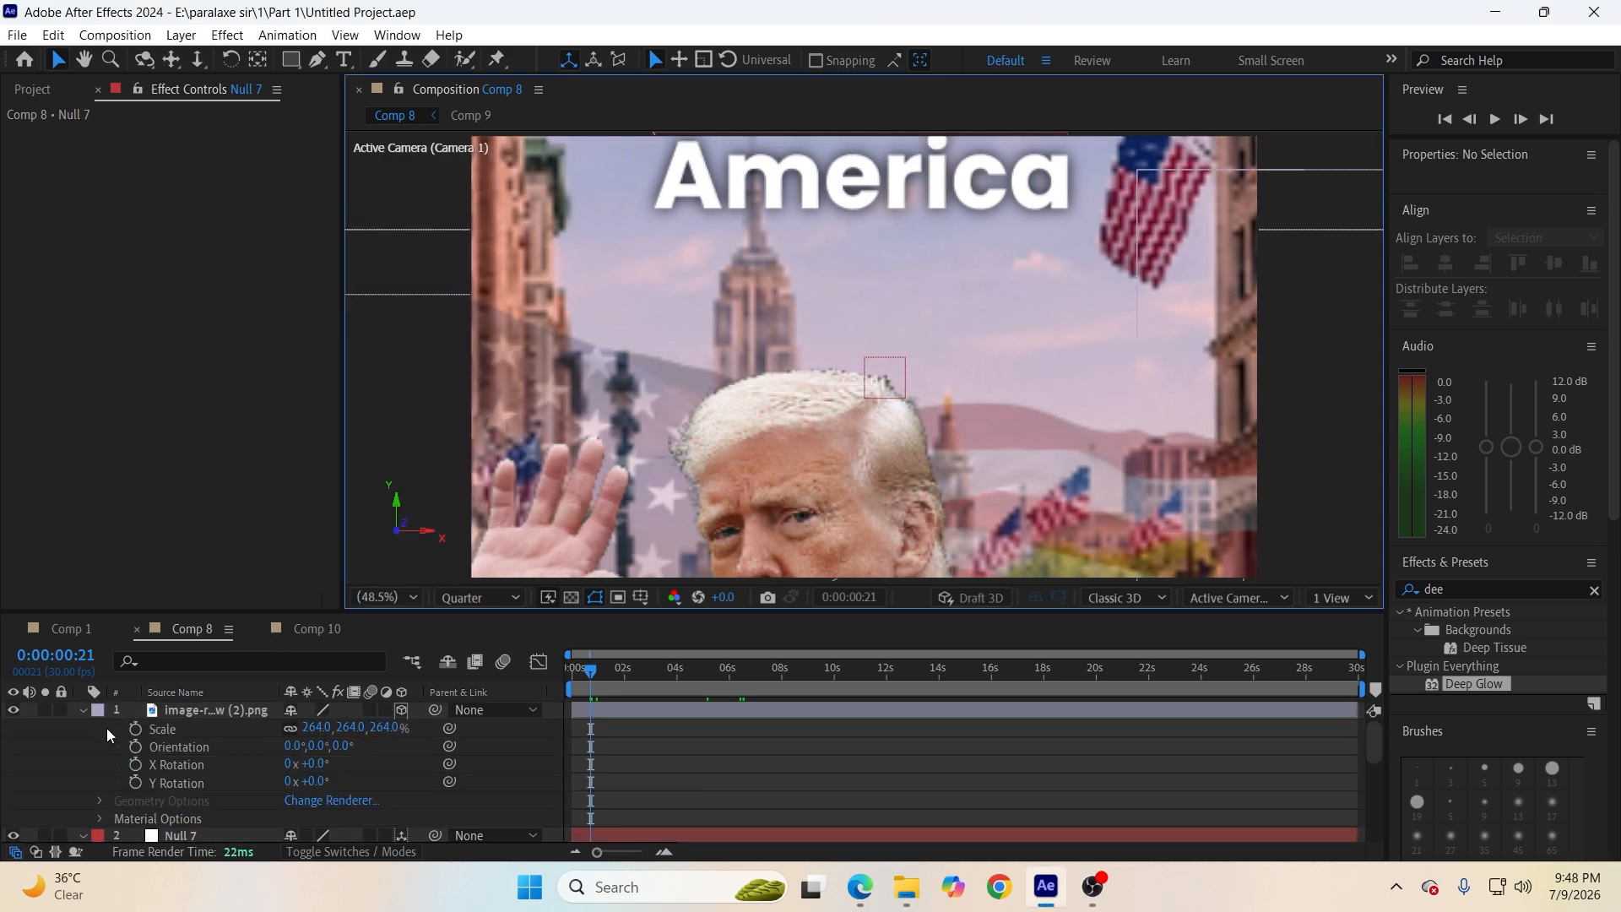
{"action": "left_click", "coordinate": [85, 714]}
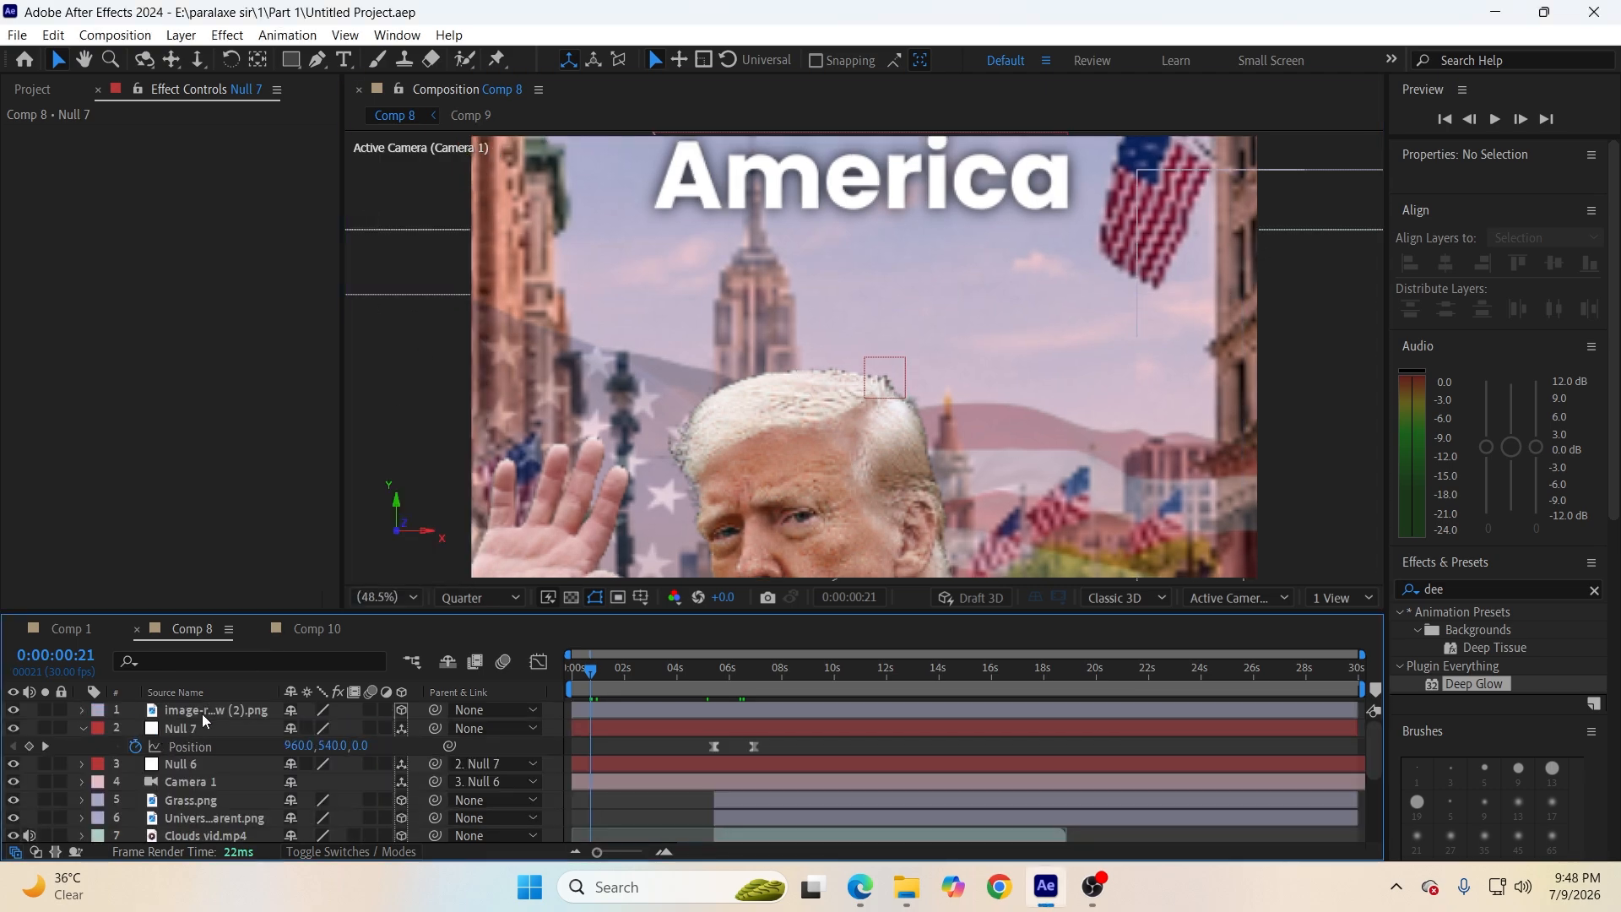
{"action": "left_click_drag", "start_coordinate": [201, 713], "coordinate": [207, 794]}
{"action": "left_click", "coordinate": [645, 828]}
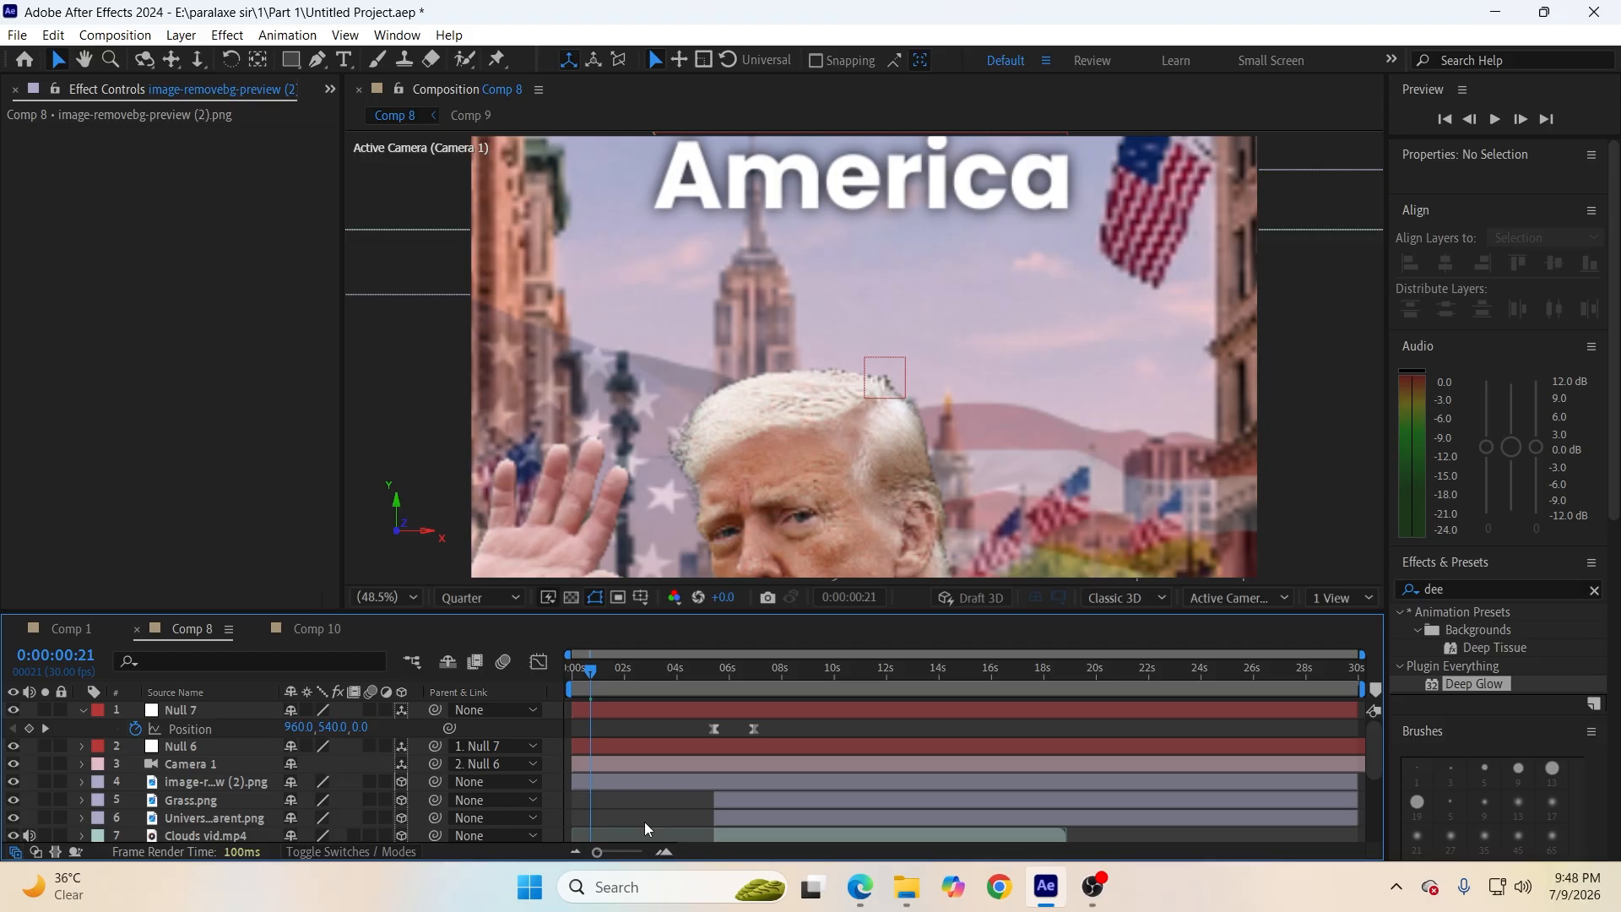
Split the column layer at 0:00:05:12, delete the piece before that time, and save the project.
{"action": "left_click", "coordinate": [578, 681]}
{"action": "left_click_drag", "start_coordinate": [576, 681], "coordinate": [718, 677]}
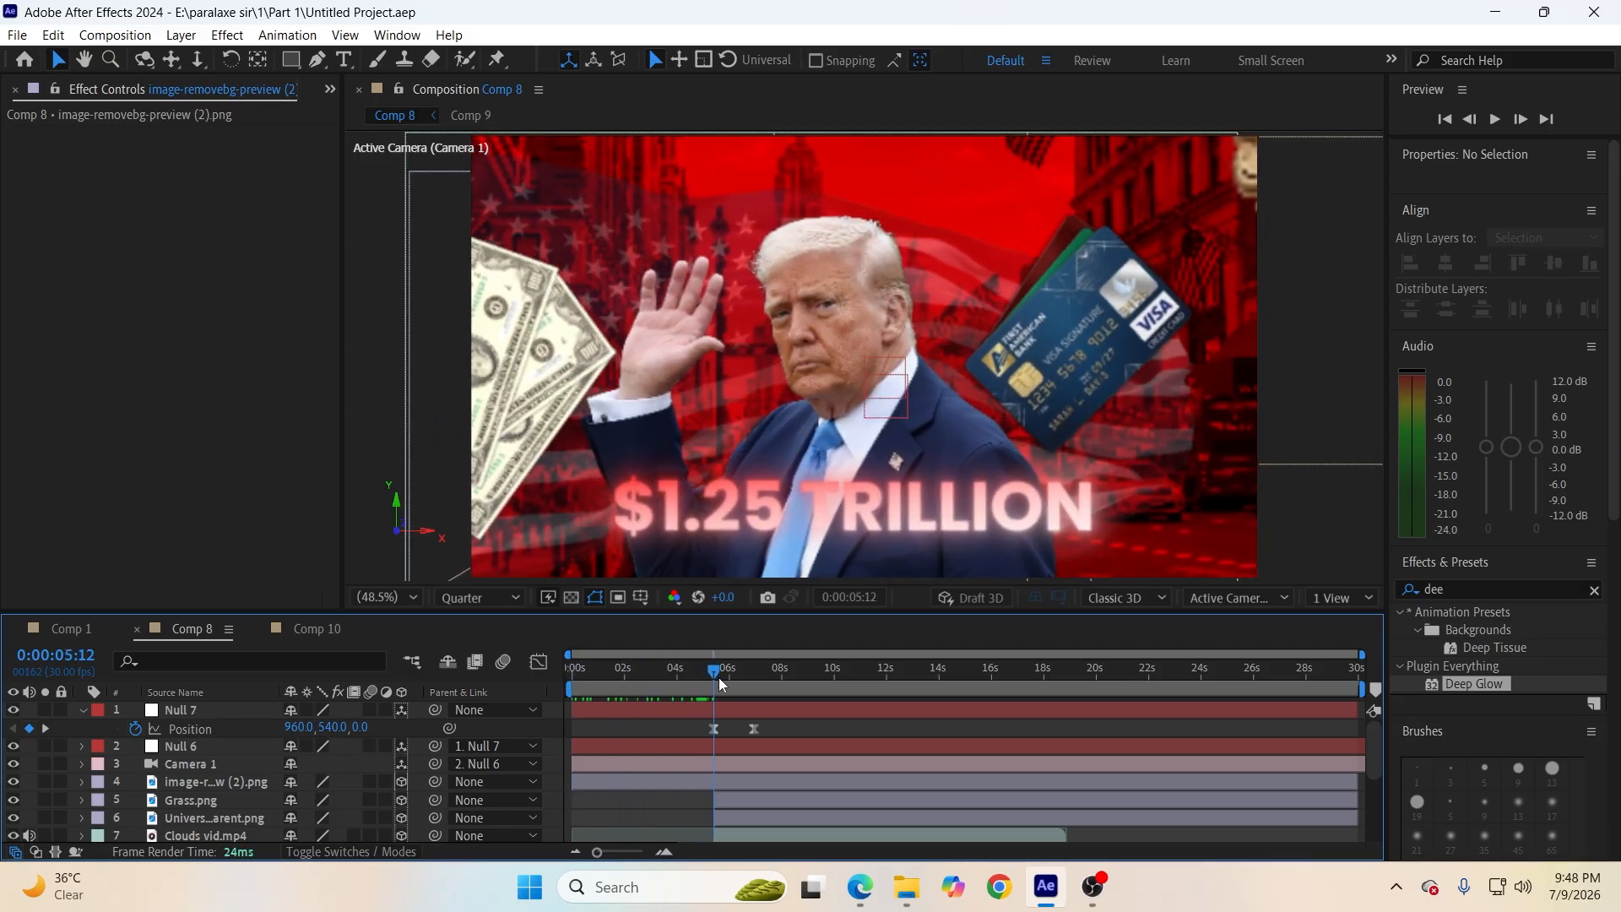
{"action": "left_click", "coordinate": [703, 767]}
{"action": "left_click", "coordinate": [702, 777]}
{"action": "key", "text": "ctrl+shift+d"}
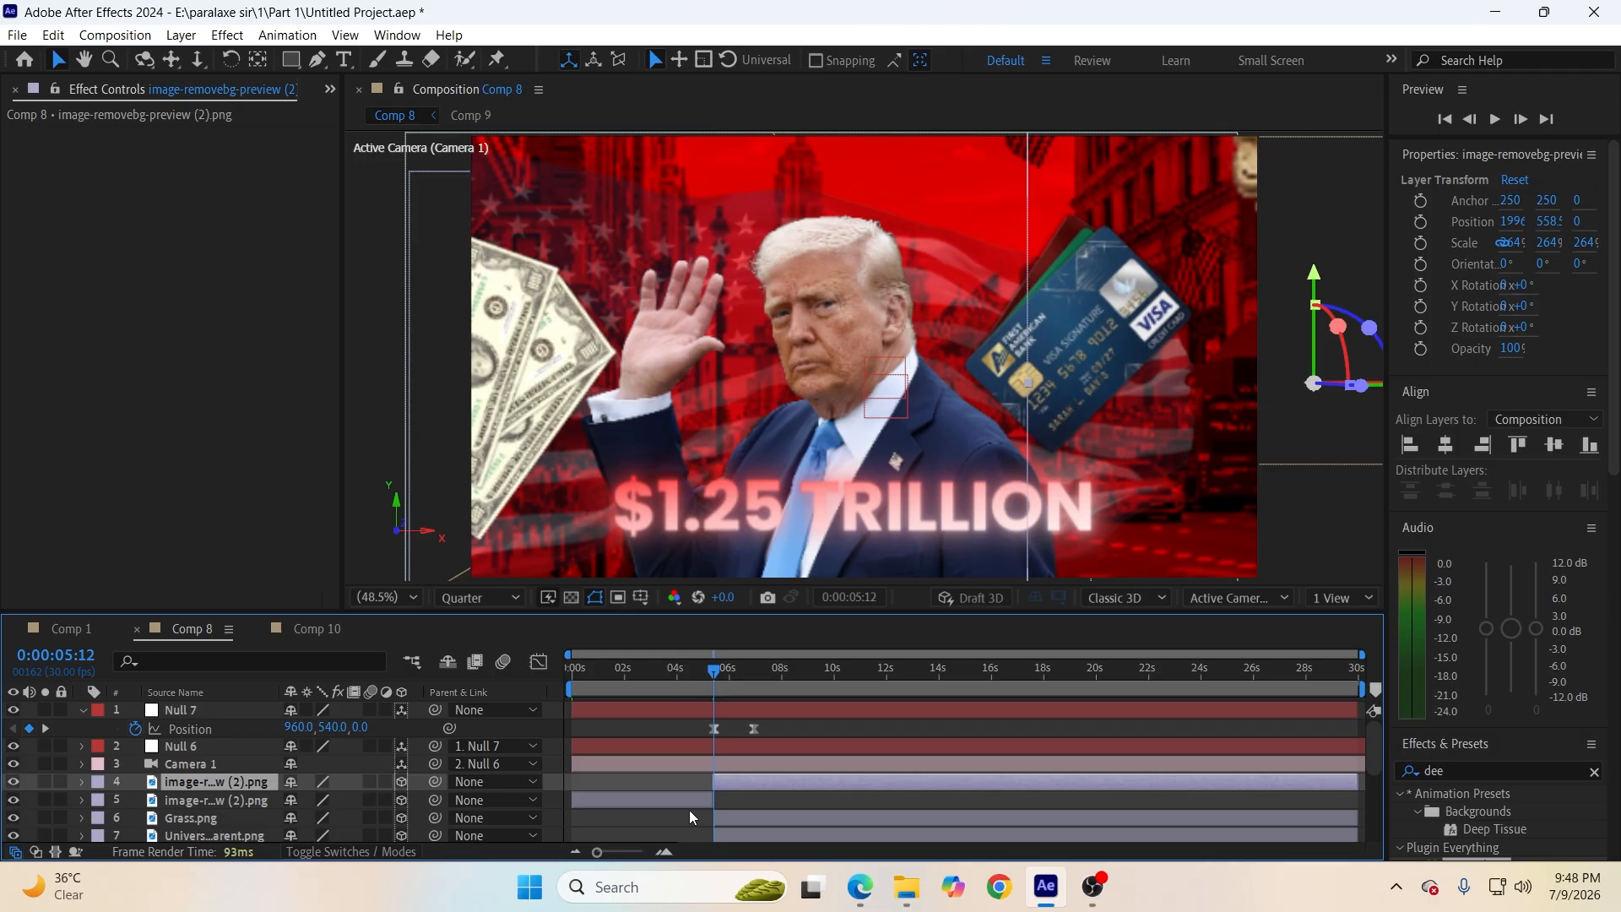
{"action": "left_click", "coordinate": [690, 801]}
{"action": "key", "text": "Delete"}
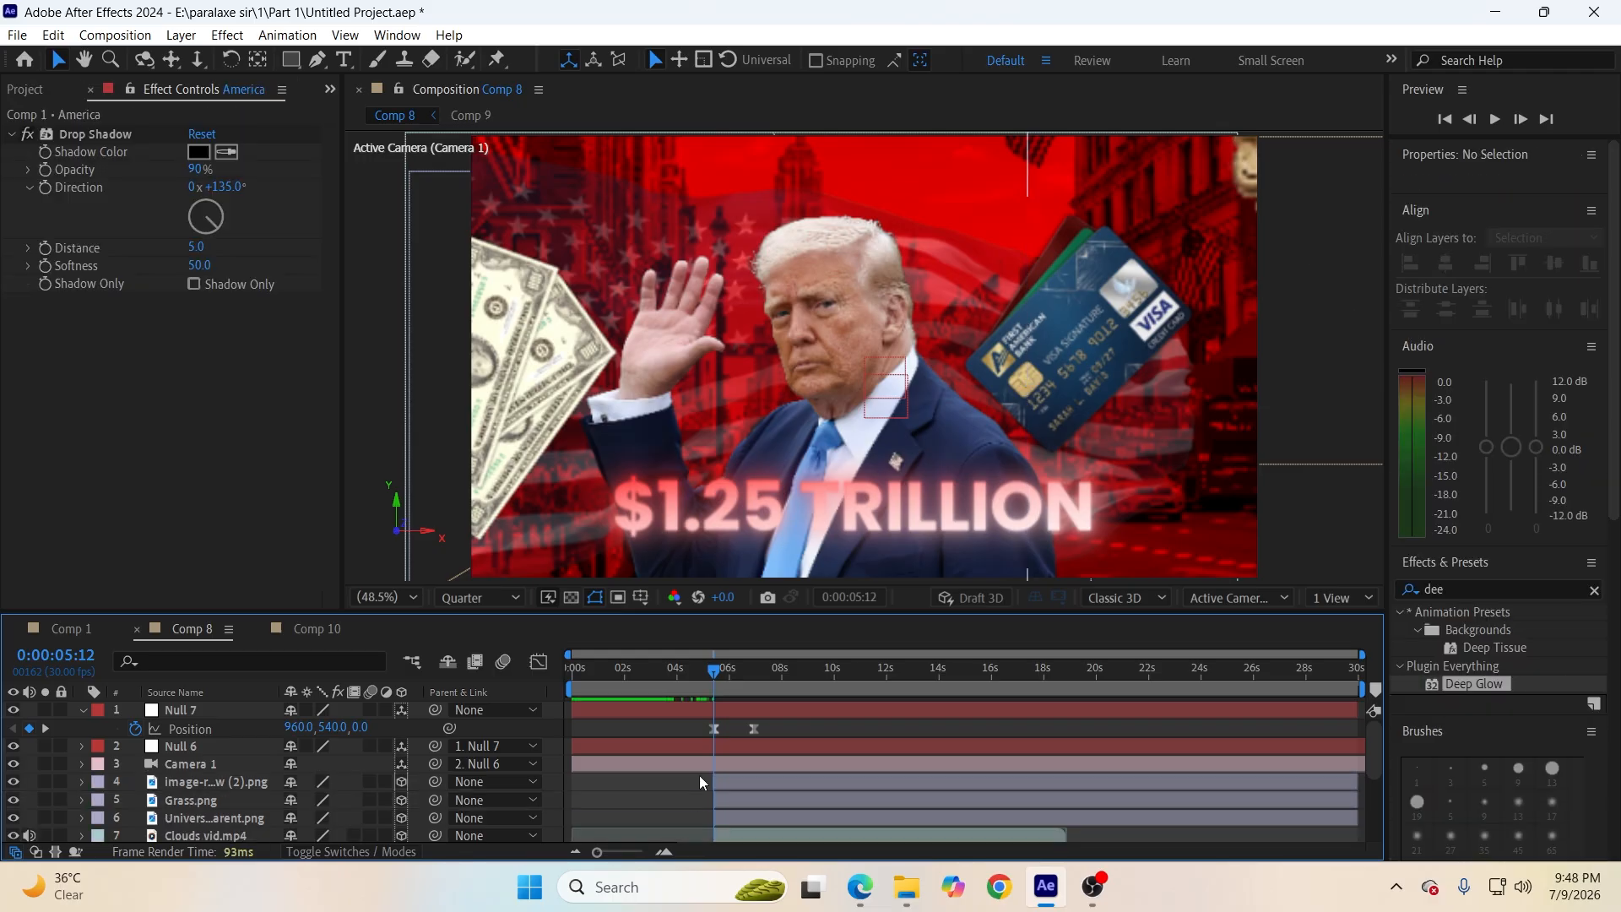
{"action": "key", "text": "ctrl+s"}
Preview Comp 8 from the start to check the eased camera slide past the column.
{"action": "key", "text": "Home"}
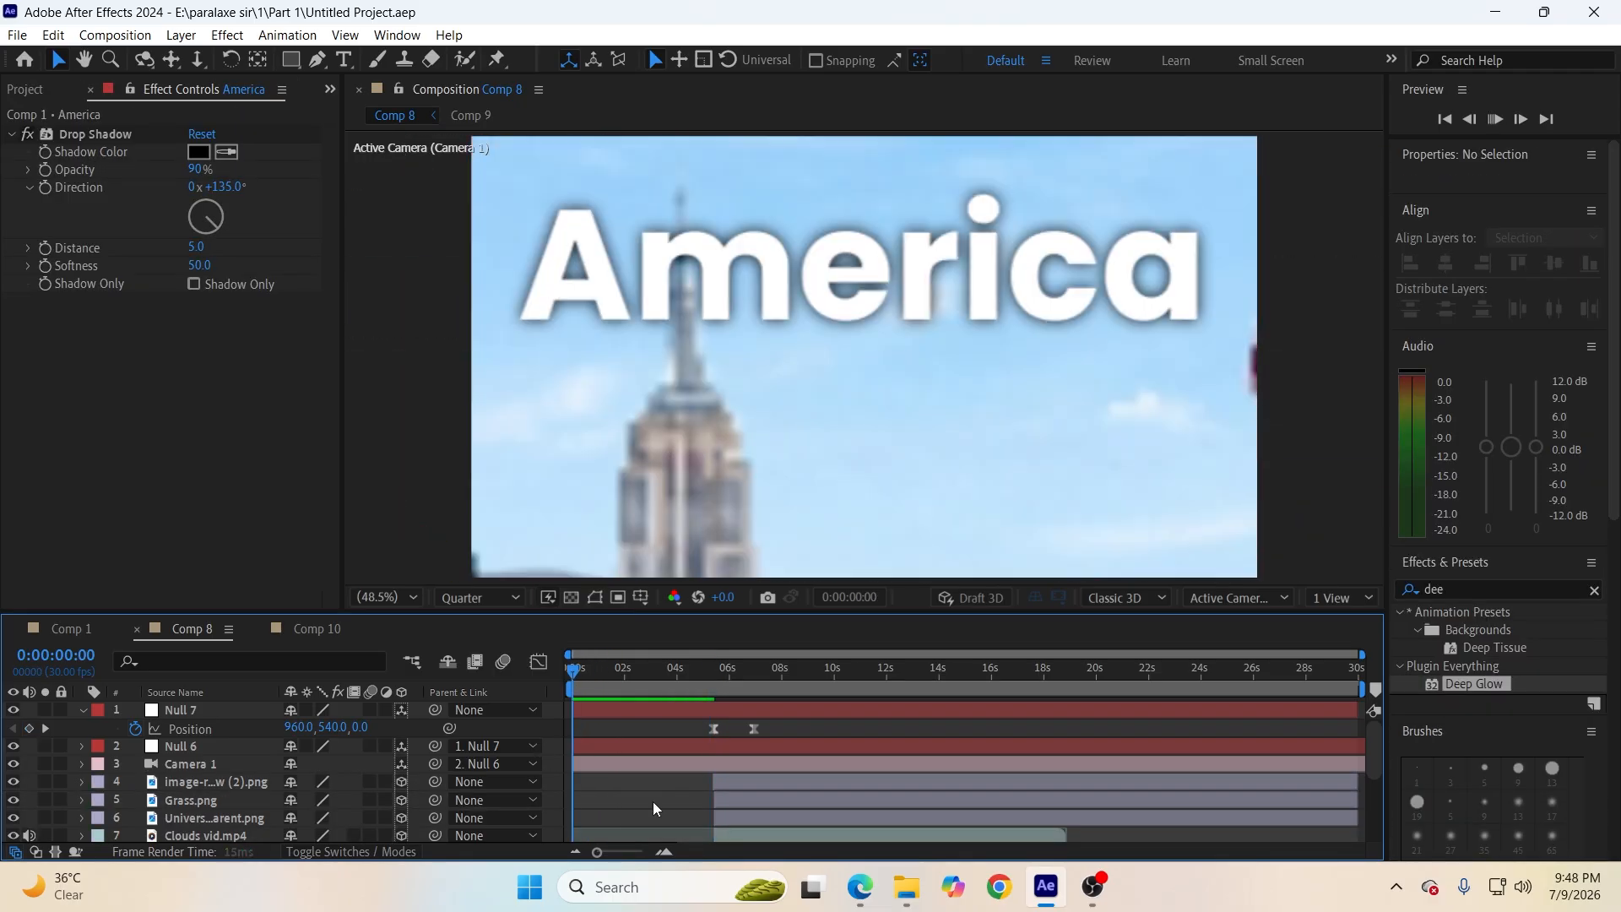
{"action": "key", "text": "space"}
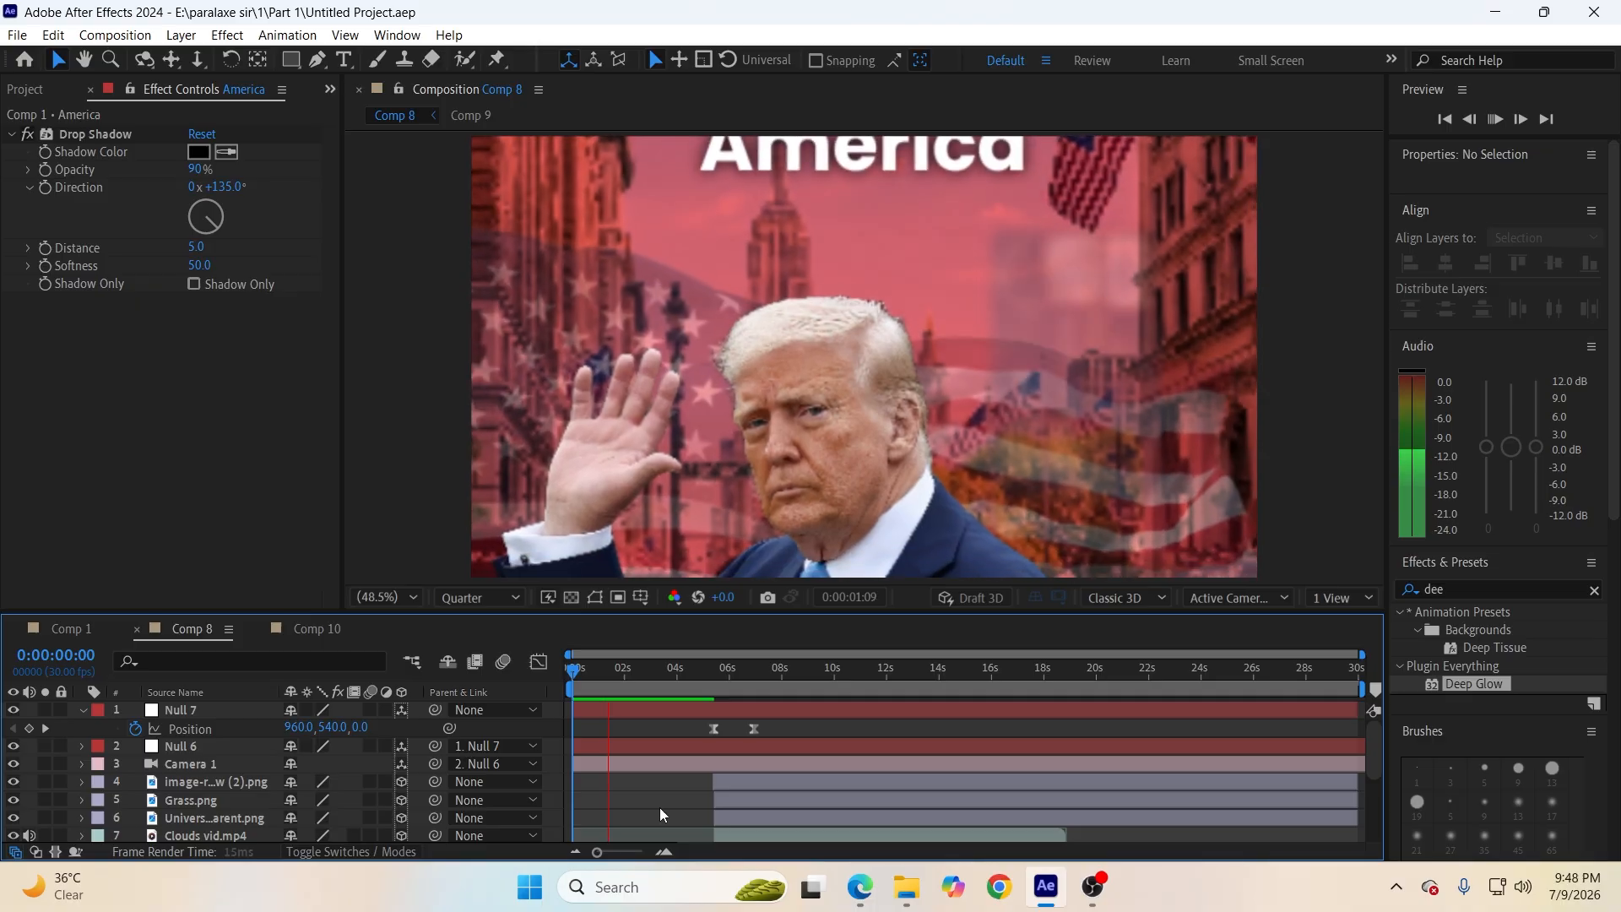
{"action": "key", "text": "space"}
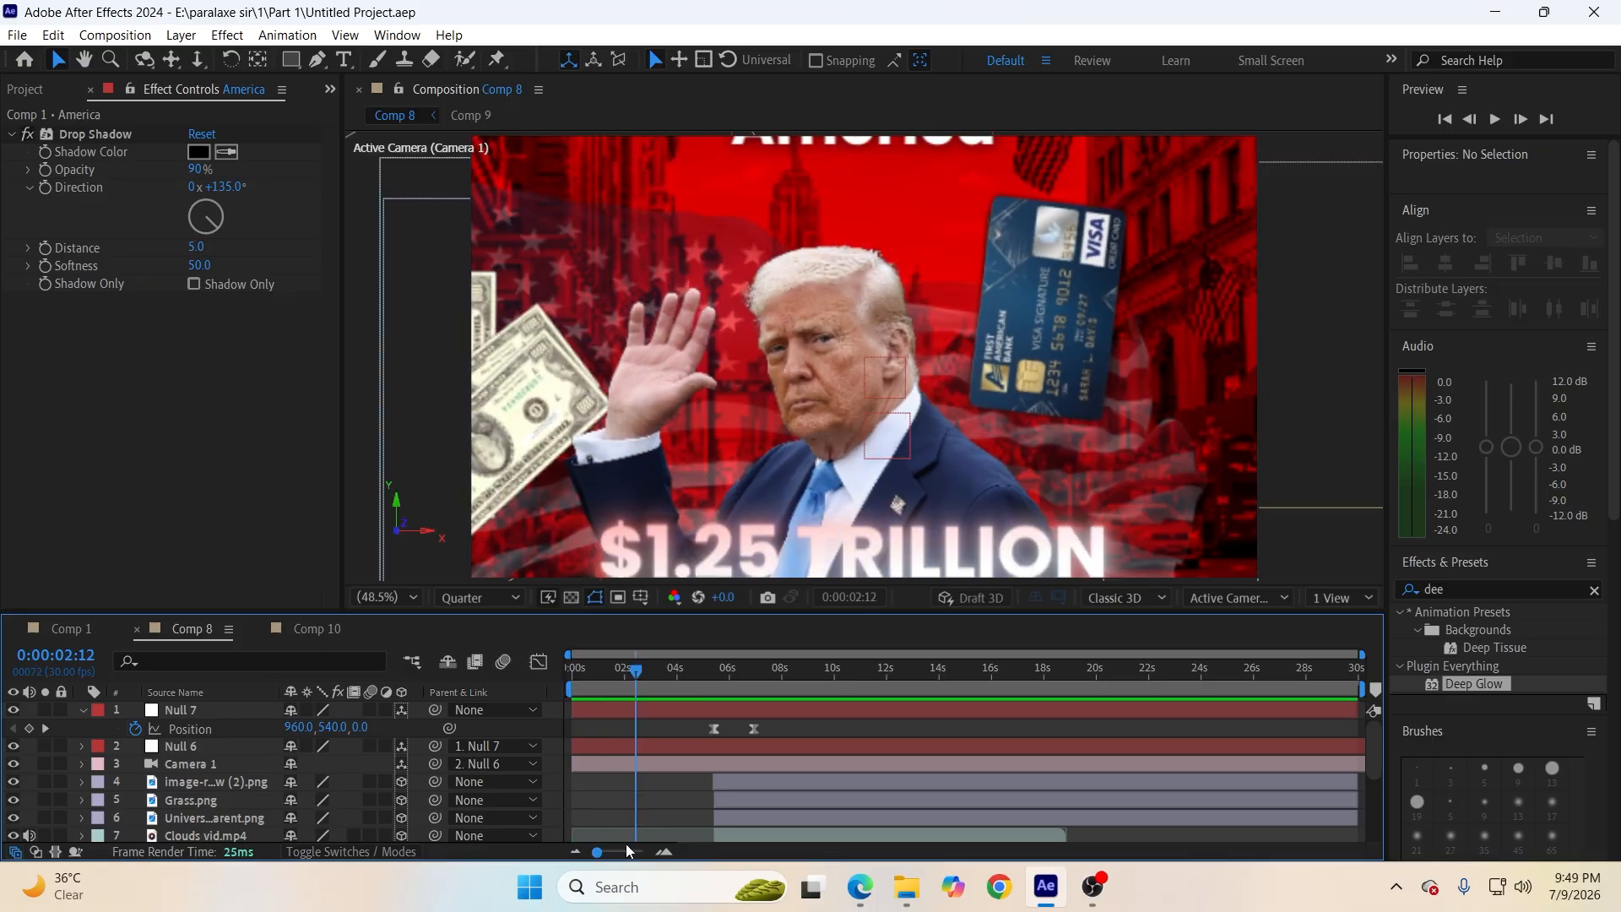
{"action": "key", "text": "Home"}
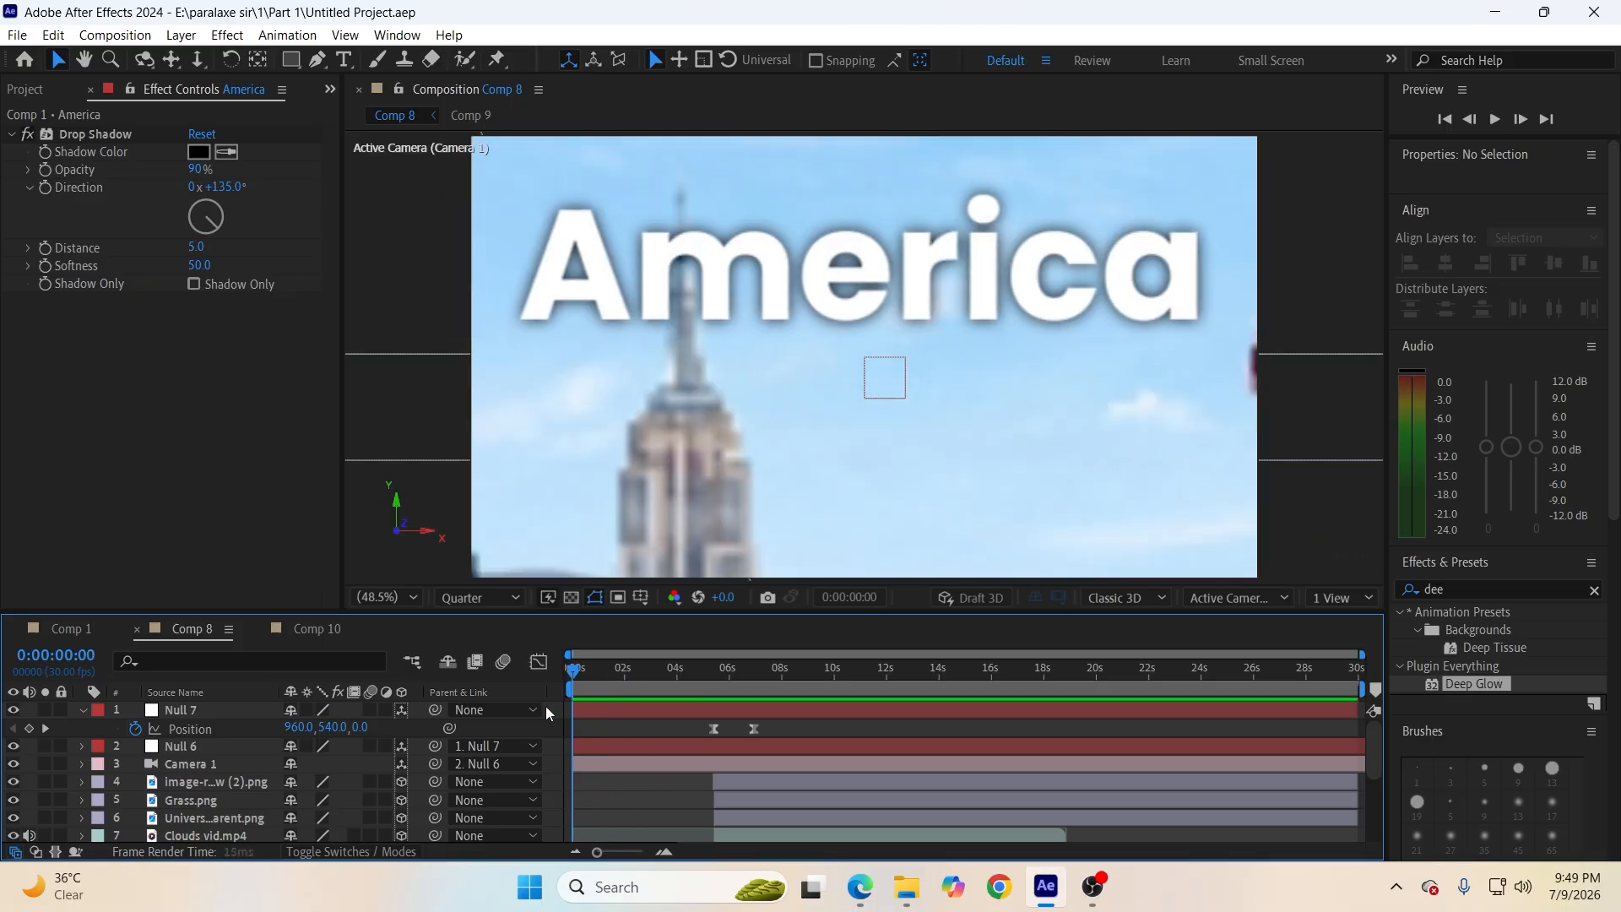
{"action": "key", "text": "space"}
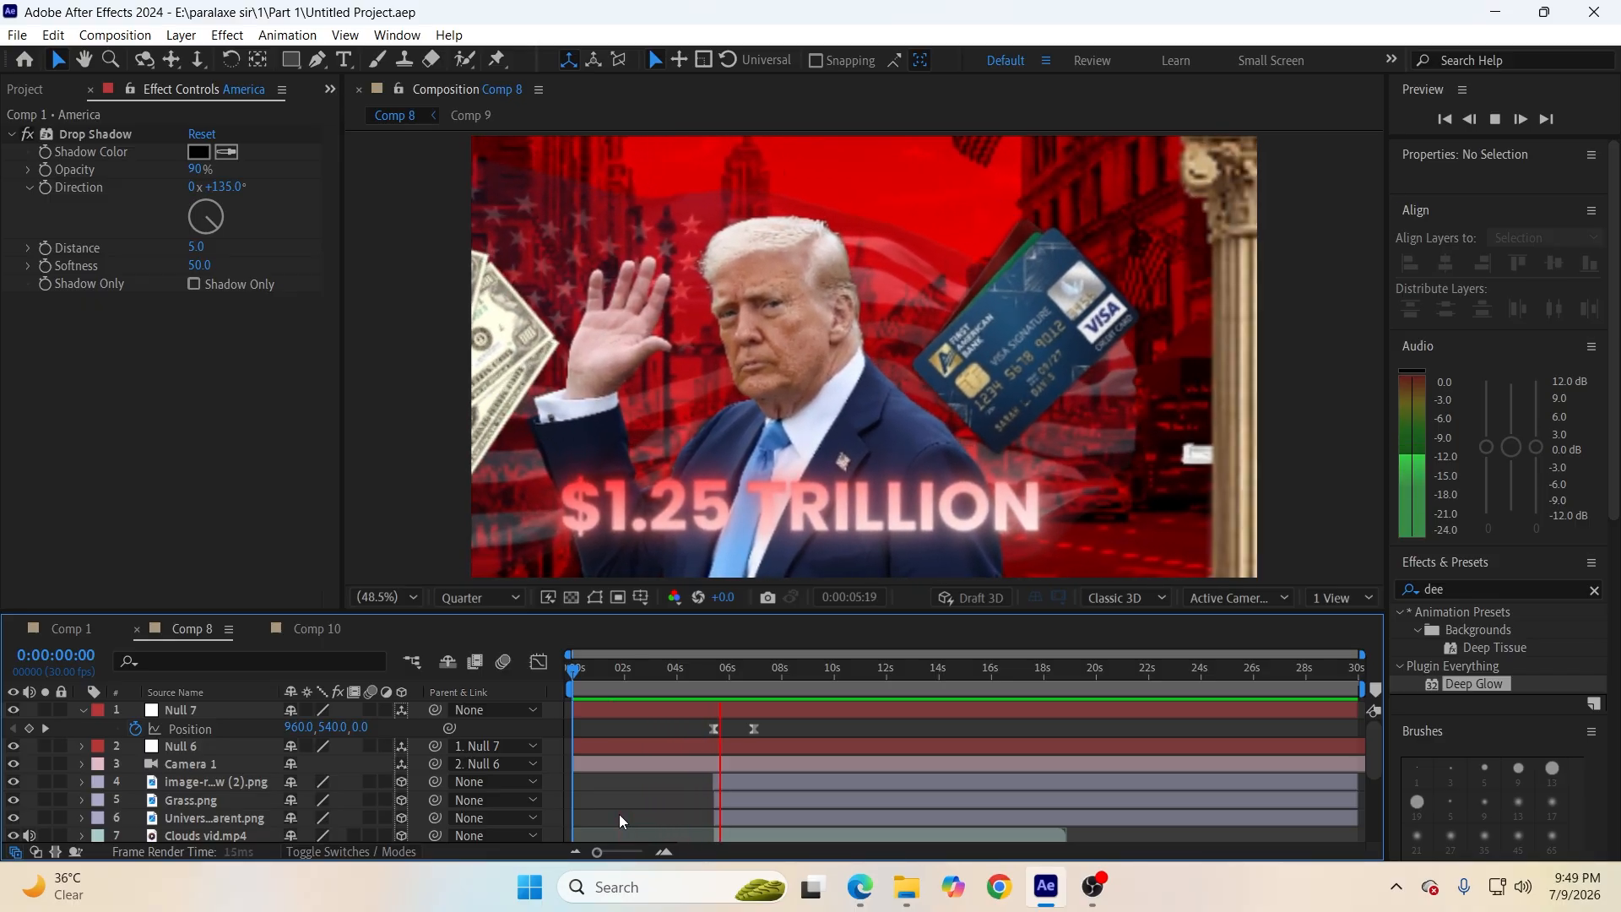
{"action": "key", "text": "space"}
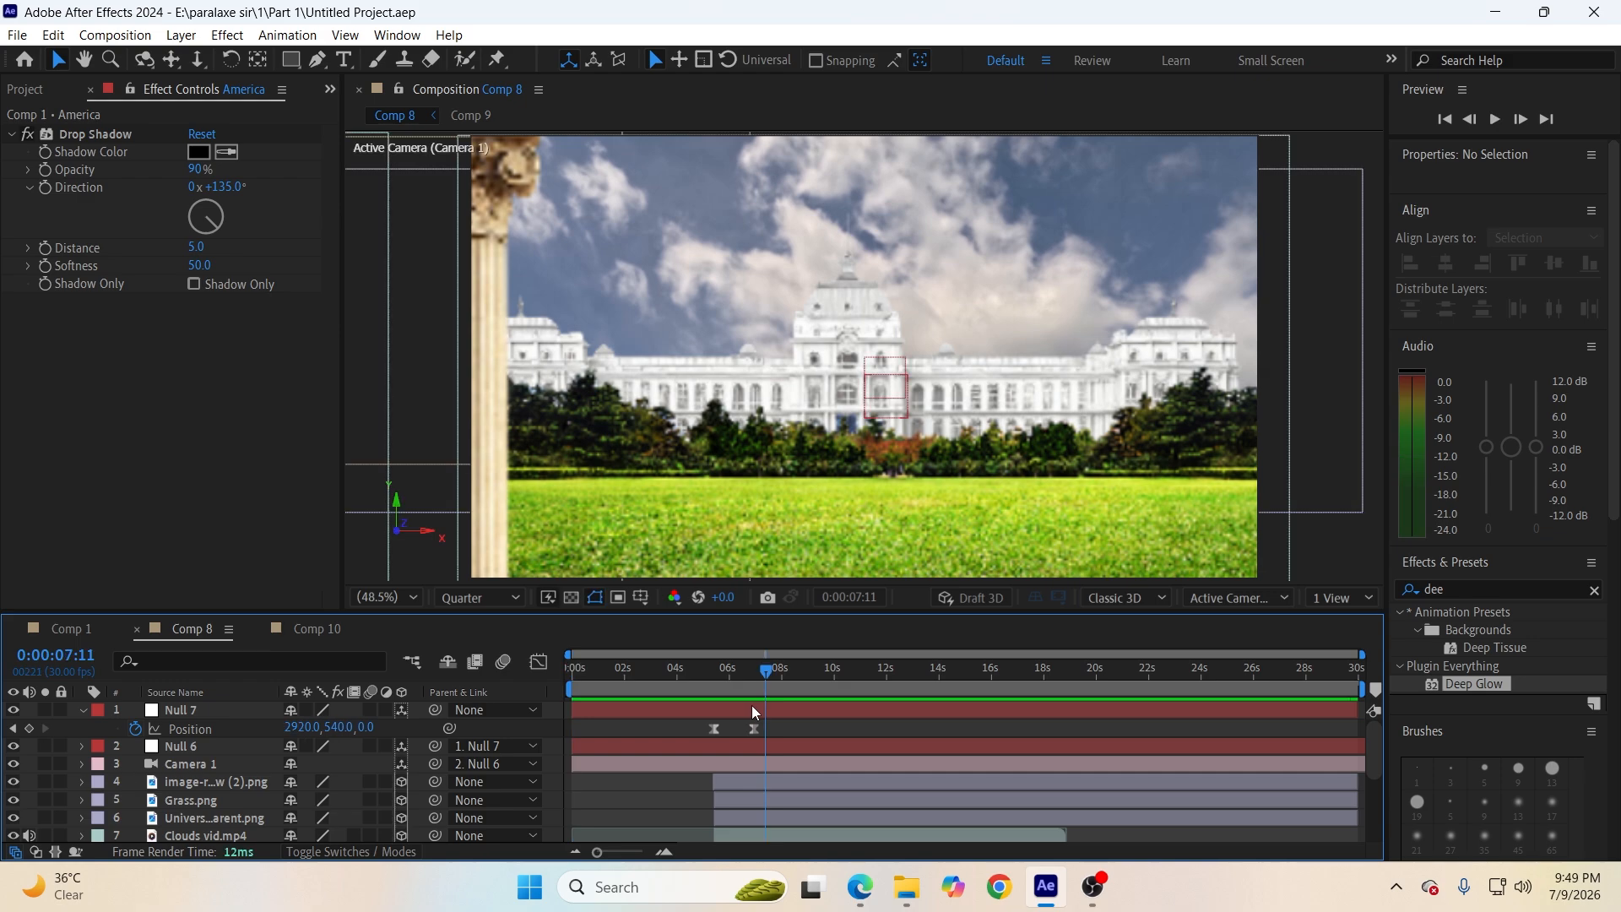
{"action": "key", "text": "space"}
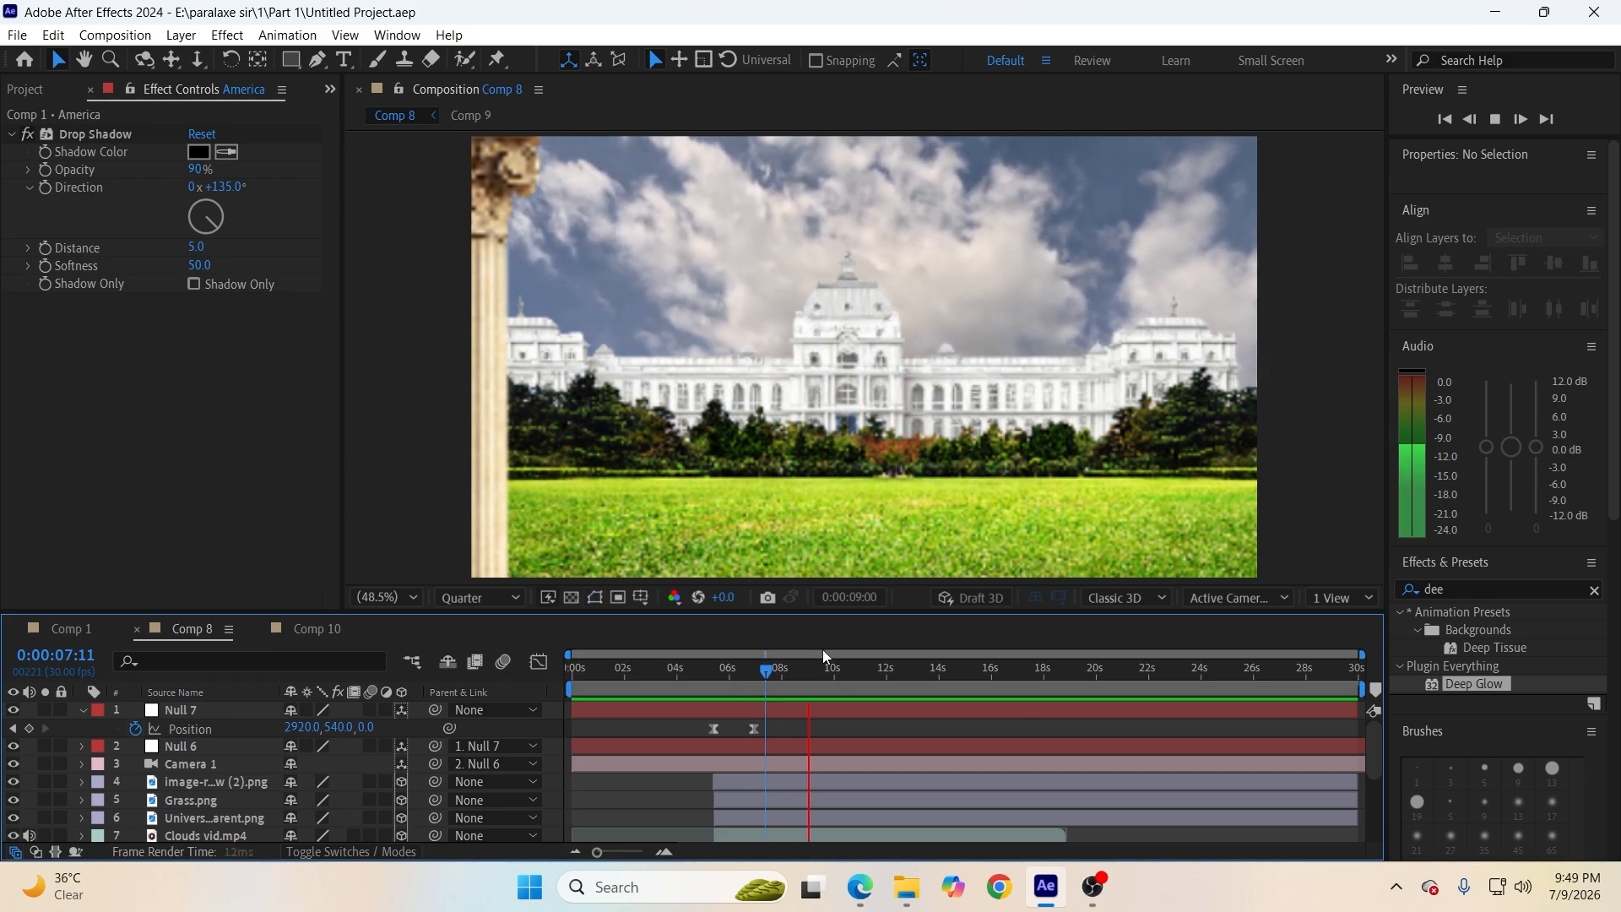
Add a Null 7 Position keyframe at 0:00:10:00 with Z set to 436 to push the camera towards the building.
{"action": "left_click", "coordinate": [840, 665]}
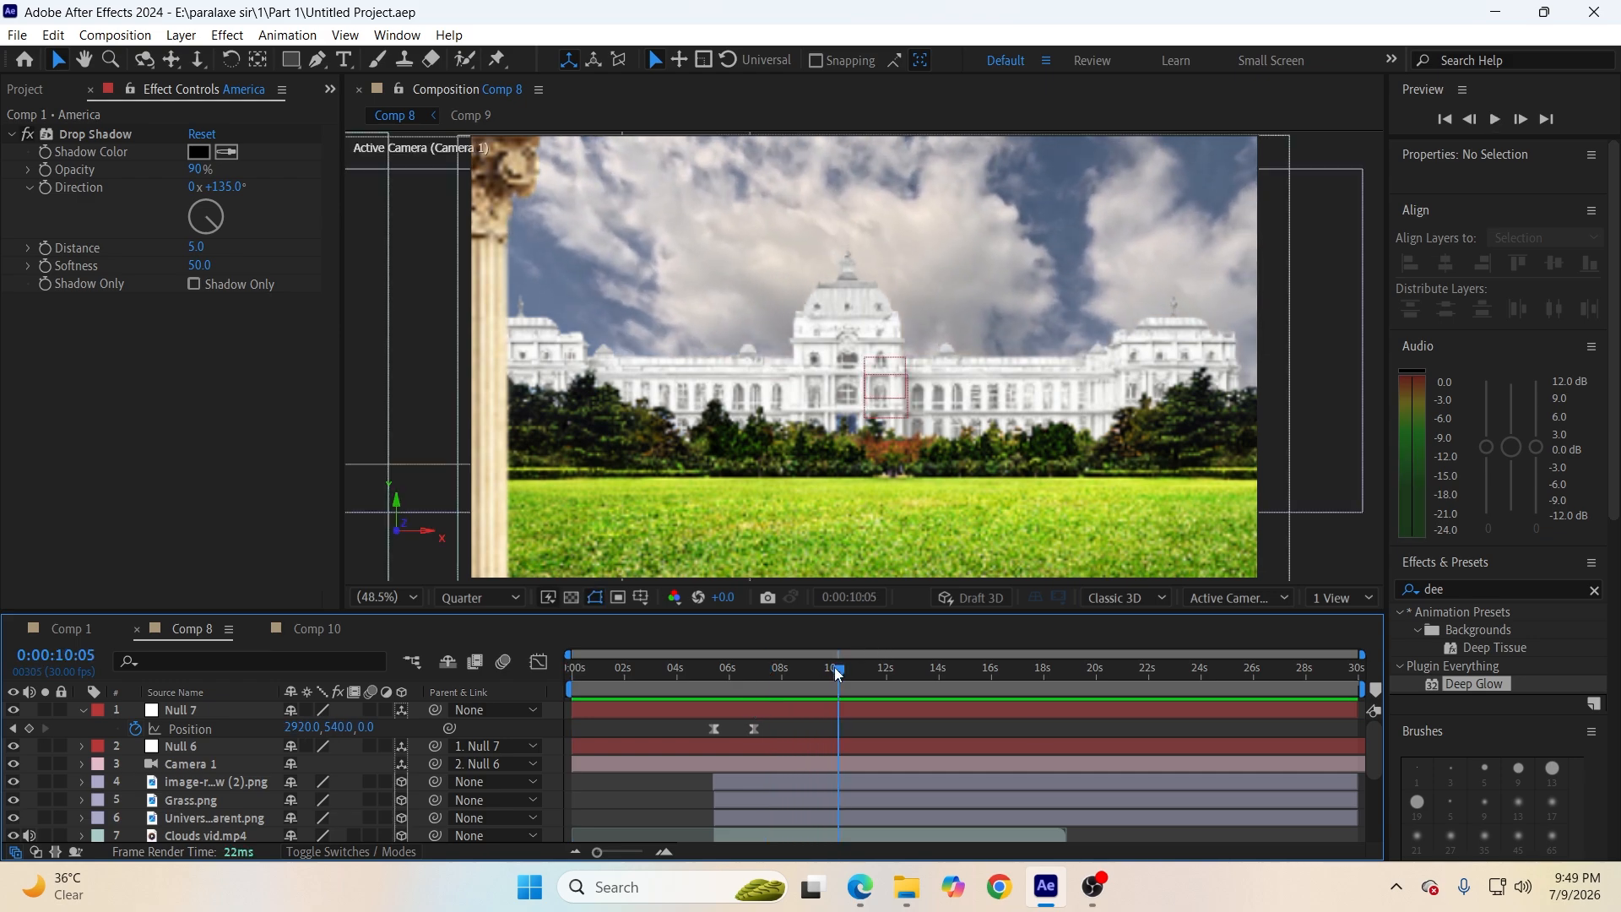
{"action": "left_click_drag", "start_coordinate": [838, 671], "coordinate": [835, 672]}
{"action": "left_click_drag", "start_coordinate": [372, 728], "coordinate": [874, 771]}
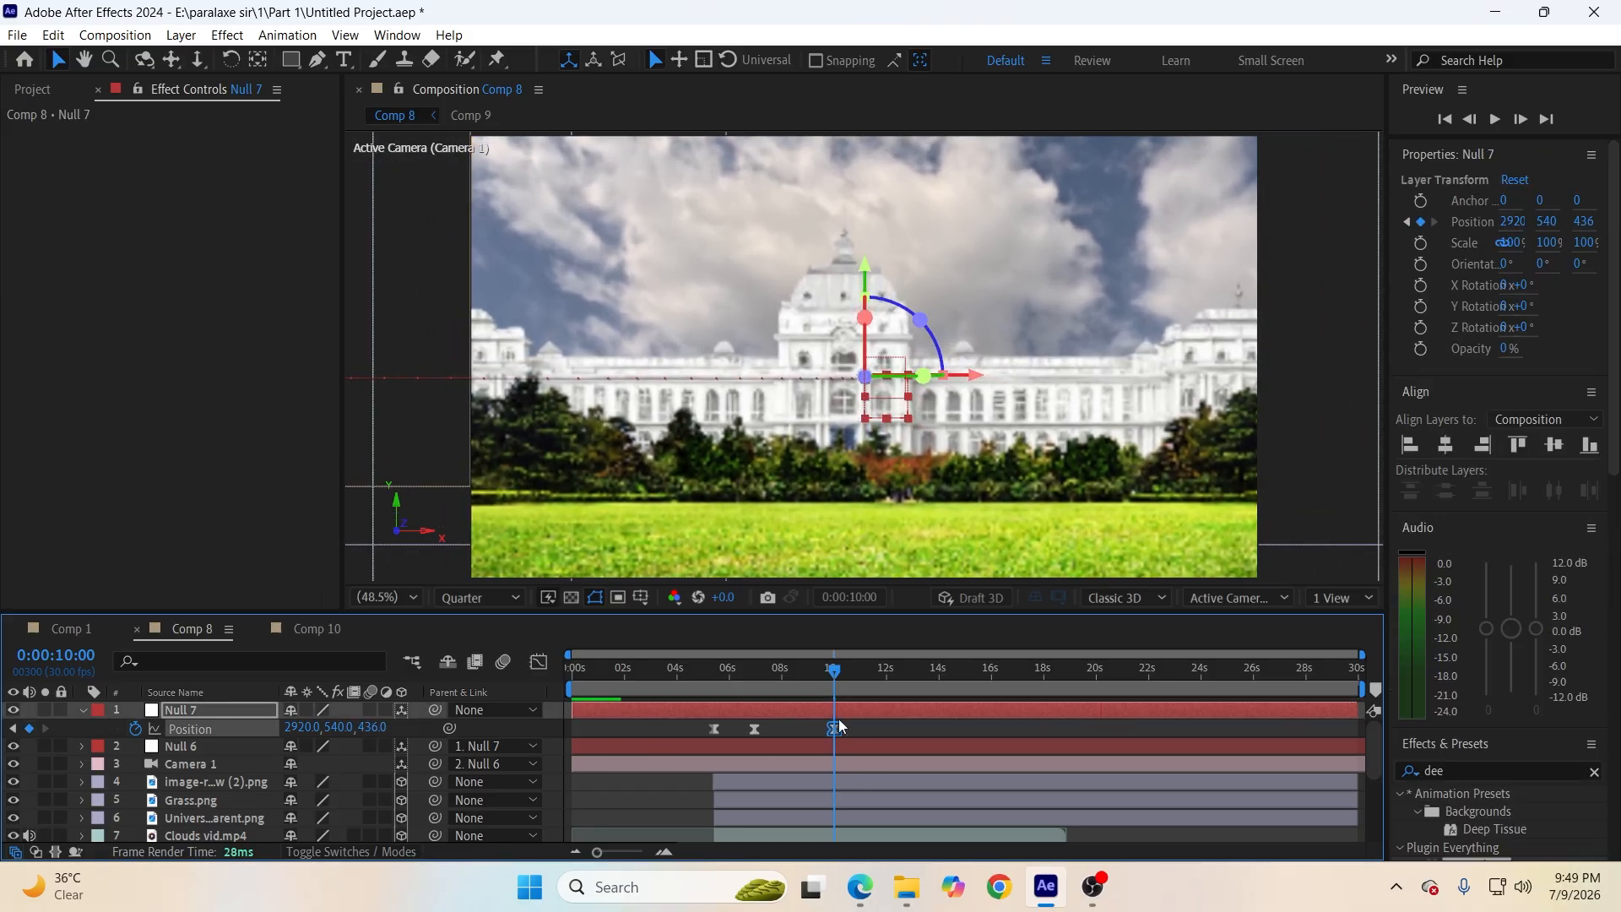
Save the project and preview Comp 8 from the start to past 0:00:10:00 to check the camera's push towards the building.
{"action": "left_click_drag", "start_coordinate": [834, 671], "coordinate": [444, 745]}
{"action": "key", "text": "ctrl+s"}
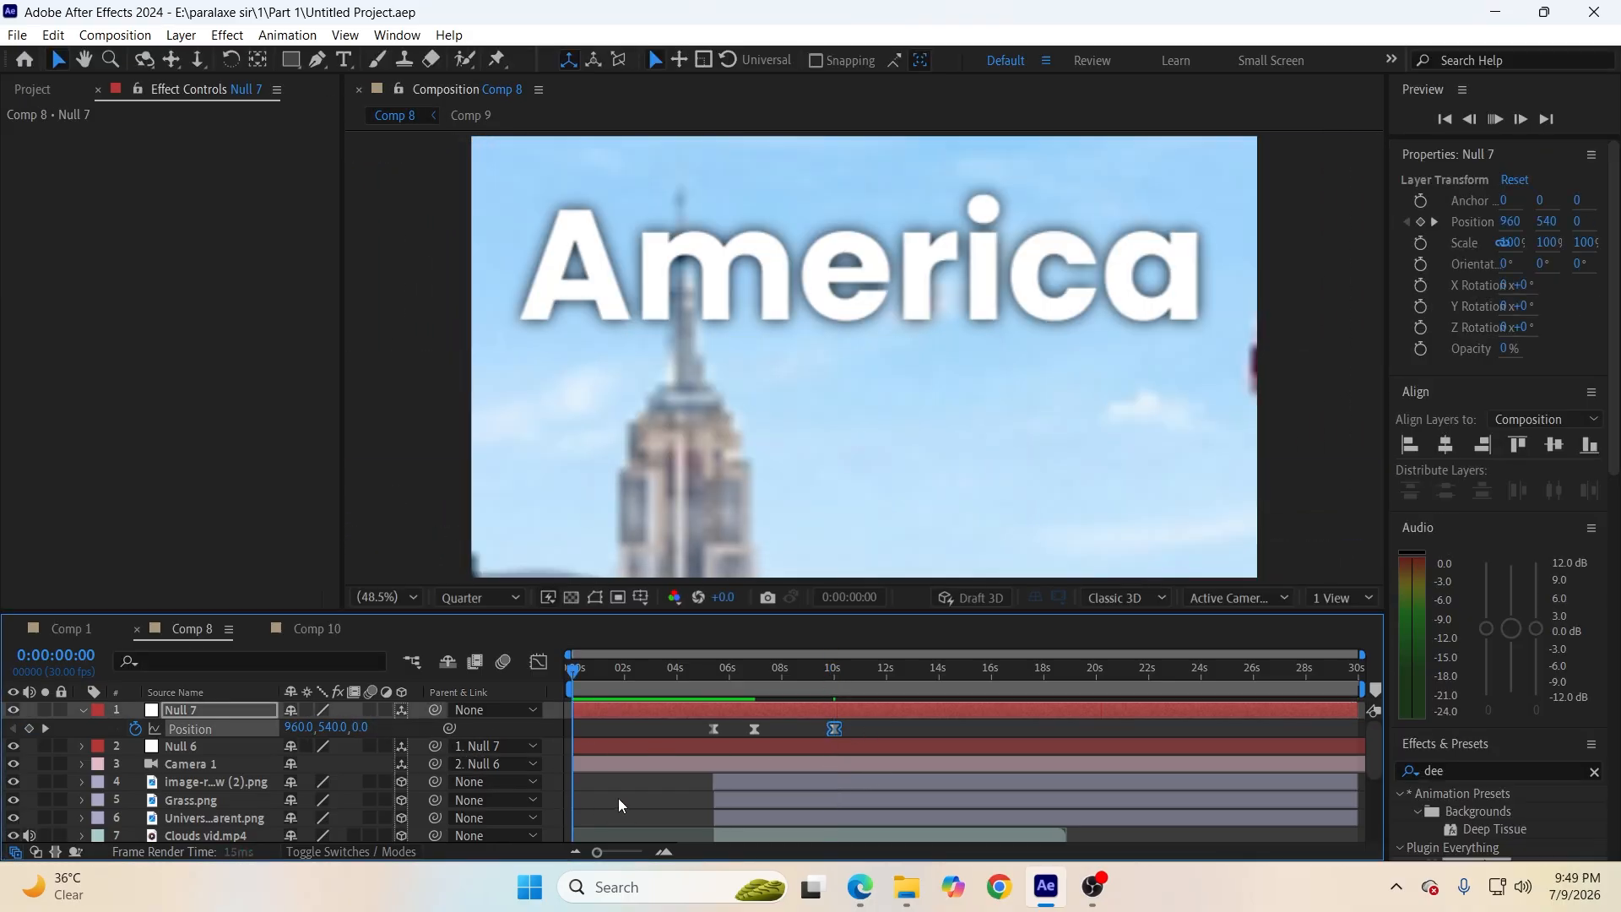
{"action": "left_click", "coordinate": [618, 797]}
{"action": "key", "text": "space"}
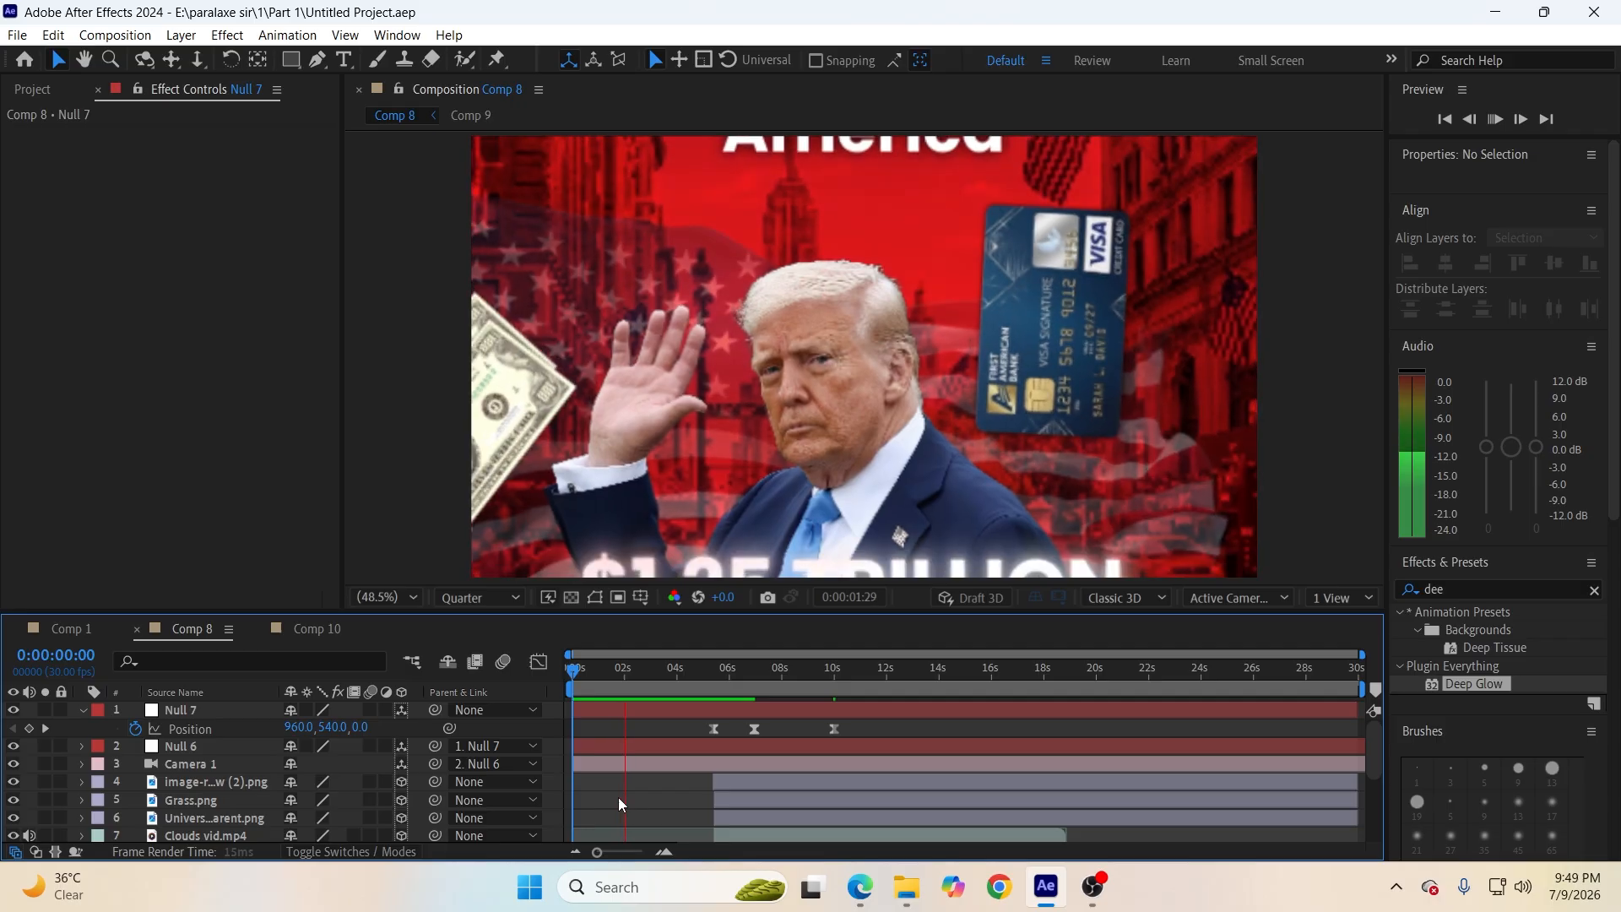
{"action": "left_click", "coordinate": [628, 673]}
{"action": "left_click_drag", "start_coordinate": [628, 677], "coordinate": [625, 679]}
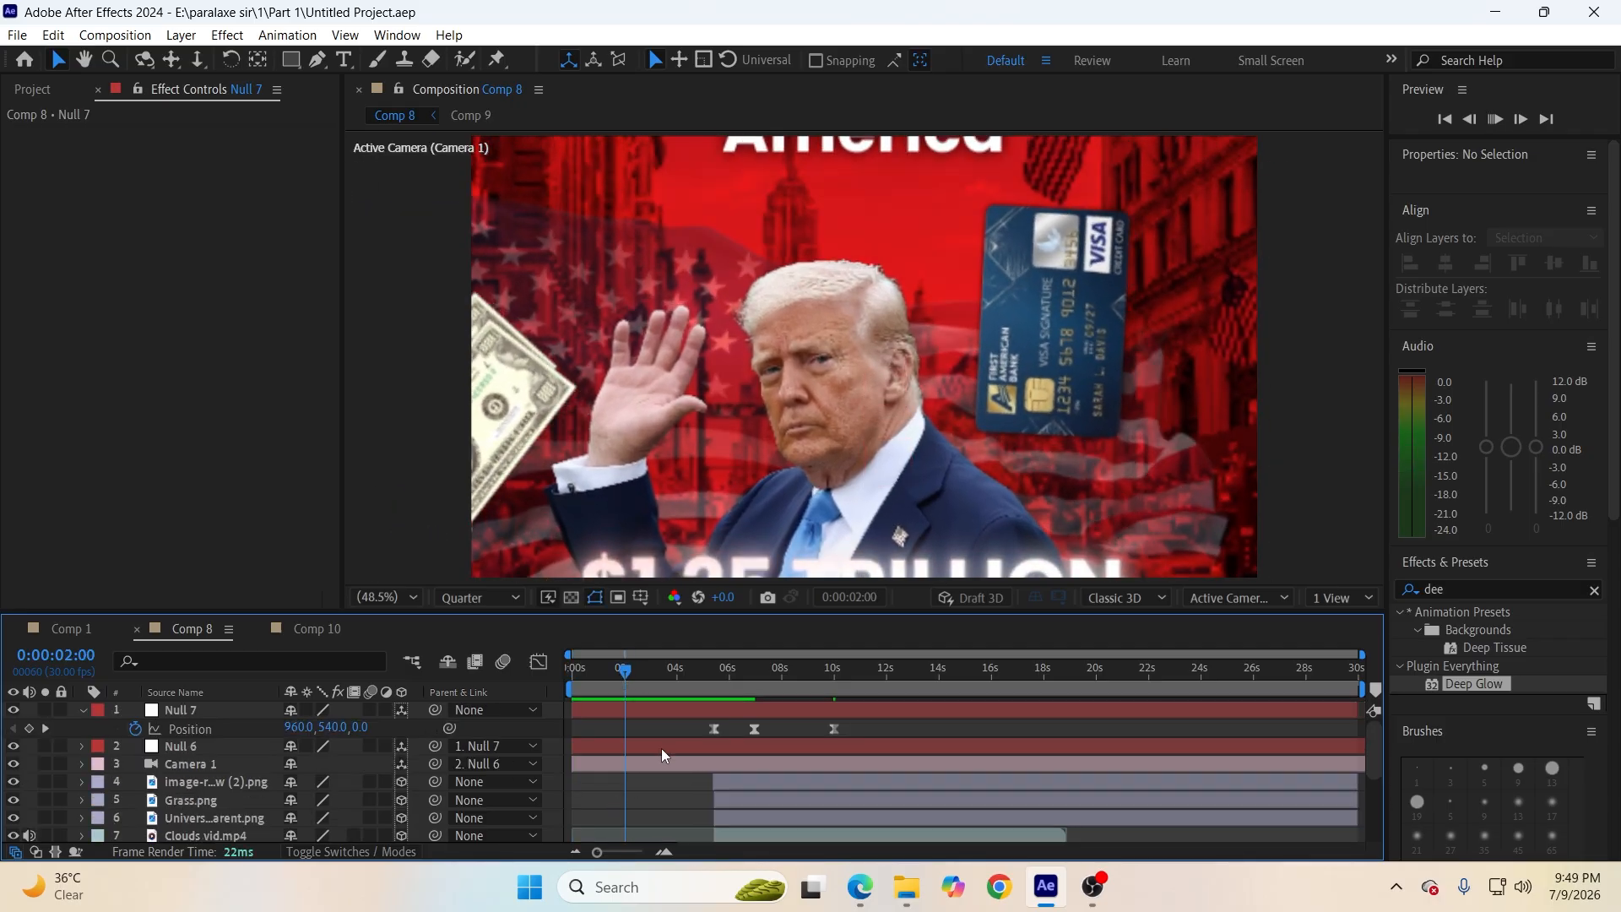
{"action": "key", "text": "space"}
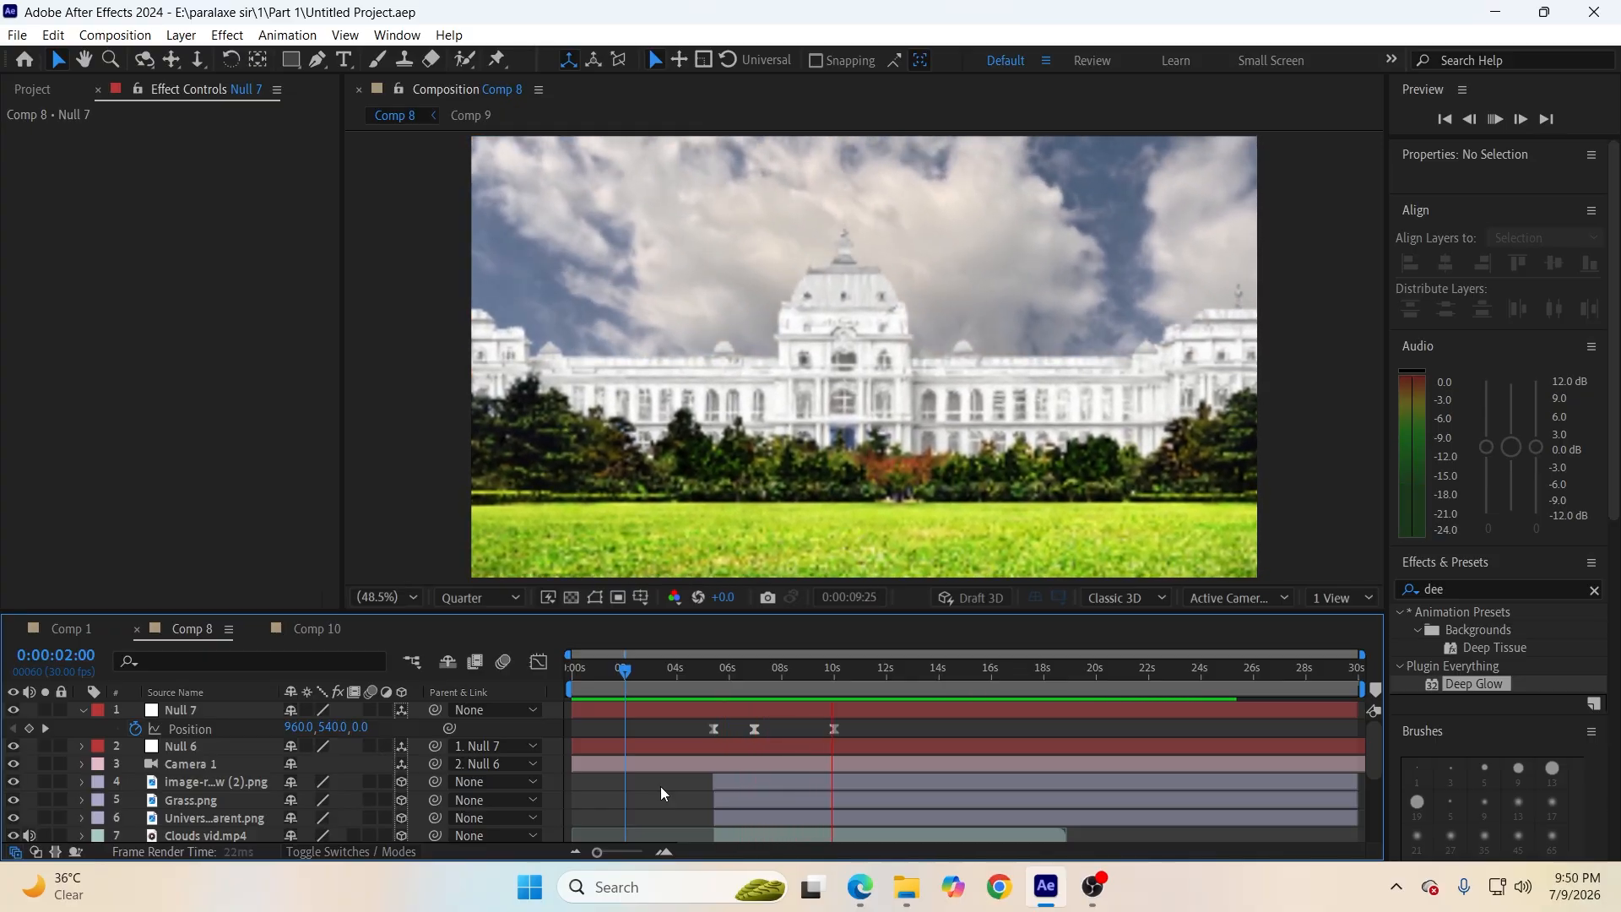
{"action": "key", "text": "space"}
{"action": "left_click", "coordinate": [833, 672]}
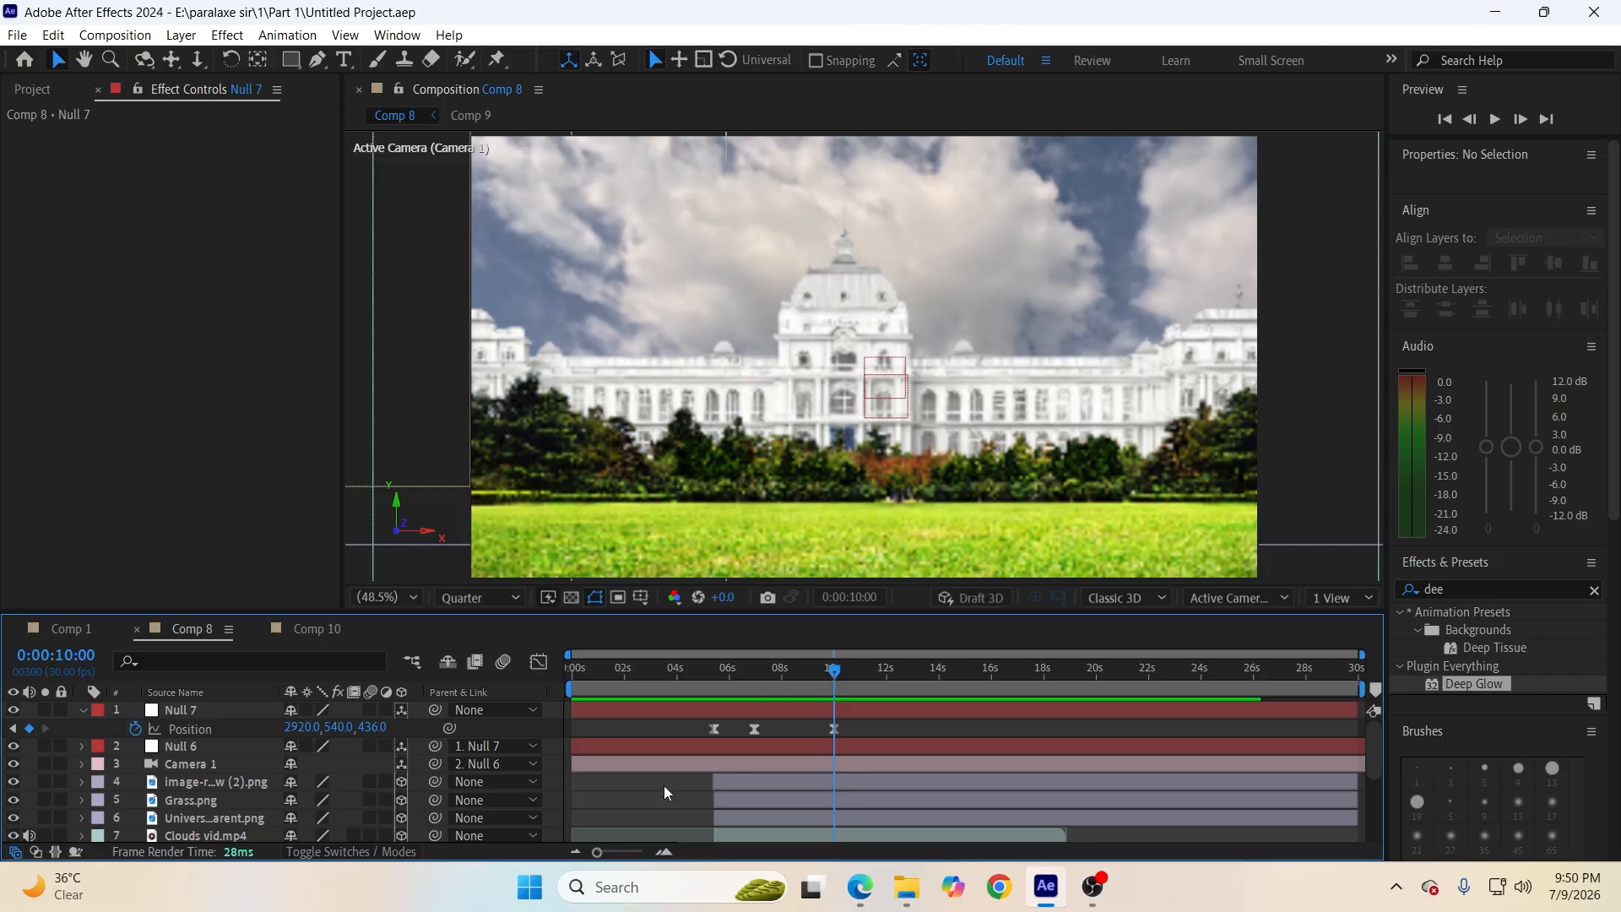
{"action": "key", "text": "space"}
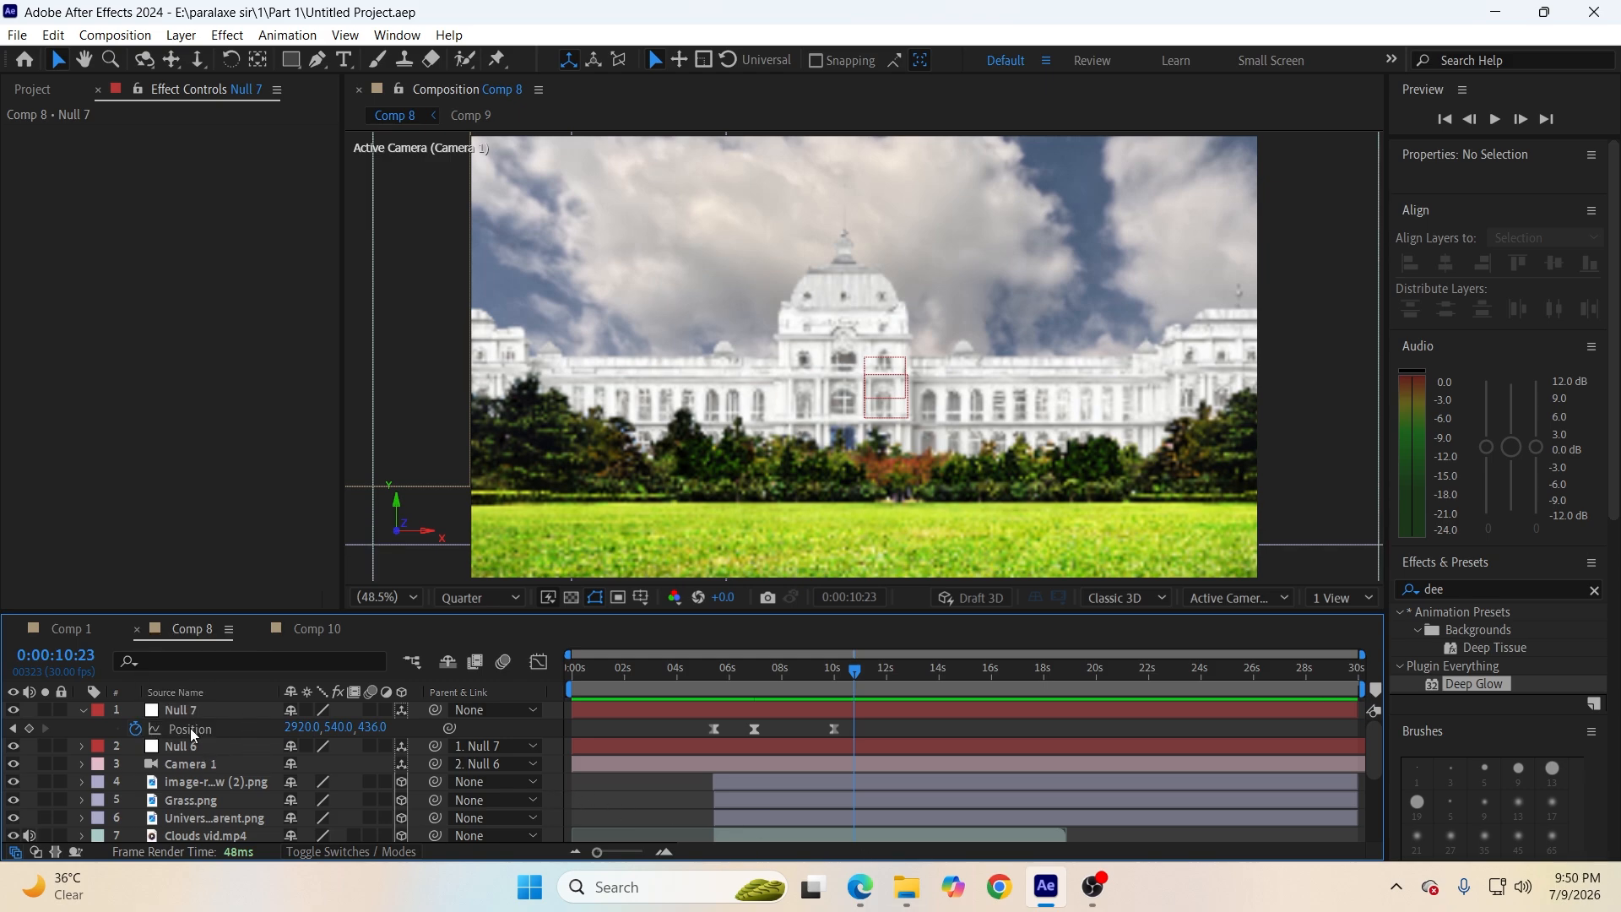
Paste the lamp-lit room image into Comp 8 as a new layer.
{"action": "key", "text": "ctrl+v"}
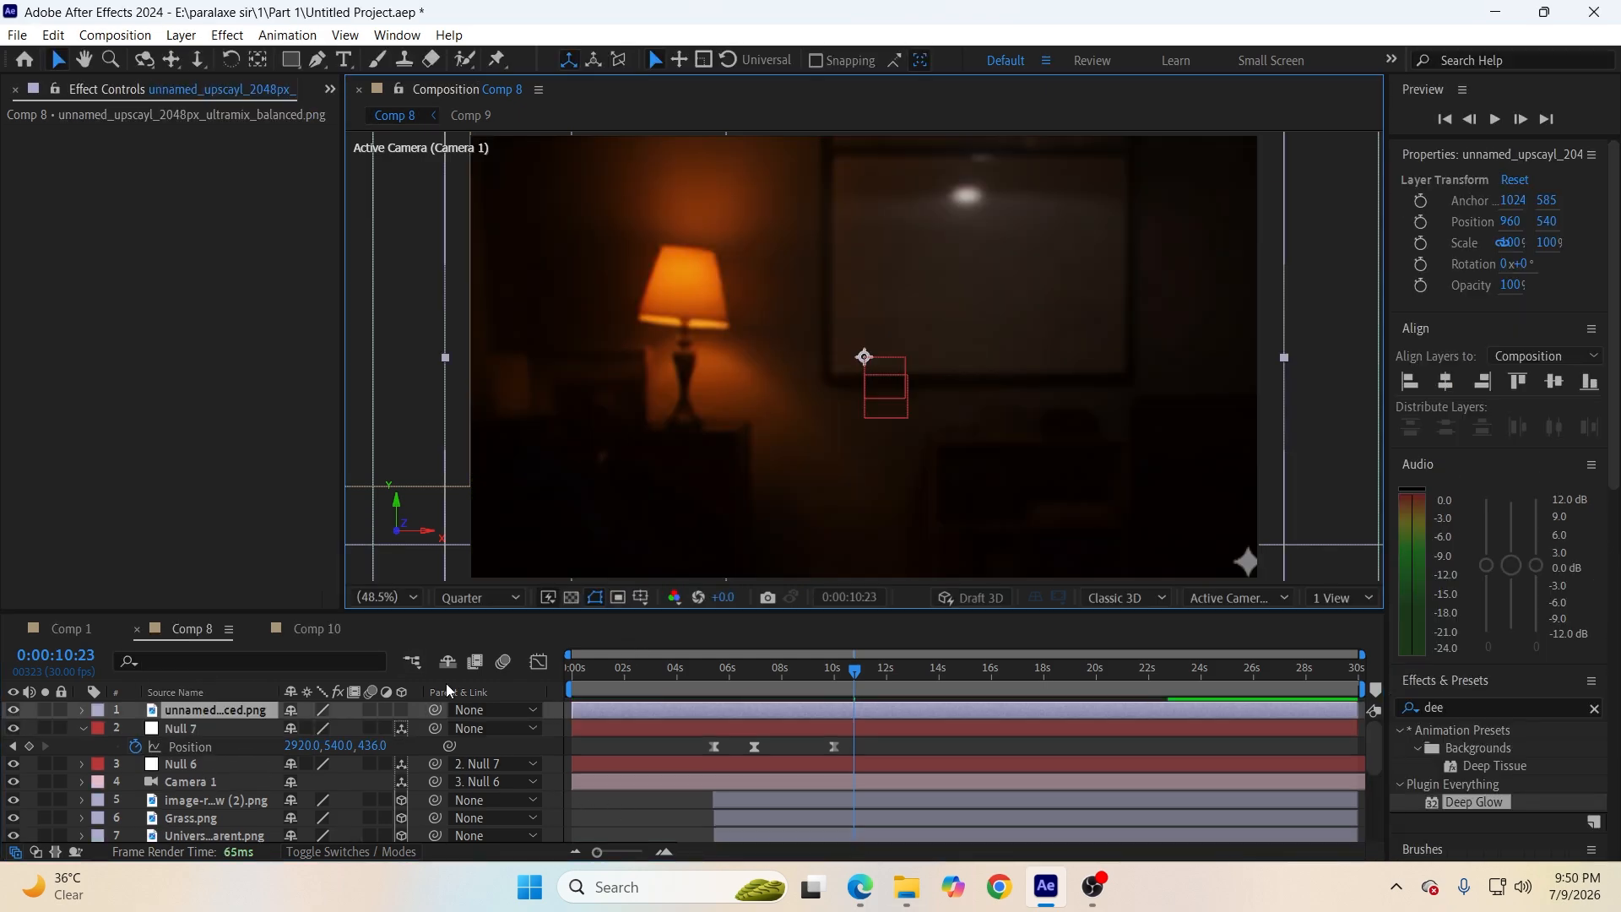
Try to scale the pasted room image up far beyond the frame, and undo the scaling.
{"action": "key", "text": "s"}
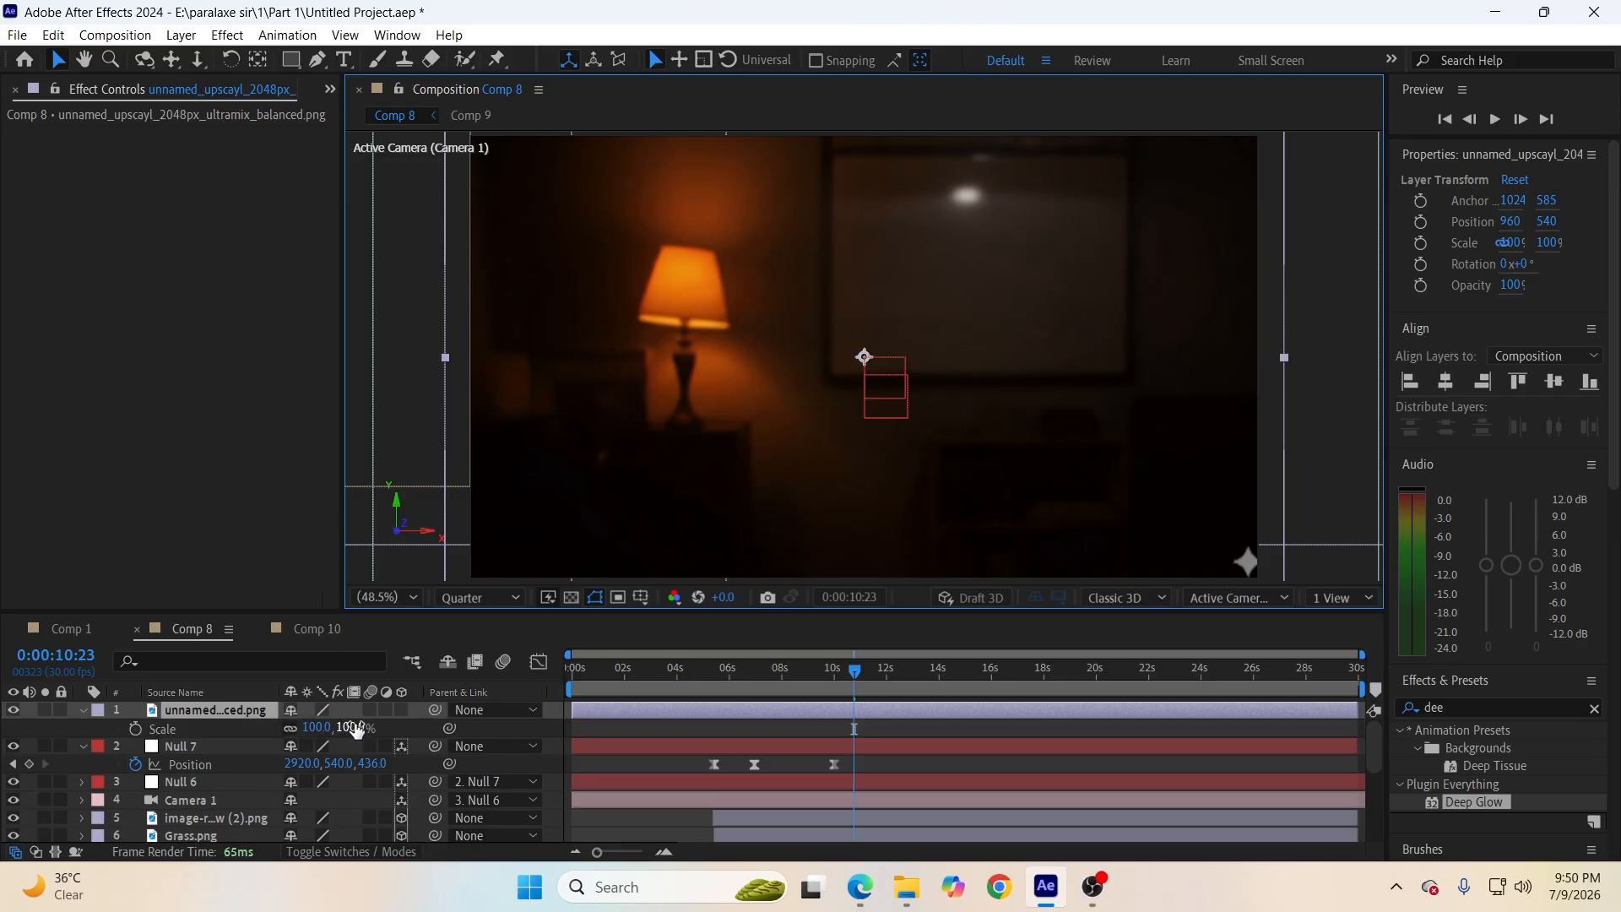
{"action": "left_click_drag", "start_coordinate": [355, 729], "coordinate": [950, 498]}
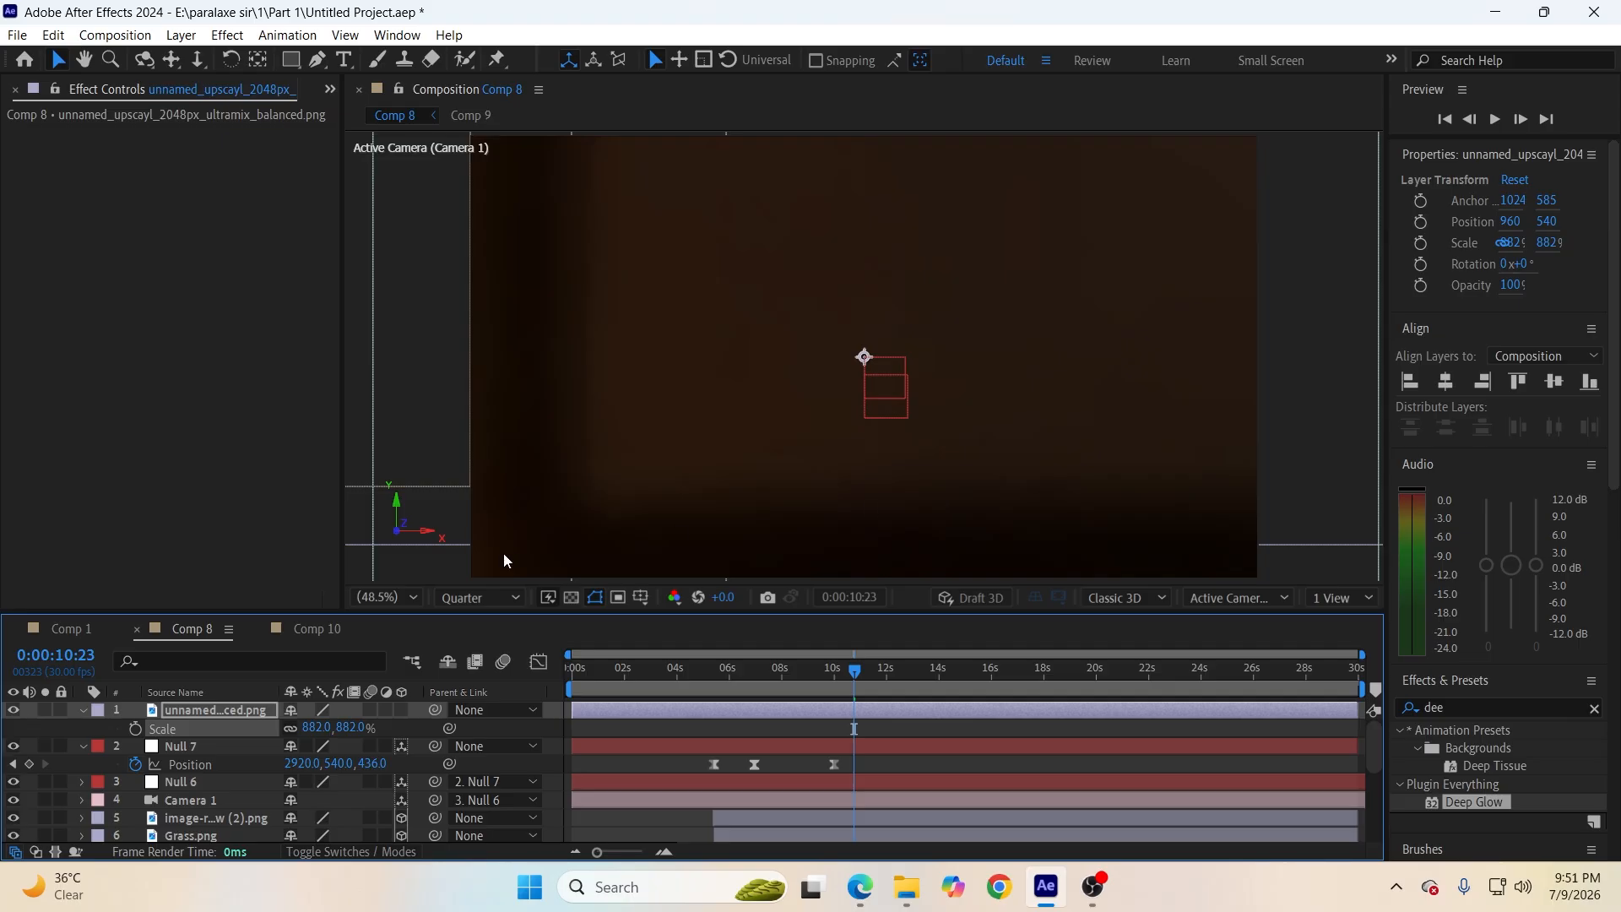
{"action": "left_click_drag", "start_coordinate": [350, 735], "coordinate": [777, 658]}
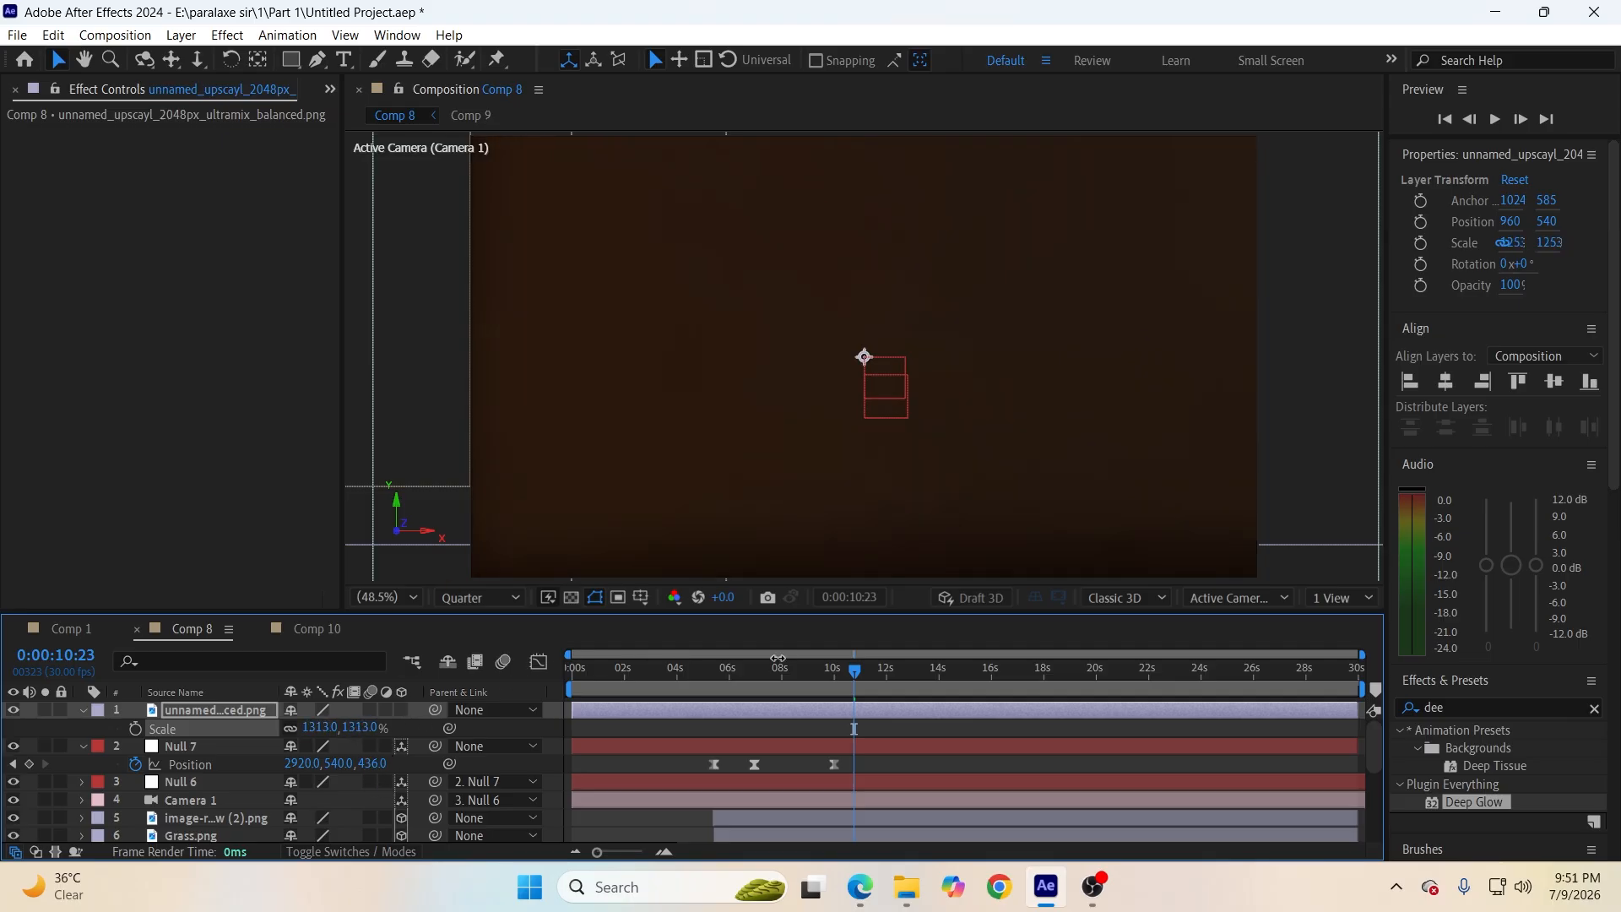
{"action": "left_click_drag", "start_coordinate": [997, 599], "coordinate": [1315, 724]}
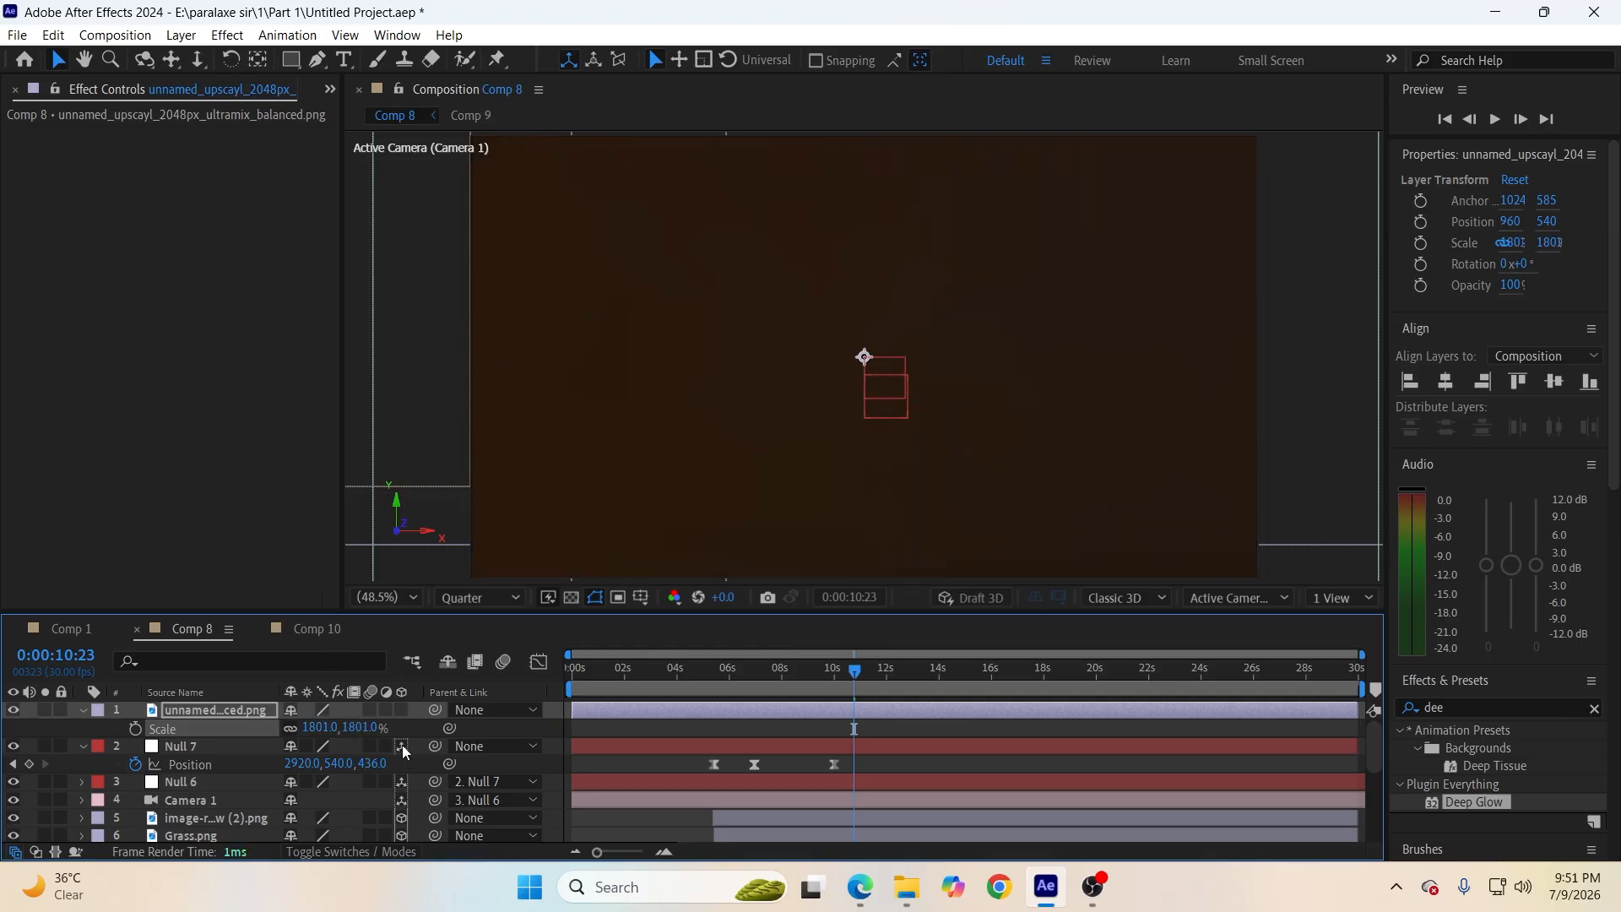
{"action": "left_click_drag", "start_coordinate": [386, 751], "coordinate": [703, 744]}
{"action": "left_click_drag", "start_coordinate": [361, 731], "coordinate": [1069, 781]}
{"action": "left_click_drag", "start_coordinate": [361, 731], "coordinate": [570, 750]}
{"action": "key", "text": "ctrl+z"}
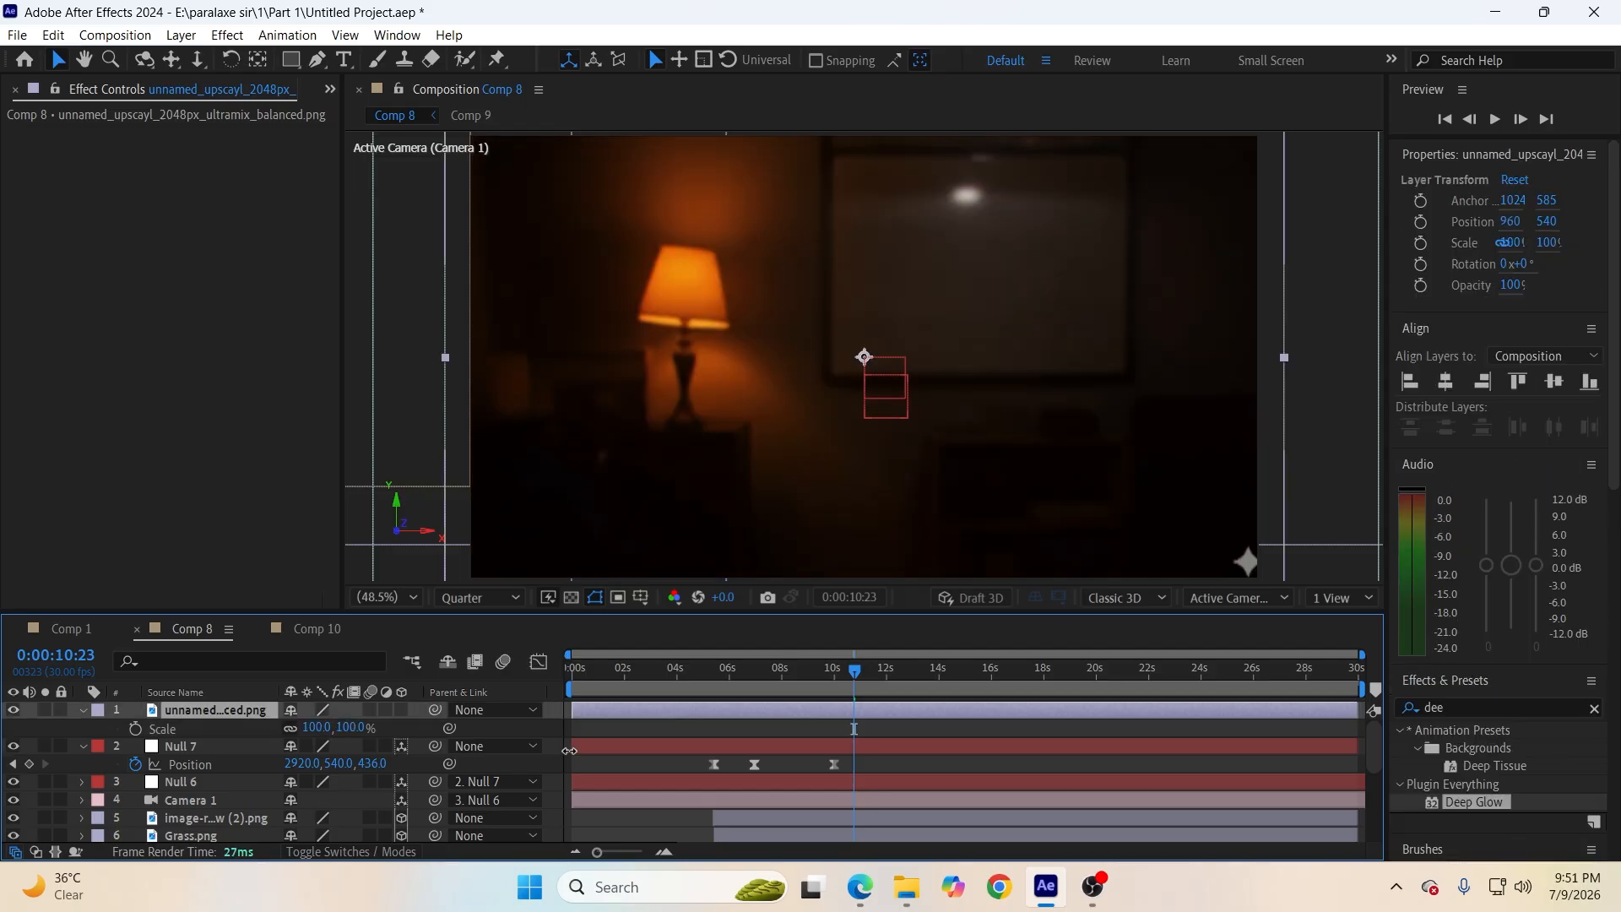
Make the room image a 3D layer and move it along the X axis to about 2940, over the building scene.
{"action": "left_click", "coordinate": [608, 813]}
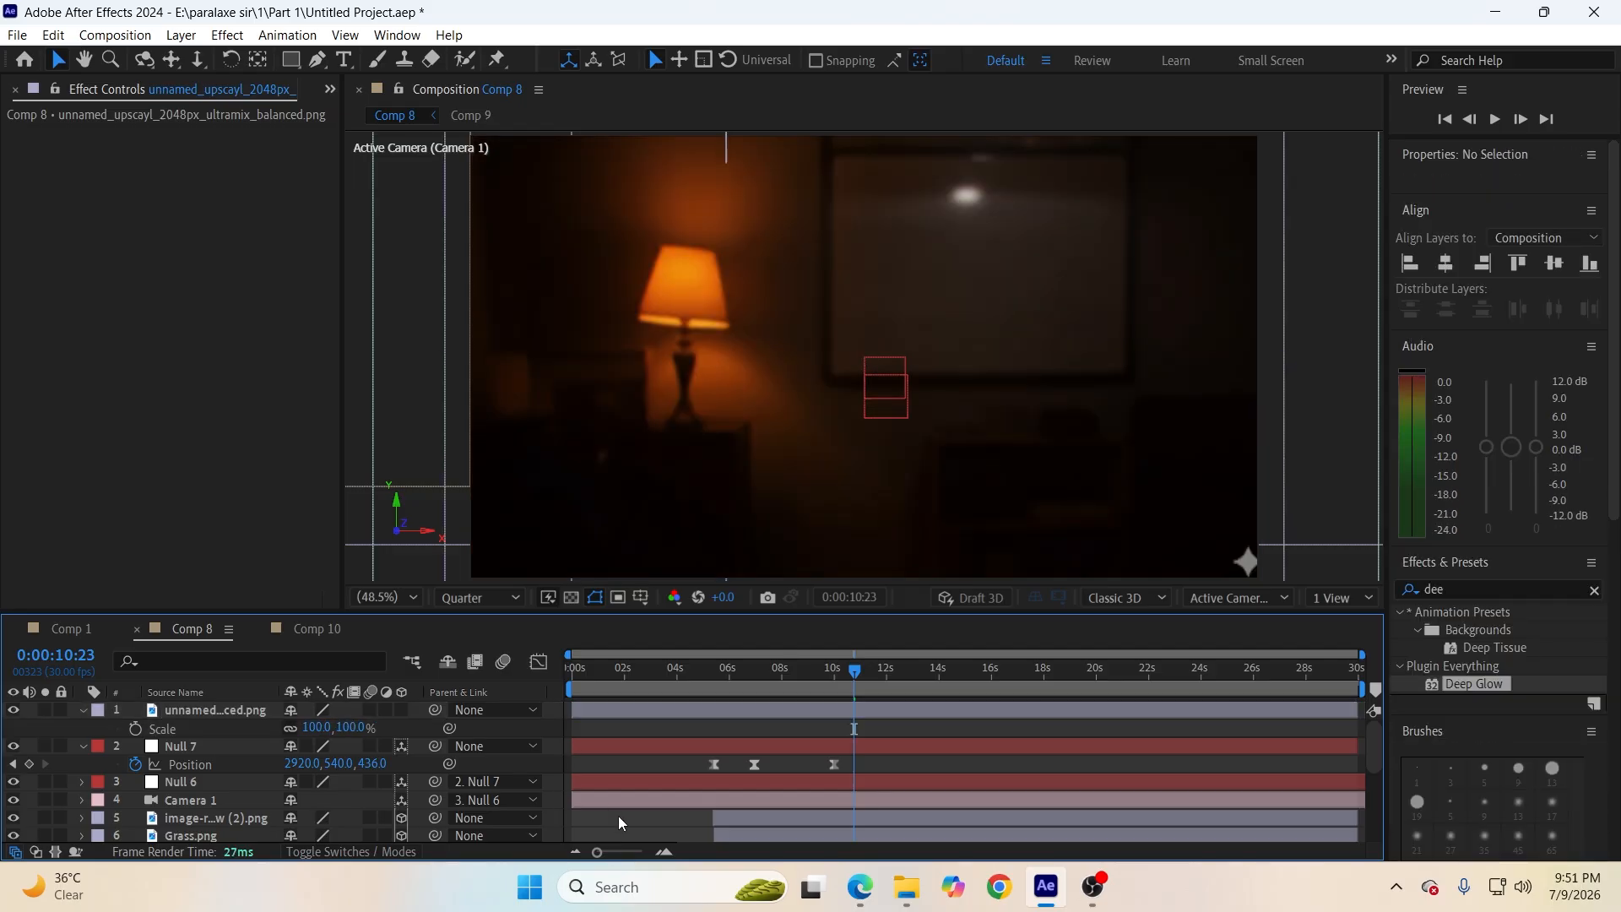
{"action": "left_click", "coordinate": [400, 711]}
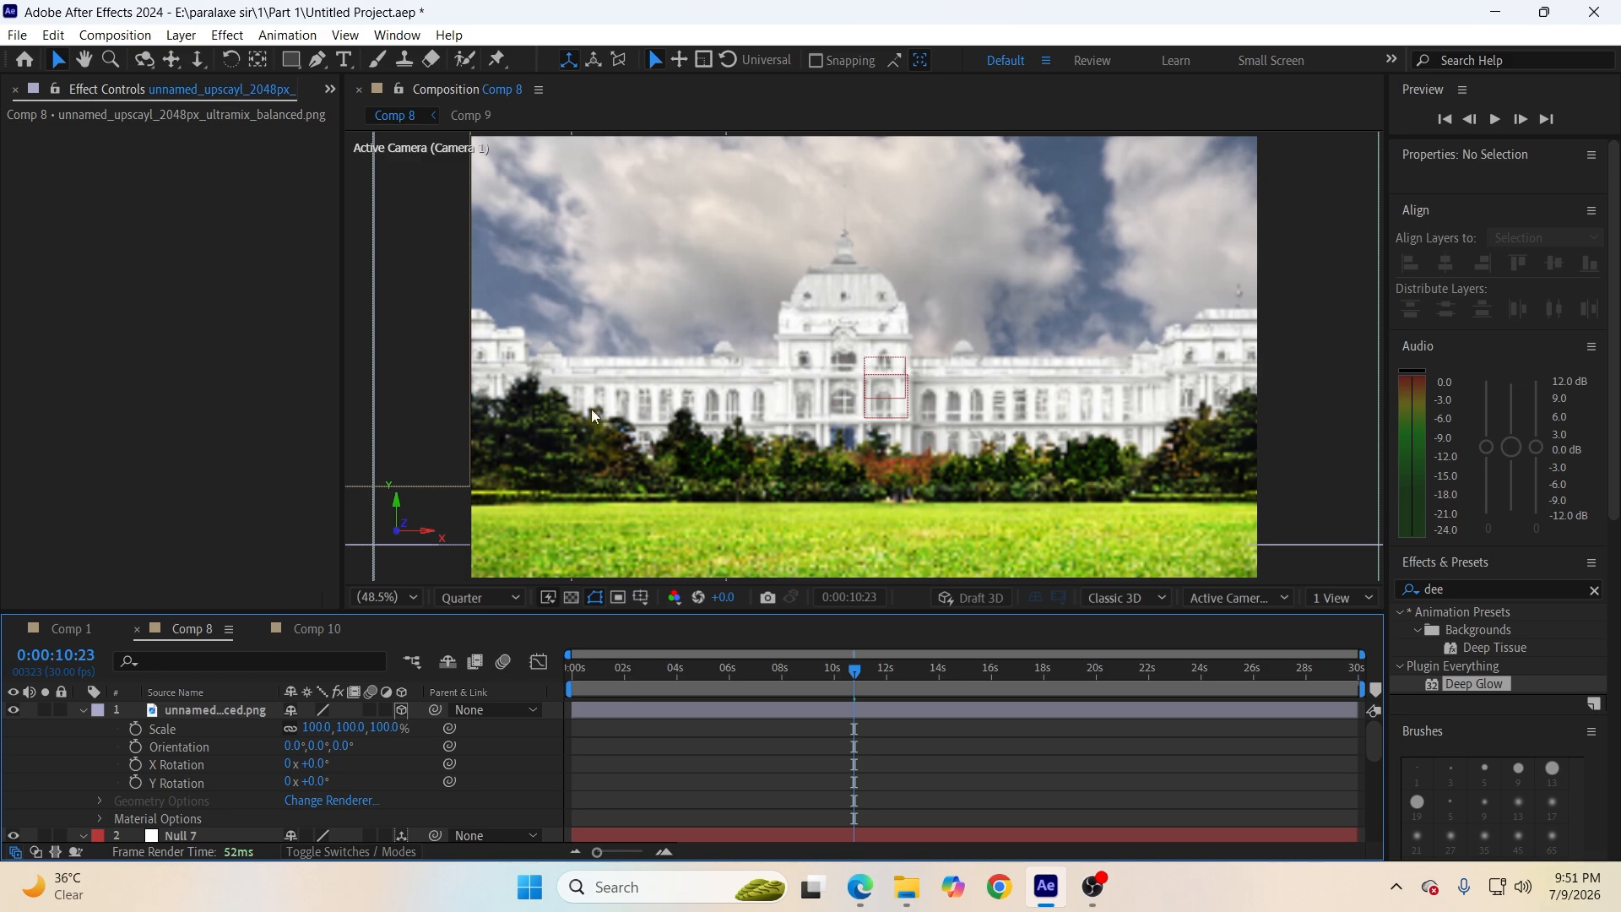
{"action": "key", "text": "comma"}
{"action": "key", "text": "comma"}
{"action": "left_click", "coordinate": [706, 711]}
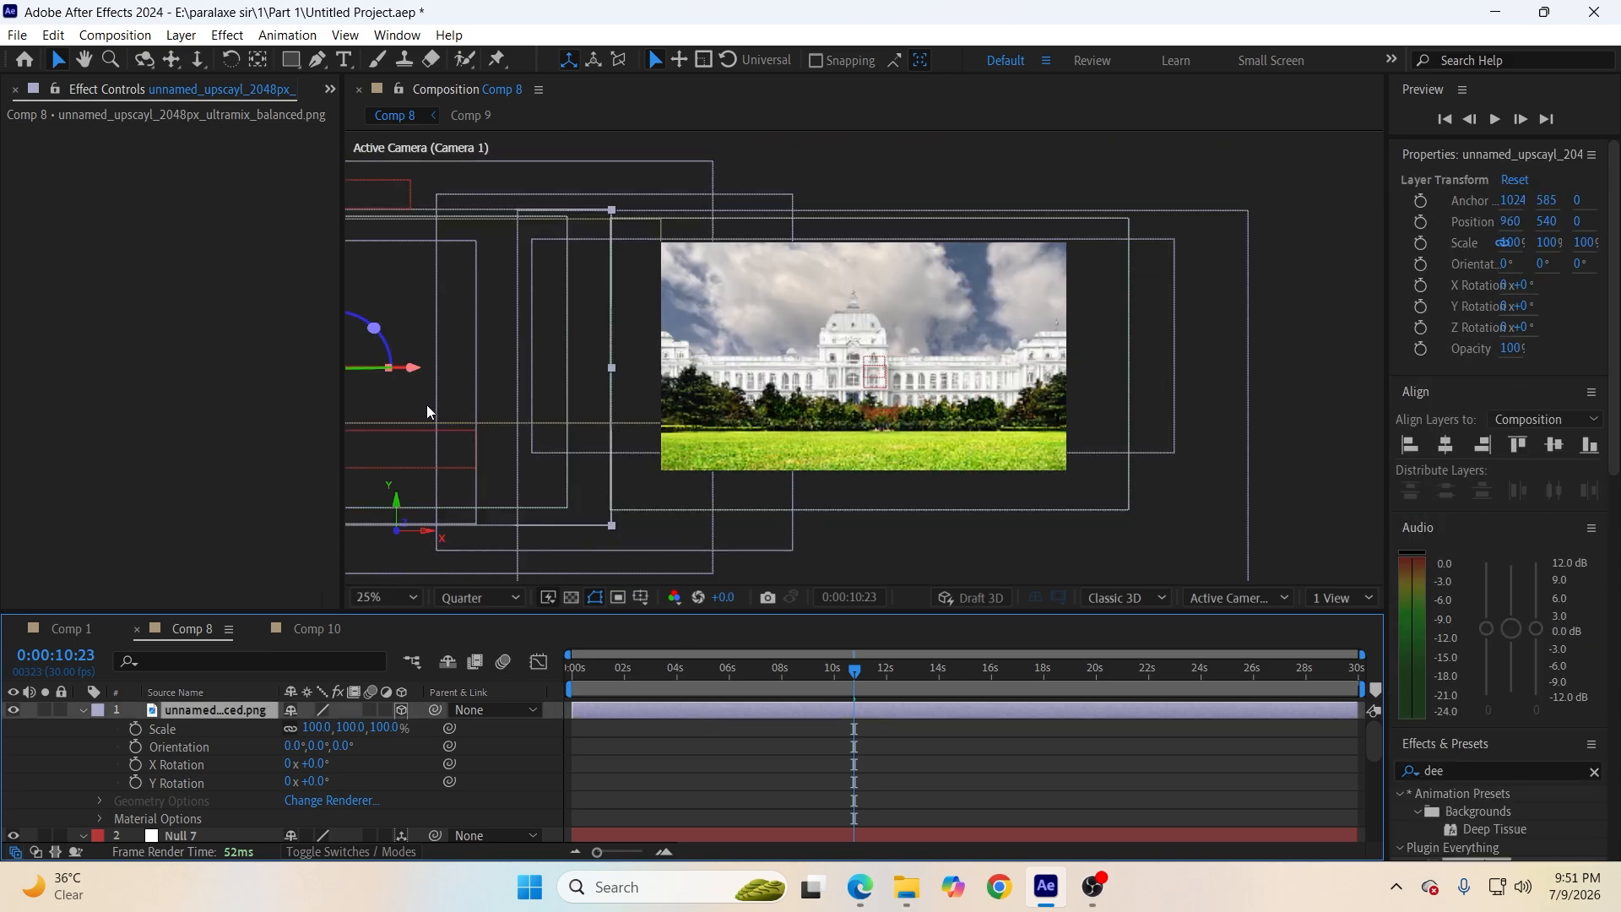
{"action": "left_click_drag", "start_coordinate": [428, 370], "coordinate": [958, 444]}
{"action": "key", "text": "comma"}
{"action": "key", "text": "comma"}
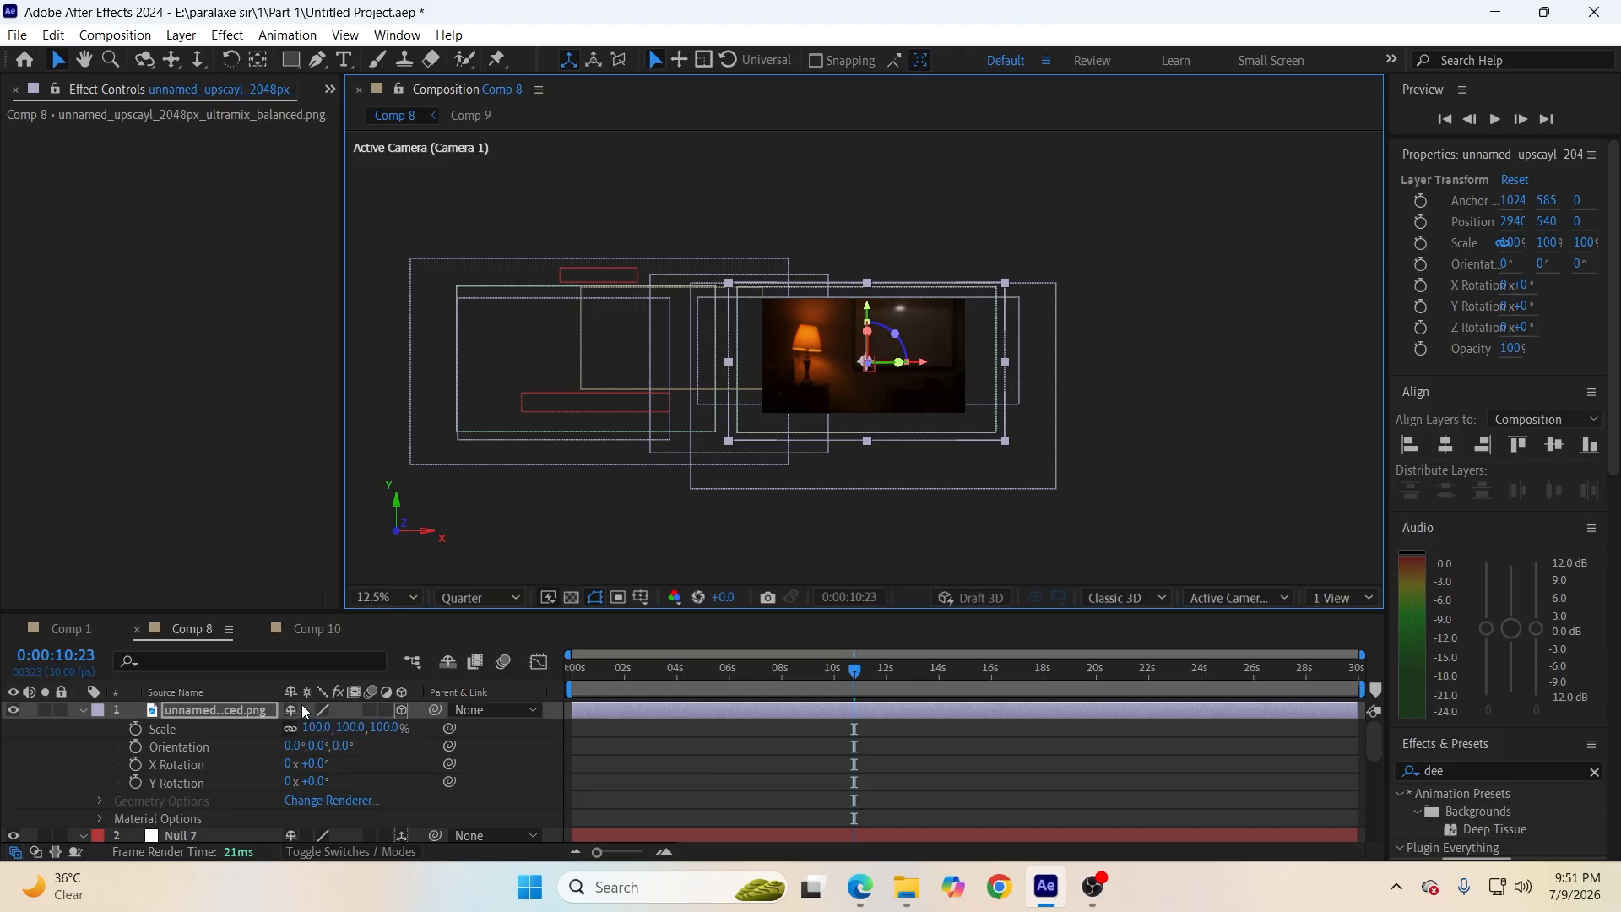
Move the room image layer directly below Camera 1 in the layer stack and set its Position Z to -2256.
{"action": "key", "text": "u"}
{"action": "left_click_drag", "start_coordinate": [182, 722], "coordinate": [189, 792]}
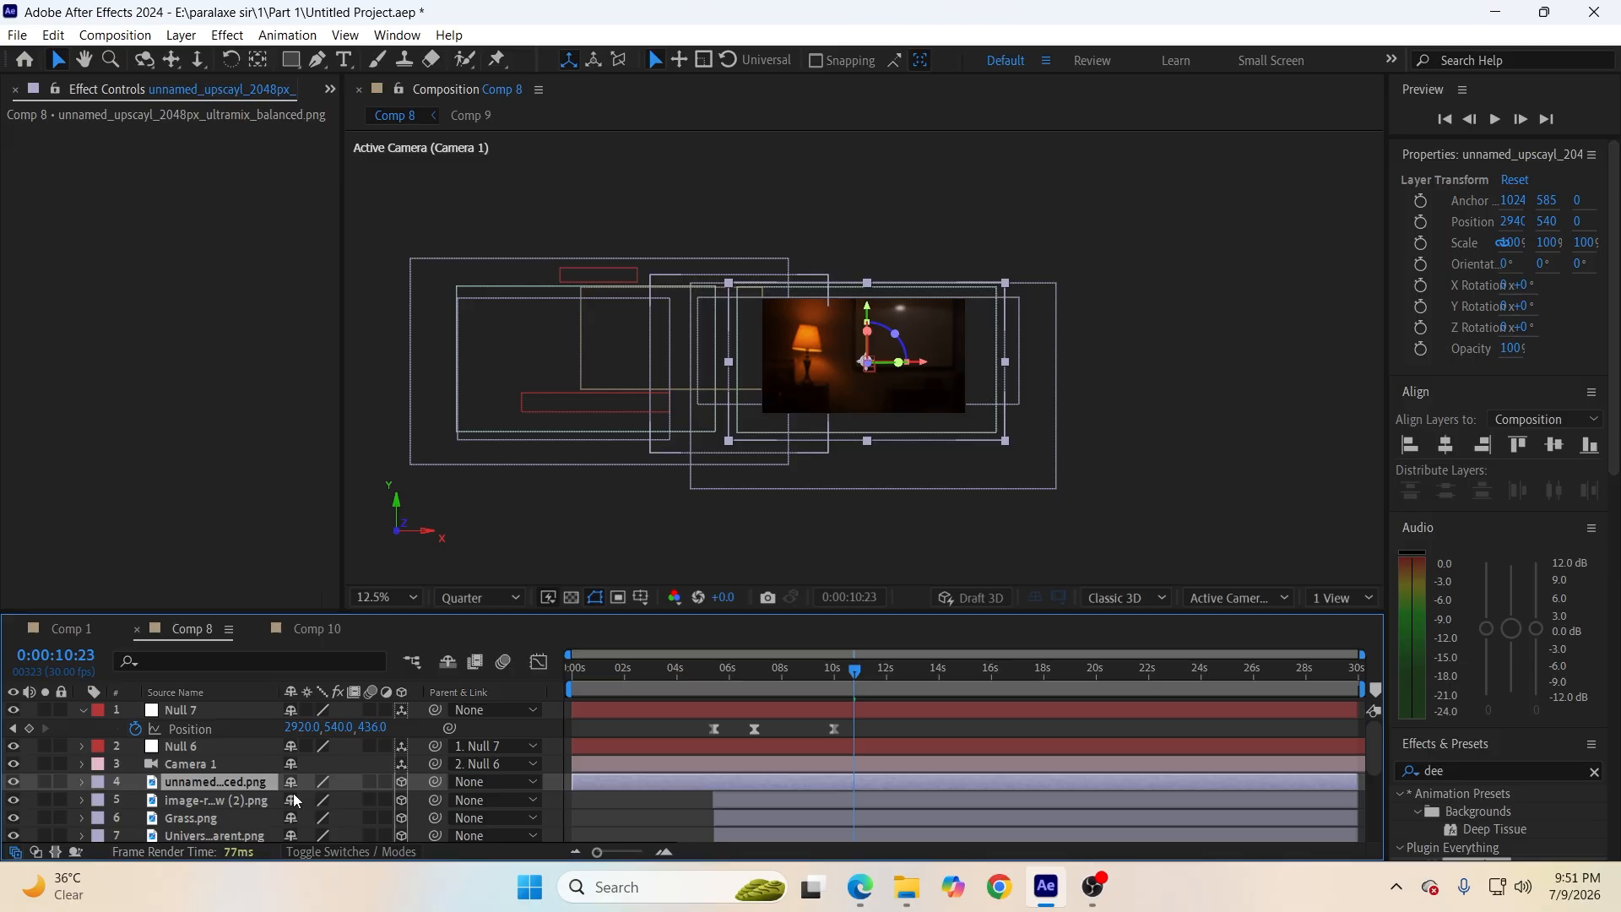
{"action": "key", "text": "p"}
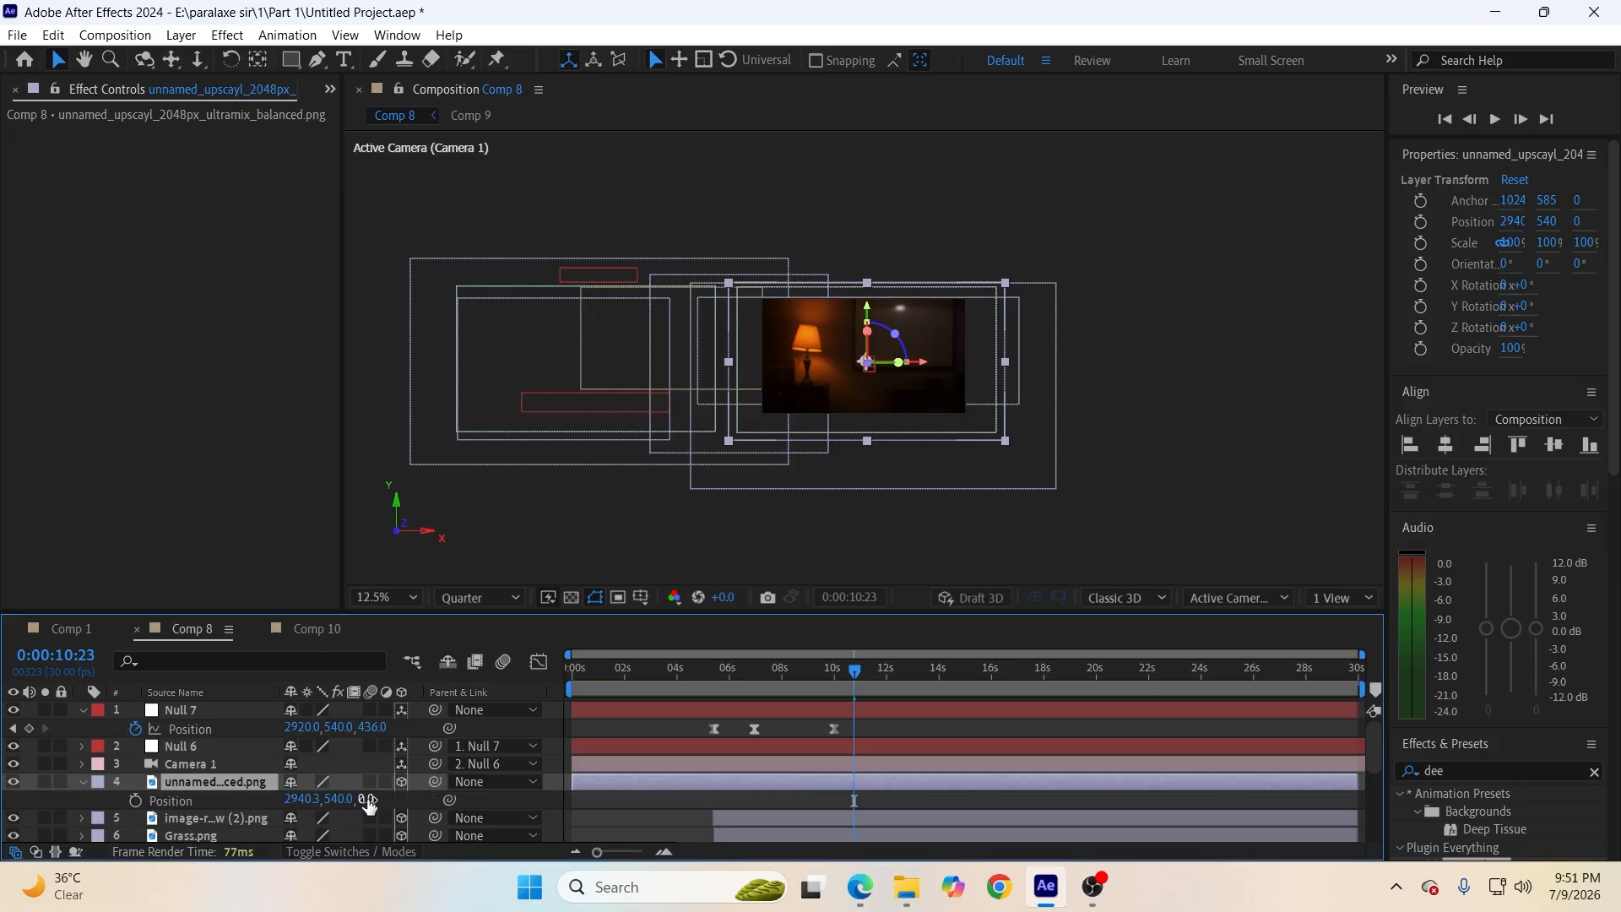
{"action": "left_click", "coordinate": [369, 800]}
{"action": "type", "text": "-385"}
{"action": "key", "text": "Return"}
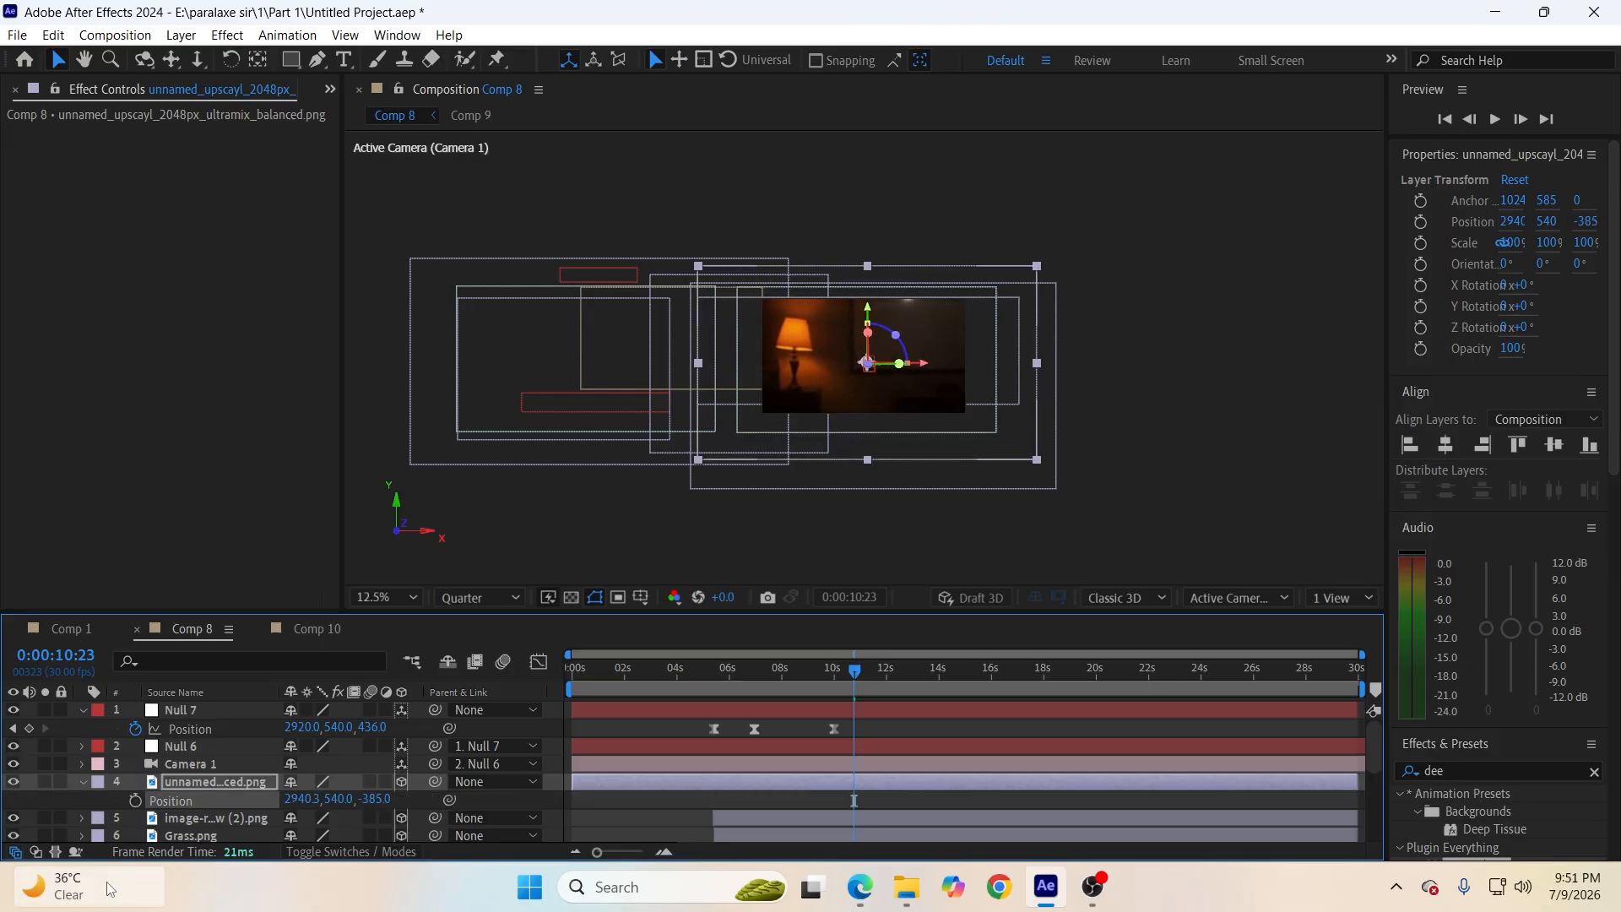
{"action": "left_click_drag", "start_coordinate": [372, 800], "coordinate": [83, 793]}
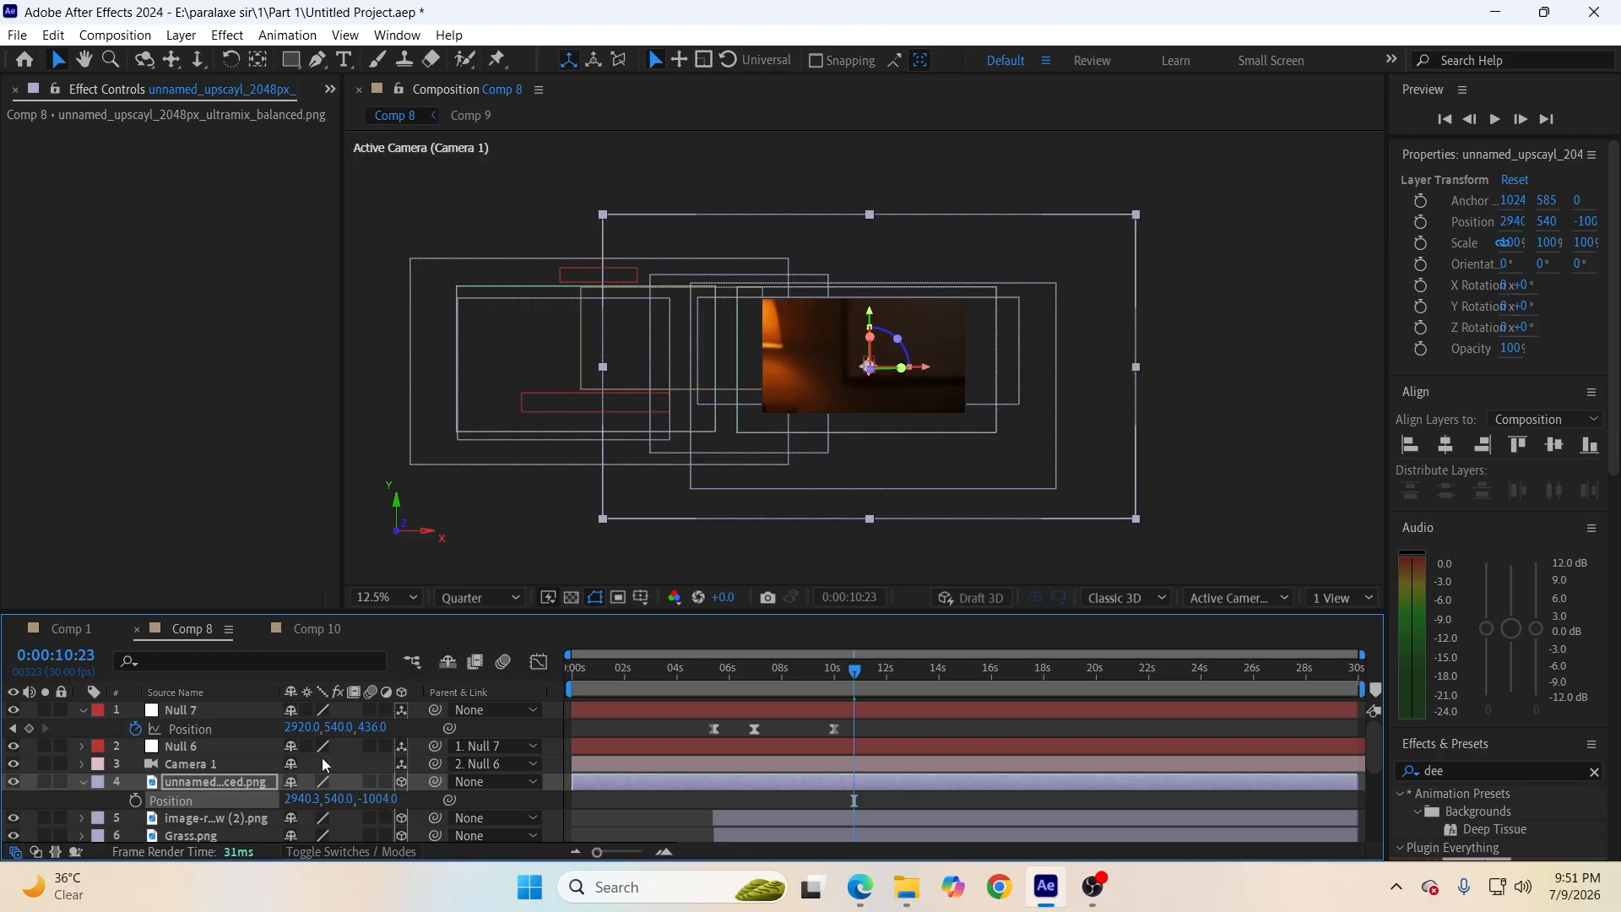
{"action": "left_click_drag", "start_coordinate": [372, 799], "coordinate": [294, 788]}
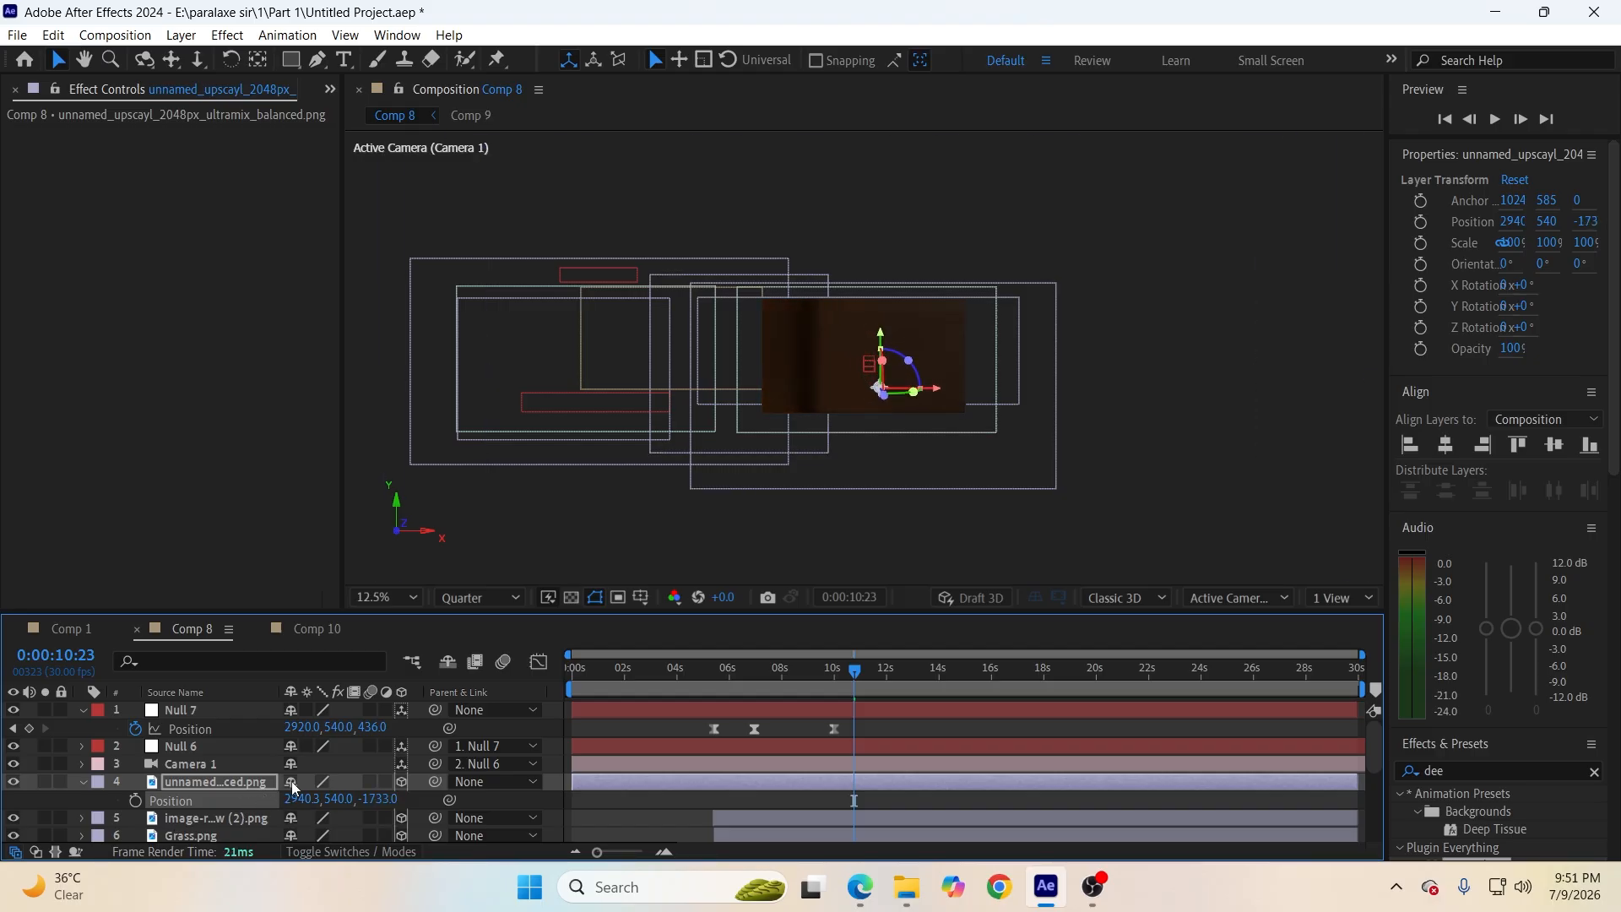
{"action": "left_click_drag", "start_coordinate": [384, 809], "coordinate": [239, 800]}
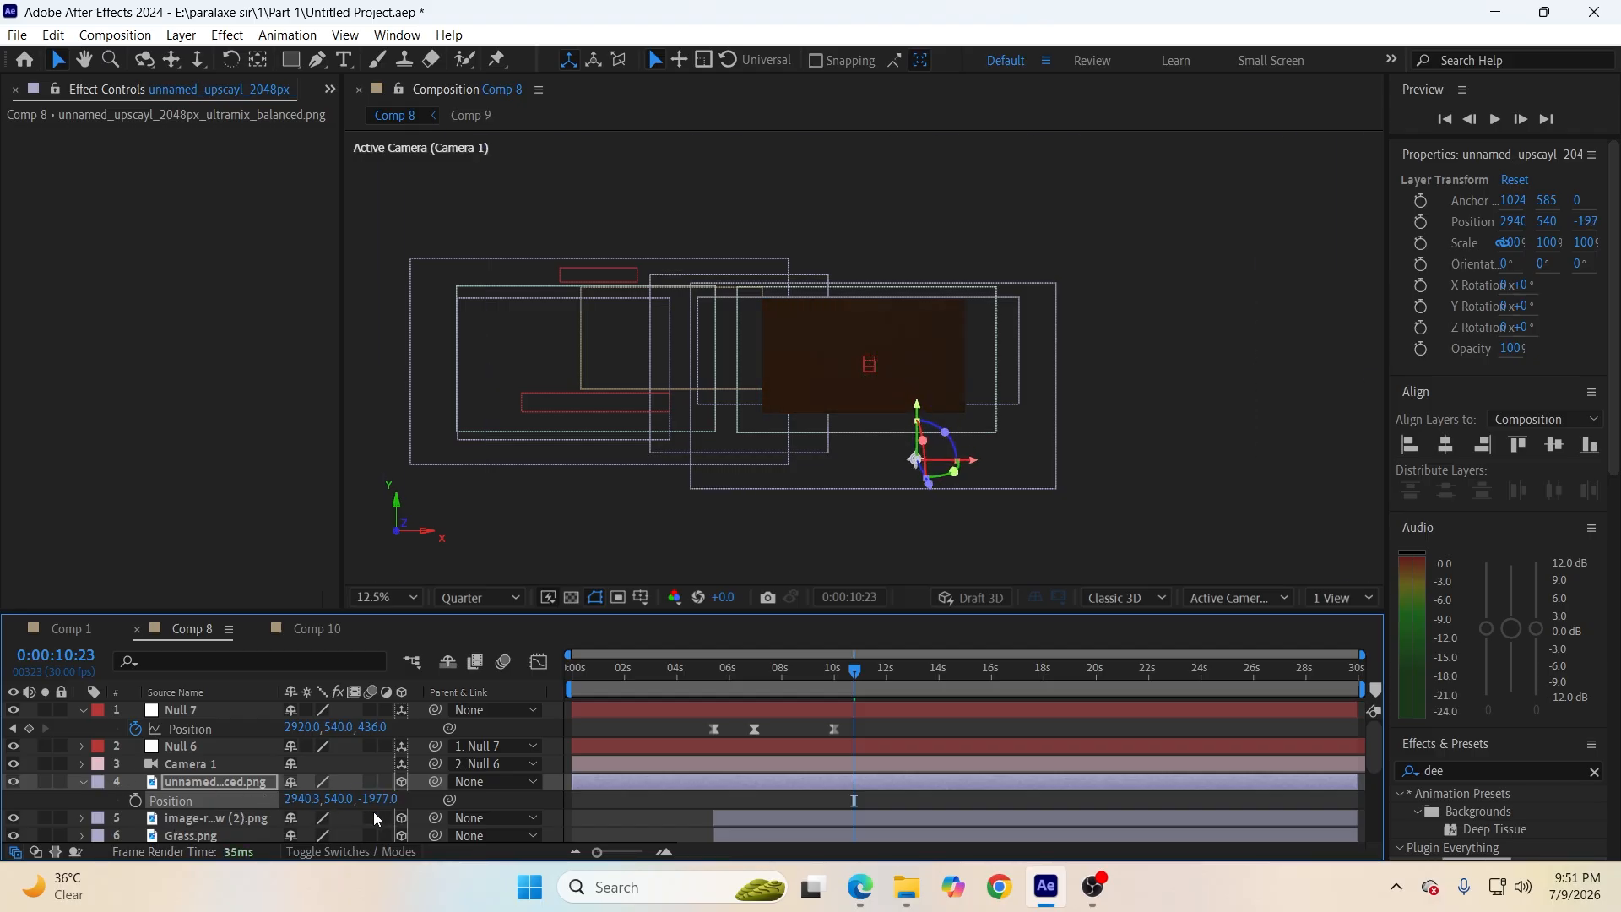
{"action": "left_click_drag", "start_coordinate": [382, 810], "coordinate": [73, 789]}
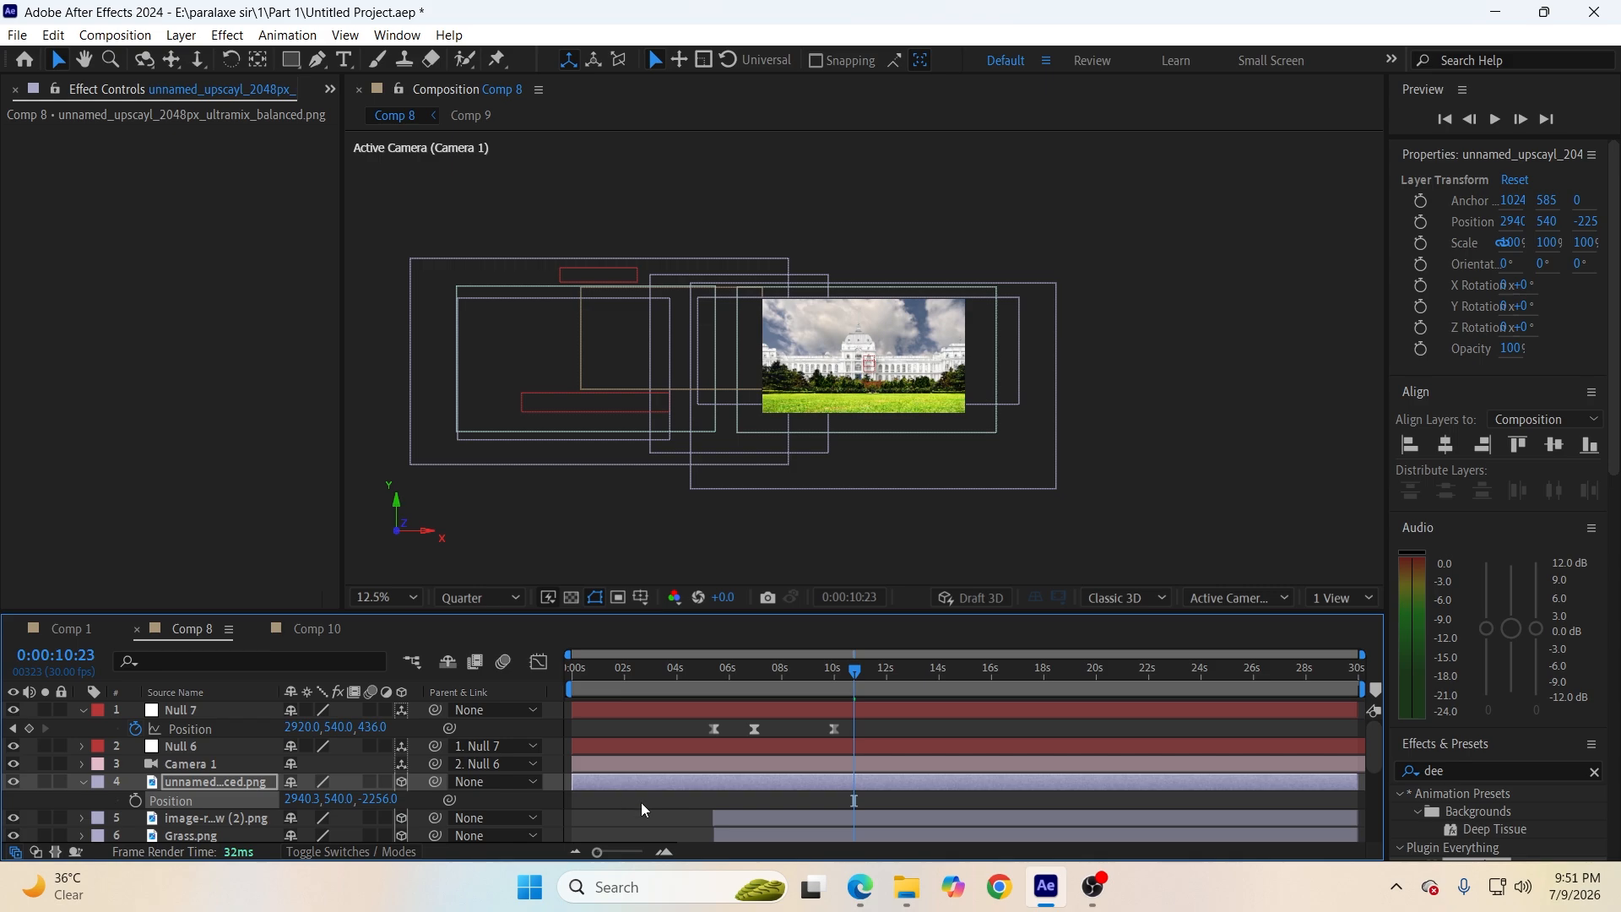
Save the project and shift the room image further along the Z axis to -2297.
{"action": "left_click", "coordinate": [642, 814]}
{"action": "left_click", "coordinate": [355, 598]}
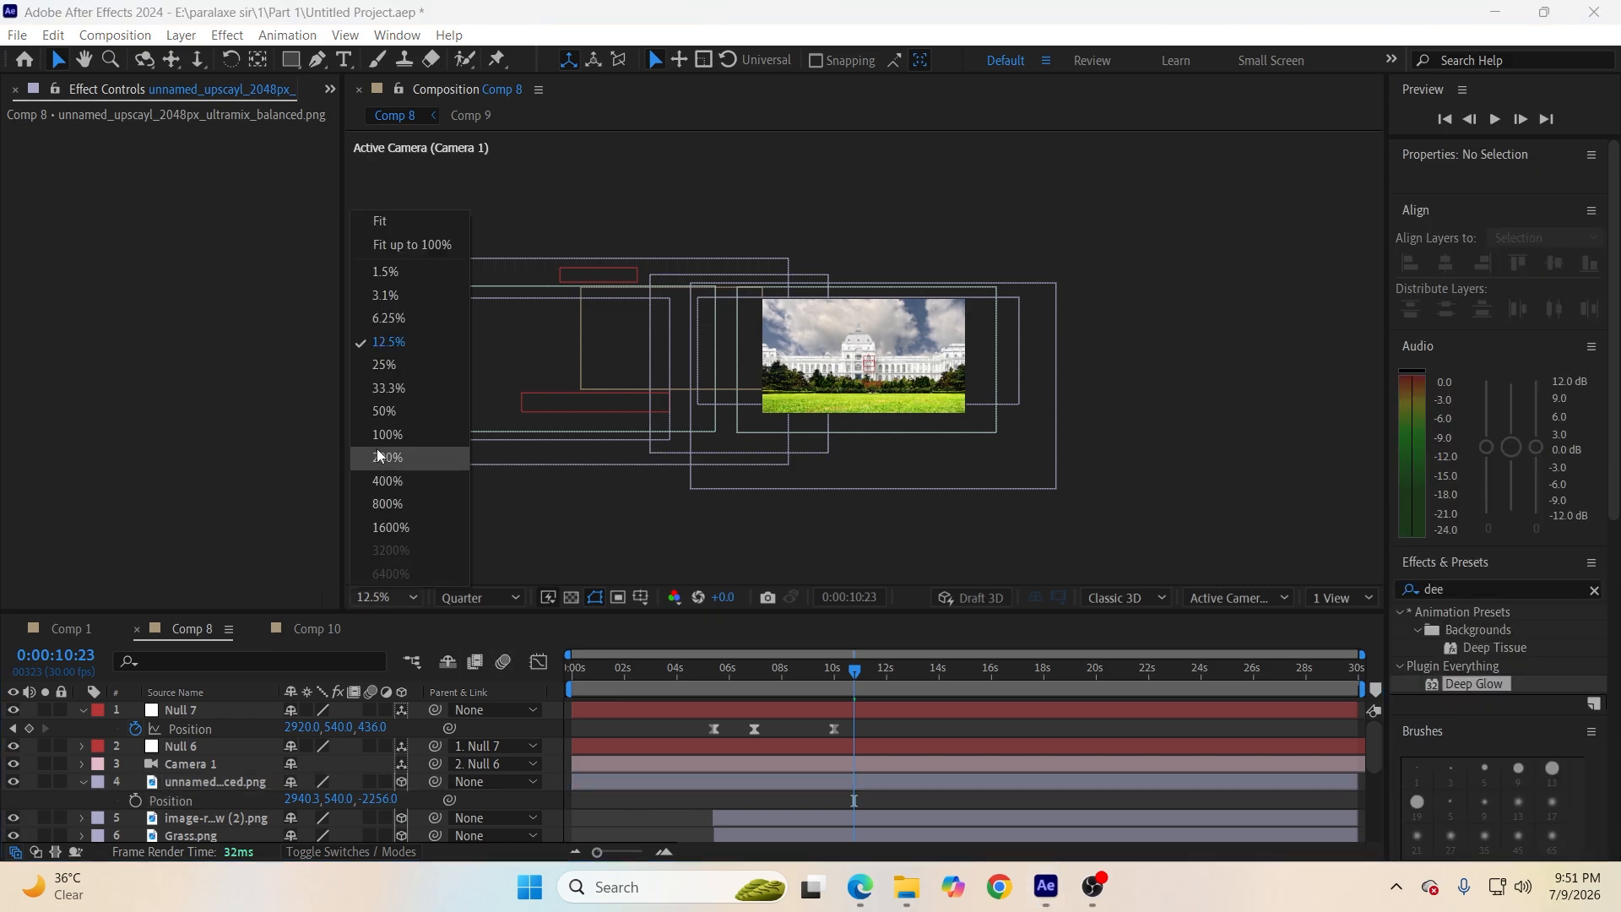
{"action": "left_click", "coordinate": [411, 218]}
{"action": "key", "text": "ctrl+s"}
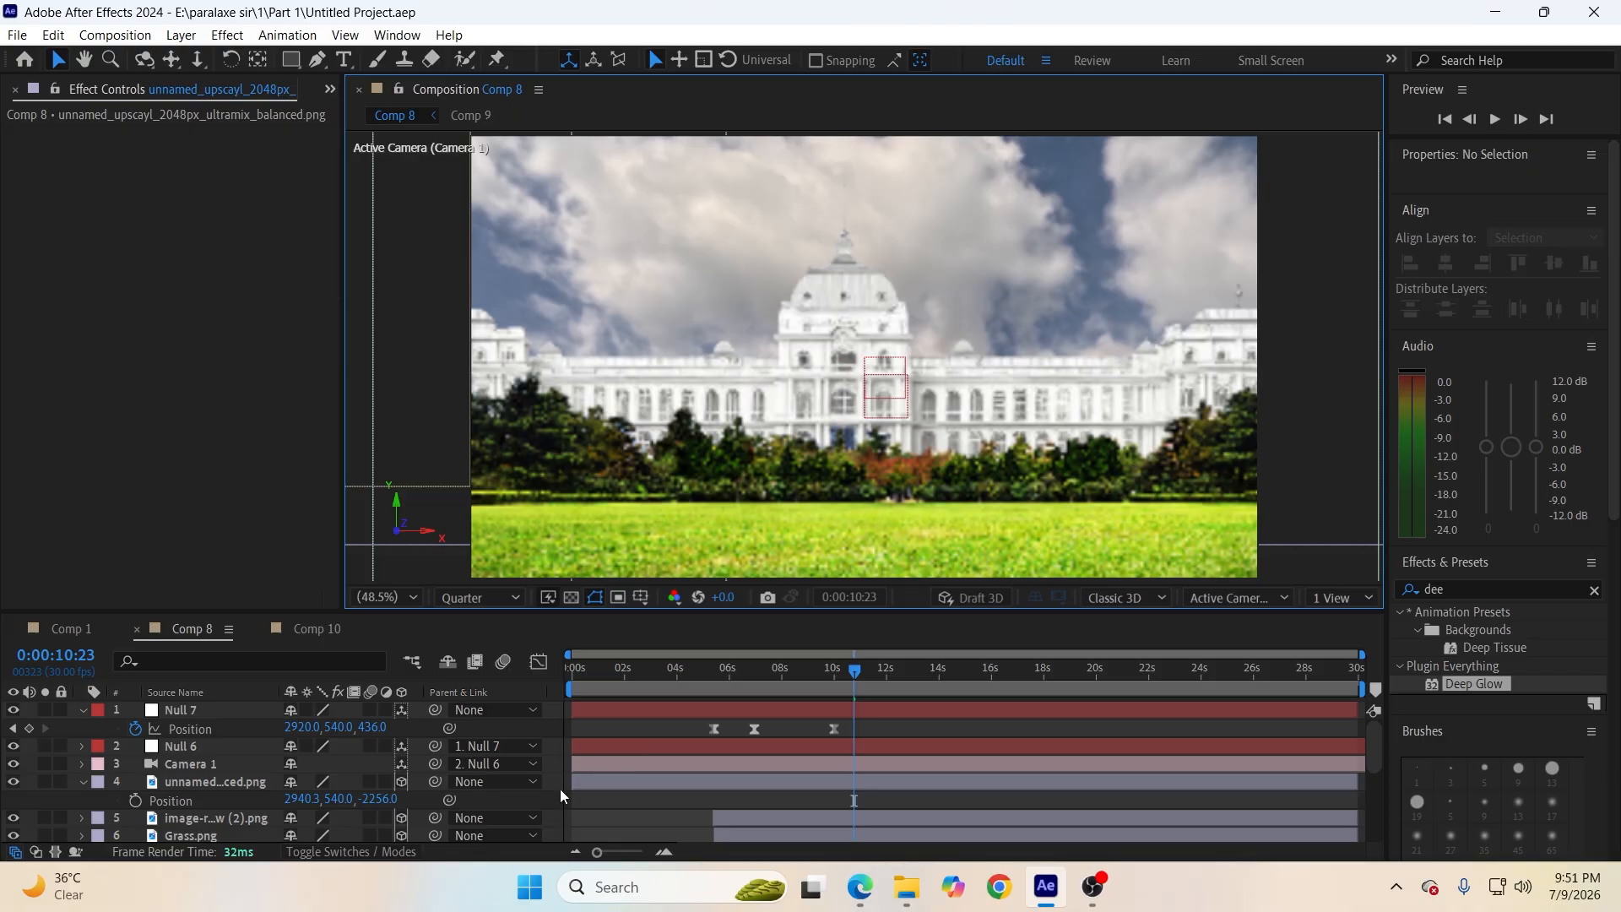
{"action": "scroll", "coordinate": [952, 453], "scroll_direction": "down", "scroll_amount": 3}
{"action": "scroll", "coordinate": [904, 482], "scroll_direction": "up", "scroll_amount": 1}
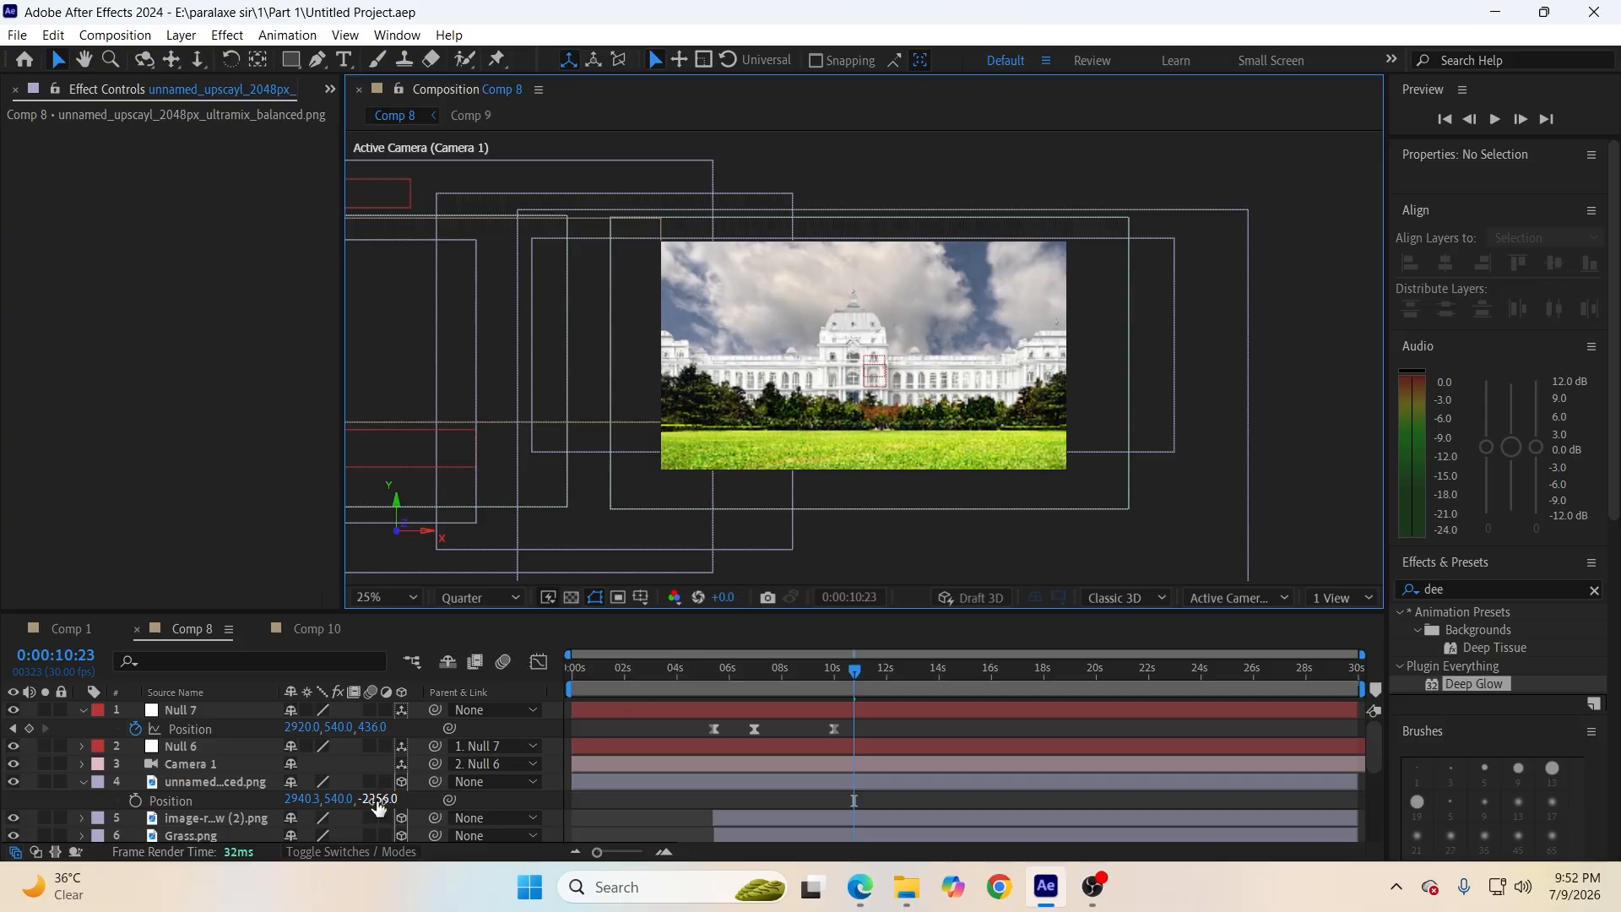
{"action": "left_click_drag", "start_coordinate": [377, 802], "coordinate": [333, 803]}
{"action": "right_click", "coordinate": [554, 816]}
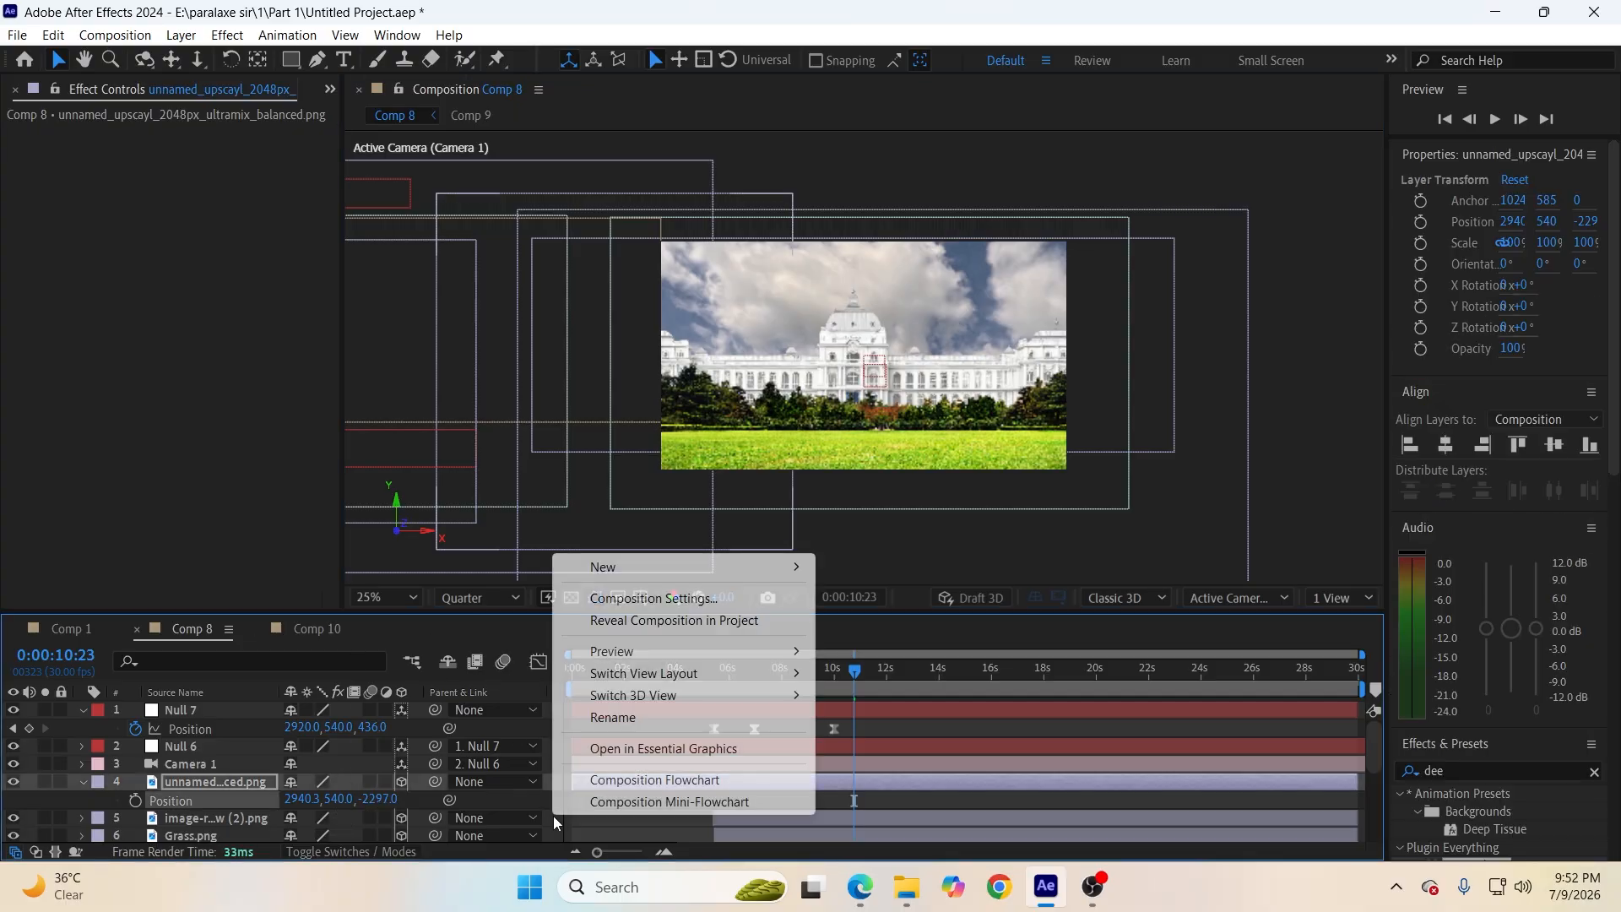
{"action": "mouse_move", "coordinate": [596, 570]}
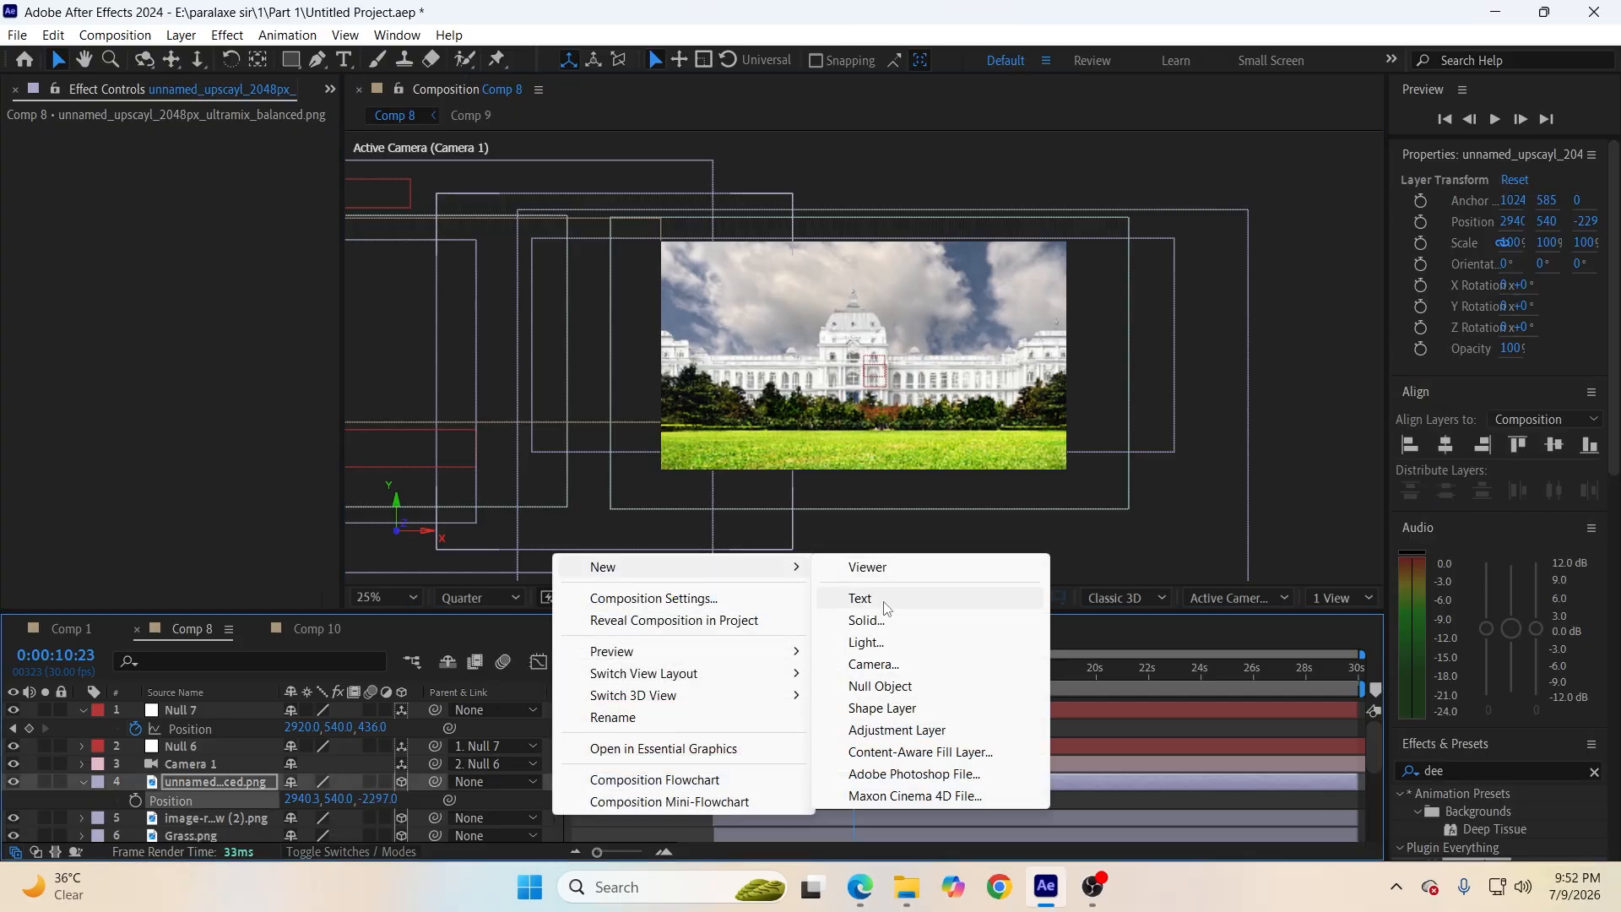
{"action": "left_click", "coordinate": [878, 685]}
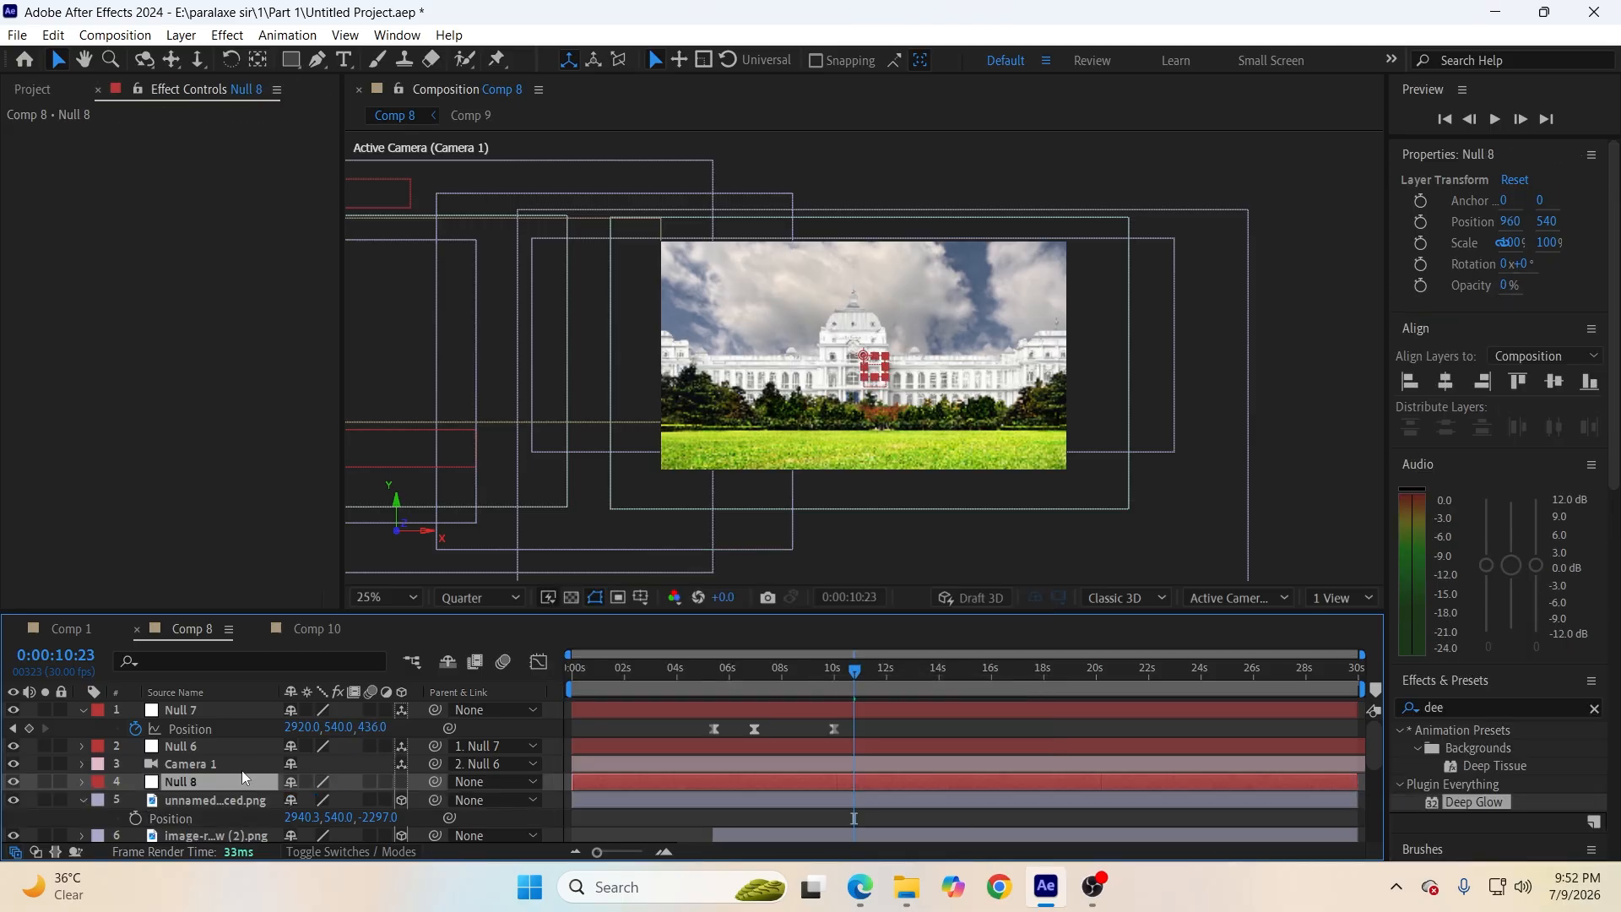
{"action": "key", "text": "ctrl+z"}
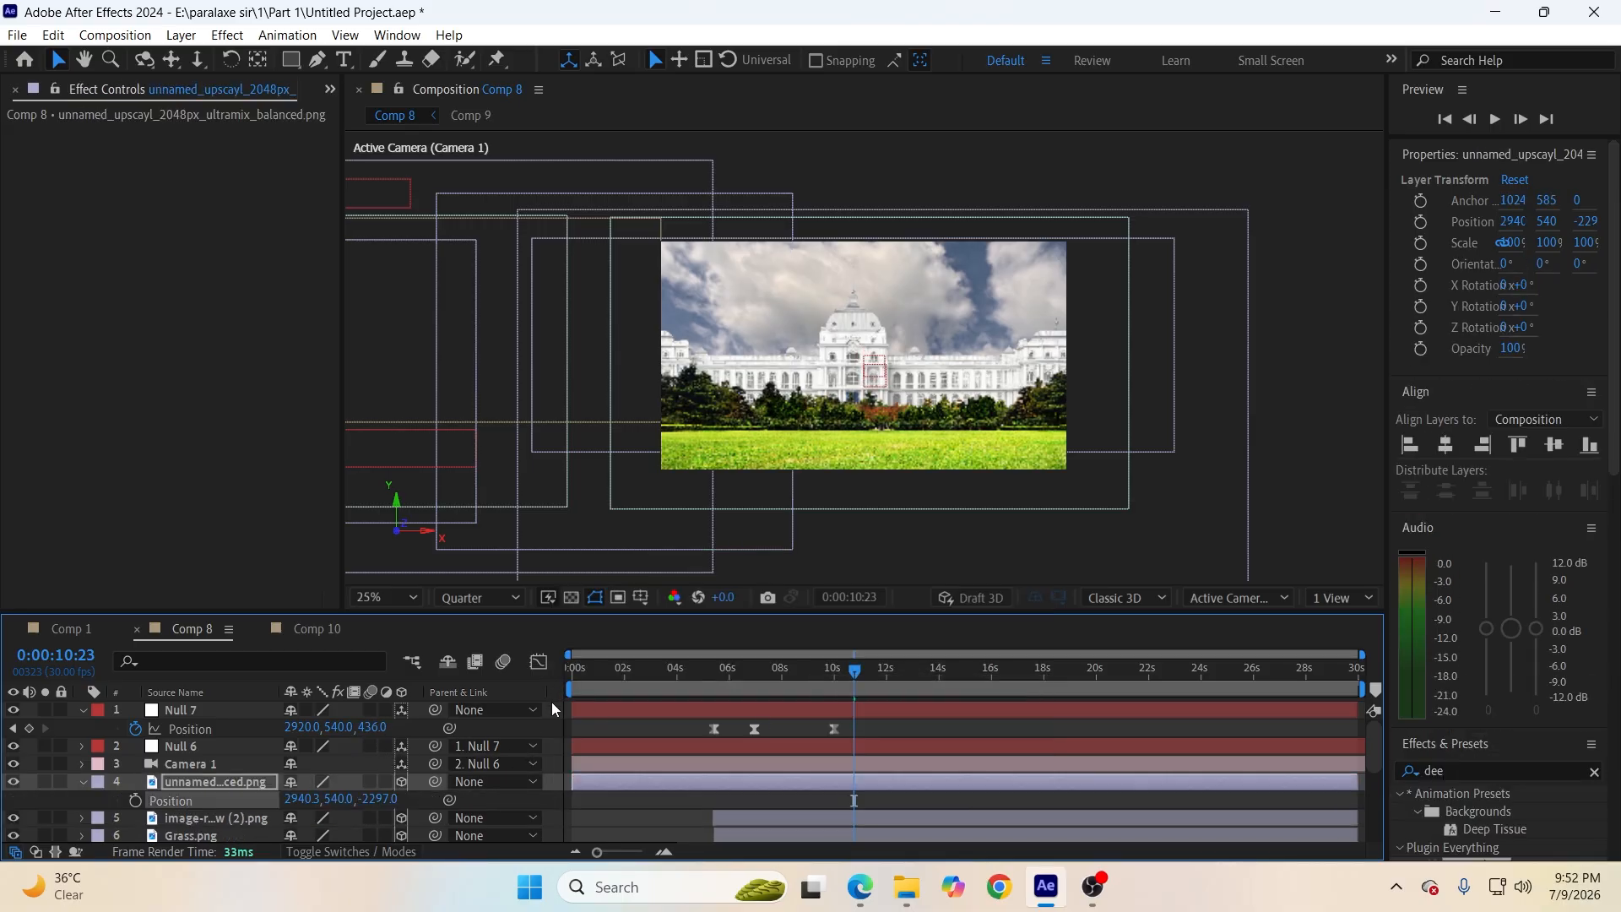
Add a 3D null object at the top of the layer stack and parent Null 7 to it.
{"action": "left_click", "coordinate": [554, 760]}
{"action": "right_click", "coordinate": [554, 760]}
{"action": "mouse_move", "coordinate": [608, 507]}
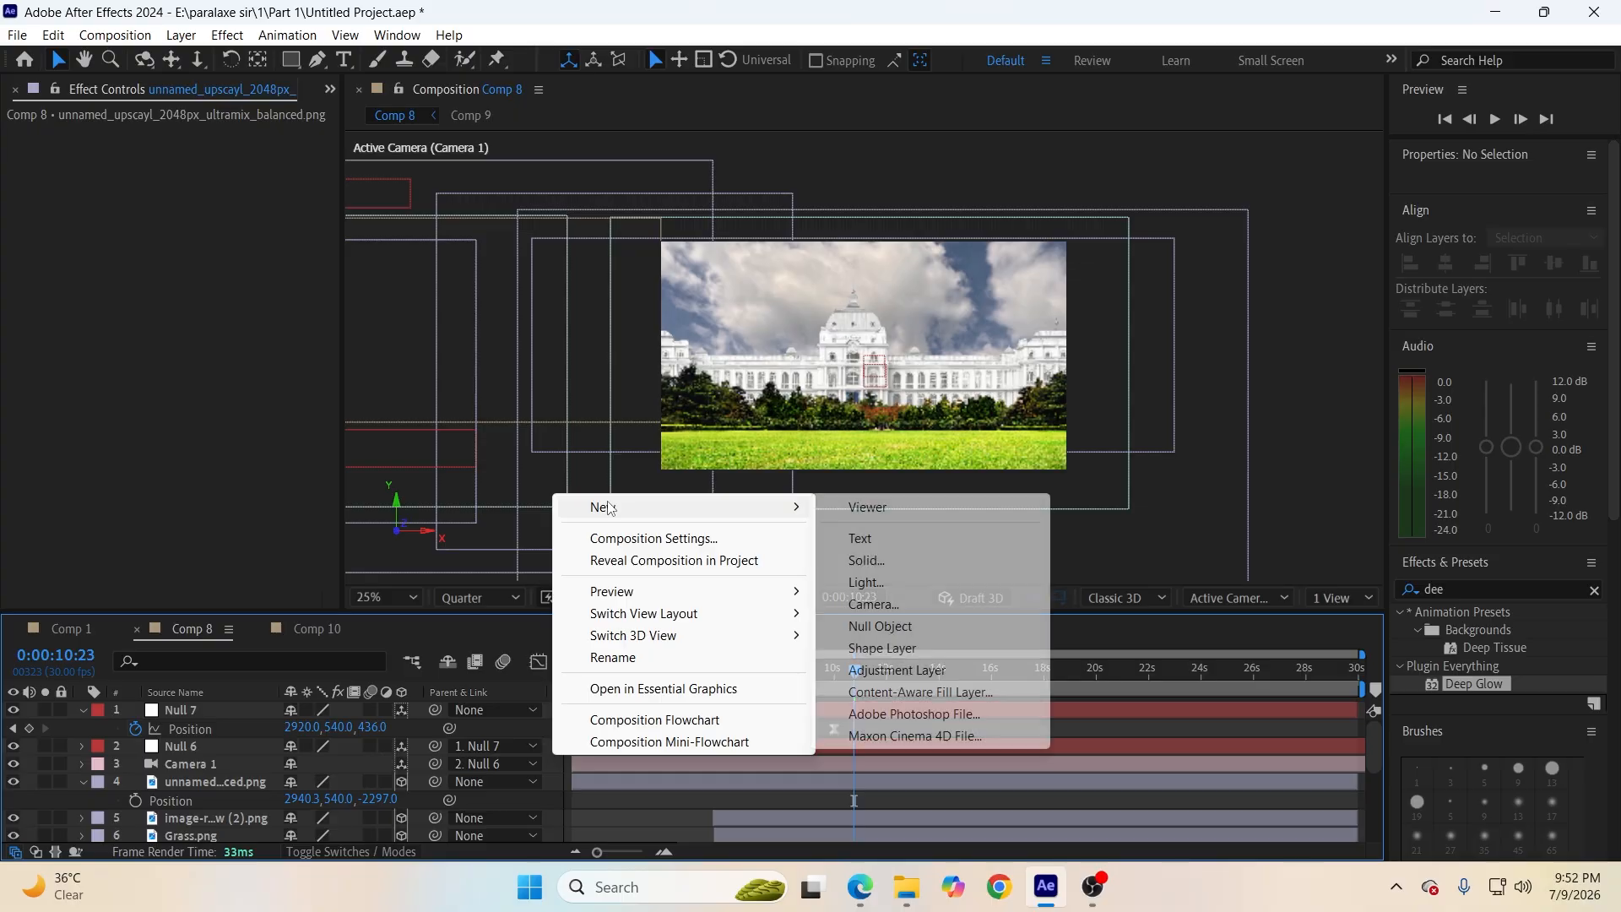
{"action": "left_click", "coordinate": [878, 626]}
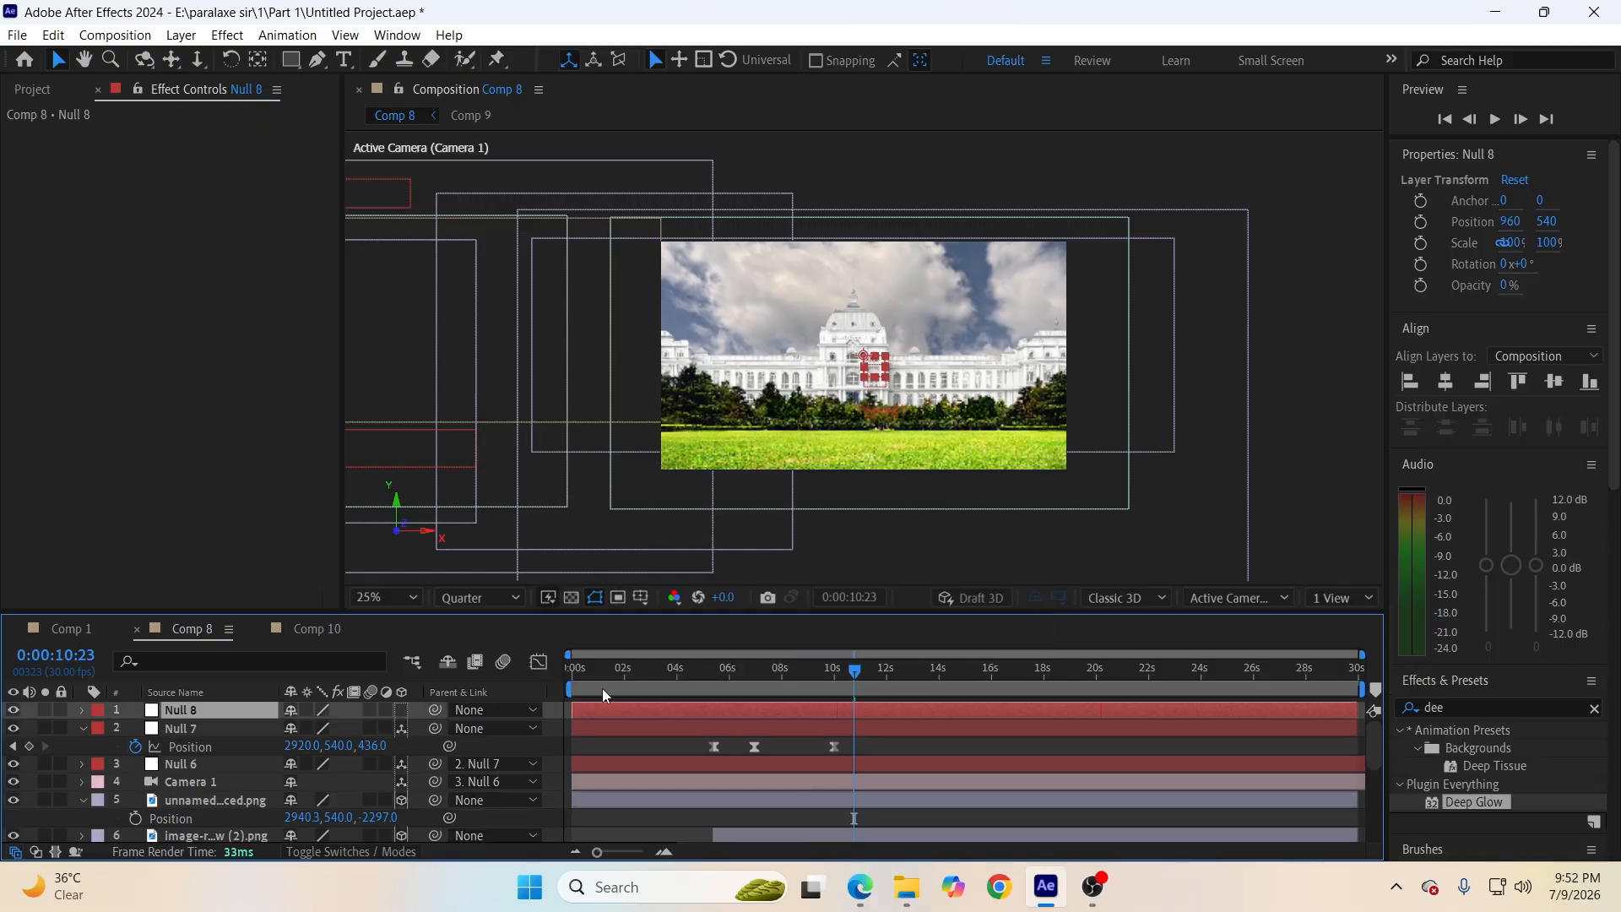
{"action": "left_click", "coordinate": [402, 711]}
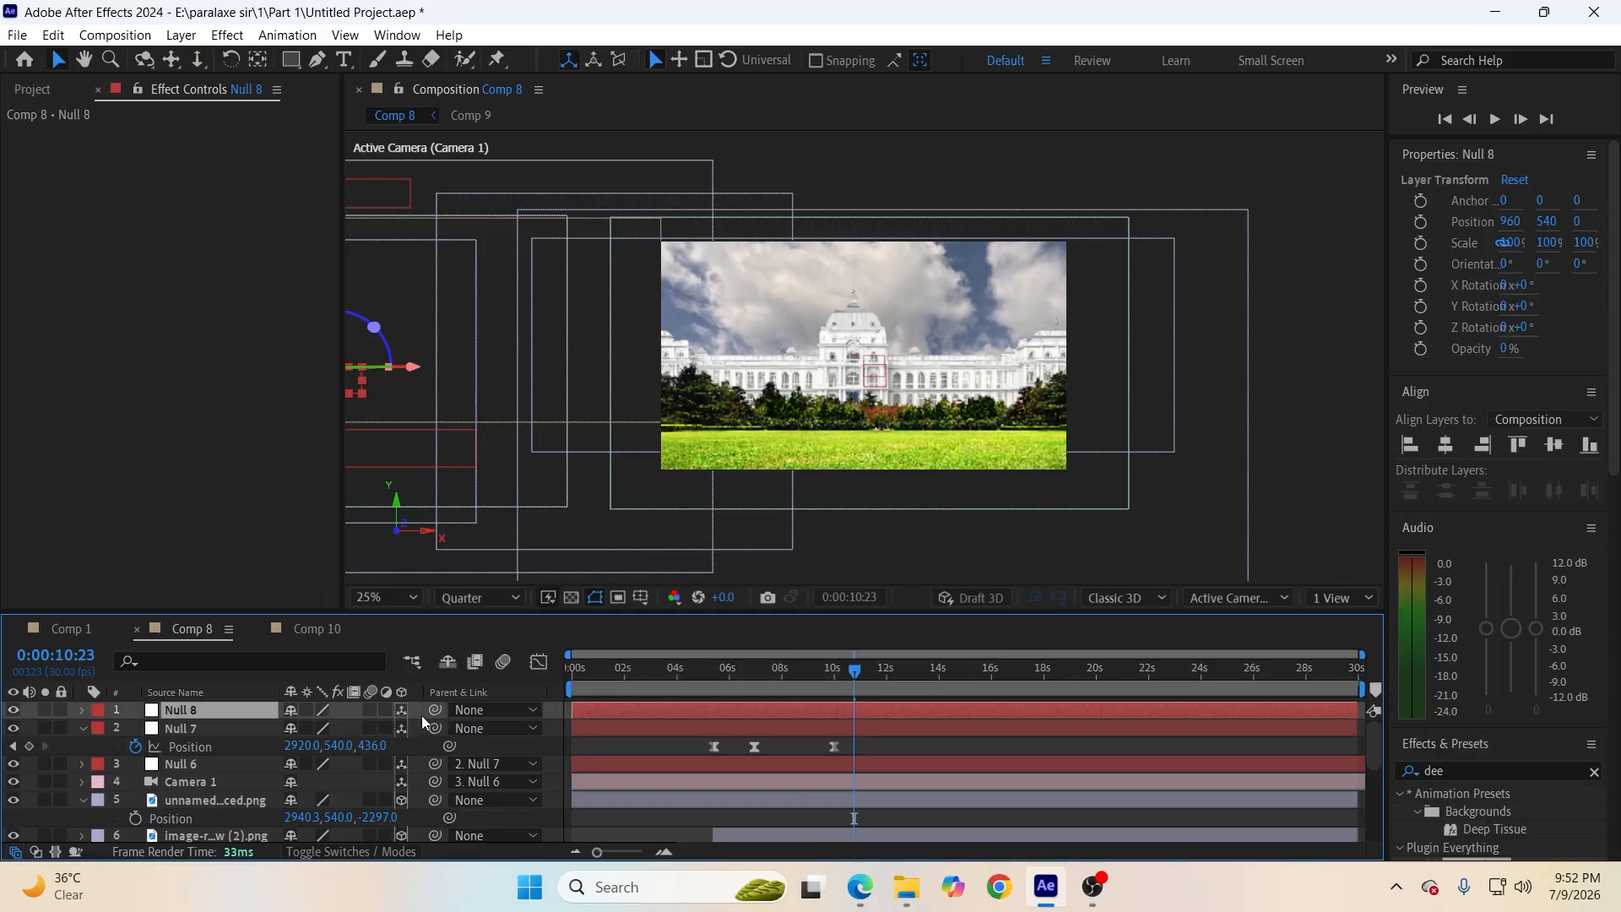
{"action": "left_click_drag", "start_coordinate": [435, 726], "coordinate": [244, 710]}
Set a starting Position keyframe on Null 8 at 0:00:10:02.
{"action": "left_click_drag", "start_coordinate": [850, 687], "coordinate": [837, 694]}
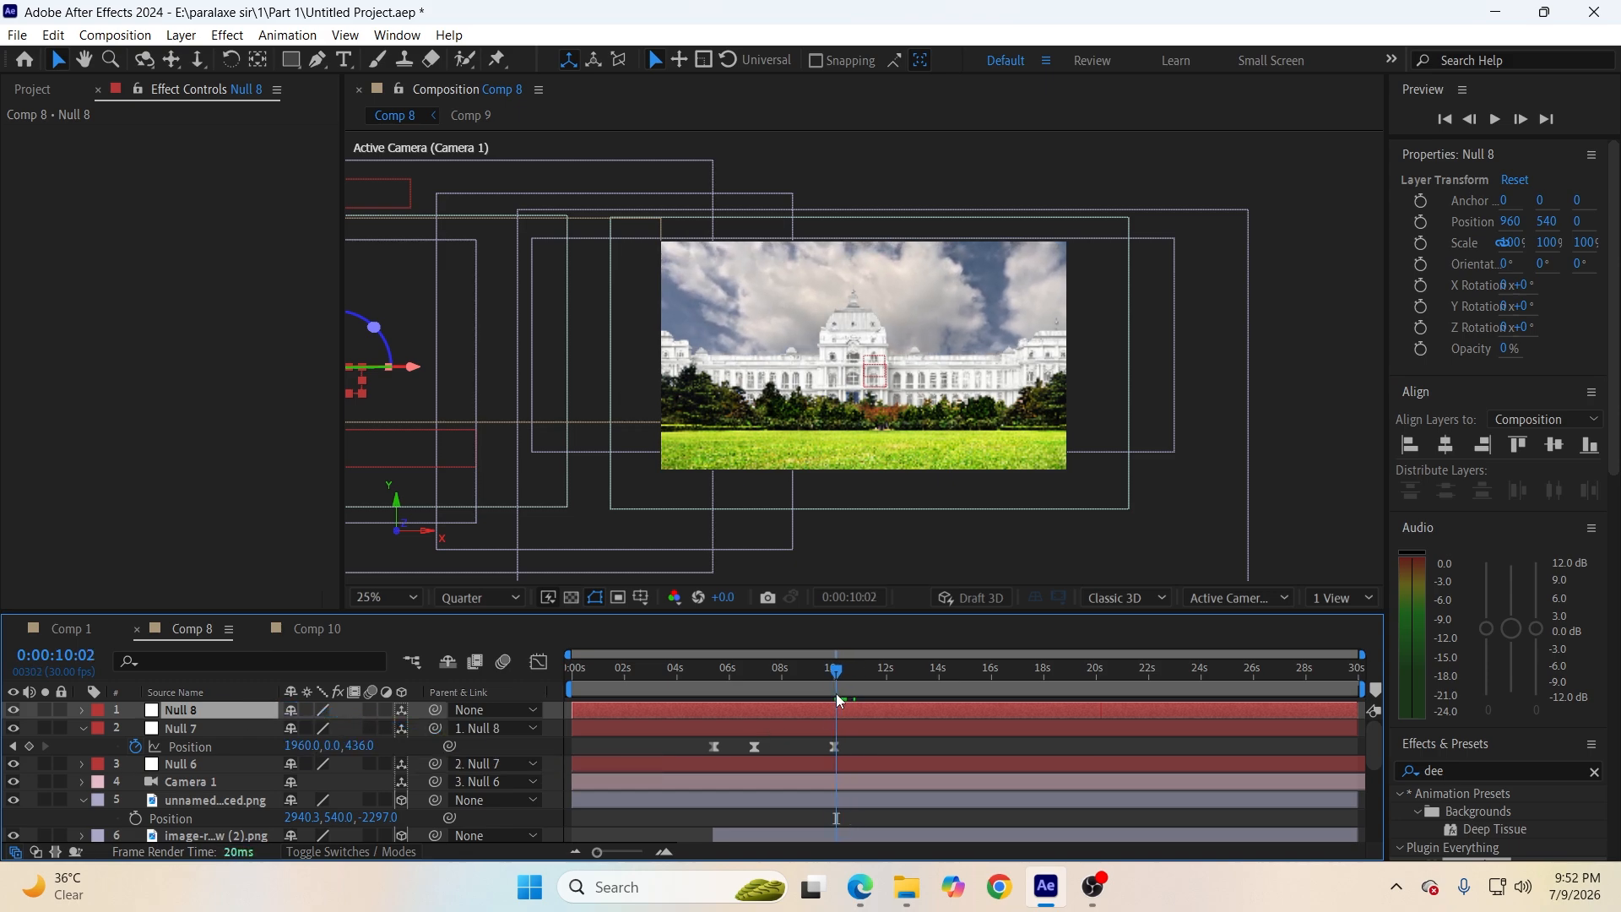
{"action": "key", "text": "p"}
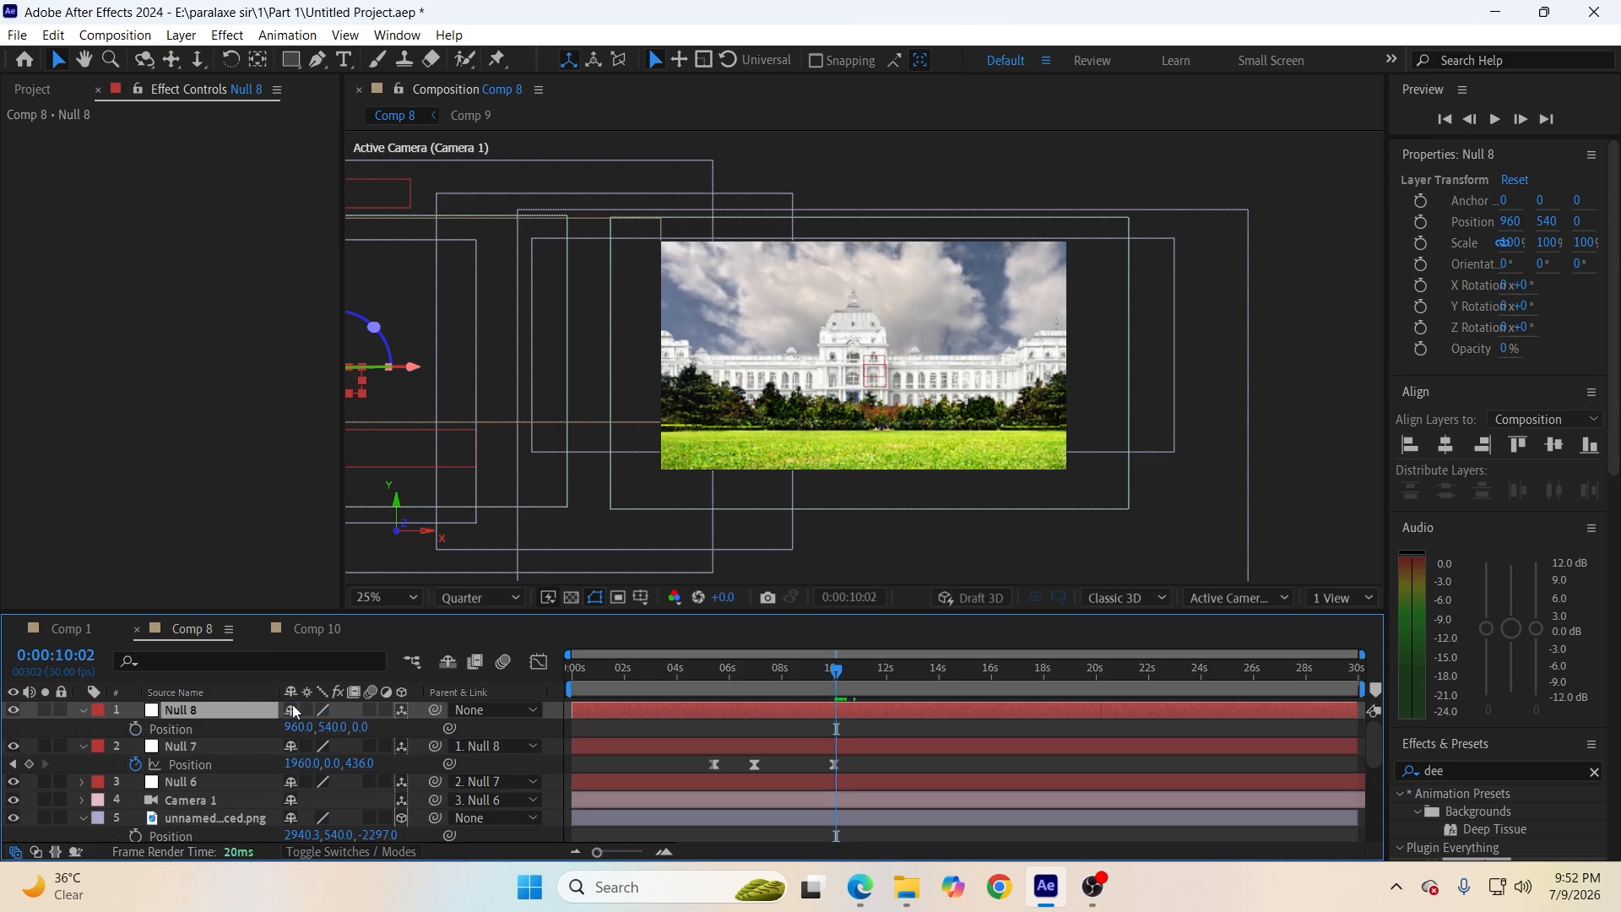
{"action": "left_click", "coordinate": [135, 728]}
Keyframe Null 8's Position Z at -2000 at 0:00:12:02 so the camera pulls back into the lamp-lit room.
{"action": "left_click_drag", "start_coordinate": [837, 672], "coordinate": [888, 687]}
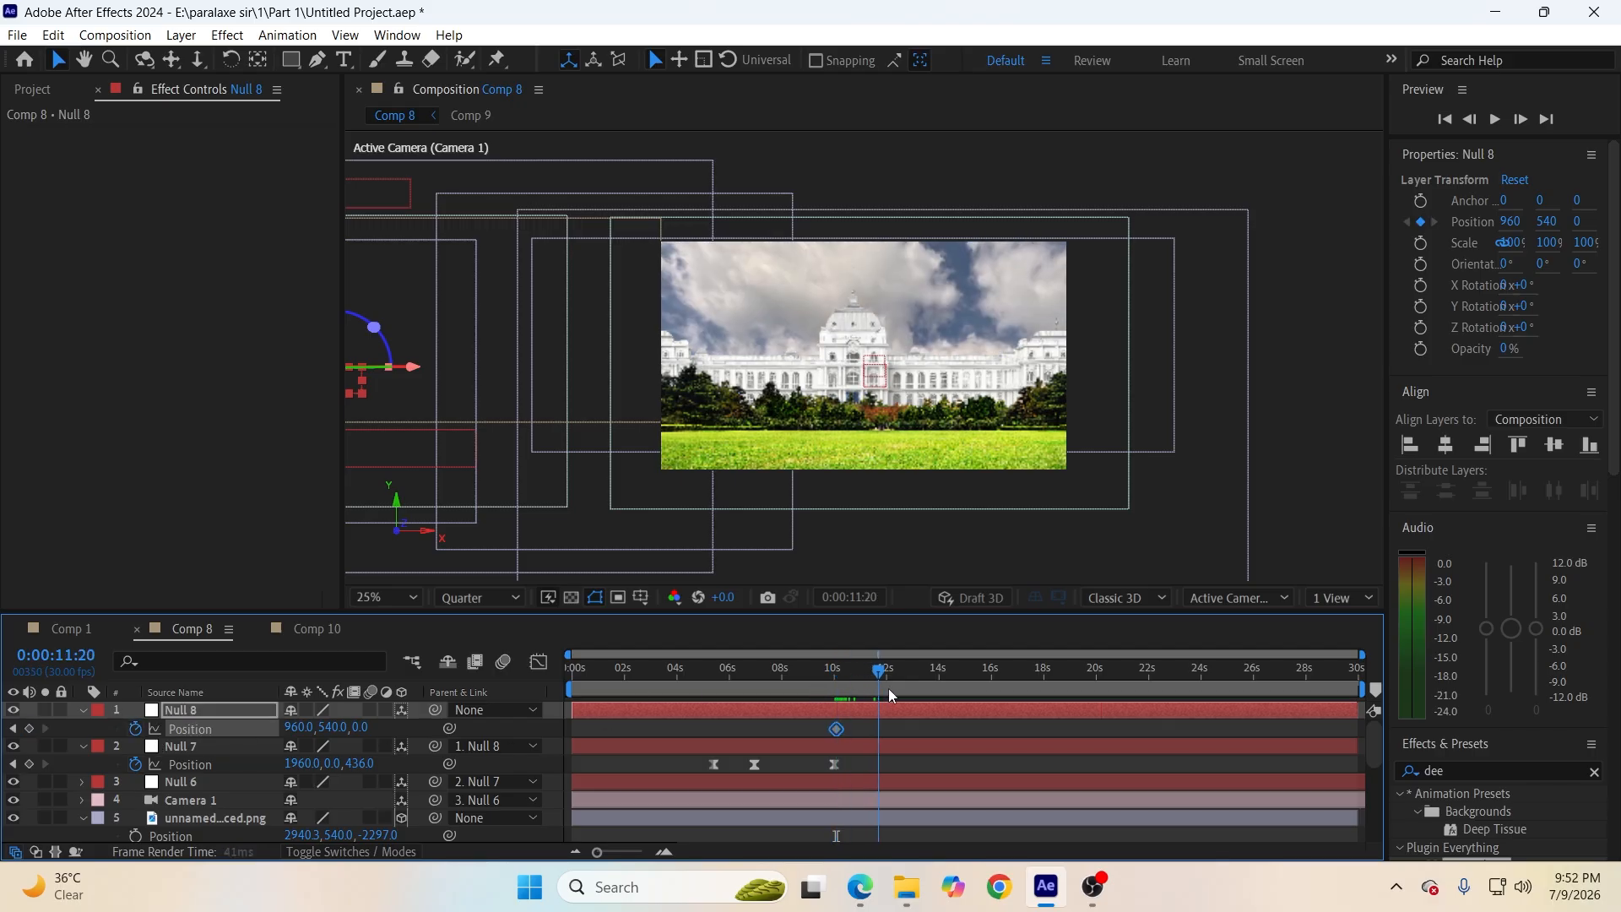
{"action": "left_click_drag", "start_coordinate": [361, 728], "coordinate": [170, 752]}
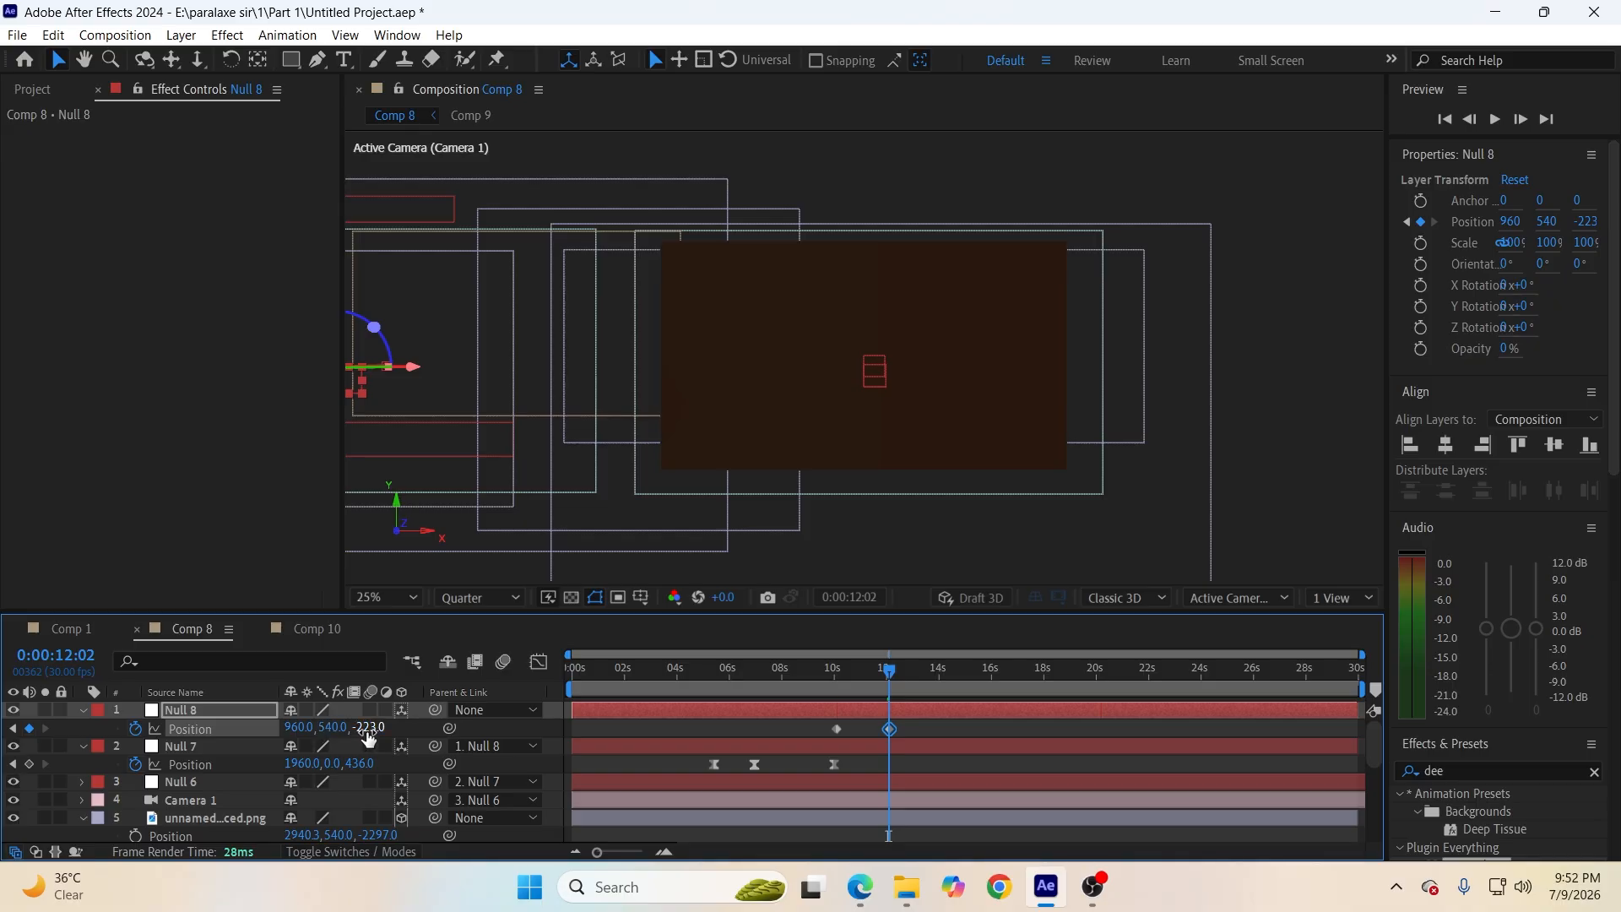
{"action": "mouse_move", "coordinate": [370, 728]}
{"action": "left_mouse_down"}
{"action": "mouse_move", "coordinate": [296, 712]}
{"action": "mouse_move", "coordinate": [371, 737]}
{"action": "left_mouse_up"}
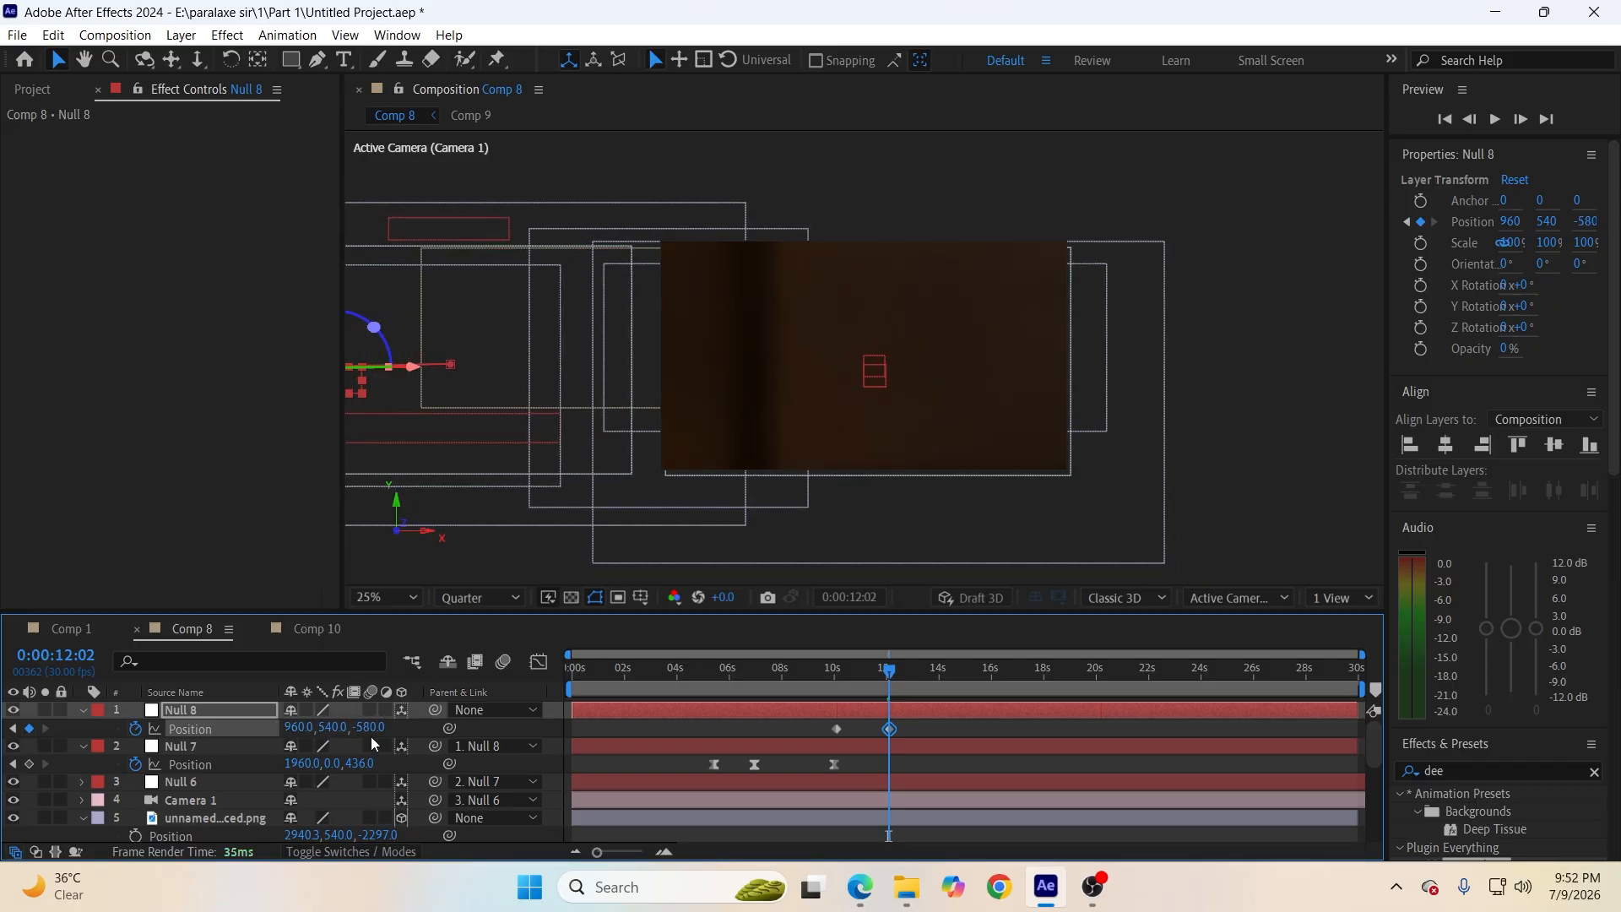
{"action": "left_click", "coordinate": [371, 728]}
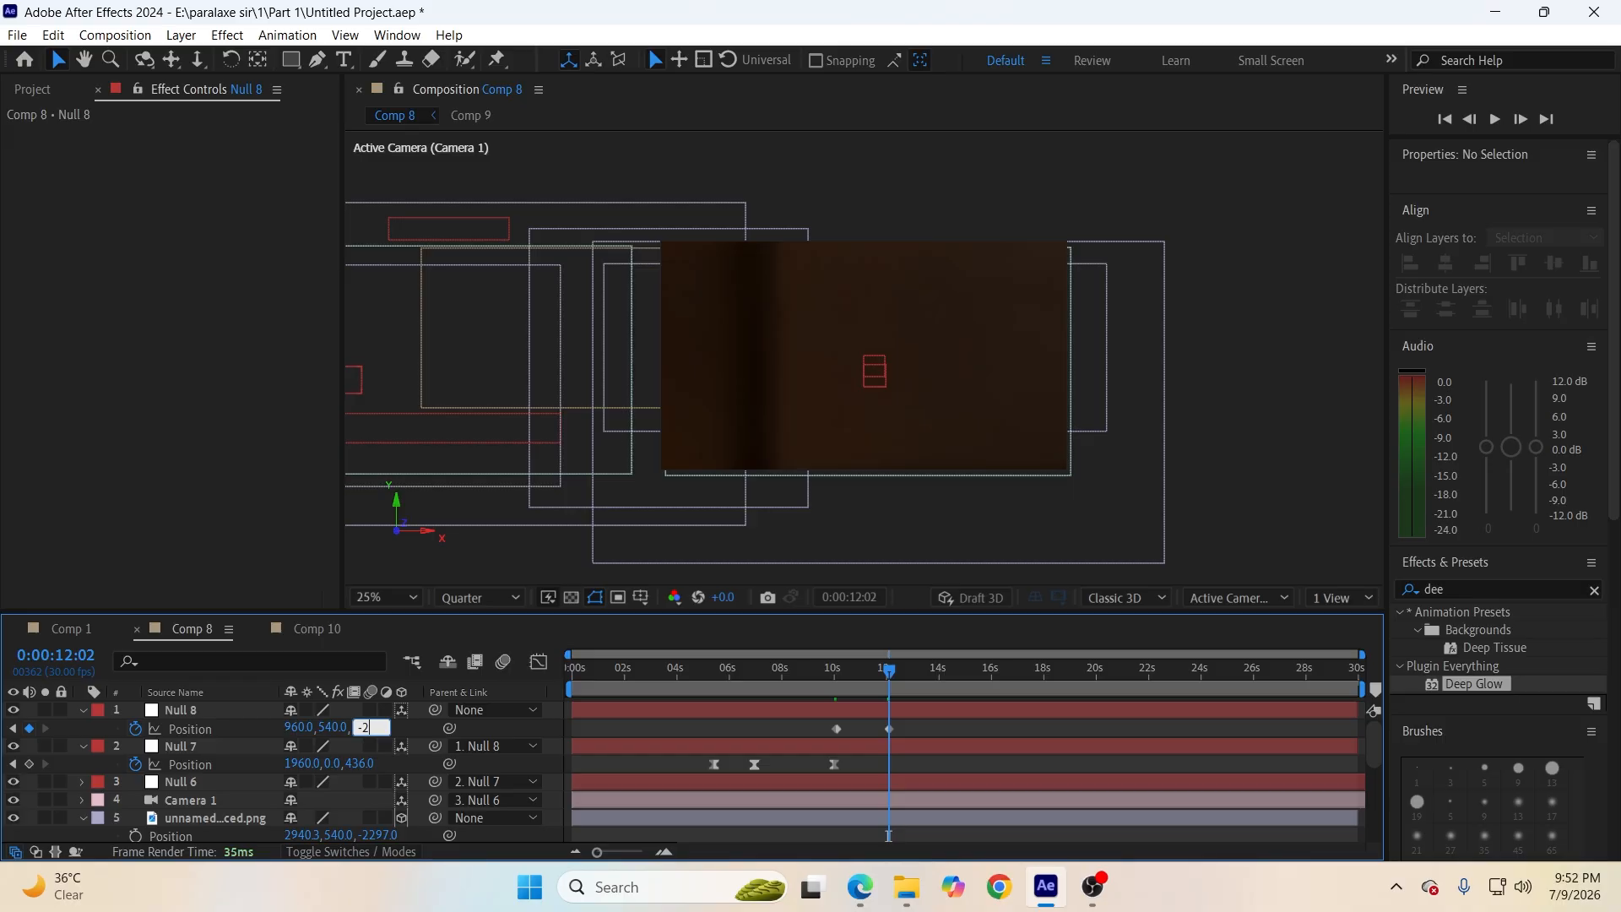
{"action": "type", "text": "-2000"}
{"action": "key", "text": "Return"}
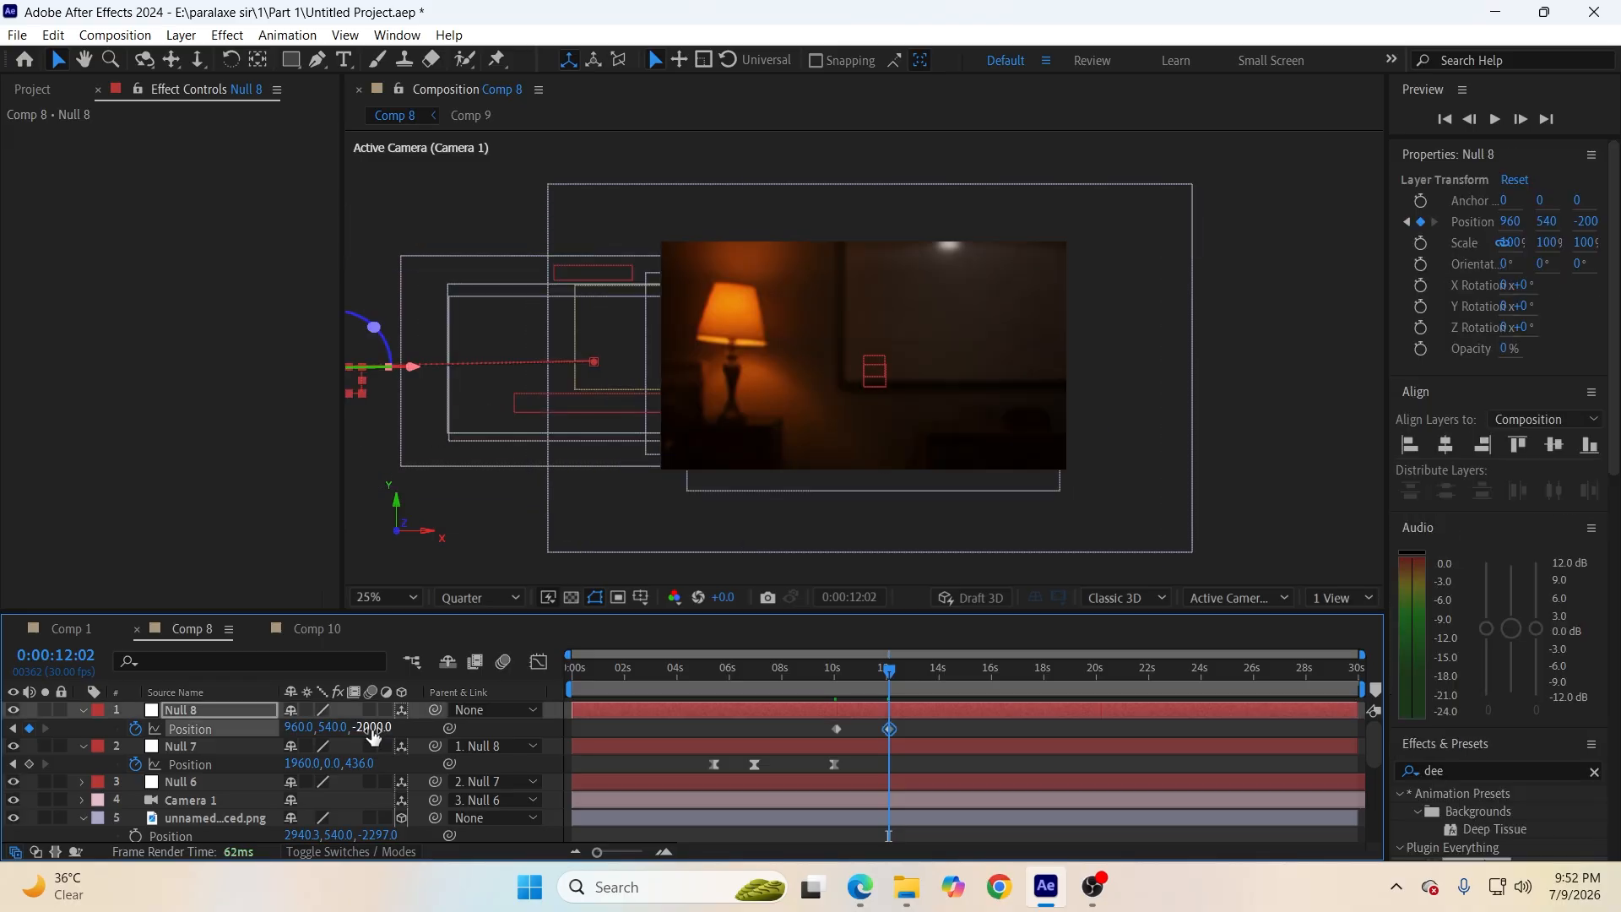
Extend Null 8's move by setting its Position Z to -2794 at 0:00:12:02, and save the project.
{"action": "left_click_drag", "start_coordinate": [379, 731], "coordinate": [354, 733]}
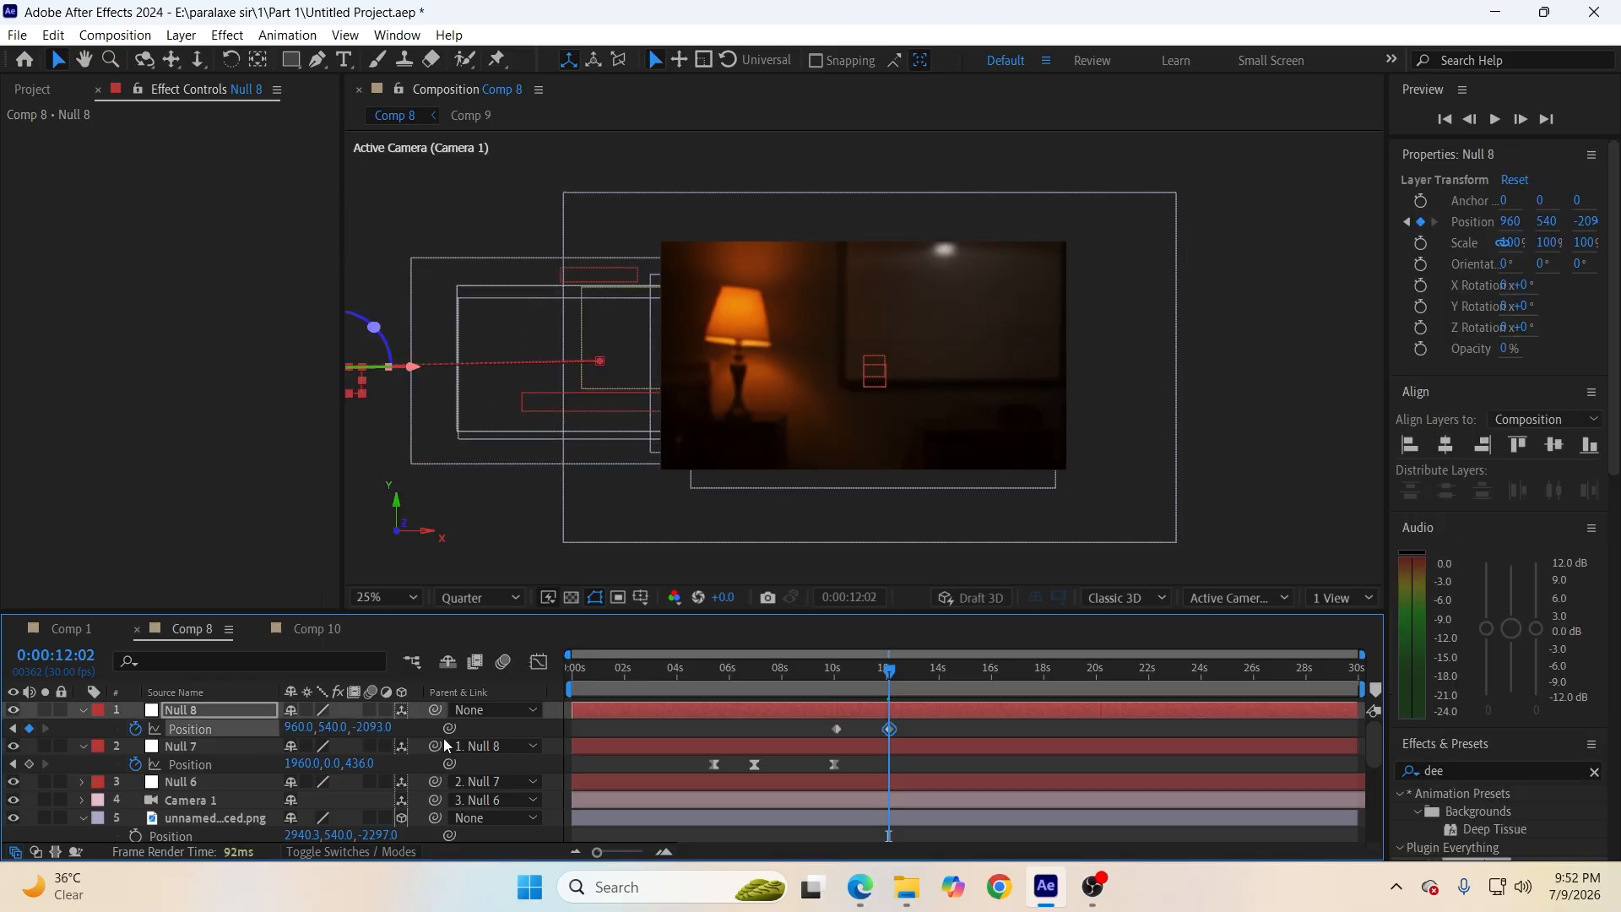
{"action": "left_click", "coordinate": [279, 764], "text": "shift"}
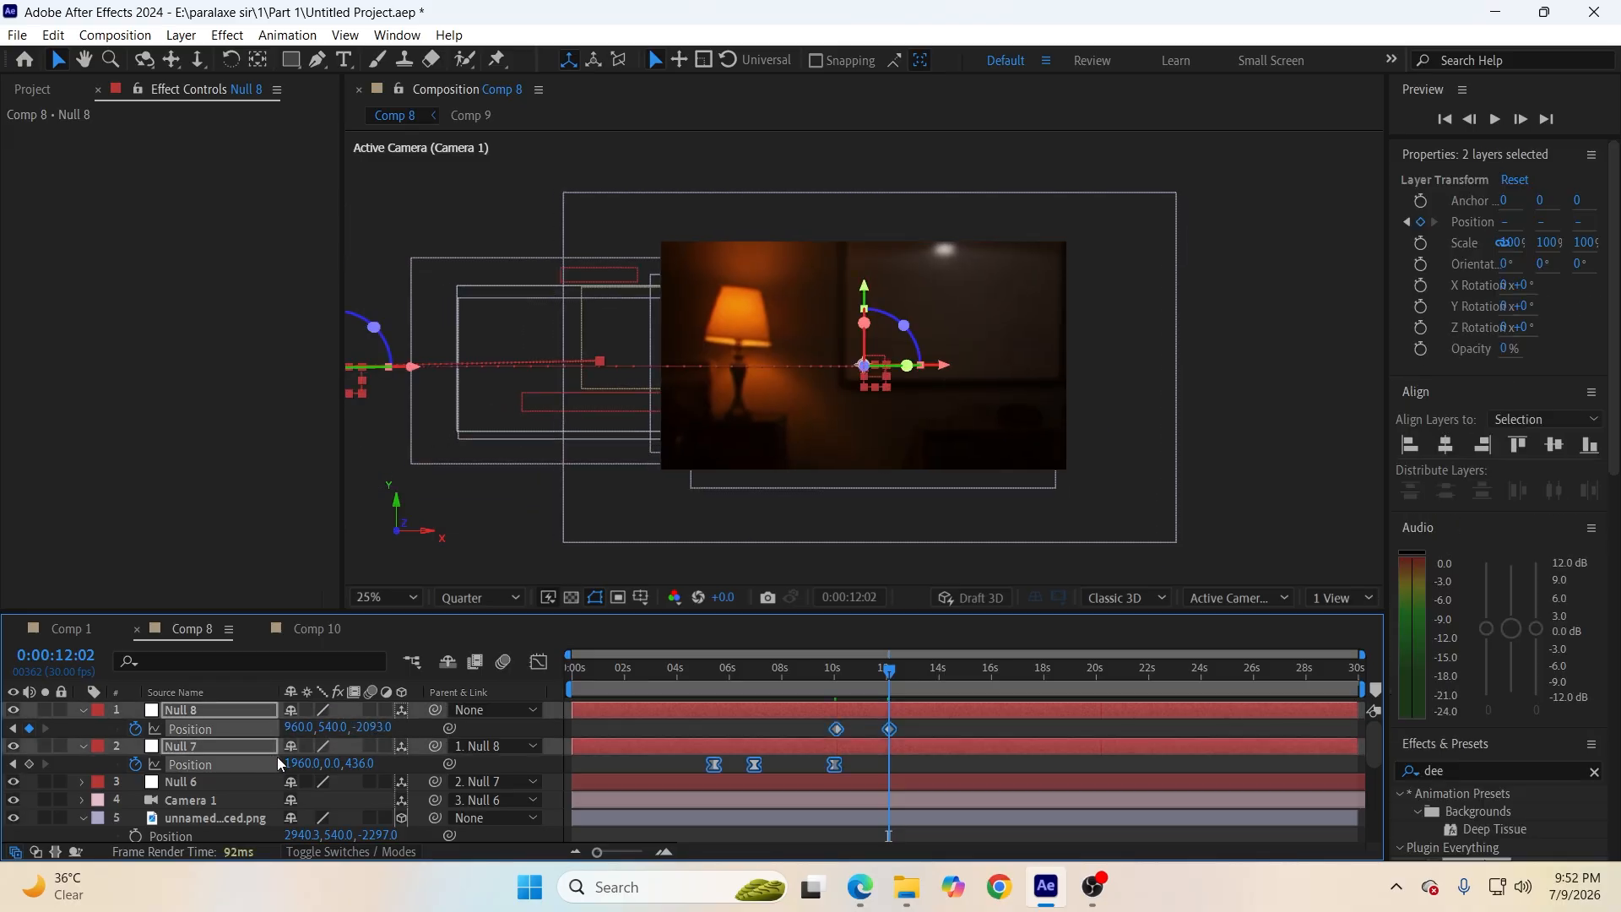
{"action": "left_click", "coordinate": [413, 731]}
{"action": "left_click_drag", "start_coordinate": [384, 730], "coordinate": [265, 742]}
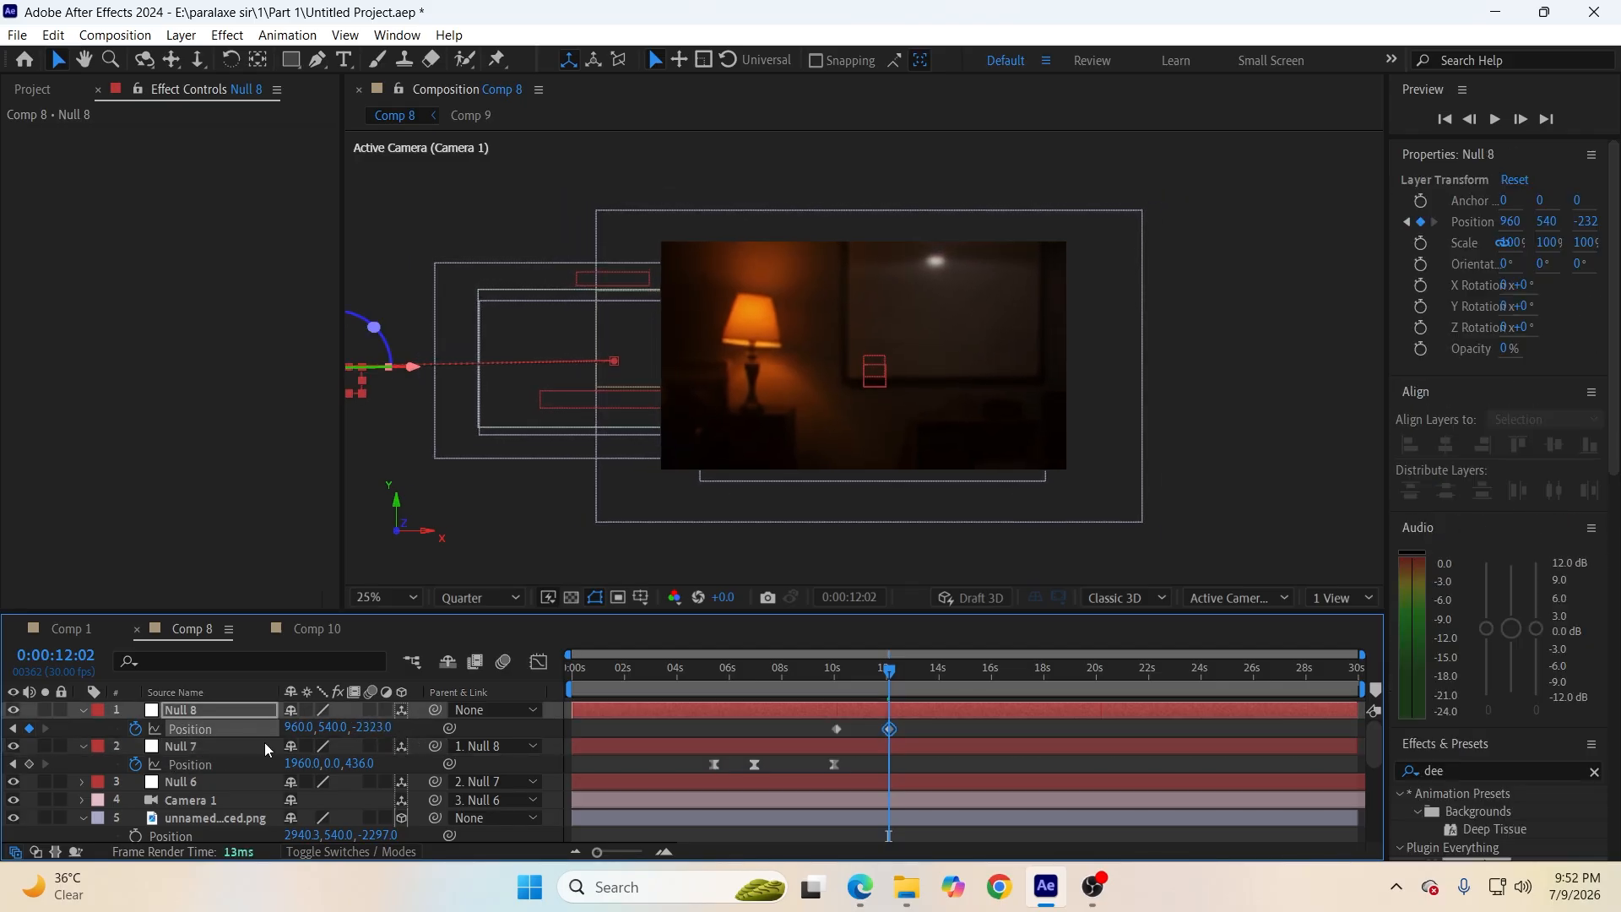
{"action": "left_click", "coordinate": [387, 597]}
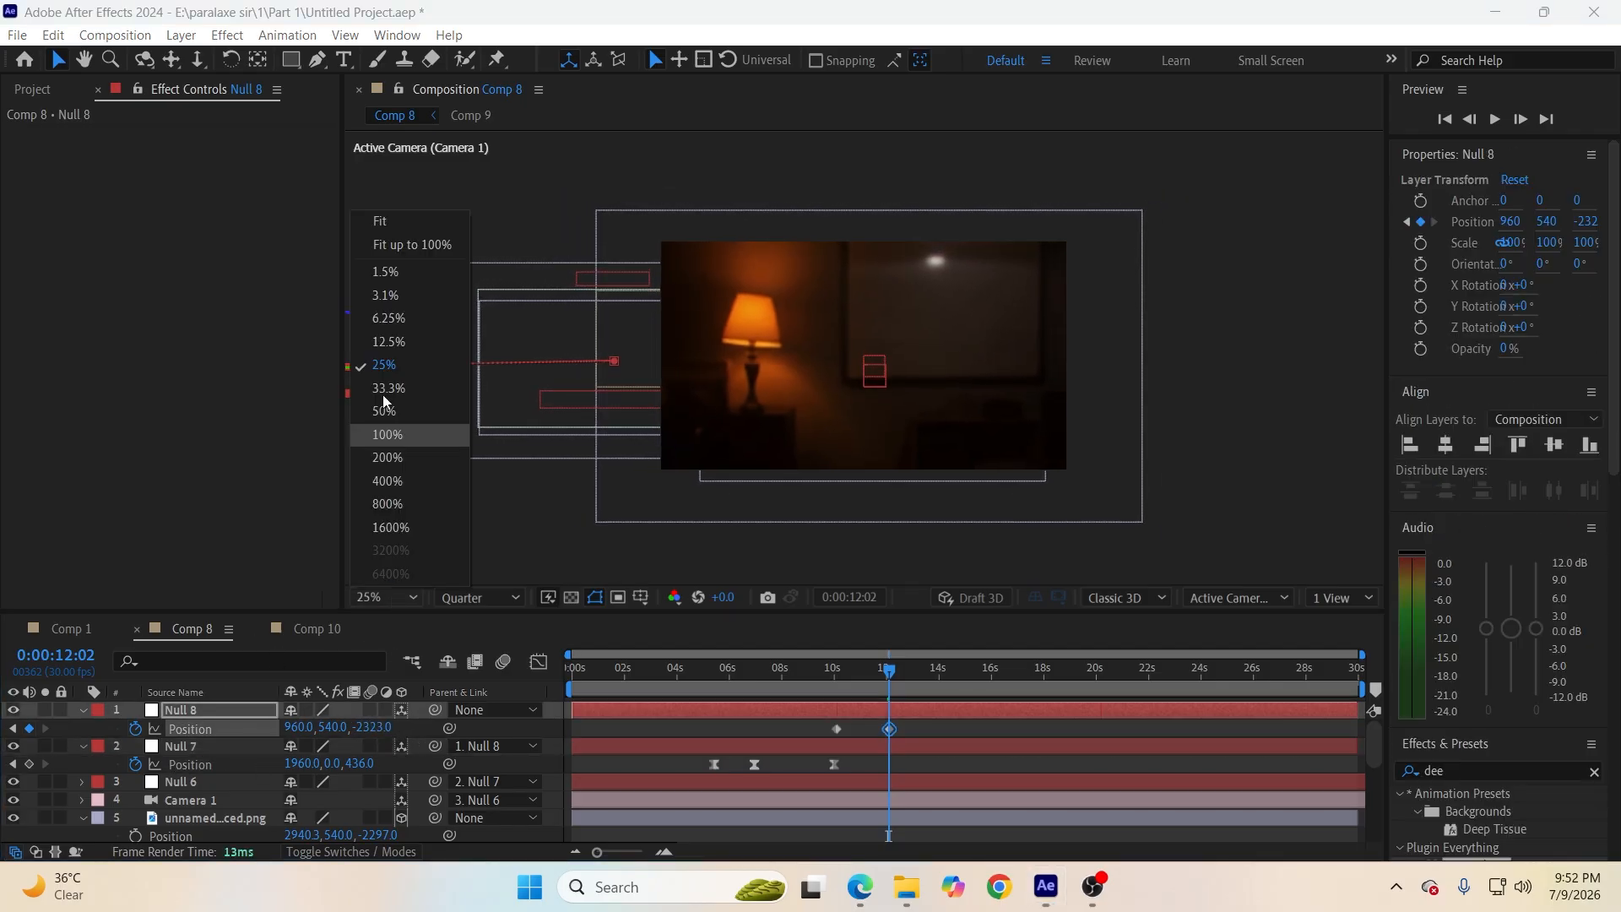
{"action": "left_click", "coordinate": [367, 221]}
{"action": "left_click", "coordinate": [368, 717]}
{"action": "left_click_drag", "start_coordinate": [369, 724], "coordinate": [366, 728]}
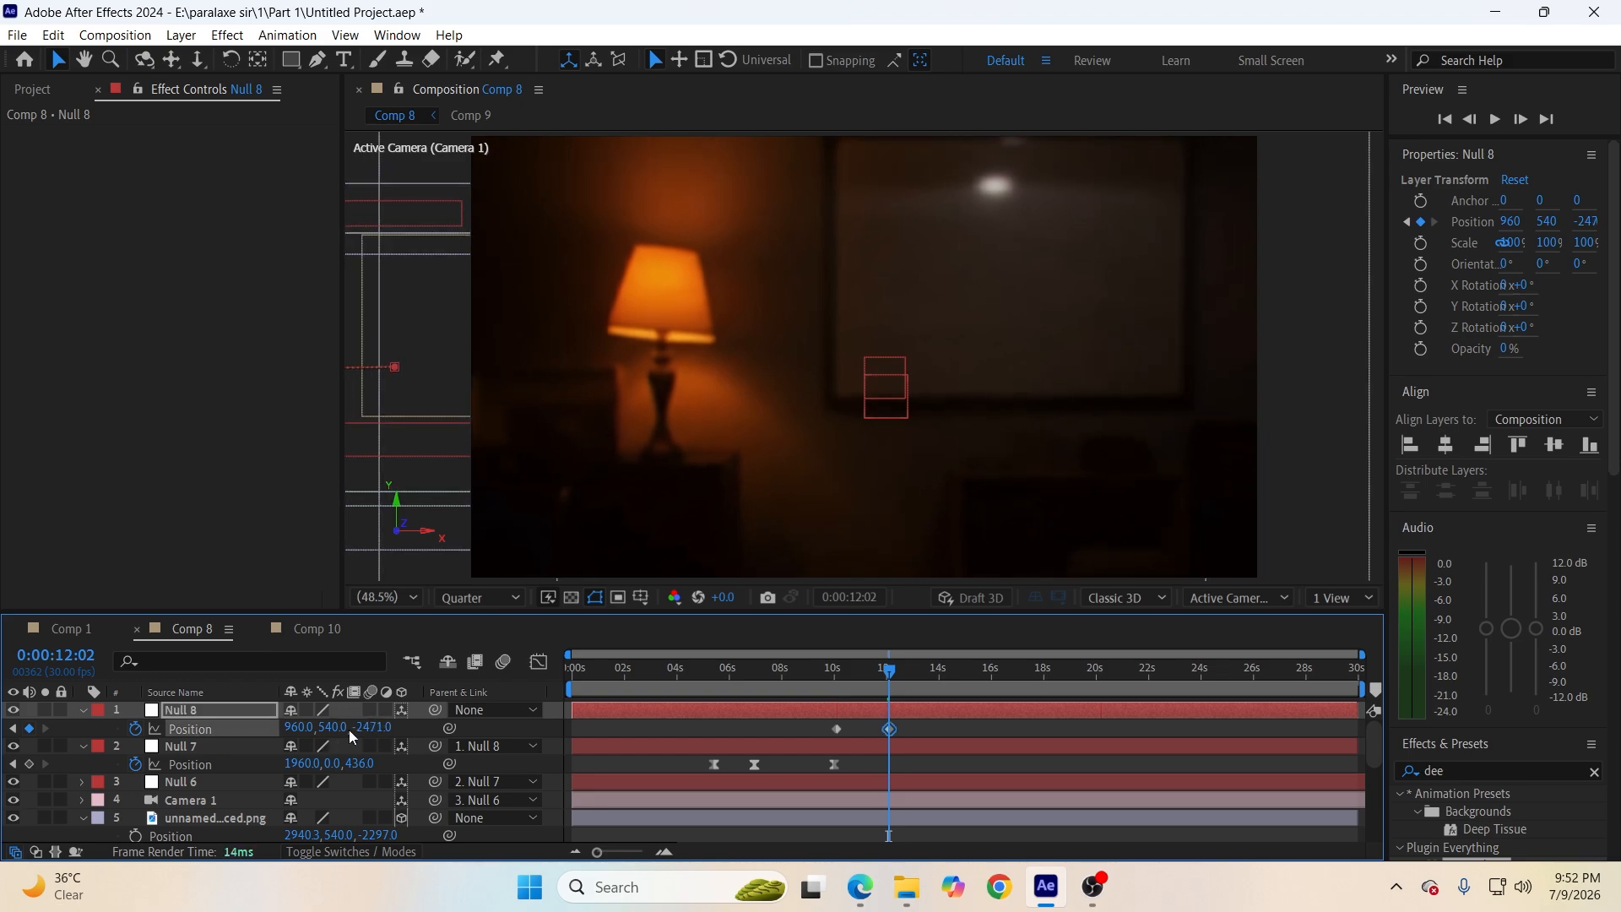
{"action": "left_click_drag", "start_coordinate": [384, 728], "coordinate": [257, 720]}
{"action": "left_click", "coordinate": [667, 731]}
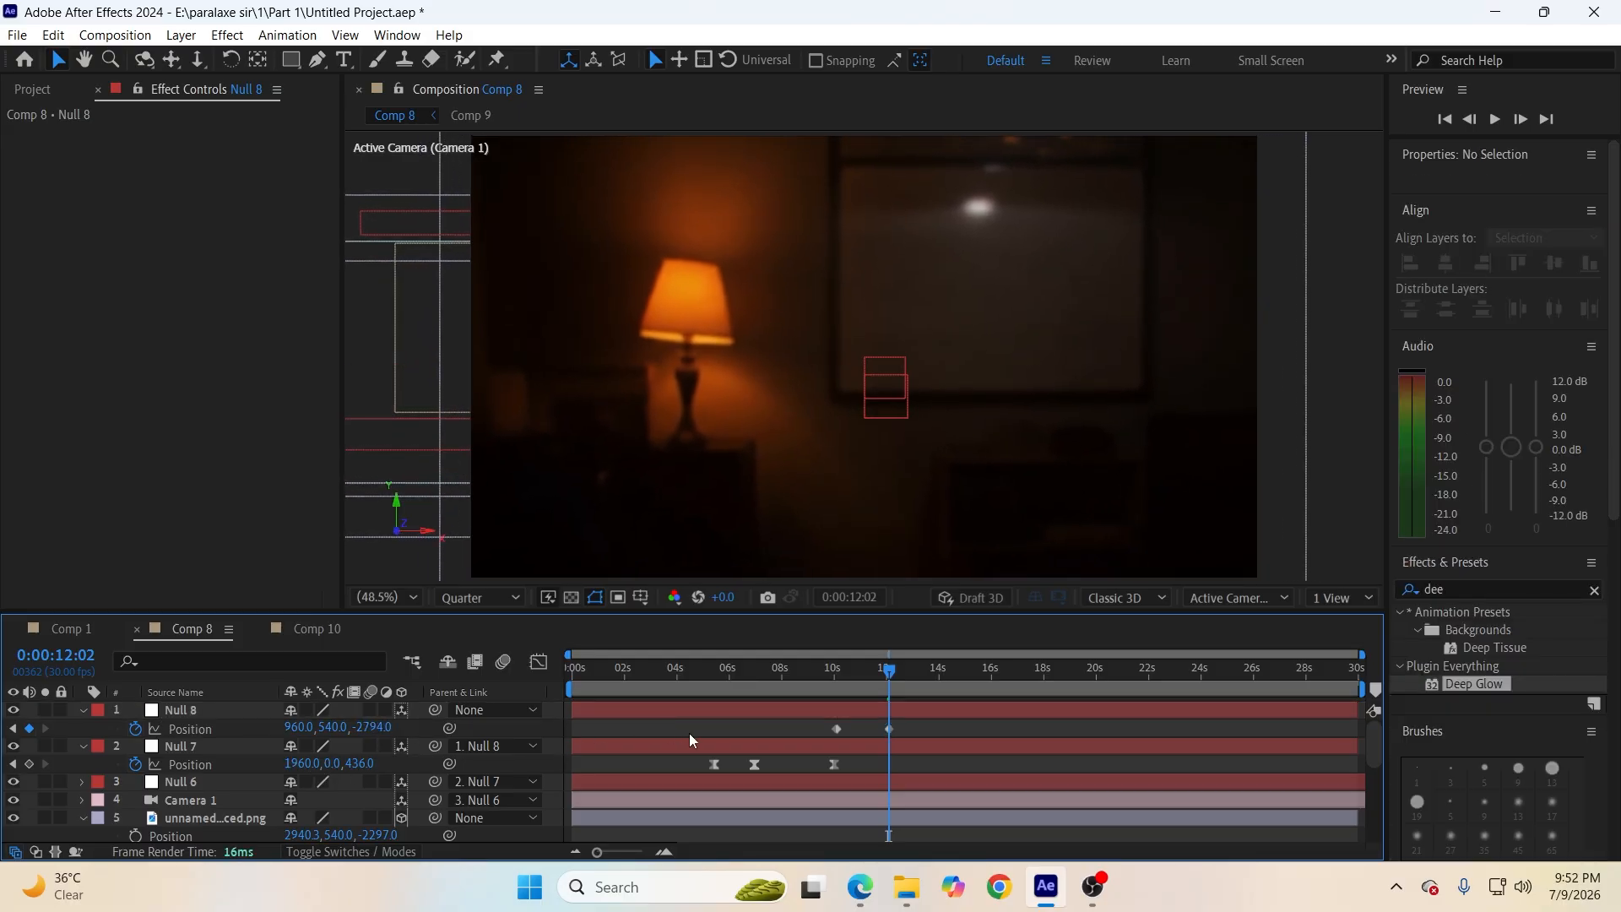
{"action": "key", "text": "ctrl+s"}
Move Null 8's first Position keyframe to 0:00:10:00, trim the room image layer to start there, and save.
{"action": "left_click_drag", "start_coordinate": [886, 673], "coordinate": [832, 682]}
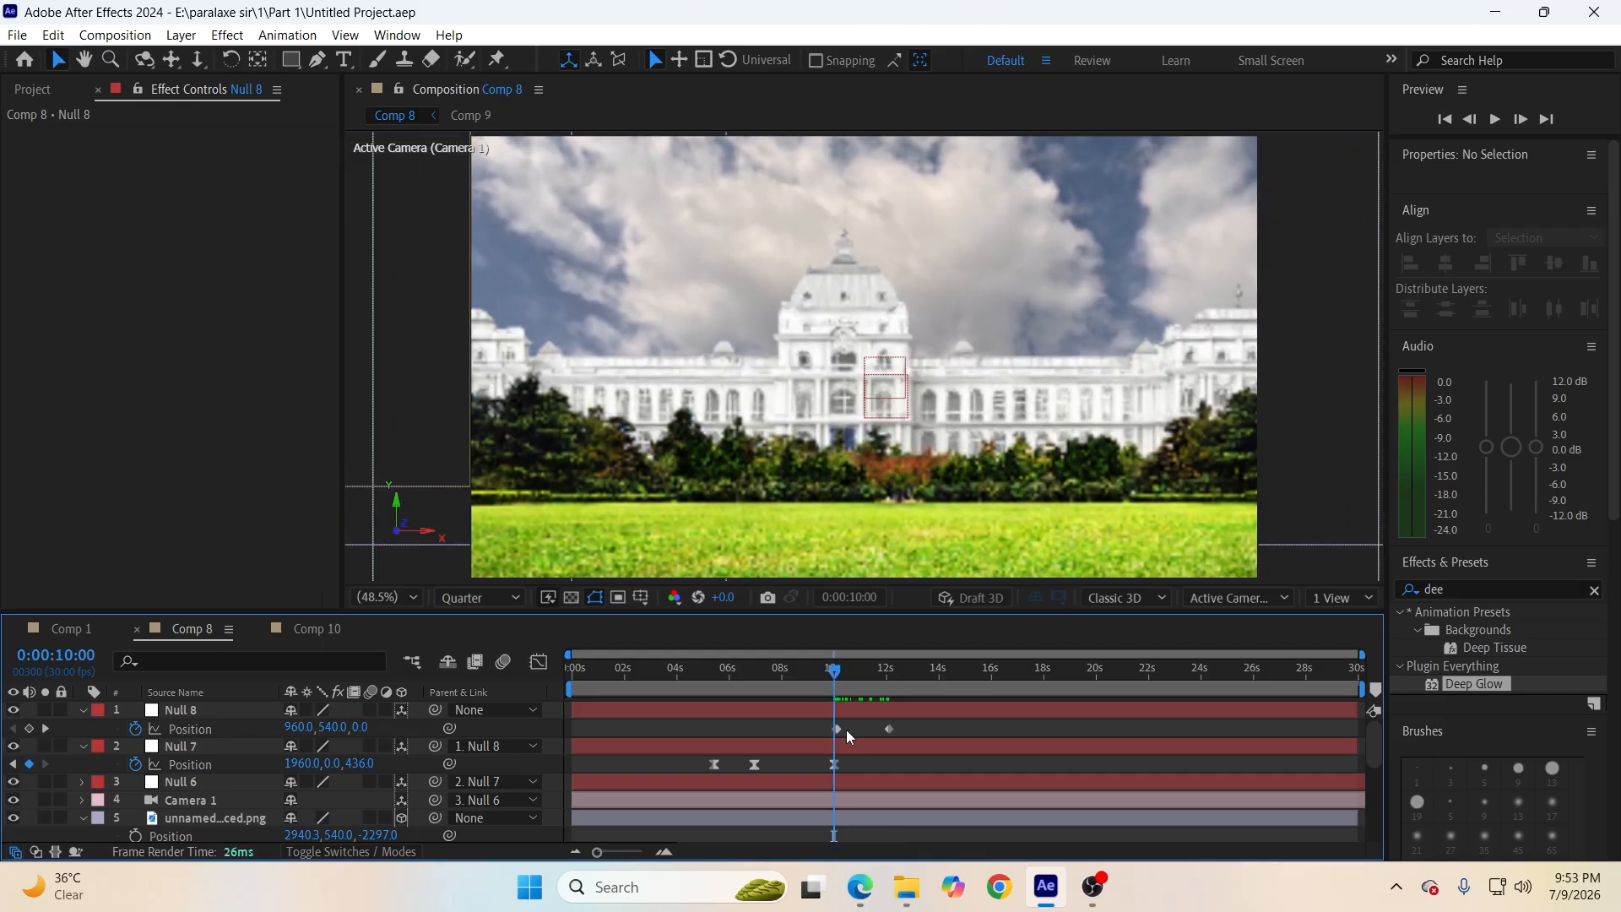
{"action": "left_click_drag", "start_coordinate": [837, 728], "coordinate": [834, 728]}
{"action": "scroll", "coordinate": [856, 770], "scroll_direction": "down", "scroll_amount": 1}
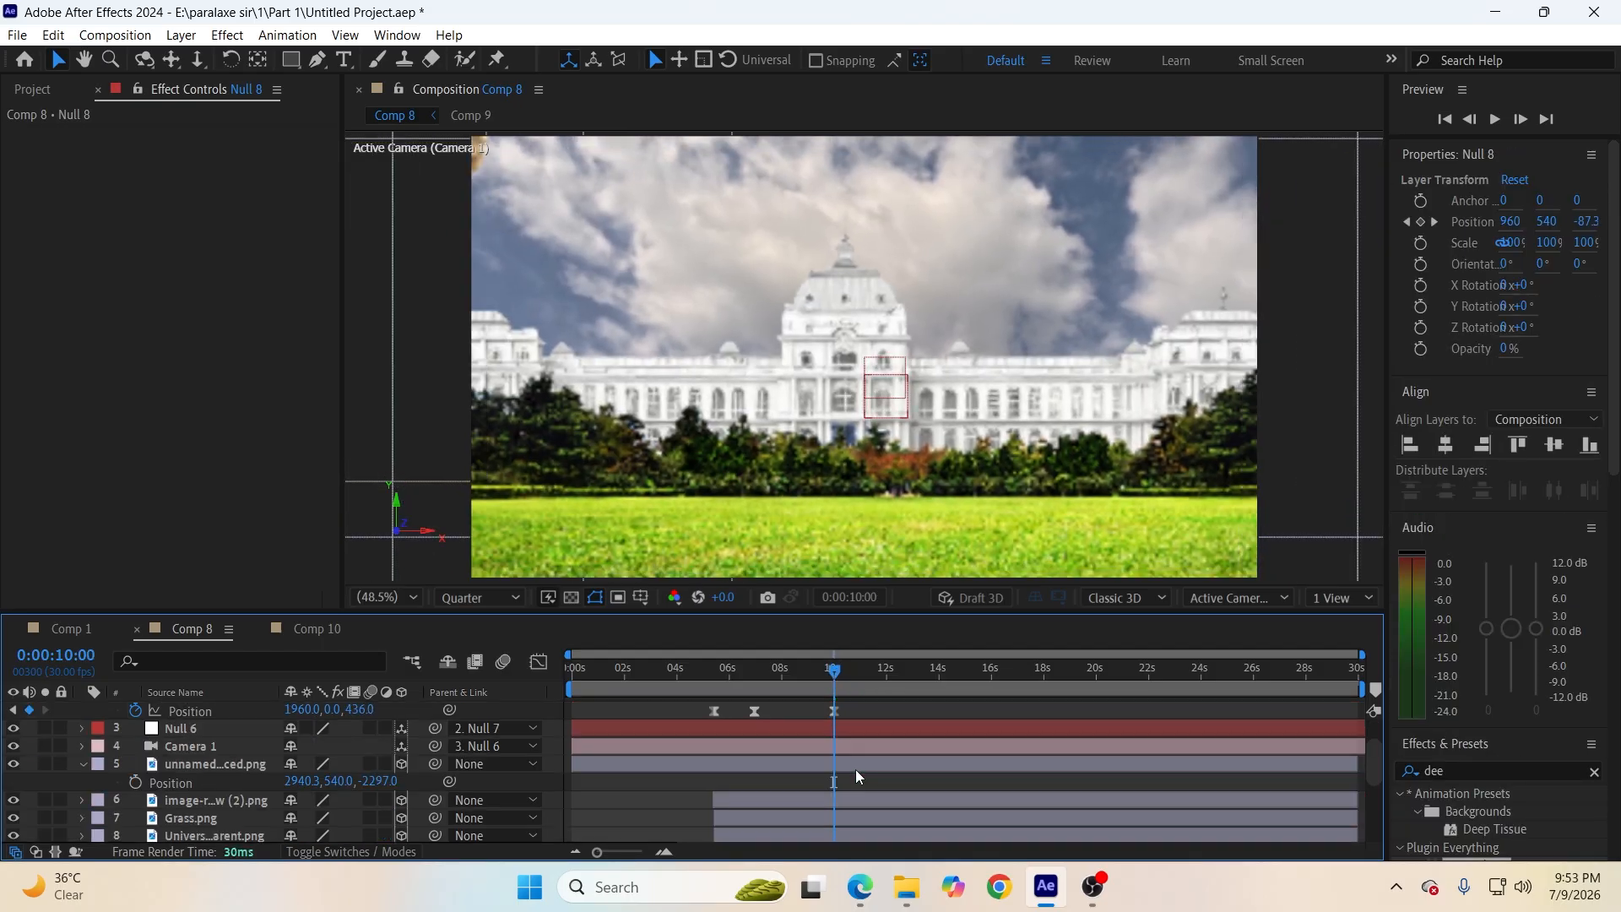
{"action": "left_click", "coordinate": [854, 767]}
{"action": "key", "text": "ctrl+shift+d"}
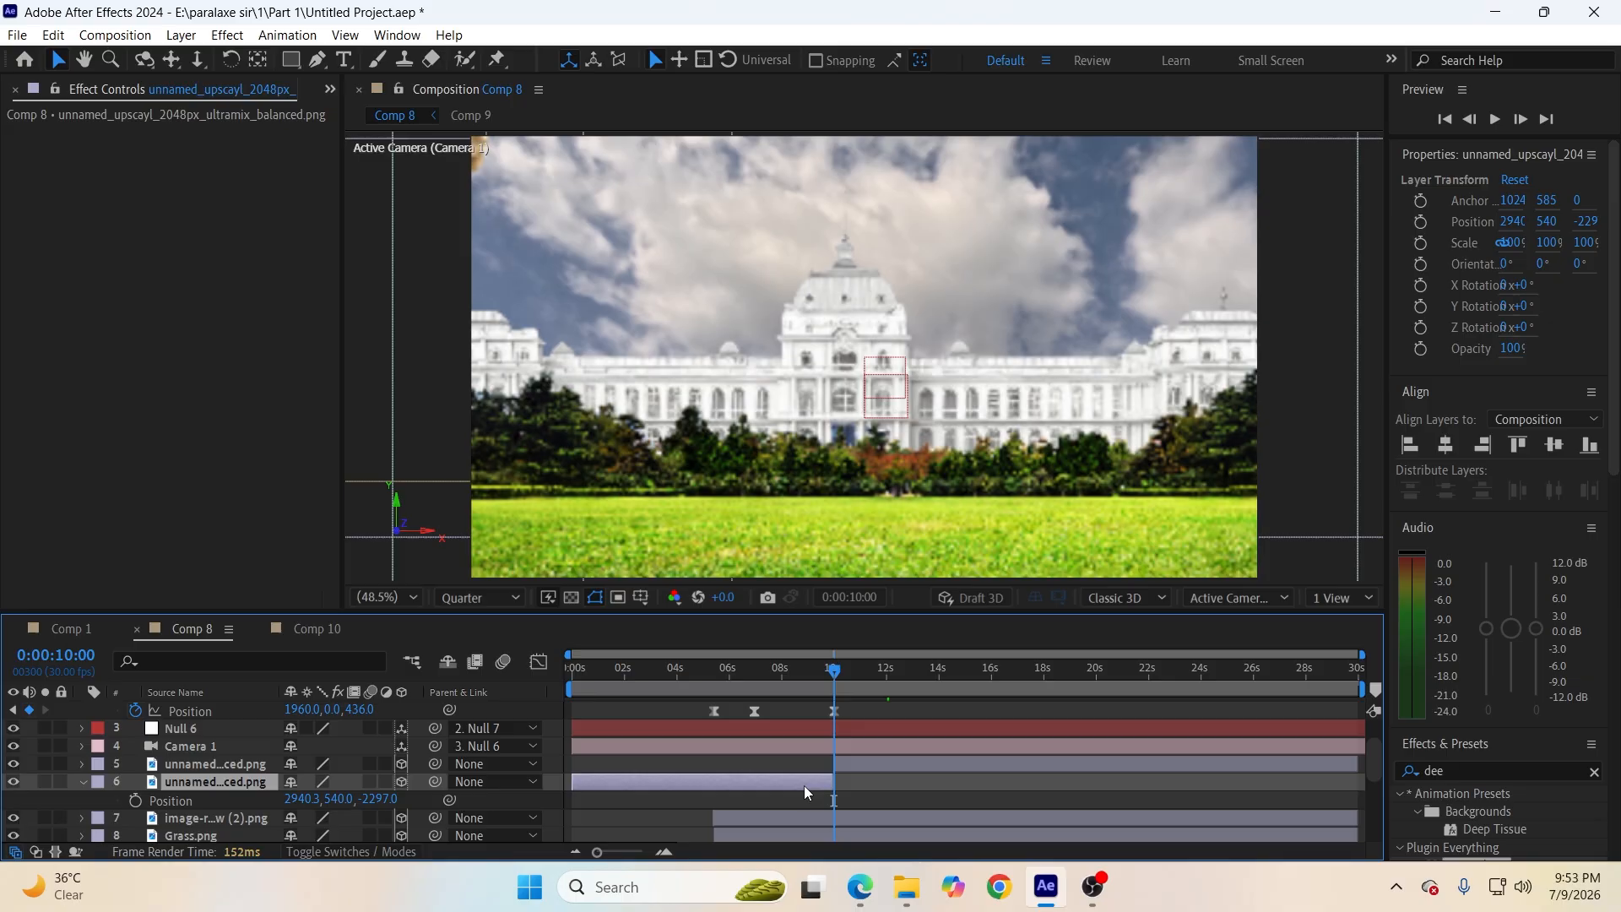
{"action": "key", "text": "Delete"}
{"action": "key", "text": "ctrl+s"}
Trim the $1.25 trillion, America, trump.png, Comp 10, Comp 9, usa flag.mp4 and Gemini image layers to end at 0:00:10:00, and save.
{"action": "scroll", "coordinate": [856, 732], "scroll_direction": "down", "scroll_amount": 3}
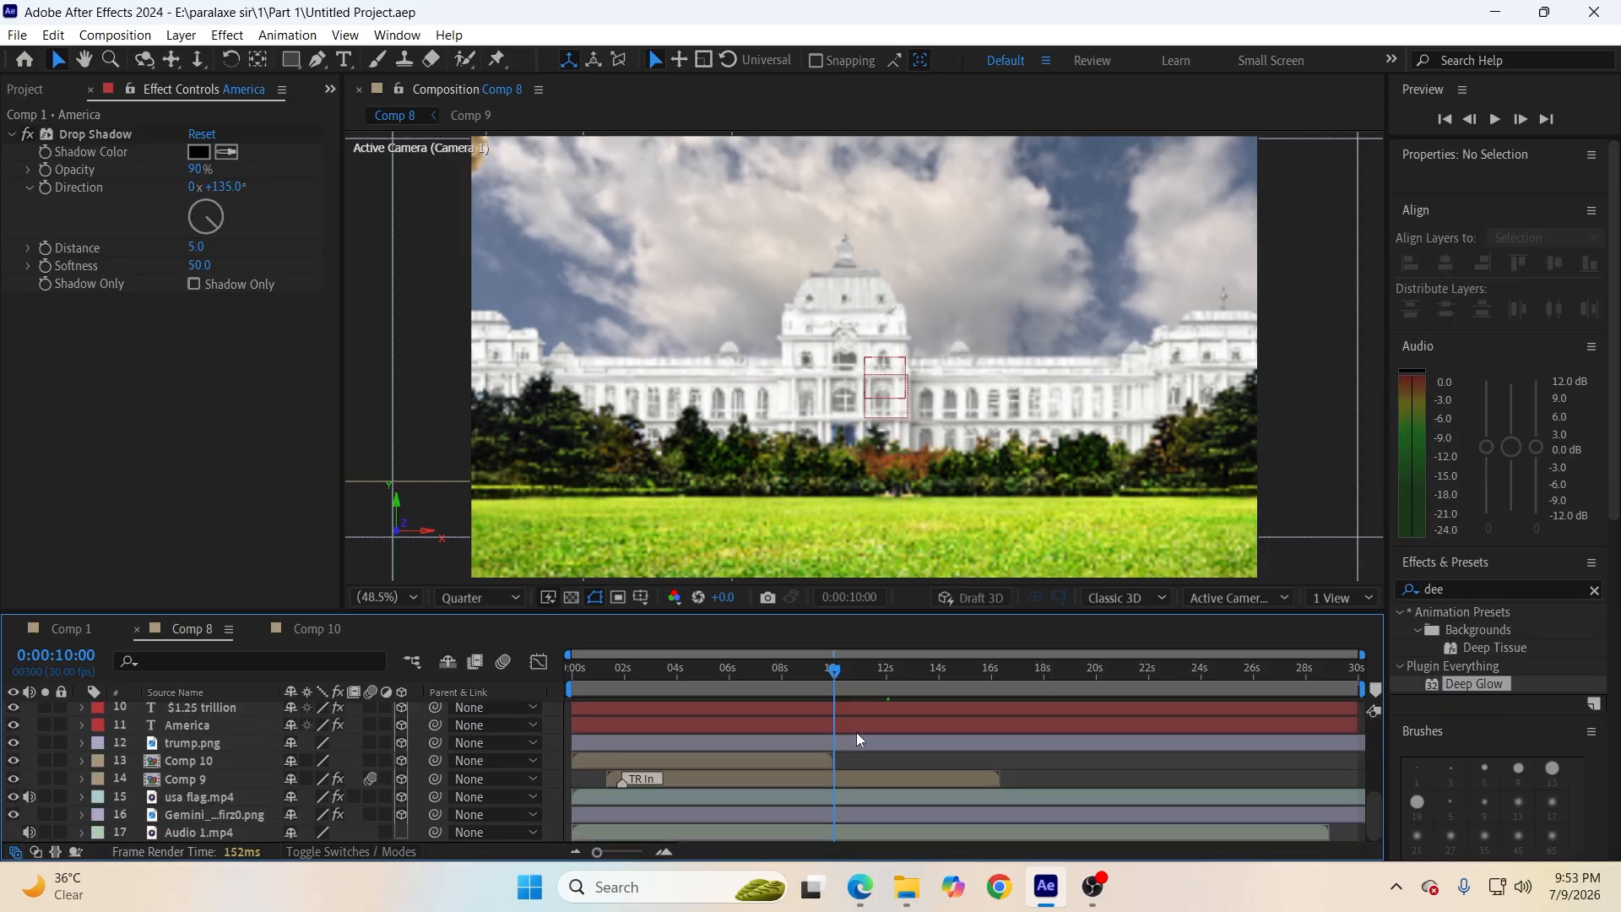
{"action": "left_click", "coordinate": [835, 813]}
{"action": "left_click", "coordinate": [829, 797], "text": "shift"}
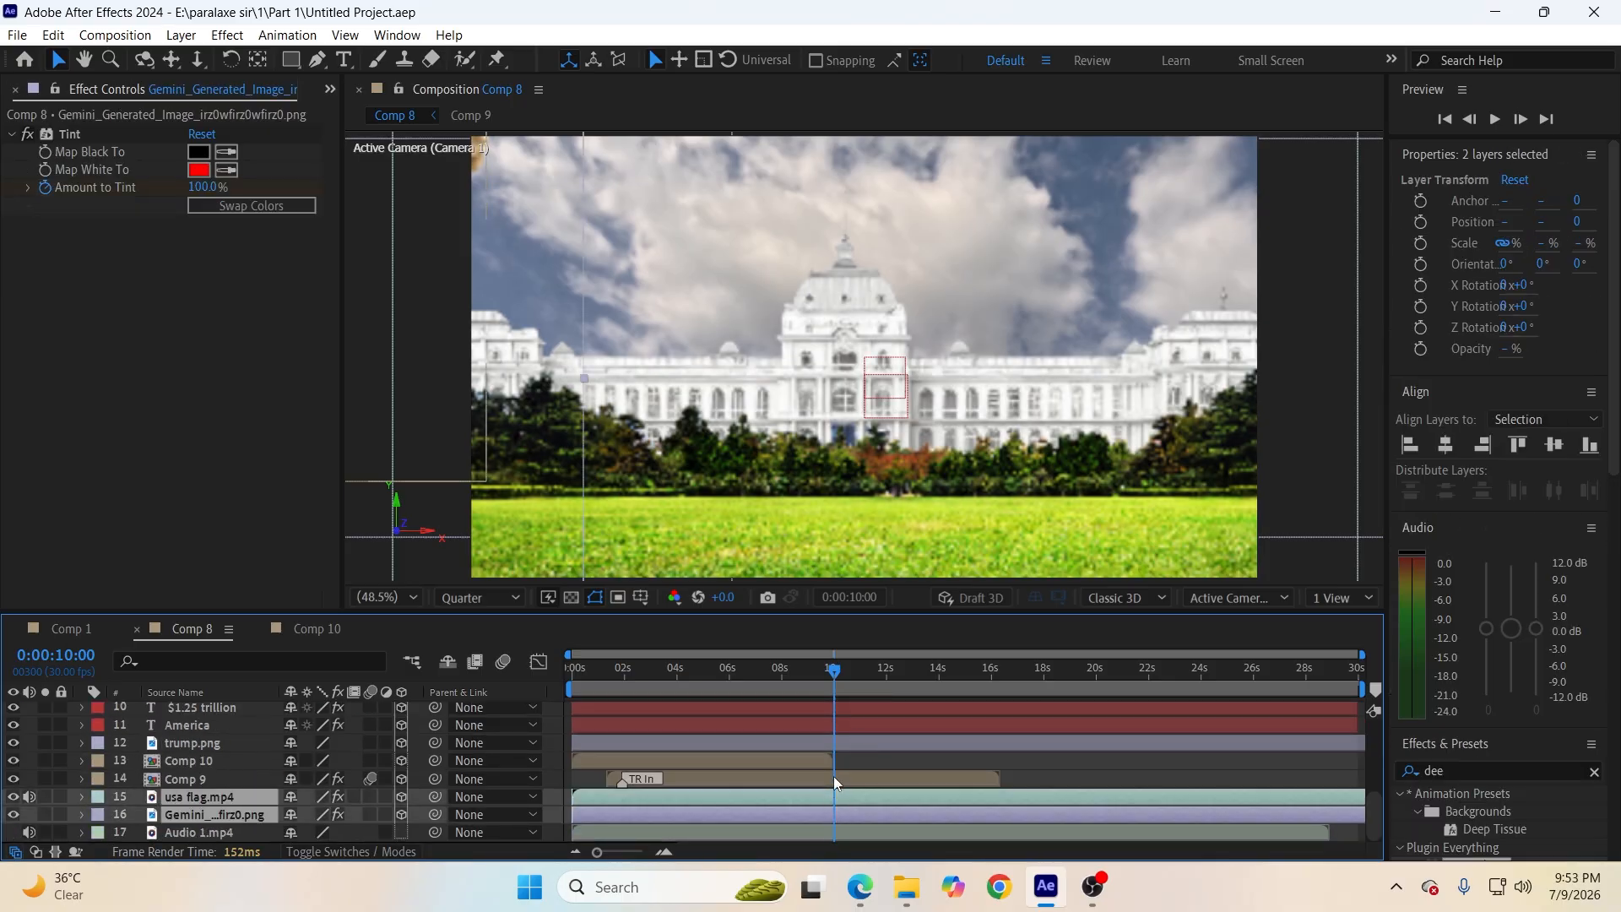
{"action": "left_click", "coordinate": [834, 776], "text": "shift"}
{"action": "left_click", "coordinate": [802, 756], "text": "shift"}
{"action": "left_click", "coordinate": [823, 736], "text": "shift"}
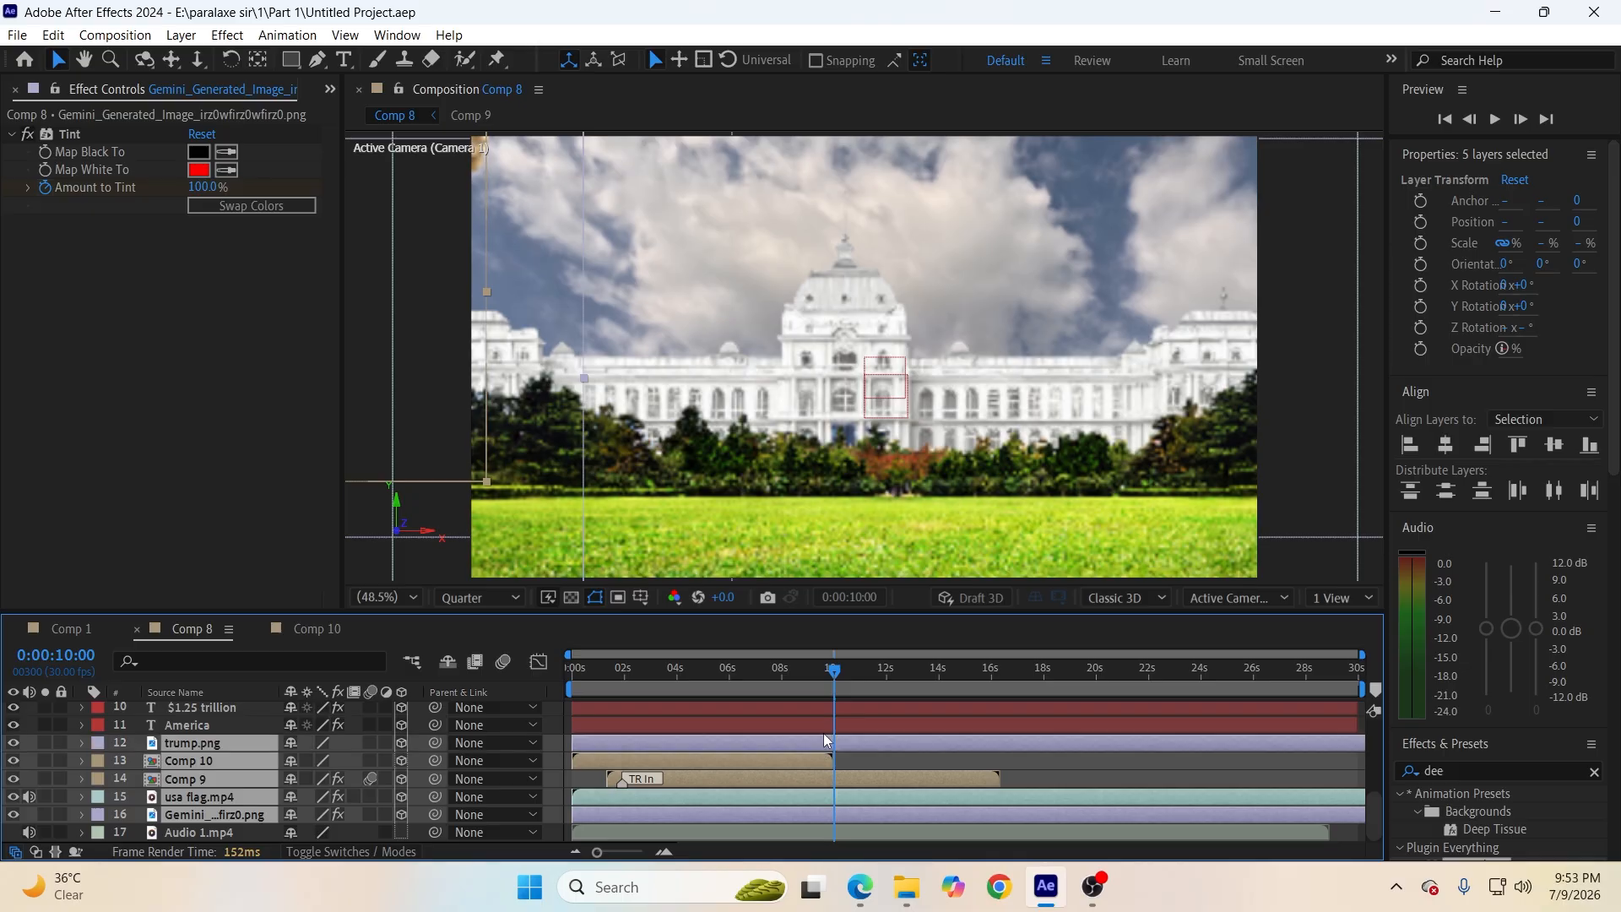
{"action": "left_click", "coordinate": [821, 725], "text": "shift"}
{"action": "left_click", "coordinate": [821, 711], "text": "shift"}
{"action": "scroll", "coordinate": [825, 743], "scroll_direction": "up", "scroll_amount": 3}
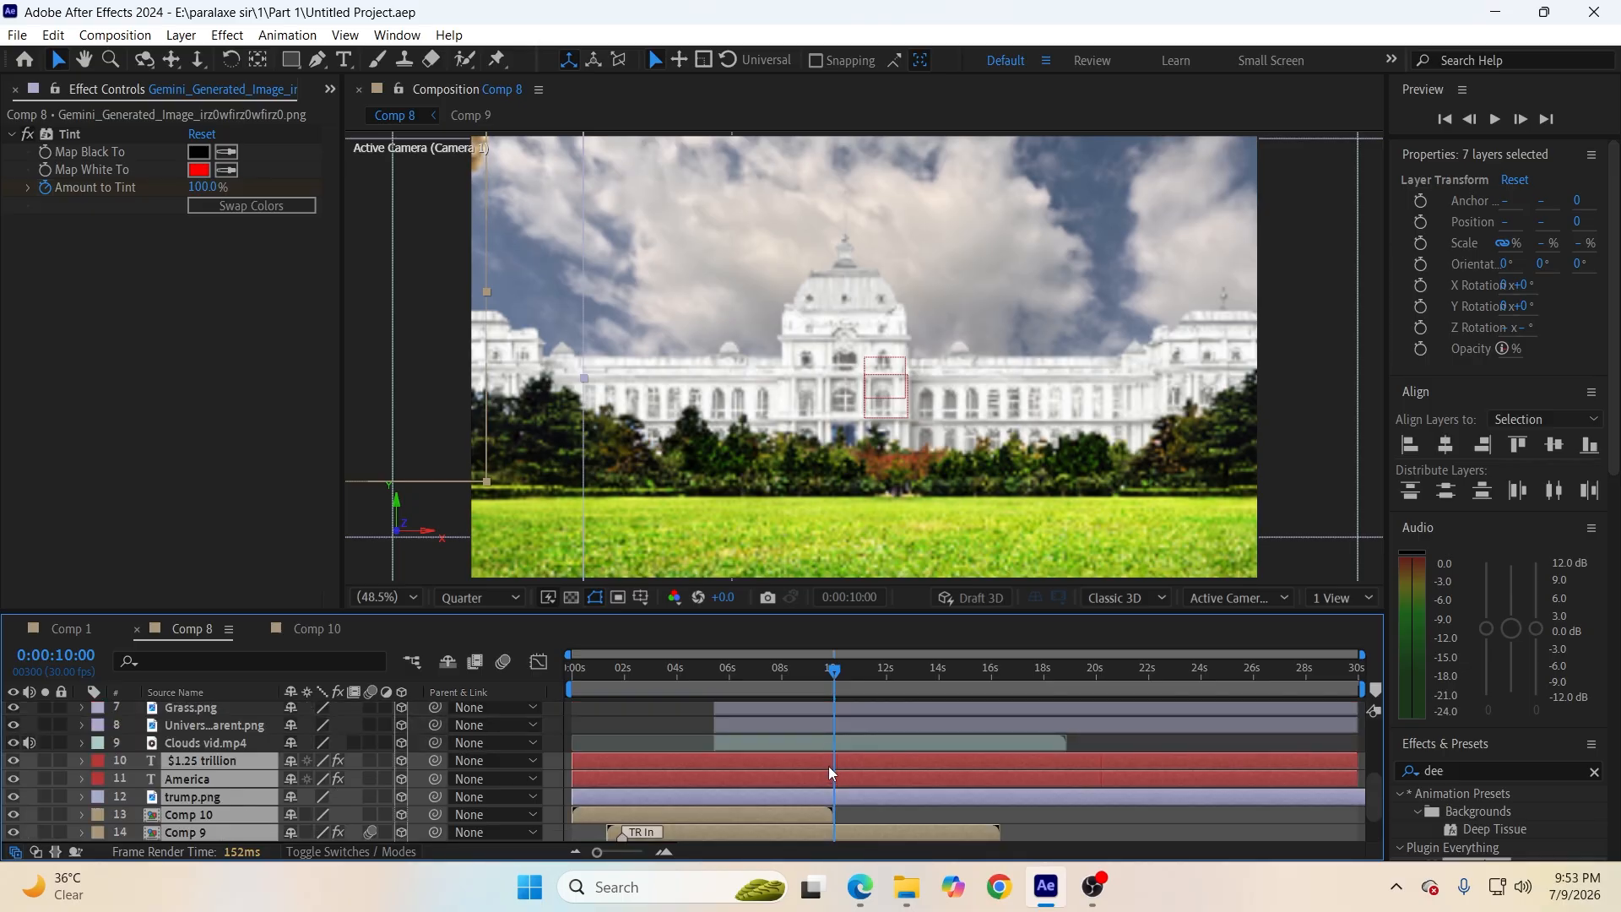
{"action": "key", "text": "alt+]"}
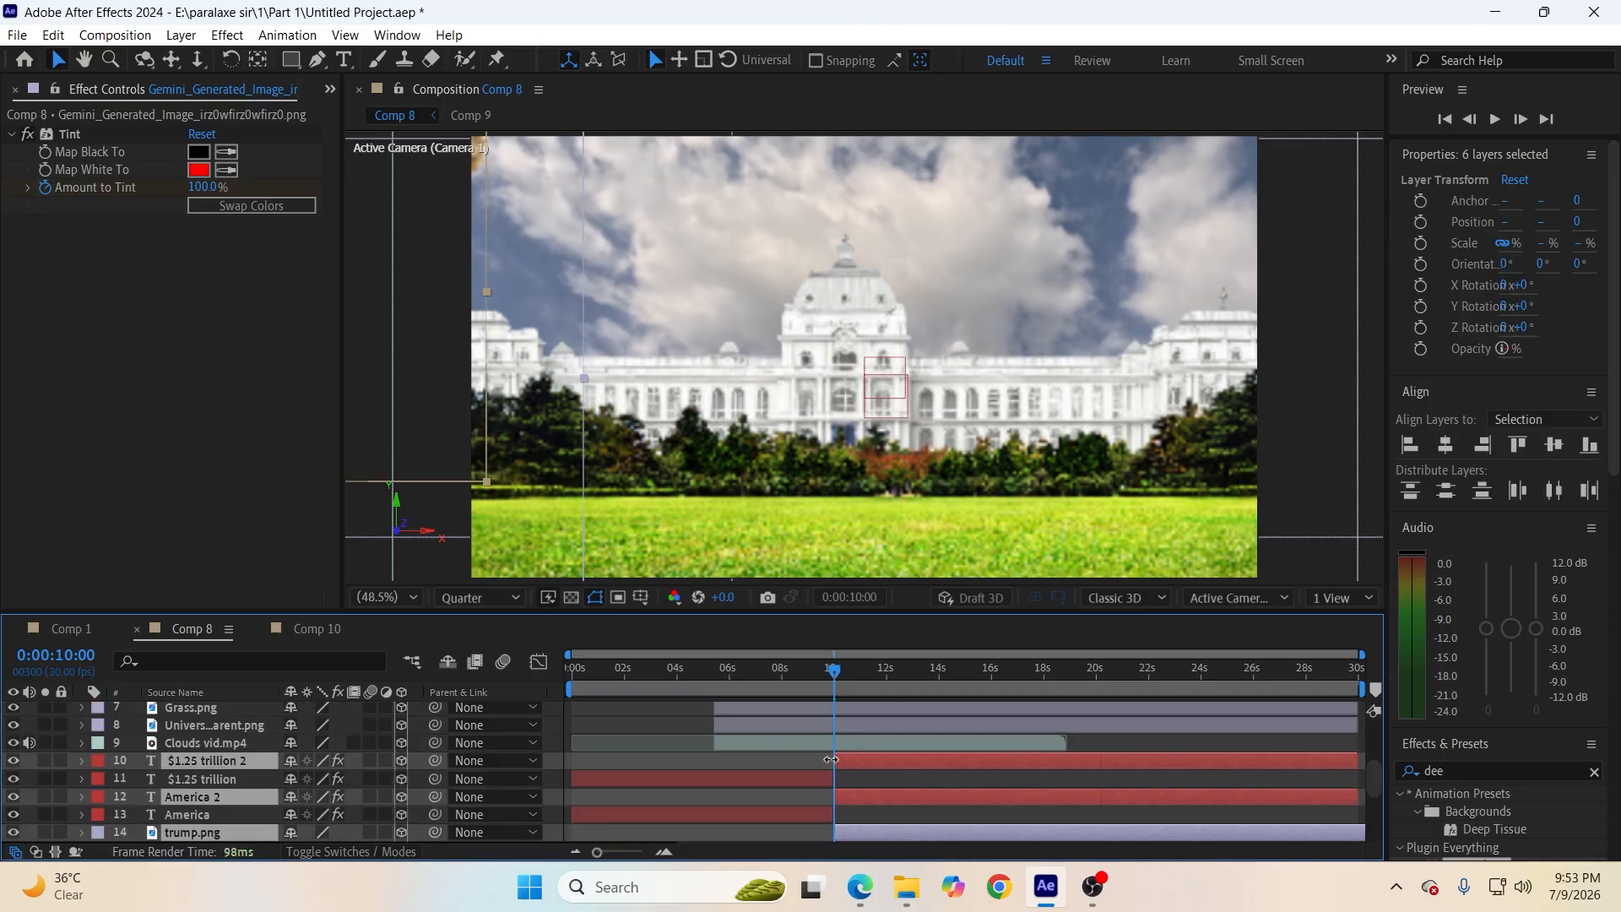
{"action": "key", "text": "F2"}
{"action": "key", "text": "ctrl+s"}
Apply Easy Ease to both Position keyframes of Null 8 and save the project.
{"action": "key", "text": "Home"}
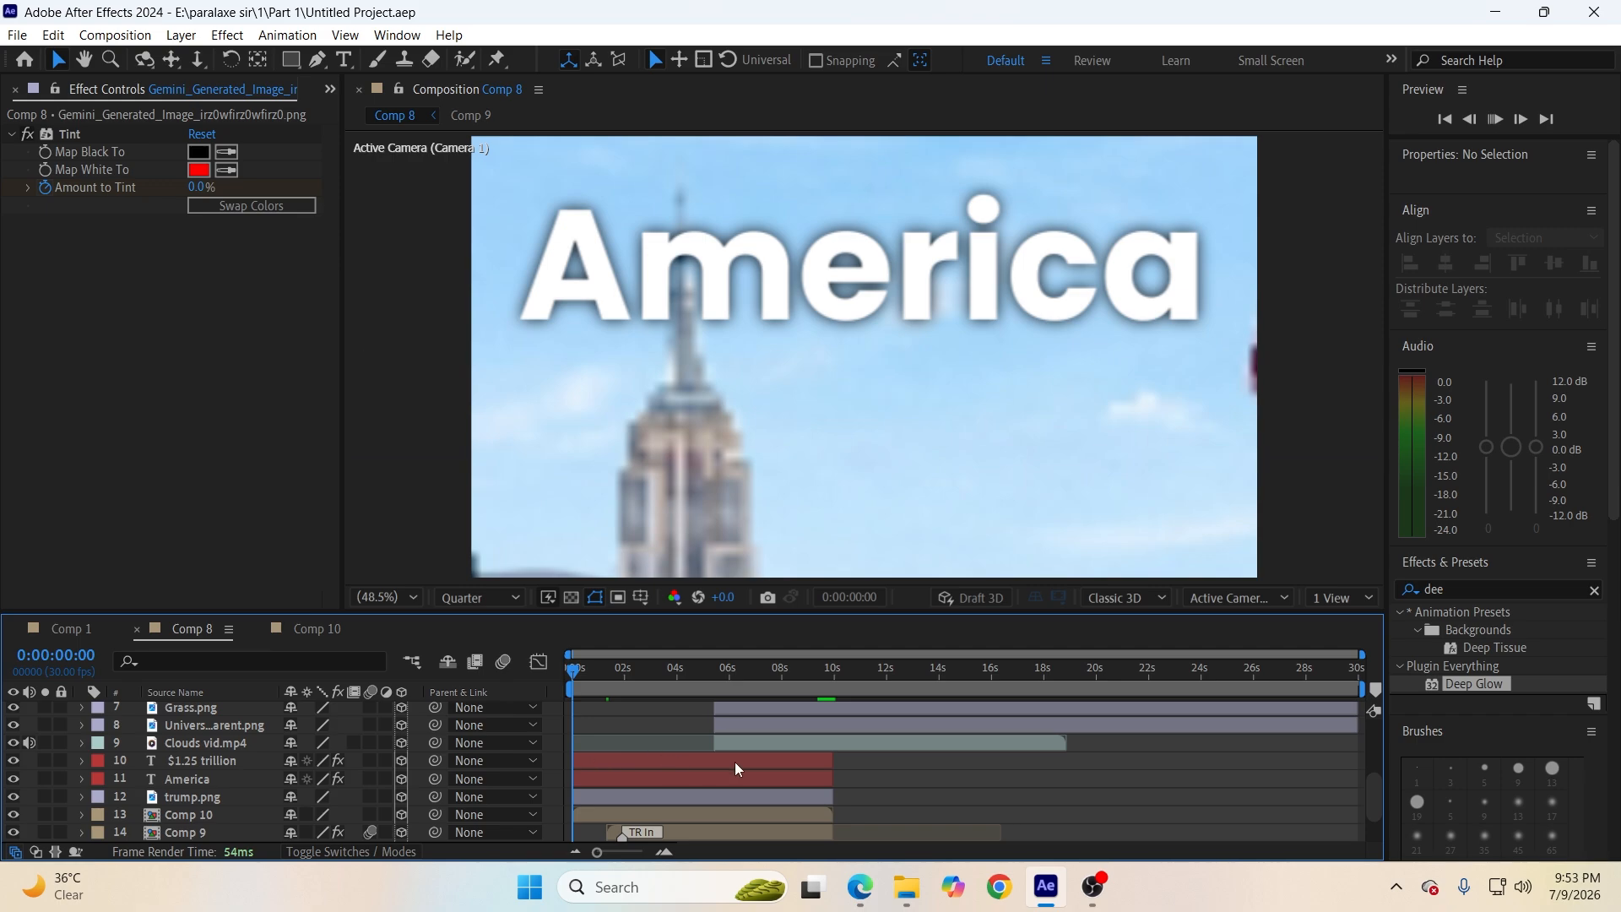
{"action": "scroll", "coordinate": [734, 762], "scroll_direction": "up", "scroll_amount": 4}
{"action": "scroll", "coordinate": [743, 770], "scroll_direction": "up", "scroll_amount": 1}
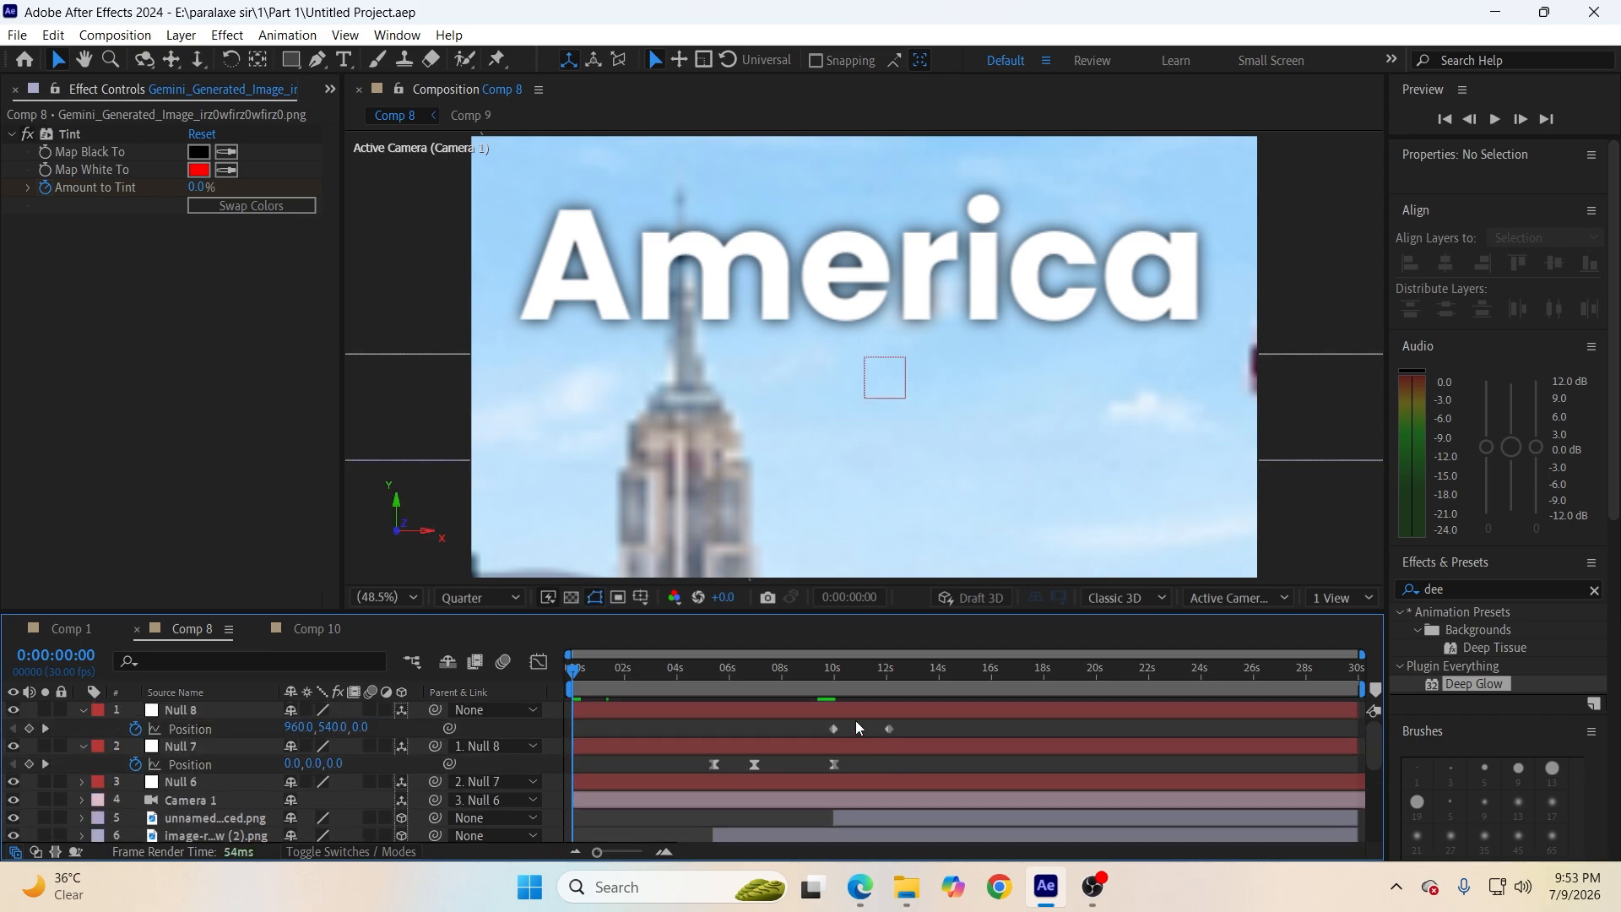
{"action": "left_click", "coordinate": [915, 728]}
{"action": "key", "text": "F9"}
{"action": "key", "text": "ctrl+s"}
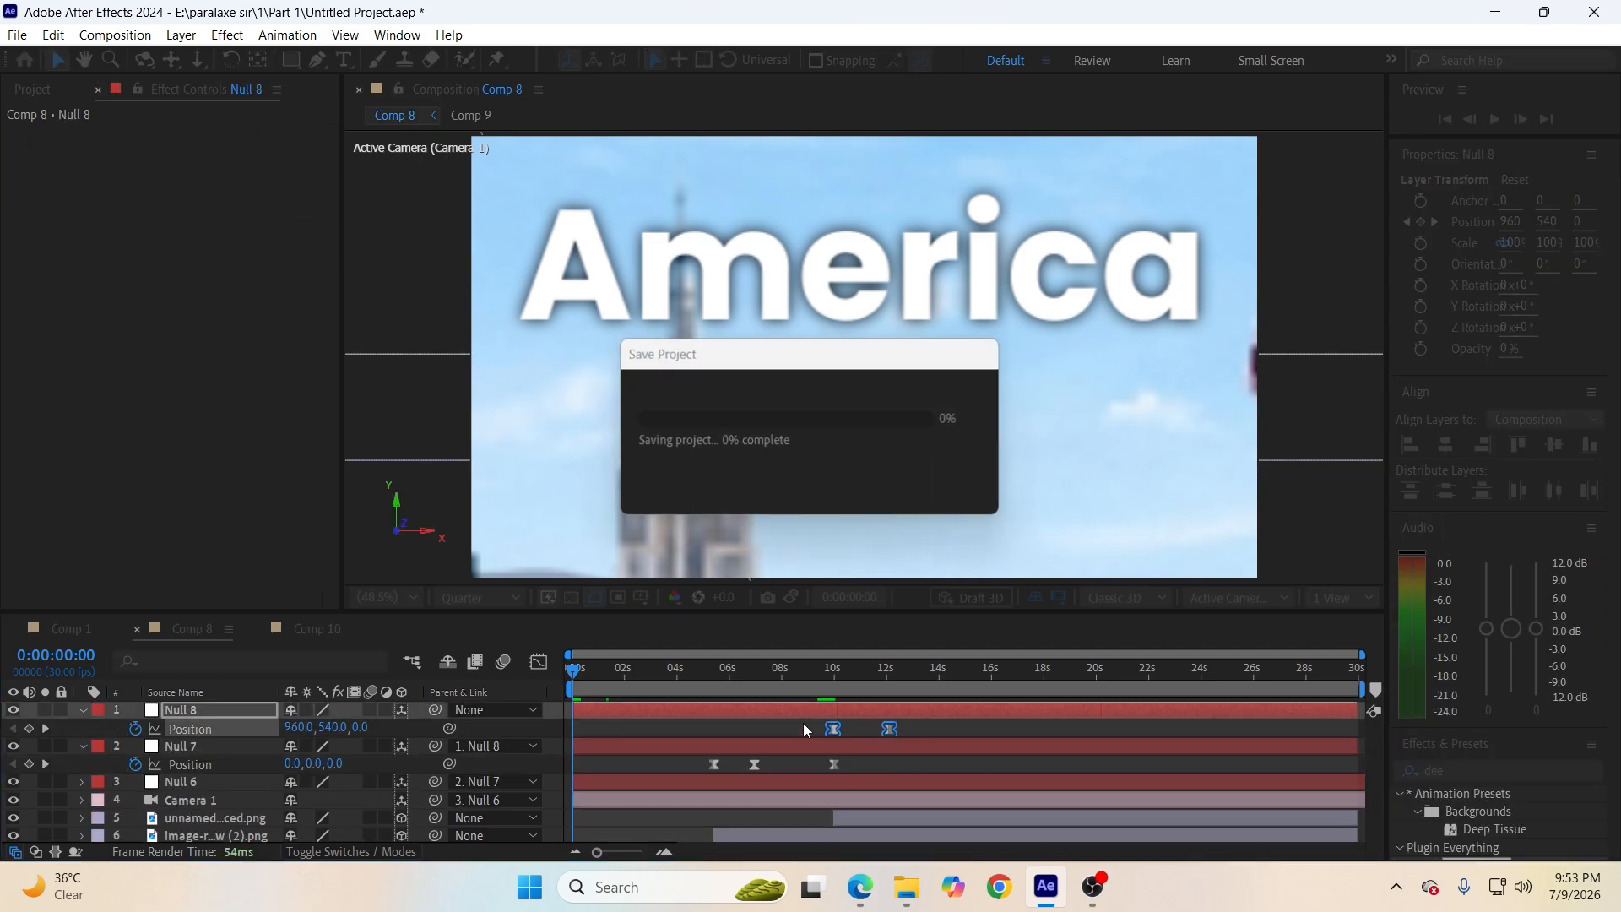
{"action": "key", "text": "F2"}
Preview the animation from the beginning through the camera move into the lamp-lit room.
{"action": "key", "text": "space"}
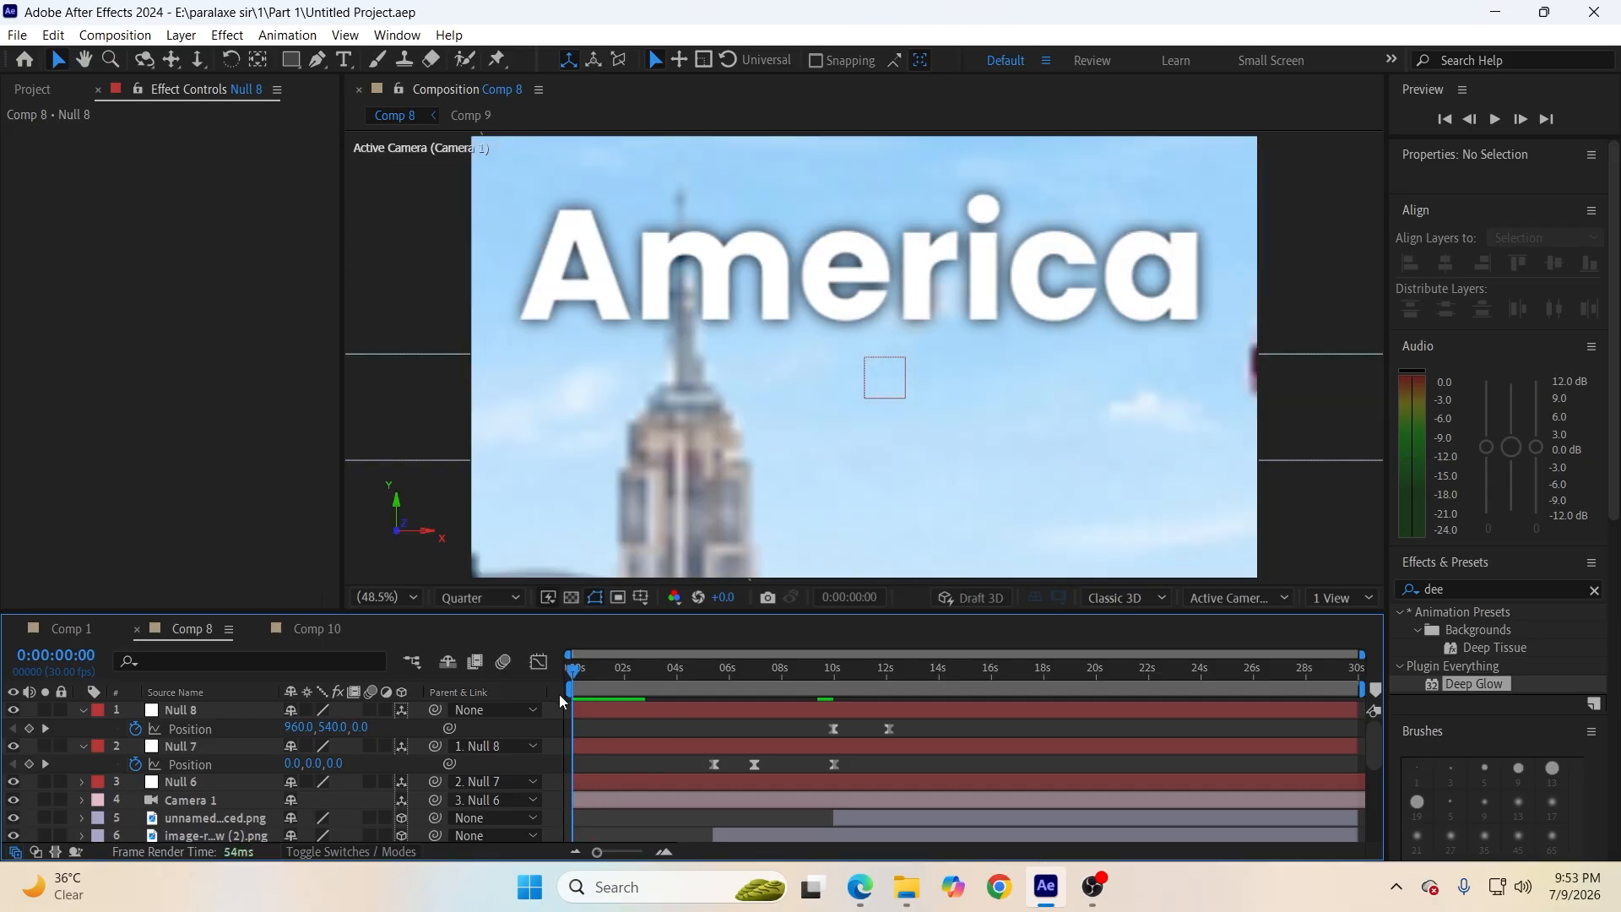
{"action": "scroll", "coordinate": [684, 748], "scroll_direction": "down", "scroll_amount": 1}
{"action": "scroll", "coordinate": [682, 747], "scroll_direction": "up", "scroll_amount": 1}
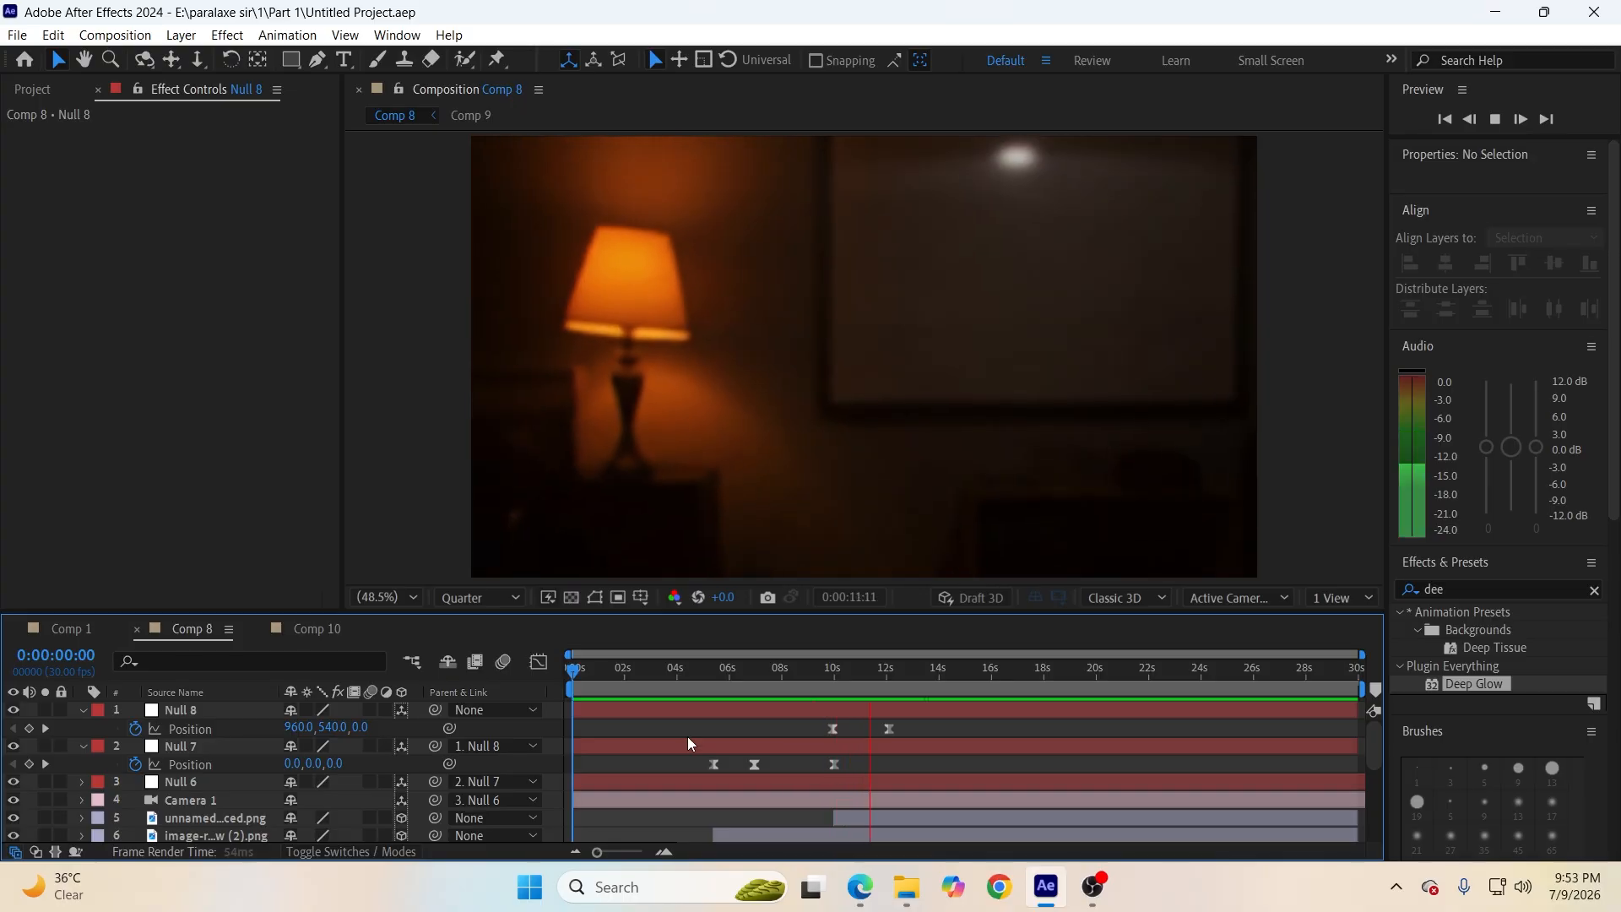
{"action": "key", "text": "space"}
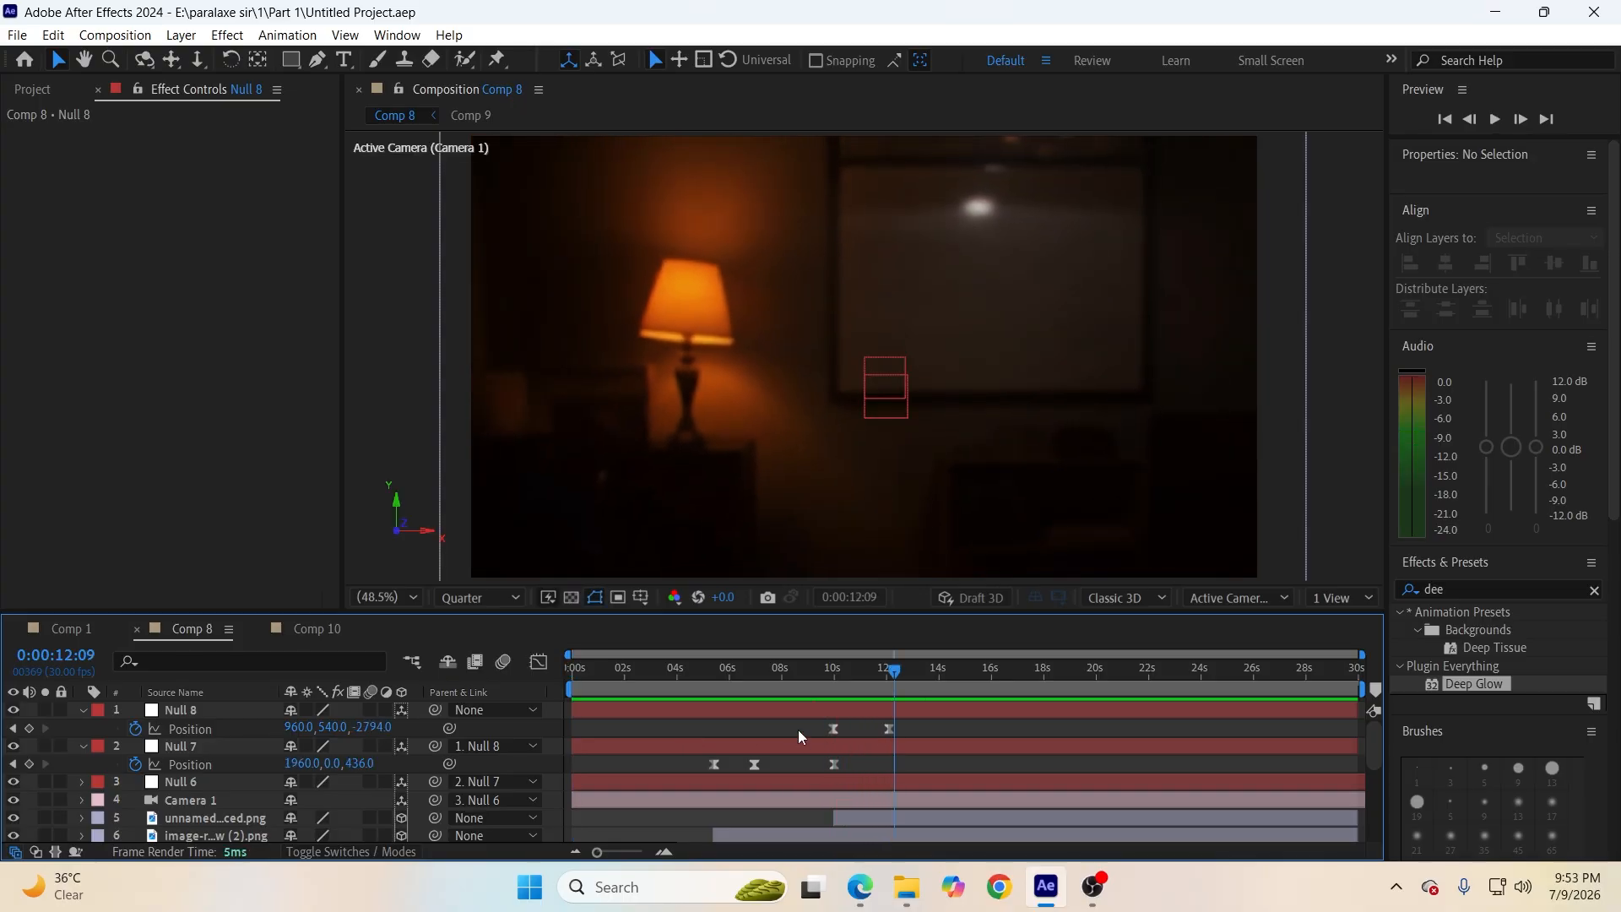
Add boy.png from the Part 1 folder to the top of Comp 8 and make it a 3D layer.
{"action": "left_click", "coordinate": [860, 887]}
{"action": "left_click", "coordinate": [906, 888]}
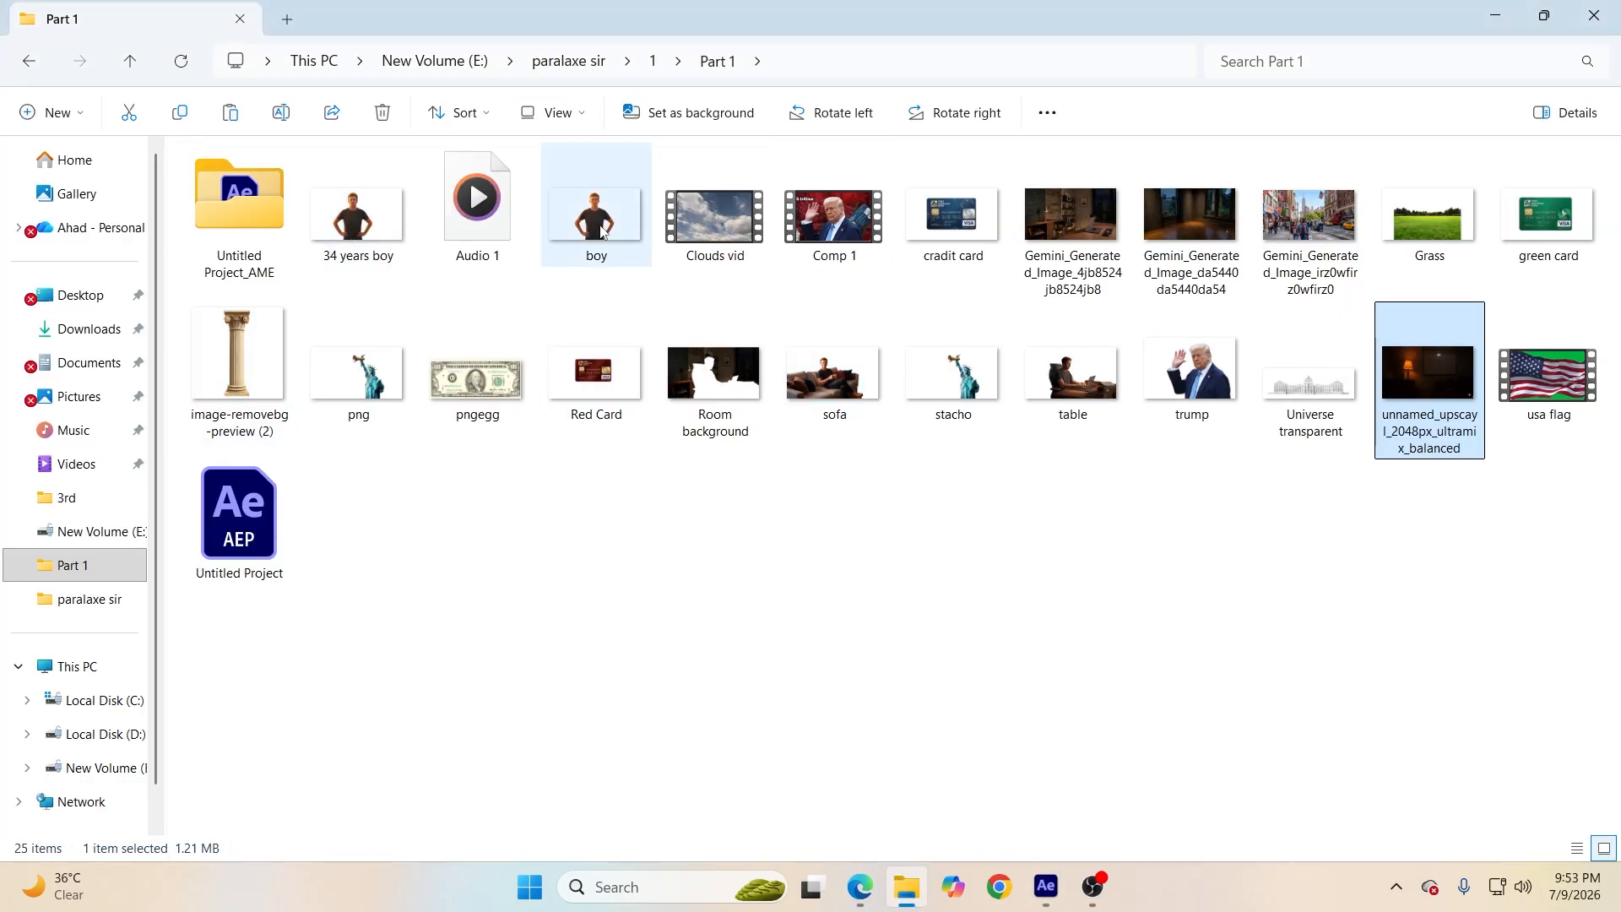
{"action": "left_click_drag", "start_coordinate": [602, 232], "coordinate": [293, 730]}
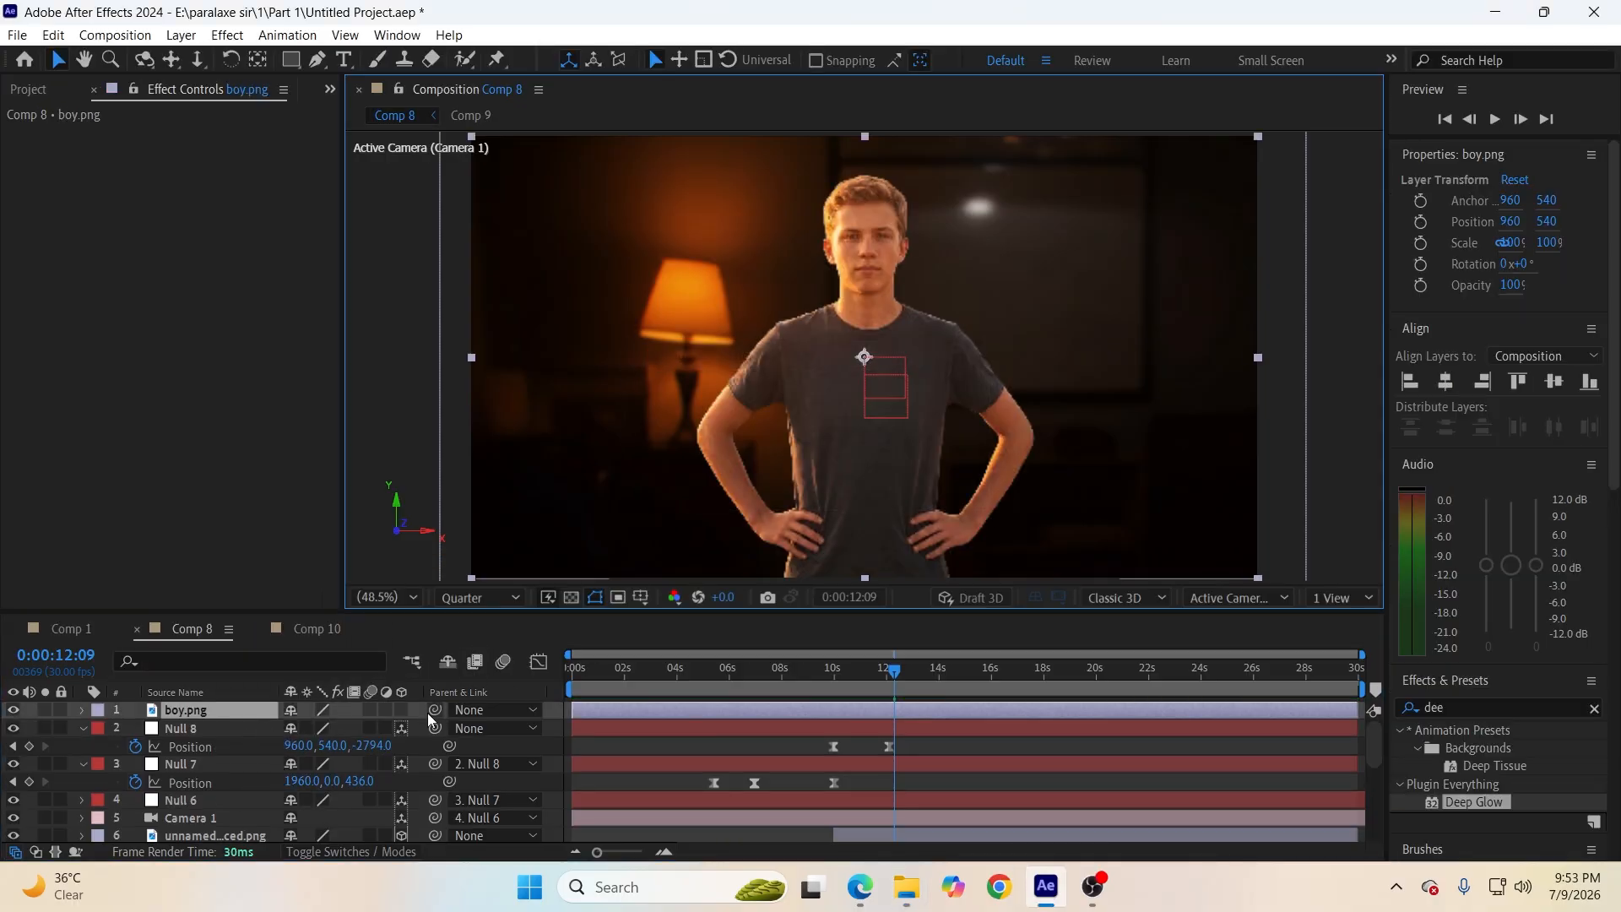
{"action": "left_click", "coordinate": [409, 712]}
{"action": "left_click", "coordinate": [407, 712]}
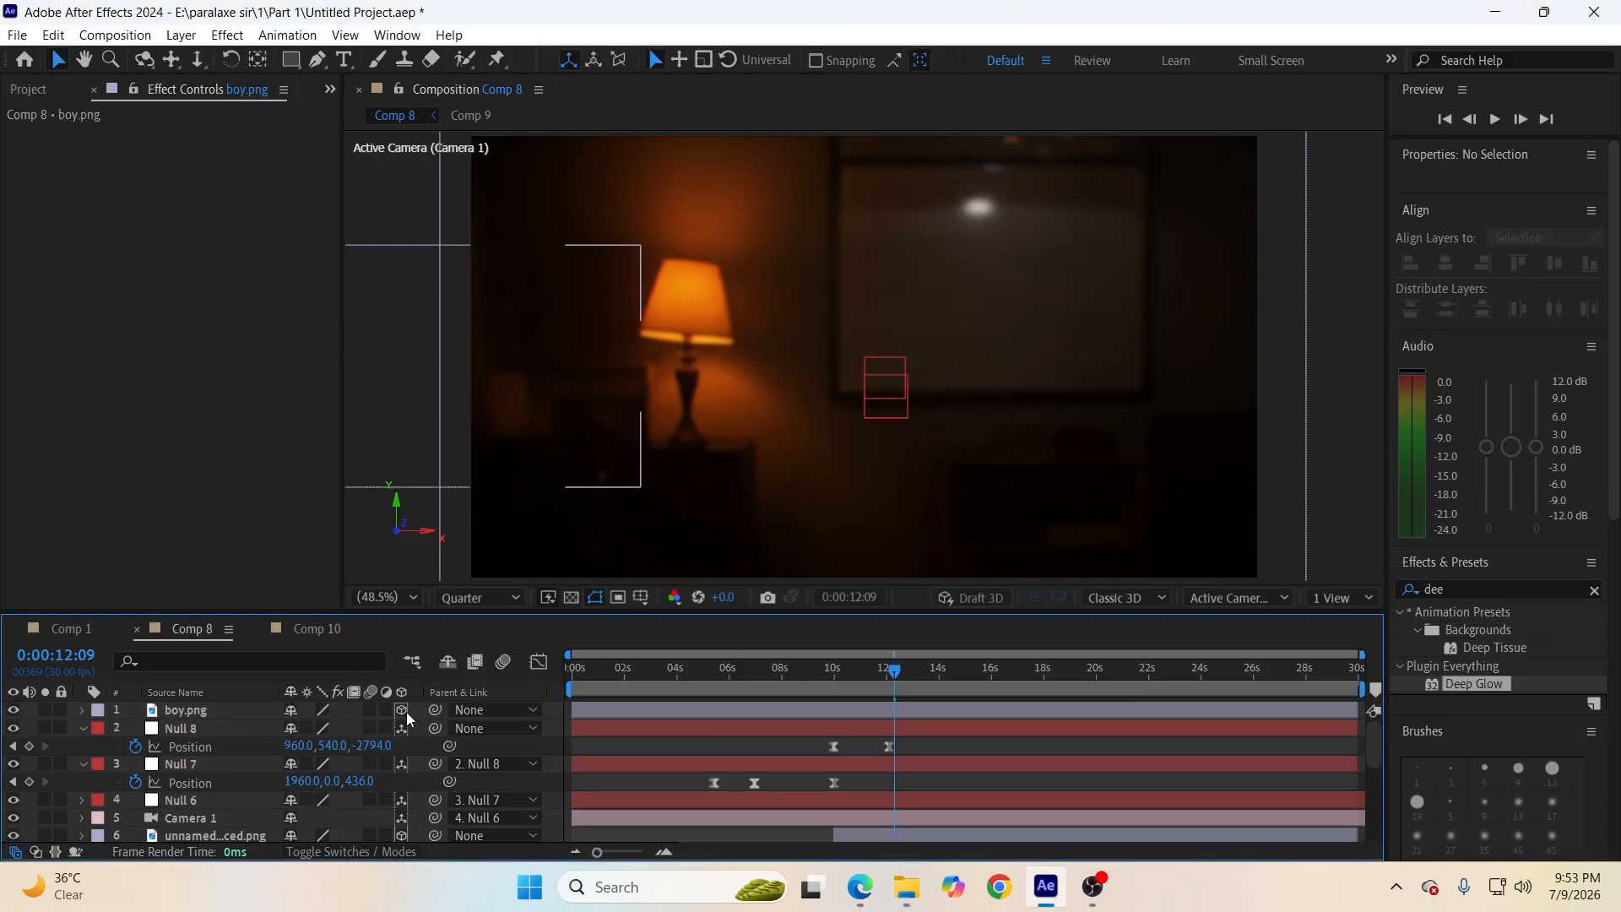
At 0:00:12:04, move boy.png along X to about 2960 and forward along Z in front of the lamp-lit room.
{"action": "scroll", "coordinate": [787, 443], "scroll_direction": "down", "scroll_amount": 2}
{"action": "left_click", "coordinate": [802, 686]}
{"action": "left_click", "coordinate": [816, 710]}
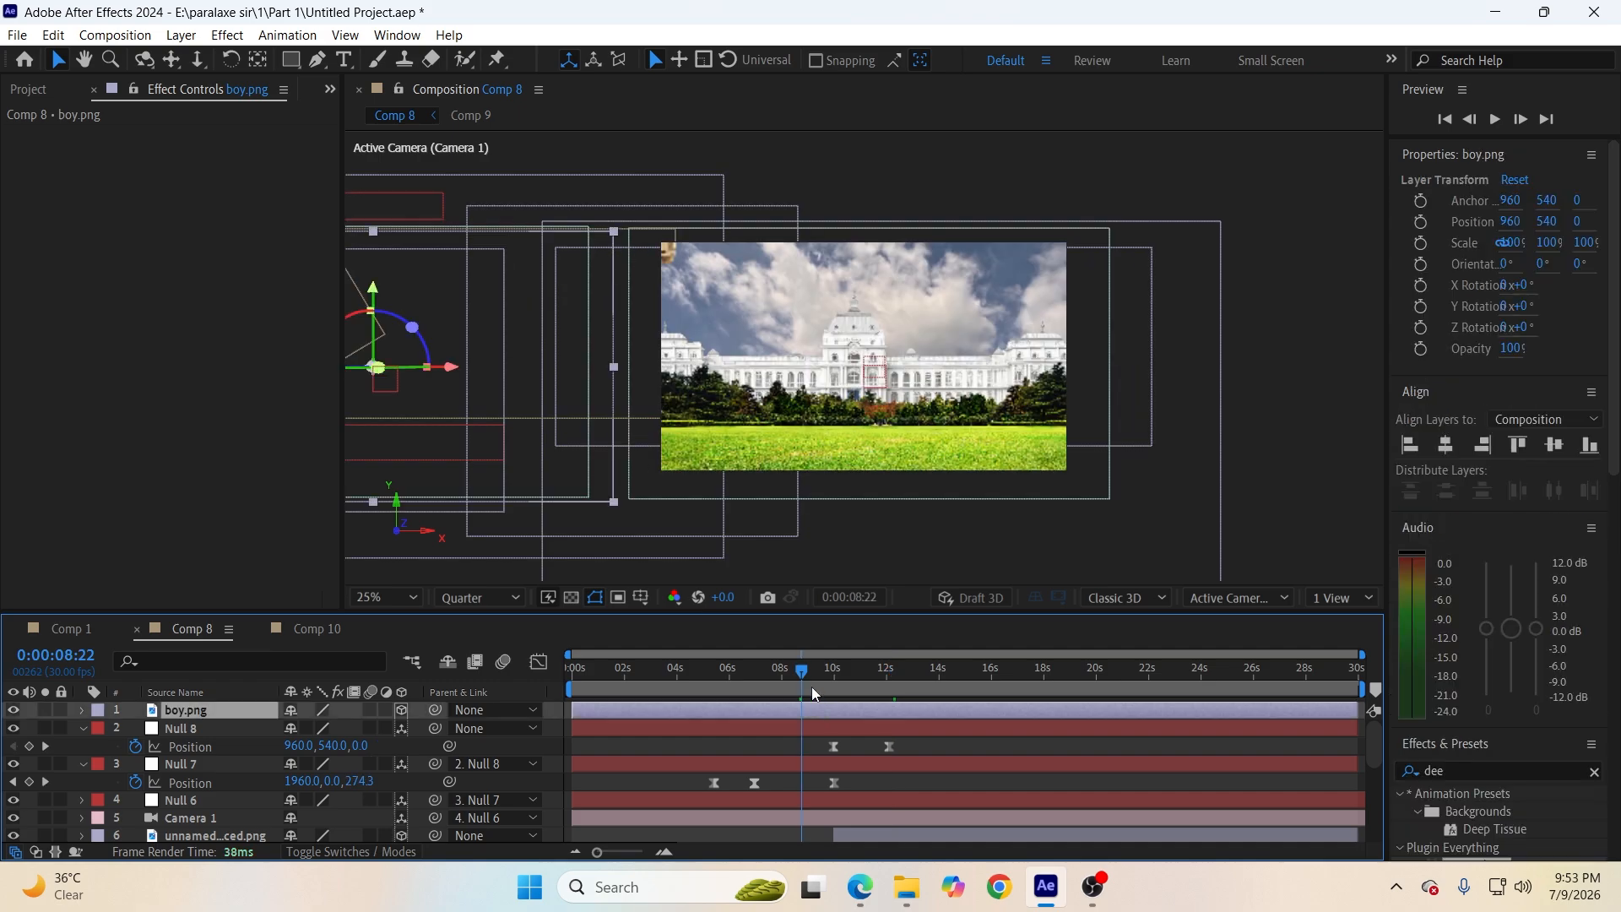
{"action": "left_click_drag", "start_coordinate": [812, 687], "coordinate": [890, 714]}
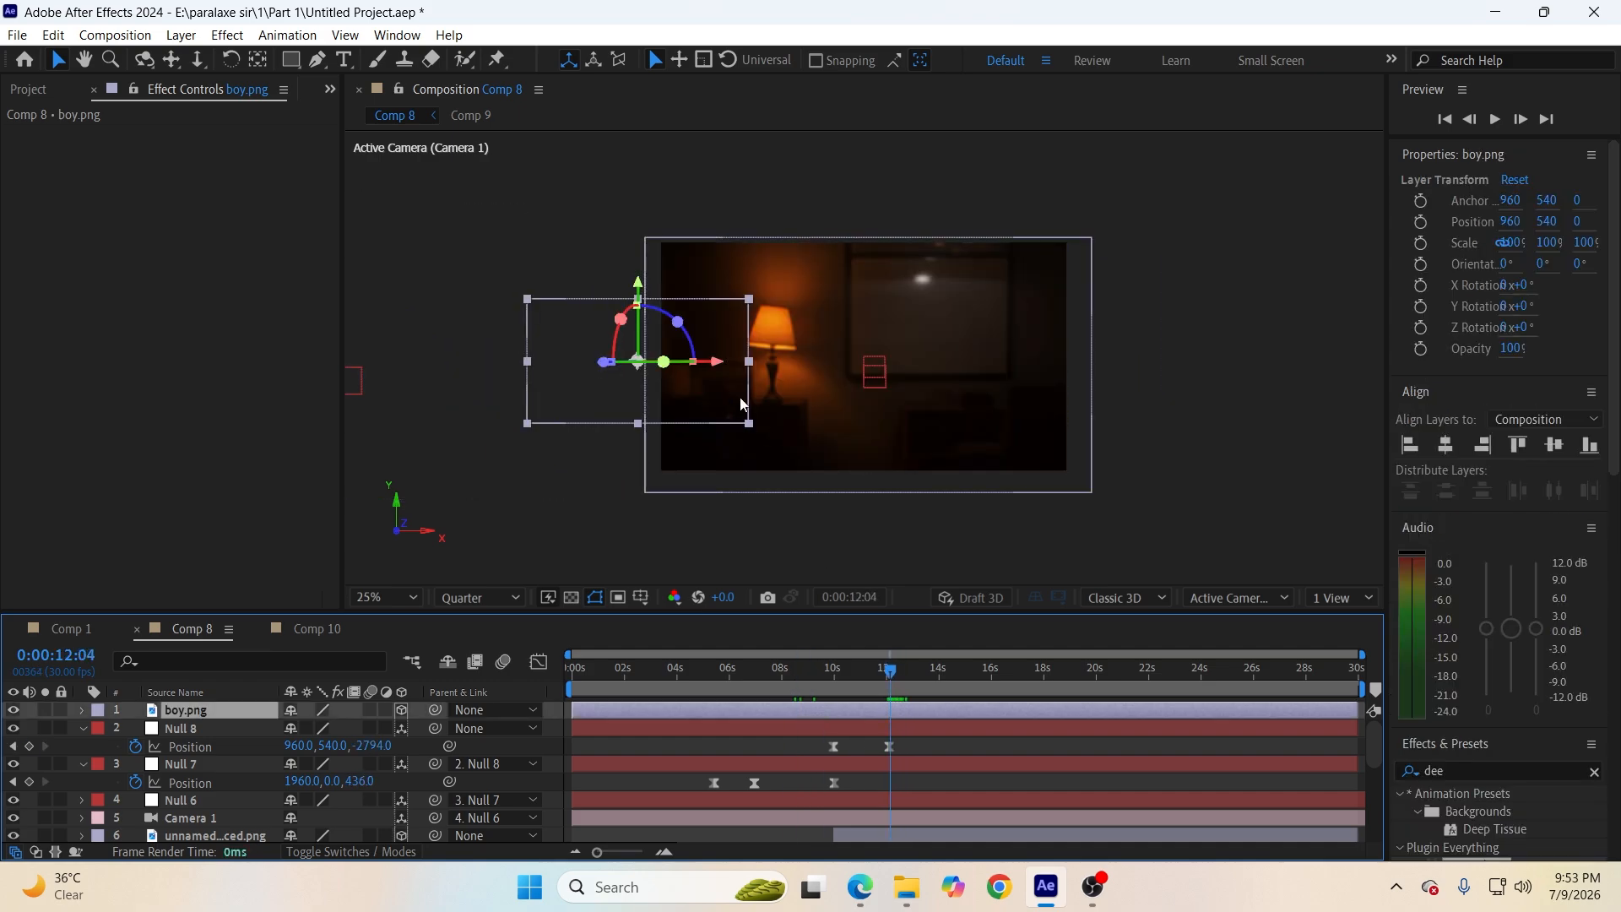
{"action": "left_click_drag", "start_coordinate": [718, 368], "coordinate": [887, 543]}
Scale boy.png to 50% and shift it to about X 2910, Y 543 in front of the room.
{"action": "key", "text": "s"}
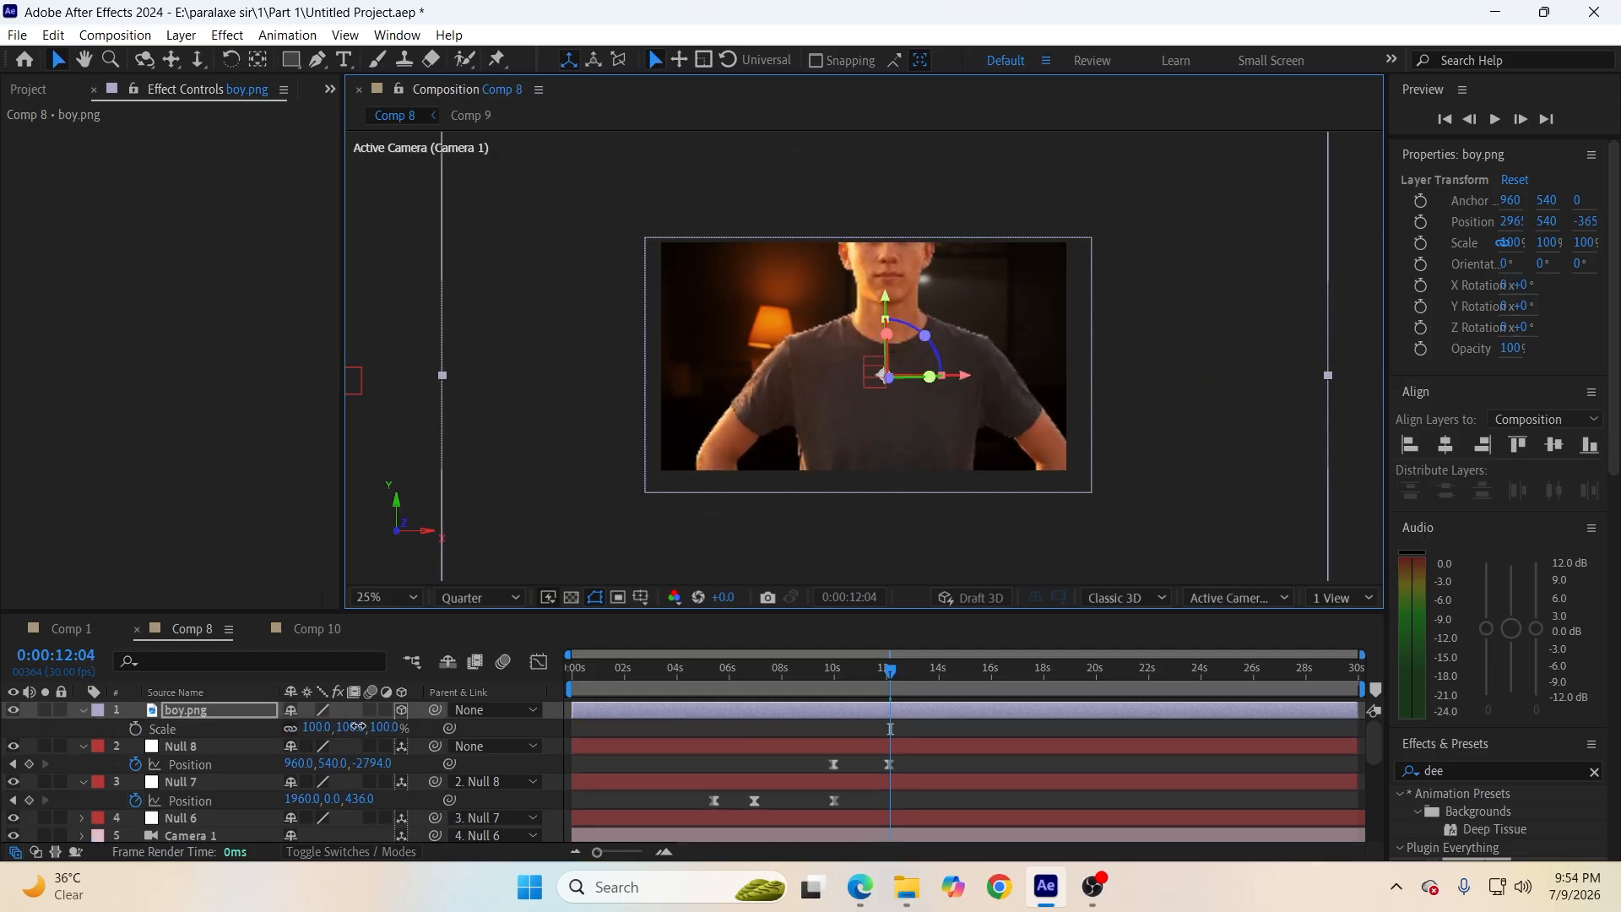
{"action": "left_click_drag", "start_coordinate": [314, 727], "coordinate": [321, 743]}
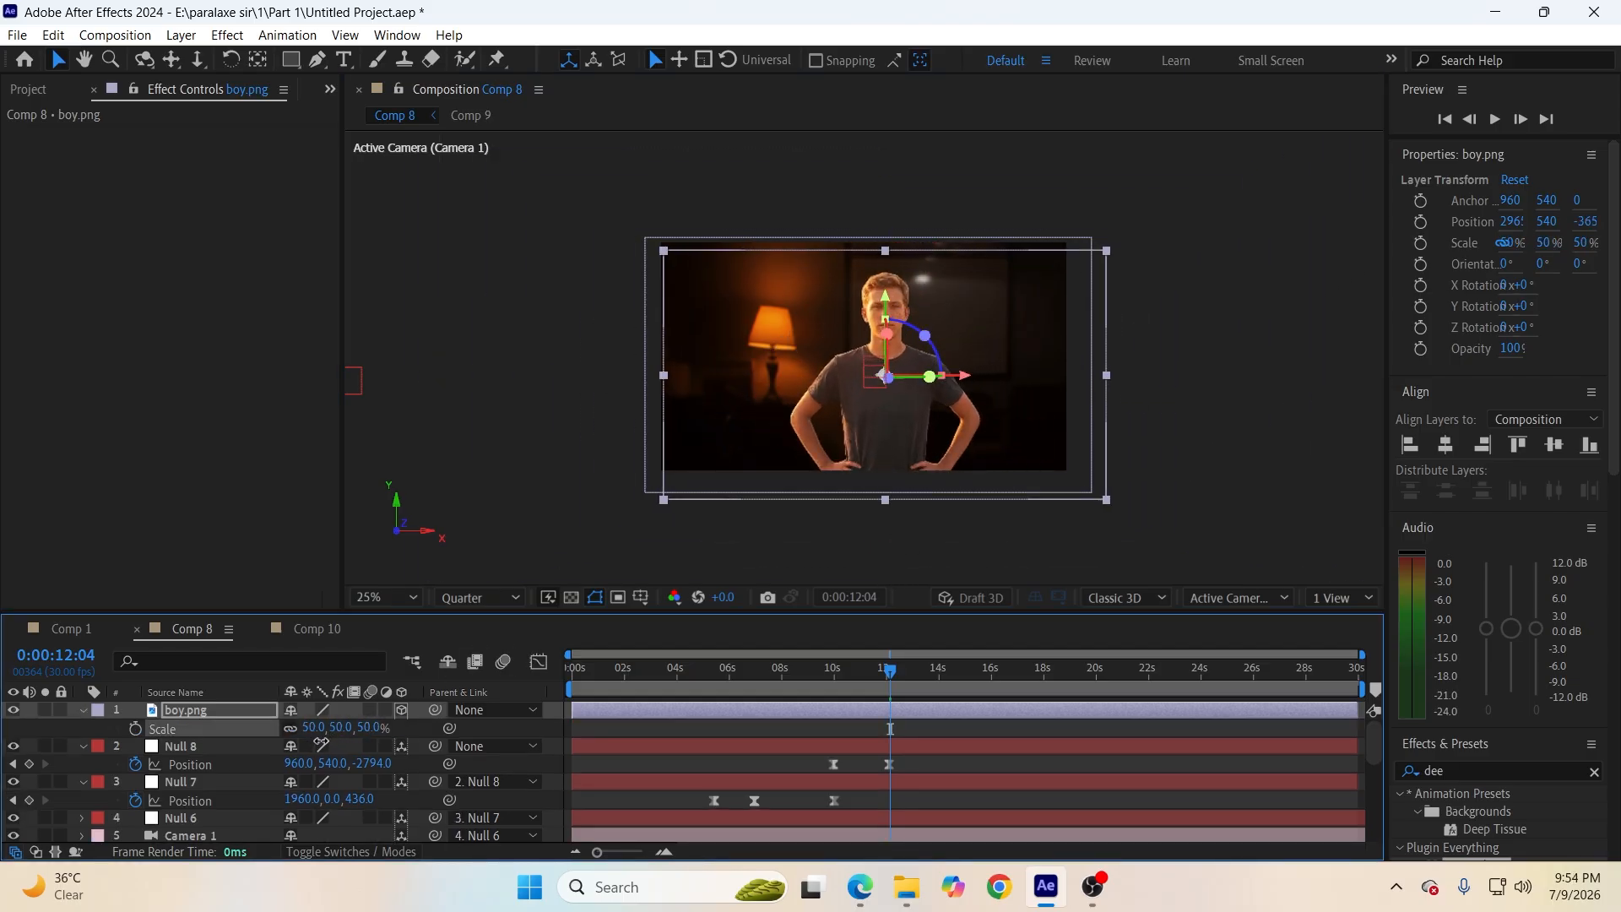
{"action": "left_click_drag", "start_coordinate": [895, 438], "coordinate": [871, 440]}
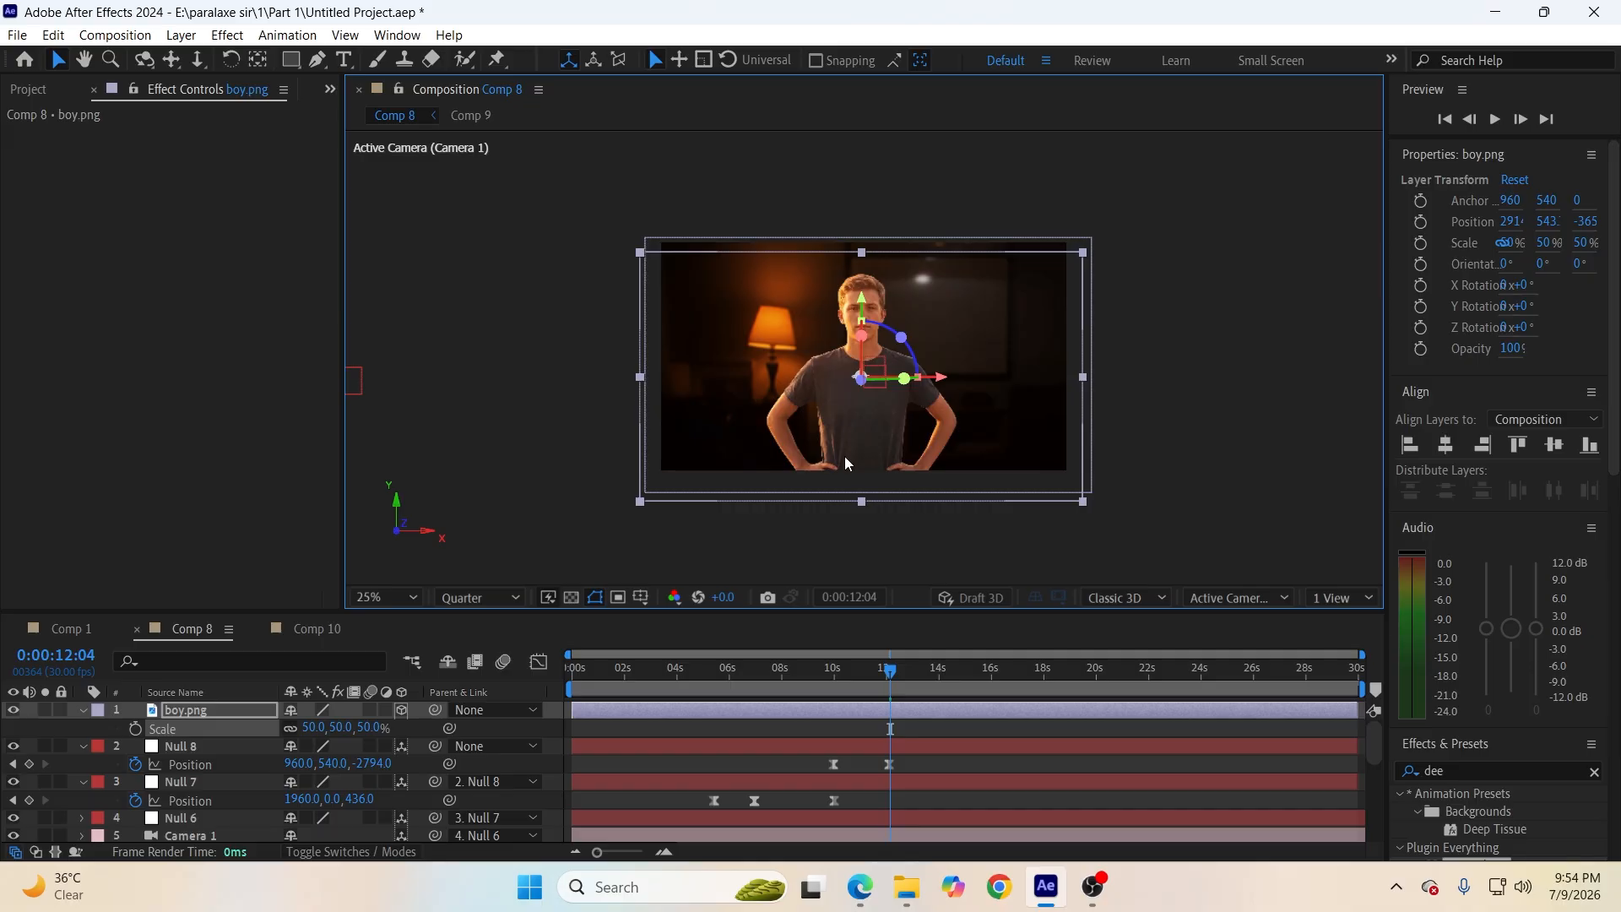
Move boy.png directly below Camera 1 in the layer stack and trim its start to 0:00:10:00, then save the project.
{"action": "left_click", "coordinate": [84, 711]}
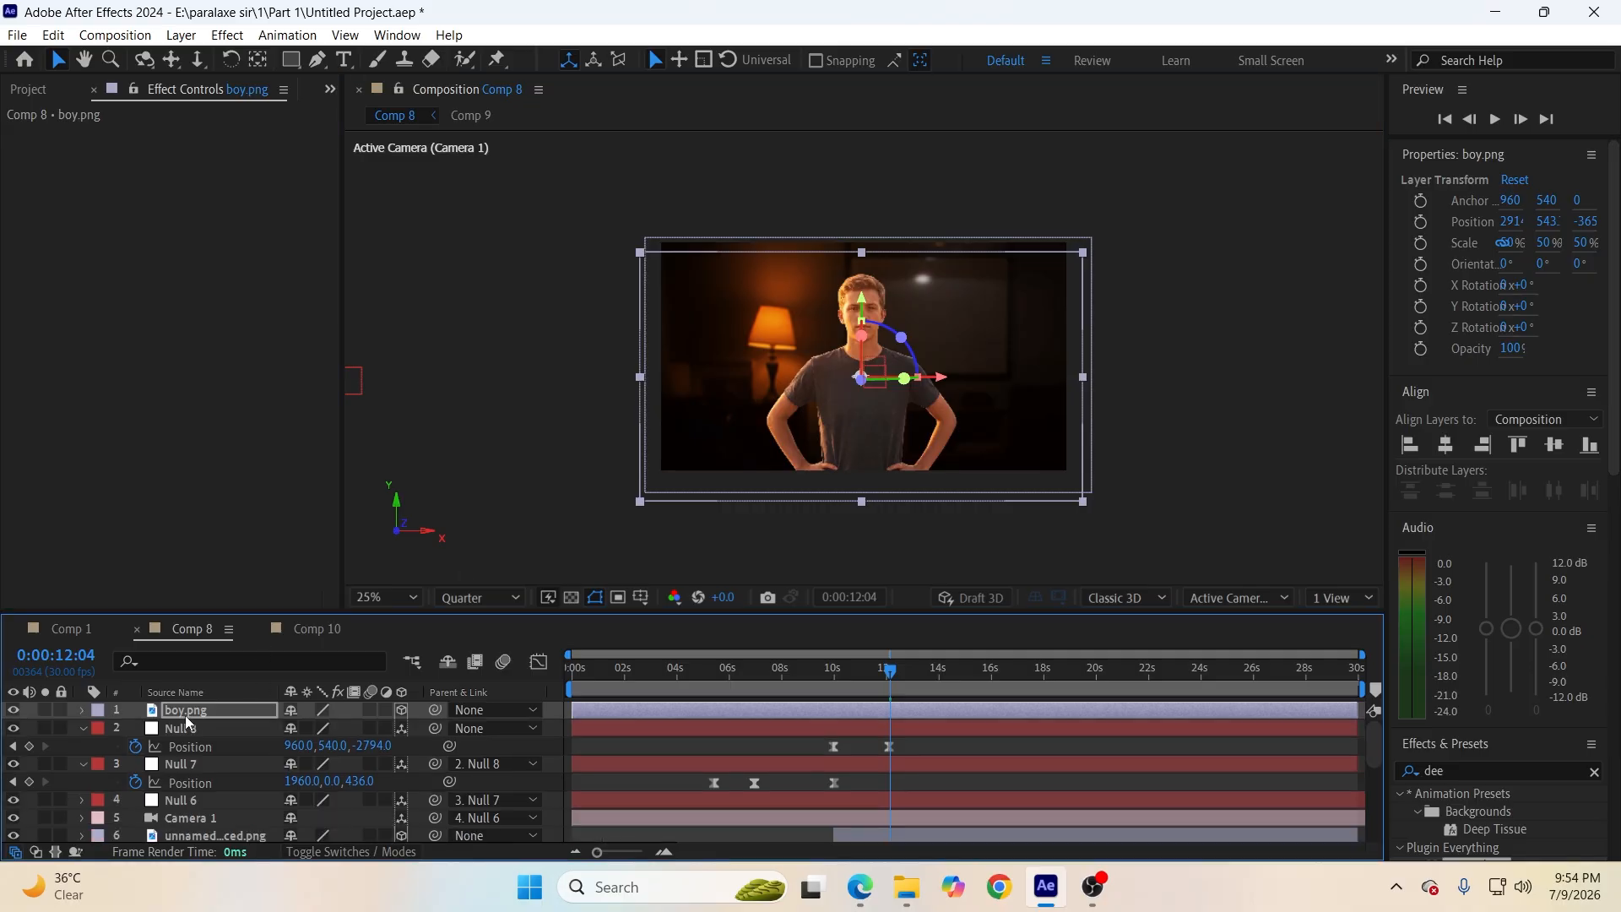
{"action": "left_click_drag", "start_coordinate": [187, 719], "coordinate": [191, 828]}
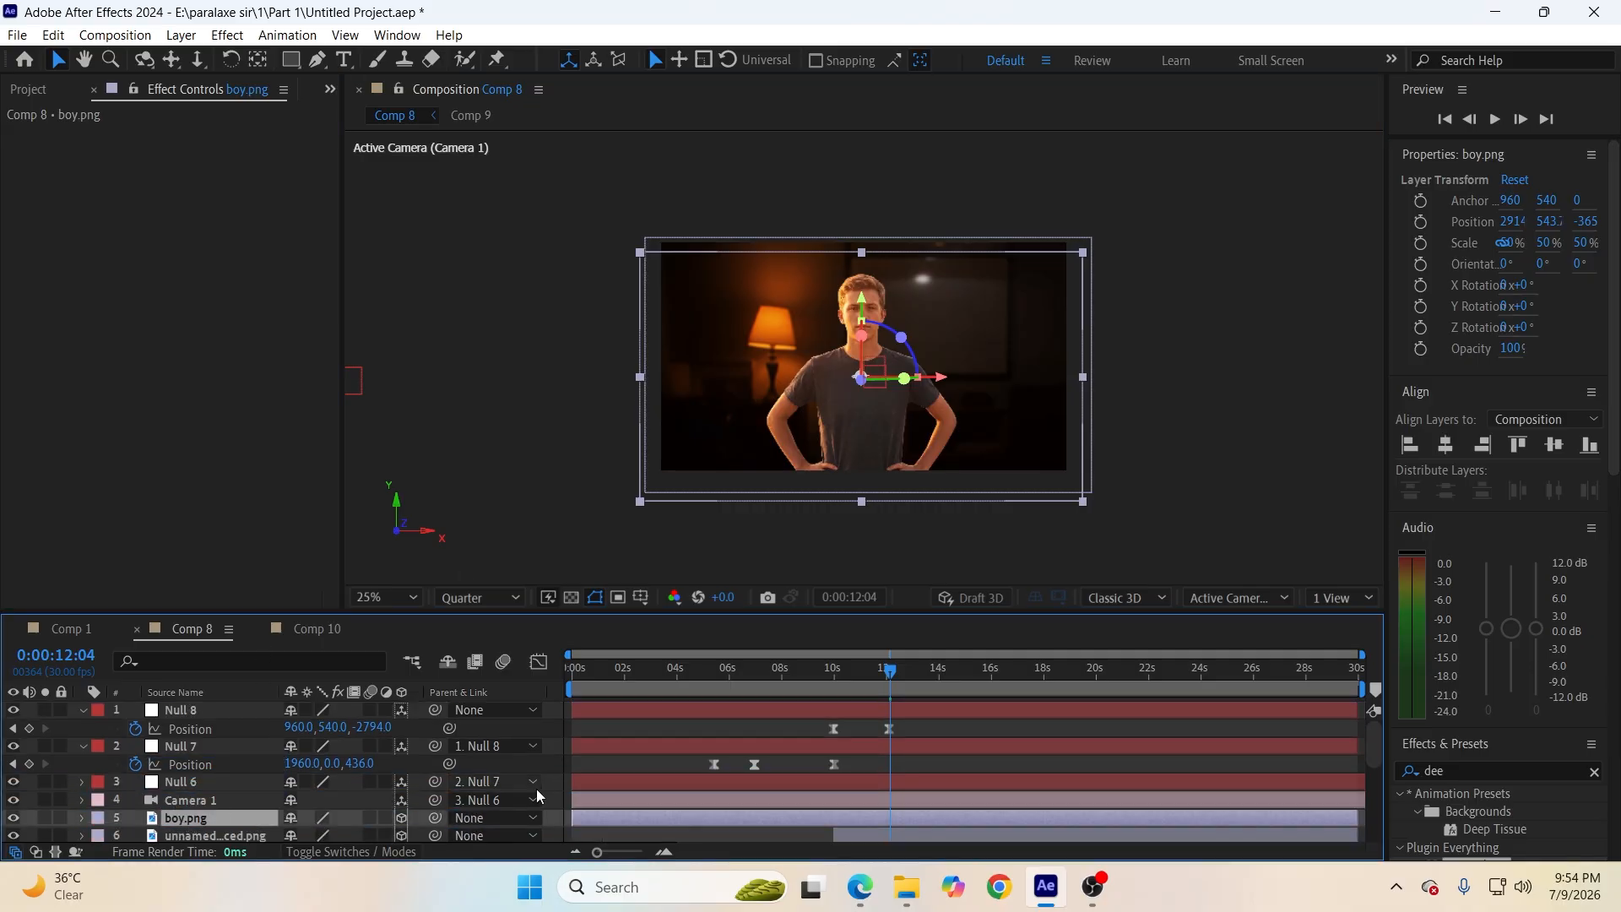
{"action": "scroll", "coordinate": [625, 781], "scroll_direction": "down", "scroll_amount": 2}
{"action": "left_click_drag", "start_coordinate": [874, 693], "coordinate": [834, 687]}
{"action": "key", "text": "ctrl+shift+d"}
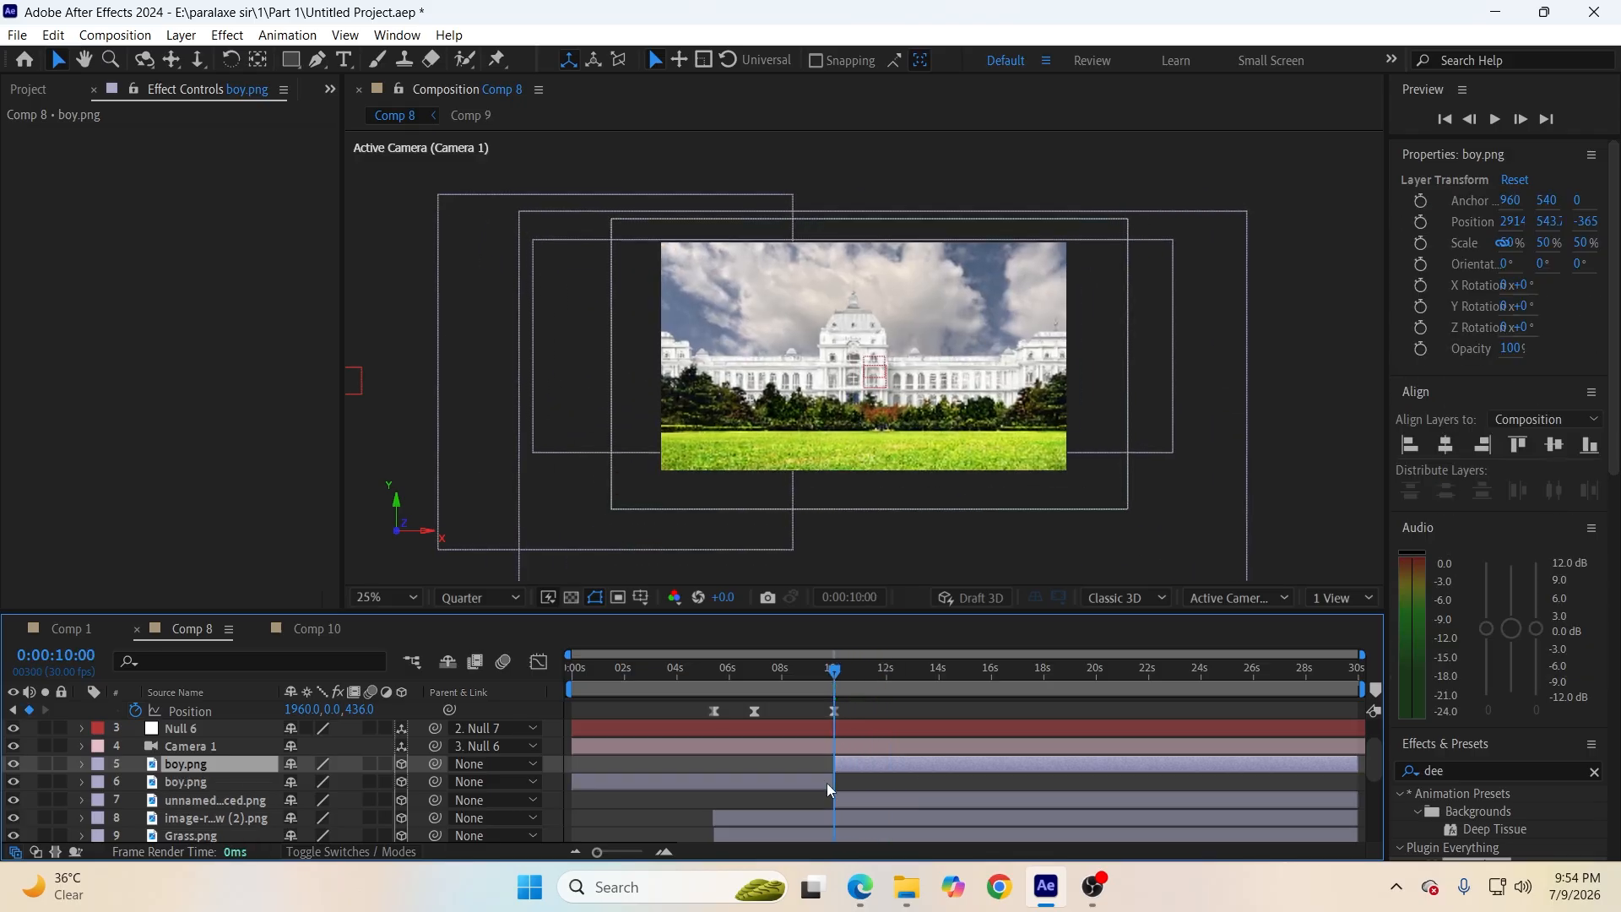
{"action": "left_click", "coordinate": [824, 786]}
{"action": "key", "text": "Delete"}
{"action": "key", "text": "ctrl+s"}
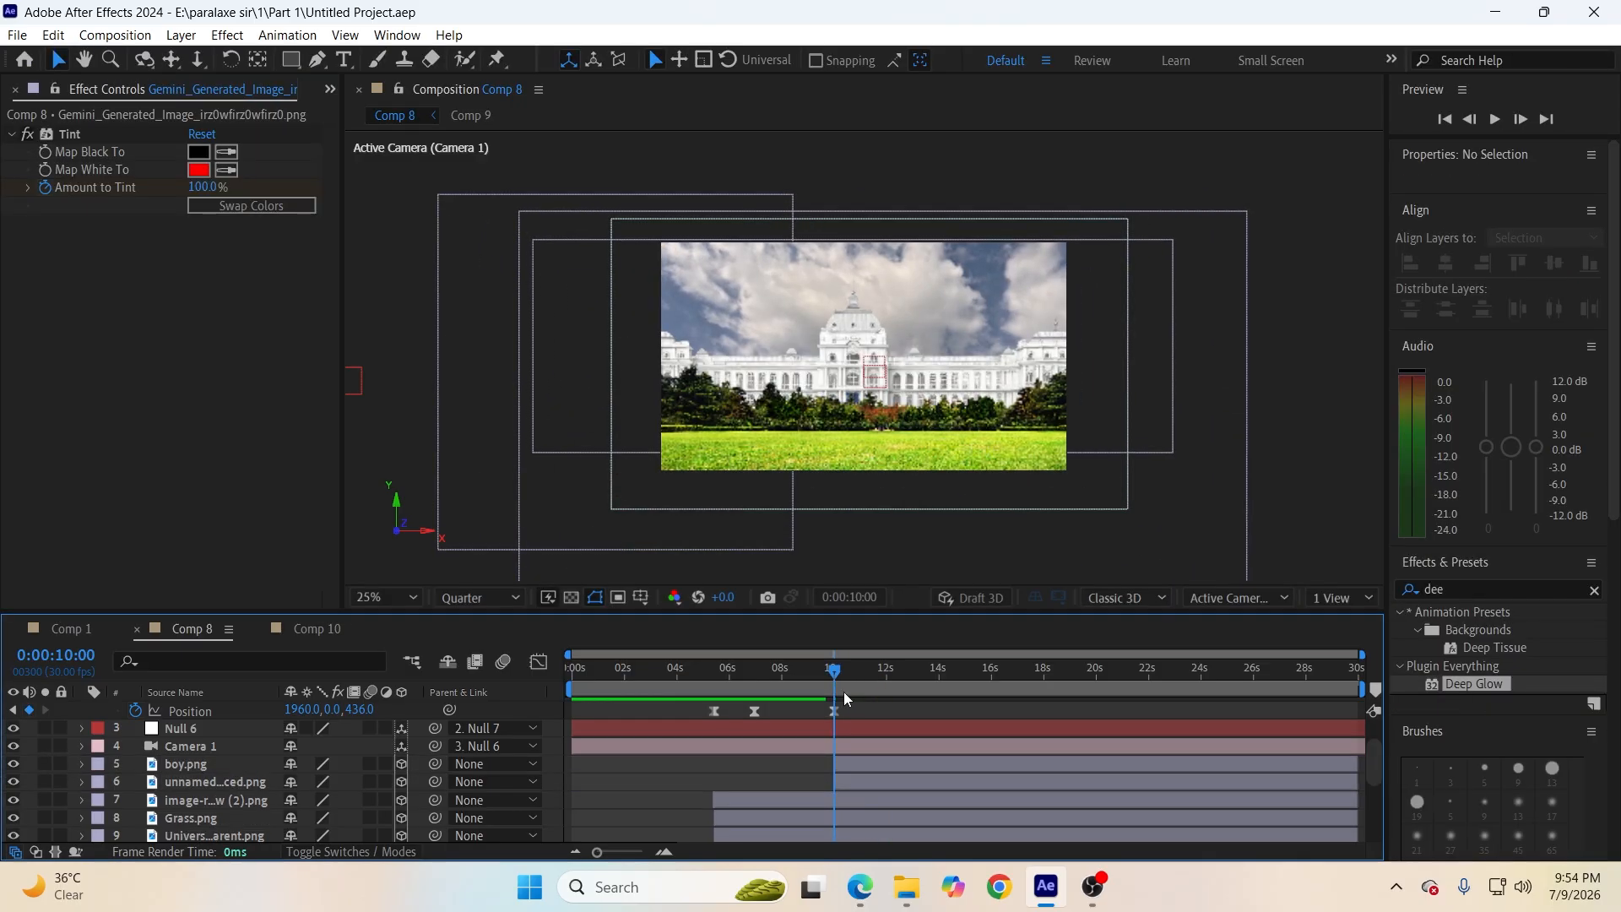
Preview the camera move from the building scene to the boy in the room, from about 0:00:09:14, stopping at 0:00:12:01.
{"action": "left_click_drag", "start_coordinate": [844, 692], "coordinate": [820, 689]}
{"action": "left_click", "coordinate": [384, 598]}
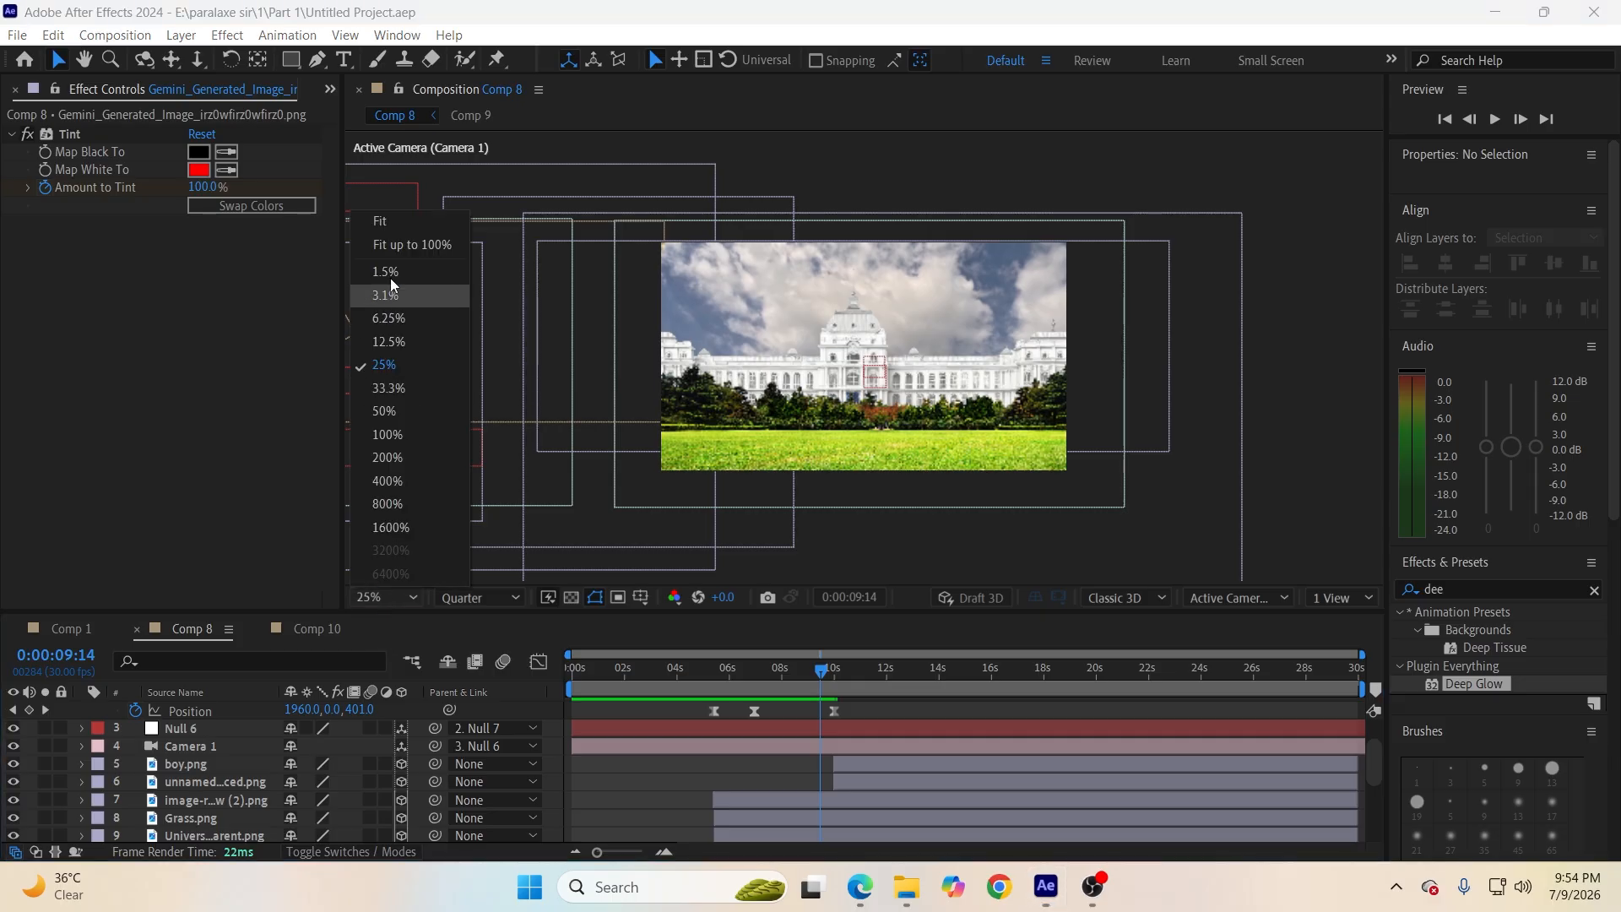
{"action": "left_click", "coordinate": [399, 228]}
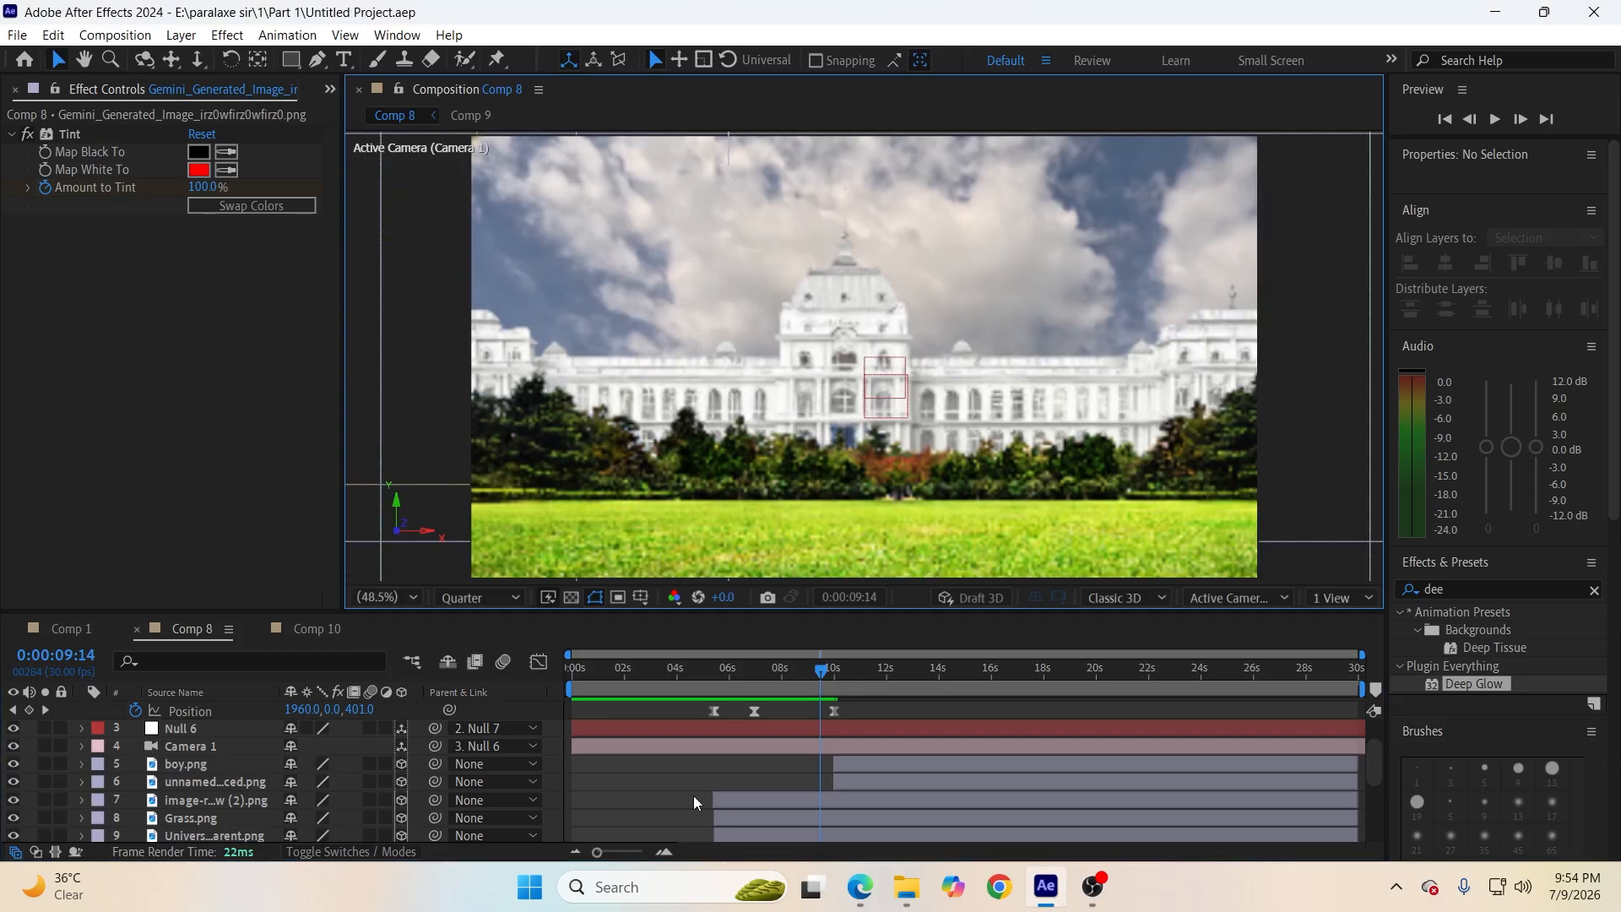
{"action": "key", "text": "space"}
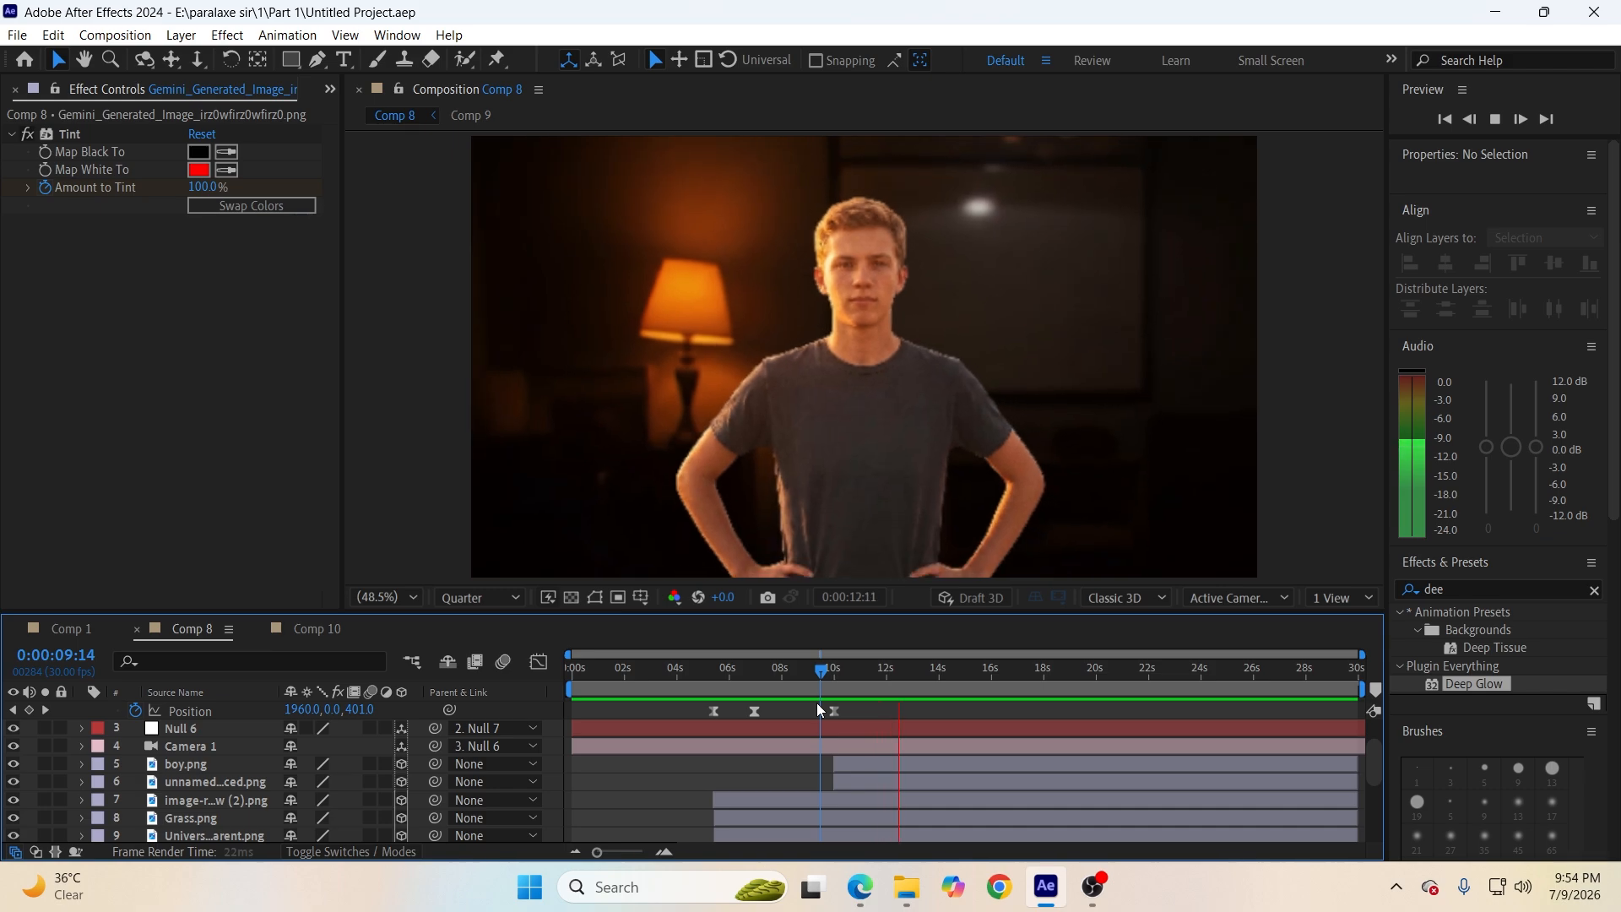
{"action": "scroll", "coordinate": [859, 728], "scroll_direction": "up", "scroll_amount": 3}
{"action": "key", "text": "space"}
{"action": "key", "text": "space"}
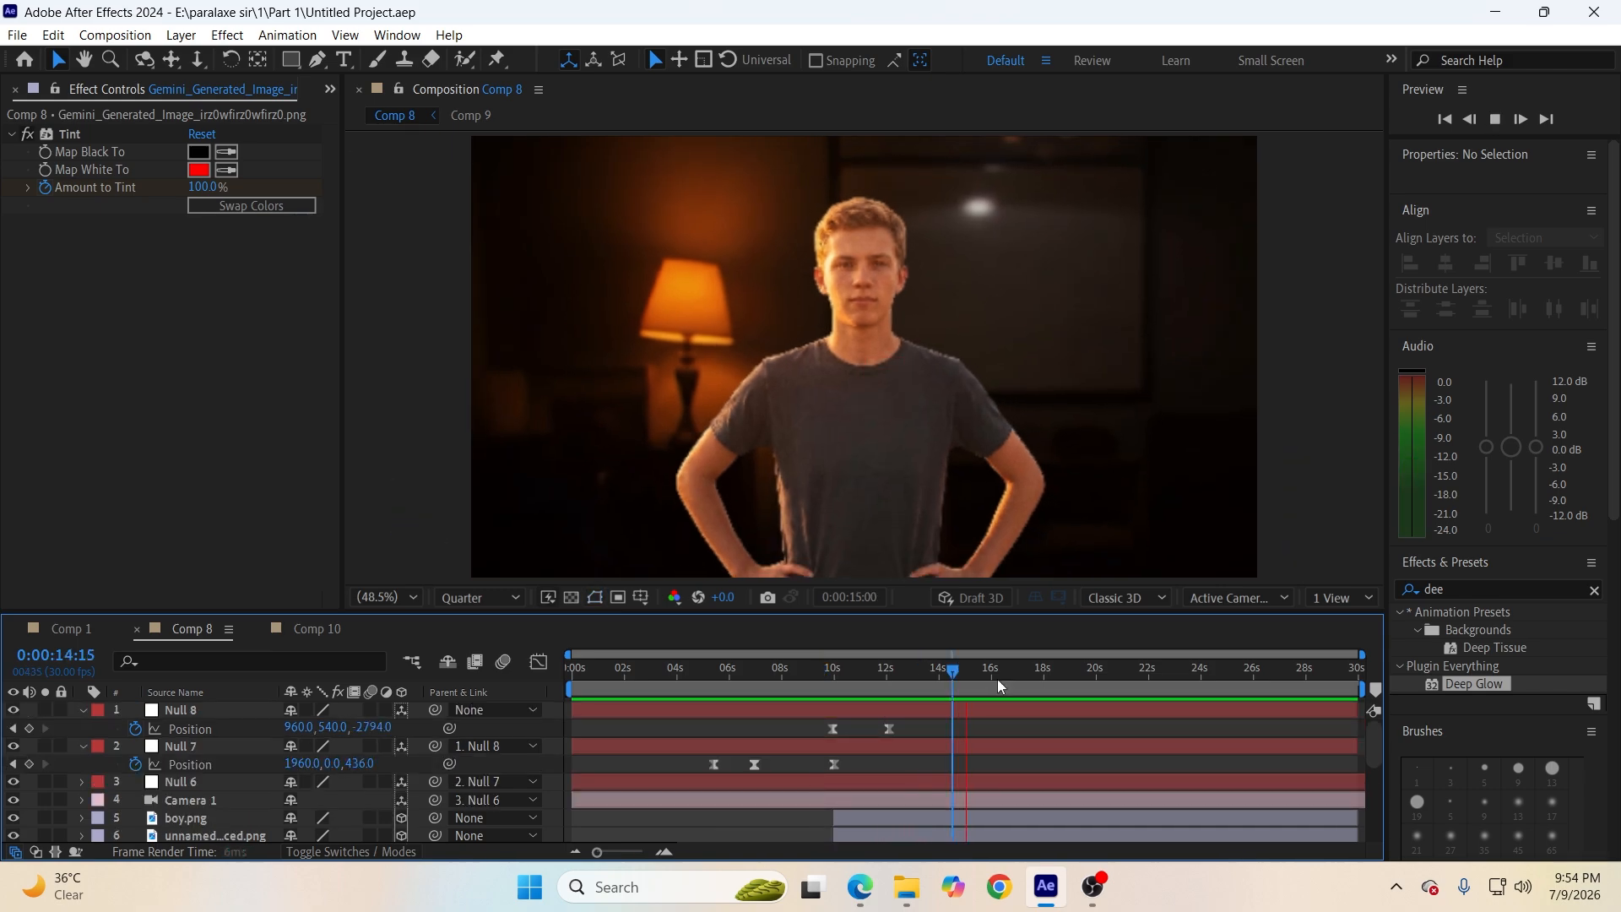
{"action": "left_click_drag", "start_coordinate": [996, 679], "coordinate": [816, 701]}
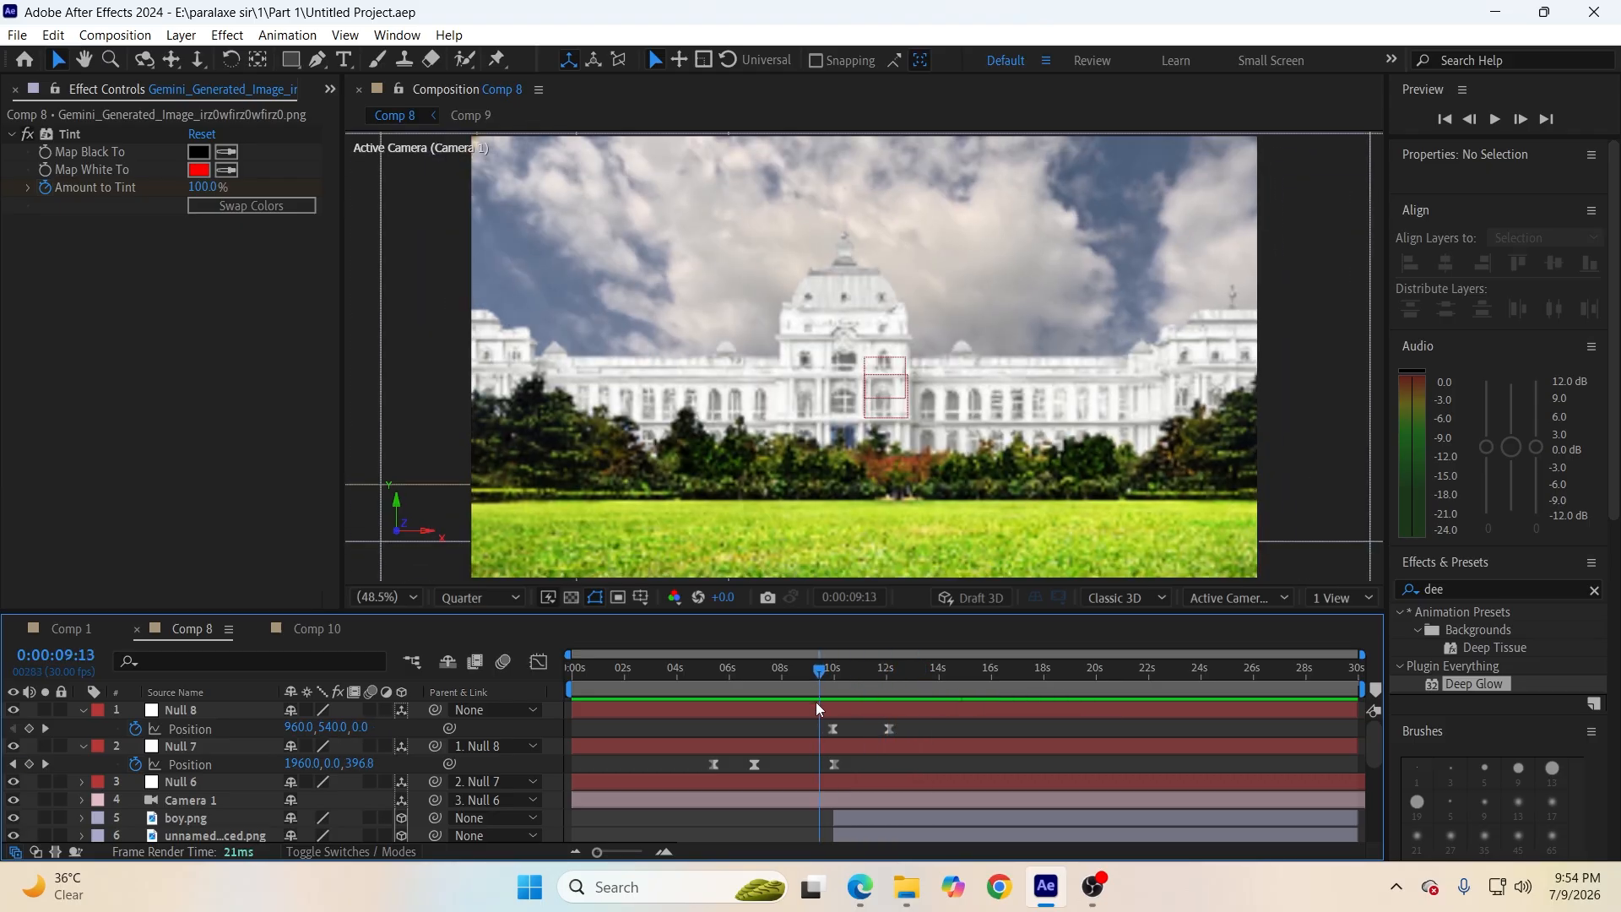
{"action": "key", "text": "space"}
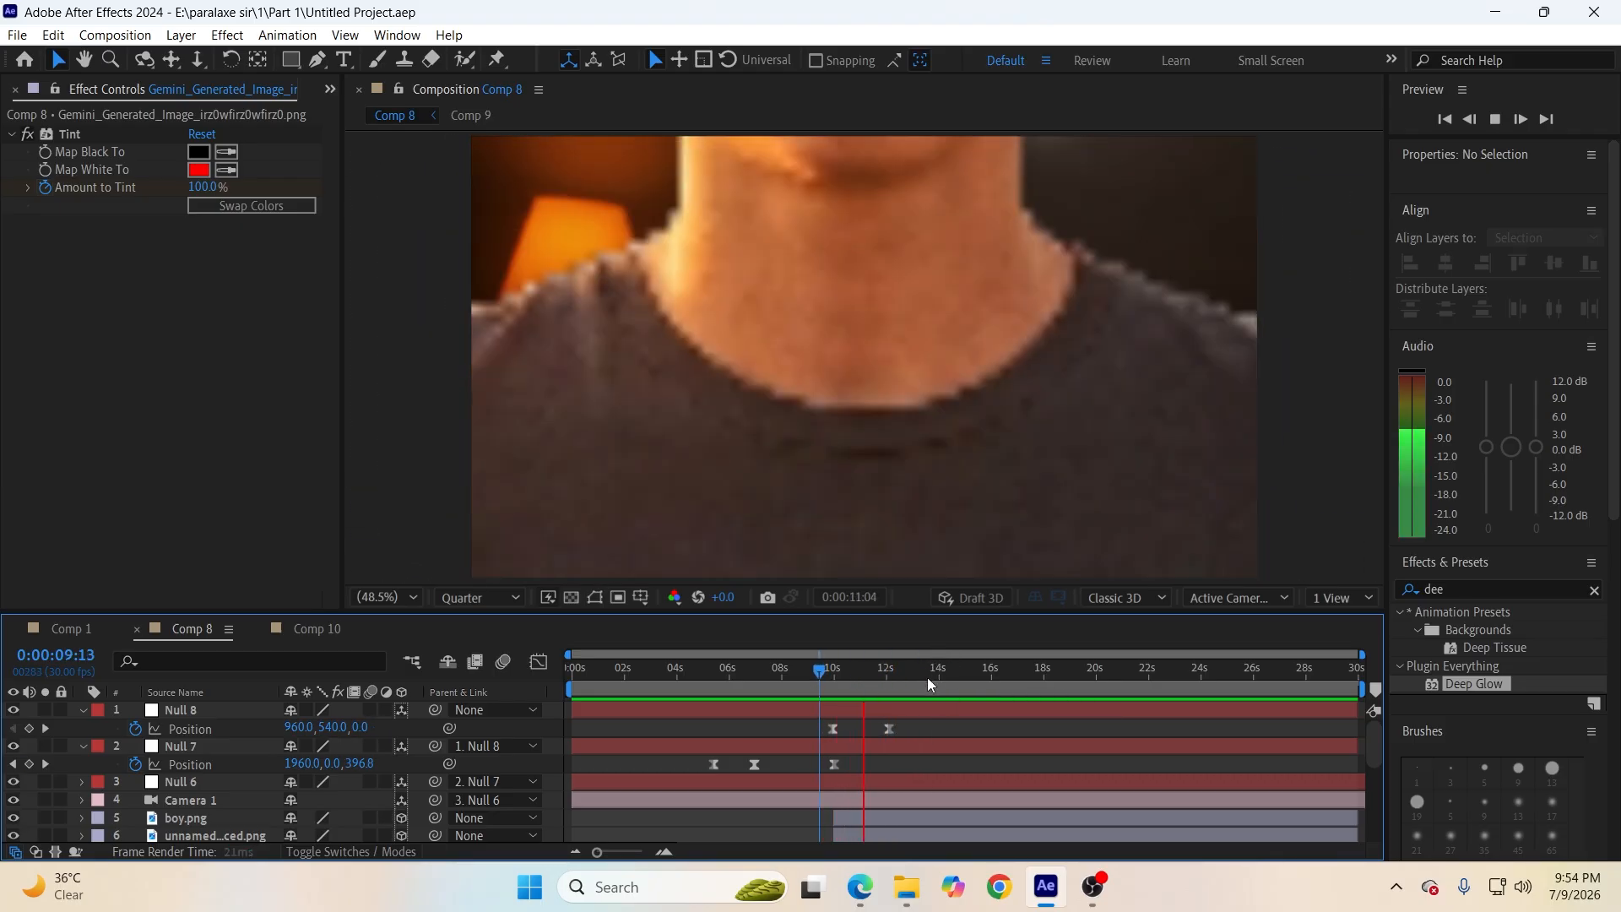
{"action": "key", "text": "space"}
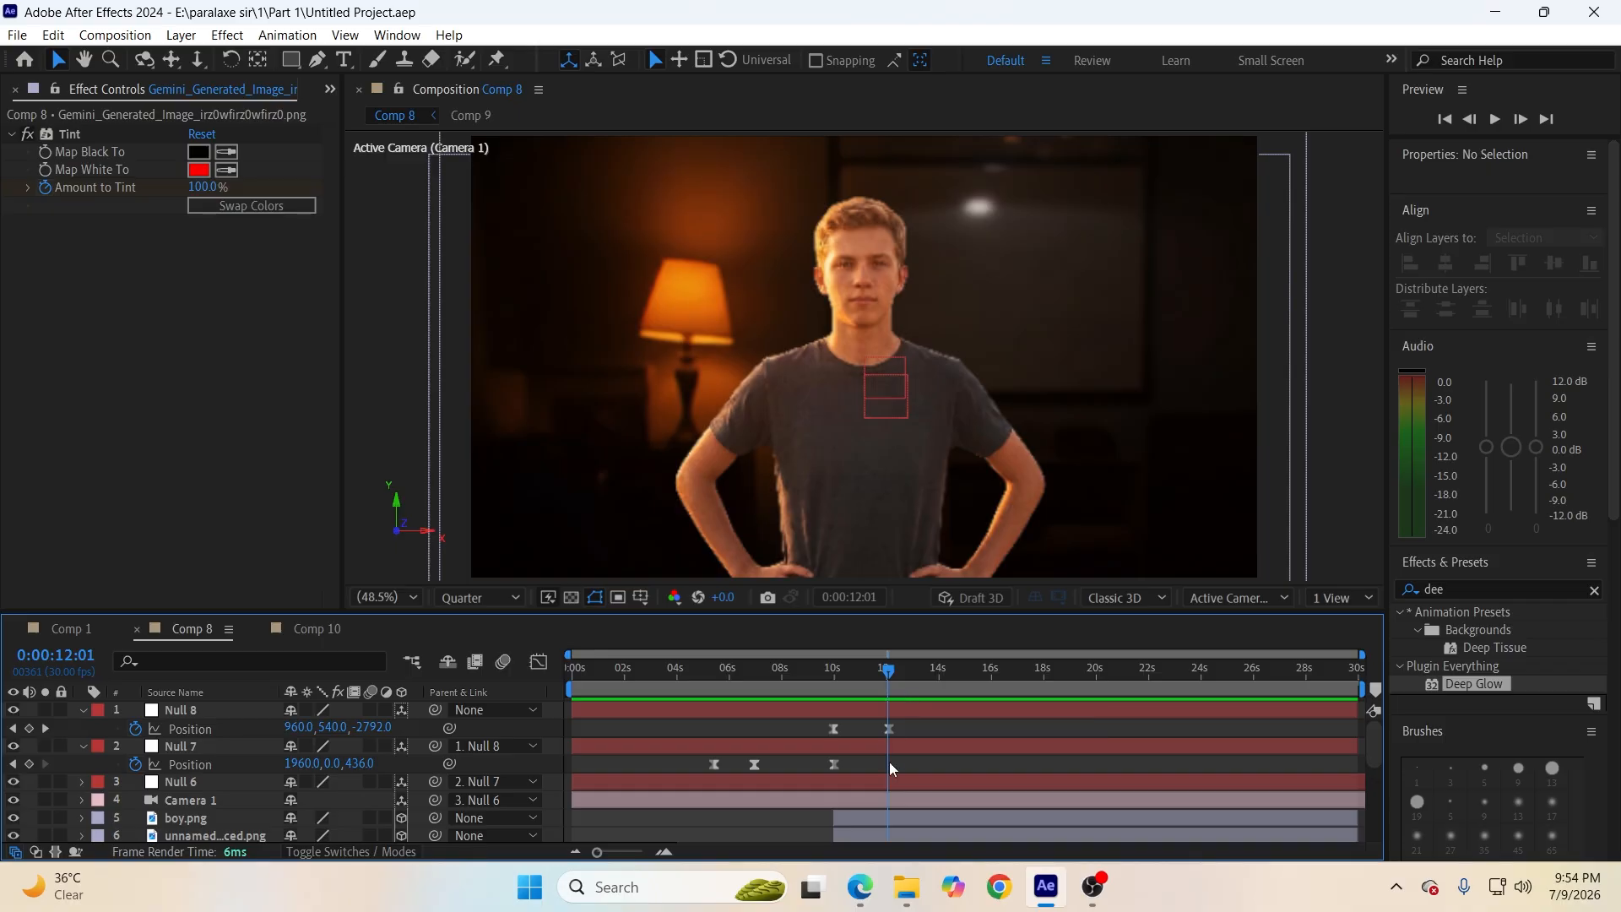
Switch to the script PDF in Edge and copy the text "$500" from the credit card line.
{"action": "left_click", "coordinate": [859, 887]}
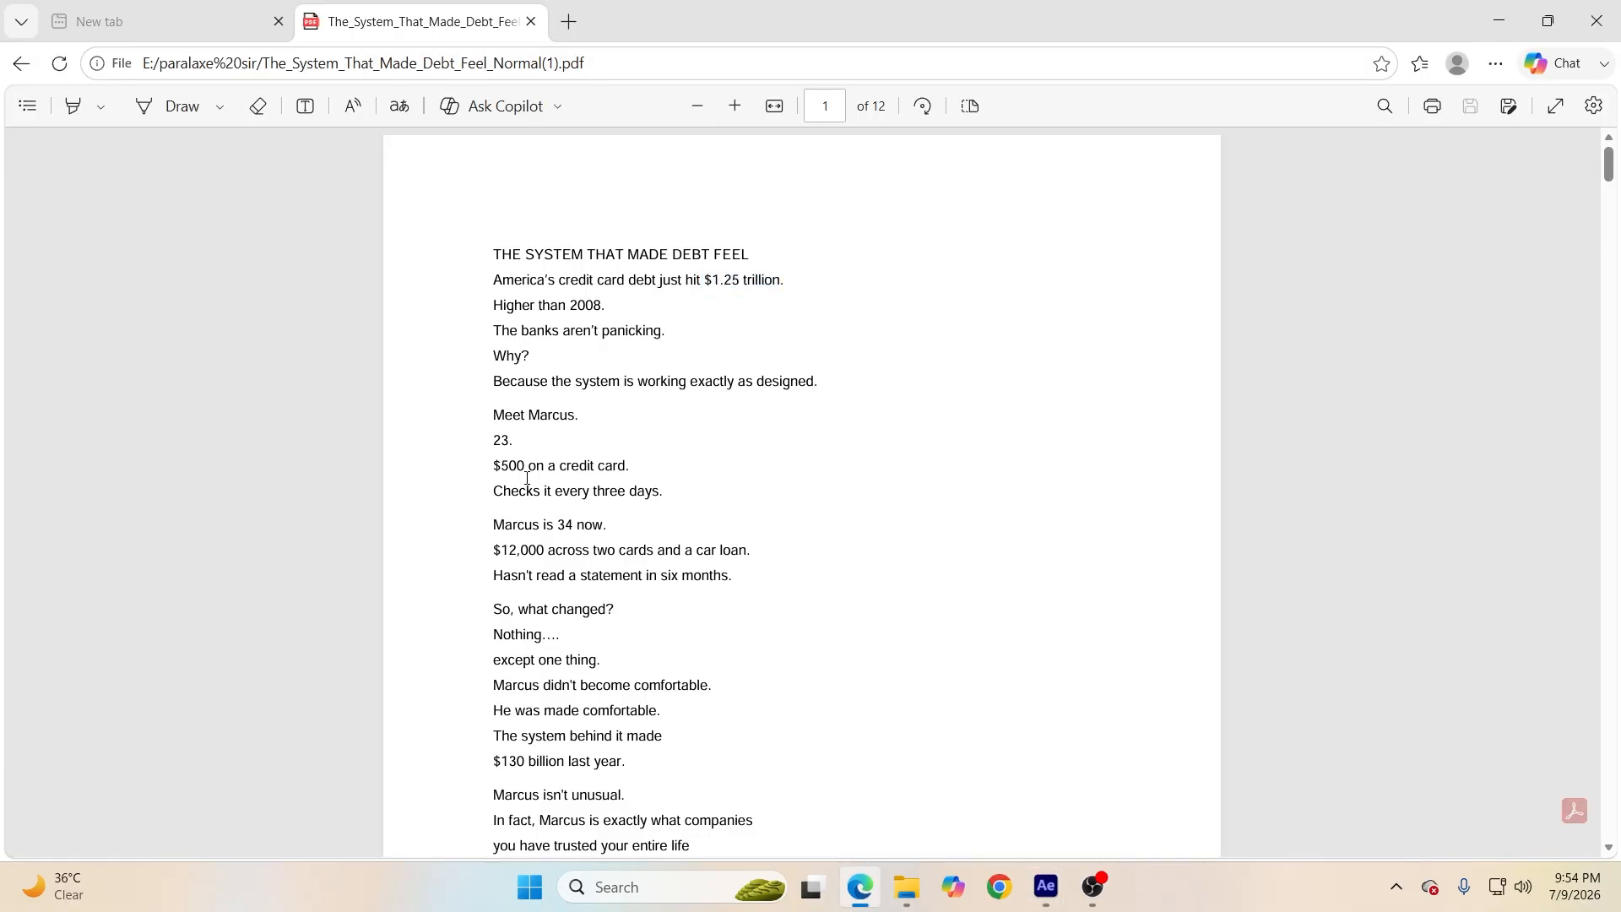
{"action": "left_click_drag", "start_coordinate": [518, 468], "coordinate": [499, 490]}
{"action": "left_click", "coordinate": [514, 467]}
{"action": "left_click_drag", "start_coordinate": [497, 461], "coordinate": [494, 466]}
{"action": "left_click", "coordinate": [494, 470]}
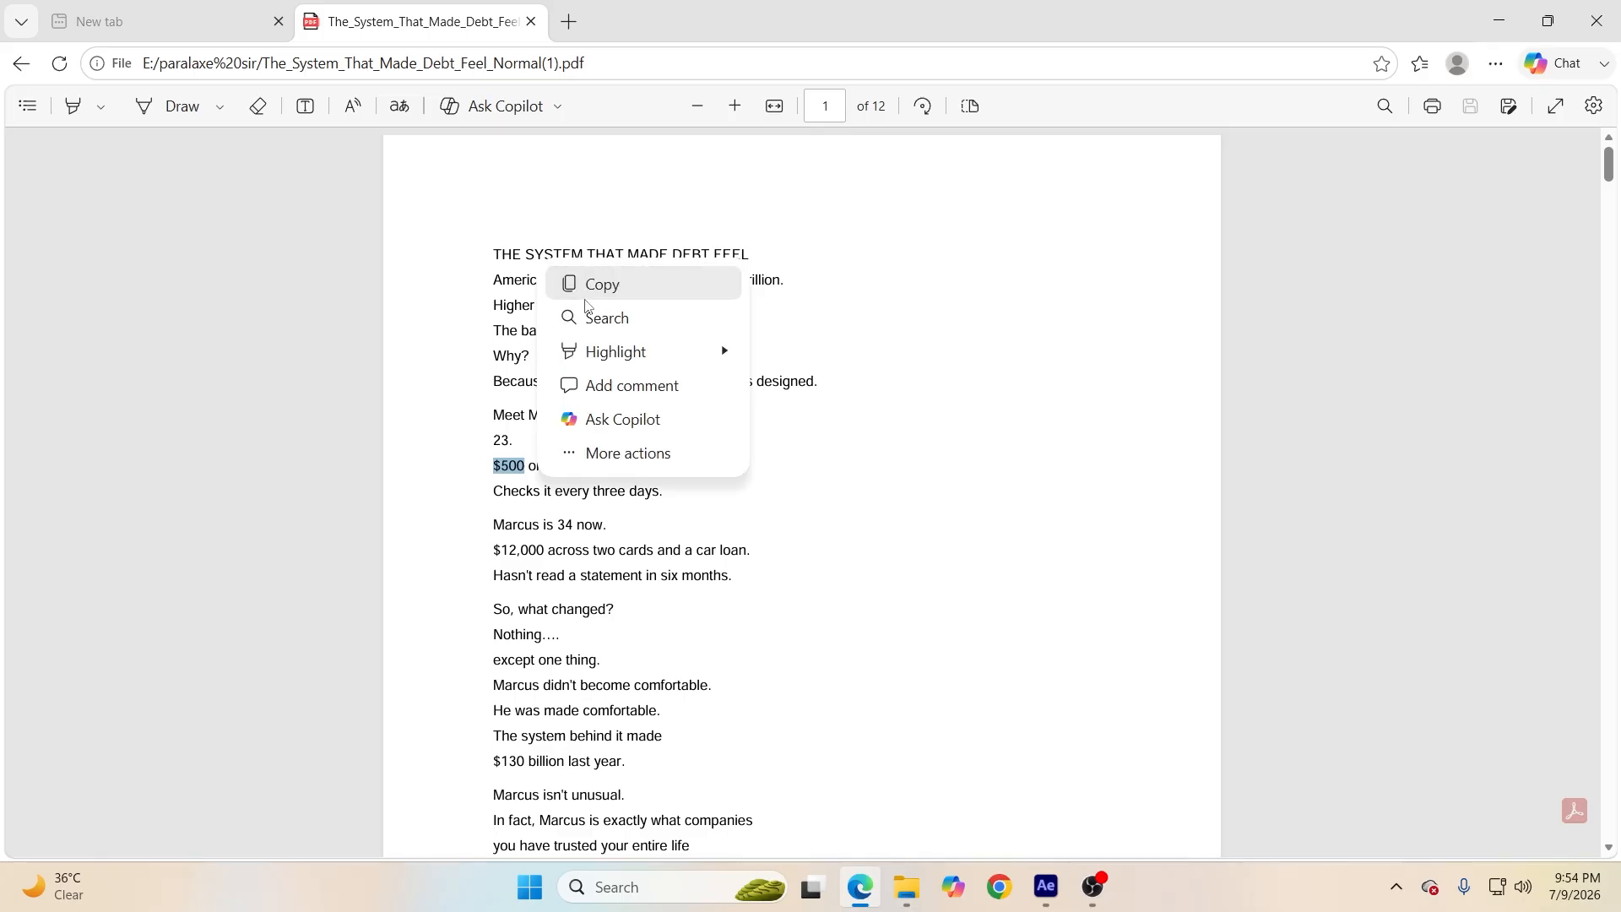
{"action": "left_click", "coordinate": [585, 290]}
Return to After Effects and create a text layer reading "$500" from the copied text, above the lamp in Comp 8.
{"action": "left_click", "coordinate": [1055, 878]}
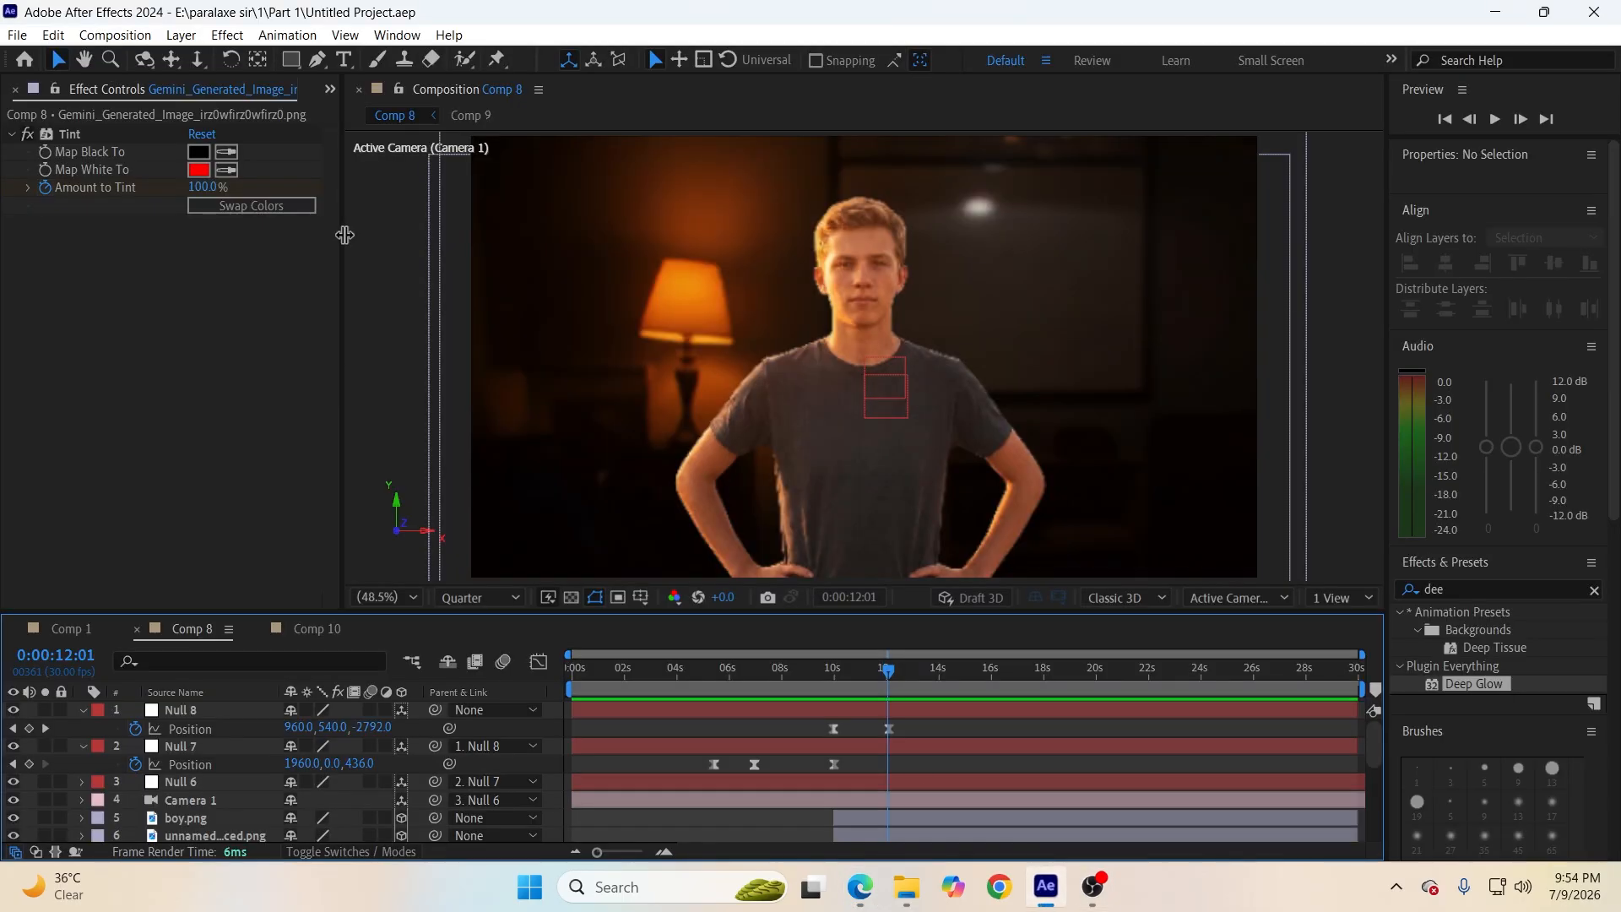
{"action": "left_click", "coordinate": [345, 60]}
{"action": "left_click", "coordinate": [580, 303]}
{"action": "key", "text": "ctrl+v"}
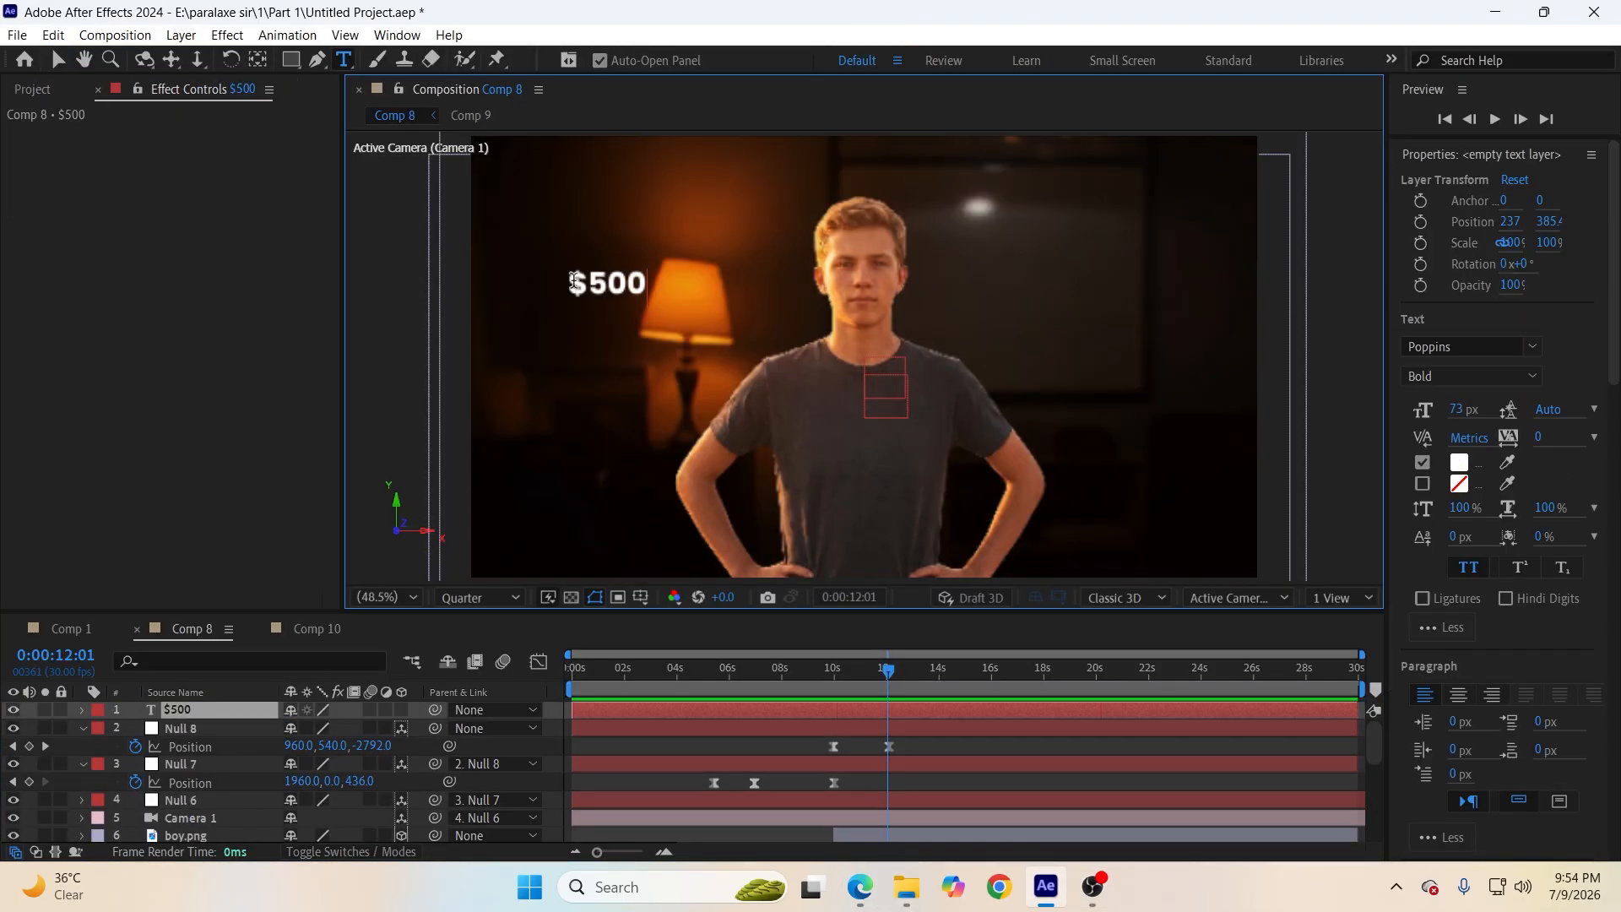
Center the $500 layer's anchor point, then scale the text to 165% and place it at about X 398, Y 316.
{"action": "left_click", "coordinate": [263, 63]}
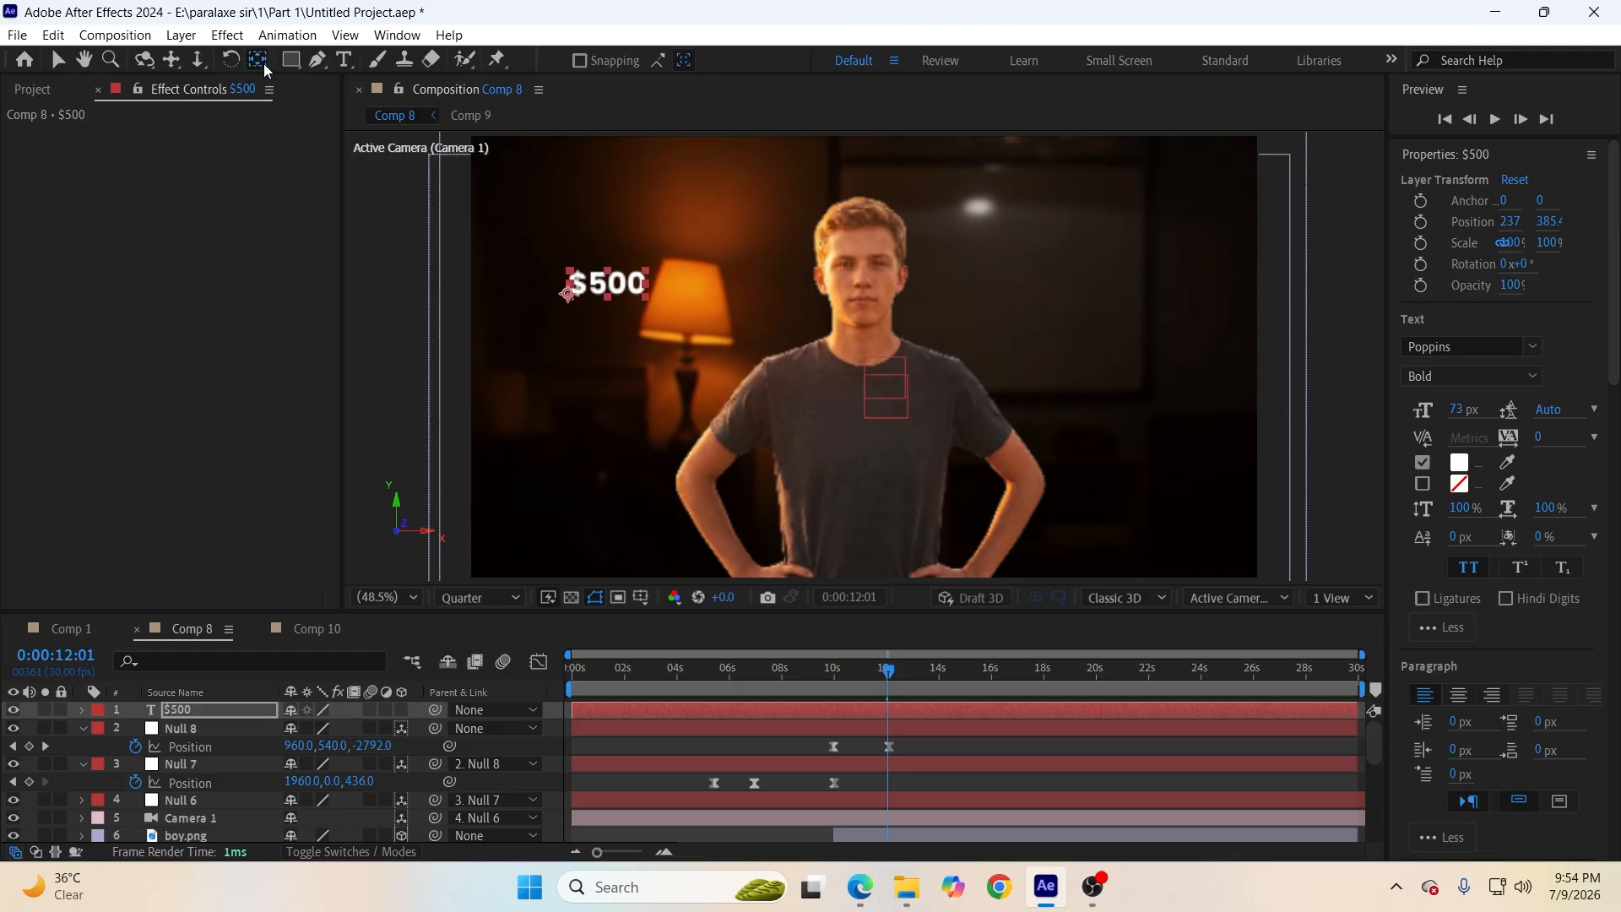
{"action": "left_click", "coordinate": [58, 66]}
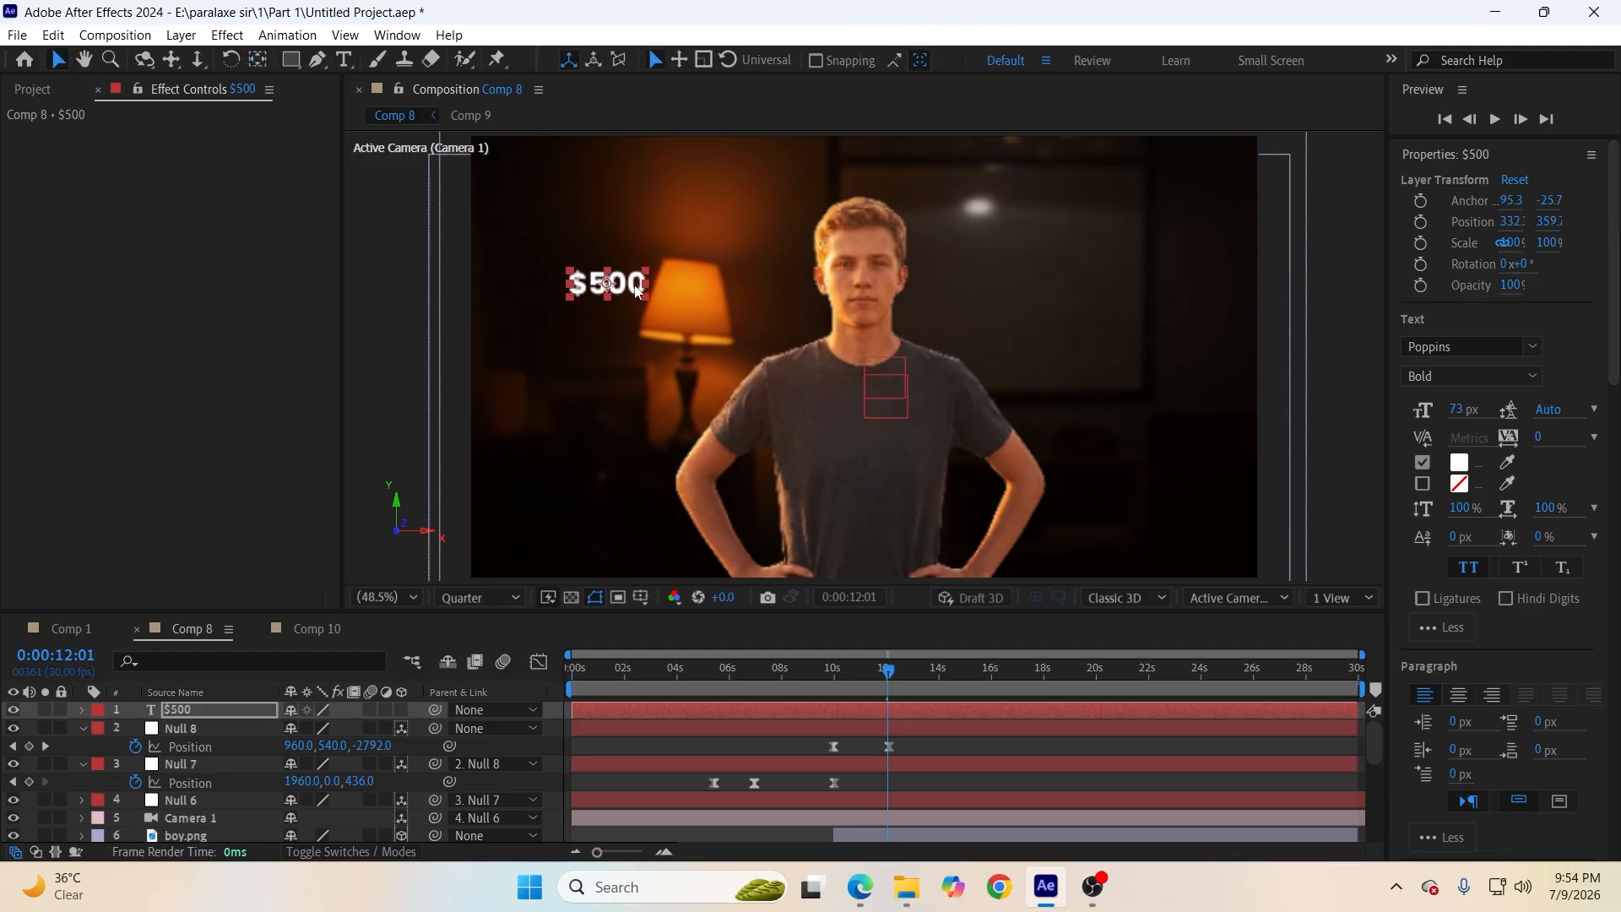
{"action": "mouse_move", "coordinate": [635, 289]}
{"action": "left_mouse_down"}
{"action": "mouse_move", "coordinate": [676, 309]}
{"action": "mouse_move", "coordinate": [605, 245]}
{"action": "mouse_move", "coordinate": [629, 287]}
{"action": "left_mouse_up"}
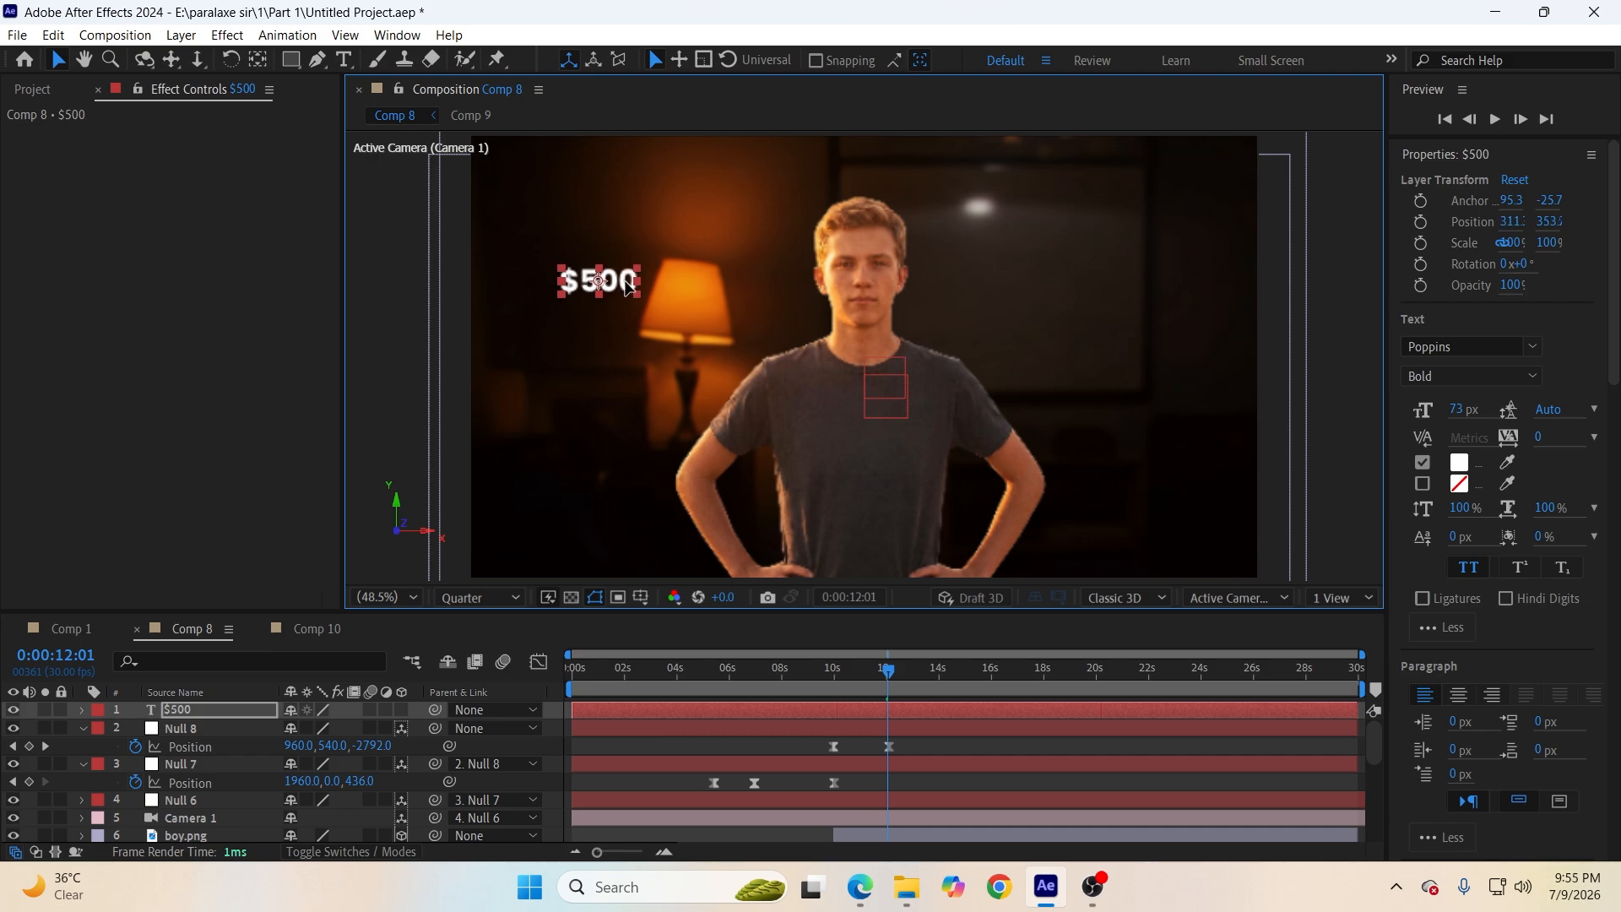
{"action": "key", "text": "s"}
{"action": "left_click_drag", "start_coordinate": [344, 726], "coordinate": [408, 710]}
{"action": "left_click_drag", "start_coordinate": [626, 281], "coordinate": [662, 264]}
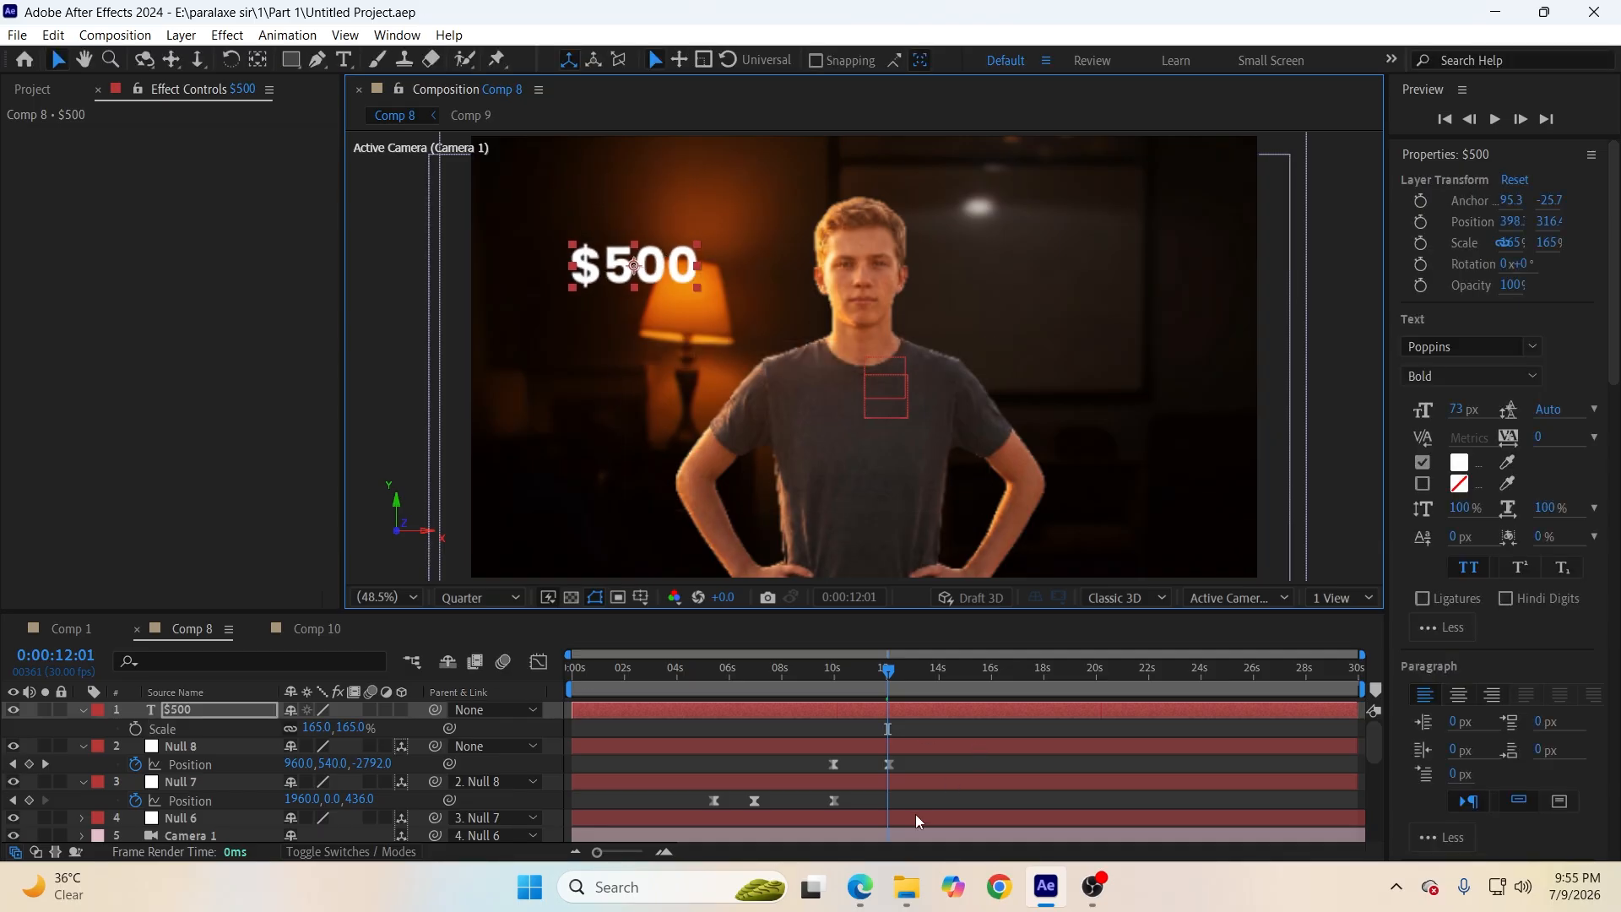
Add Red Card.png from the Part 1 folder to Comp 8, directly below the $500 layer.
{"action": "left_click", "coordinate": [906, 887]}
{"action": "left_click", "coordinate": [1098, 485]}
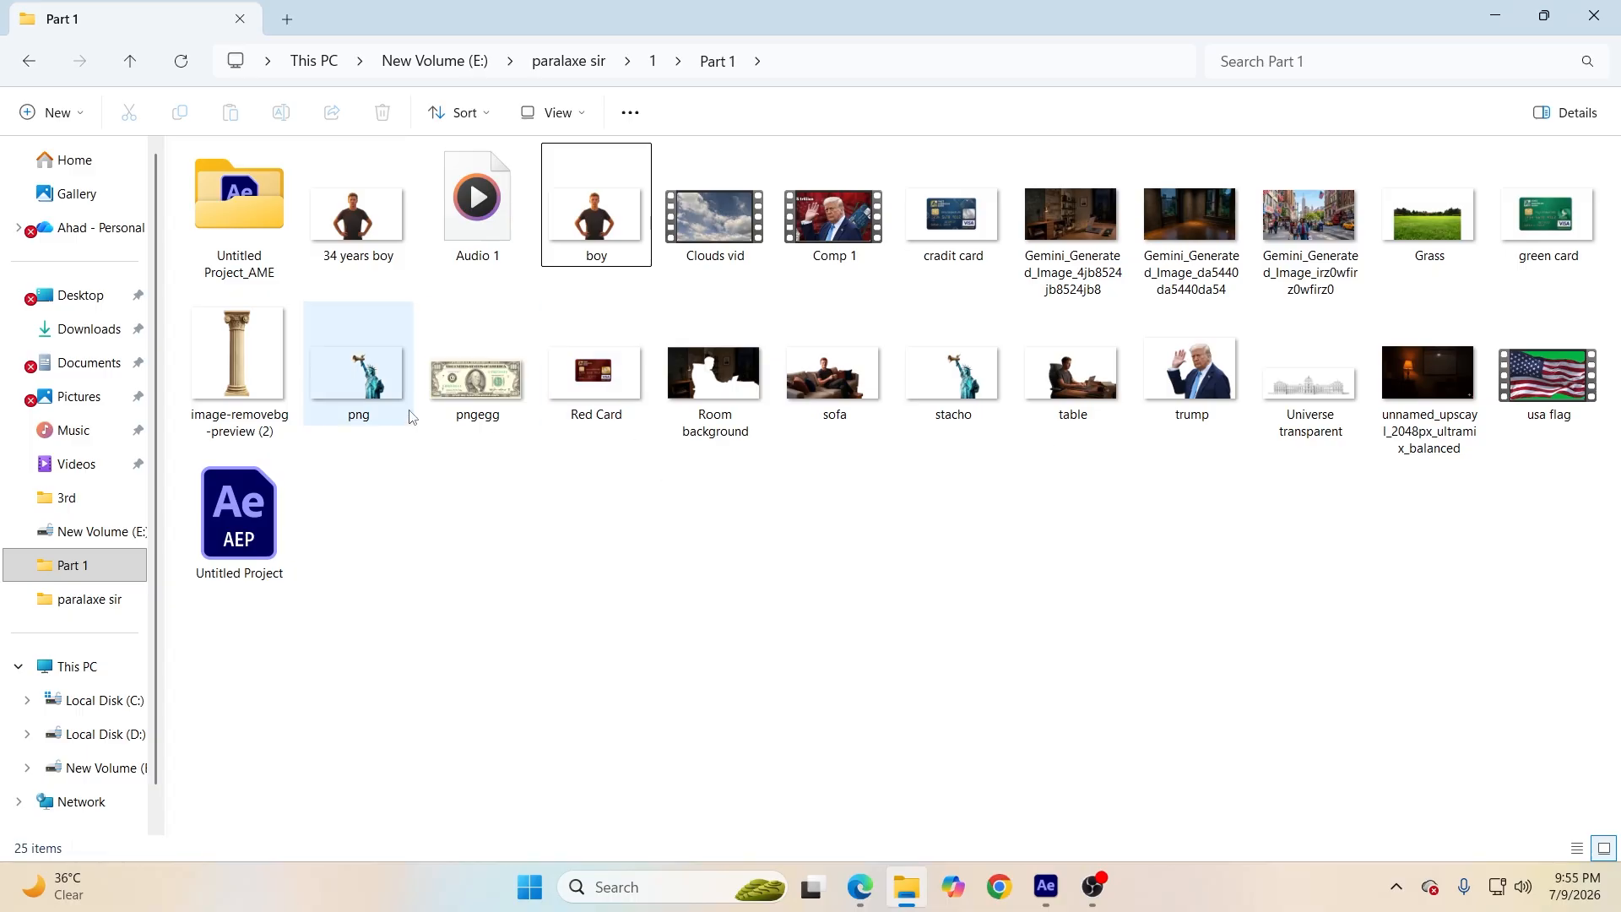
{"action": "left_click_drag", "start_coordinate": [596, 371], "coordinate": [206, 748]}
Scale Red Card.png to 39% and place it under the $500 text at about X 407, Y 527.
{"action": "key", "text": "s"}
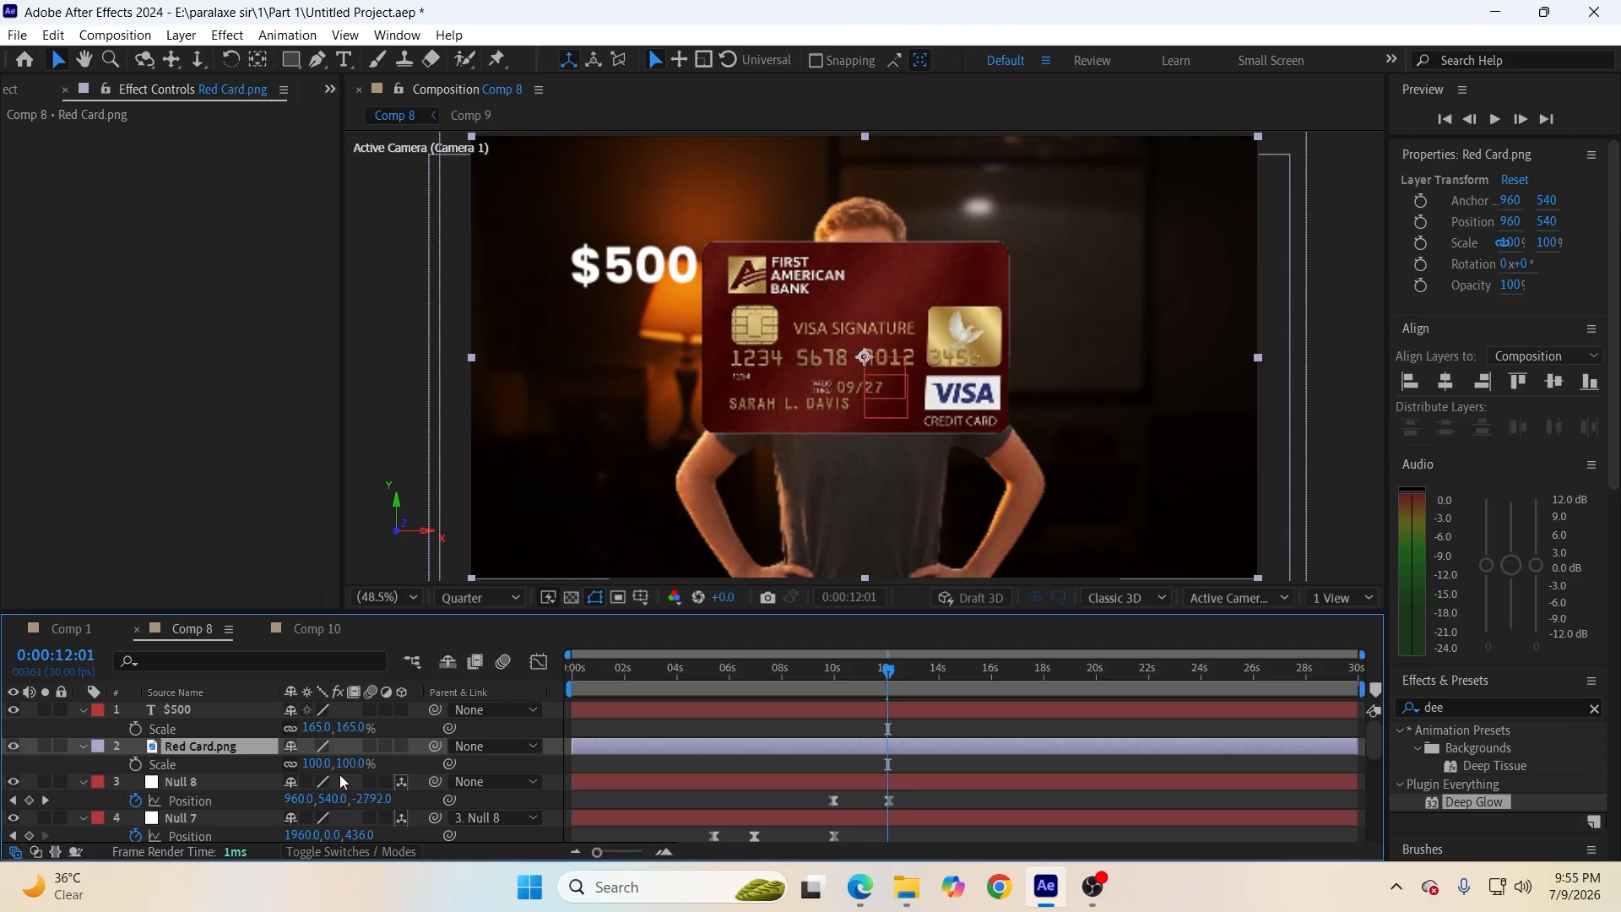
{"action": "left_click_drag", "start_coordinate": [332, 764], "coordinate": [283, 763]}
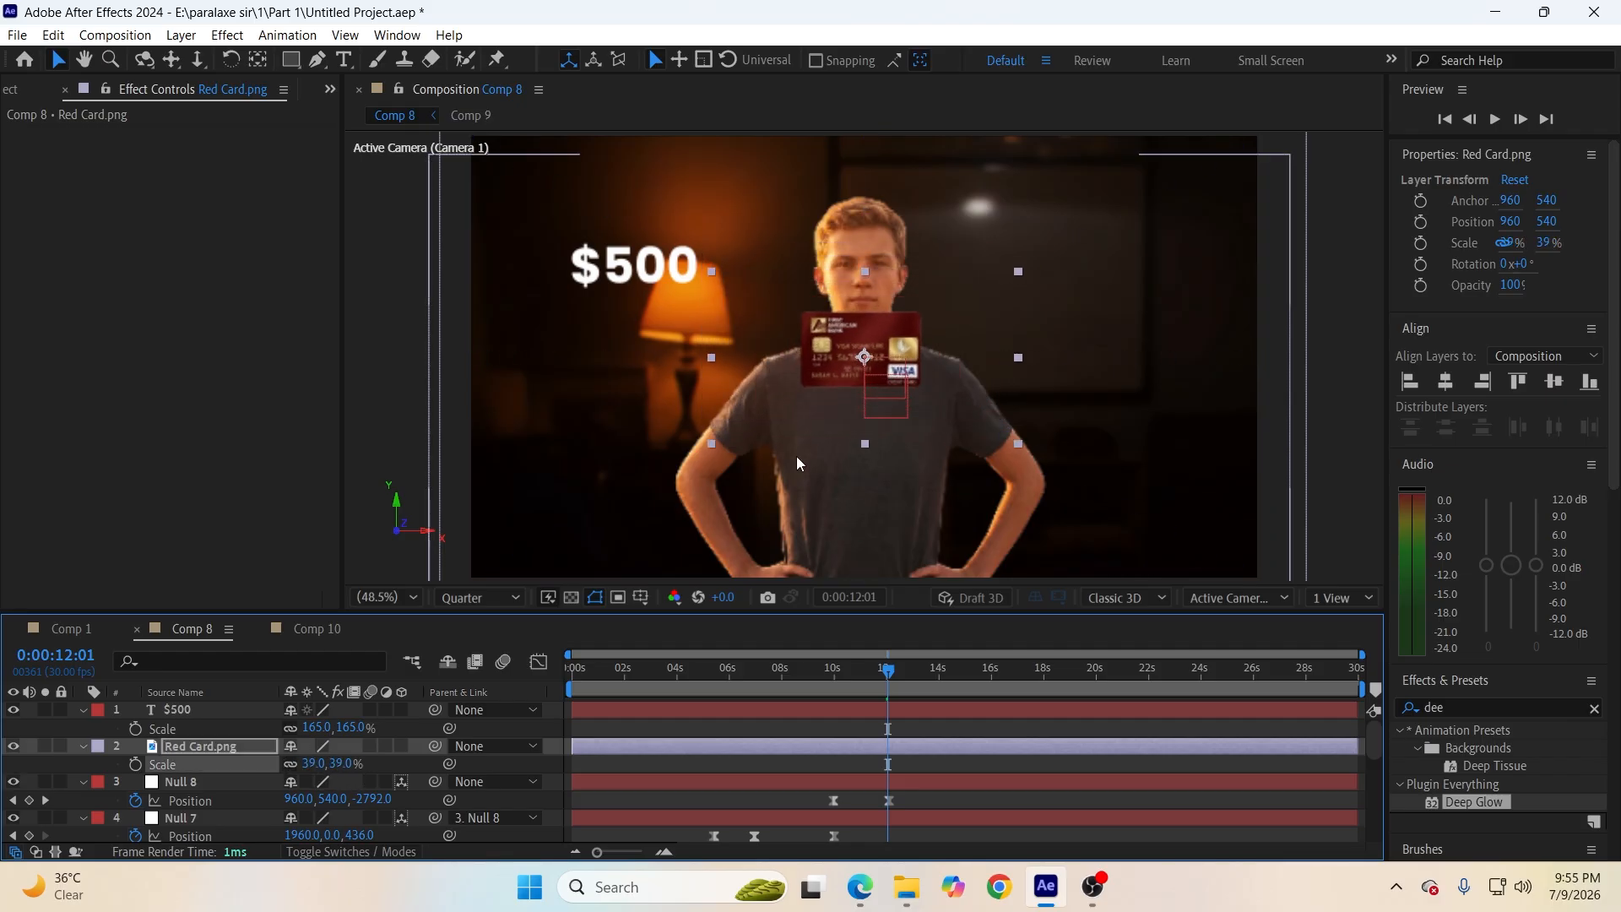
{"action": "left_click_drag", "start_coordinate": [884, 370], "coordinate": [677, 349]}
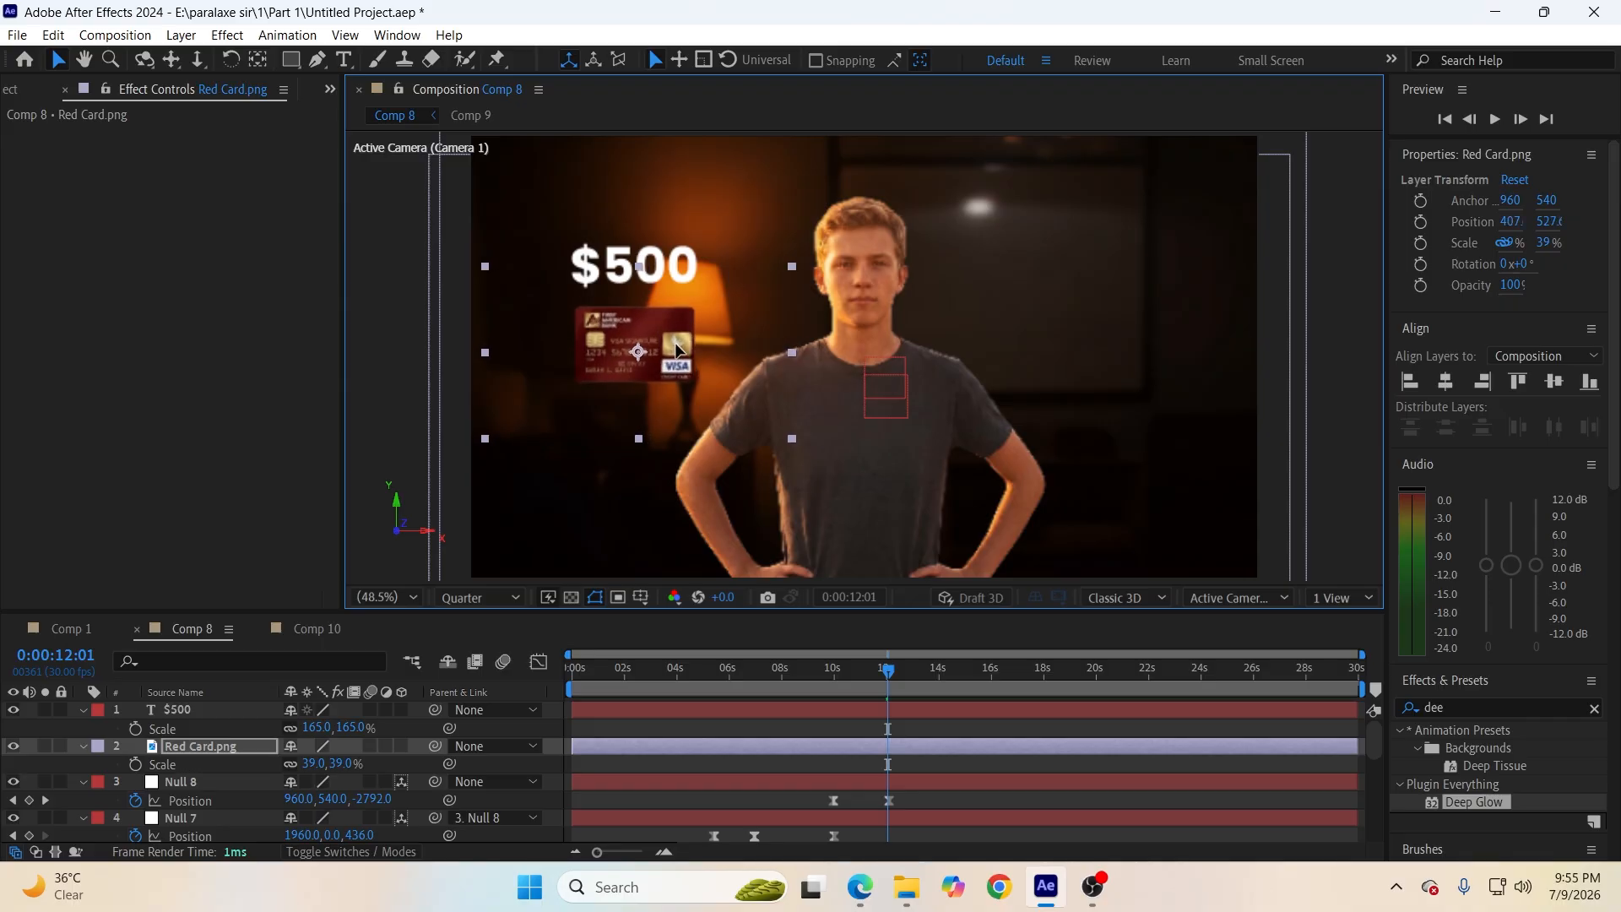
{"action": "left_click", "coordinate": [822, 760]}
{"action": "left_click", "coordinate": [80, 748]}
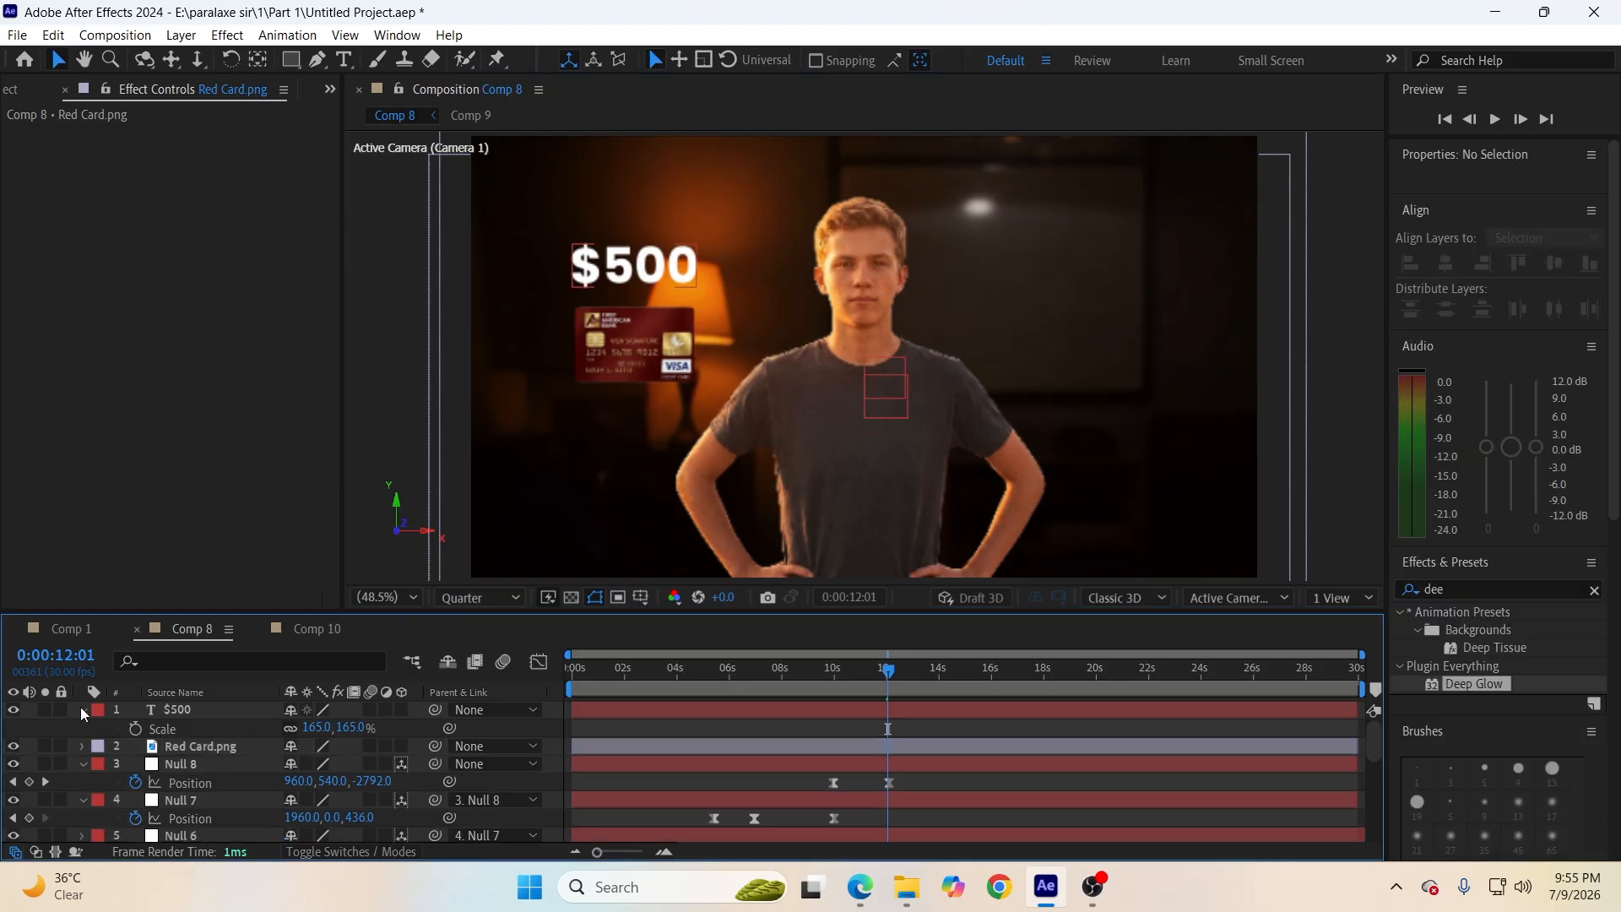
{"action": "left_click", "coordinate": [78, 708]}
Move the $500 and Red Card.png layers below Camera 1 in the stack and make both 3D layers.
{"action": "left_click", "coordinate": [201, 724]}
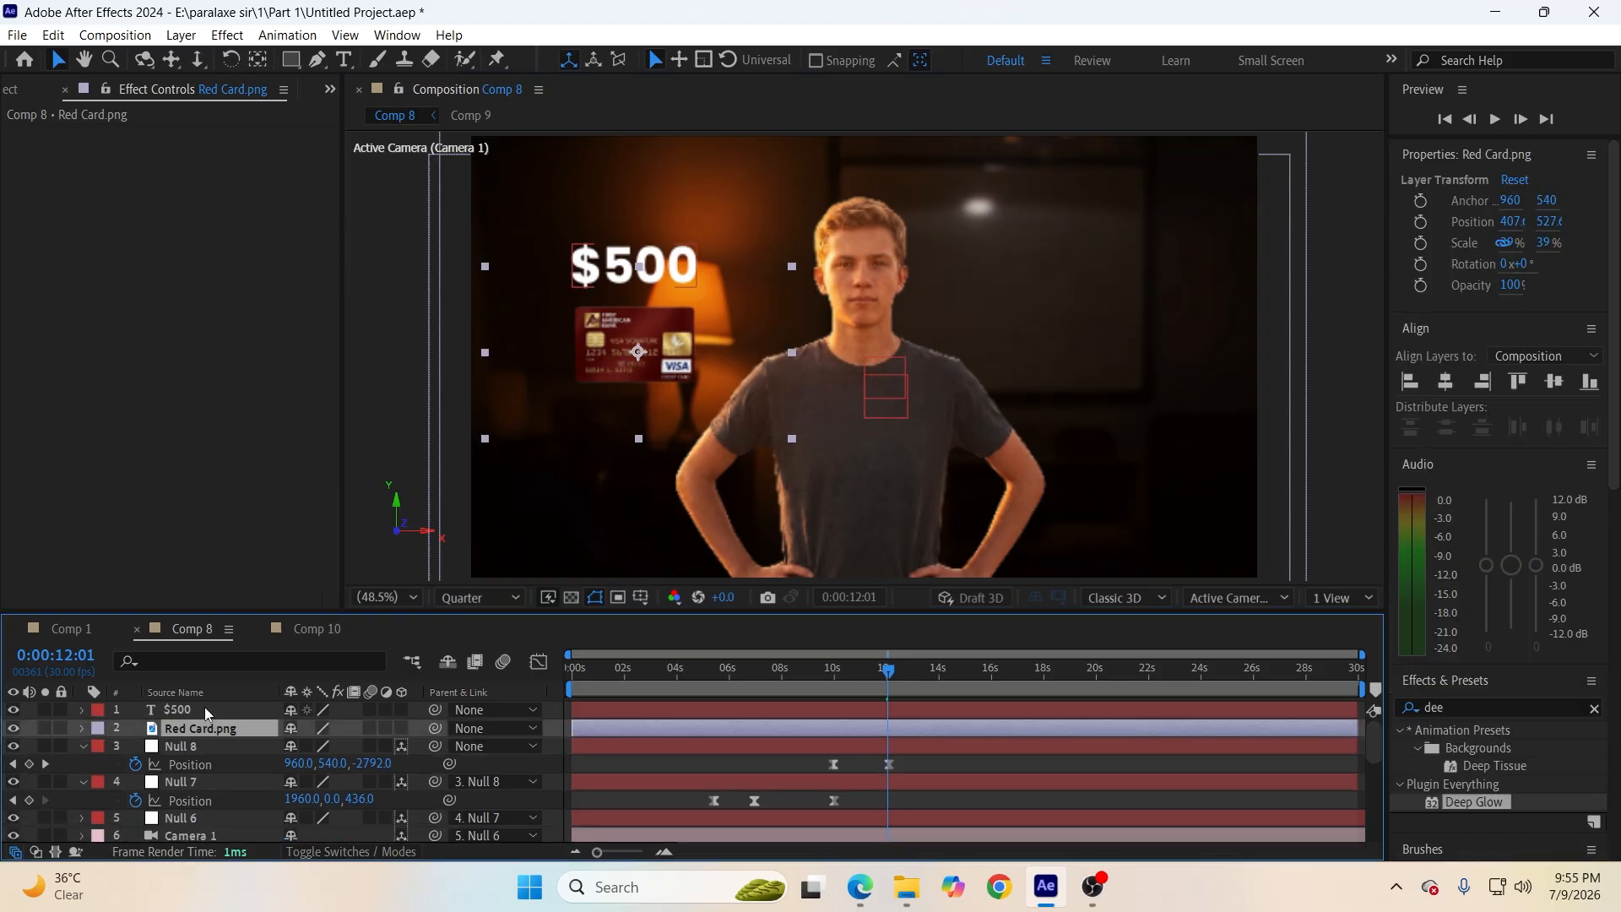
{"action": "left_click", "coordinate": [204, 707], "text": "shift"}
{"action": "left_click_drag", "start_coordinate": [219, 720], "coordinate": [233, 792]}
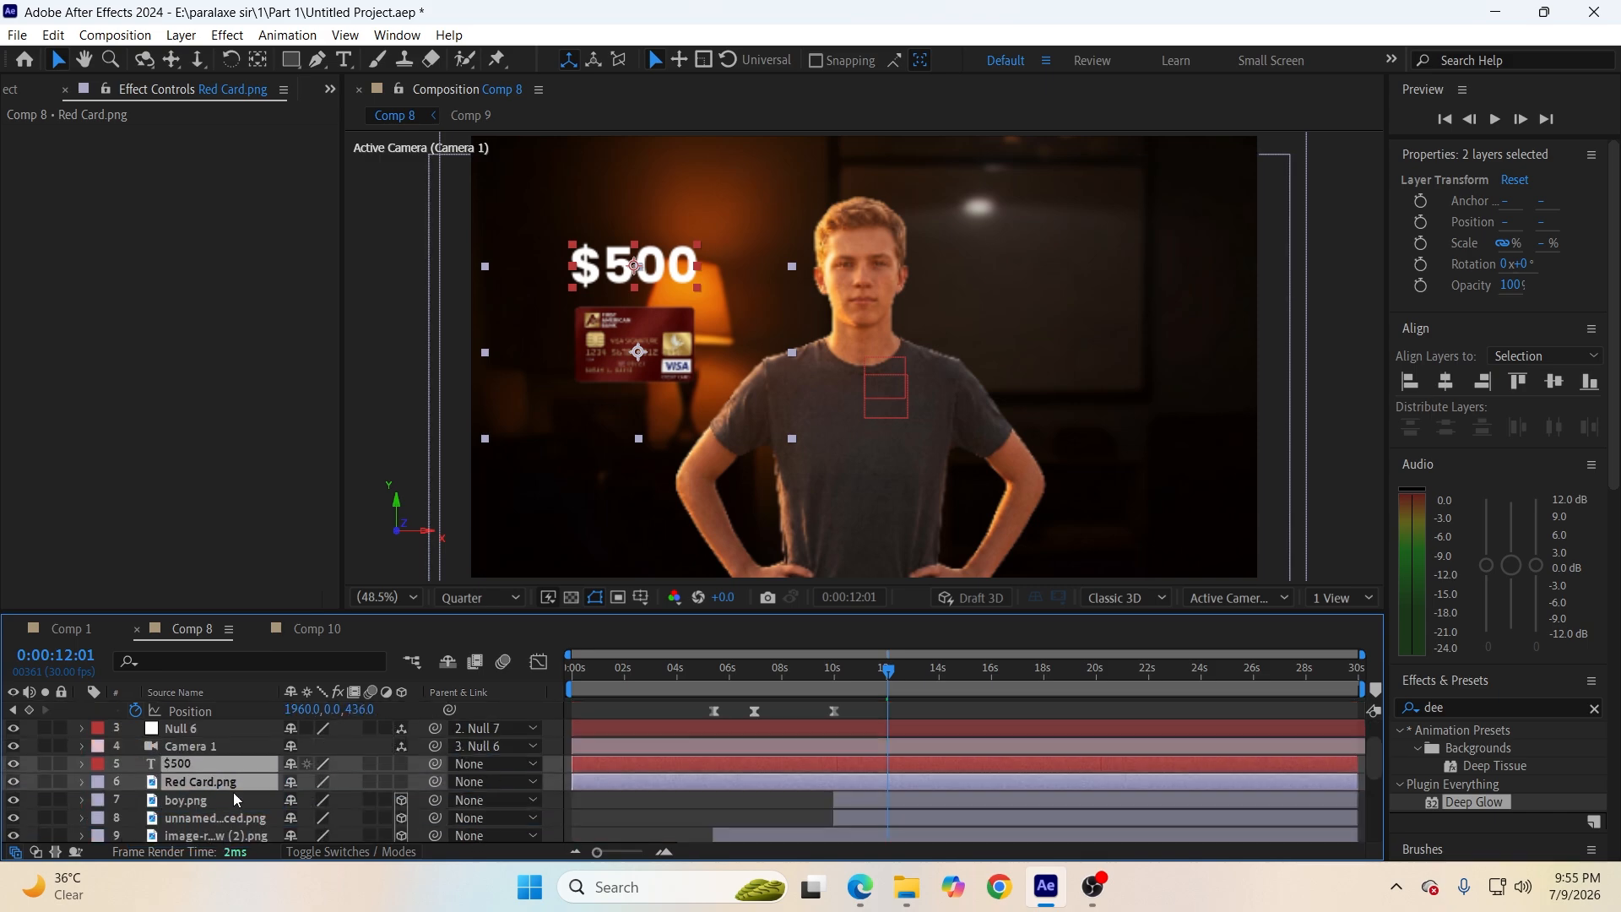
{"action": "left_click", "coordinate": [401, 783]}
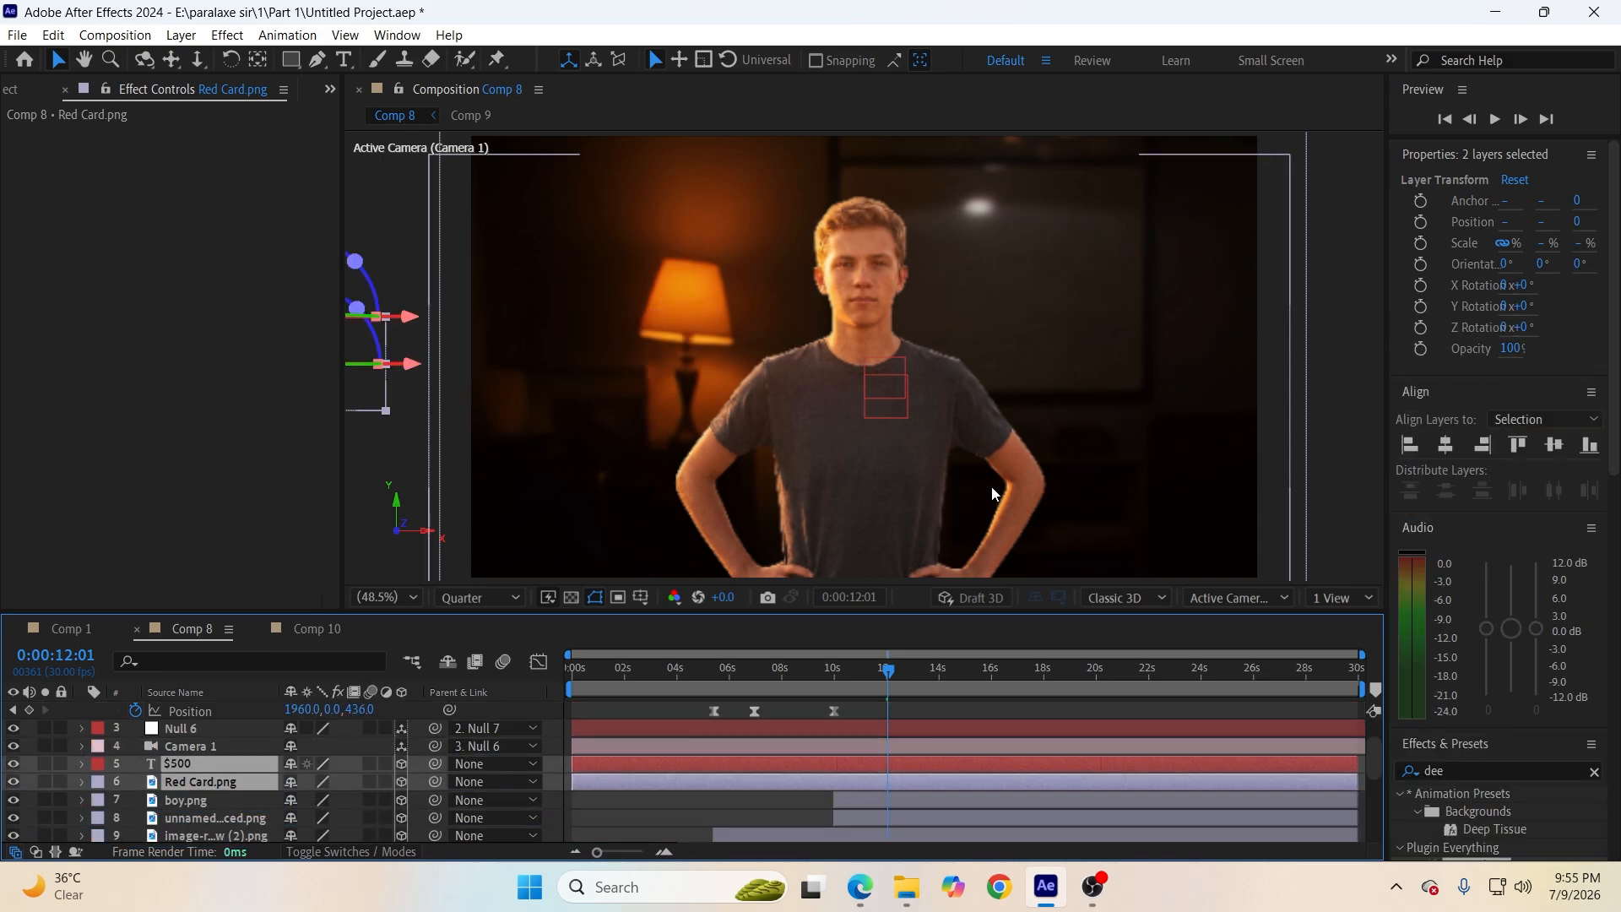
Move $500 and Red Card.png together along X and Z into the lamp-lit room, beside the boy on the lamp side.
{"action": "key", "text": "comma"}
{"action": "key", "text": "comma"}
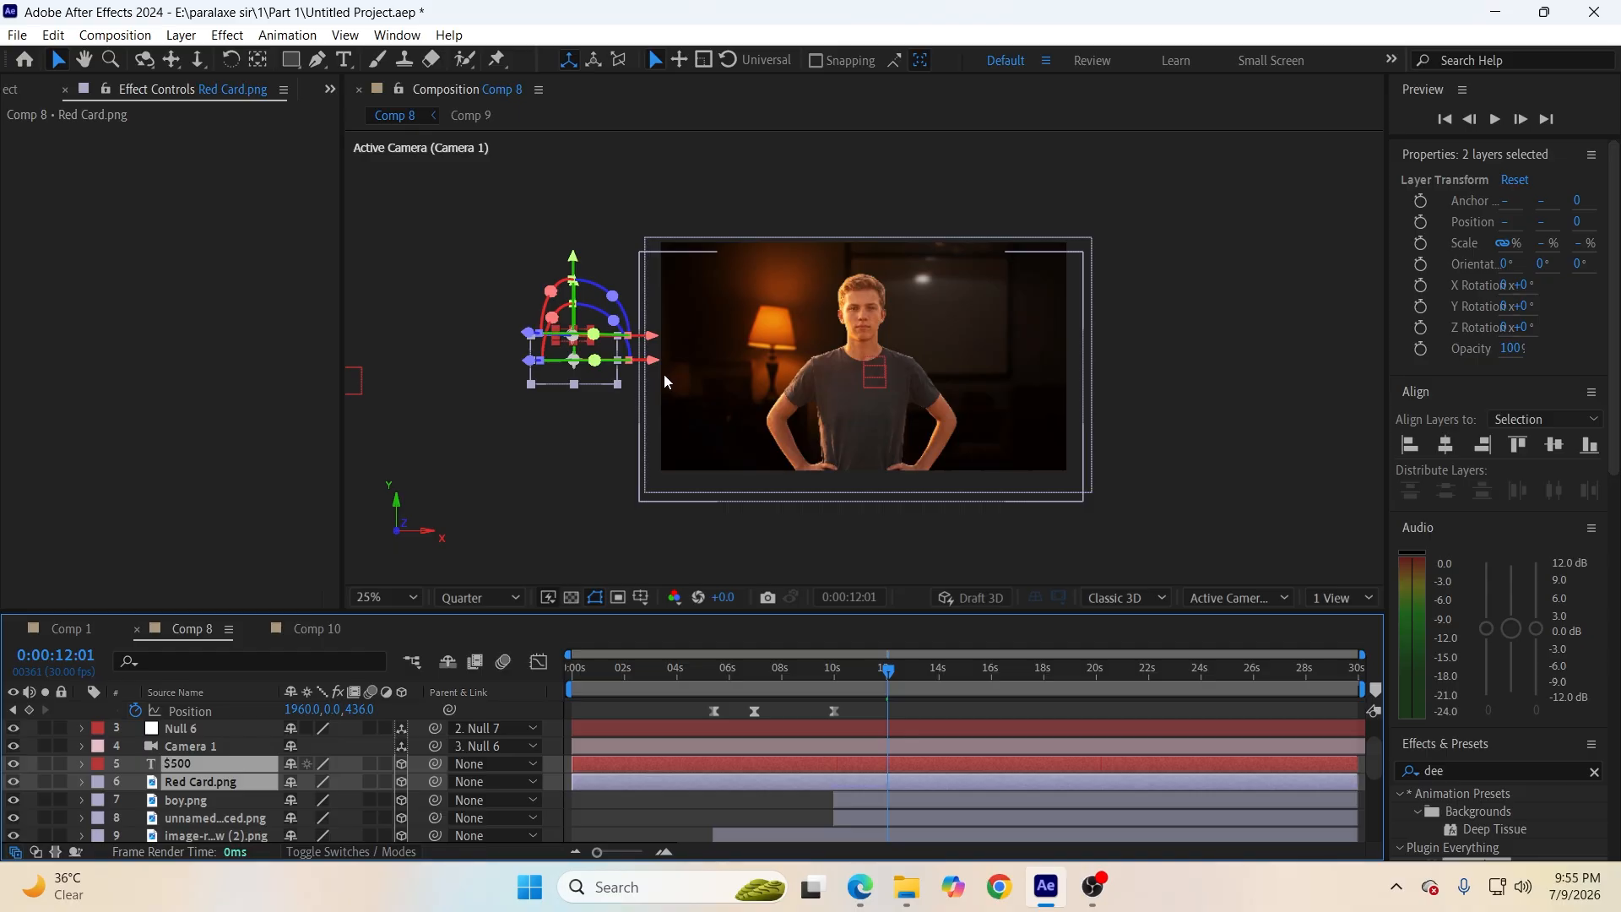
{"action": "left_click_drag", "start_coordinate": [658, 364], "coordinate": [811, 317]}
{"action": "left_click_drag", "start_coordinate": [699, 362], "coordinate": [591, 464]}
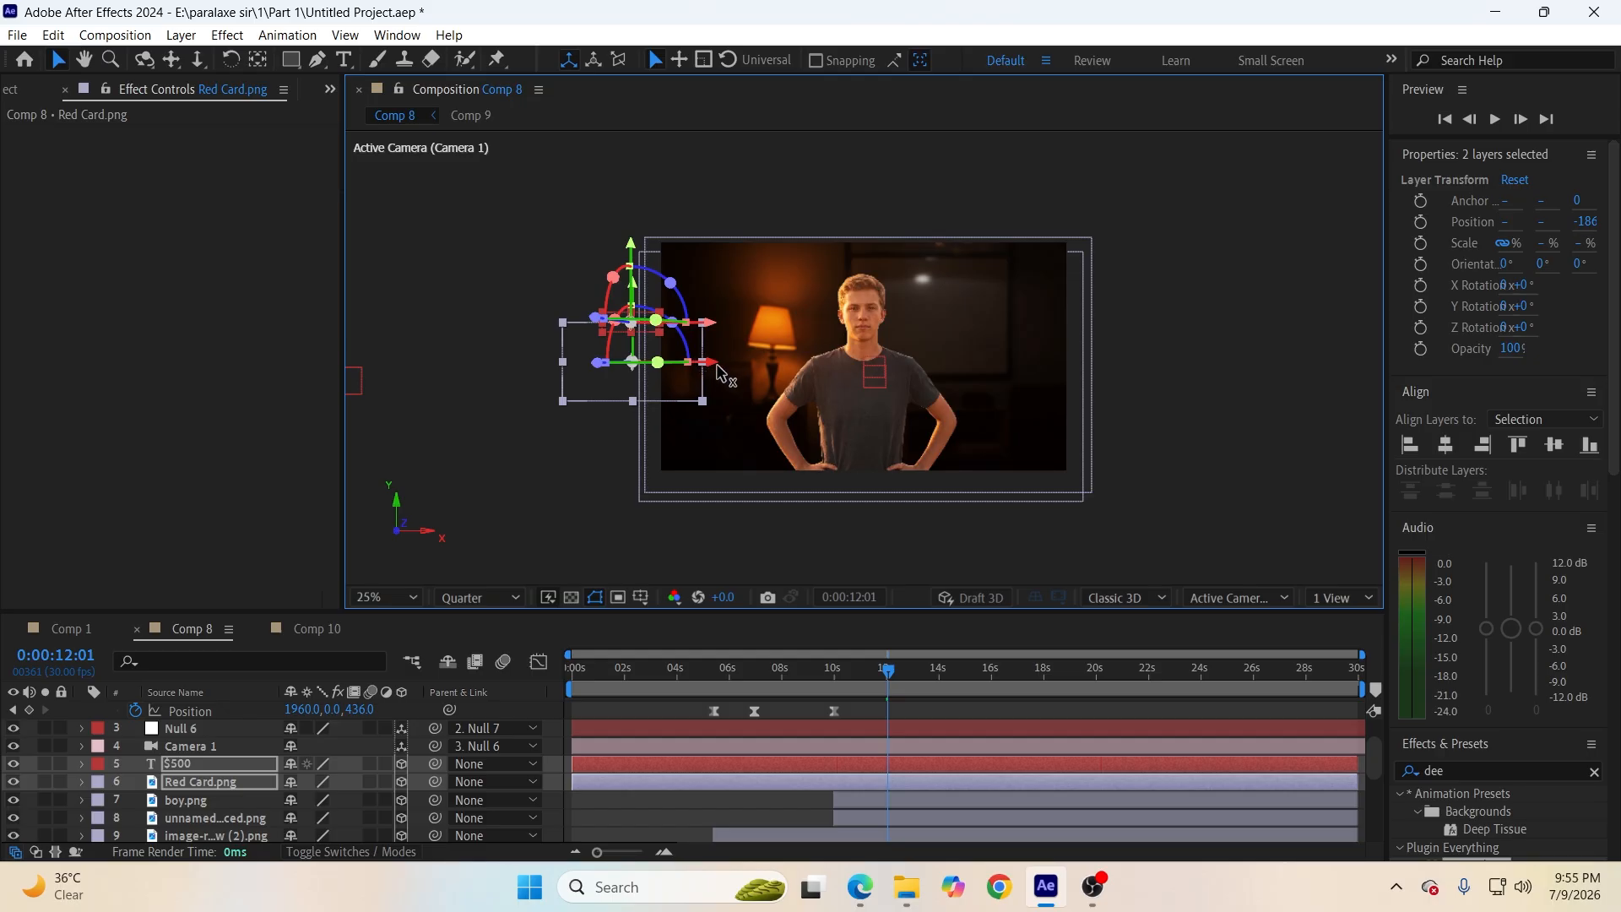
{"action": "left_click_drag", "start_coordinate": [657, 362], "coordinate": [474, 554]}
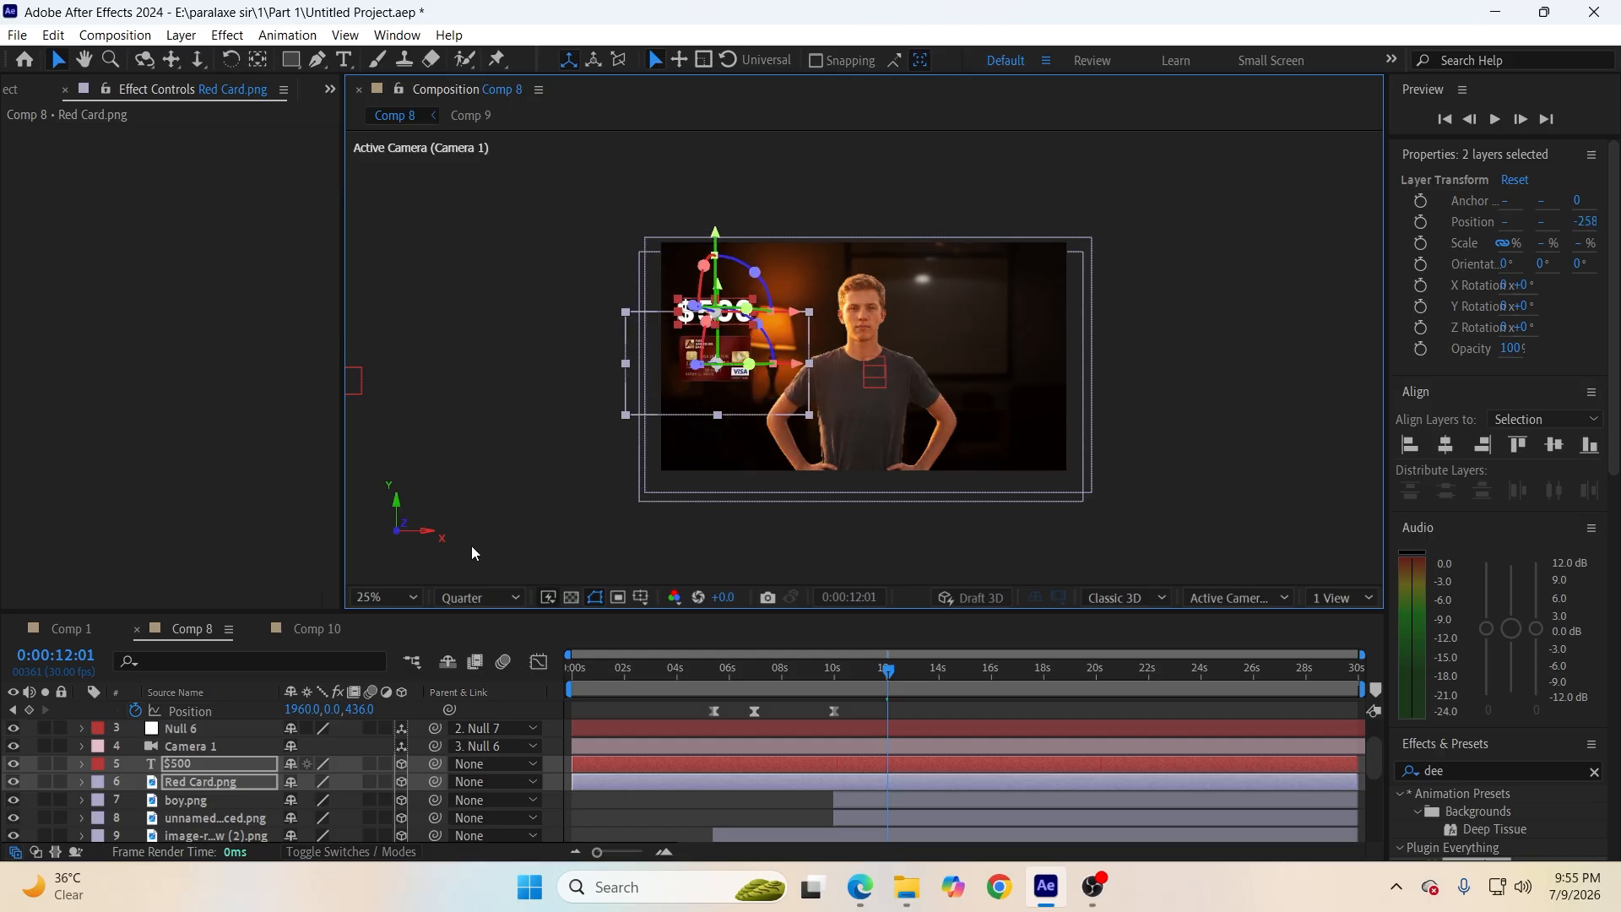
Shift $500 and Red Card.png toward the boy and upward, placing the card at about X 2425, Y 464.
{"action": "left_click", "coordinate": [384, 599]}
{"action": "left_click", "coordinate": [398, 223]}
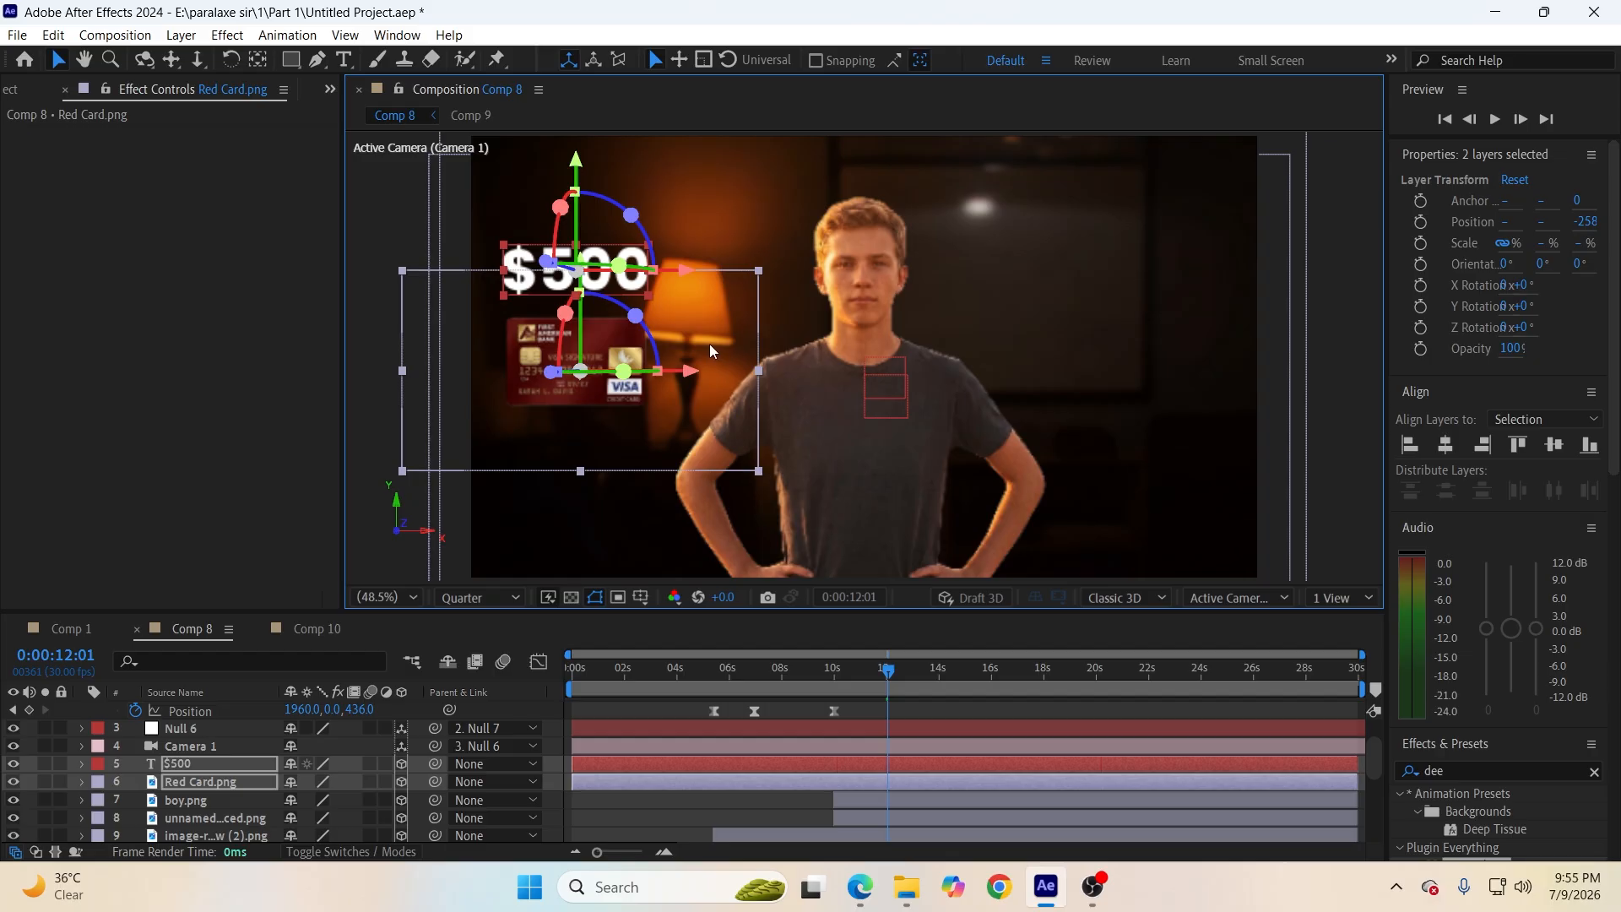
{"action": "left_click_drag", "start_coordinate": [690, 374], "coordinate": [731, 350]}
{"action": "left_click_drag", "start_coordinate": [626, 160], "coordinate": [635, 126]}
{"action": "left_click", "coordinate": [660, 813]}
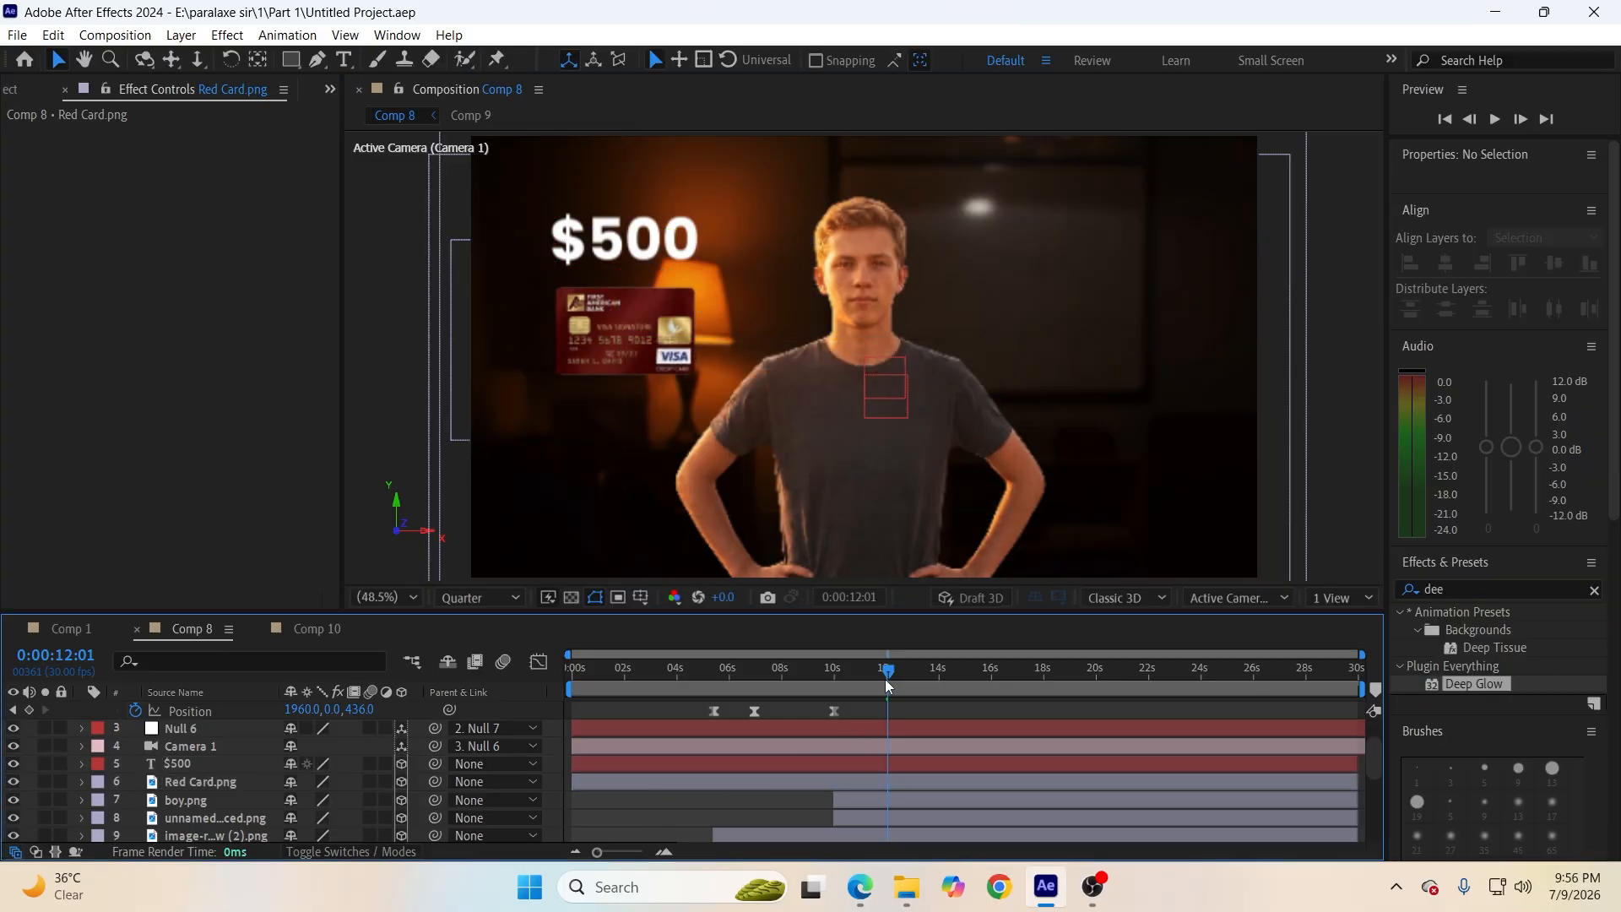
Split the $500 and Red Card.png layers at 0:00:10:27 and delete the parts before that time.
{"action": "left_click_drag", "start_coordinate": [885, 679], "coordinate": [855, 684]}
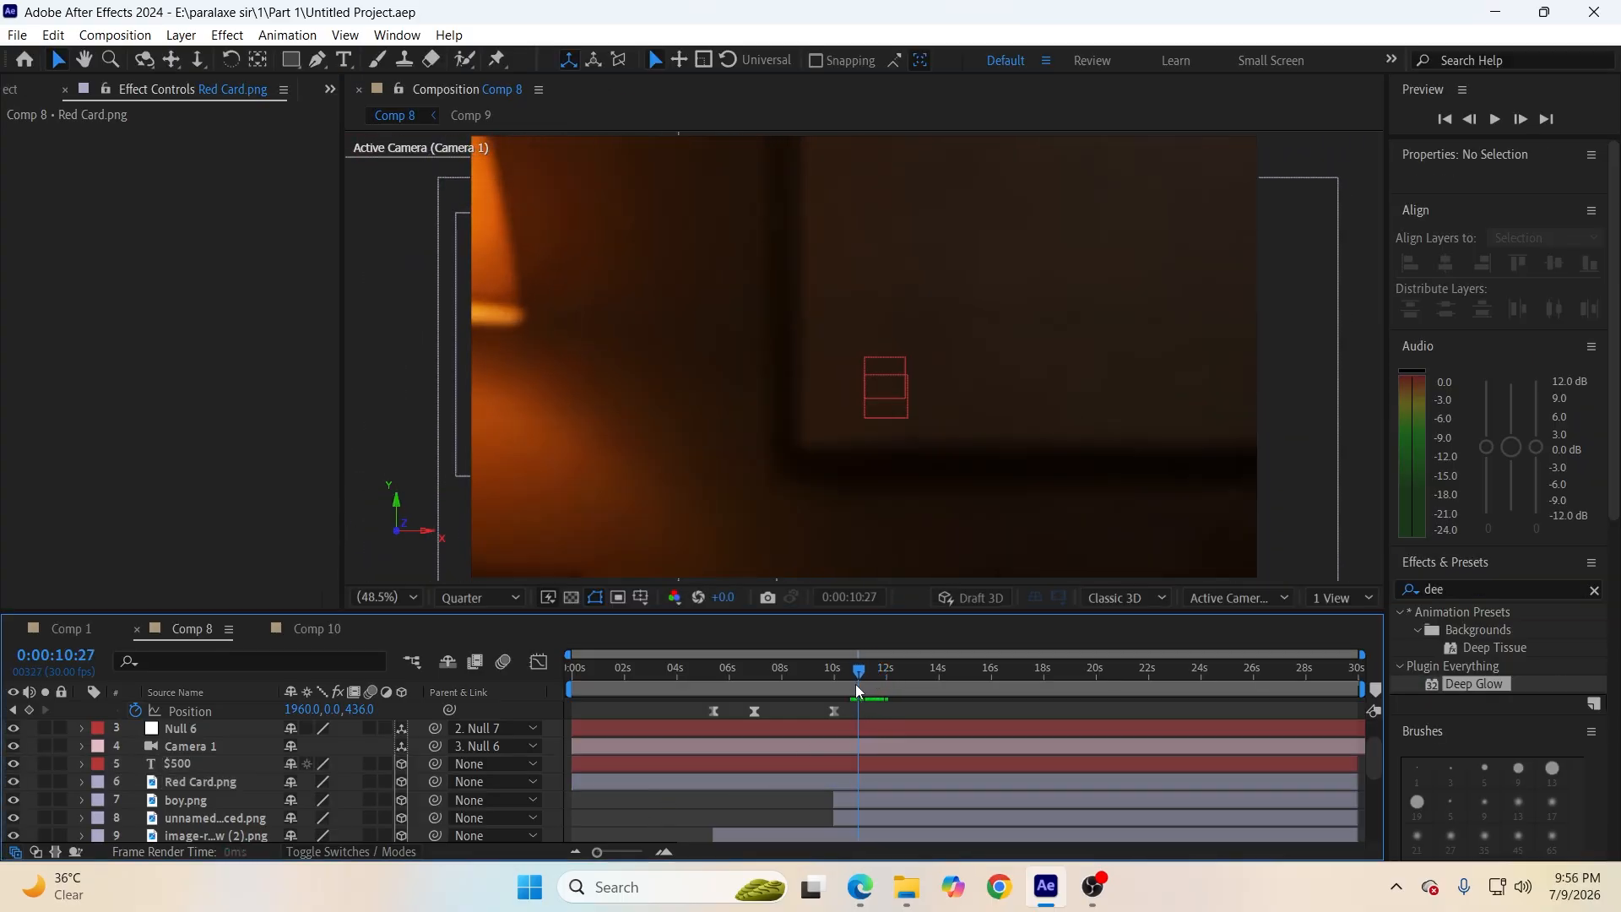
{"action": "left_click", "coordinate": [878, 782]}
{"action": "left_click", "coordinate": [885, 767], "text": "ctrl"}
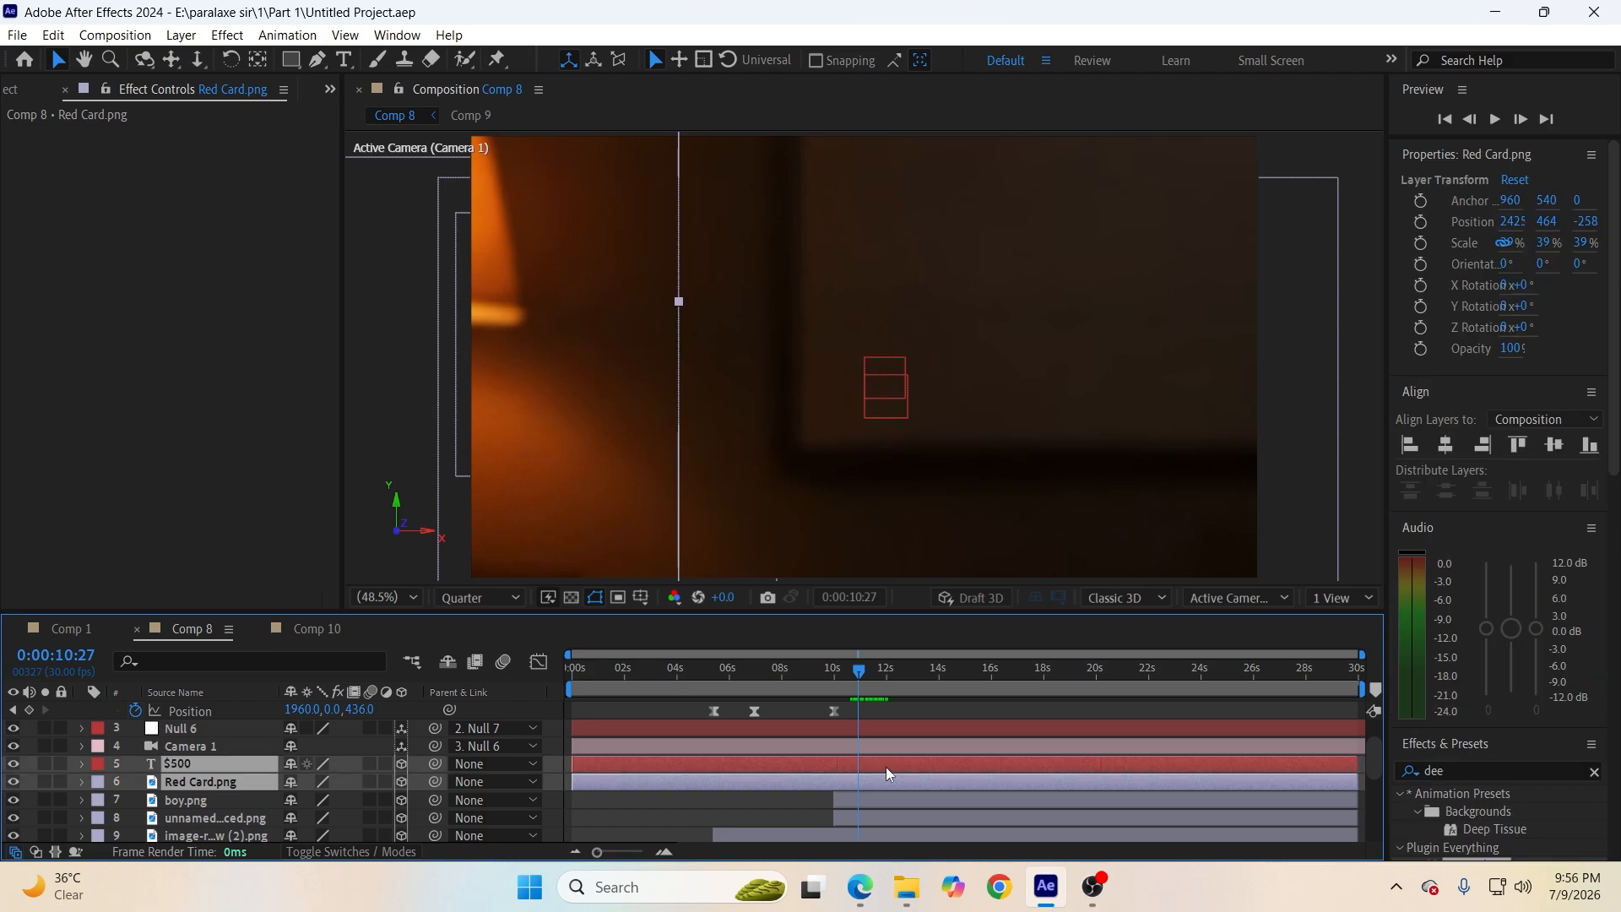
{"action": "key", "text": "ctrl+shift+d"}
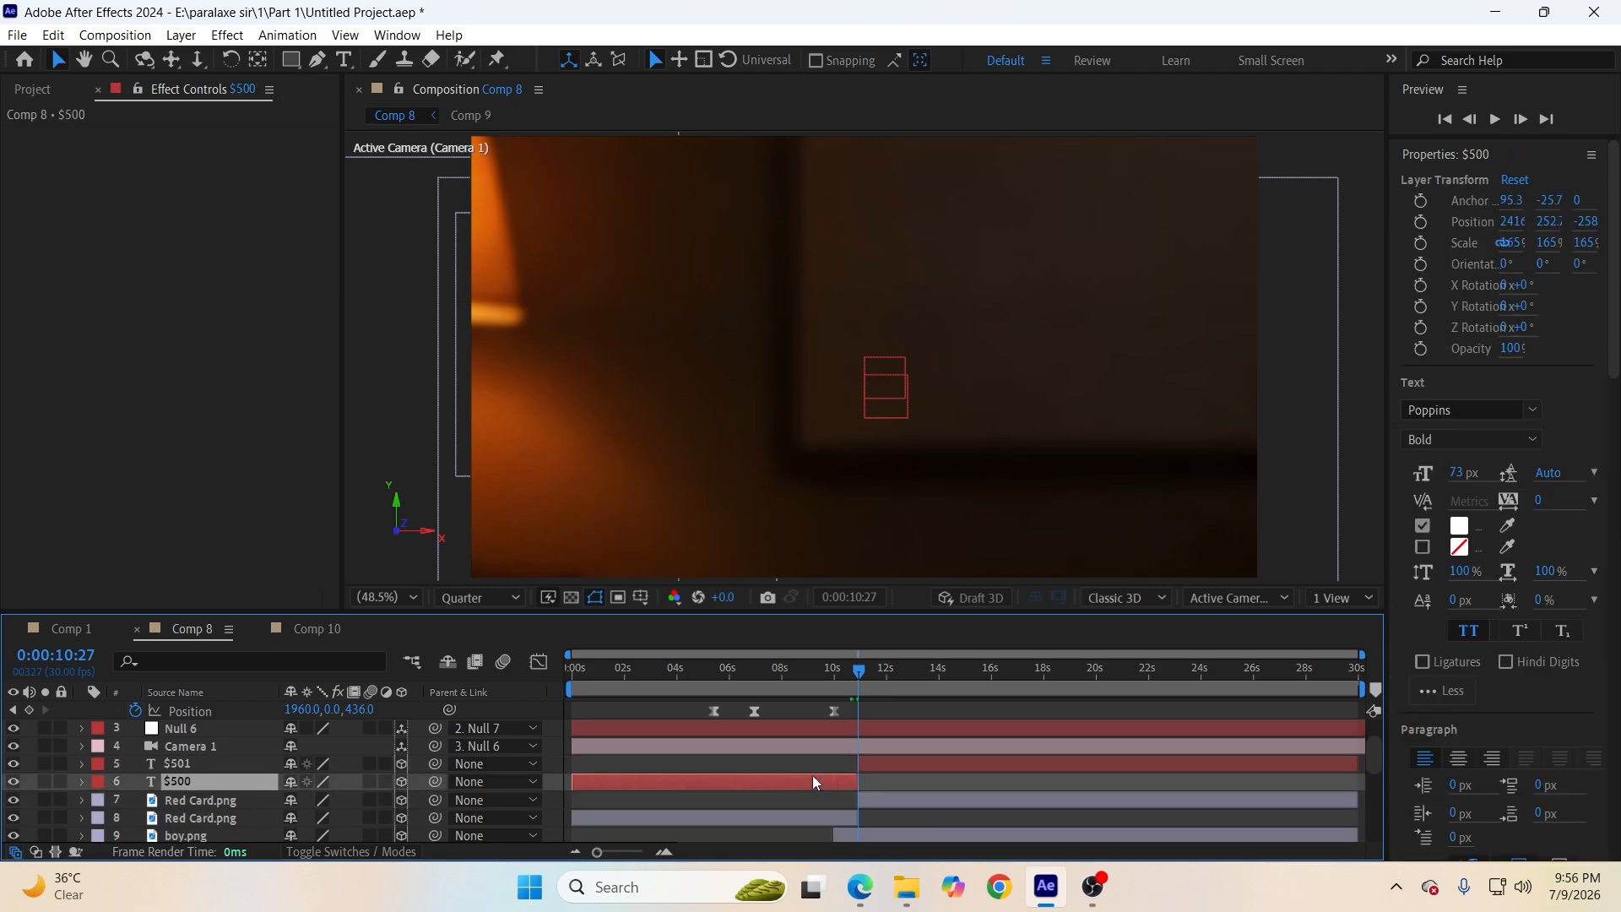
{"action": "left_click", "coordinate": [824, 798]}
{"action": "key", "text": "Delete"}
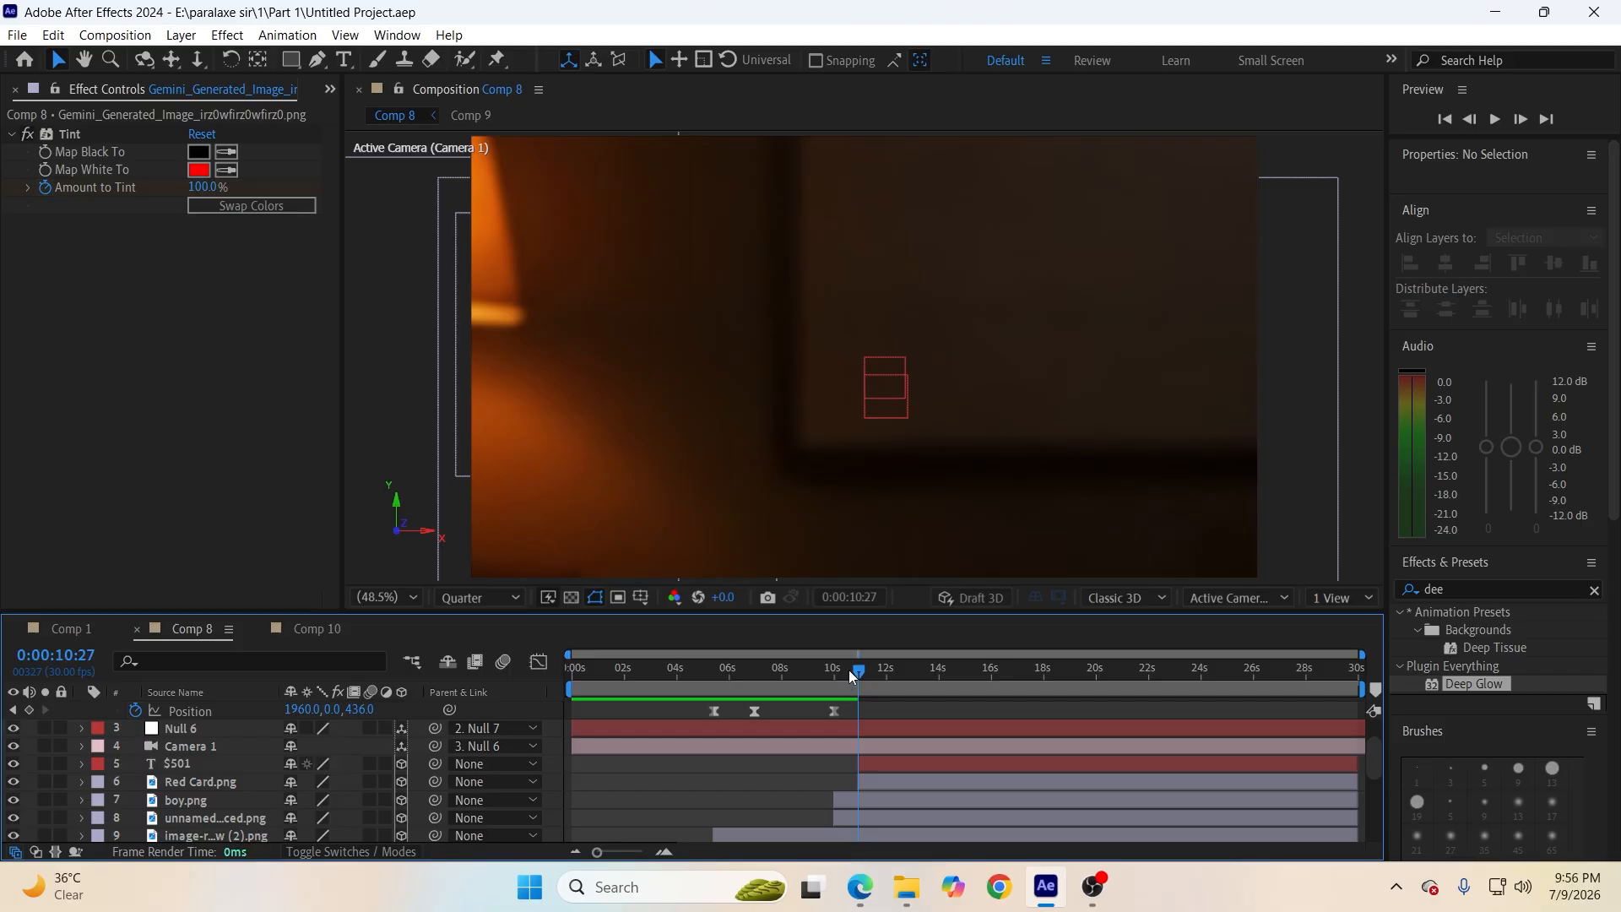
Preview the camera move from the white palace into the lamp-lit room, starting around 0:00:09:19.
{"action": "left_click_drag", "start_coordinate": [857, 660], "coordinate": [825, 669]}
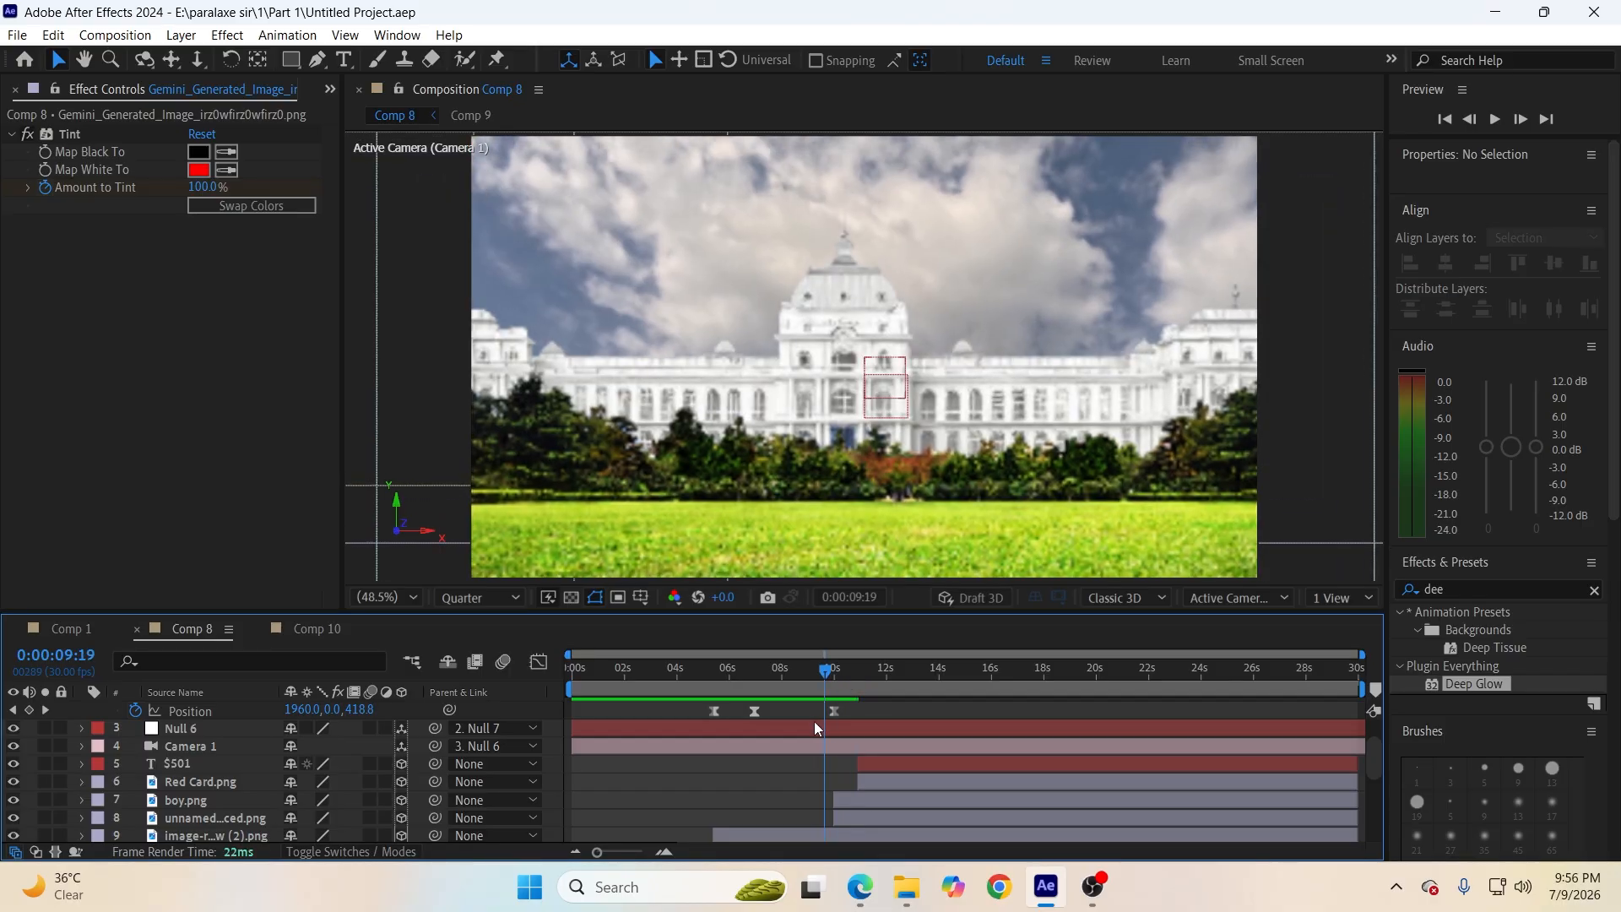
{"action": "key", "text": "space"}
{"action": "scroll", "coordinate": [792, 787], "scroll_direction": "down", "scroll_amount": 1}
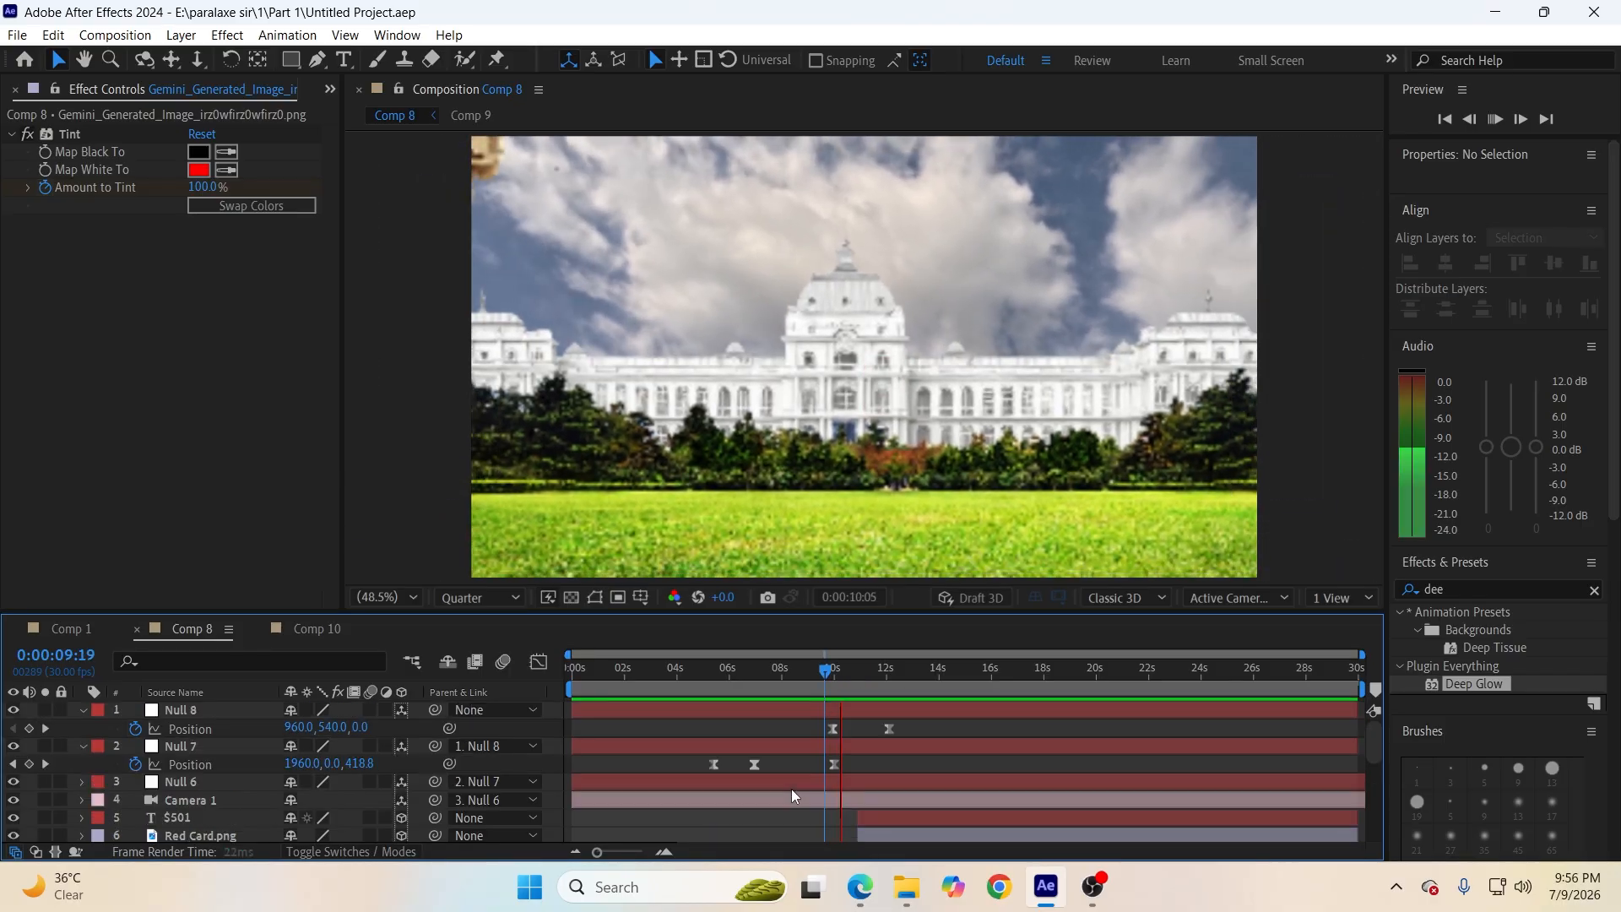
{"action": "scroll", "coordinate": [792, 788], "scroll_direction": "up", "scroll_amount": 2}
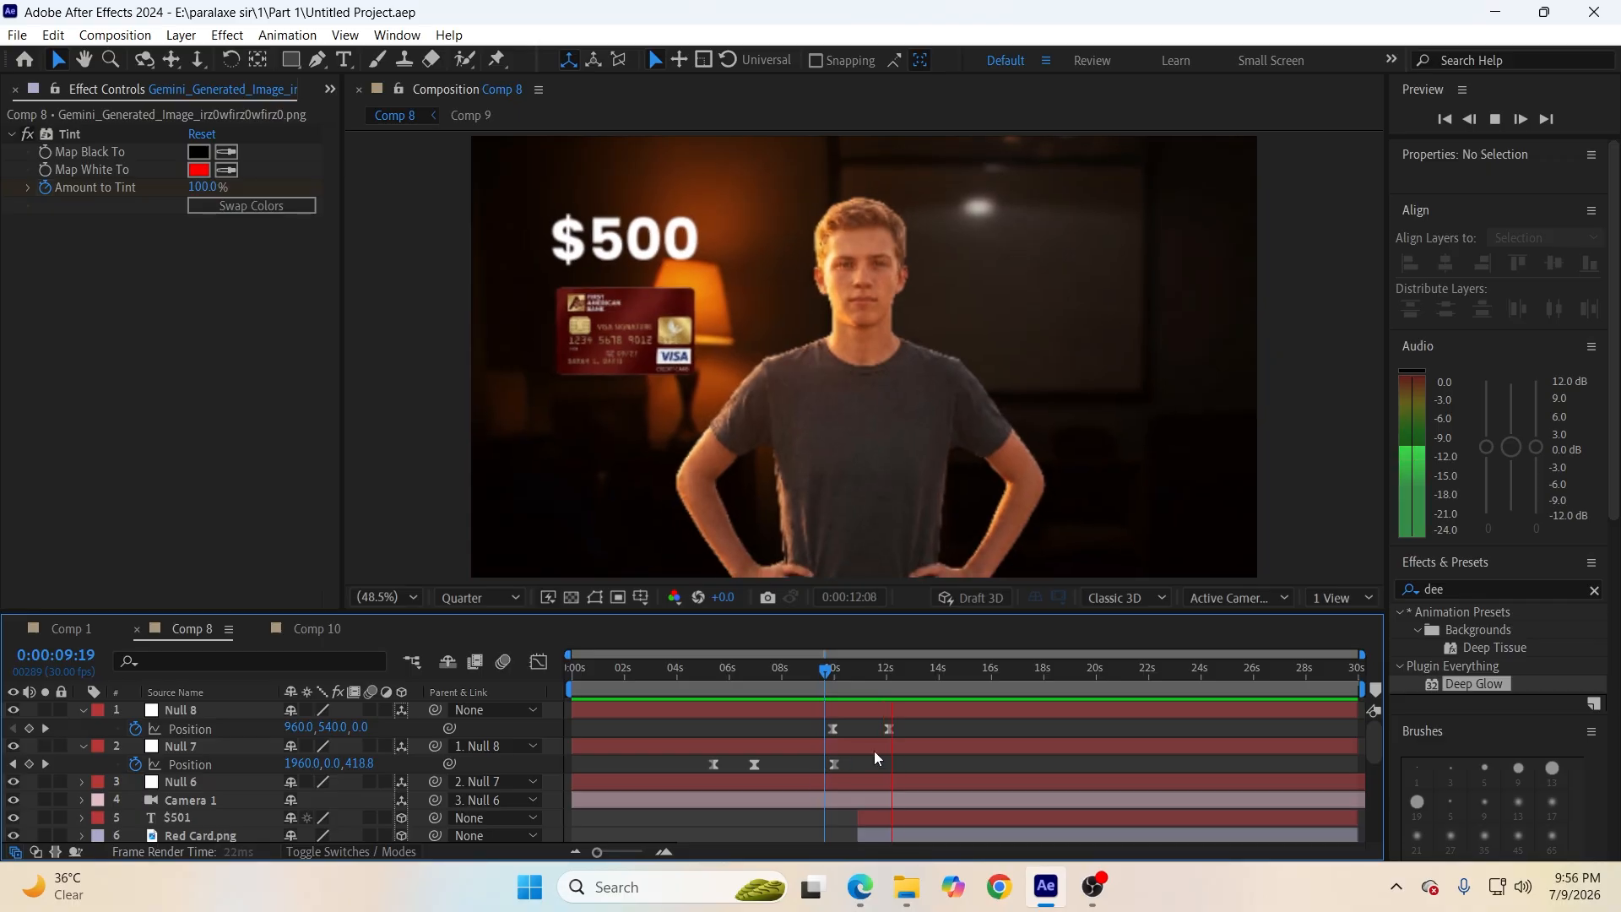
{"action": "key", "text": "space"}
At 0:00:10:29, apply the Animation Composer motion preset Gaussian Blur & Fade Eased 1 as an in-transition to the $500 text and Red Card.png.
{"action": "left_click_drag", "start_coordinate": [884, 694], "coordinate": [860, 694]}
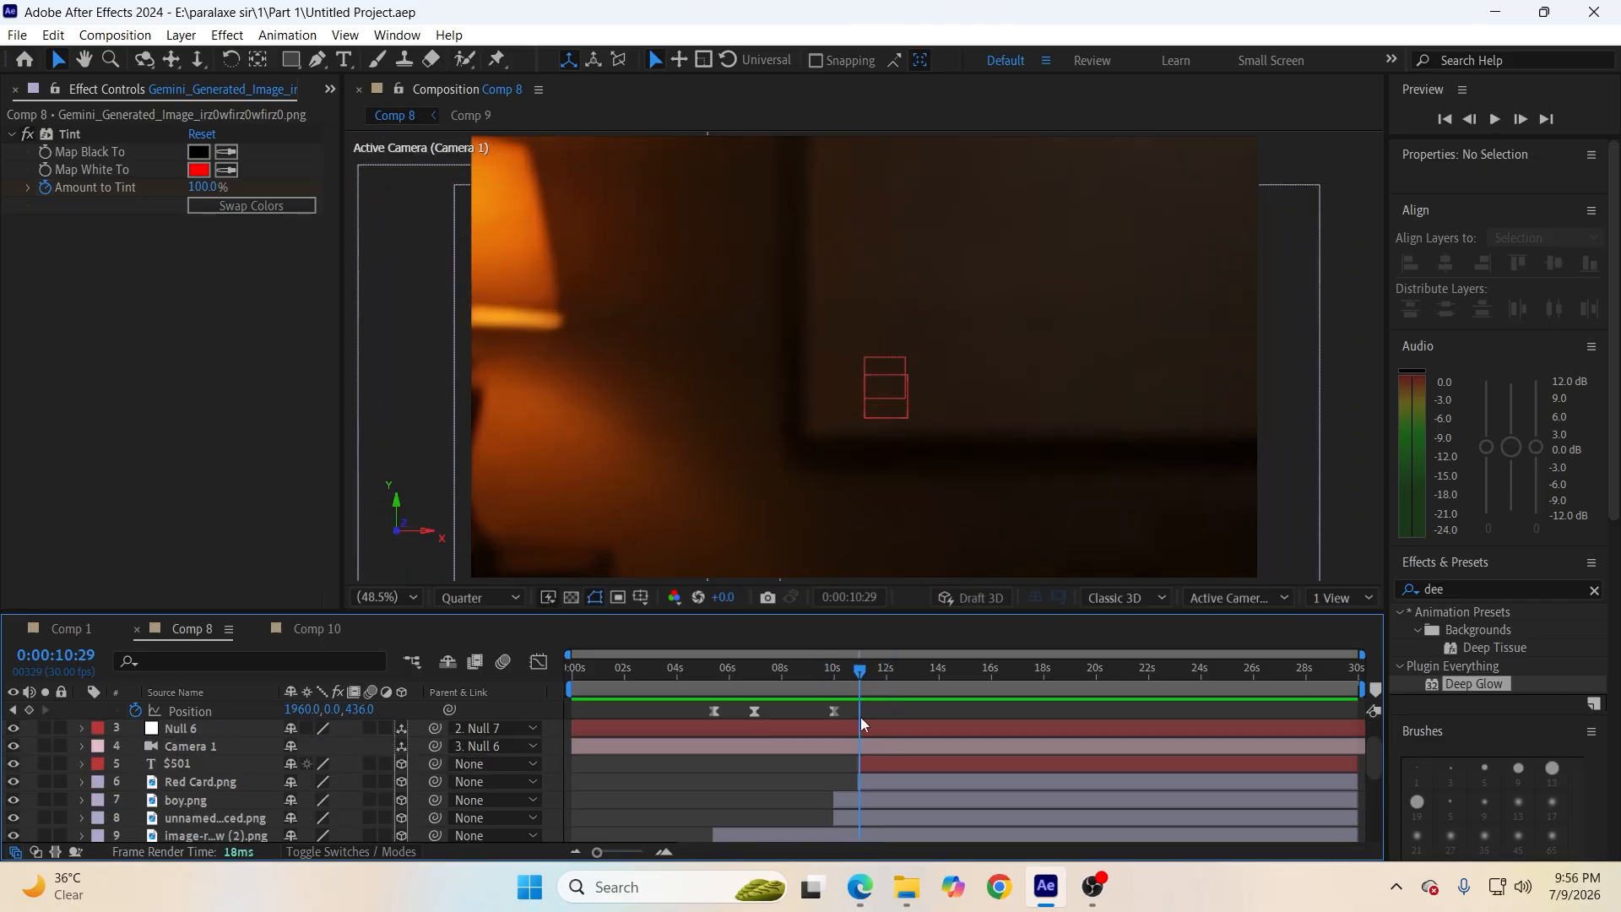
{"action": "left_click", "coordinate": [875, 762]}
{"action": "left_click", "coordinate": [875, 779], "text": "shift"}
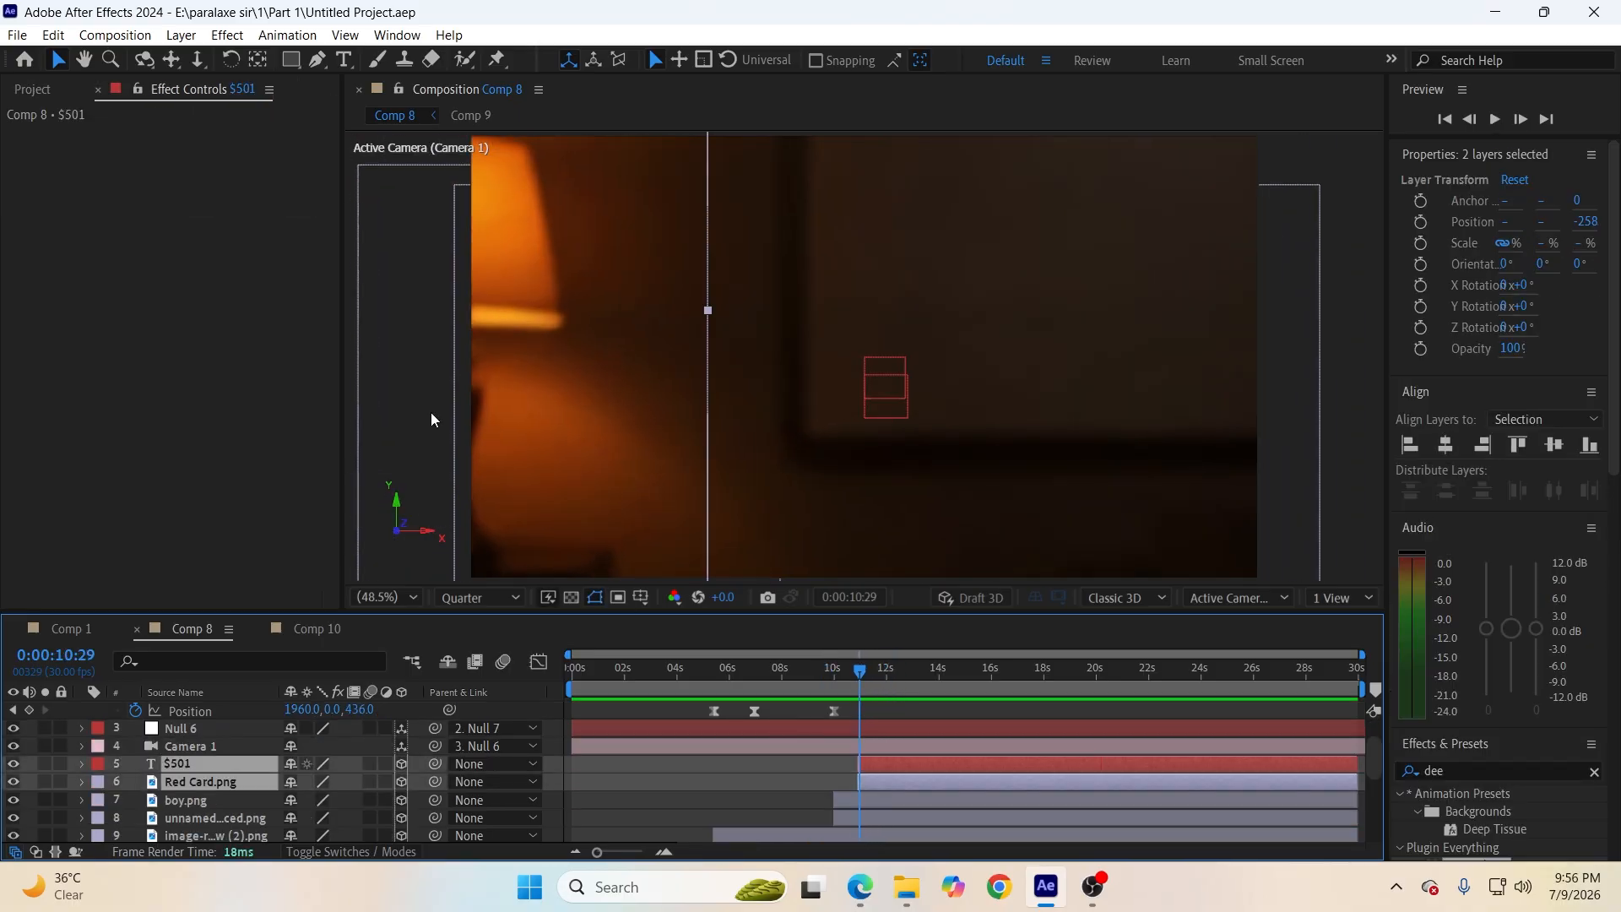
{"action": "left_click", "coordinate": [397, 34]}
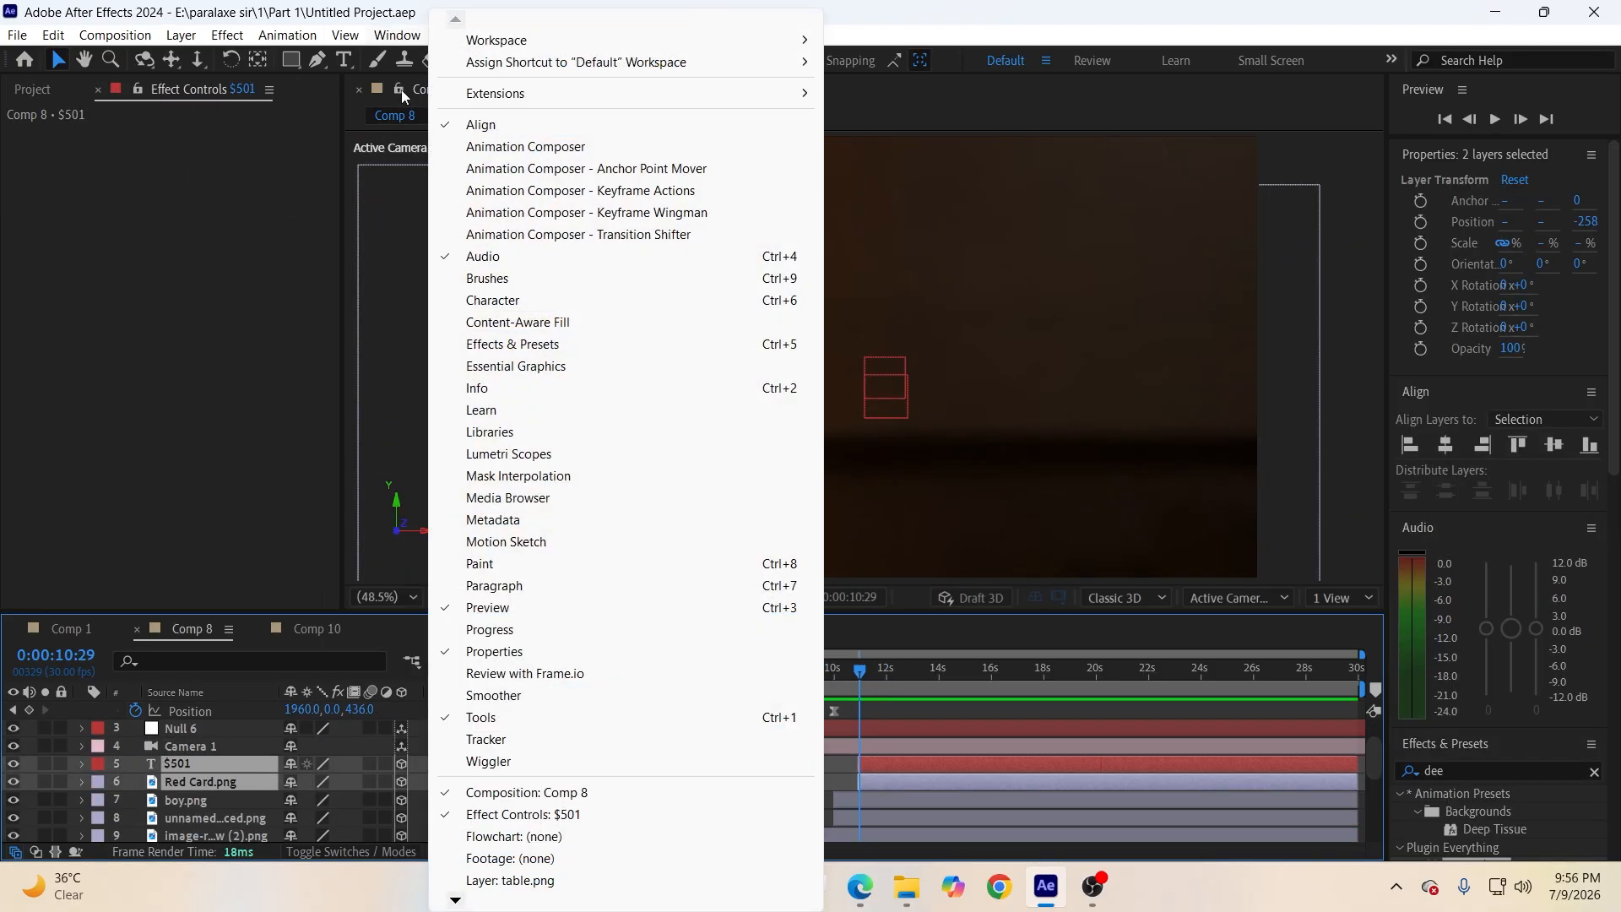
{"action": "left_click", "coordinate": [496, 146]}
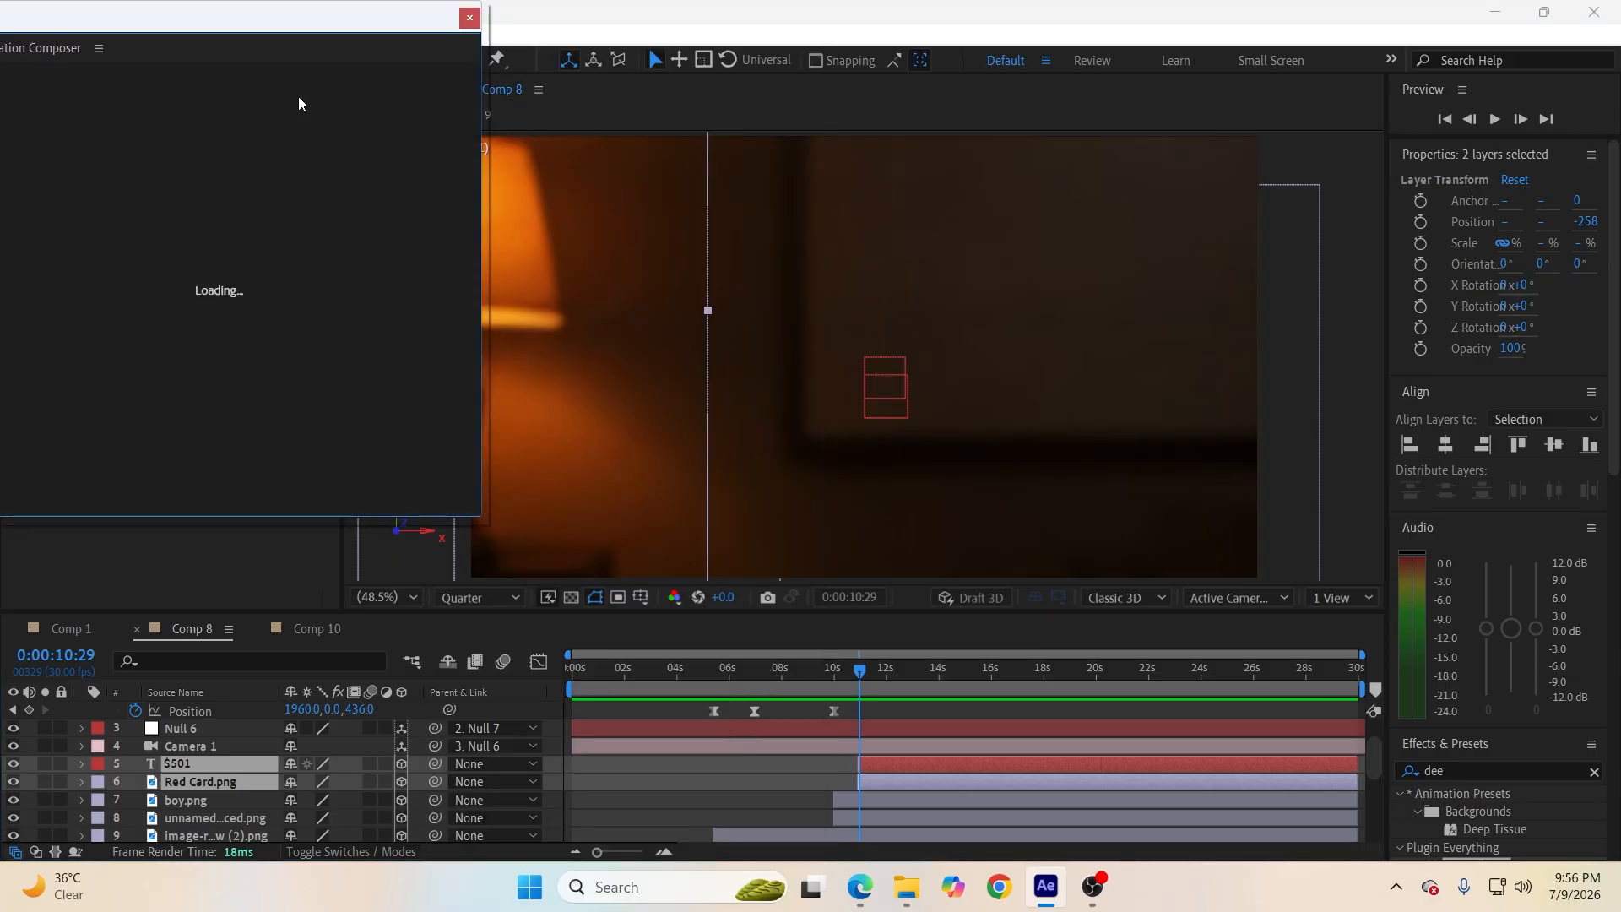
{"action": "left_click_drag", "start_coordinate": [269, 15], "coordinate": [312, 14]}
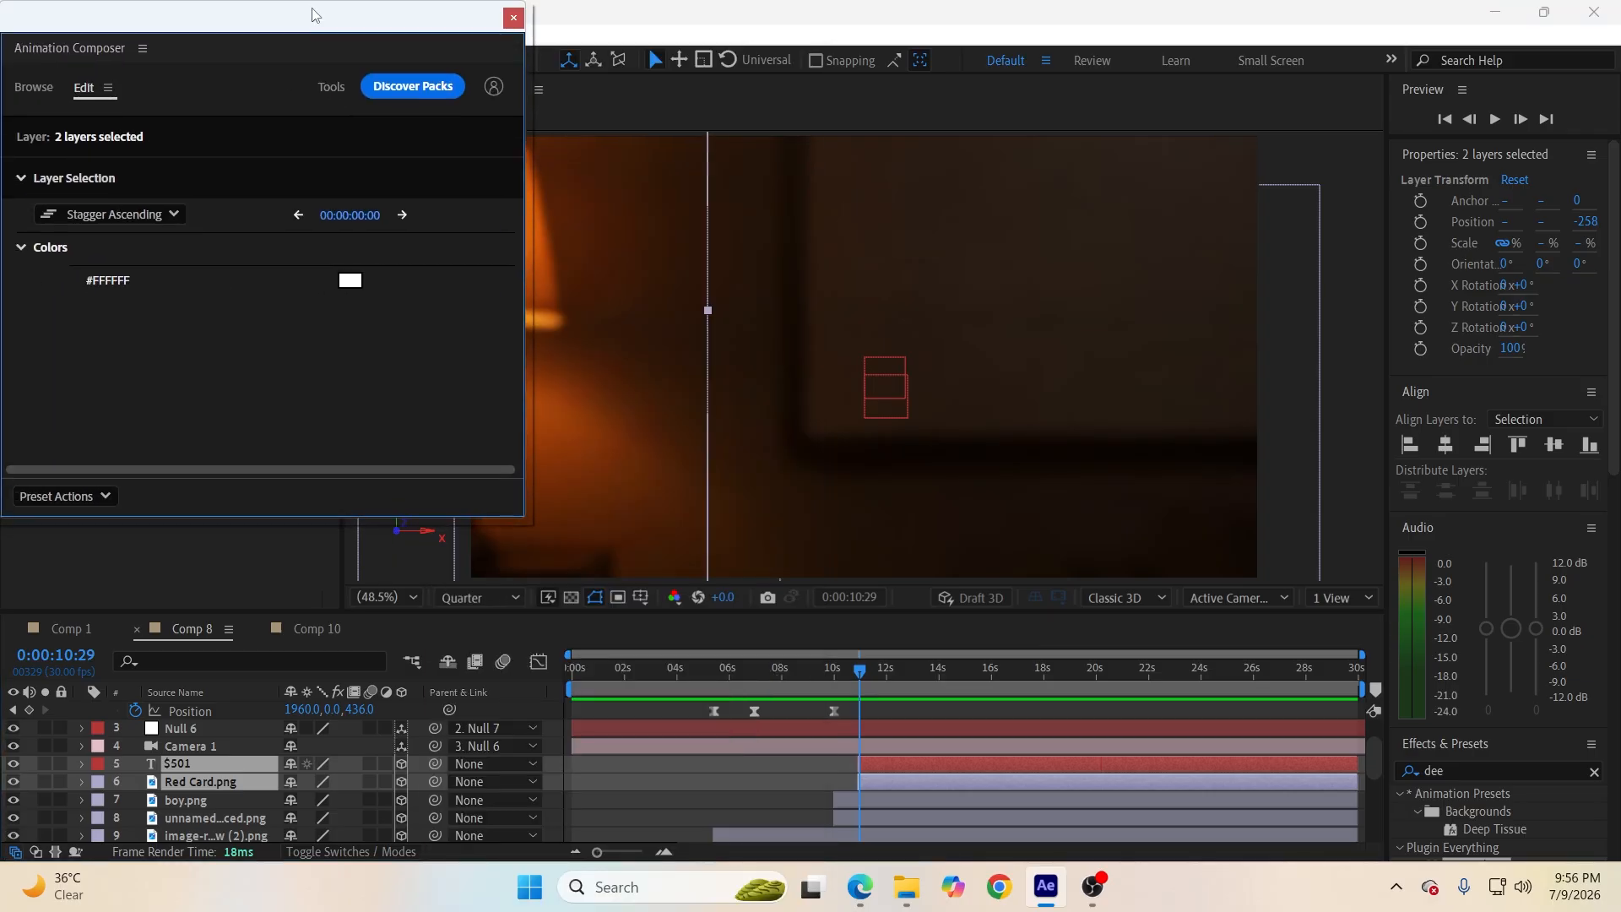
{"action": "left_click", "coordinate": [43, 93]}
{"action": "left_click", "coordinate": [96, 186]}
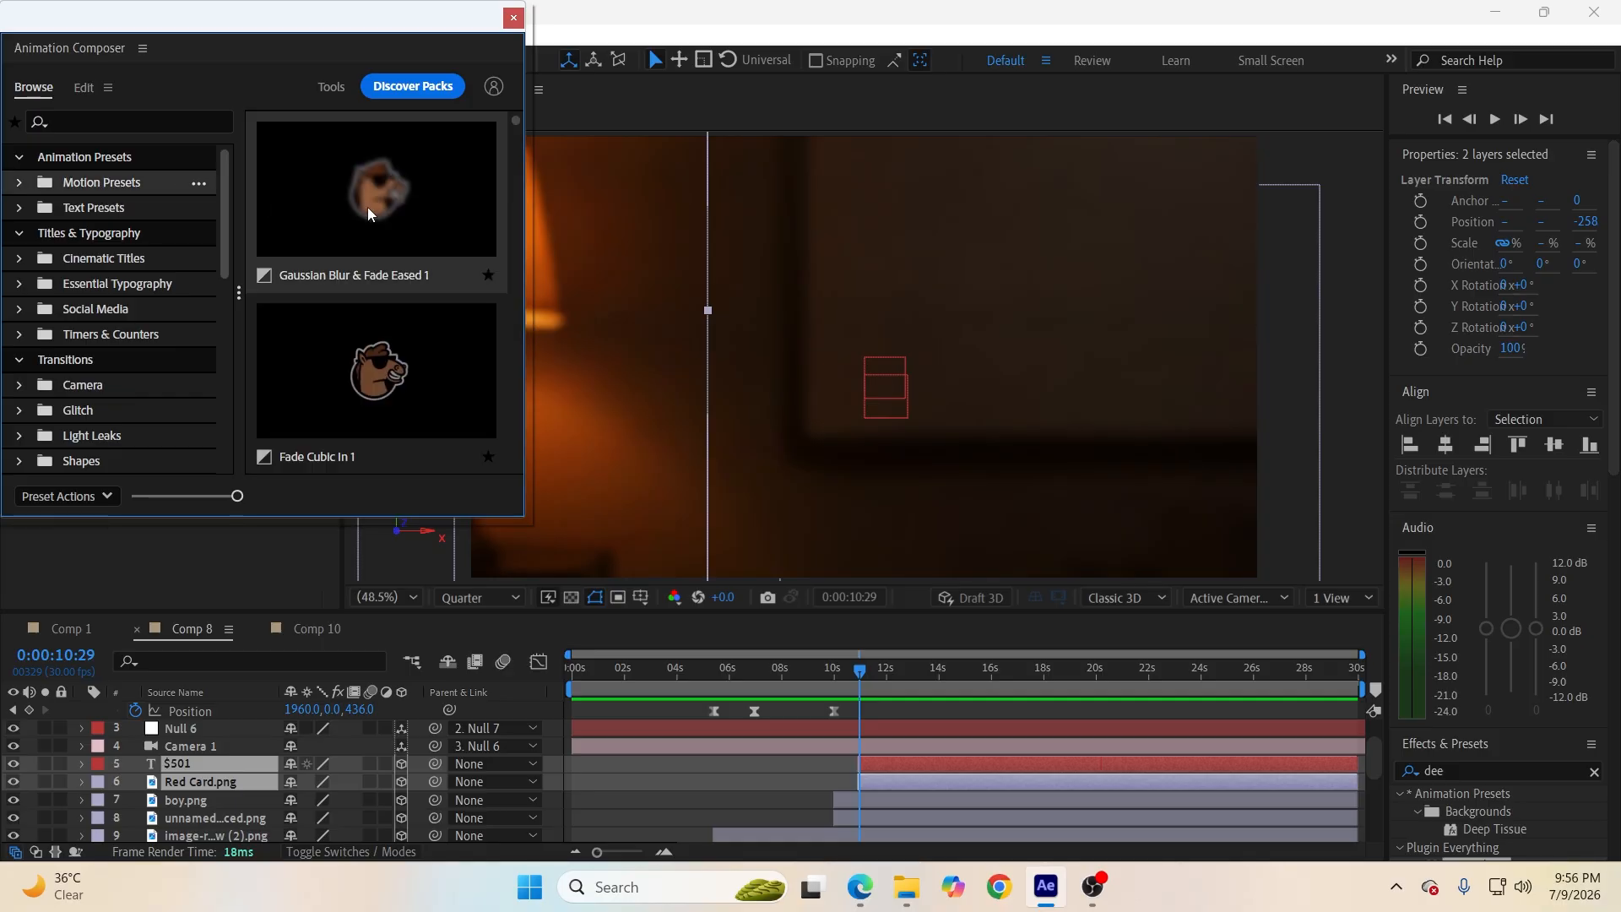
{"action": "left_click", "coordinate": [372, 211]}
{"action": "left_click", "coordinate": [327, 497]}
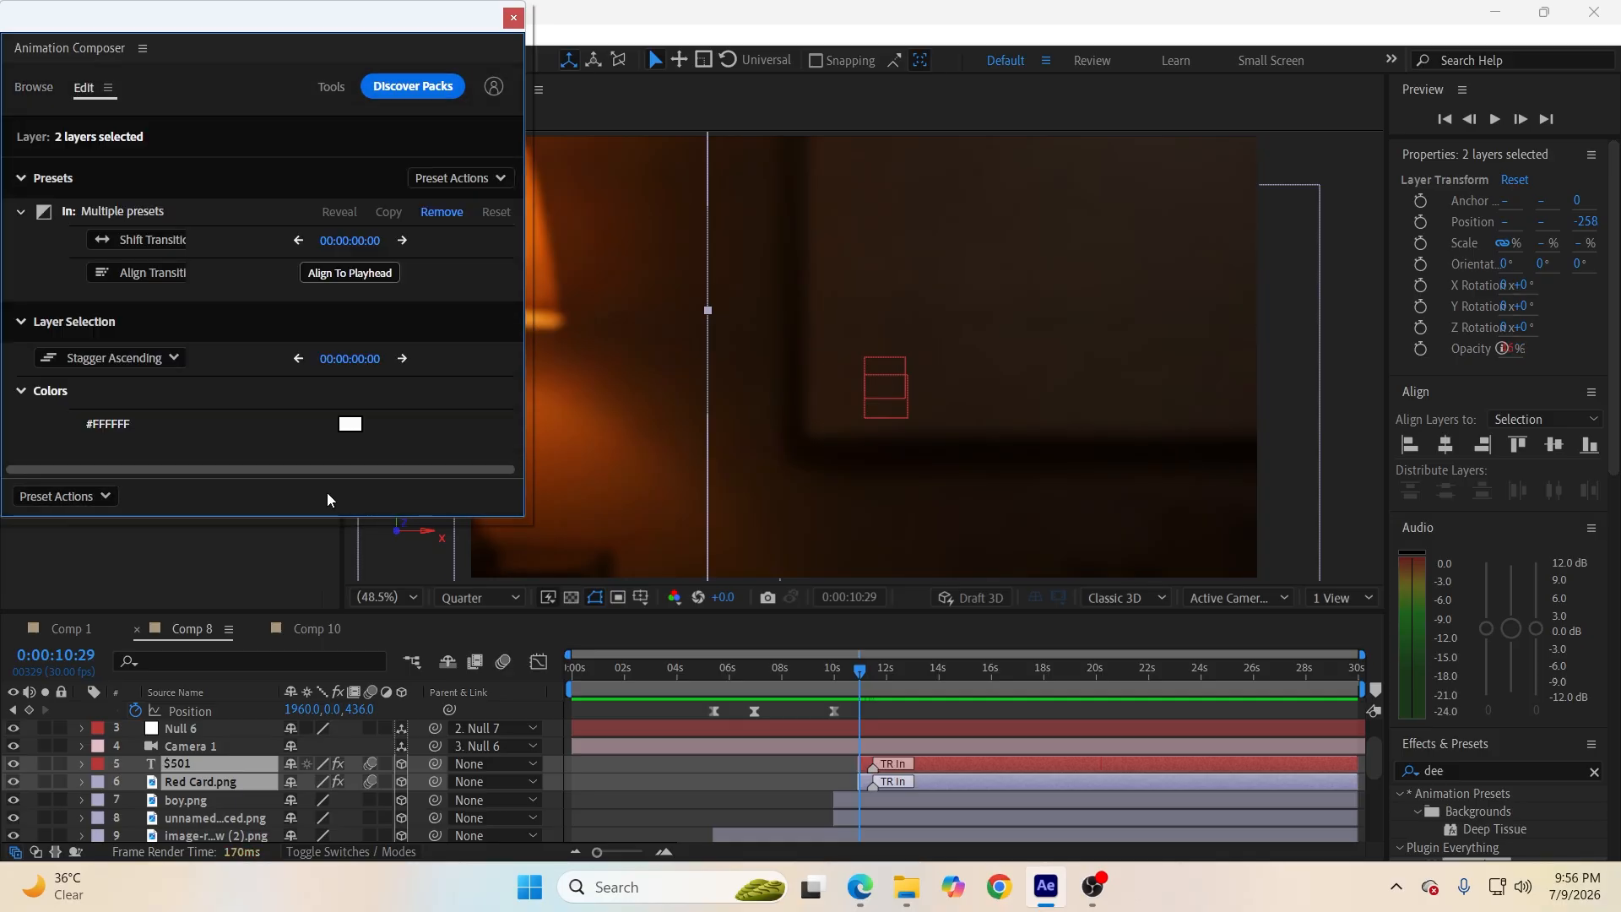
{"action": "left_click", "coordinate": [513, 18]}
Play Comp 8 from the start through the boy scene to check the whole animation, collapsing Null 7's properties.
{"action": "left_click", "coordinate": [650, 751]}
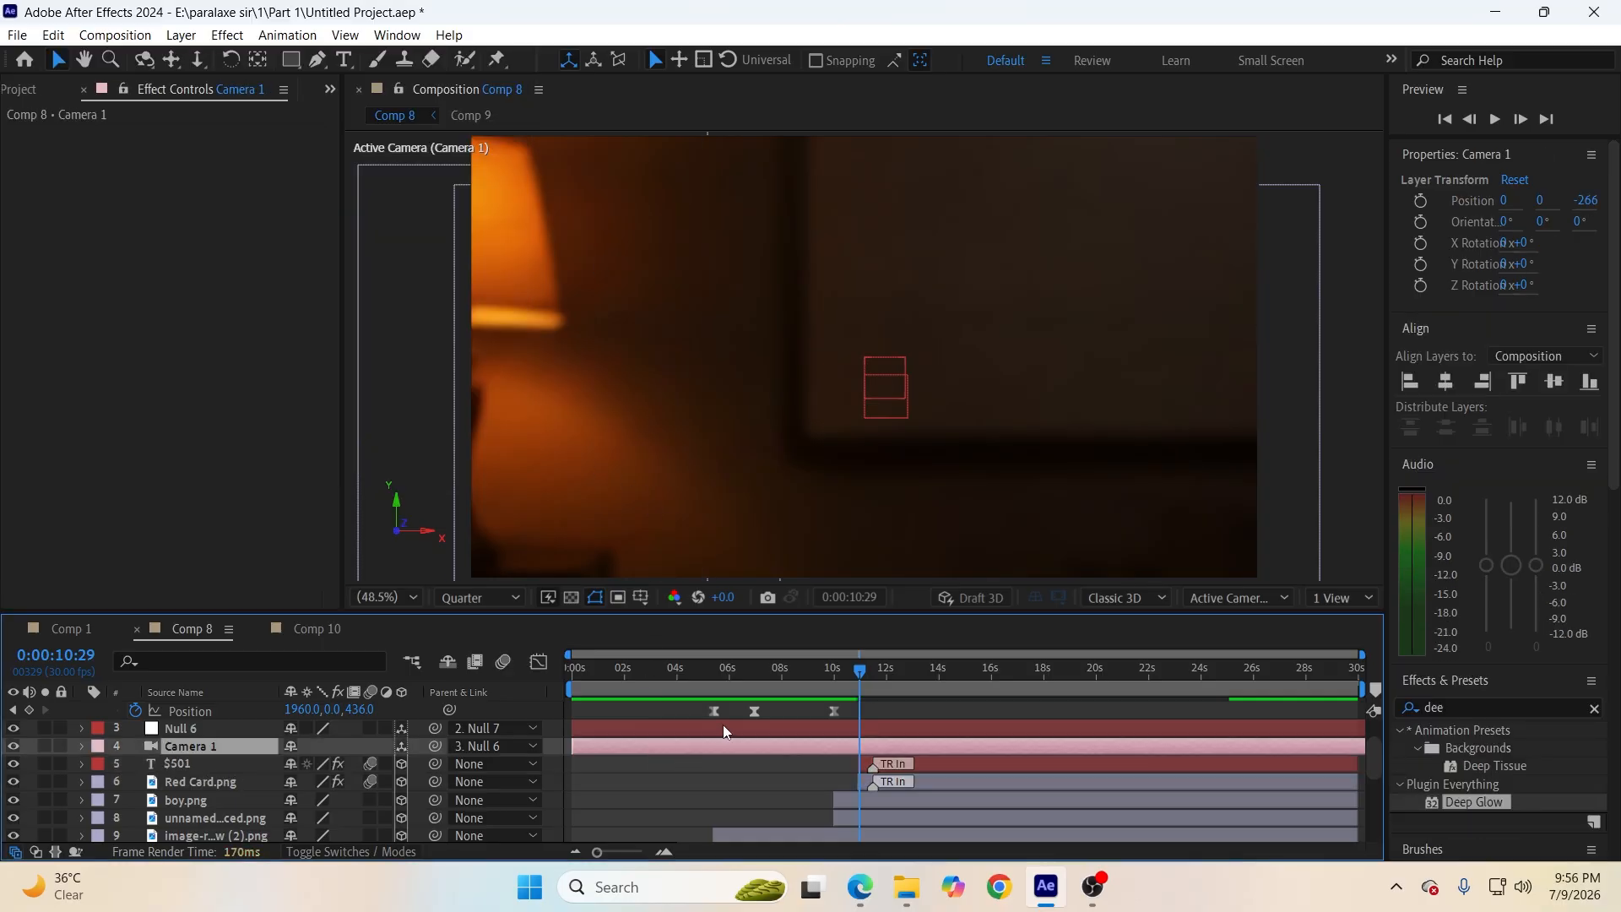
{"action": "left_click", "coordinate": [736, 794]}
{"action": "left_click_drag", "start_coordinate": [856, 674], "coordinate": [568, 681]}
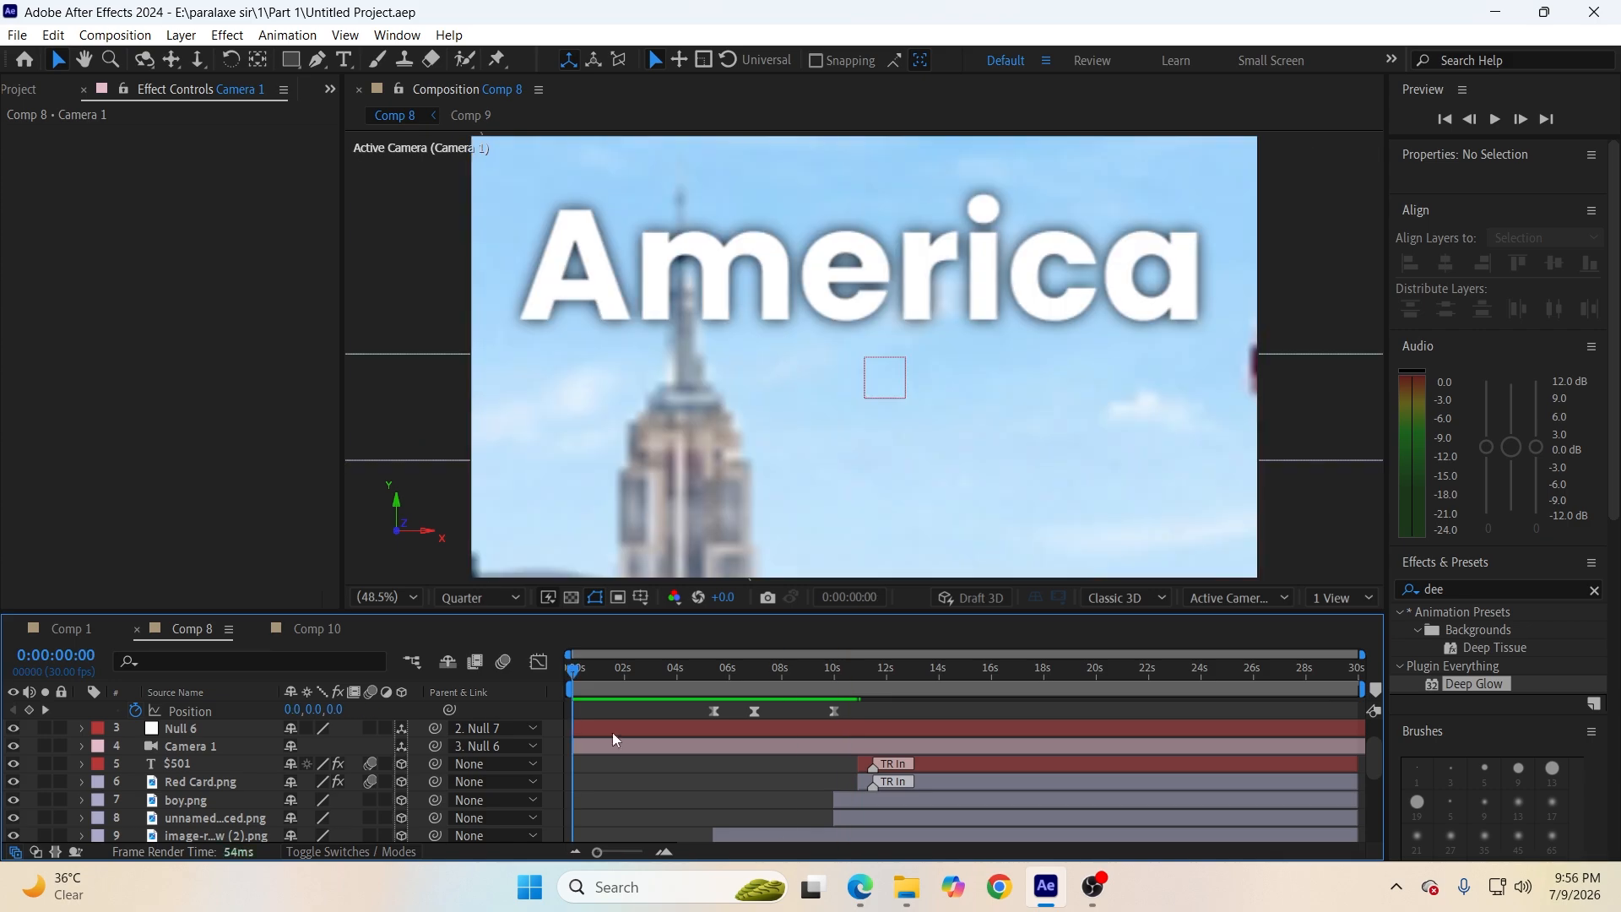
{"action": "key", "text": "space"}
{"action": "scroll", "coordinate": [619, 783], "scroll_direction": "up", "scroll_amount": 2}
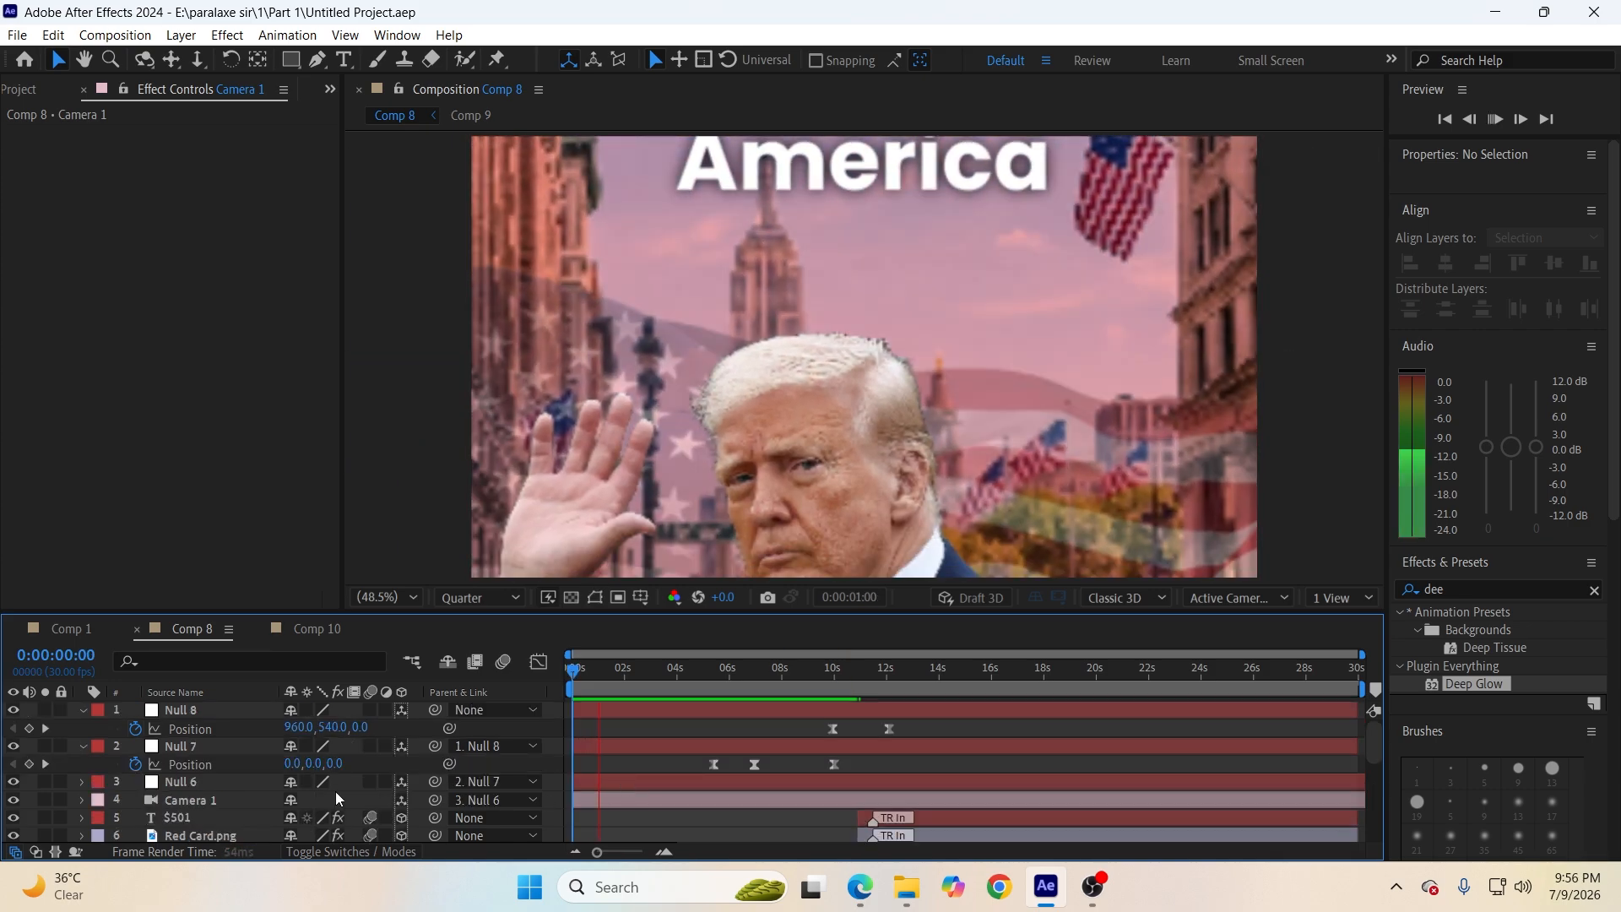
{"action": "key", "text": "space"}
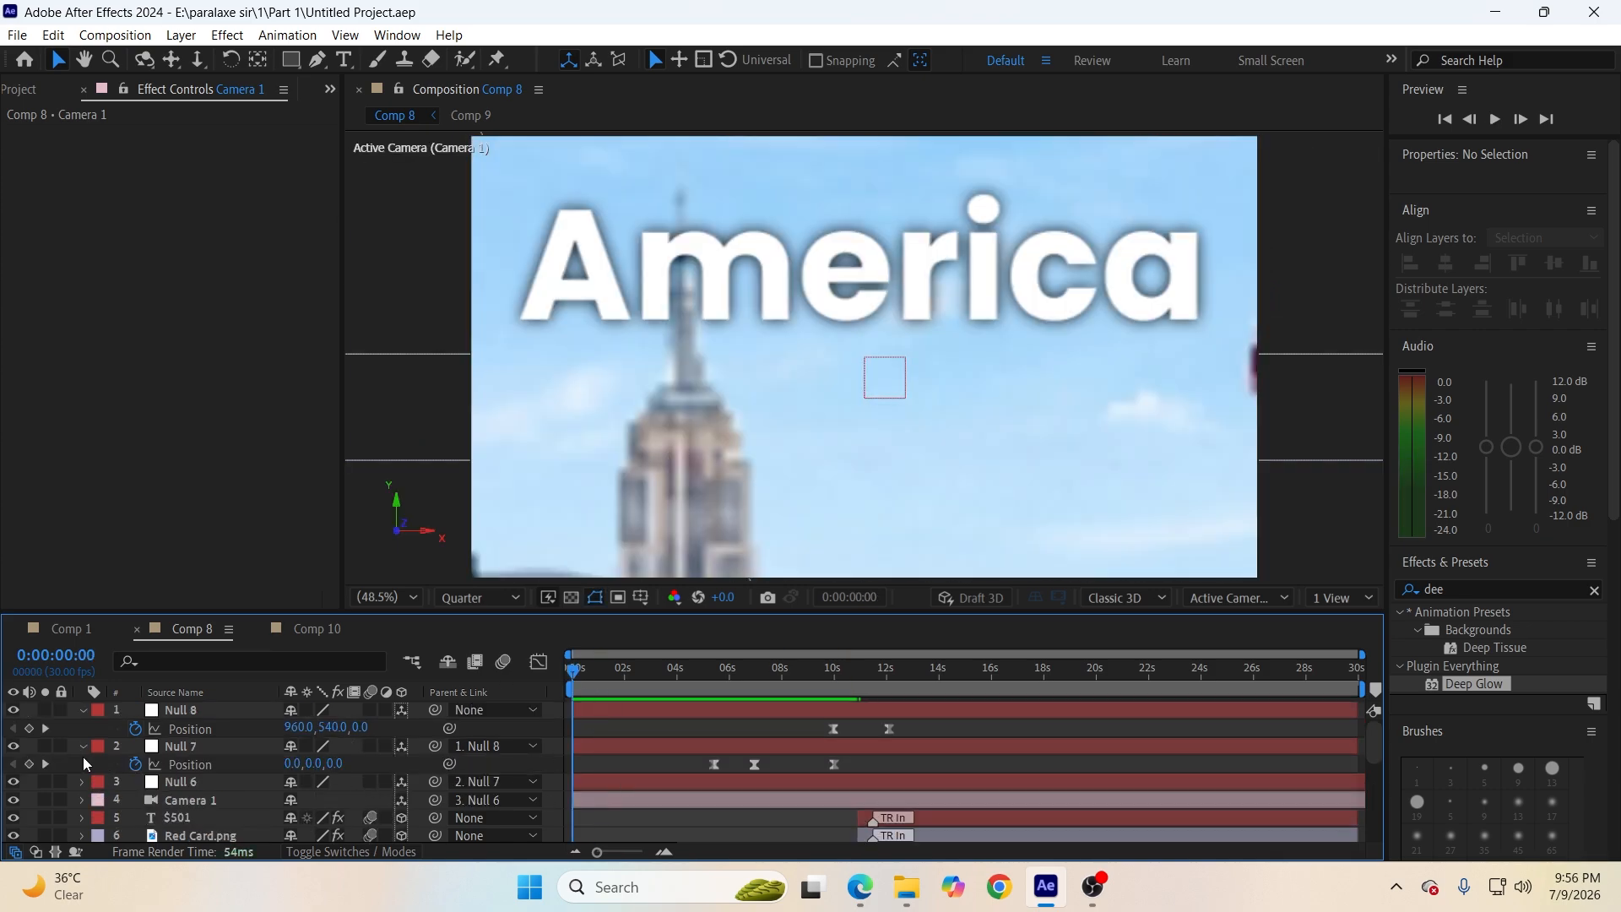
{"action": "left_click", "coordinate": [83, 746]}
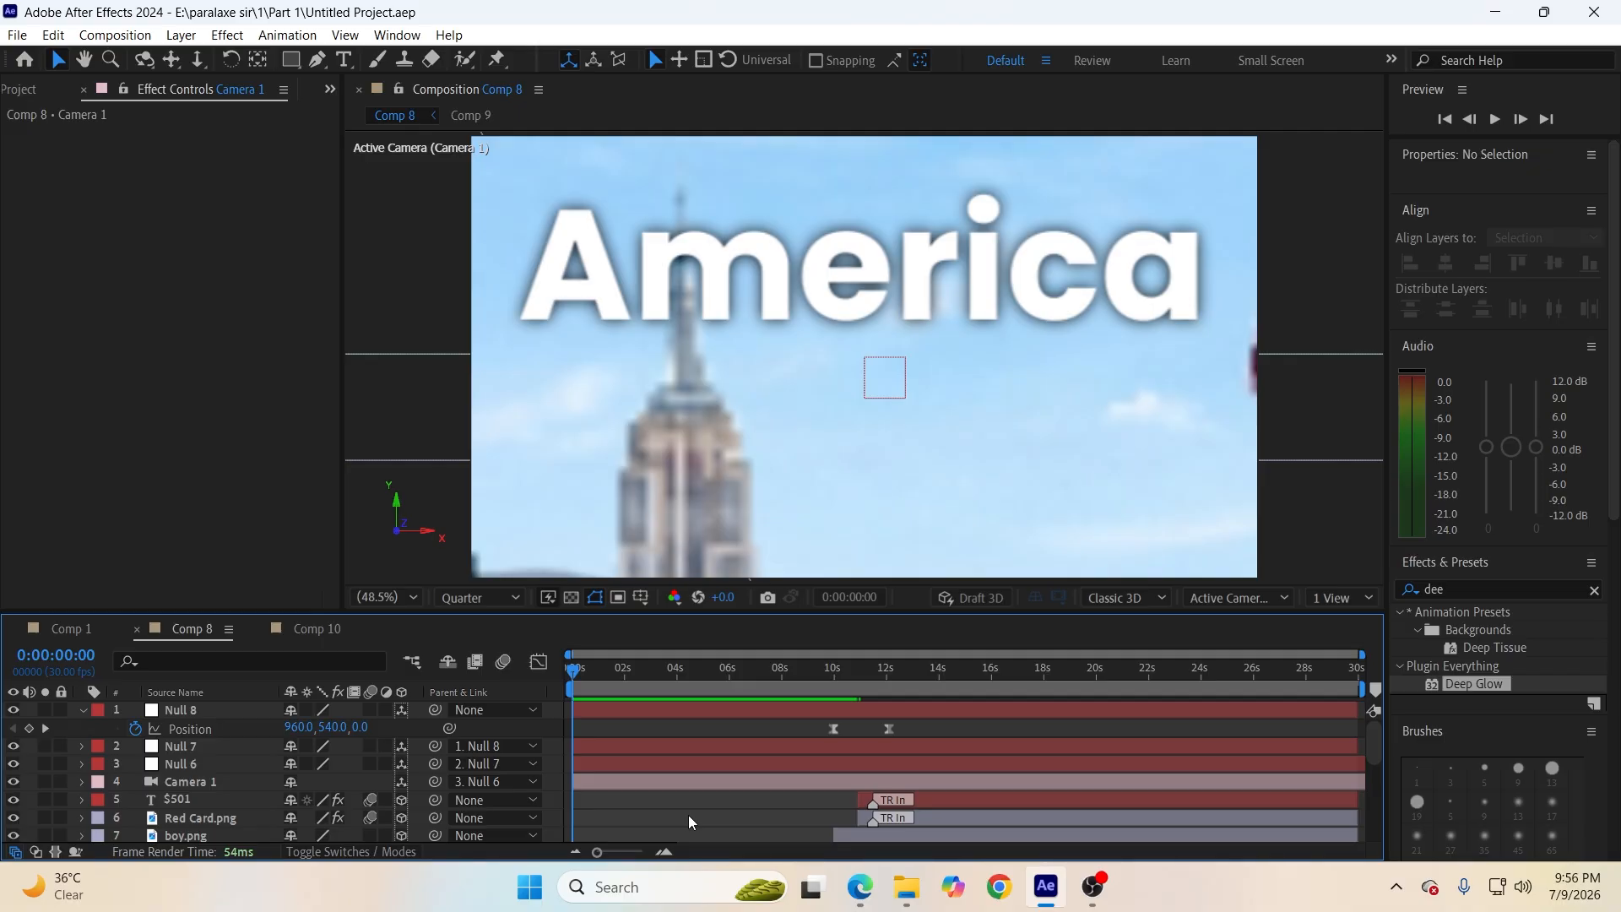
{"action": "key", "text": "space"}
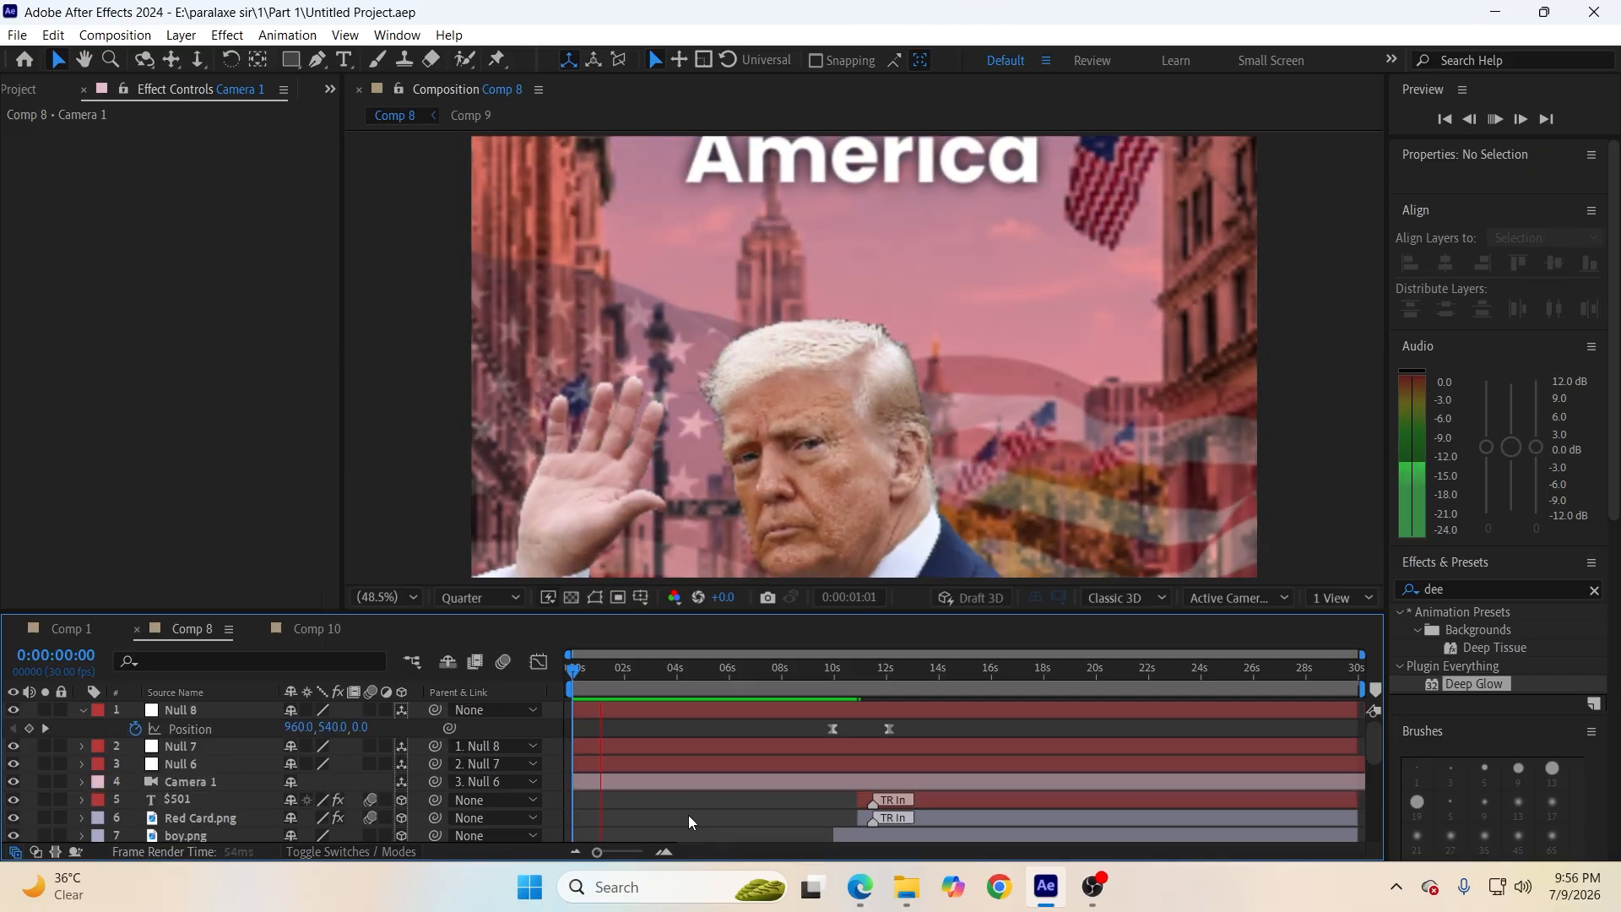
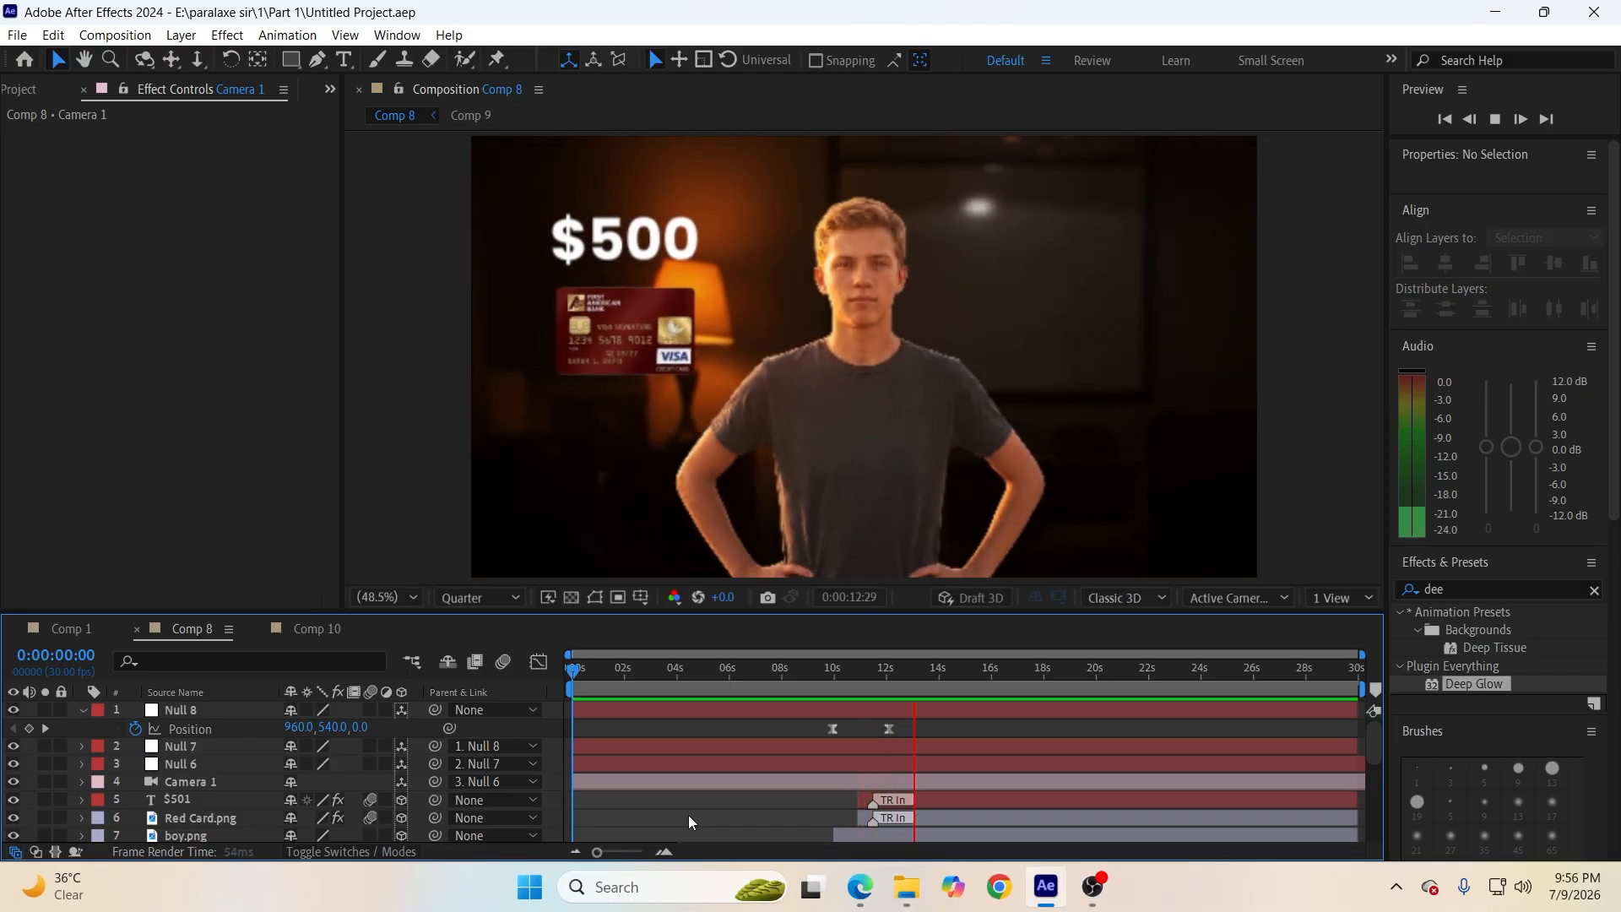
{"action": "key", "text": "space"}
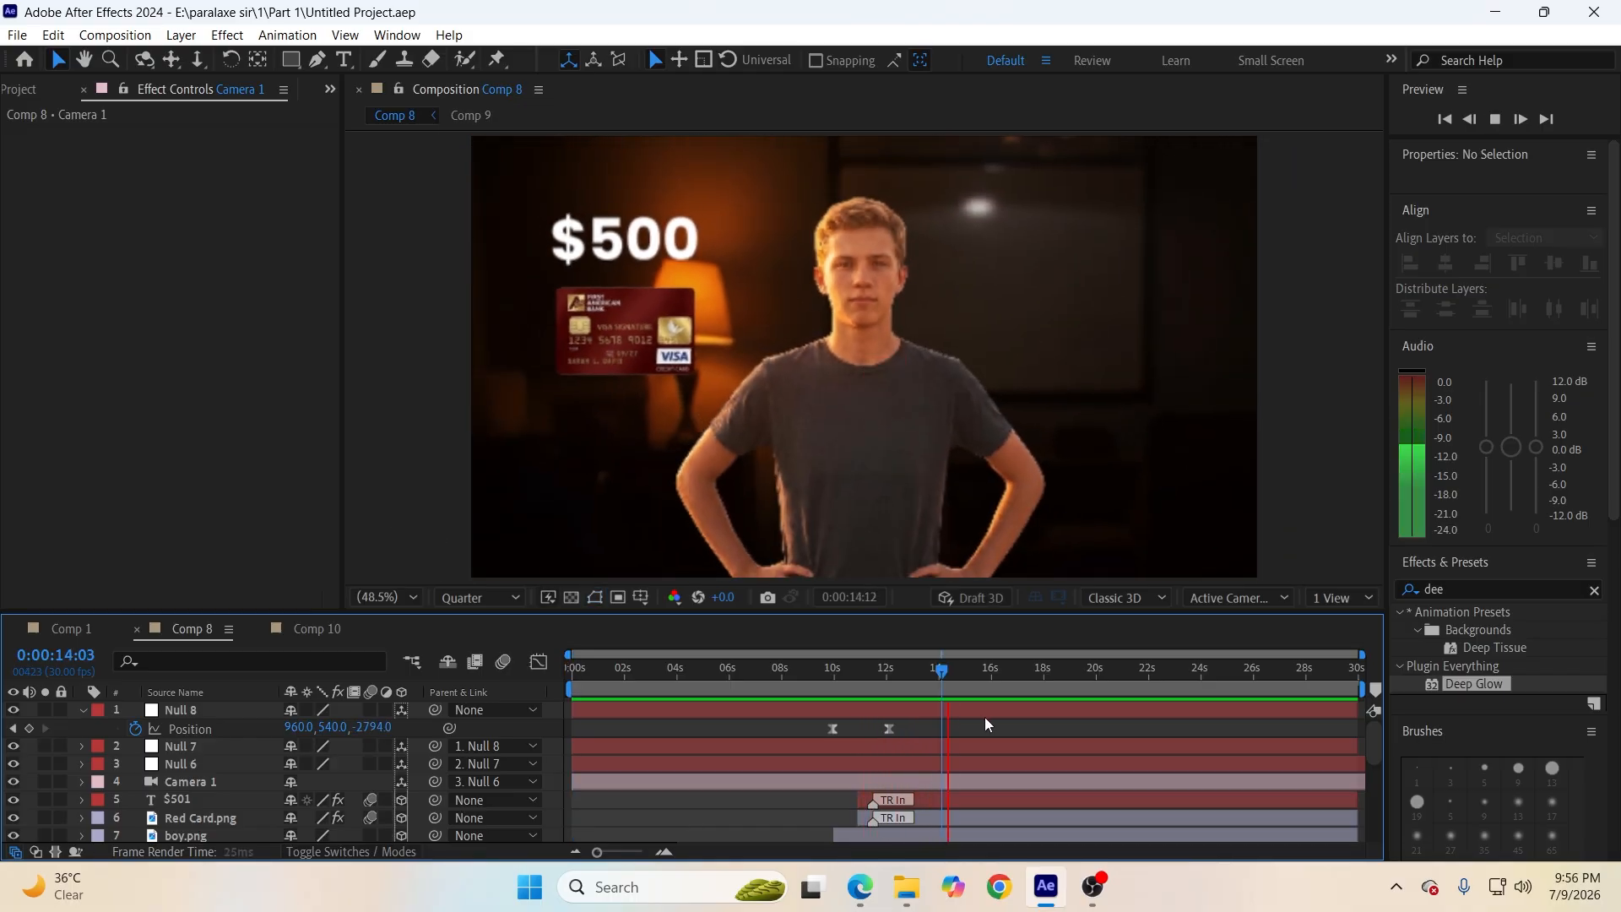
{"action": "key", "text": "space"}
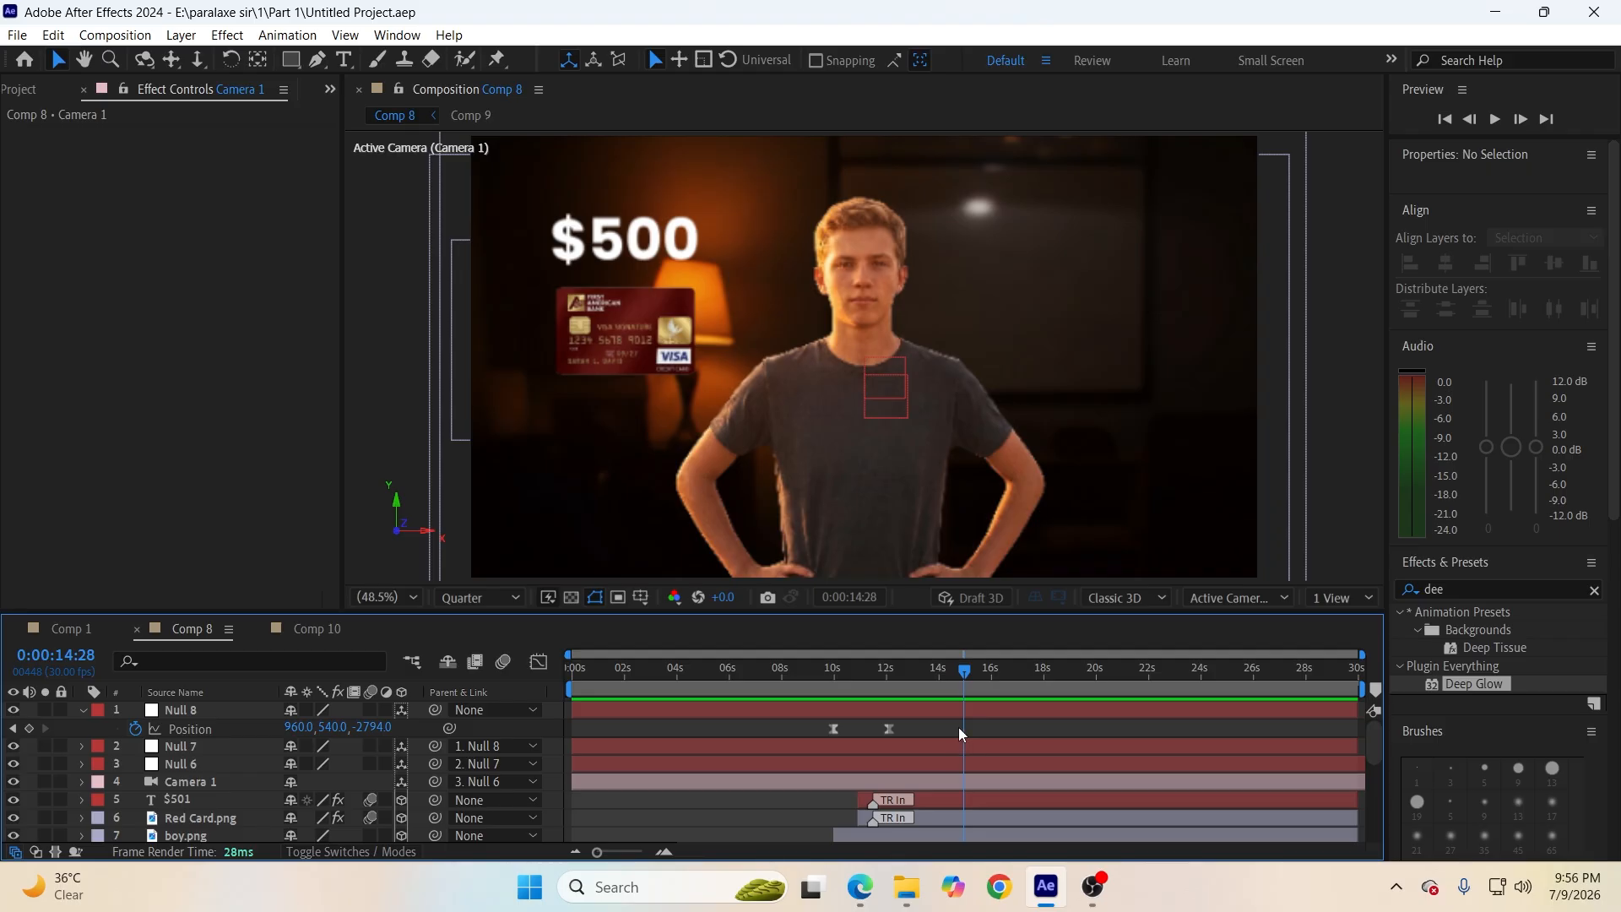
Switch to the script PDF in Edge and copy "three days." from the line about how often the card is checked.
{"action": "left_click", "coordinate": [860, 887]}
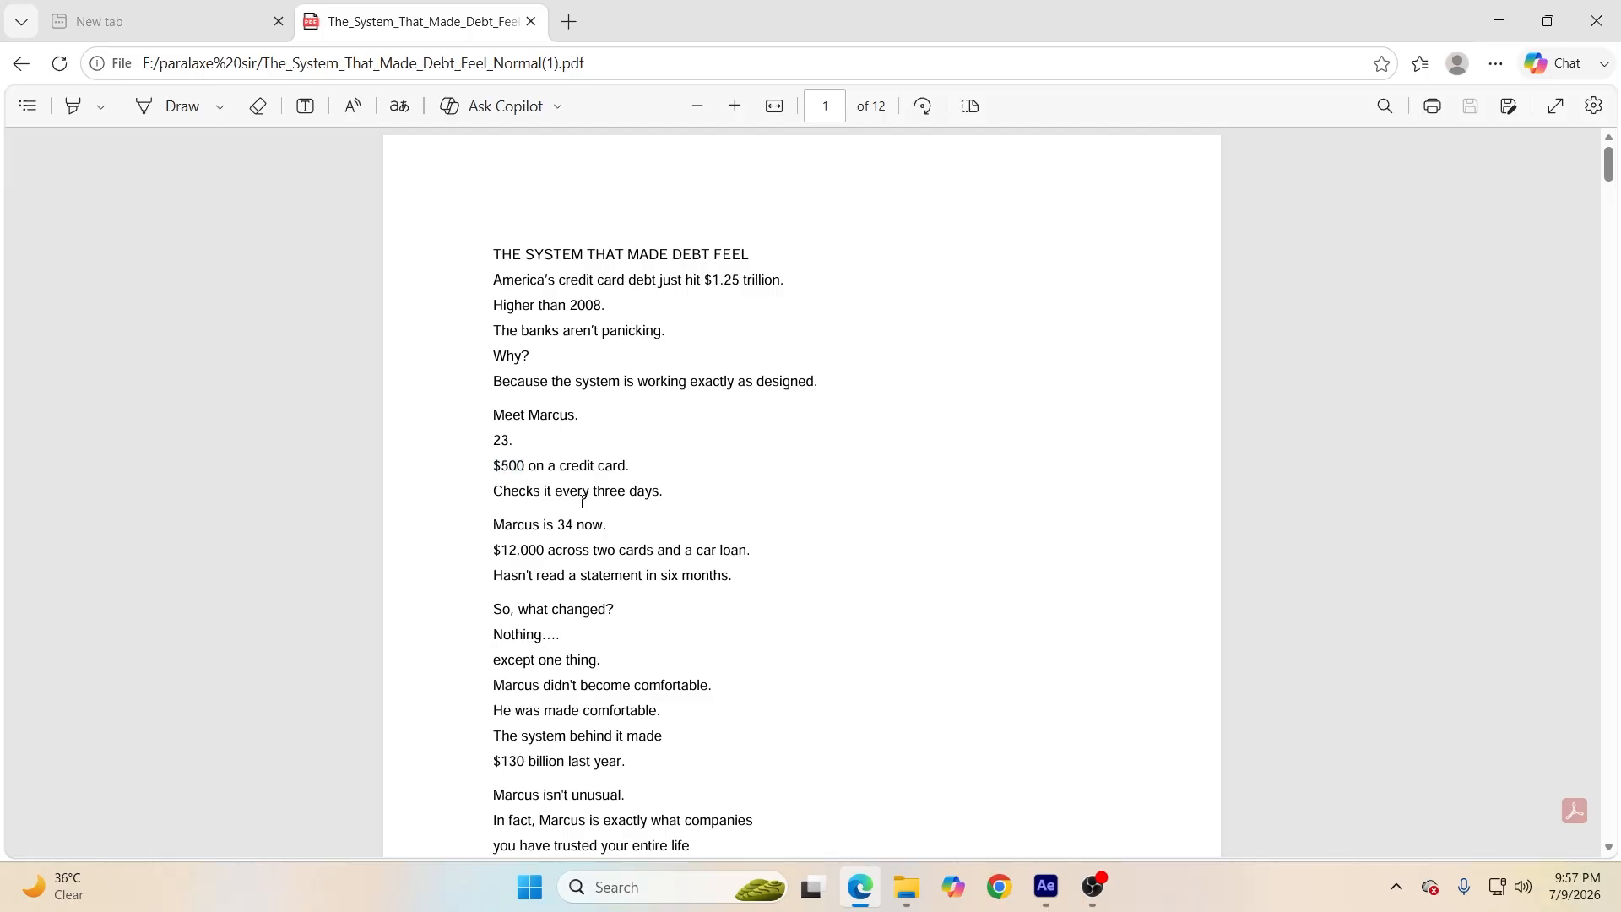
{"action": "left_click_drag", "start_coordinate": [594, 488], "coordinate": [668, 490]}
{"action": "key", "text": "ctrl+c"}
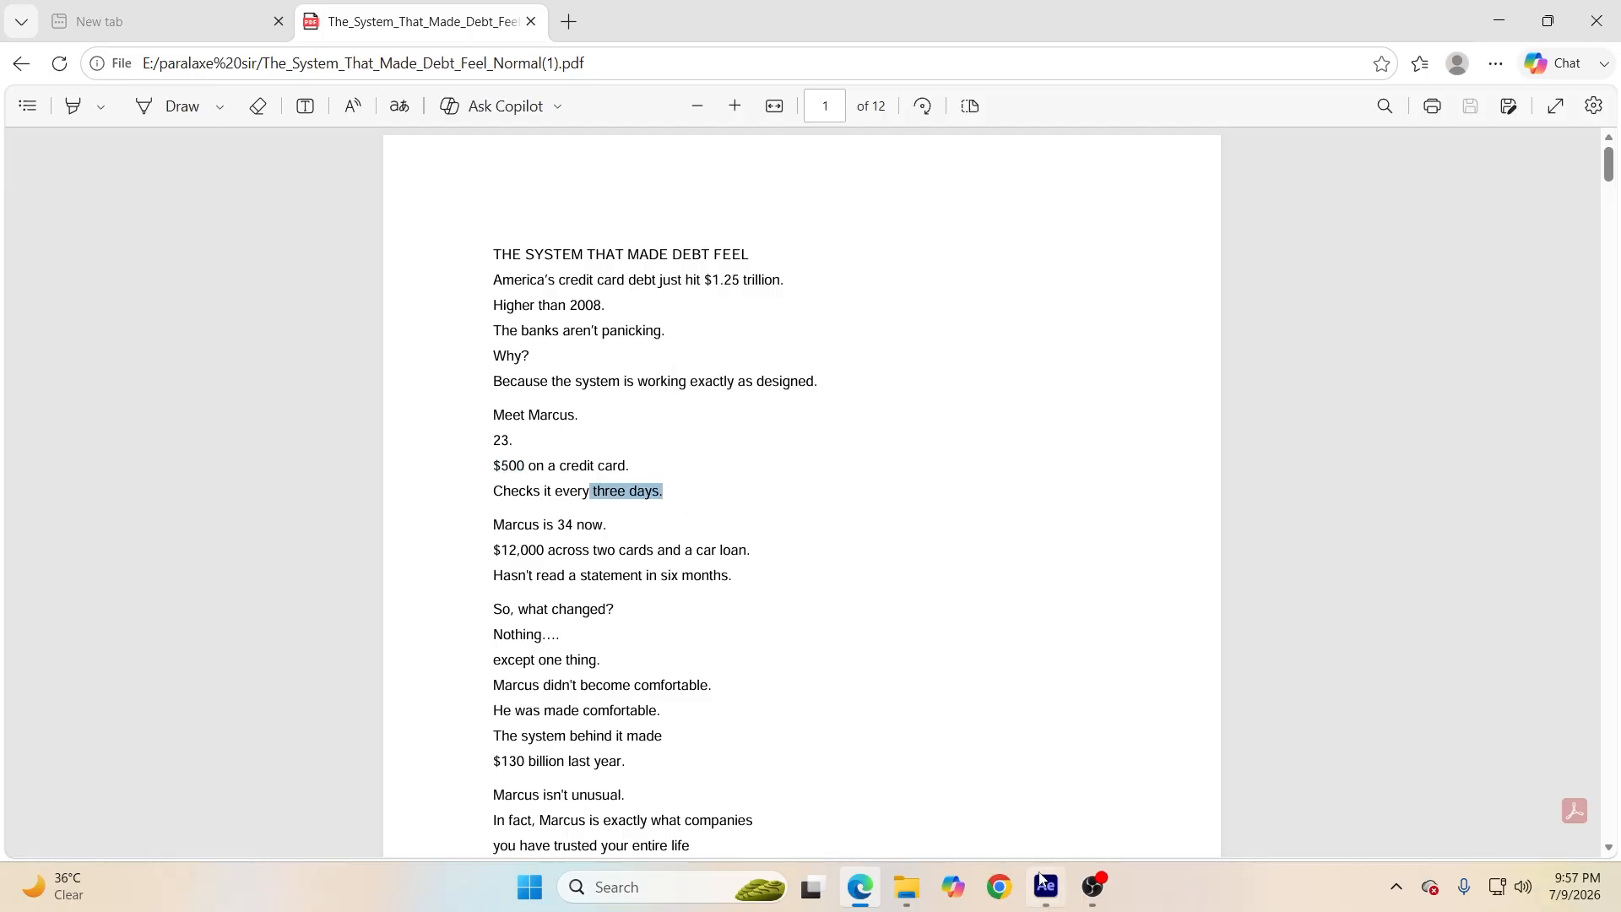
Back in After Effects, paste the copied words as a text layer beside the boy's head, opposite $500, and edit it to read "3 days".
{"action": "left_click", "coordinate": [1045, 885]}
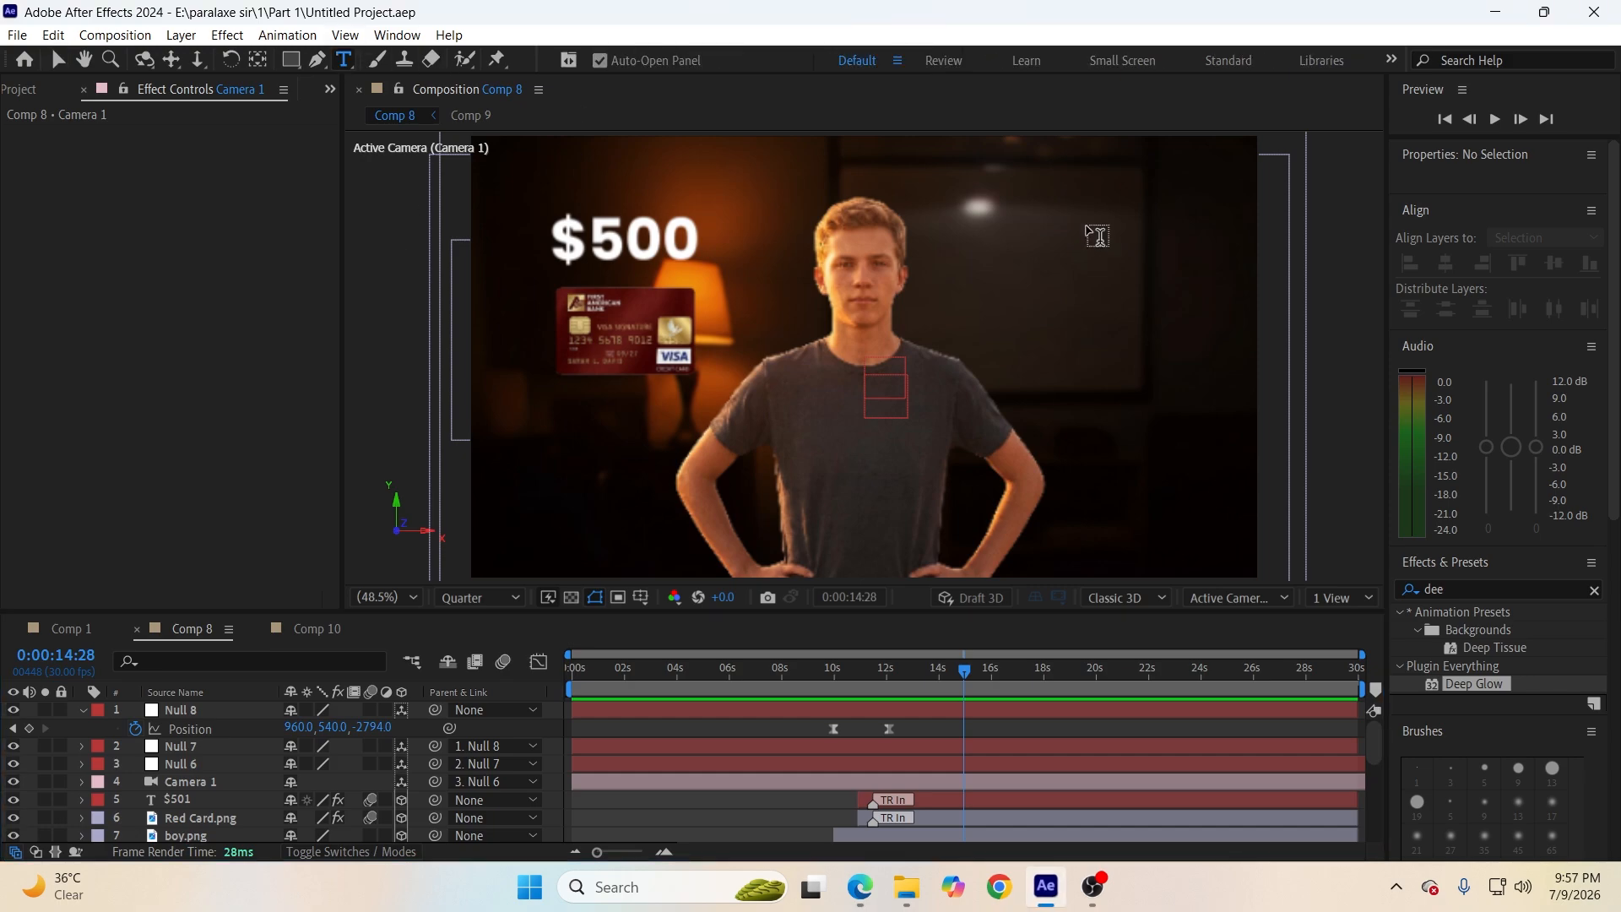
{"action": "left_click", "coordinate": [1008, 251]}
{"action": "key", "text": "ctrl+v"}
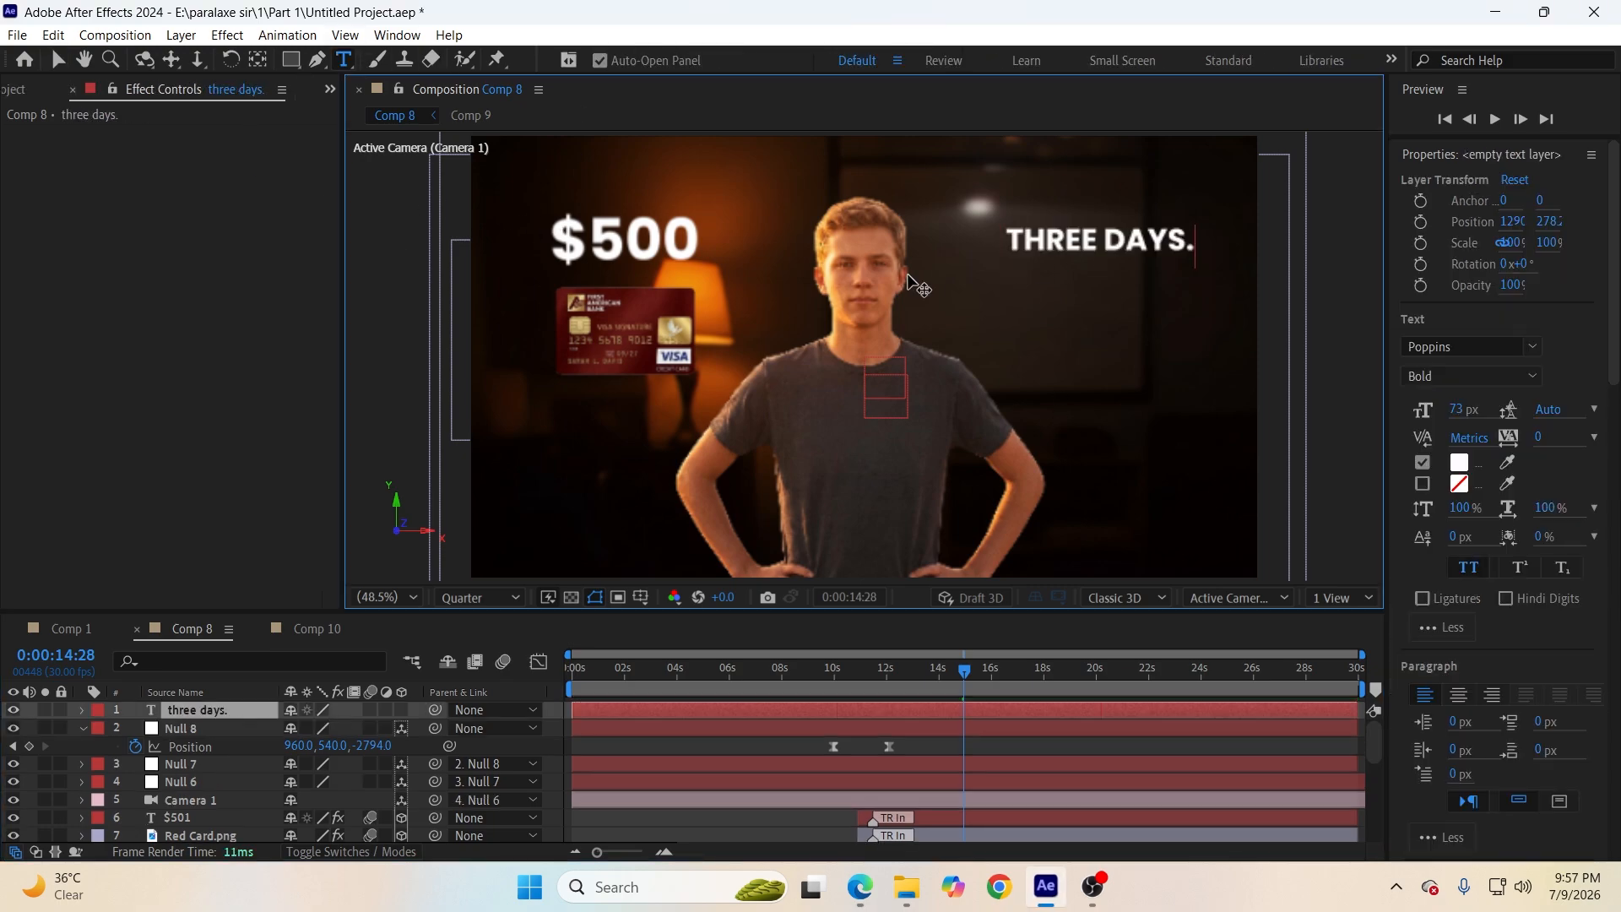
{"action": "key", "text": "BackSpace"}
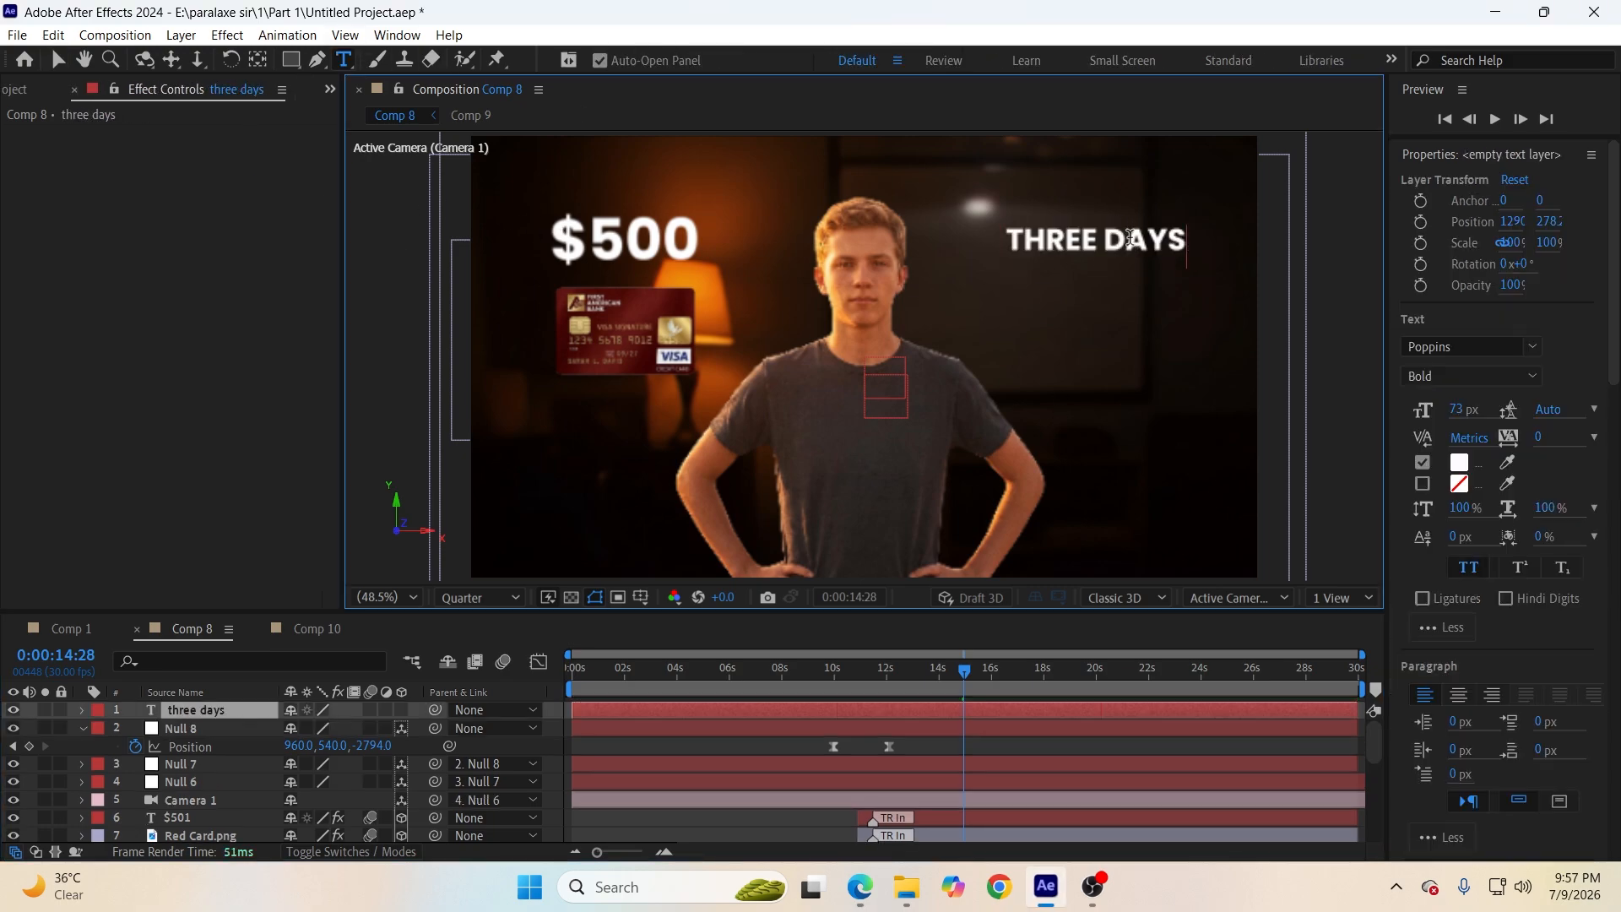
{"action": "left_click_drag", "start_coordinate": [1103, 245], "coordinate": [1005, 245]}
{"action": "type", "text": "3"}
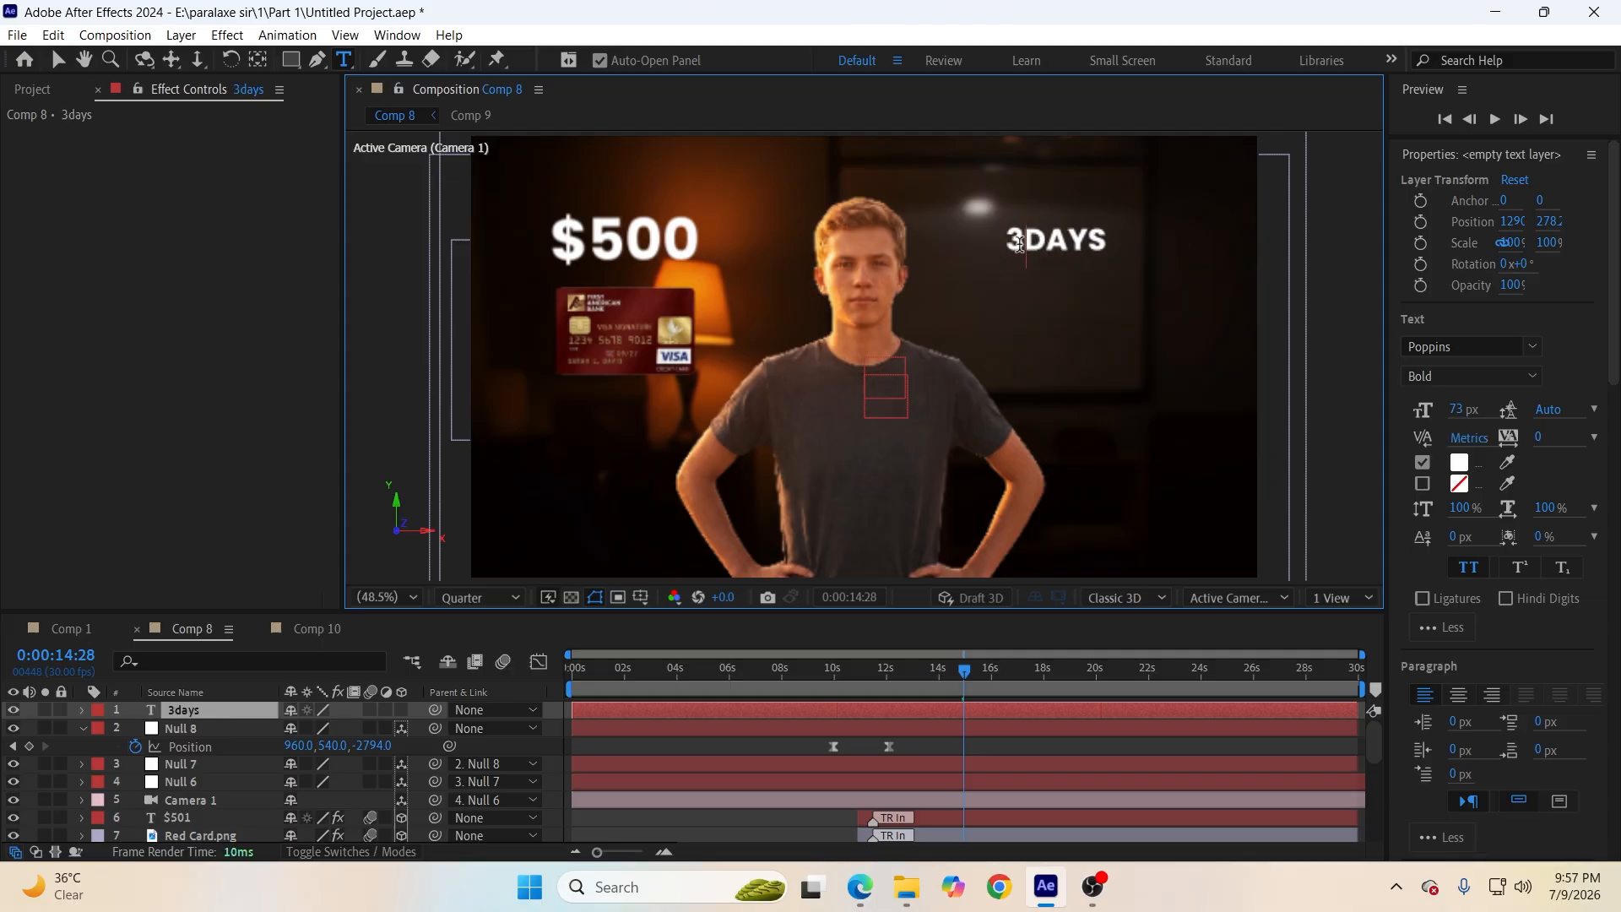
{"action": "left_click", "coordinate": [733, 814]}
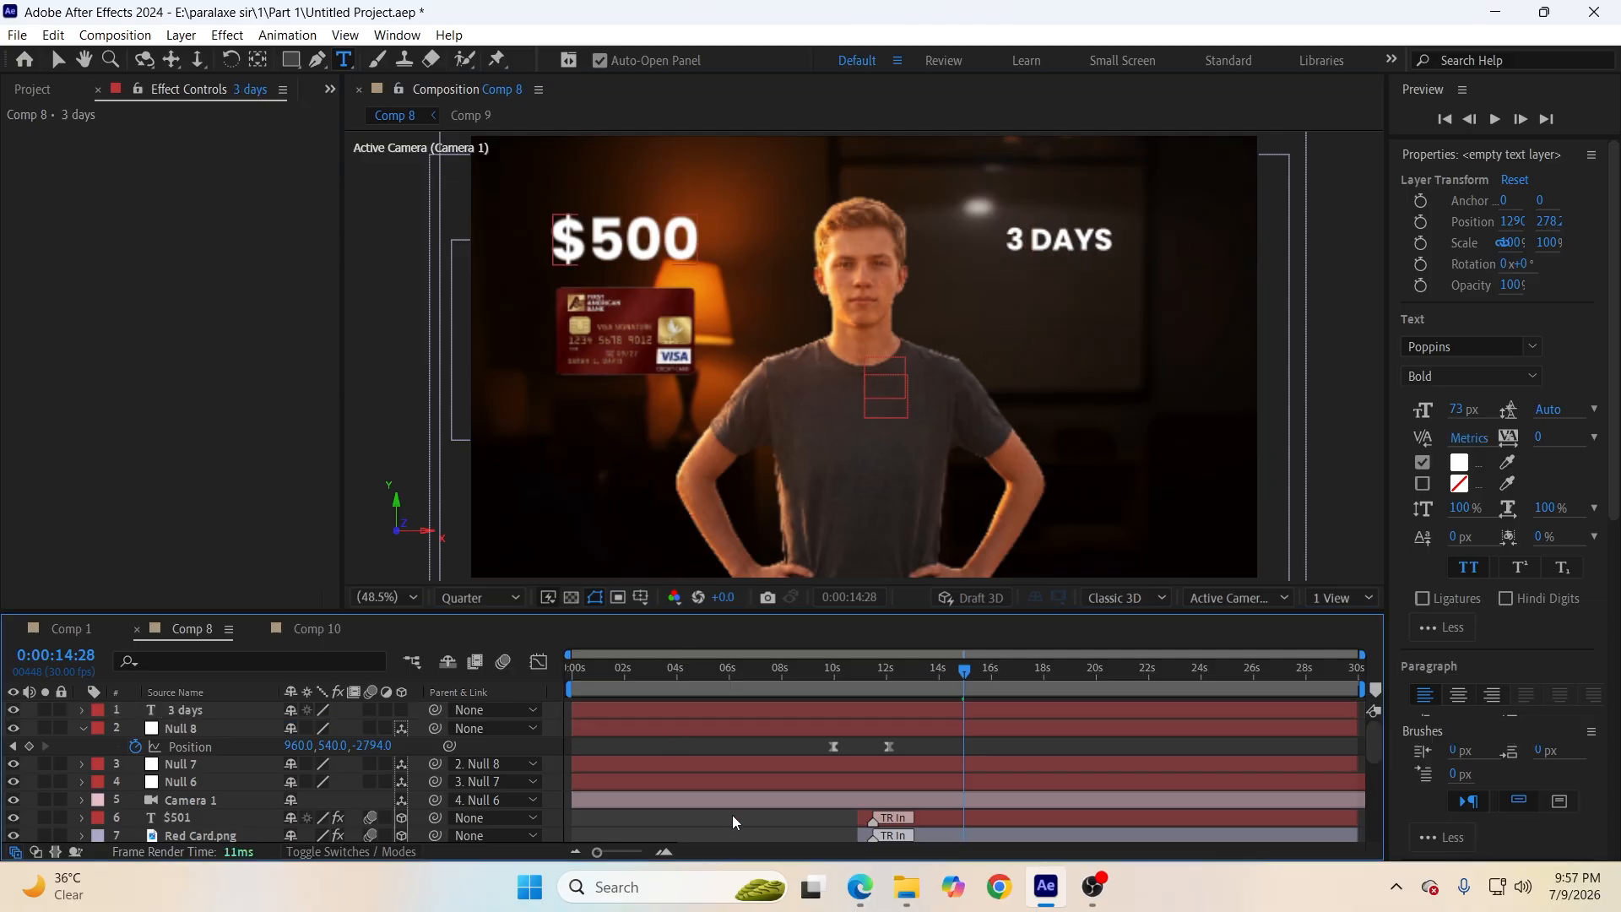
Center the 3 days layer's anchor point, move the text to about X 1487, Y 313, and scale it to 142%.
{"action": "left_click", "coordinate": [697, 710]}
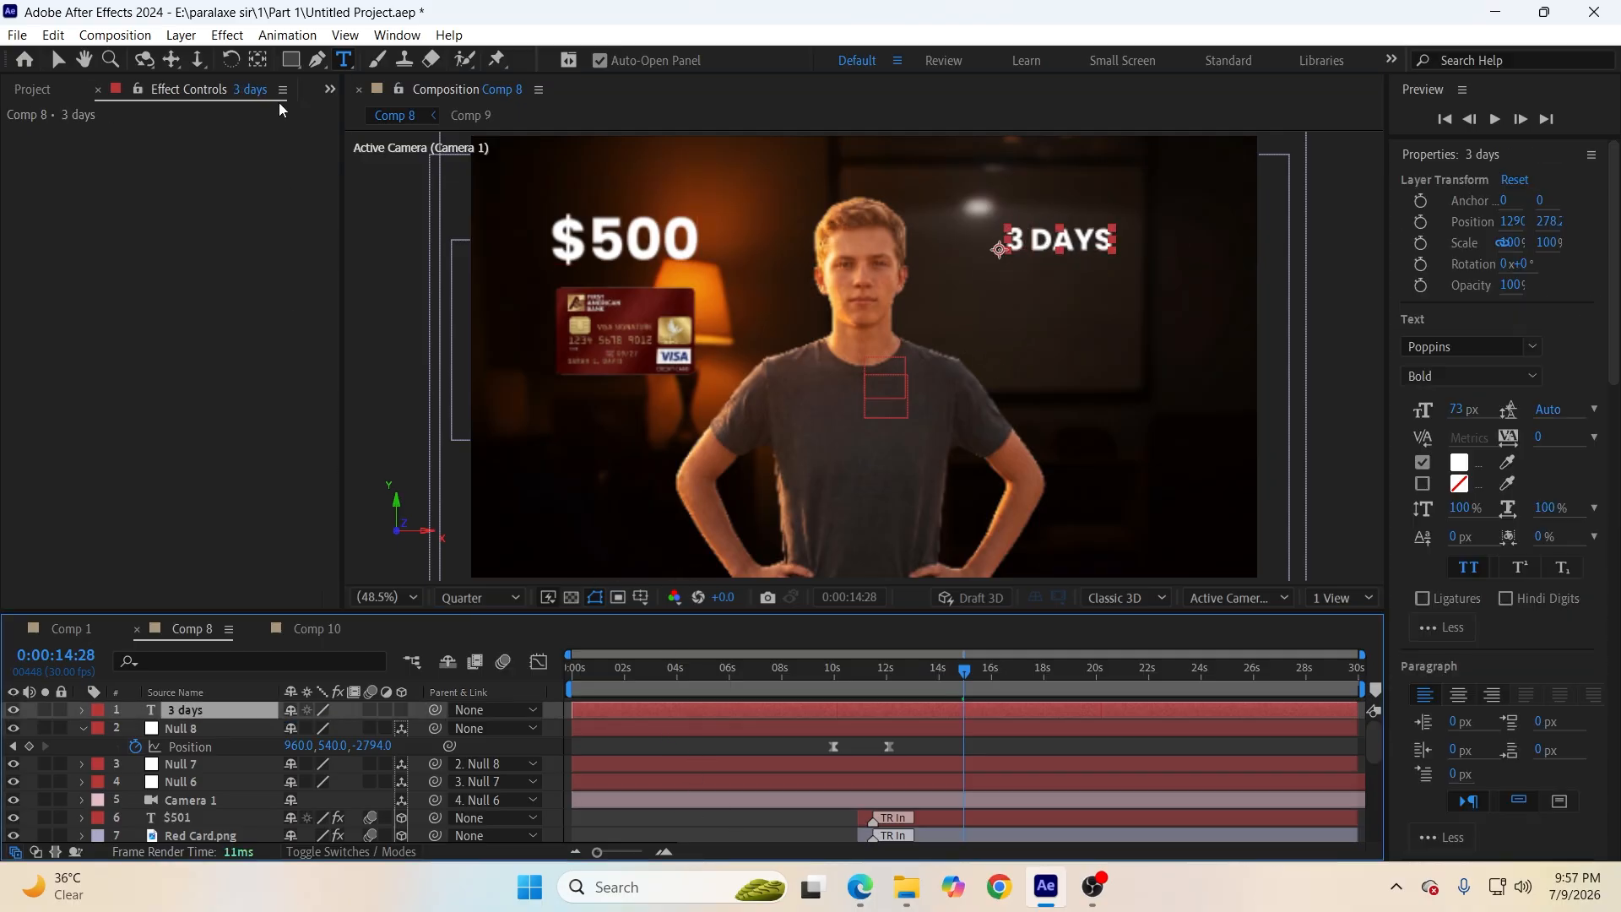
{"action": "key", "text": "ctrl+alt+Home"}
{"action": "left_click", "coordinate": [53, 51]}
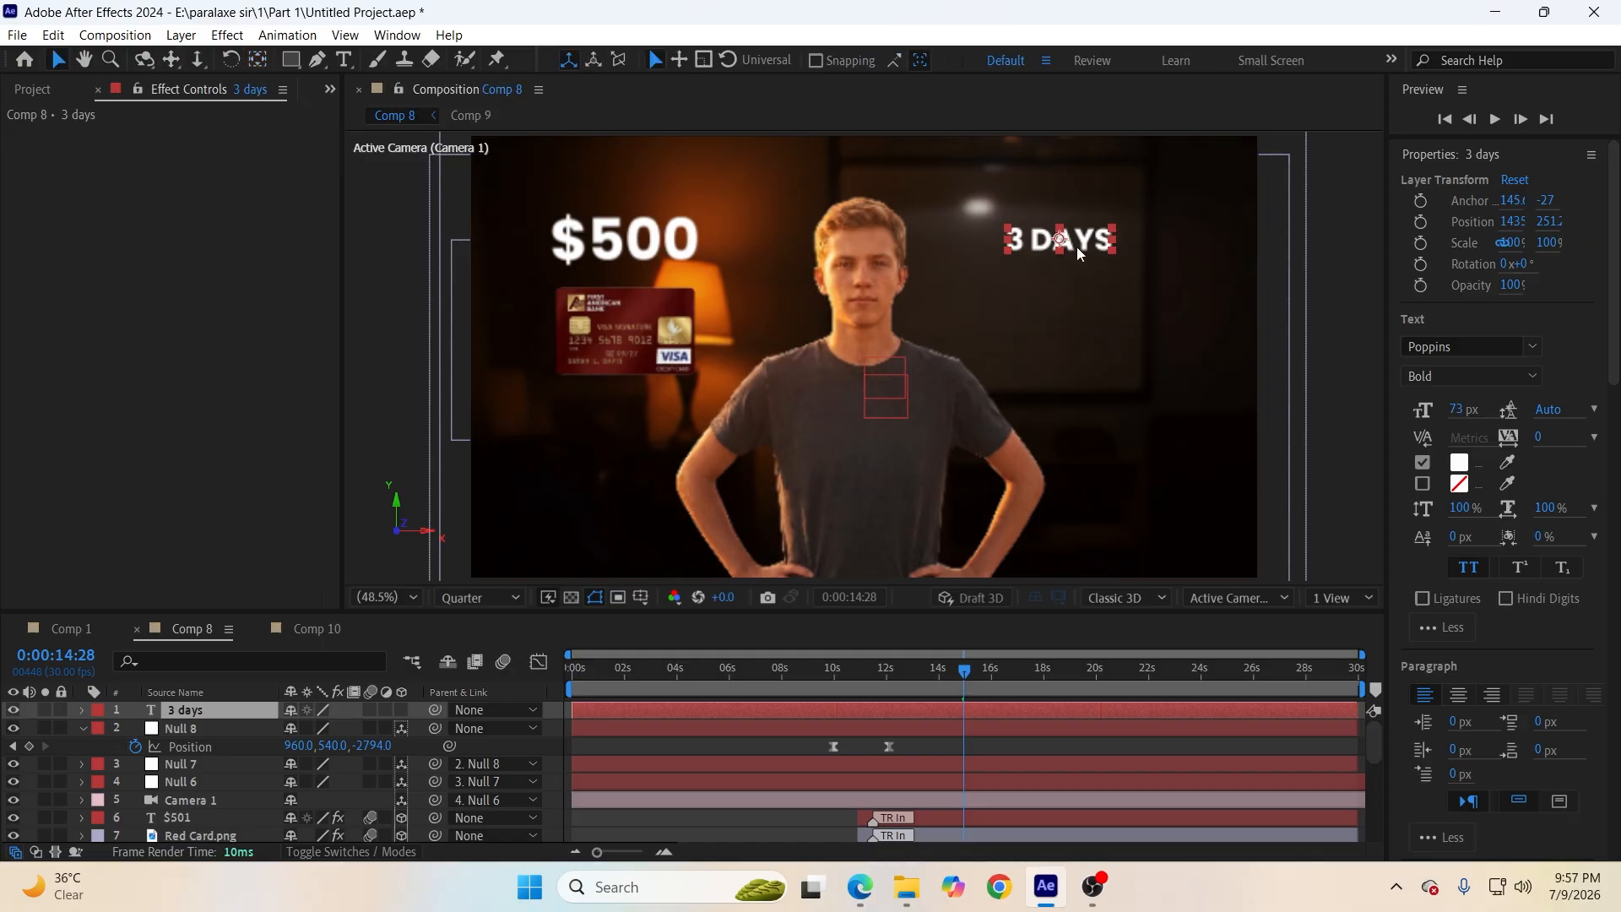
{"action": "left_click_drag", "start_coordinate": [1065, 241], "coordinate": [1086, 267]}
{"action": "key", "text": "s"}
{"action": "left_click_drag", "start_coordinate": [319, 729], "coordinate": [354, 730]}
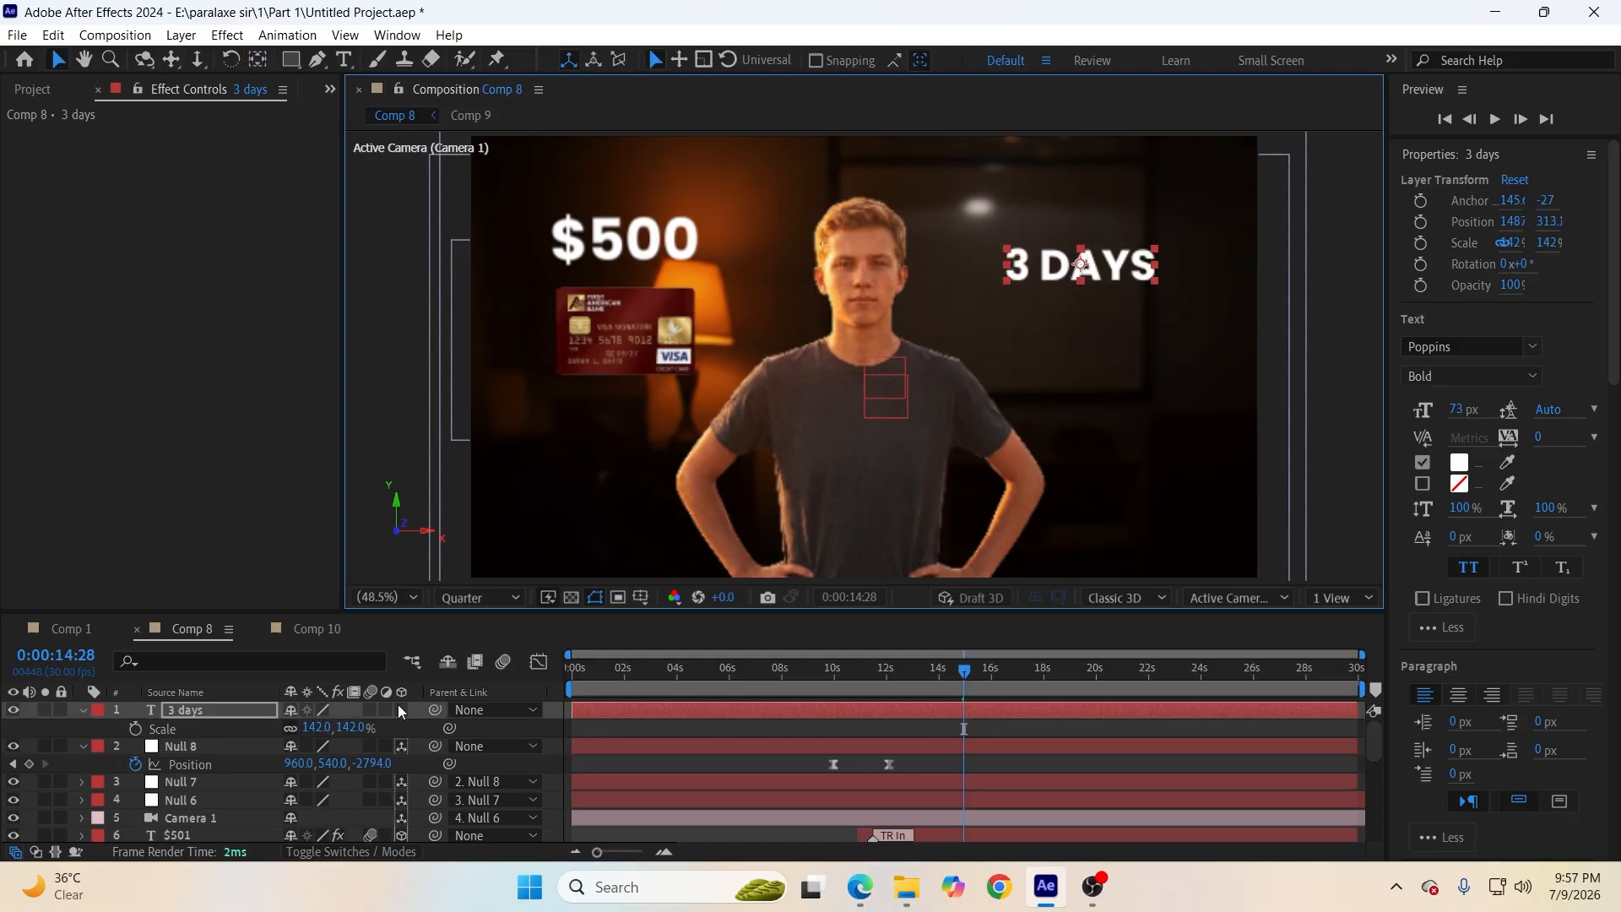
Make the 3 days text a 3D layer and move it across to the boy's other side, opposite $500.
{"action": "left_click", "coordinate": [401, 710]}
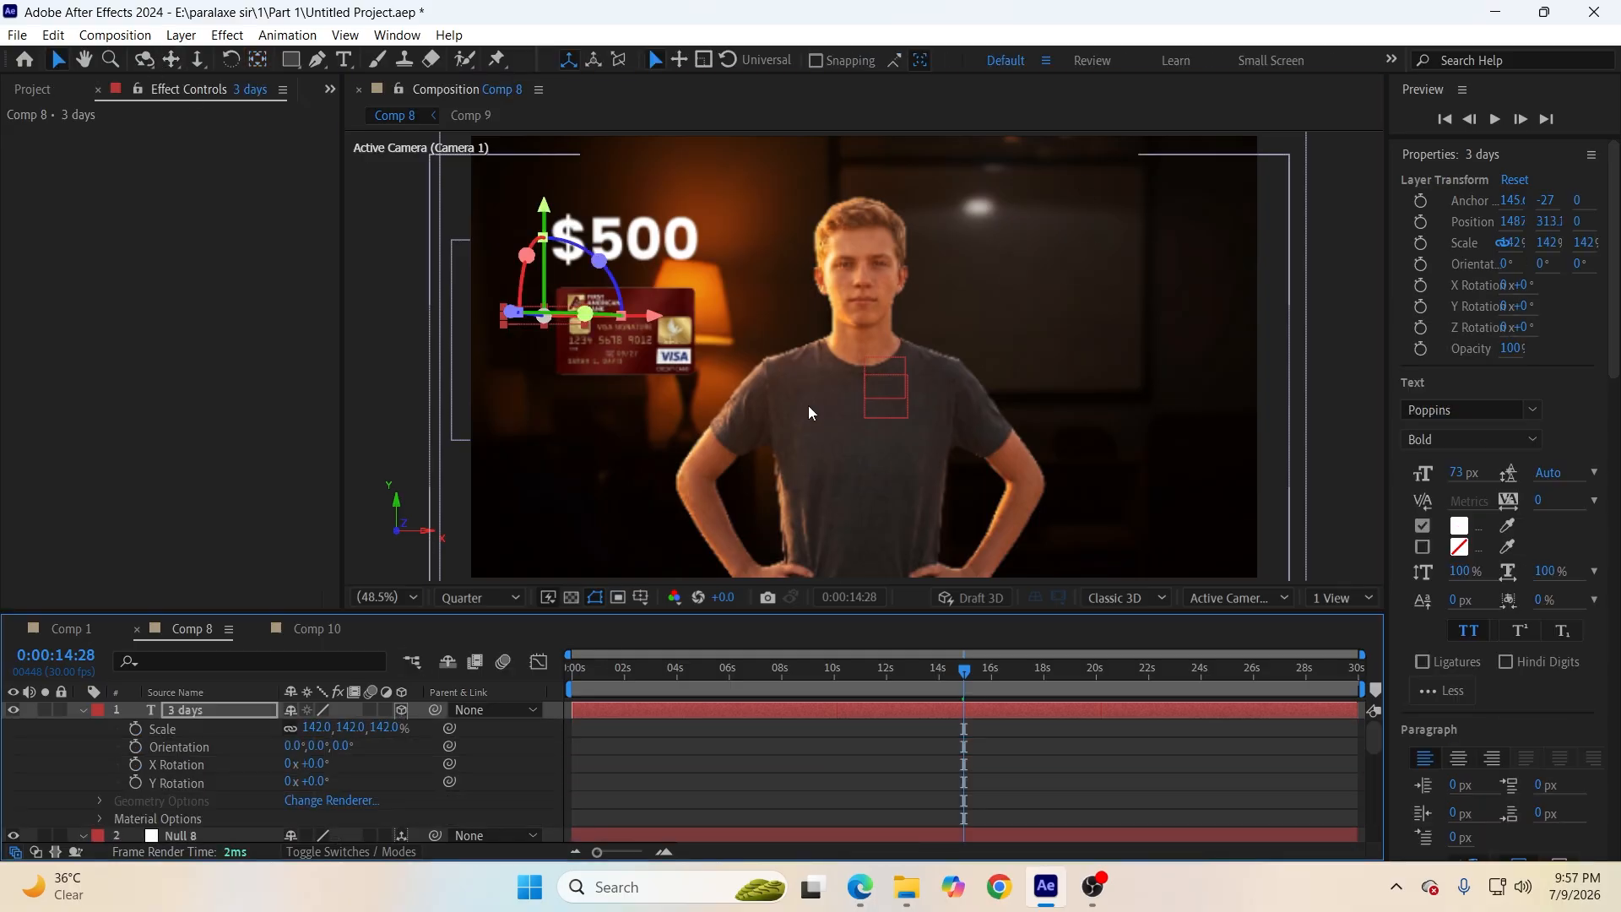
{"action": "left_click_drag", "start_coordinate": [657, 317], "coordinate": [1068, 277]}
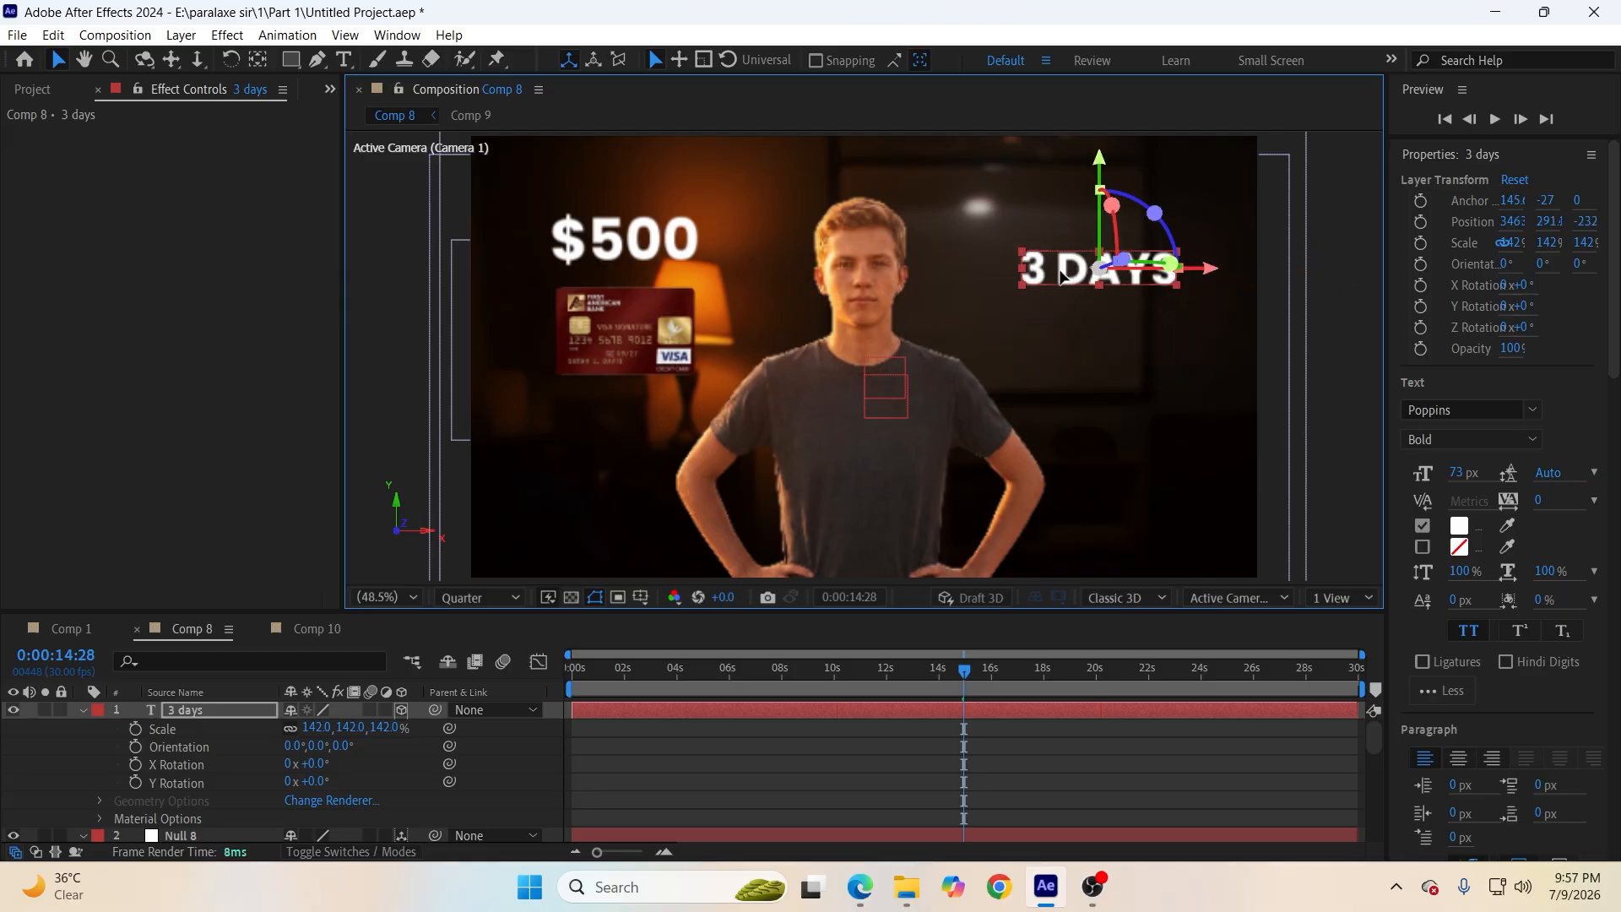
Place the 3 days layer directly below Camera 1 and cut away its portion before 0:00:12:27.
{"action": "left_click", "coordinate": [82, 709]}
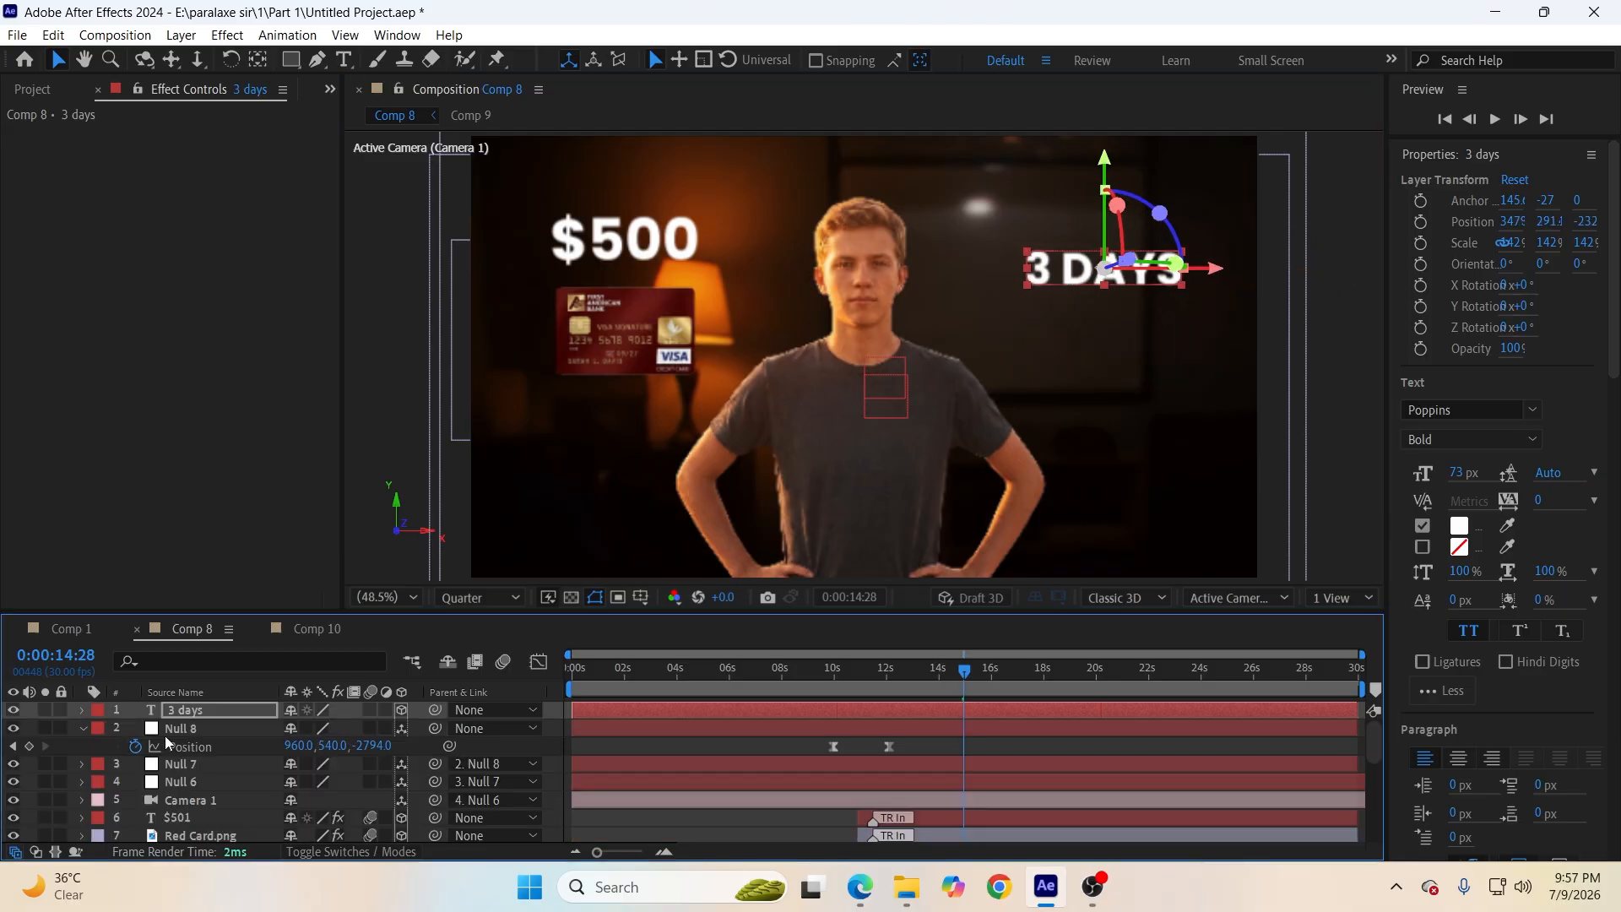
{"action": "left_click_drag", "start_coordinate": [200, 716], "coordinate": [195, 818]}
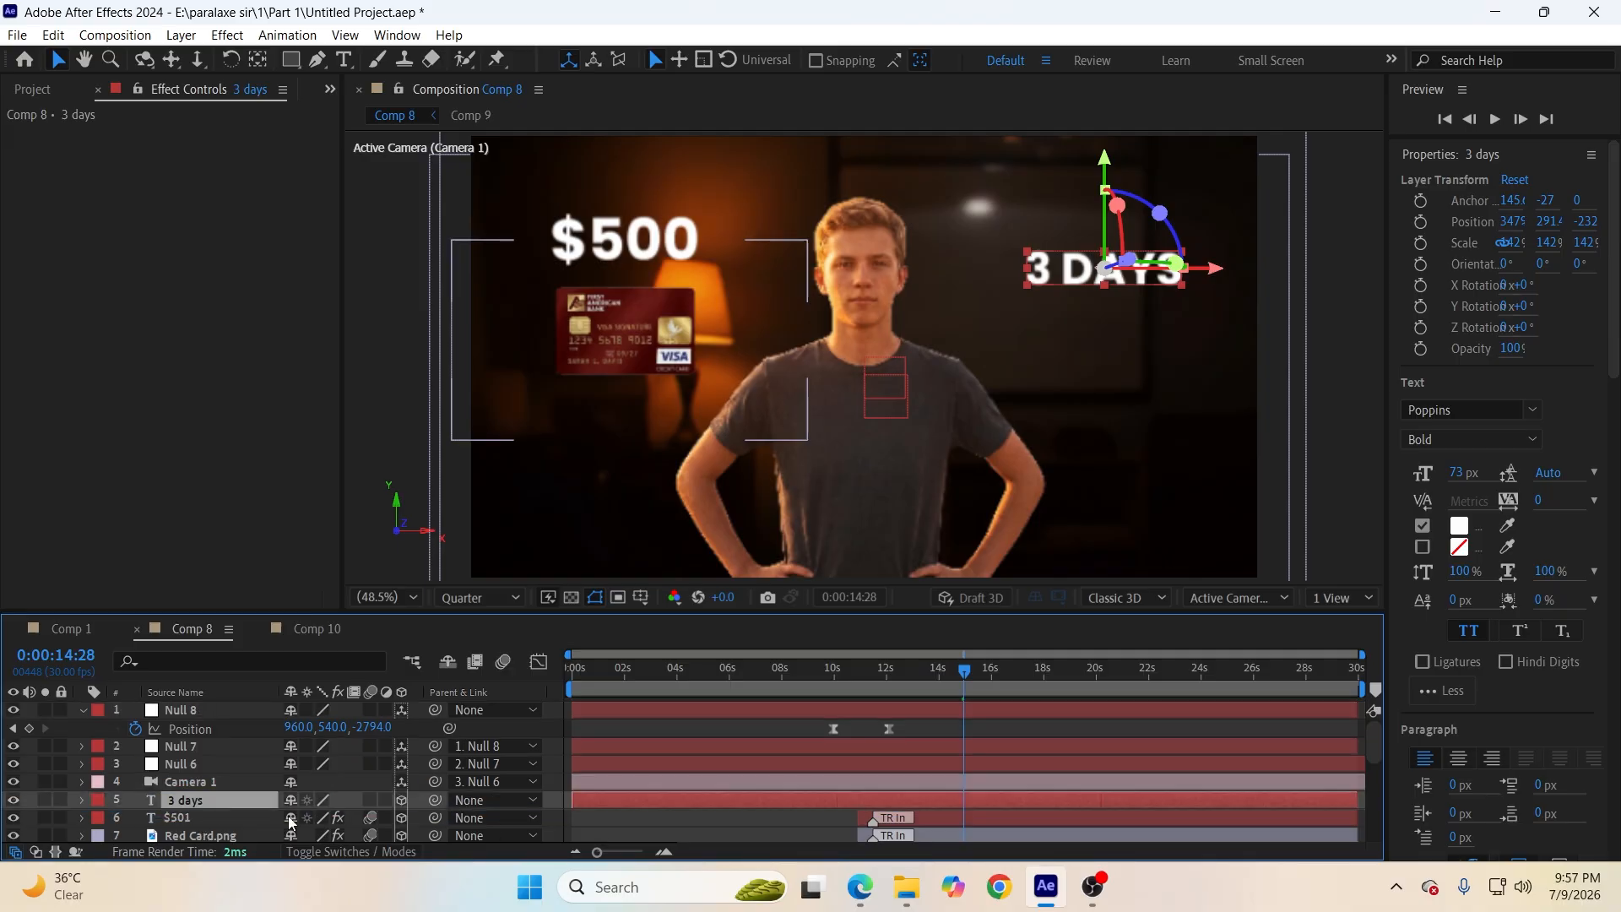
{"action": "left_click_drag", "start_coordinate": [963, 699], "coordinate": [910, 687]}
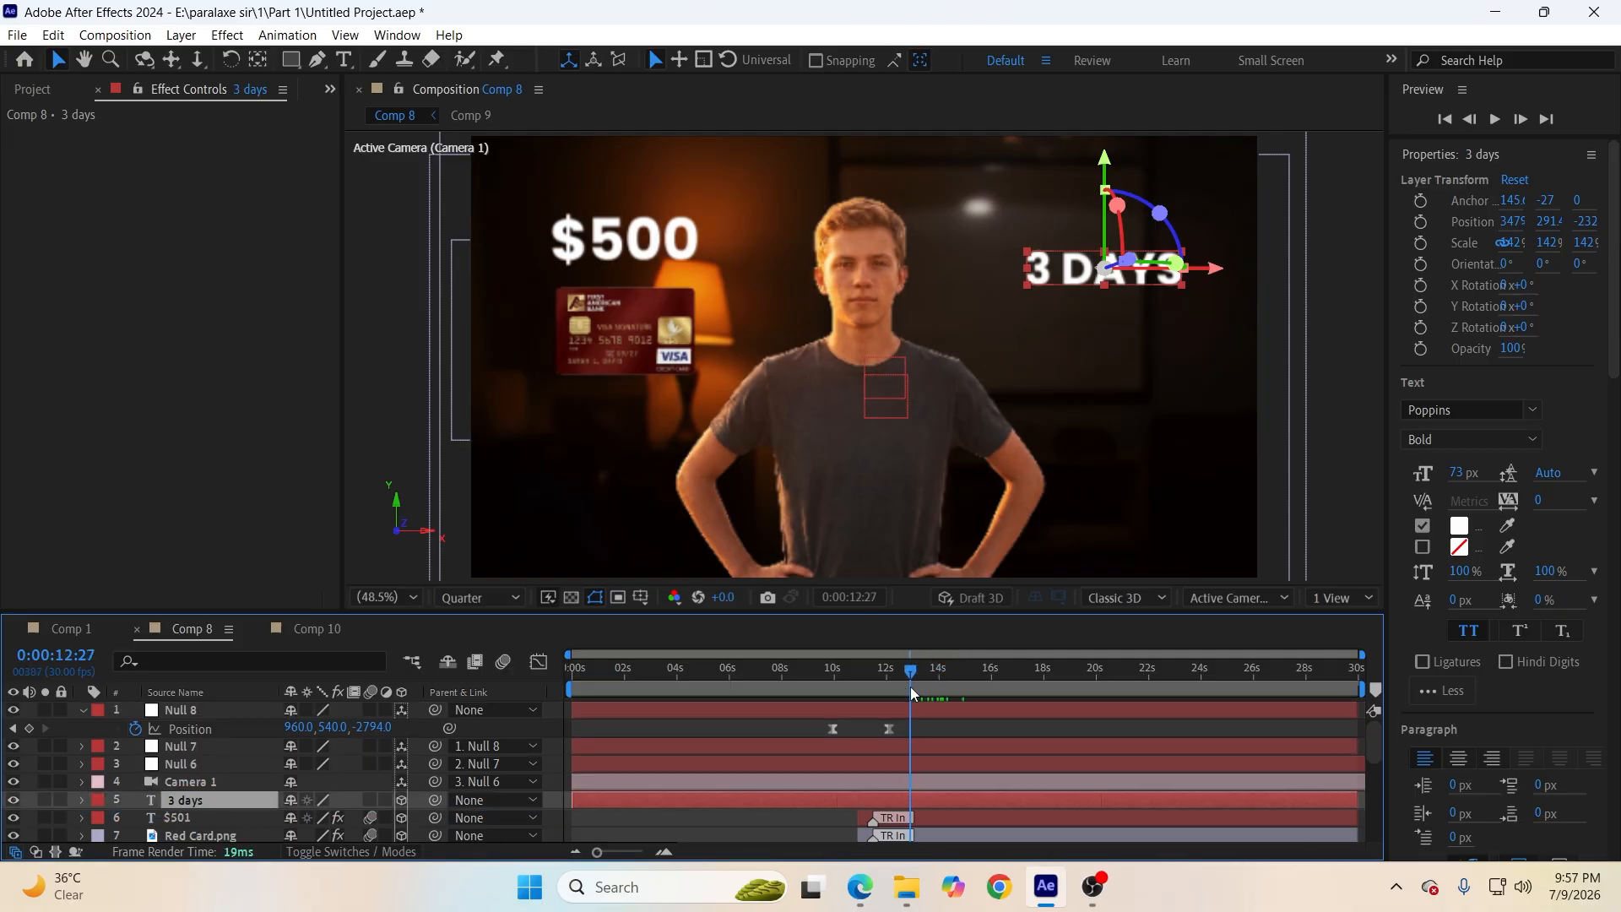
{"action": "key", "text": "ctrl+shift+d"}
{"action": "left_click", "coordinate": [877, 815]}
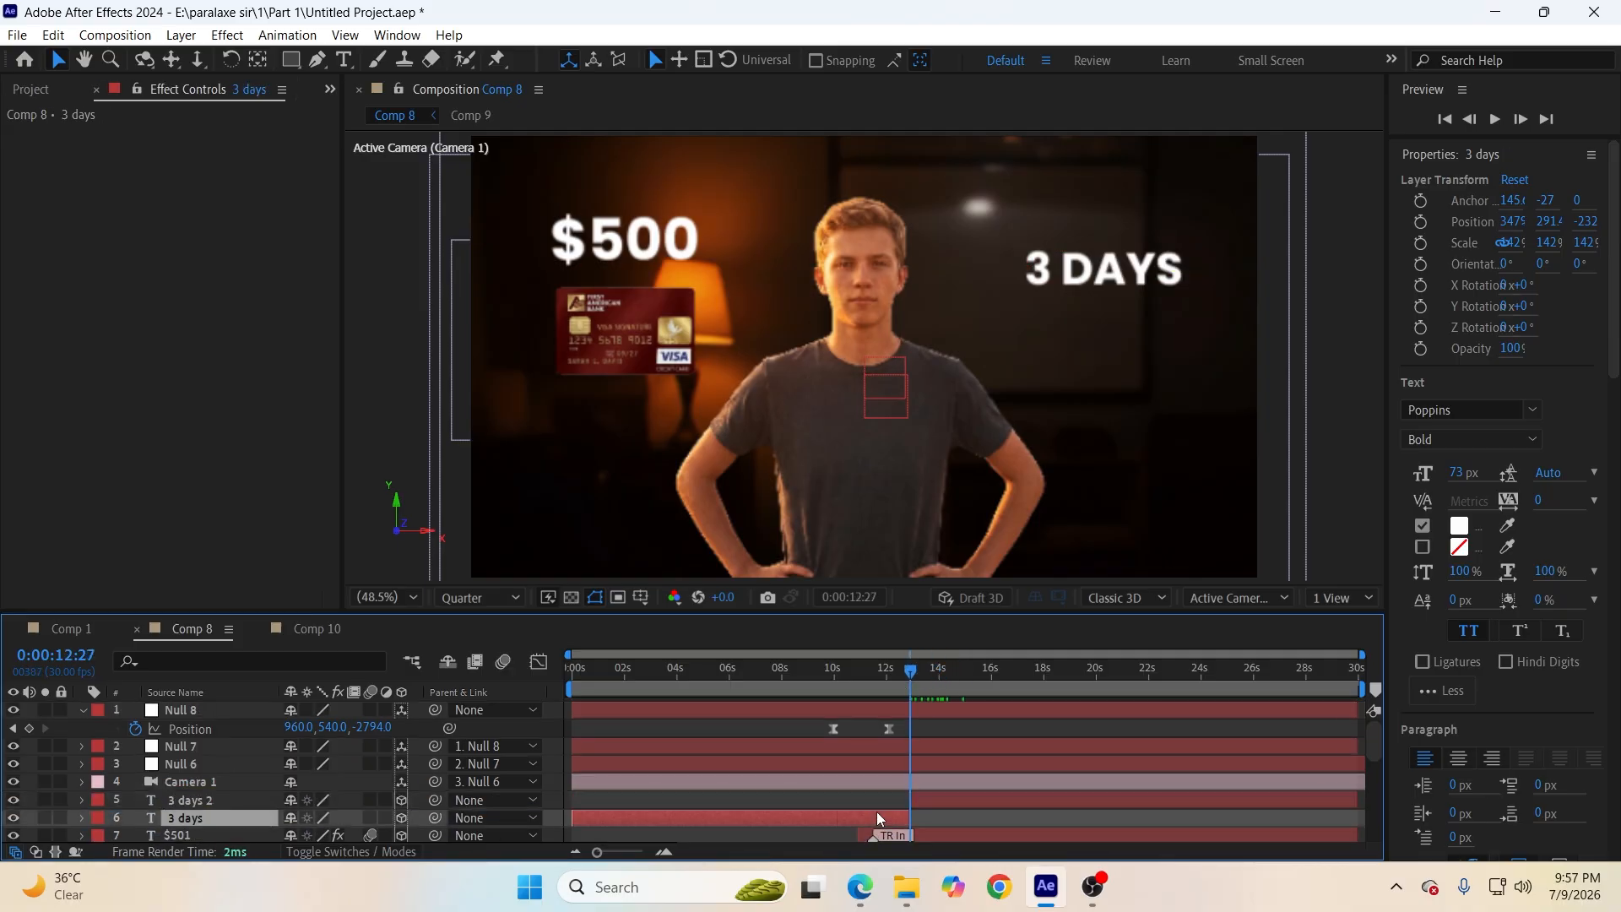
{"action": "key", "text": "Delete"}
{"action": "key", "text": "ctrl+s"}
Preview the text's entrance from about 12 seconds and shift the 3 DAYS layer about one second later in time.
{"action": "left_click_drag", "start_coordinate": [912, 677], "coordinate": [888, 692]}
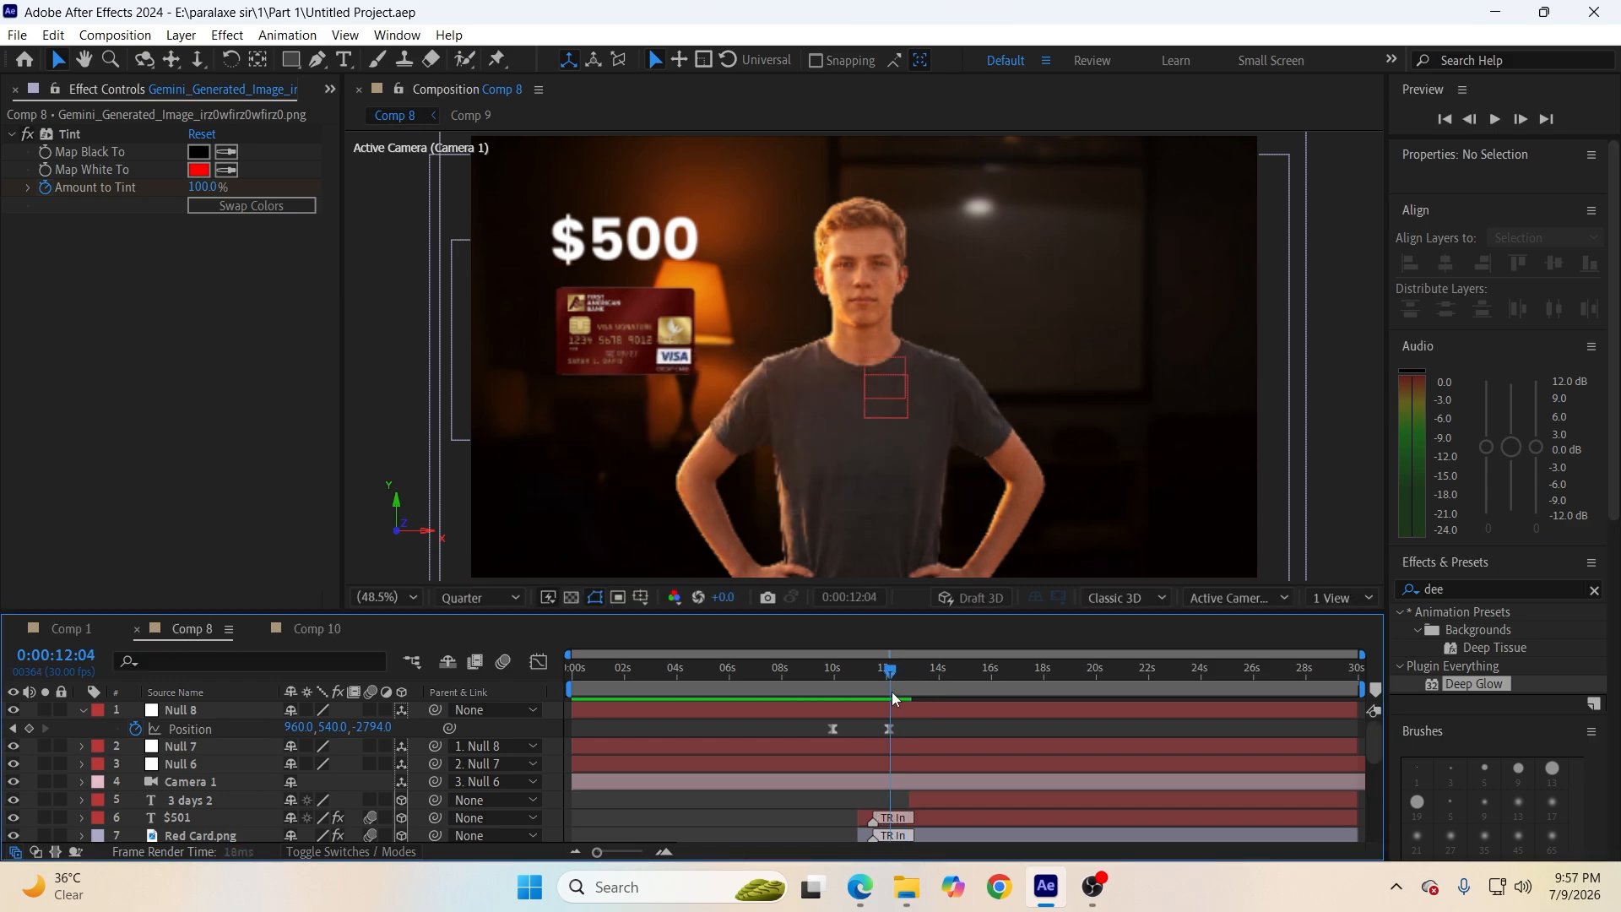
{"action": "key", "text": "space"}
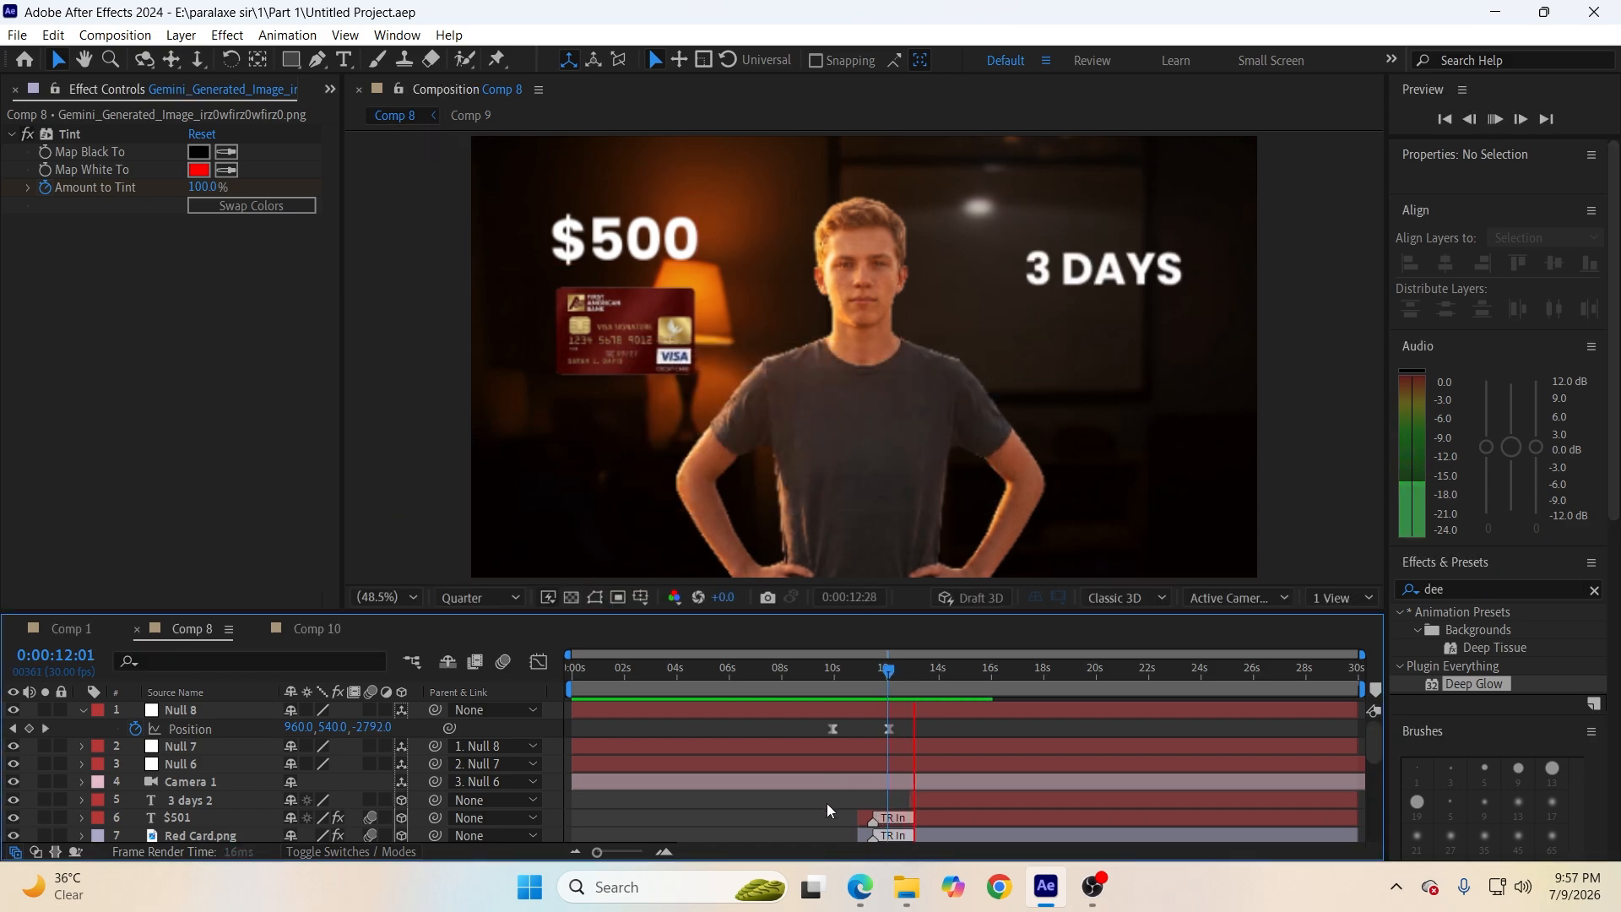
{"action": "left_click_drag", "start_coordinate": [941, 798], "coordinate": [965, 798]}
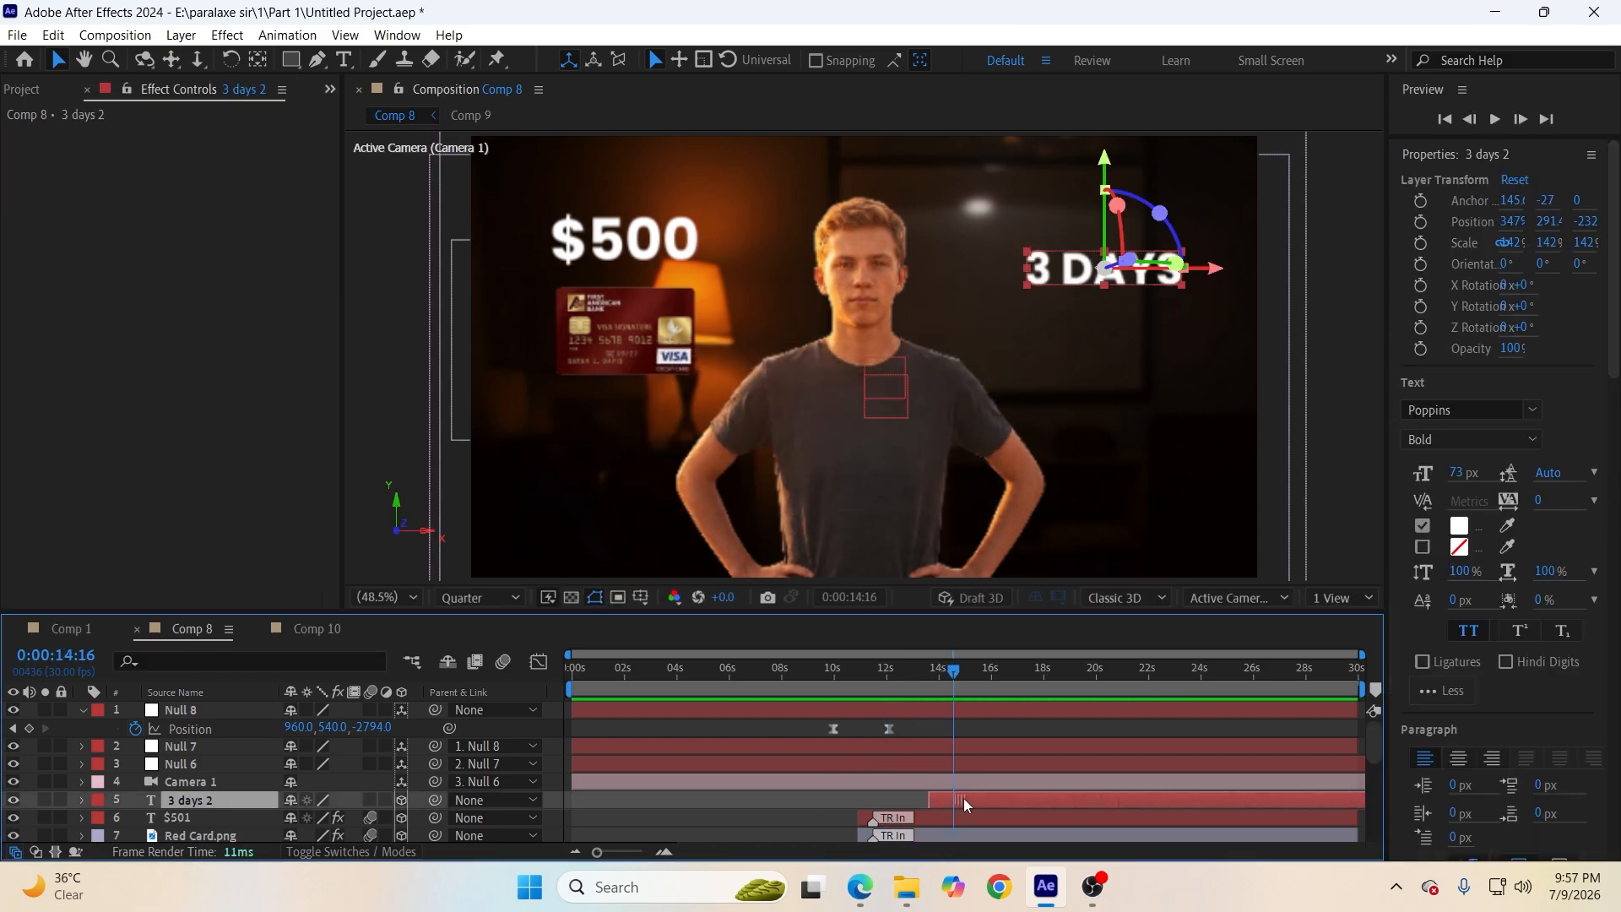
{"action": "mouse_move", "coordinate": [954, 682]}
{"action": "left_mouse_down"}
{"action": "mouse_move", "coordinate": [920, 683]}
{"action": "mouse_move", "coordinate": [955, 691]}
{"action": "left_mouse_up"}
{"action": "left_click", "coordinate": [743, 808]}
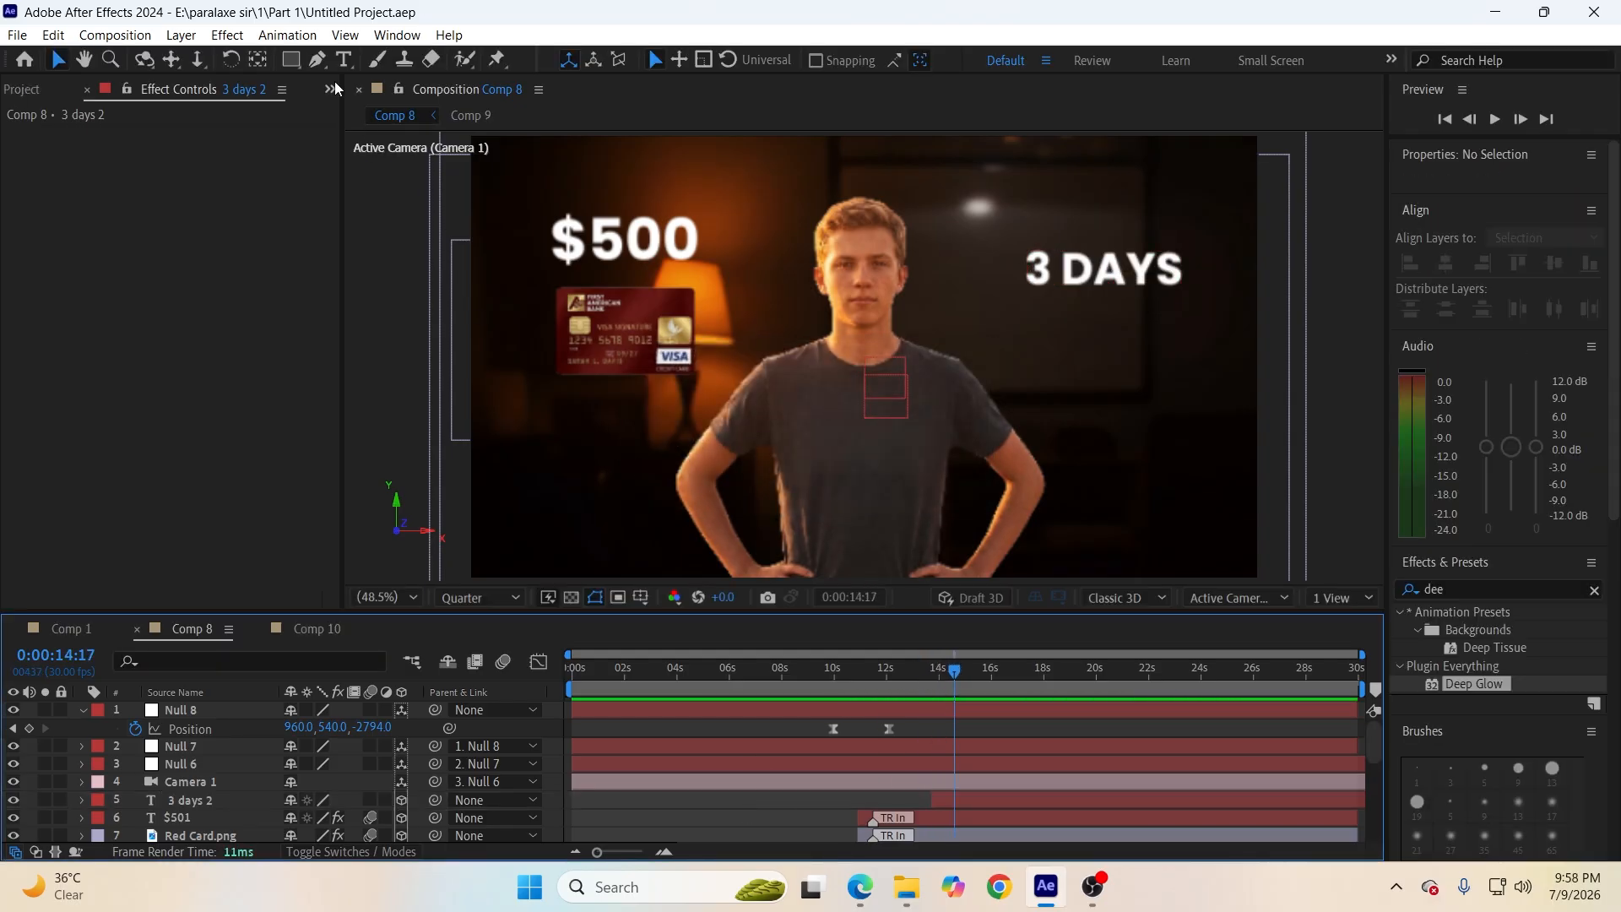
Draw a curved open path with an 8 px white stroke from beside the boy's shoulder up to the 3 DAYS text.
{"action": "left_click", "coordinate": [320, 62]}
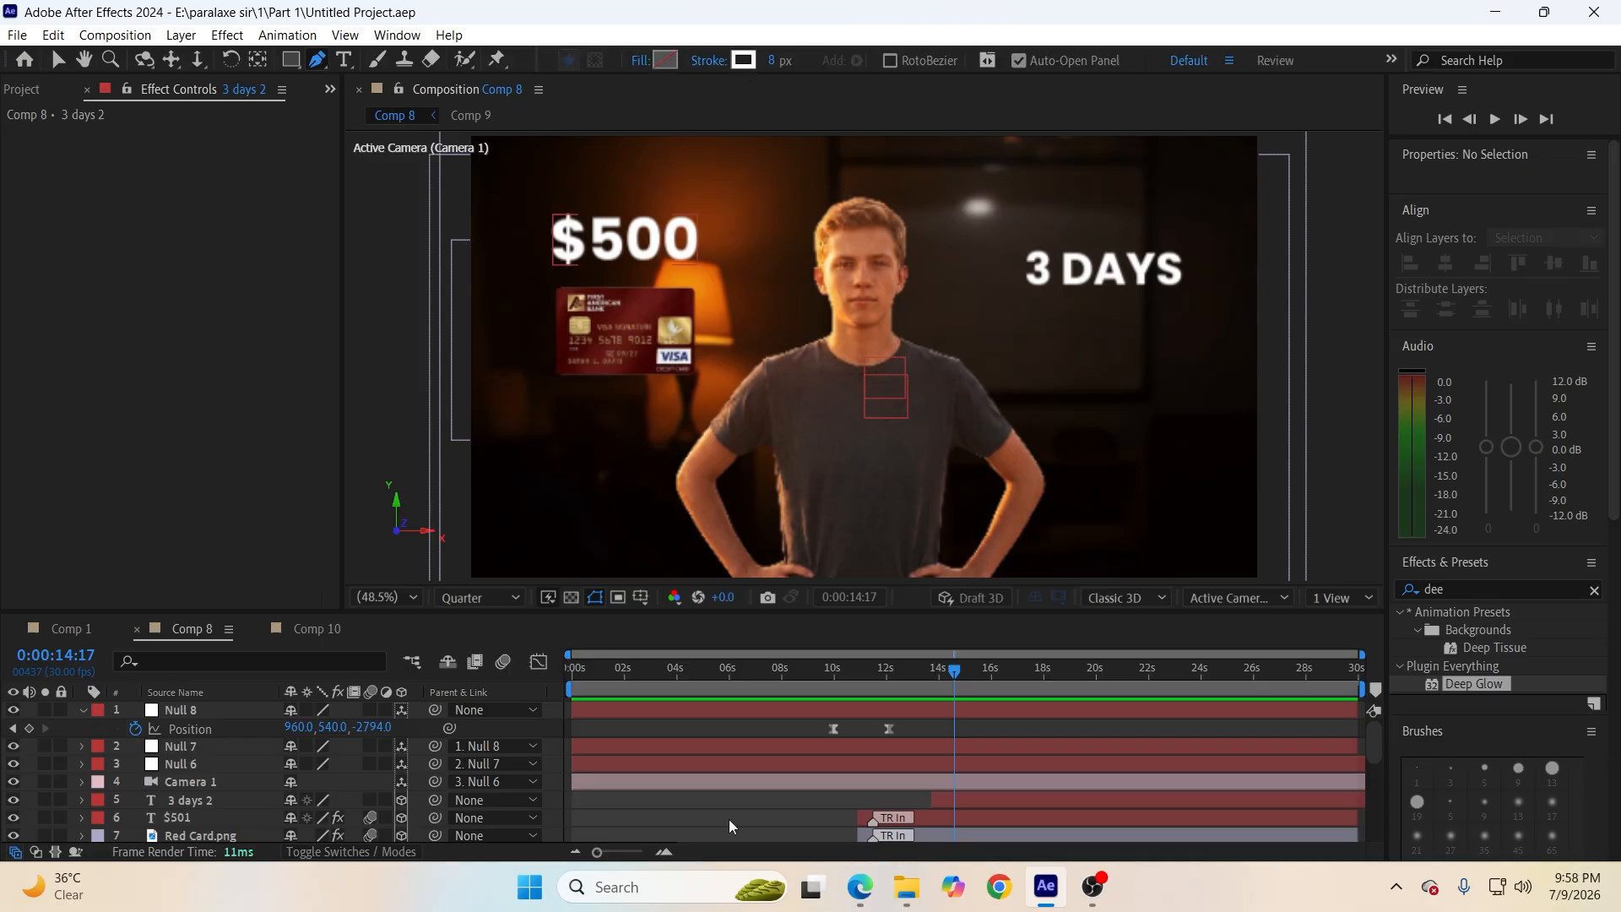
{"action": "left_click", "coordinate": [758, 823]}
{"action": "scroll", "coordinate": [765, 814], "scroll_direction": "down", "scroll_amount": 2}
{"action": "scroll", "coordinate": [767, 812], "scroll_direction": "up", "scroll_amount": 2}
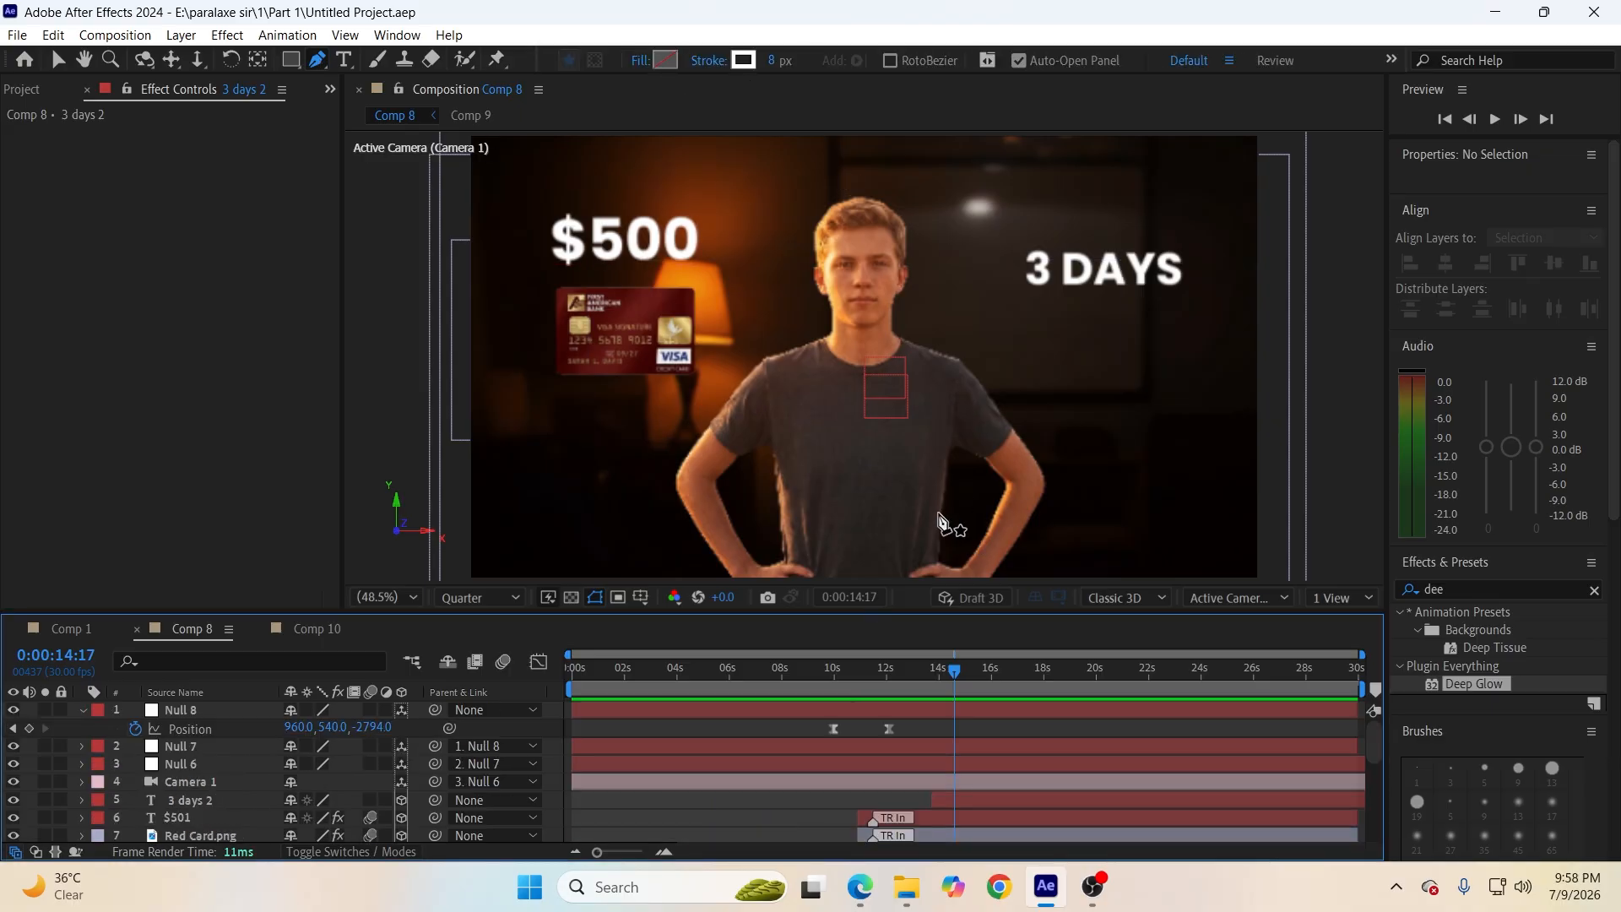
{"action": "left_click", "coordinate": [937, 379]}
{"action": "left_click_drag", "start_coordinate": [1098, 312], "coordinate": [1119, 259]}
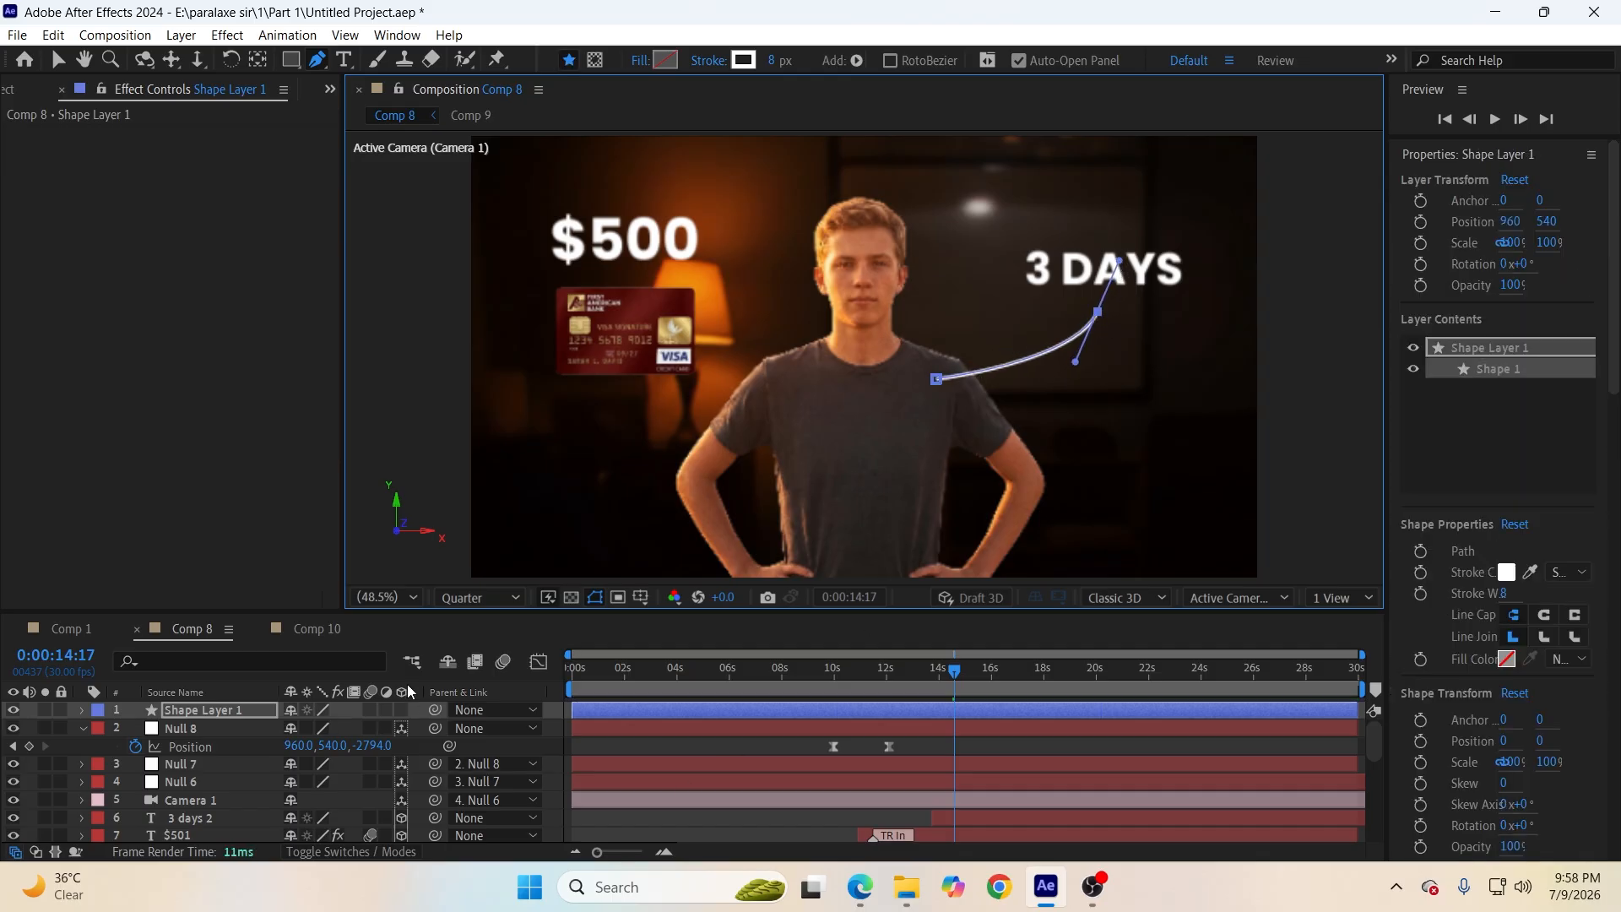
{"action": "left_click", "coordinate": [767, 814]}
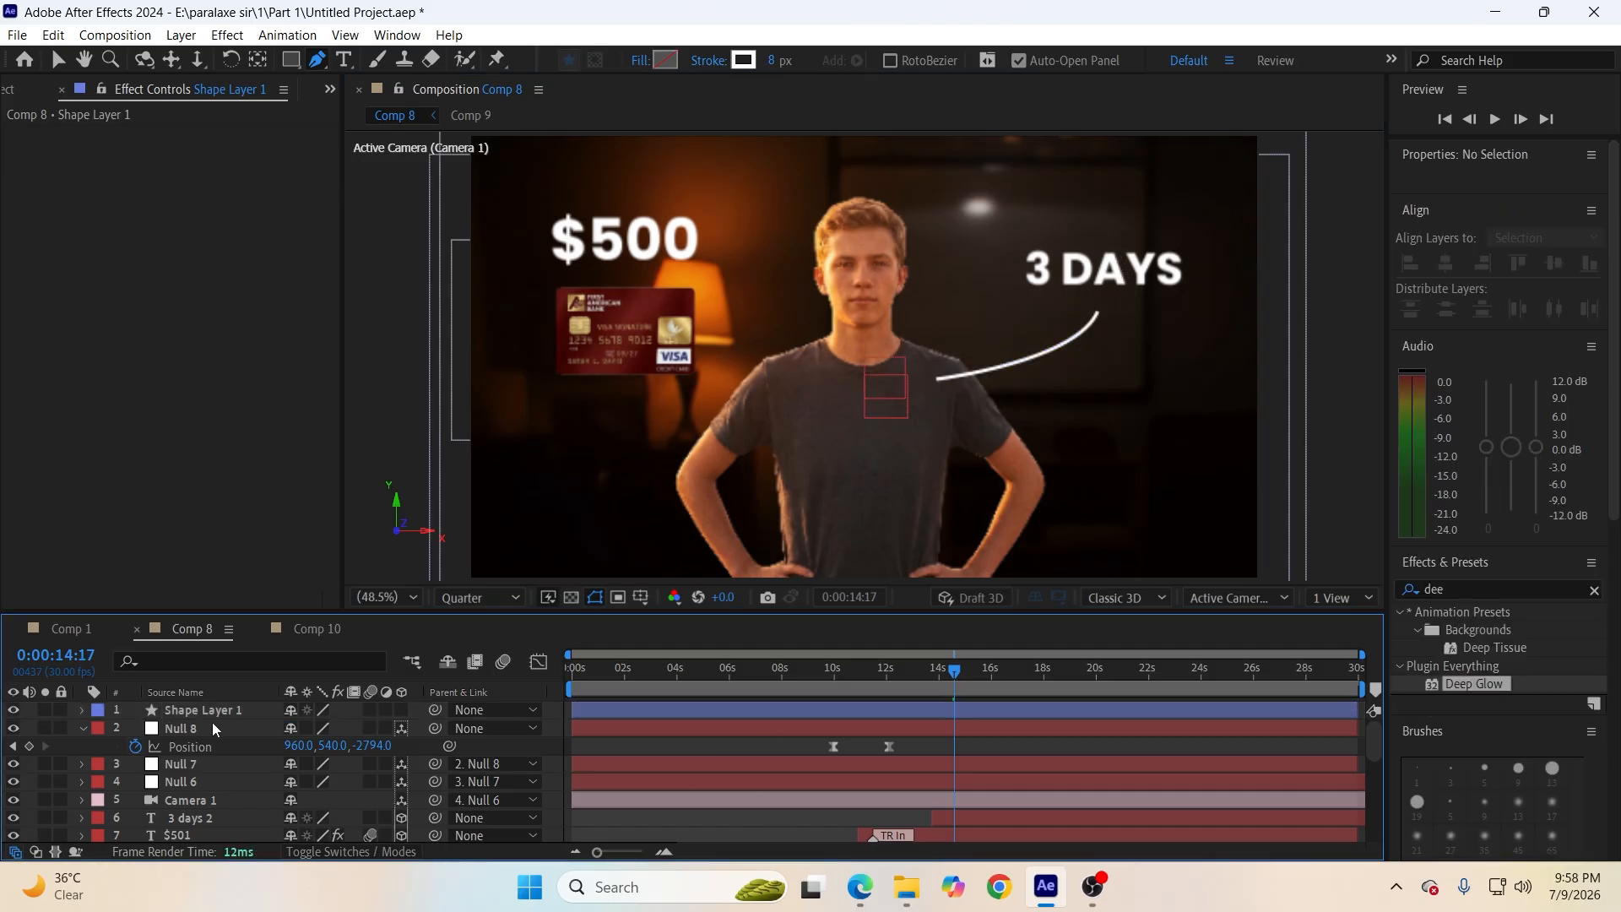
Make the curved line a 3D layer below Camera 1 and reposition it to link the boy's shoulder to 3 DAYS.
{"action": "left_click_drag", "start_coordinate": [211, 711], "coordinate": [225, 804]}
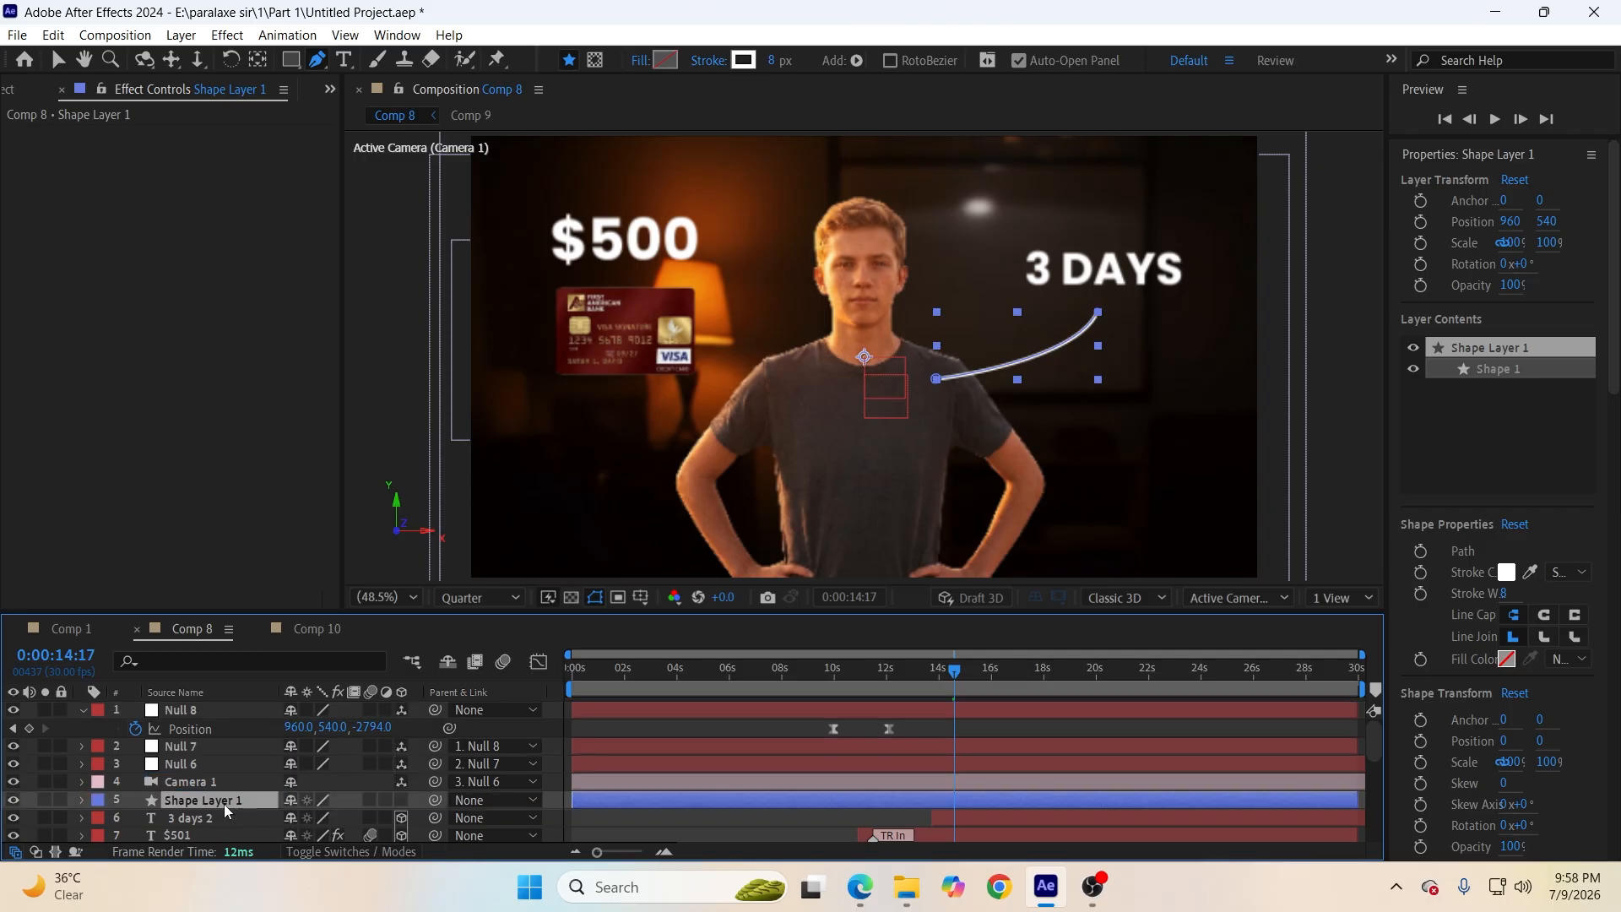
{"action": "left_click", "coordinate": [402, 799]}
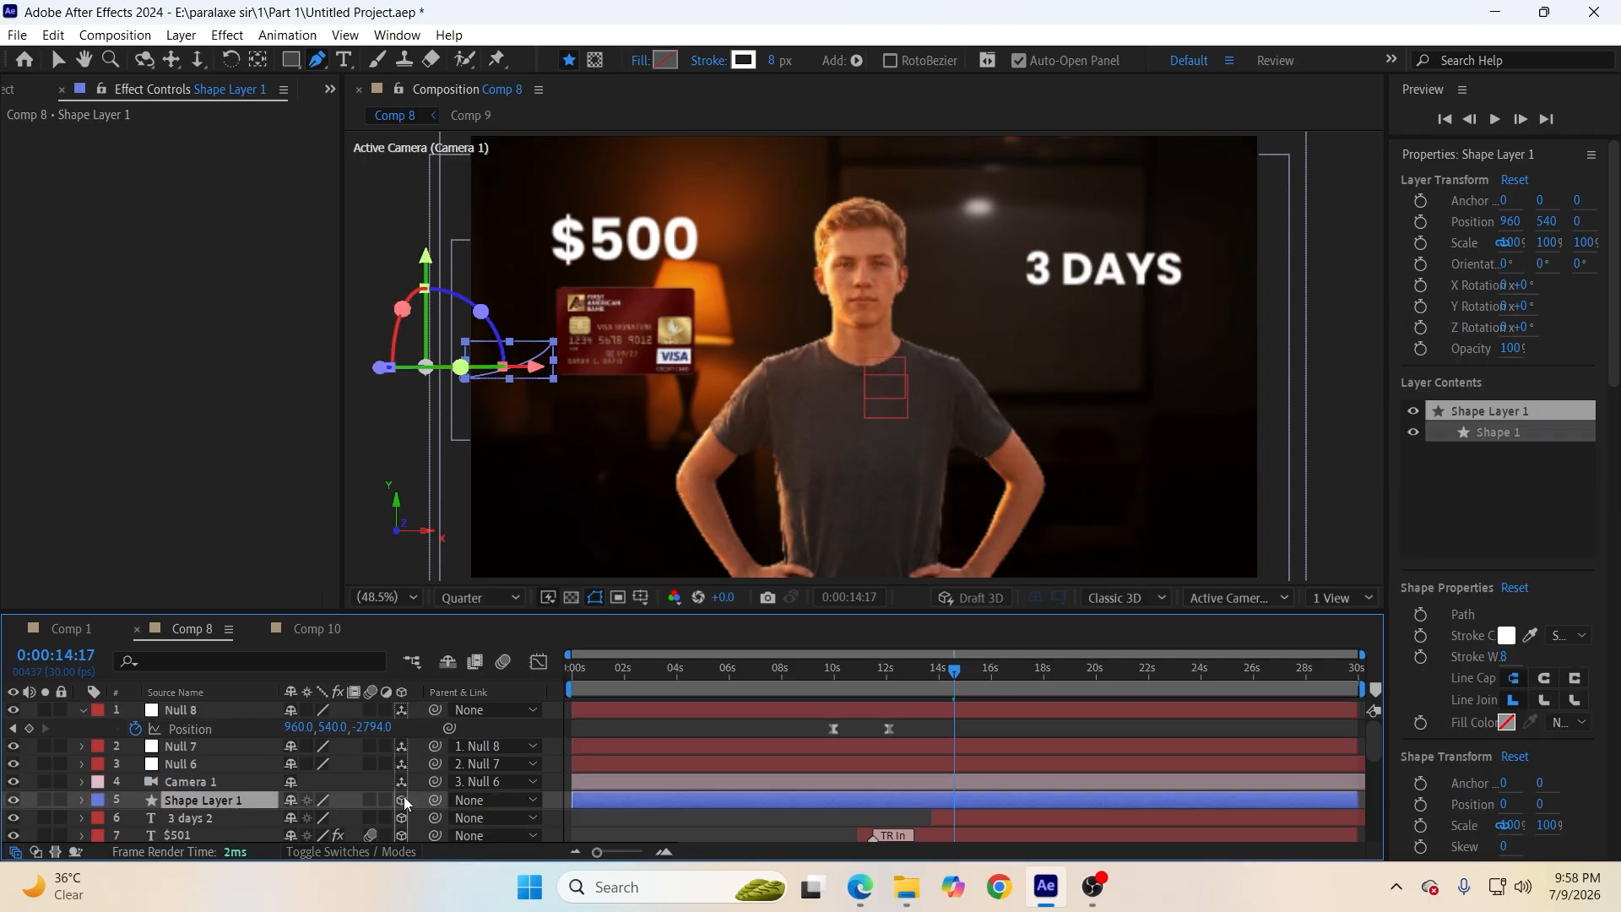
{"action": "left_click", "coordinate": [69, 63]}
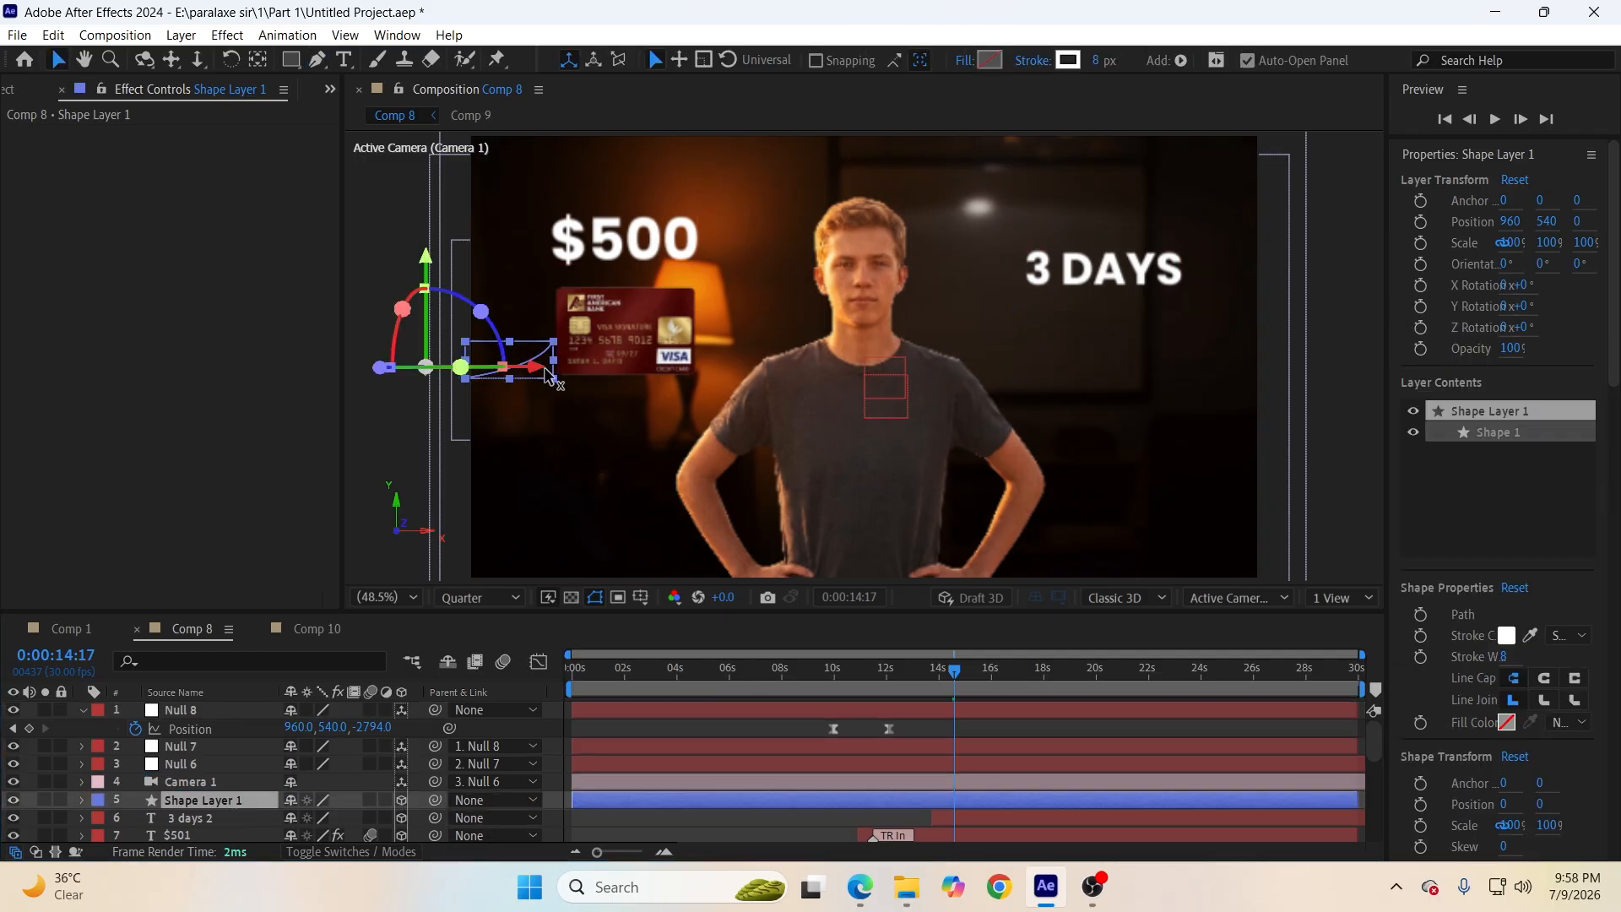
{"action": "left_click_drag", "start_coordinate": [551, 377], "coordinate": [1078, 371]}
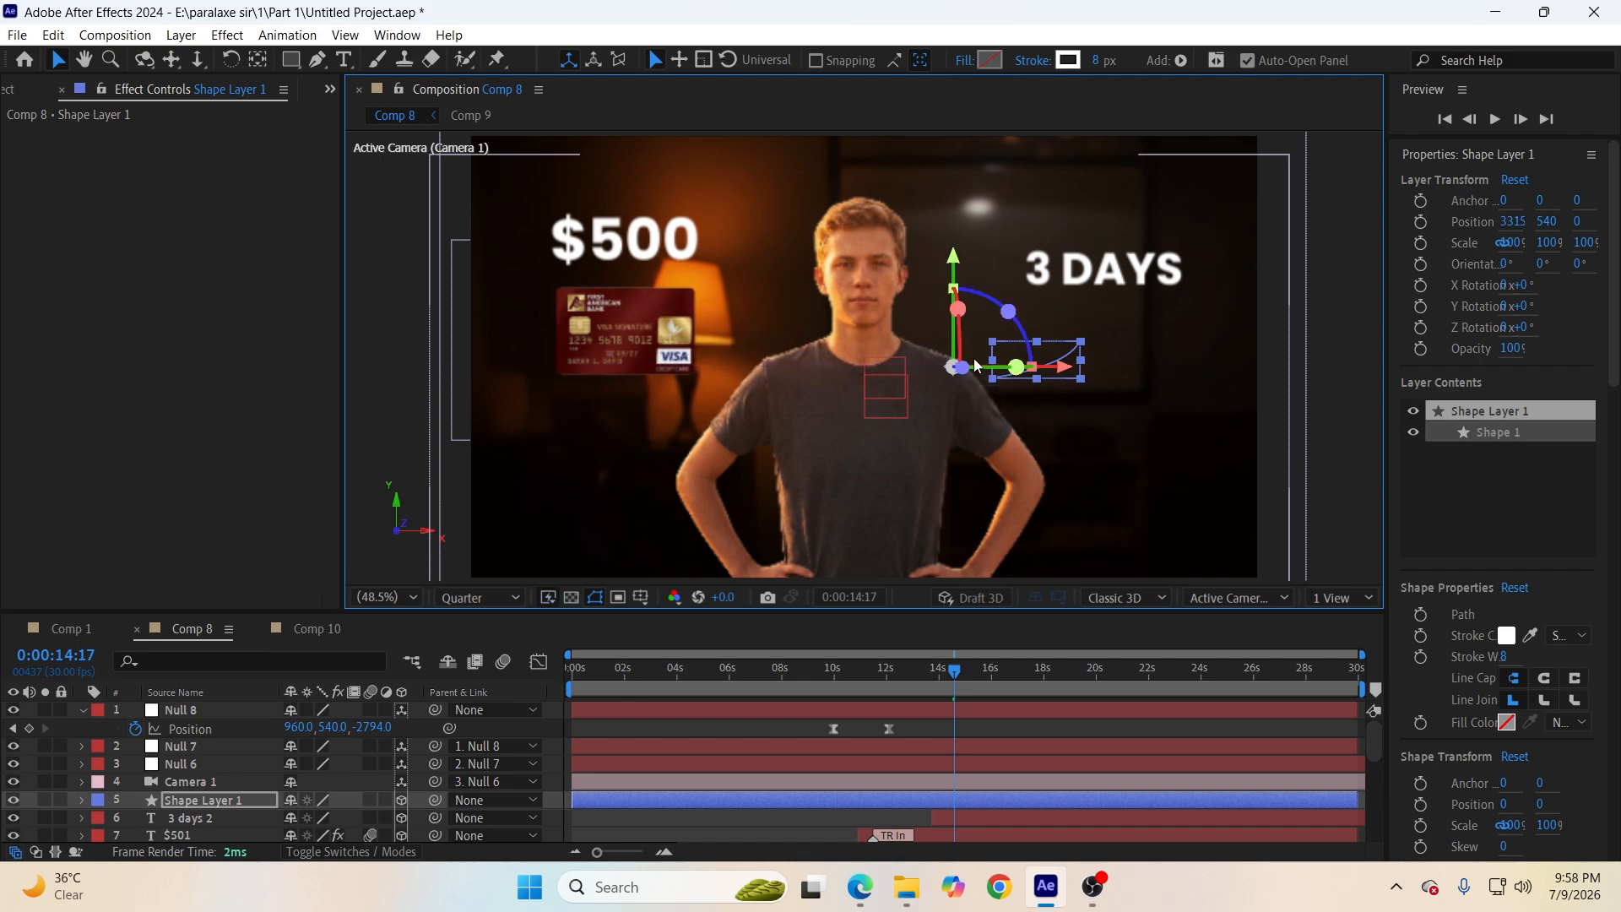
{"action": "left_click_drag", "start_coordinate": [963, 371], "coordinate": [1011, 361]}
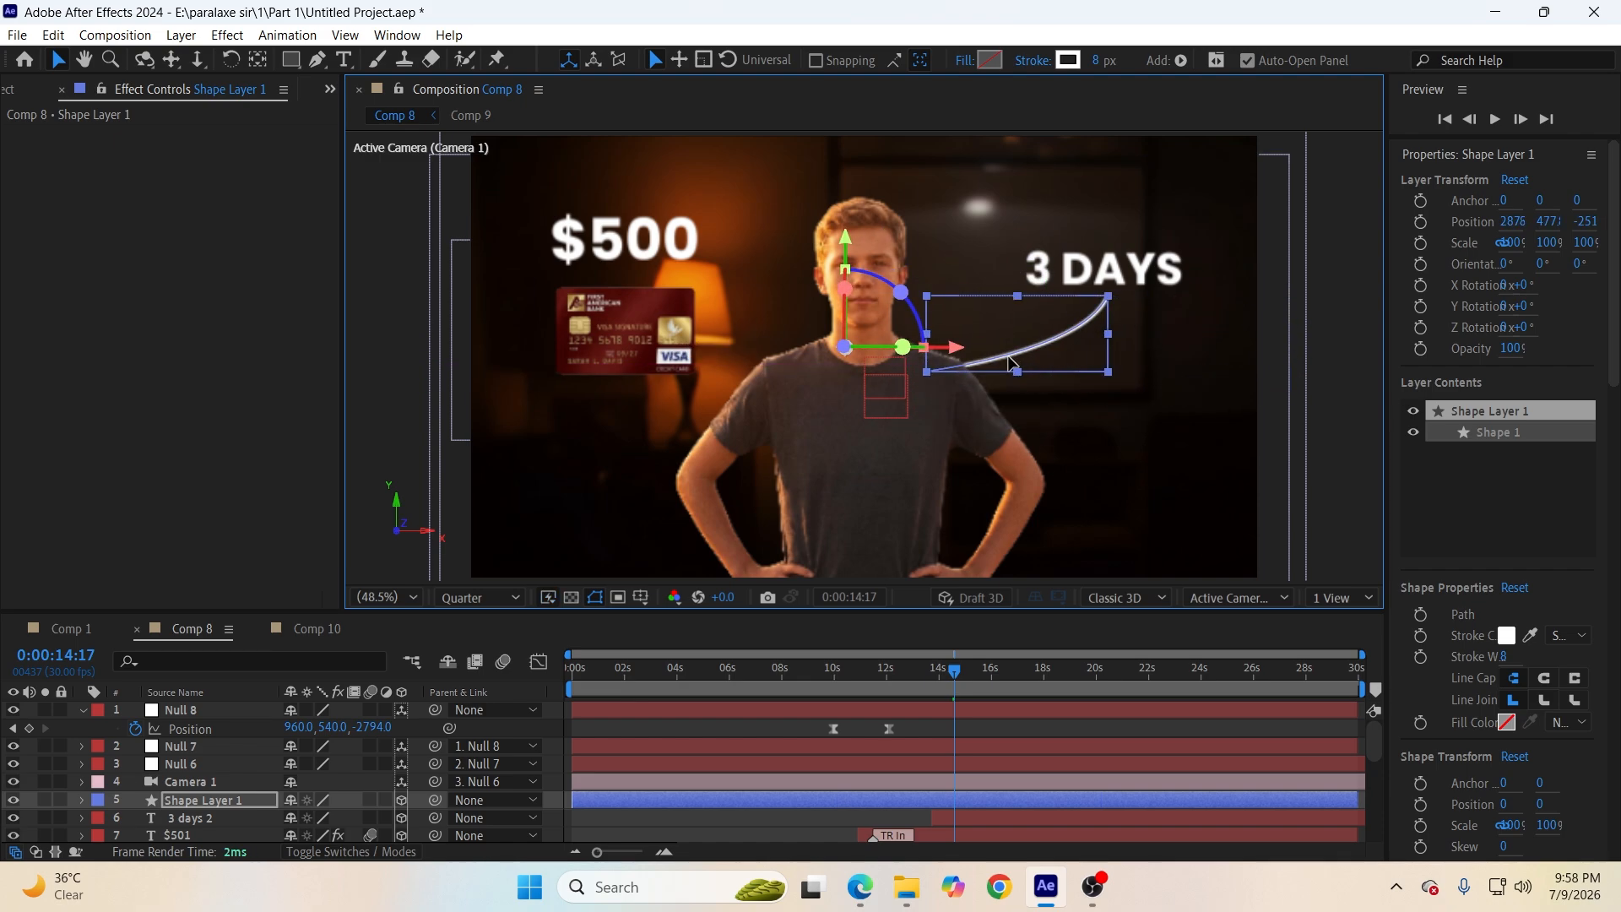
Center the curved line's anchor point and save the project.
{"action": "left_click", "coordinate": [257, 59]}
{"action": "key", "text": "ctrl+alt+Home"}
{"action": "key", "text": "ctrl+s"}
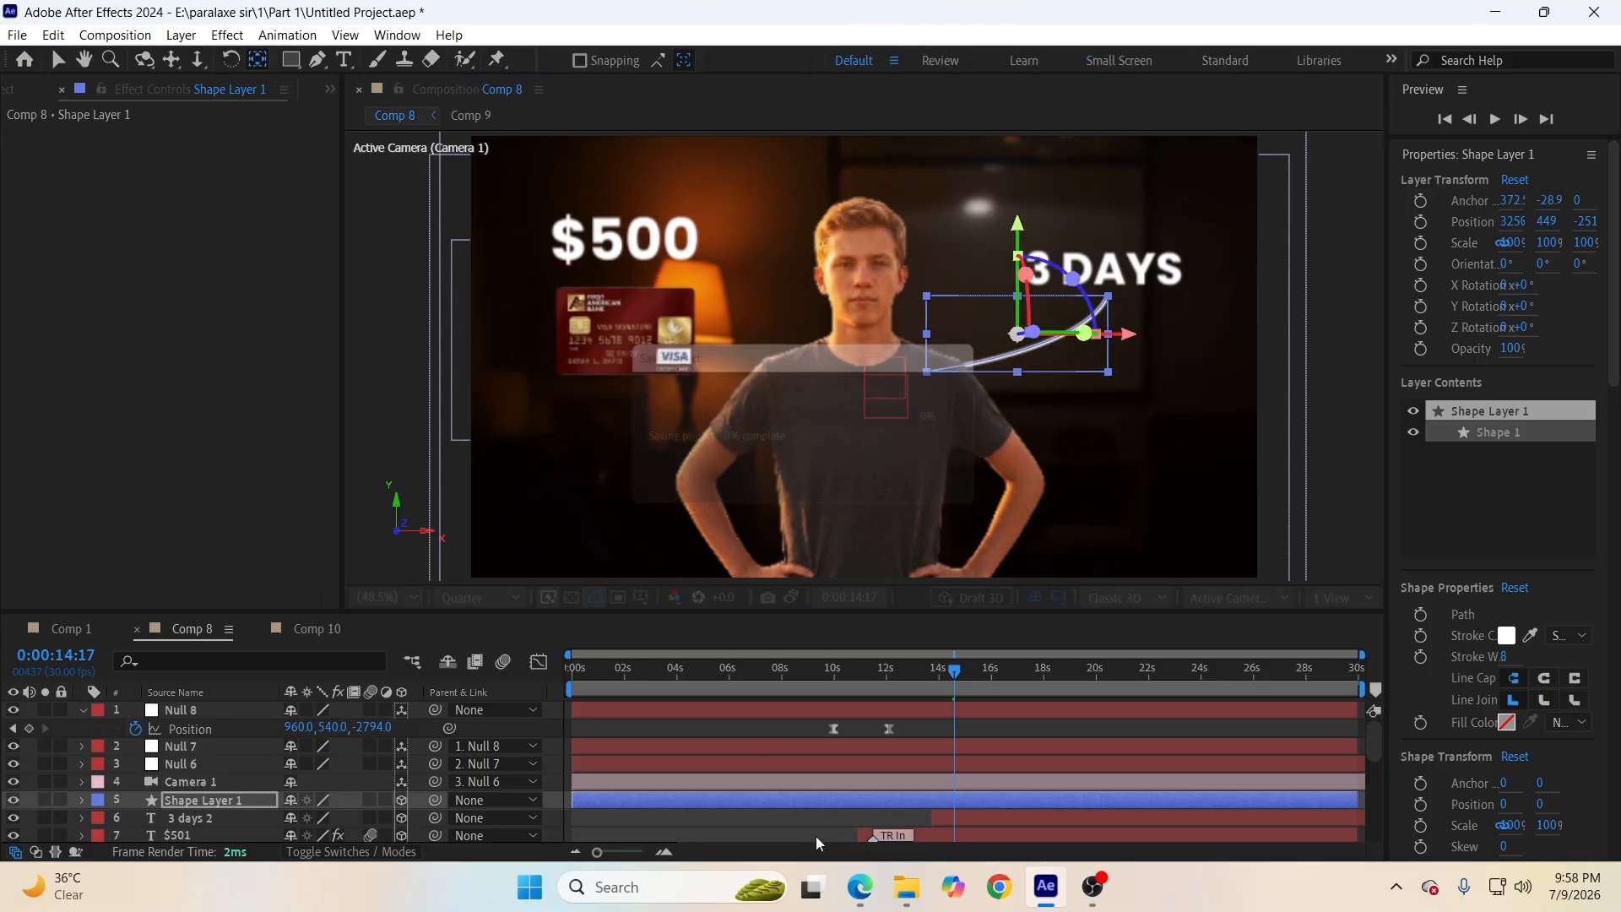
Add Trim Paths to the curved line and keyframe only its End at 0% at 0:00:13:23.
{"action": "left_click_drag", "start_coordinate": [951, 676], "coordinate": [935, 684]}
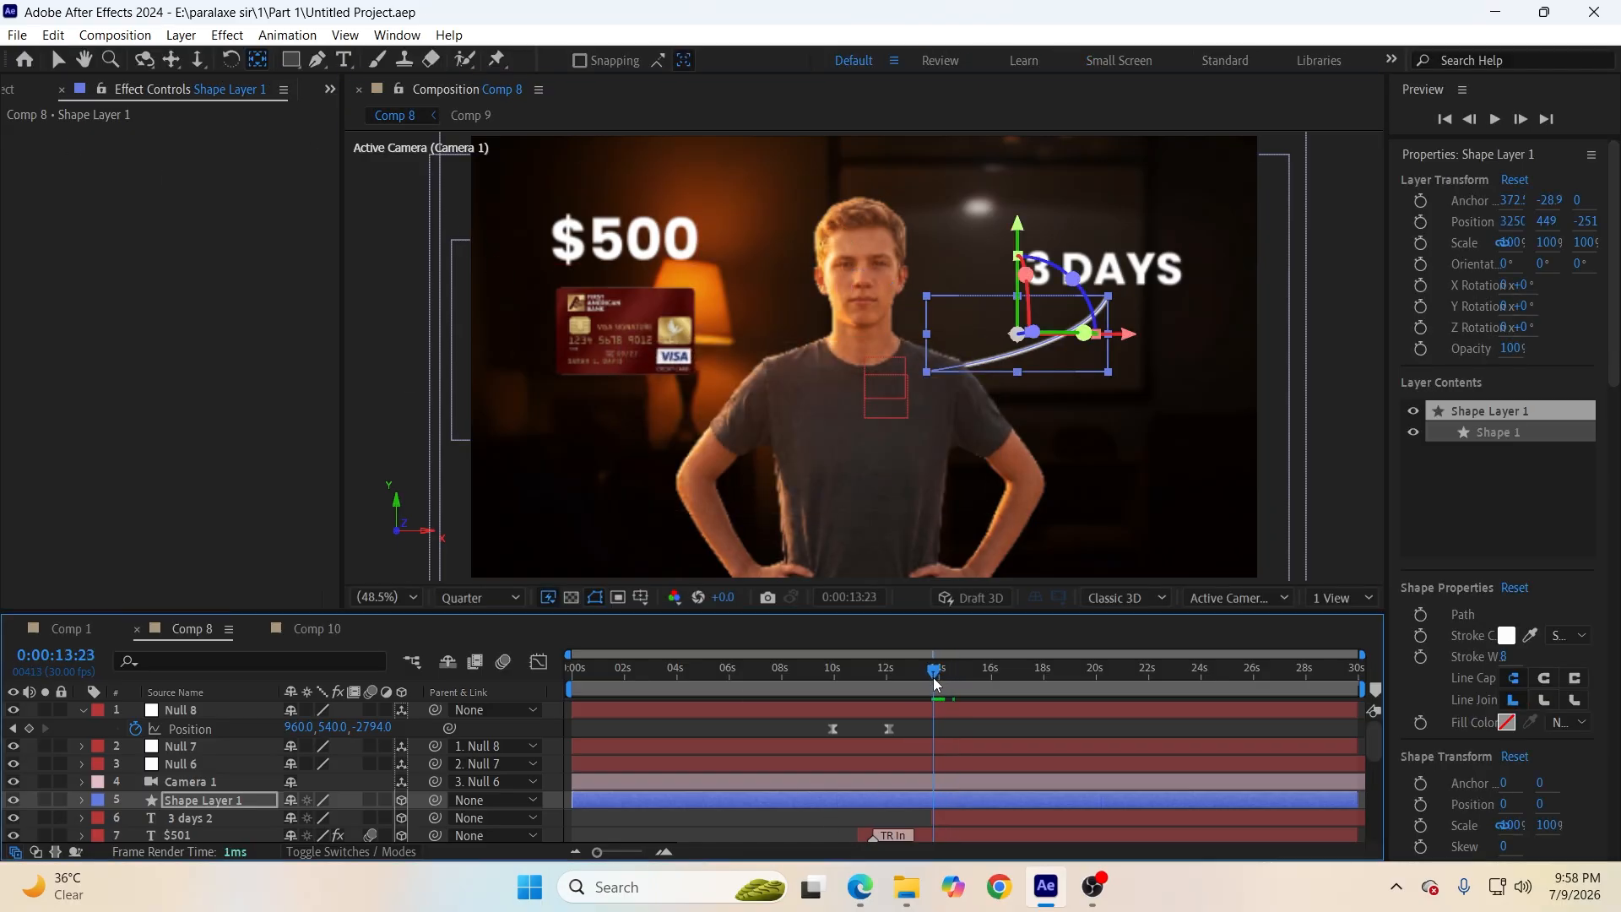
{"action": "left_click", "coordinate": [82, 801]}
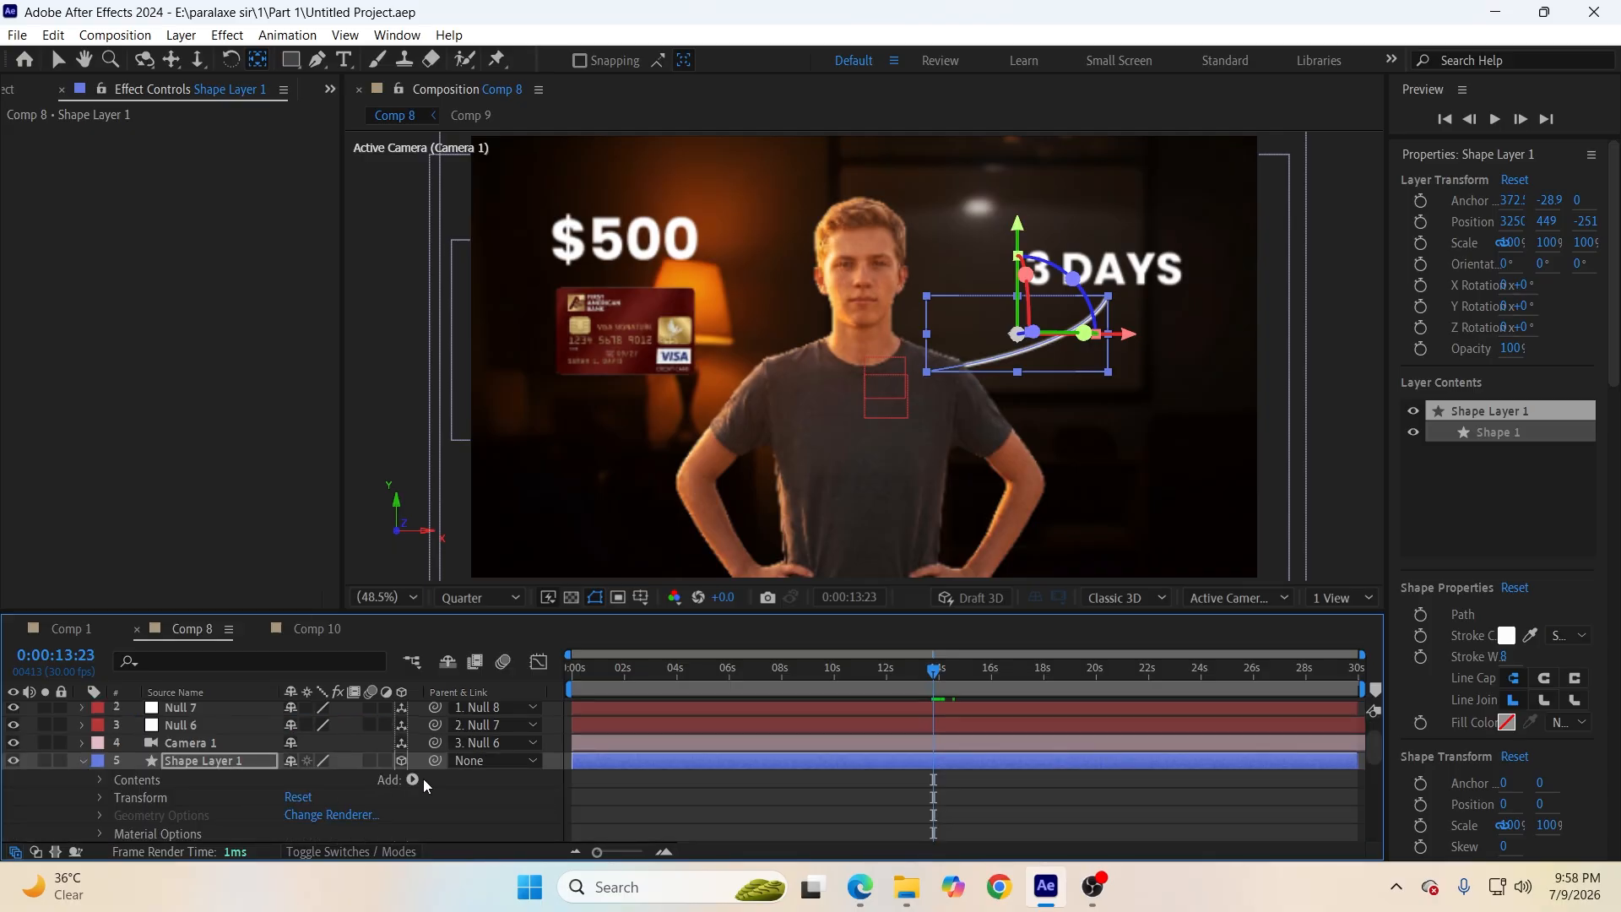
{"action": "left_click", "coordinate": [413, 779]}
{"action": "left_click", "coordinate": [402, 645]}
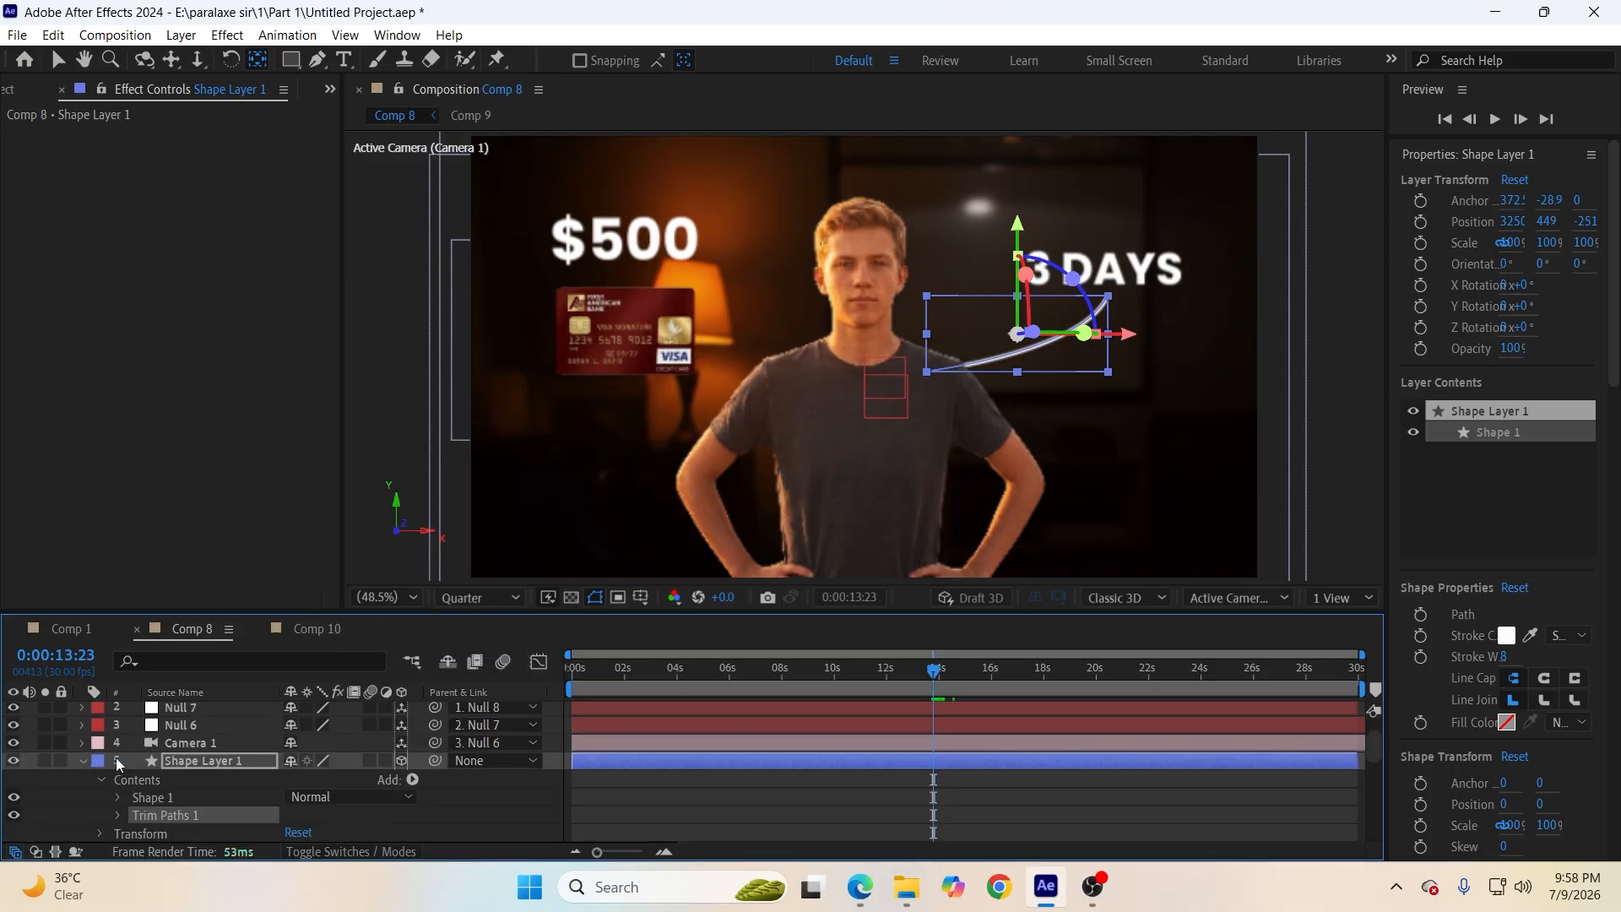
{"action": "left_click", "coordinate": [118, 763]}
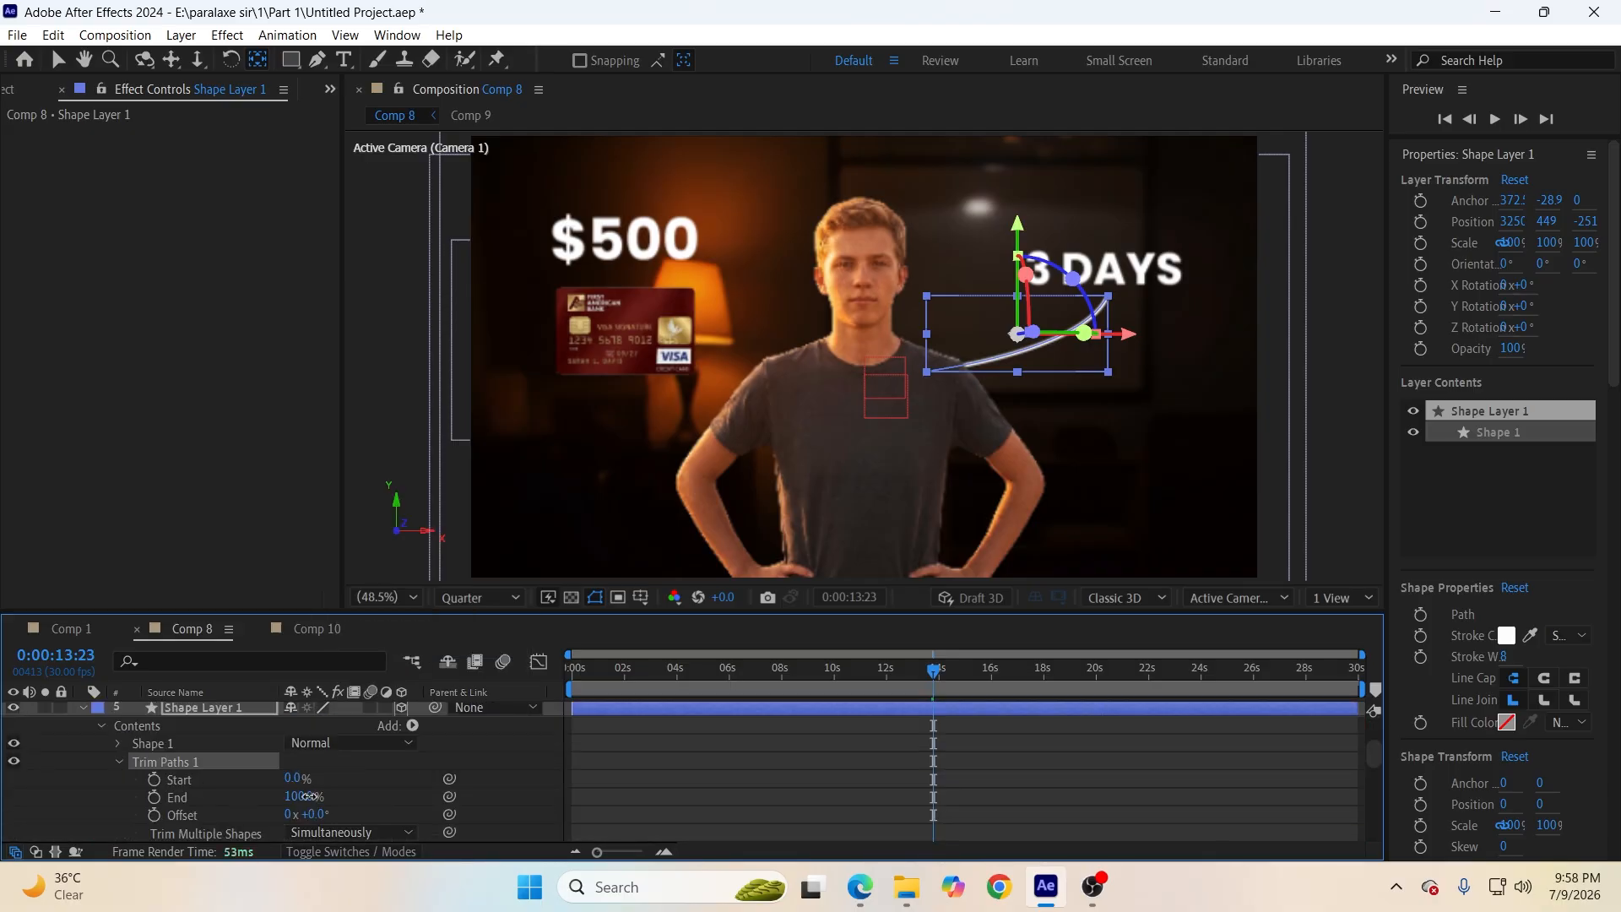
{"action": "left_click", "coordinate": [154, 798]}
{"action": "left_click", "coordinate": [154, 815]}
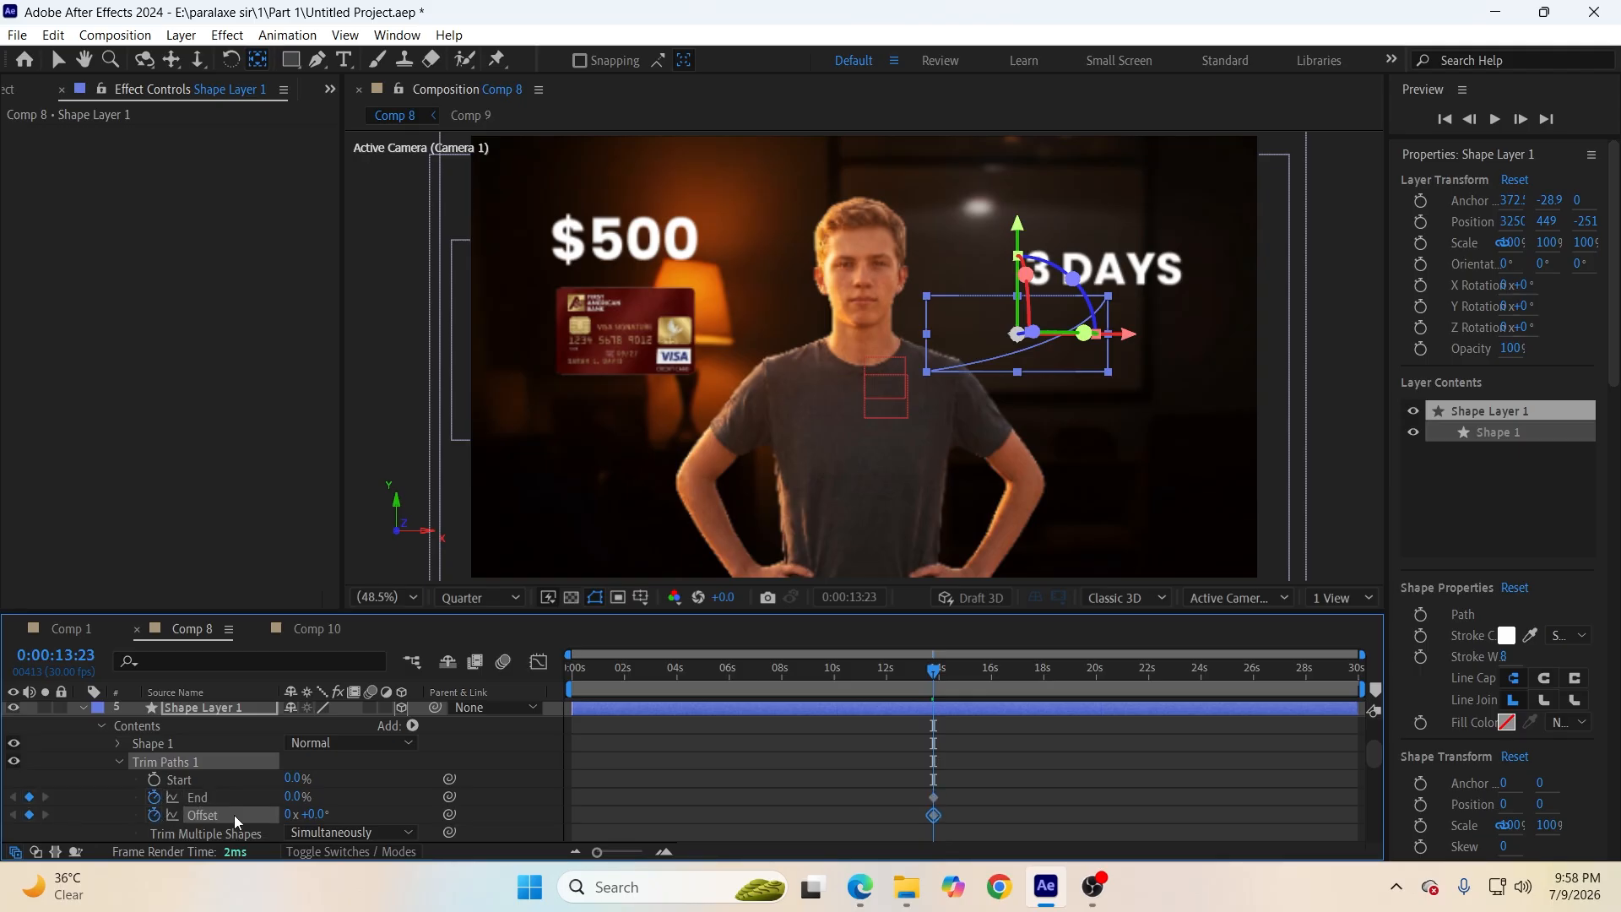
{"action": "left_click", "coordinate": [238, 816]}
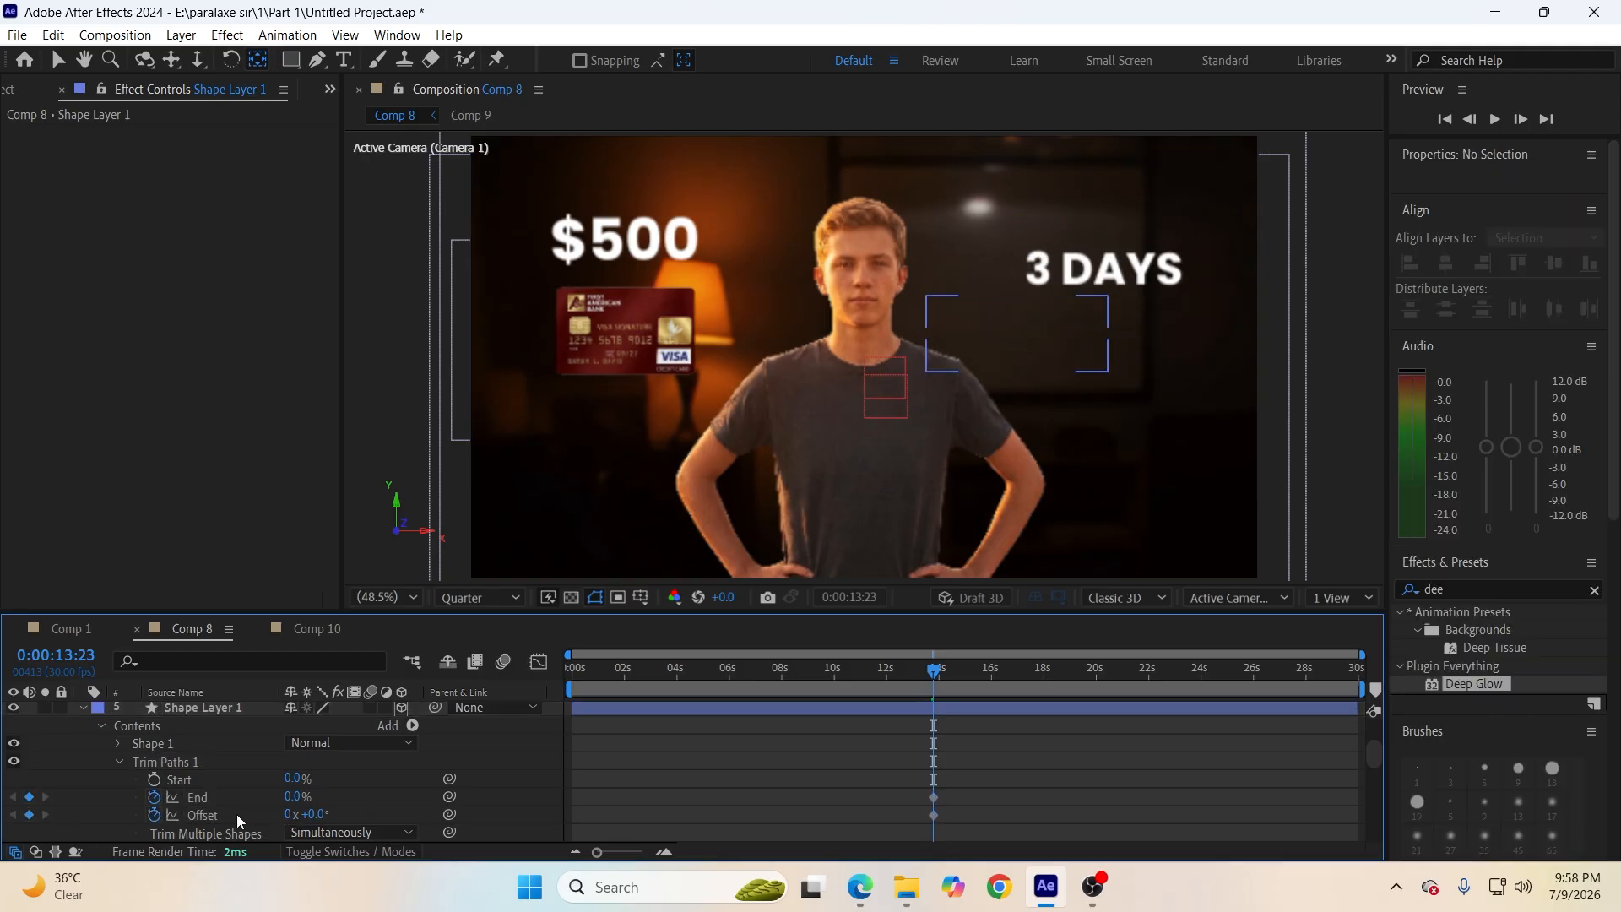
{"action": "left_click", "coordinate": [155, 815]}
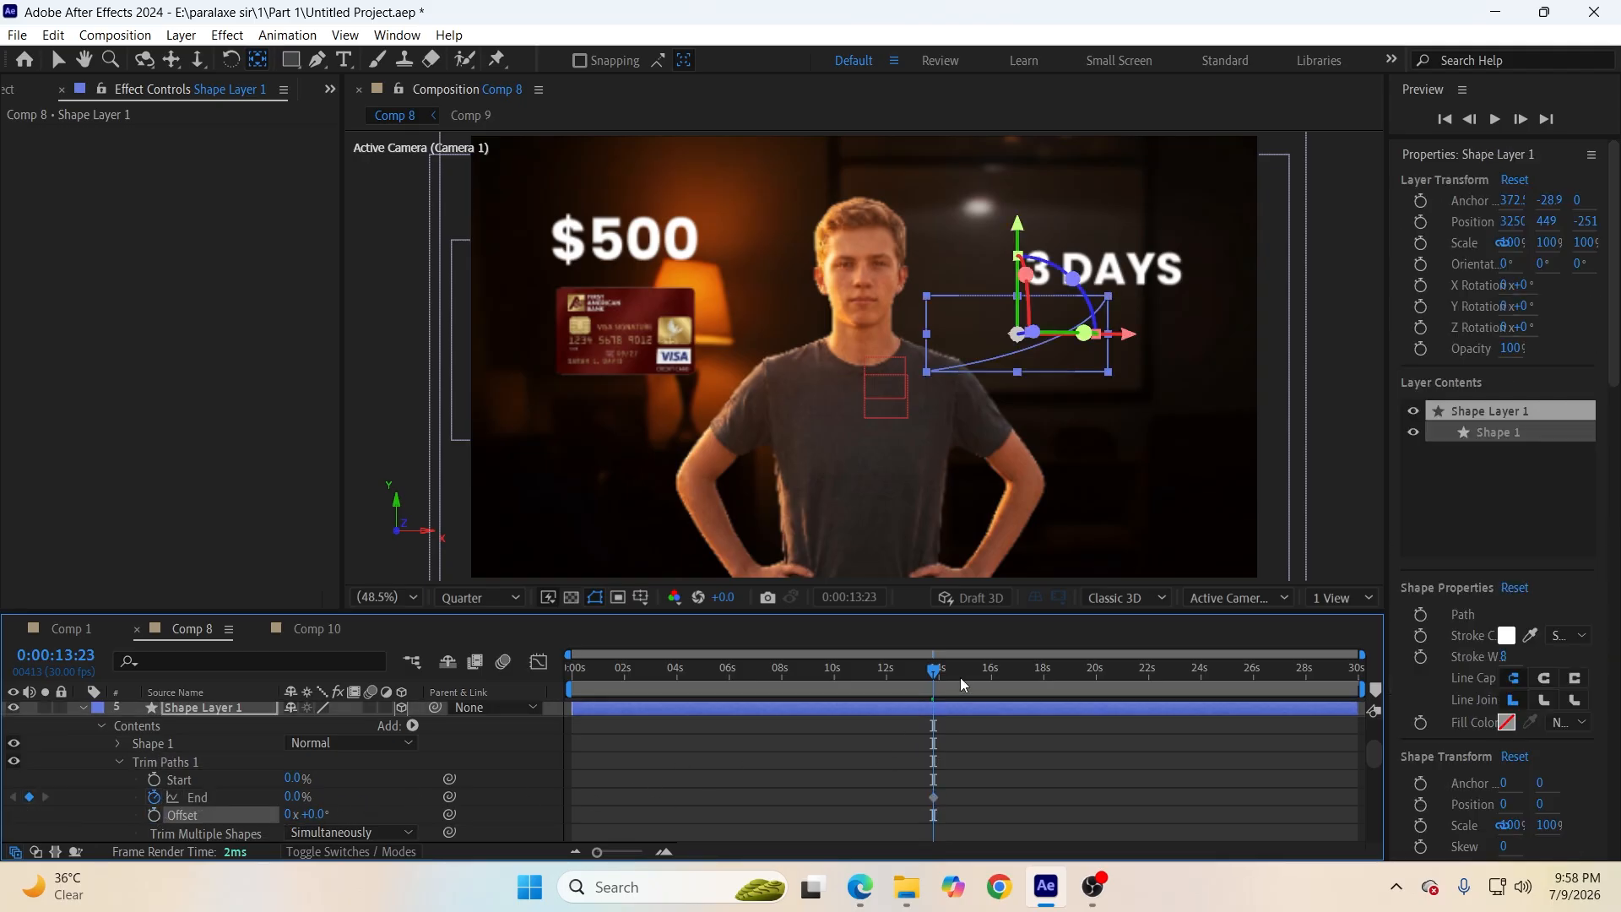
Set the line's Trim Paths End to 100% at 0:00:15:16 and apply Easy Ease to both End keyframes.
{"action": "left_click_drag", "start_coordinate": [960, 678], "coordinate": [981, 686]}
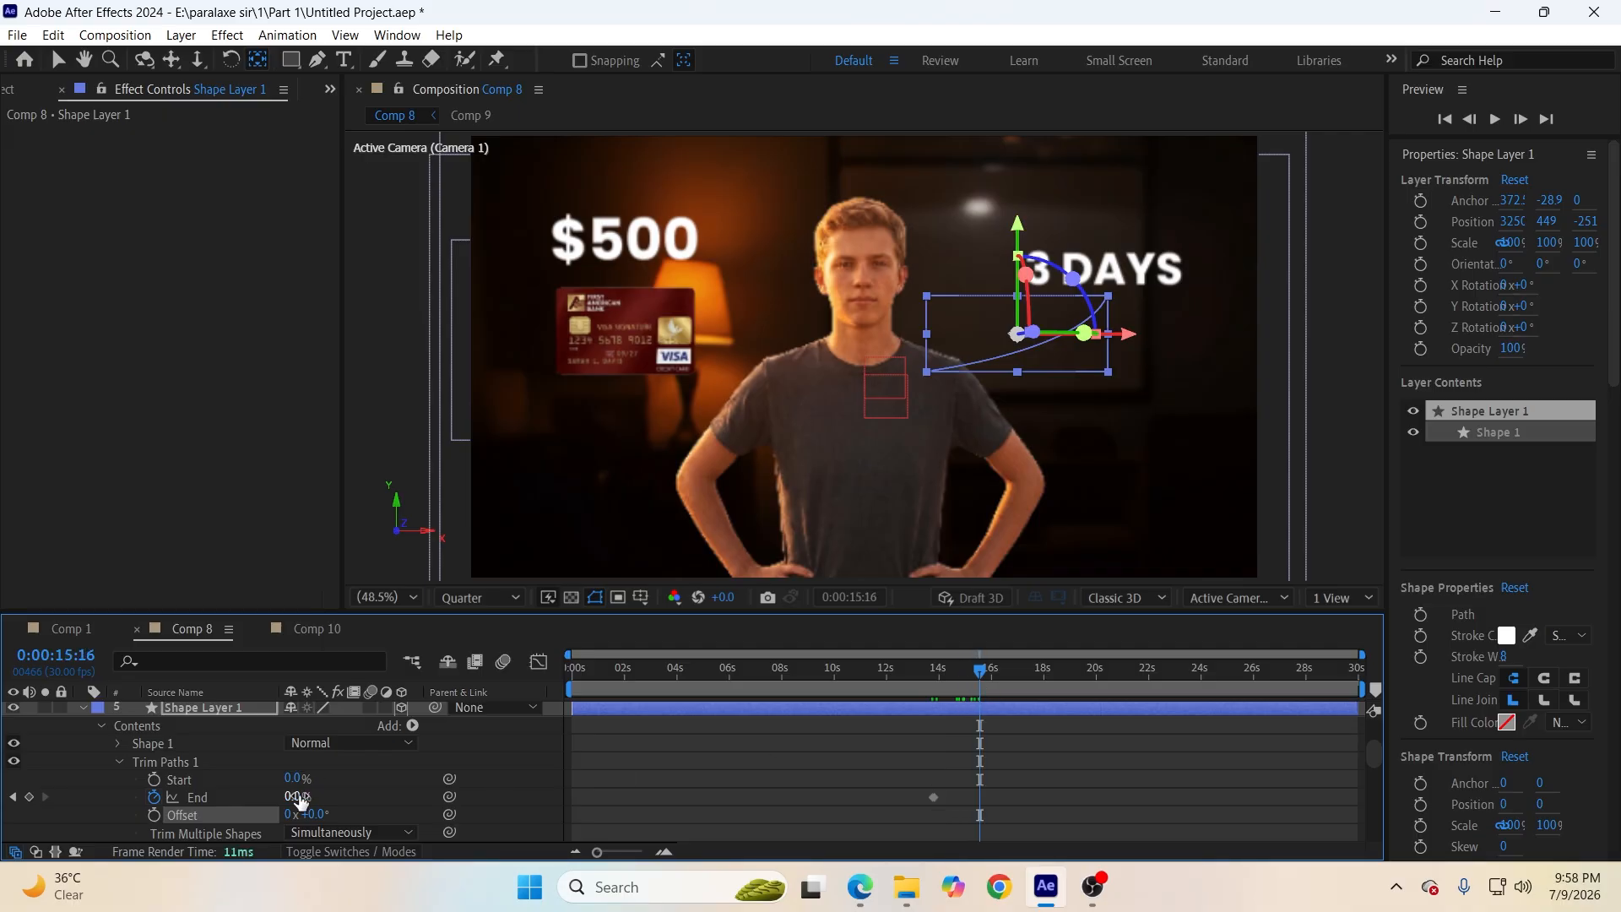
{"action": "type", "text": "100"}
{"action": "key", "text": "Return"}
{"action": "left_click_drag", "start_coordinate": [1011, 788], "coordinate": [831, 804]}
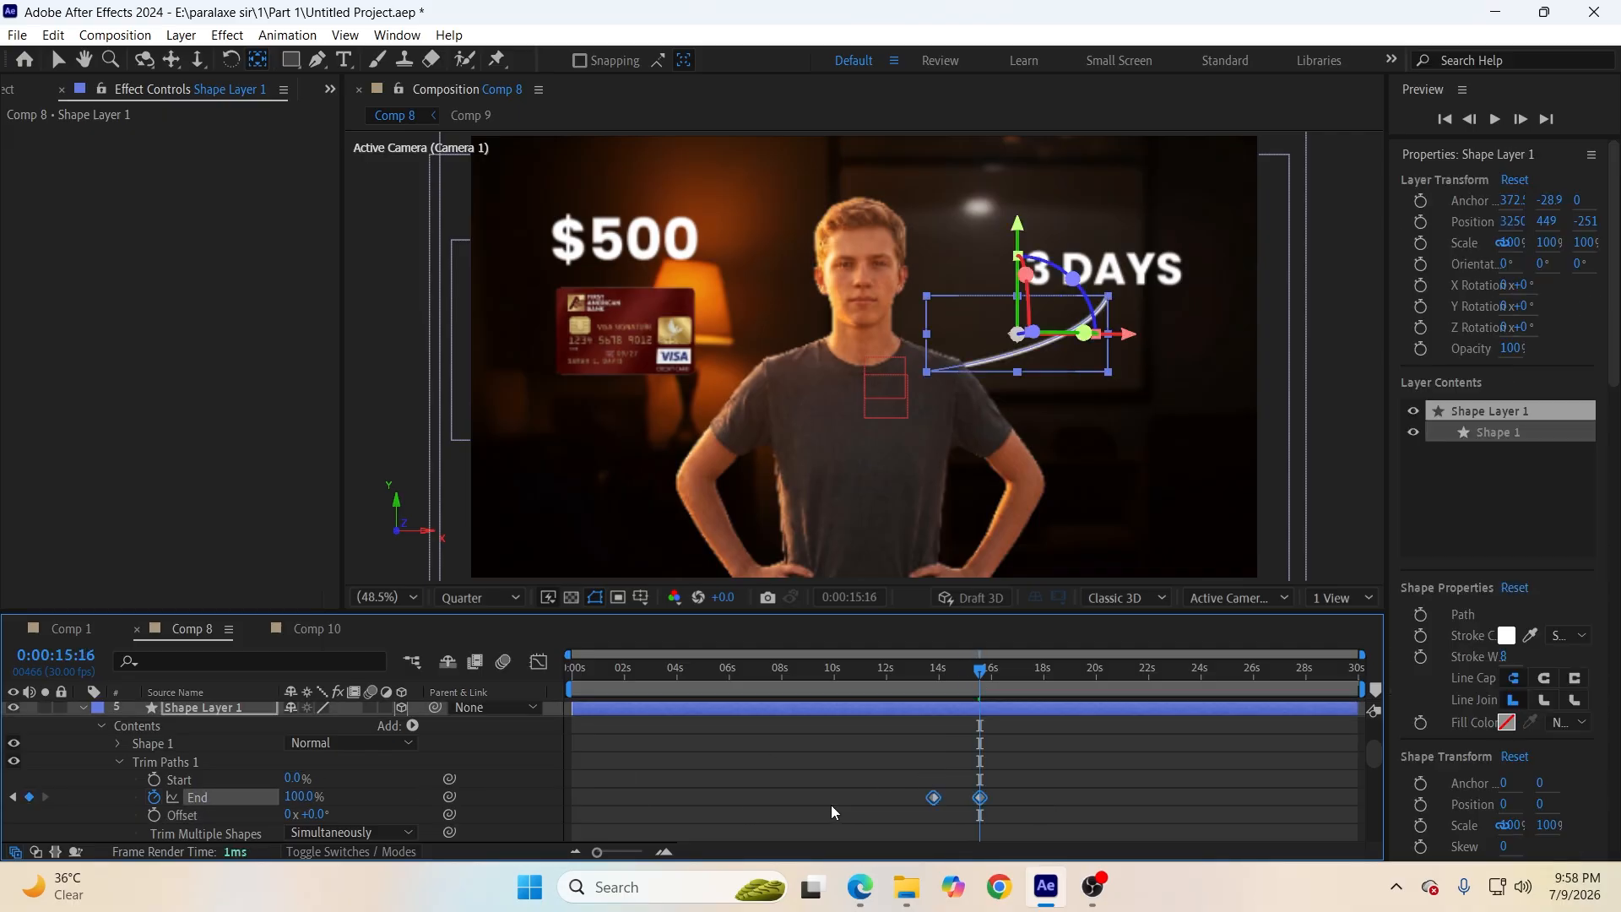
{"action": "key", "text": "F9"}
{"action": "left_click", "coordinate": [834, 787]}
Split the curved line's layer at 0:00:13:22 and delete the earlier part.
{"action": "left_click_drag", "start_coordinate": [978, 681], "coordinate": [933, 684]}
{"action": "left_click", "coordinate": [937, 714]}
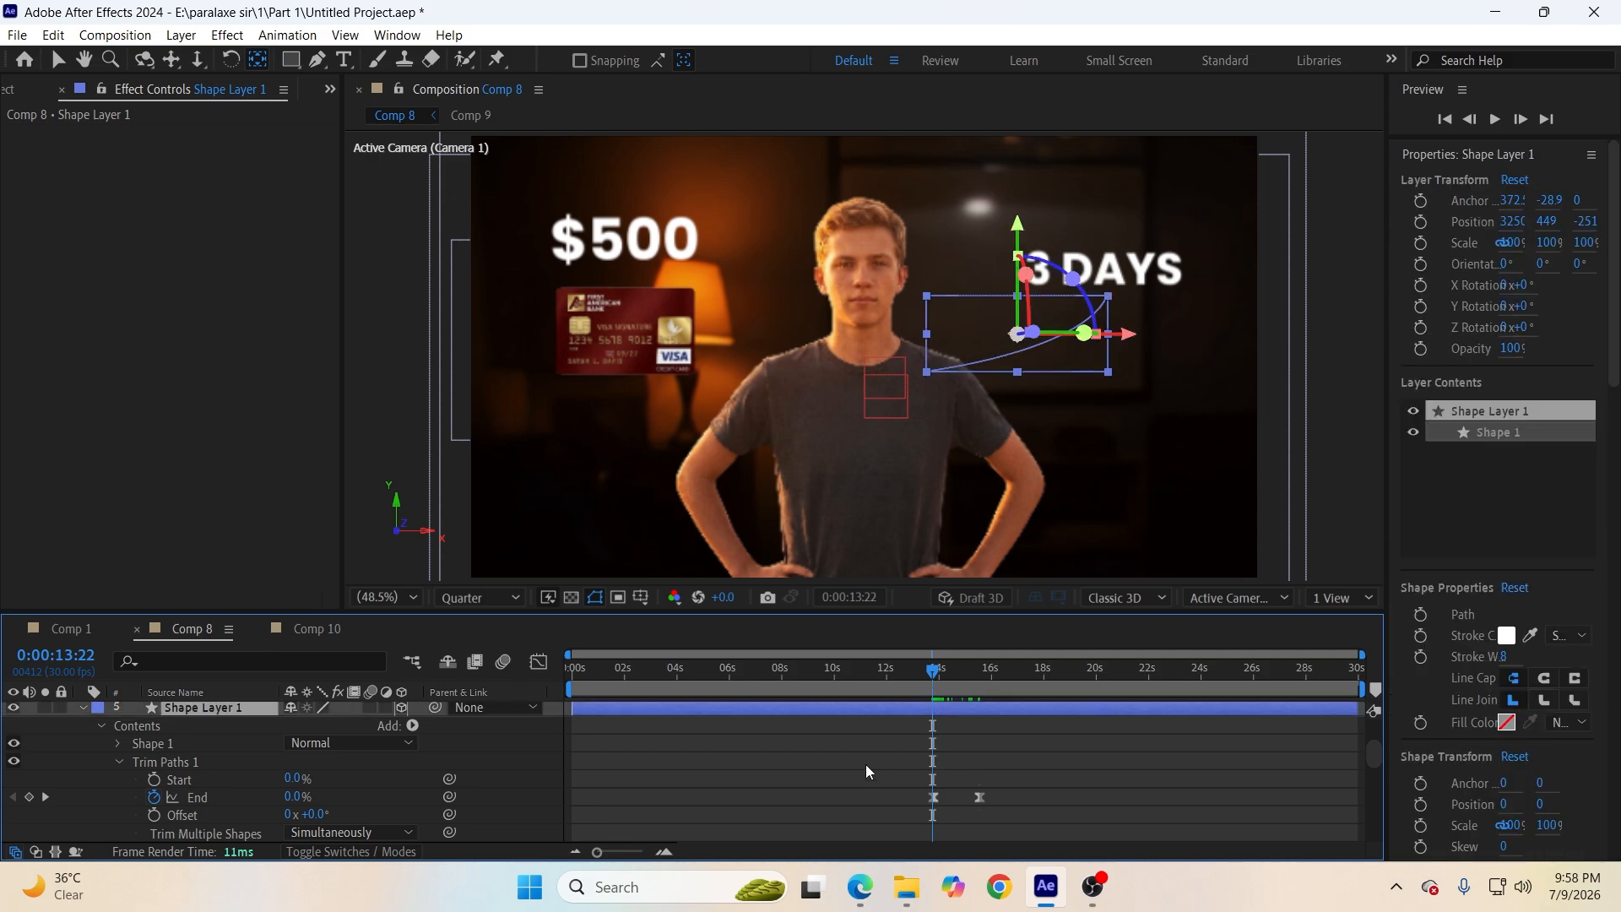
{"action": "key", "text": "Delete"}
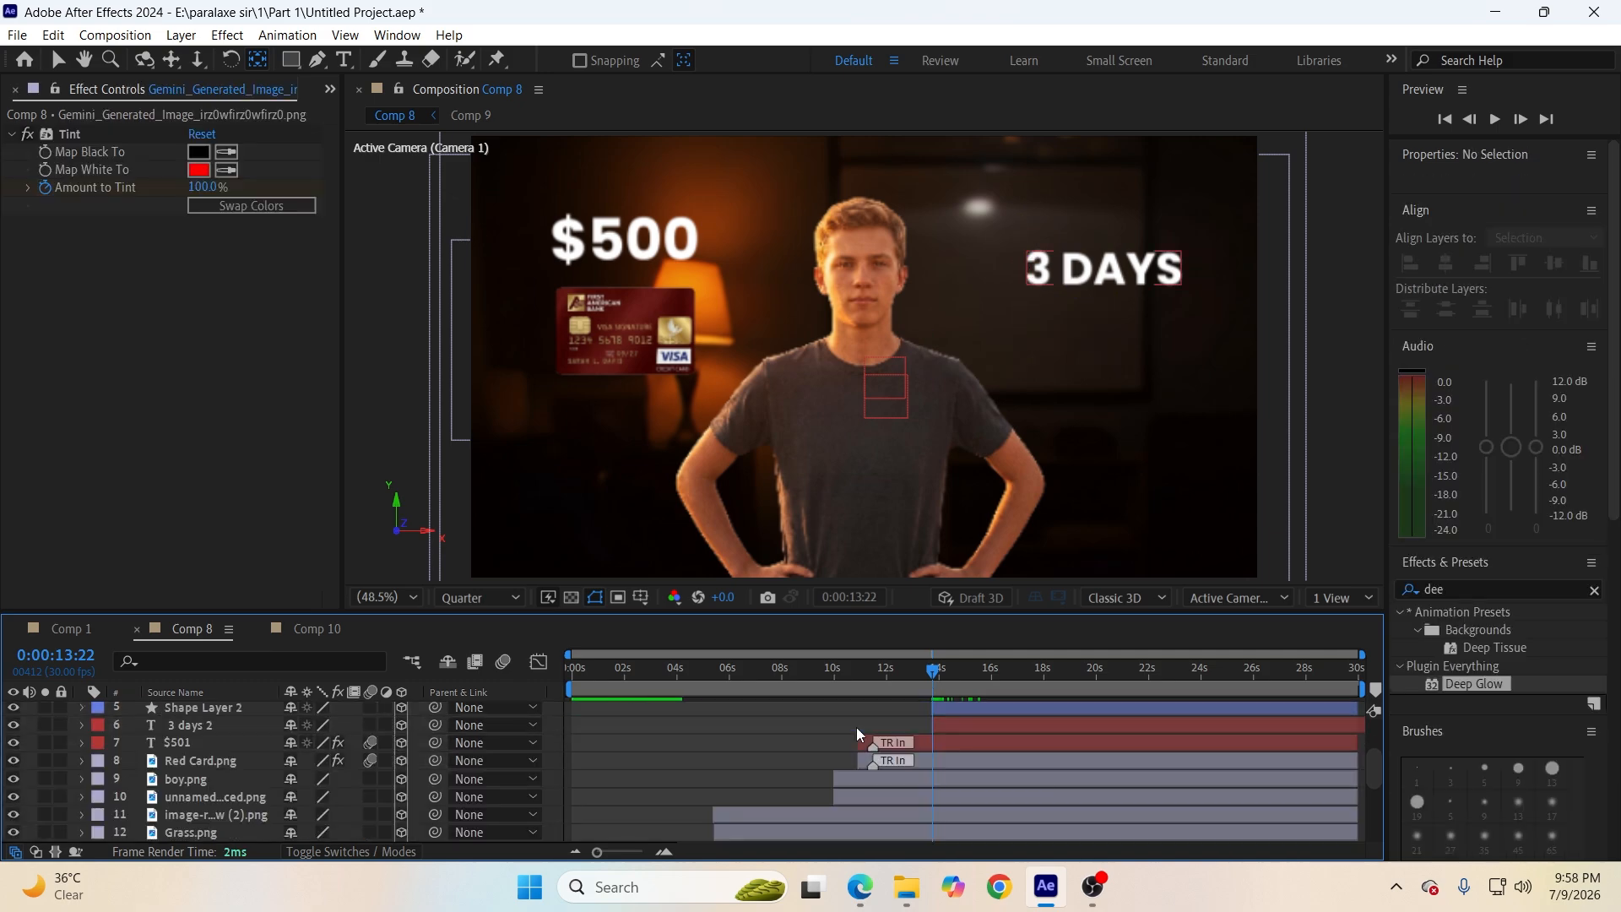
{"action": "left_click", "coordinate": [57, 59]}
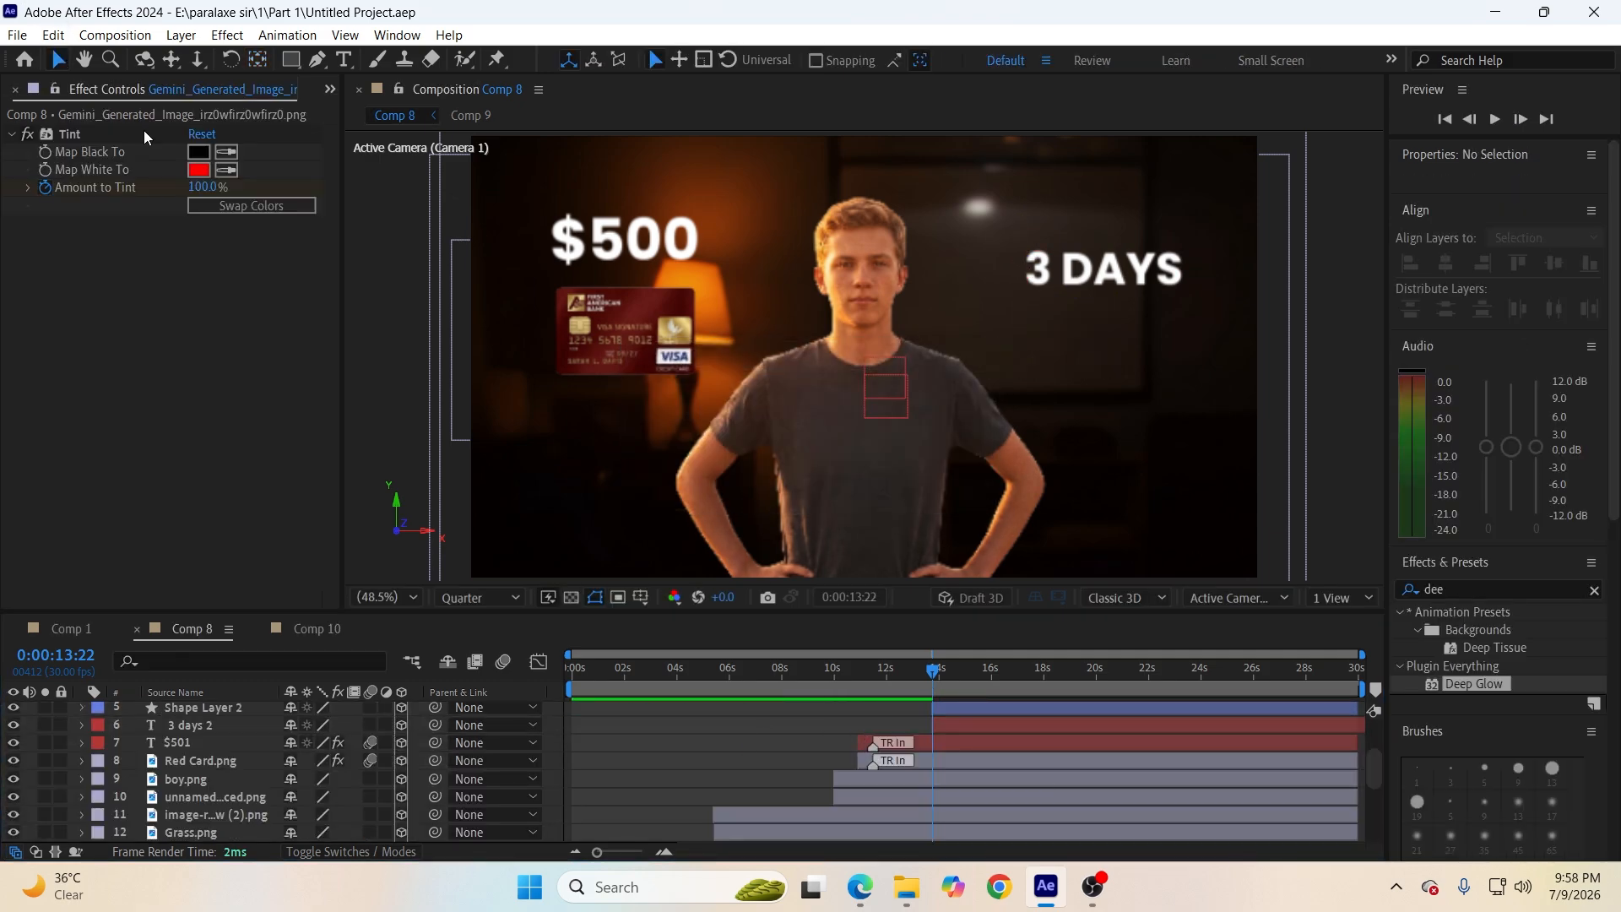
Preview Comp 8 from the beginning to check the camera moves, the 3 DAYS text and the line's reveal.
{"action": "left_click", "coordinate": [703, 745]}
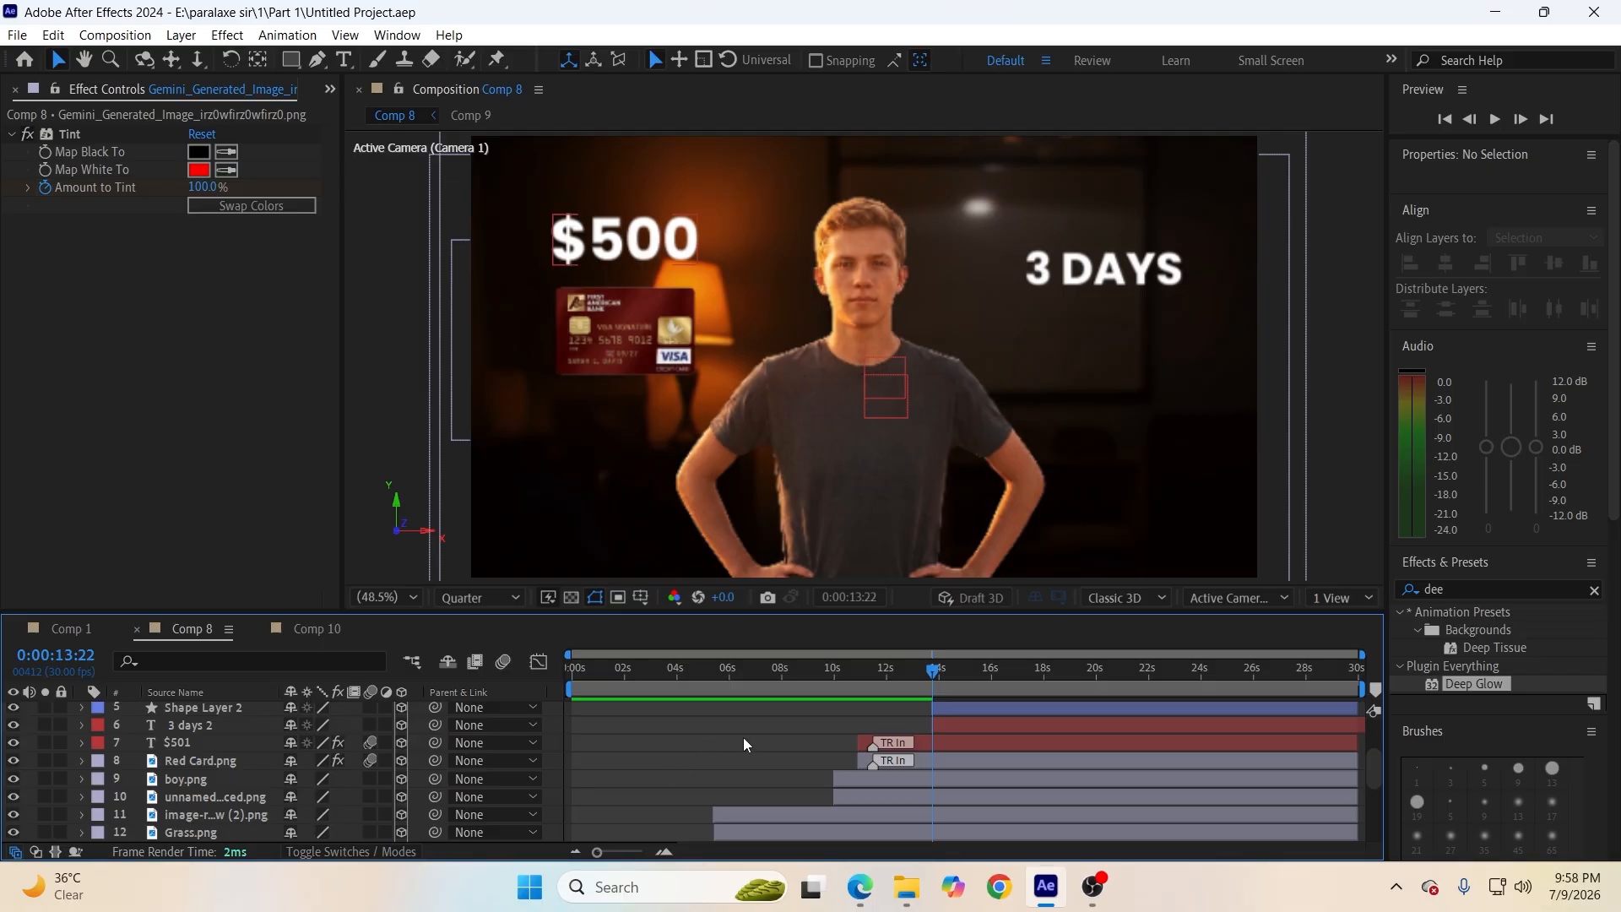
{"action": "scroll", "coordinate": [816, 770], "scroll_direction": "up", "scroll_amount": 3}
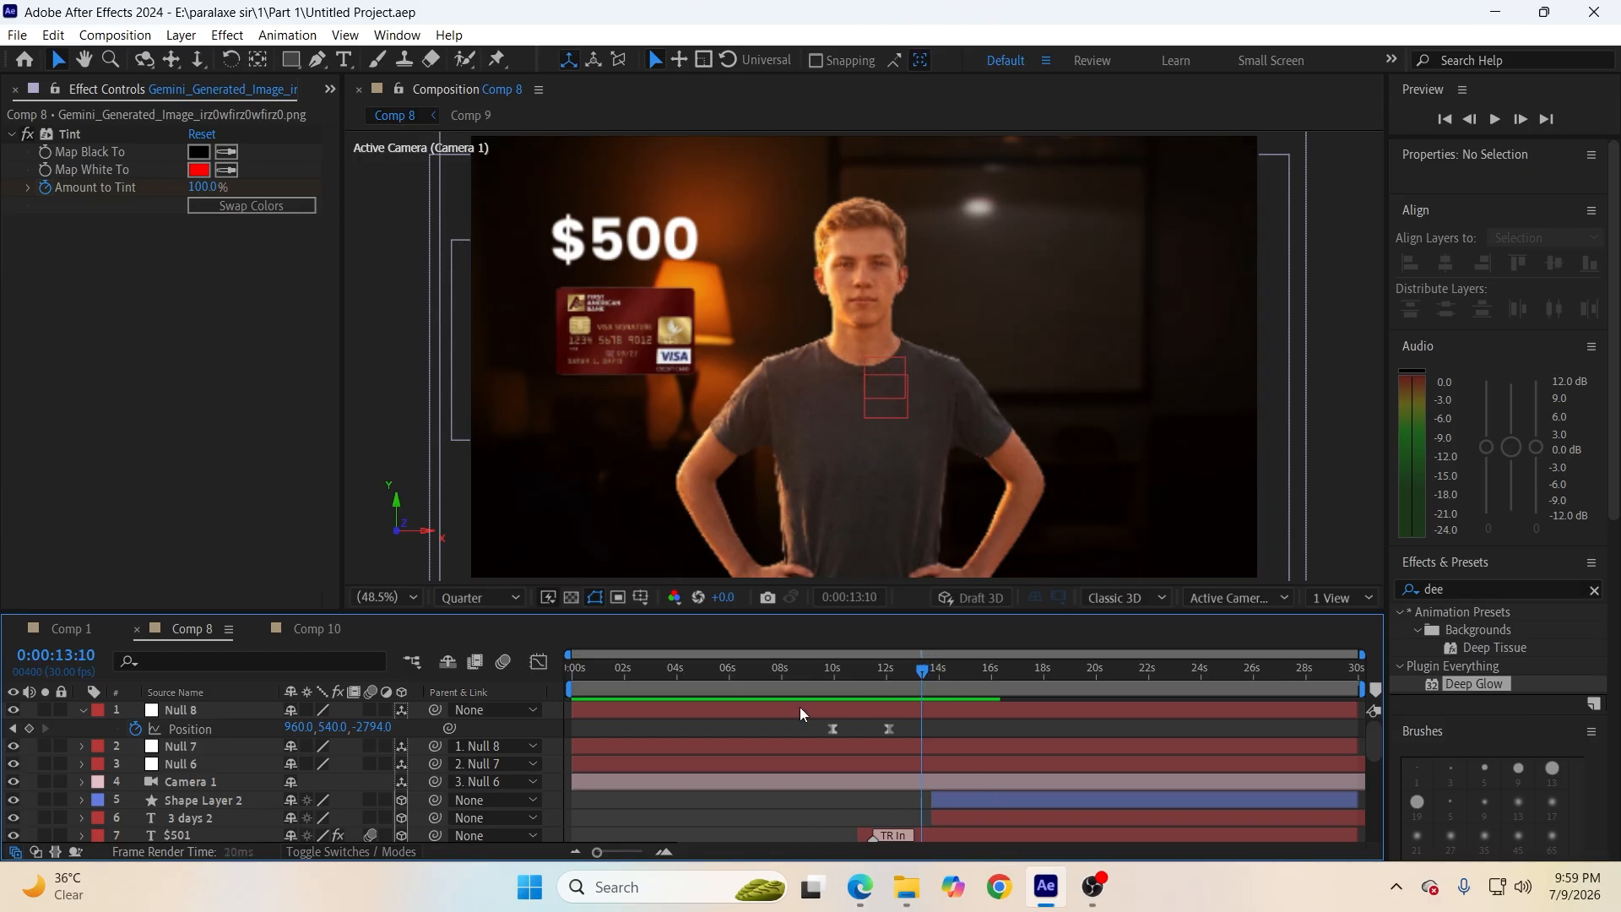
{"action": "key", "text": "Home"}
{"action": "key", "text": "space"}
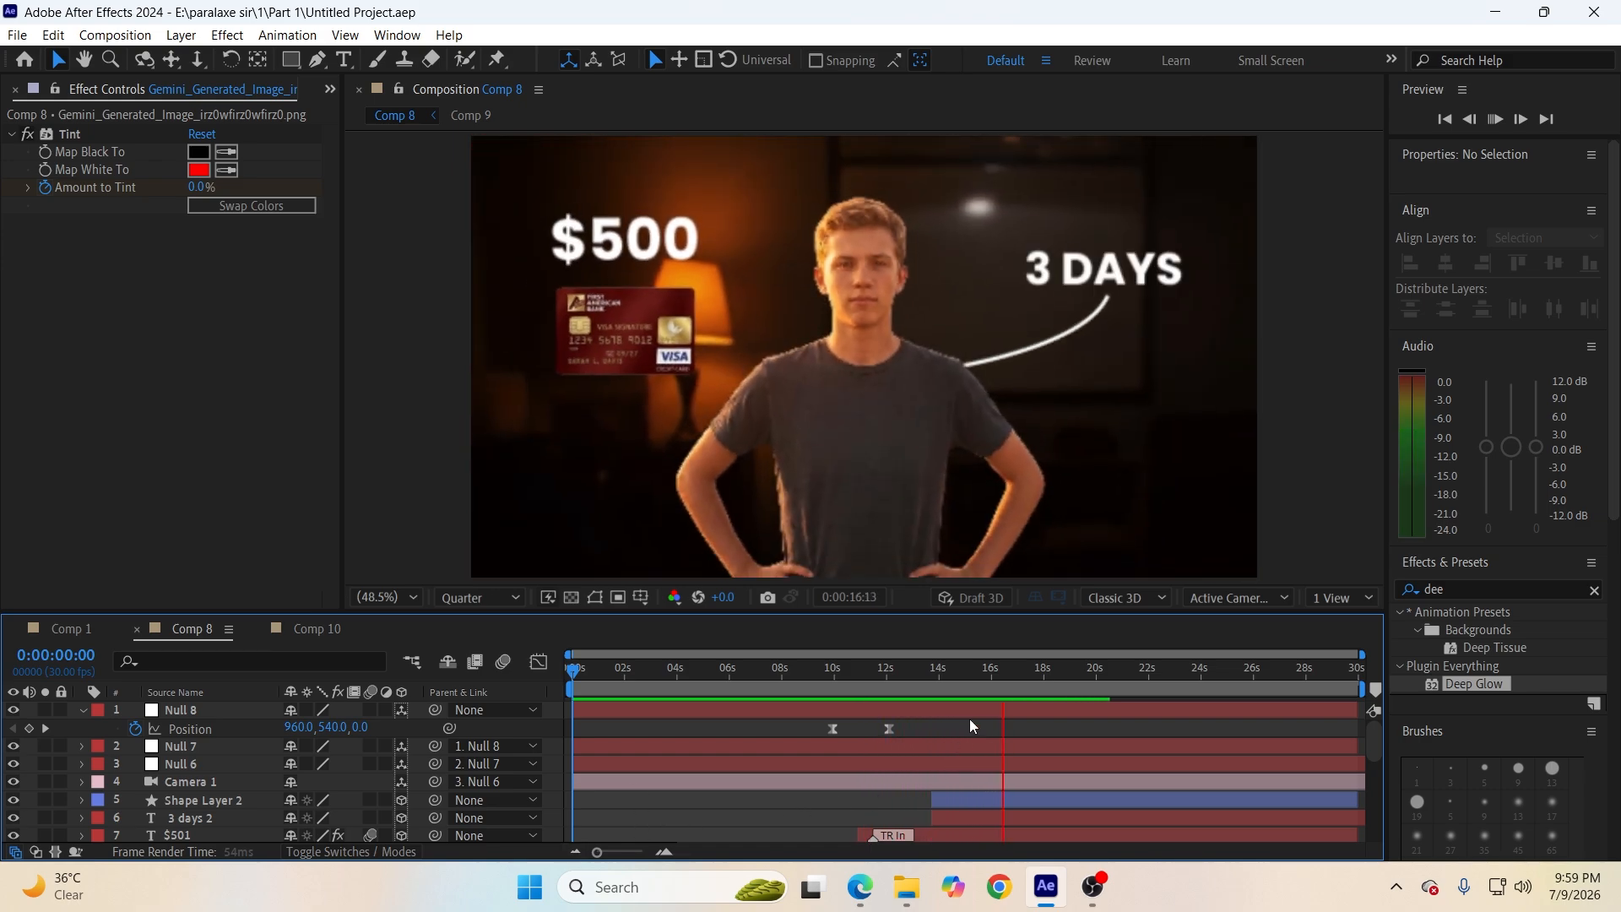
Keyframe Null 8's Z position at -2561 at 0:00:15:14.
{"action": "left_click", "coordinate": [1004, 669]}
{"action": "left_click_drag", "start_coordinate": [1005, 672], "coordinate": [960, 676]}
{"action": "key", "text": "space"}
{"action": "key", "text": "space"}
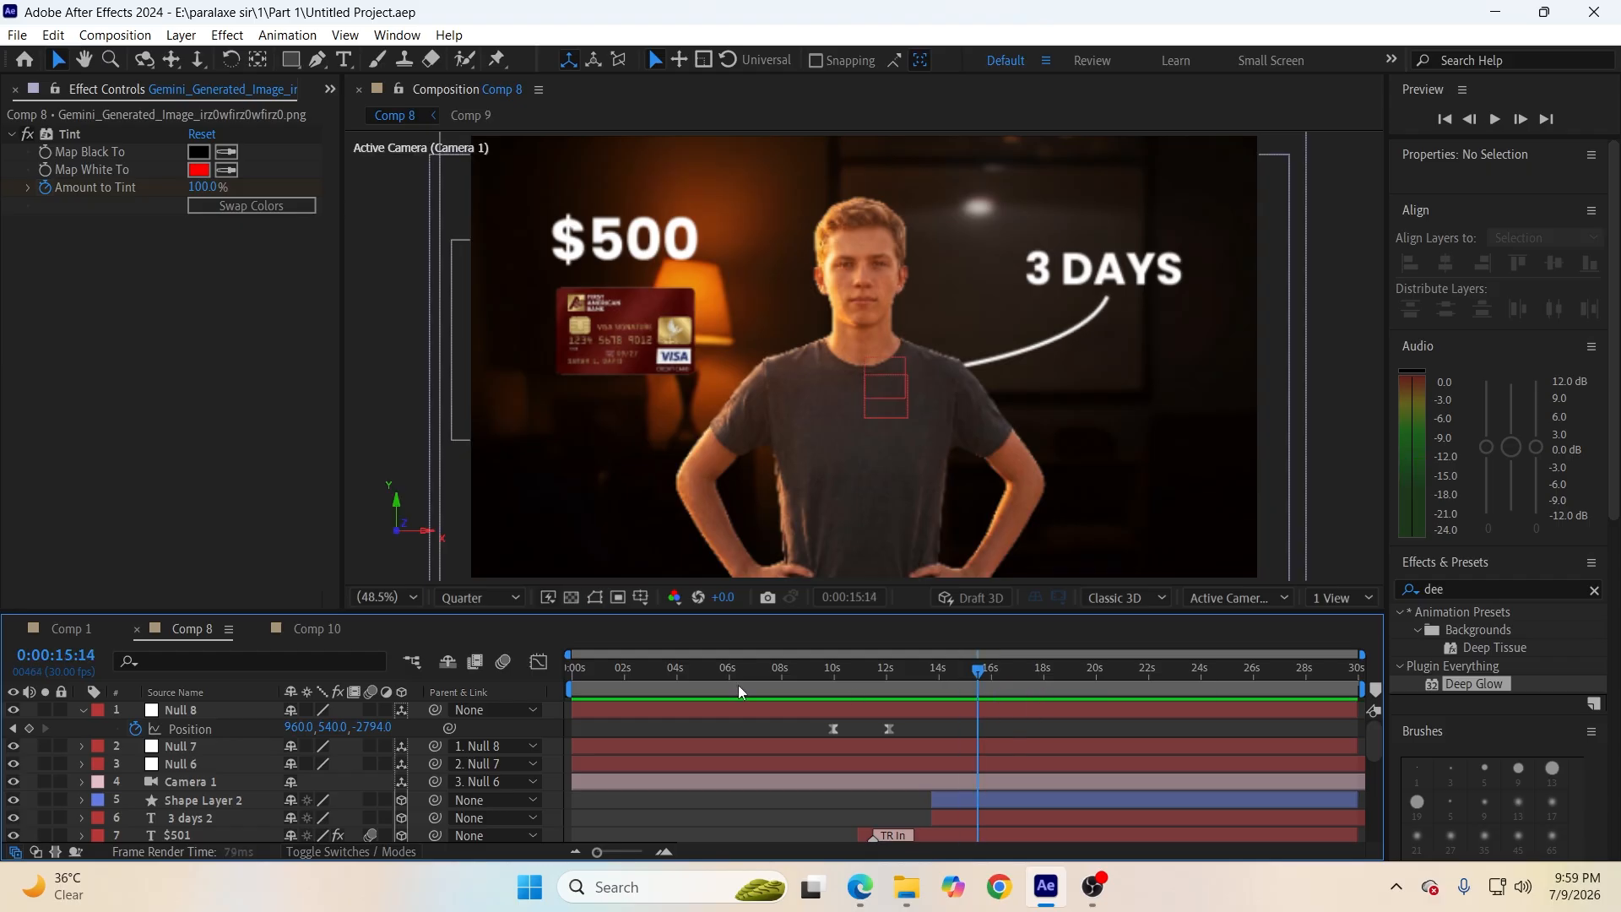
{"action": "left_click_drag", "start_coordinate": [382, 731], "coordinate": [625, 721]}
{"action": "left_click", "coordinate": [783, 833]}
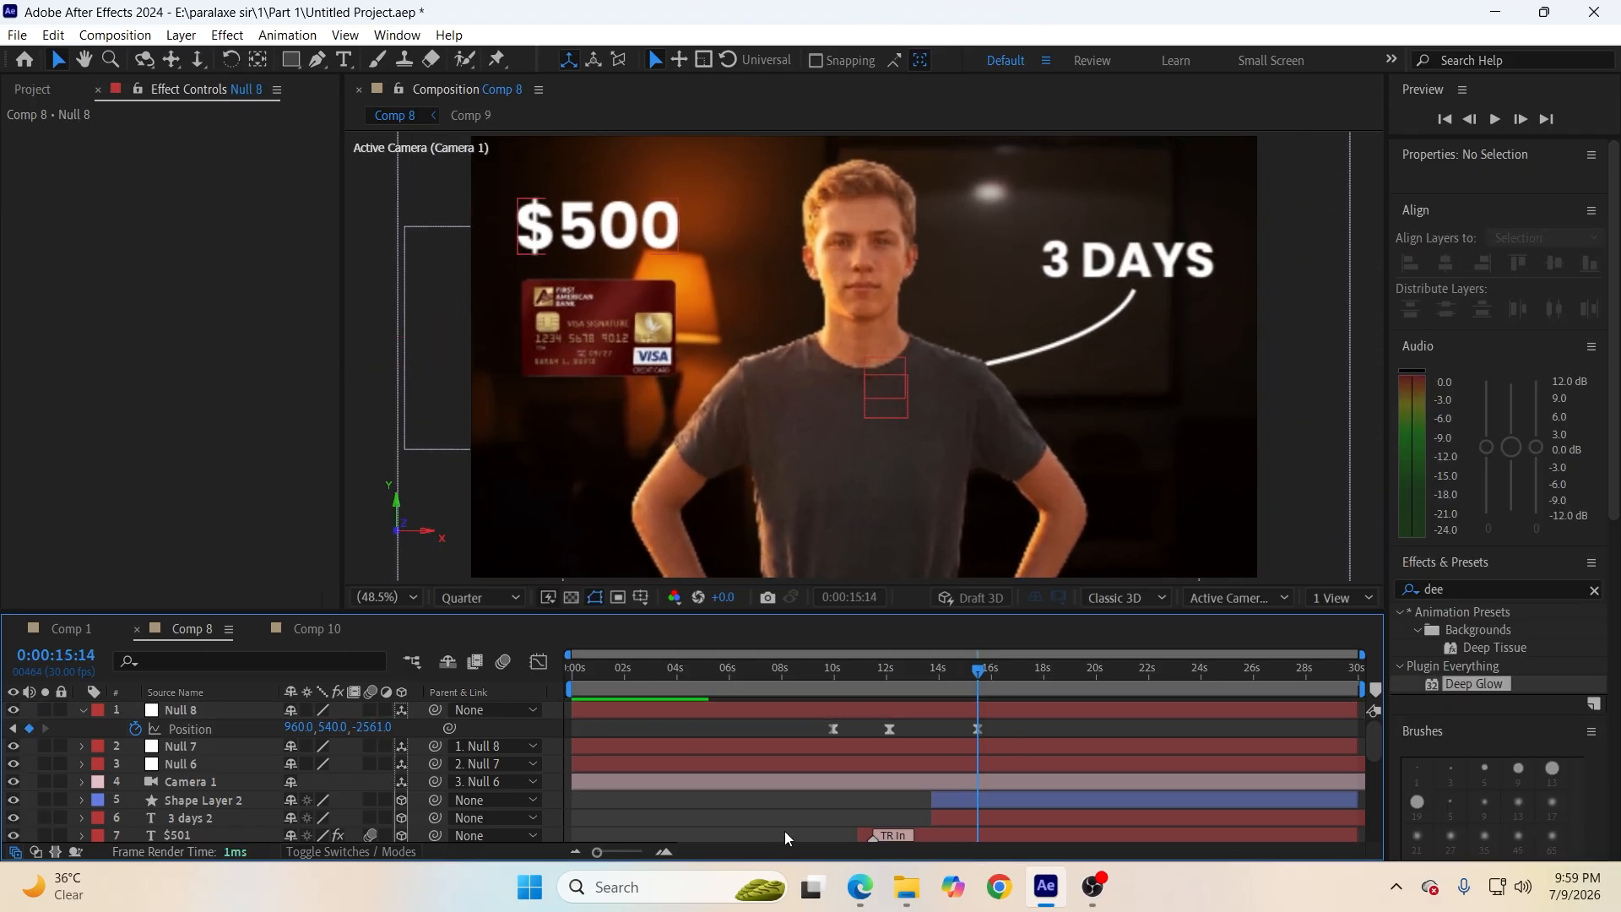
Save the project, find the Drop Shadow effect and apply it to the curved line's shape layer.
{"action": "key", "text": "ctrl+s"}
{"action": "left_click", "coordinate": [1594, 590]}
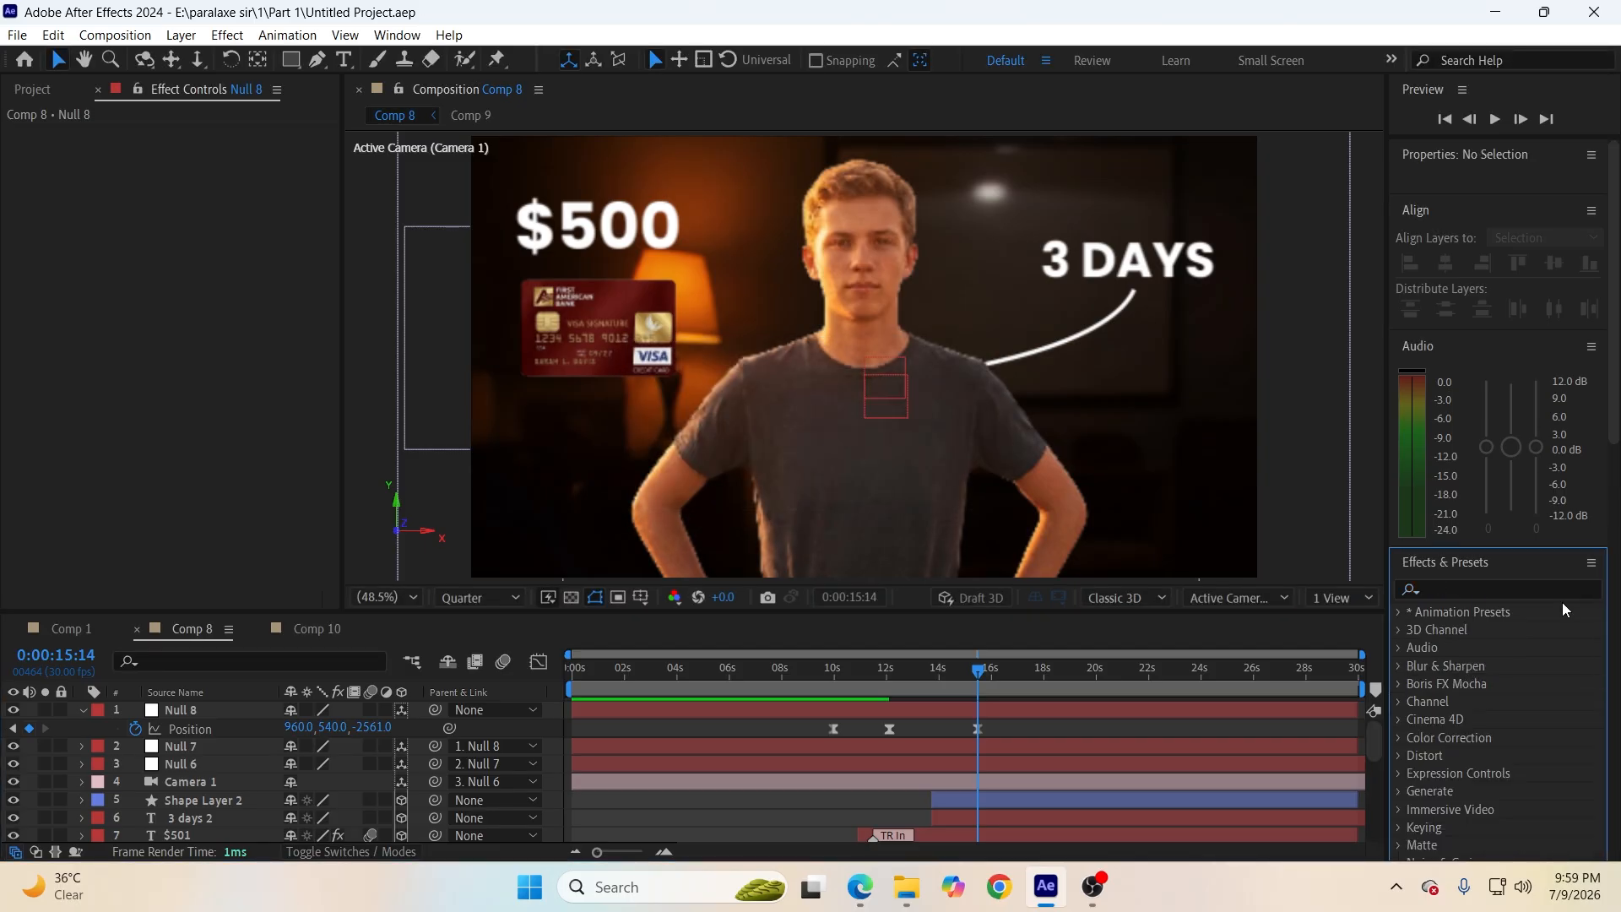
{"action": "left_click", "coordinate": [1555, 590]}
{"action": "type", "text": "drop"}
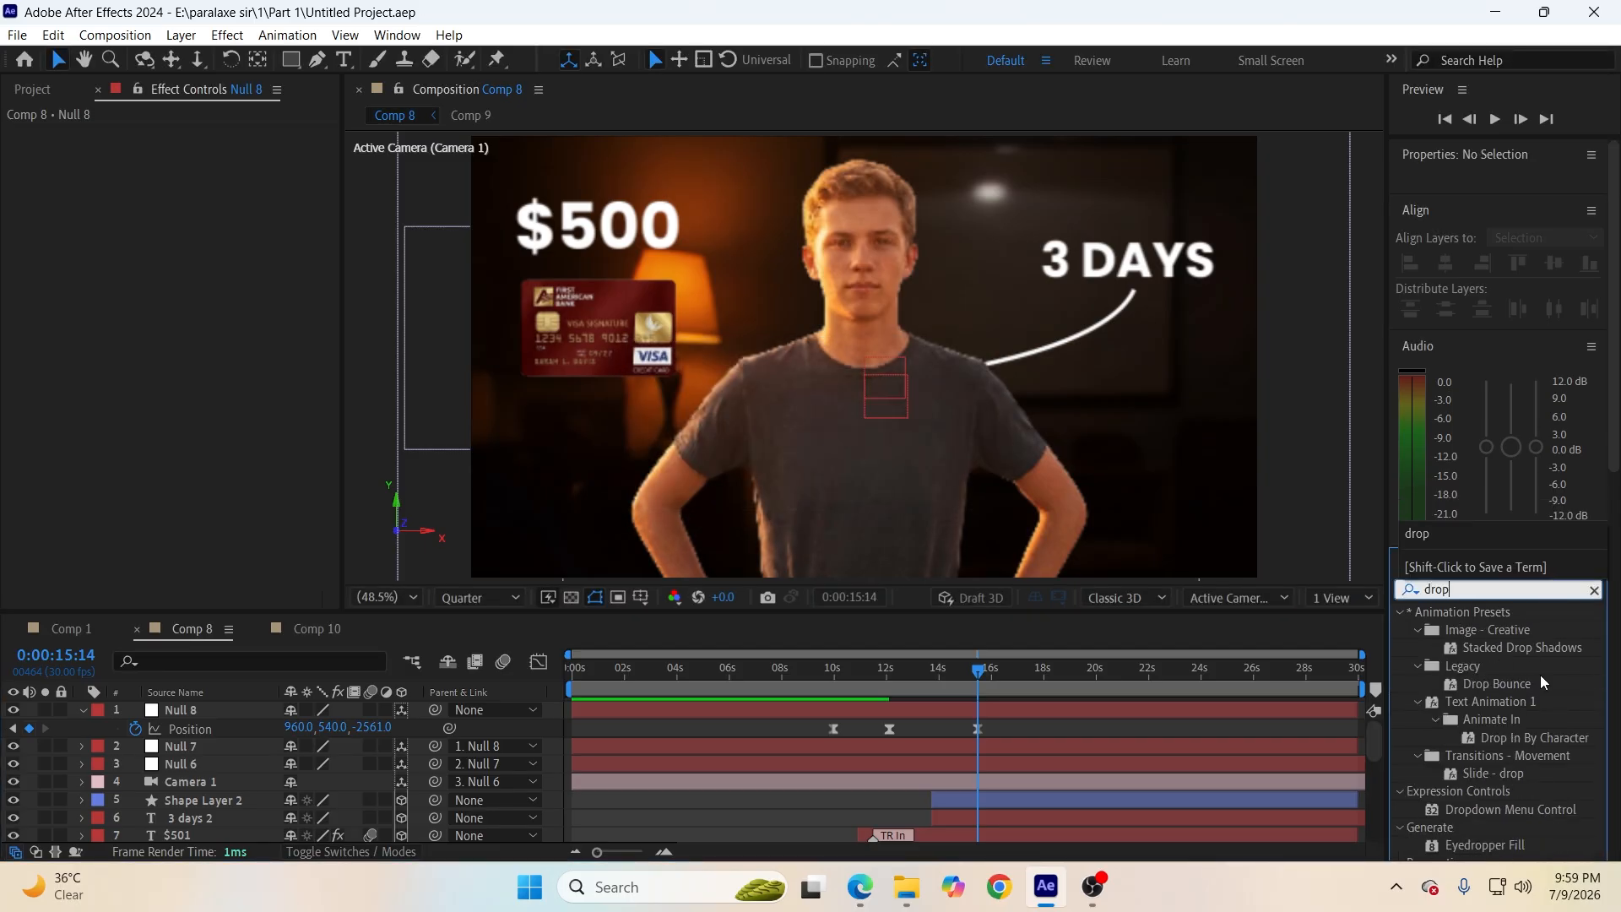
{"action": "scroll", "coordinate": [1538, 679], "scroll_direction": "down", "scroll_amount": 3}
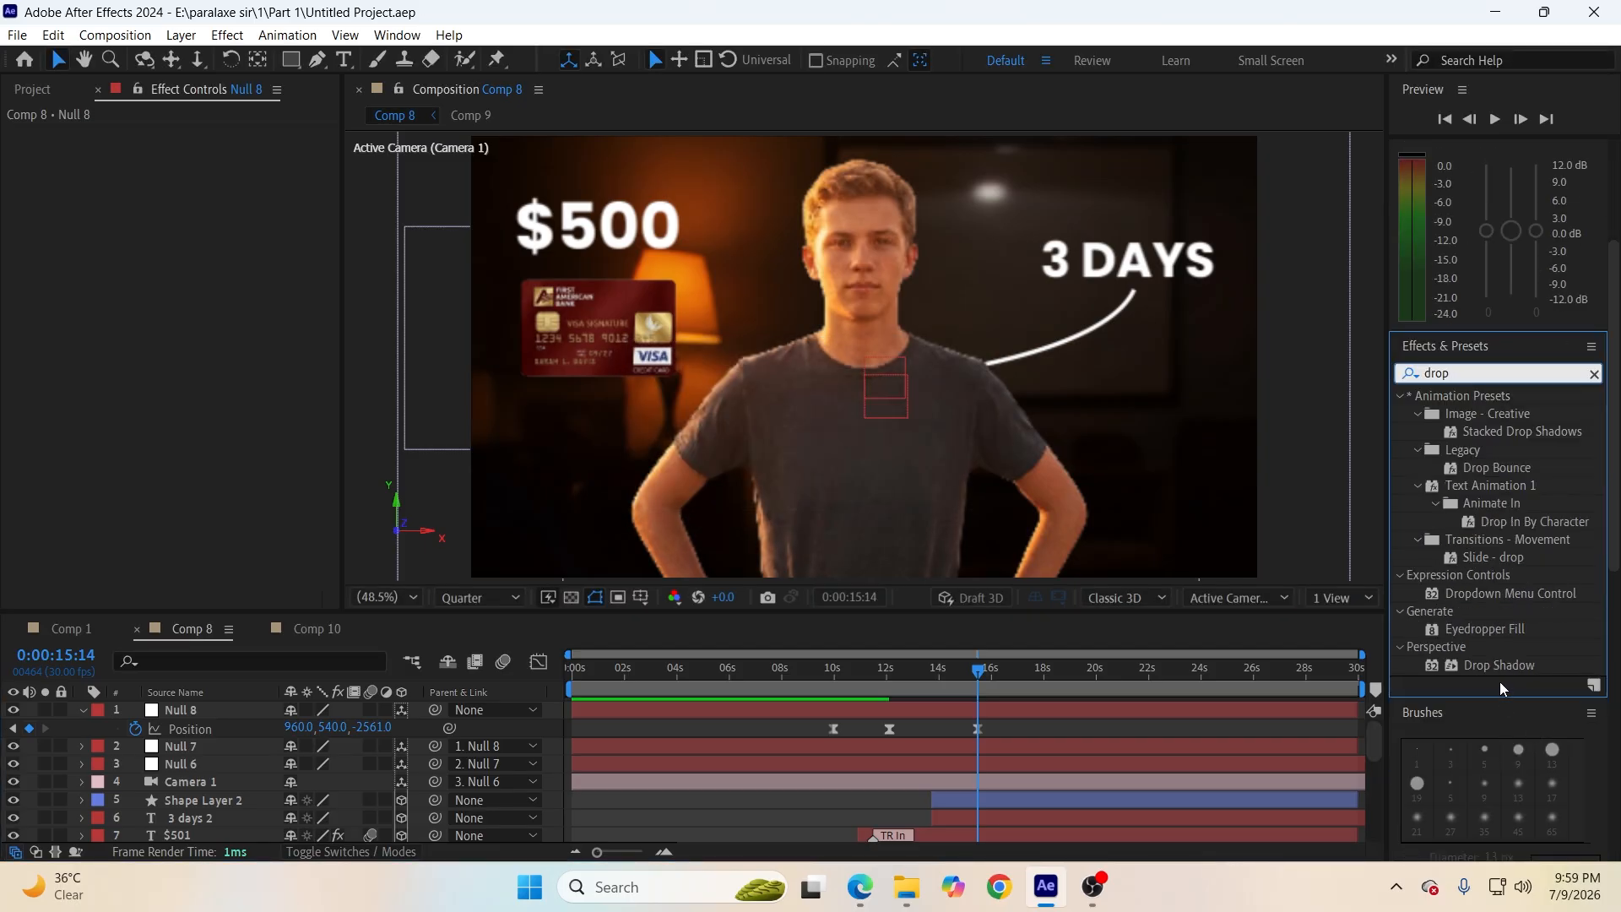
{"action": "left_click_drag", "start_coordinate": [1498, 666], "coordinate": [981, 802]}
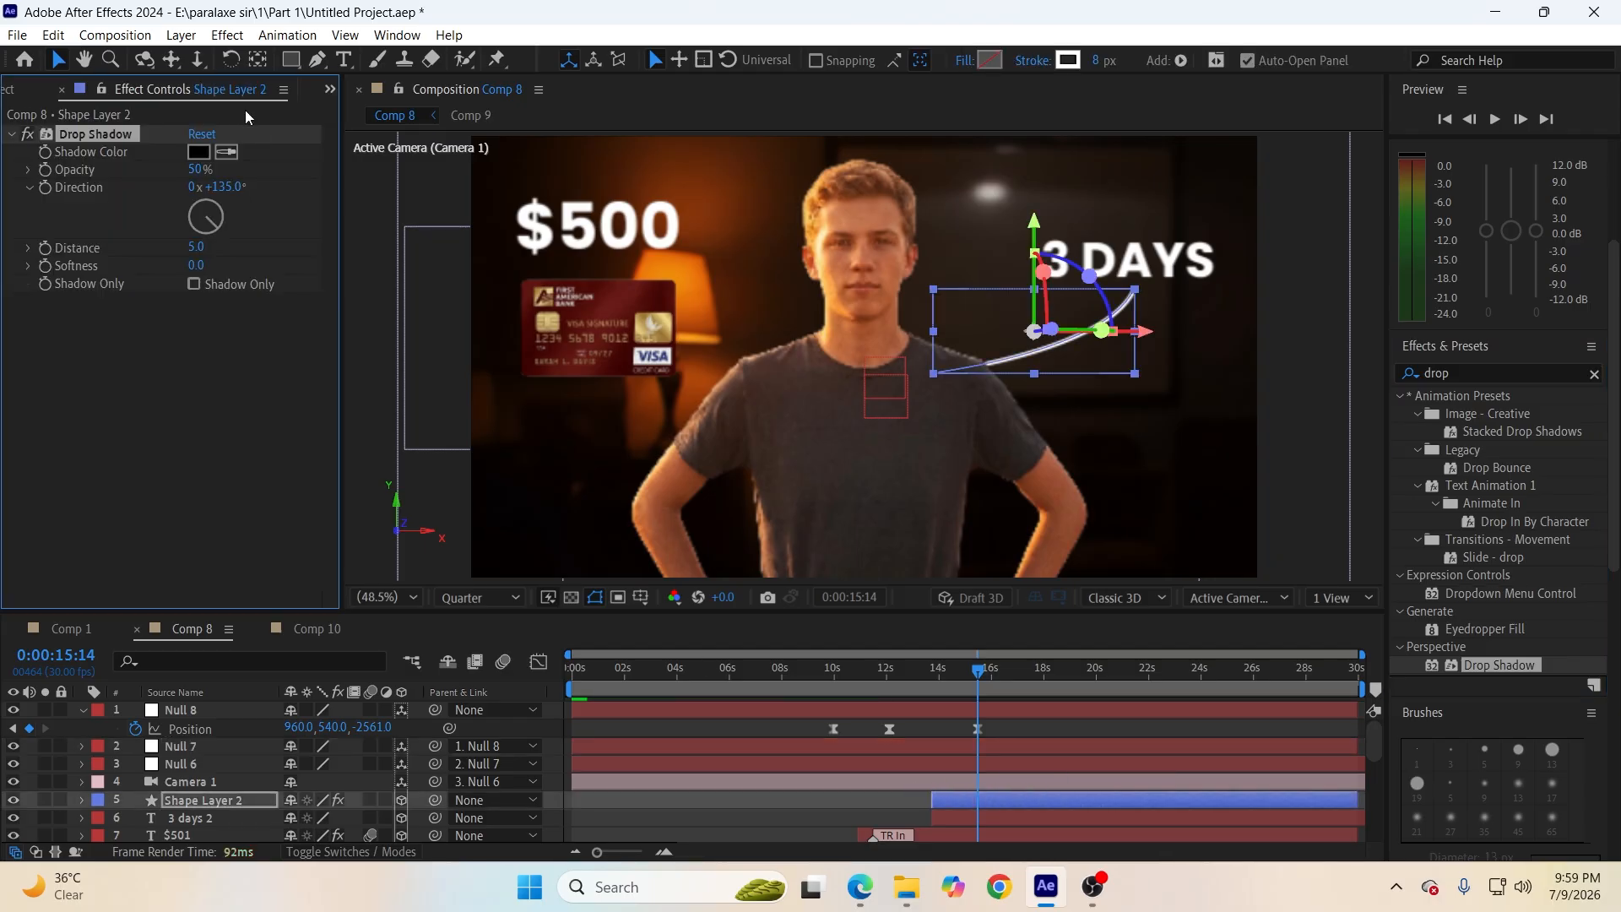
Set the curved line's Drop Shadow Opacity to 90% and Softness to 90.
{"action": "left_click", "coordinate": [198, 169]}
{"action": "type", "text": "0"}
{"action": "left_click", "coordinate": [191, 331]}
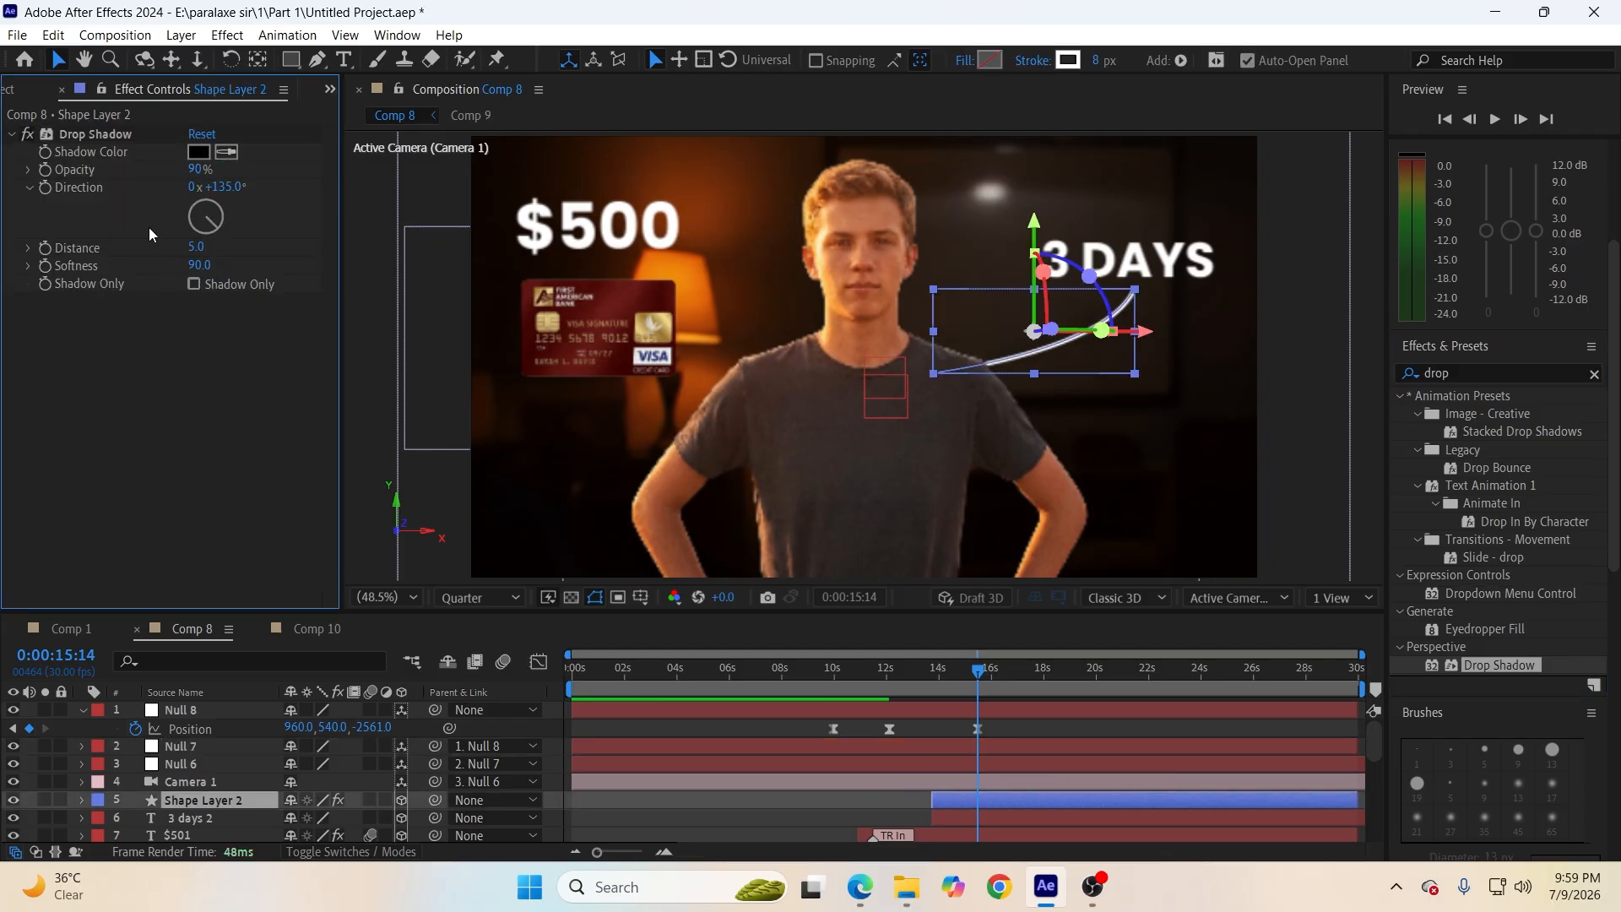
Copy the curved line's Drop Shadow onto the 3 DAYS text, the $500 text and the Red Card.png layer in Comp 8.
{"action": "left_click", "coordinate": [138, 132]}
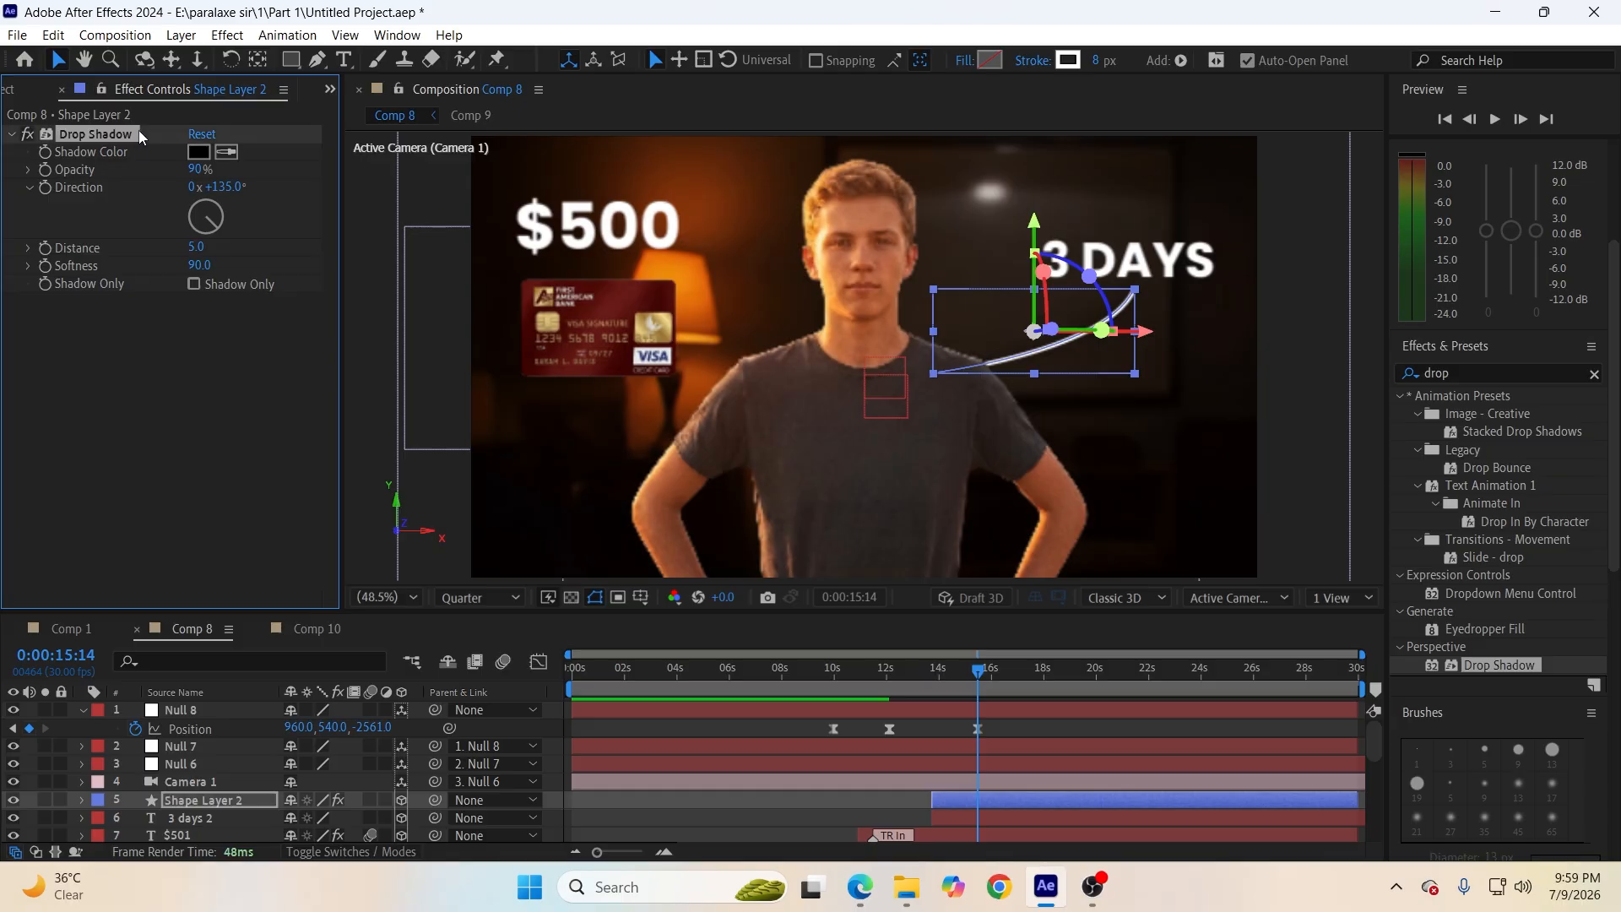
{"action": "left_click", "coordinate": [317, 630]}
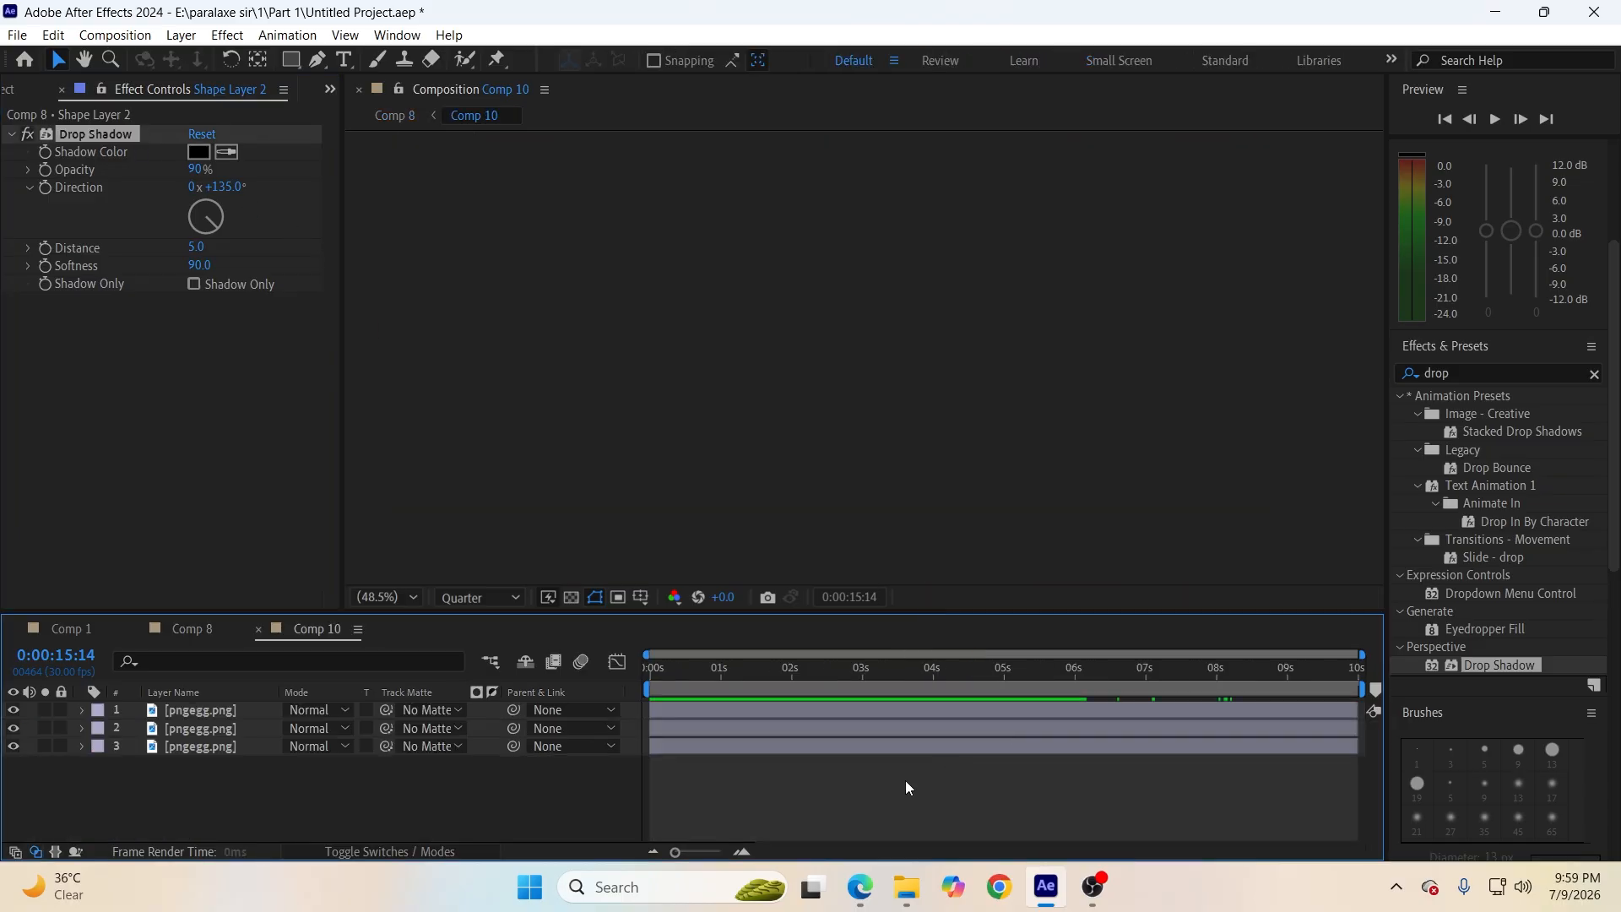
{"action": "left_click", "coordinate": [168, 628]}
{"action": "scroll", "coordinate": [998, 789], "scroll_direction": "down", "scroll_amount": 1}
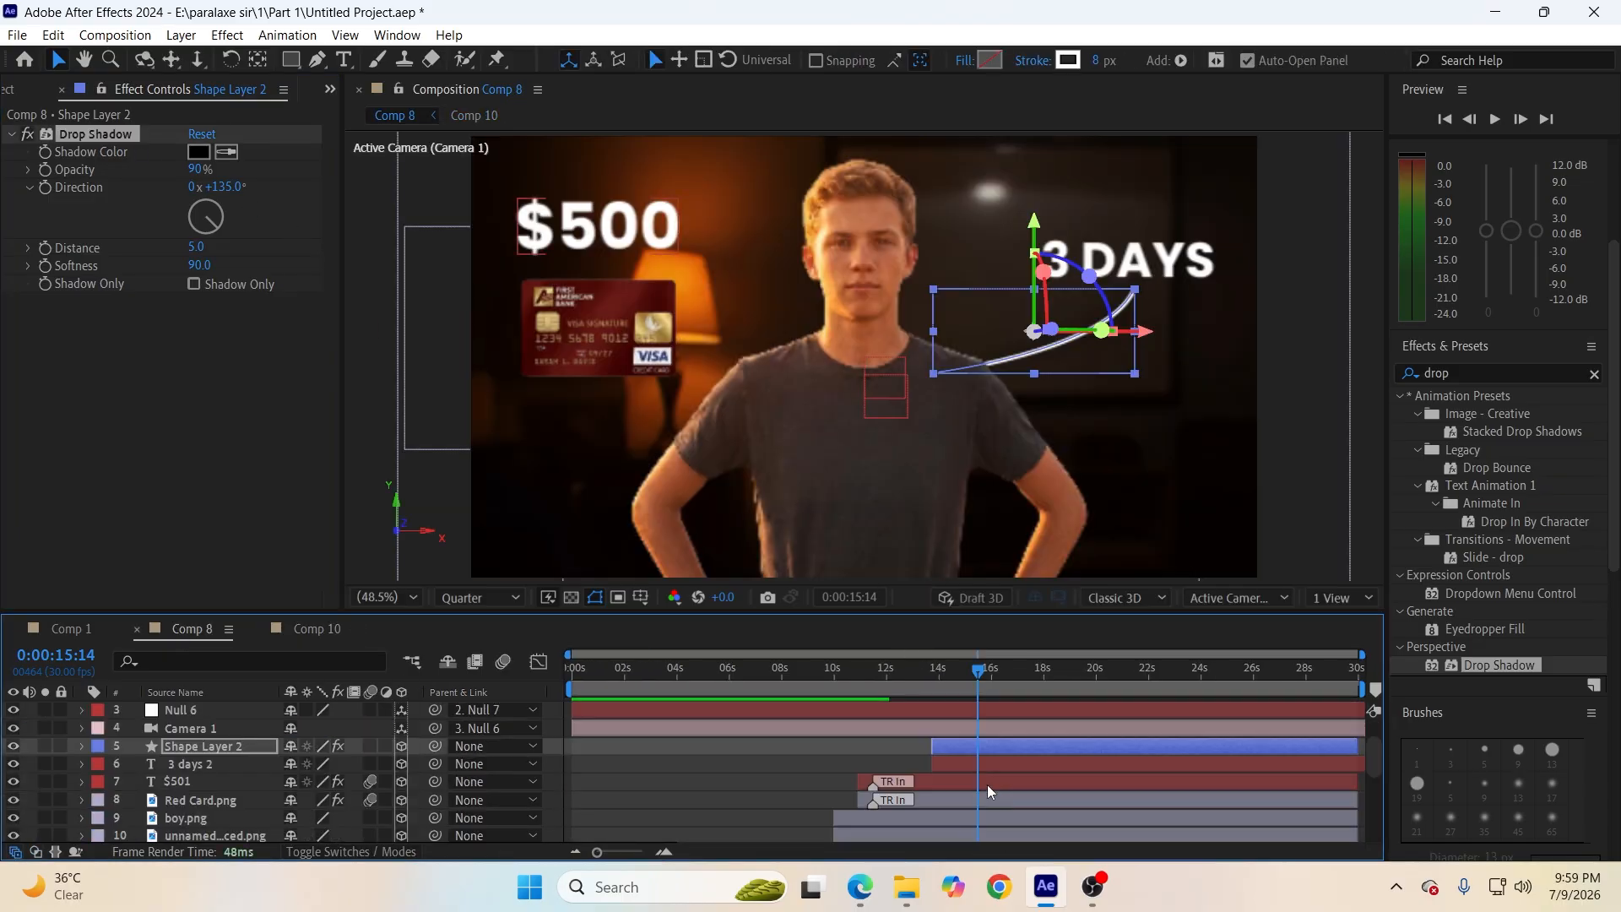
{"action": "left_click", "coordinate": [976, 770]}
{"action": "left_click", "coordinate": [980, 784]}
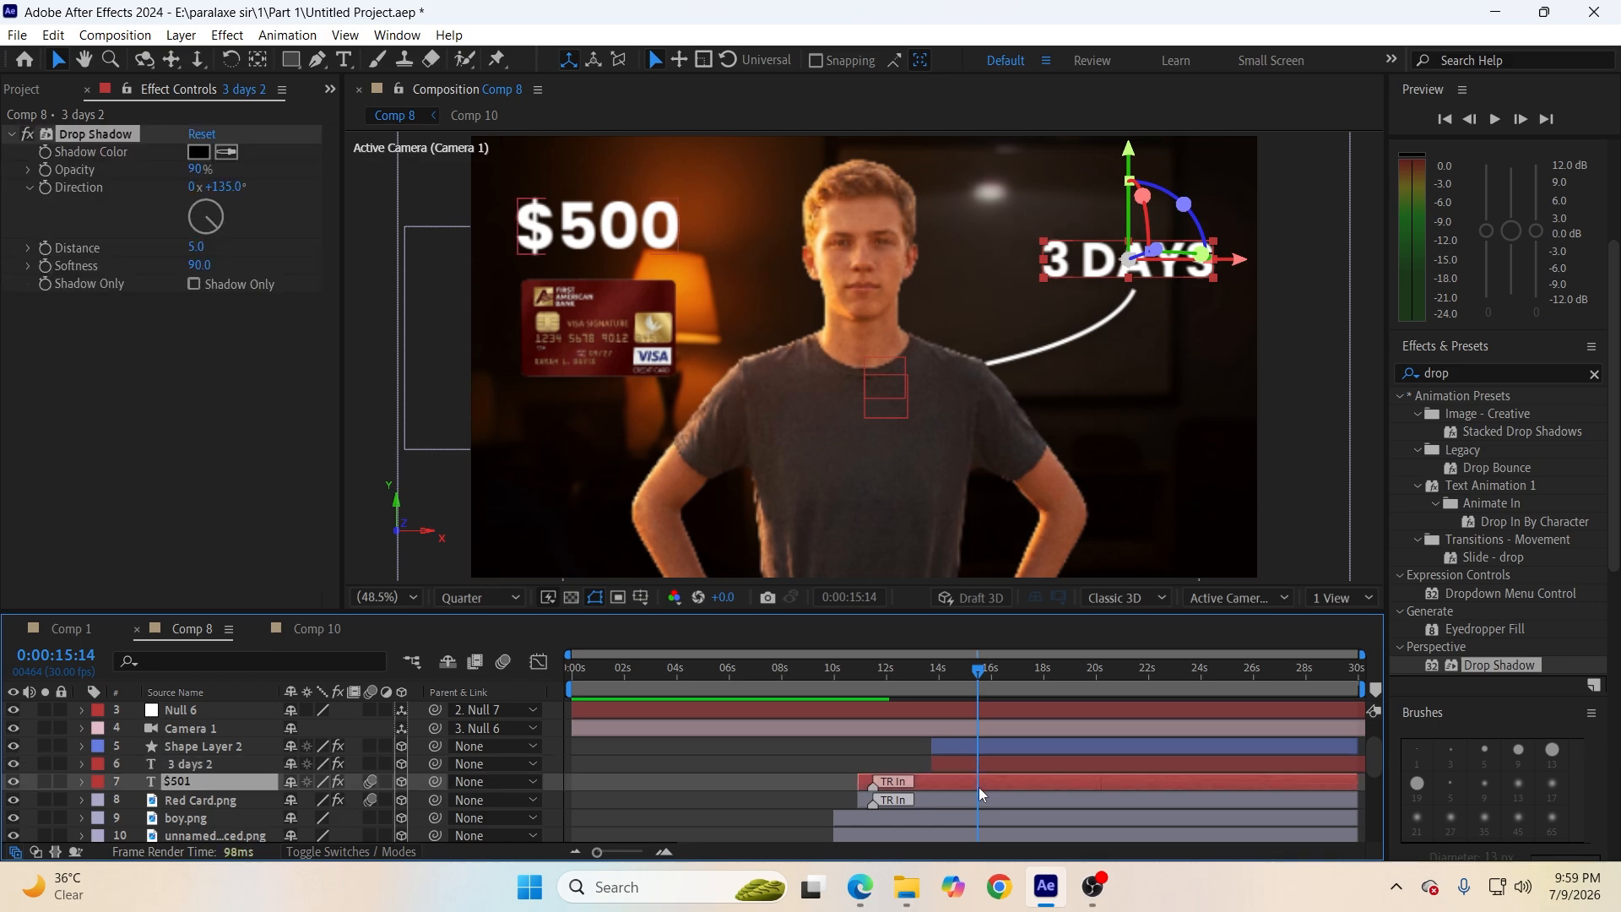
{"action": "left_click", "coordinate": [975, 802]}
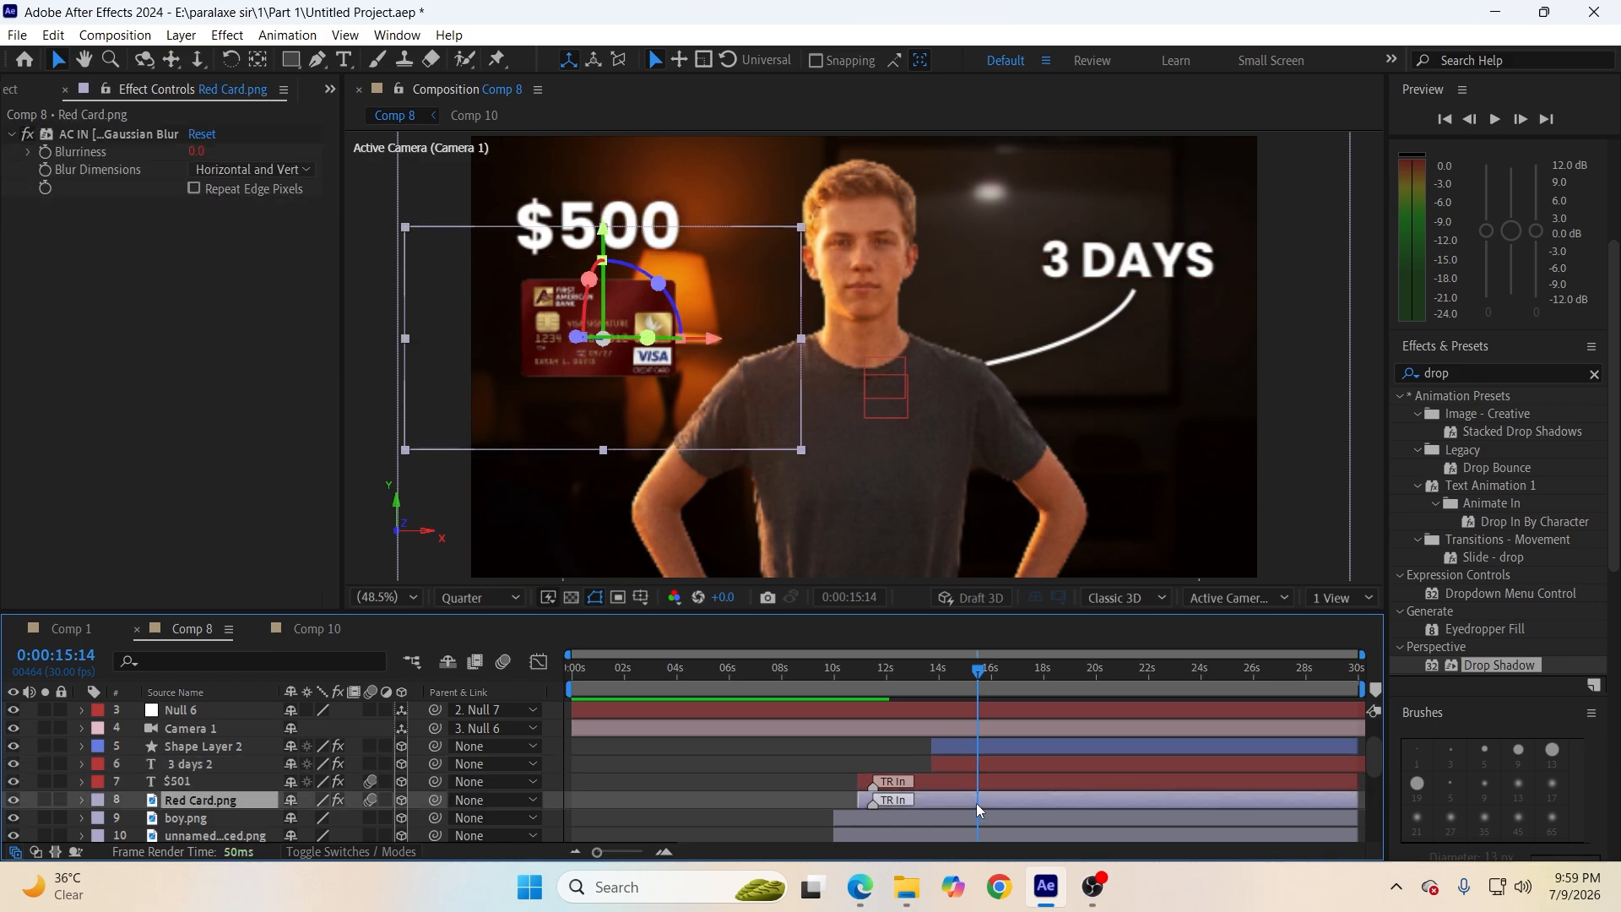
{"action": "left_click", "coordinate": [720, 803]}
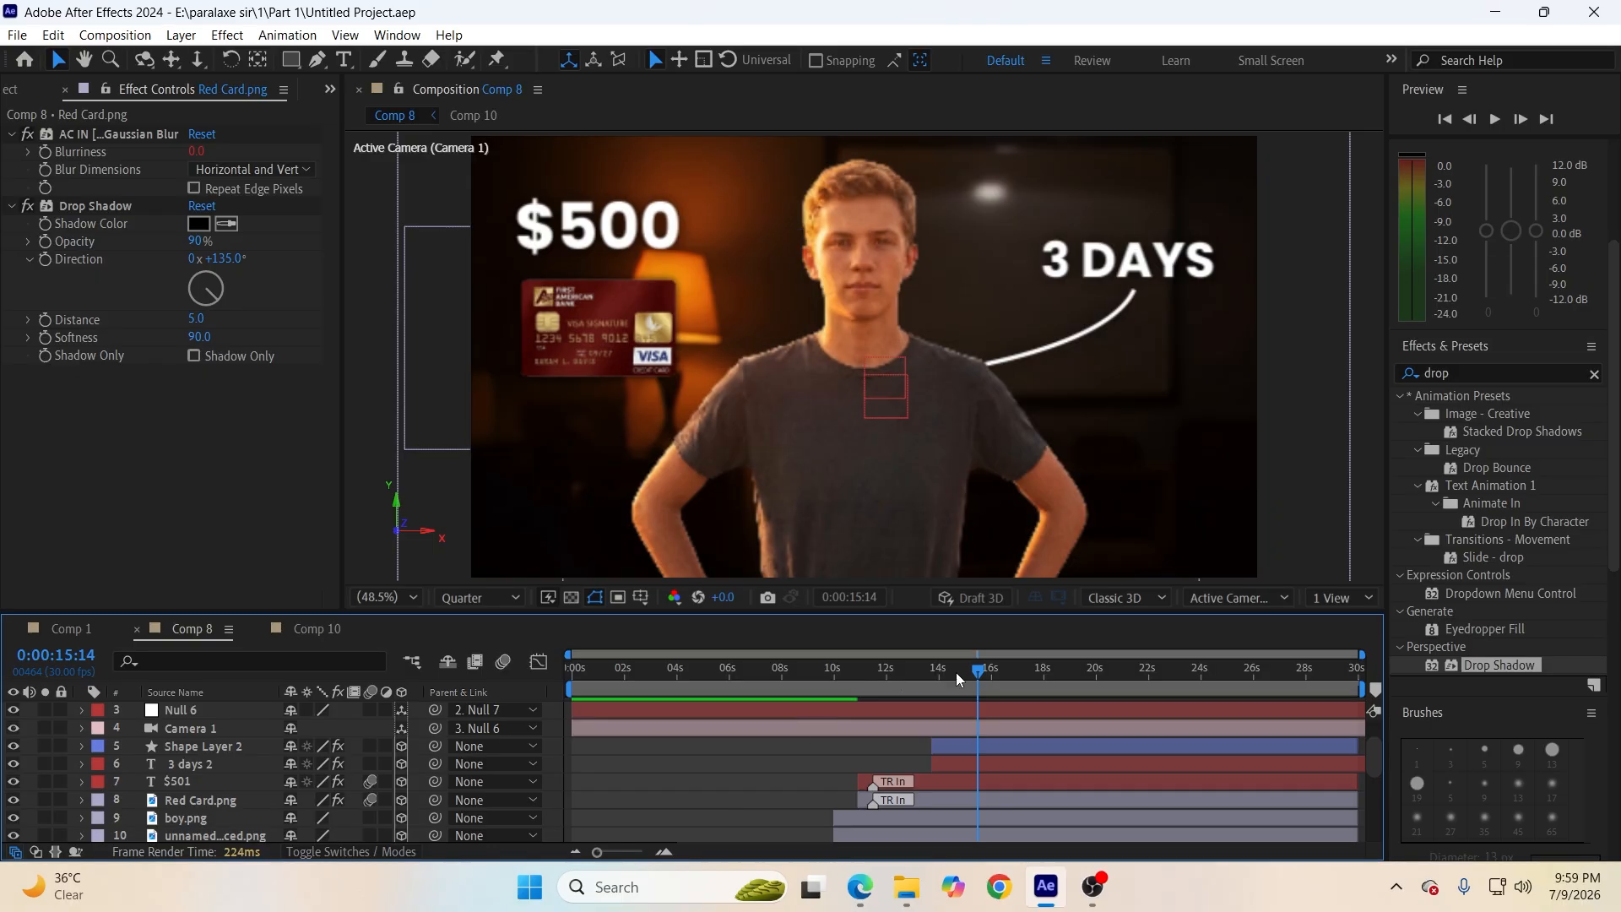
Preview Comp 8 from the beginning at full resolution in an enlarged composition view to check the whole animation.
{"action": "left_click_drag", "start_coordinate": [973, 679], "coordinate": [991, 762]}
{"action": "key", "text": "Home"}
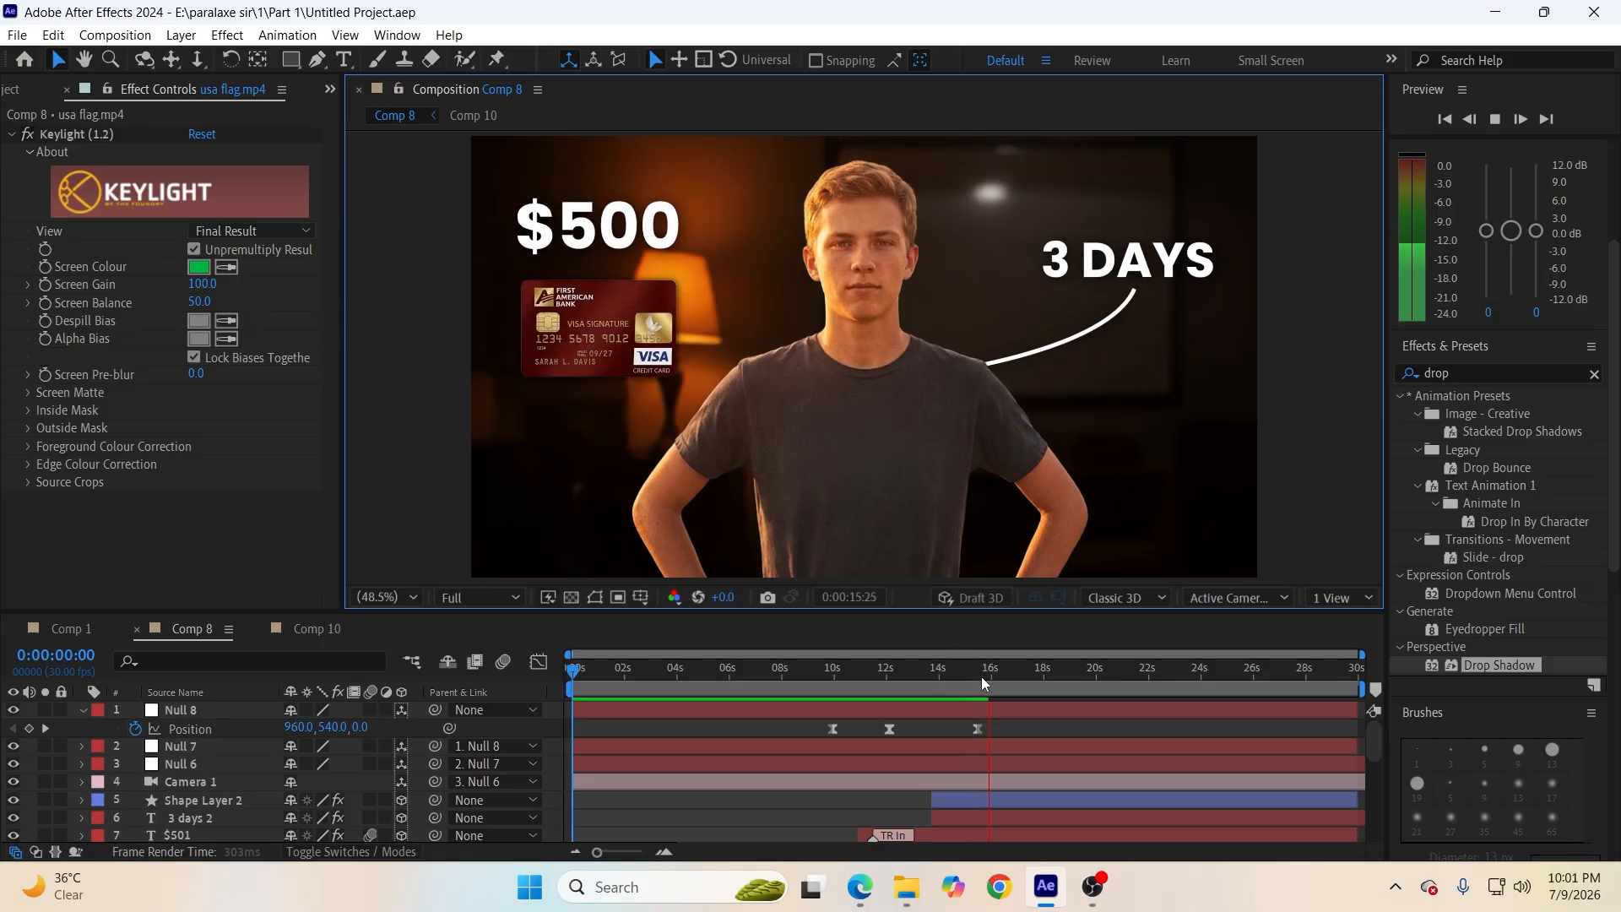
{"action": "key", "text": "space"}
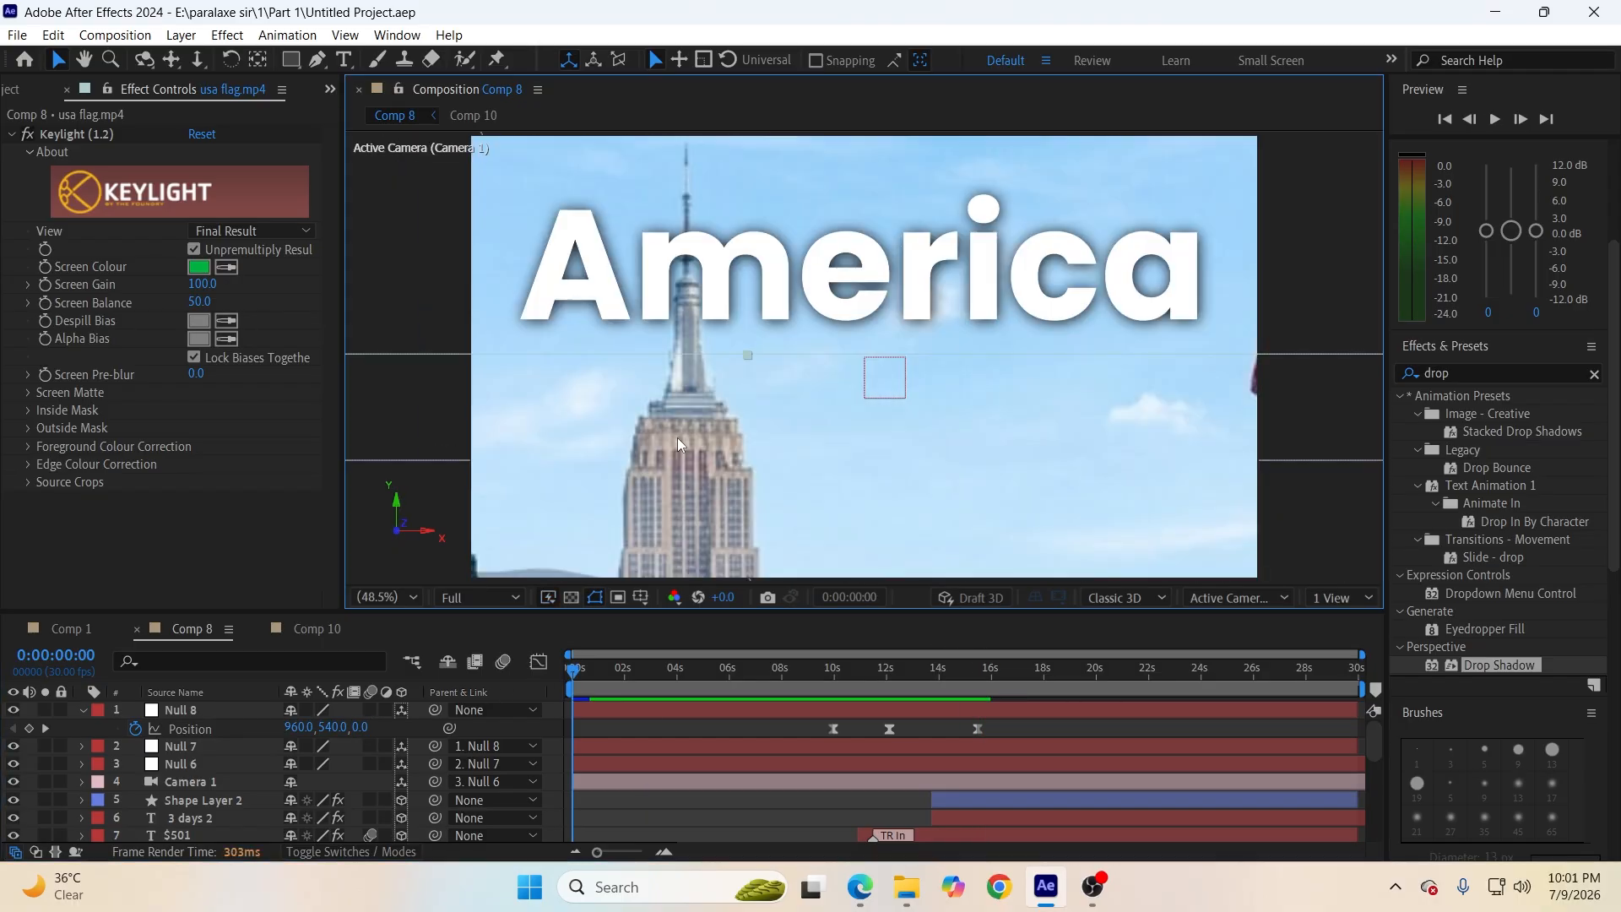
{"action": "key", "text": "grave"}
{"action": "key", "text": "space"}
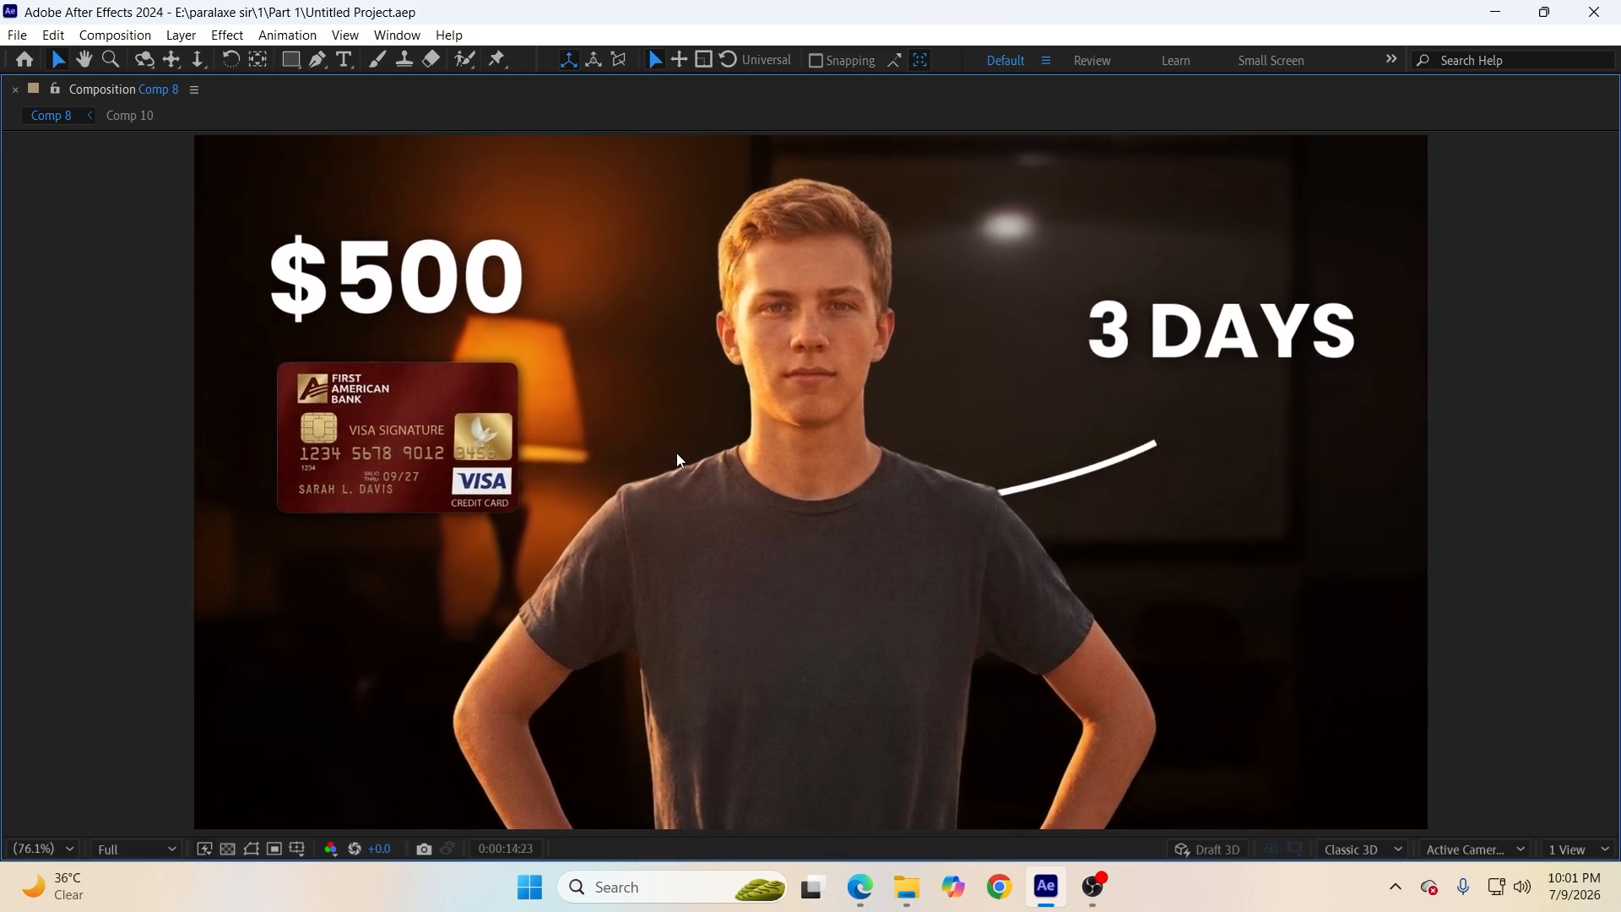
{"action": "key", "text": "space"}
{"action": "key", "text": "grave"}
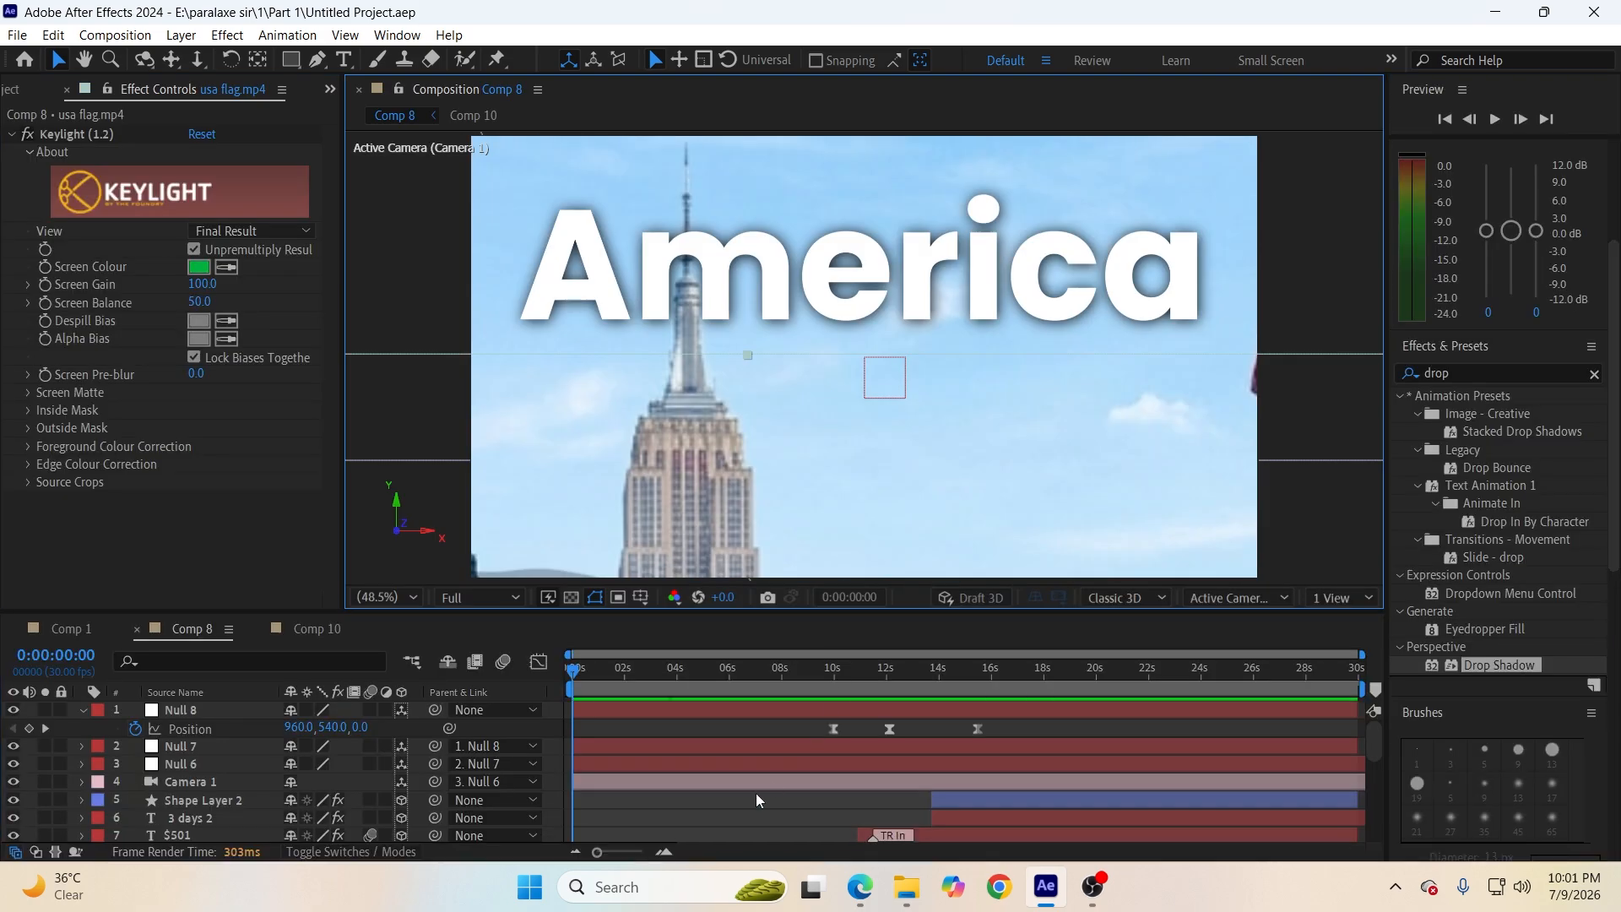
Open Comp 1 and scrub to 0:00:17:07 to examine the finished scene with the boy and the layers that follow it.
{"action": "left_click", "coordinate": [746, 819]}
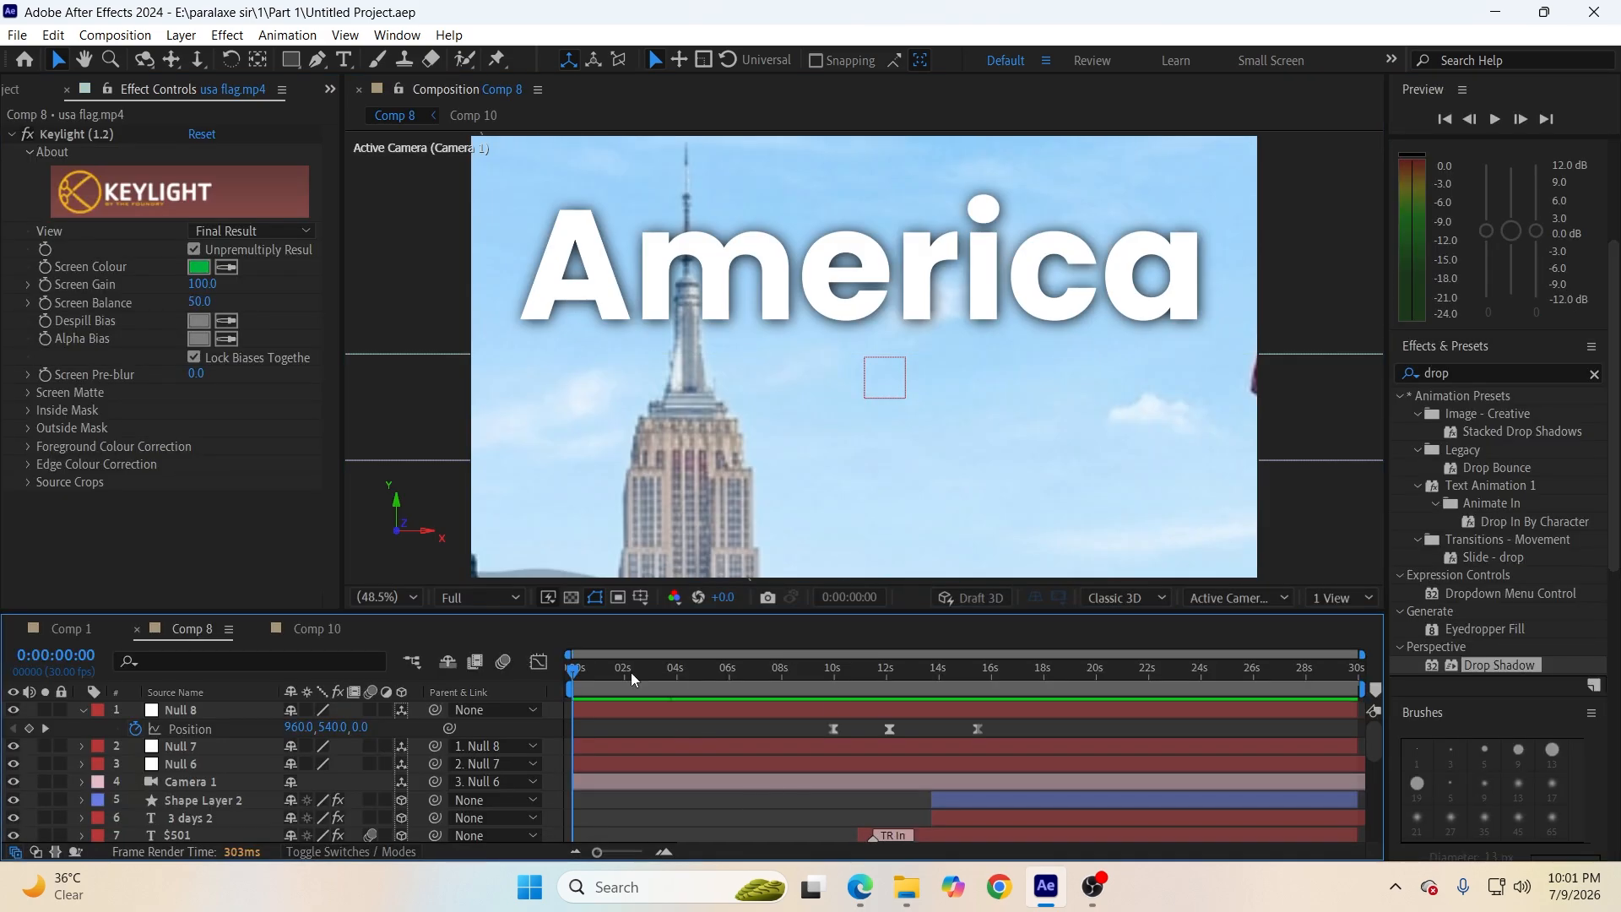
{"action": "left_click_drag", "start_coordinate": [595, 671], "coordinate": [559, 755]}
{"action": "left_click", "coordinate": [100, 631]}
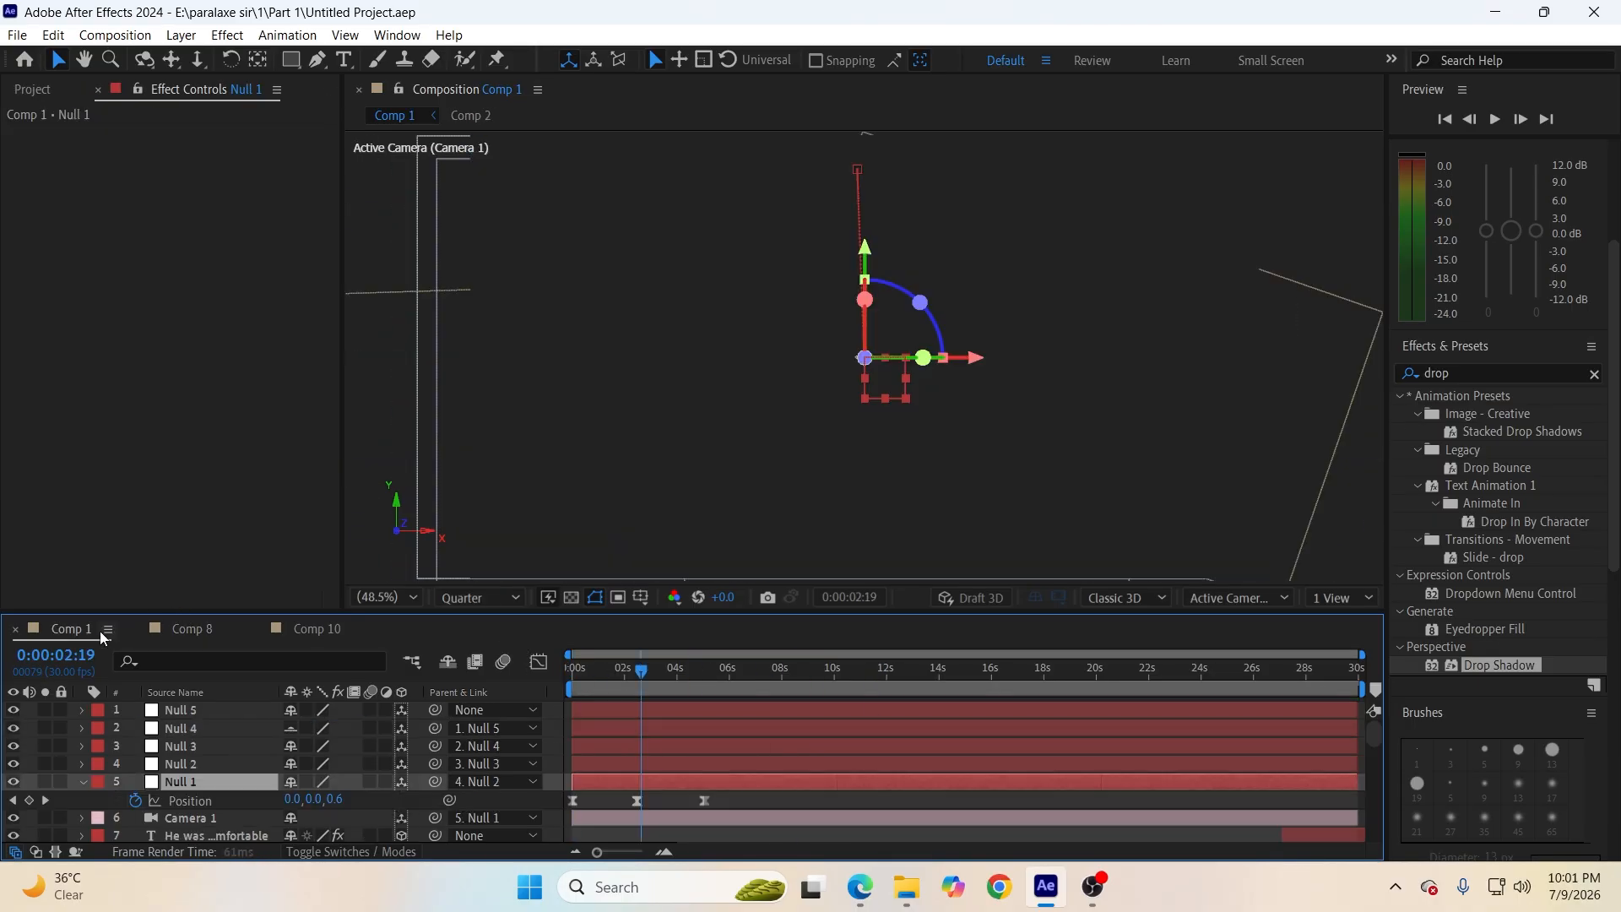
{"action": "scroll", "coordinate": [641, 800], "scroll_direction": "down", "scroll_amount": 3}
{"action": "left_click_drag", "start_coordinate": [652, 671], "coordinate": [1023, 700]}
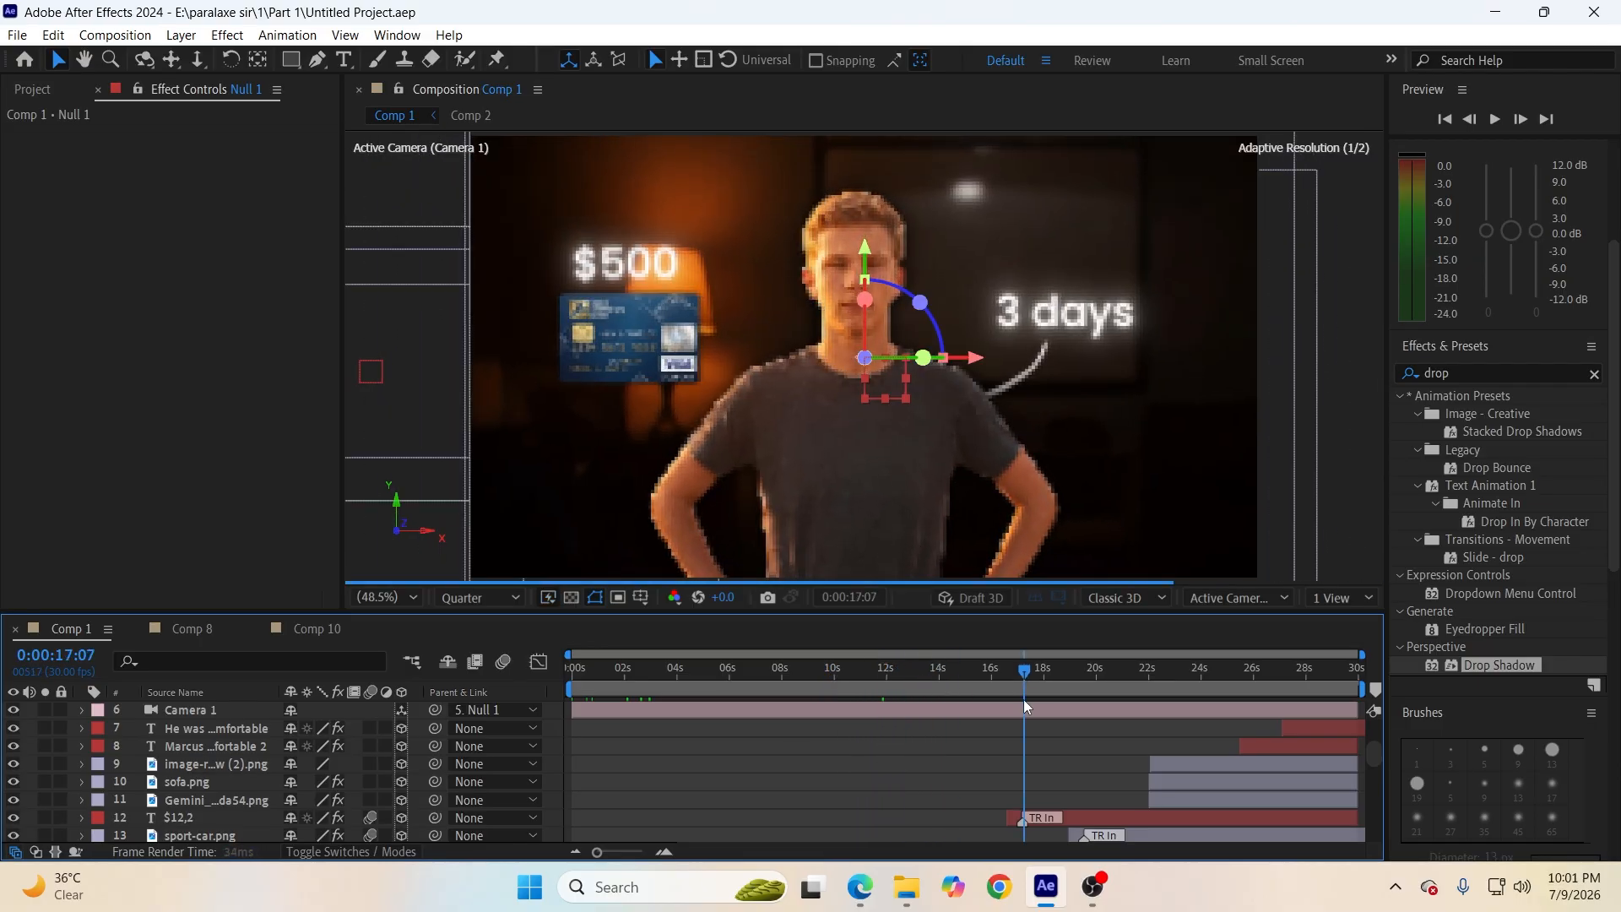